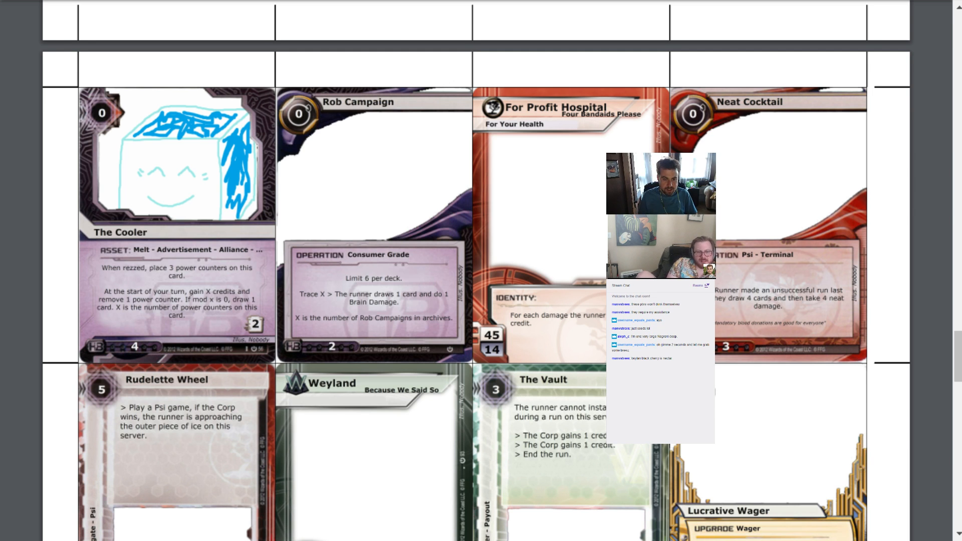
# Switch to the New Roseville Cycle spreadsheet and locate the rows for For Profit Hospital and The Cooler
pyautogui.click(108, 1)
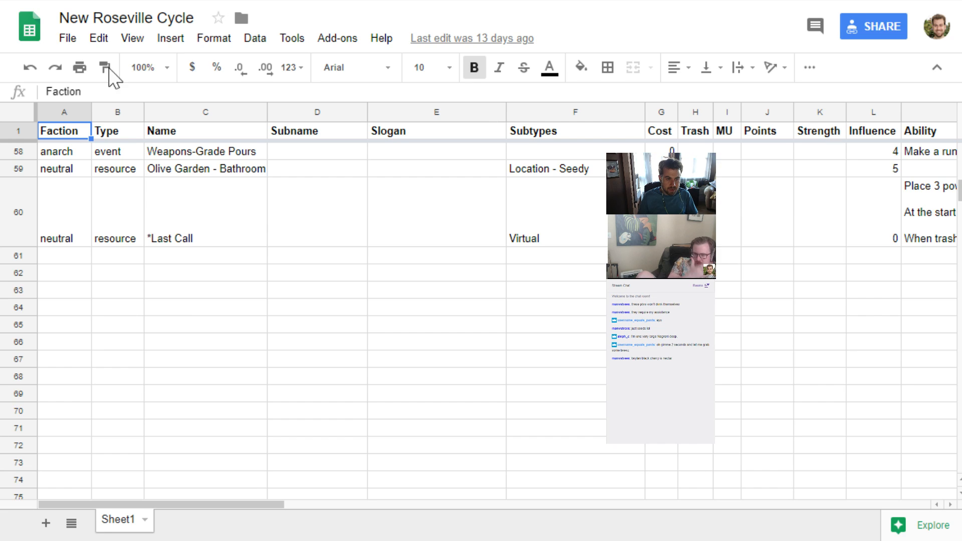
pyautogui.scroll(8, 155, 323)
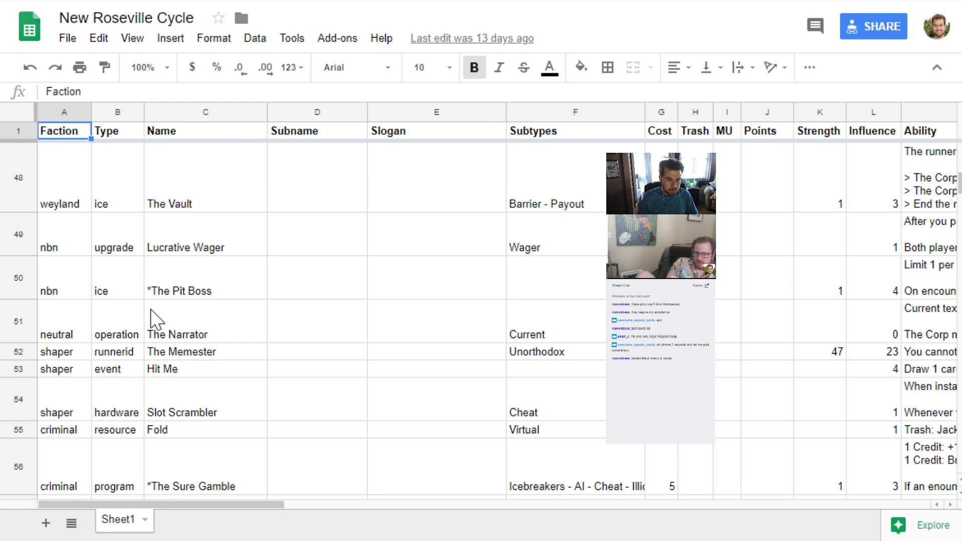
pyautogui.scroll(3, 153, 322)
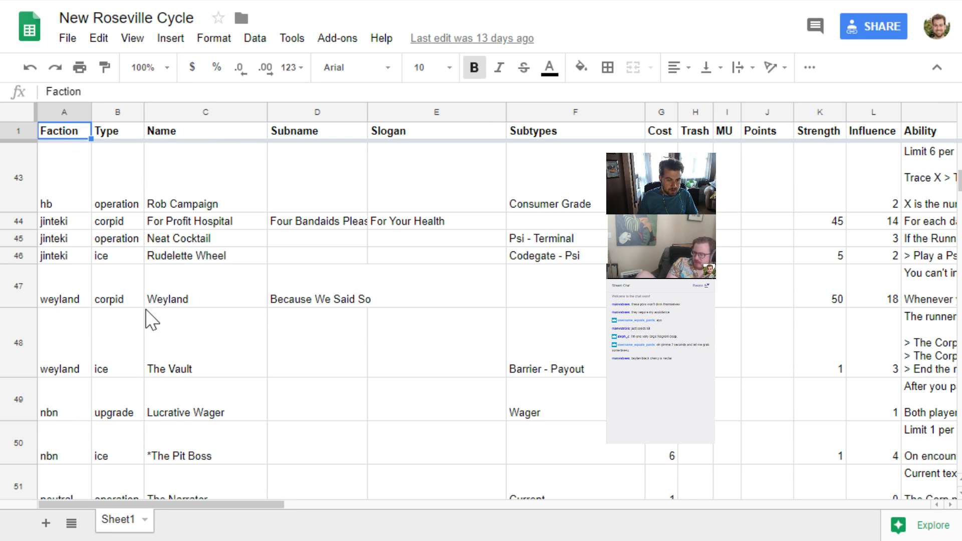
pyautogui.click(200, 225)
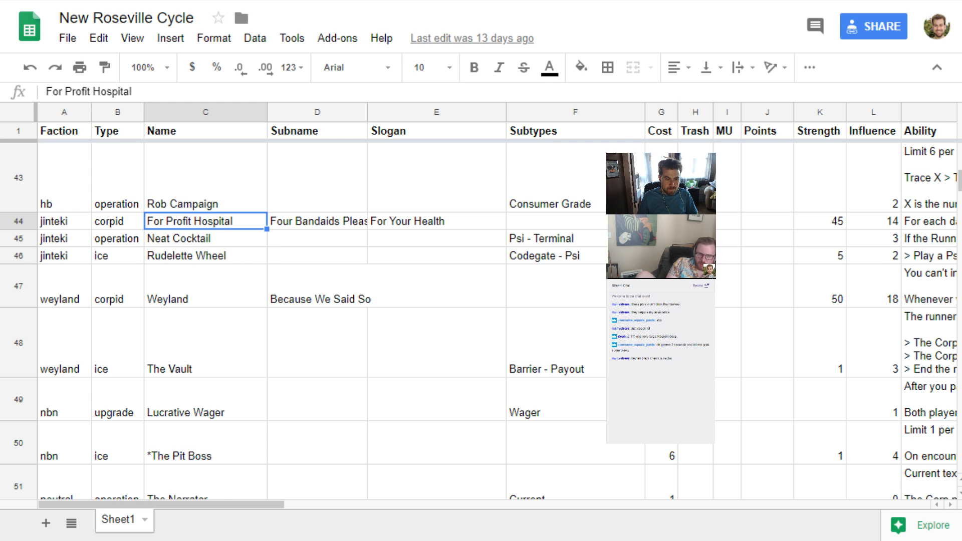
pyautogui.scroll(3, 112, 263)
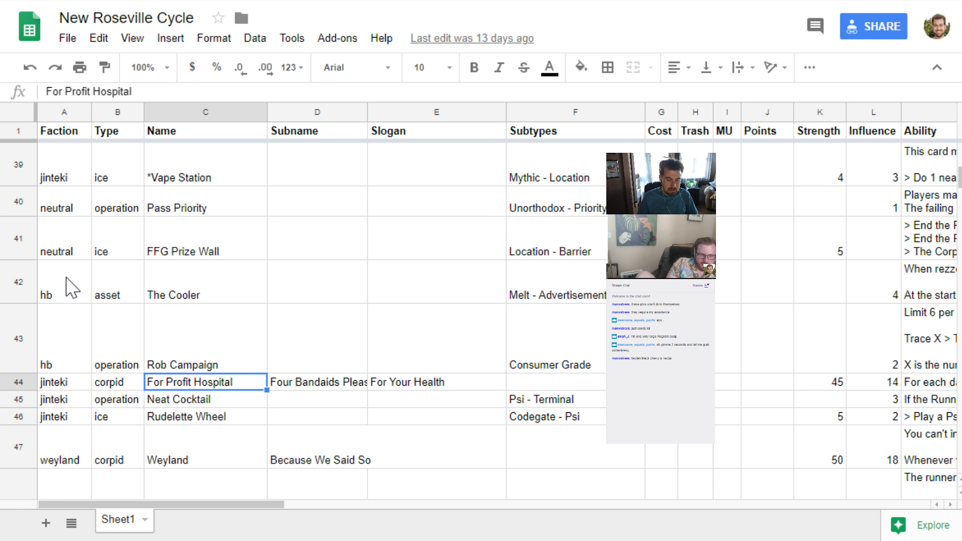
pyautogui.scroll(2, 72, 287)
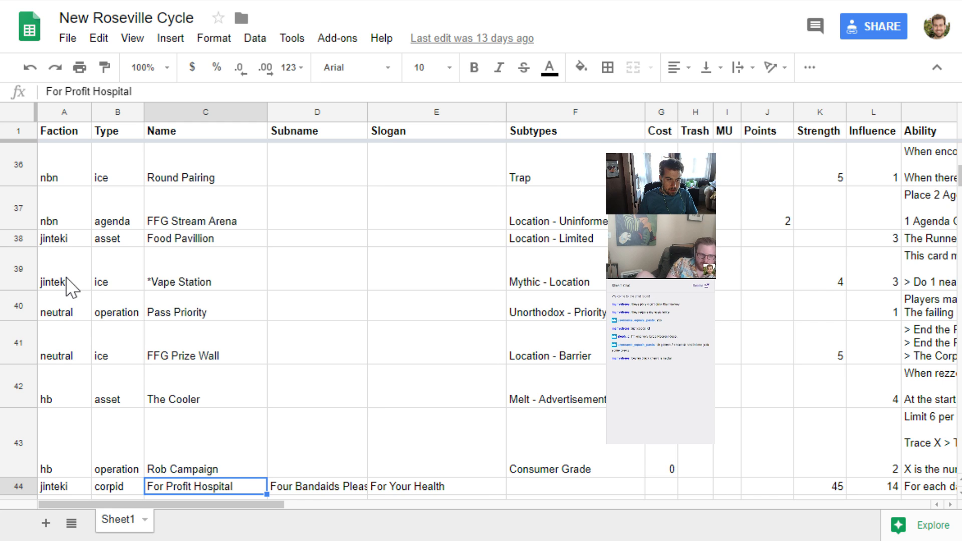
pyautogui.scroll(-2, 72, 287)
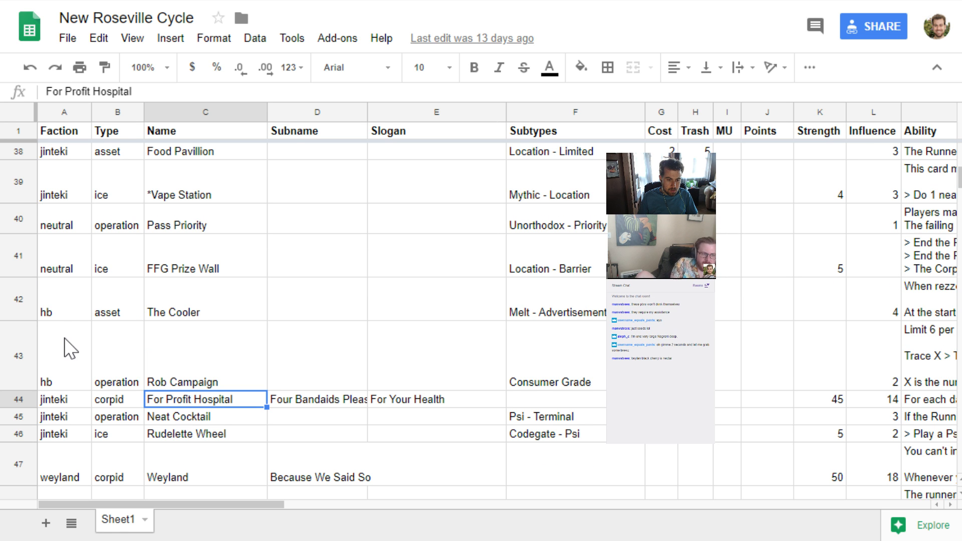
pyautogui.click(71, 306)
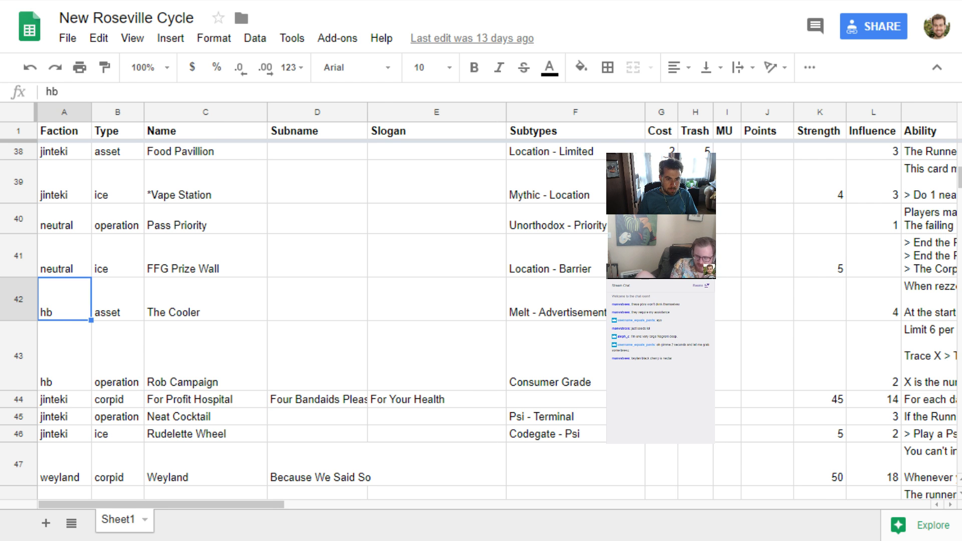
# Switch to cards.pdf and review the card designs from the first page through page 3
pyautogui.hotkey('ctrl', 'Tab')
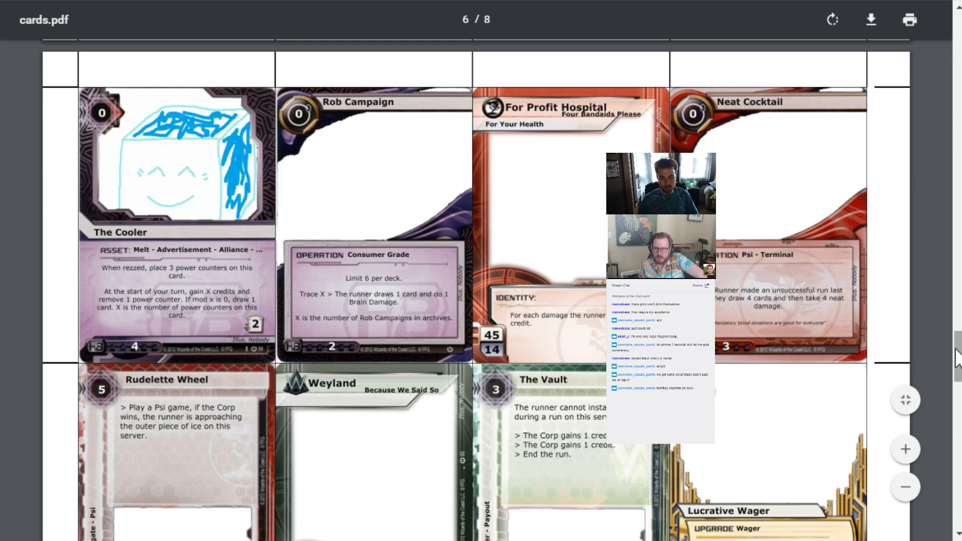
pyautogui.moveTo(955, 349); pyautogui.dragTo(956, 38)
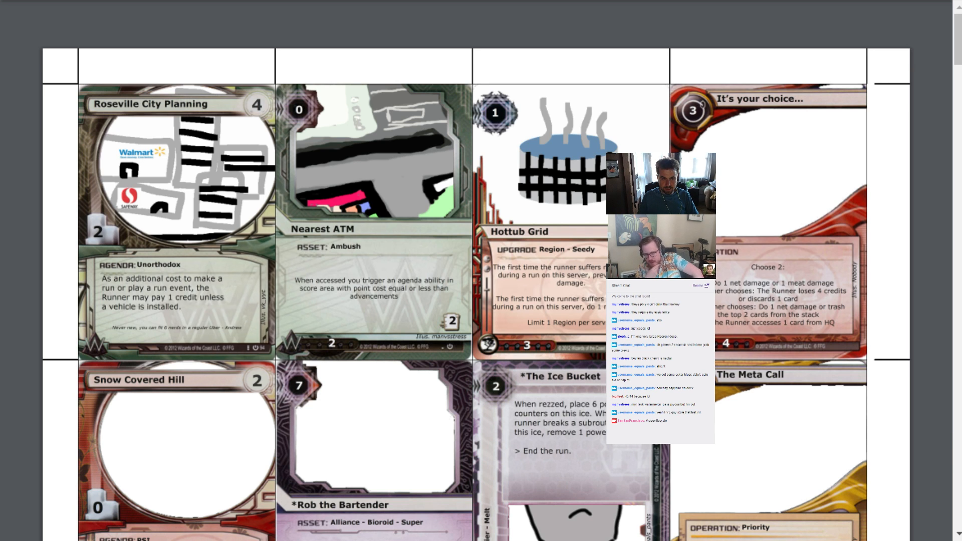
pyautogui.scroll(-4, 958, 70)
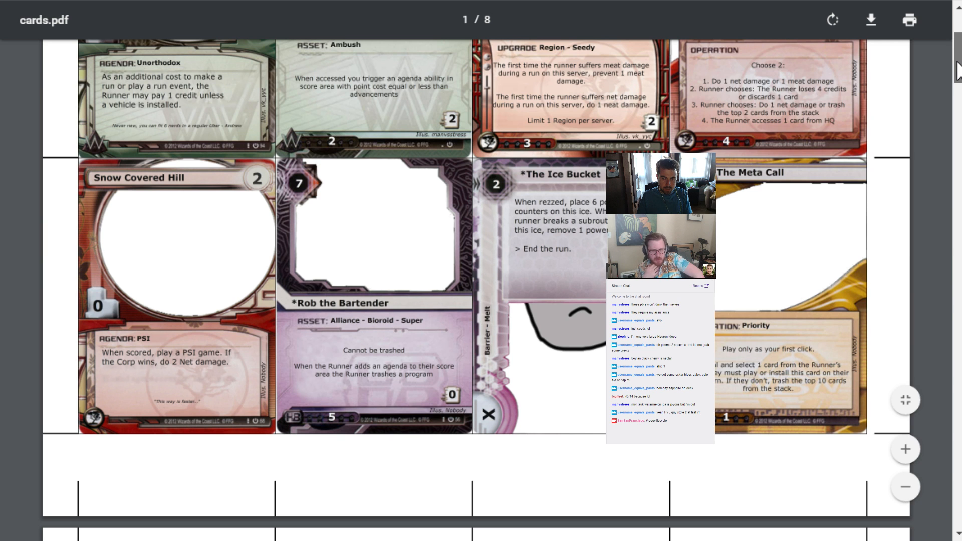
pyautogui.scroll(-1, 958, 88)
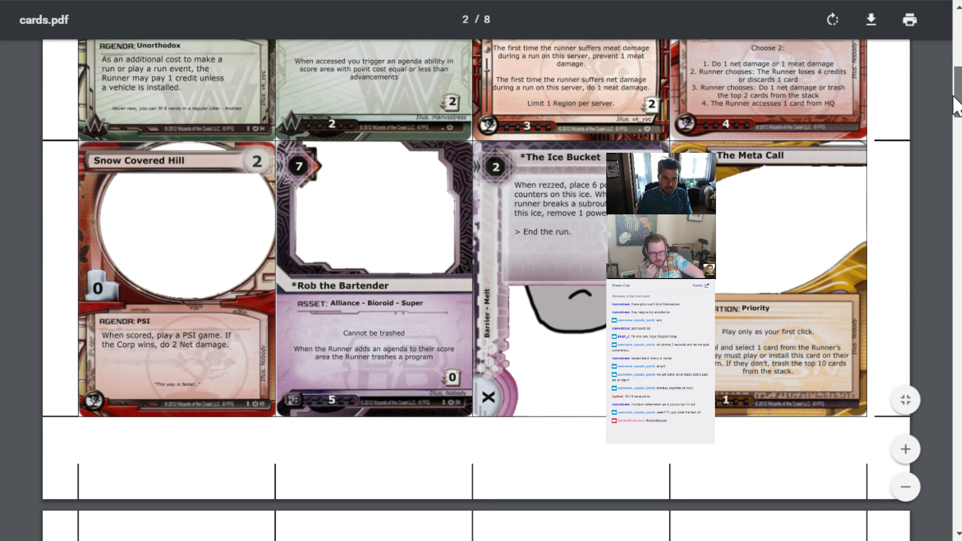
pyautogui.scroll(-8, 954, 97)
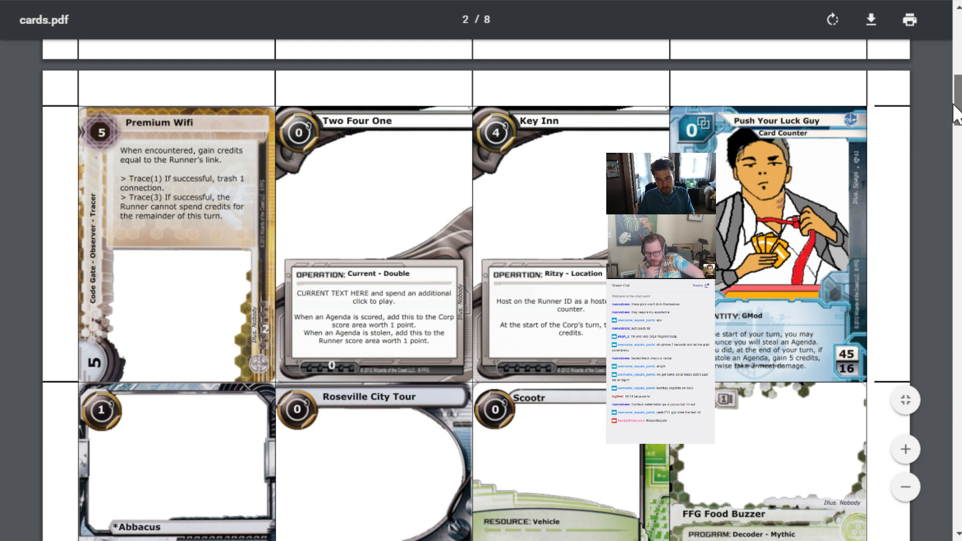
pyautogui.scroll(-1, 958, 113)
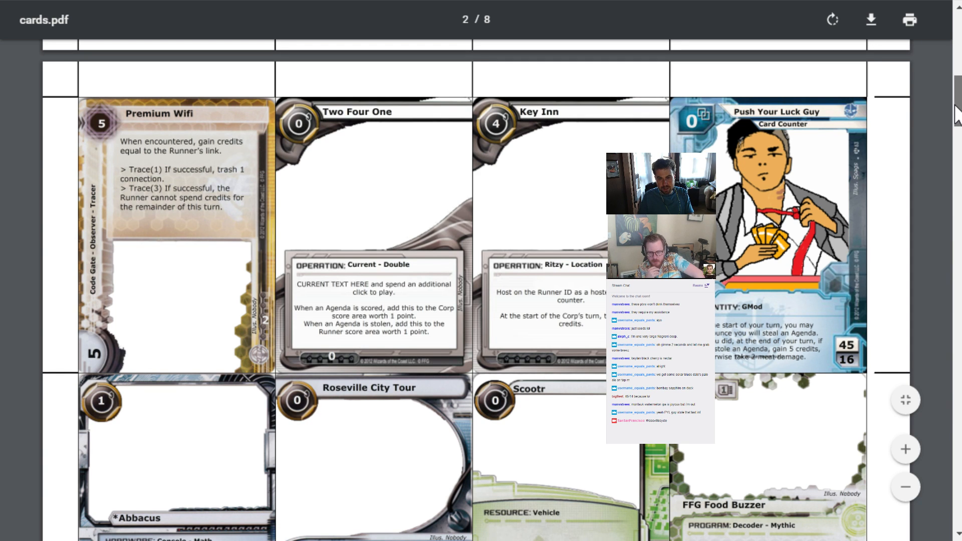
pyautogui.moveTo(957, 113); pyautogui.dragTo(957, 173)
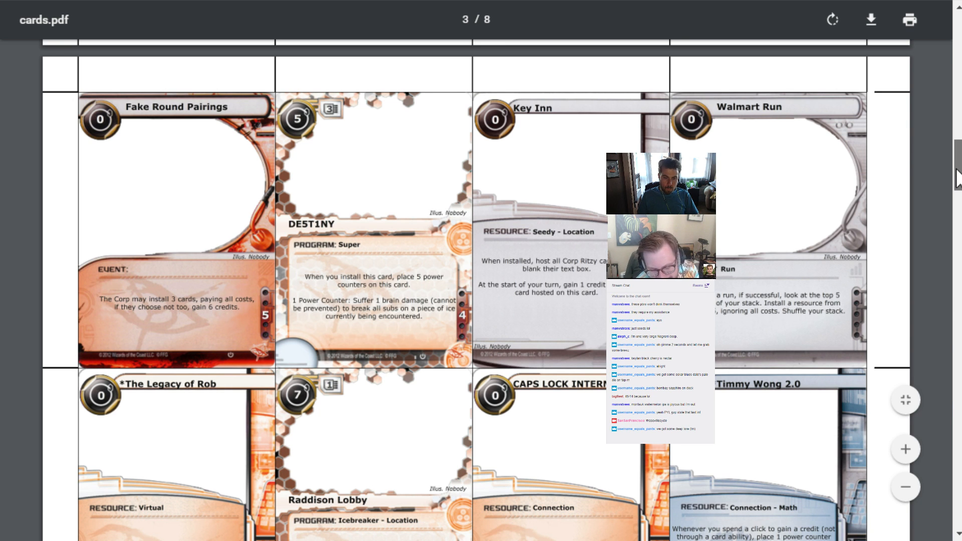
pyautogui.scroll(-1, 957, 180)
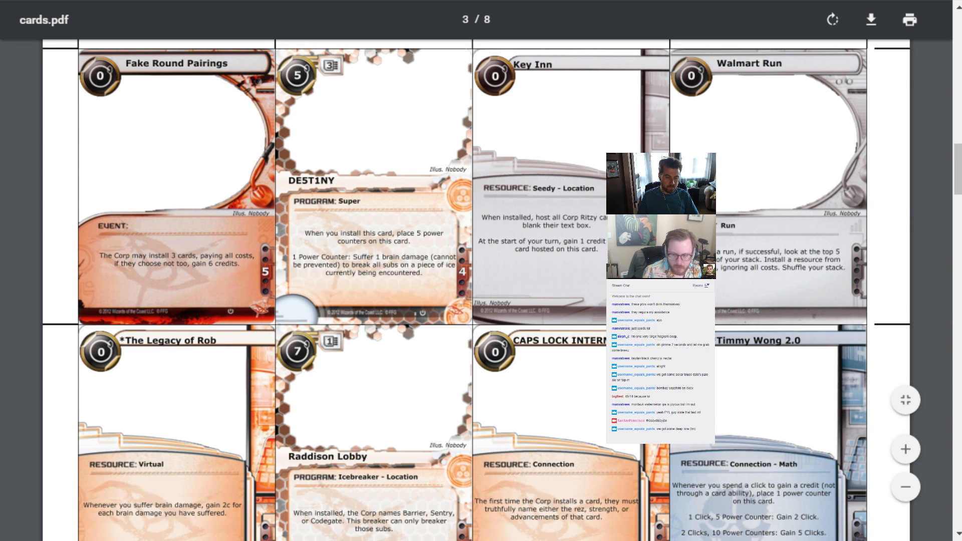
# Switch to the Pastebin page and read the Roseville backstory above The Legacy of Rob card text
pyautogui.hotkey('ctrl', 'Tab')
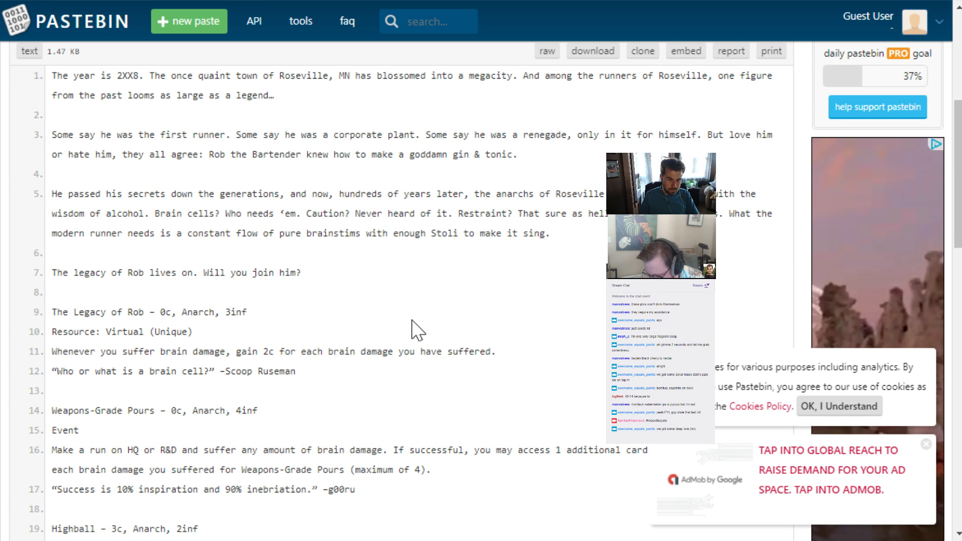
pyautogui.scroll(3, 412, 320)
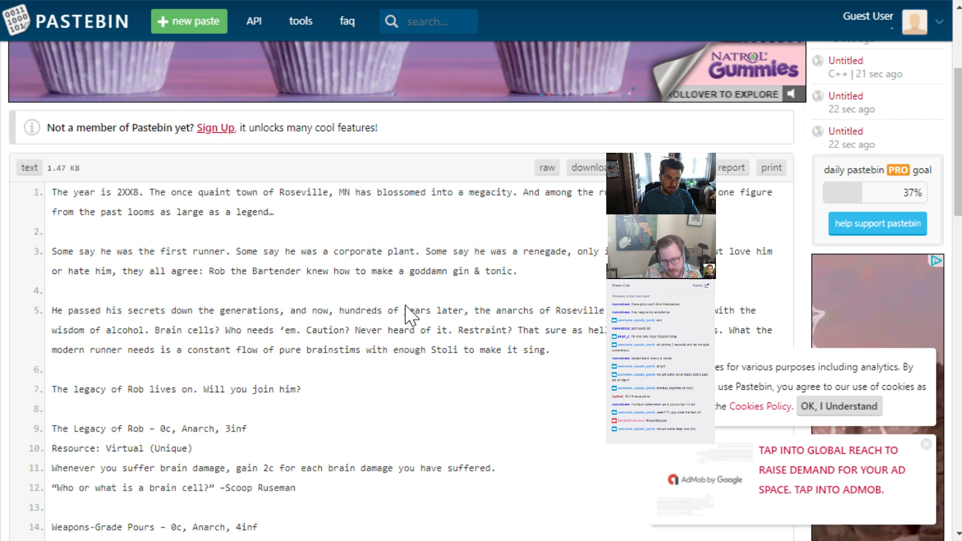
pyautogui.scroll(1, 405, 304)
# Return to cards.pdf and review the cards from The Legacy of Rob on page 3 through The Cooler's row on page 6
pyautogui.hotkey('ctrl', 'Tab')
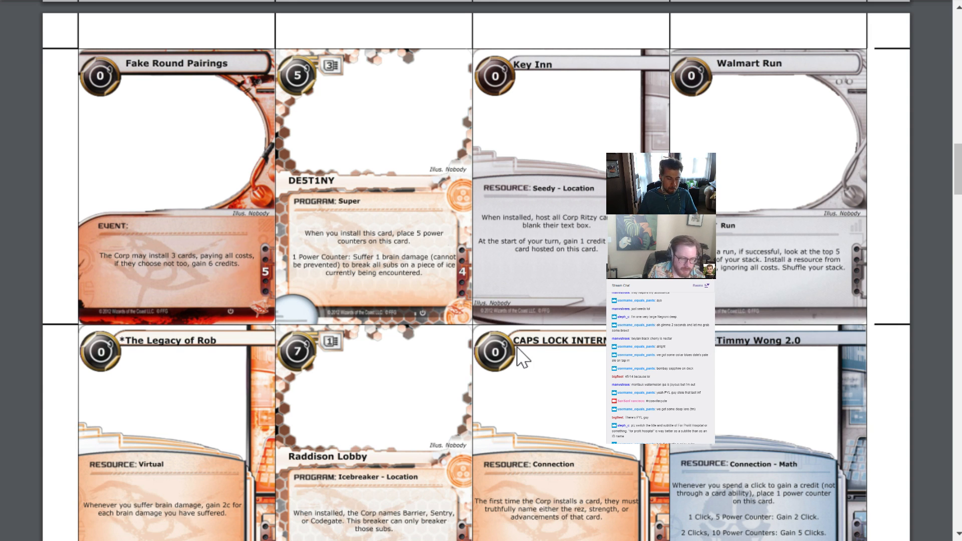
pyautogui.scroll(-3, 517, 348)
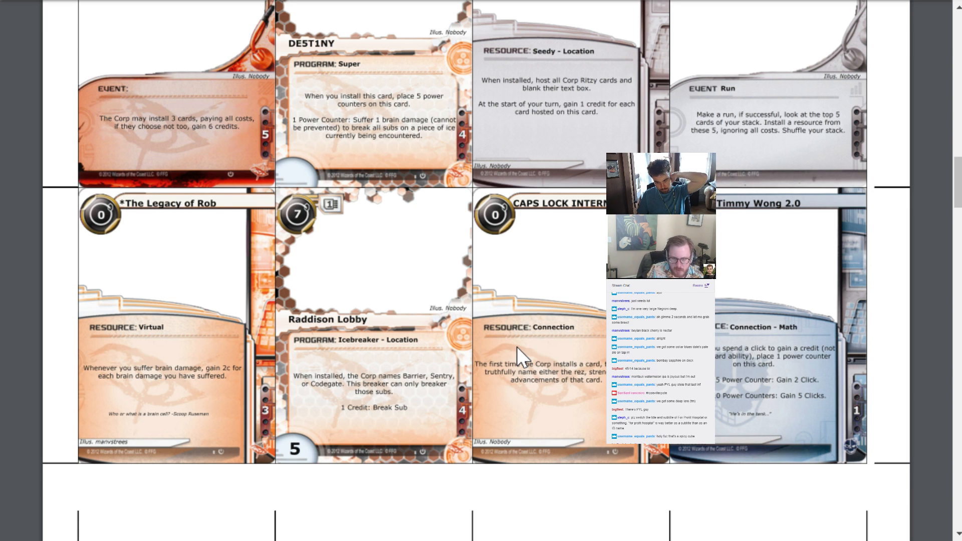
pyautogui.scroll(-3, 516, 347)
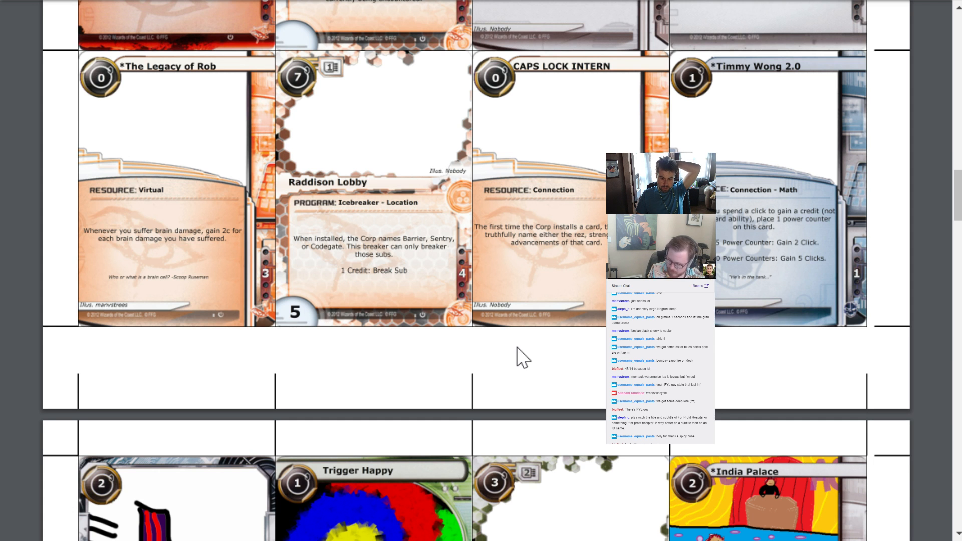
pyautogui.scroll(-3, 517, 347)
pyautogui.scroll(-1, 517, 347)
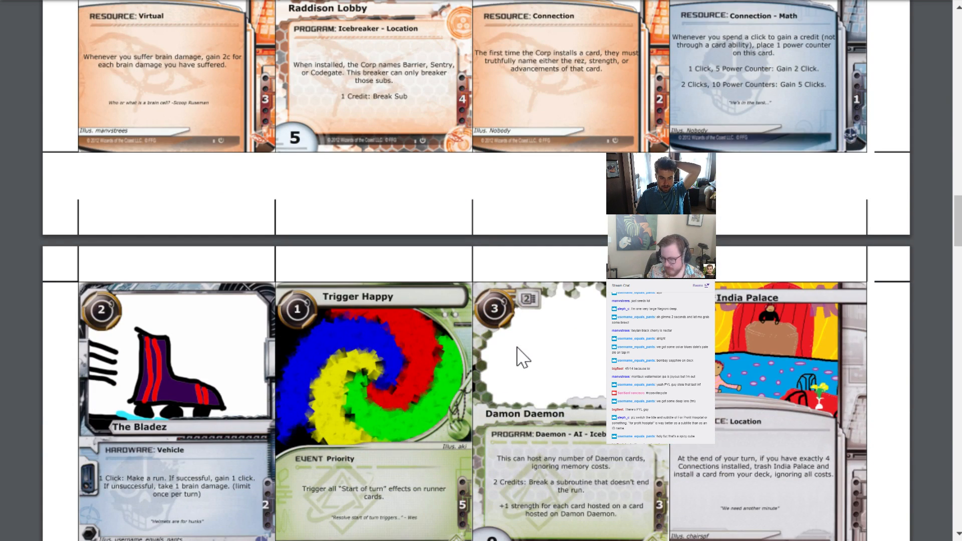
pyautogui.scroll(-2, 516, 347)
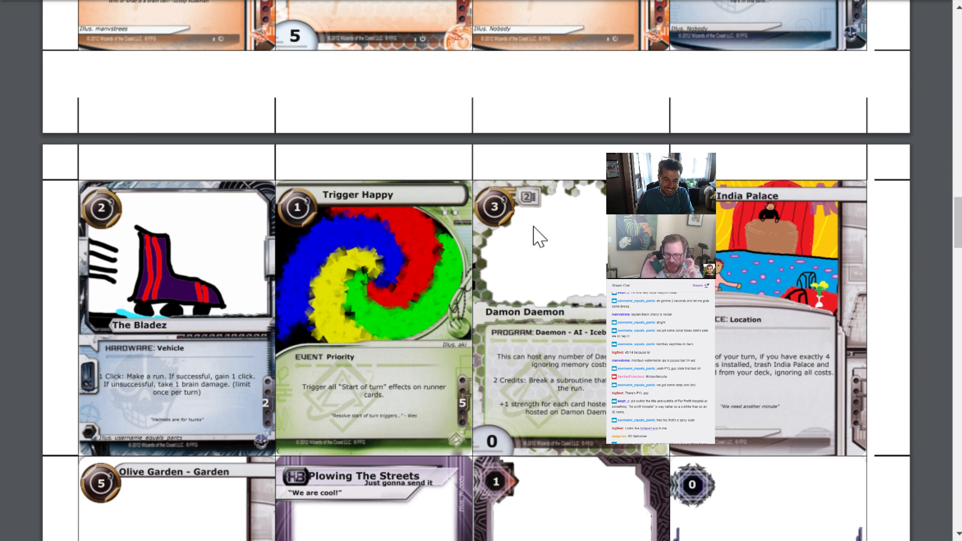
pyautogui.scroll(-3, 549, 209)
pyautogui.scroll(-3, 549, 208)
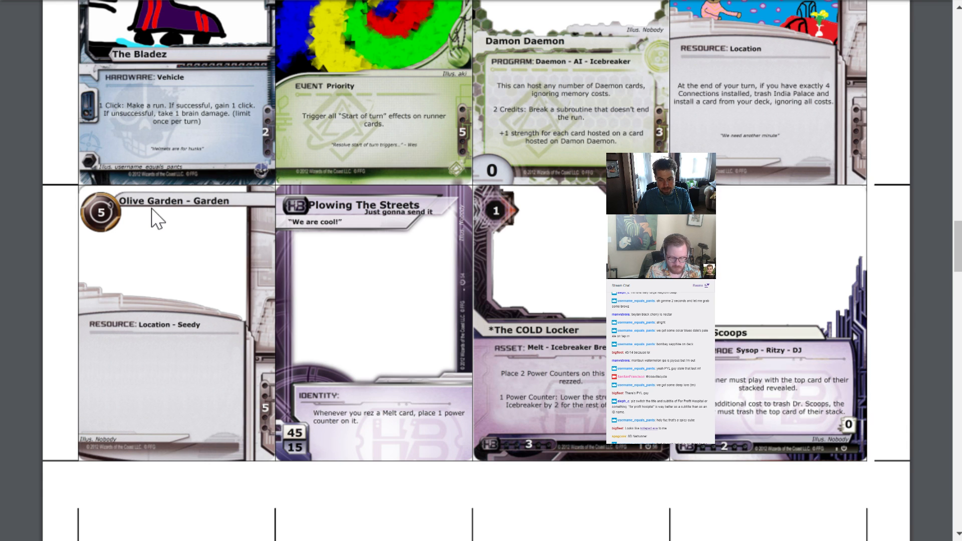
pyautogui.scroll(-1, 158, 218)
pyautogui.scroll(-5, 254, 217)
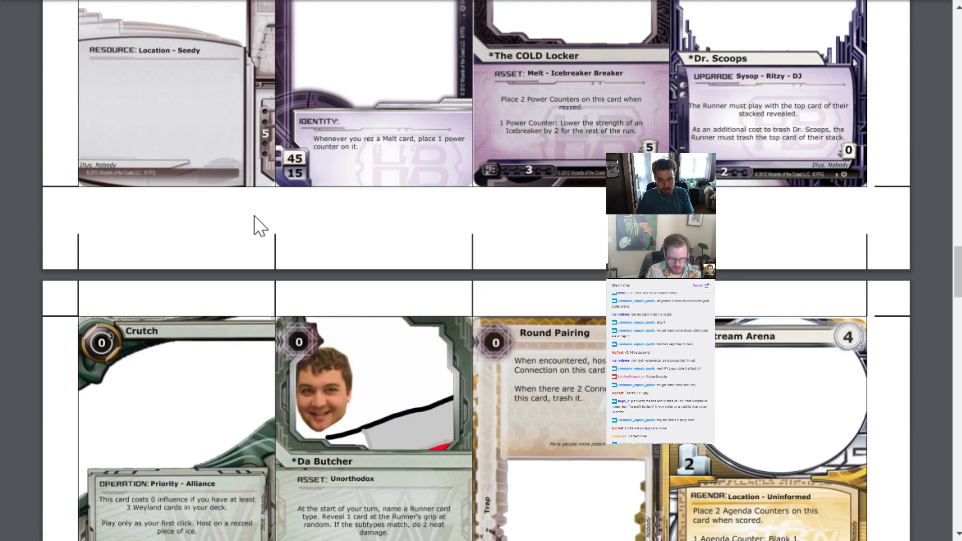
pyautogui.scroll(-1, 254, 226)
pyautogui.scroll(-5, 254, 216)
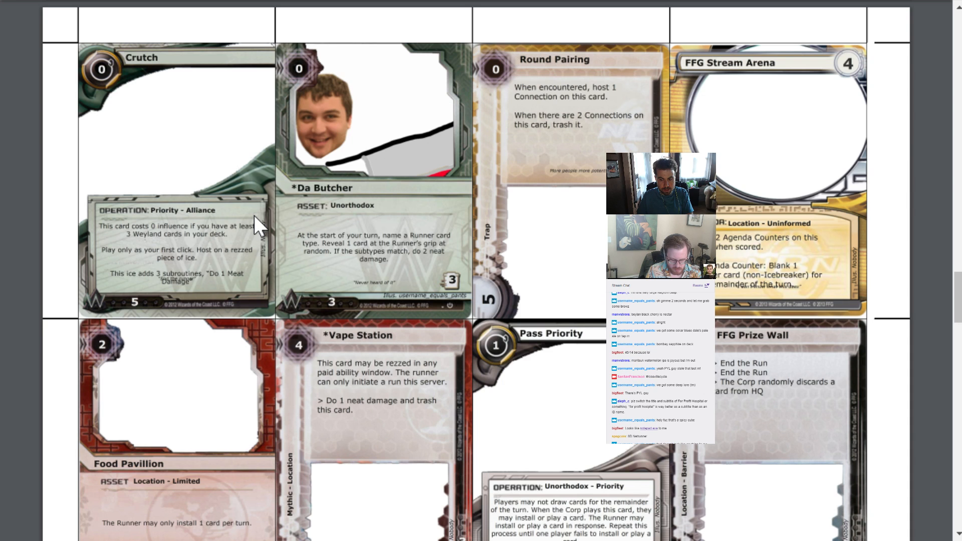
pyautogui.scroll(-3, 254, 216)
pyautogui.scroll(-6, 254, 216)
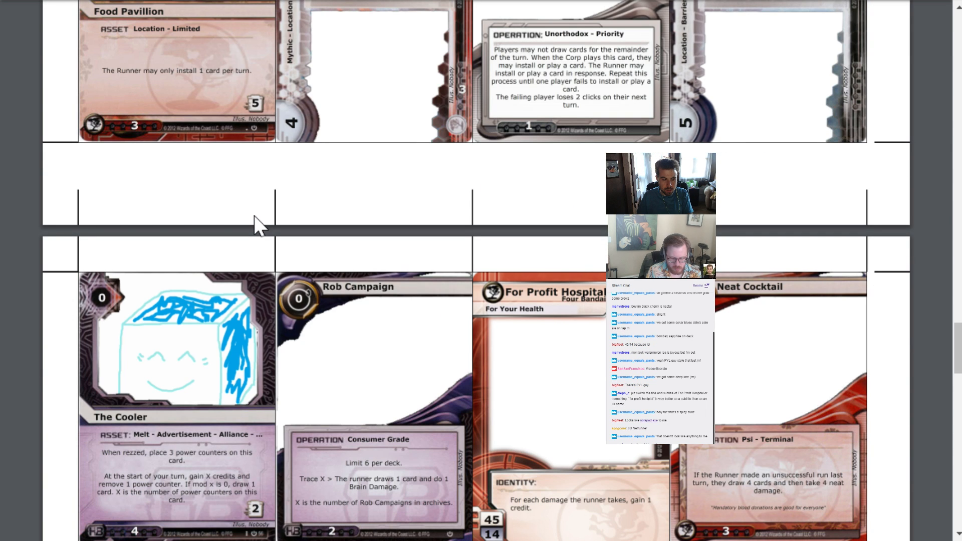
pyautogui.scroll(-5, 254, 226)
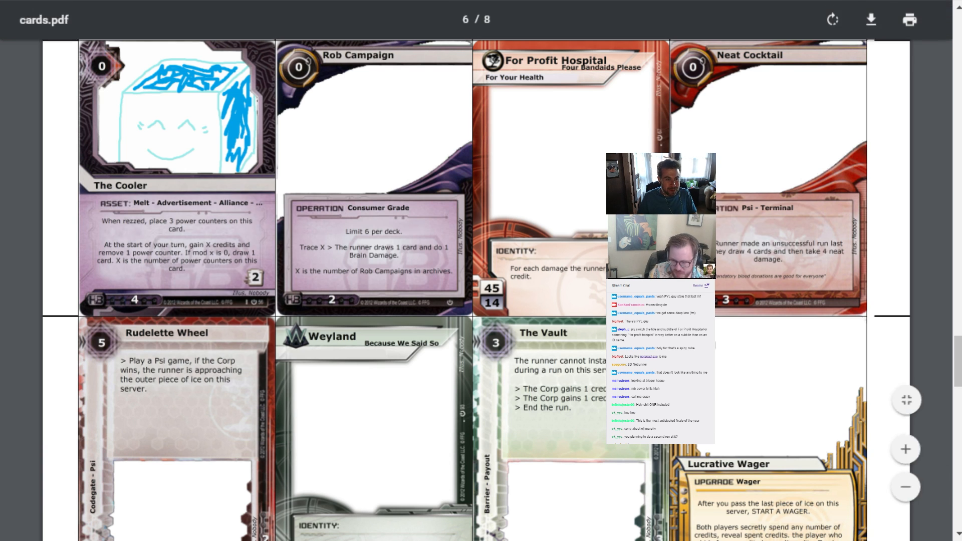
# Switch to the New Roseville Cycle spreadsheet and examine the full Subtypes entry of The Cooler
pyautogui.click(153, 1)
pyautogui.doubleClick(622, 304)
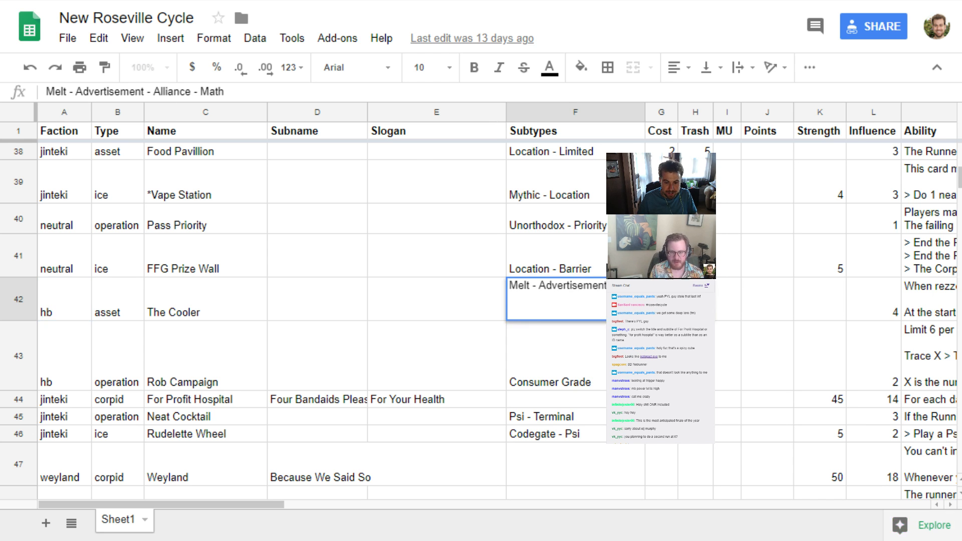
pyautogui.moveTo(686, 291); pyautogui.dragTo(468, 296)
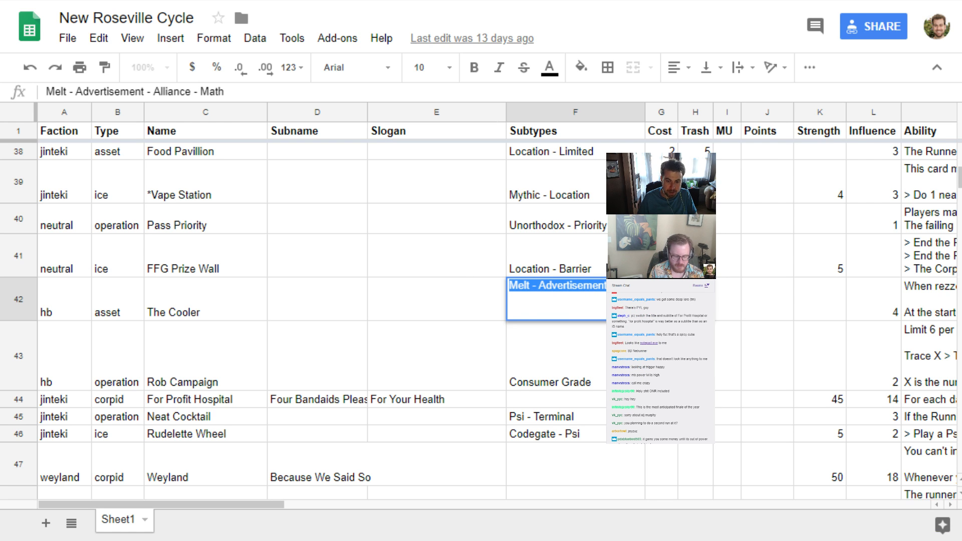
pyautogui.click(620, 300)
pyautogui.click(577, 346)
pyautogui.click(567, 304)
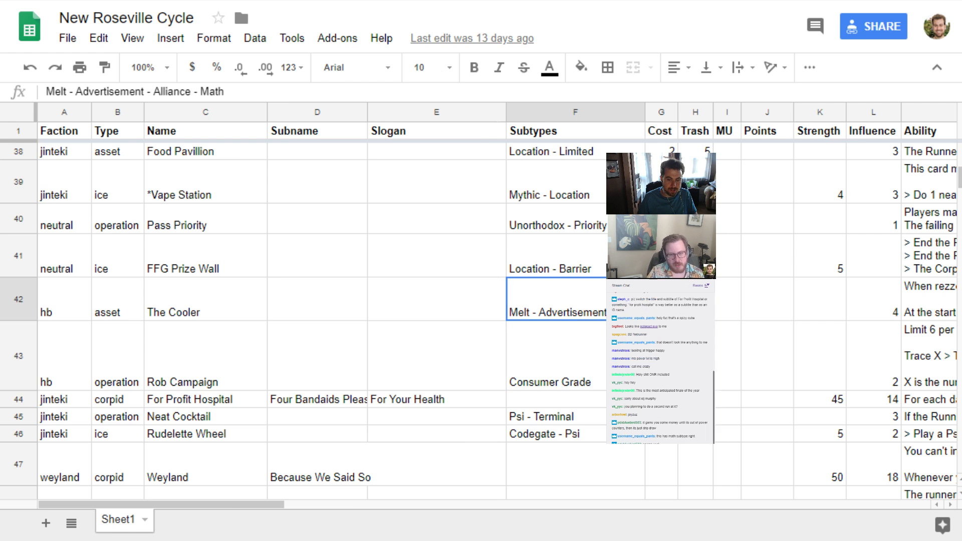
# Return to cards.pdf and review the cards from Rudelette Wheel on page 6 through Hit Me on page 7
pyautogui.hotkey('ctrl', 'Tab')
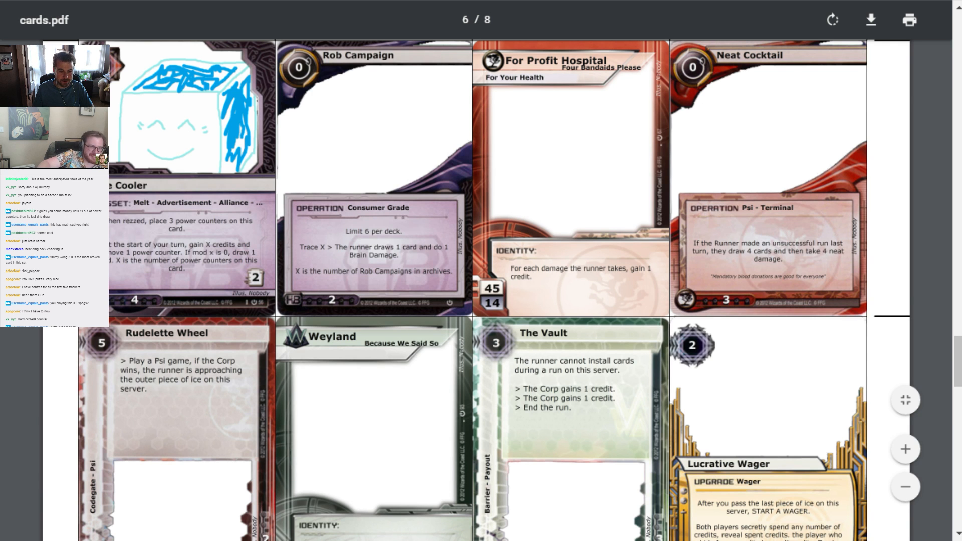
pyautogui.scroll(-3, 480, 291)
pyautogui.scroll(-2, 480, 291)
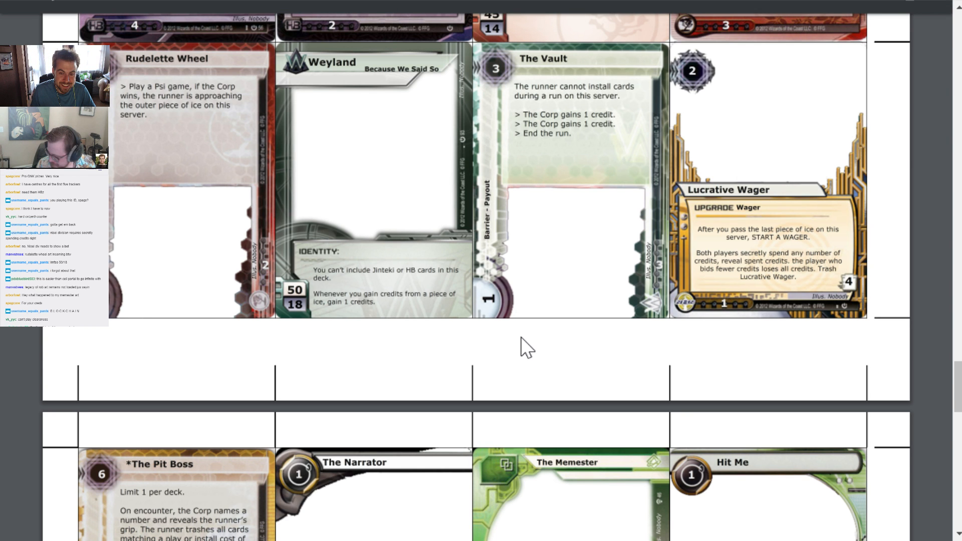
pyautogui.scroll(-3, 522, 338)
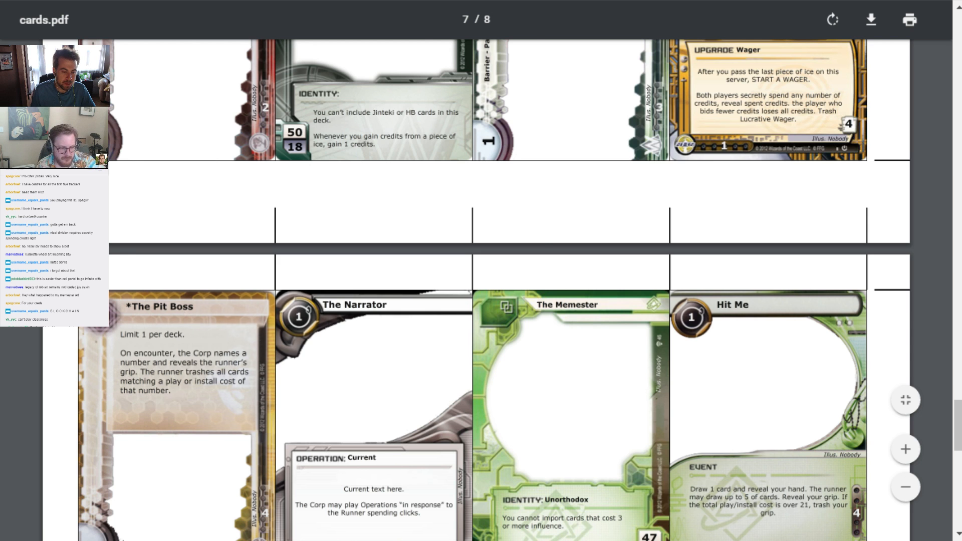
pyautogui.scroll(-5, 185, 312)
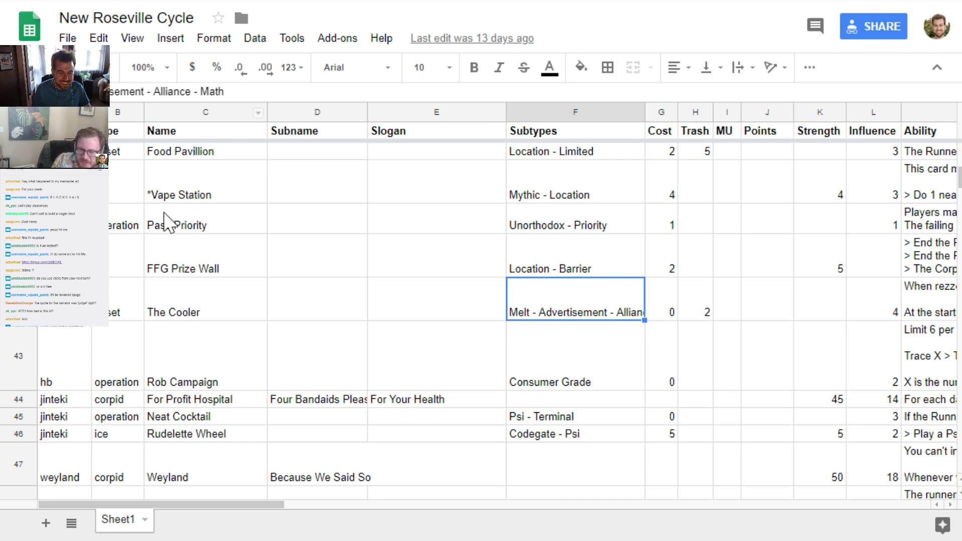
# Examine The Memester's row in the New Roseville Cycle spreadsheet, checking its values across the Trash to Strength columns
pyautogui.scroll(-8, 166, 223)
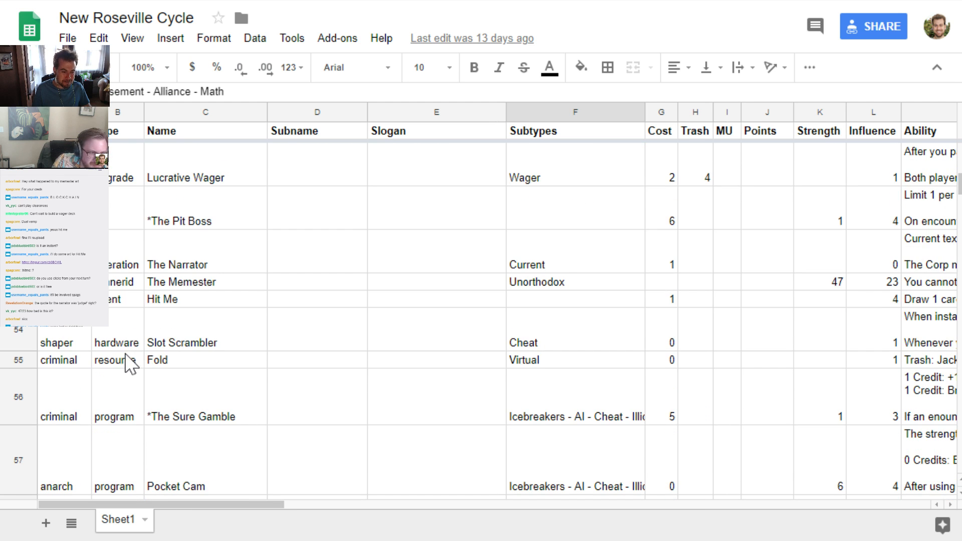
pyautogui.scroll(-2, 125, 355)
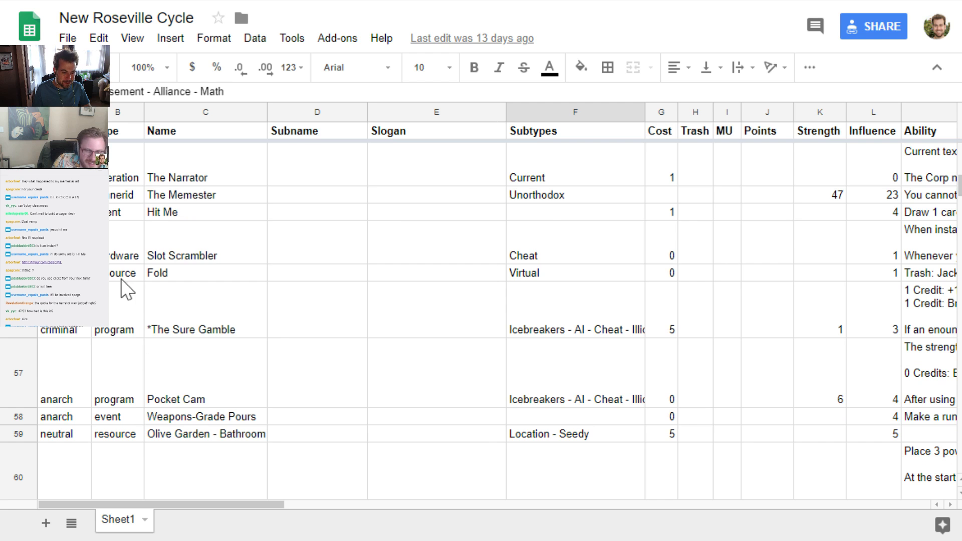
pyautogui.click(553, 203)
pyautogui.press('Right')
pyautogui.press('Right')
pyautogui.press('Right')
pyautogui.press('Right')
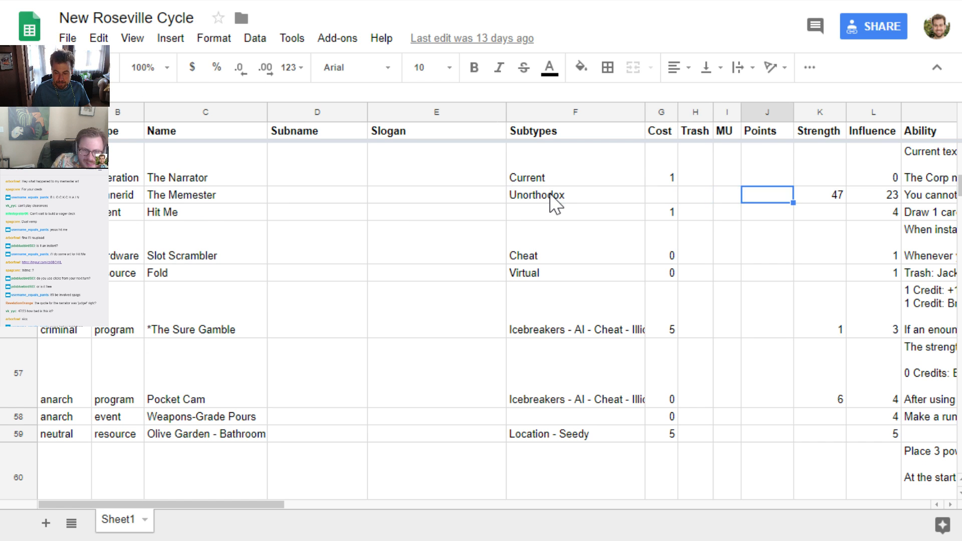
pyautogui.press('Right')
pyautogui.press('Left')
pyautogui.press('Left')
pyautogui.press('Left')
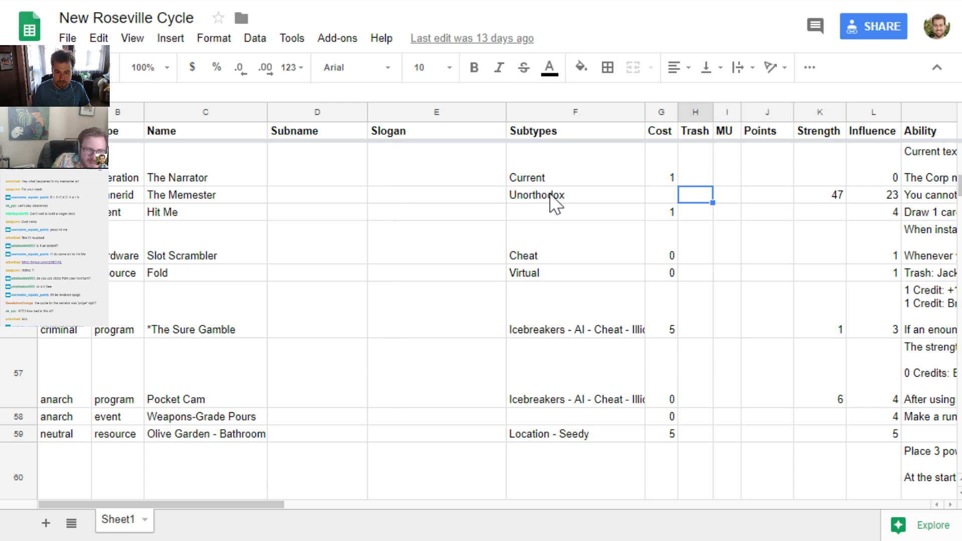
pyautogui.scroll(7, 600, 279)
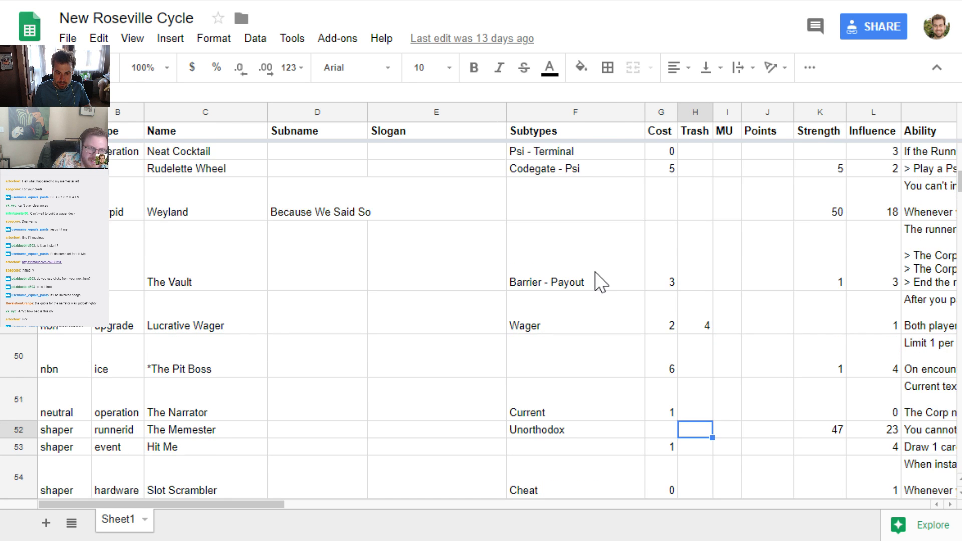
pyautogui.scroll(-7, 721, 283)
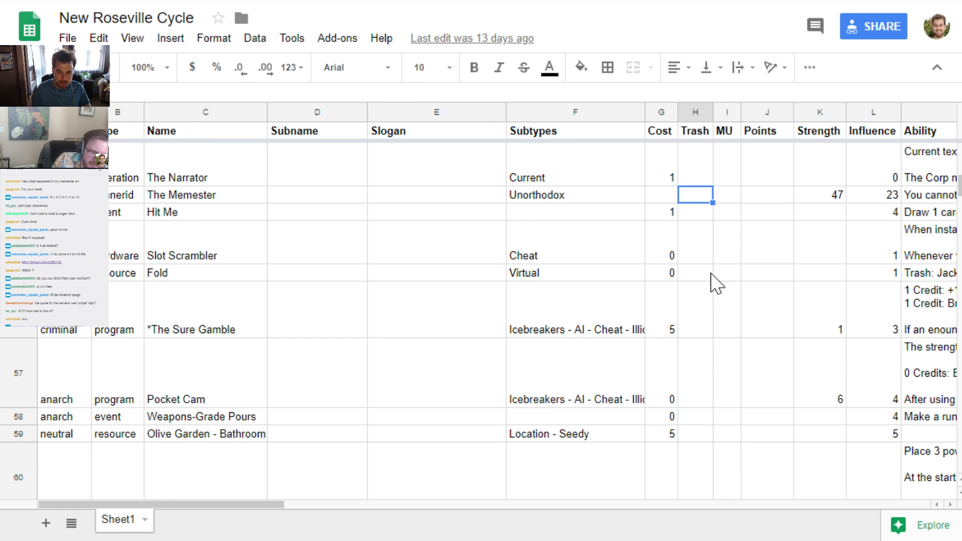
# Return to cards.pdf and review the cards on page 7 from The Memester through Pocket Cam
pyautogui.hotkey('alt', 'Tab')
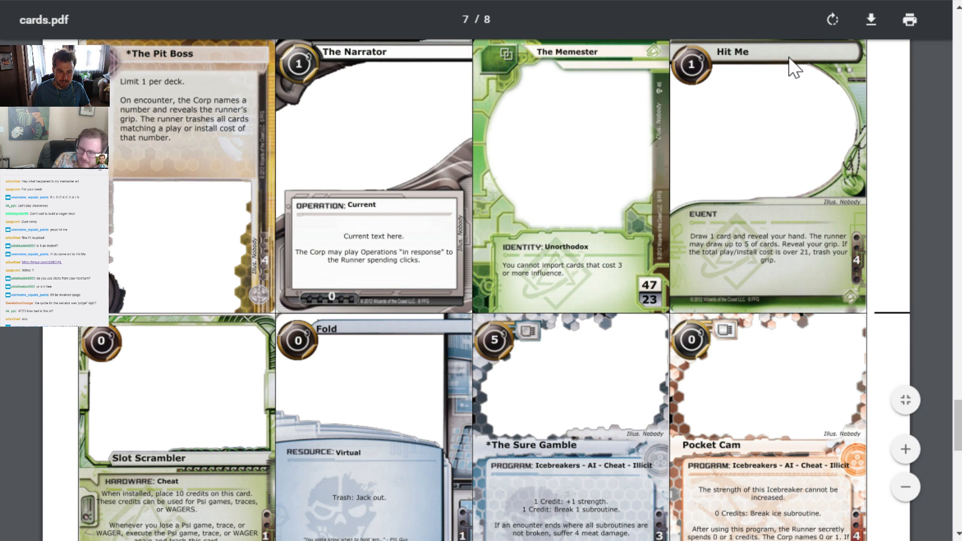
pyautogui.scroll(-5, 641, 155)
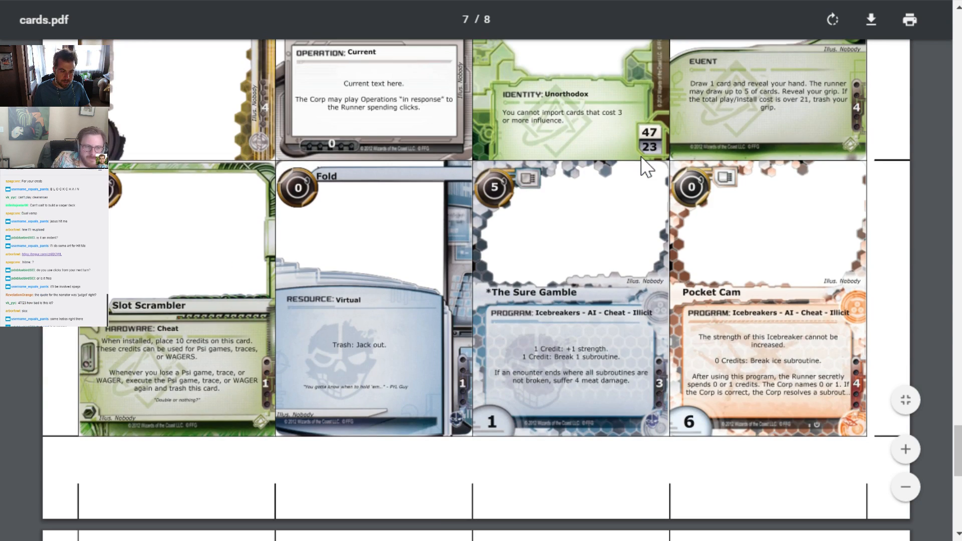
pyautogui.scroll(5, 354, 337)
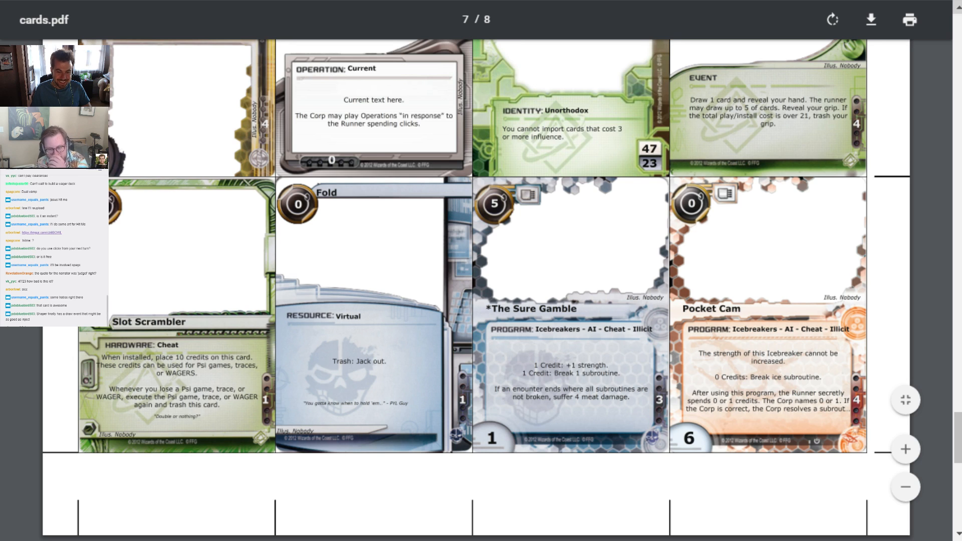
# Switch to the New Roseville Cycle spreadsheet and read the full Ability text of Pocket Cam
pyautogui.hotkey('ctrl', 'Tab')
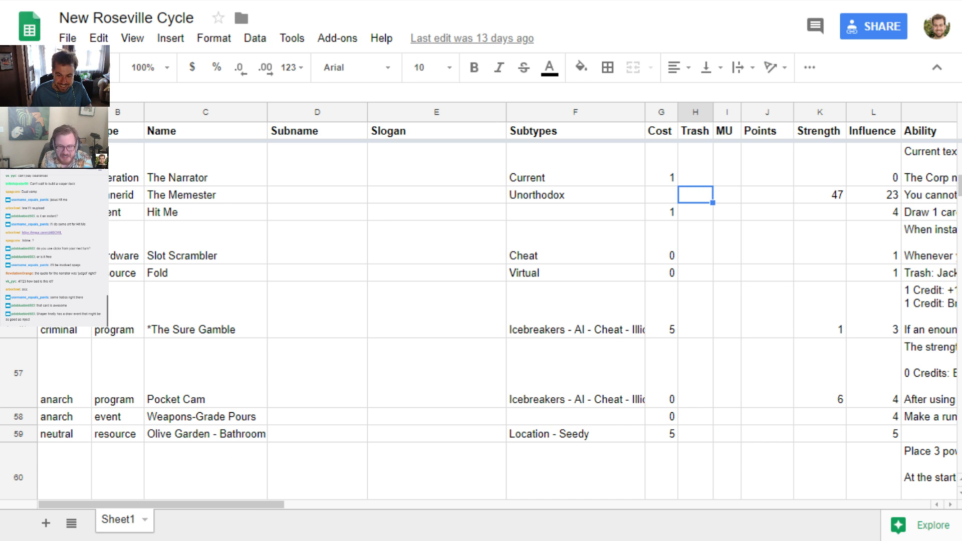
pyautogui.click(922, 377)
pyautogui.hscroll(5, 922, 378)
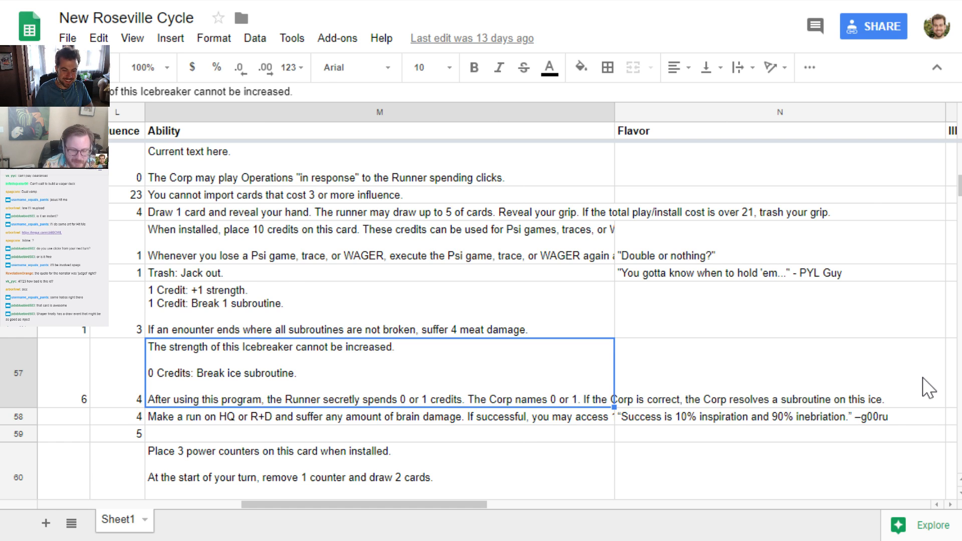
pyautogui.press('Left')
pyautogui.press('Left')
pyautogui.press('Left')
pyautogui.press('Left')
pyautogui.press('Left')
pyautogui.press('Left')
pyautogui.press('Left')
pyautogui.press('Left')
pyautogui.press('Left')
pyautogui.press('Left')
pyautogui.press('Left')
pyautogui.press('Left')
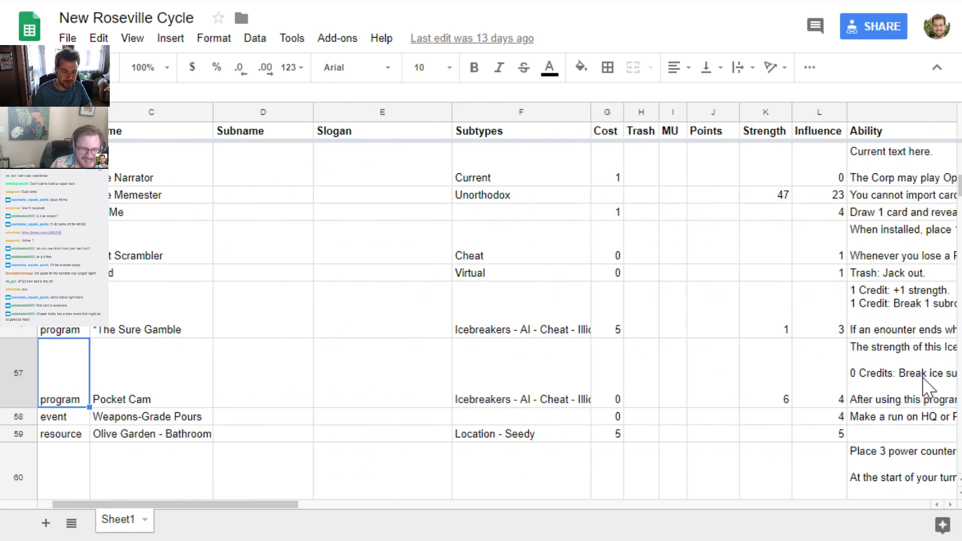
# Return to cards.pdf and review the cards on page 8, from Weapons-Grade Pours through Last Call
pyautogui.click(220, 1)
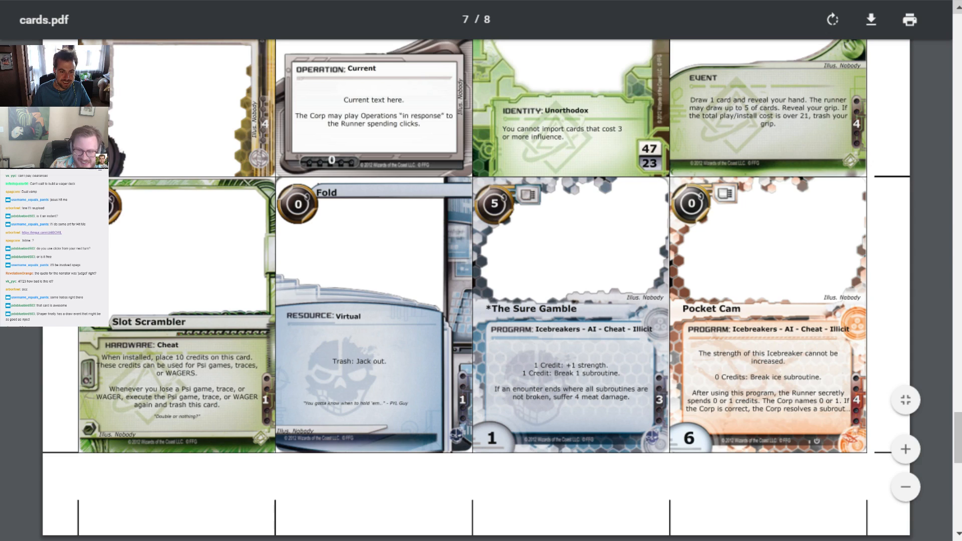
pyautogui.scroll(-8, 296, 251)
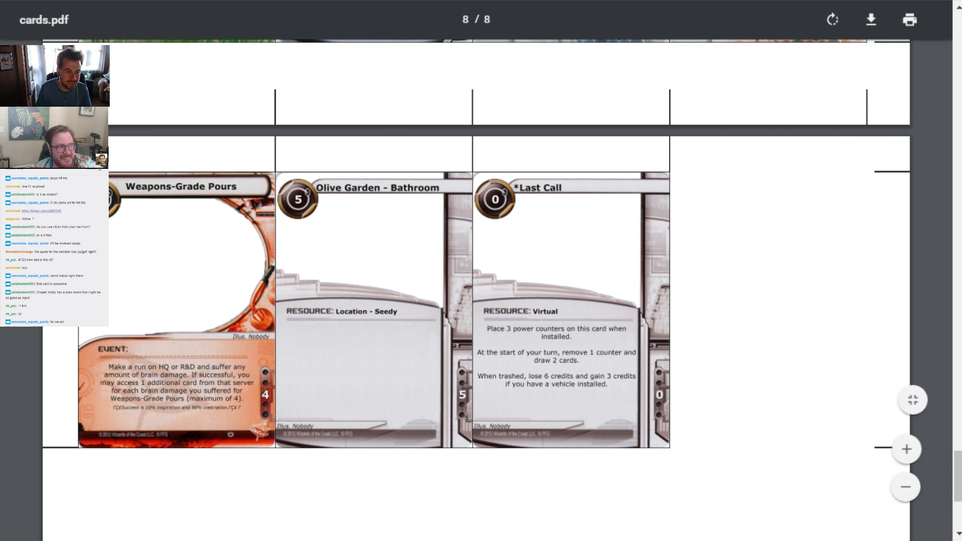
# Switch to the New Roseville Cycle spreadsheet and search the sheet for "olive", stepping through the matches
pyautogui.hotkey('ctrl', 'Tab')
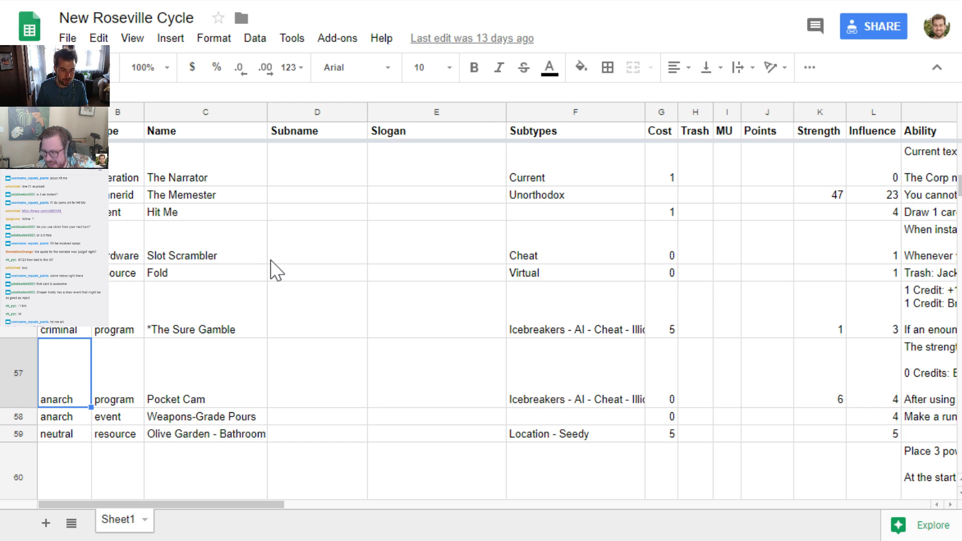
pyautogui.hotkey('ctrl', 'f')
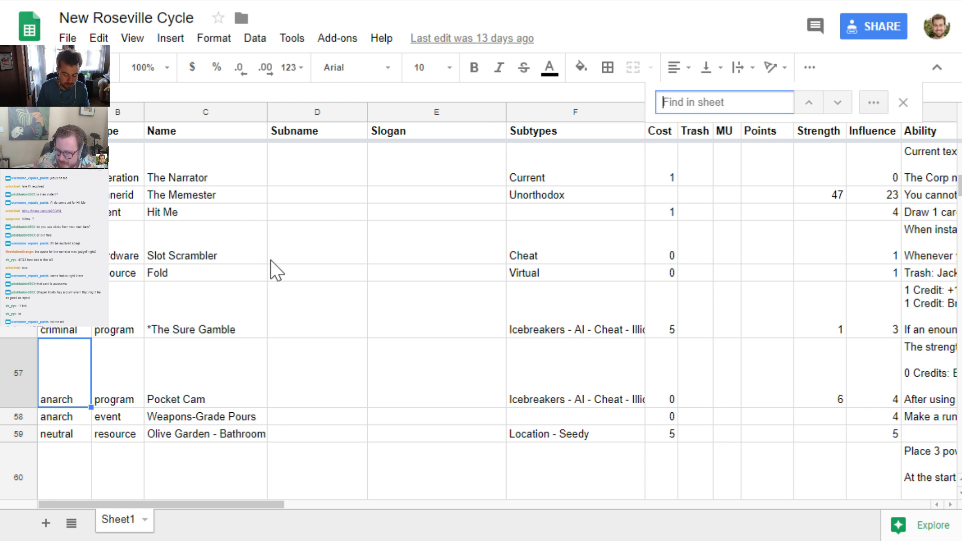
pyautogui.write('0live g')
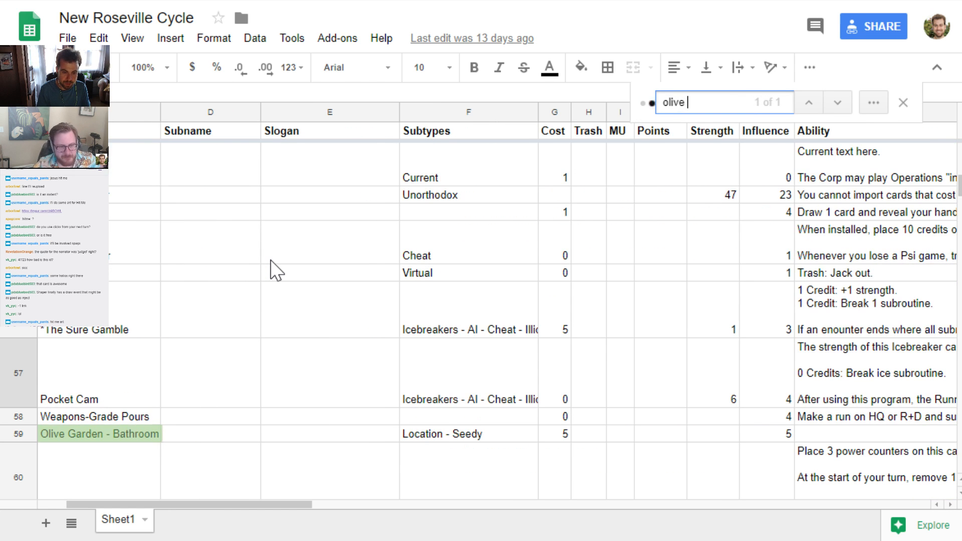
pyautogui.press('BackSpace')
pyautogui.press('BackSpace')
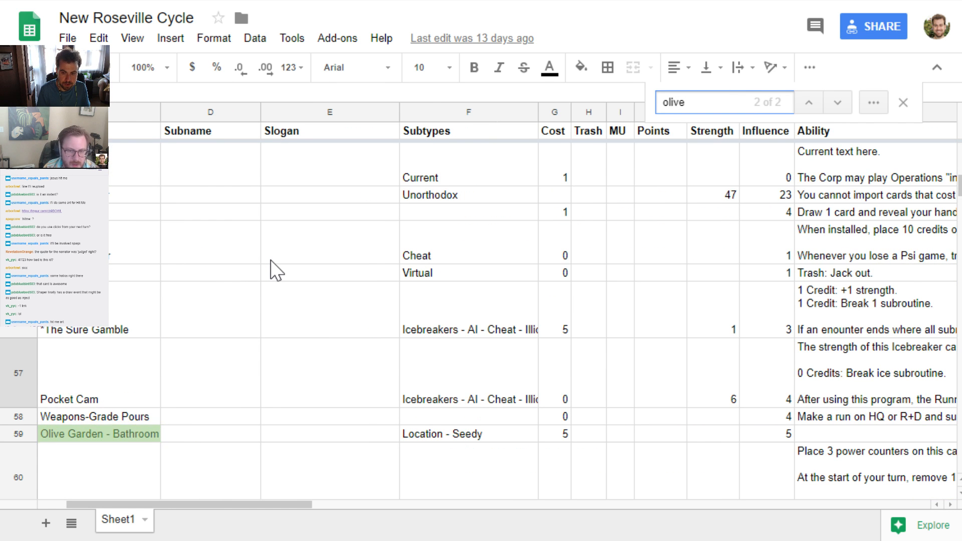
pyautogui.press('Return')
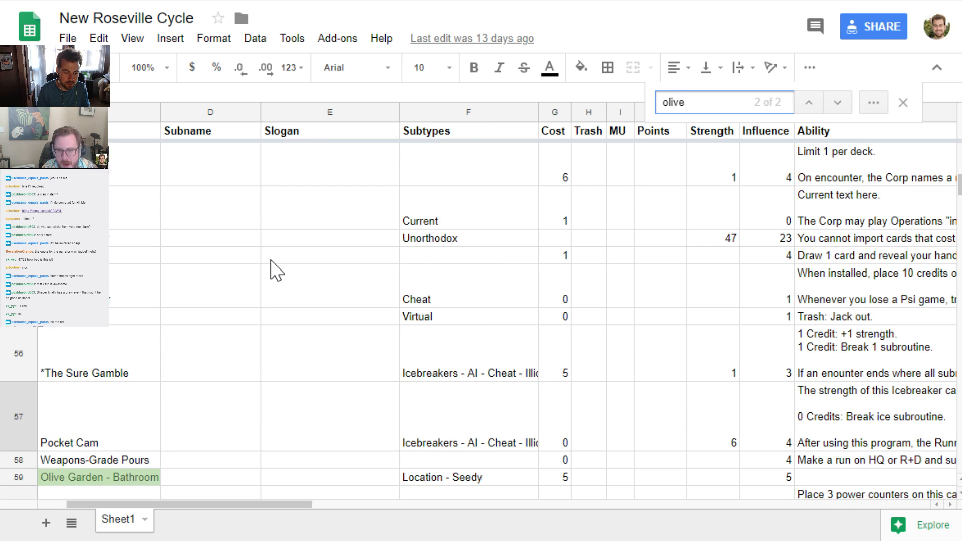
pyautogui.press('Return')
pyautogui.press('Escape')
# Return to cards.pdf and reload it
pyautogui.hotkey('ctrl', 'Tab')
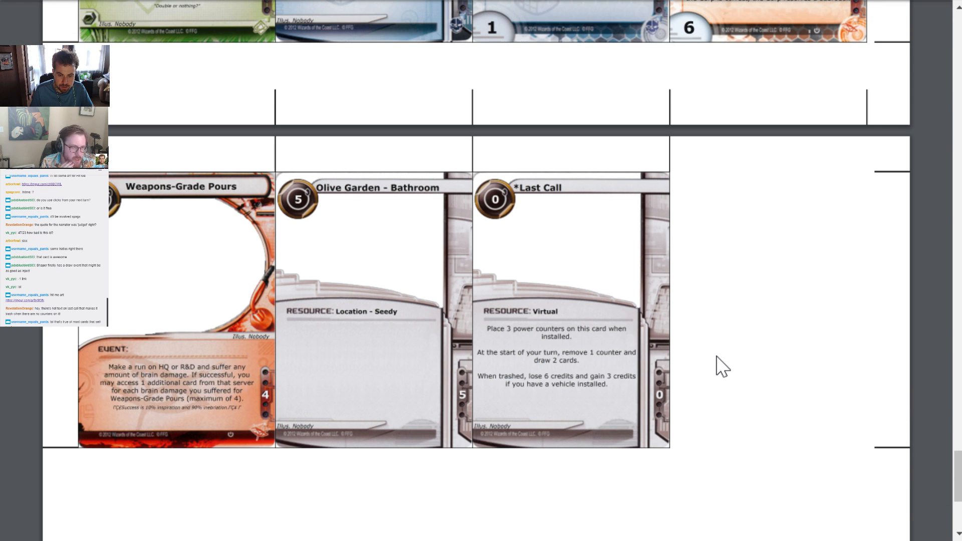
pyautogui.press('F5')
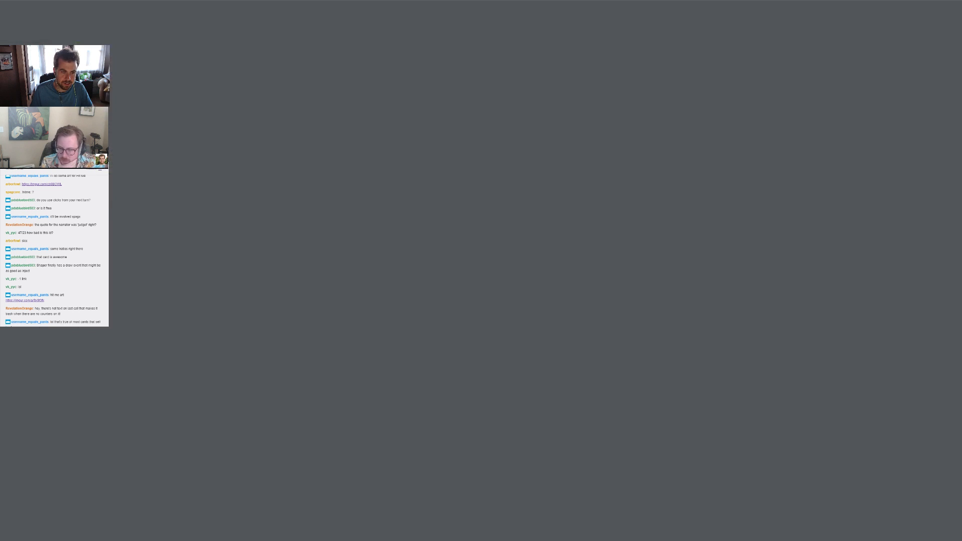
# In the spreadsheet, add "Trash when the last counter is removed." after "draw 2 cards." in the Ability text of *Last Call
pyautogui.hotkey('ctrl', 'Tab')
pyautogui.scroll(-20, 174, 380)
pyautogui.scroll(2, 153, 380)
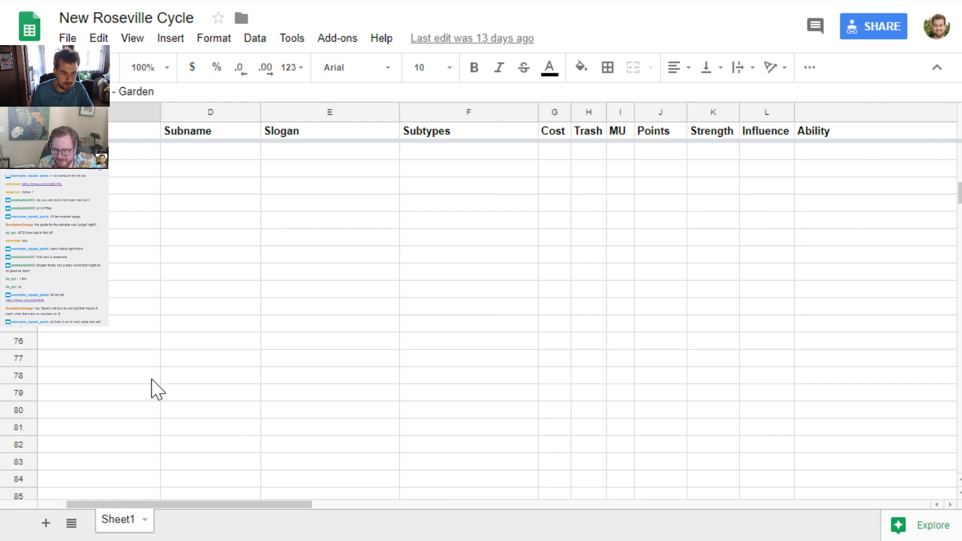
pyautogui.scroll(5, 152, 380)
pyautogui.click(883, 270)
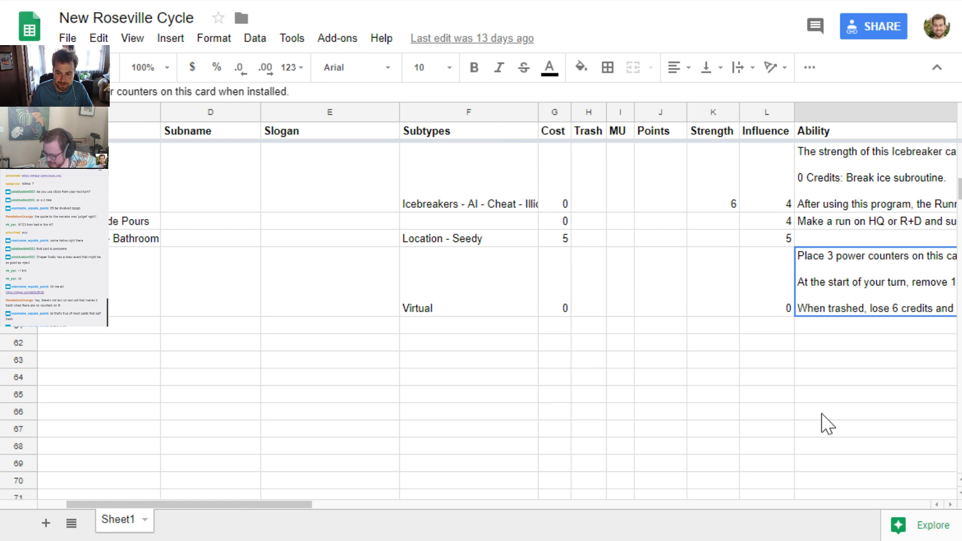
pyautogui.press('Right')
pyautogui.press('Left')
pyautogui.press('Return')
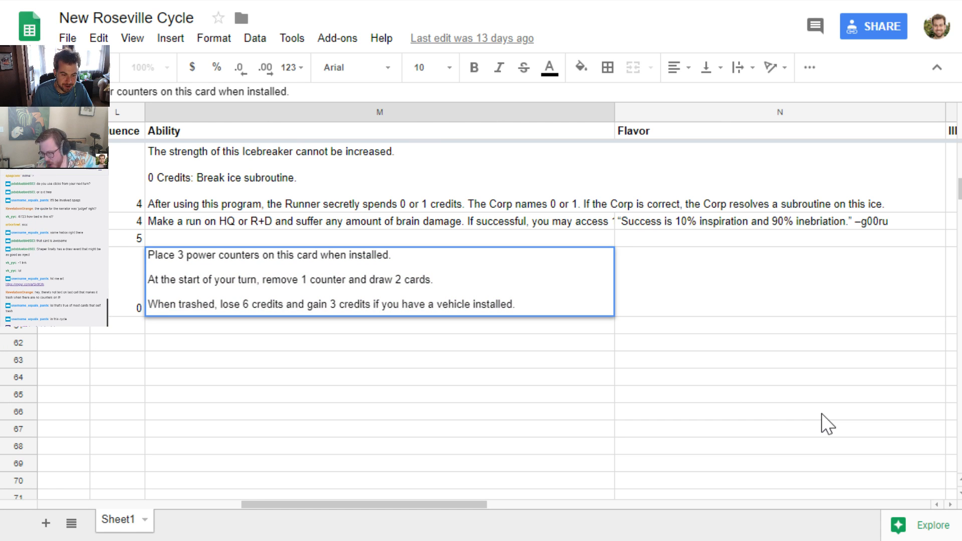
pyautogui.hotkey('ctrl', 'Left')
pyautogui.press('Up')
pyautogui.press('Up')
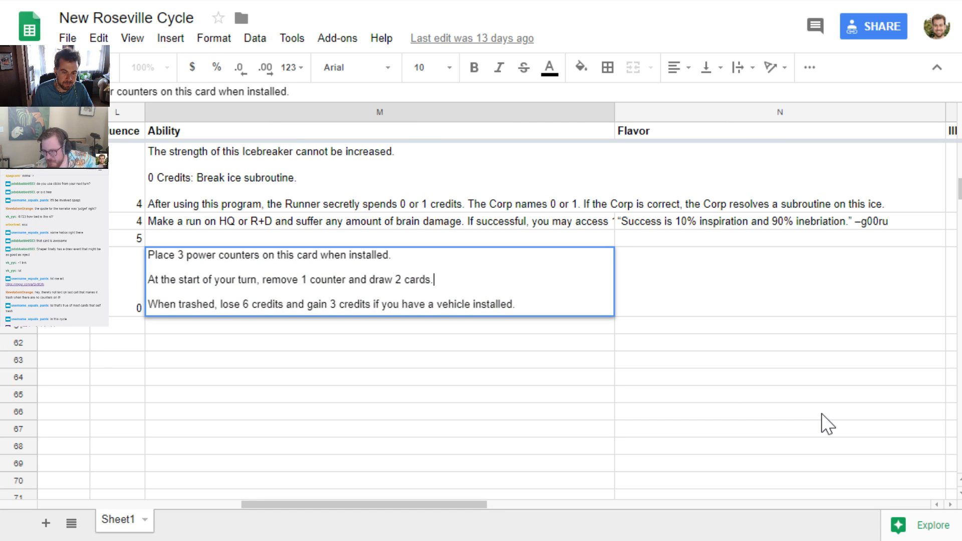
pyautogui.write('Trashb w')
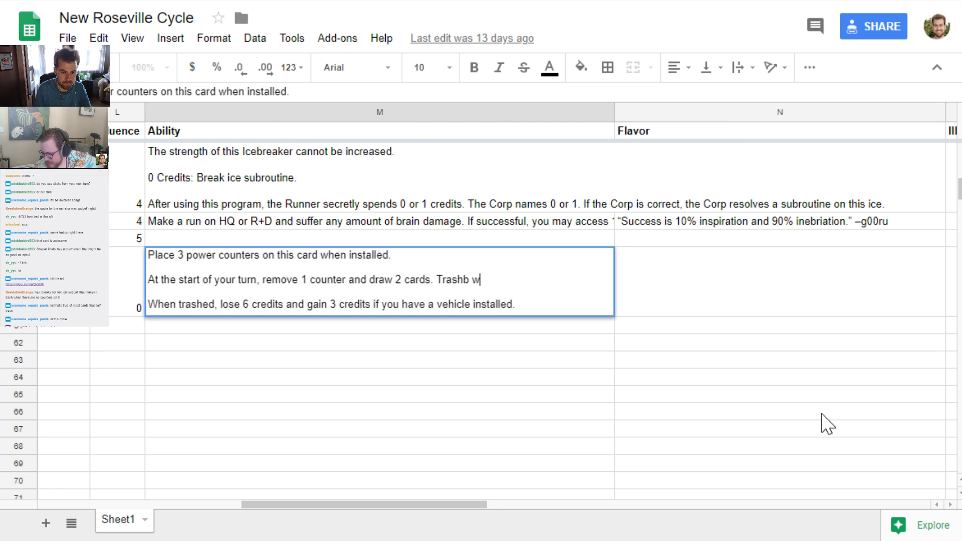
pyautogui.press('BackSpace')
pyautogui.press('BackSpace')
pyautogui.press('BackSpace')
pyautogui.write('when')
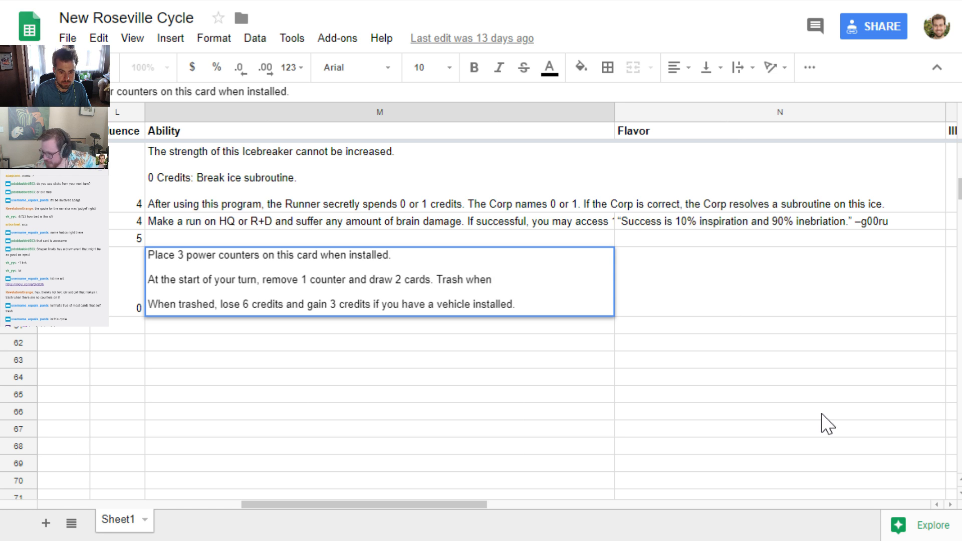
pyautogui.write(' the last counter i')
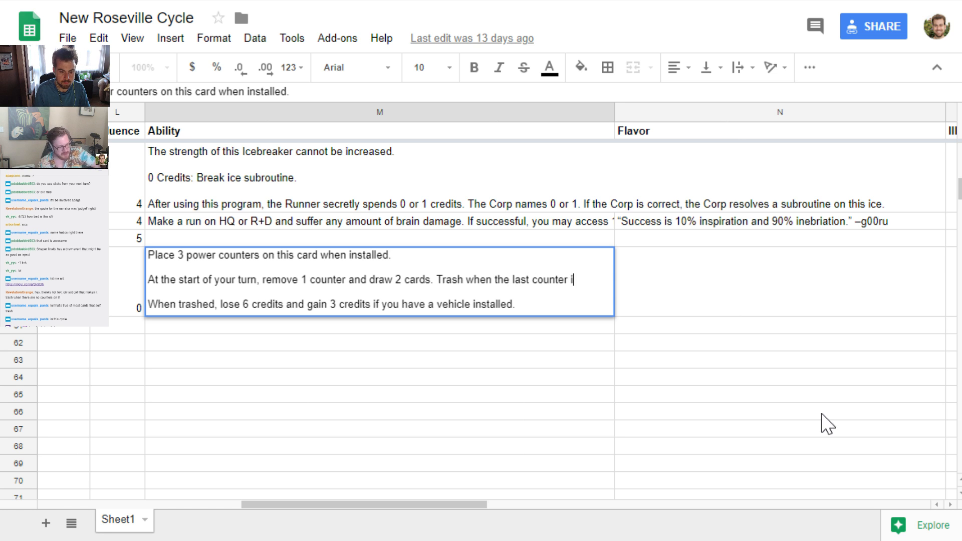
pyautogui.write('s removed.')
pyautogui.press('Return')
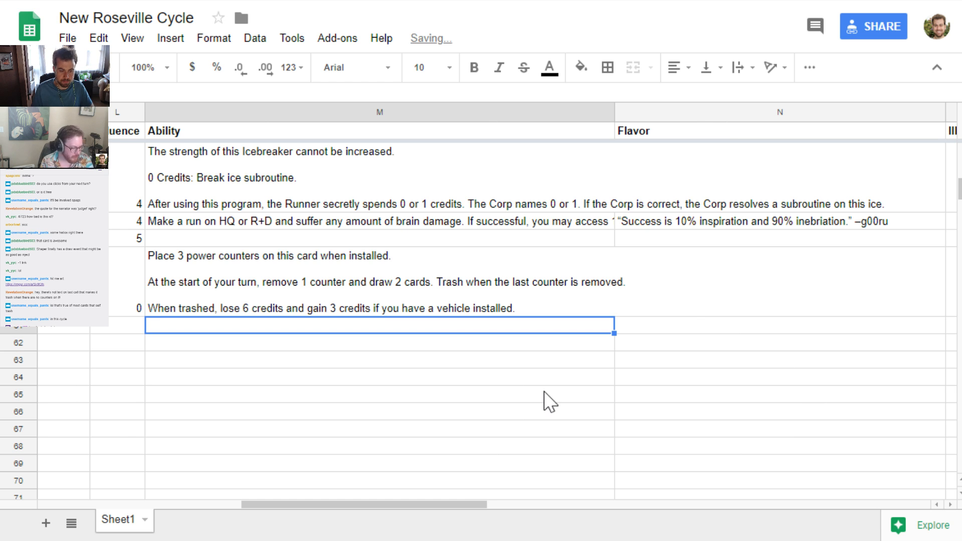
pyautogui.press('Left')
pyautogui.press('Left')
pyautogui.press('Left')
pyautogui.press('Left')
pyautogui.press('Left')
pyautogui.press('Left')
pyautogui.press('Left')
pyautogui.press('Left')
pyautogui.press('Left')
pyautogui.press('Left')
pyautogui.press('Left')
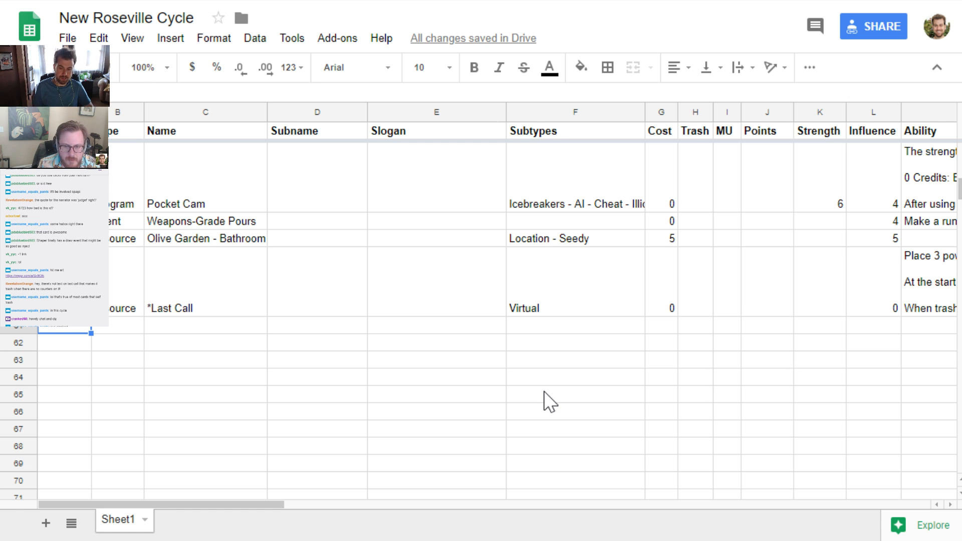
# Switch to cards.pdf and go back over the cards on pages 7 and 8, ending at the row with *Last Call
pyautogui.hotkey('ctrl', 'Tab')
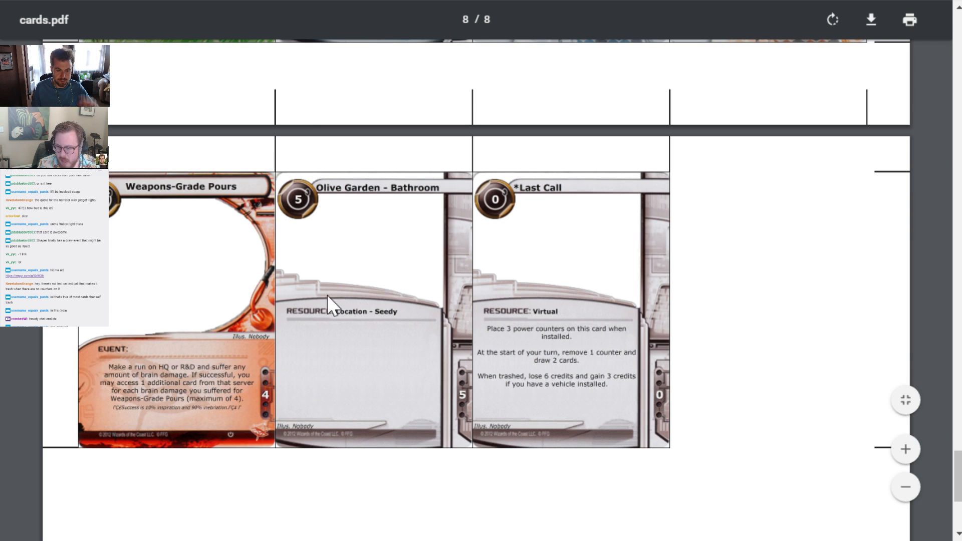
pyautogui.scroll(10, 320, 292)
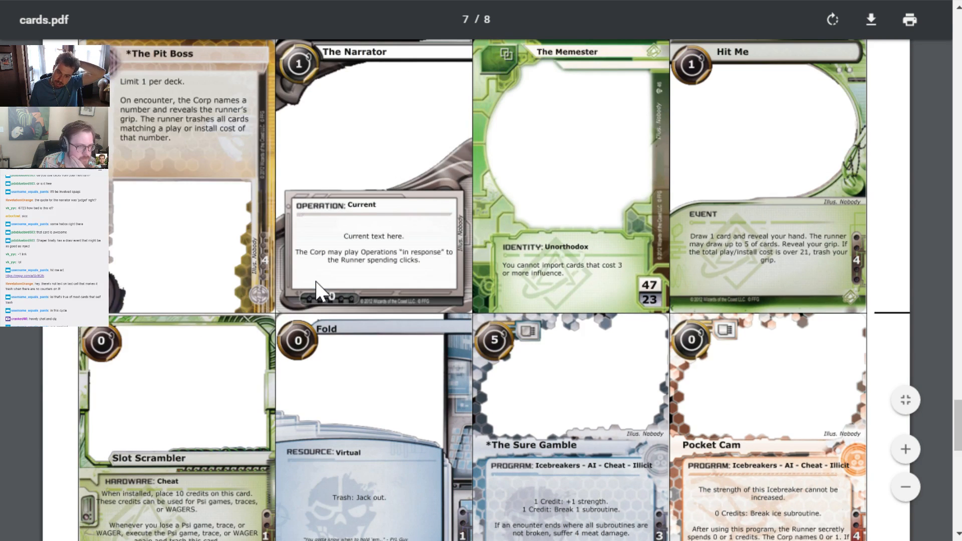
pyautogui.scroll(-5, 316, 282)
pyautogui.scroll(3, 314, 275)
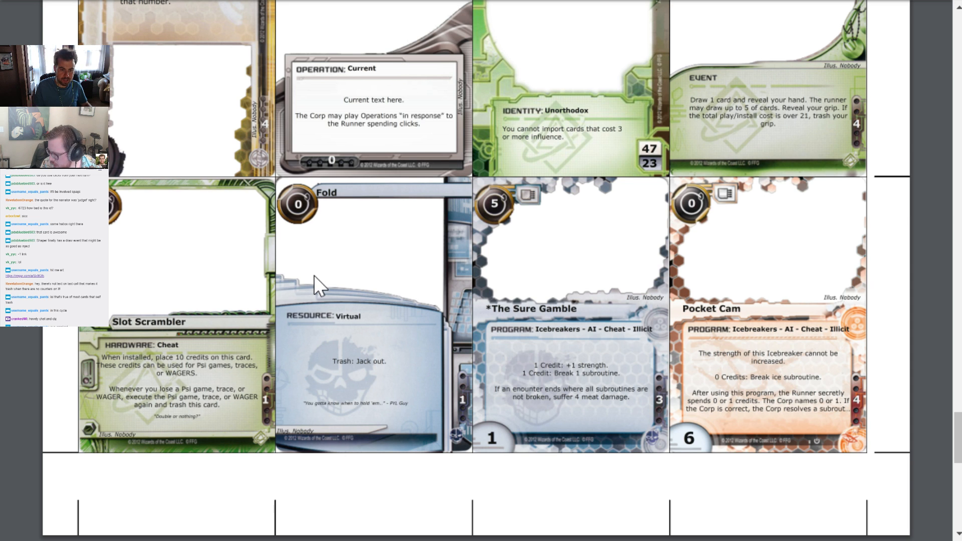
pyautogui.scroll(-8, 314, 274)
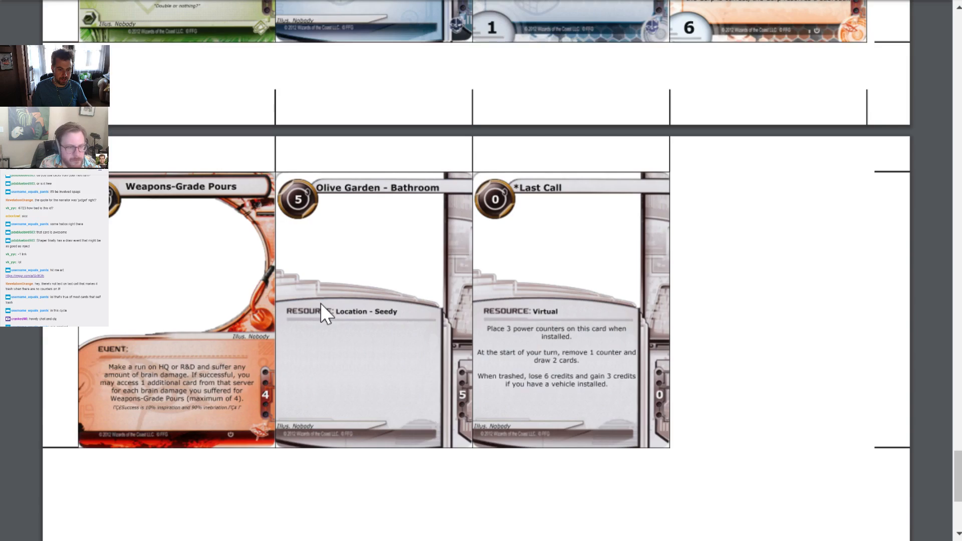
pyautogui.scroll(-3, 306, 283)
pyautogui.scroll(3, 305, 282)
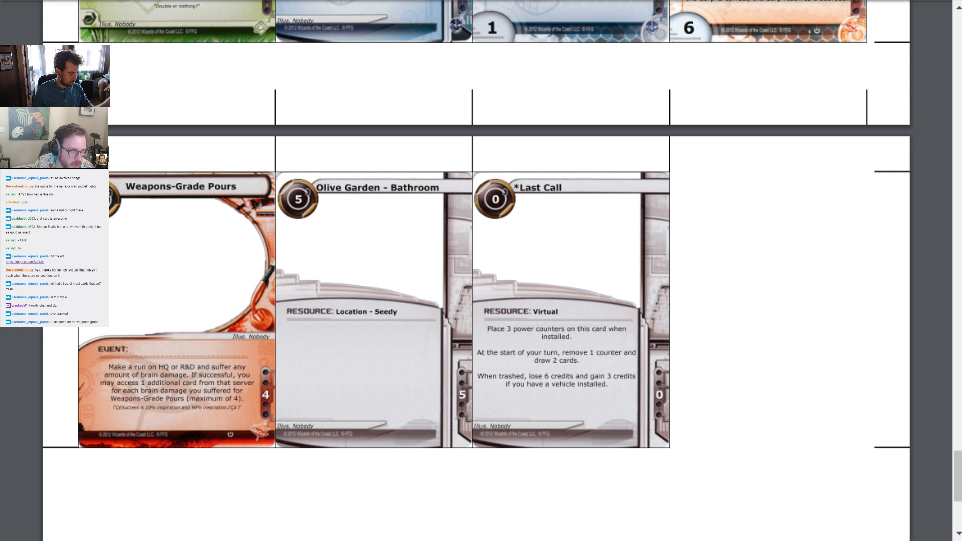
# Switch to the New Roseville Cycle spreadsheet and add a weyland operation named "Dead Game" in the row below *Last Call
pyautogui.hotkey('alt', 'Tab')
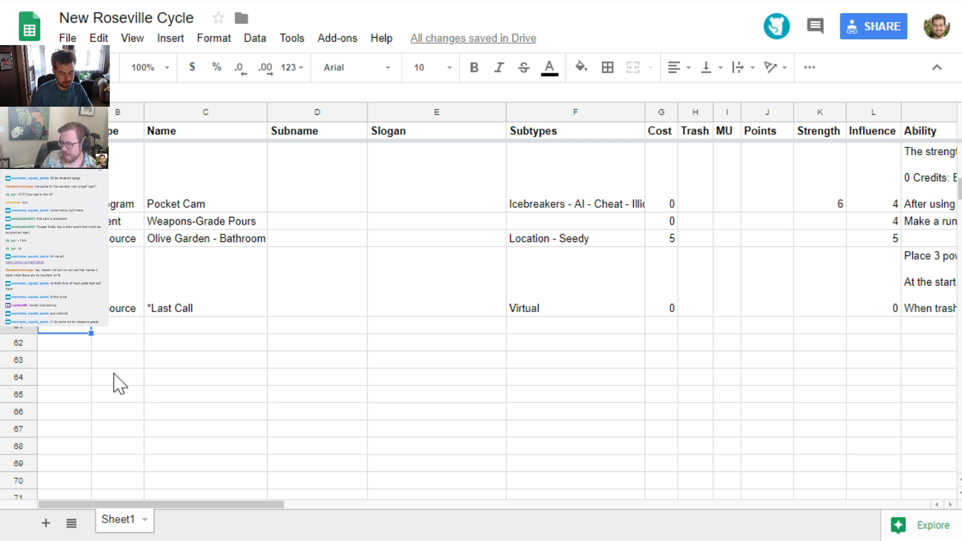
pyautogui.write('weyland')
pyautogui.press('Tab')
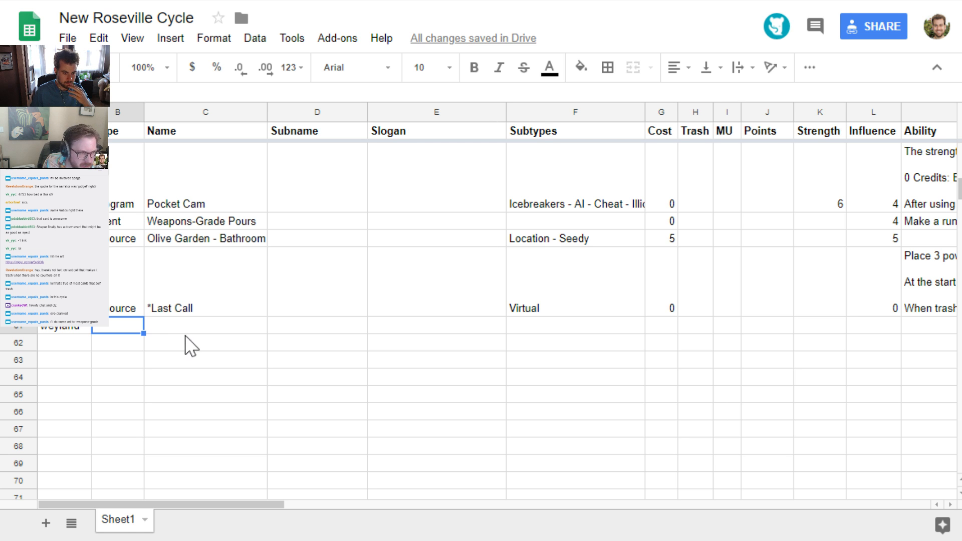
pyautogui.click(199, 331)
pyautogui.write('Dead Game')
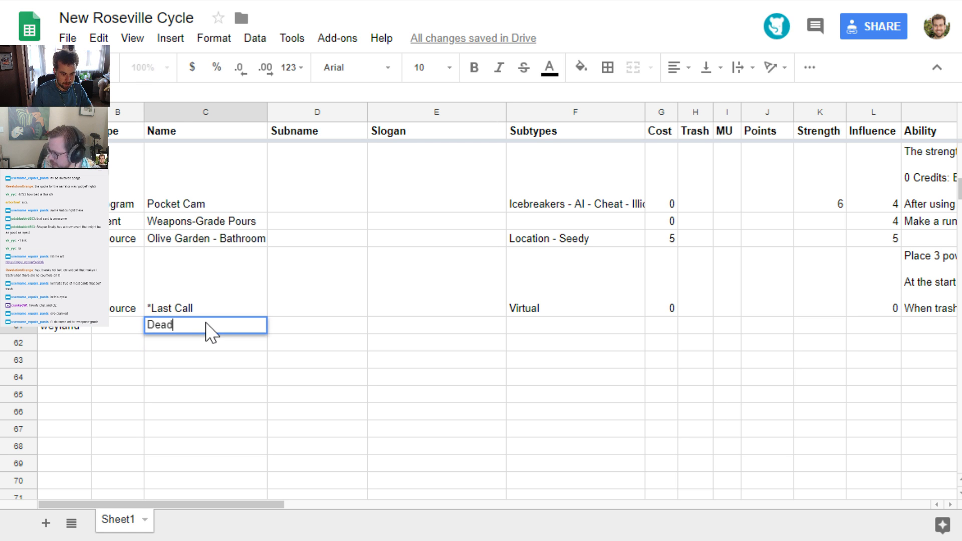
pyautogui.press('Left')
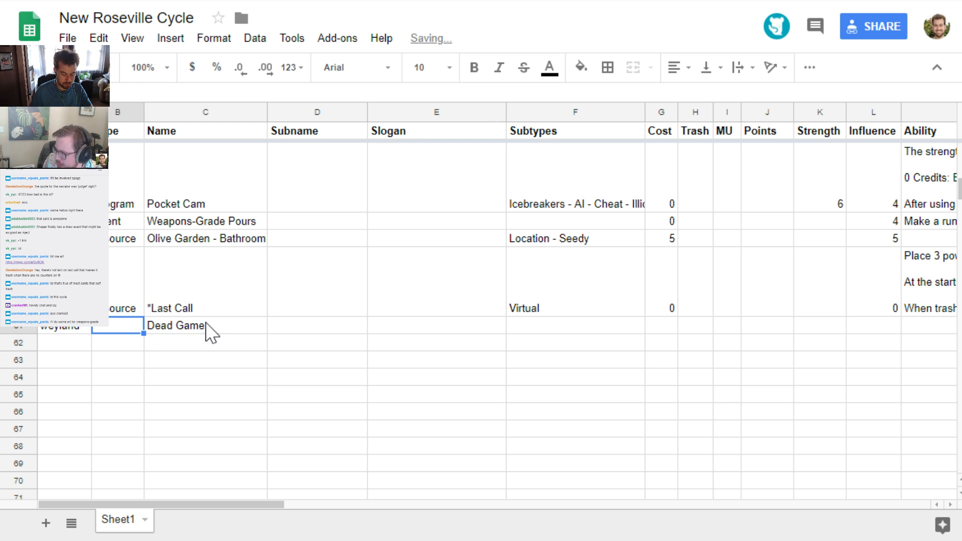
pyautogui.write('Operation')
# Set the Influence of Dead Game to 3, leaving its Subname, Slogan and Subtypes blank
pyautogui.press('Right')
pyautogui.press('Right')
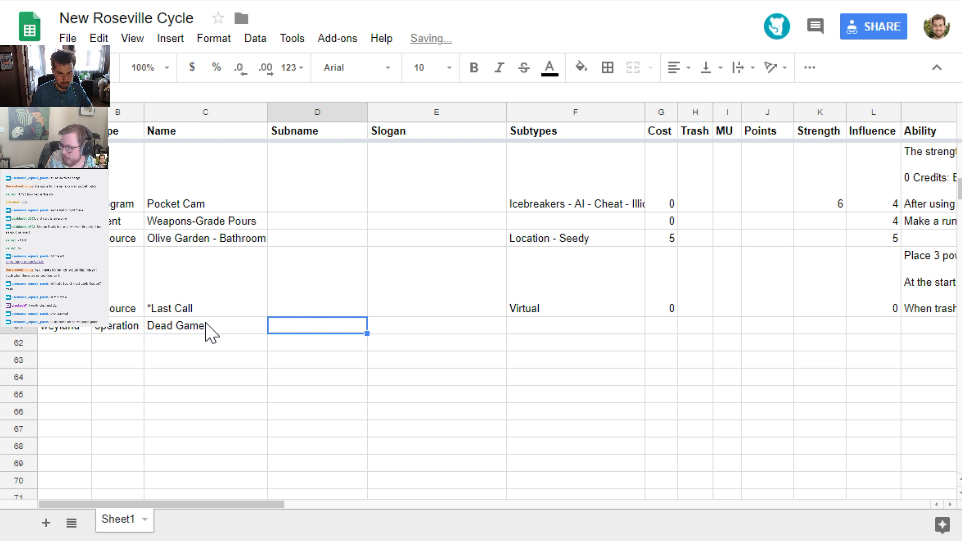
pyautogui.press('Right')
pyautogui.press('Right')
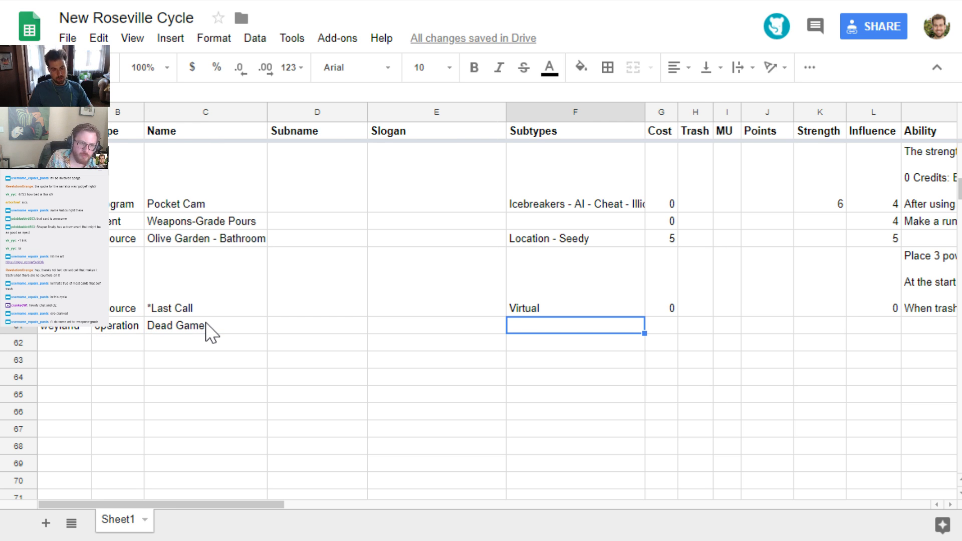
pyautogui.press('Right')
pyautogui.press('Right')
pyautogui.press('Right')
pyautogui.press('Right')
pyautogui.press('Right')
pyautogui.press('Right')
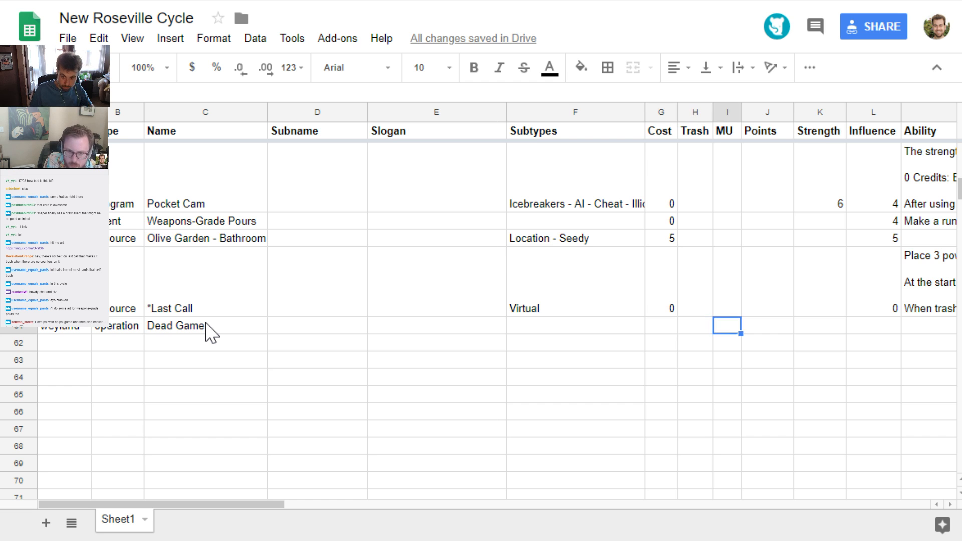
pyautogui.write('3')
pyautogui.press('Left')
pyautogui.press('Left')
pyautogui.press('Left')
pyautogui.press('Left')
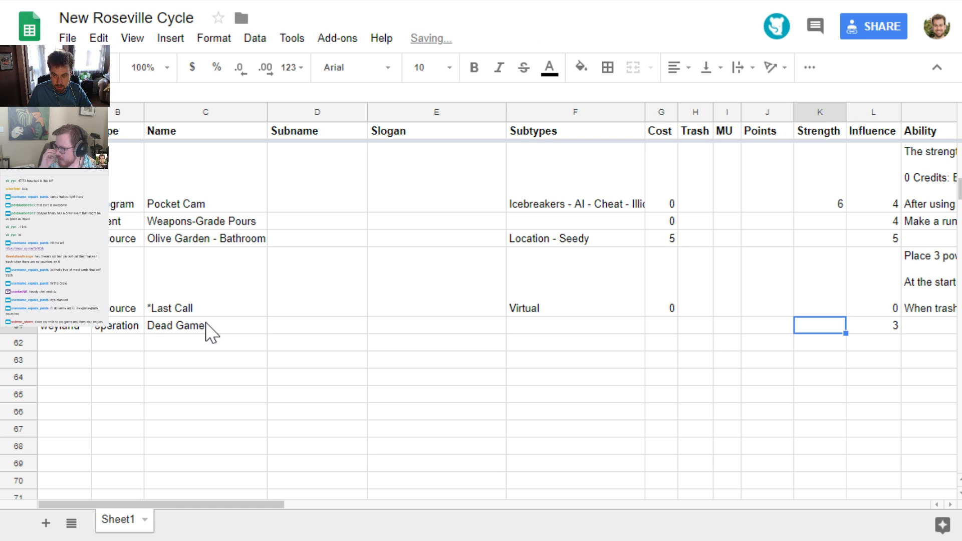
pyautogui.press('Left')
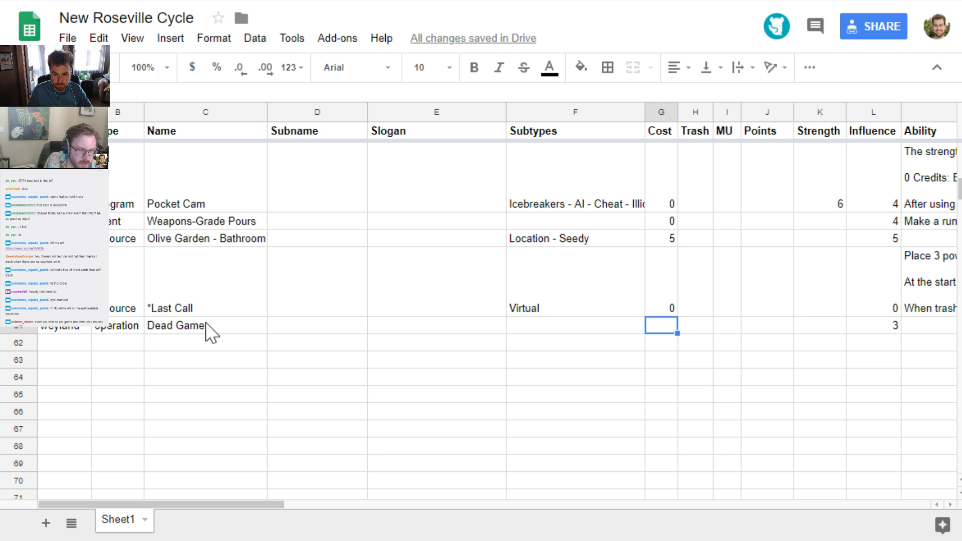
# Enter "Play only if the runner made a successful run last turn." as the first line of Dead Game's Ability text
pyautogui.press('Right')
pyautogui.press('Right')
pyautogui.press('Right')
pyautogui.press('Right')
pyautogui.press('Right')
pyautogui.press('Right')
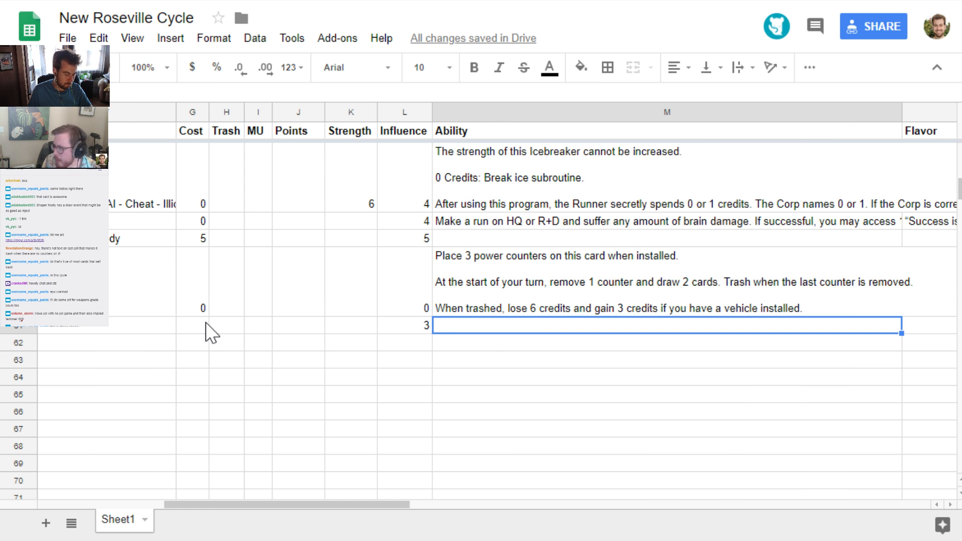
pyautogui.write('Play only if the ru')
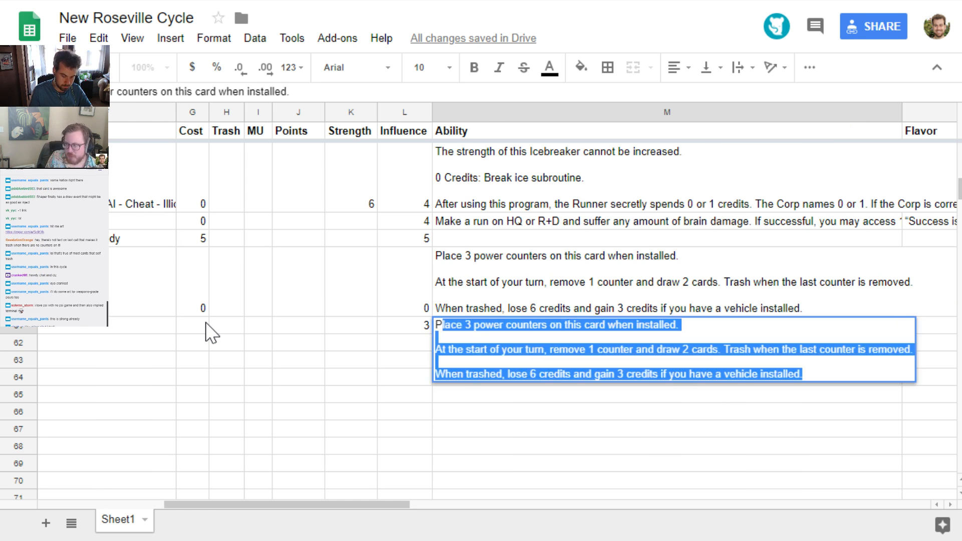
pyautogui.write('nner ma')
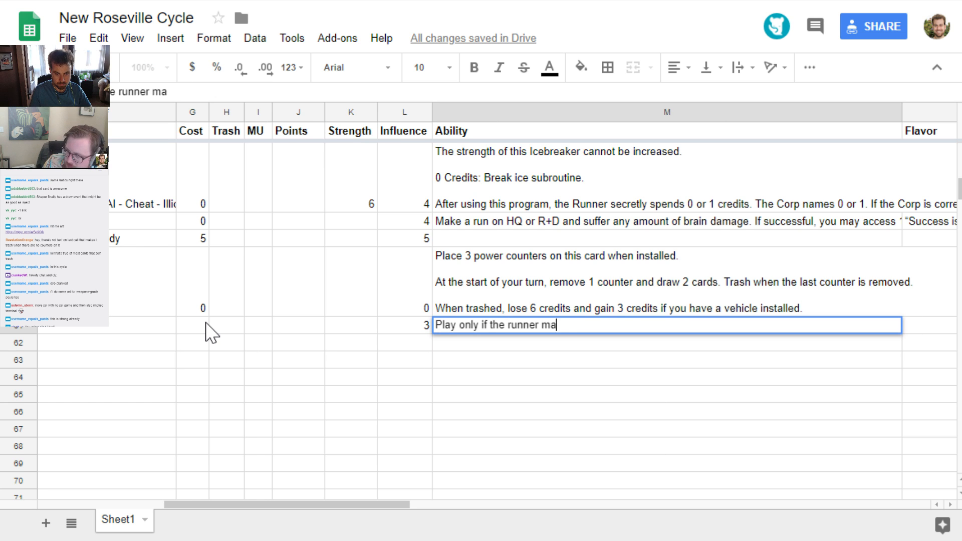
pyautogui.write('de a successful run last tunr')
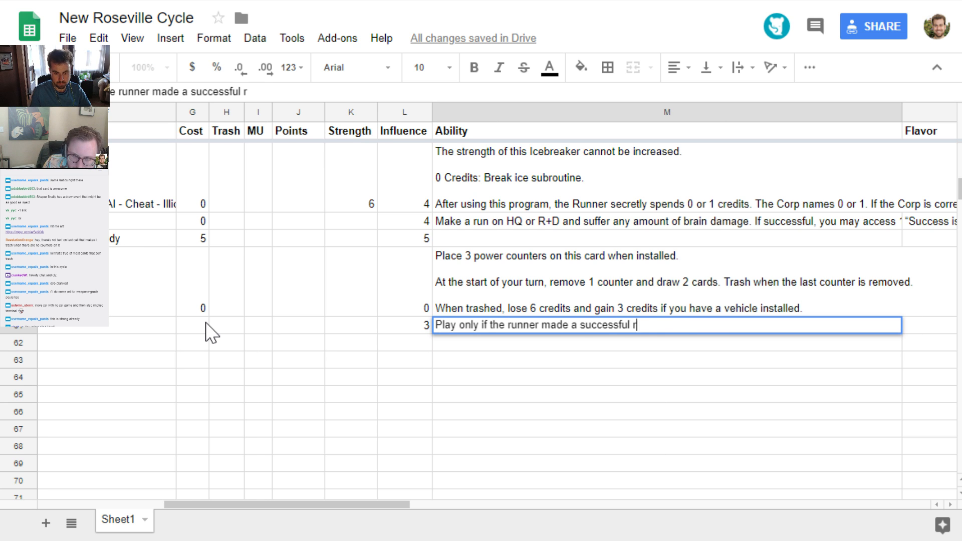
pyautogui.press('BackSpace')
pyautogui.press('BackSpace')
pyautogui.write('rn.')
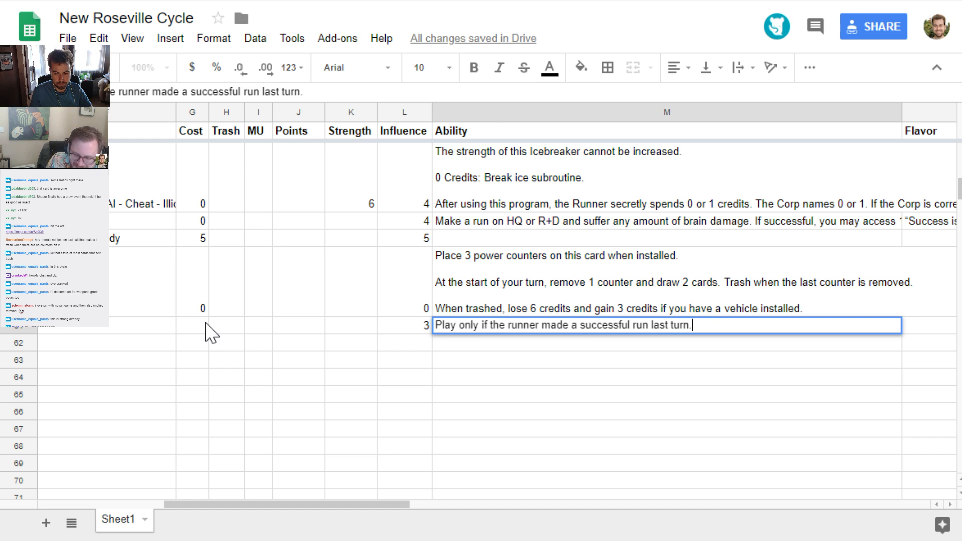
# Add "Take 1 Bad Publicity." as a second line in Dead Game's Ability text
pyautogui.hotkey('alt', 'Return')
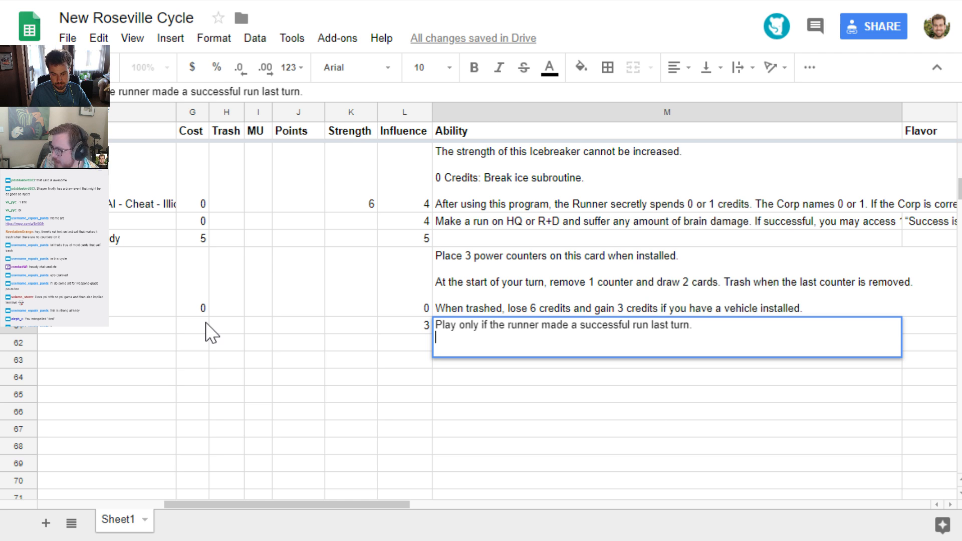
pyautogui.write('1 ba')
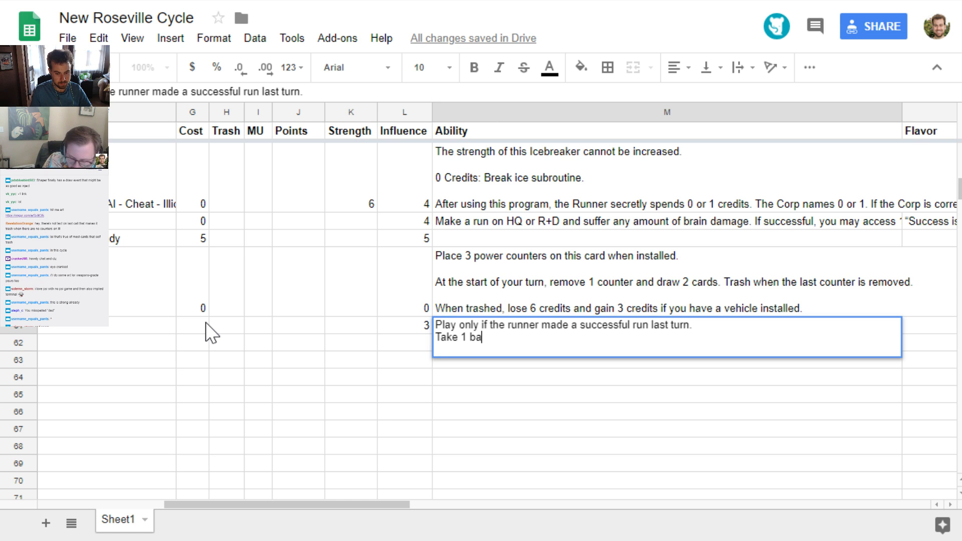
pyautogui.press('BackSpace')
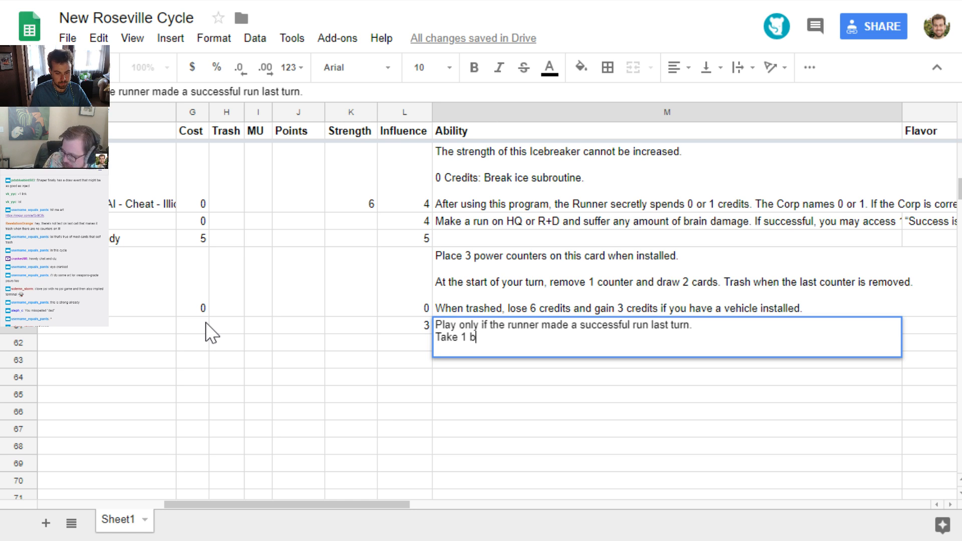
pyautogui.press('BackSpace')
pyautogui.write('Bad Pu')
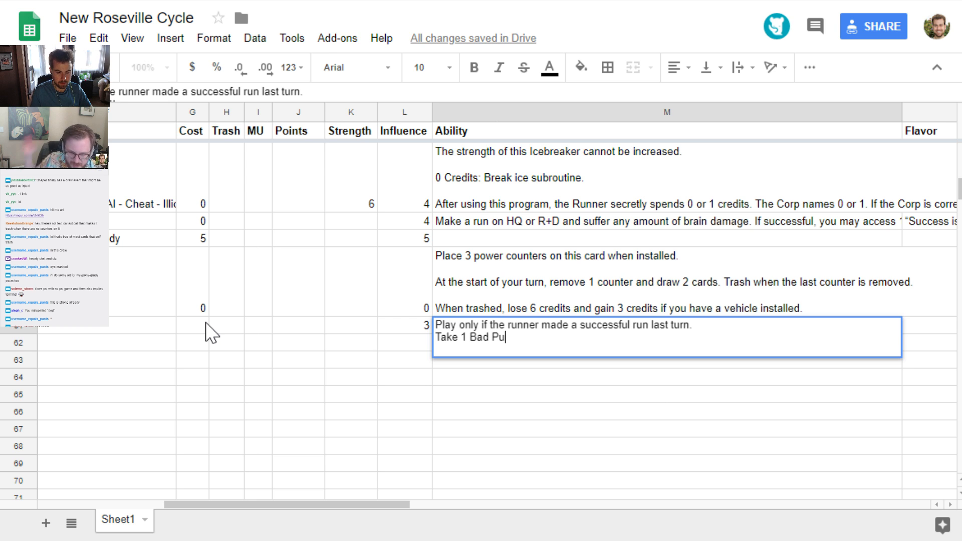
pyautogui.write('blicity.')
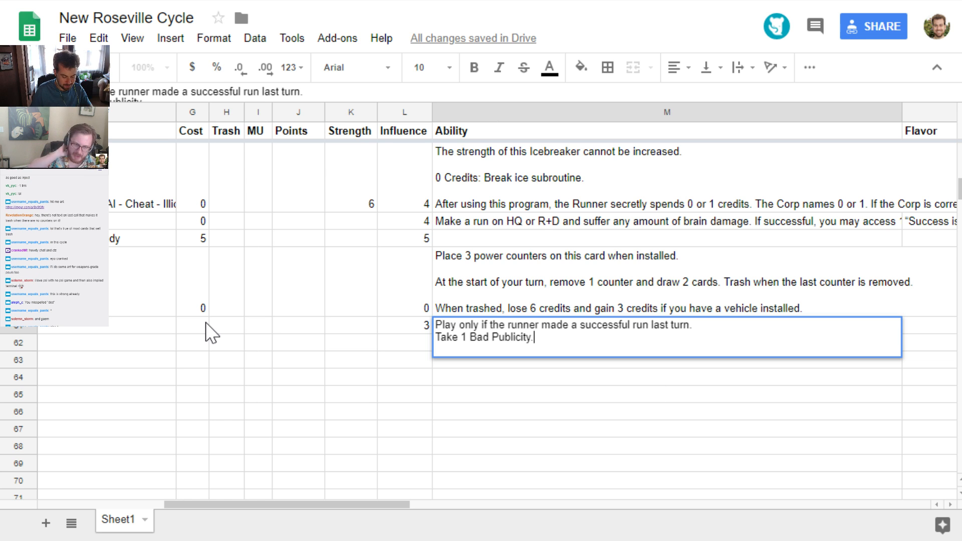
# Add the lines "Trace X:" and "X is the number of Bad Publicity you have." to Dead Game's Ability text and save the cell
pyautogui.write('T')
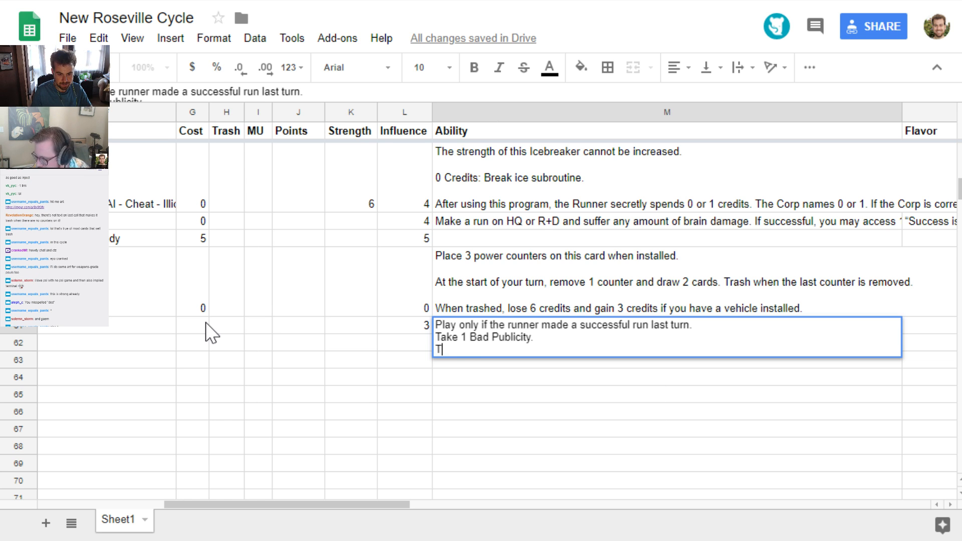
pyautogui.write('race X:')
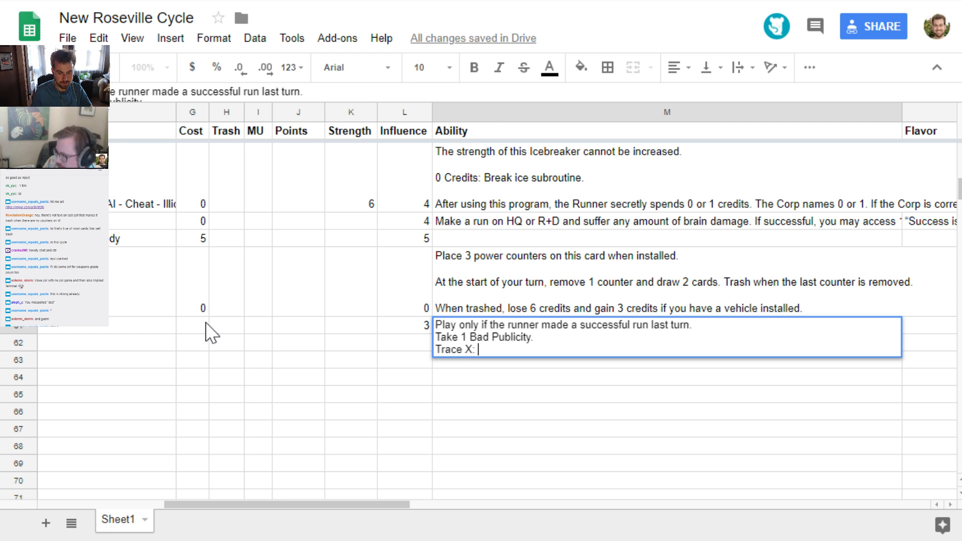
pyautogui.hotkey('alt', 'Return')
pyautogui.write('X')
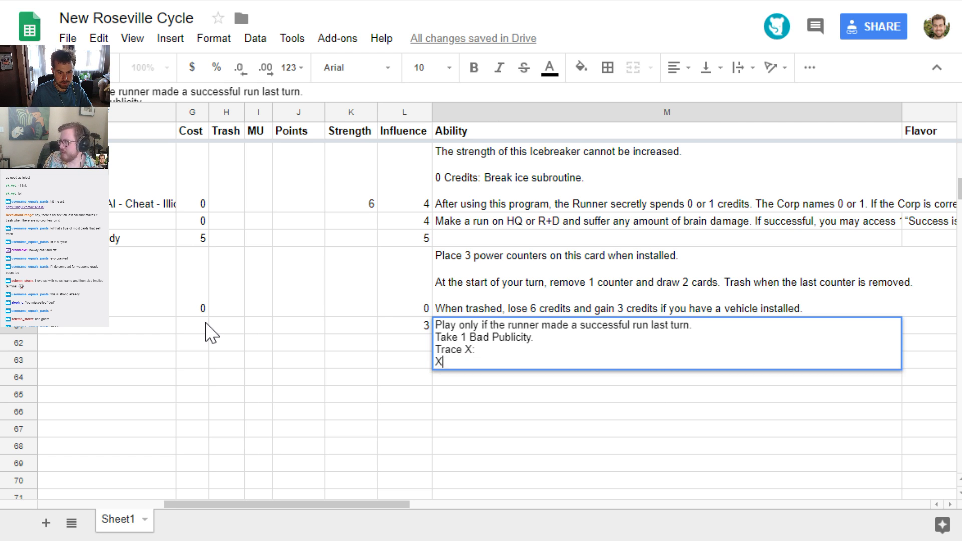
pyautogui.write(' is the number of b')
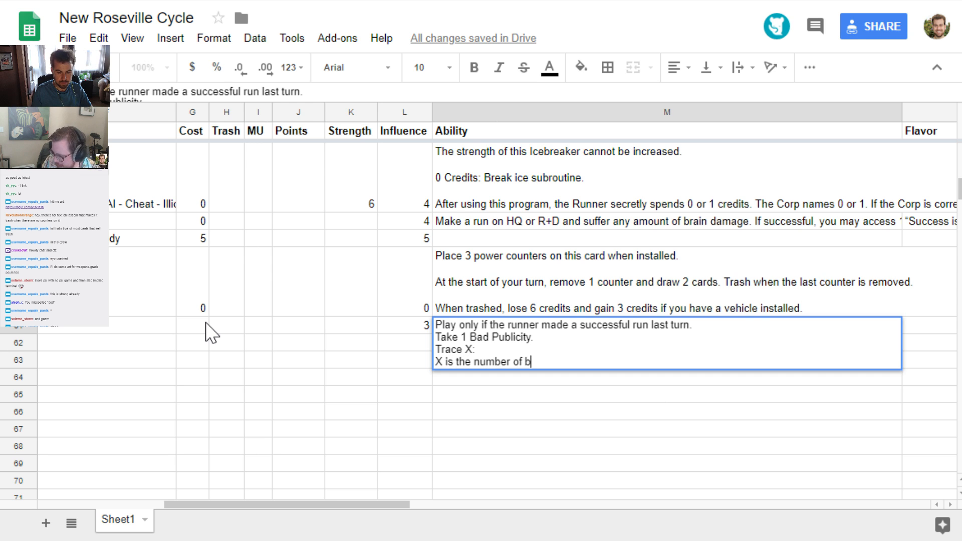
pyautogui.press('BackSpace')
pyautogui.write('Bad Publicit')
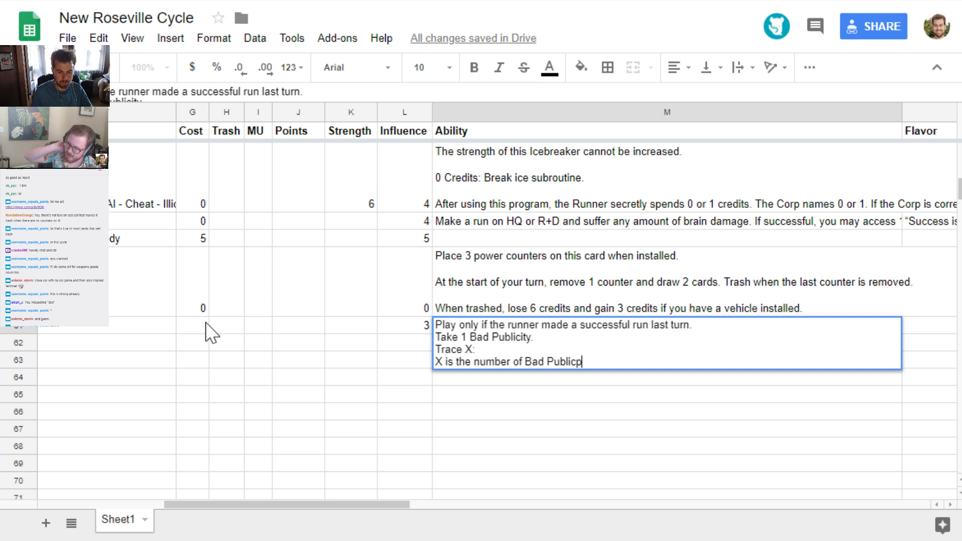
pyautogui.press('BackSpace')
pyautogui.press('BackSpace')
pyautogui.press('BackSpace')
pyautogui.write('cit')
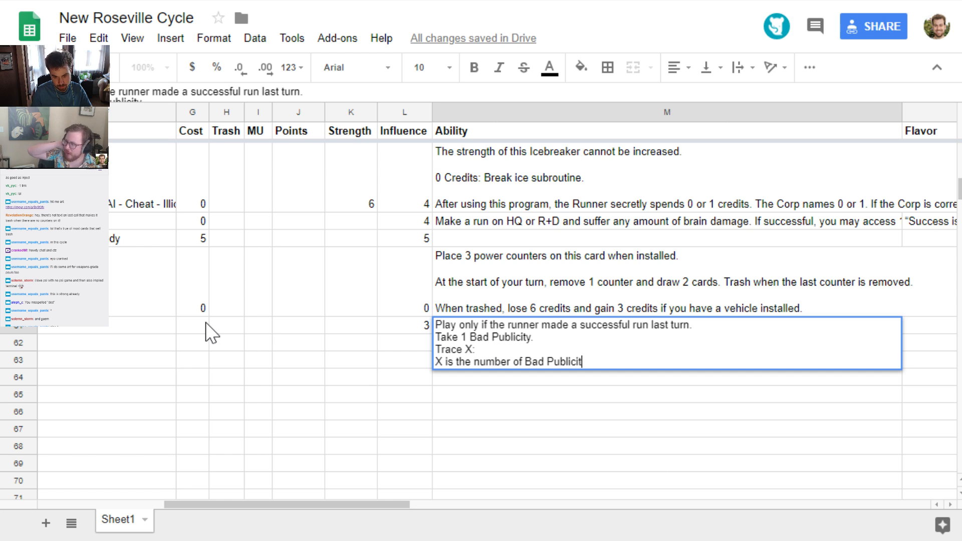
pyautogui.write('y you have.')
pyautogui.hotkey('shift', 'Return')
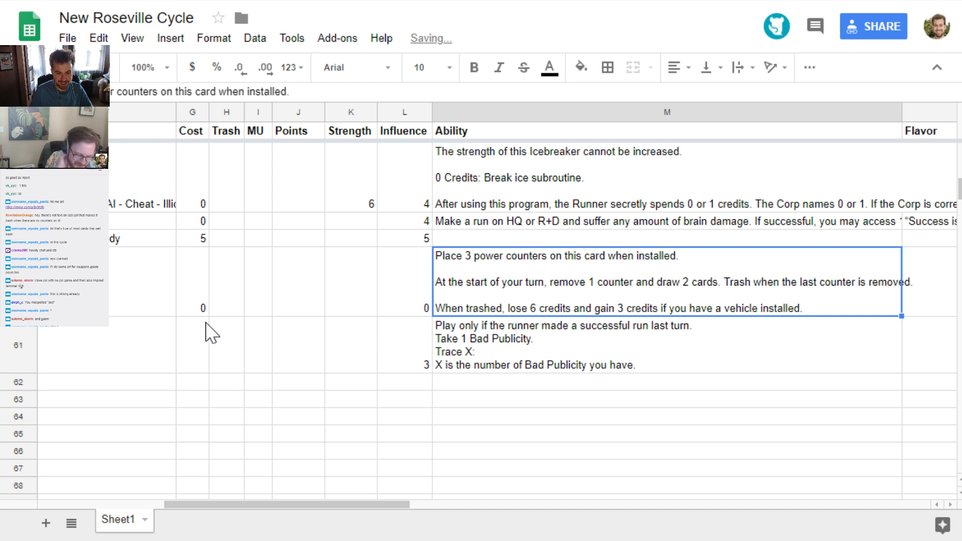
# Reopen Dead Game's Ability text and add "If successful, trash all cards in the Runner's grip." after "Trace X:"
pyautogui.press('Down')
pyautogui.press('Return')
pyautogui.press('Up')
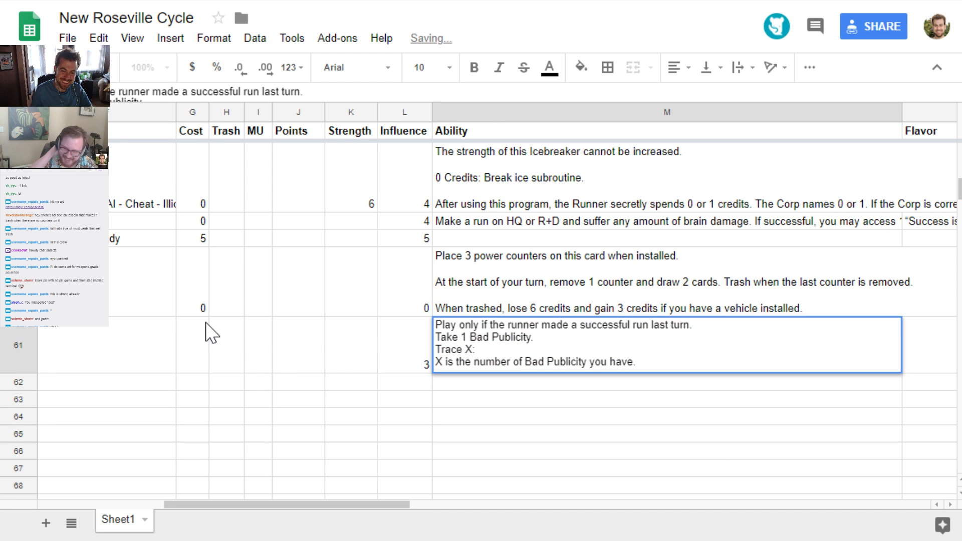
pyautogui.write('If successsfu')
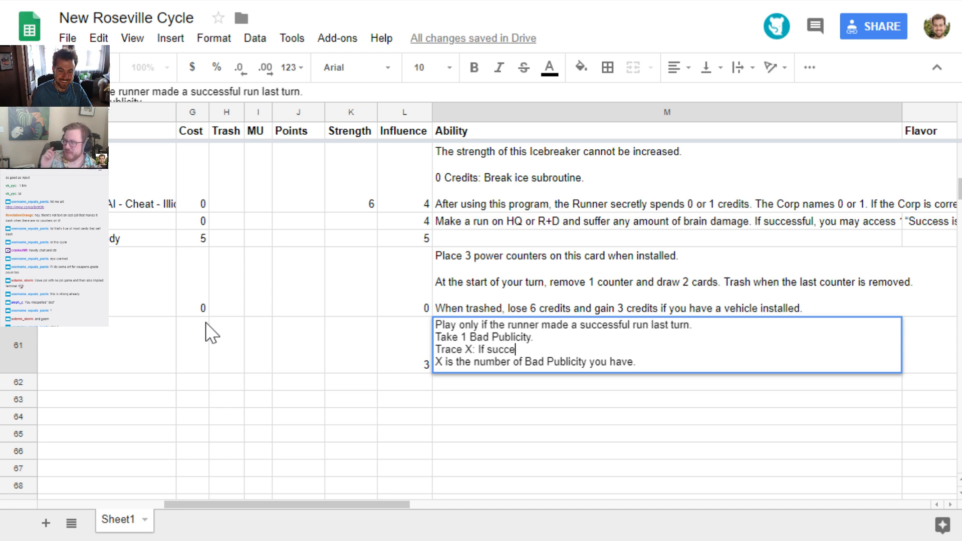
pyautogui.press('BackSpace')
pyautogui.press('BackSpace')
pyautogui.press('BackSpace')
pyautogui.write('ful,')
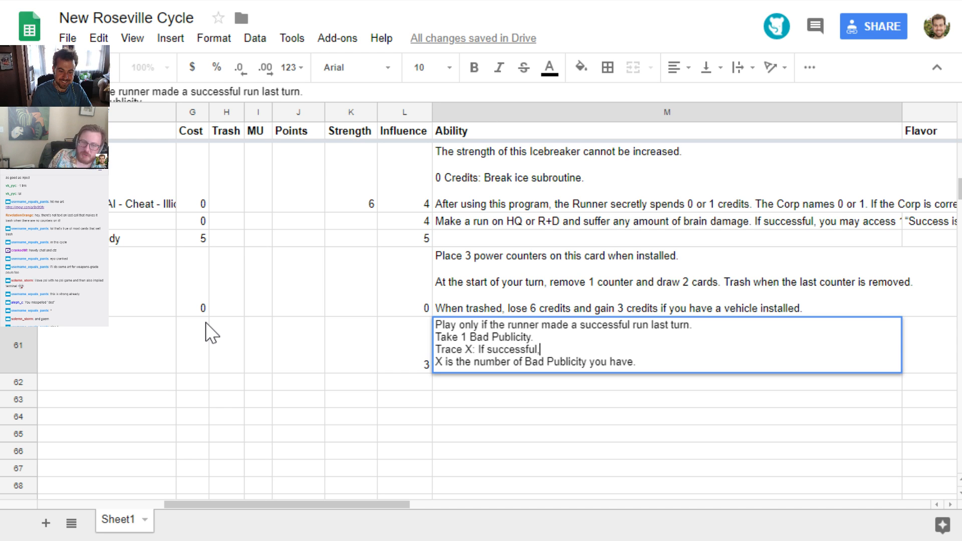
pyautogui.write(' trash all cards in teh')
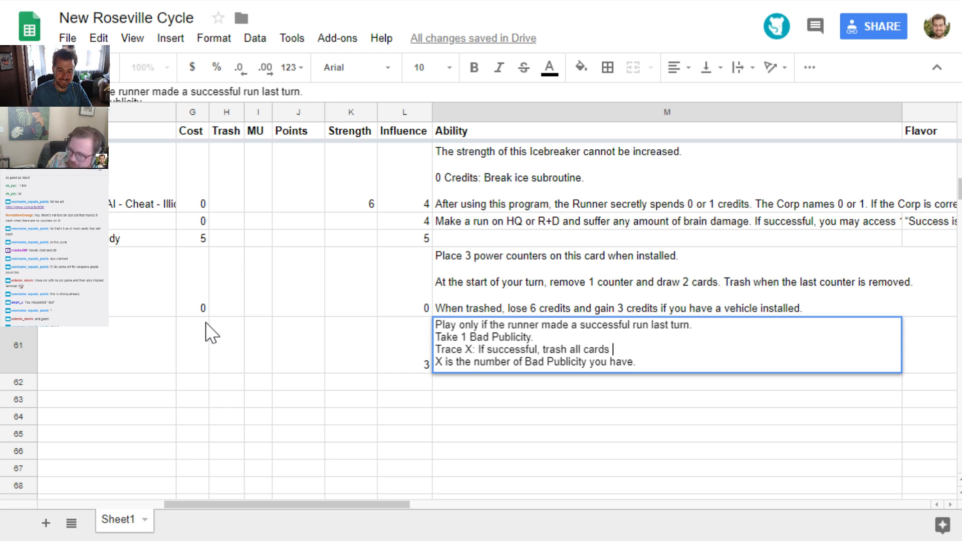
pyautogui.press('BackSpace')
pyautogui.press('BackSpace')
pyautogui.write('he ')
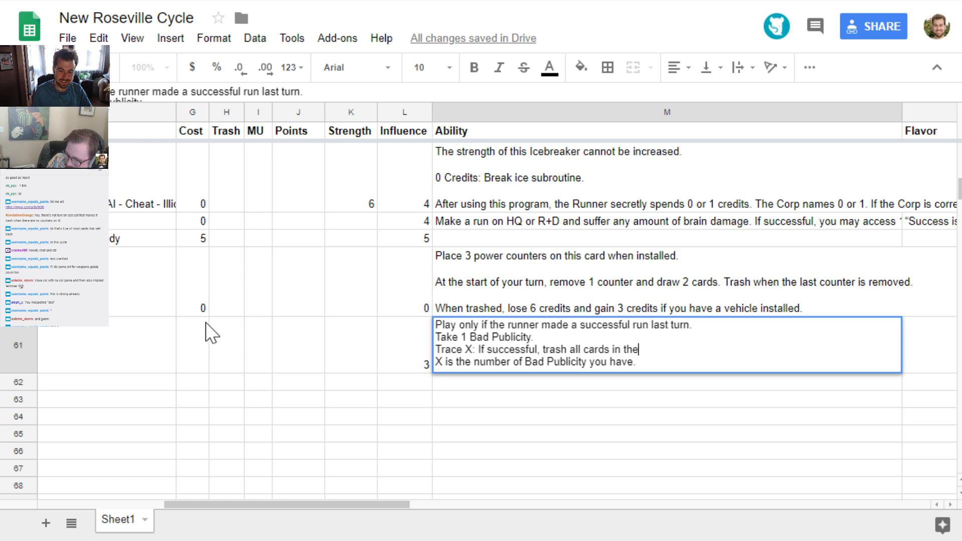
pyautogui.write("Runner's g")
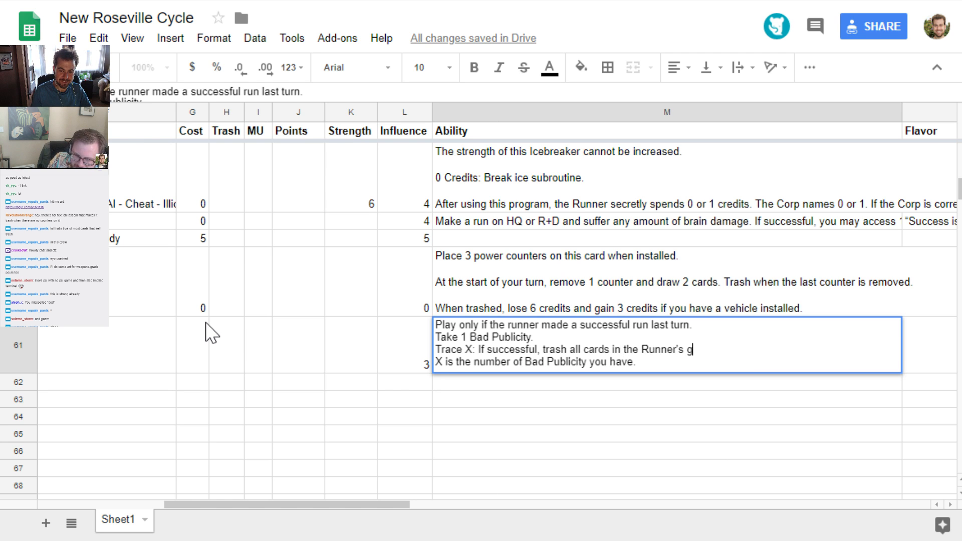
pyautogui.write('rip. Then the ')
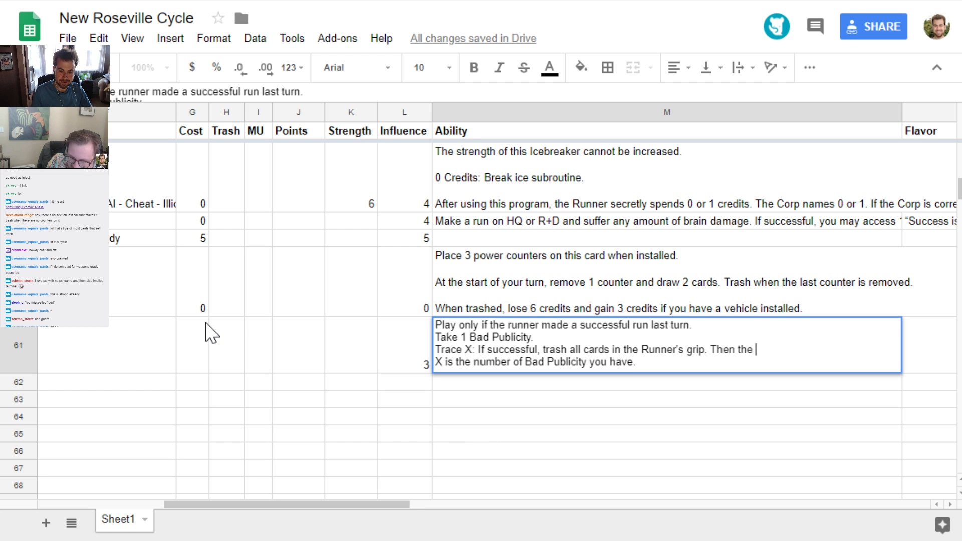
pyautogui.write('Runner may ma X is the number of Bad')
# Append "Then the Runner may make 2 runs, one after the other on two different servers." to Dead Game's Trace X line
pyautogui.press('BackSpace')
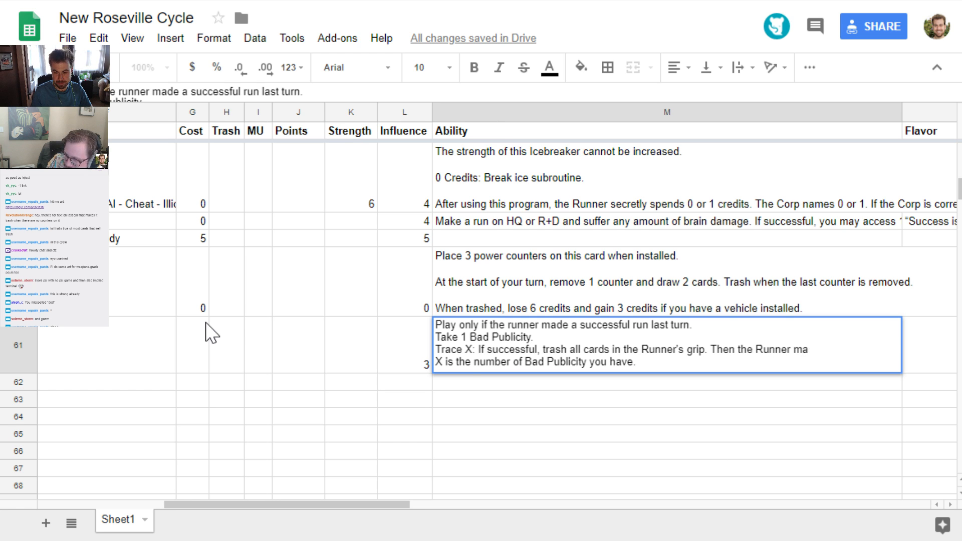
pyautogui.write('y make 2')
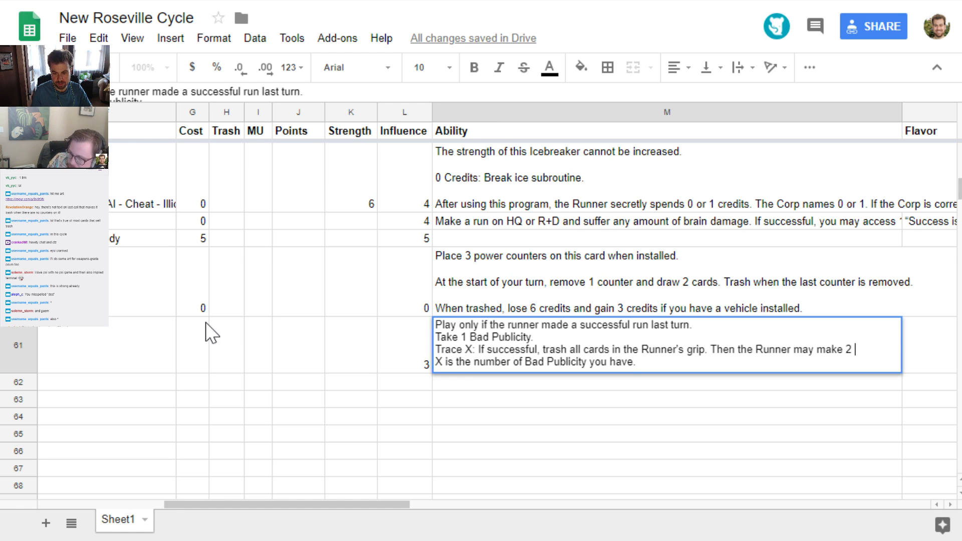
pyautogui.write('ru')
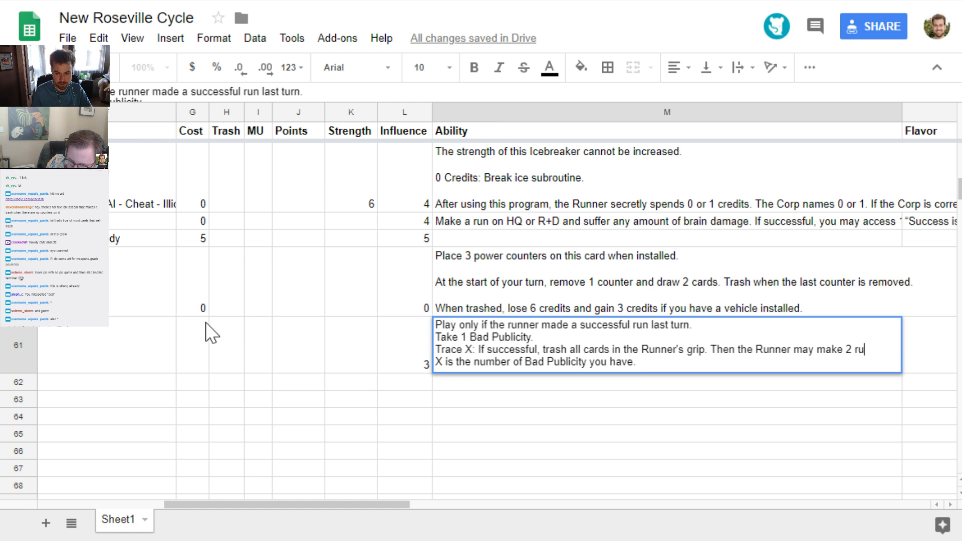
pyautogui.write('ns, one after the')
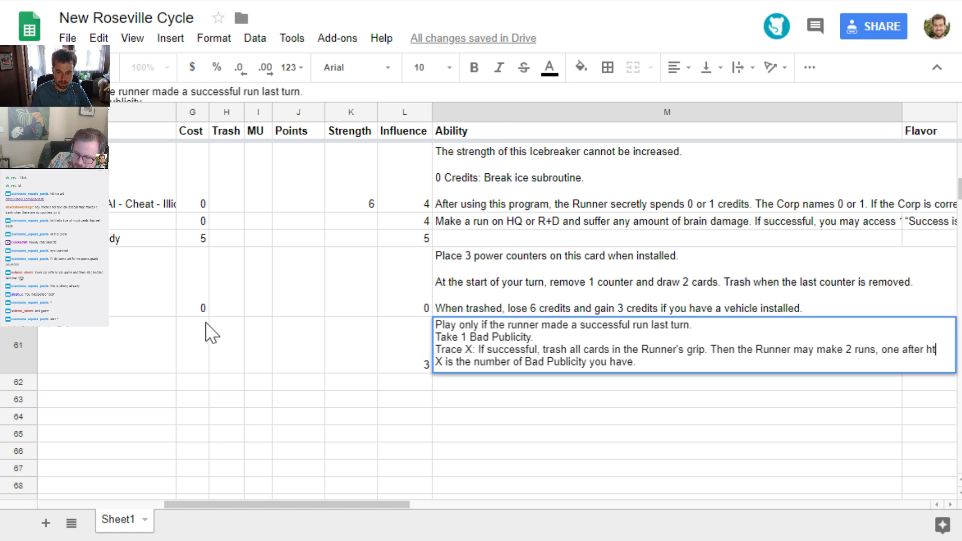
pyautogui.write(' other on tw')
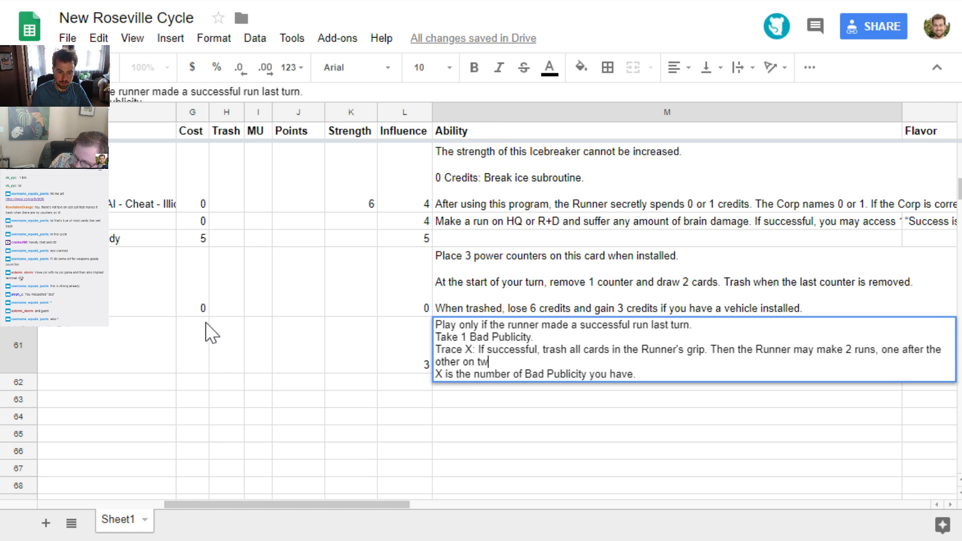
pyautogui.write('o different serv')
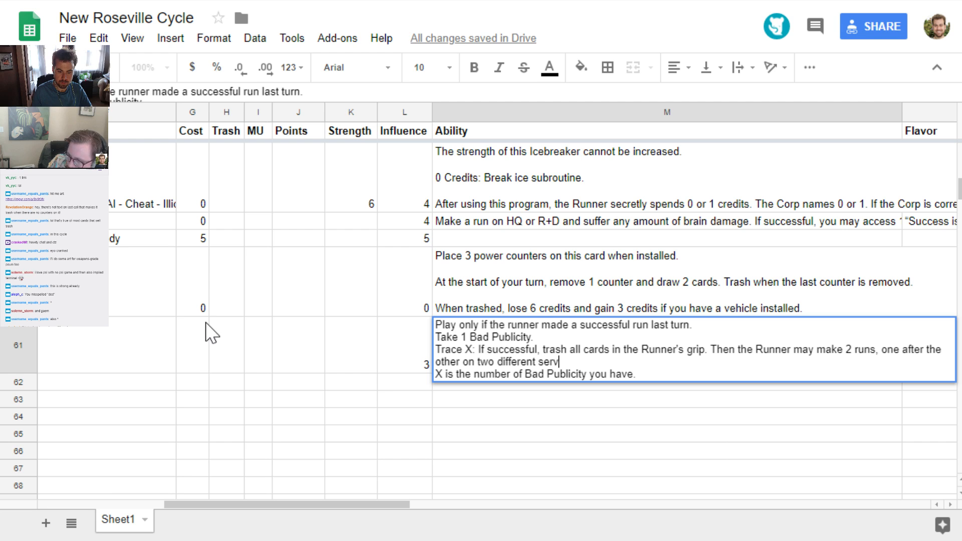
pyautogui.write('ers.')
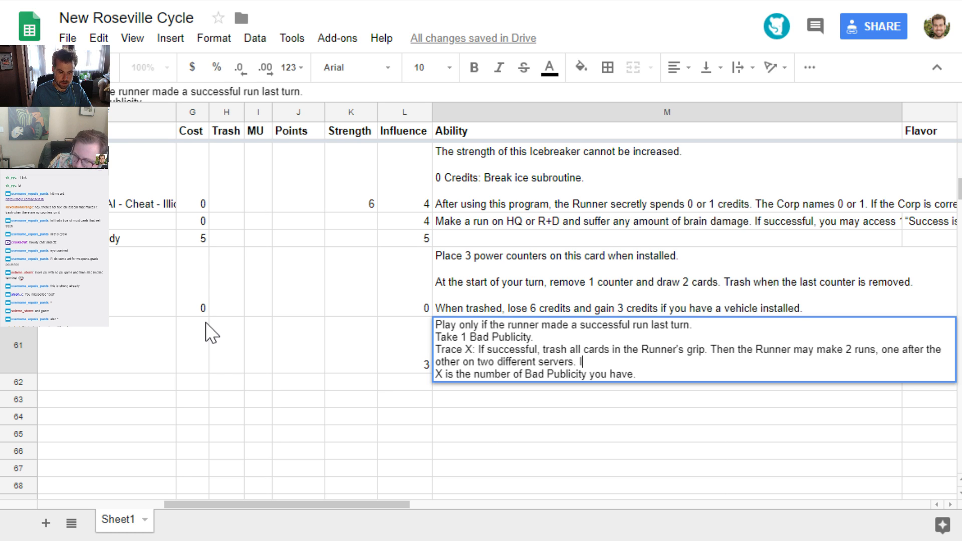
pyautogui.write(' When a')
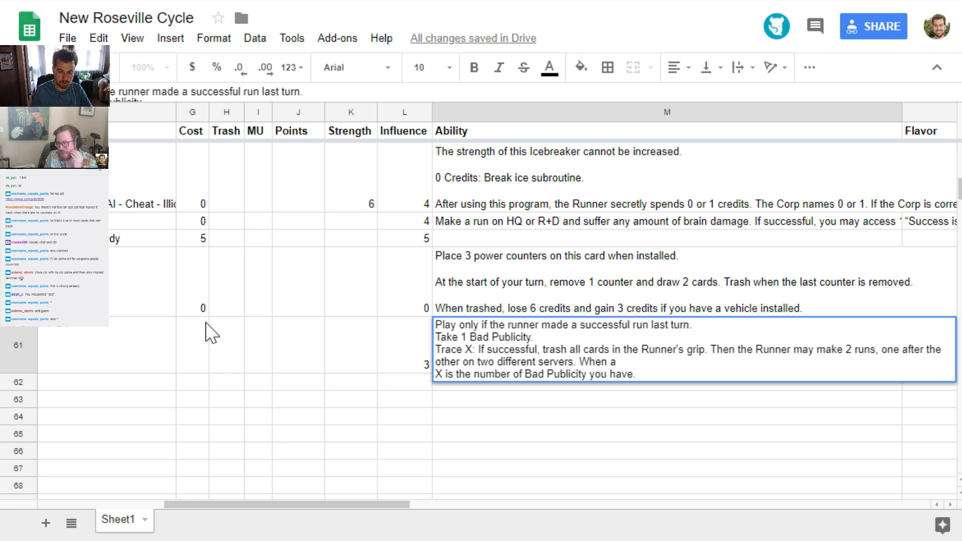
pyautogui.write(' run made throug')
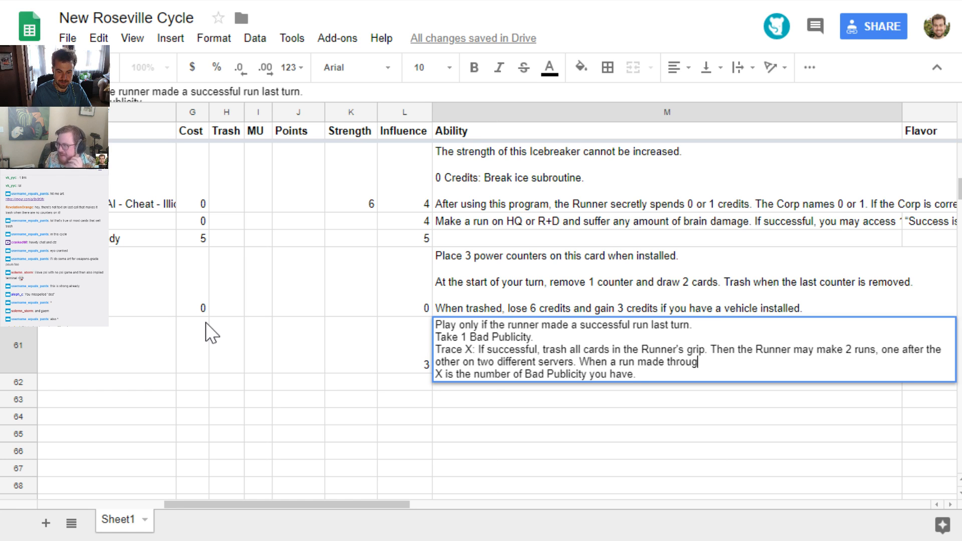
pyautogui.write('h this effect is')
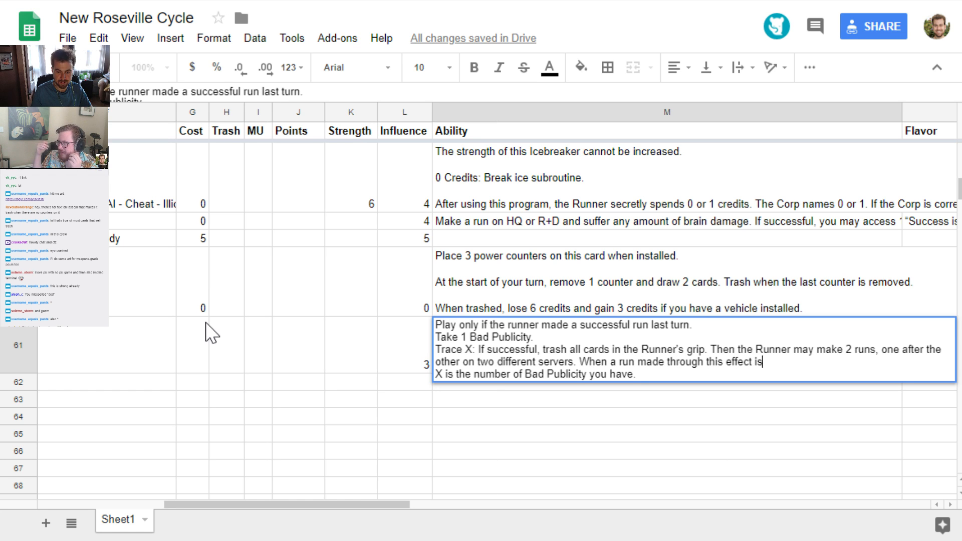
pyautogui.write(' successful')
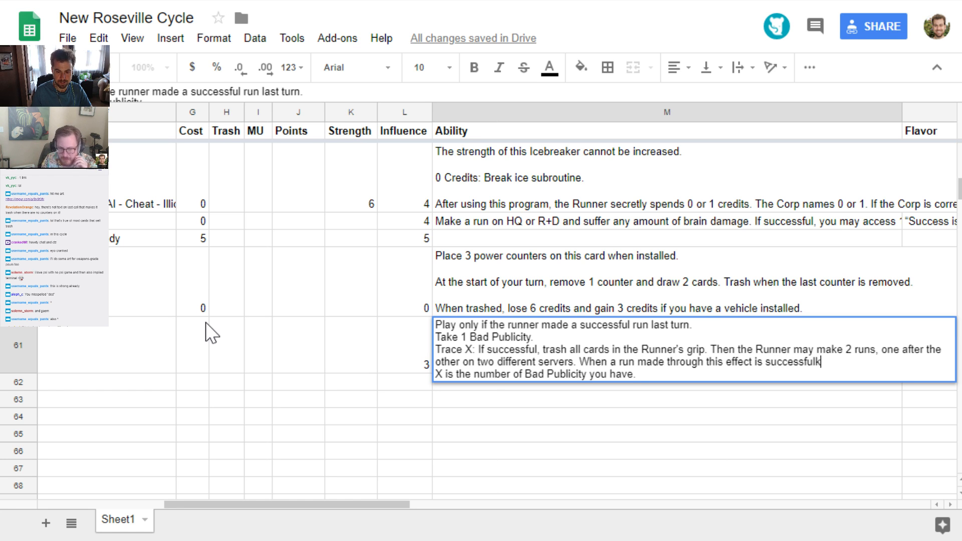
pyautogui.write(', ')
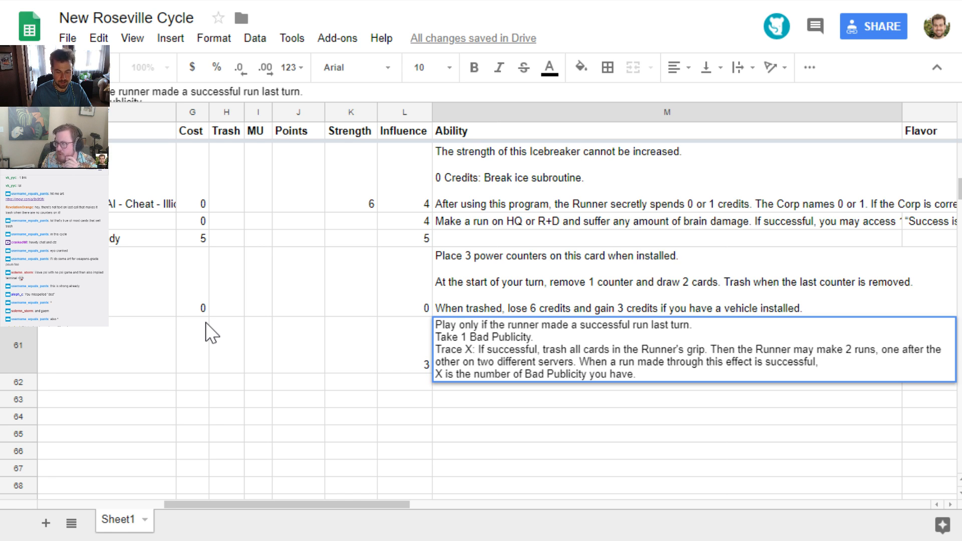
pyautogui.write('the Runner may ')
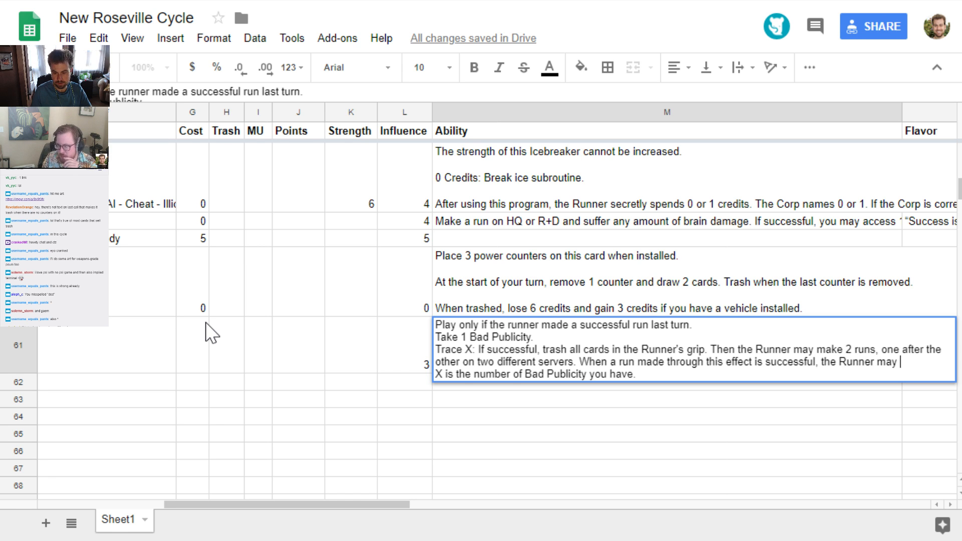
pyautogui.write('add 1 card f')
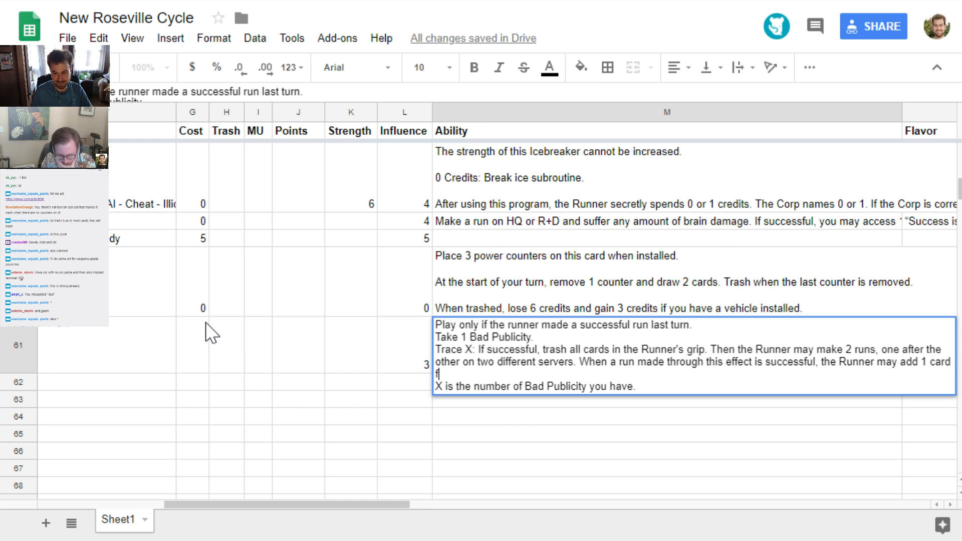
pyautogui.write('rom the He')
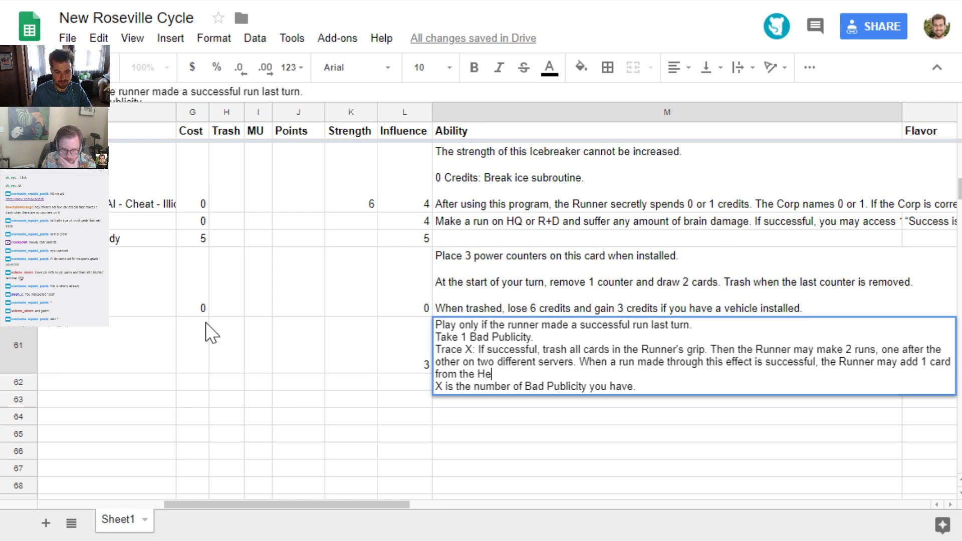
pyautogui.write('ap to their Grip')
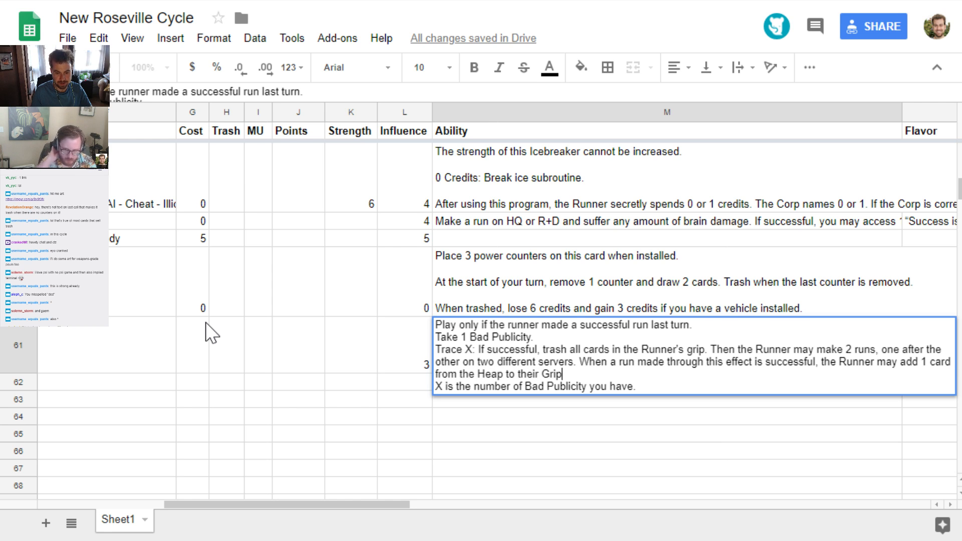
pyautogui.write('.')
# Insert blank lines before and after the Trace X paragraph in Dead Game's Ability text and save the cell
pyautogui.hotkey('ctrl', 'Return')
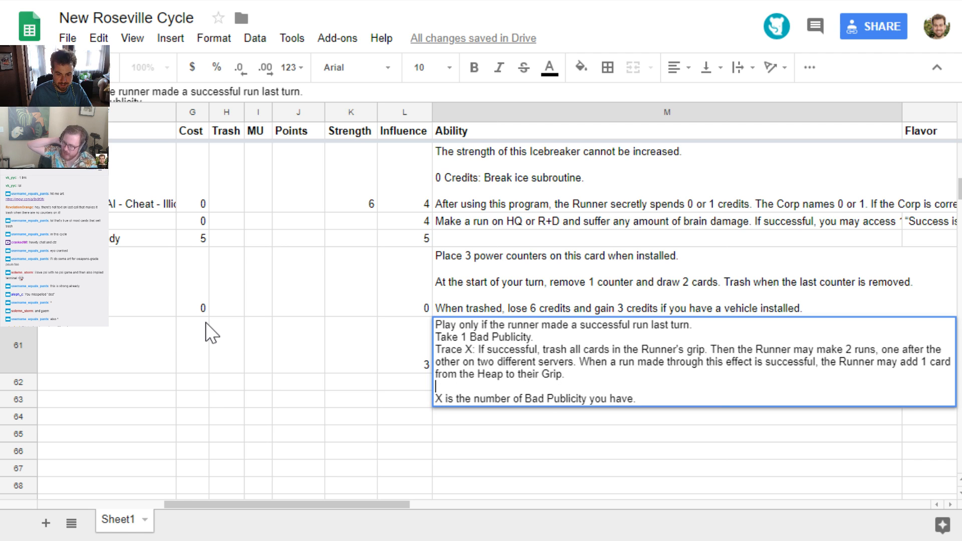
pyautogui.press('Up')
pyautogui.press('Up')
pyautogui.press('Up')
pyautogui.press('Left')
pyautogui.hotkey('ctrl', 'Return')
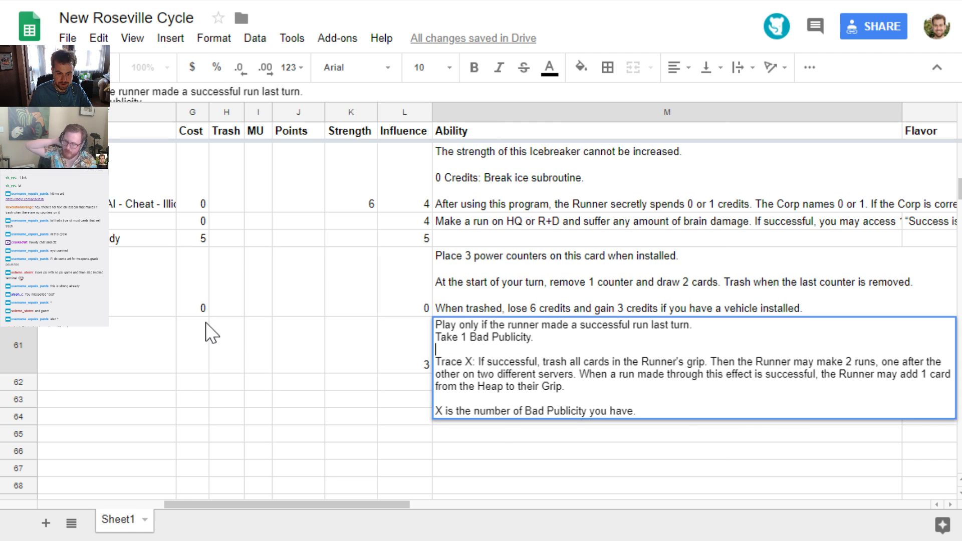
pyautogui.press('Return')
pyautogui.press('Up')
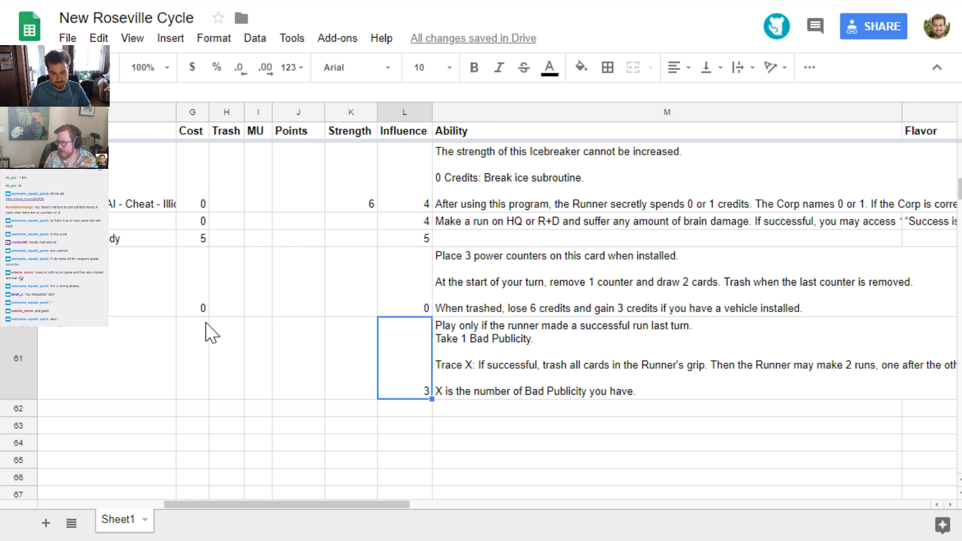
# Enter Virtual as Dead Game's subtype and 2 as its cost
pyautogui.press('Left')
pyautogui.press('Left')
pyautogui.press('Left')
pyautogui.press('Left')
pyautogui.press('Left')
pyautogui.press('Left')
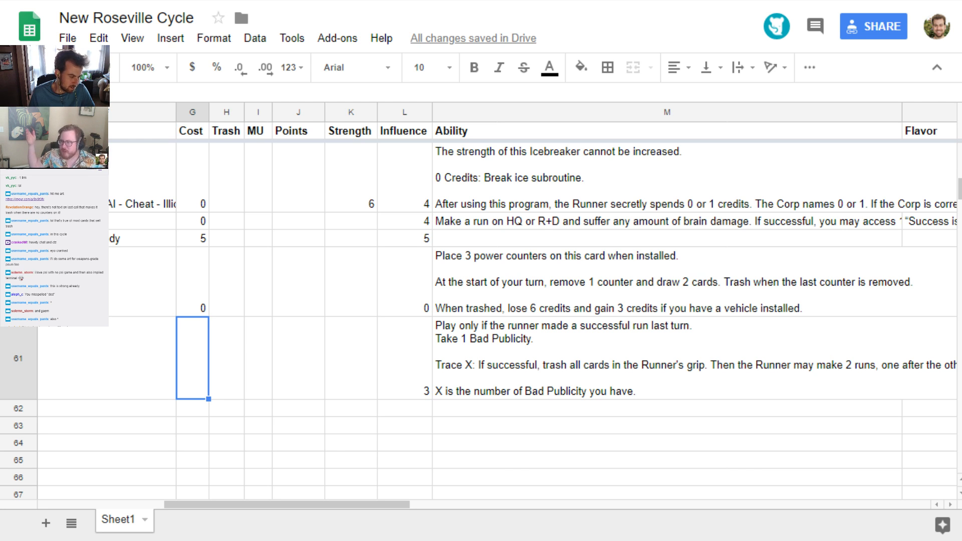
pyautogui.click(140, 363)
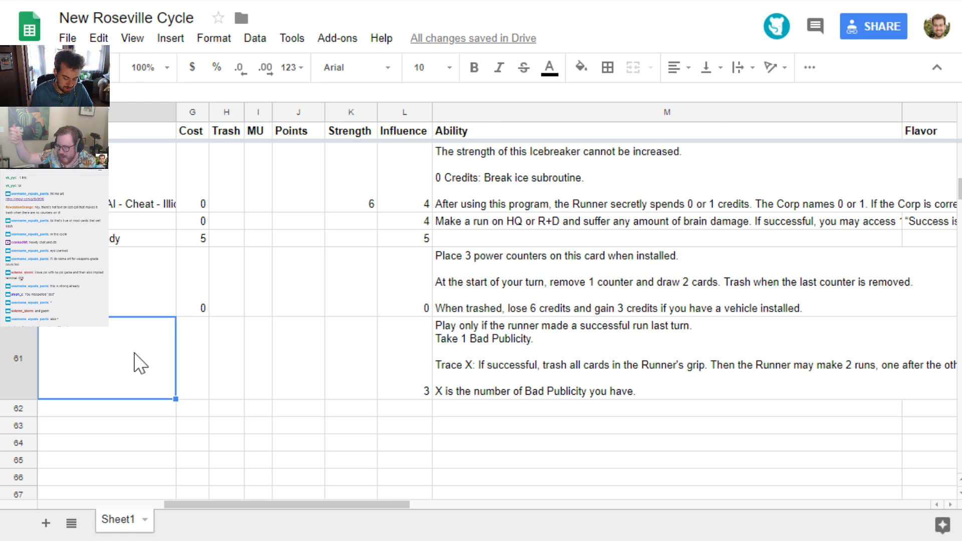
pyautogui.write('Virtual')
pyautogui.press('Return')
pyautogui.press('Up')
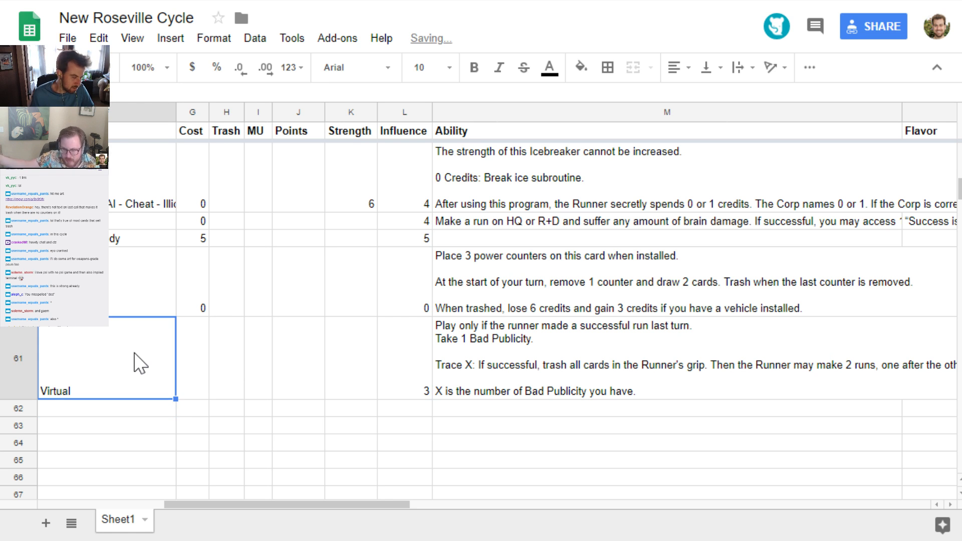
pyautogui.press('Right')
pyautogui.write('2')
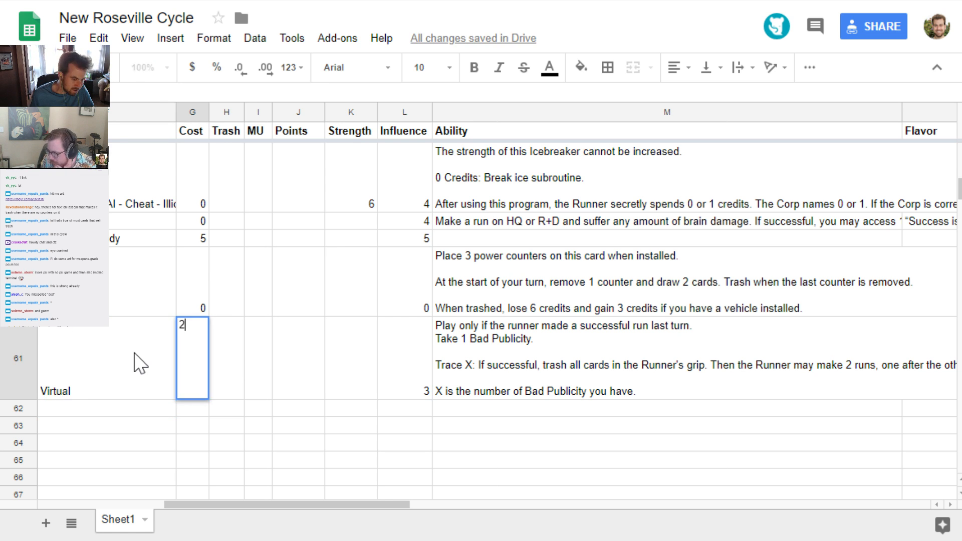
pyautogui.press('Tab')
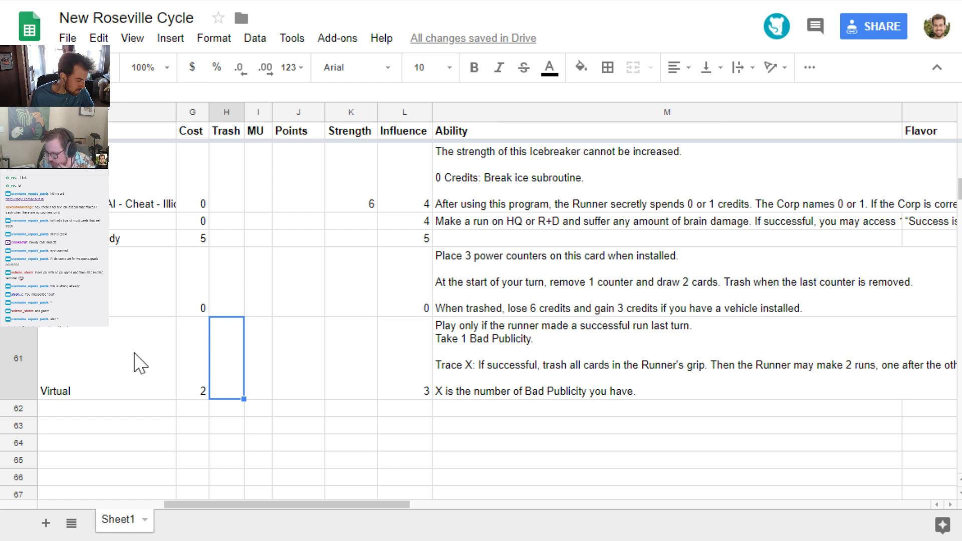
# Clear the subtype and cost just entered for Dead Game
pyautogui.press('Left')
pyautogui.press('Left')
pyautogui.press('Delete')
pyautogui.press('Right')
pyautogui.press('Delete')
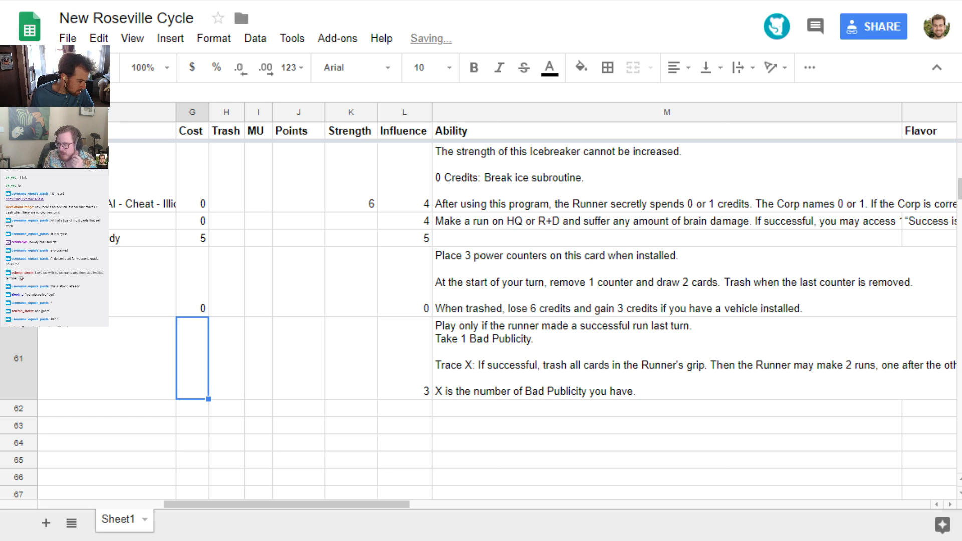
# Set Dead Game's cost to 0 and its subtype to Illicit
pyautogui.click(119, 363)
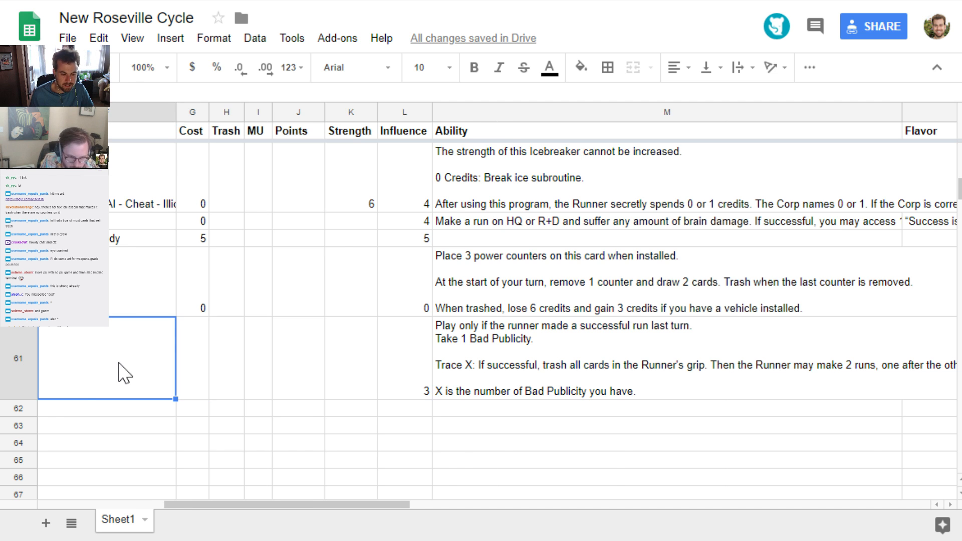
pyautogui.press('Left')
pyautogui.press('Right')
pyautogui.press('Right')
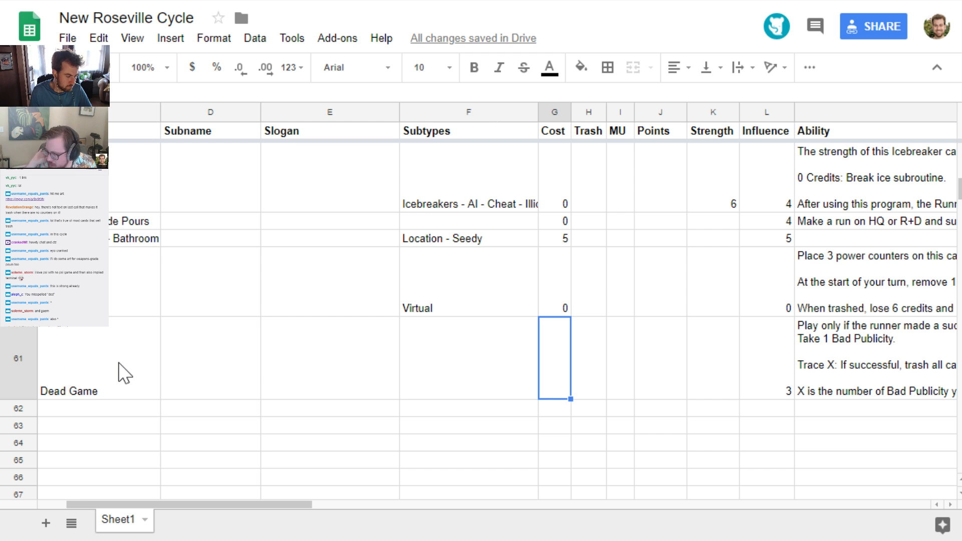
pyautogui.write('0')
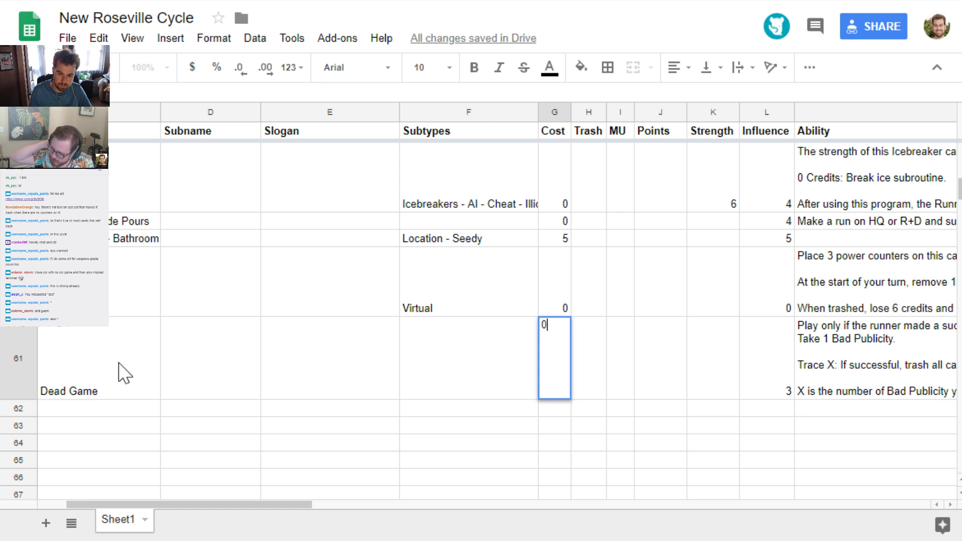
pyautogui.press('Left')
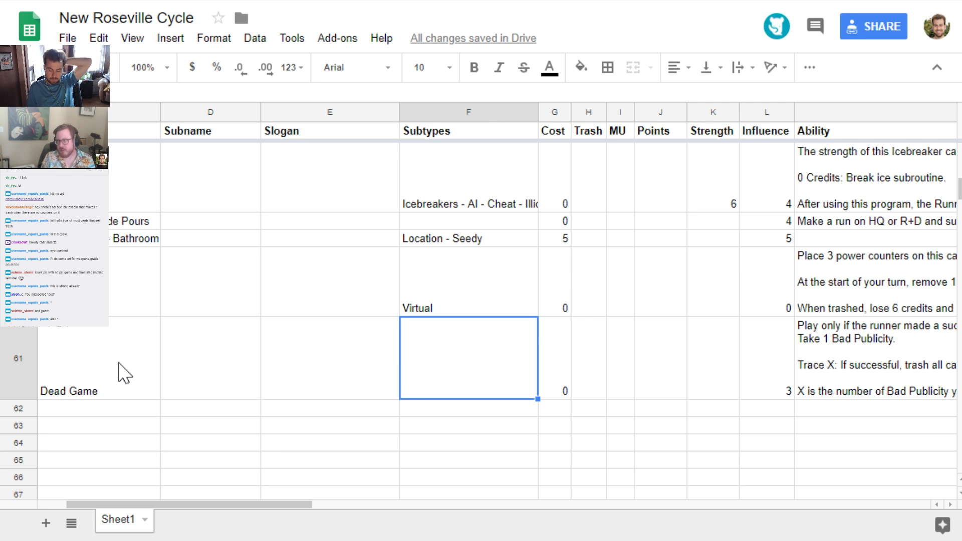
pyautogui.write('Illicit')
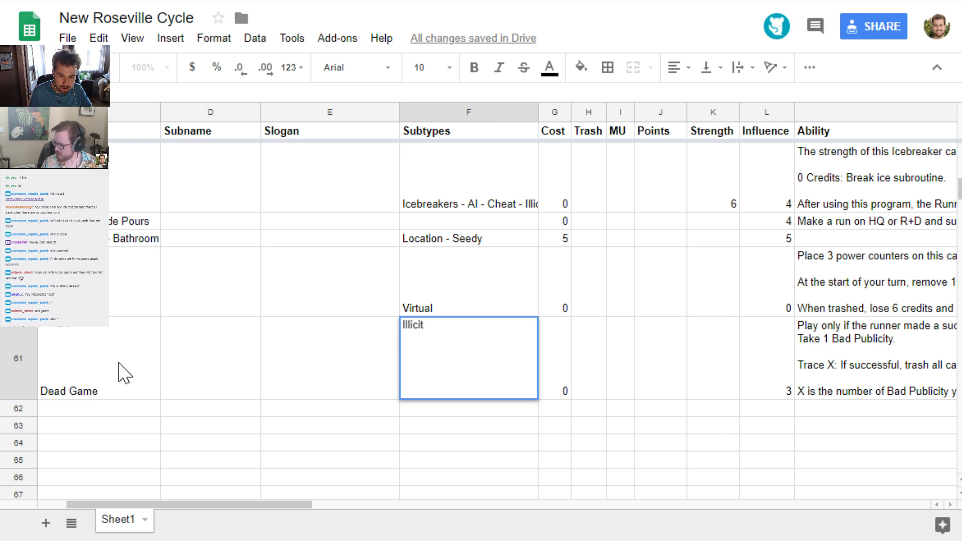
pyautogui.press('Return')
# Check the subtypes of the cards above Dead Game, along with Dead Game's own faction and type
pyautogui.press('Up')
pyautogui.press('Up')
pyautogui.press('Up')
pyautogui.press('Up')
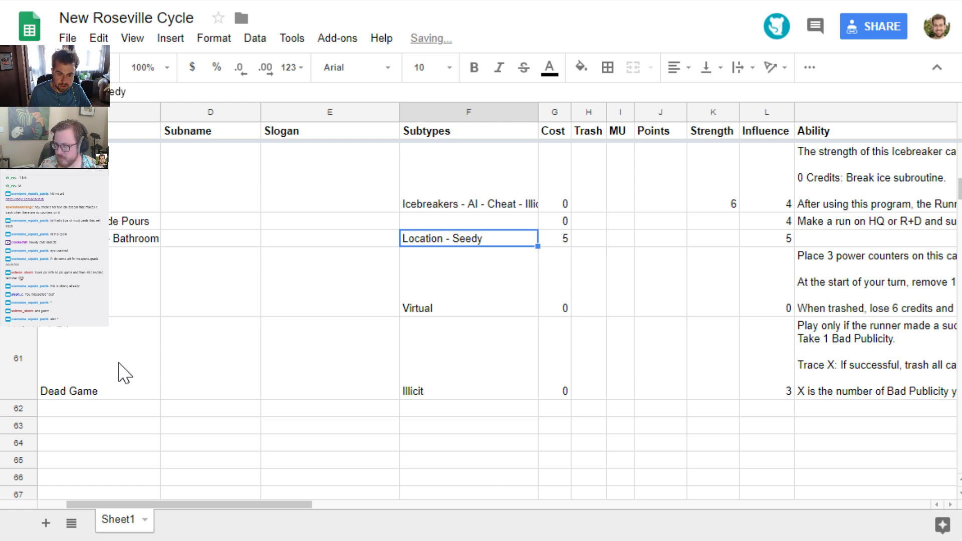
pyautogui.press('Up')
pyautogui.press('Up')
pyautogui.press('Return')
pyautogui.press('Return')
pyautogui.press('Down')
pyautogui.press('Down')
pyautogui.press('Down')
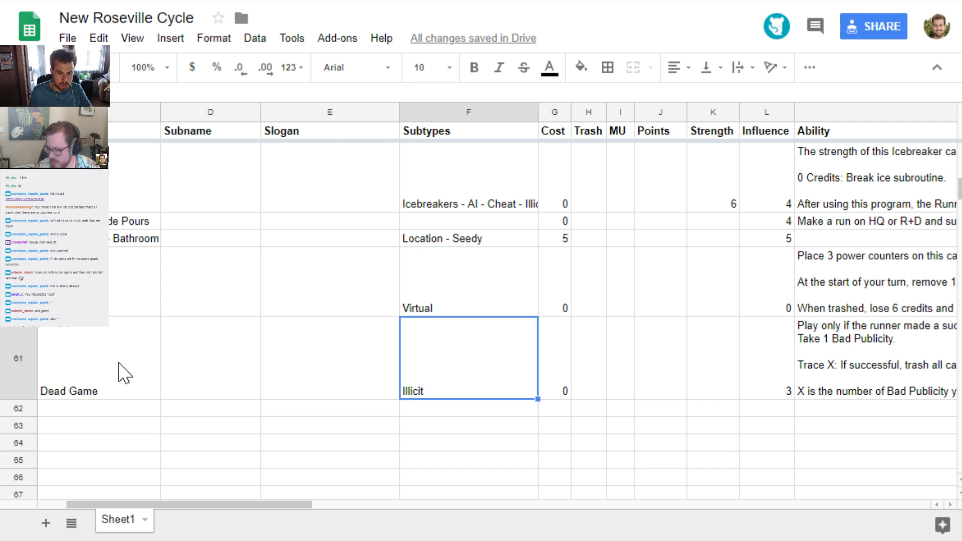
pyautogui.press('Left')
pyautogui.press('Left')
pyautogui.press('Left')
pyautogui.press('Left')
pyautogui.press('Left')
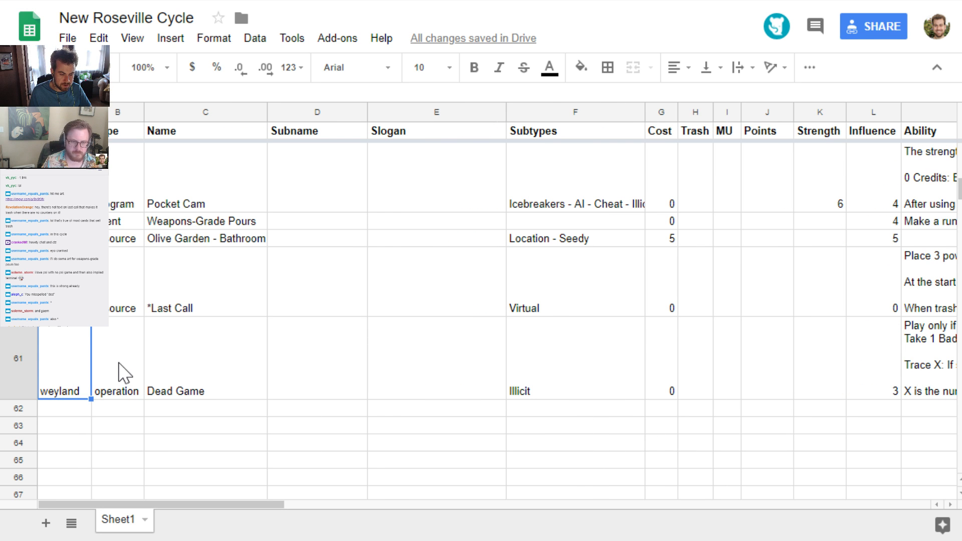
pyautogui.press('Right')
pyautogui.press('Left')
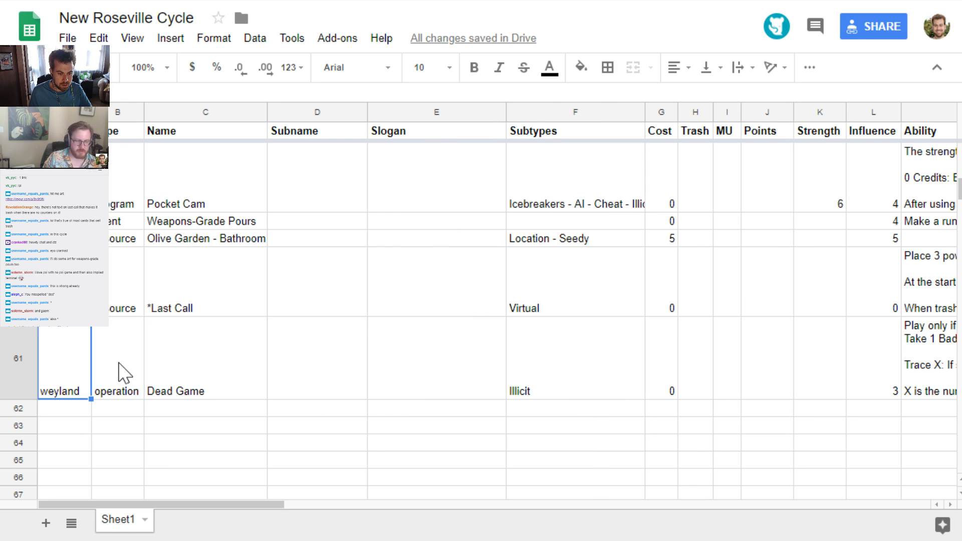
# Add Grey Ops to Dead Game's subtypes so they read Illicit - Grey Ops
pyautogui.press('Right')
pyautogui.press('Right')
pyautogui.press('Left')
pyautogui.press('Left')
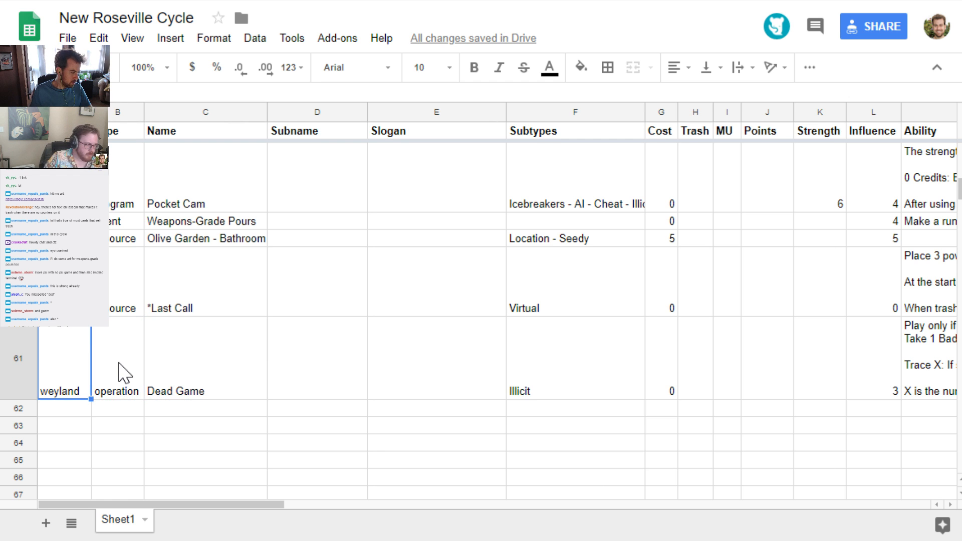
pyautogui.press('Right')
pyautogui.press('Right')
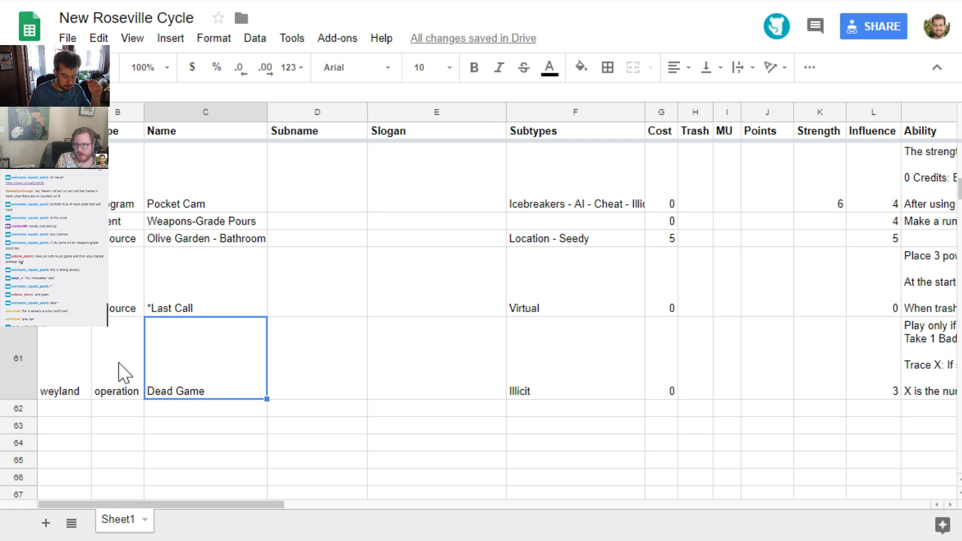
pyautogui.press('Right')
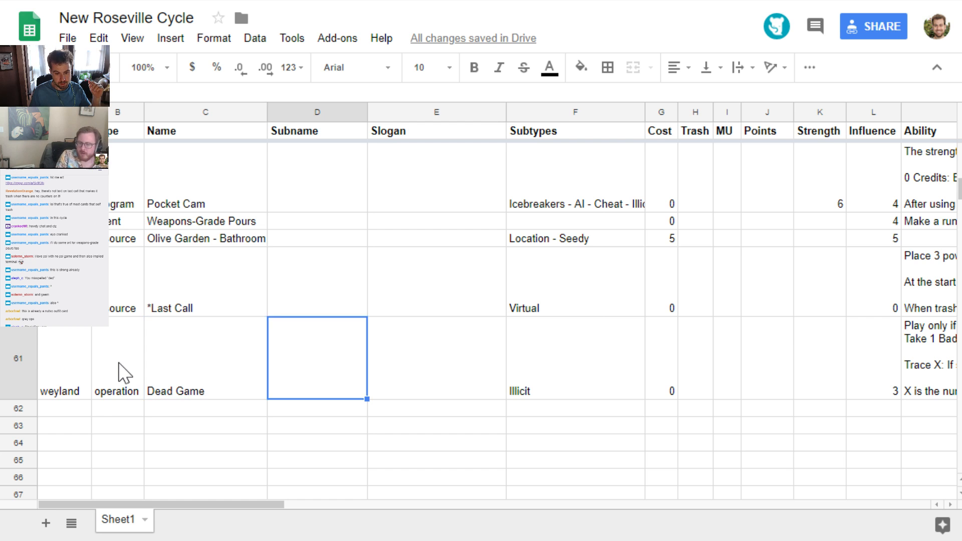
pyautogui.press('Right')
pyautogui.press('Right')
pyautogui.press('Return')
pyautogui.write('- Grey Ops')
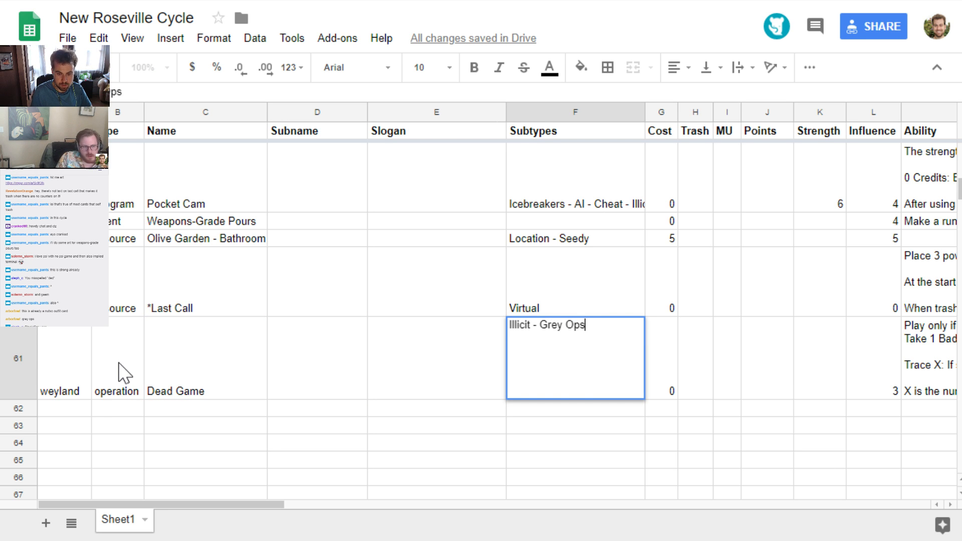
pyautogui.press('Return')
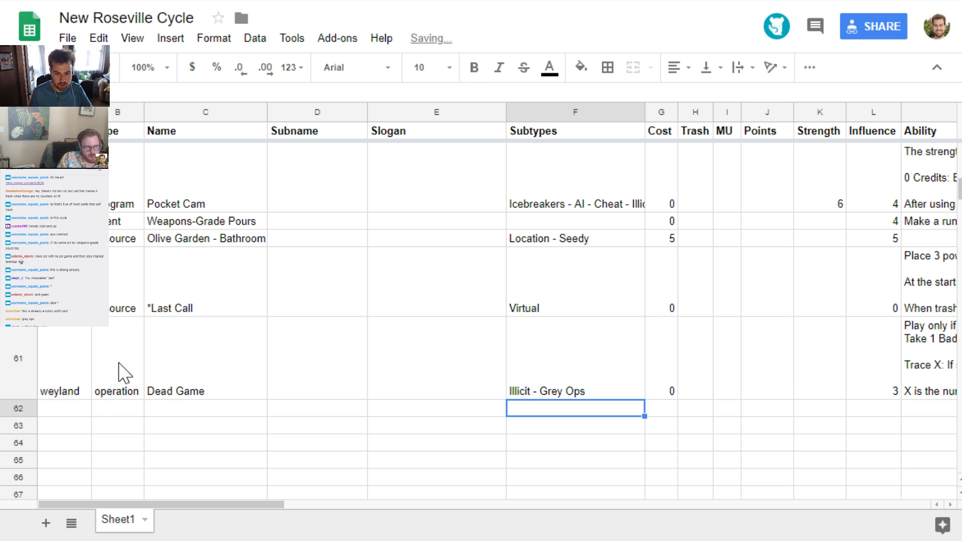
# Go to the start of the empty row below Dead Game and review the existing card layouts in cards.pdf
pyautogui.press('Up')
pyautogui.press('Down')
pyautogui.press('Right')
pyautogui.press('Right')
pyautogui.press('Right')
pyautogui.press('Right')
pyautogui.press('Right')
pyautogui.press('Right')
pyautogui.press('Right')
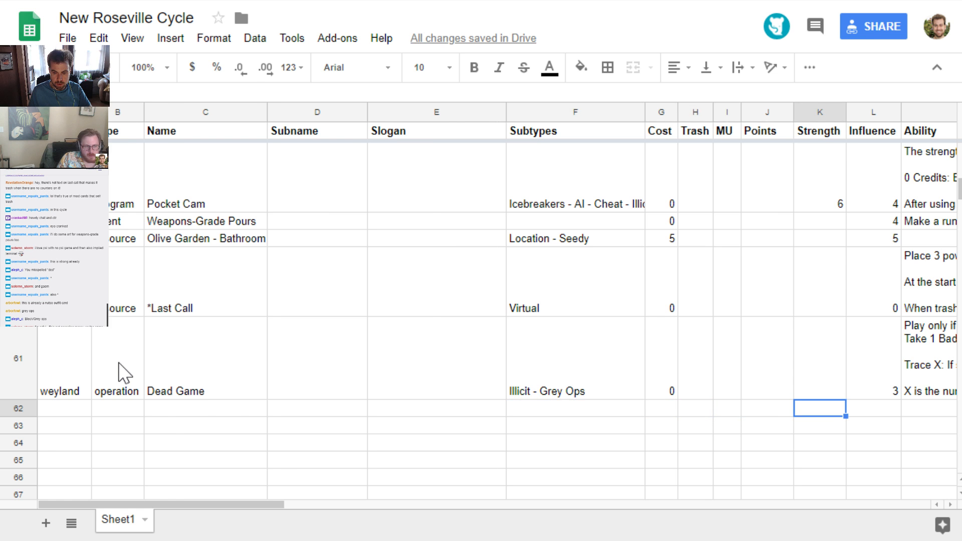
pyautogui.press('Left')
pyautogui.press('Home')
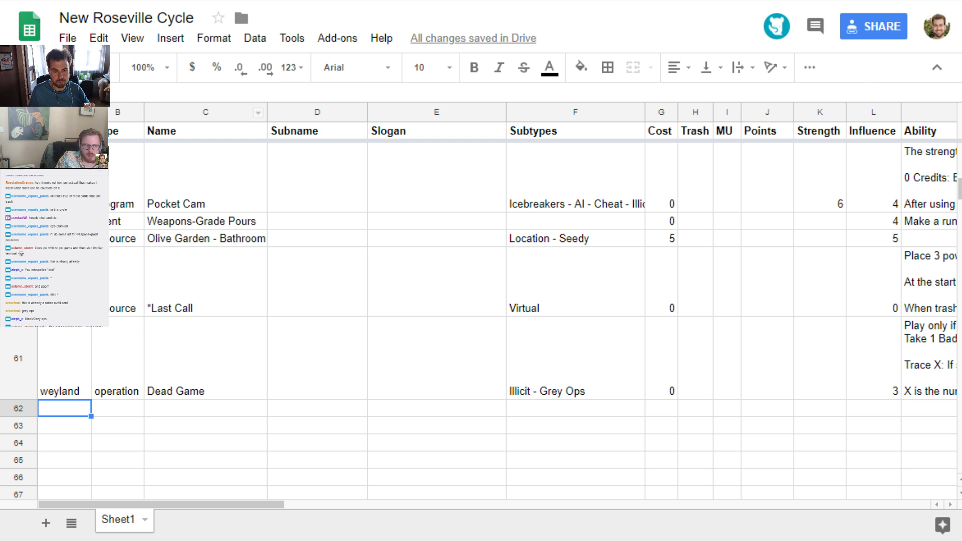
pyautogui.click(271, 1)
pyautogui.scroll(1, 304, 271)
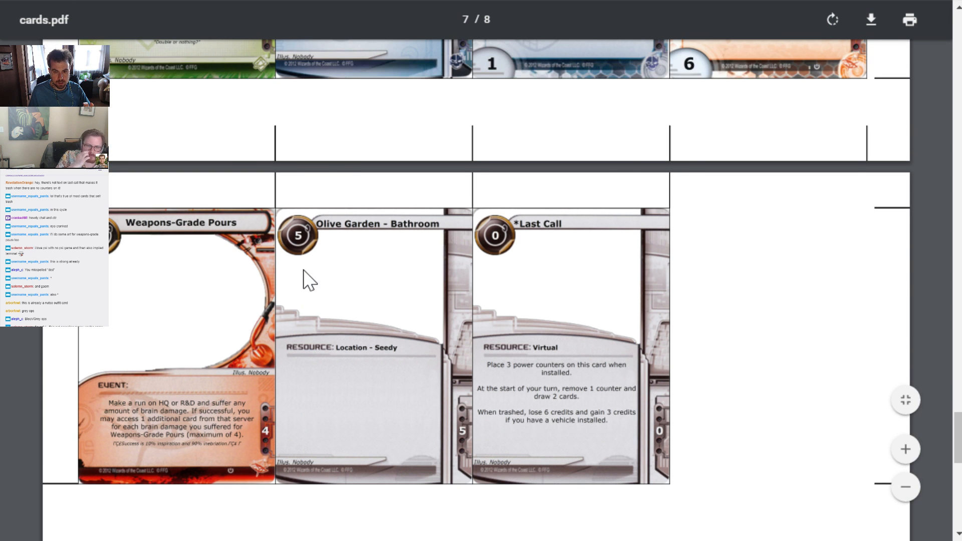
pyautogui.scroll(5, 307, 277)
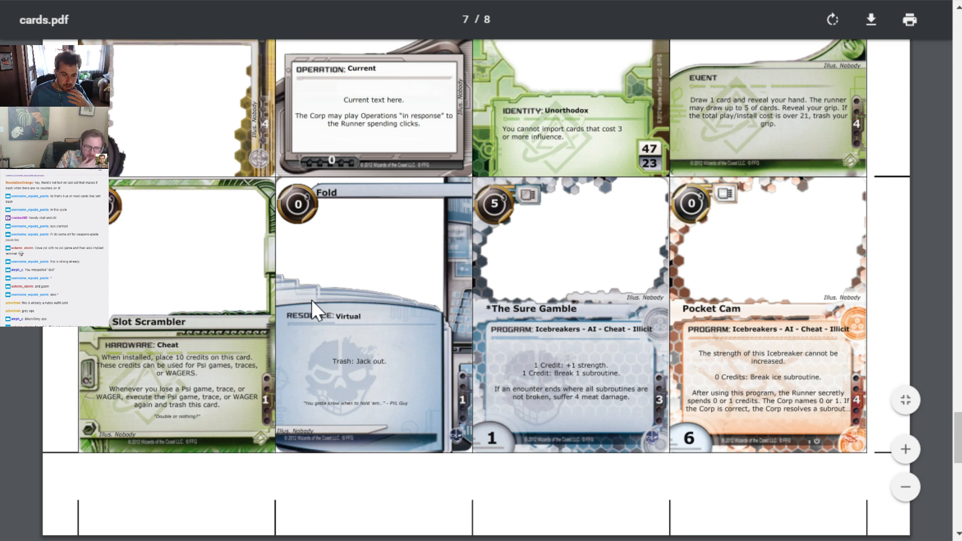
pyautogui.scroll(4, 311, 300)
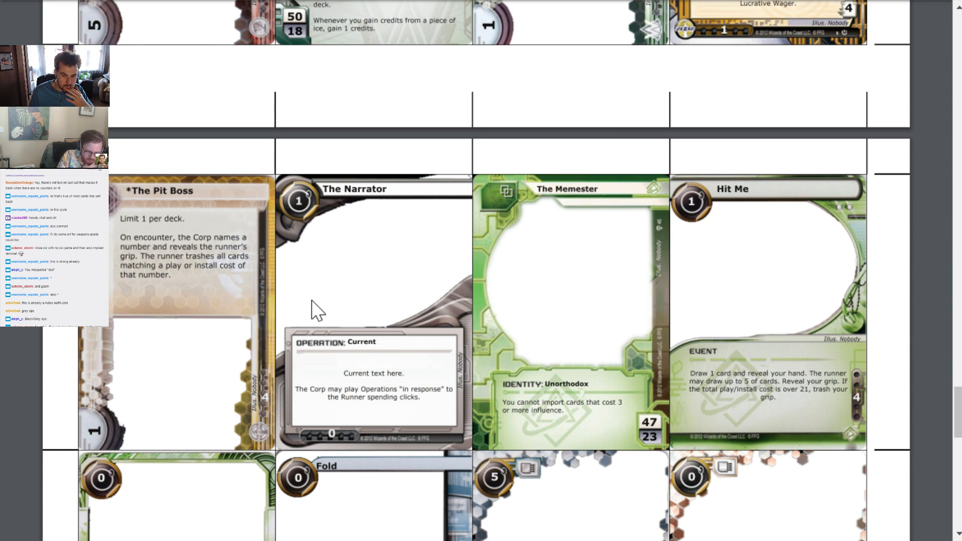
pyautogui.scroll(6, 311, 303)
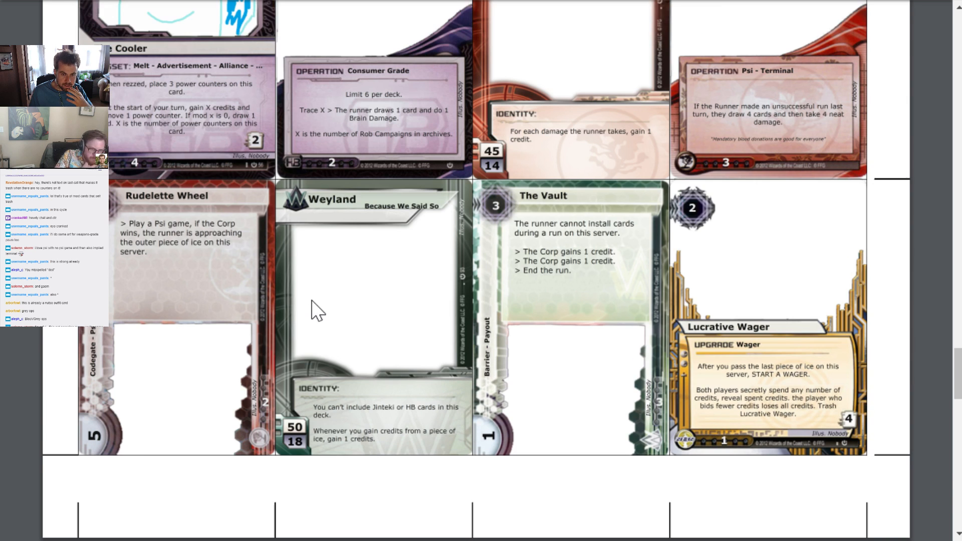
pyautogui.click(200, 0)
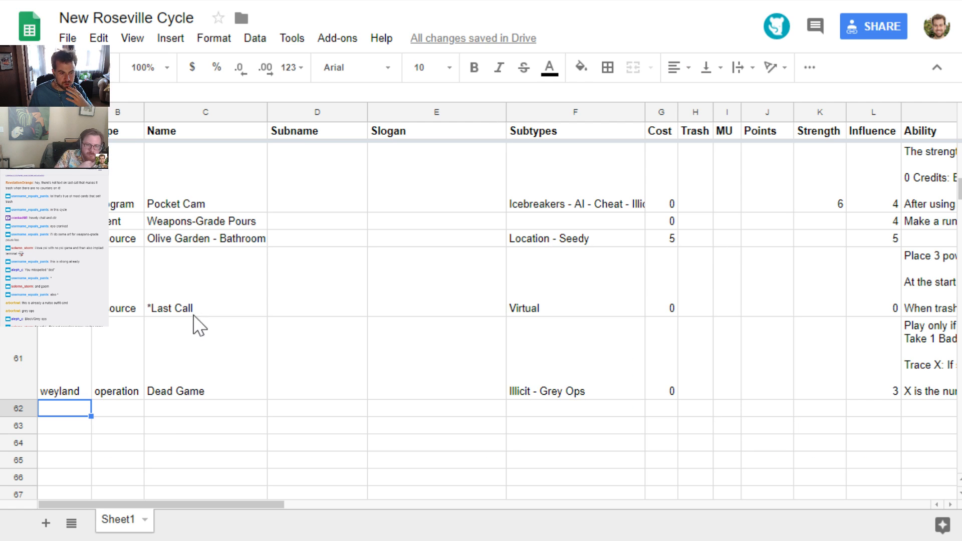
pyautogui.write('weyland')
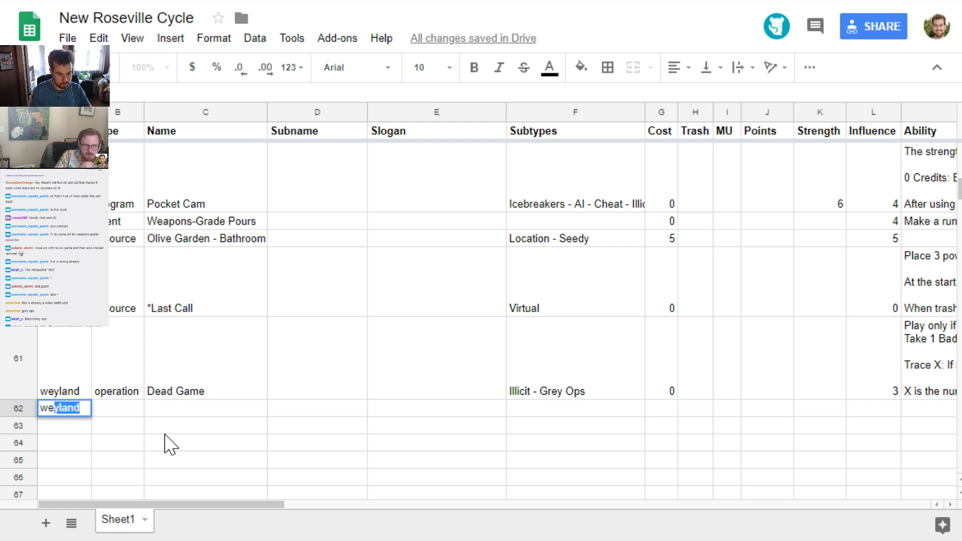
pyautogui.press('Tab')
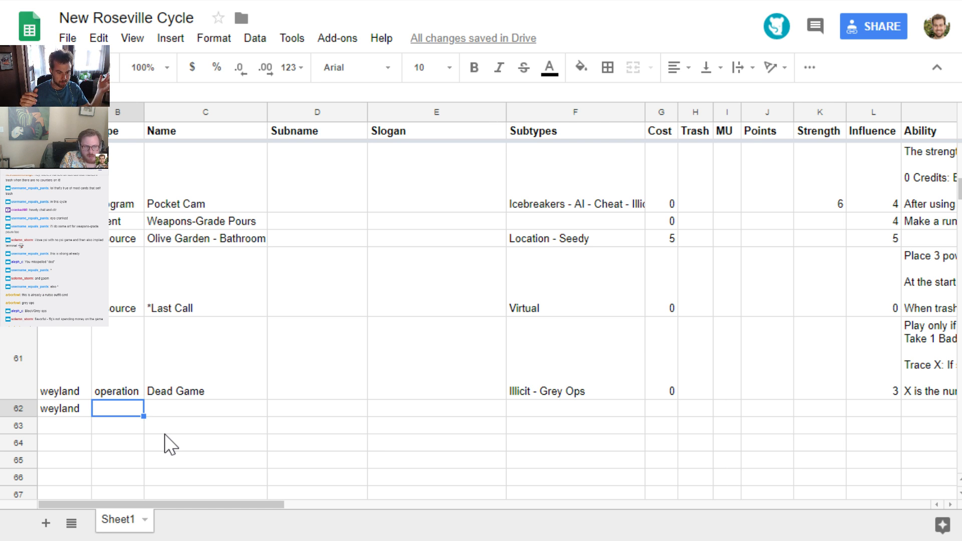
pyautogui.press('Left')
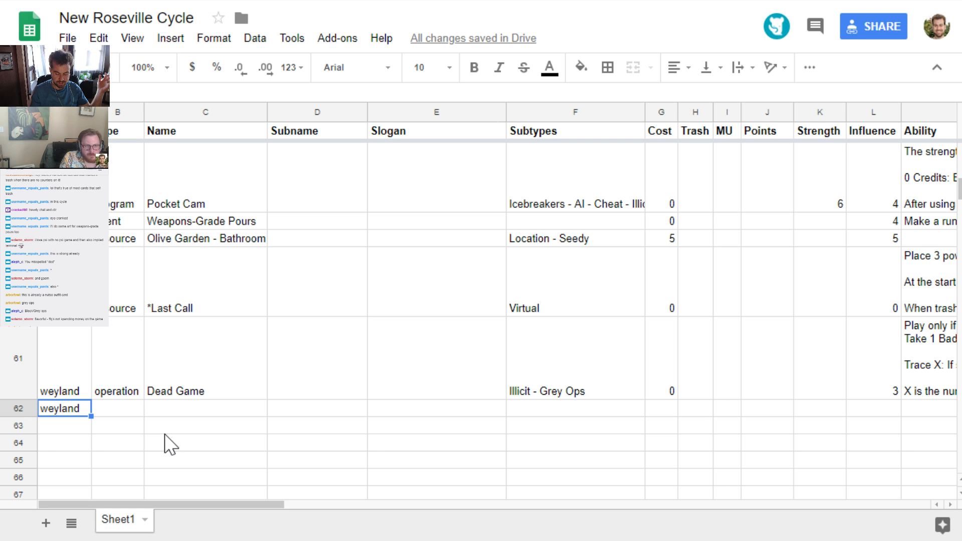
pyautogui.press('Delete')
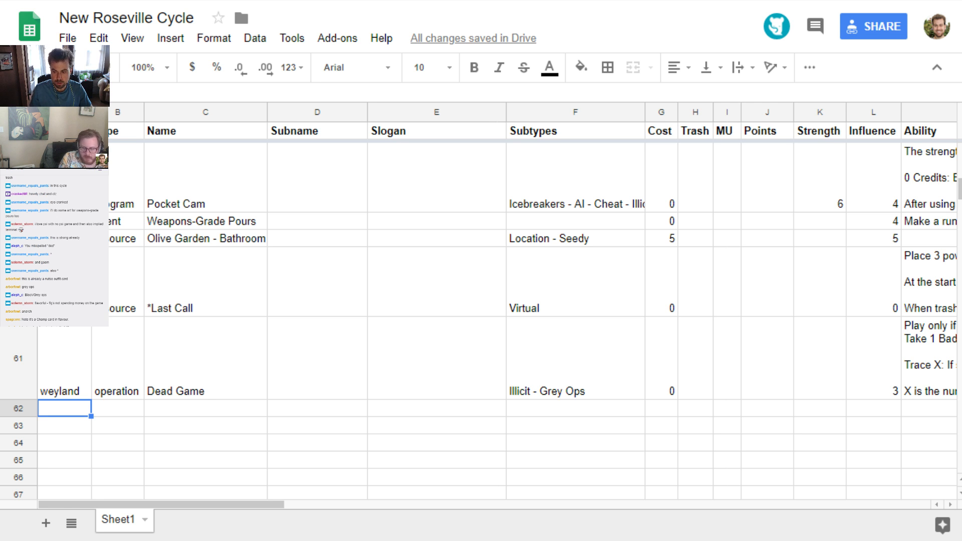
# Consult the Highball entry in the Pastebin paste and start its row below Dead Game with faction anarch and type hardware
pyautogui.hotkey('ctrl', 'Tab')
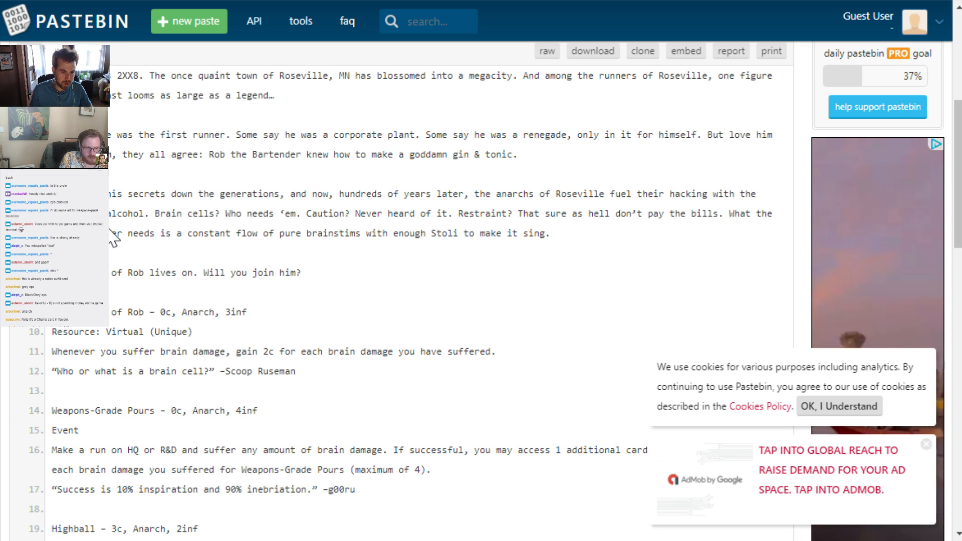
pyautogui.scroll(1, 113, 230)
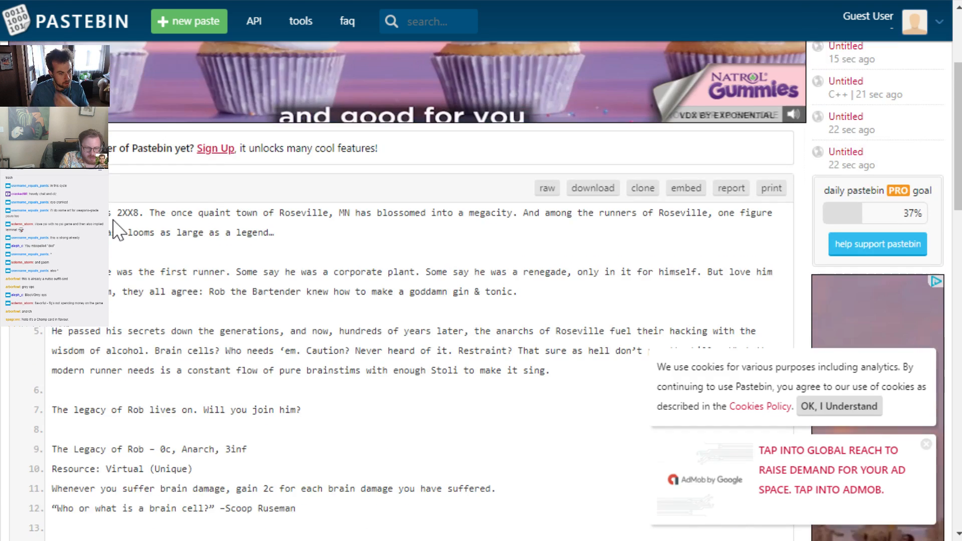
pyautogui.scroll(-4, 113, 230)
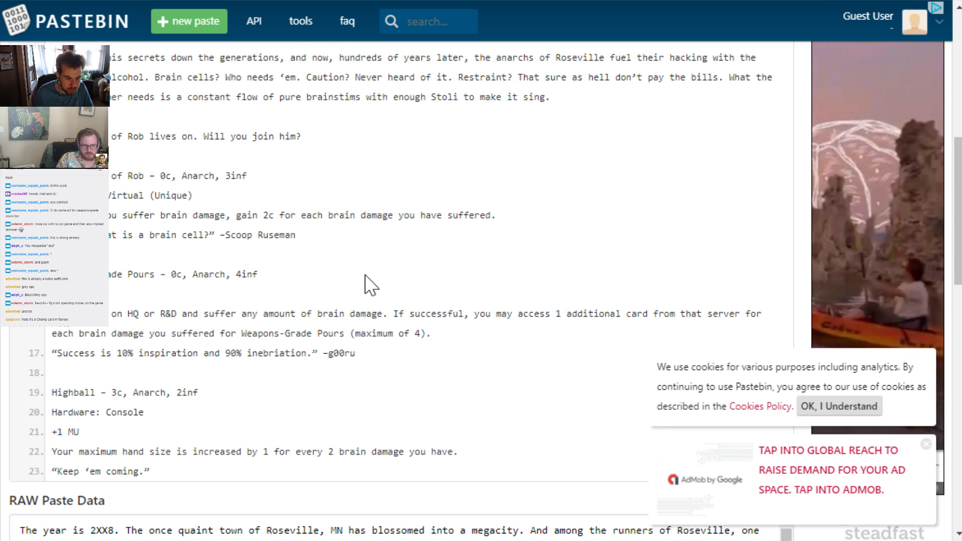
pyautogui.click(150, 1)
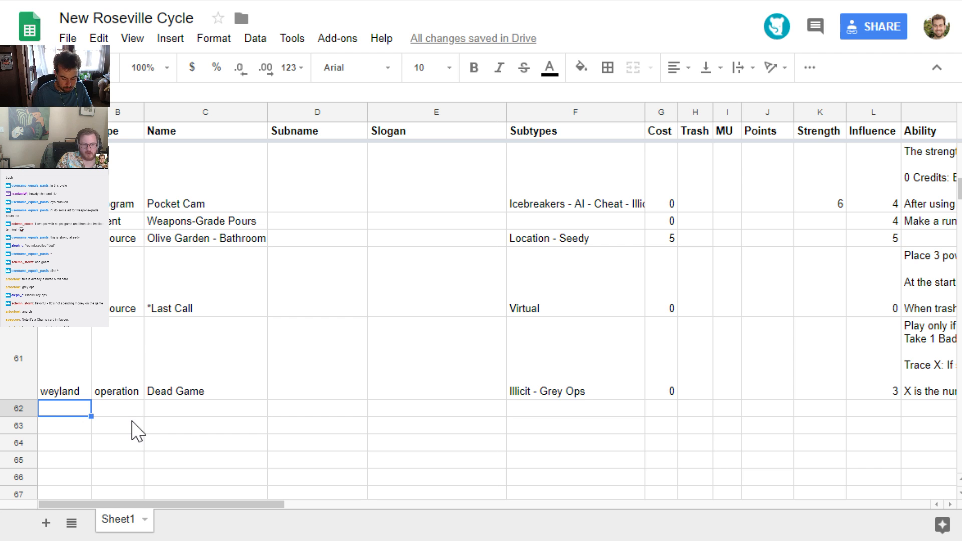
pyautogui.write('anarch')
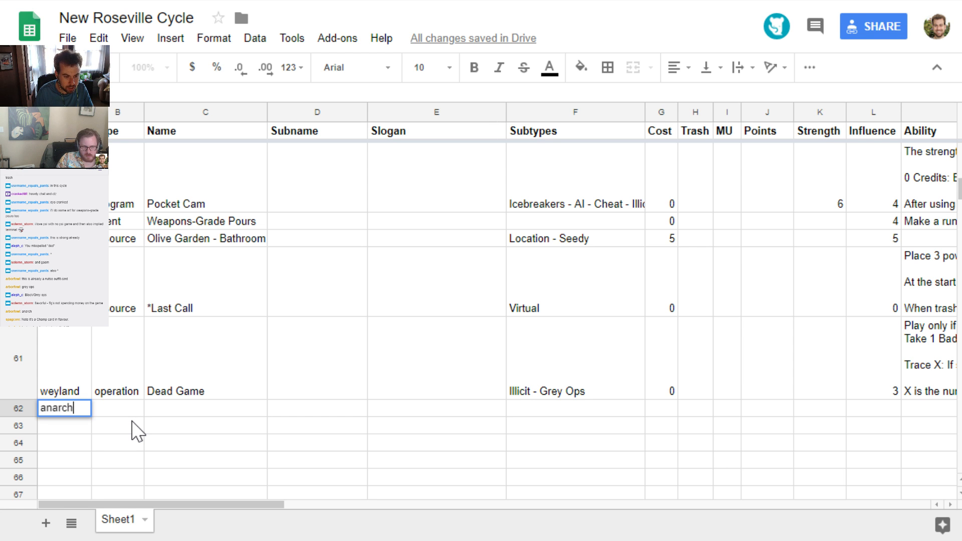
pyautogui.press('Tab')
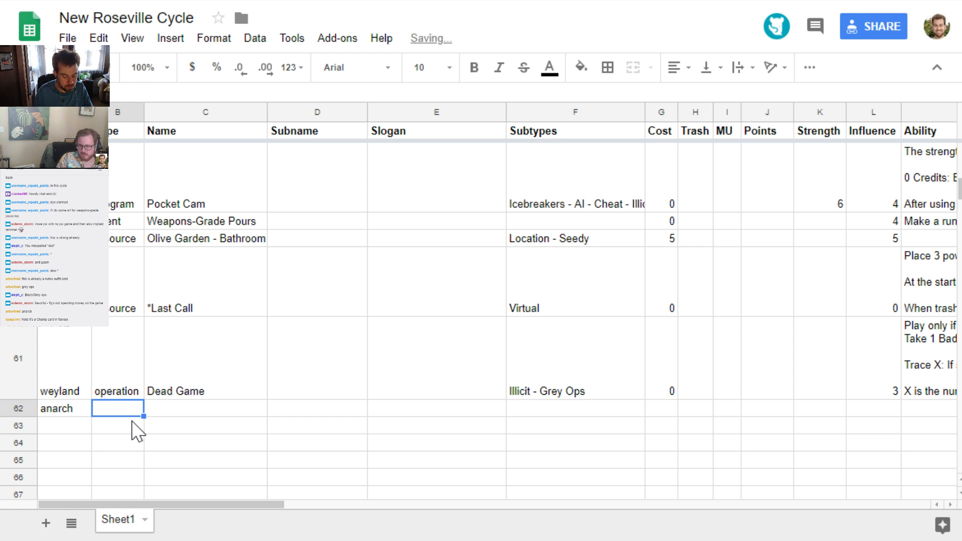
pyautogui.hotkey('ctrl', 'Tab')
pyautogui.hotkey('ctrl', 'shift', 'Tab')
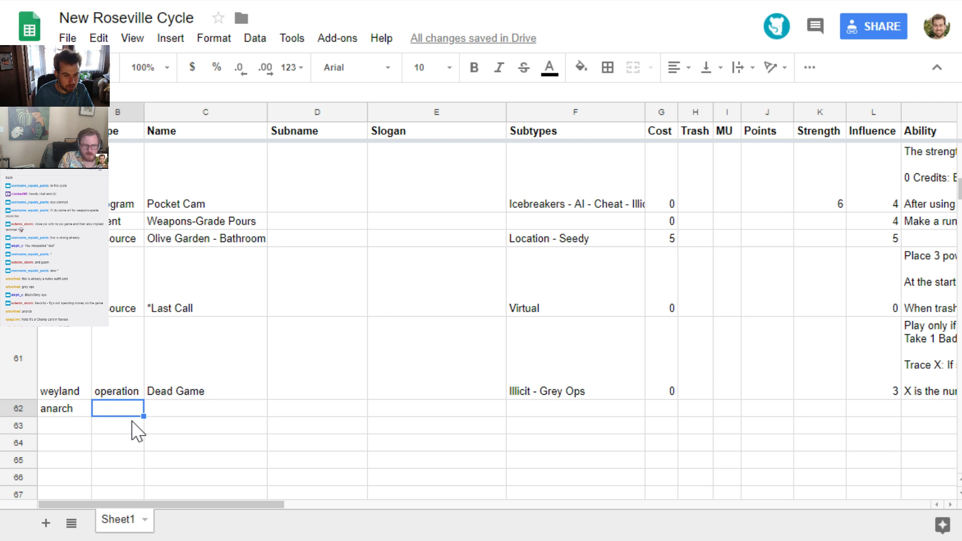
pyautogui.write('hardware')
pyautogui.press('Tab')
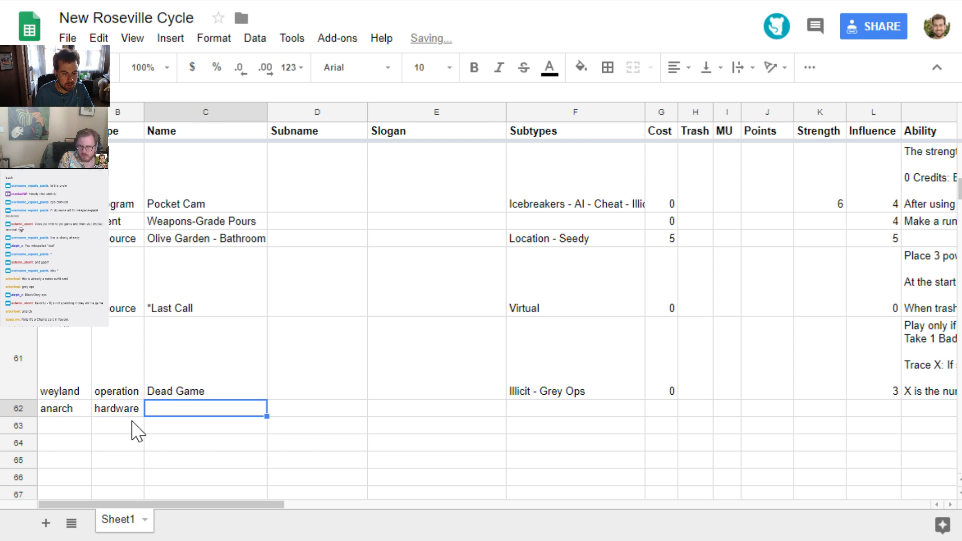
# Name the new anarch hardware card Highball and give it the subtype Console
pyautogui.write('Highball')
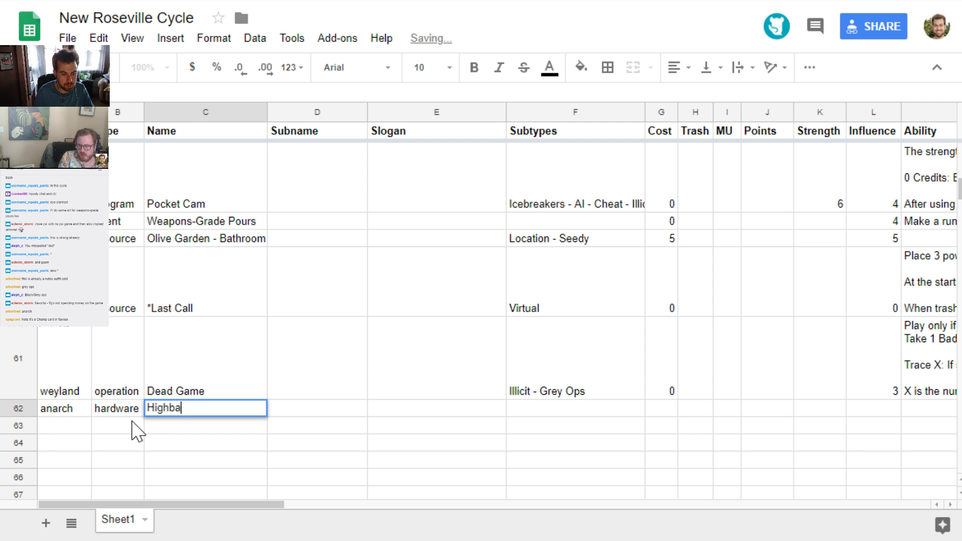
pyautogui.press('Tab')
pyautogui.press('Tab')
pyautogui.press('Tab')
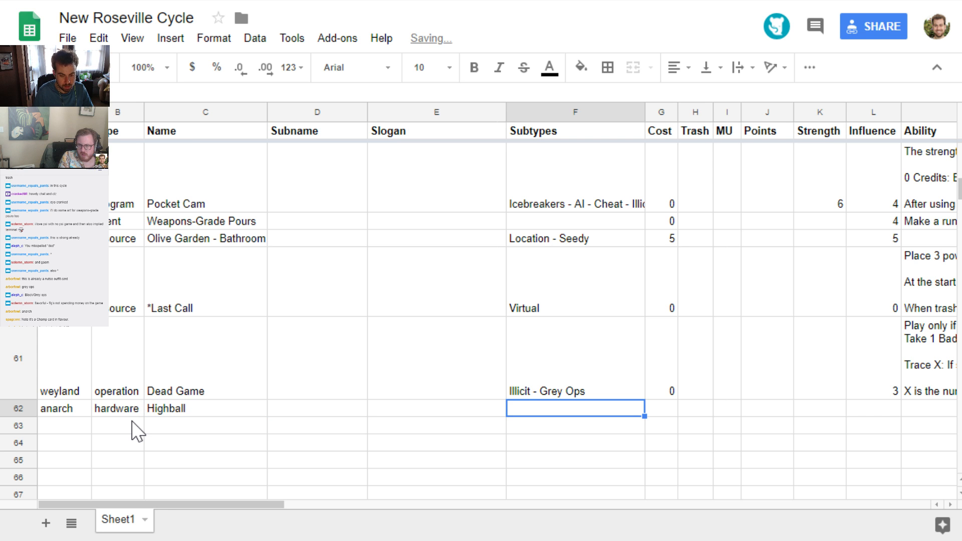
pyautogui.write('Console')
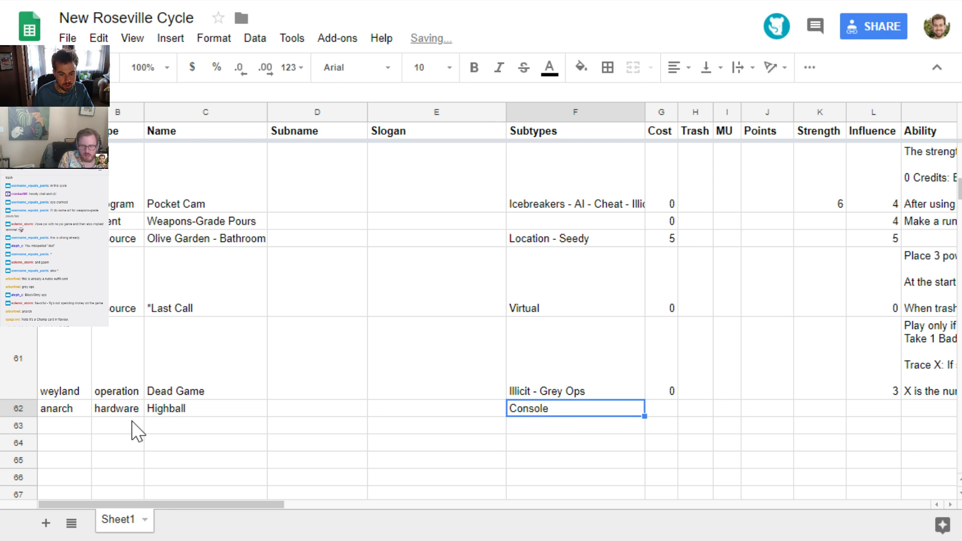
# Check Highball's entry in the Pastebin paste and enter +1 MU as plain text for its ability
pyautogui.hotkey('ctrl', 'Tab')
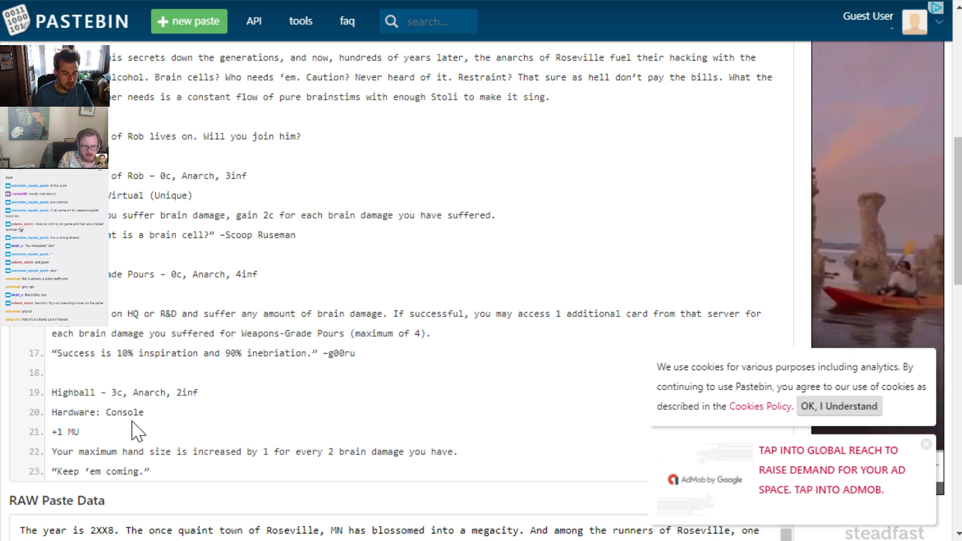
pyautogui.hotkey('ctrl', 'shift', 'Tab')
pyautogui.press('Tab')
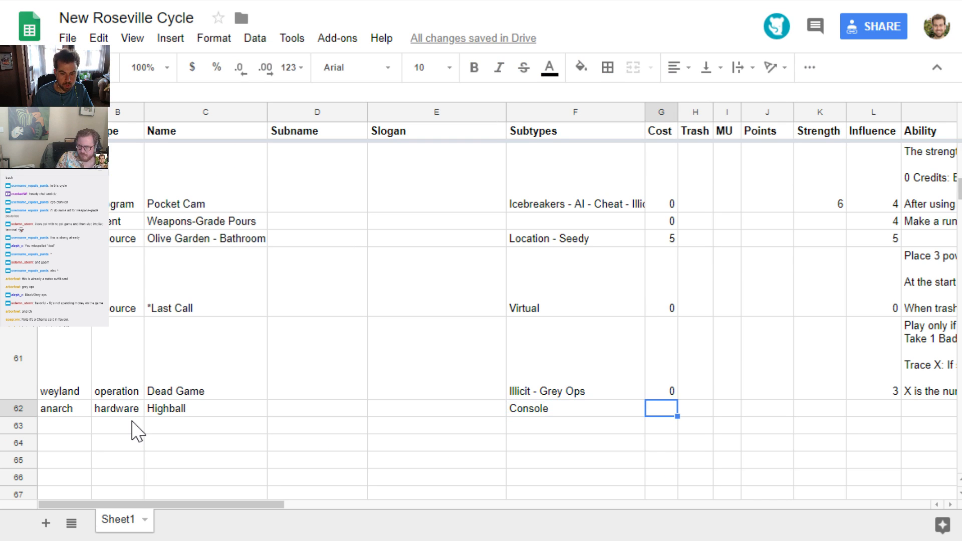
pyautogui.press('Tab')
pyautogui.press('Tab')
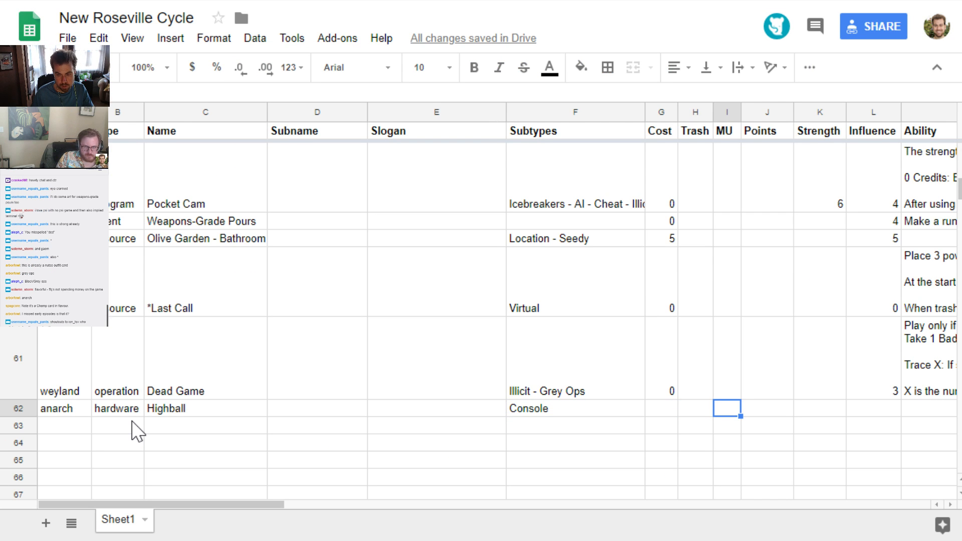
pyautogui.press('Tab')
pyautogui.press('Tab')
pyautogui.press('Tab')
pyautogui.press('Tab')
pyautogui.press('Return')
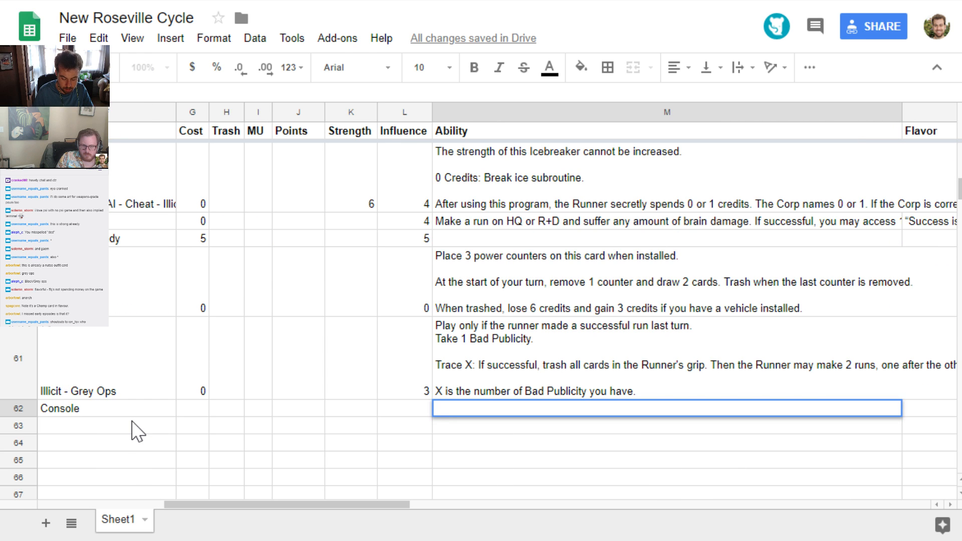
pyautogui.write('+1 MULTIPLY')
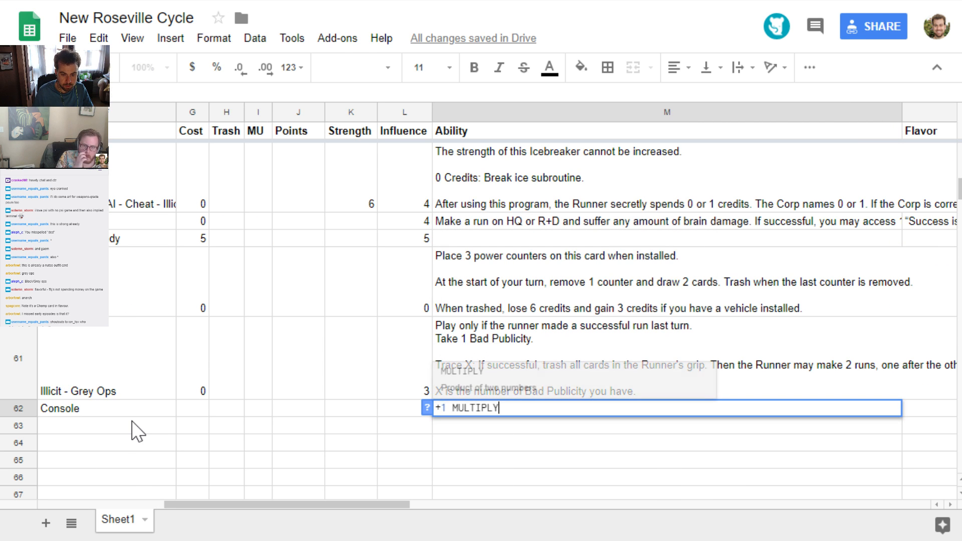
pyautogui.press('BackSpace')
pyautogui.press('BackSpace')
pyautogui.press('BackSpace')
pyautogui.press('BackSpace')
pyautogui.press('BackSpace')
pyautogui.press('BackSpace')
pyautogui.press('BackSpace')
pyautogui.press('BackSpace')
pyautogui.press('BackSpace')
pyautogui.press('BackSpace')
pyautogui.press('BackSpace')
pyautogui.write("'+")
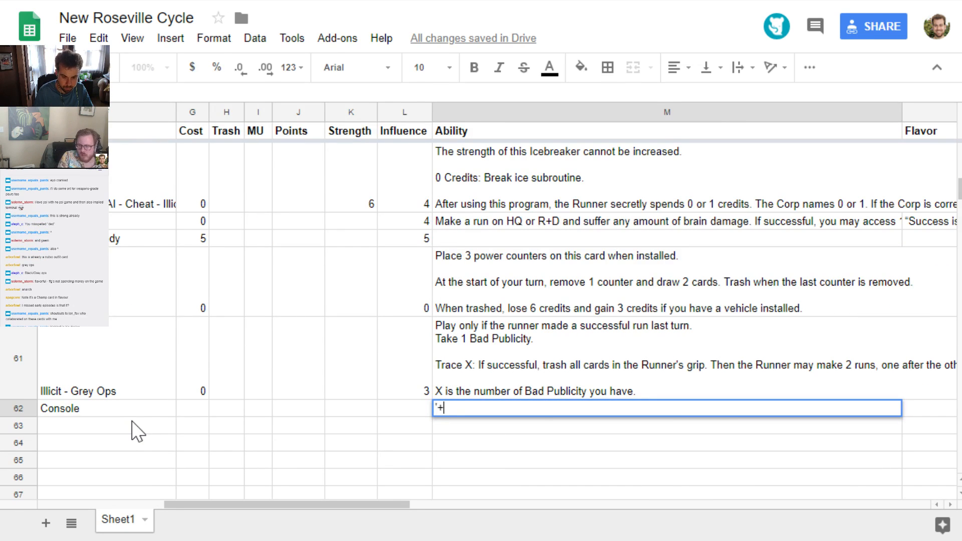
pyautogui.write('1 MU')
pyautogui.press('Return')
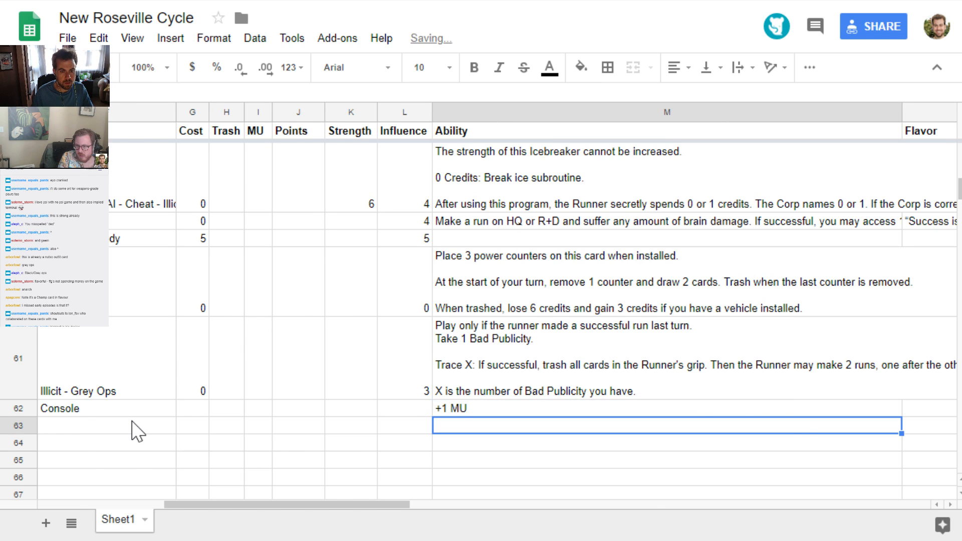
# Copy Highball's hand size sentence from the Pastebin paste into its ability, separated from +1 MU by a blank line
pyautogui.hotkey('ctrl', 'Tab')
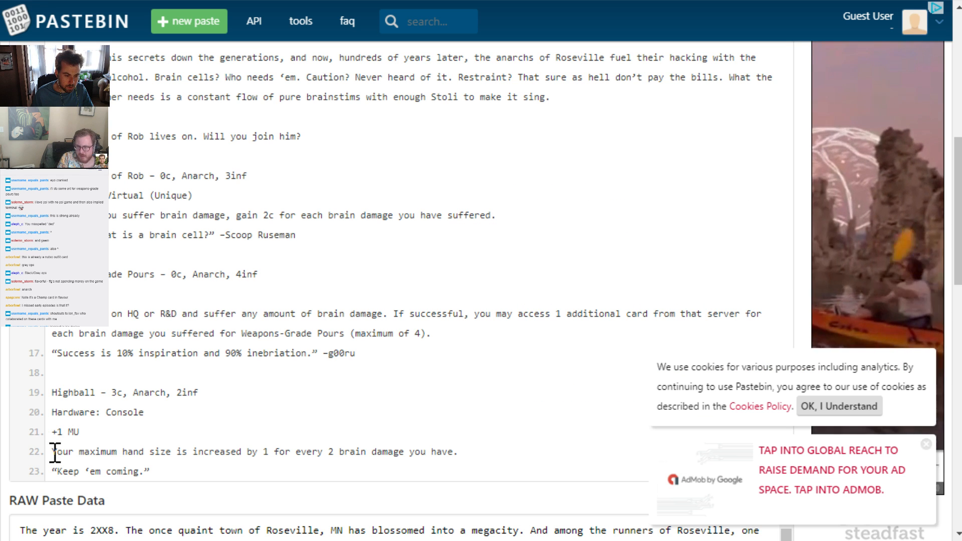
pyautogui.moveTo(52, 453); pyautogui.dragTo(458, 452)
pyautogui.hotkey('ctrl', 'c')
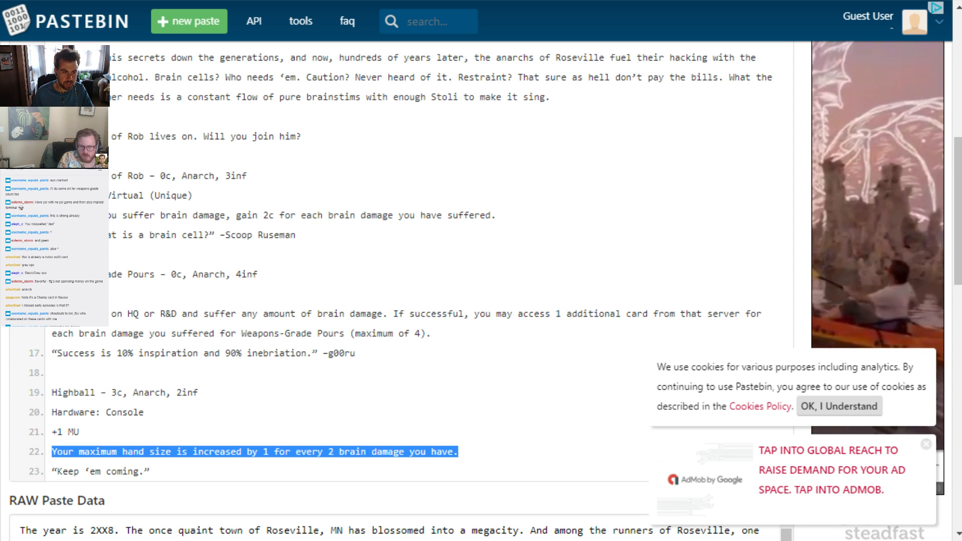
pyautogui.hotkey('alt', 'Tab')
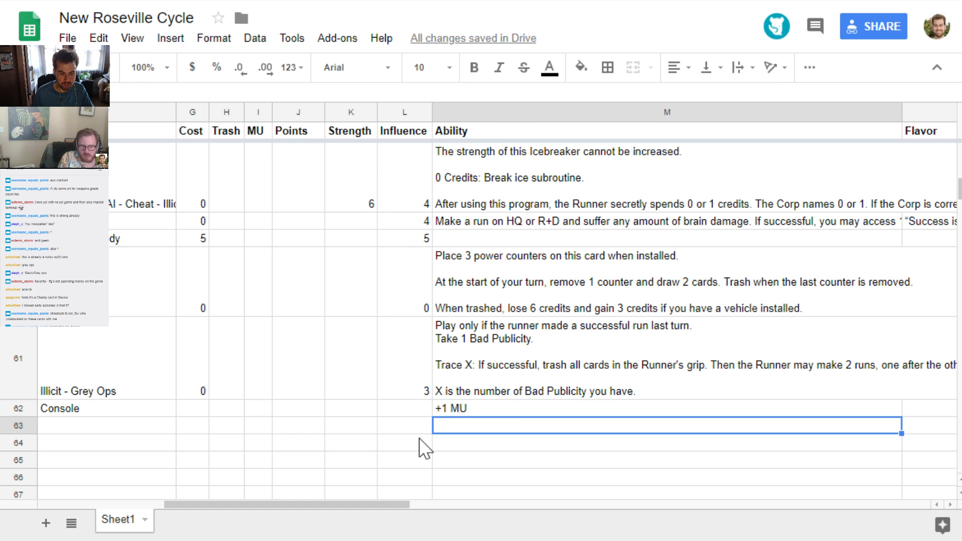
pyautogui.doubleClick(498, 414)
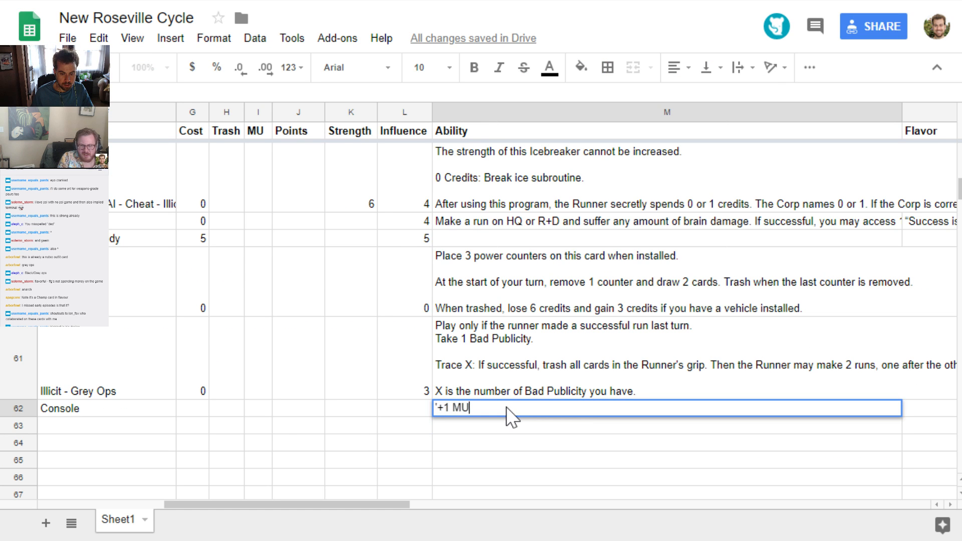
pyautogui.hotkey('alt', 'Return')
pyautogui.hotkey('alt', 'Return')
pyautogui.hotkey('ctrl', 'v')
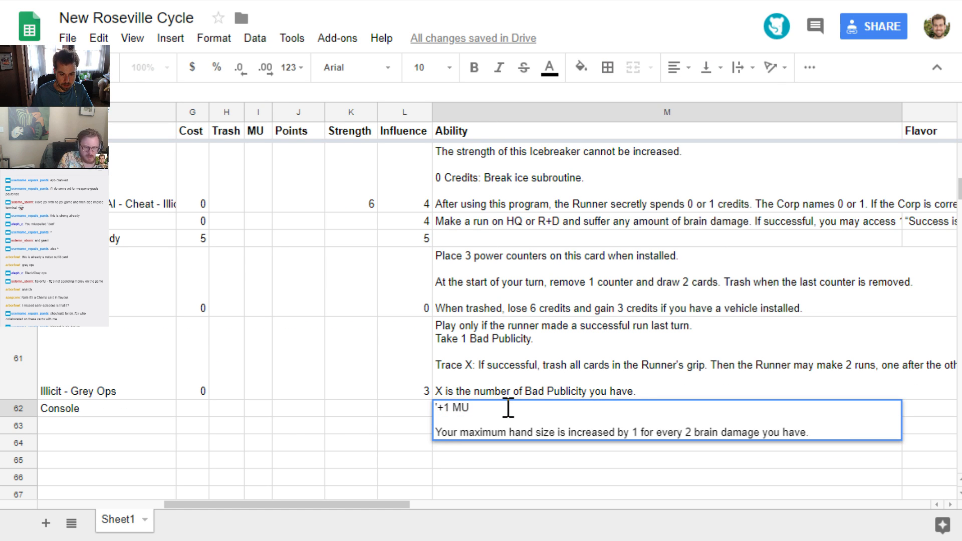
pyautogui.press('Return')
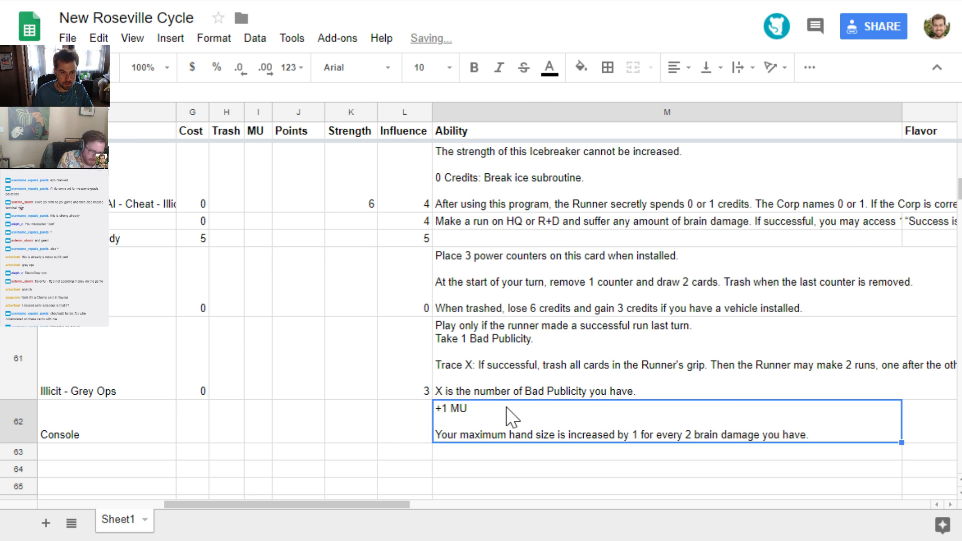
# Copy the quote “Keep ‘em coming.” from the Pastebin paste into Highball's flavor cell
pyautogui.hotkey('ctrl', 'Tab')
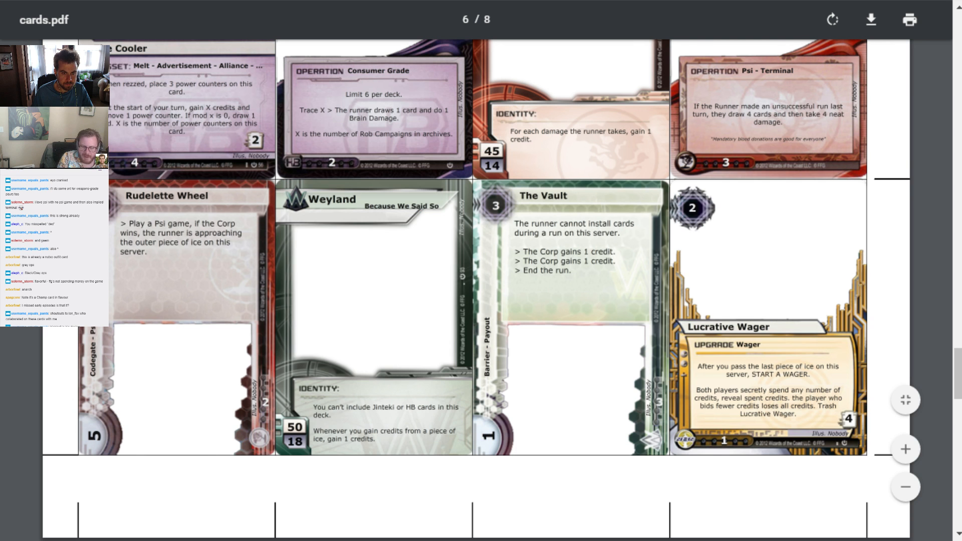
pyautogui.hotkey('ctrl', 'Tab')
pyautogui.moveTo(149, 472); pyautogui.dragTo(52, 474)
pyautogui.hotkey('ctrl', 'c')
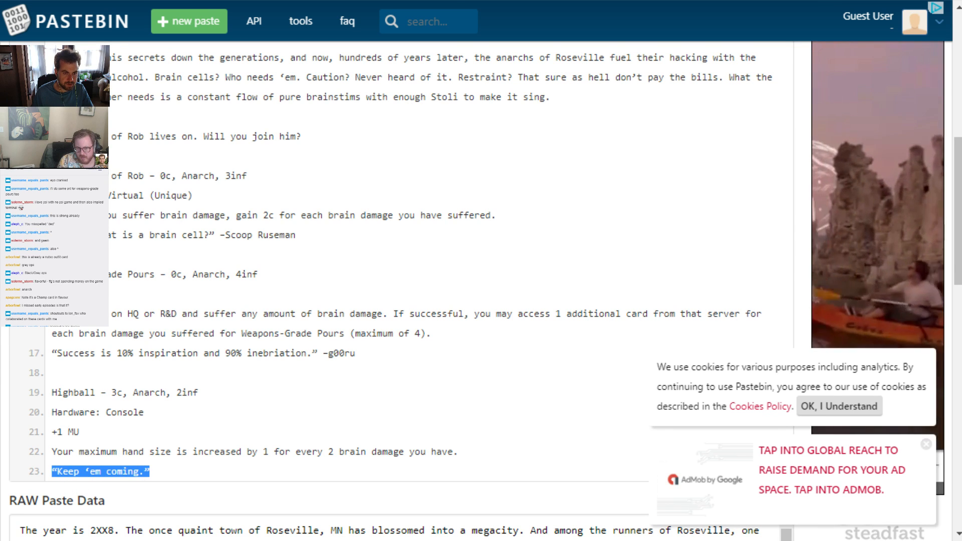
pyautogui.hotkey('ctrl', 'Tab')
pyautogui.hotkey('ctrl', 'Tab')
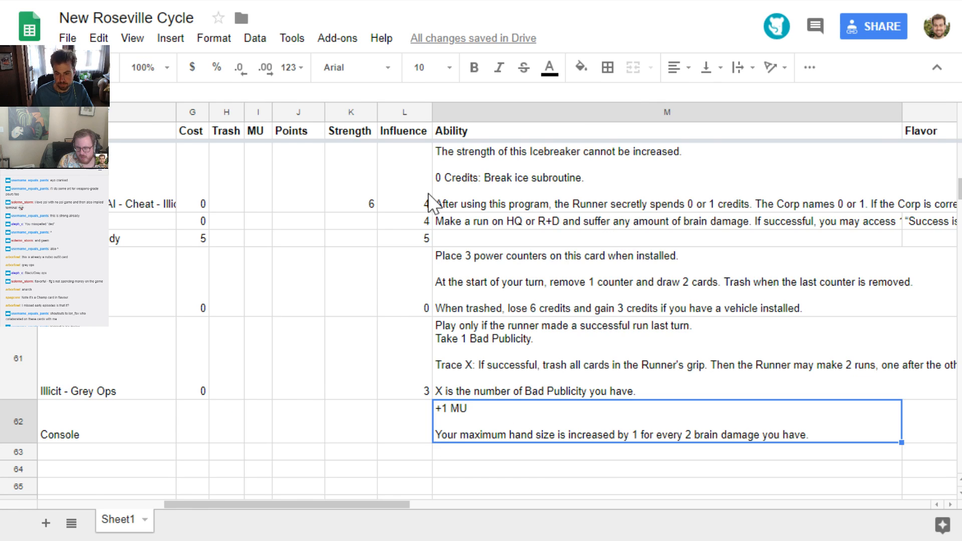
pyautogui.press('Right')
pyautogui.hotkey('ctrl', 'v')
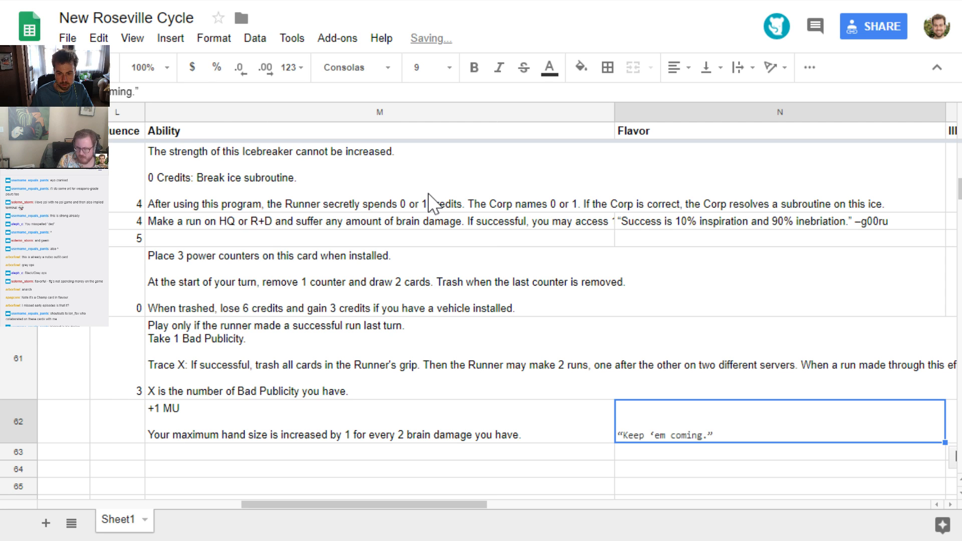
# Clear the pasted formatting from Highball's flavor text
pyautogui.press('Down')
pyautogui.press('Down')
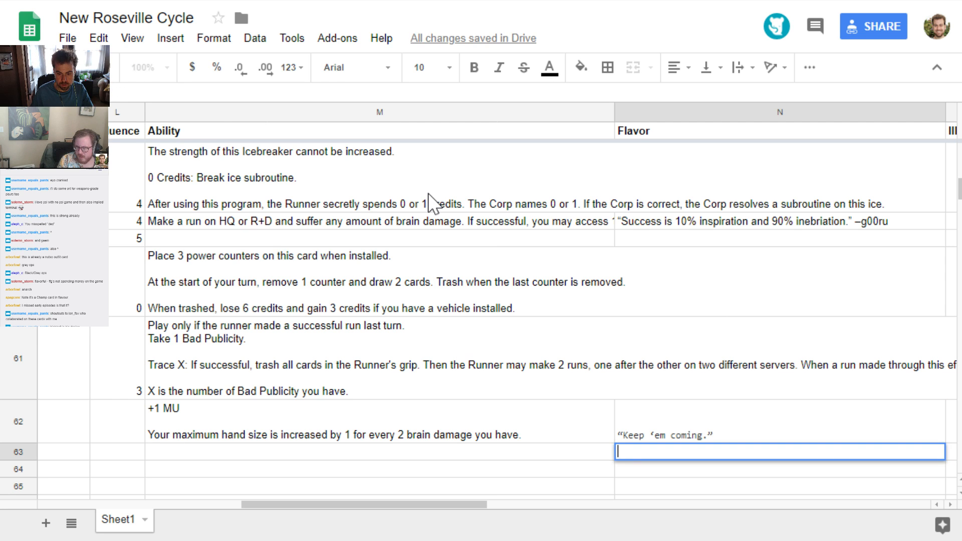
pyautogui.press('Up')
pyautogui.press('Up')
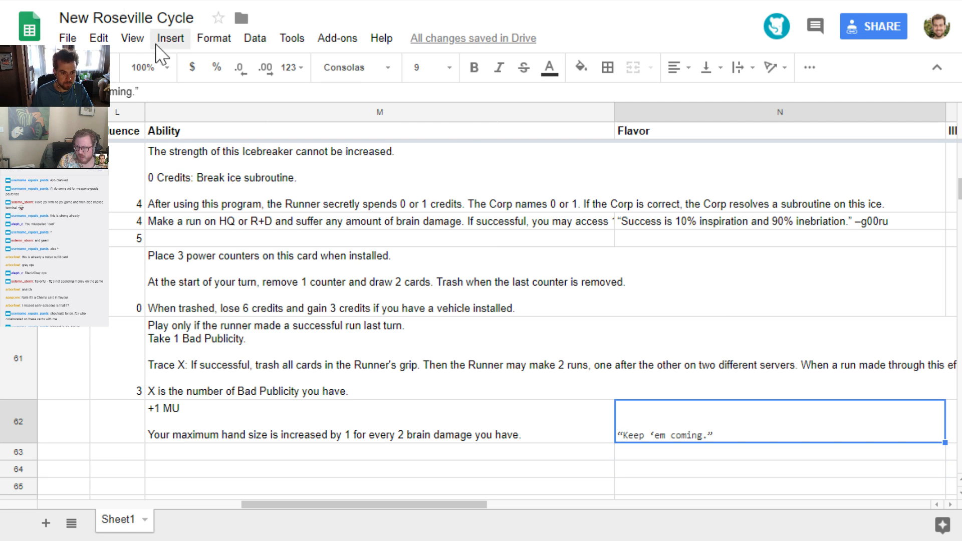
pyautogui.click(214, 39)
pyautogui.click(257, 384)
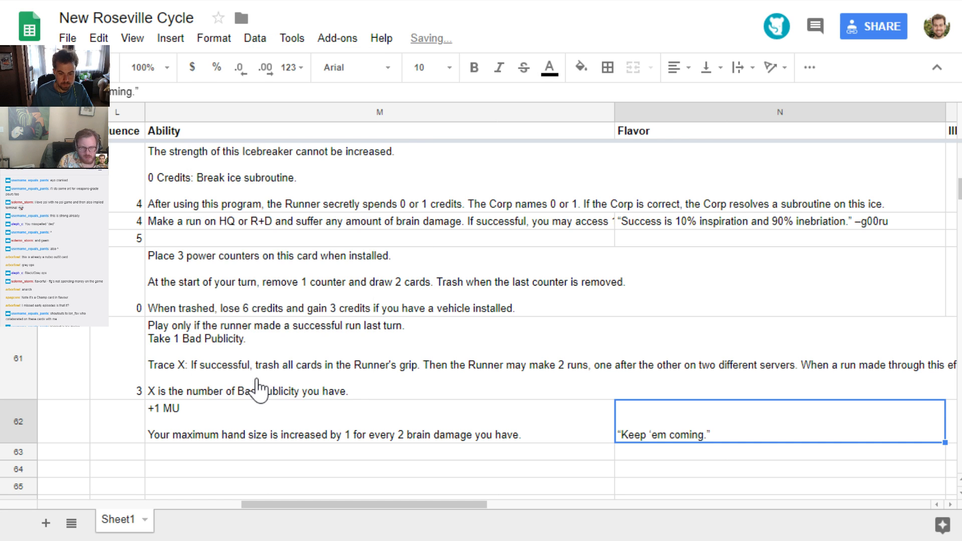
# Set Highball's influence to 2 and its cost to 3
pyautogui.press('Left')
pyautogui.press('Left')
pyautogui.hscroll(-5, 259, 389)
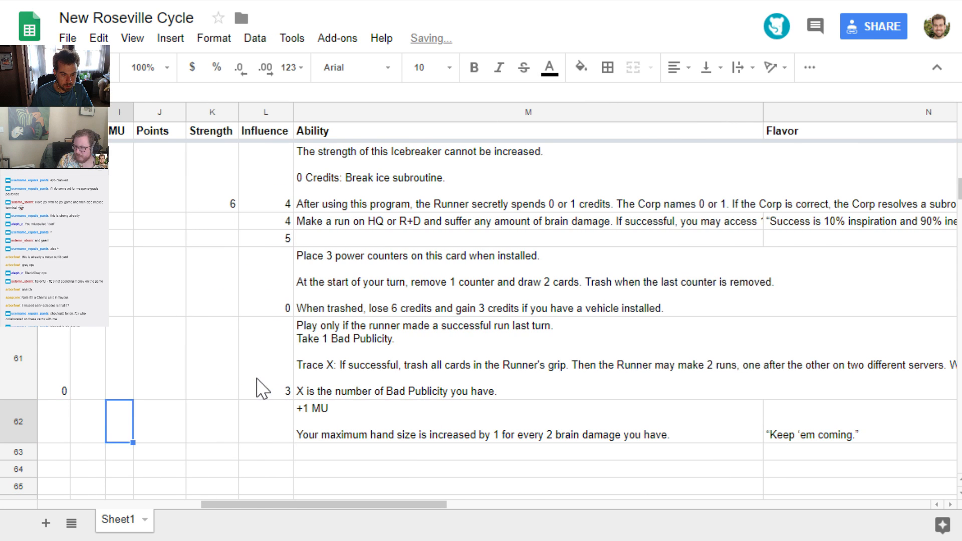
pyautogui.write('2')
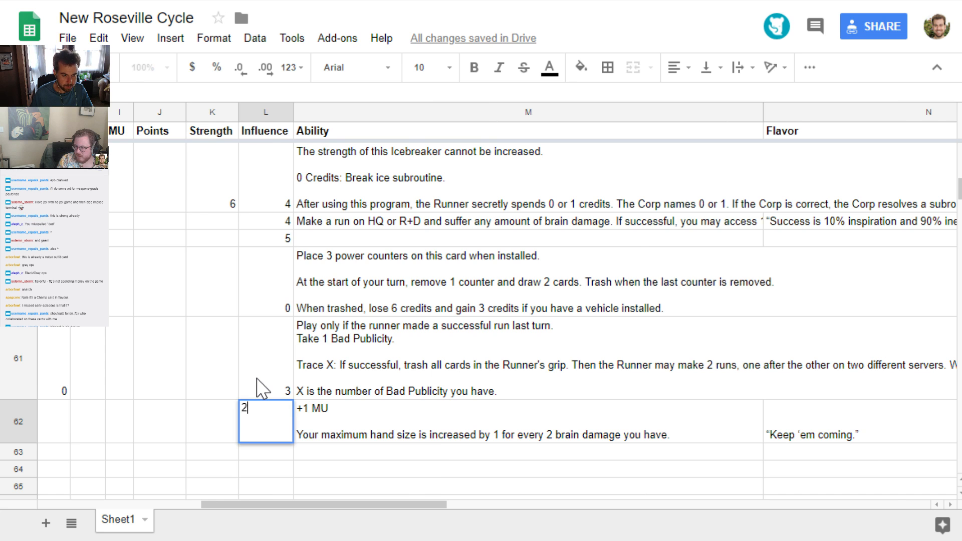
pyautogui.press('Left')
pyautogui.press('Left')
pyautogui.press('Left')
pyautogui.press('Left')
pyautogui.press('Left')
pyautogui.write('3')
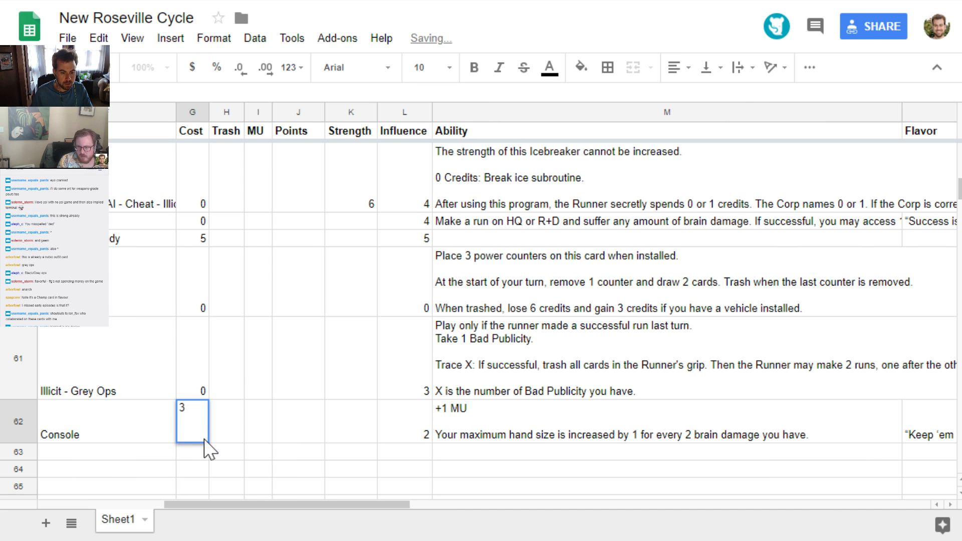
pyautogui.press('Return')
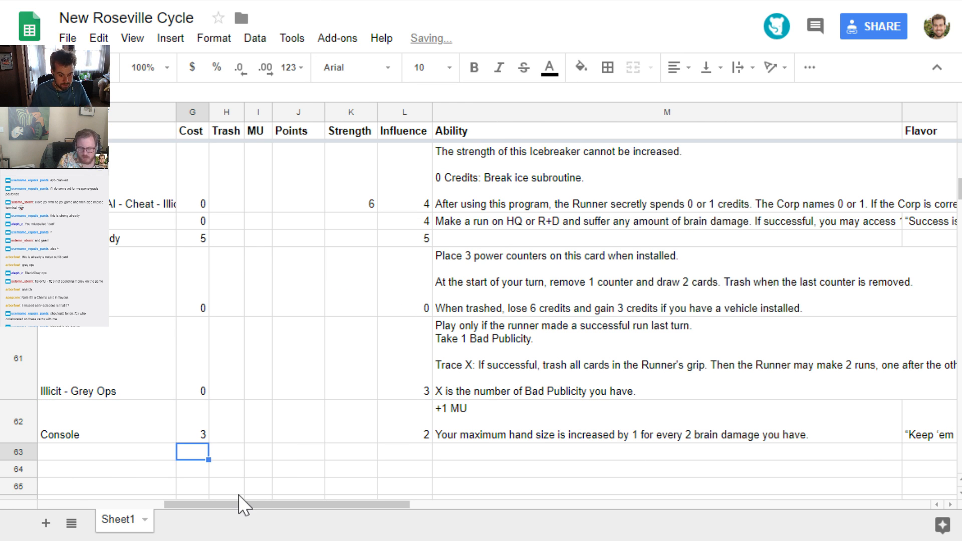
# Start a card row below Highball with faction shaper and type hardware
pyautogui.press('Home')
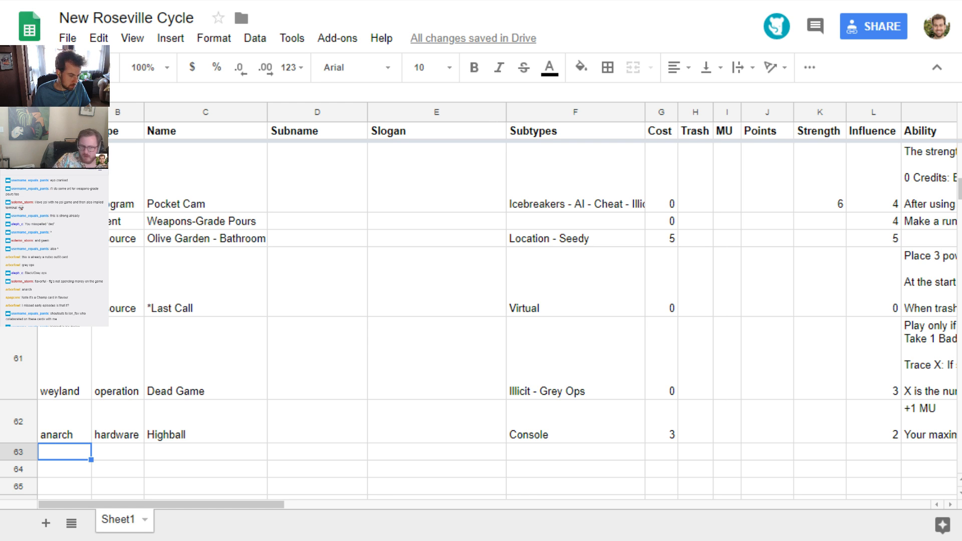
pyautogui.click(107, 453)
pyautogui.click(65, 454)
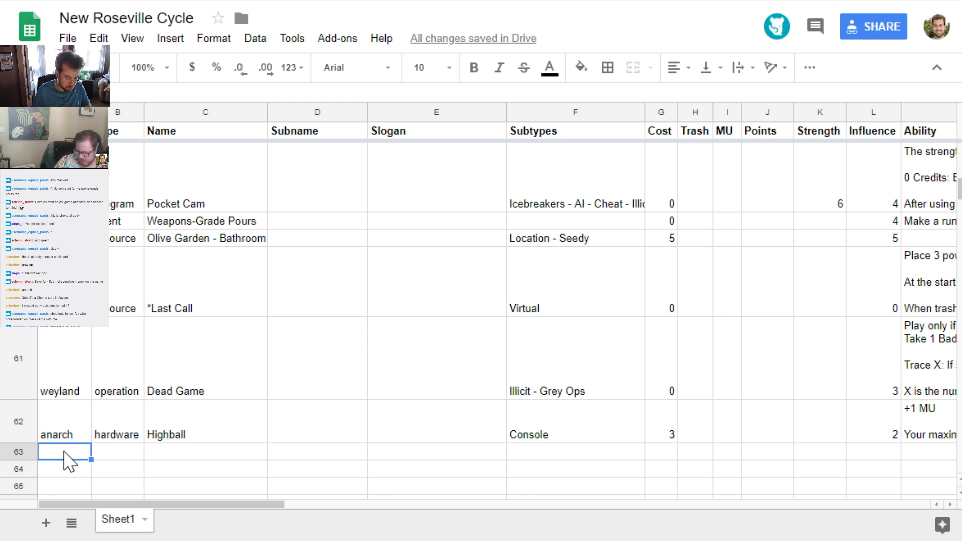
pyautogui.write('shaper')
pyautogui.press('Tab')
pyautogui.write('hardware')
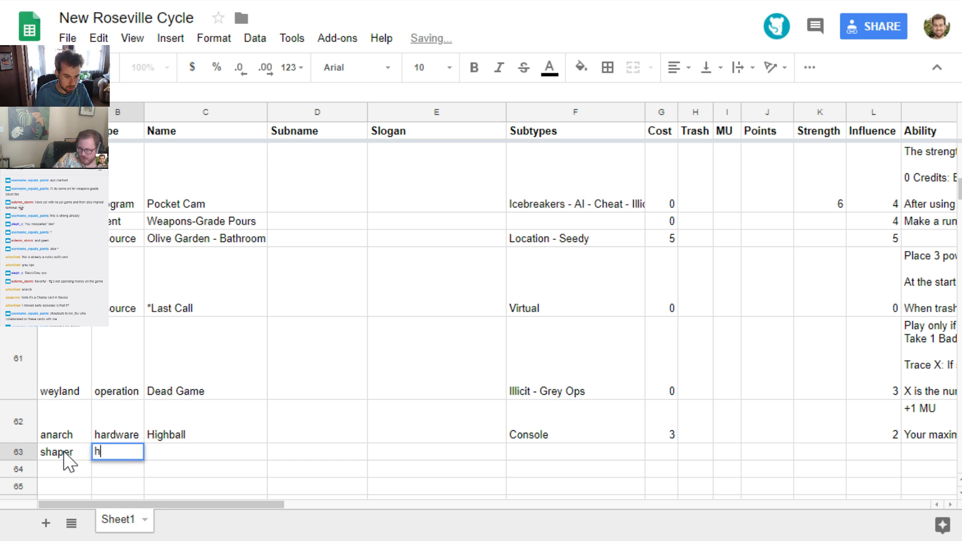
# Give the shaper hardware card the subtype Console and return to its empty name cell
pyautogui.press('Tab')
pyautogui.press('Tab')
pyautogui.press('Tab')
pyautogui.press('Tab')
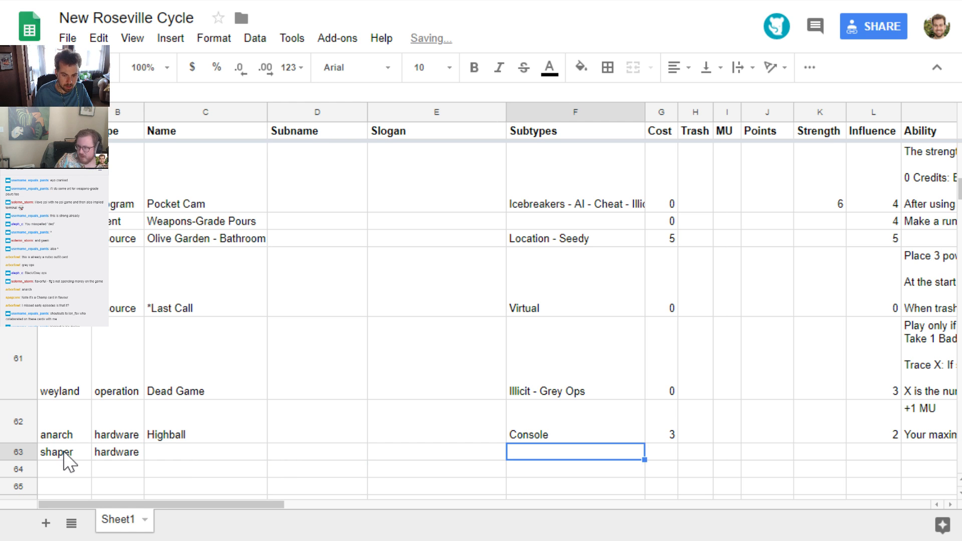
pyautogui.write('Console')
pyautogui.press('Return')
pyautogui.press('Up')
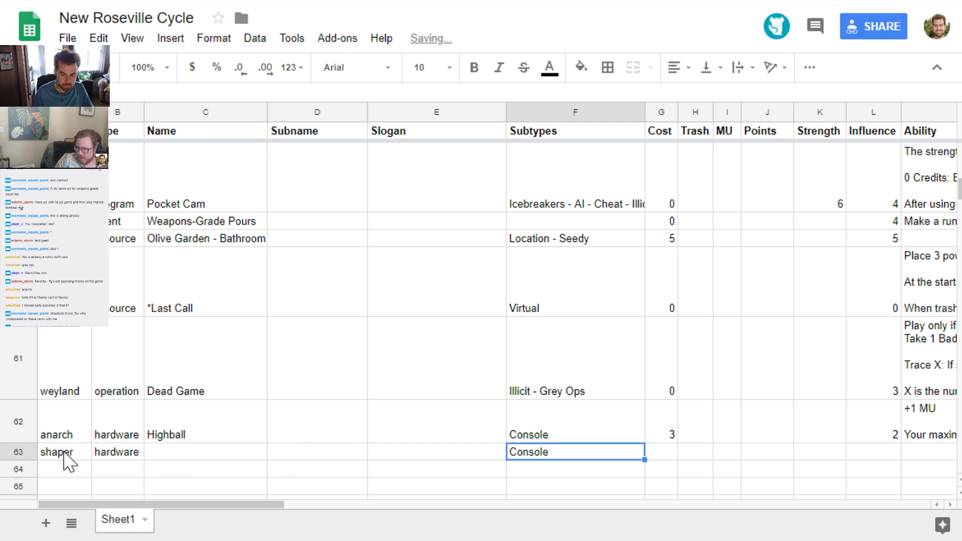
pyautogui.press('Left')
pyautogui.press('Left')
pyautogui.press('Left')
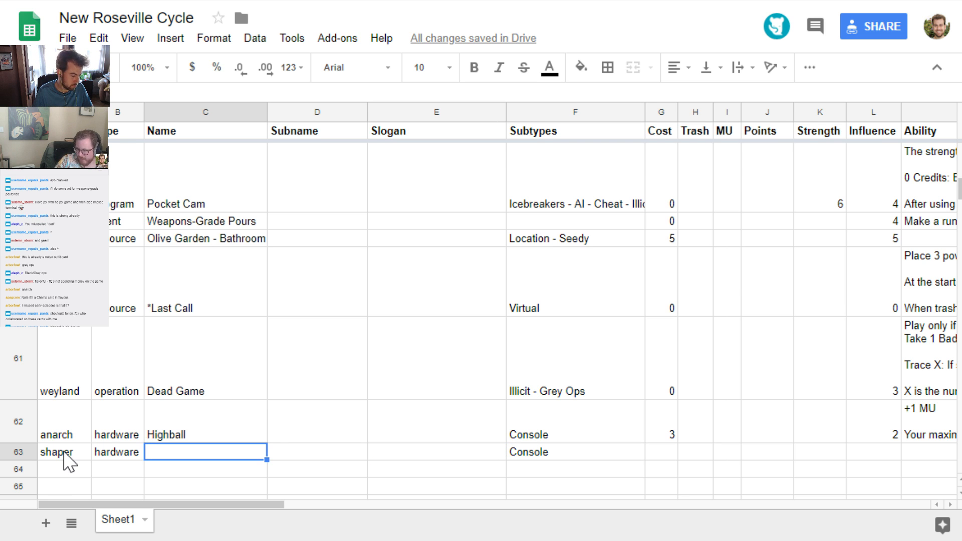
pyautogui.write('The Hall o')
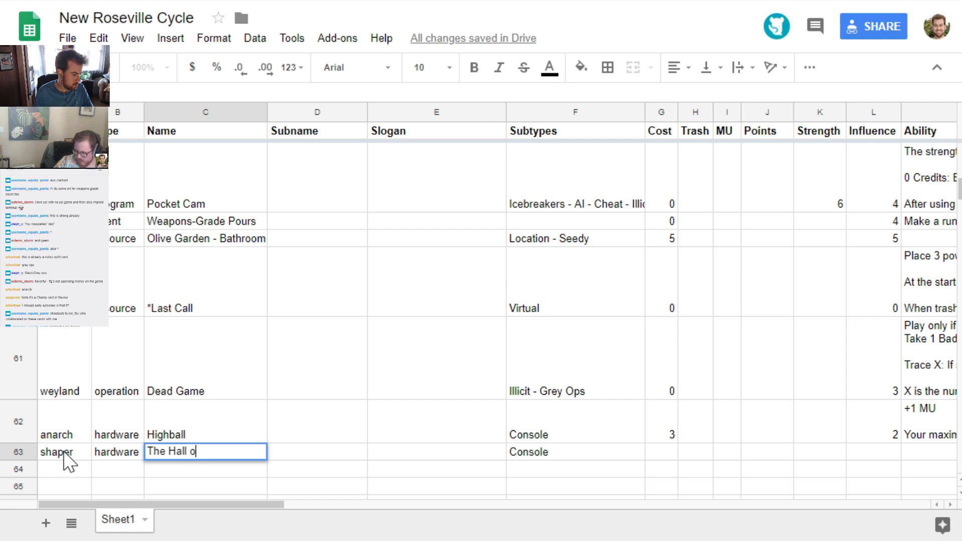
pyautogui.write('f Fame')
pyautogui.press('BackSpace')
pyautogui.press('BackSpace')
pyautogui.press('BackSpace')
pyautogui.press('BackSpace')
pyautogui.press('BackSpace')
pyautogui.press('BackSpace')
pyautogui.press('BackSpace')
pyautogui.press('BackSpace')
pyautogui.press('BackSpace')
pyautogui.press('BackSpace')
pyautogui.press('BackSpace')
pyautogui.press('BackSpace')
pyautogui.press('BackSpace')
pyautogui.press('BackSpace')
pyautogui.press('BackSpace')
pyautogui.press('BackSpace')
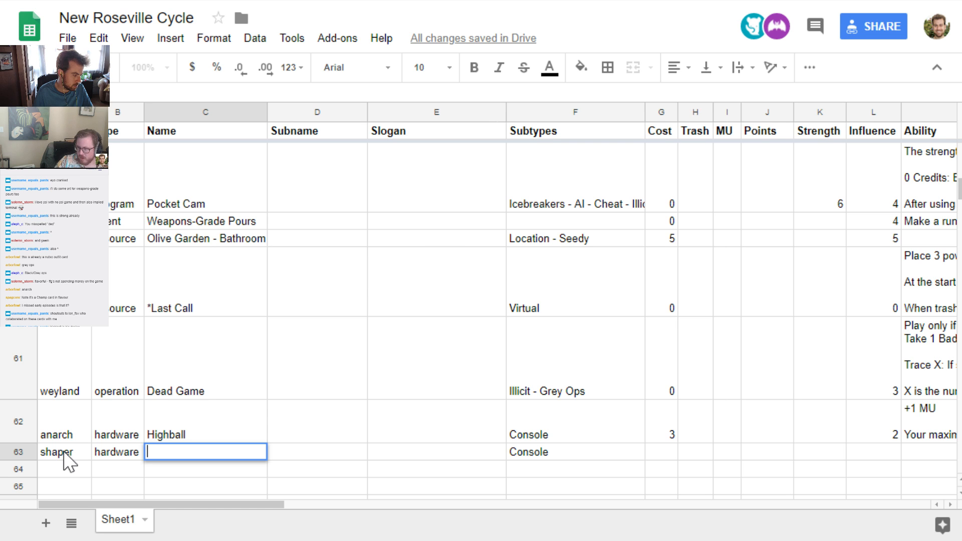
# Name the shaper console Roseville Runner Hall of Fame
pyautogui.write('Rosevi')
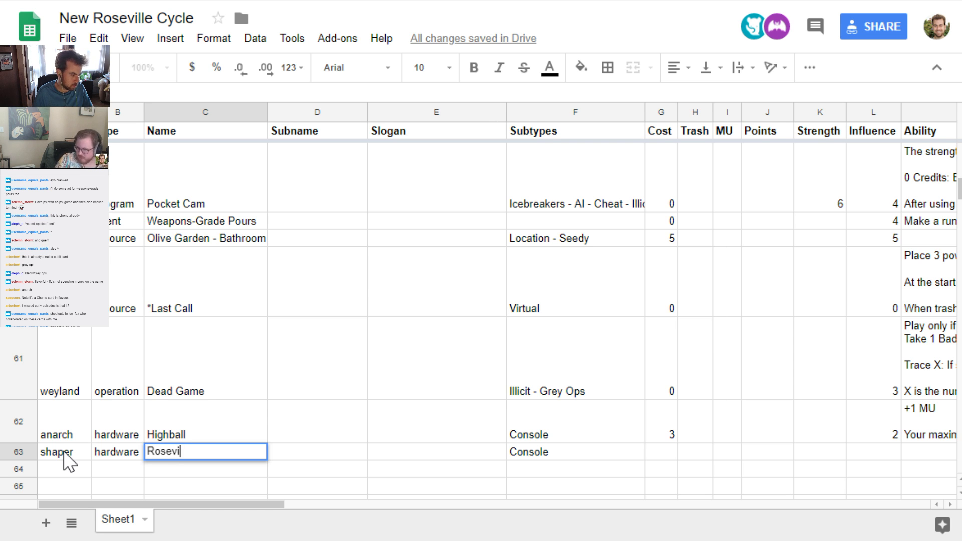
pyautogui.write('lle Runner ')
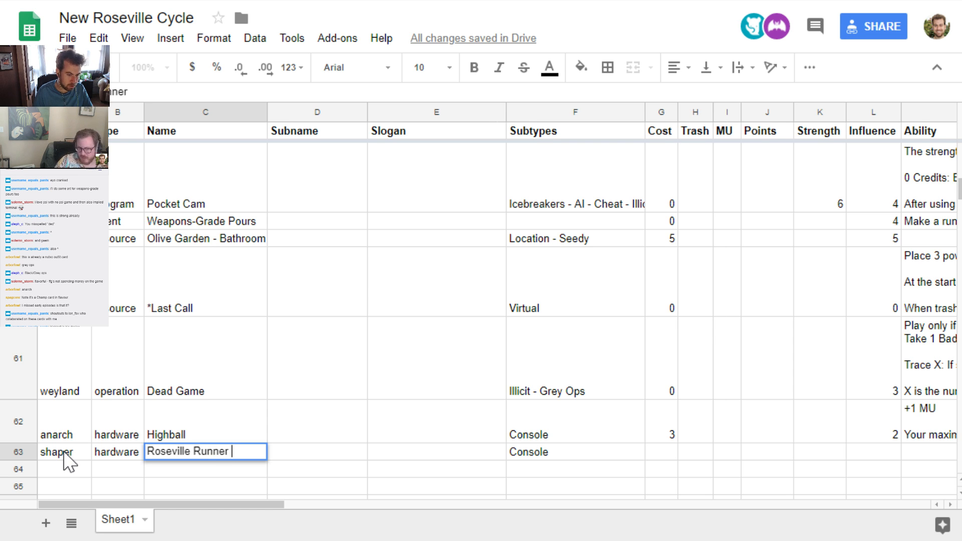
pyautogui.write('Hall of Fame')
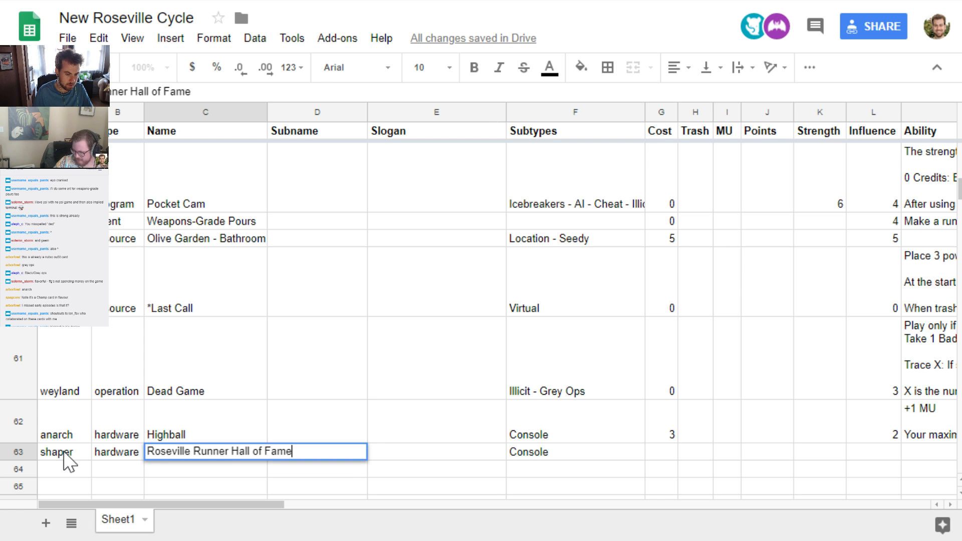
pyautogui.press('Return')
pyautogui.press('Up')
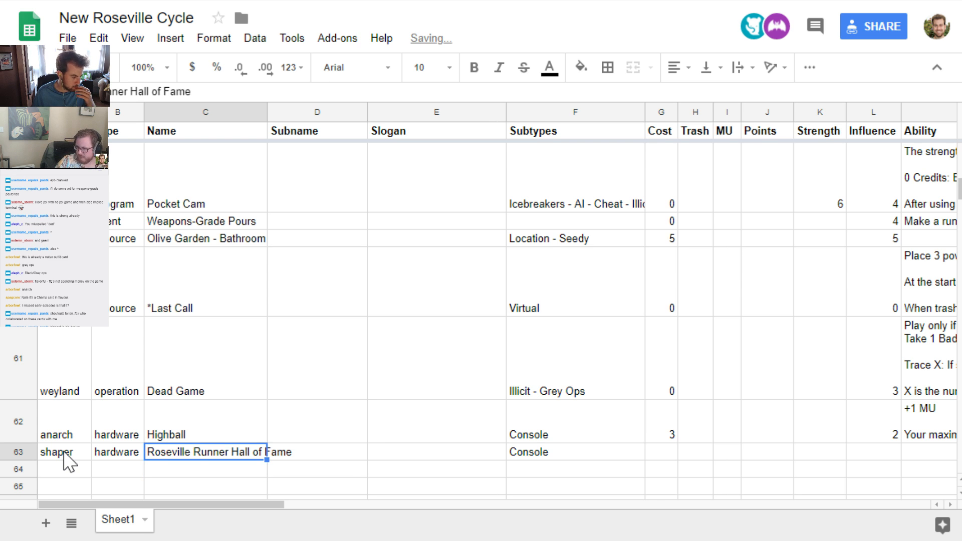
# Add an asterisk in front of the names Roseville Runner Hall of Fame and Highball
pyautogui.press('Return')
pyautogui.hotkey('ctrl', 'Left')
pyautogui.hotkey('ctrl', 'Left')
pyautogui.hotkey('ctrl', 'Left')
pyautogui.hotkey('ctrl', 'Left')
pyautogui.hotkey('ctrl', 'Left')
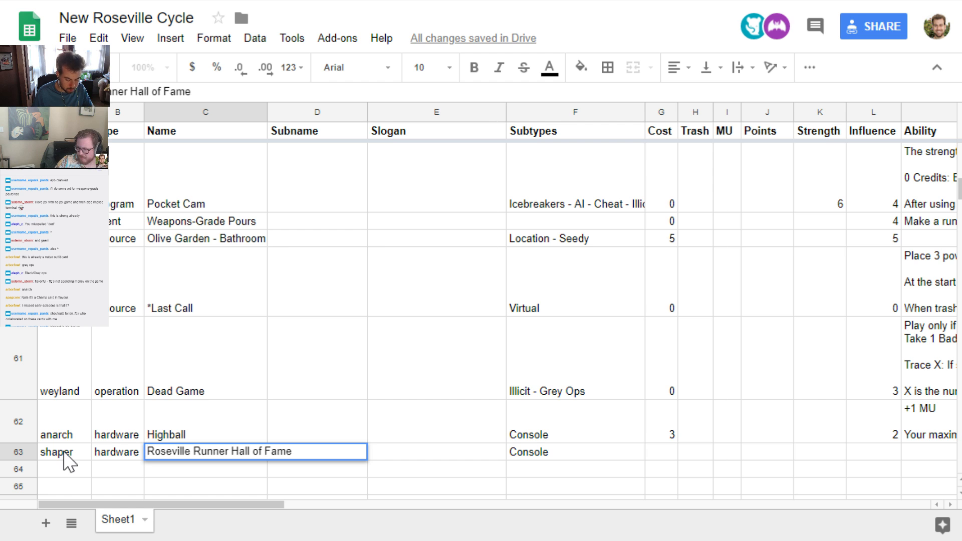
pyautogui.write('*')
pyautogui.hotkey('shift', 'Return')
pyautogui.press('Return')
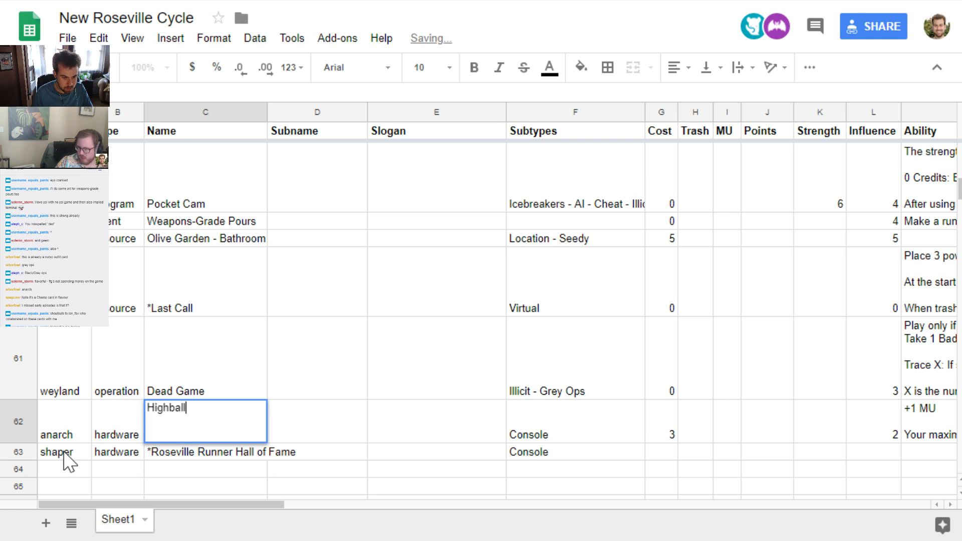
pyautogui.hotkey('ctrl', 'Left')
pyautogui.write('*')
pyautogui.press('Return')
# Set the cost of Roseville Runner Hall of Fame to X
pyautogui.press('Tab')
pyautogui.press('Tab')
pyautogui.press('Tab')
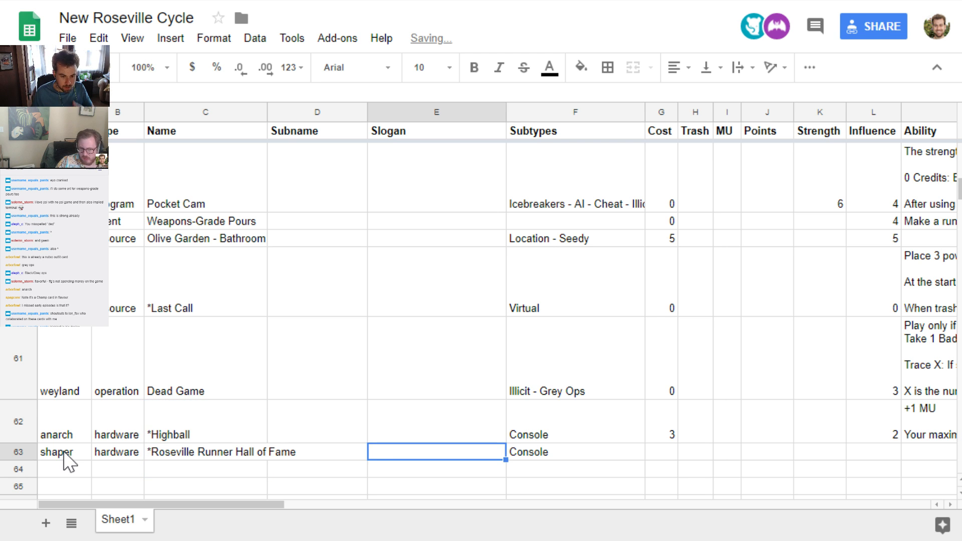
pyautogui.press('Tab')
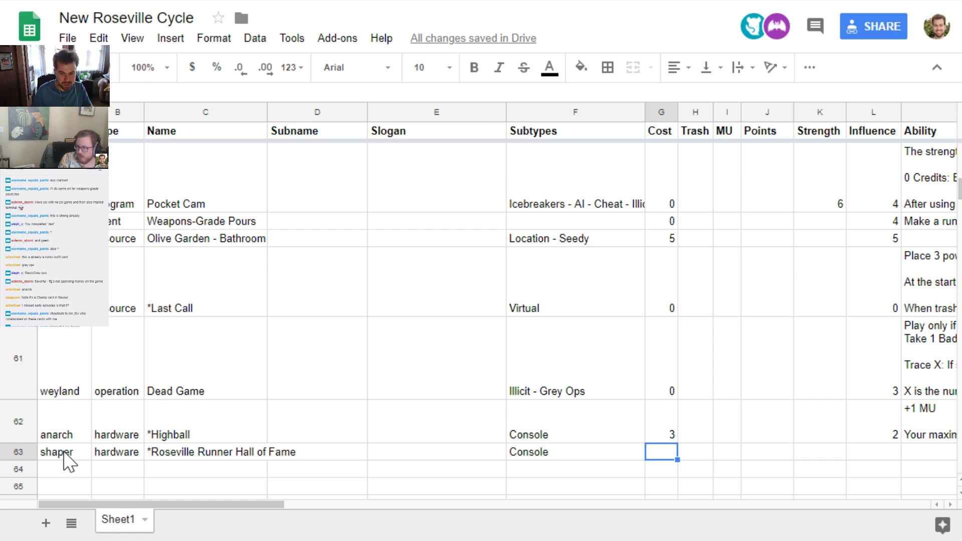
pyautogui.write('X')
pyautogui.press('Return')
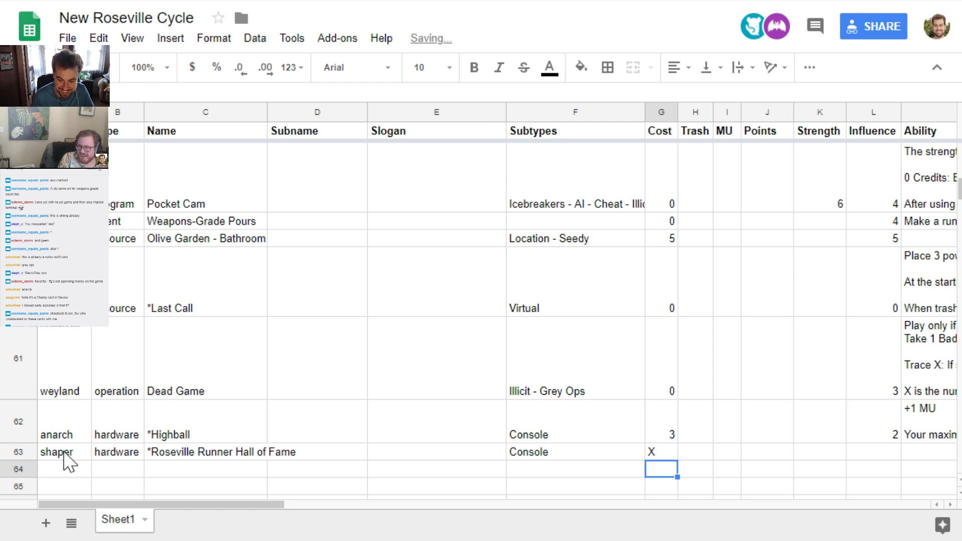
# Set the influence of Roseville Runner Hall of Fame to 4
pyautogui.press('Up')
pyautogui.press('Right')
pyautogui.press('Right')
pyautogui.press('Right')
pyautogui.press('Right')
pyautogui.press('Right')
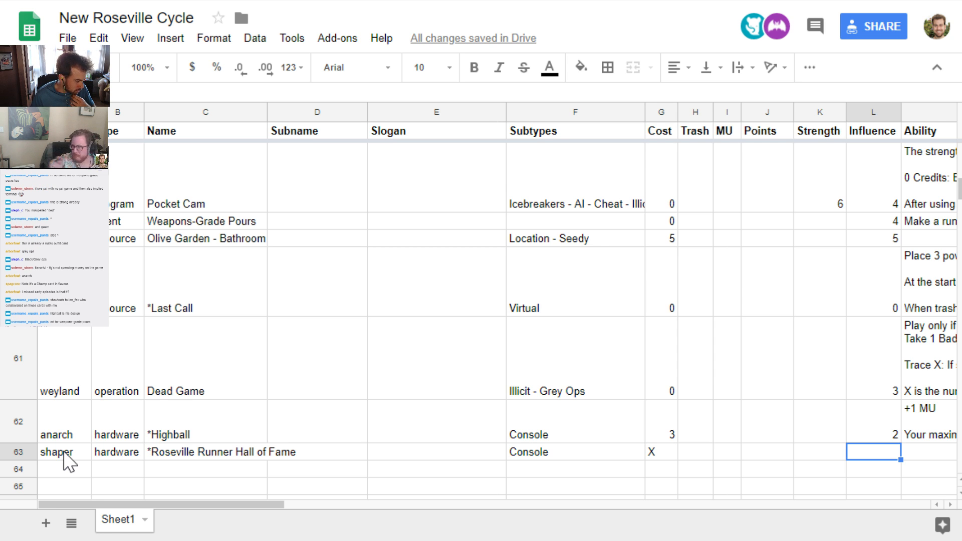
pyautogui.write('4')
pyautogui.press('Tab')
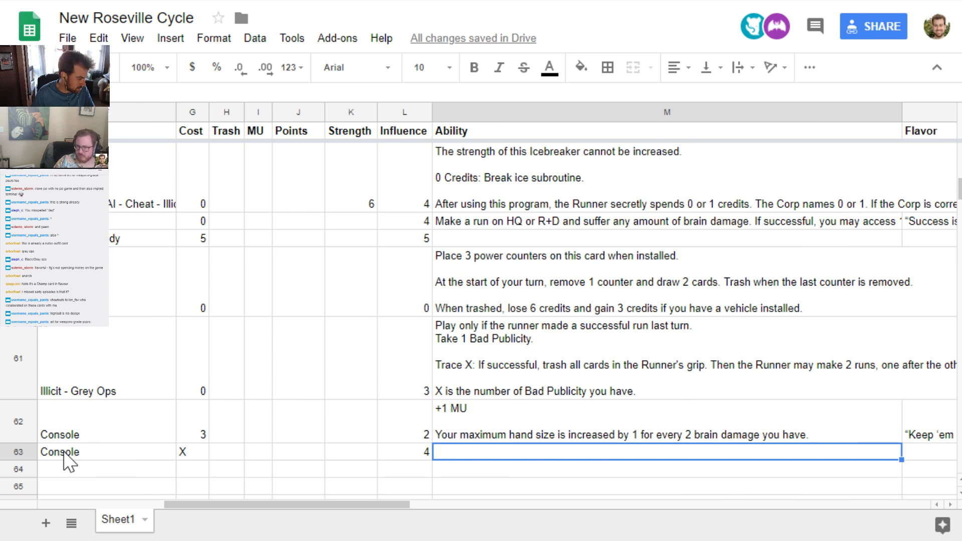
# Enter the console's ability as "+1 MU", a blank line, and "1 Click:" followed by the copied text about revealing cards from the stack
pyautogui.write("'+")
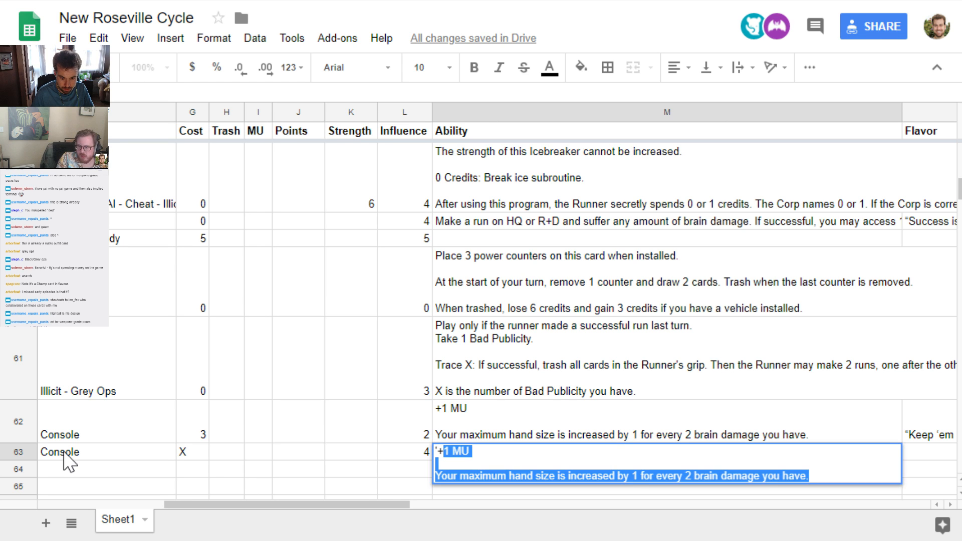
pyautogui.write('1 MU')
pyautogui.hotkey('alt', 'Return')
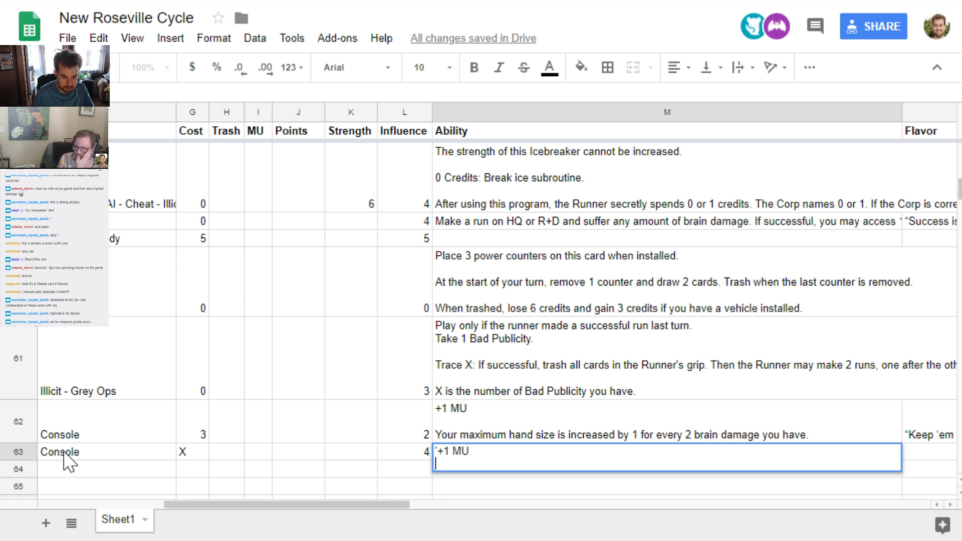
pyautogui.hotkey('alt', 'Return')
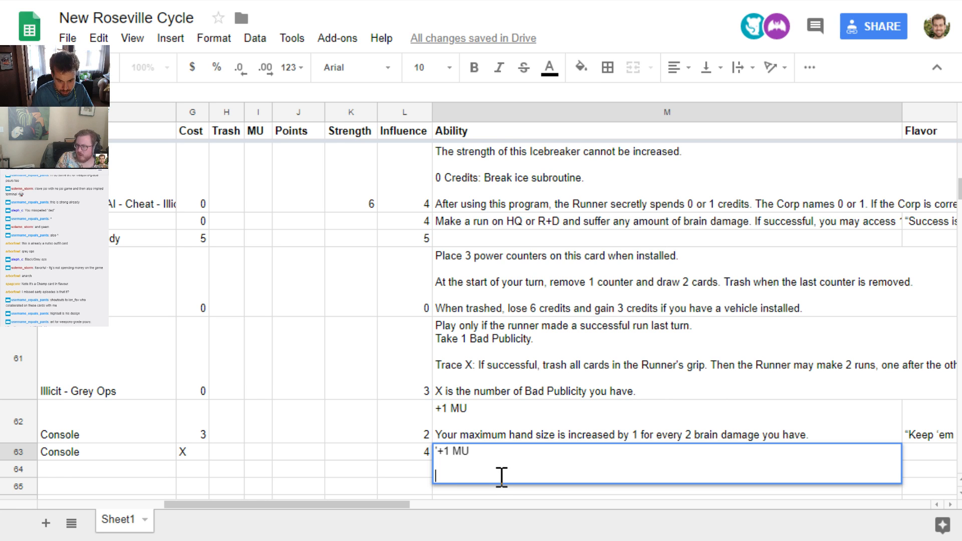
pyautogui.write('1 Click')
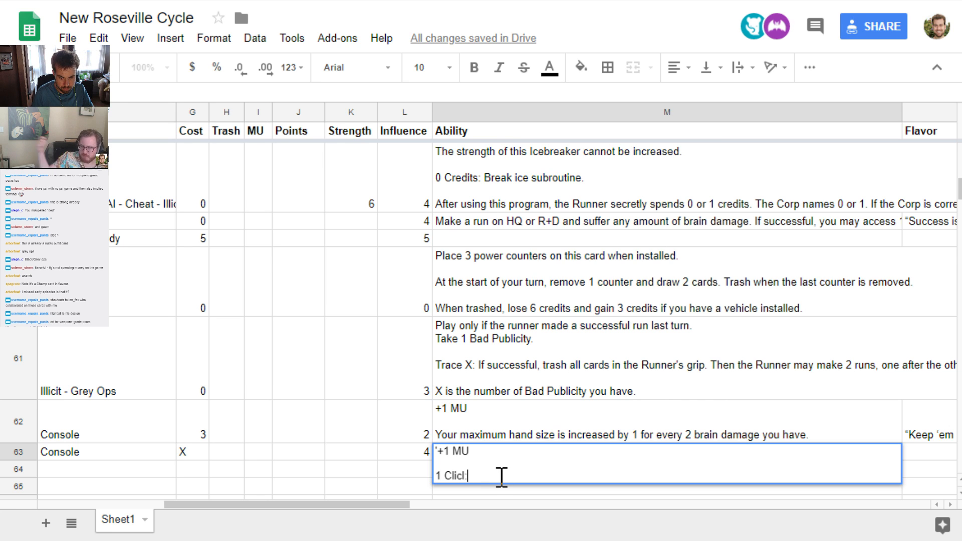
pyautogui.write(':')
pyautogui.hotkey('ctrl', 'v')
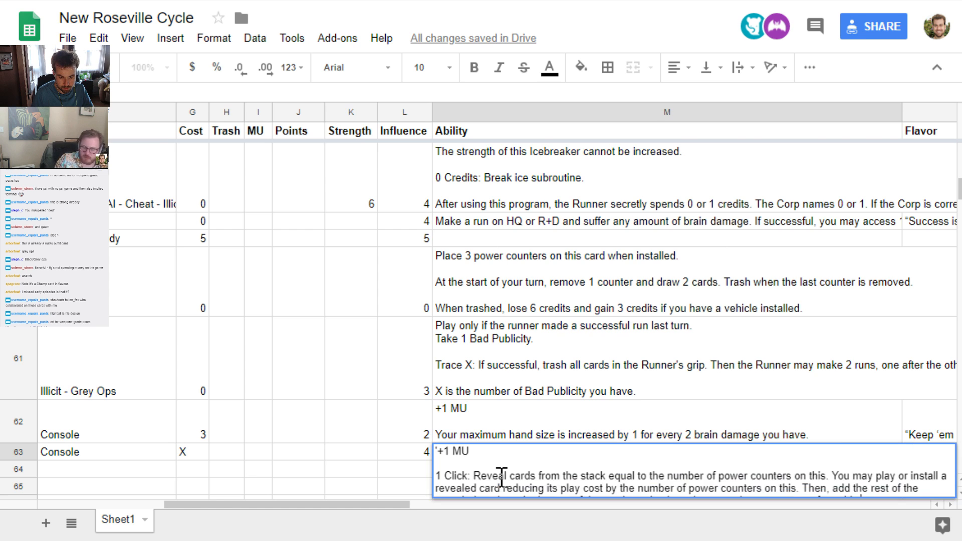
pyautogui.press('Return')
# Insert the separate line "When you install this, place X power counters on it." between +1 MU and the 1 Click ability
pyautogui.press('Up')
pyautogui.press('Return')
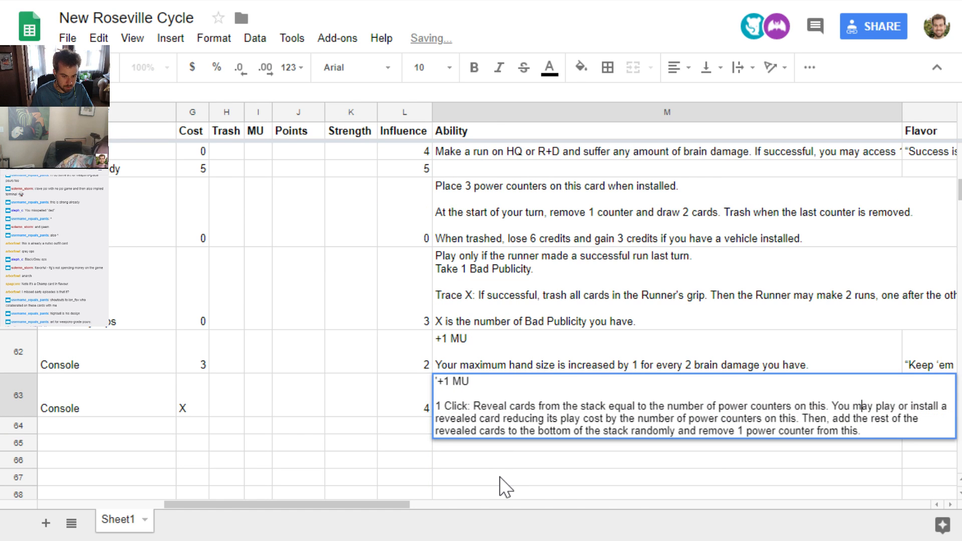
pyautogui.hotkey('alt', 'Return')
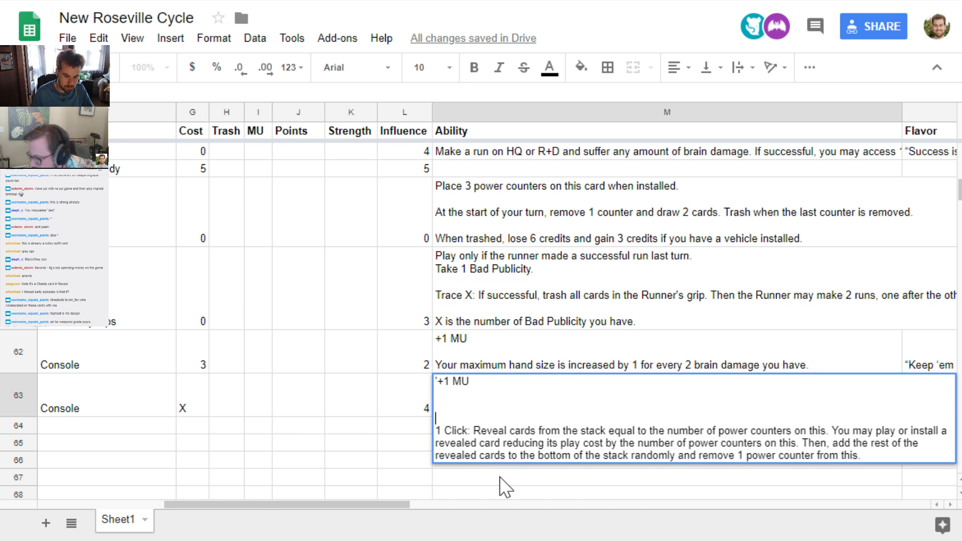
pyautogui.write('When you ')
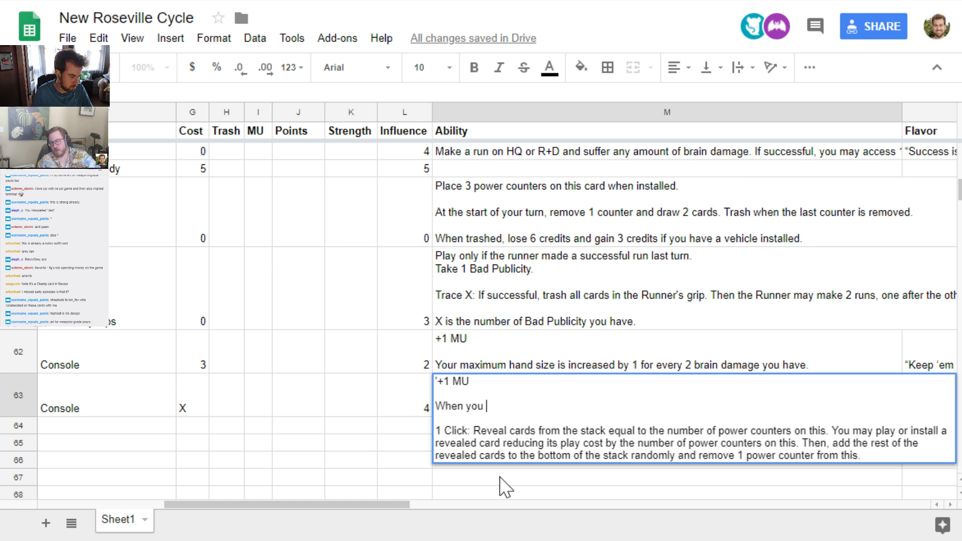
pyautogui.write('install thji')
pyautogui.press('BackSpace')
pyautogui.press('BackSpace')
pyautogui.write('i')
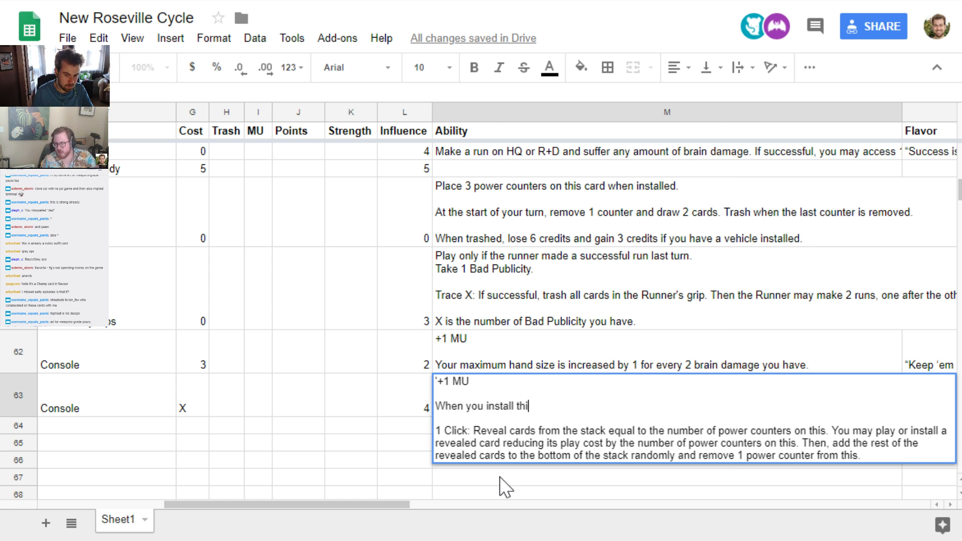
pyautogui.write('s, place X po')
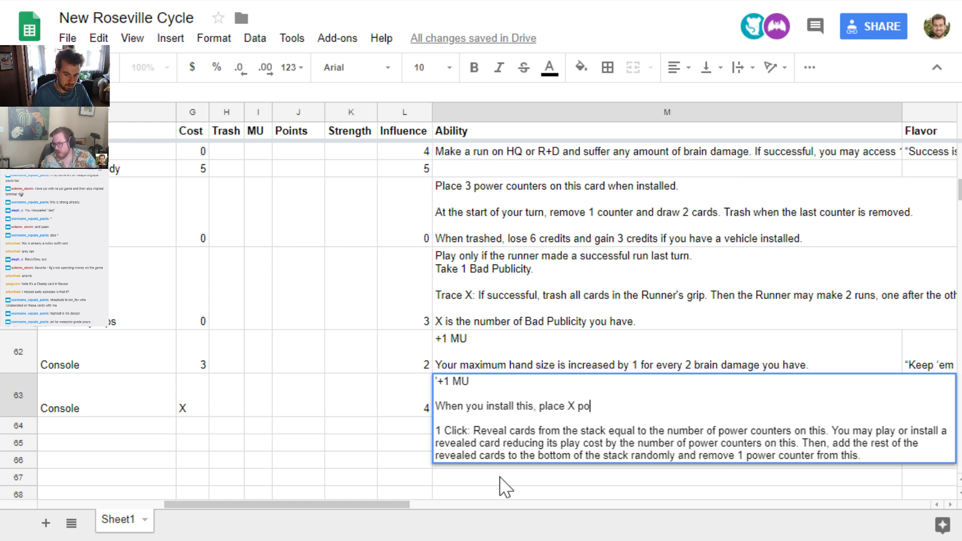
pyautogui.write('wer counters on it.')
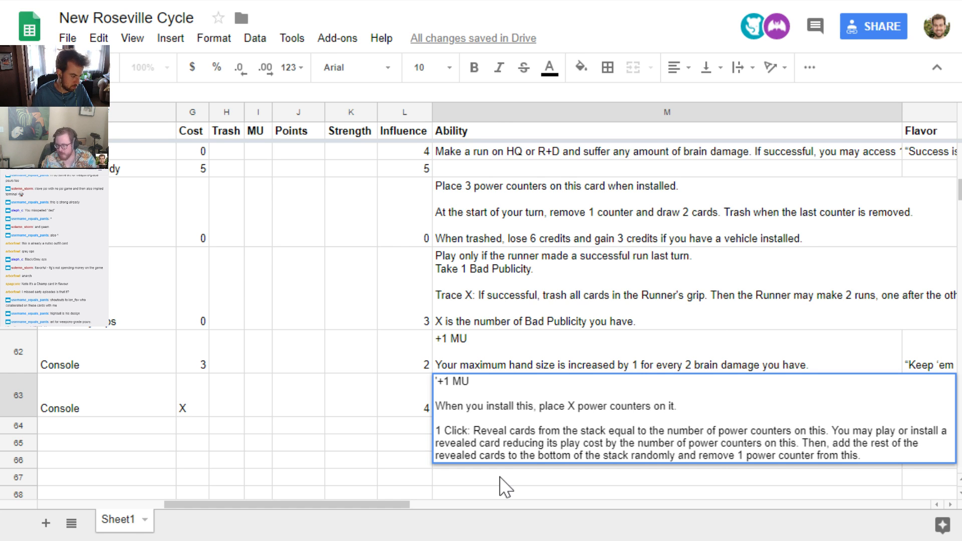
pyautogui.press('Return')
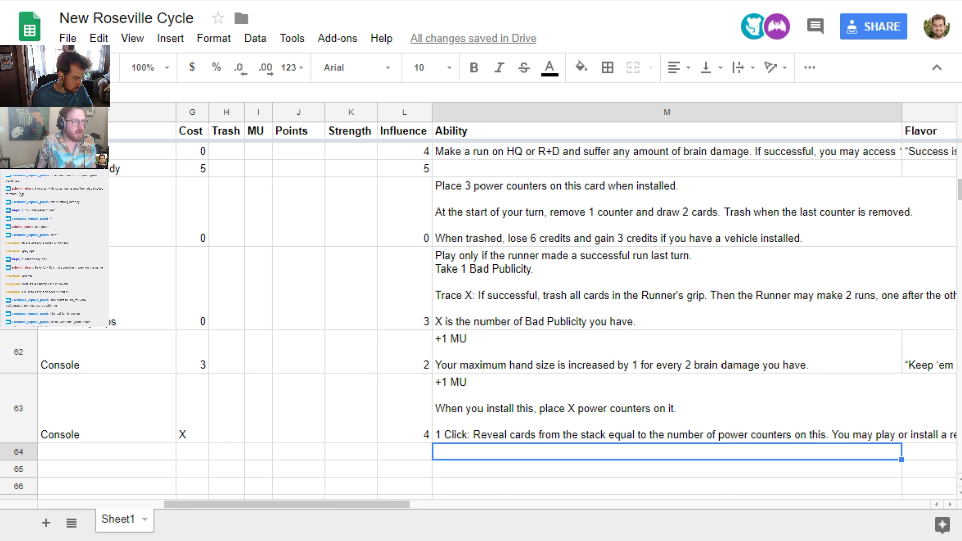
# Paste the flavor text "The spiciest memes are in there... if you know where to look." - The Memester for Roseville Runner Hall of Fame
pyautogui.click(868, 421)
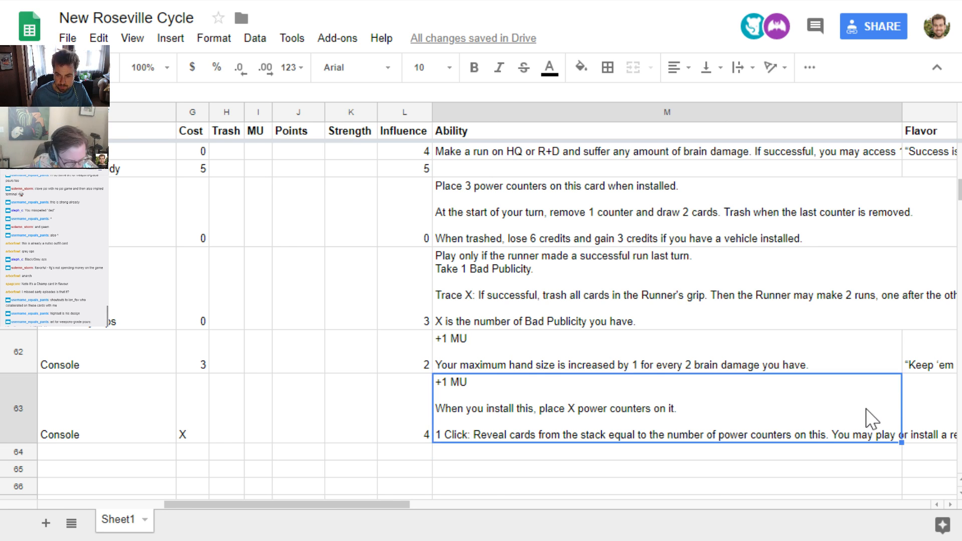
pyautogui.press('Right')
pyautogui.press('Return')
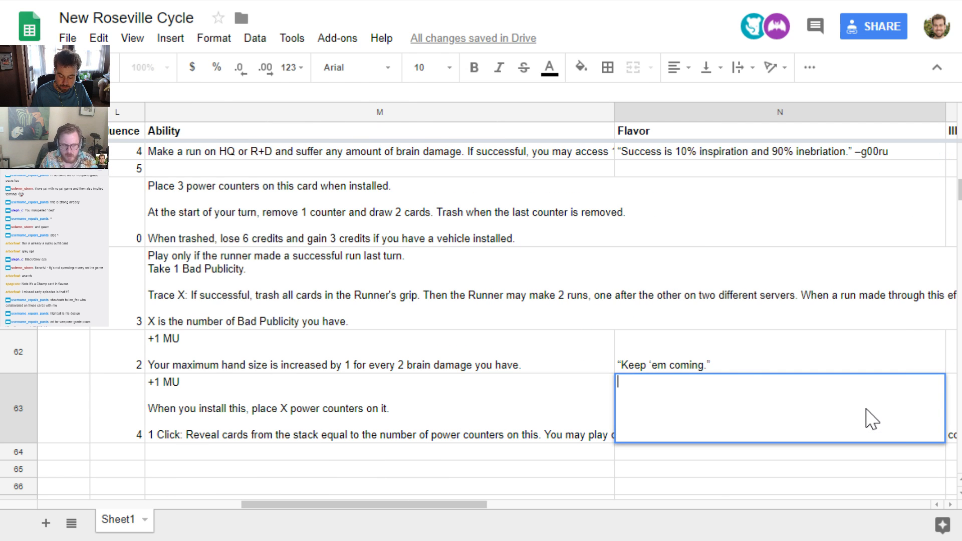
pyautogui.write('"The spiciest memes are in there... if you know where to look." - The Memester')
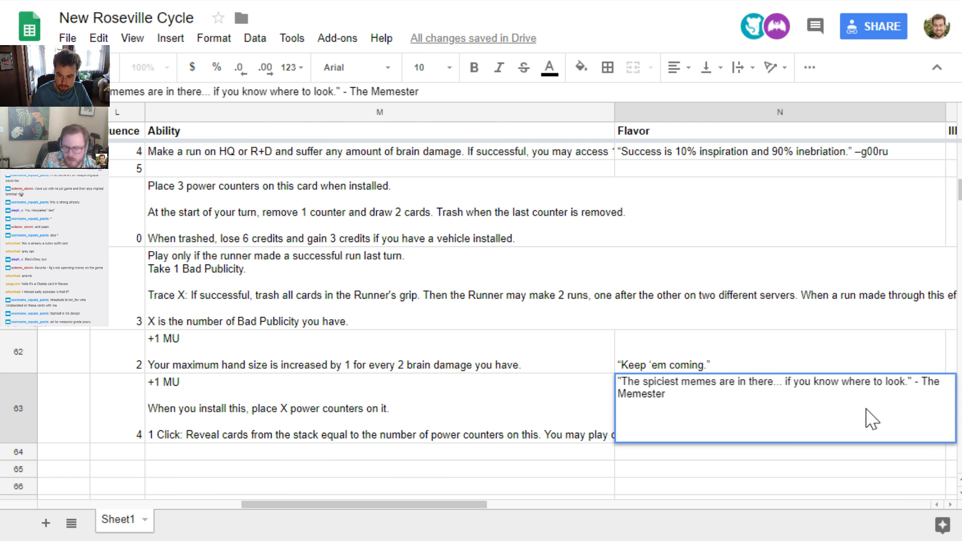
pyautogui.press('Return')
pyautogui.click(831, 413)
pyautogui.press('Left')
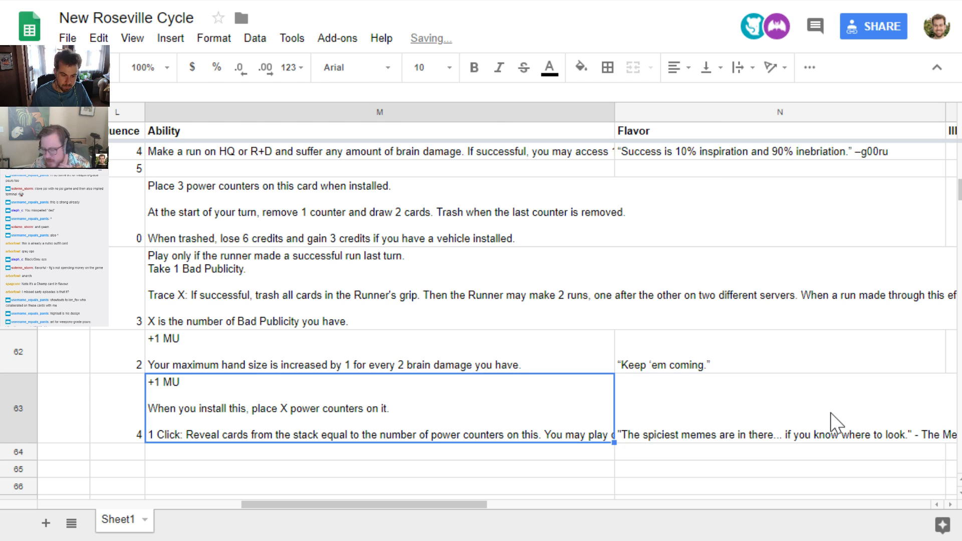
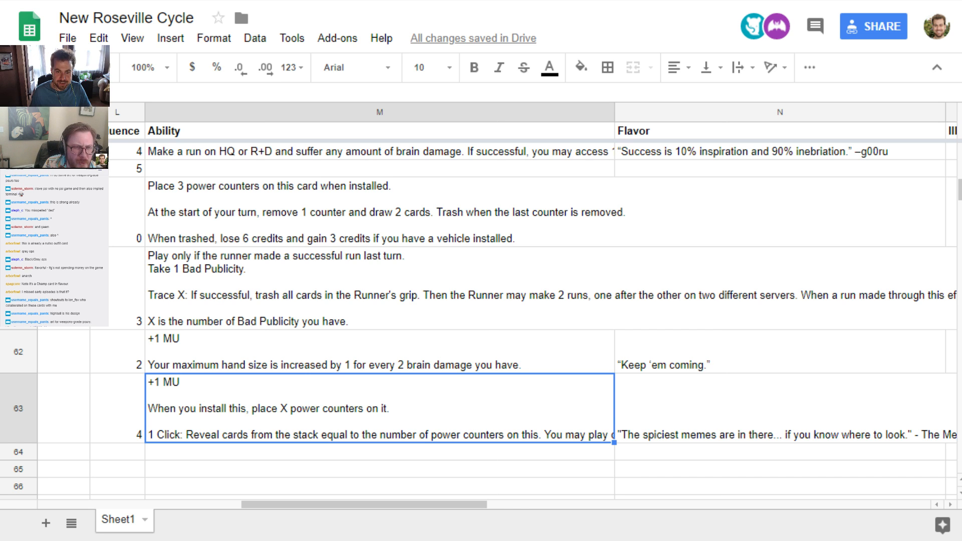
# View the cocktail glass artwork on Imgur and close it to return to the card sheet
pyautogui.hotkey('ctrl', 'Tab')
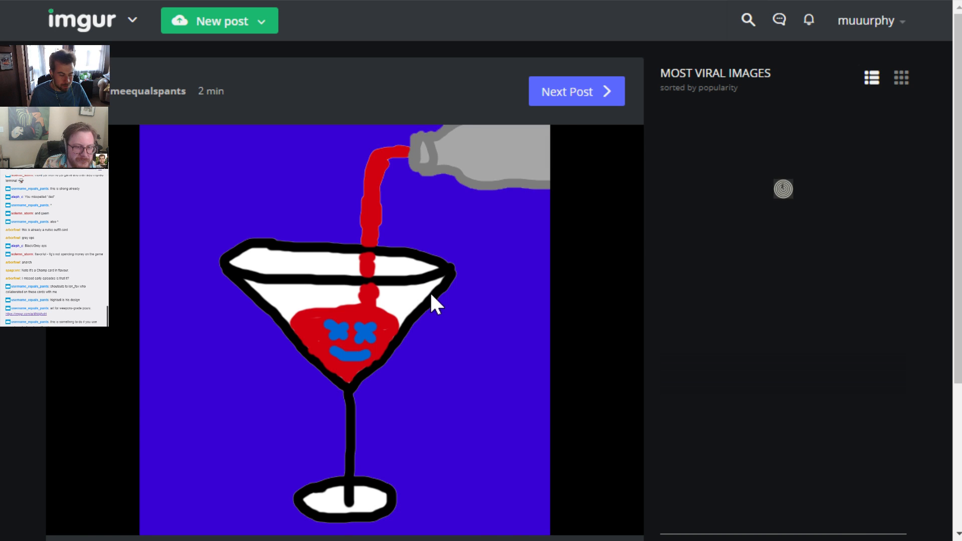
pyautogui.scroll(-3, 430, 292)
pyautogui.scroll(3, 431, 296)
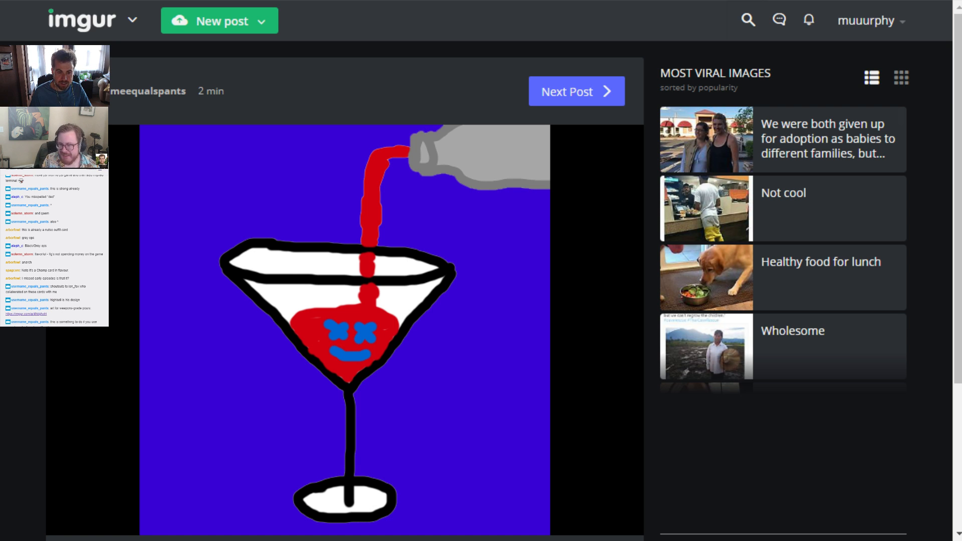
pyautogui.hotkey('ctrl', 'w')
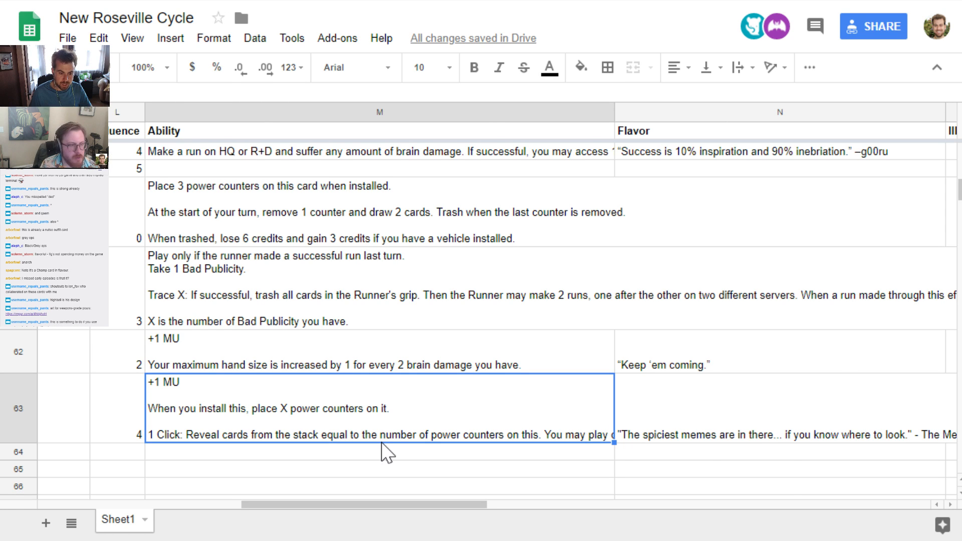
pyautogui.press('Left')
pyautogui.press('Left')
pyautogui.press('Left')
pyautogui.press('Left')
pyautogui.press('Left')
pyautogui.press('Left')
pyautogui.press('Left')
pyautogui.press('Left')
pyautogui.press('Left')
pyautogui.press('Left')
pyautogui.press('Left')
pyautogui.press('Left')
pyautogui.press('Up')
pyautogui.press('Up')
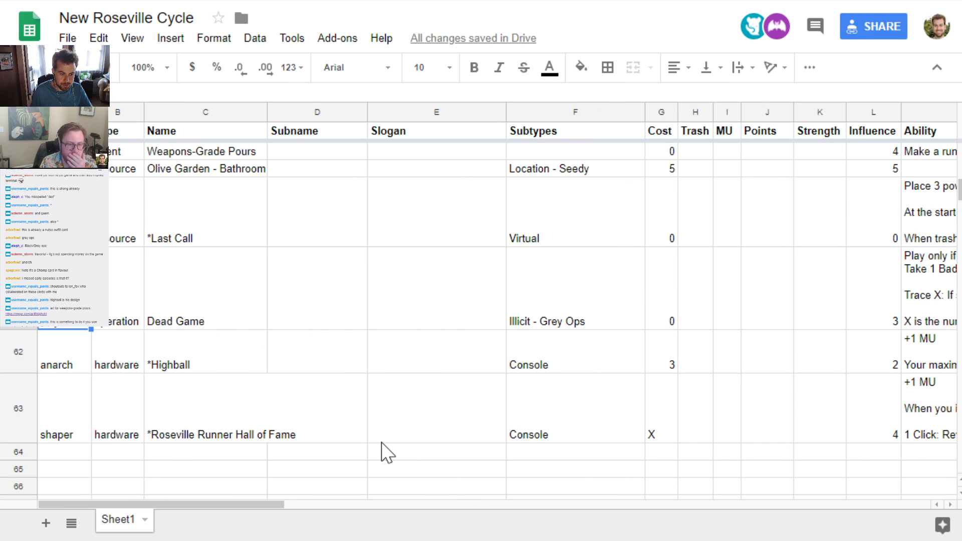
pyautogui.press('Down')
pyautogui.press('Down')
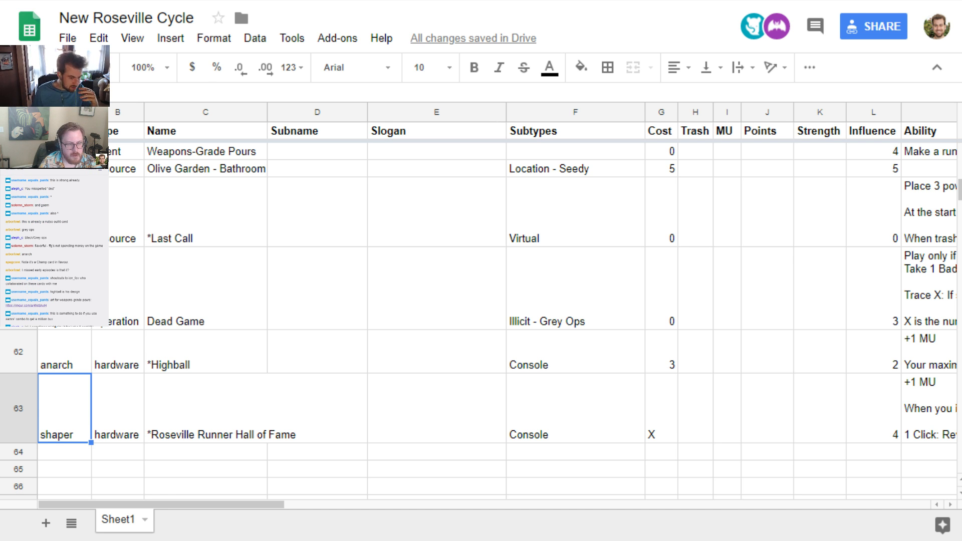
pyautogui.click(66, 456)
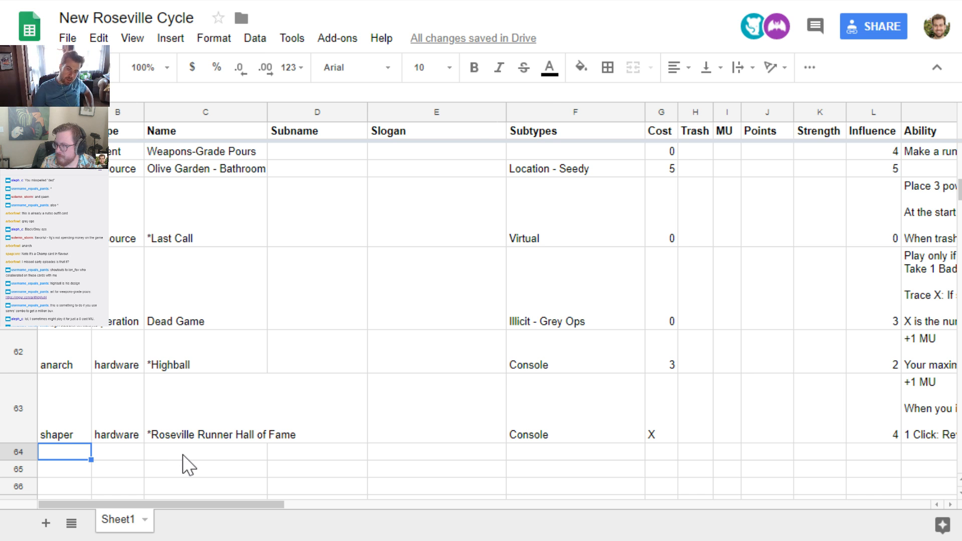
# Switch to cards.pdf, look through the cards from page 6 to the last page, and return to the card sheet
pyautogui.hotkey('ctrl', 'Tab')
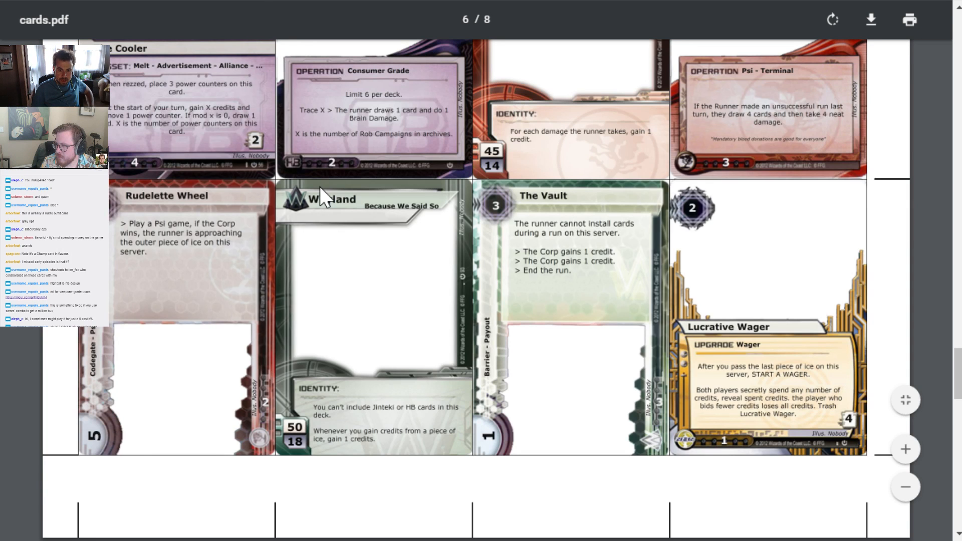
pyautogui.scroll(-4, 319, 187)
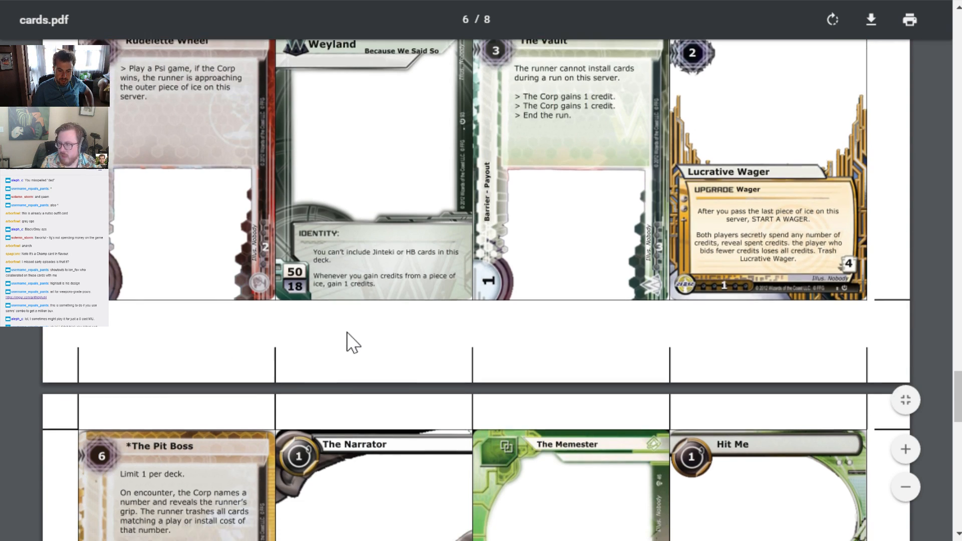
pyautogui.scroll(-3, 353, 343)
pyautogui.scroll(-9, 343, 329)
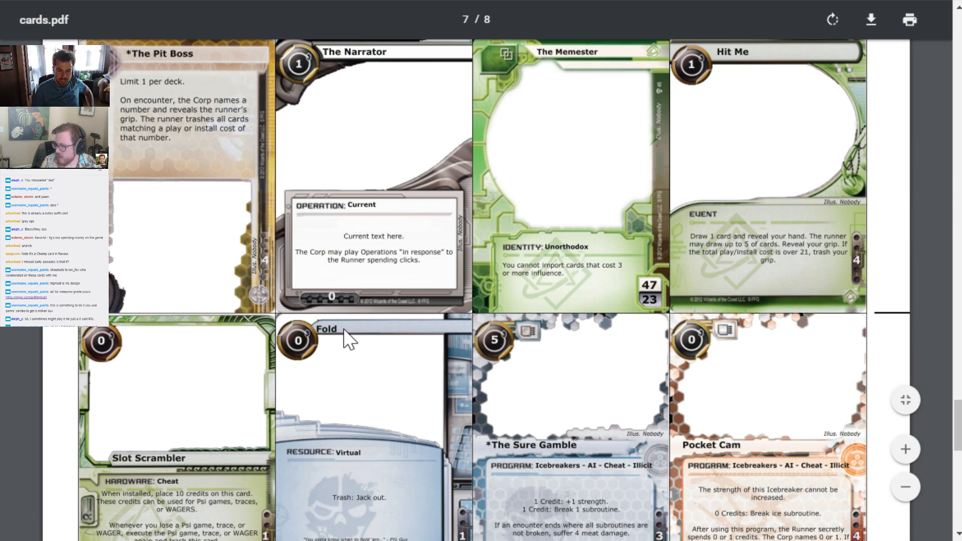
pyautogui.scroll(-4, 344, 330)
pyautogui.scroll(-7, 343, 330)
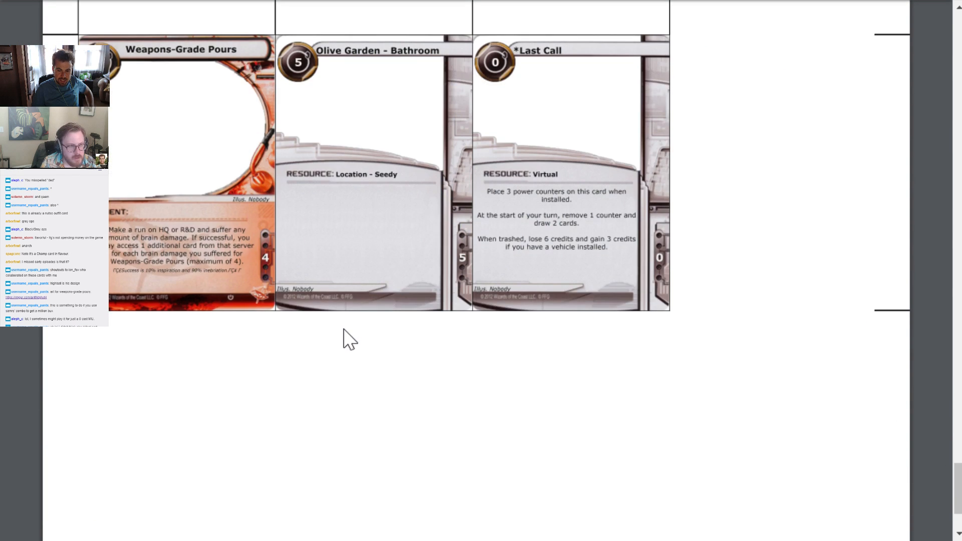
pyautogui.scroll(2, 344, 336)
pyautogui.hotkey('alt', 'Tab')
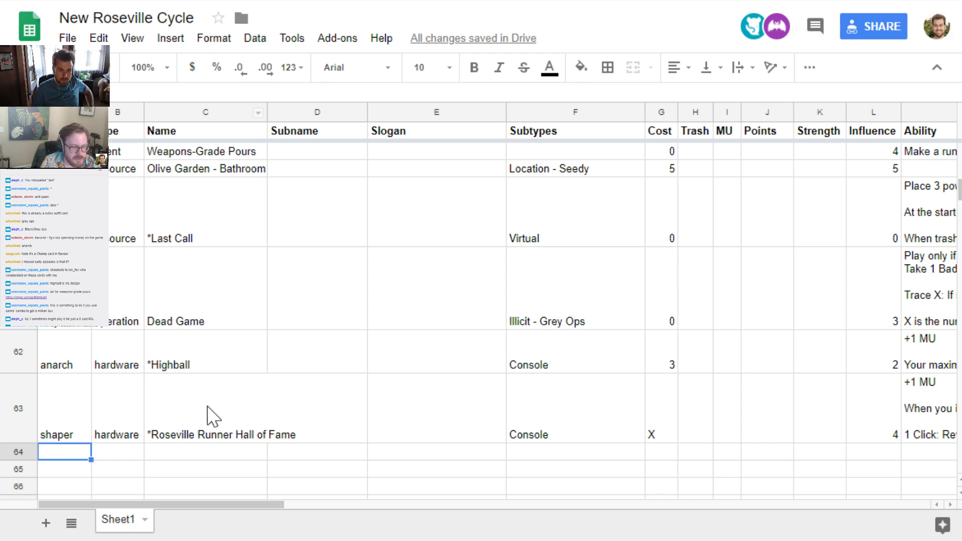
# Insert one empty row directly below the Dead Game row
pyautogui.click(60, 306)
pyautogui.click(19, 301)
pyautogui.rightClick(15, 285)
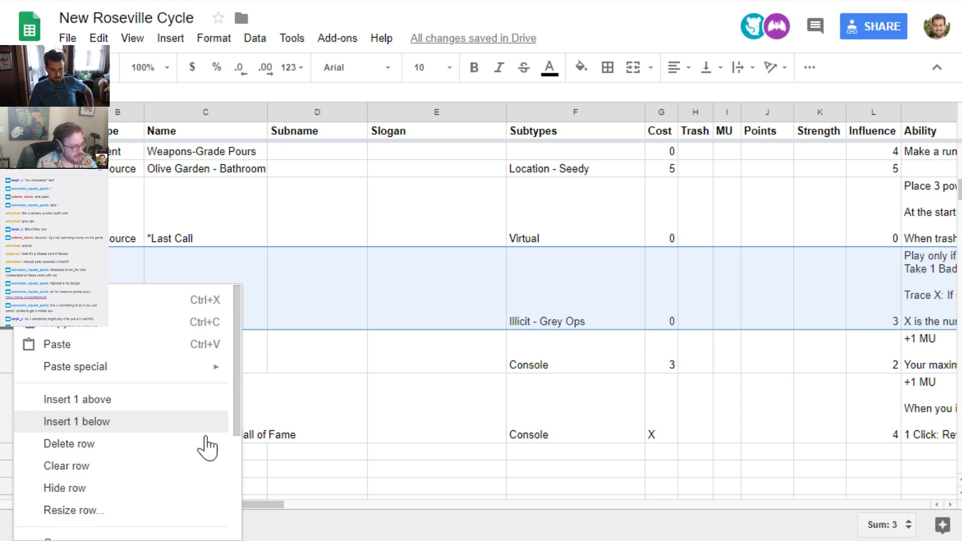
pyautogui.click(75, 422)
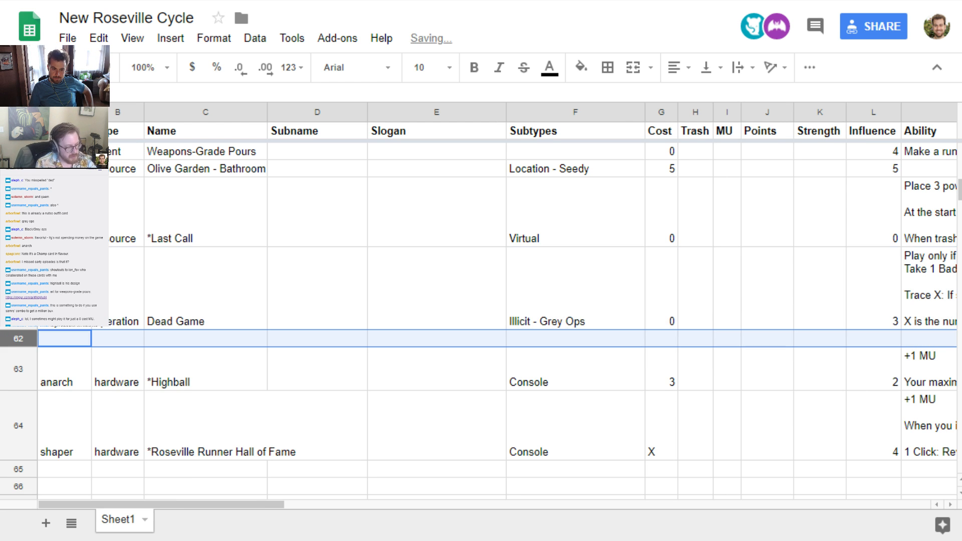
pyautogui.click(79, 335)
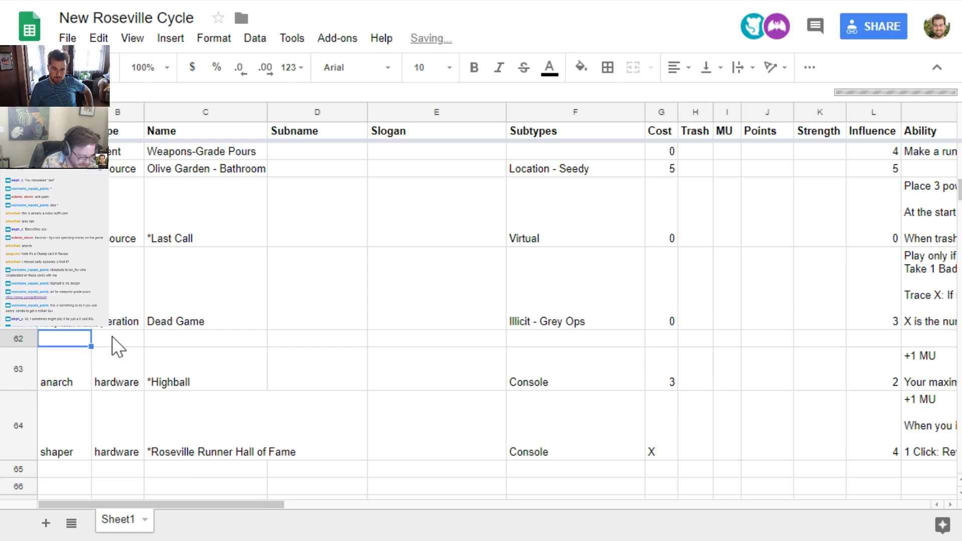
# Set the new row's faction to weyland and its type to asset
pyautogui.write('weyland')
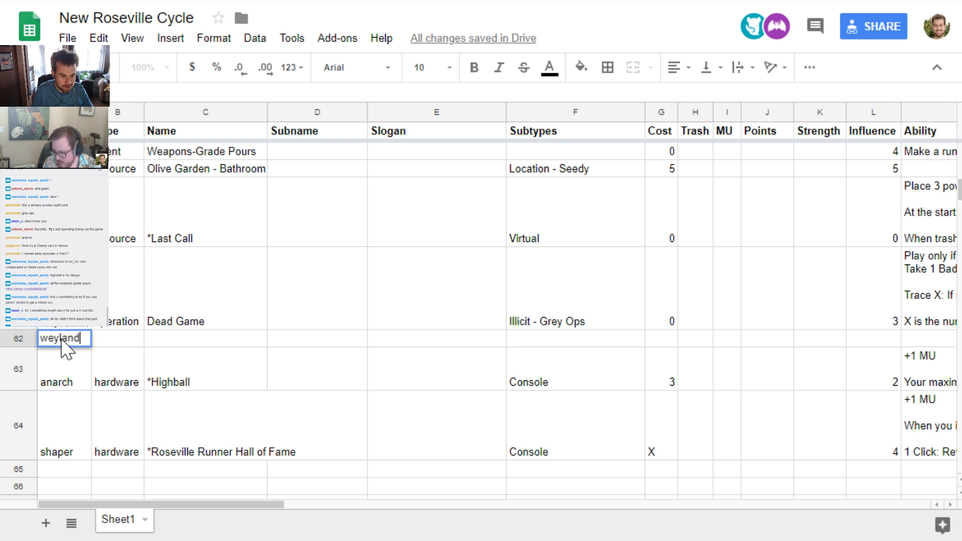
pyautogui.press('Tab')
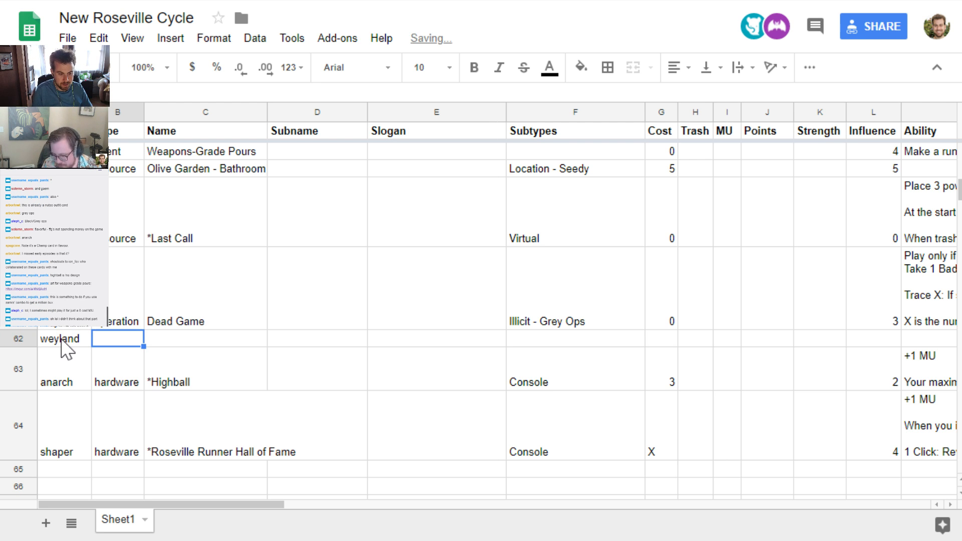
pyautogui.write('asset')
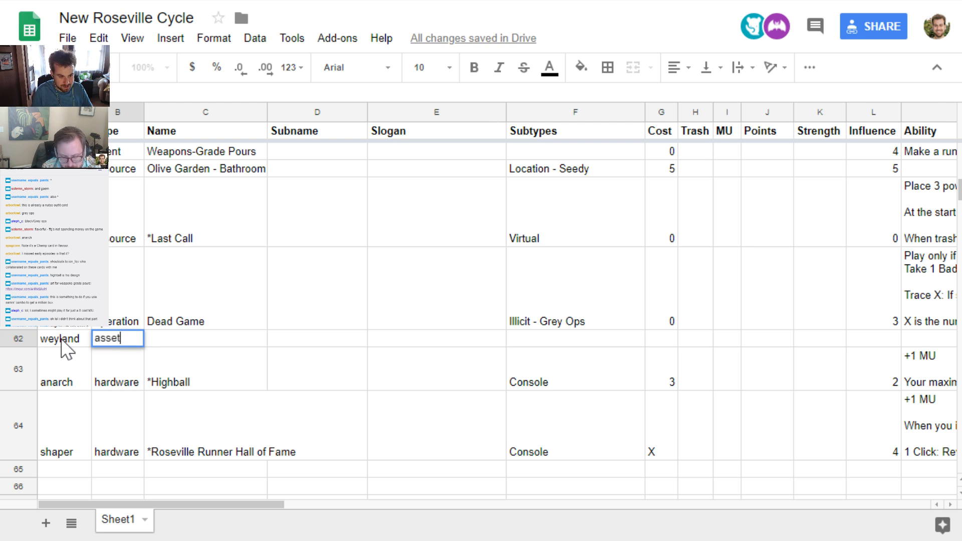
pyautogui.press('Tab')
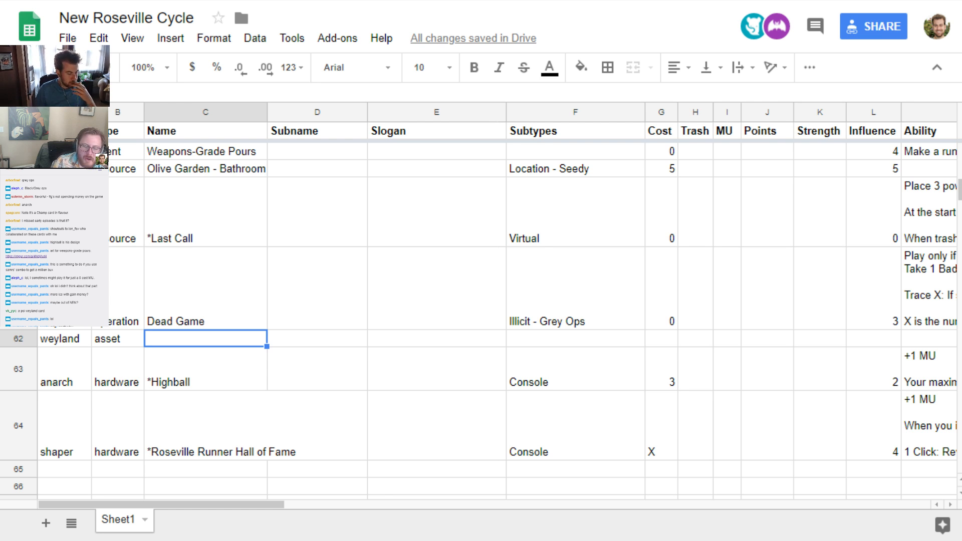
pyautogui.click(215, 388)
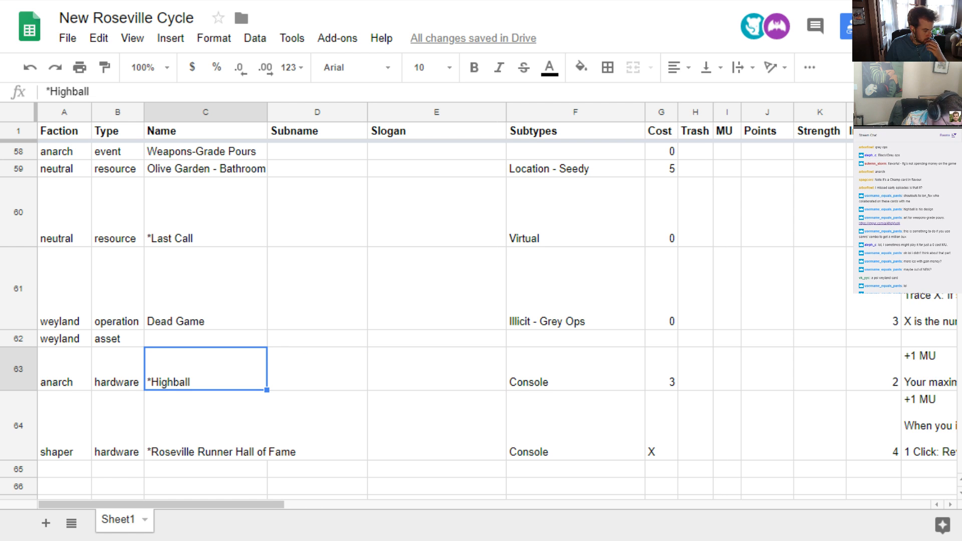
pyautogui.click(107, 424)
pyautogui.click(66, 432)
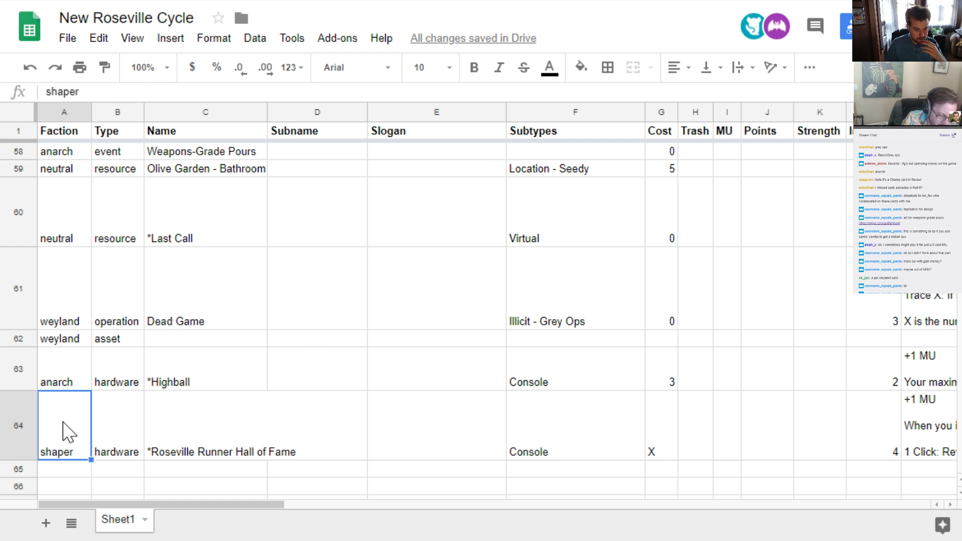
pyautogui.click(211, 346)
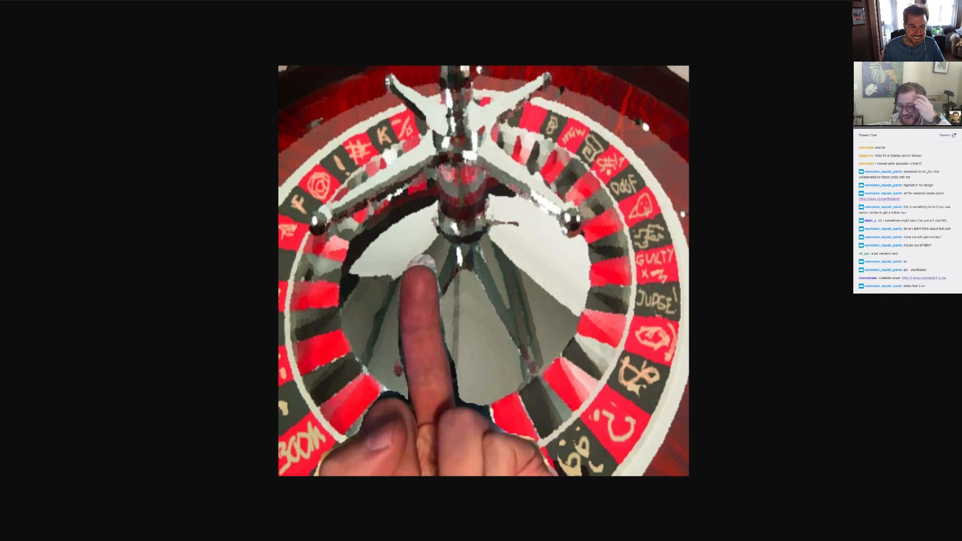
# Close the roulette wheel image and set the cost of the new weyland asset to 0
pyautogui.hotkey('ctrl', 'w')
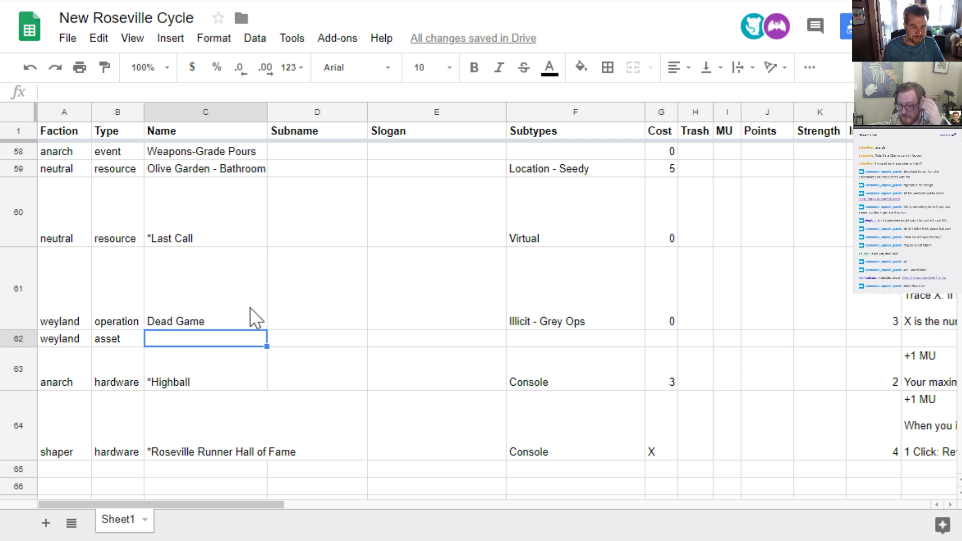
pyautogui.press('Right')
pyautogui.press('Right')
pyautogui.press('Right')
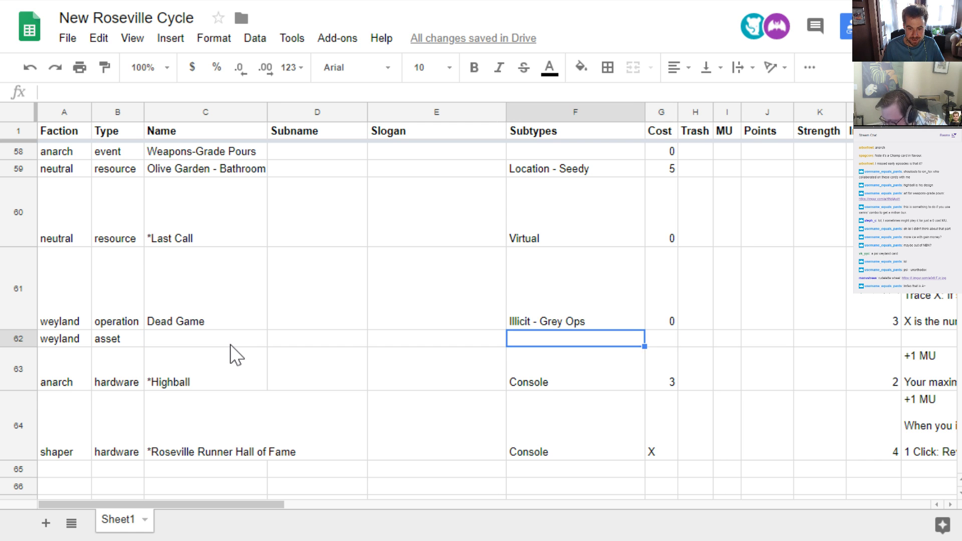
pyautogui.press('Right')
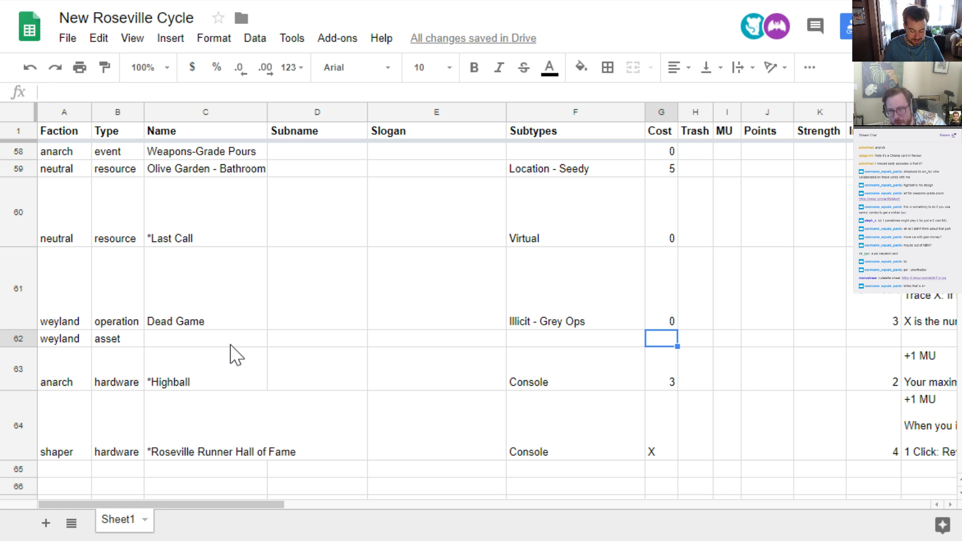
pyautogui.write('0')
pyautogui.press('Right')
pyautogui.press('Right')
pyautogui.press('Right')
pyautogui.press('Right')
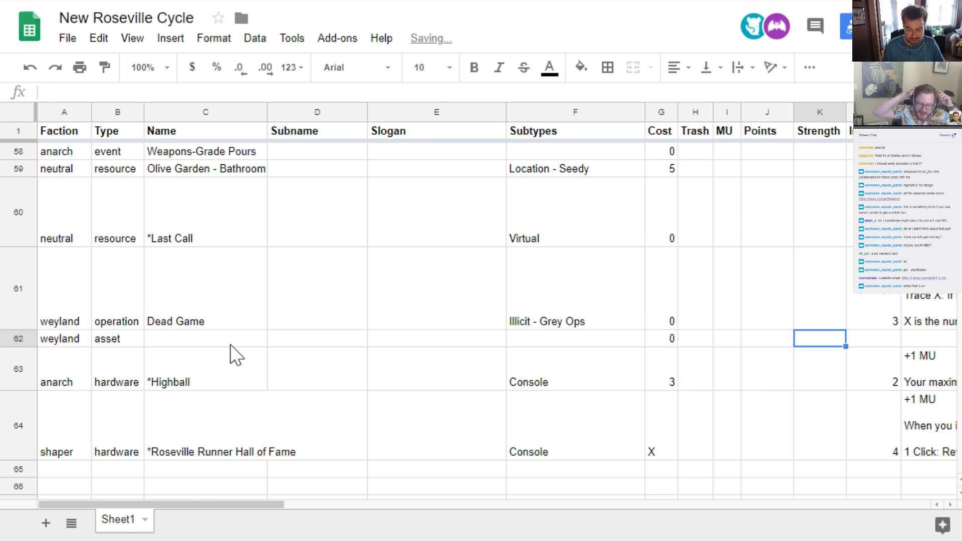
pyautogui.press('Right')
pyautogui.press('Left')
pyautogui.press('Left')
pyautogui.press('Left')
pyautogui.press('Left')
pyautogui.press('Left')
pyautogui.press('Left')
pyautogui.press('Left')
pyautogui.press('Left')
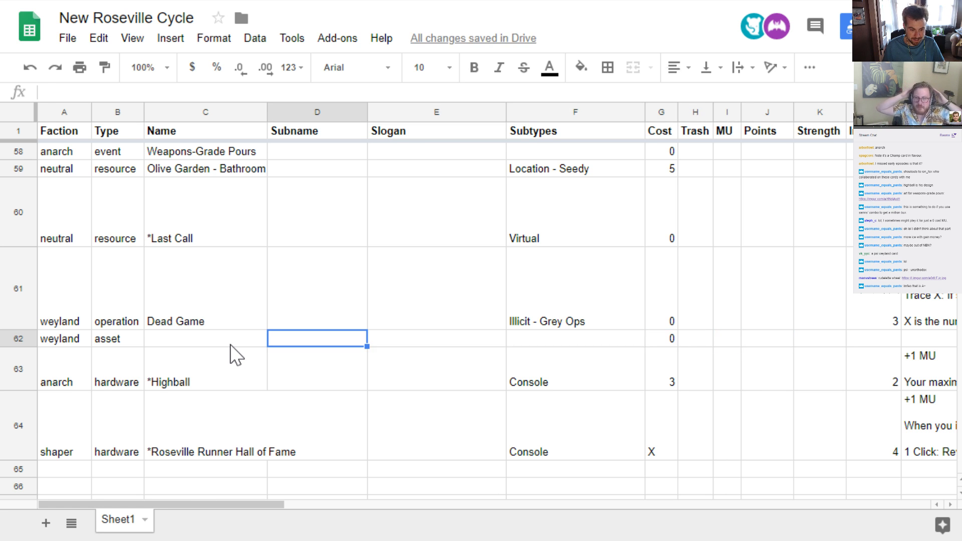
pyautogui.press('Left')
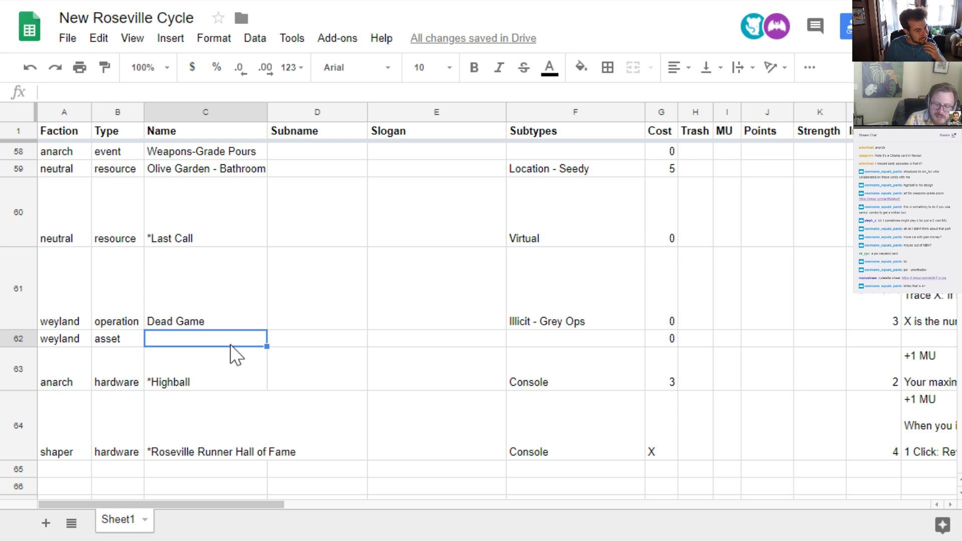
# Begin the new weyland asset's ability text with "X can be advanced."
pyautogui.press('Tab')
pyautogui.press('Tab')
pyautogui.press('Tab')
pyautogui.press('Tab')
pyautogui.press('Tab')
pyautogui.press('Tab')
pyautogui.press('Tab')
pyautogui.press('Tab')
pyautogui.press('Tab')
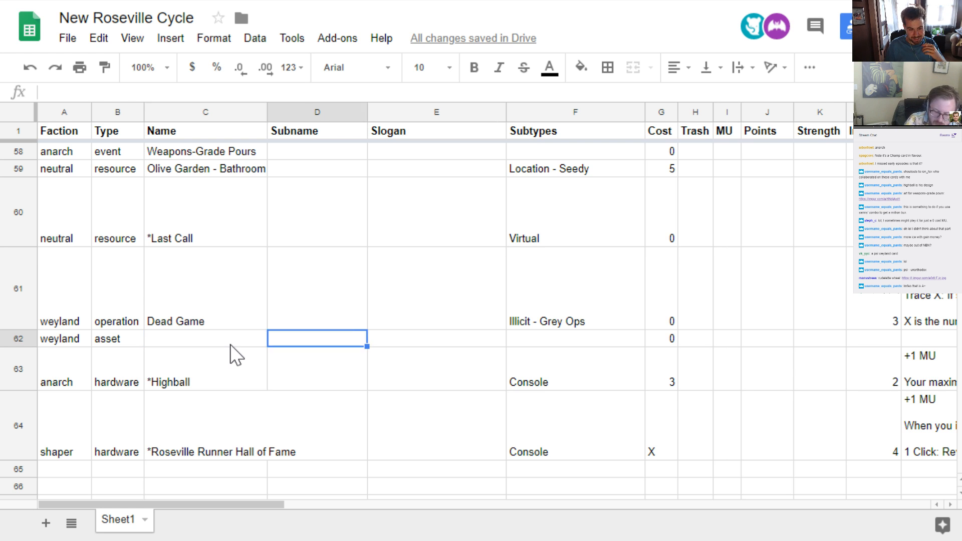
pyautogui.press('Tab')
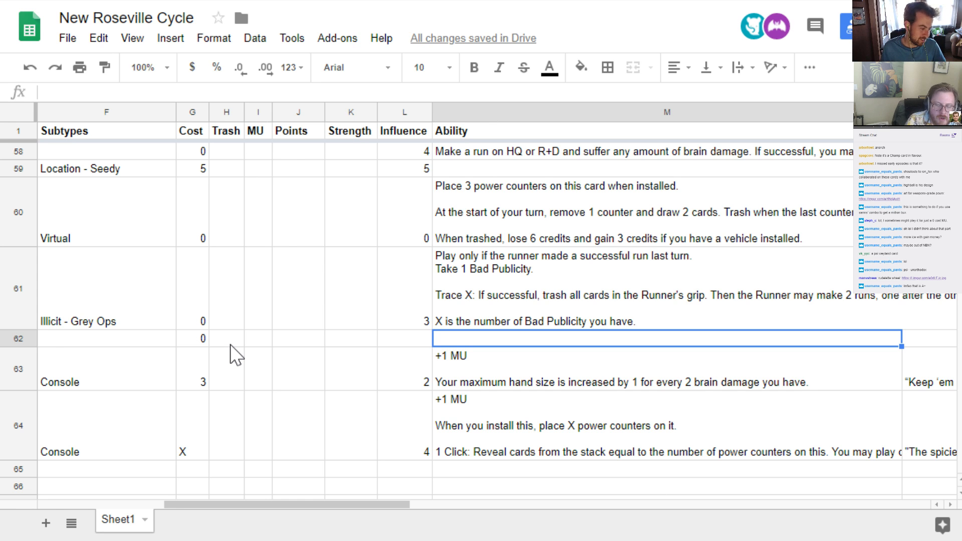
pyautogui.press('Return')
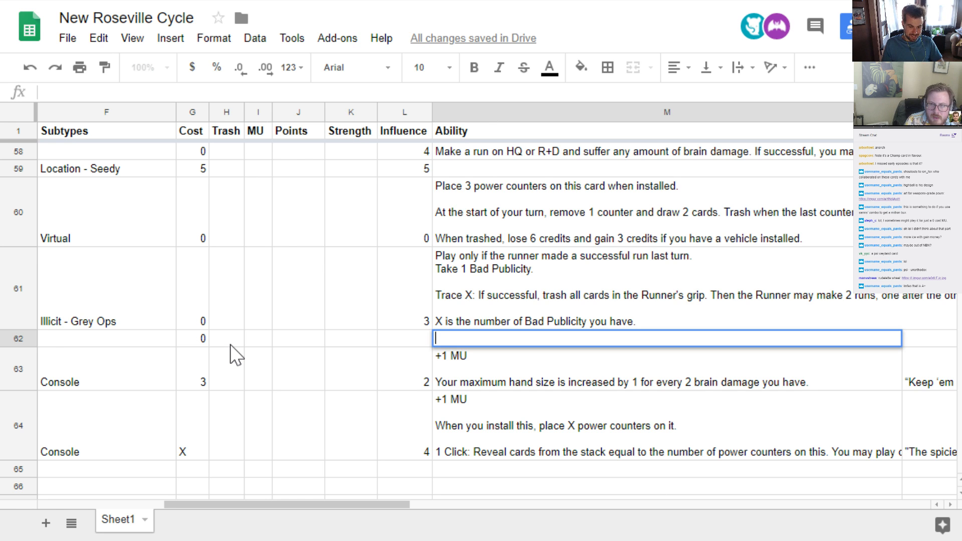
pyautogui.write('X Can')
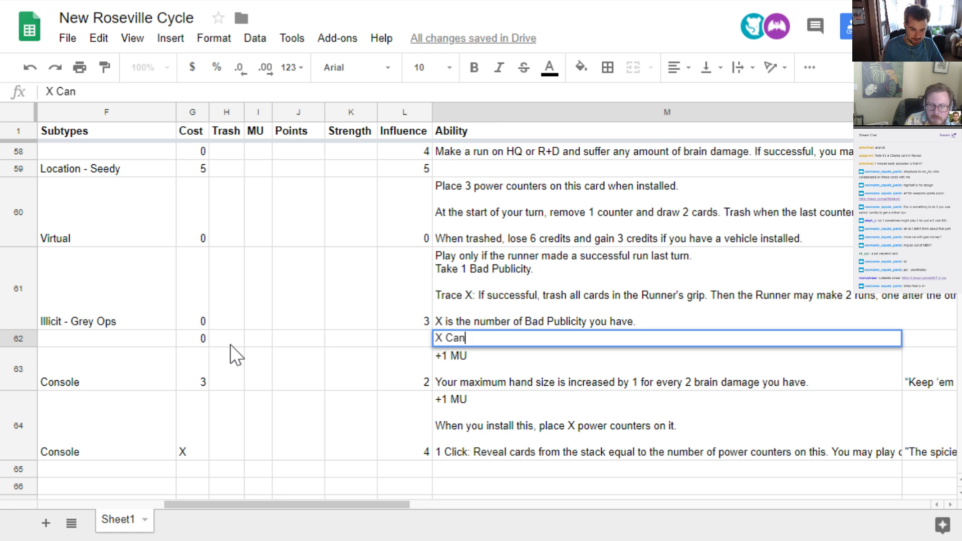
pyautogui.press('BackSpace')
pyautogui.press('BackSpace')
pyautogui.press('BackSpace')
pyautogui.write('can be a')
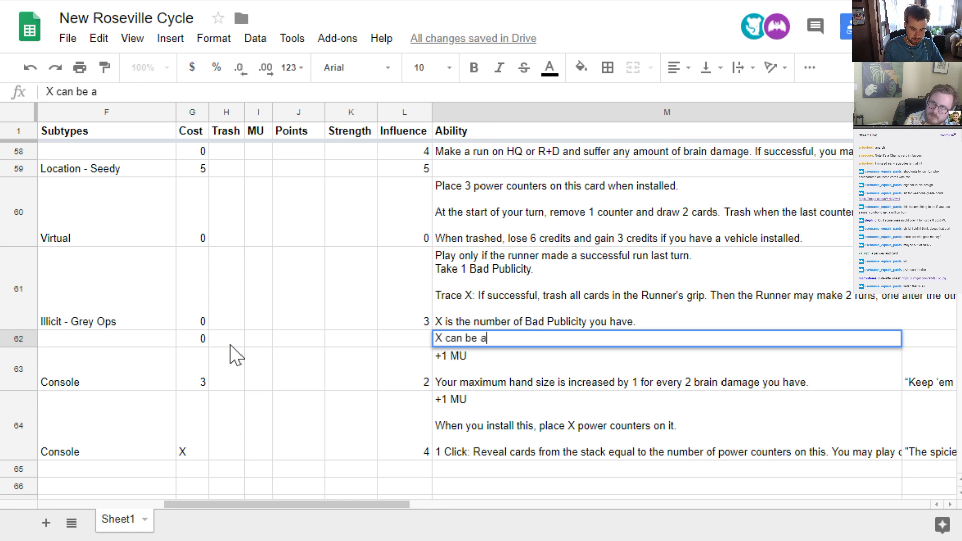
pyautogui.write('dvanced.')
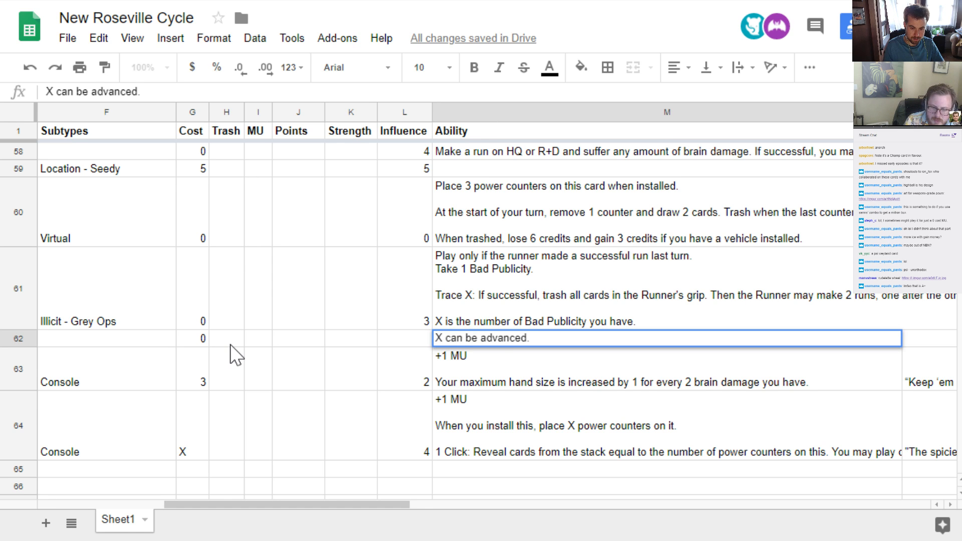
# Add a second ability paragraph after a blank line: "When accessed, you may move the counters to a piece of ice."
pyautogui.hotkey('alt', 'Return')
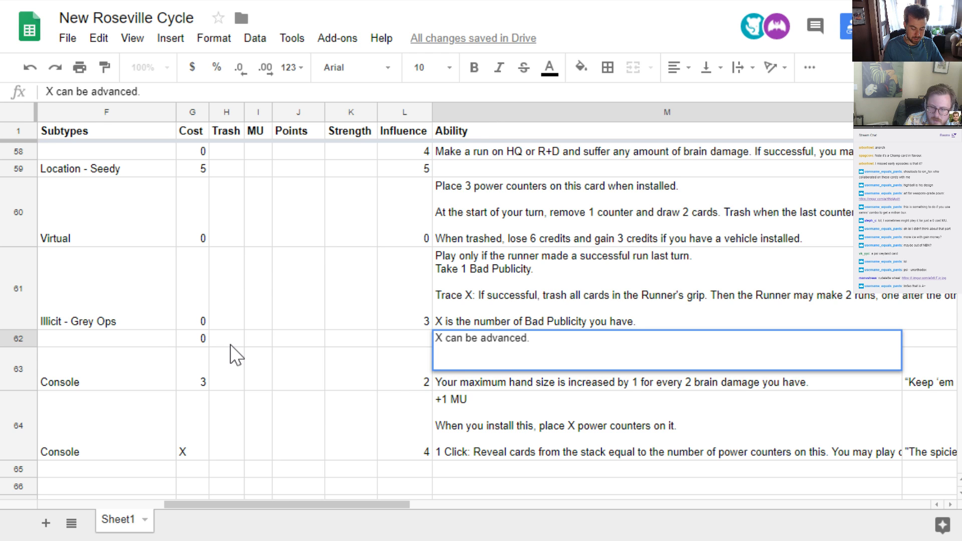
pyautogui.write('When accessed')
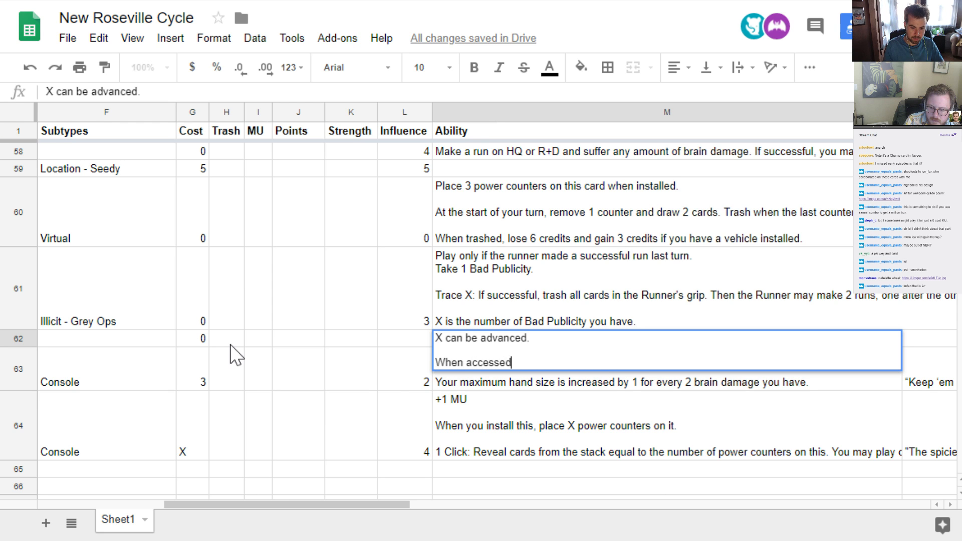
pyautogui.write(', you may move')
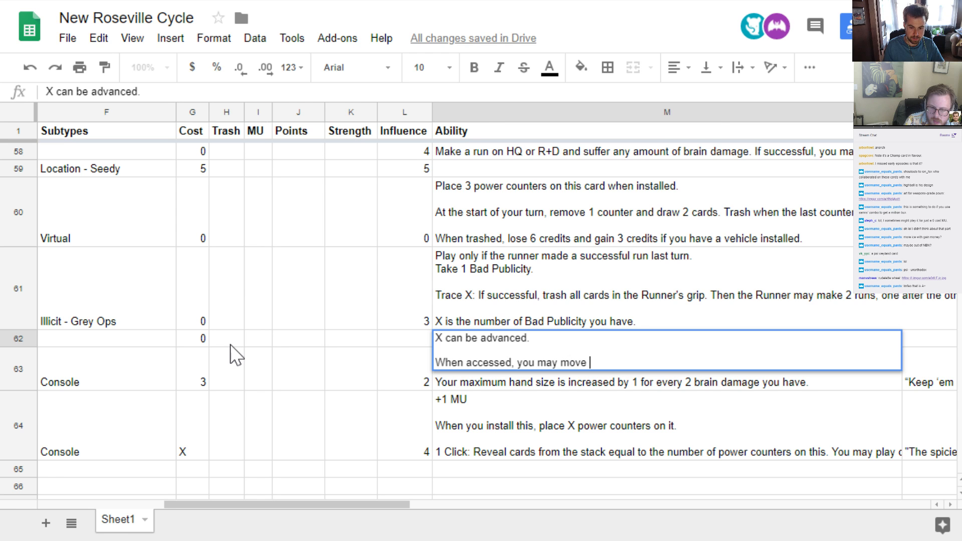
pyautogui.write(' the coun')
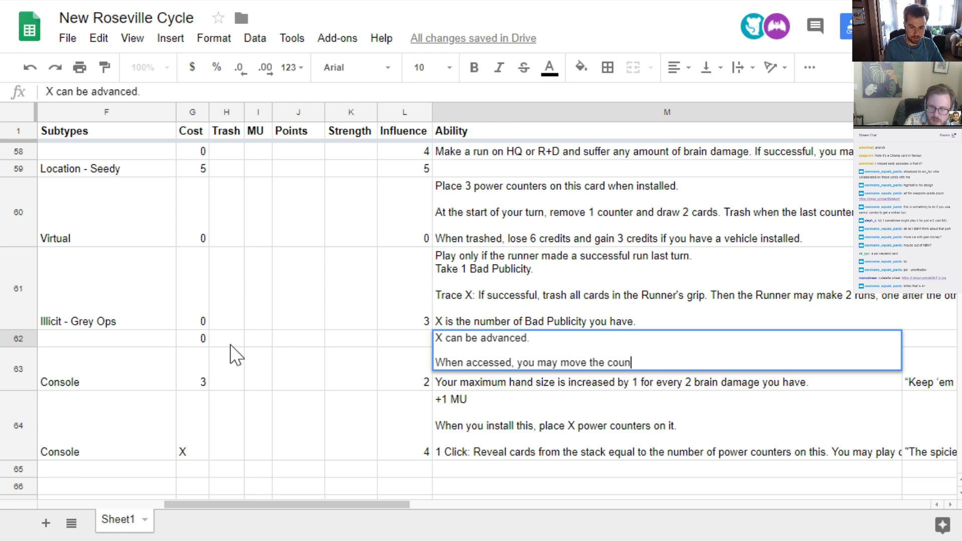
pyautogui.write('ters to a picece of ice.')
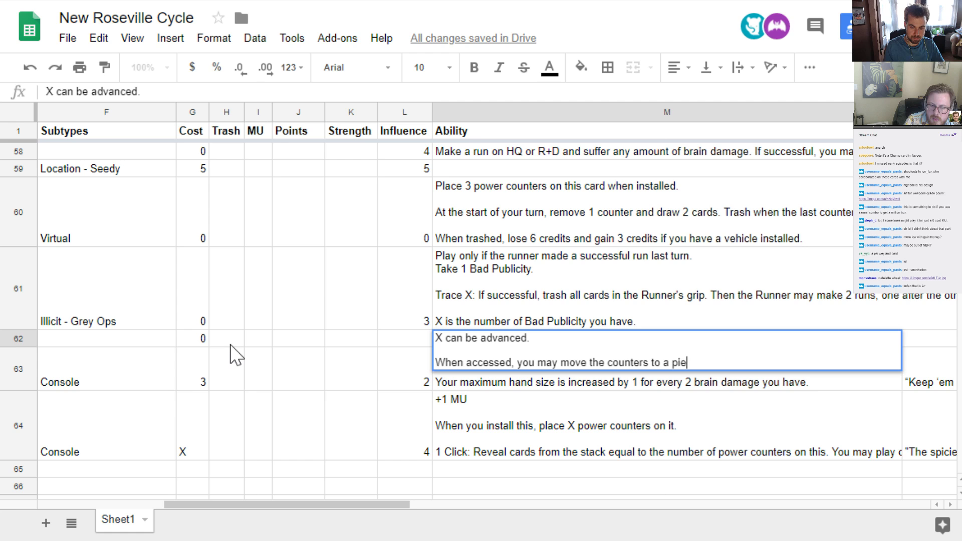
# Start a third ability paragraph after a blank line with "When accessed, choose a piece of ice protecting this server"
pyautogui.hotkey('alt', 'Return')
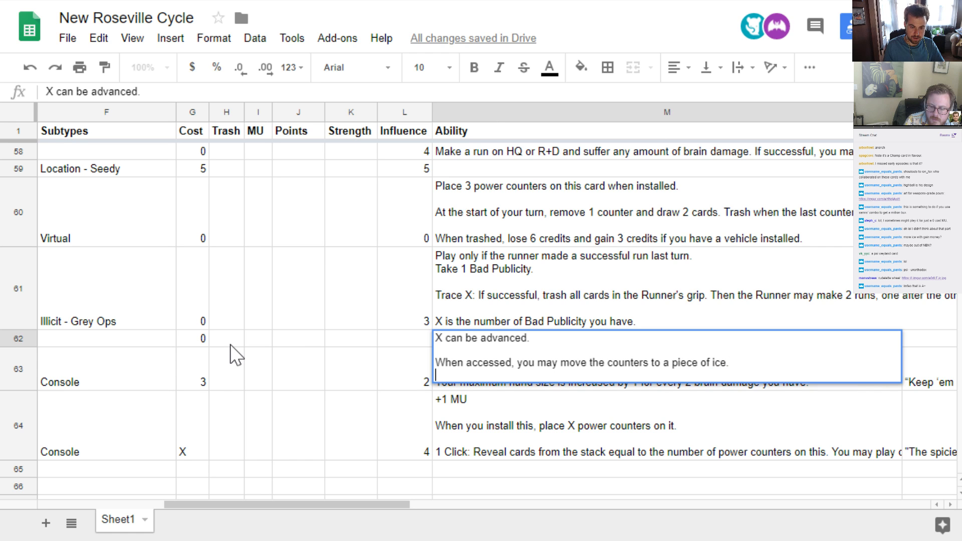
pyautogui.hotkey('alt', 'Return')
pyautogui.write('When accs')
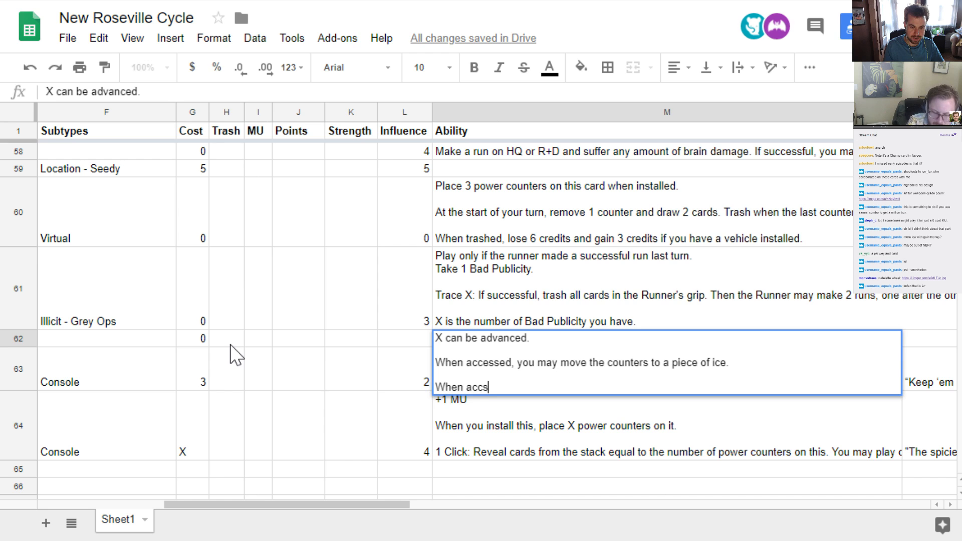
pyautogui.press('BackSpace')
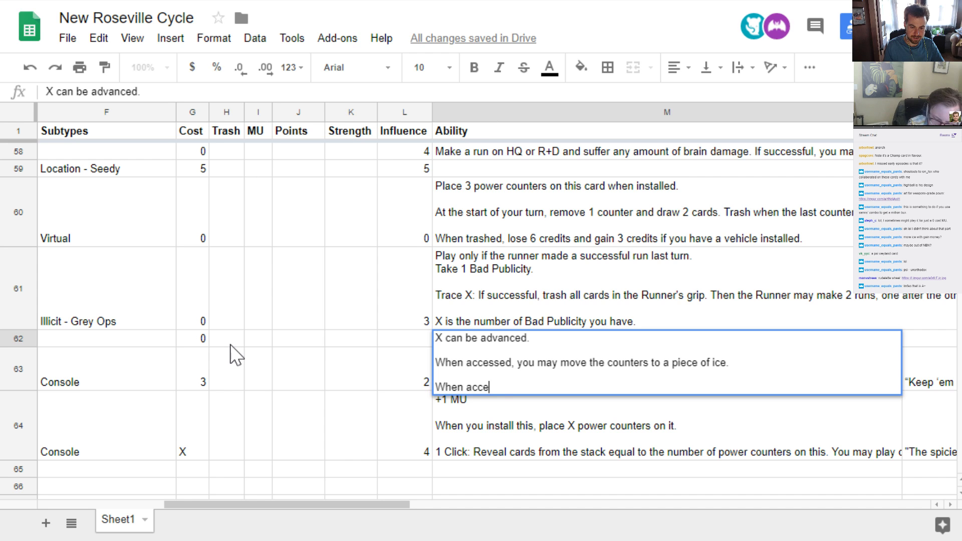
pyautogui.write('essed, ')
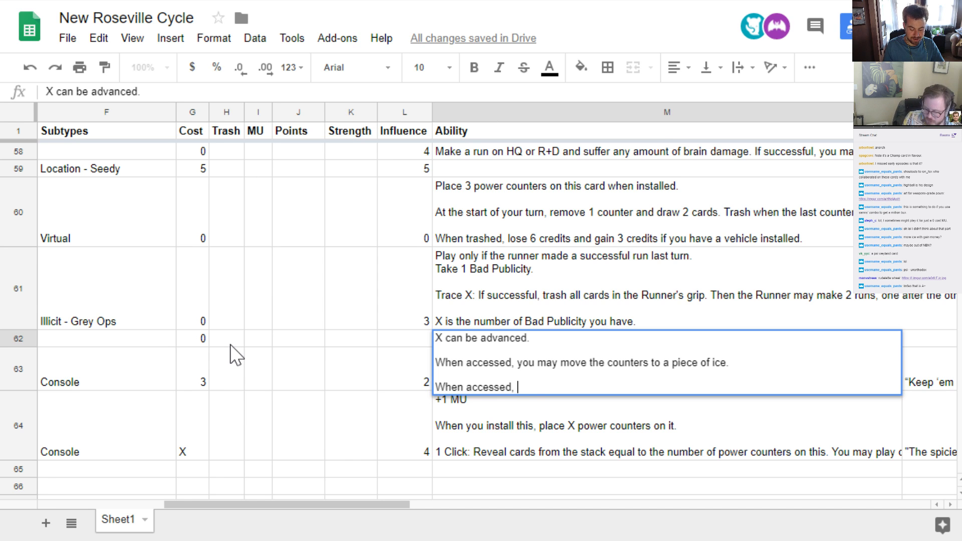
pyautogui.write('do')
pyautogui.press('BackSpace')
pyautogui.press('BackSpace')
pyautogui.write('choose ')
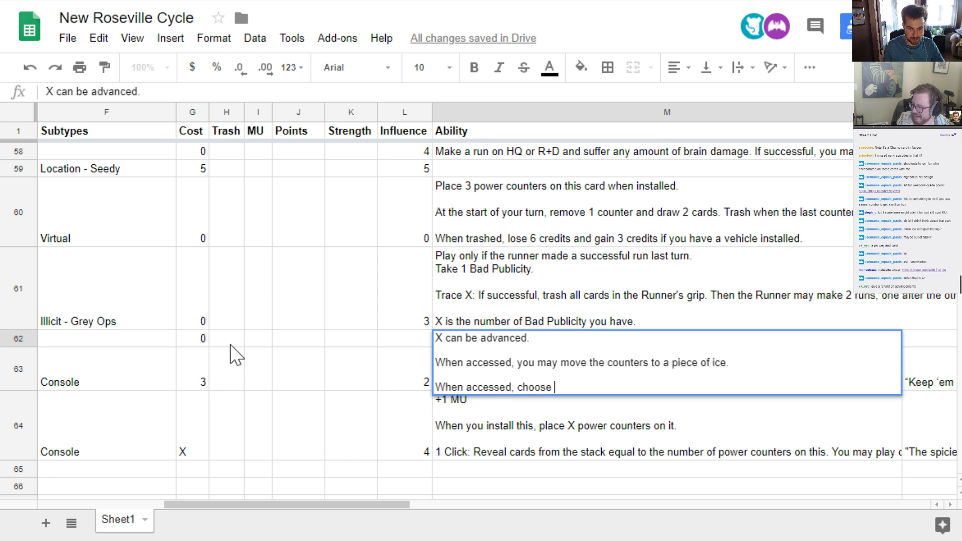
pyautogui.write('a piece of ice in')
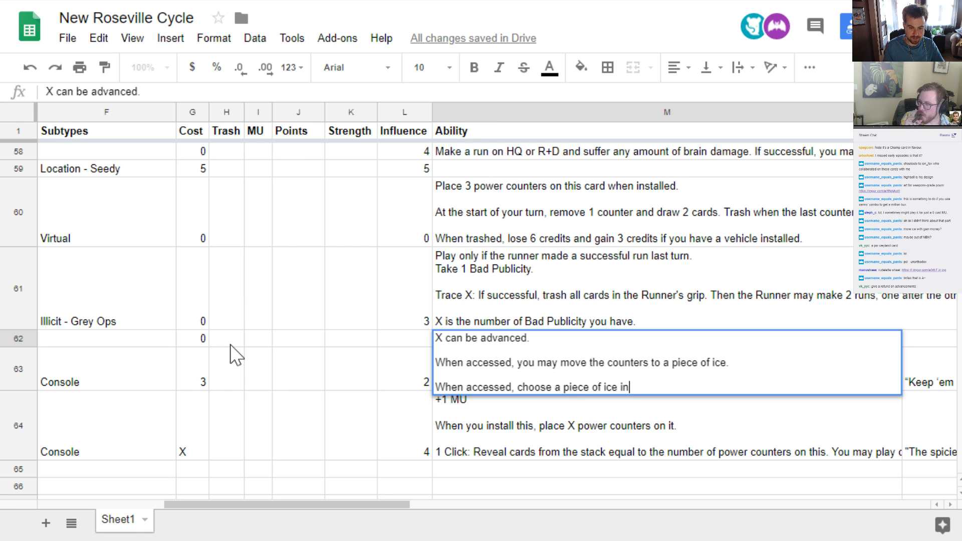
pyautogui.press('BackSpace')
pyautogui.press('BackSpace')
pyautogui.write('protectin')
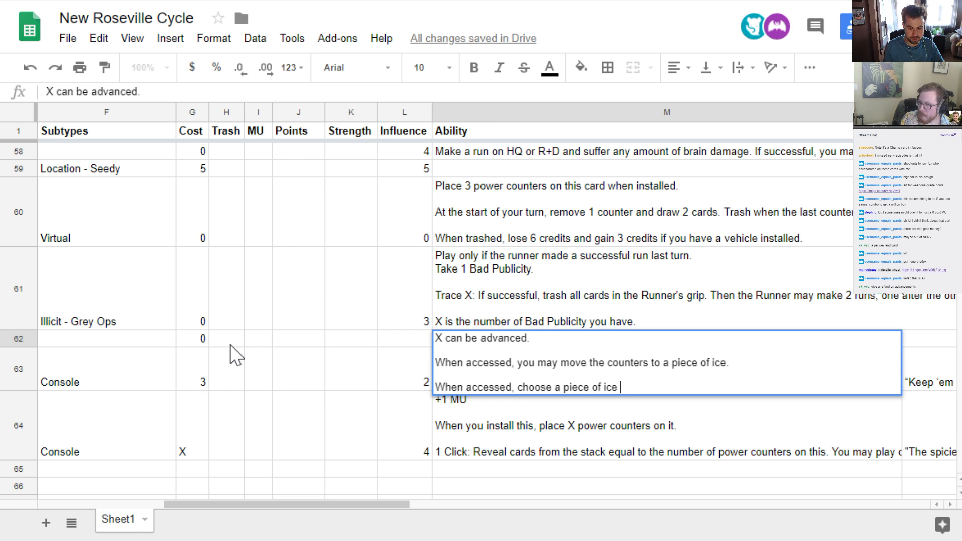
pyautogui.write('g this server,')
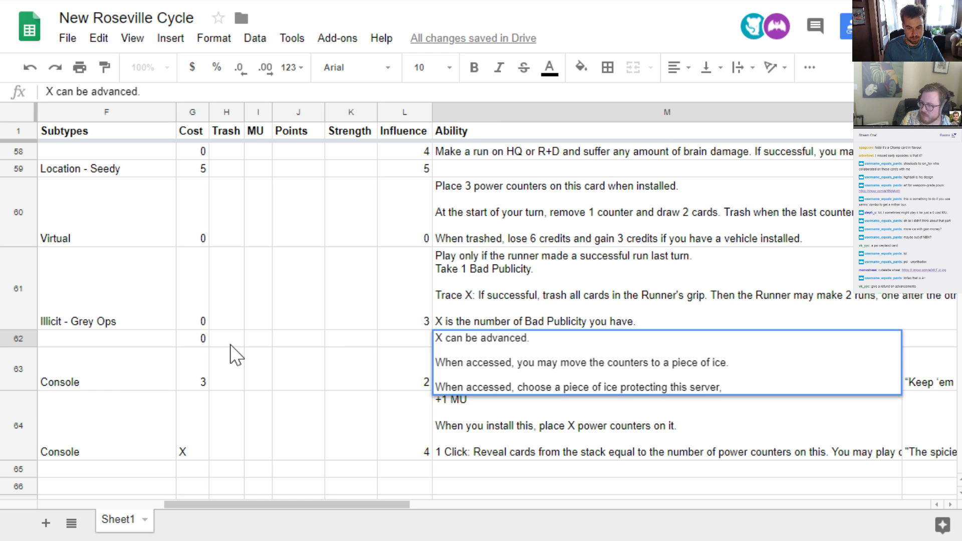
# Finish the third ability paragraph with "and do 1 meat damage for each advancement token on that ice." and commit the text
pyautogui.press('BackSpace')
pyautogui.press('BackSpace')
pyautogui.write('and do 1 me')
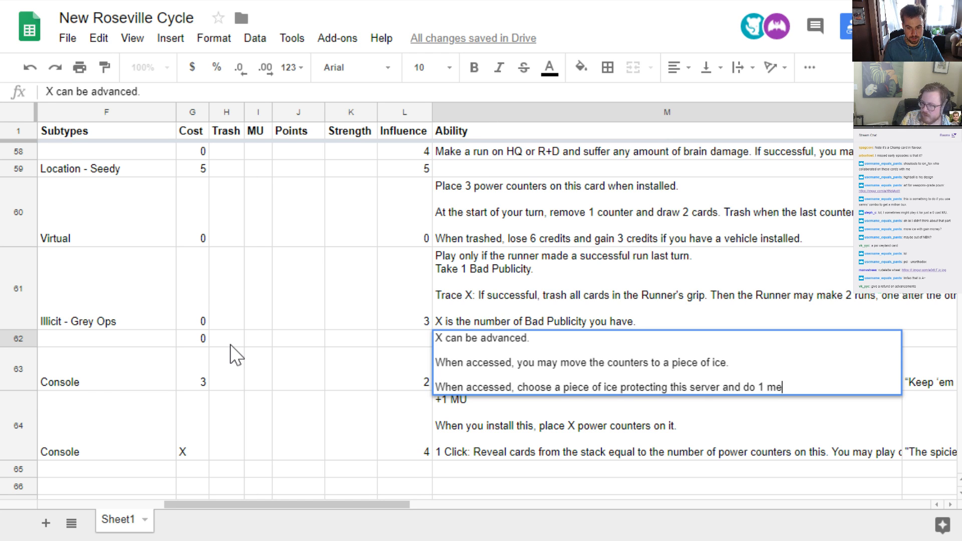
pyautogui.write('at damage for eac')
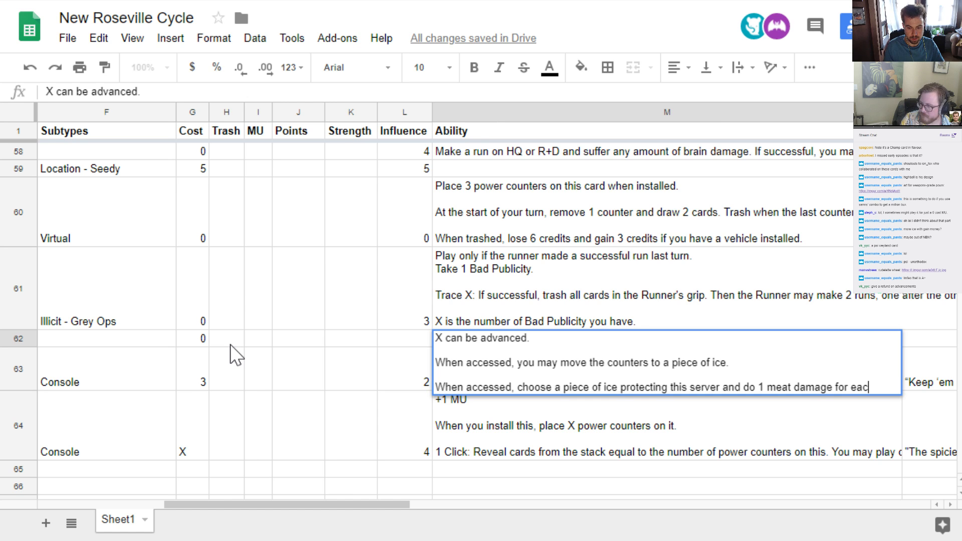
pyautogui.write('h advancement tok')
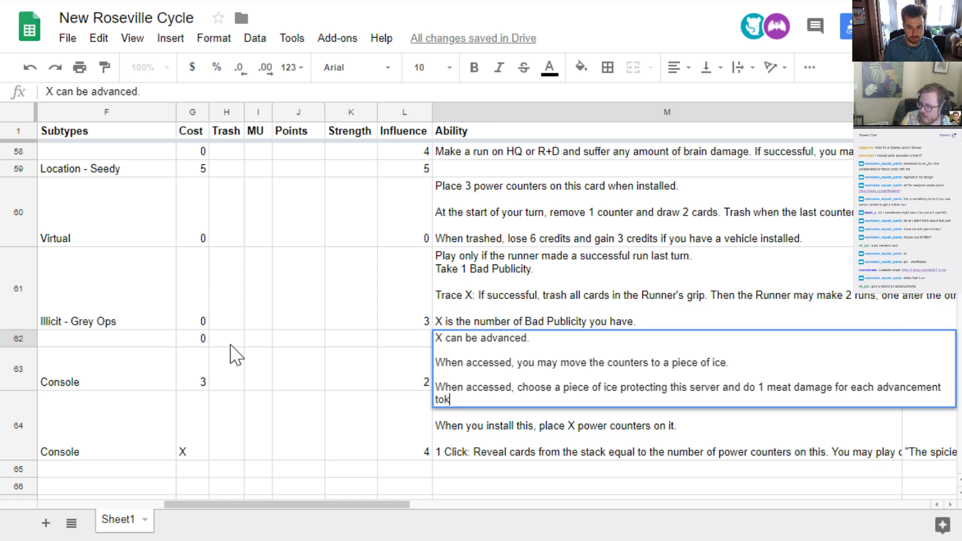
pyautogui.write('en on that ice.')
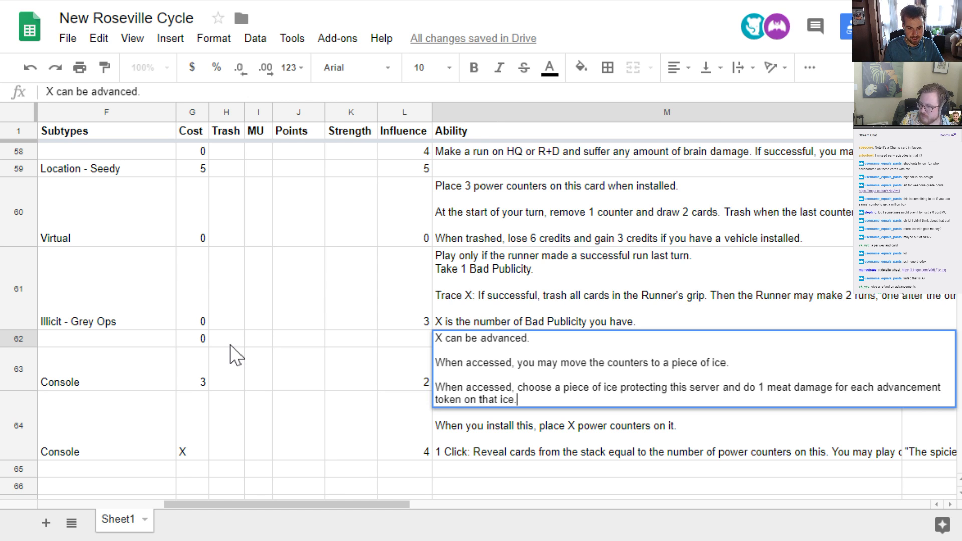
pyautogui.press('Return')
# Set the new weyland asset's influence to 4
pyautogui.press('Up')
pyautogui.press('Left')
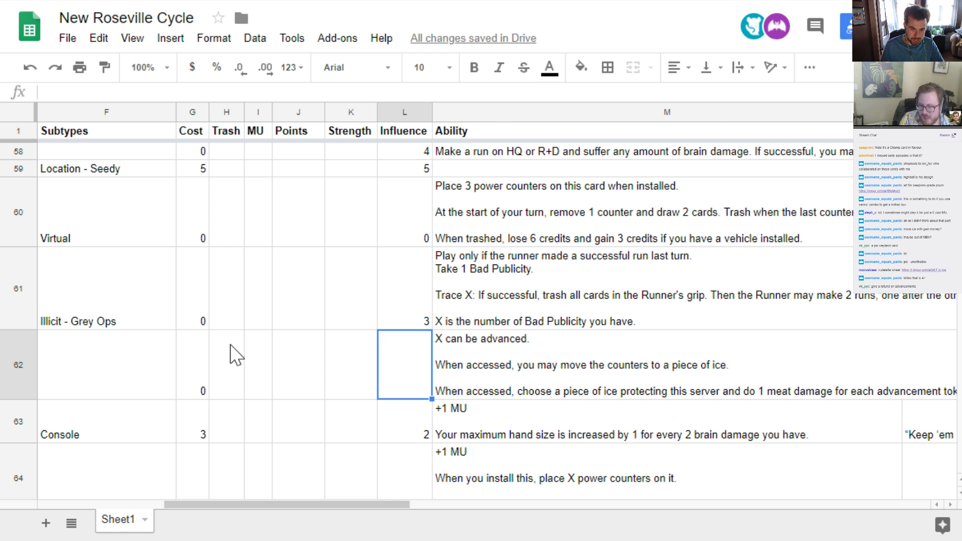
pyautogui.write('4')
pyautogui.press('Tab')
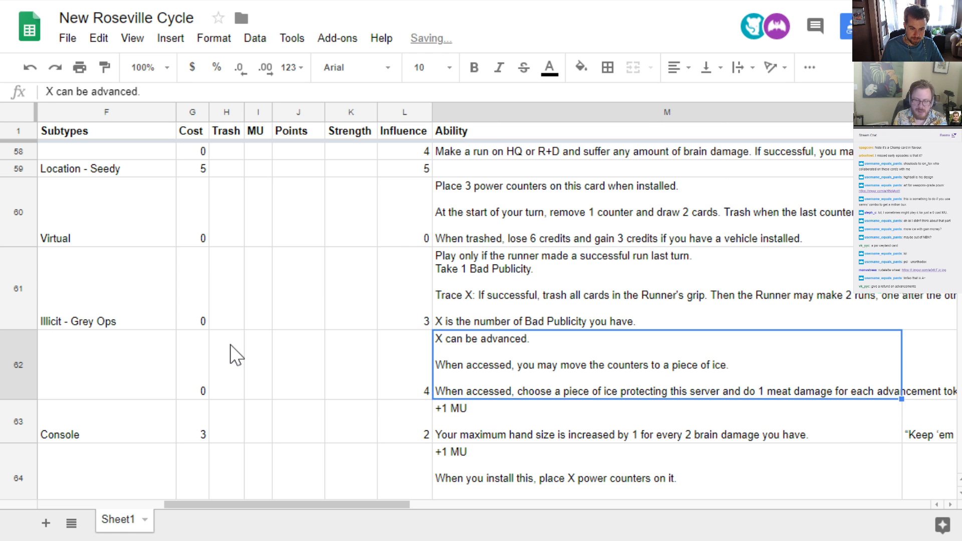
# Set the new weyland asset's trash cost to 0
pyautogui.press('Left')
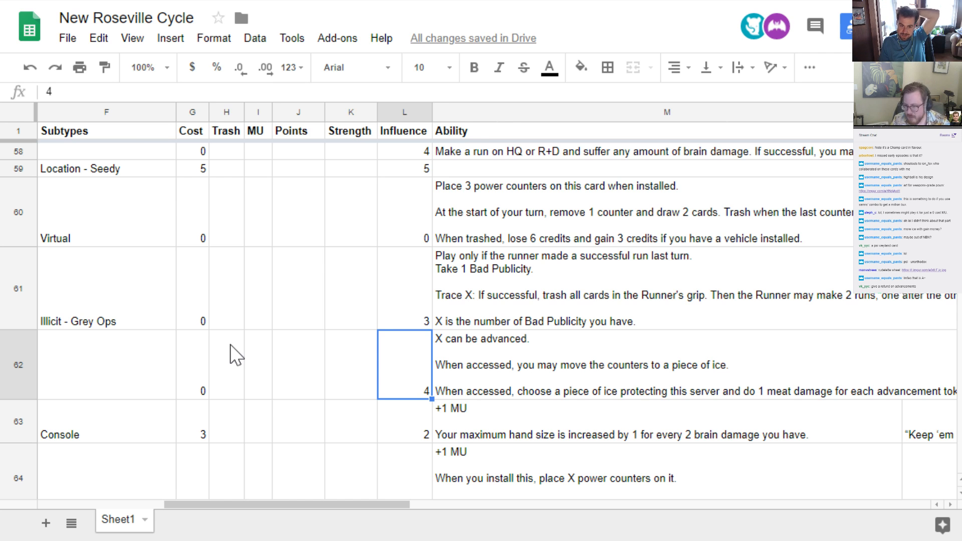
pyautogui.press('Left')
pyautogui.press('Left')
pyautogui.press('Left')
pyautogui.press('Left')
pyautogui.write('0')
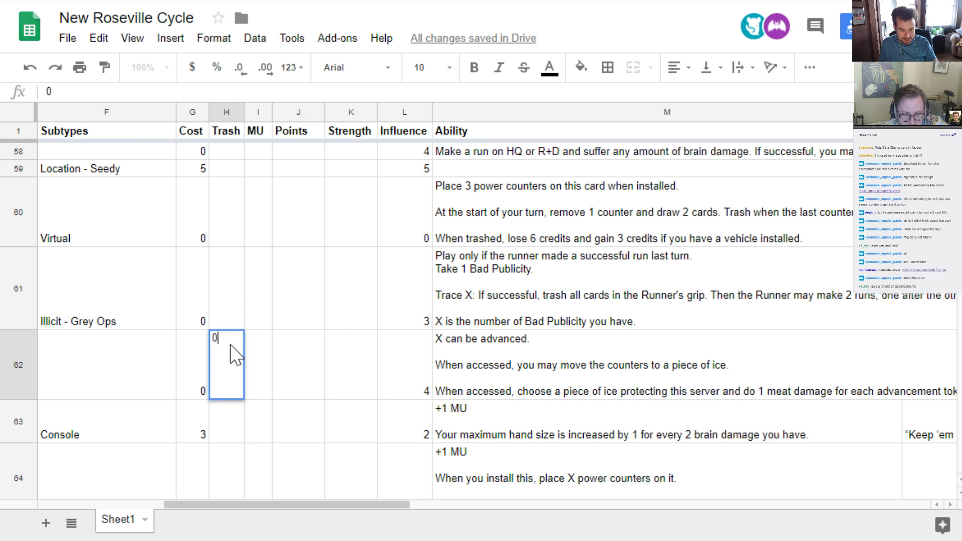
pyautogui.press('Tab')
pyautogui.press('Tab')
pyautogui.press('Tab')
pyautogui.press('Tab')
pyautogui.press('Tab')
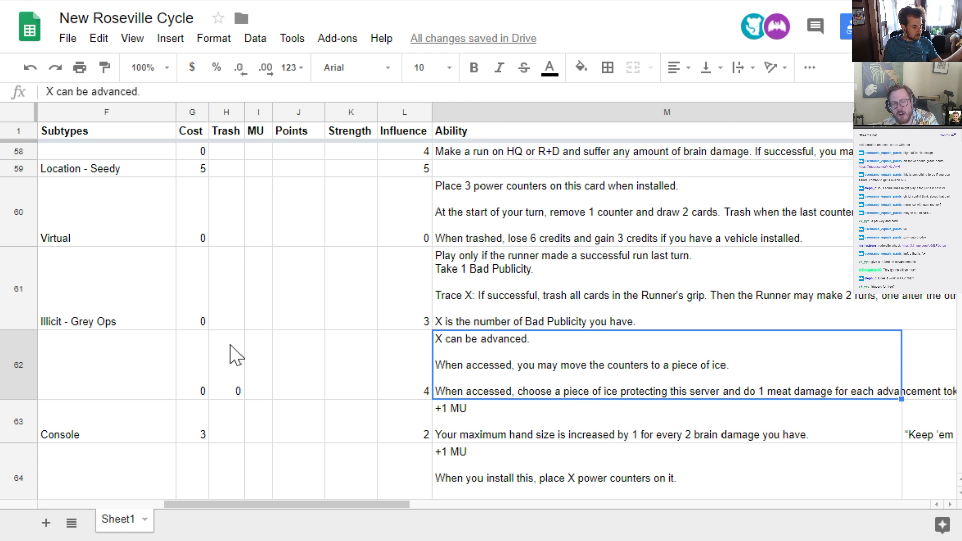
# Insert "when installed" after "When accessed" in the second paragraph of the new asset's ability text
pyautogui.doubleClick(504, 377)
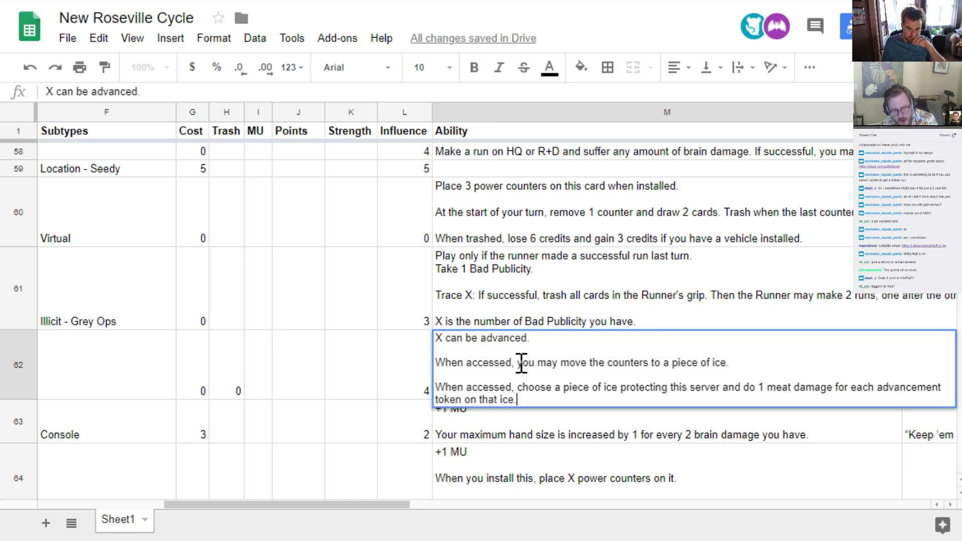
pyautogui.click(512, 362)
pyautogui.write('wh')
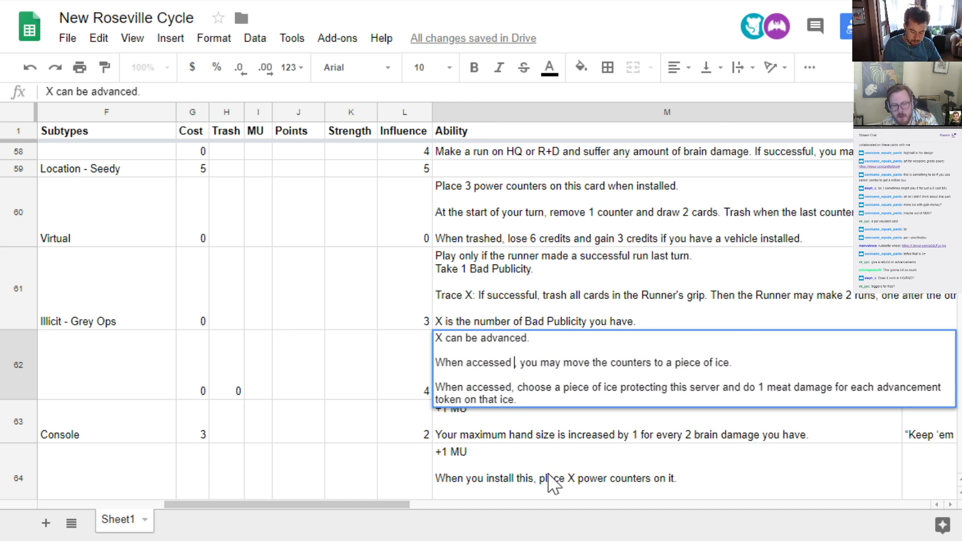
pyautogui.write('en installed,')
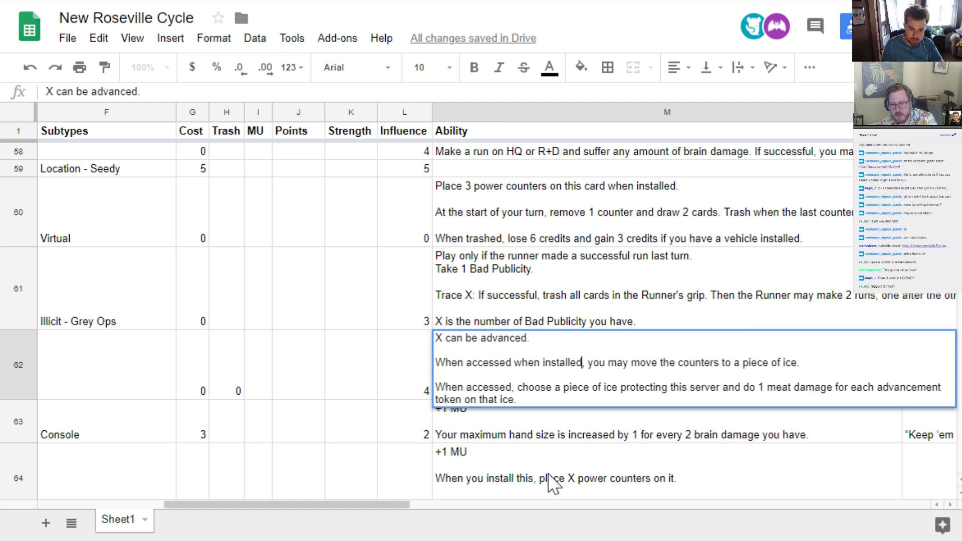
# Insert "when installed" after "When accessed" in the third ability paragraph and commit the edited text
pyautogui.press('Down')
pyautogui.press('Down')
pyautogui.press('Left')
pyautogui.press('Left')
pyautogui.press('Left')
pyautogui.press('Left')
pyautogui.press('Left')
pyautogui.press('Left')
pyautogui.press('Left')
pyautogui.press('Left')
pyautogui.press('Left')
pyautogui.press('Left')
pyautogui.press('Left')
pyautogui.press('Left')
pyautogui.press('Left')
pyautogui.press('Left')
pyautogui.press('Left')
pyautogui.press('Left')
pyautogui.press('Left')
pyautogui.press('Left')
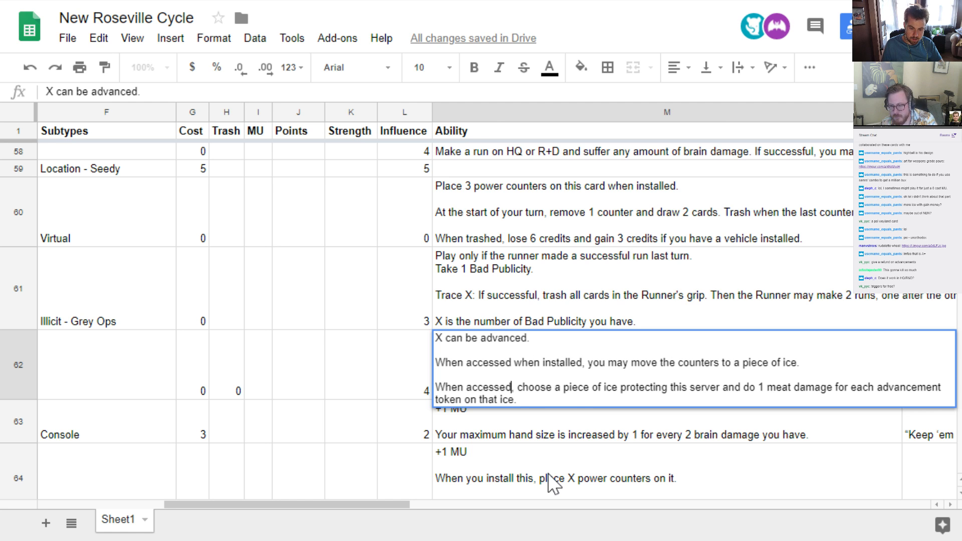
pyautogui.write('when installed')
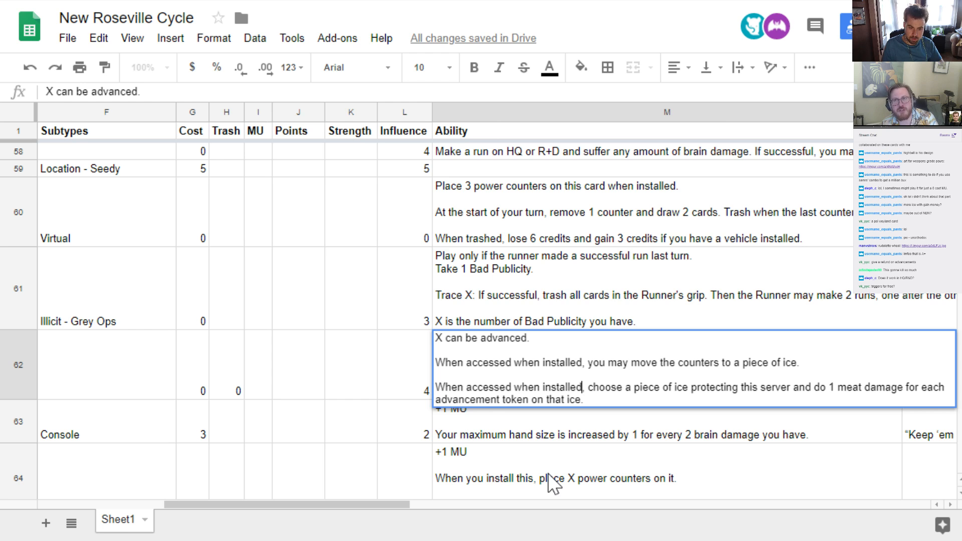
pyautogui.press('Return')
pyautogui.press('Up')
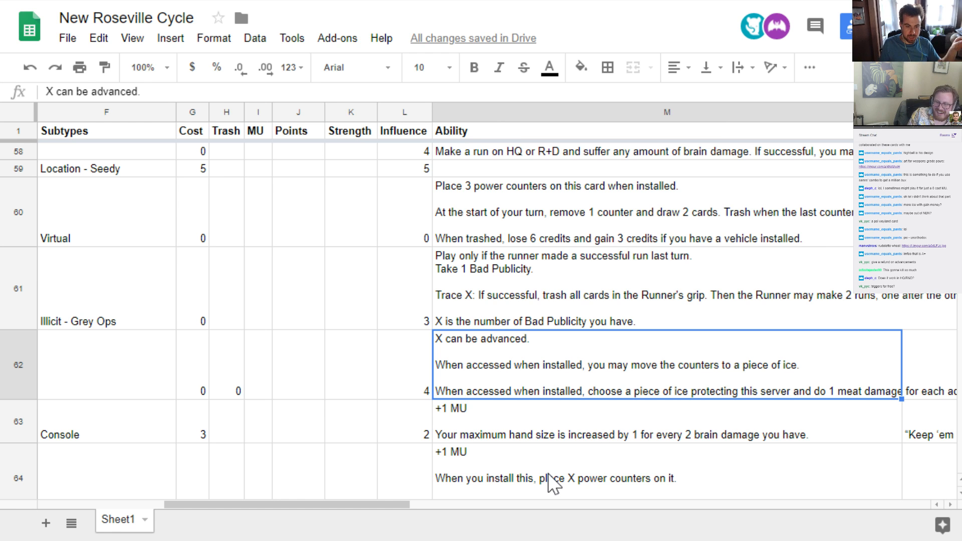
# Select the empty Name cell of the new weyland asset
pyautogui.press('Left')
pyautogui.press('Left')
pyautogui.press('Left')
pyautogui.press('Left')
pyautogui.press('Left')
pyautogui.press('Left')
pyautogui.press('Left')
pyautogui.press('Left')
pyautogui.press('Left')
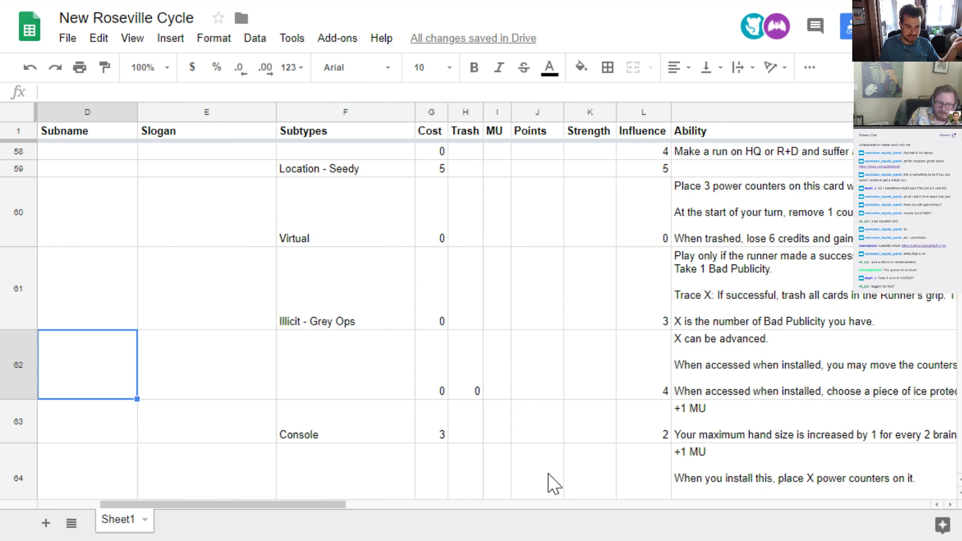
pyautogui.press('Left')
pyautogui.press('Left')
pyautogui.press('Left')
pyautogui.press('Right')
pyautogui.press('Right')
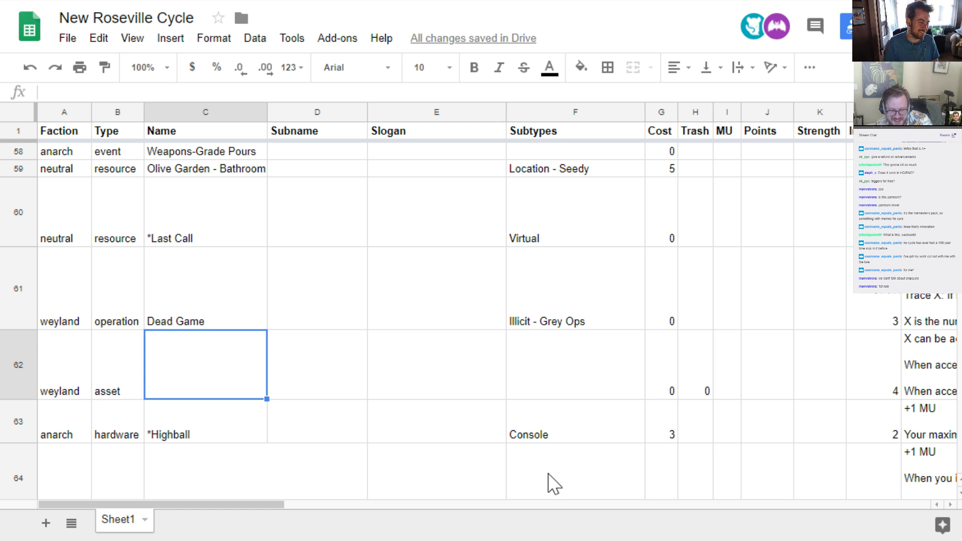
pyautogui.click(490, 389)
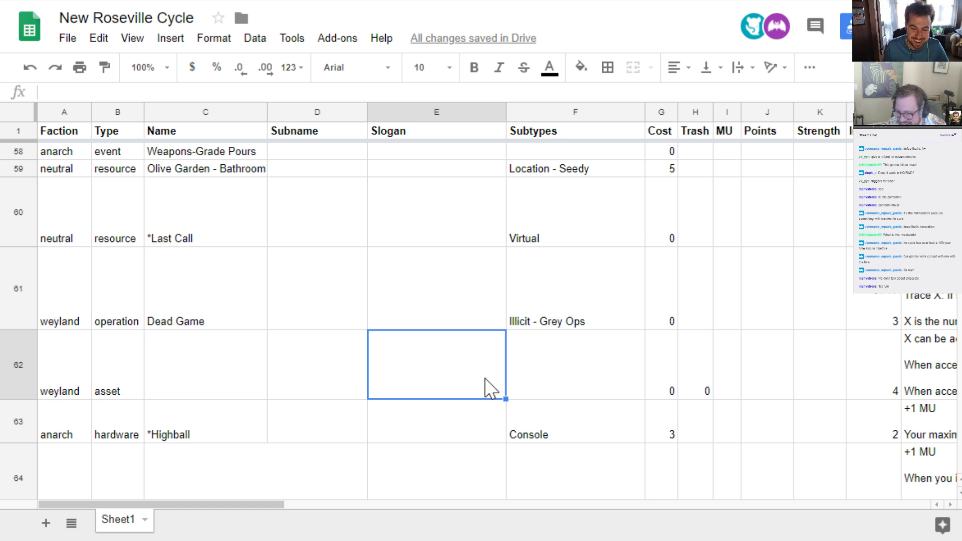
pyautogui.press('Right')
pyautogui.press('Left')
pyautogui.press('Left')
pyautogui.press('Left')
pyautogui.press('Left')
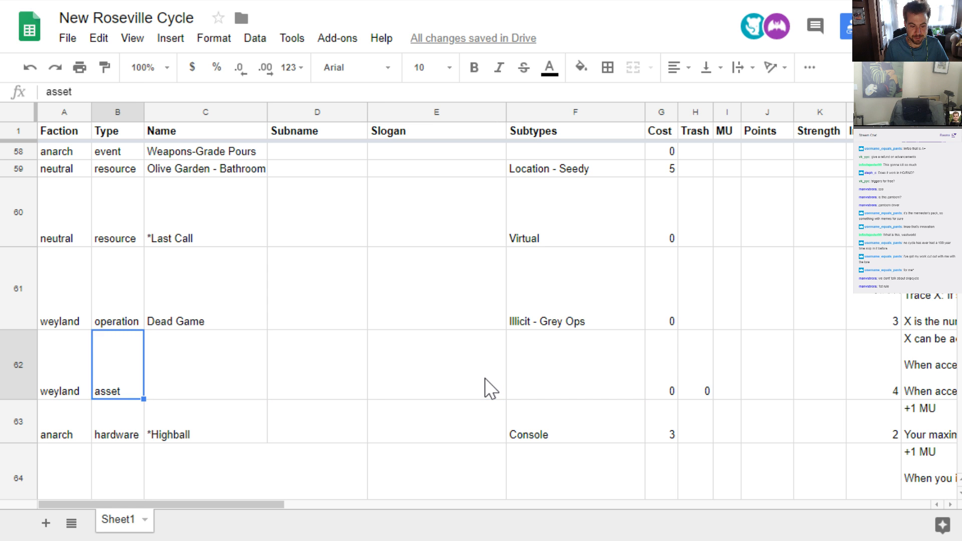
pyautogui.press('Right')
pyautogui.press('Right')
pyautogui.press('Left')
pyautogui.press('Left')
pyautogui.press('Left')
pyautogui.press('Right')
pyautogui.press('Right')
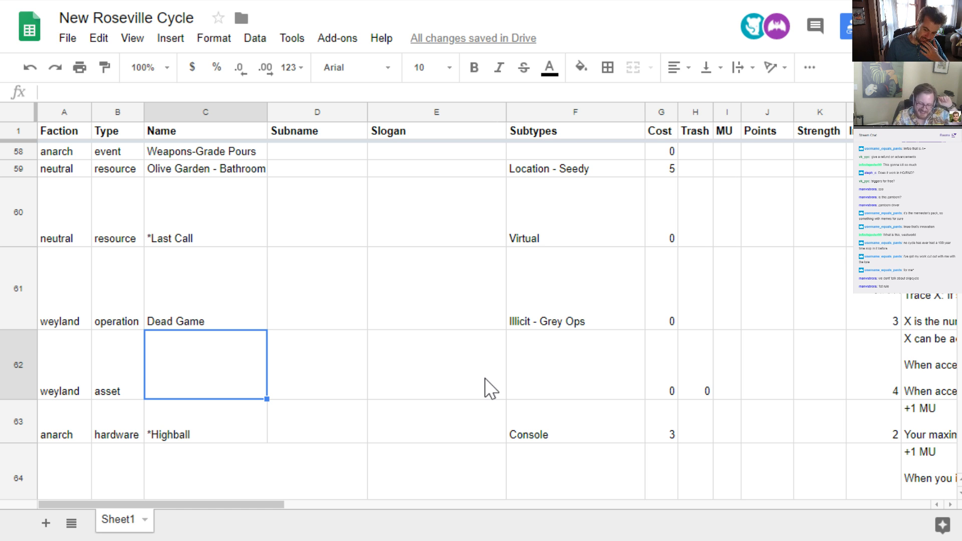
# Name the new weyland asset "Look, Don't Touch"
pyautogui.write('Look')
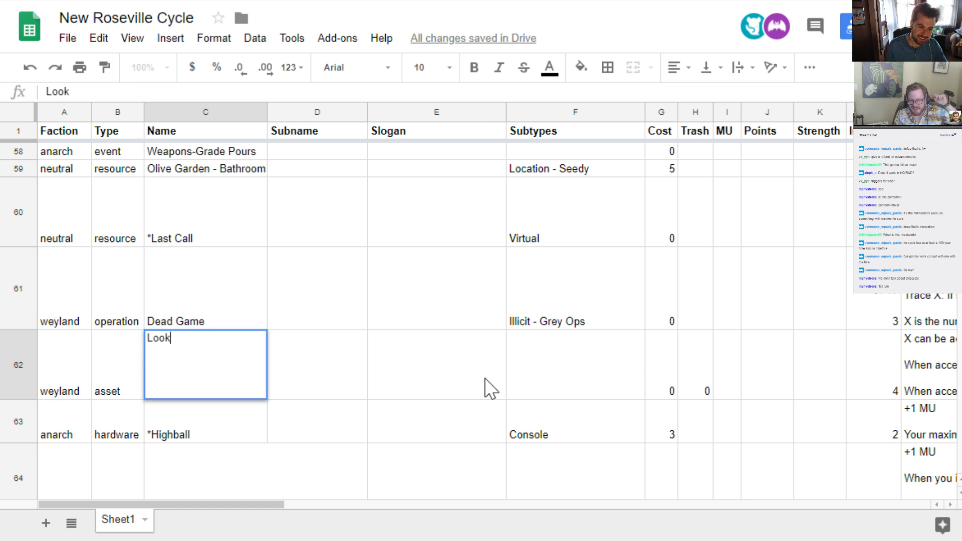
pyautogui.write(", Don't Touch")
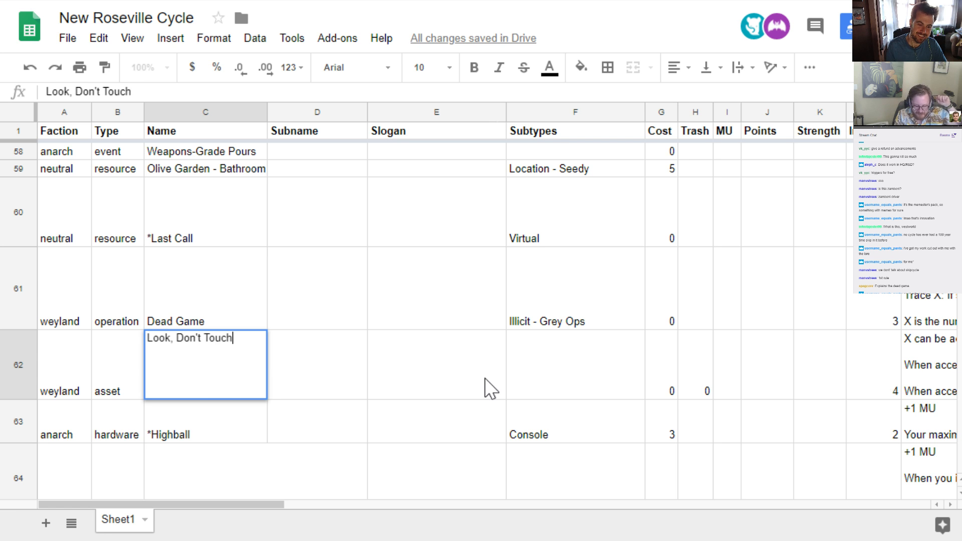
pyautogui.press('Return')
pyautogui.press('Up')
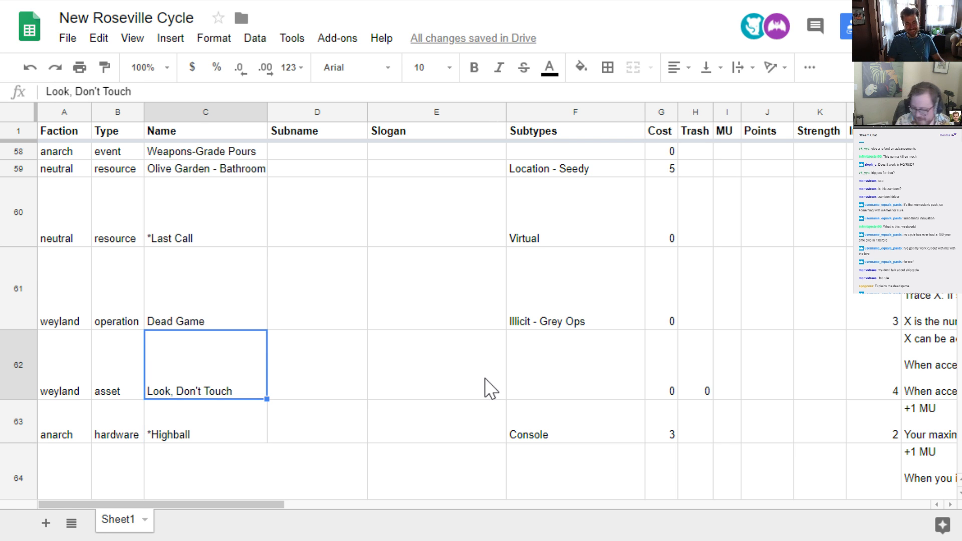
# Try adding the word "Project" in front of the new weyland asset's name
pyautogui.press('Return')
pyautogui.hotkey('ctrl', 'Left')
pyautogui.hotkey('ctrl', 'Left')
pyautogui.hotkey('ctrl', 'Left')
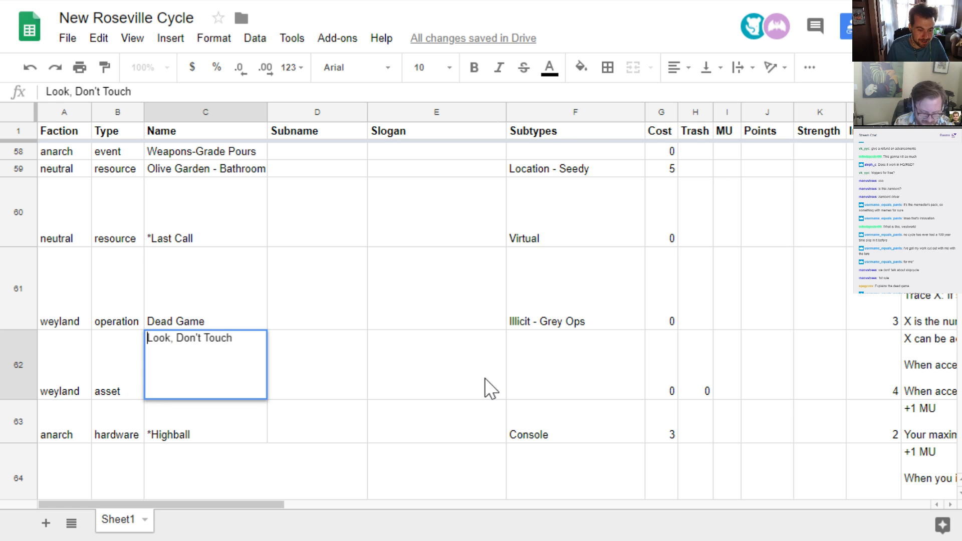
pyautogui.write('Project')
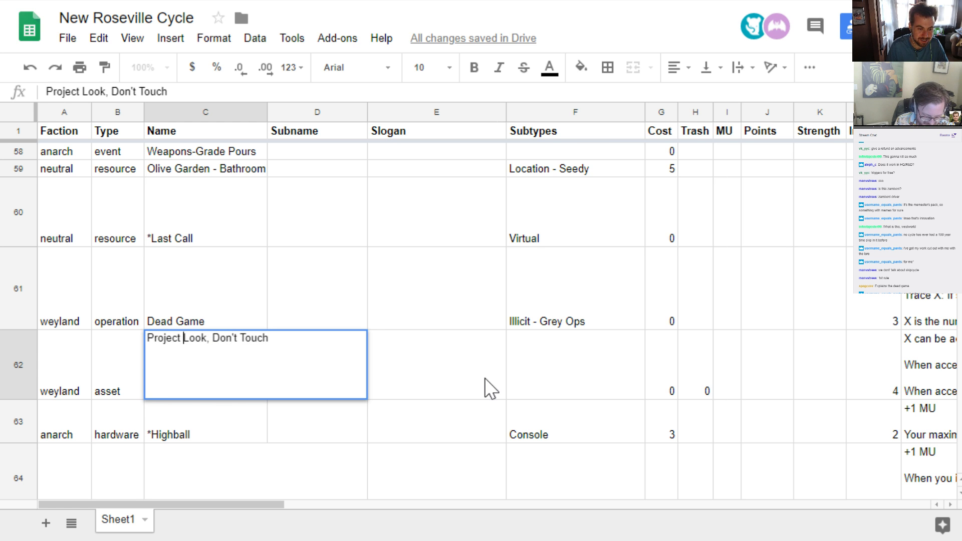
pyautogui.press('Return')
pyautogui.press('Up')
# Remove the word "Project" from the start of the weyland asset's name
pyautogui.press('Return')
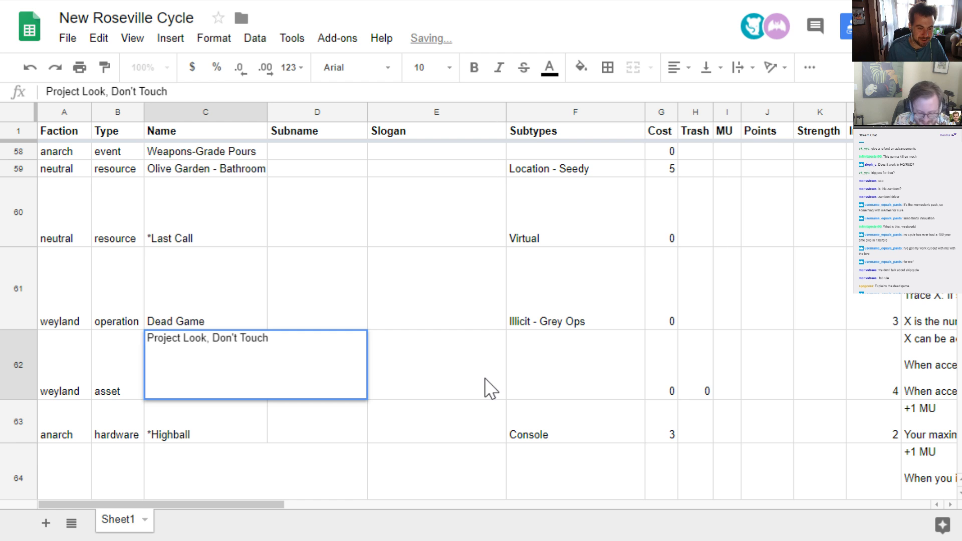
pyautogui.hotkey('ctrl', 'Left')
pyautogui.hotkey('ctrl', 'Left')
pyautogui.hotkey('ctrl', 'Left')
pyautogui.hotkey('ctrl', 'Left')
pyautogui.hotkey('ctrl', 'shift', 'Left')
pyautogui.press('BackSpace')
pyautogui.press('Return')
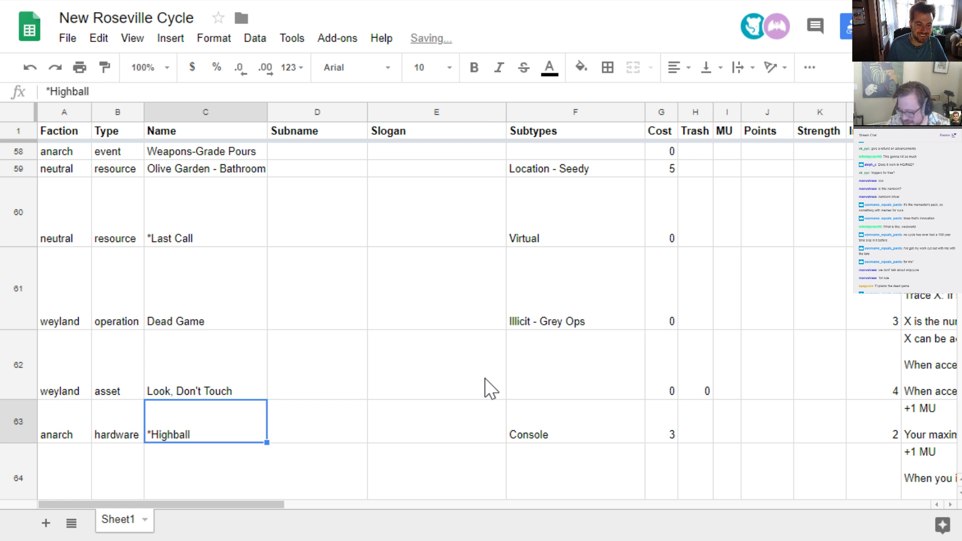
# Set the subtype of the Look, Don't Touch asset to "Ambush"
pyautogui.press('Up')
pyautogui.press('Right')
pyautogui.press('Right')
pyautogui.press('Right')
pyautogui.press('Right')
pyautogui.press('Left')
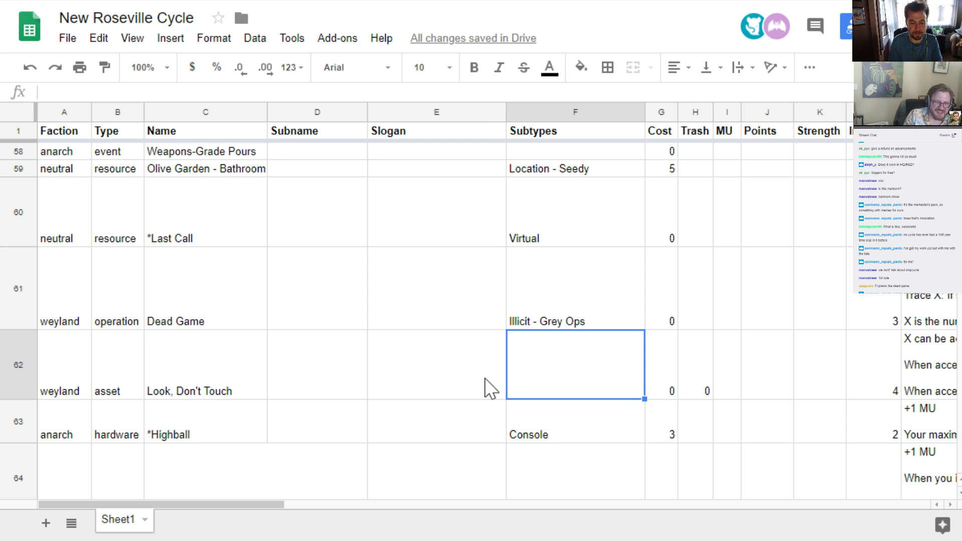
pyautogui.scroll(3, 535, 367)
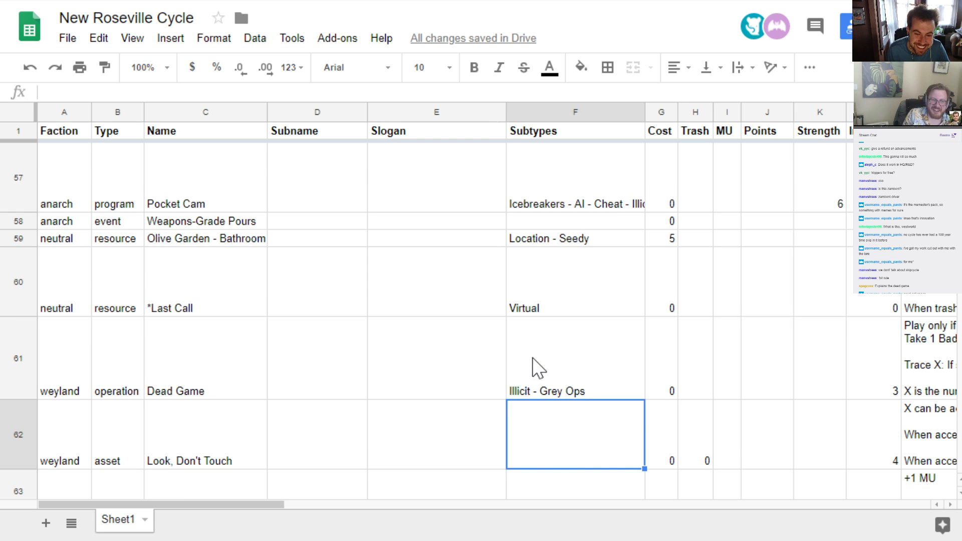
pyautogui.scroll(3, 558, 352)
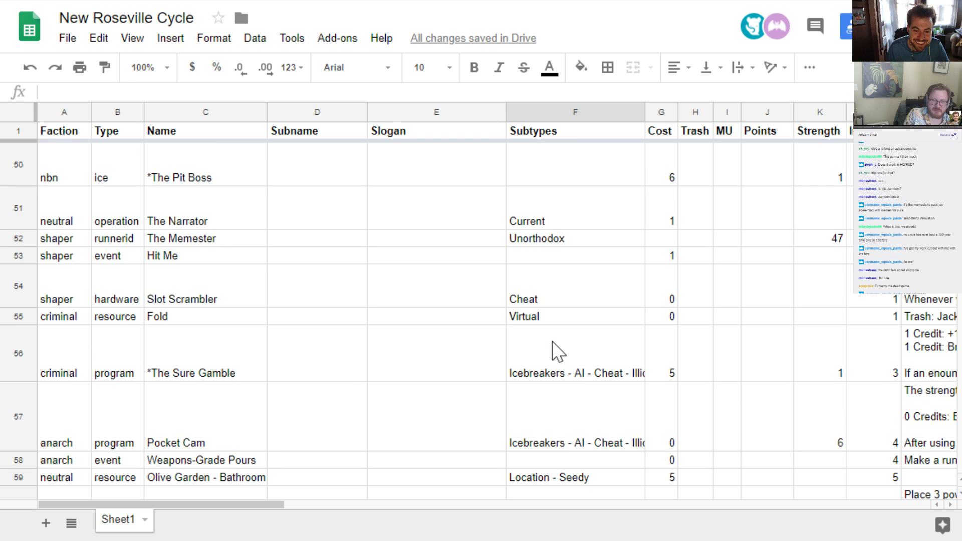
pyautogui.scroll(2, 558, 353)
pyautogui.scroll(-6, 558, 353)
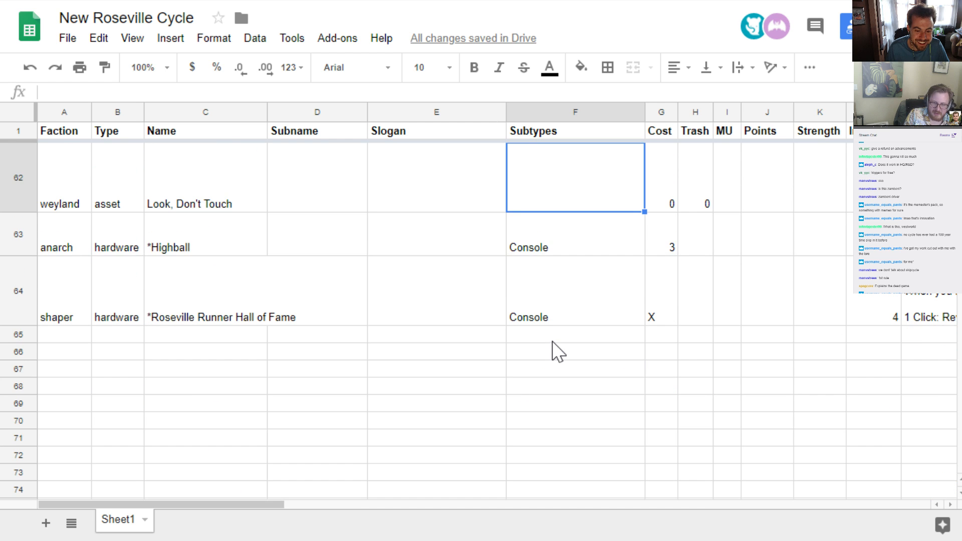
pyautogui.scroll(1, 558, 353)
pyautogui.write('Ambush')
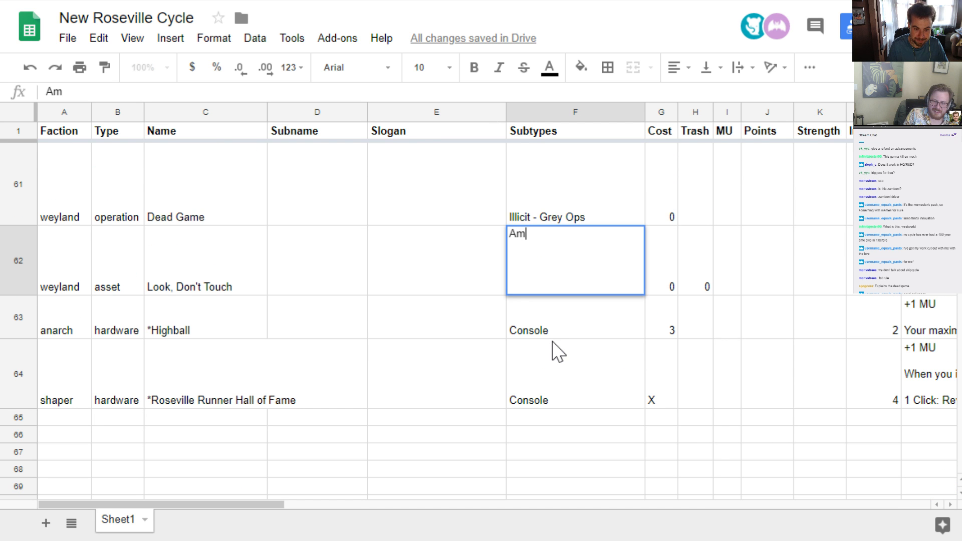
pyautogui.press('Return')
pyautogui.press('Up')
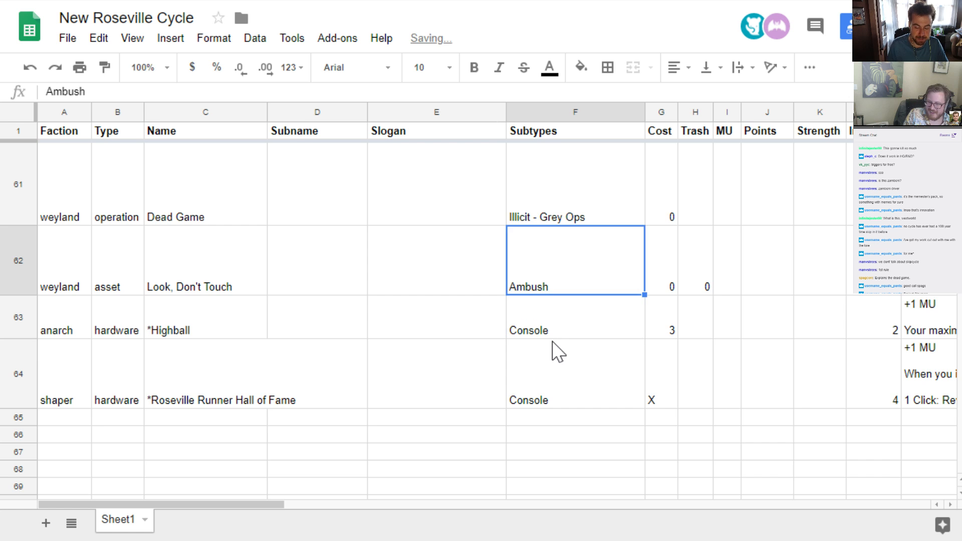
# Check the subtypes of the earlier cards and append "- Grey Ops" to the asset's Ambush subtype
pyautogui.scroll(4, 558, 353)
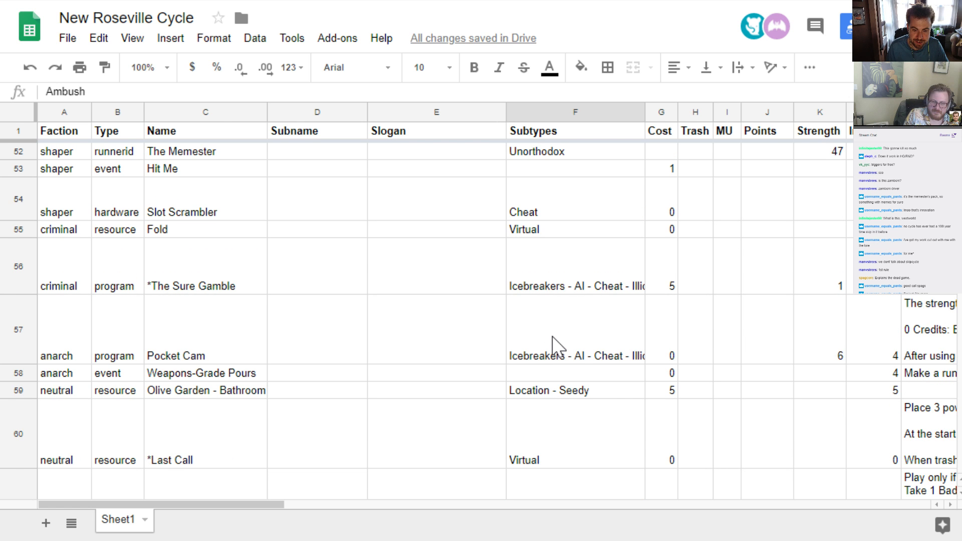
pyautogui.scroll(3, 553, 336)
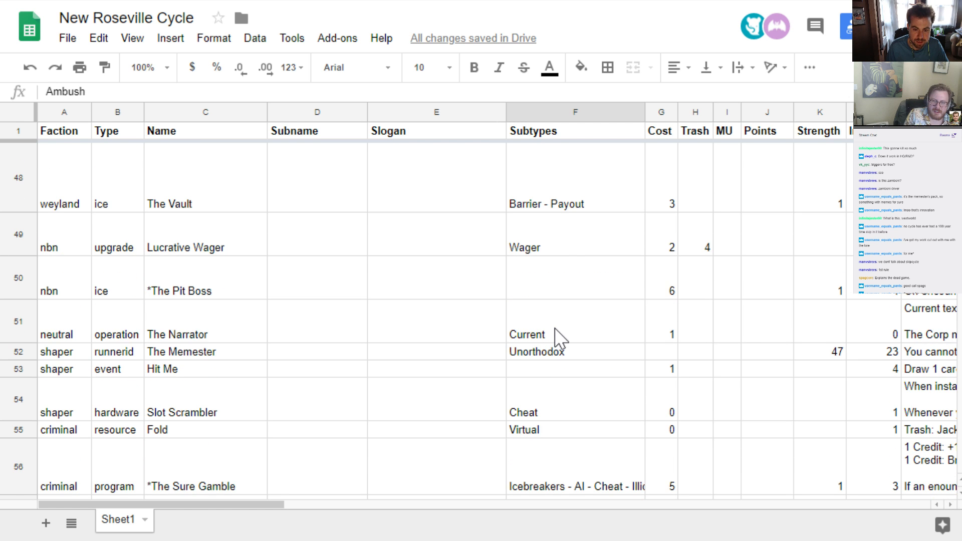
pyautogui.scroll(3, 556, 338)
pyautogui.scroll(2, 561, 339)
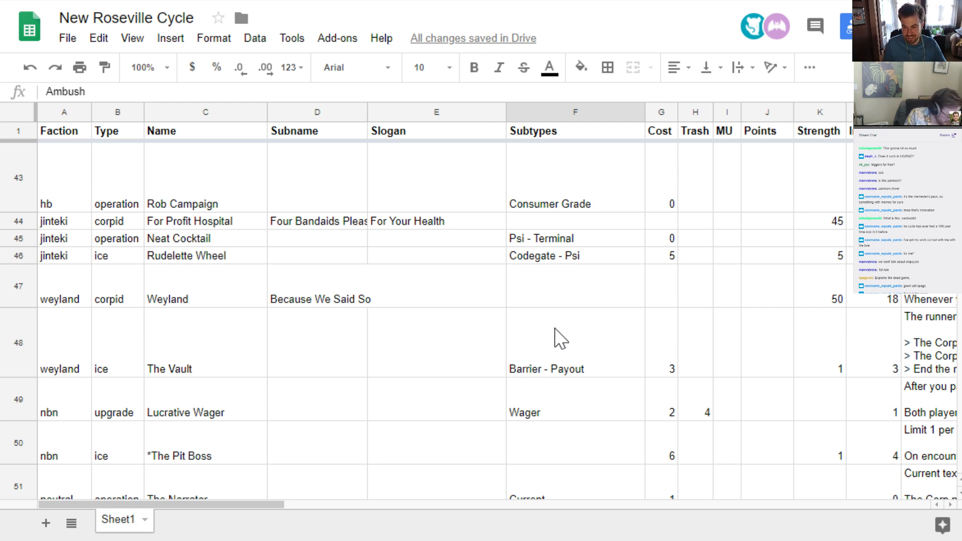
pyautogui.scroll(-10, 560, 340)
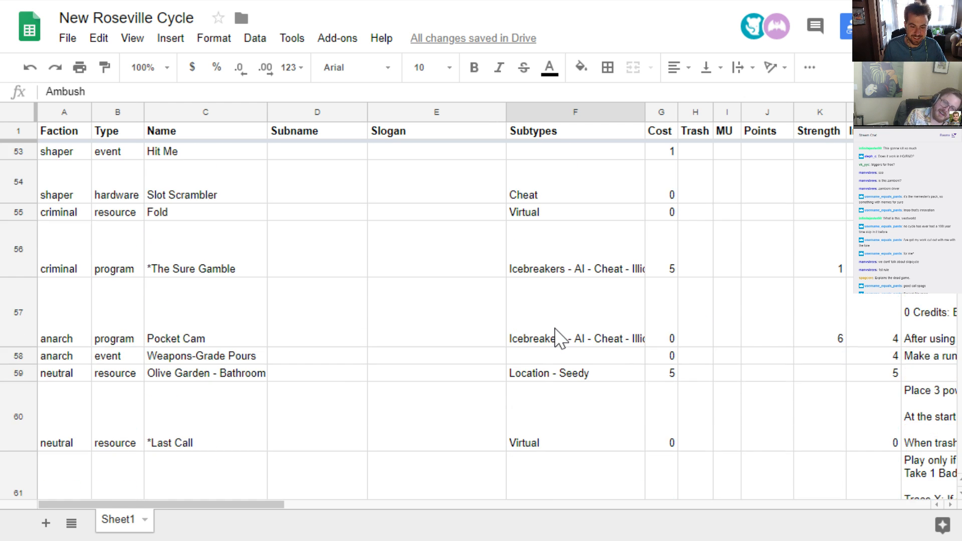
pyautogui.doubleClick(566, 383)
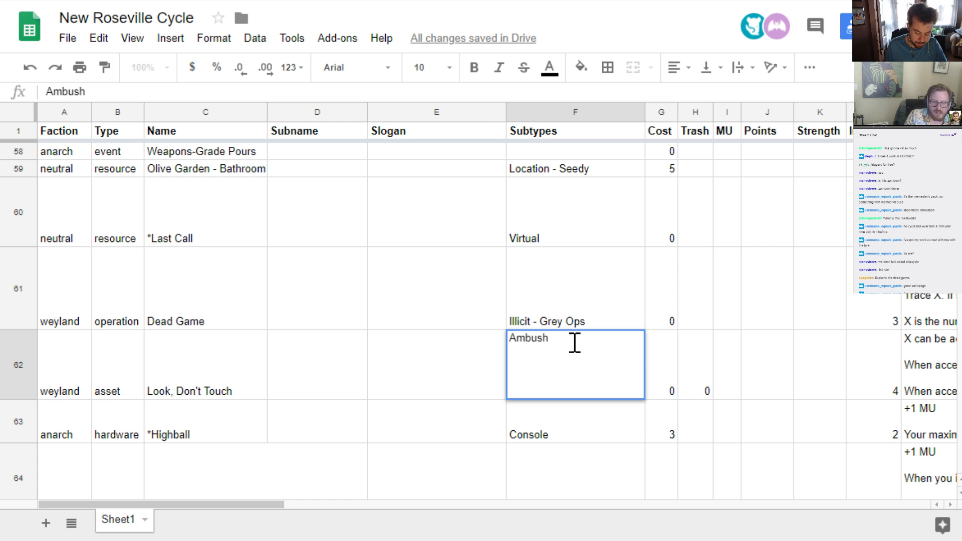
pyautogui.write('- G')
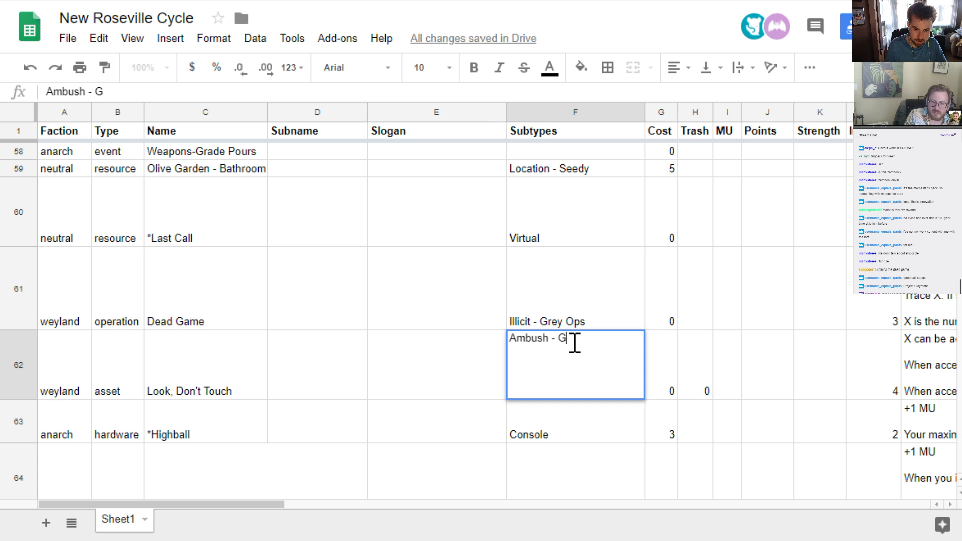
pyautogui.write('rey Ops')
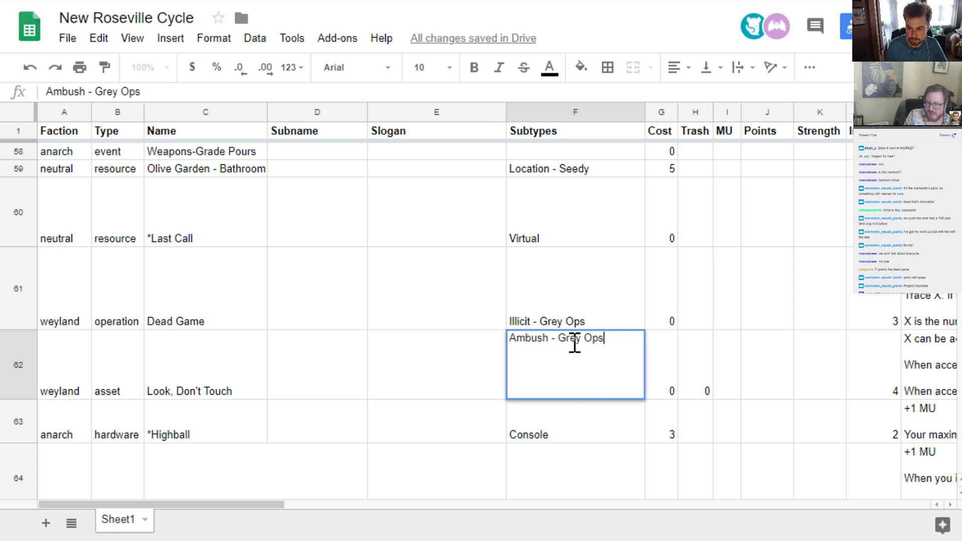
pyautogui.press('Return')
# Replace "Grey Ops" with "Hostile" in the Look, Don't Touch asset's subtypes
pyautogui.doubleClick(576, 351)
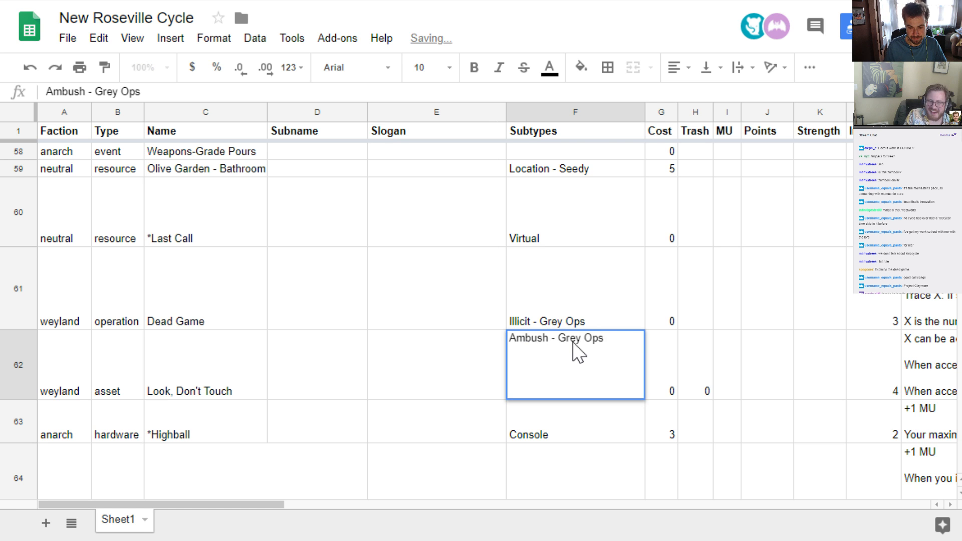
pyautogui.hotkey('ctrl', 'shift', 'Left')
pyautogui.hotkey('ctrl', 'shift', 'Left')
pyautogui.write('Hostile')
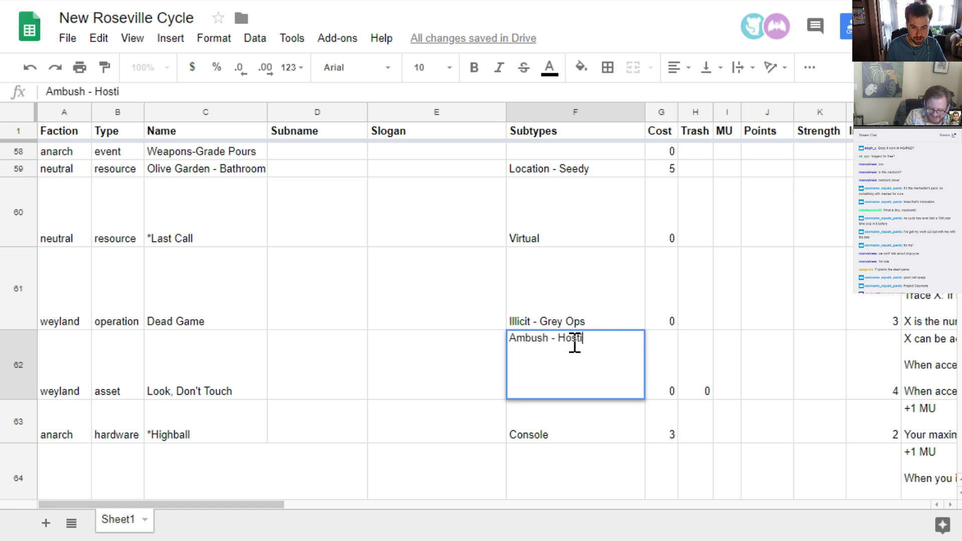
pyautogui.press('Return')
pyautogui.press('Up')
pyautogui.press('Right')
pyautogui.press('Right')
pyautogui.press('Right')
pyautogui.press('Right')
pyautogui.press('Right')
pyautogui.press('Right')
pyautogui.press('Right')
pyautogui.press('Right')
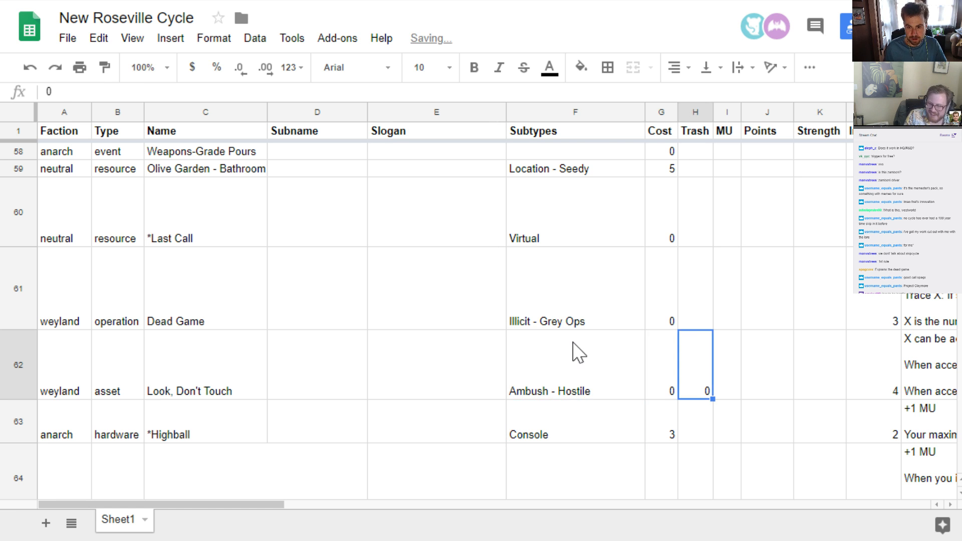
pyautogui.press('Left')
pyautogui.press('Left')
pyautogui.press('Left')
pyautogui.press('Left')
pyautogui.press('Left')
pyautogui.press('Left')
pyautogui.press('Left')
pyautogui.press('Left')
pyautogui.press('Left')
pyautogui.press('Left')
pyautogui.press('Left')
pyautogui.press('Left')
pyautogui.press('Left')
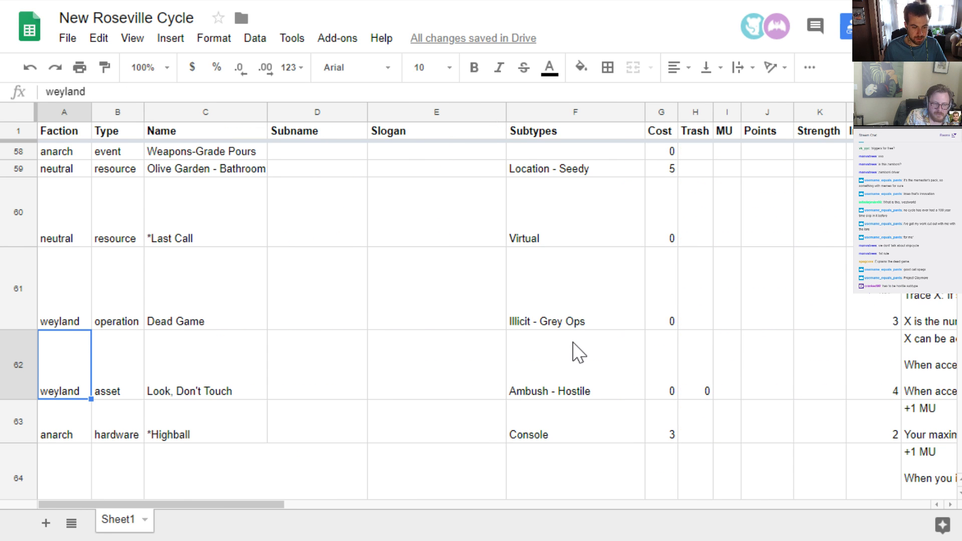
pyautogui.press('Down')
pyautogui.press('Down')
pyautogui.press('Down')
pyautogui.press('Up')
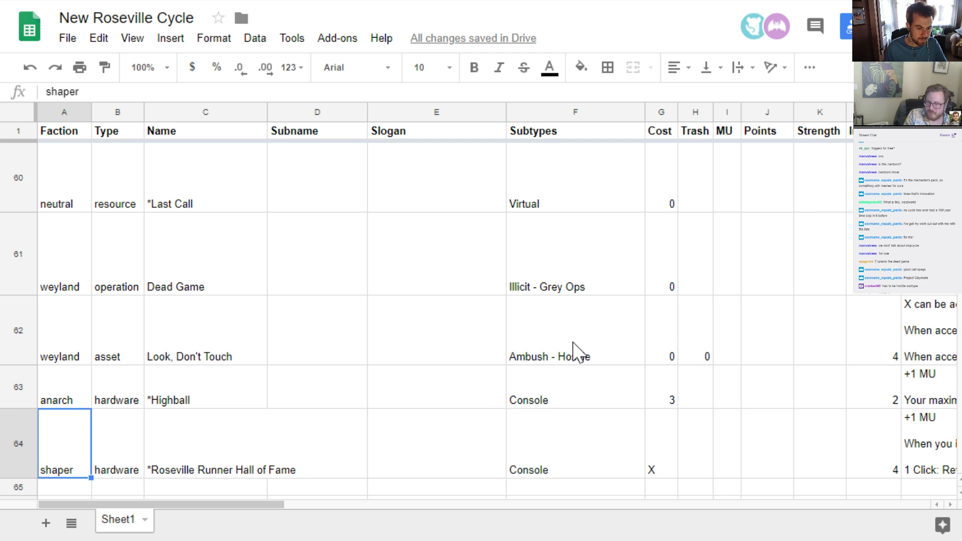
pyautogui.press('Up')
pyautogui.press('Up')
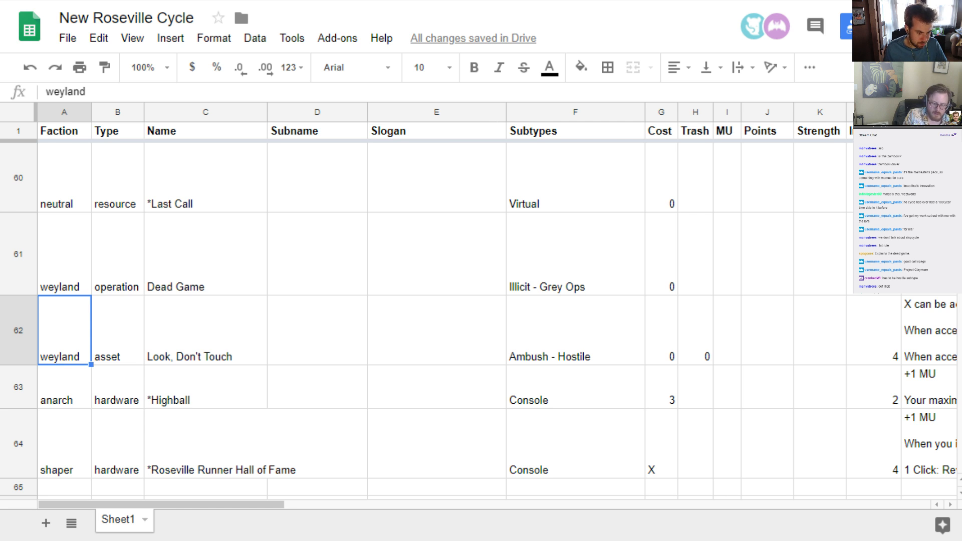
# Insert one empty row directly below the Look, Don't Touch asset
pyautogui.click(13, 329)
pyautogui.rightClick(14, 329)
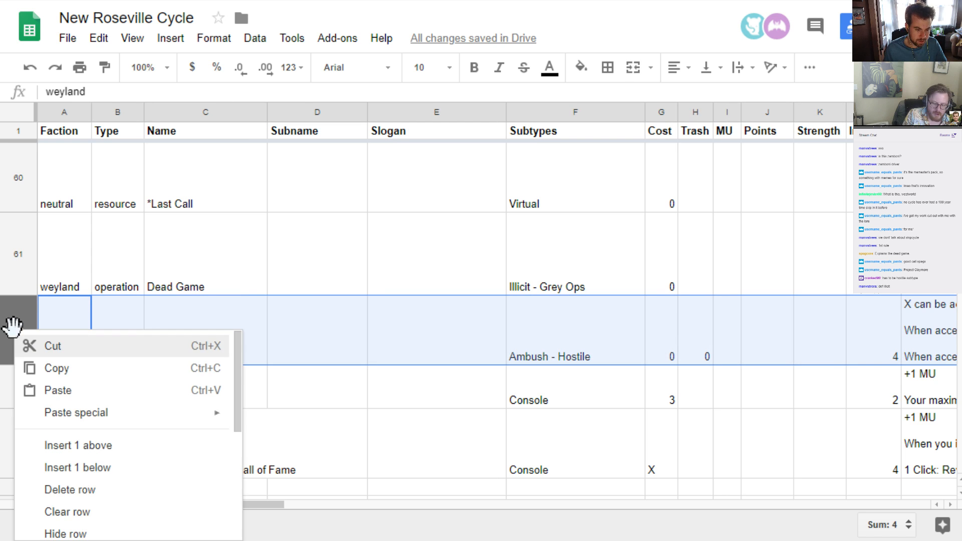
pyautogui.click(85, 467)
# Enter faction "nbn" and type "corpid" for the new card in the empty row and select its Name cell
pyautogui.click(67, 376)
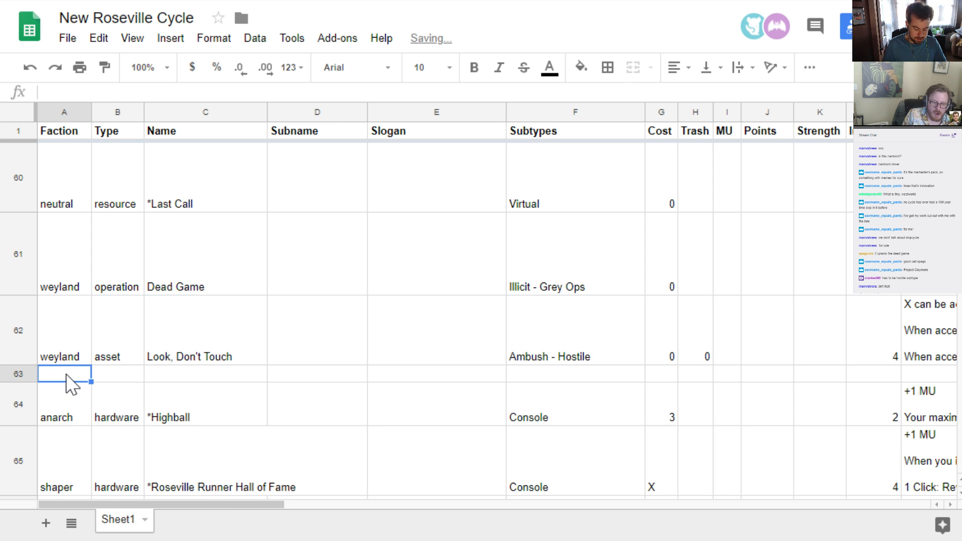
pyautogui.write('nbn')
pyautogui.press('Tab')
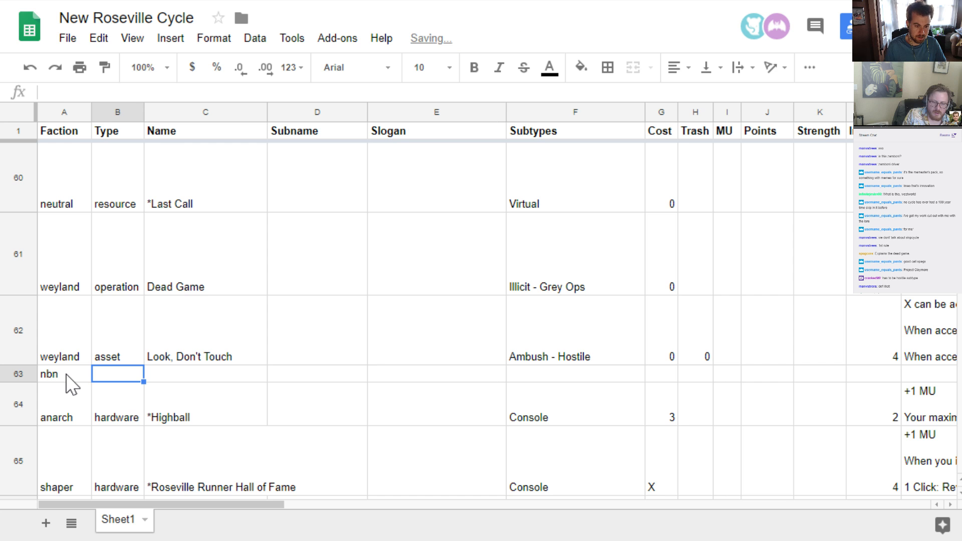
pyautogui.write('corpid')
pyautogui.press('Return')
pyautogui.press('Up')
pyautogui.press('Right')
pyautogui.press('Right')
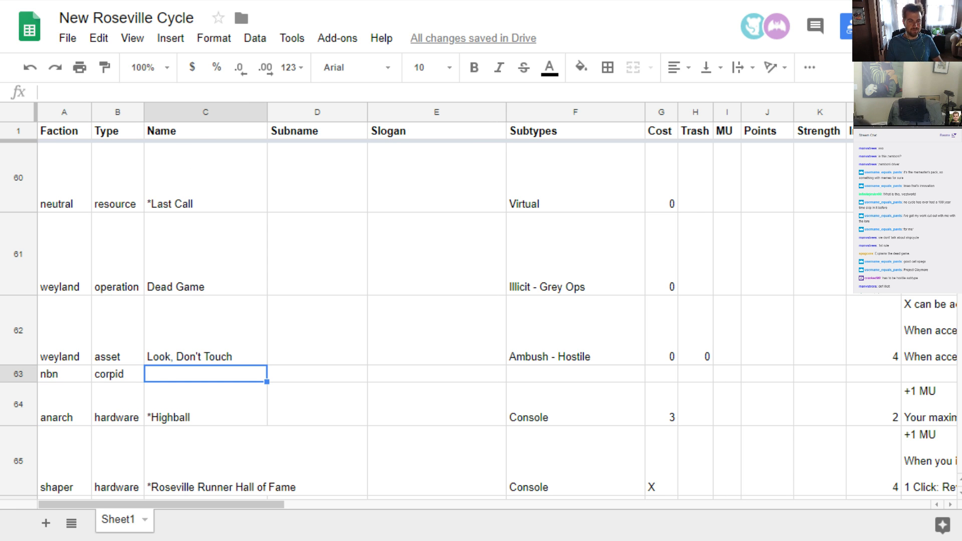
# Switch to cards.pdf and examine the existing card designs, including the corp identity, agenda and ice cards
pyautogui.hotkey('alt', 'Tab')
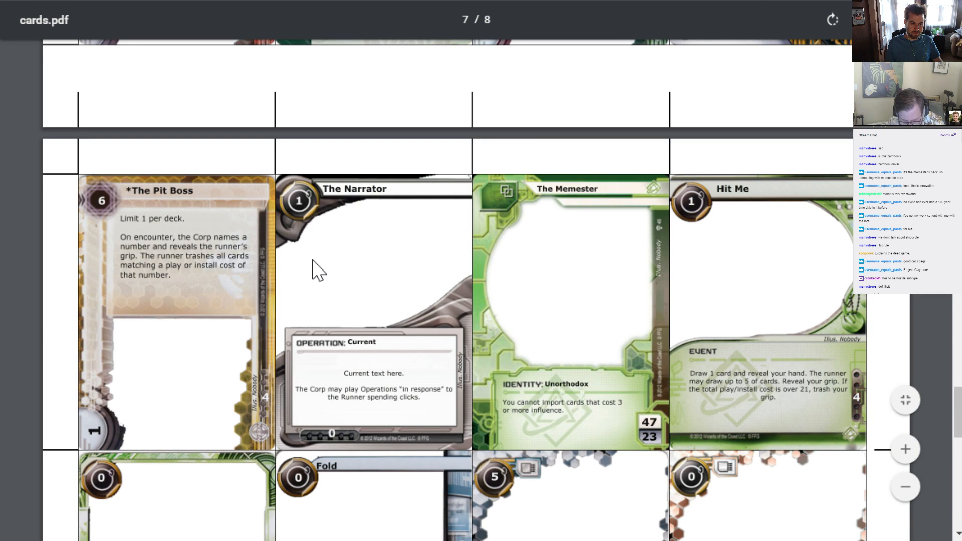
pyautogui.scroll(4, 315, 271)
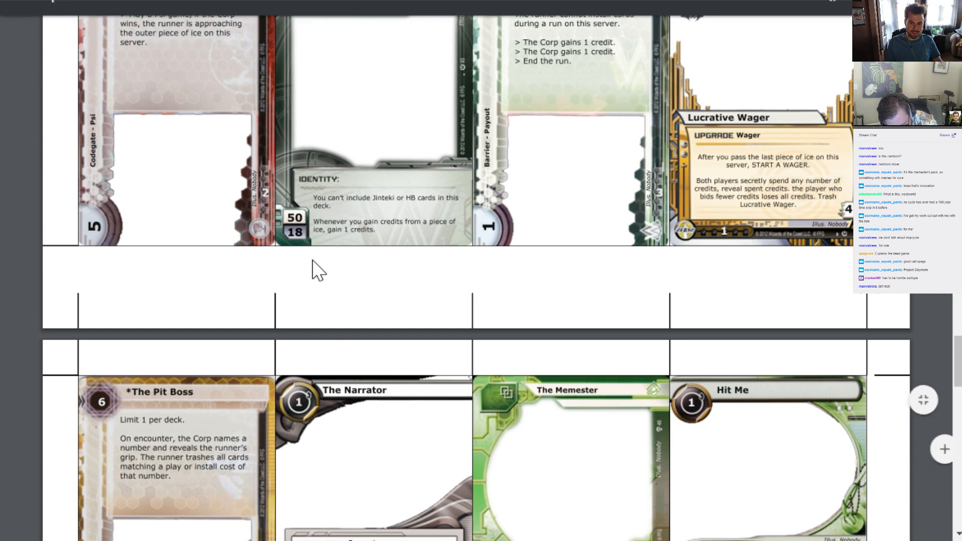
pyautogui.scroll(6, 315, 271)
pyautogui.scroll(-5, 315, 271)
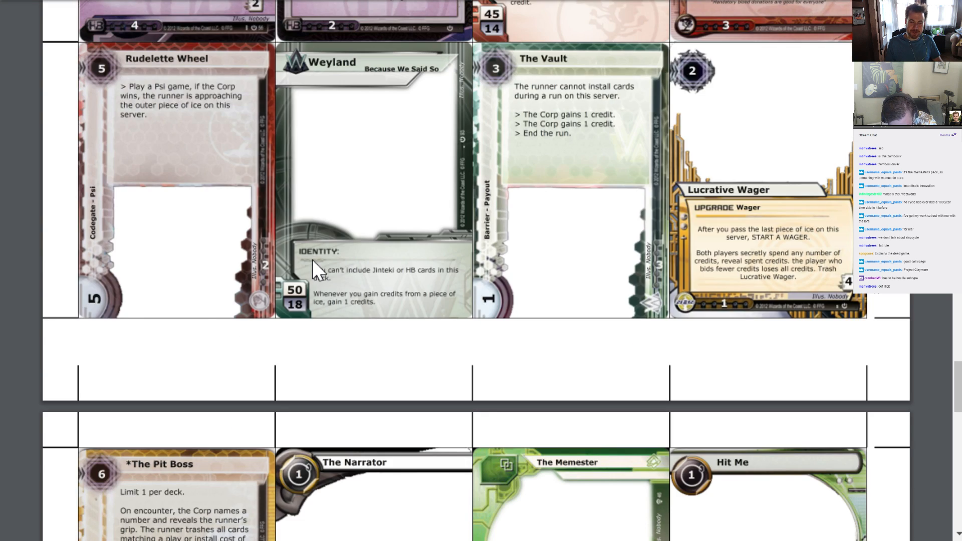
pyautogui.scroll(5, 312, 257)
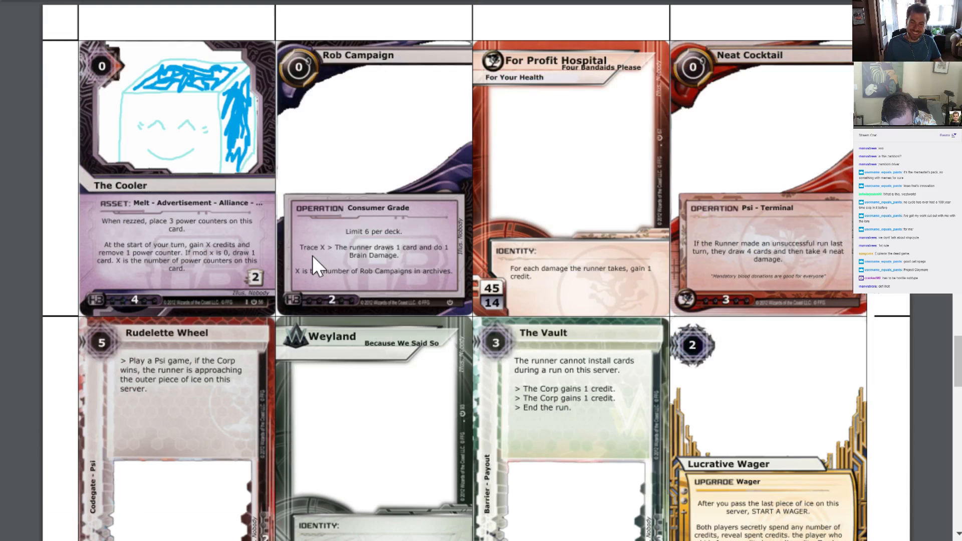
pyautogui.scroll(1, 312, 258)
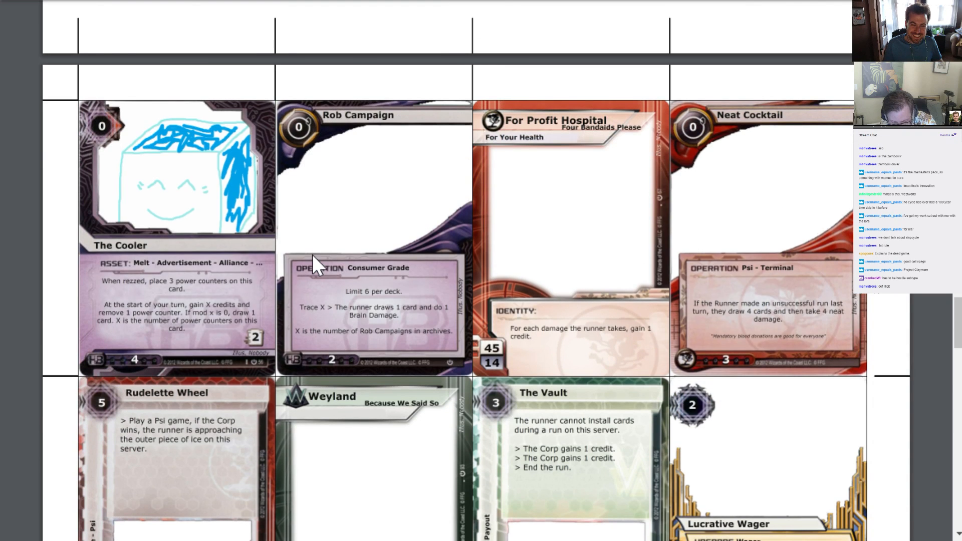
pyautogui.scroll(12, 311, 254)
pyautogui.scroll(2, 312, 255)
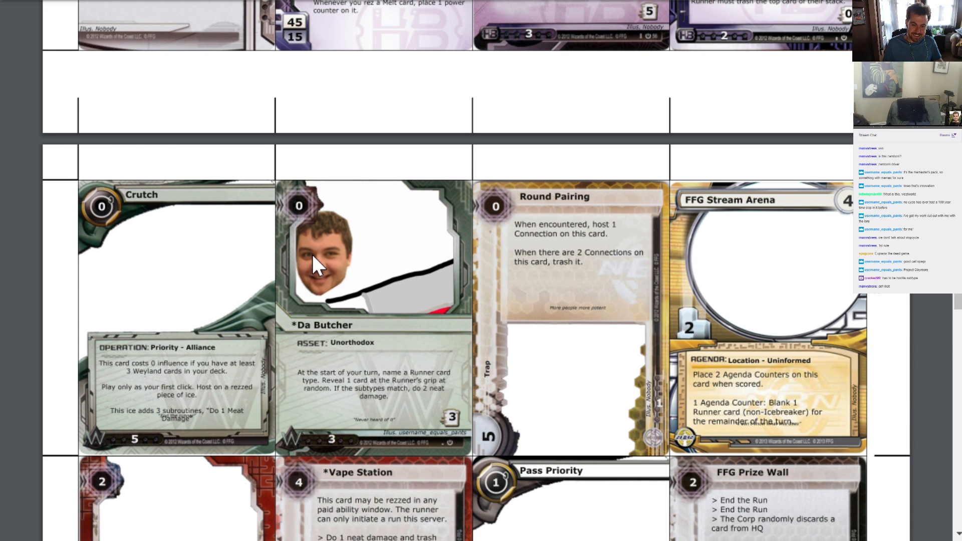
pyautogui.scroll(2, 312, 254)
pyautogui.scroll(3, 312, 254)
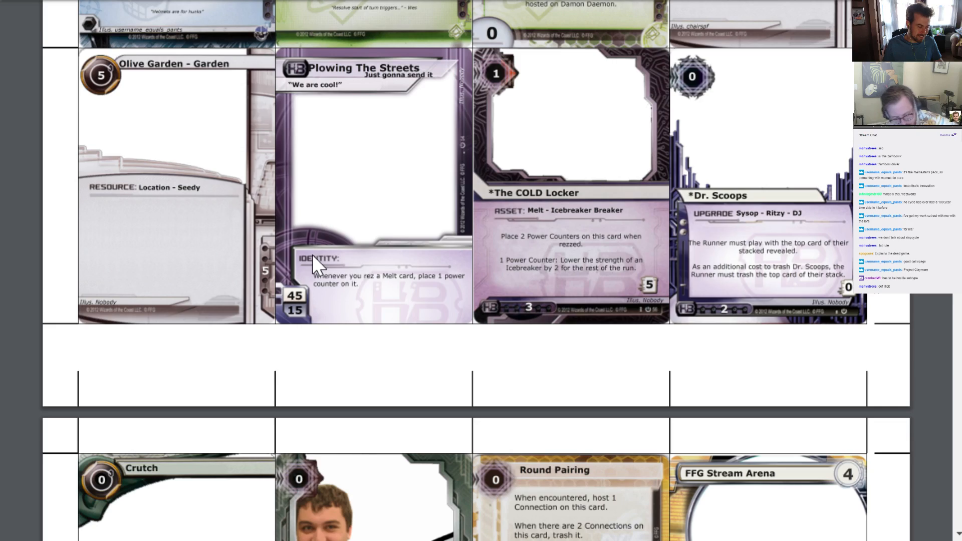
pyautogui.scroll(2, 312, 254)
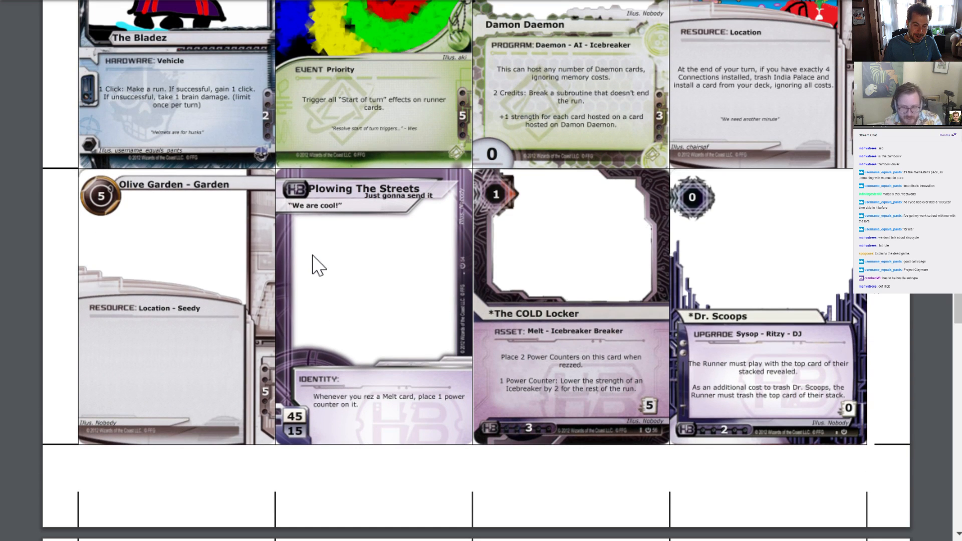
pyautogui.scroll(-10, 312, 255)
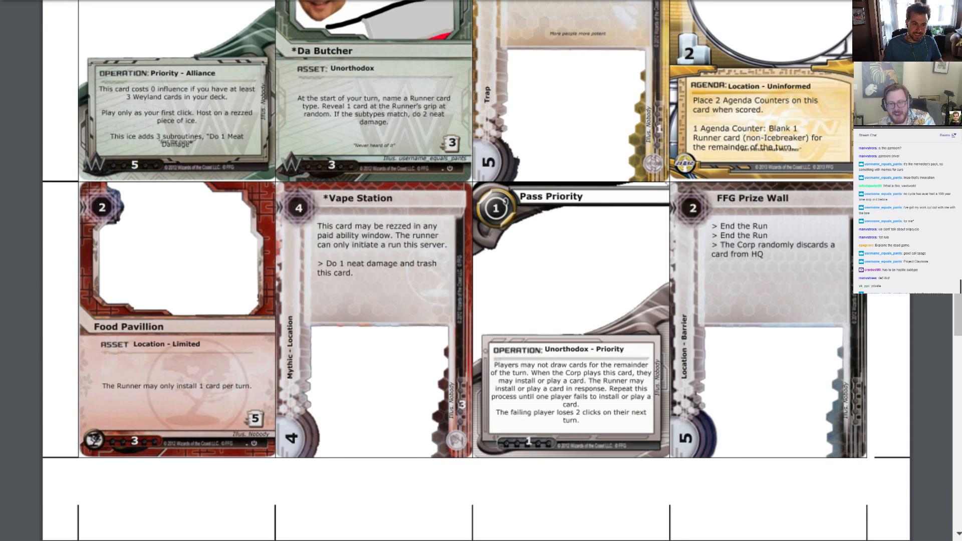
# Return to the spreadsheet and name the new nbn corpid card "Sports Show Tonight"
pyautogui.hotkey('alt', 'Tab')
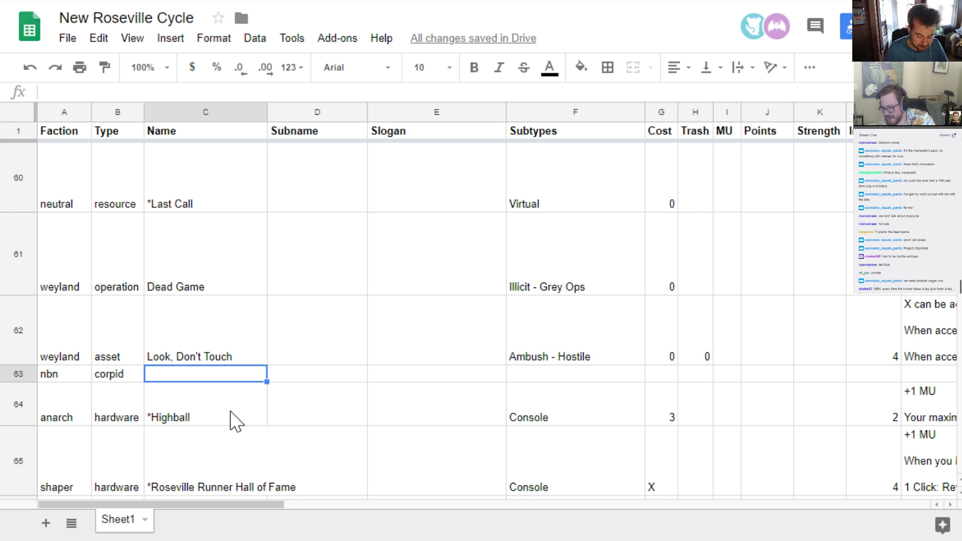
pyautogui.write('Sports Sh')
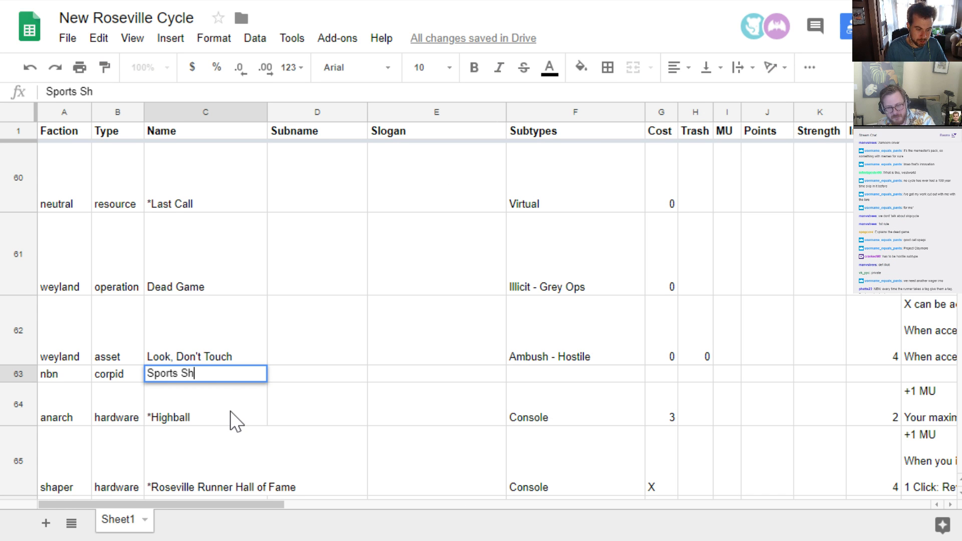
pyautogui.write('ow Tonight')
pyautogui.press('Return')
pyautogui.press('Up')
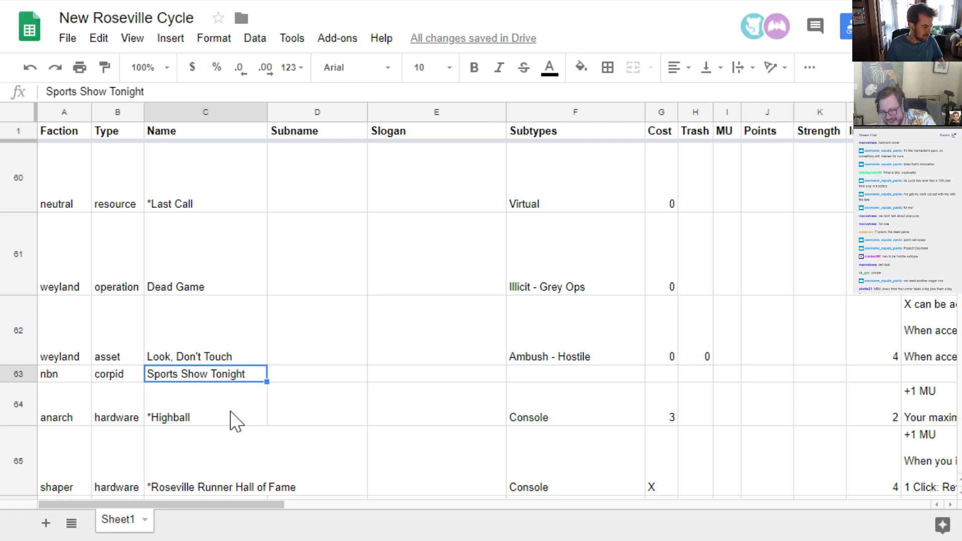
# Shorten "Tonight" so that the new nbn card's name reads "Sports Show 2night"
pyautogui.press('F2')
pyautogui.press('Left')
pyautogui.press('Left')
pyautogui.press('Left')
pyautogui.press('Left')
pyautogui.press('Left')
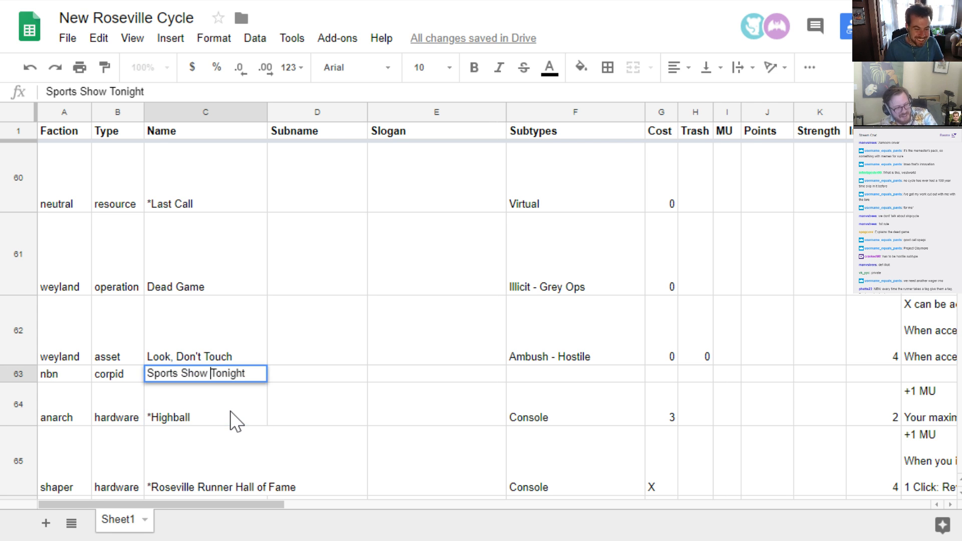
pyautogui.press('BackSpace')
pyautogui.press('BackSpace')
pyautogui.write('2')
pyautogui.press('Return')
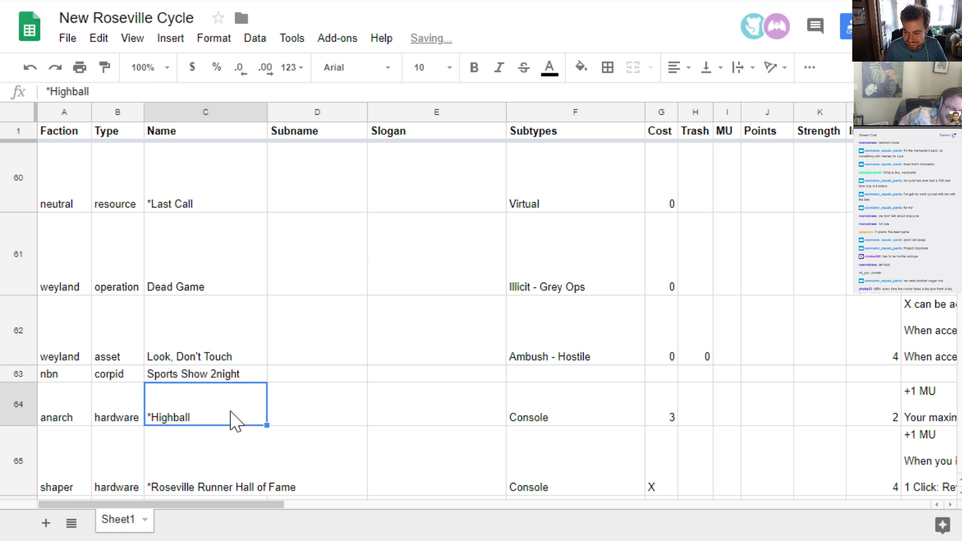
pyautogui.press('Up')
pyautogui.press('Right')
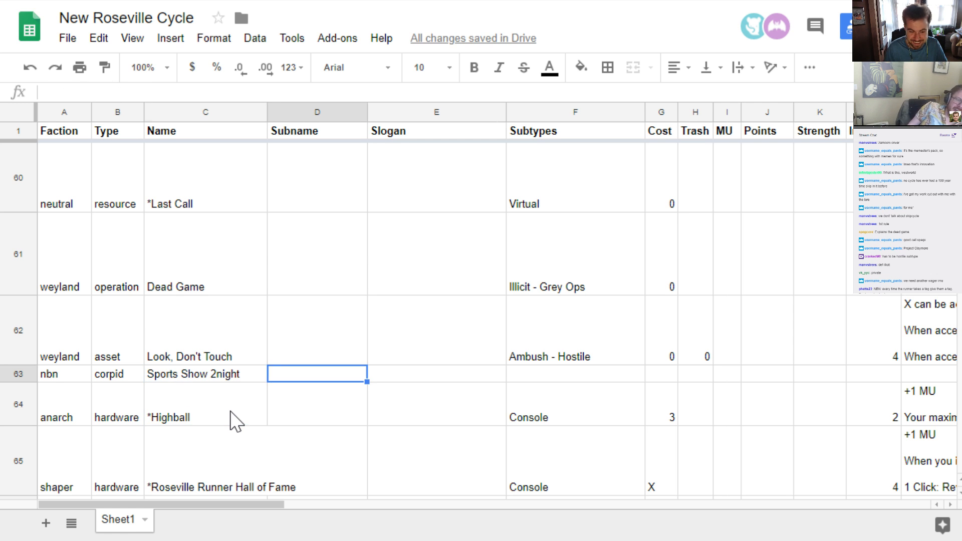
# Replace the last two words of the nbn card's name so it reads "Sports Sports Sports"
pyautogui.press('Left')
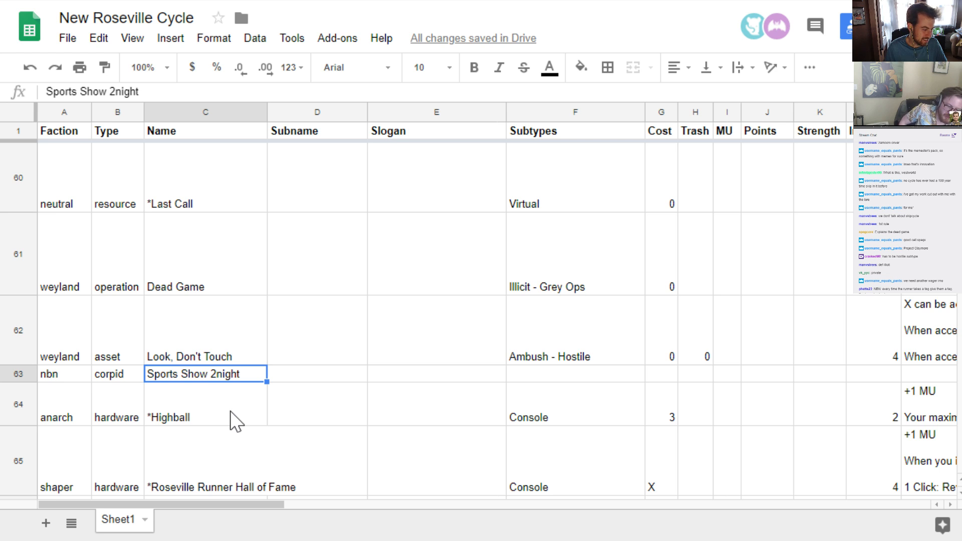
pyautogui.press('F2')
pyautogui.hotkey('ctrl', 'shift', 'Left')
pyautogui.hotkey('ctrl', 'shift', 'Left')
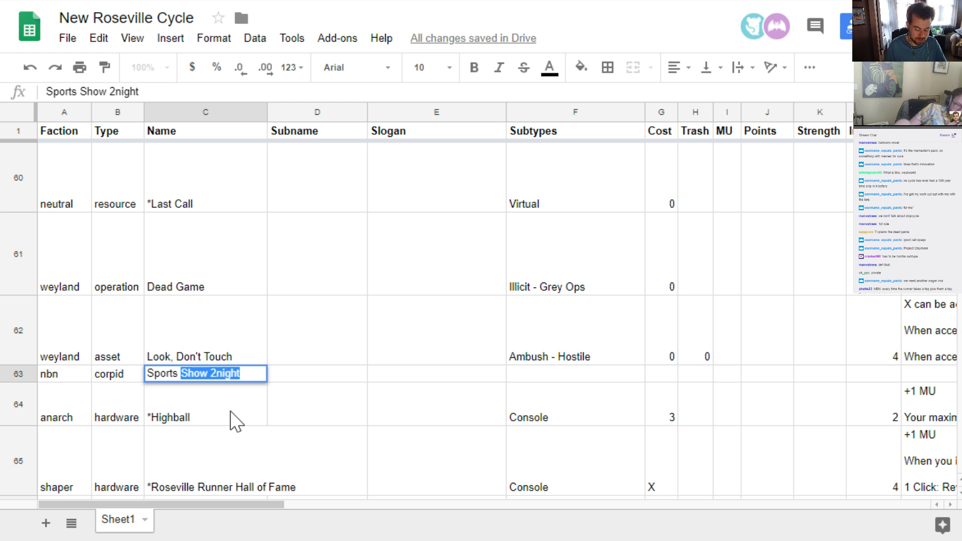
pyautogui.write('Sports Sports')
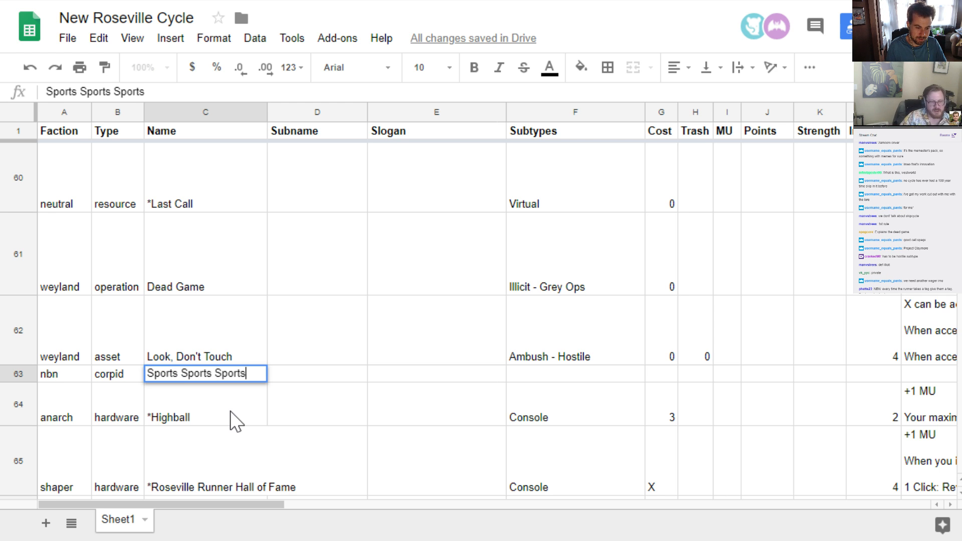
pyautogui.press('Return')
pyautogui.press('Up')
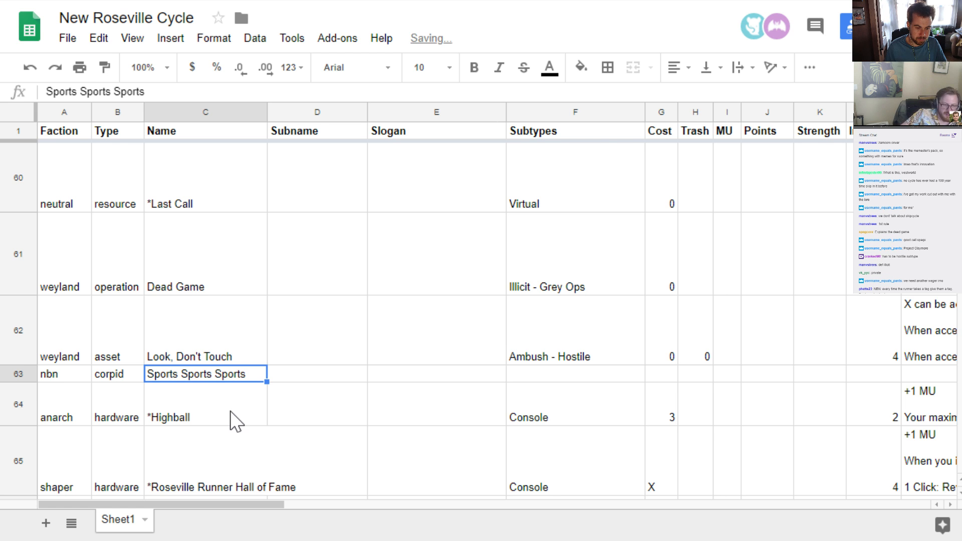
pyautogui.press('Return')
pyautogui.press('Return')
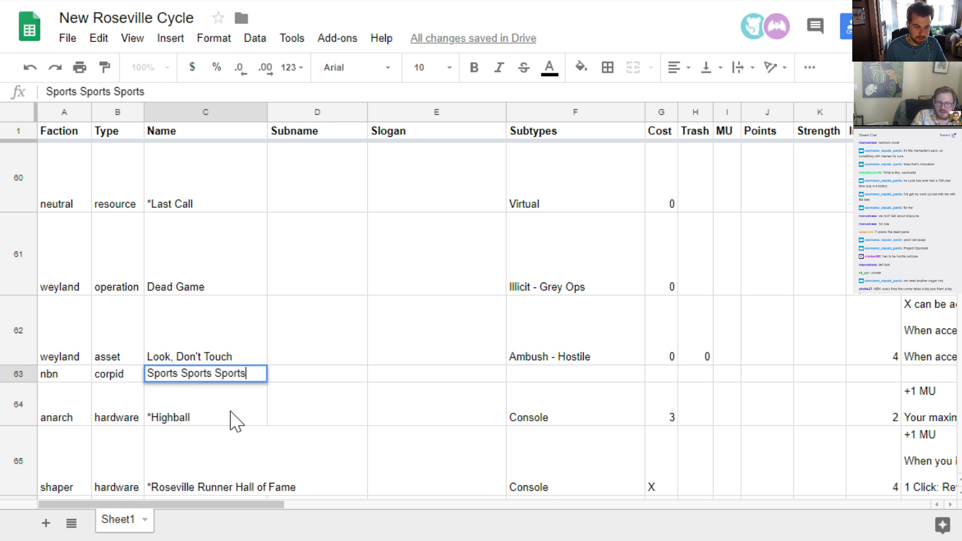
# Enter "Sports" as both the subname and the slogan of the Sports Sports Sports card
pyautogui.press('Up')
pyautogui.press('Right')
pyautogui.press('Right')
pyautogui.press('Left')
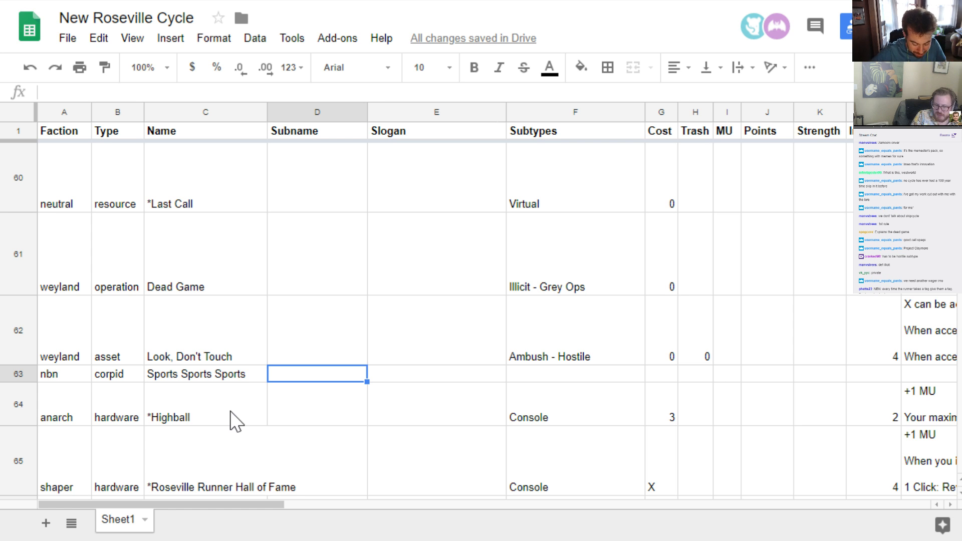
pyautogui.write('Sports')
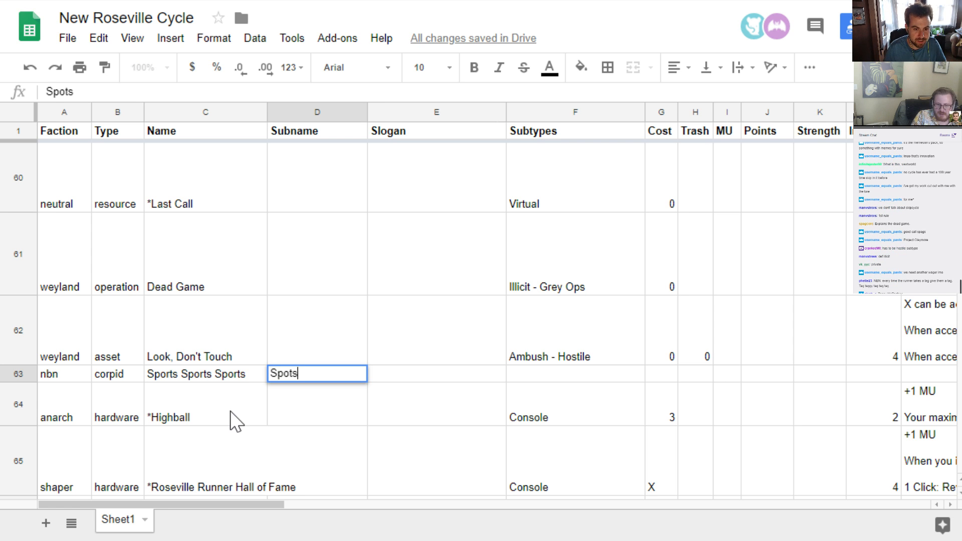
pyautogui.press('BackSpace')
pyautogui.press('BackSpace')
pyautogui.press('BackSpace')
pyautogui.press('BackSpace')
pyautogui.write('orts')
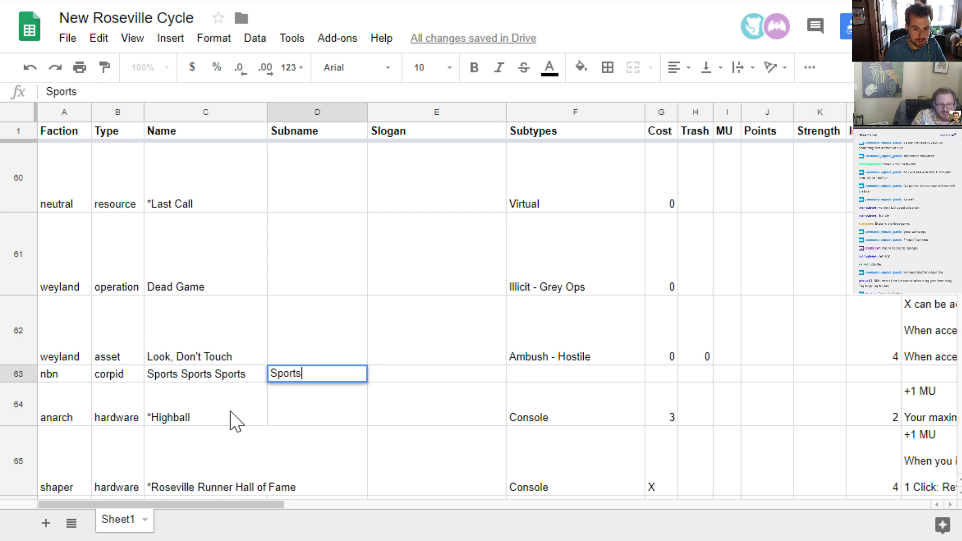
pyautogui.press('Tab')
pyautogui.write('Sports')
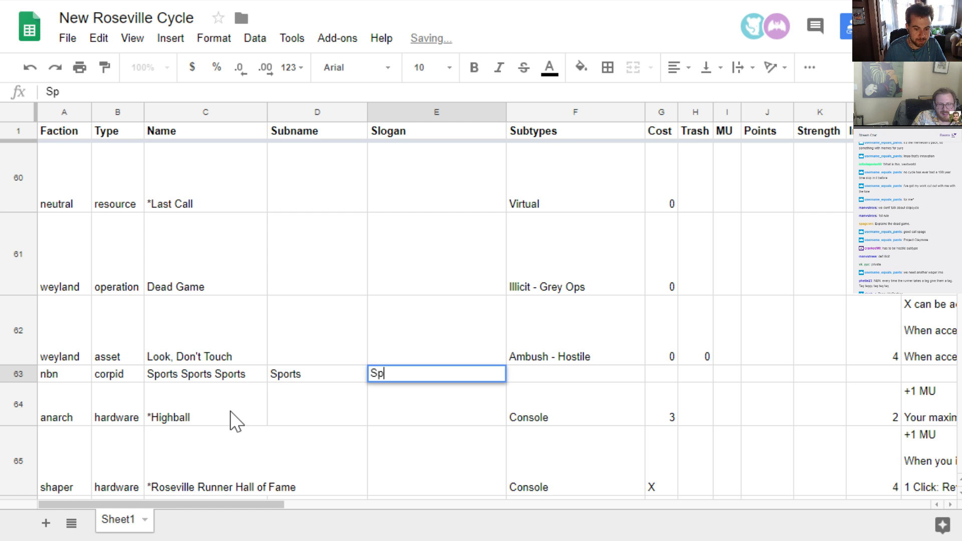
pyautogui.press('Return')
pyautogui.press('Up')
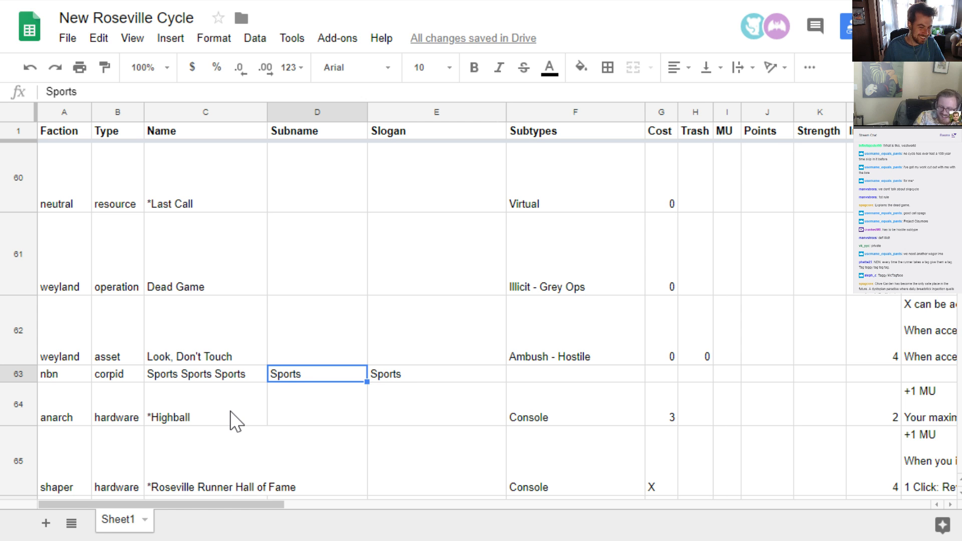
# Add an exclamation mark to the nbn card's slogan so it reads "Sports!"
pyautogui.press('Right')
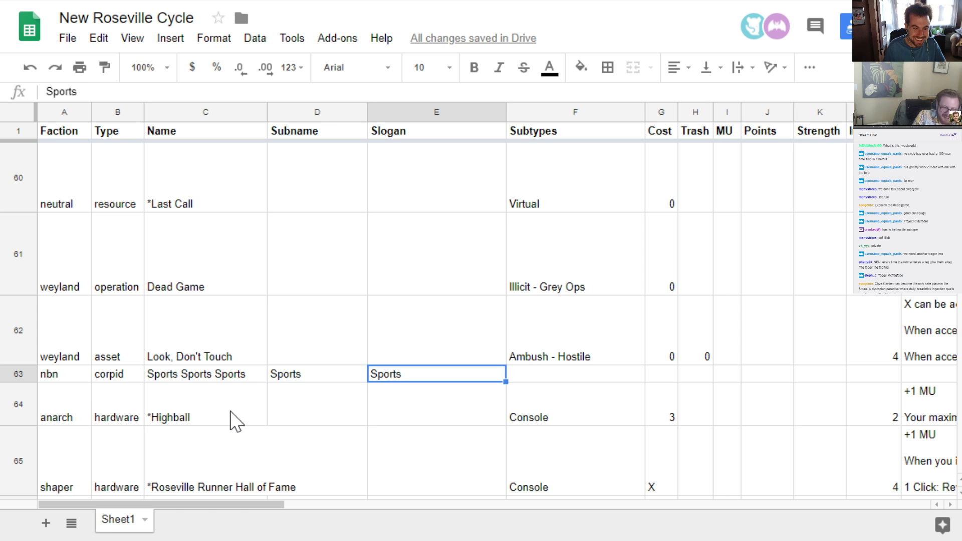
pyautogui.press('Return')
pyautogui.write('!')
pyautogui.press('Return')
pyautogui.press('Up')
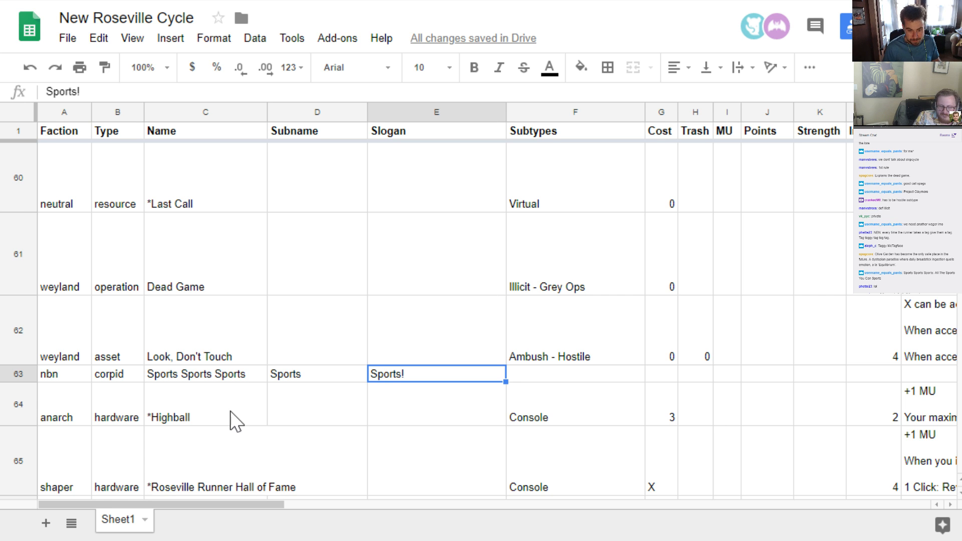
pyautogui.press('Tab')
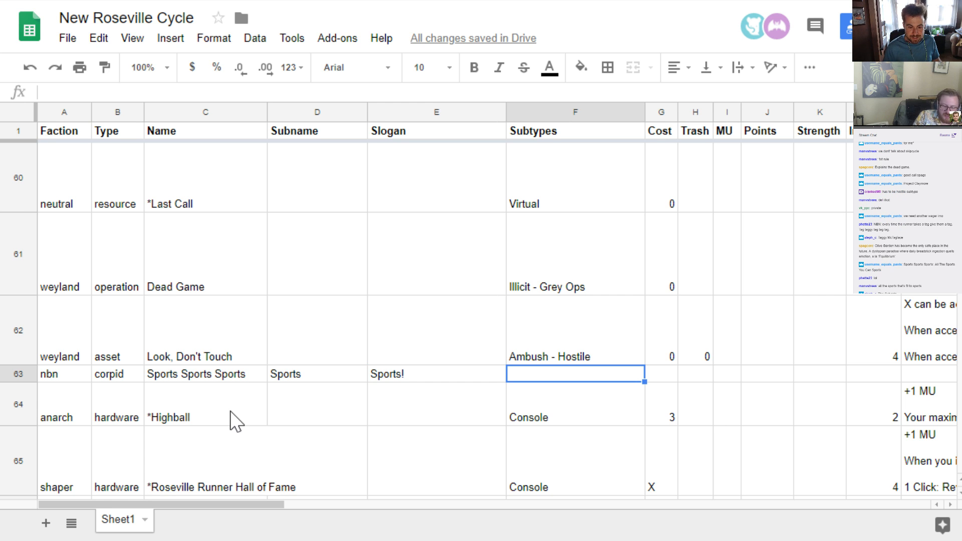
pyautogui.write('T')
pyautogui.press('BackSpace')
pyautogui.write('S')
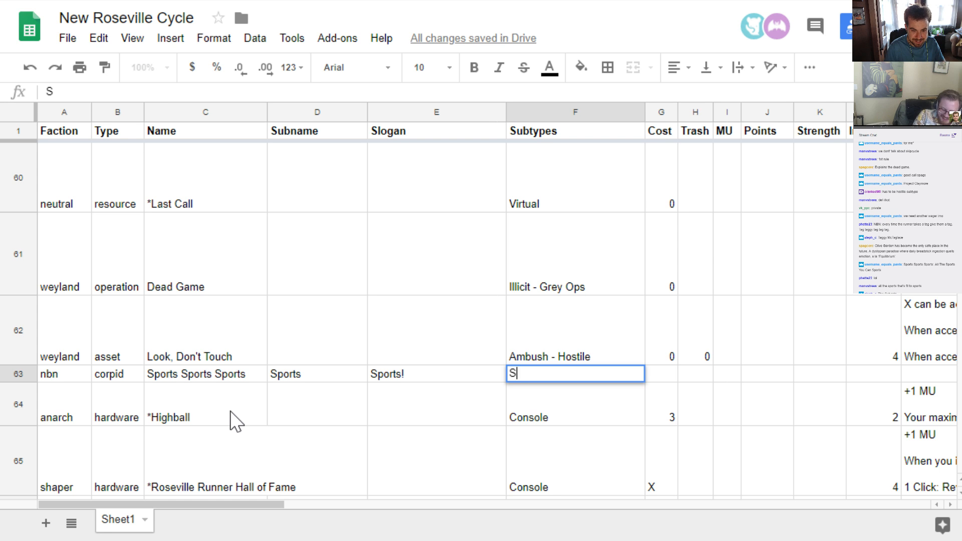
pyautogui.press('BackSpace')
# Check which columns the earlier corpid cards fill in and look through the remaining cells of the new nbn card's row
pyautogui.press('Tab')
pyautogui.press('Tab')
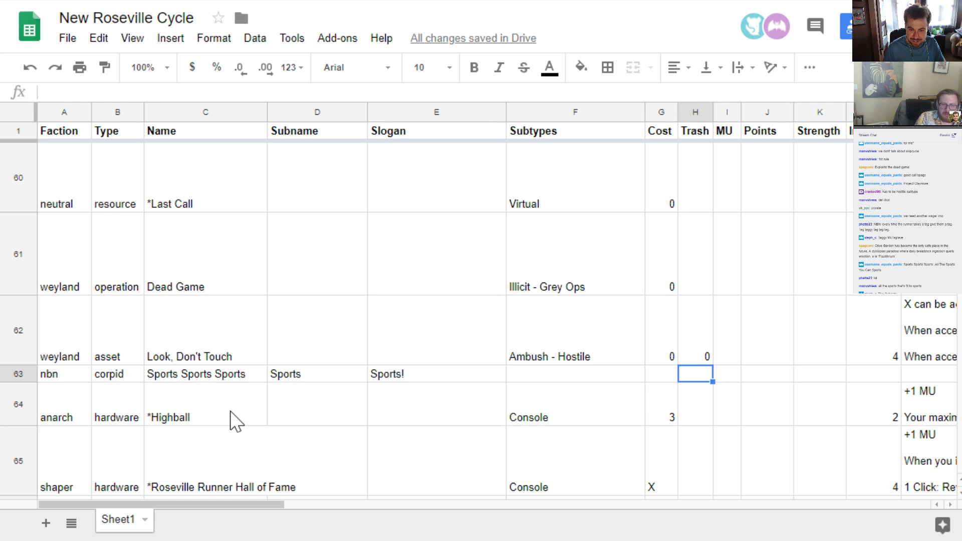
pyautogui.scroll(5, 699, 373)
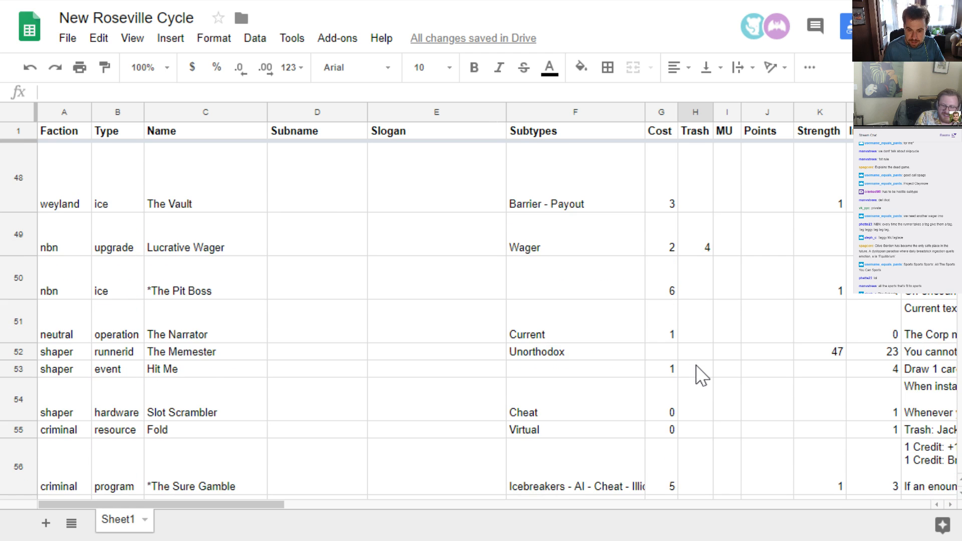
pyautogui.scroll(3, 700, 375)
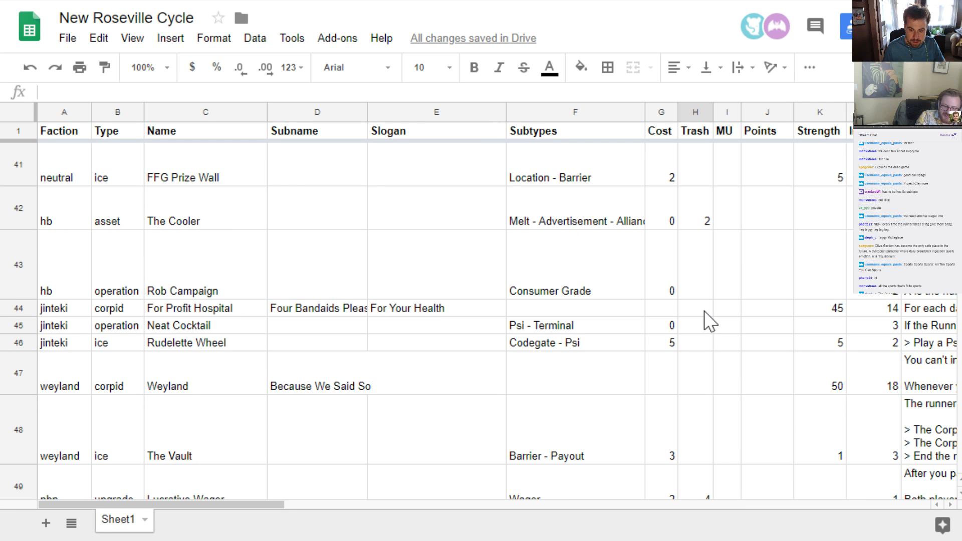
pyautogui.scroll(-8, 704, 316)
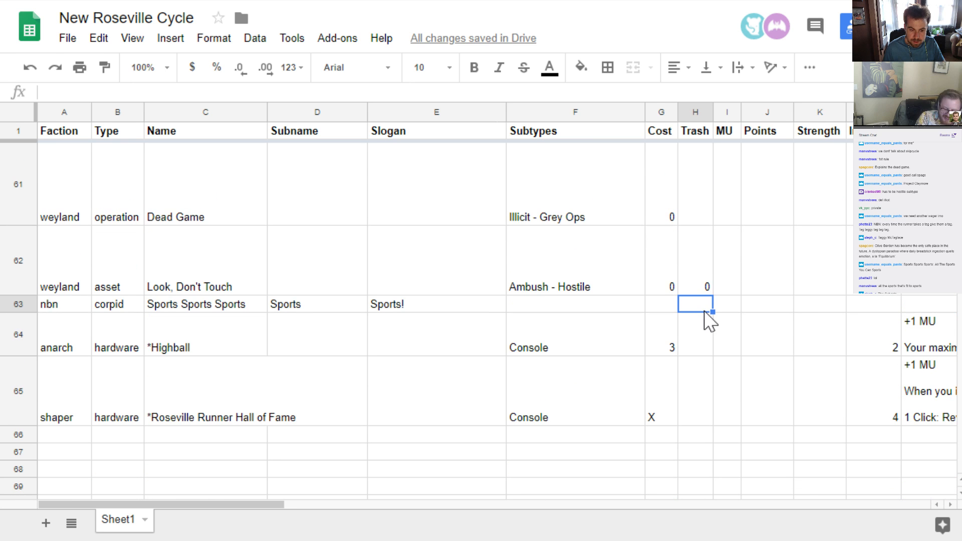
pyautogui.press('Right')
pyautogui.press('Right')
pyautogui.press('Right')
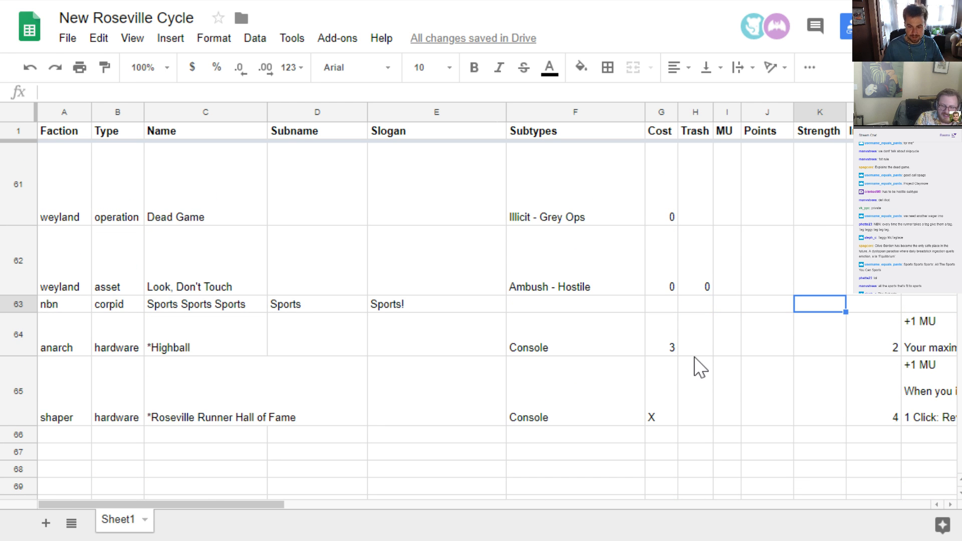
pyautogui.press('Right')
pyautogui.press('Right')
pyautogui.press('Right')
pyautogui.press('Left')
pyautogui.press('Left')
pyautogui.press('Left')
pyautogui.press('Left')
pyautogui.press('Left')
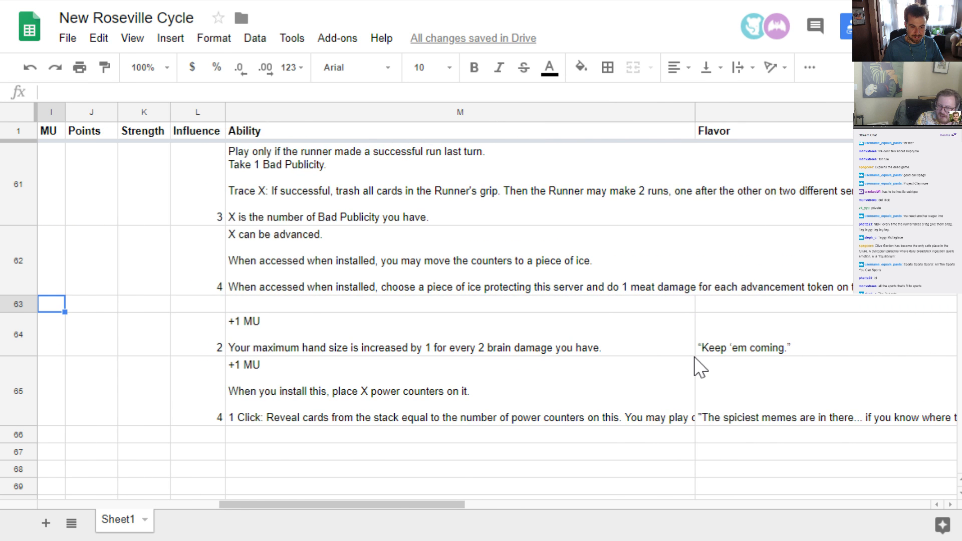
pyautogui.press('Left')
pyautogui.press('Left')
pyautogui.press('Left')
pyautogui.press('Left')
pyautogui.press('Left')
pyautogui.press('Right')
pyautogui.press('Right')
pyautogui.press('Right')
pyautogui.press('Right')
pyautogui.press('Right')
pyautogui.press('Right')
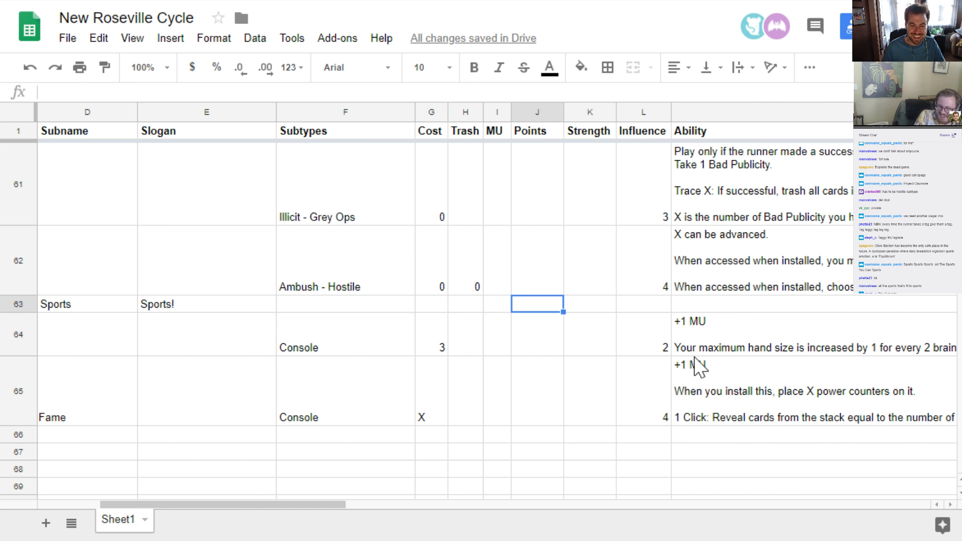
pyautogui.press('Right')
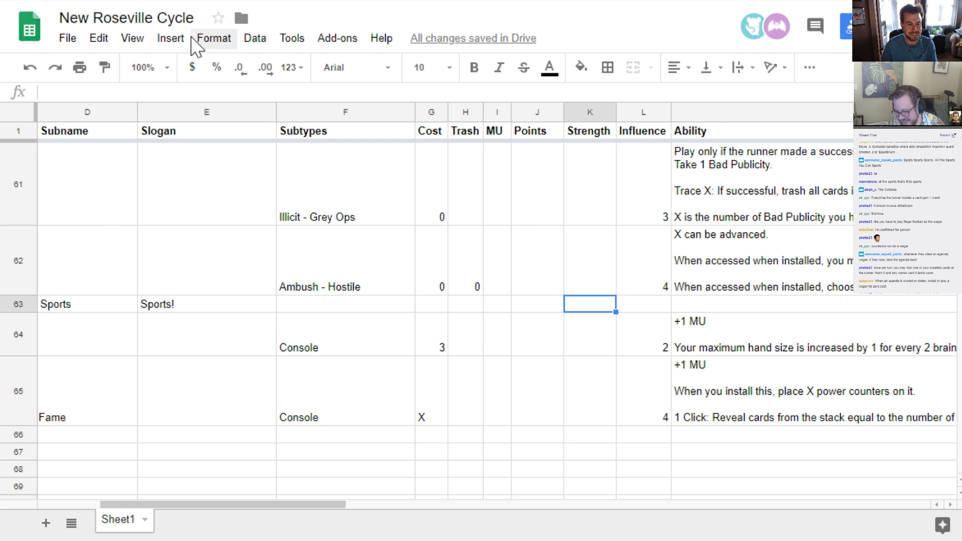
# Switch to cards.pdf, look back through the rendered custom cards on the earlier pages, and return to the New Roseville Cycle sheet
pyautogui.click(176, 1)
pyautogui.scroll(1, 368, 321)
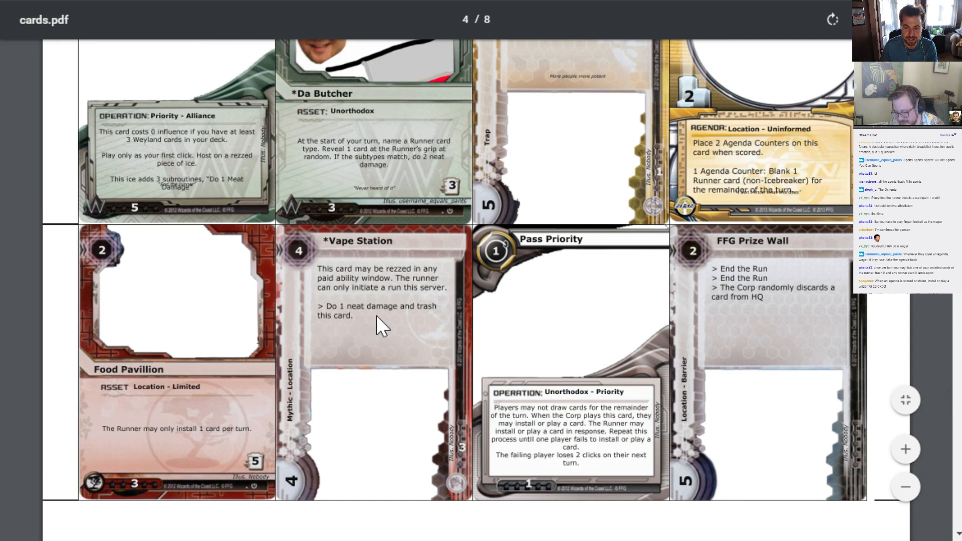
pyautogui.scroll(10, 426, 280)
pyautogui.scroll(7, 435, 236)
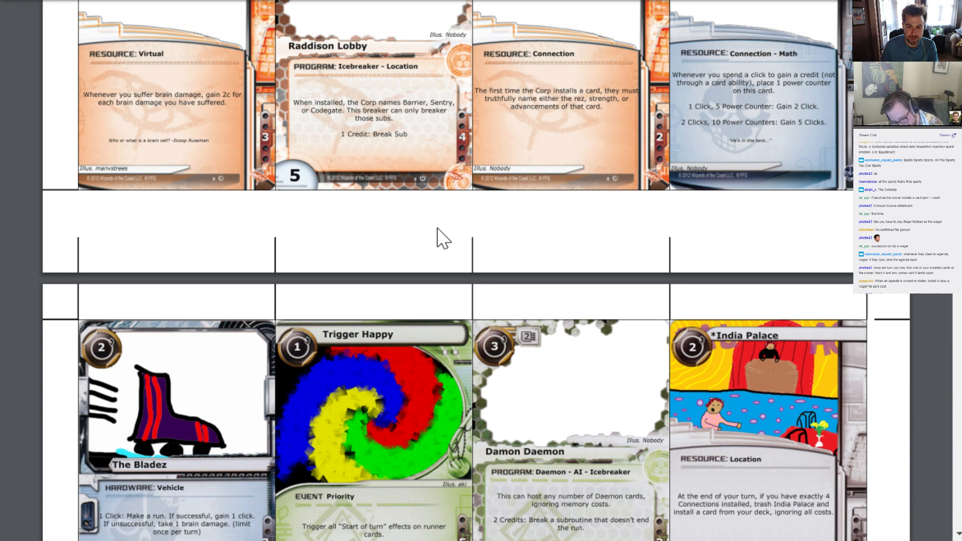
pyautogui.scroll(10, 435, 224)
pyautogui.scroll(1, 436, 234)
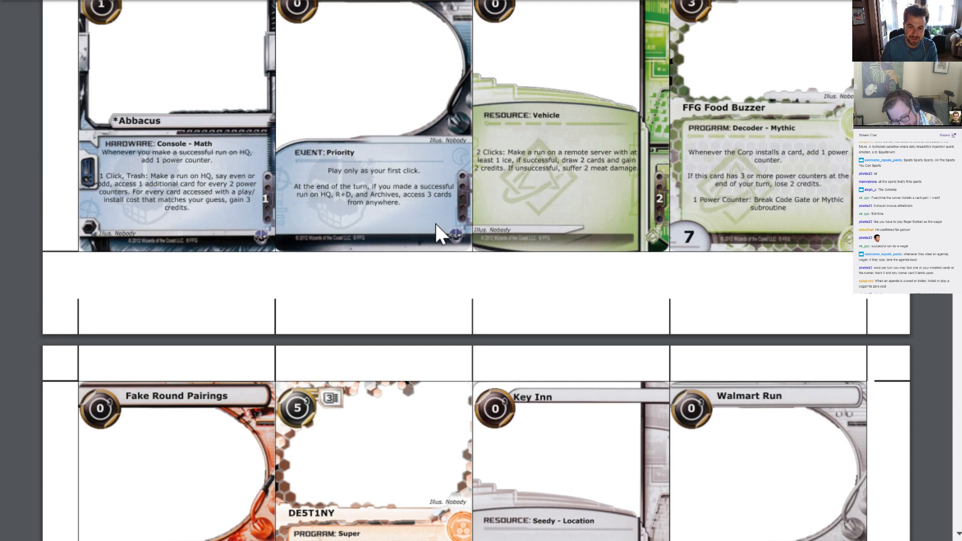
pyautogui.click(321, 1)
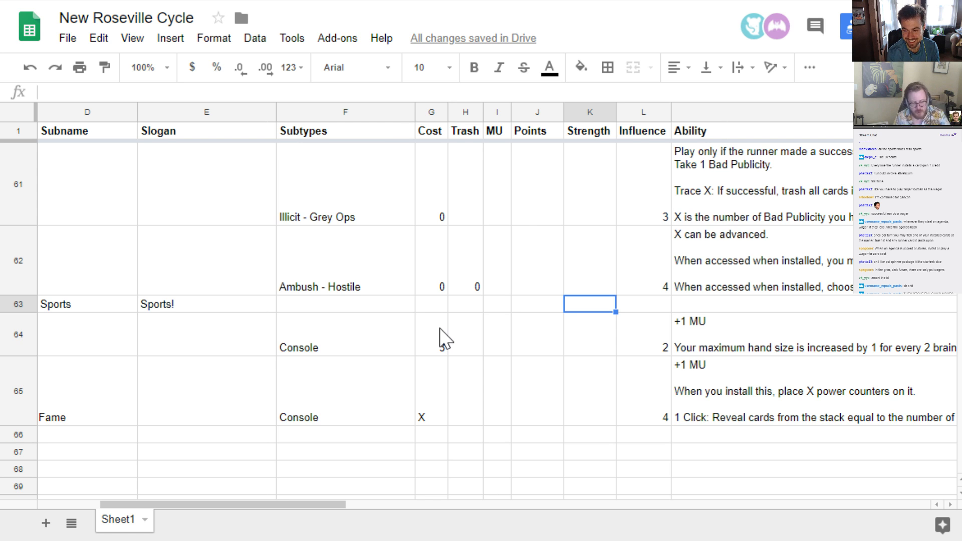
# Enter "Whenever the Runner is about to access an advanced card, START A WAGER." as the Sports Sports Sports card's ability
pyautogui.press('Right')
pyautogui.press('Right')
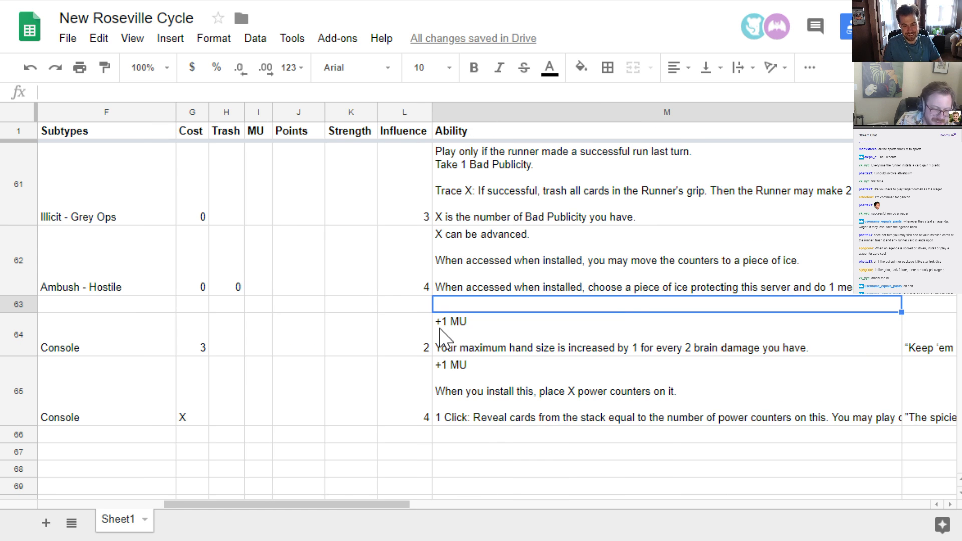
pyautogui.write('Whenever ')
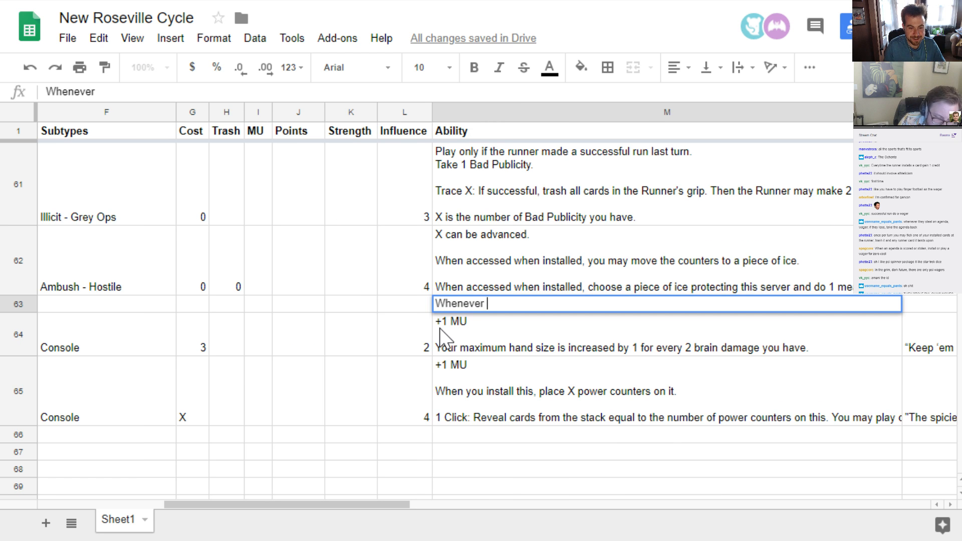
pyautogui.write('the Runner is abo')
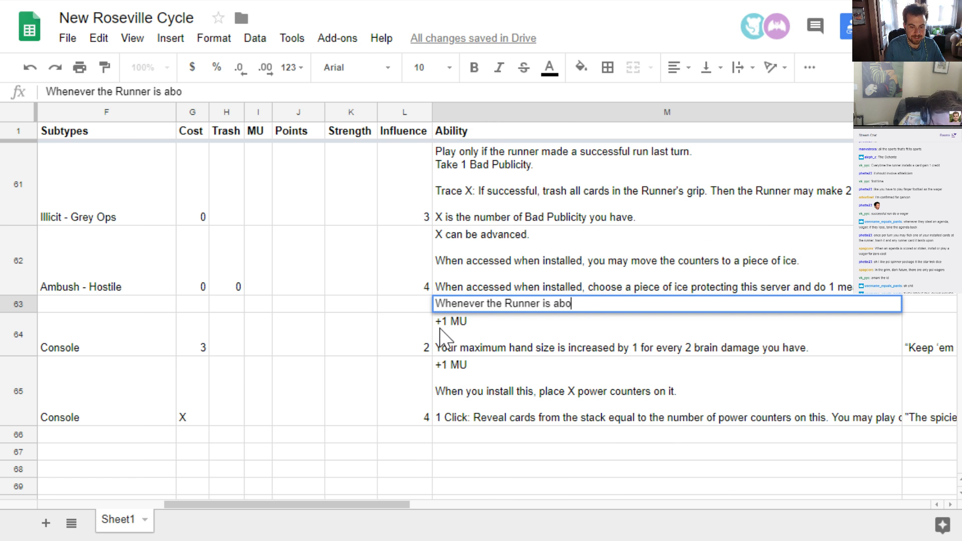
pyautogui.write('ut to a')
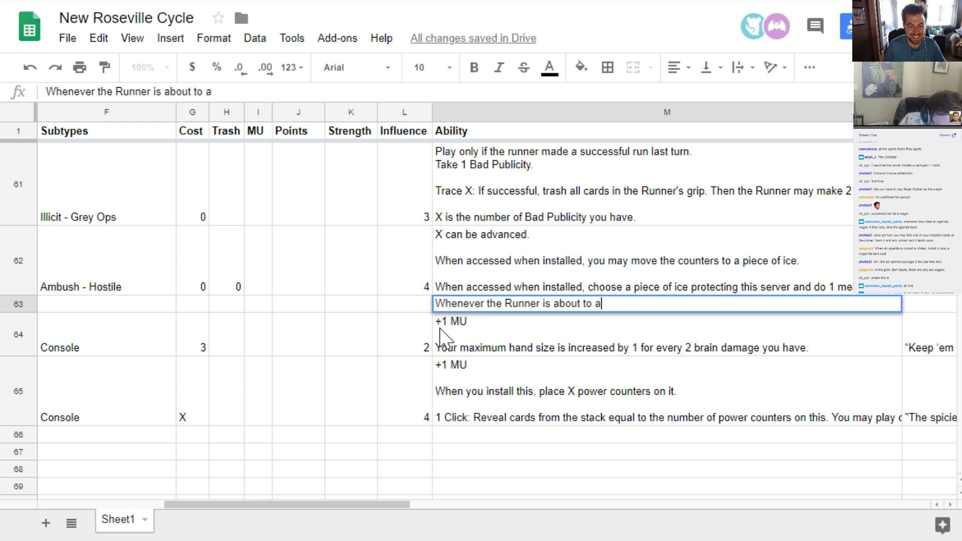
pyautogui.write('ccess an advance')
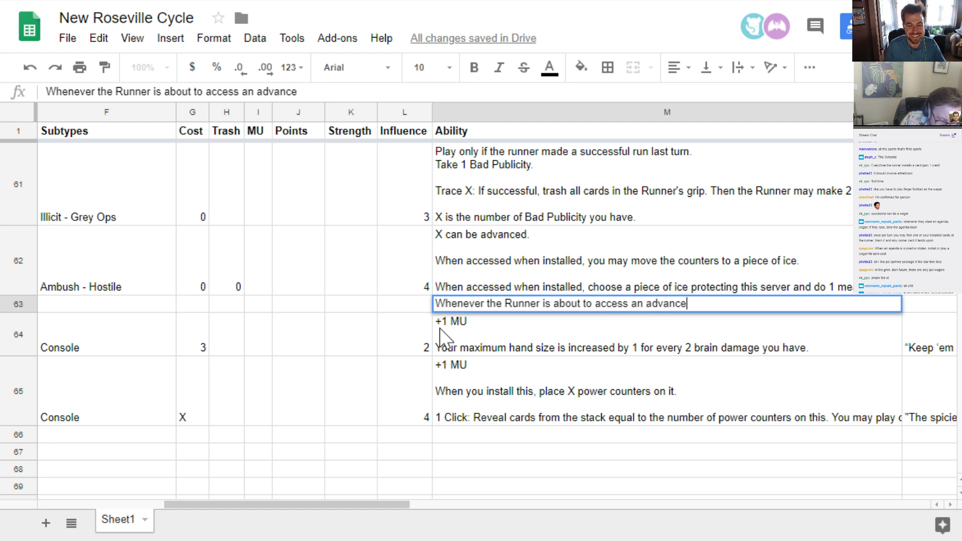
pyautogui.write('d card, ST')
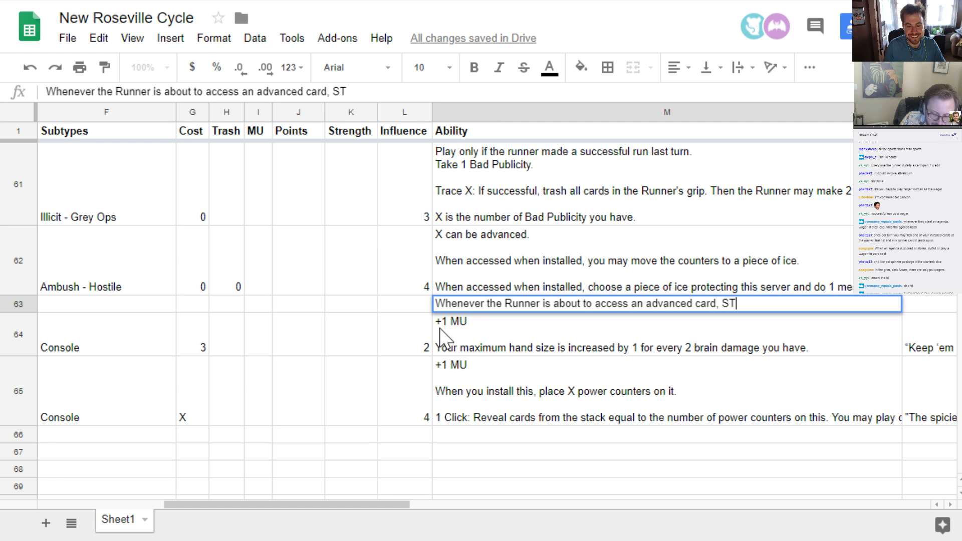
pyautogui.write('ART A WAGER.')
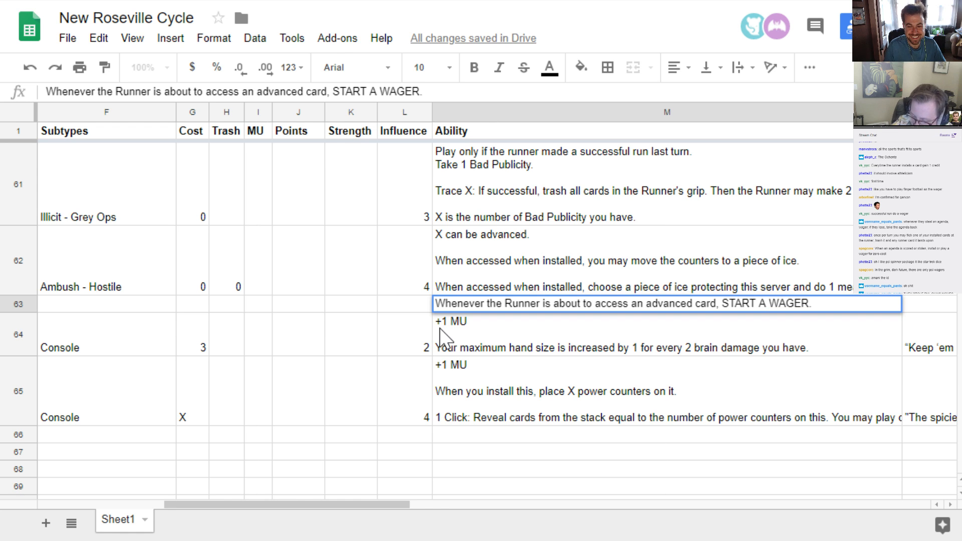
pyautogui.hotkey('ctrl', 'Return')
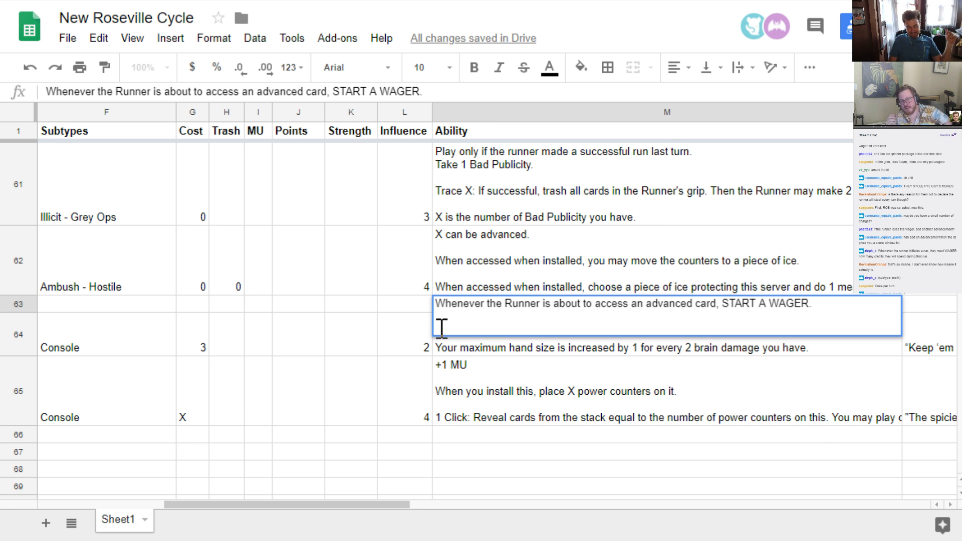
# Replace the card's ability with "The first run per turn, you may for the Runner to START A WAGER." and add a blank line below it
pyautogui.hotkey('shift', 'Up')
pyautogui.hotkey('shift', 'Up')
pyautogui.hotkey('shift', 'Up')
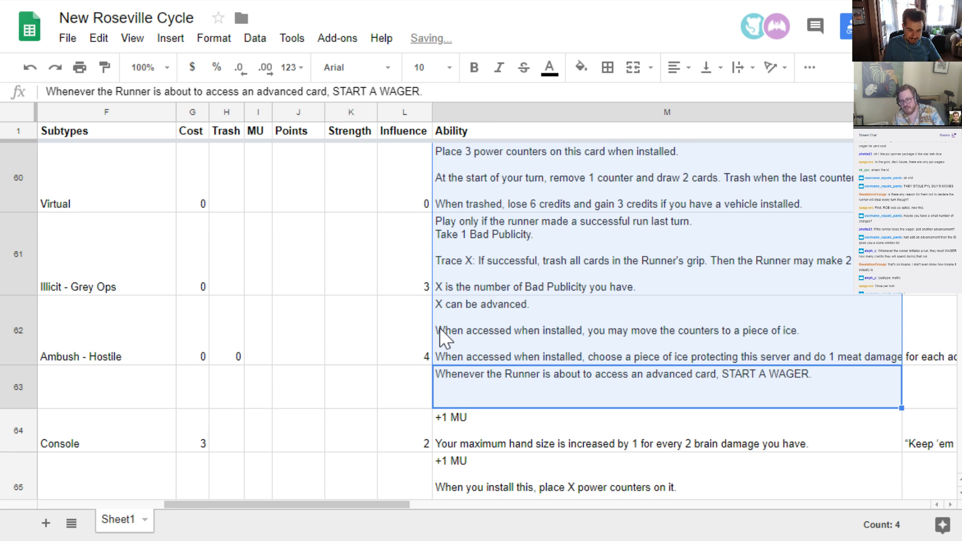
pyautogui.press('Down')
pyautogui.press('Down')
pyautogui.press('Up')
pyautogui.press('Up')
pyautogui.write('The')
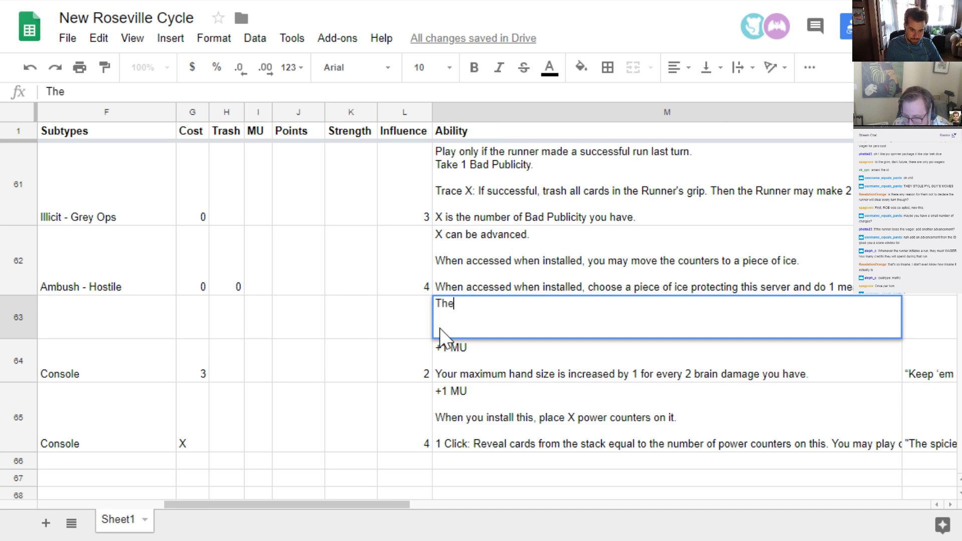
pyautogui.write(' first run (pa')
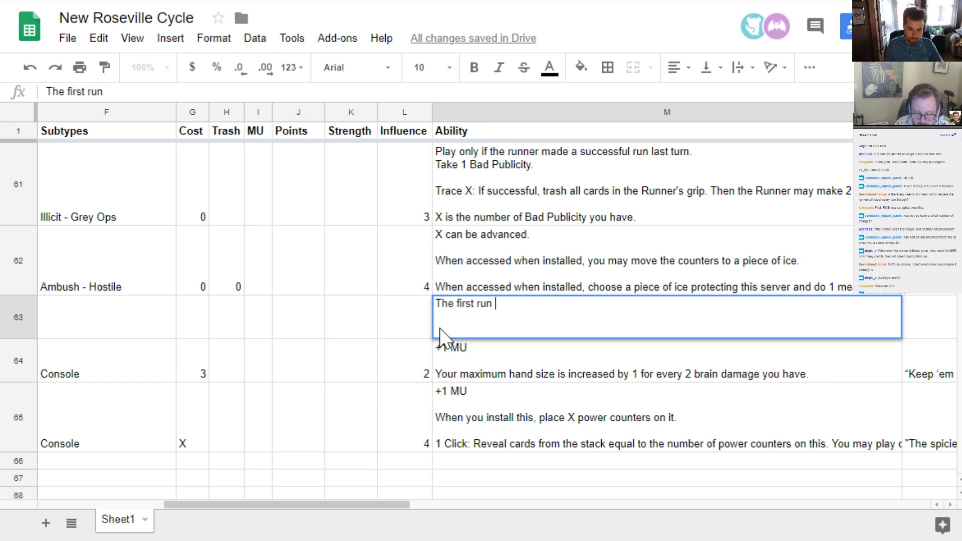
pyautogui.press('BackSpace')
pyautogui.press('BackSpace')
pyautogui.press('BackSpace')
pyautogui.write('per turn, ')
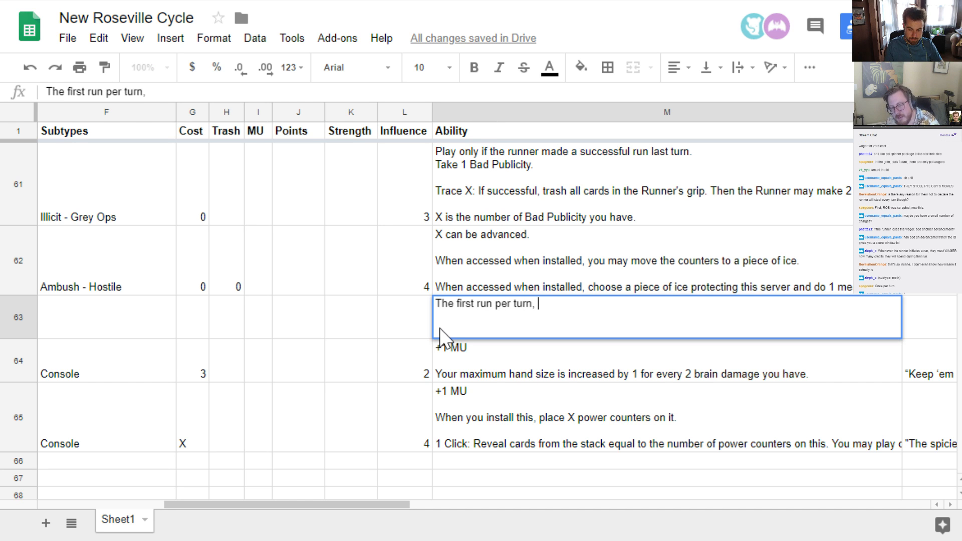
pyautogui.write('you may')
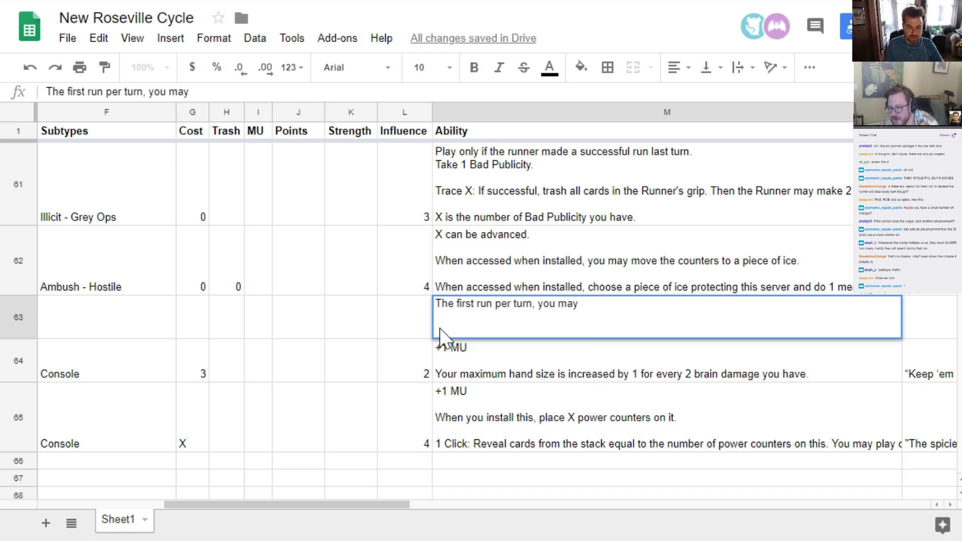
pyautogui.write(' for the R')
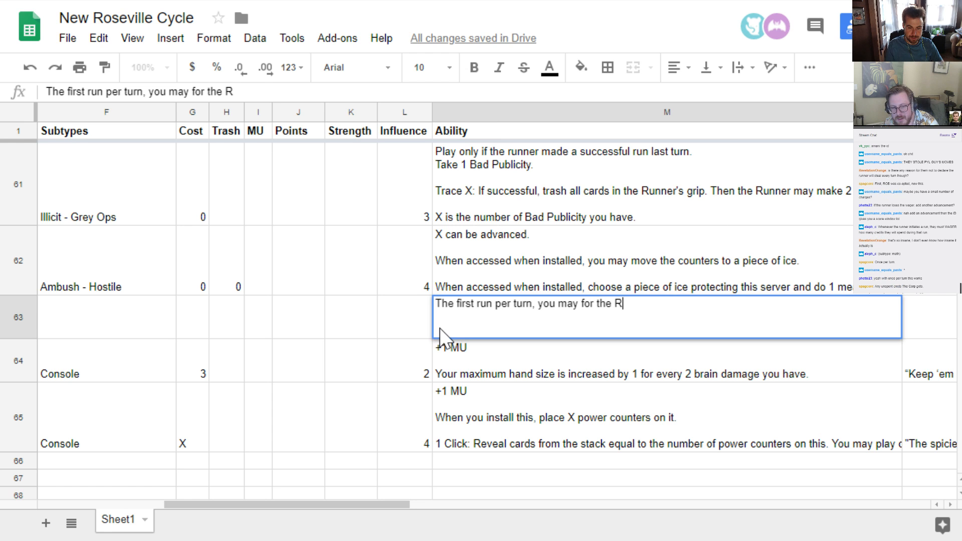
pyautogui.write('unner to START A')
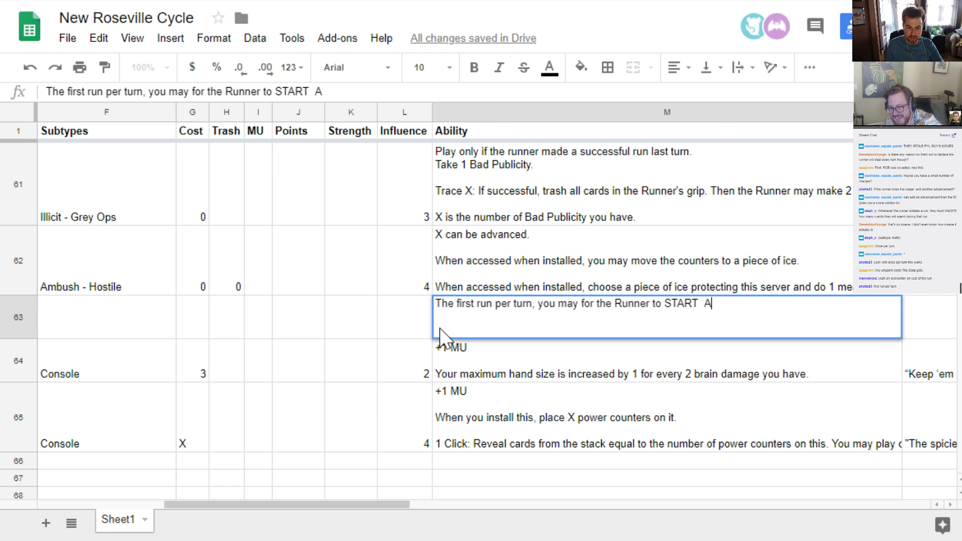
pyautogui.press('BackSpace')
pyautogui.write('A WAGER.')
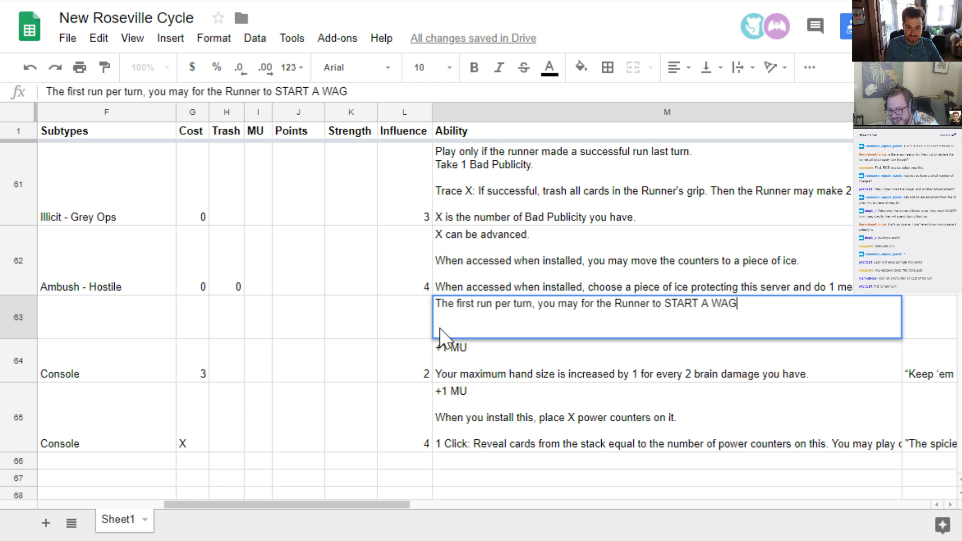
pyautogui.hotkey('alt', 'Return')
pyautogui.hotkey('alt', 'Return')
pyautogui.write('The turn')
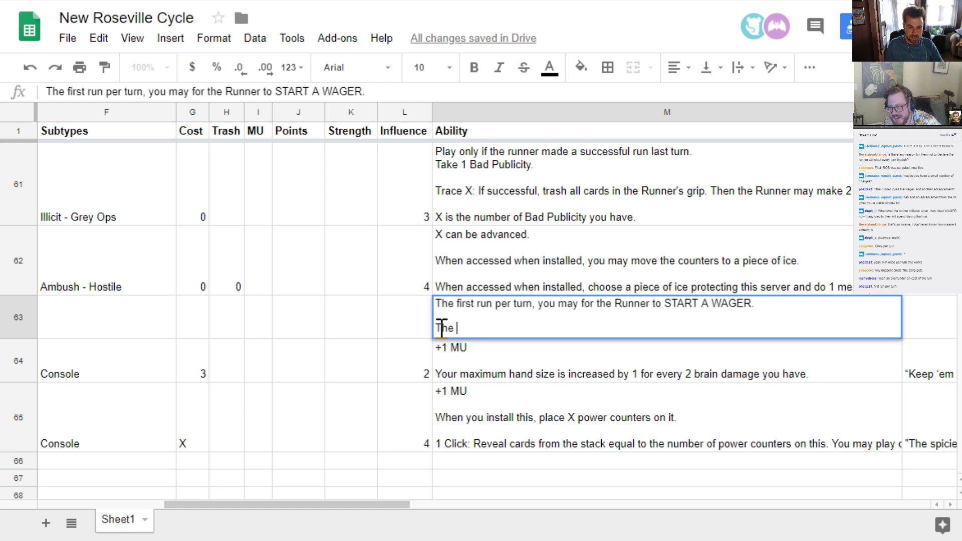
pyautogui.press('BackSpace')
pyautogui.press('BackSpace')
pyautogui.press('BackSpace')
pyautogui.press('BackSpace')
pyautogui.write('Runner')
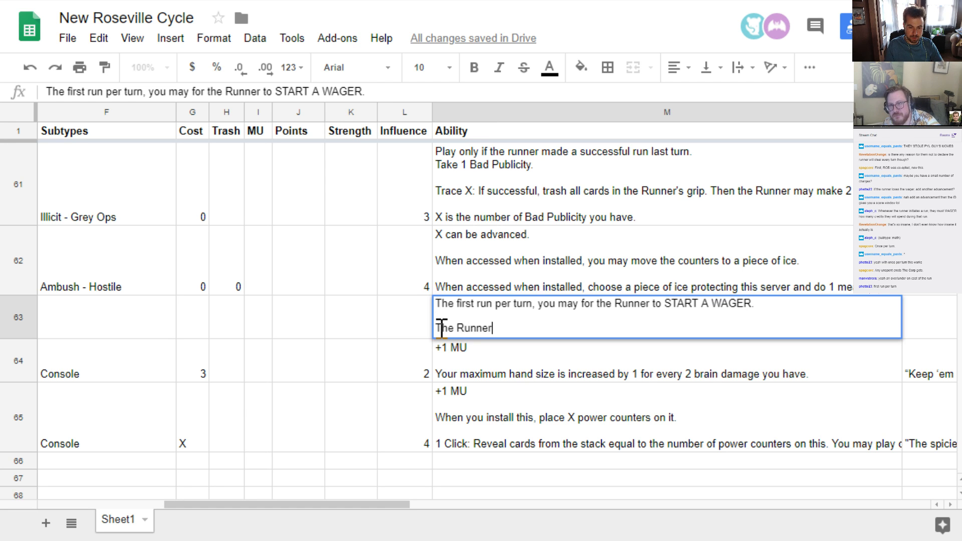
pyautogui.press('BackSpace')
pyautogui.press('BackSpace')
pyautogui.press('BackSpace')
pyautogui.press('BackSpace')
pyautogui.press('BackSpace')
pyautogui.press('BackSpace')
pyautogui.press('BackSpace')
pyautogui.press('BackSpace')
pyautogui.press('BackSpace')
pyautogui.press('BackSpace')
pyautogui.write('D')
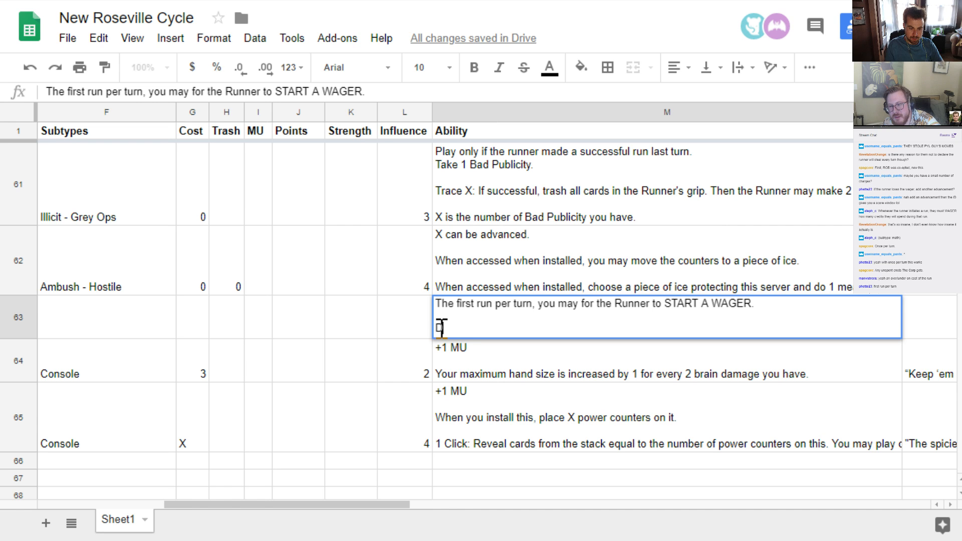
pyautogui.write('uring the w')
pyautogui.press('BackSpace')
pyautogui.write('W')
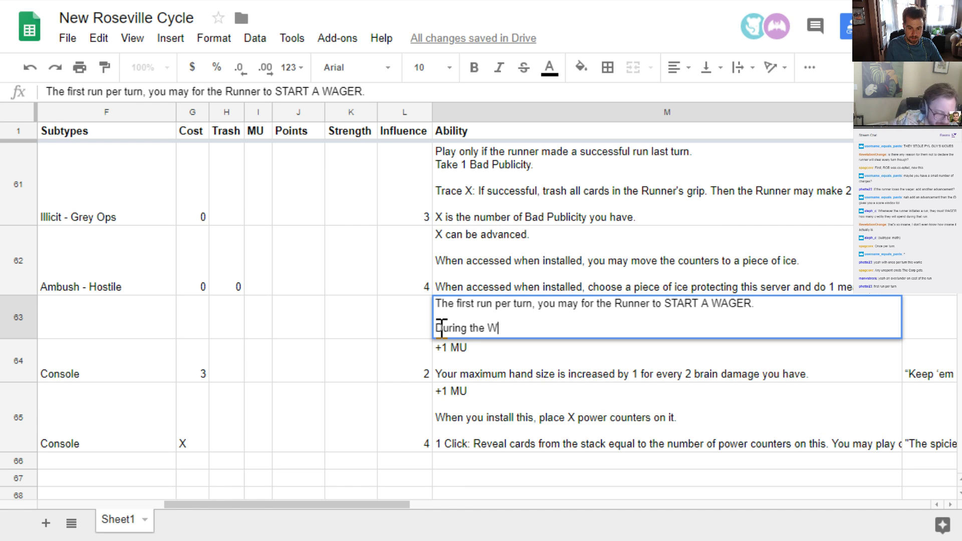
pyautogui.write('AGER')
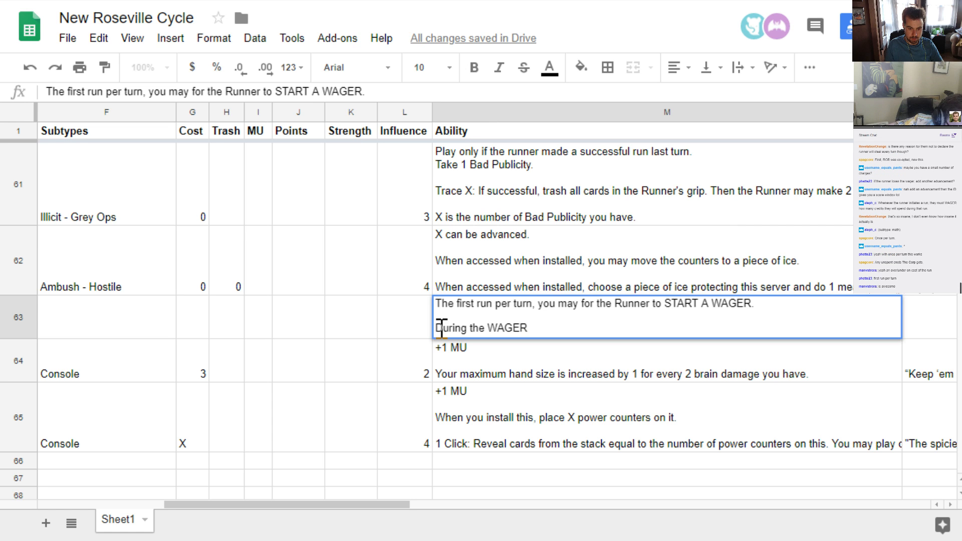
pyautogui.press('BackSpace')
pyautogui.press('BackSpace')
pyautogui.press('BackSpace')
pyautogui.press('BackSpace')
pyautogui.press('BackSpace')
pyautogui.press('BackSpace')
pyautogui.press('BackSpace')
pyautogui.press('BackSpace')
pyautogui.press('BackSpace')
pyautogui.press('BackSpace')
pyautogui.press('BackSpace')
pyautogui.press('BackSpace')
pyautogui.press('BackSpace')
pyautogui.press('BackSpace')
pyautogui.press('BackSpace')
pyautogui.press('BackSpace')
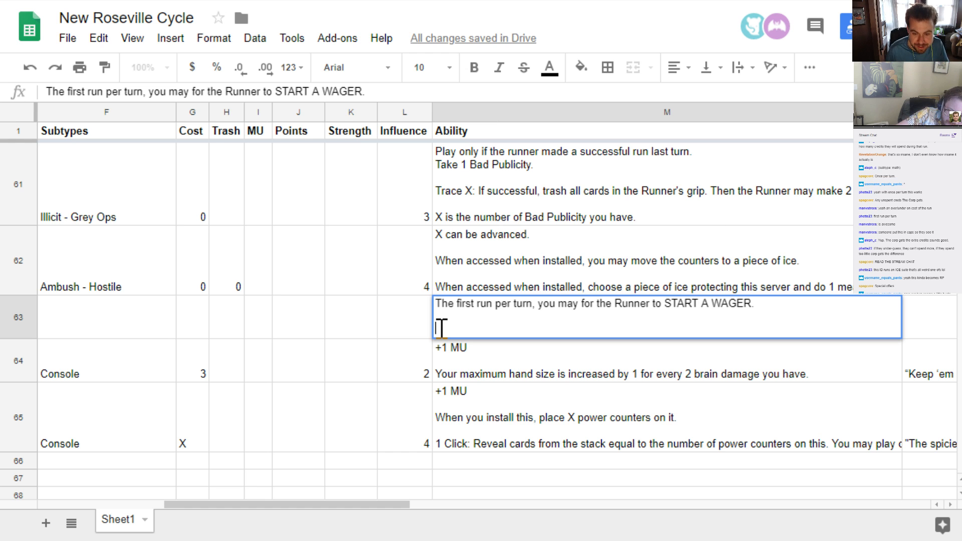
# Change the ability's opening words "The first run per turn" to "Once per turn" in the Sports Sports Sports card
pyautogui.press('Up')
pyautogui.press('Up')
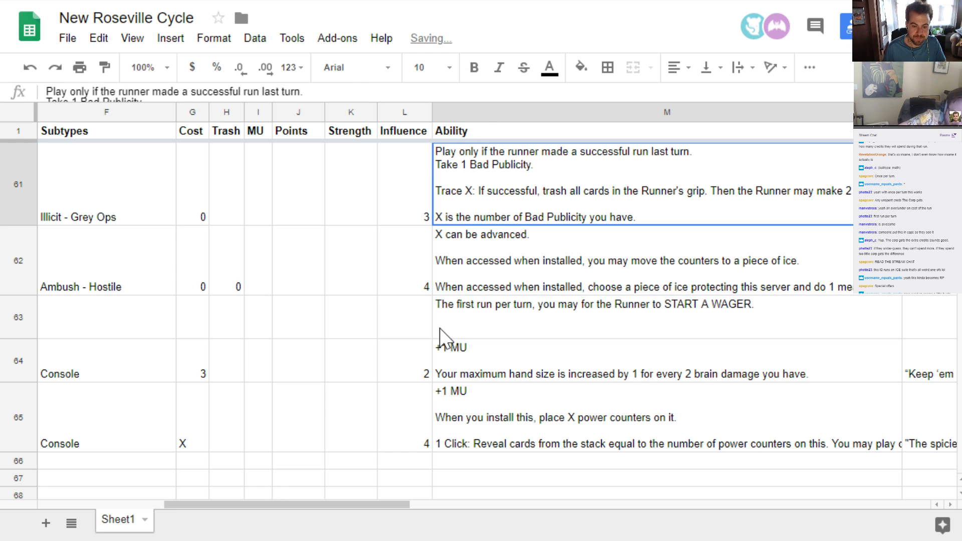
pyautogui.doubleClick(441, 328)
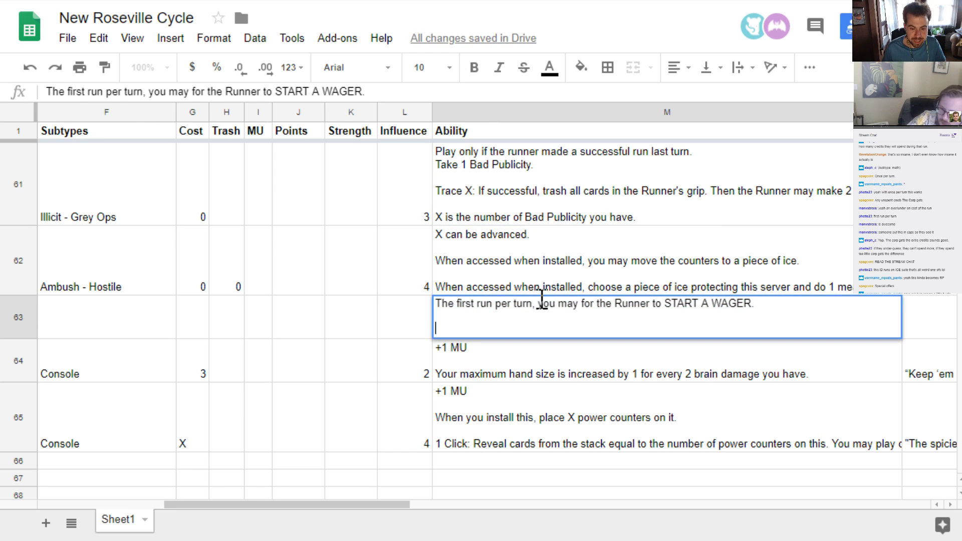
pyautogui.moveTo(531, 305); pyautogui.dragTo(301, 286)
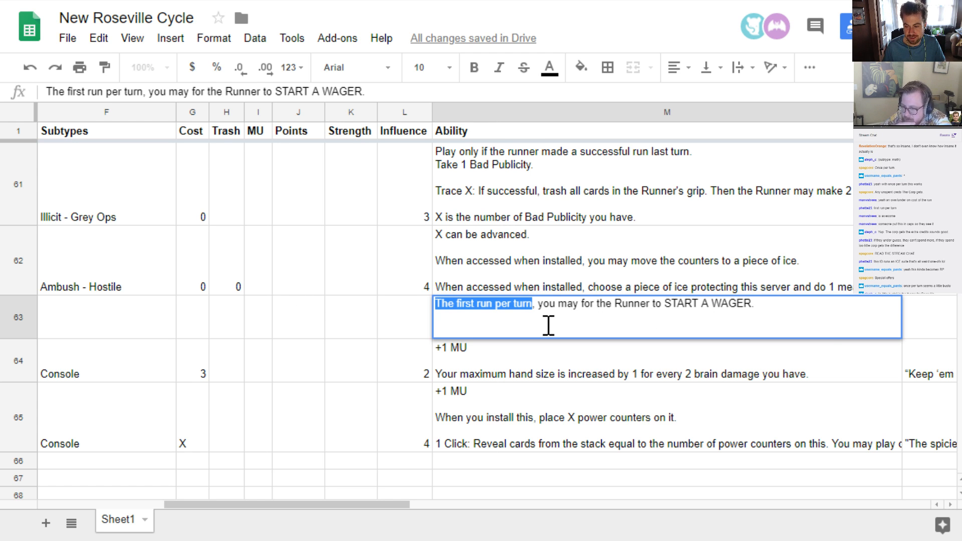
pyautogui.write('Once per tur')
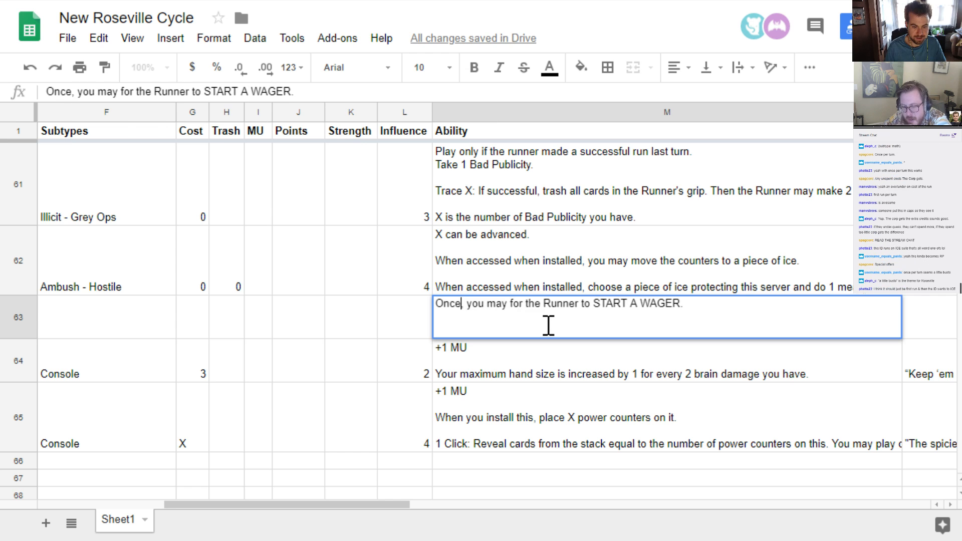
pyautogui.write('n')
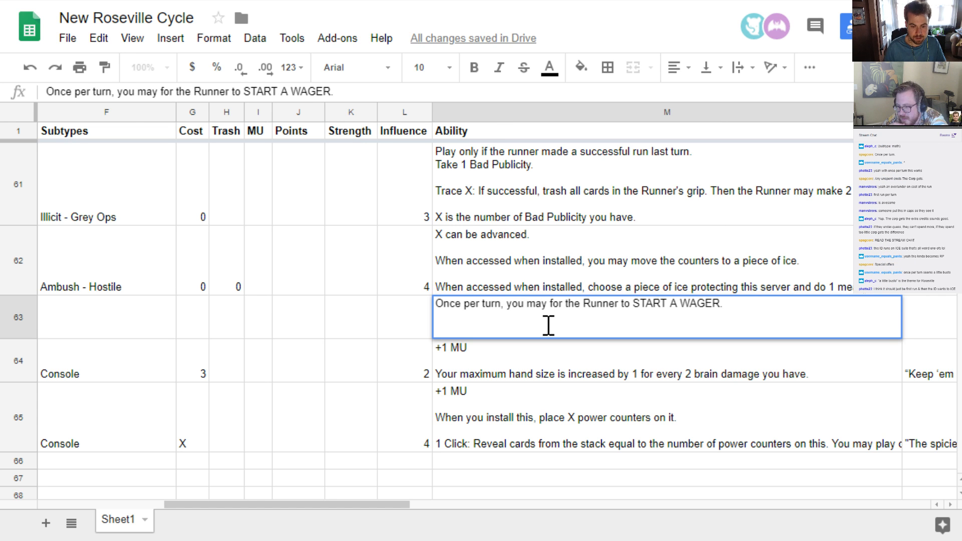
# Insert "when the Runner initiates a run," after "Once per turn," in the Sports Sports Sports card's ability
pyautogui.press('Right')
pyautogui.press('Right')
pyautogui.write('when the ')
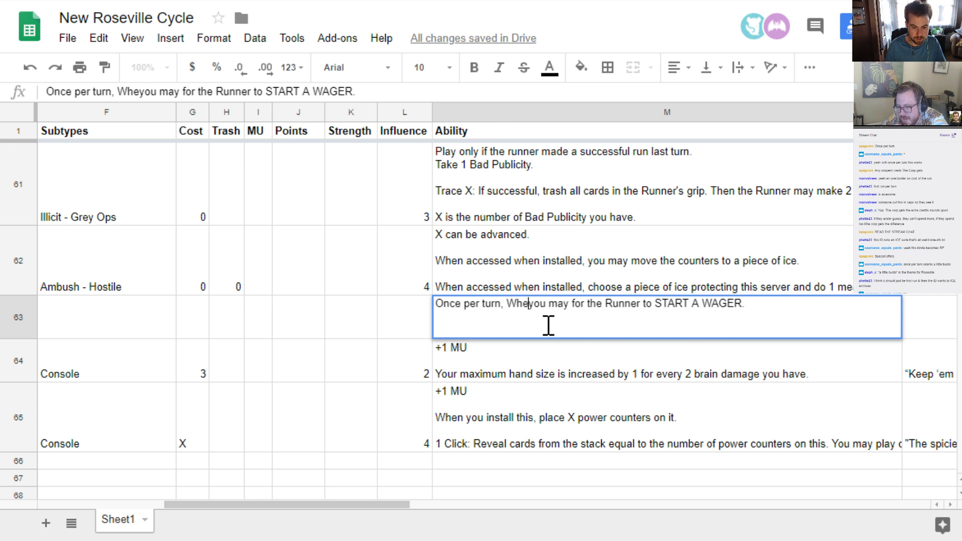
pyautogui.write('Runner ins')
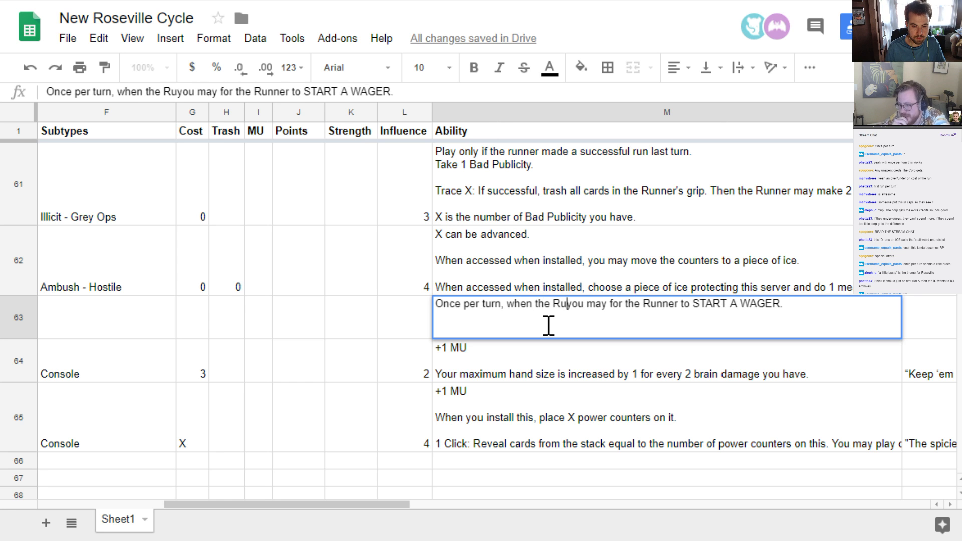
pyautogui.press('BackSpace')
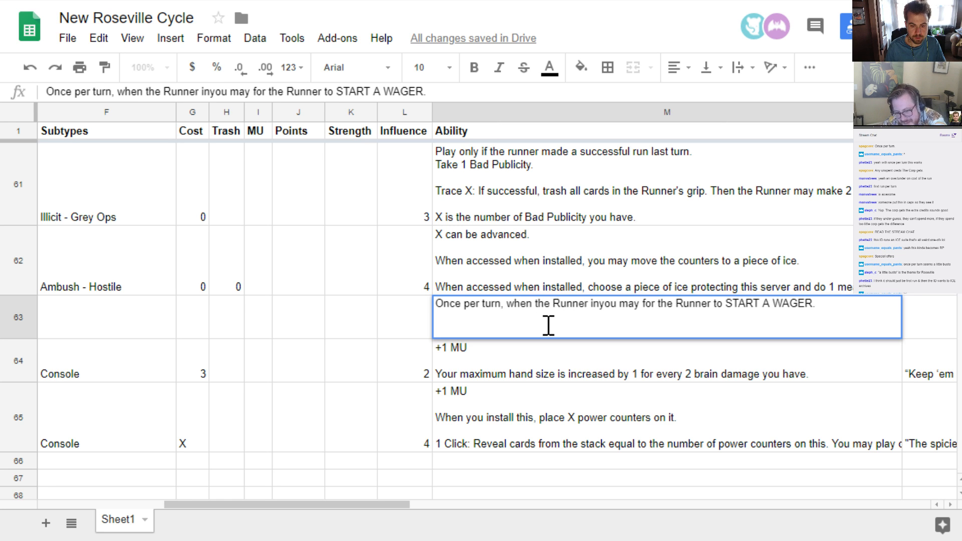
pyautogui.write('itiates a run,')
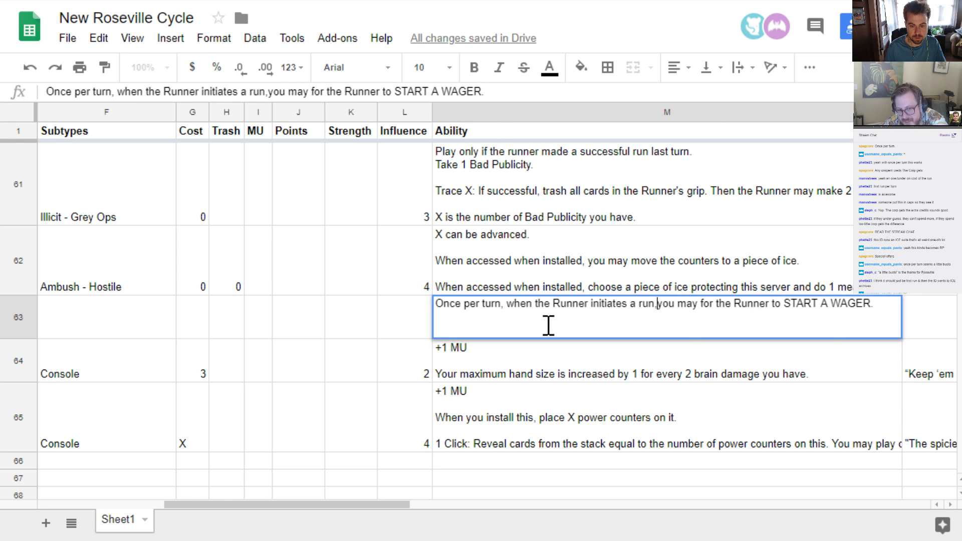
pyautogui.hotkey('alt', 'Return')
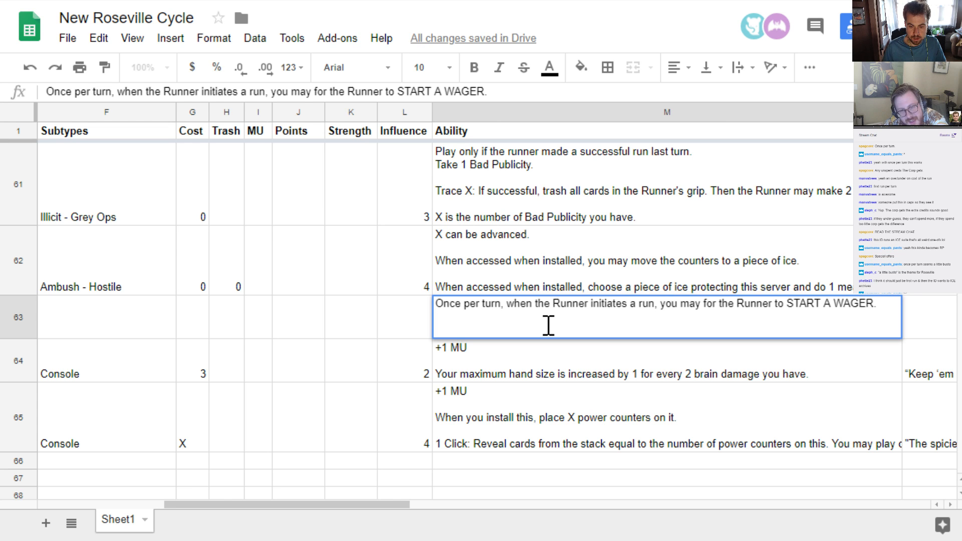
pyautogui.press('BackSpace')
# Remove "for the Runner to" from the ability's first sentence so it ends with "you may START A WAGER."
pyautogui.press('Left')
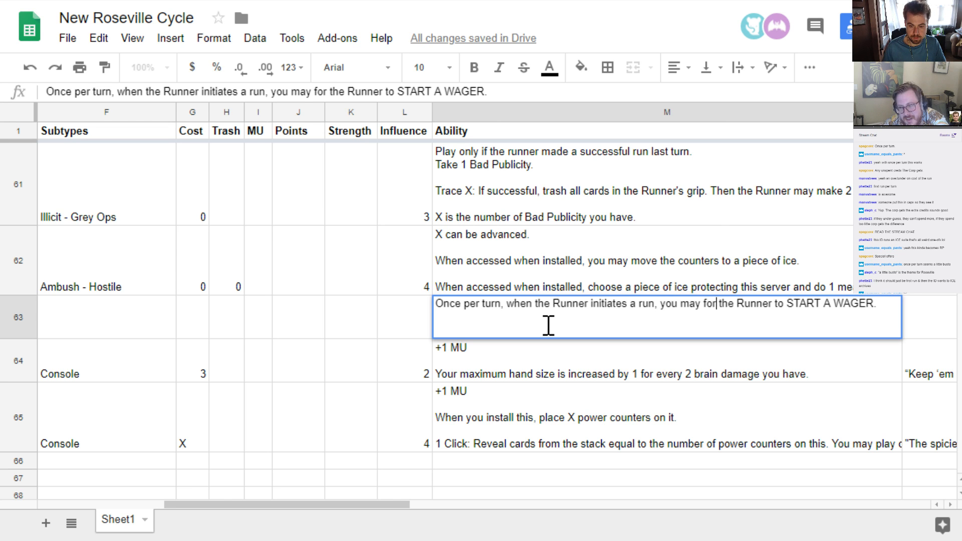
pyautogui.press('Left')
pyautogui.hotkey('shift', 'Right')
pyautogui.hotkey('shift', 'Right')
pyautogui.hotkey('shift', 'Right')
pyautogui.hotkey('shift', 'Right')
pyautogui.hotkey('shift', 'Right')
pyautogui.hotkey('shift', 'Right')
pyautogui.hotkey('shift', 'Right')
pyautogui.hotkey('shift', 'Right')
pyautogui.hotkey('shift', 'Right')
pyautogui.hotkey('shift', 'Right')
pyautogui.hotkey('shift', 'Right')
pyautogui.hotkey('shift', 'Right')
pyautogui.hotkey('shift', 'Right')
pyautogui.hotkey('shift', 'Right')
pyautogui.hotkey('shift', 'Right')
pyautogui.hotkey('shift', 'Right')
pyautogui.hotkey('shift', 'Right')
pyautogui.hotkey('shift', 'Right')
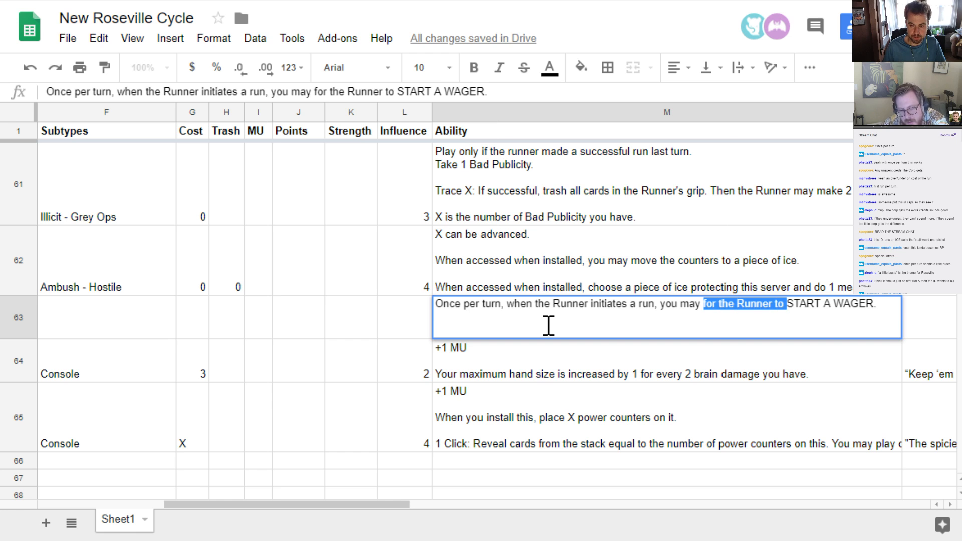
pyautogui.press('BackSpace')
pyautogui.write('sta')
pyautogui.press('BackSpace')
pyautogui.press('BackSpace')
pyautogui.press('BackSpace')
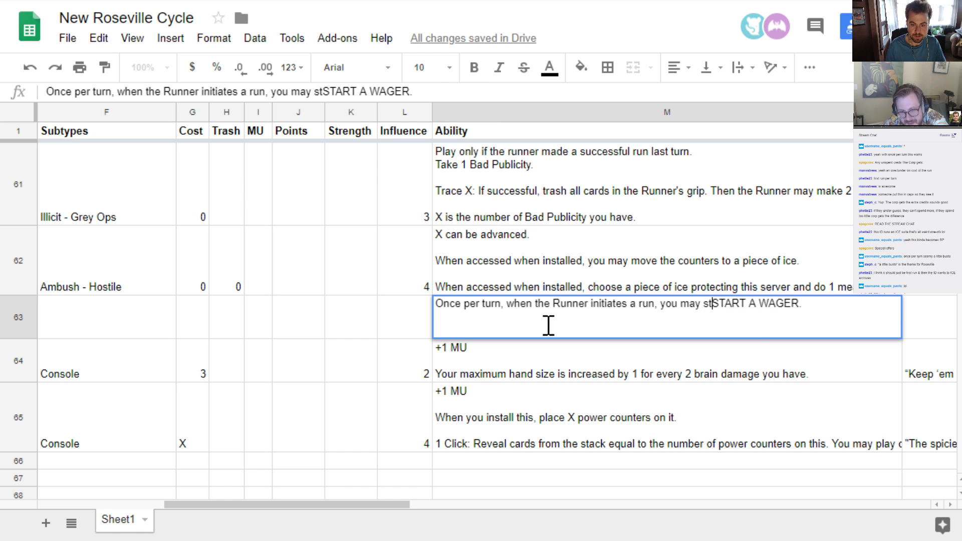
# Add the sentence "The Runner must declare how many credits they will spend during this run." below the ability's blank line
pyautogui.press('Down')
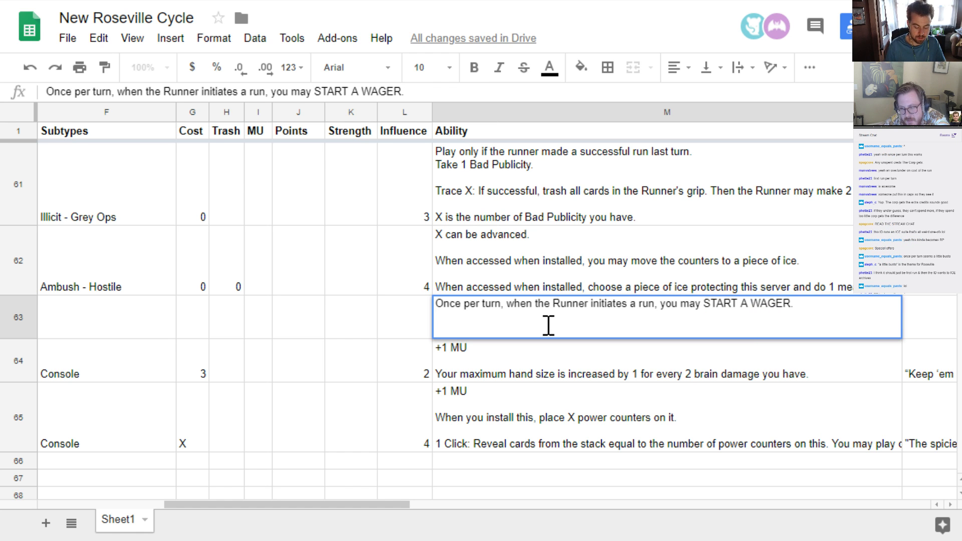
pyautogui.write('The Runner ')
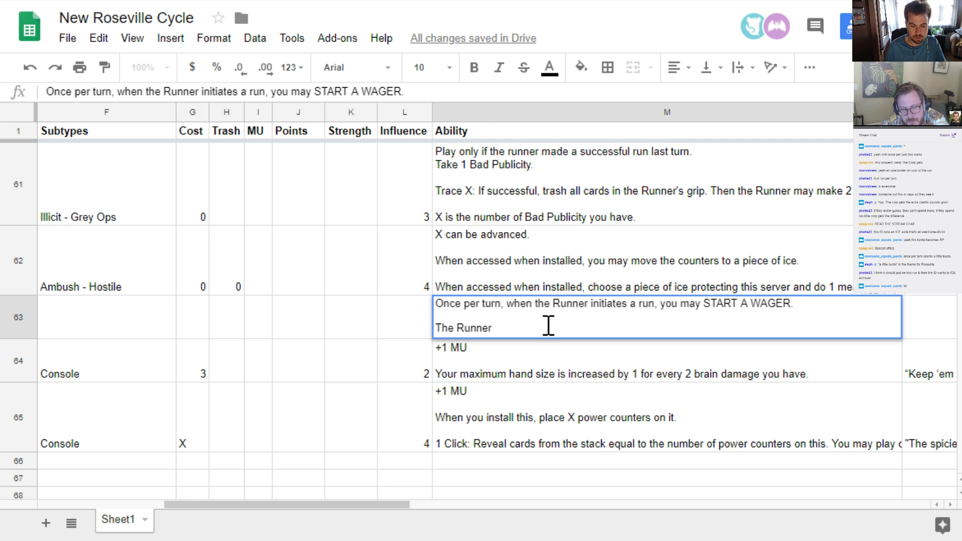
pyautogui.write('must delc')
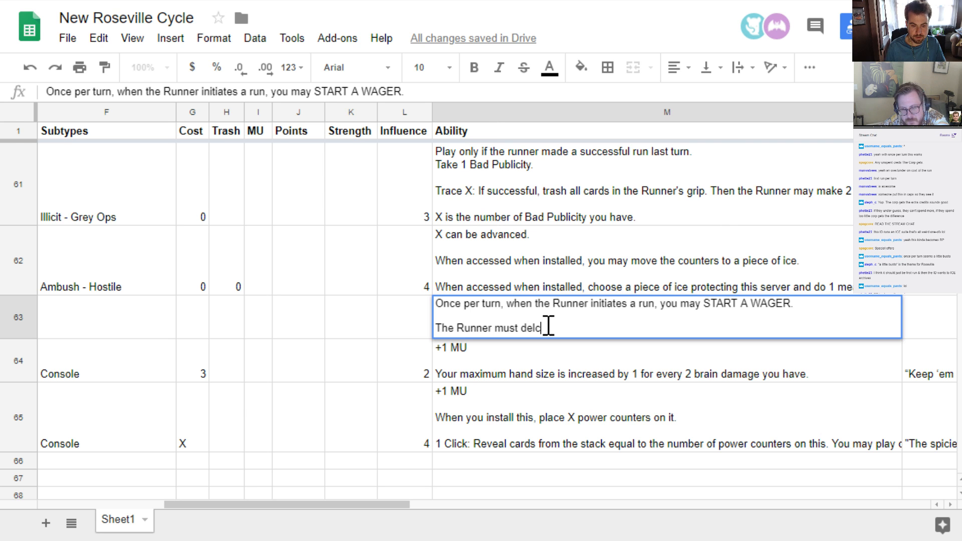
pyautogui.press('BackSpace')
pyautogui.press('BackSpace')
pyautogui.write('clare how ma')
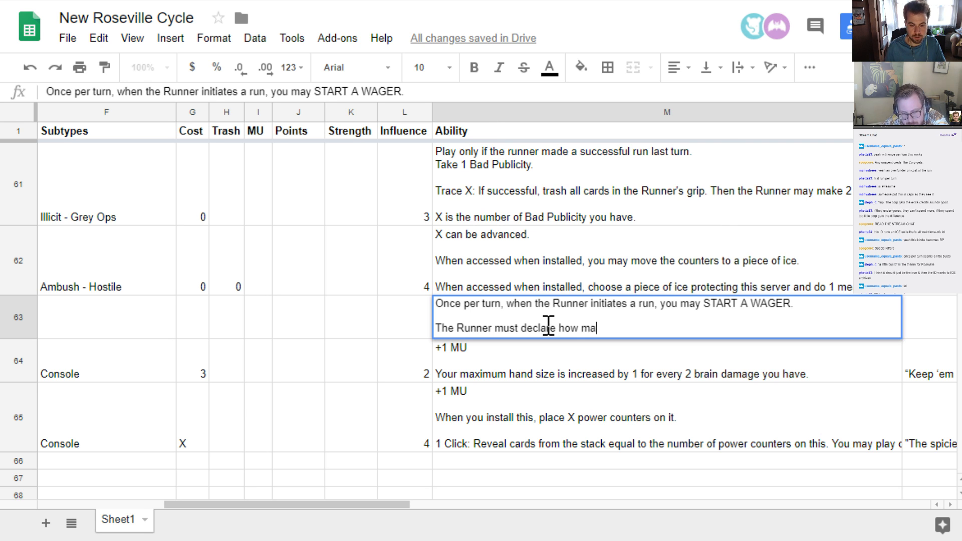
pyautogui.write('ny credits they wil')
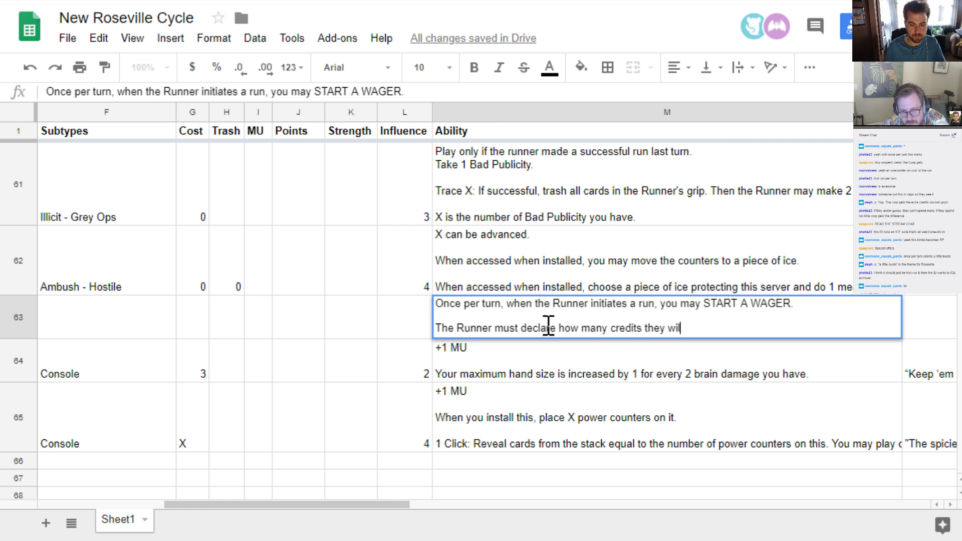
pyautogui.write('l spend duriung')
pyautogui.press('BackSpace')
pyautogui.press('BackSpace')
pyautogui.press('BackSpace')
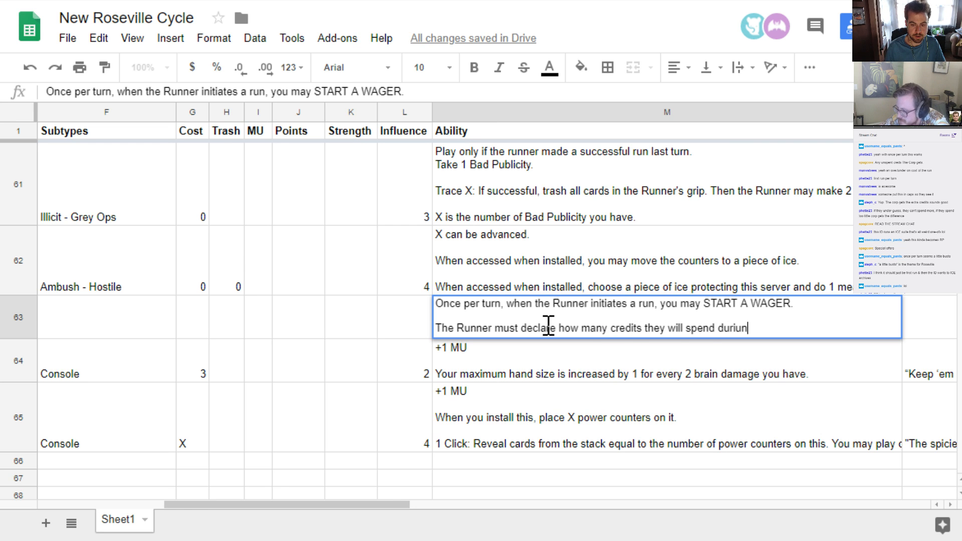
pyautogui.write('ng this run.')
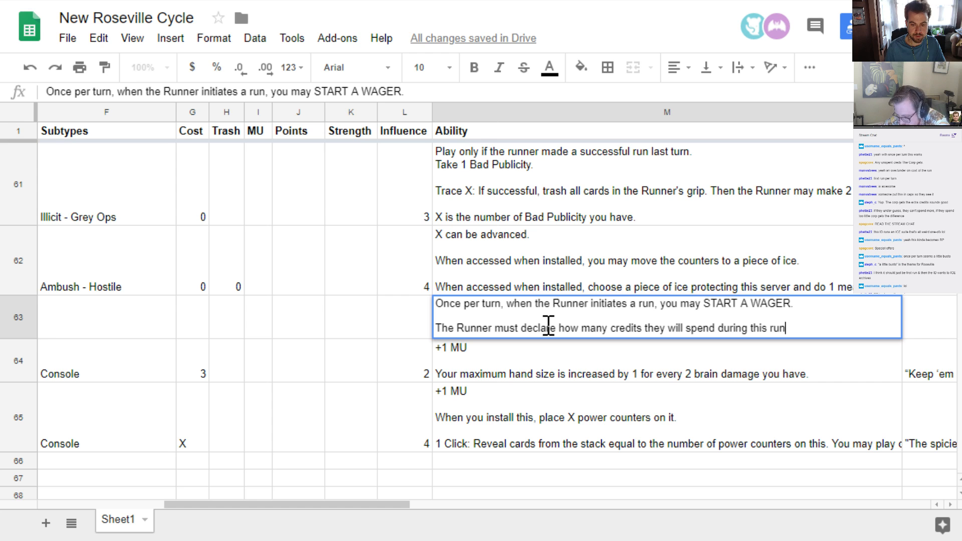
pyautogui.write(' The')
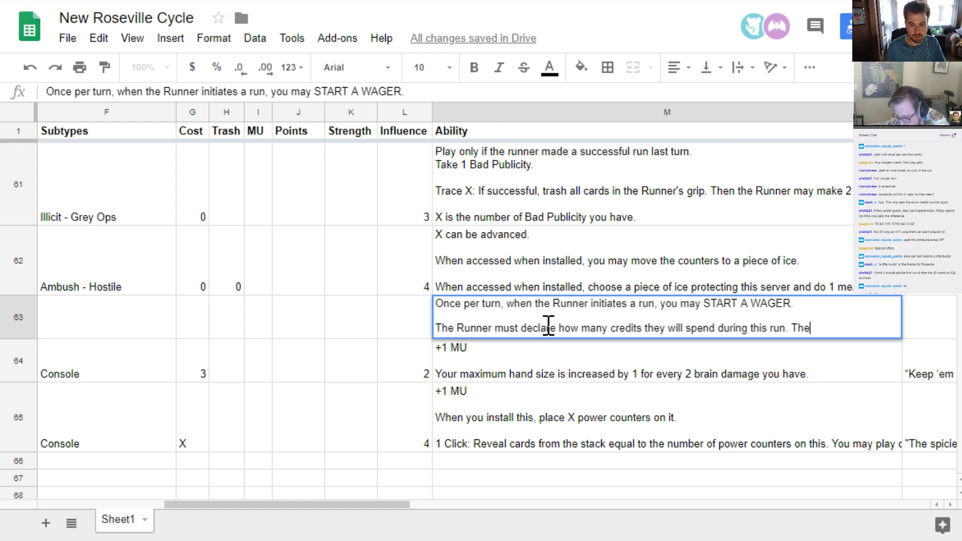
# Add the sentence "Return any unspent credits to the pool." at the end of the ability's second paragraph
pyautogui.press('BackSpace')
pyautogui.press('BackSpace')
pyautogui.press('BackSpace')
pyautogui.press('BackSpace')
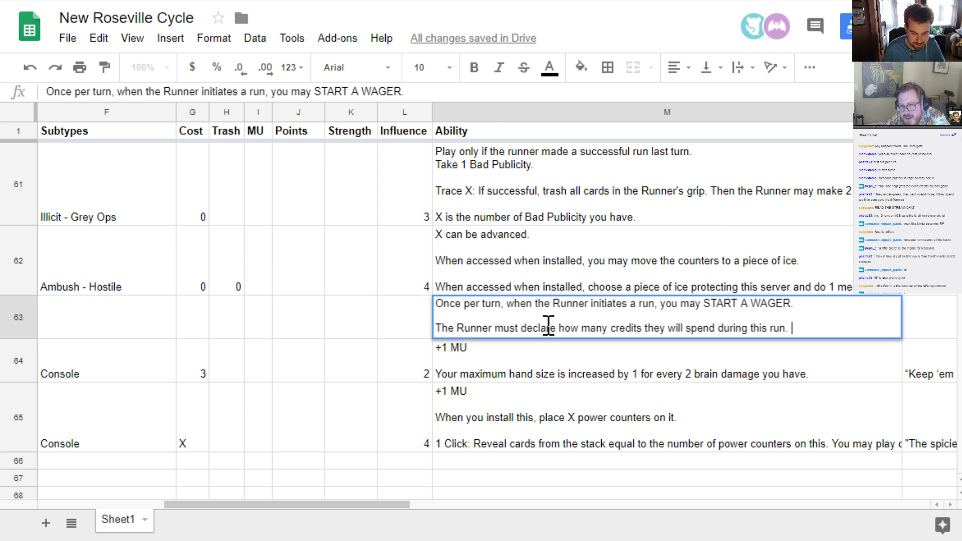
pyautogui.write('Return ')
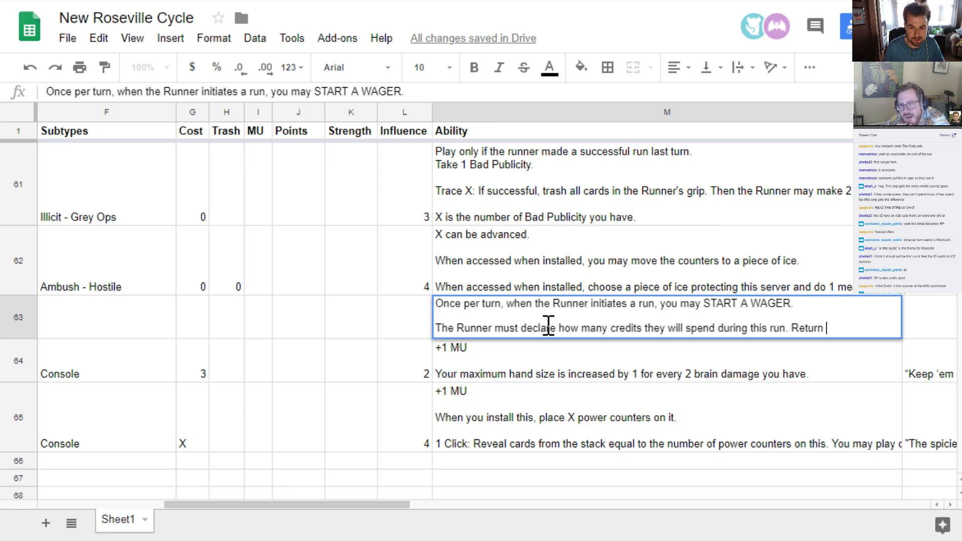
pyautogui.write('any unspent credits')
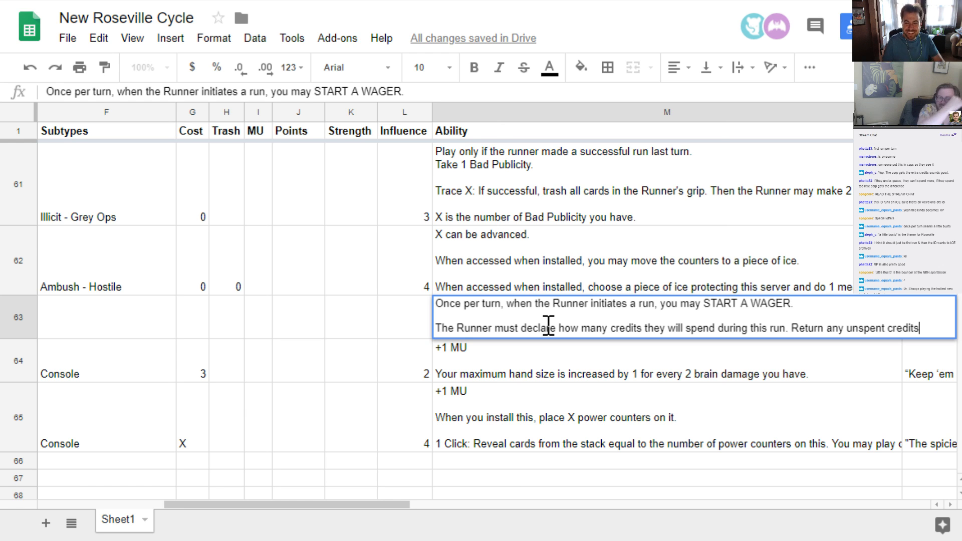
pyautogui.write('to the pool')
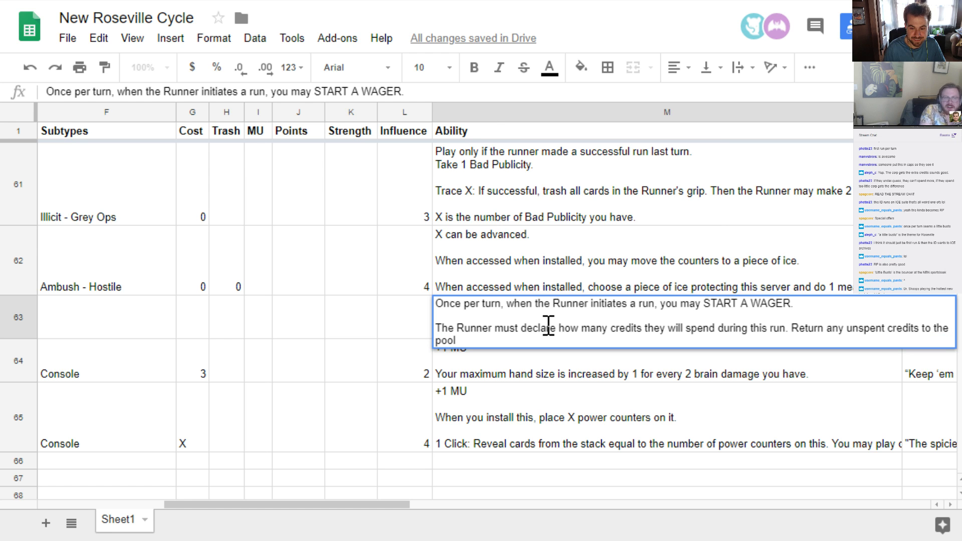
pyautogui.write('.')
# Begin the ability's last sentence with "At the end of the run," followed by a lowercase "return", and commit the ability text
pyautogui.press('Up')
pyautogui.hotkey('ctrl', 'Right')
pyautogui.hotkey('ctrl', 'Right')
pyautogui.hotkey('ctrl', 'Right')
pyautogui.hotkey('ctrl', 'Right')
pyautogui.hotkey('ctrl', 'Right')
pyautogui.hotkey('ctrl', 'Right')
pyautogui.hotkey('ctrl', 'Right')
pyautogui.hotkey('ctrl', 'Right')
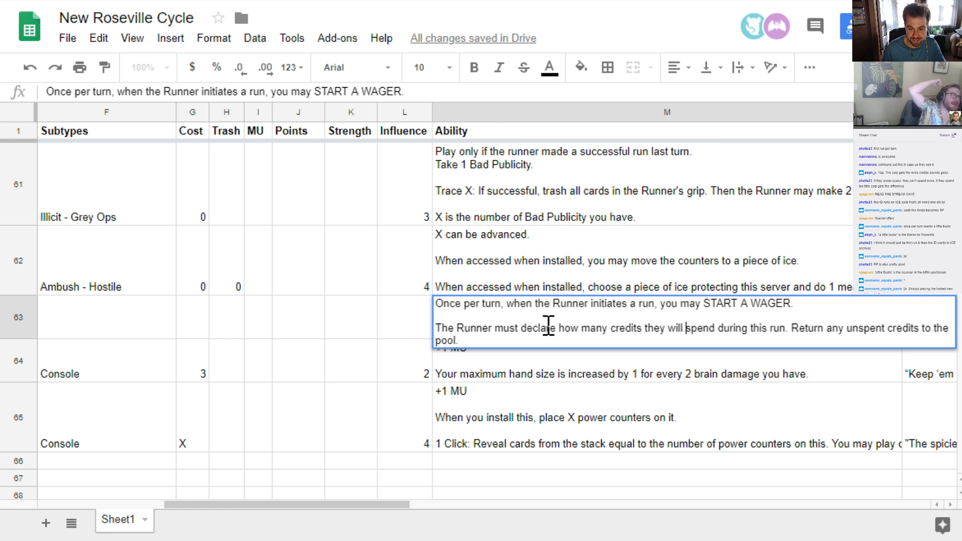
pyautogui.hotkey('ctrl', 'Right')
pyautogui.hotkey('ctrl', 'Right')
pyautogui.hotkey('ctrl', 'Right')
pyautogui.hotkey('ctrl', 'Right')
pyautogui.write('At the ')
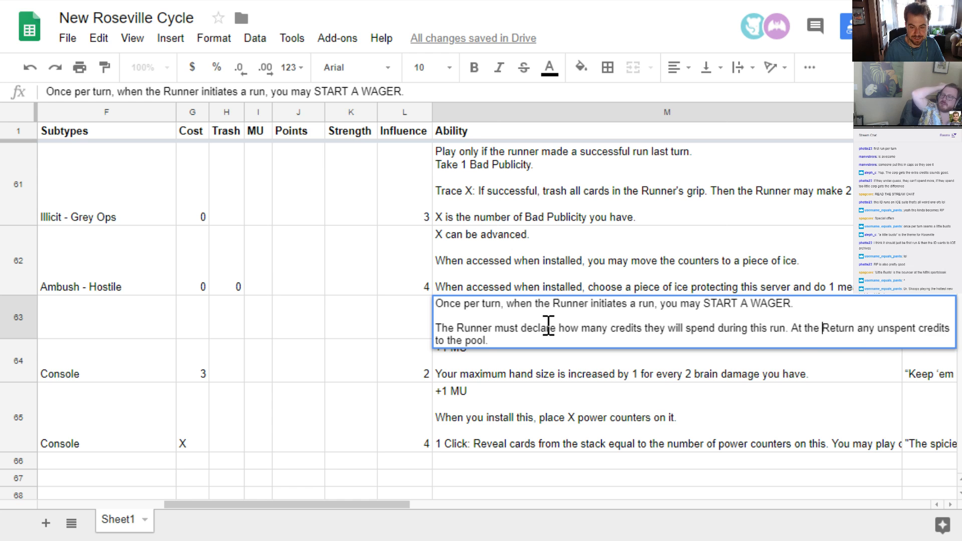
pyautogui.write('end of the run,')
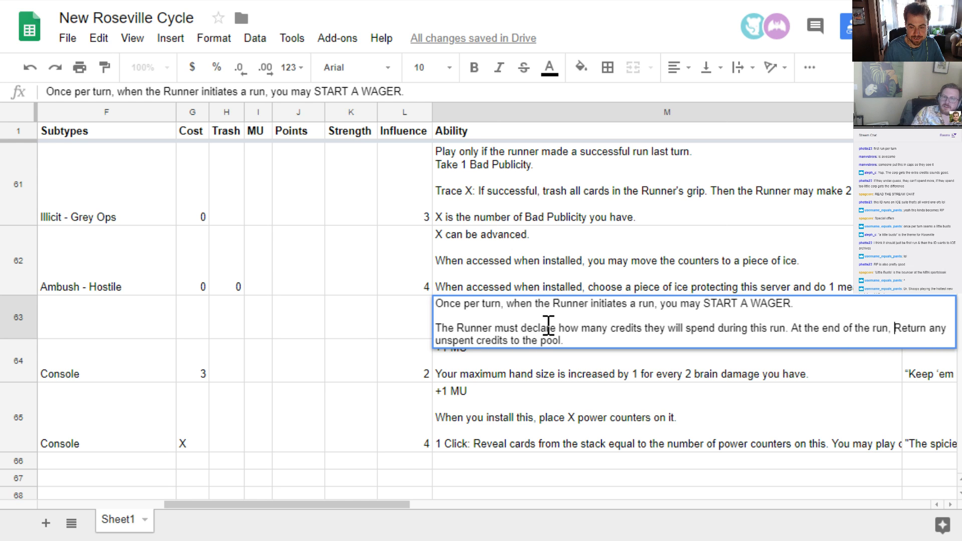
pyautogui.press('Delete')
pyautogui.write('r')
pyautogui.press('Down')
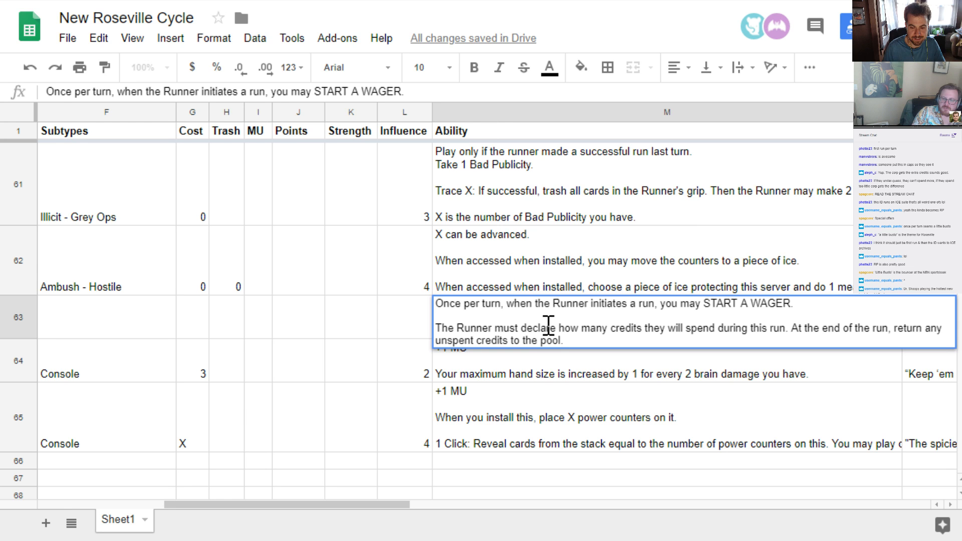
pyautogui.press('Return')
# Set the Sports Sports Sports card's influence to 13 and its strength to 45
pyautogui.click(548, 326)
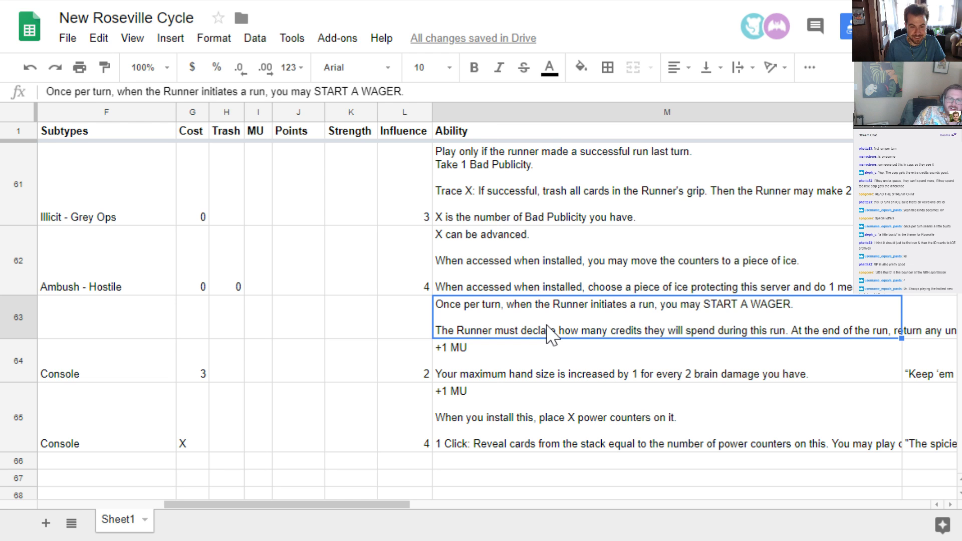
pyautogui.press('Left')
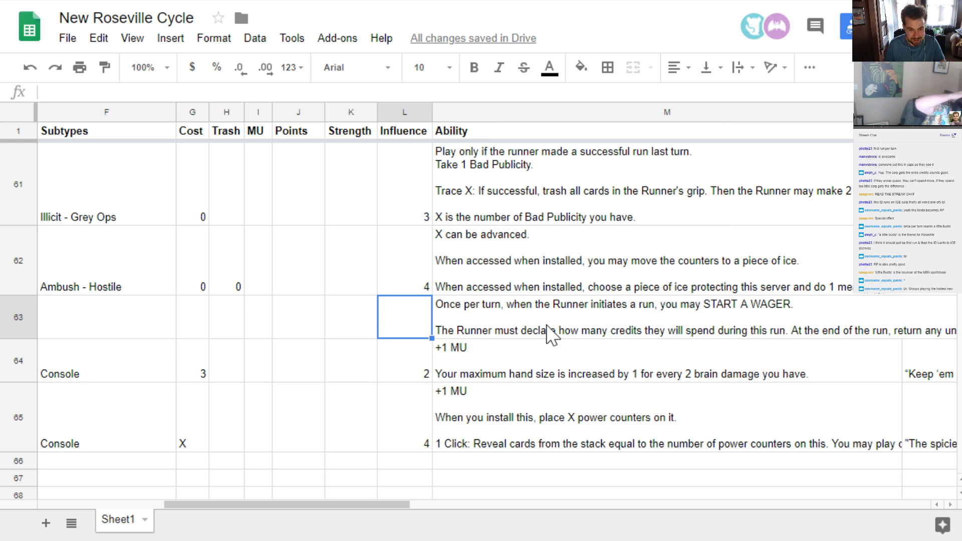
pyautogui.write('13')
pyautogui.press('Left')
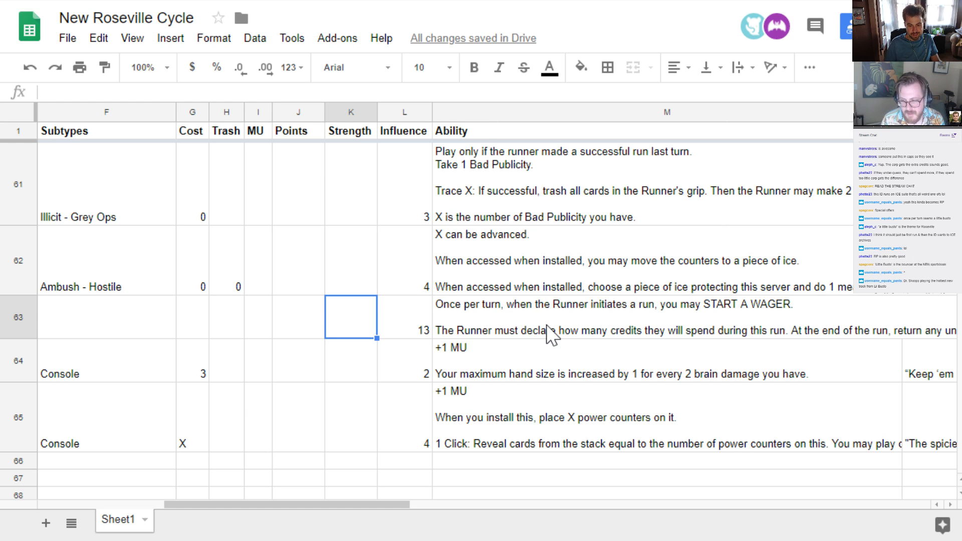
pyautogui.write('45')
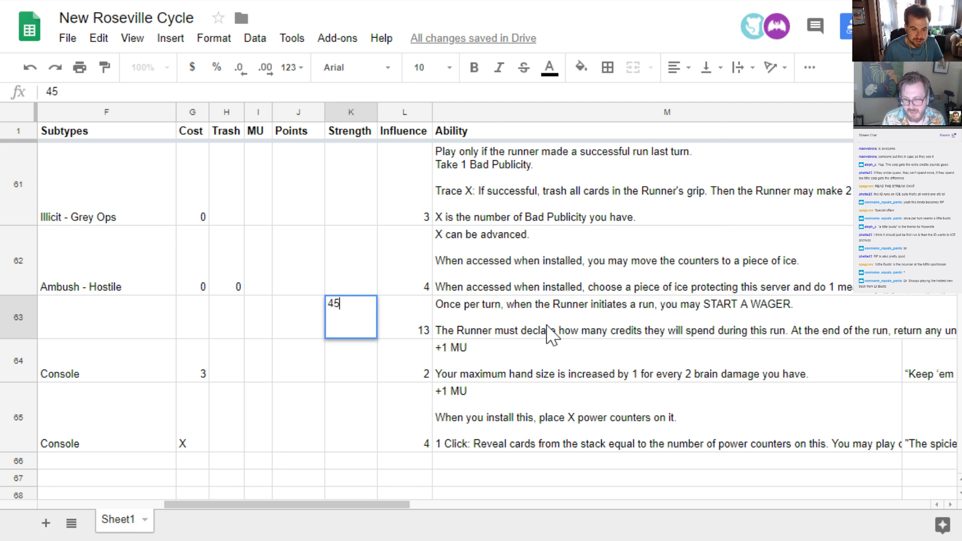
pyautogui.press('Left')
pyautogui.press('Left')
pyautogui.press('Left')
pyautogui.press('Left')
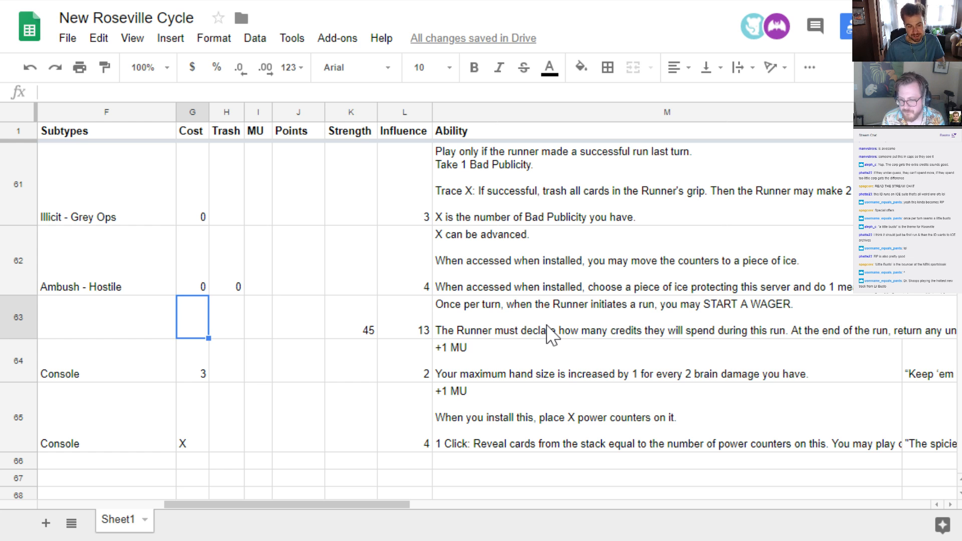
# Check the Sports Sports Sports row's entries from the cost back to the faction and across to the ability
pyautogui.press('Left')
pyautogui.press('Left')
pyautogui.press('Left')
pyautogui.press('Left')
pyautogui.press('Left')
pyautogui.press('Left')
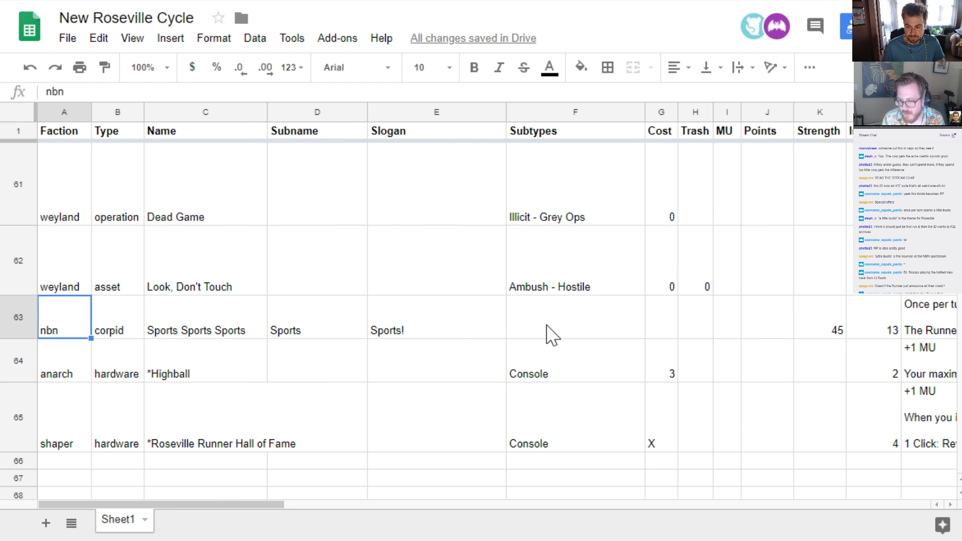
pyautogui.press('Right')
pyautogui.press('Right')
pyautogui.press('Right')
pyautogui.press('Right')
pyautogui.press('Right')
pyautogui.press('Right')
pyautogui.press('Right')
pyautogui.press('Right')
pyautogui.press('Right')
pyautogui.press('Right')
pyautogui.press('Right')
pyautogui.press('Right')
pyautogui.press('Right')
pyautogui.press('Left')
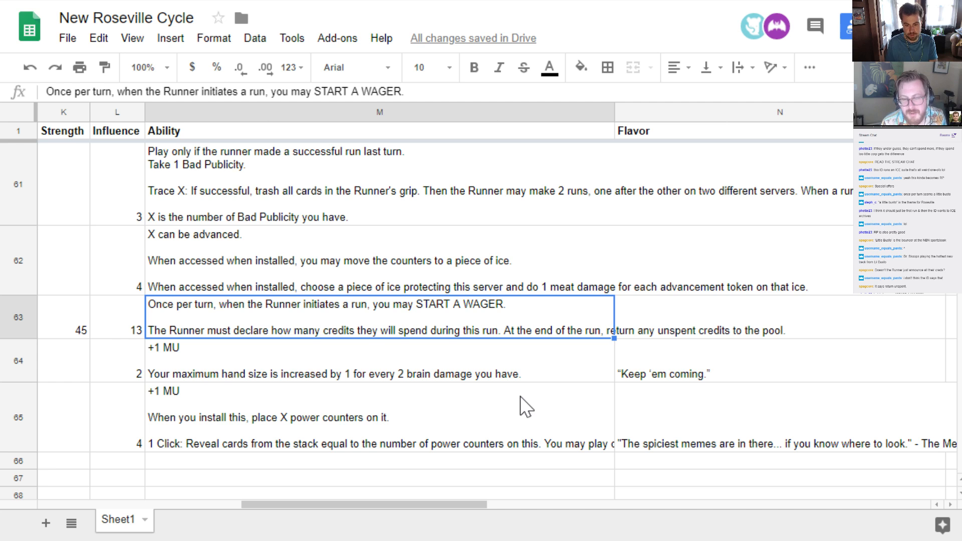
# Reread the Sports Sports Sports card's wager ability and check its influence and strength values without editing them
pyautogui.doubleClick(423, 329)
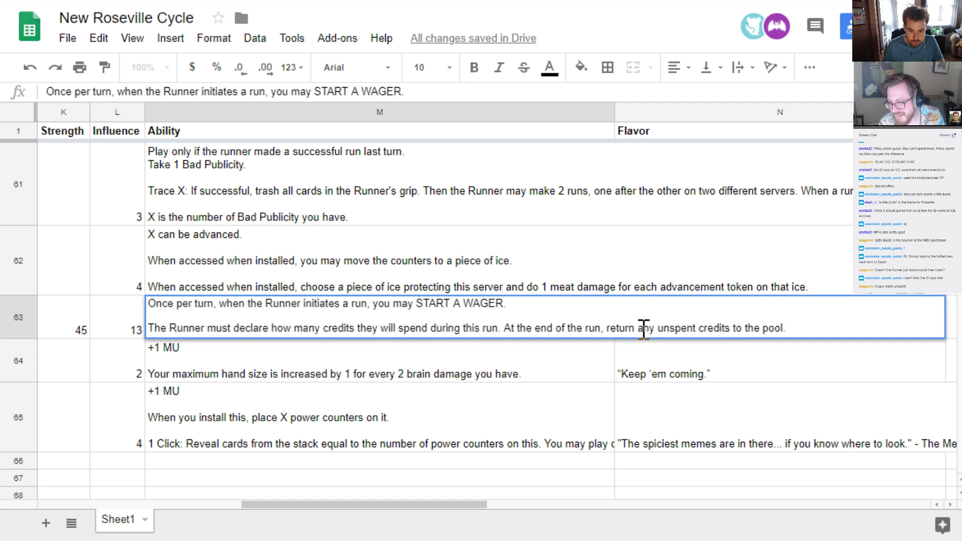
pyautogui.click(494, 380)
pyautogui.click(500, 326)
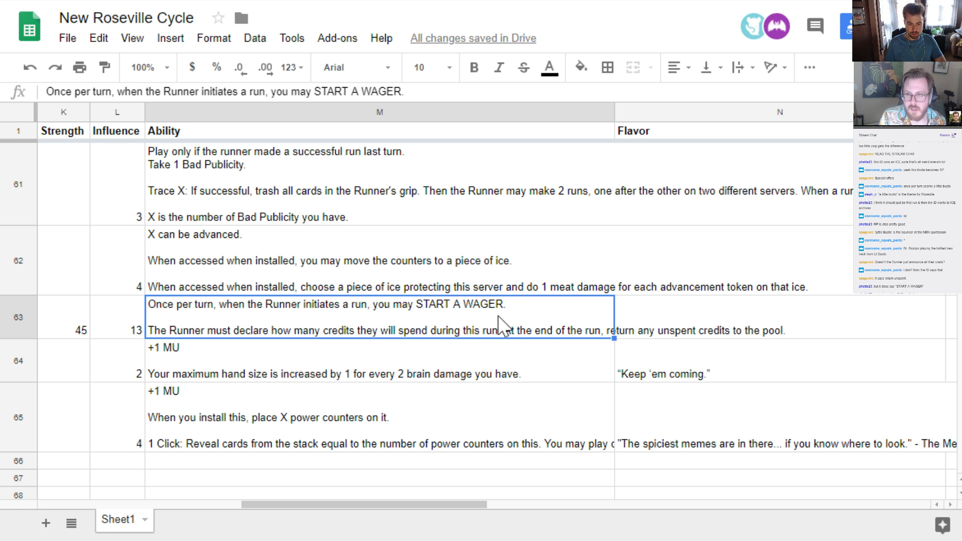
pyautogui.press('Left')
pyautogui.press('Left')
pyautogui.press('Left')
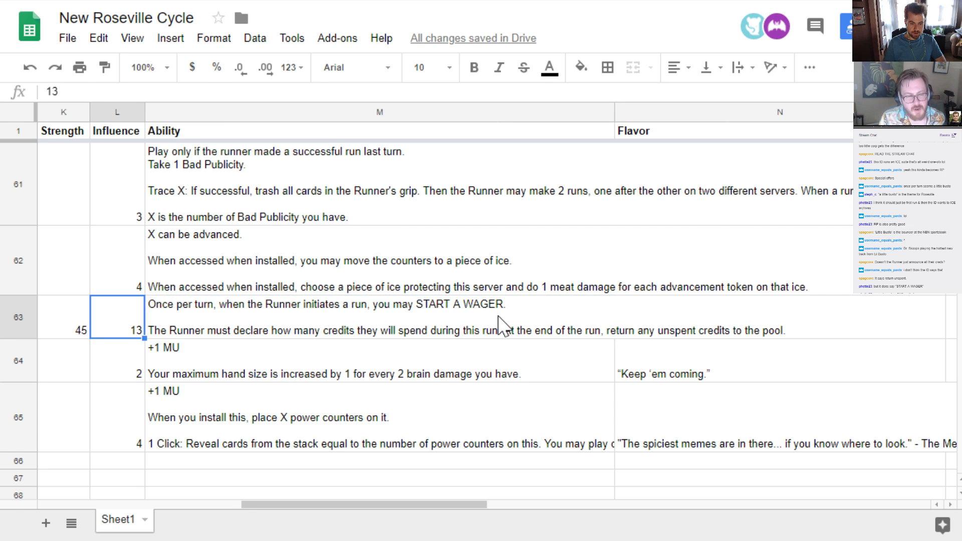
pyautogui.press('Right')
pyautogui.press('Right')
pyautogui.press('Right')
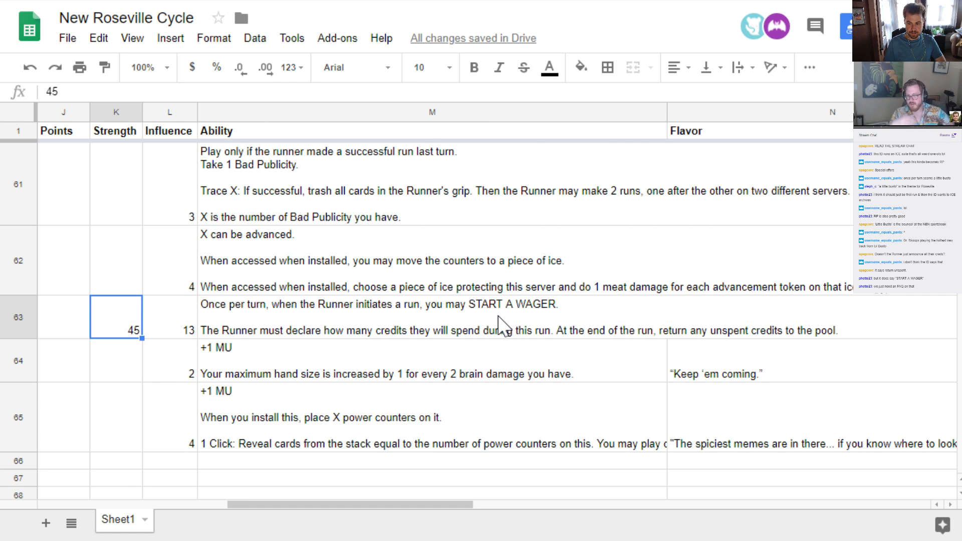
# Change the ending of the Sports Sports Sports card's ability to "return any unspent credits to the bank."
pyautogui.press('Return')
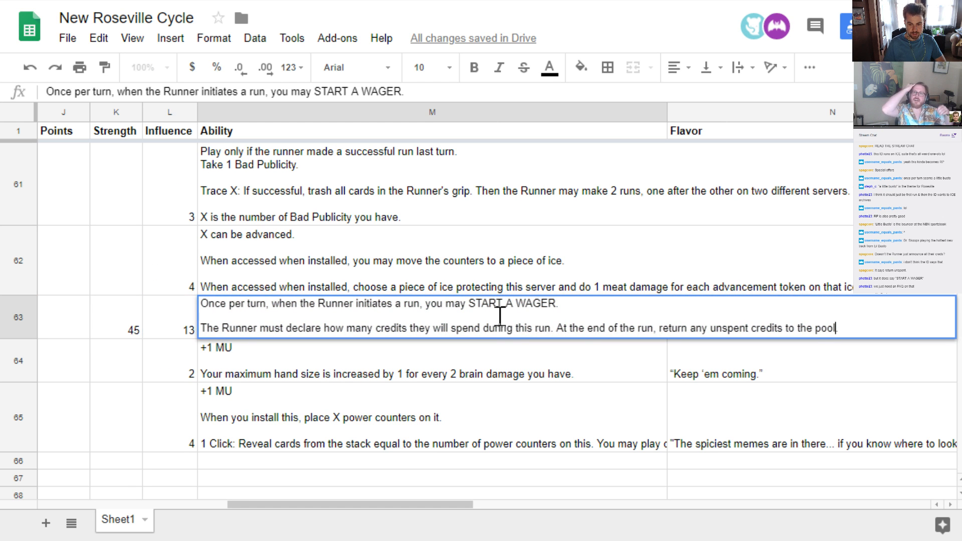
pyautogui.hotkey('ctrl', 'shift', 'Left')
pyautogui.write('bank')
pyautogui.press('Return')
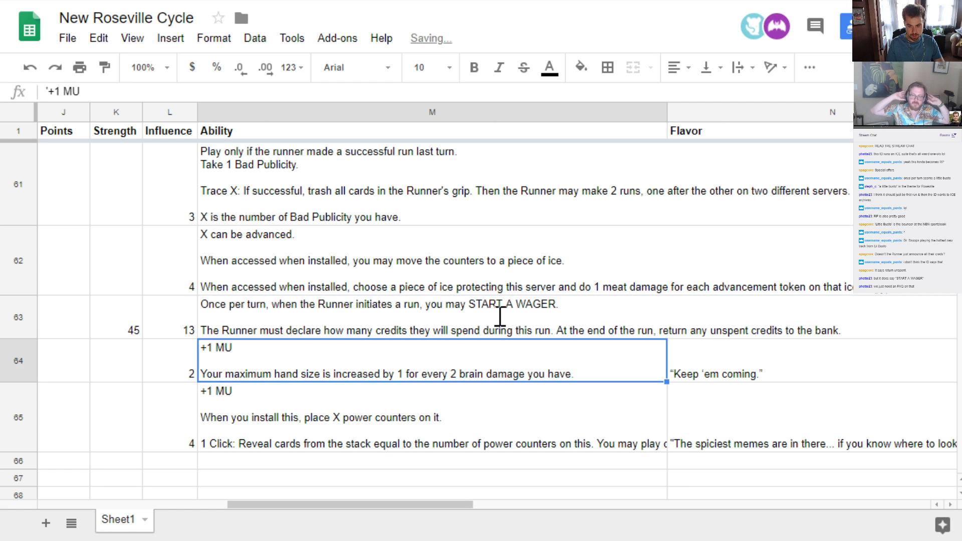
# Insert a new row directly below the Sports Sports Sports card and set its faction to nbn
pyautogui.press('Up')
pyautogui.press('Left')
pyautogui.press('Left')
pyautogui.press('Left')
pyautogui.press('Left')
pyautogui.press('Left')
pyautogui.press('Left')
pyautogui.press('Left')
pyautogui.press('Left')
pyautogui.press('Left')
pyautogui.press('Left')
pyautogui.press('Left')
pyautogui.press('Left')
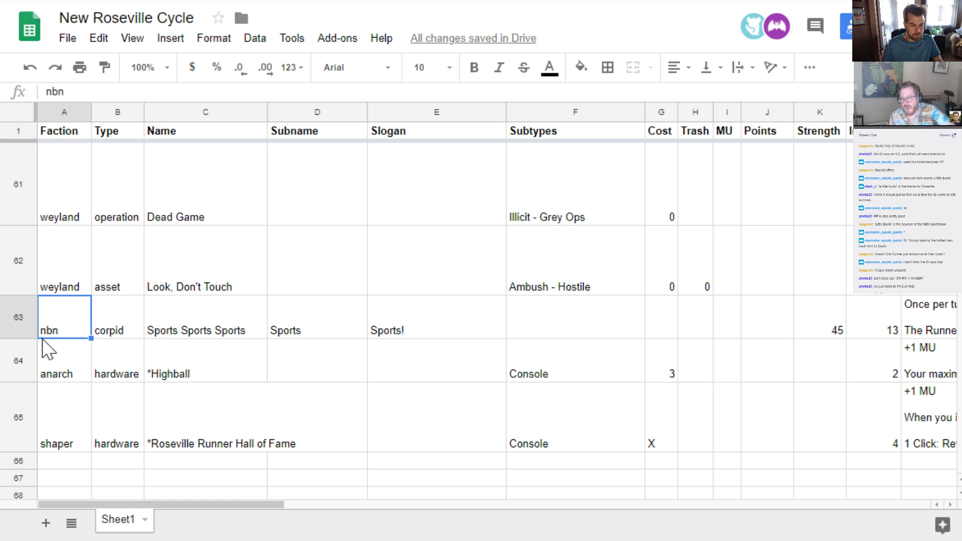
pyautogui.click(17, 316)
pyautogui.rightClick(18, 312)
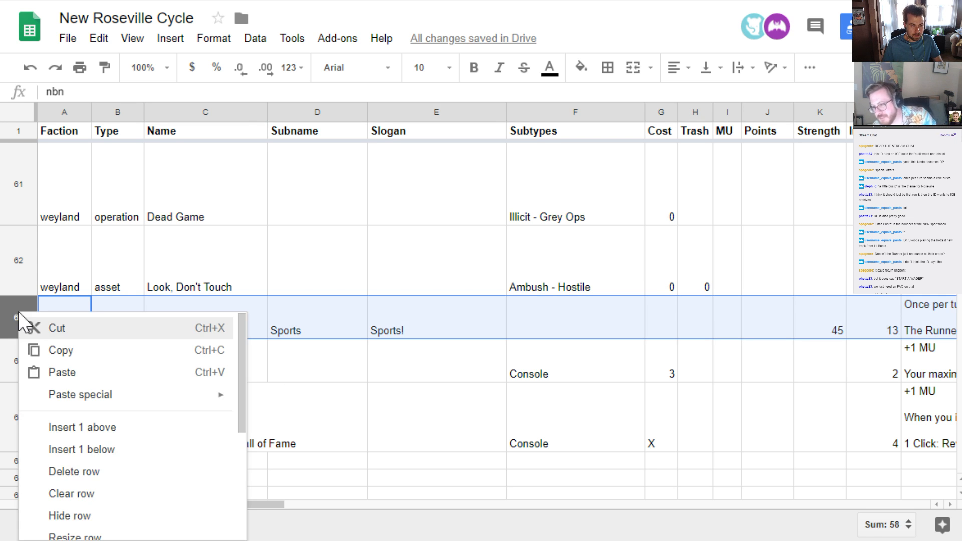
pyautogui.click(118, 450)
pyautogui.click(69, 348)
pyautogui.write('nbn')
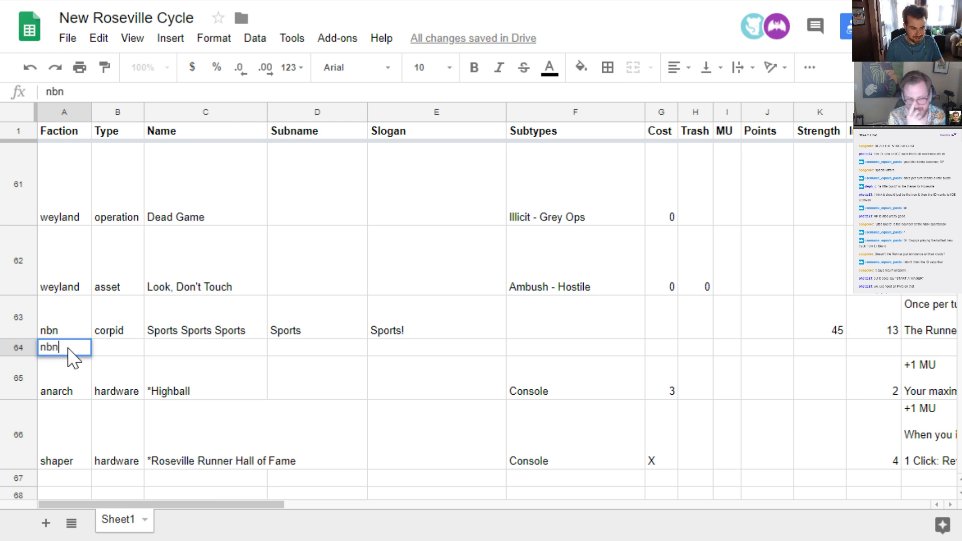
pyautogui.press('Tab')
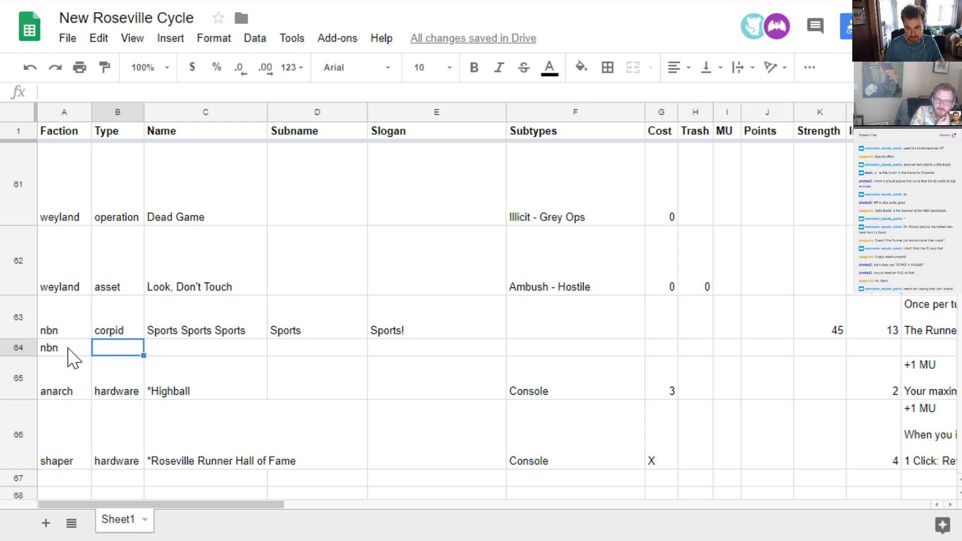
# Add "They may only spend these credits during this run." before "At the end of the run" in the Sports Sports Sports card's ability
pyautogui.press('Up')
pyautogui.press('Right')
pyautogui.press('Right')
pyautogui.press('Right')
pyautogui.press('Right')
pyautogui.press('Right')
pyautogui.press('Right')
pyautogui.press('Right')
pyautogui.press('Right')
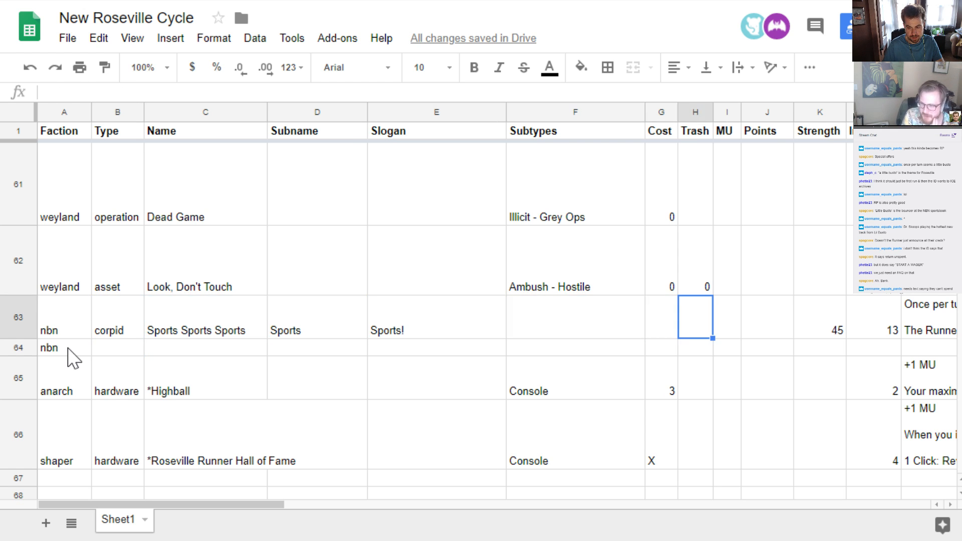
pyautogui.press('Right')
pyautogui.press('Right')
pyautogui.press('Right')
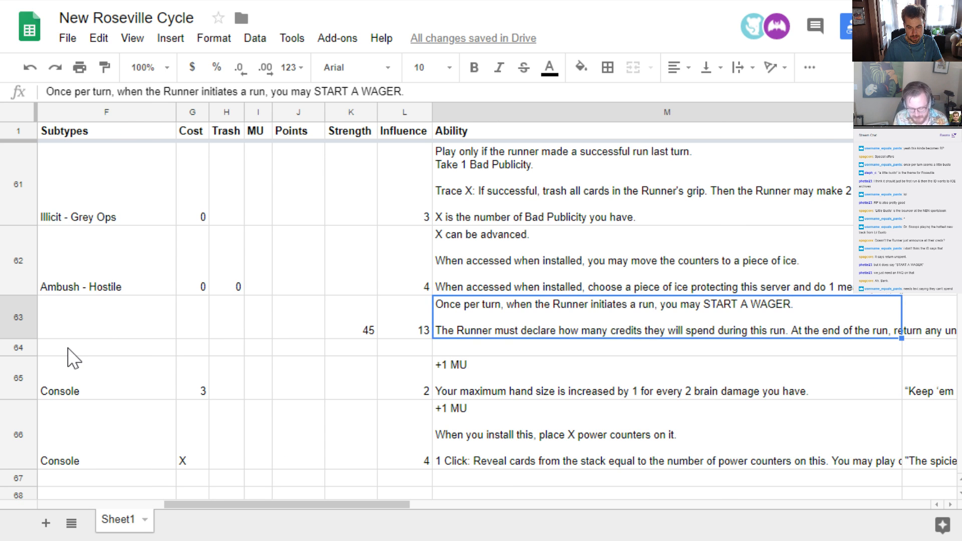
pyautogui.press('Return')
pyautogui.press('Up')
pyautogui.hotkey('ctrl', 'Right')
pyautogui.hotkey('ctrl', 'Right')
pyautogui.hotkey('ctrl', 'Right')
pyautogui.hotkey('ctrl', 'Right')
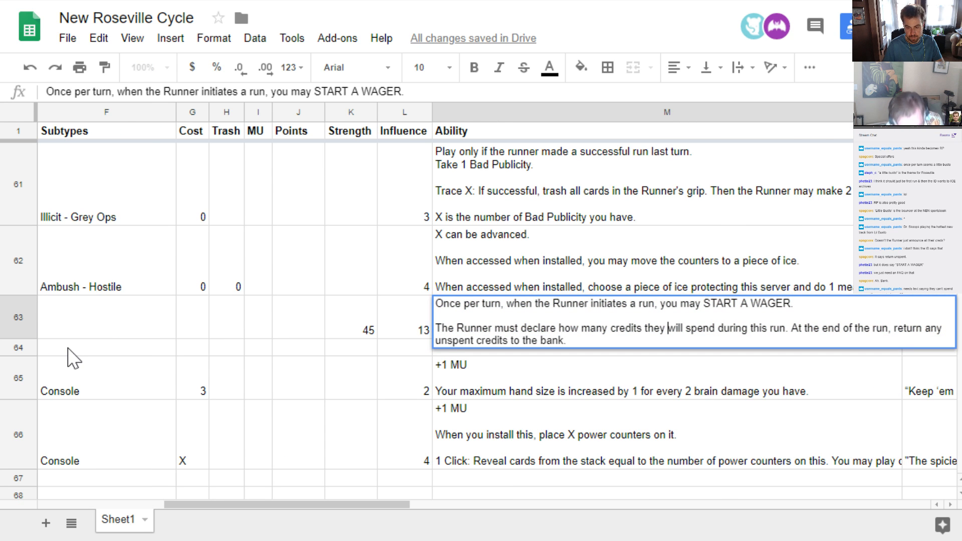
pyautogui.hotkey('ctrl', 'Right')
pyautogui.hotkey('ctrl', 'Right')
pyautogui.hotkey('ctrl', 'Right')
pyautogui.hotkey('ctrl', 'Right')
pyautogui.hotkey('ctrl', 'Right')
pyautogui.write('They')
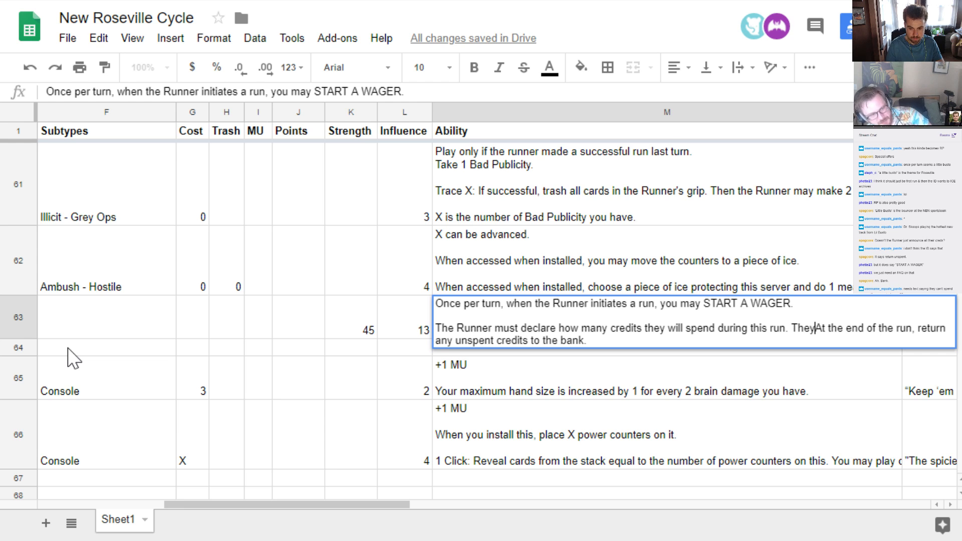
pyautogui.write(' may only spen')
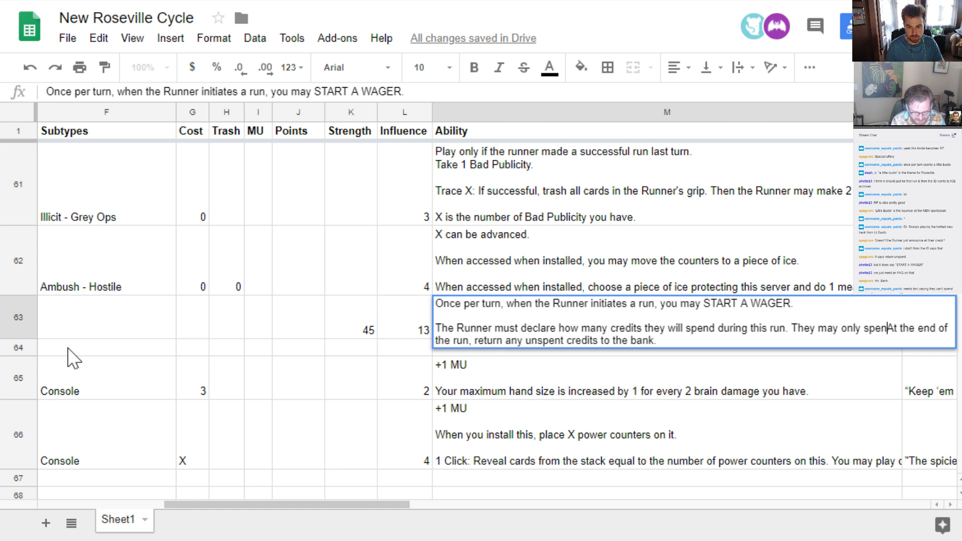
pyautogui.write('d these credits ')
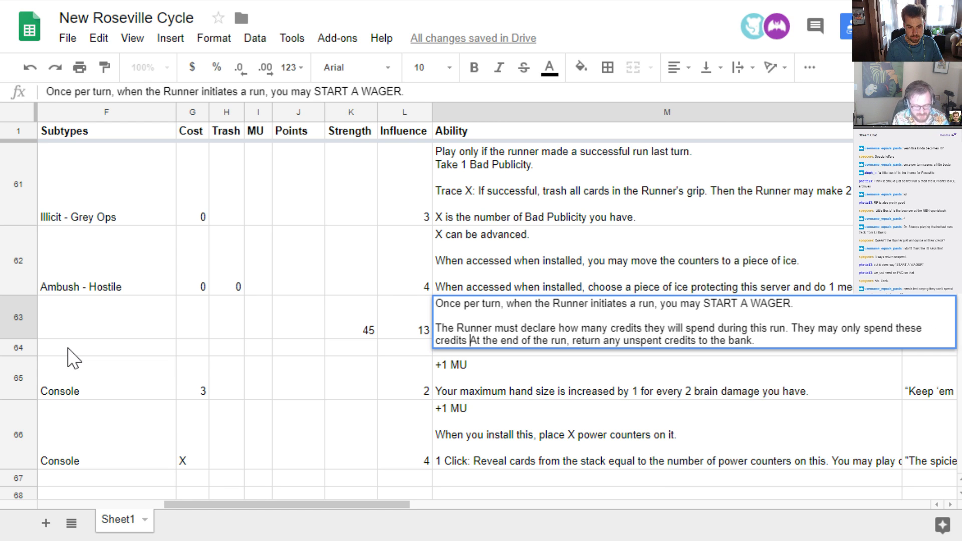
pyautogui.write('during this run.')
pyautogui.press('Return')
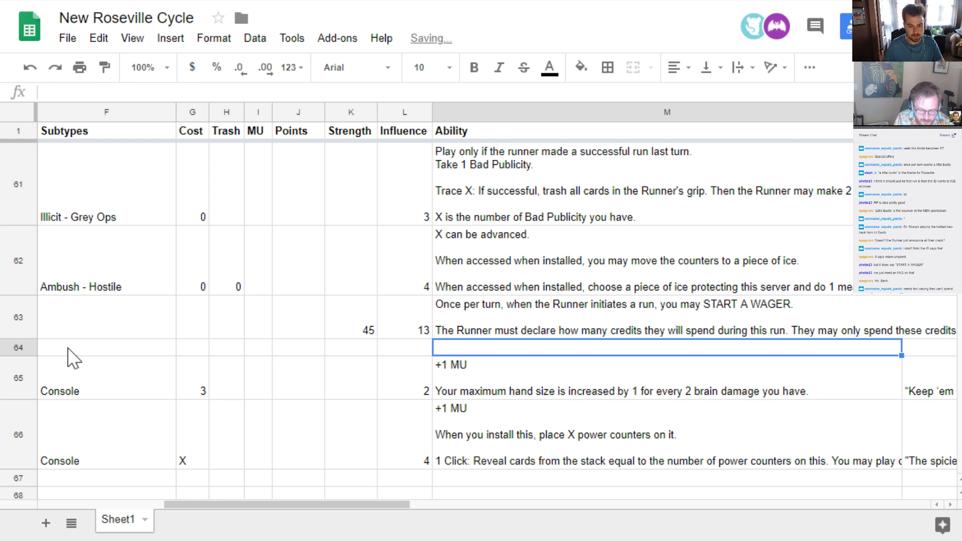
# Set the faction of the new row below Sports Sports Sports to nbn and its type to asset
pyautogui.press('Left')
pyautogui.press('Left')
pyautogui.press('Left')
pyautogui.press('Left')
pyautogui.press('Left')
pyautogui.press('Left')
pyautogui.press('Left')
pyautogui.press('Left')
pyautogui.press('Left')
pyautogui.press('Left')
pyautogui.press('Left')
pyautogui.press('Left')
pyautogui.write('nbn')
pyautogui.press('Tab')
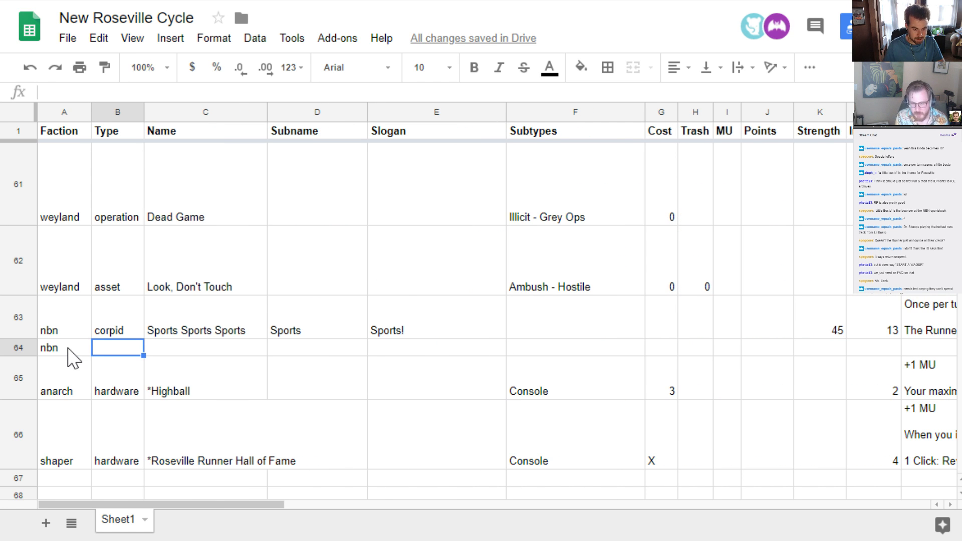
pyautogui.write('asset')
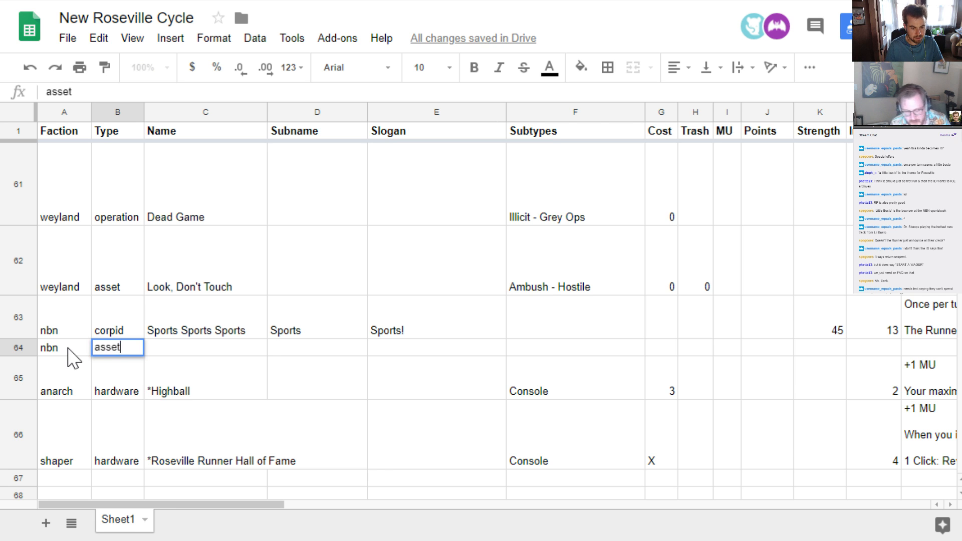
pyautogui.press('Tab')
pyautogui.write('L')
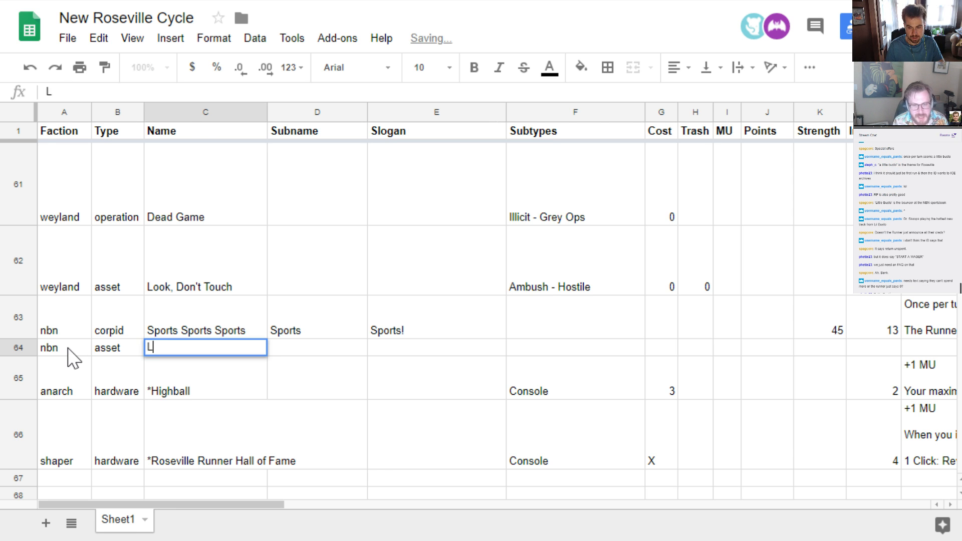
pyautogui.press('Escape')
# Set the new nbn card's type to agenda
pyautogui.press('Left')
pyautogui.press('Down')
pyautogui.press('Up')
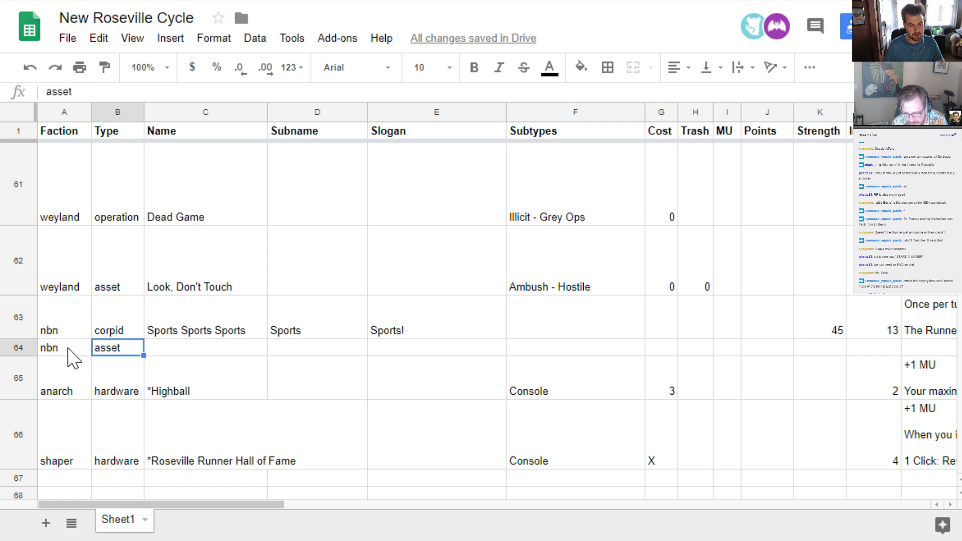
pyautogui.write('agenda')
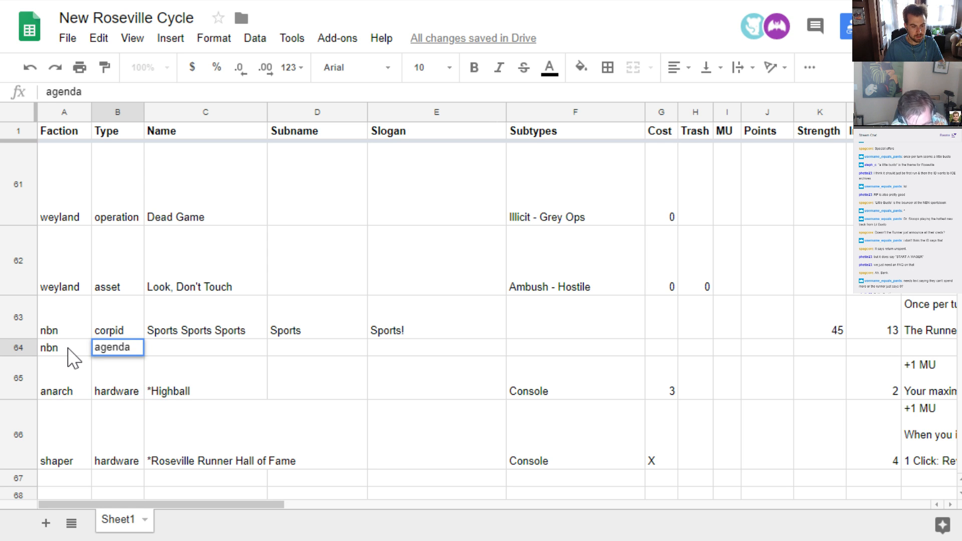
pyautogui.press('Tab')
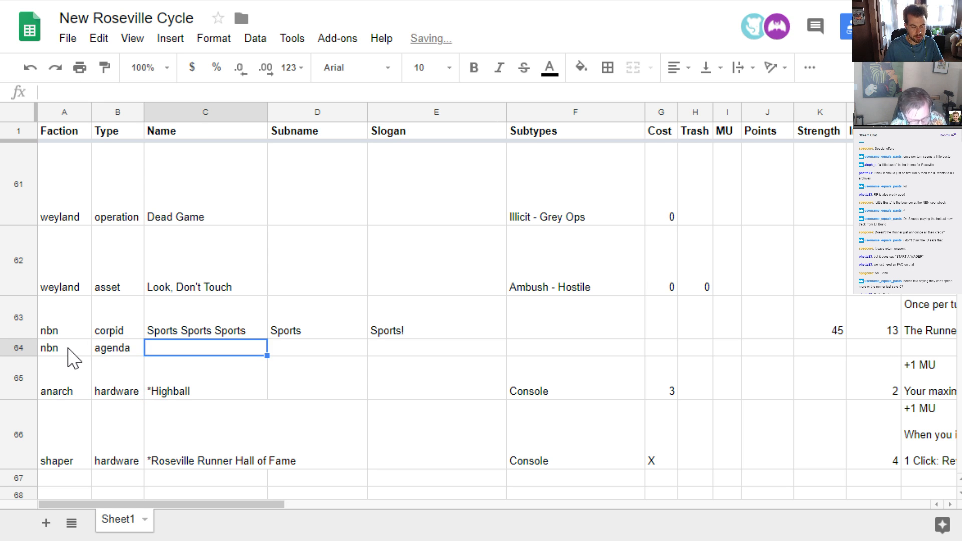
# Name the new nbn agenda card "Lil Busto Sports Report"
pyautogui.write('Lil Busto')
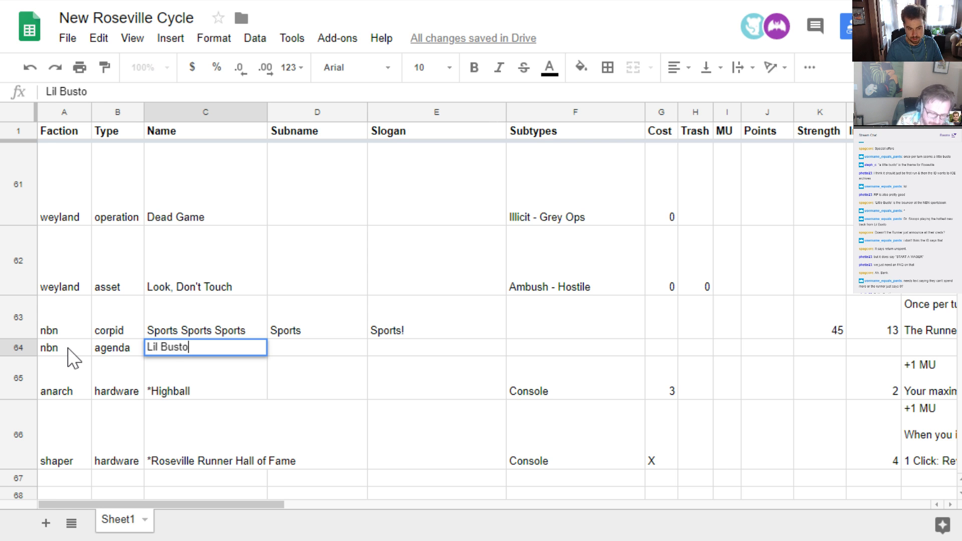
pyautogui.press('Return')
pyautogui.press('Up')
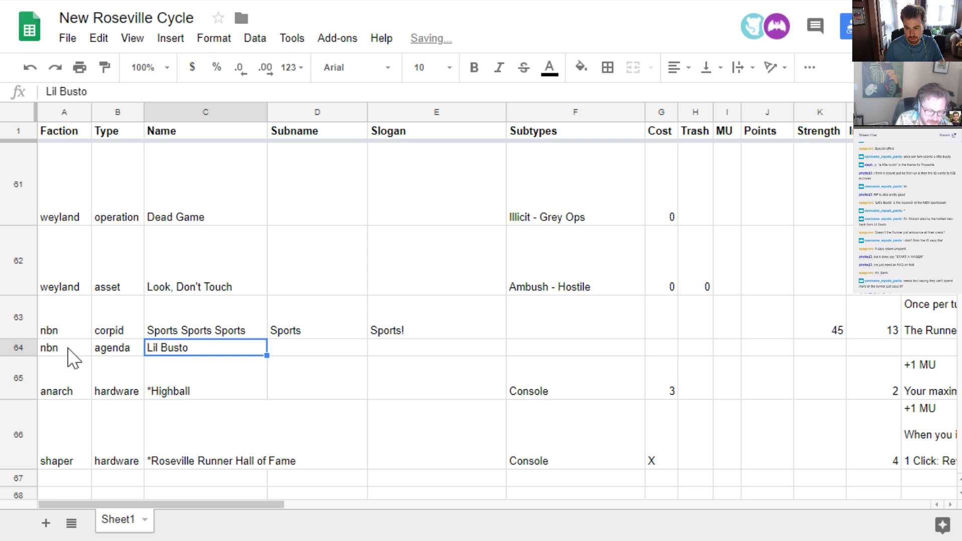
pyautogui.press('Return')
pyautogui.write('Sports ')
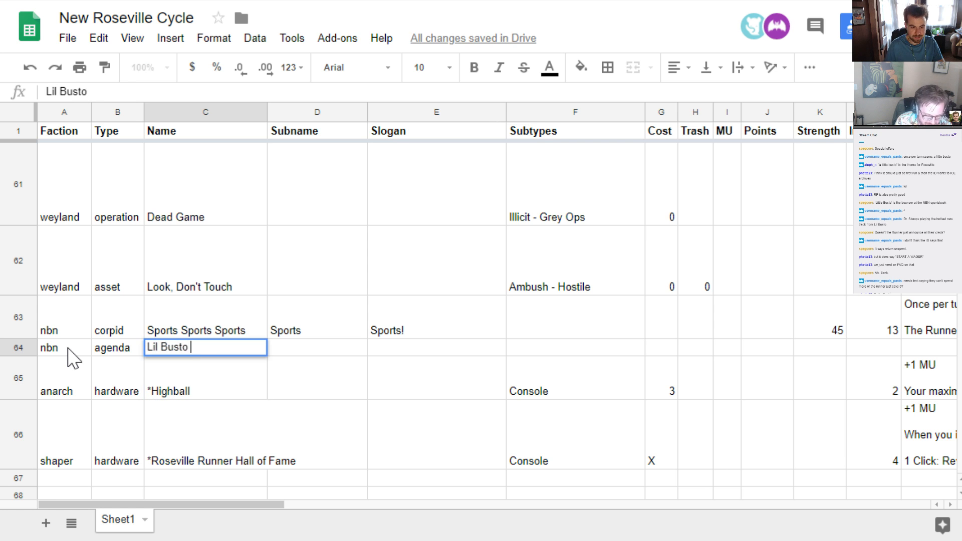
pyautogui.write('Report')
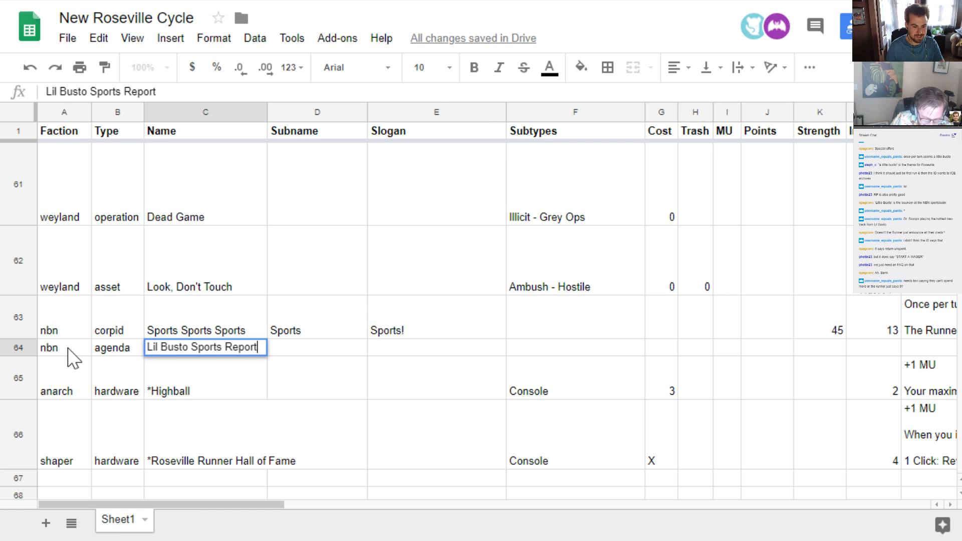
pyautogui.press('Return')
pyautogui.press('Up')
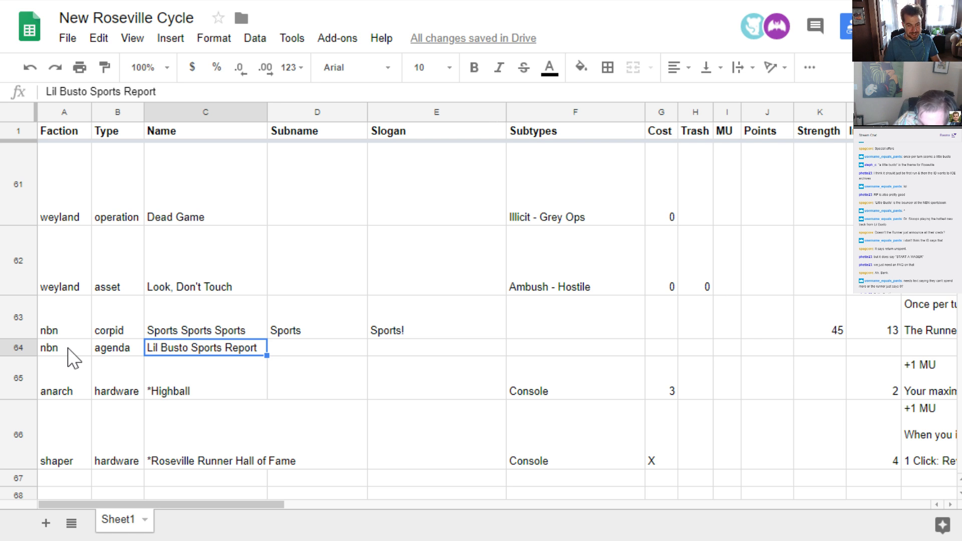
pyautogui.press('Right')
pyautogui.press('Right')
pyautogui.press('Right')
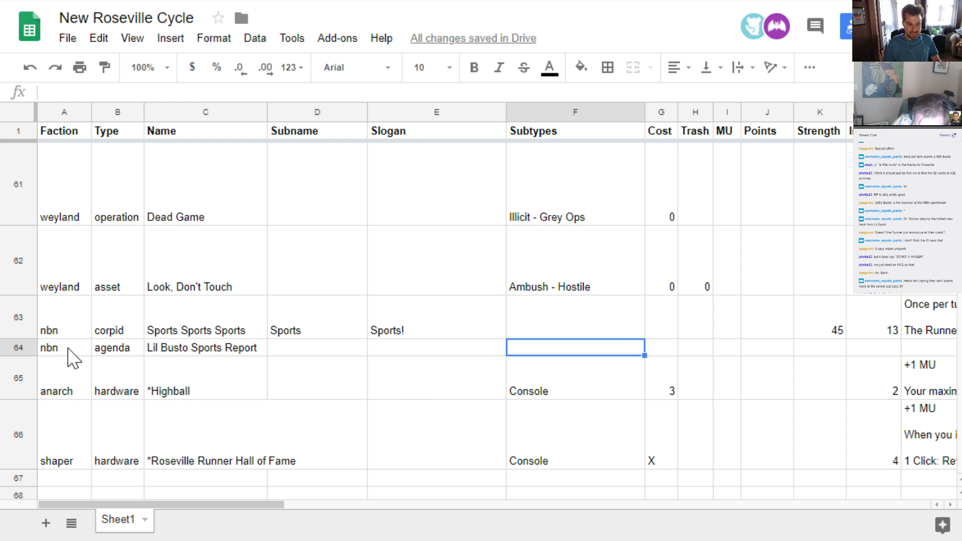
pyautogui.press('Left')
pyautogui.press('Left')
pyautogui.press('Left')
pyautogui.press('Left')
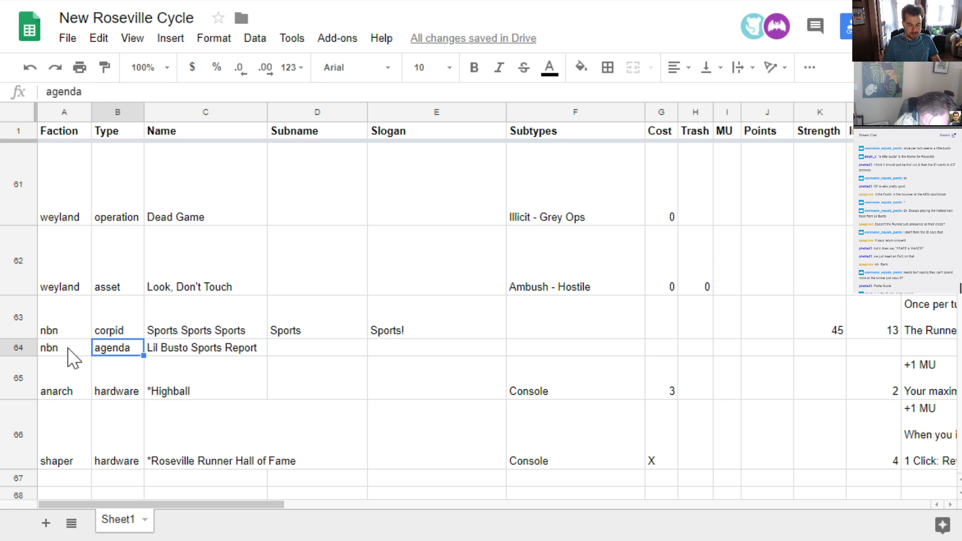
pyautogui.write('asset')
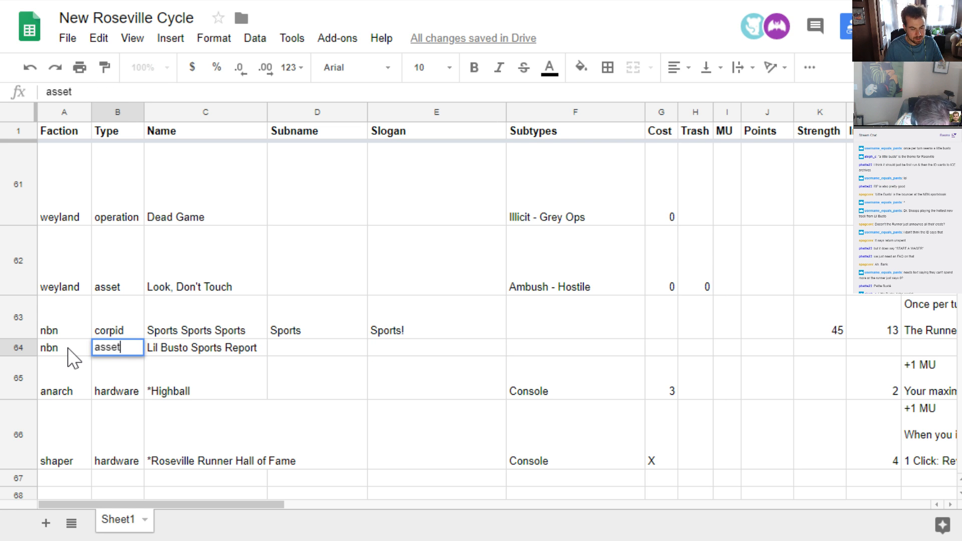
pyautogui.press('BackSpace')
pyautogui.press('BackSpace')
pyautogui.press('BackSpace')
pyautogui.press('BackSpace')
pyautogui.write('genda')
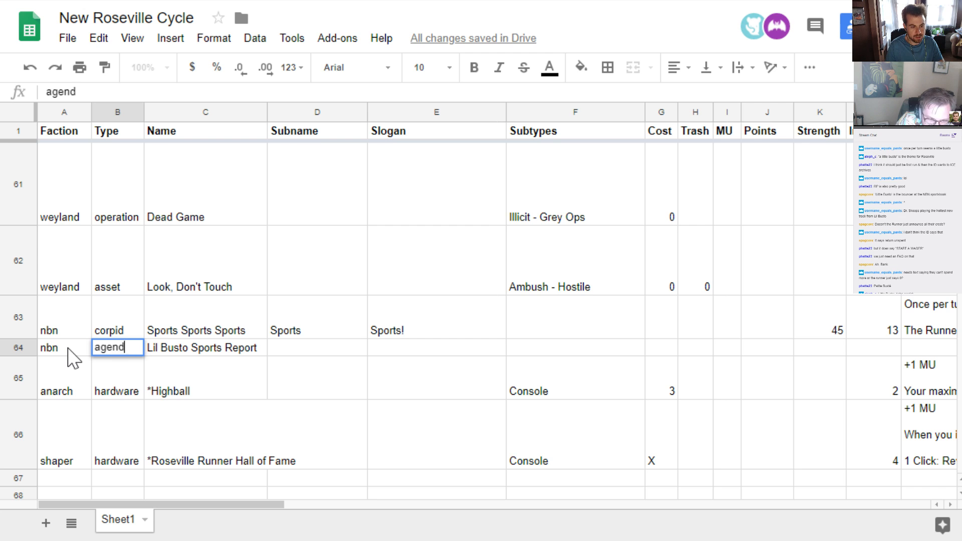
pyautogui.press('Right')
pyautogui.press('Right')
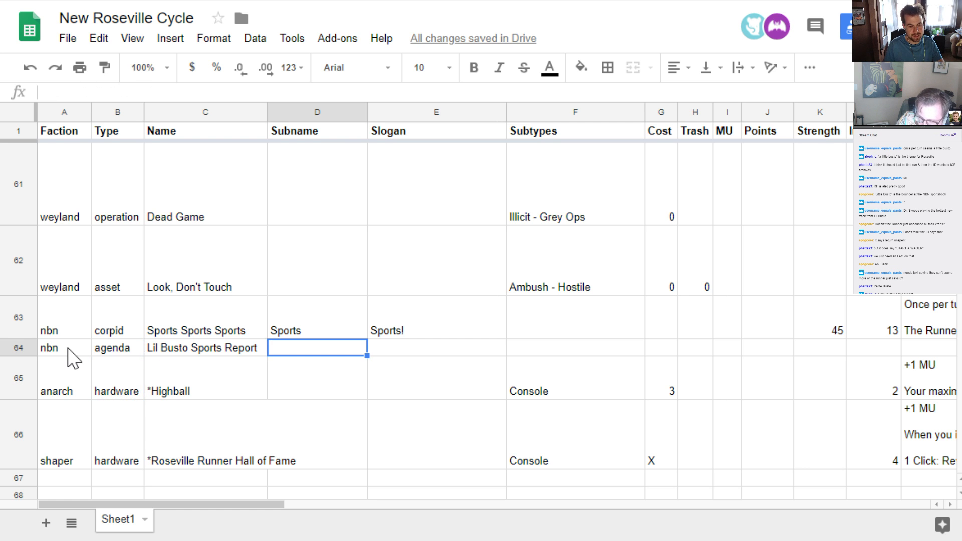
# Move along the Lil Busto Sports Report row to its ability, leaving the subtypes, cost, points and influence empty
pyautogui.press('Right')
pyautogui.press('Right')
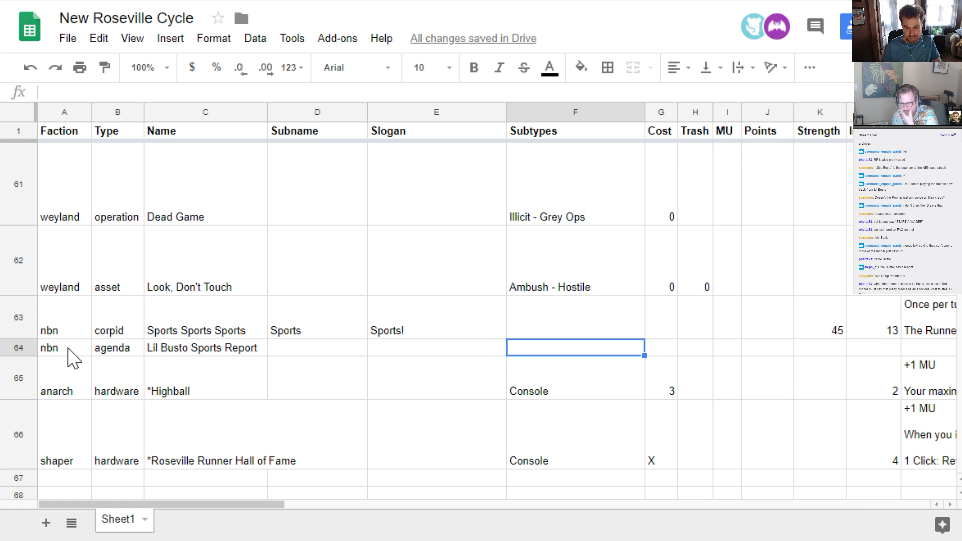
pyautogui.press('Tab')
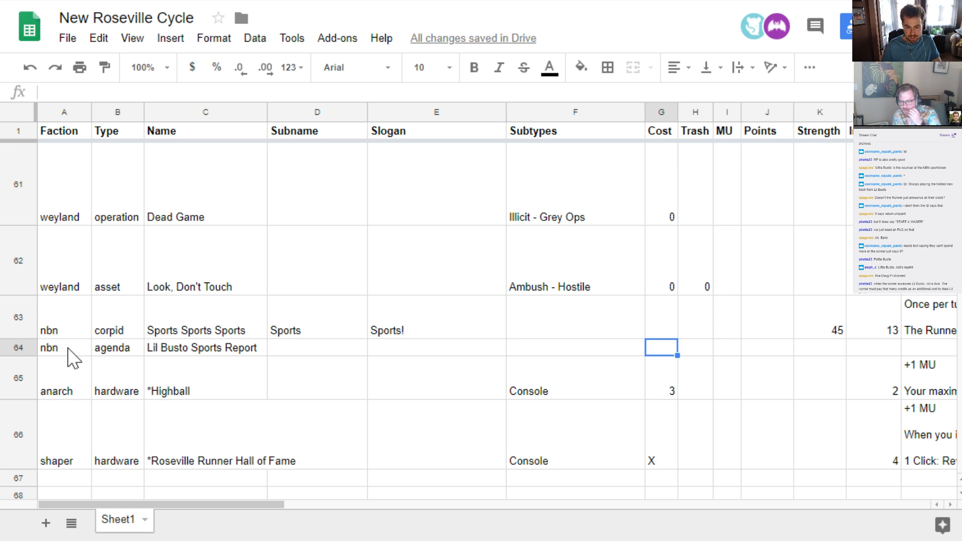
pyautogui.press('Tab')
pyautogui.press('Tab')
pyautogui.press('Tab')
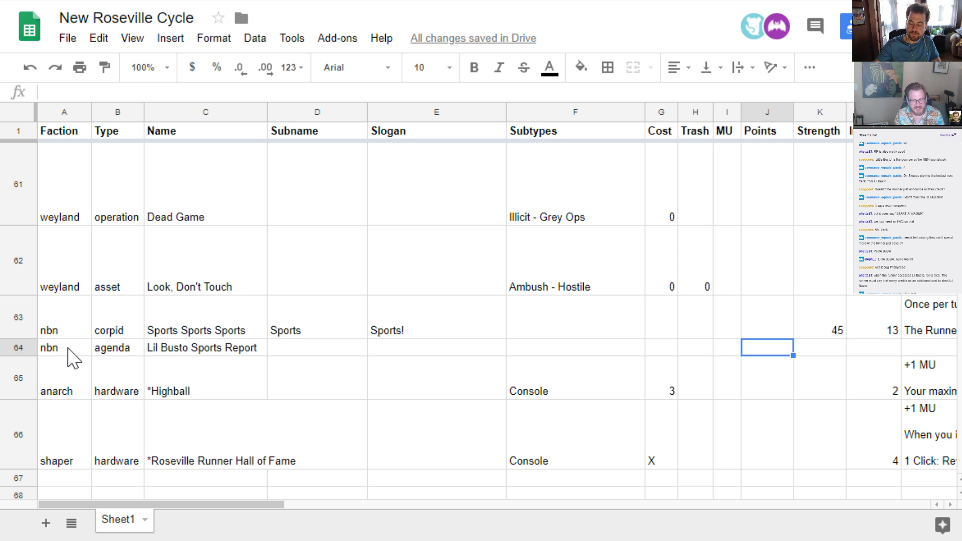
pyautogui.press('Right')
pyautogui.press('Right')
pyautogui.press('Right')
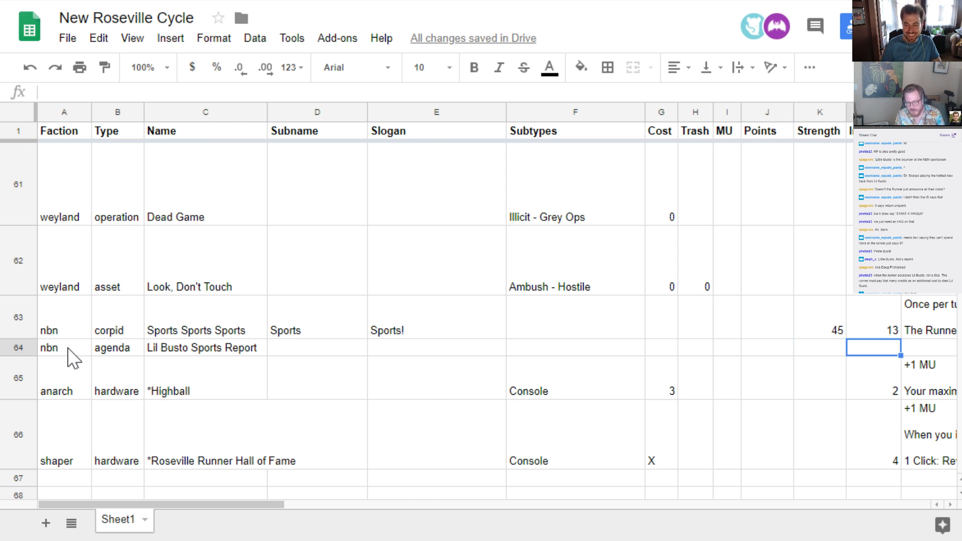
pyautogui.write('Eh')
pyautogui.press('BackSpace')
pyautogui.press('BackSpace')
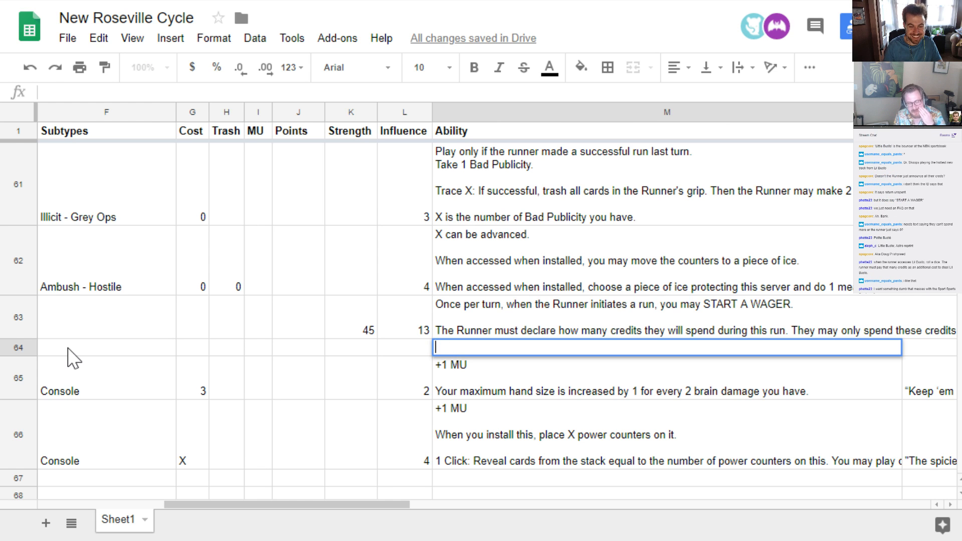
pyautogui.write('Ehm')
pyautogui.press('BackSpace')
pyautogui.press('BackSpace')
pyautogui.press('BackSpace')
# Begin the Lil Busto Sports Report ability with "When accessed, START A WAGER."
pyautogui.write('W')
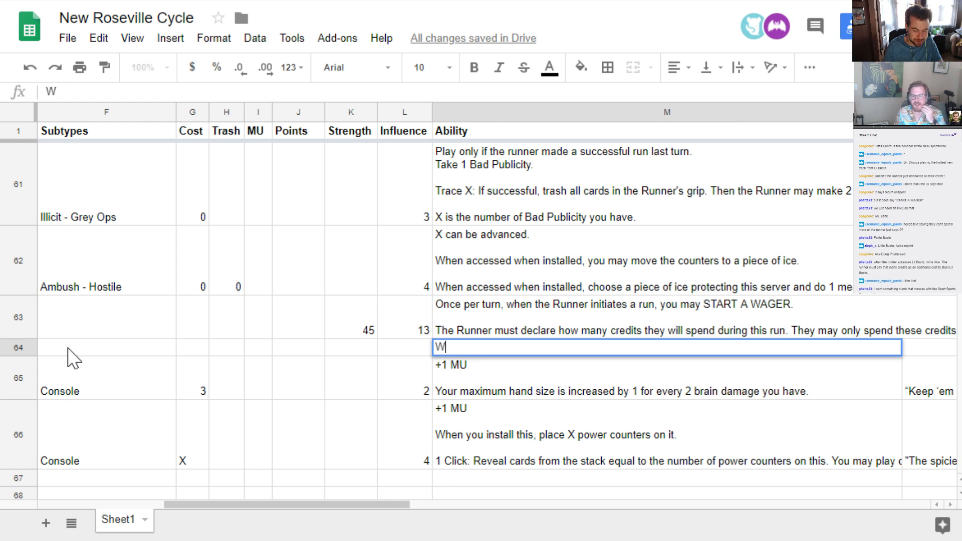
pyautogui.write('hen accessed')
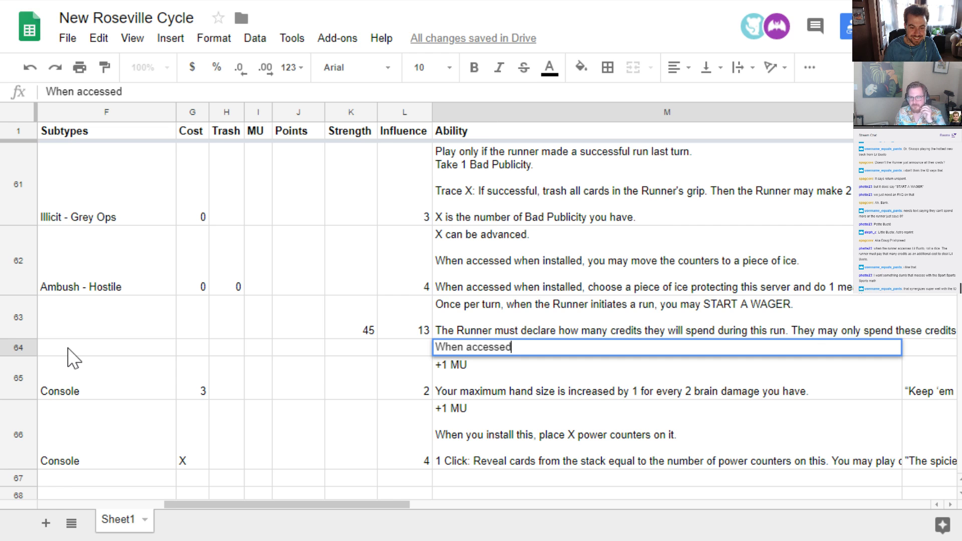
pyautogui.write(', START A WAGER.')
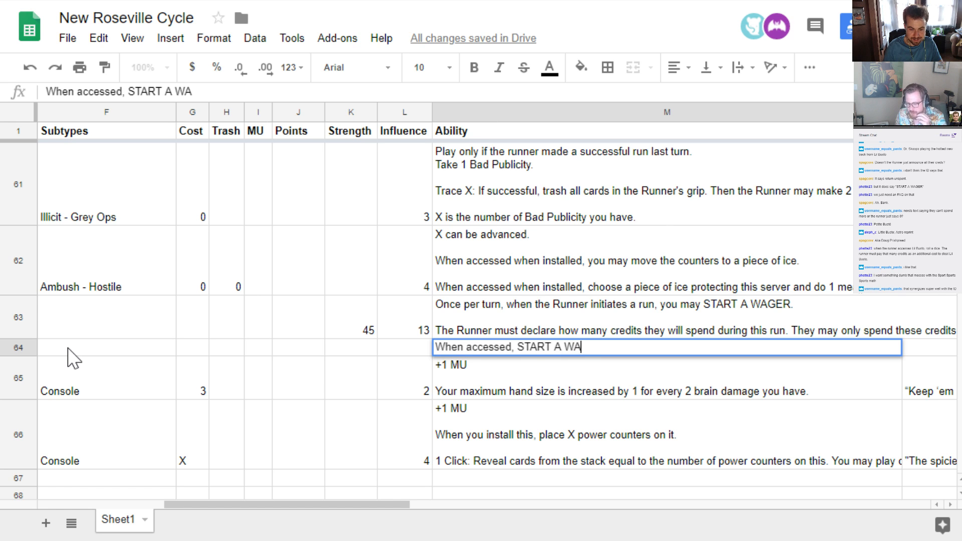
# Add a second paragraph to the ability after a blank line: "The Corp and Runner secretly spend up to 2 credits."
pyautogui.hotkey('alt', 'Return')
pyautogui.hotkey('alt', 'Return')
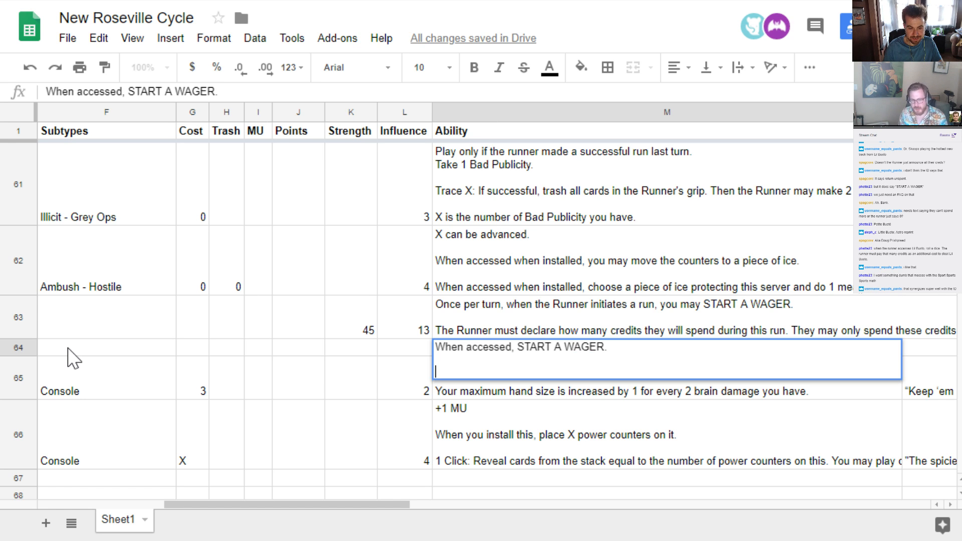
pyautogui.write('The Corp anb')
pyautogui.press('BackSpace')
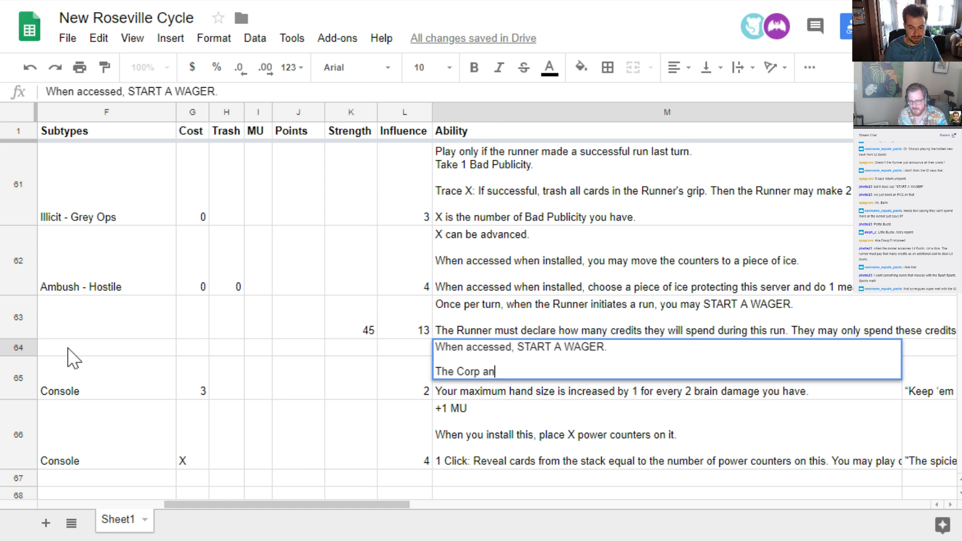
pyautogui.write('d Runner secretly ')
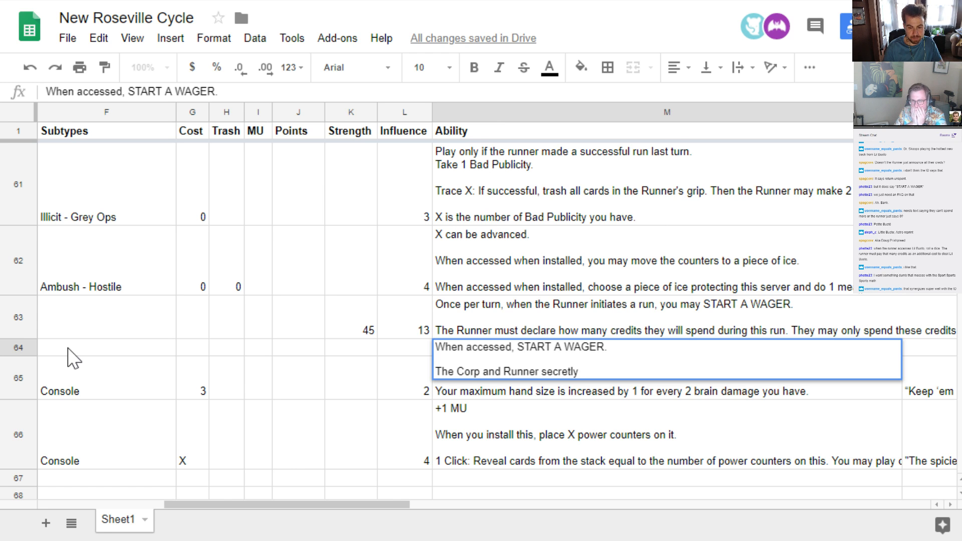
pyautogui.write('spend')
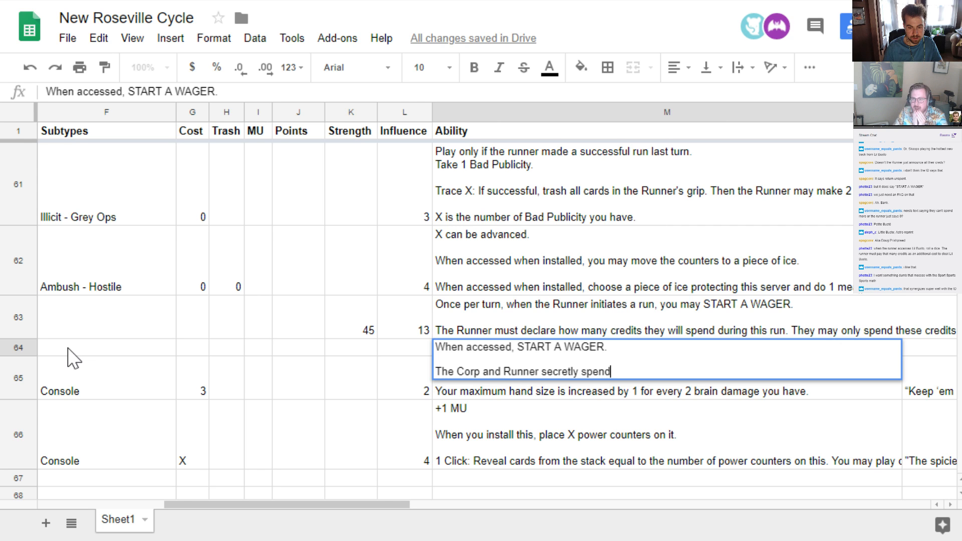
pyautogui.write(' up to 2 credits.')
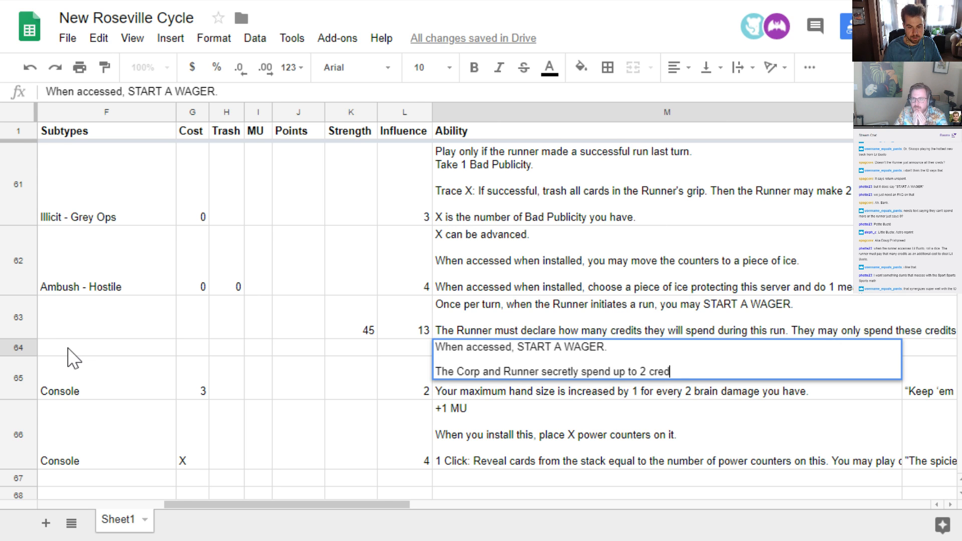
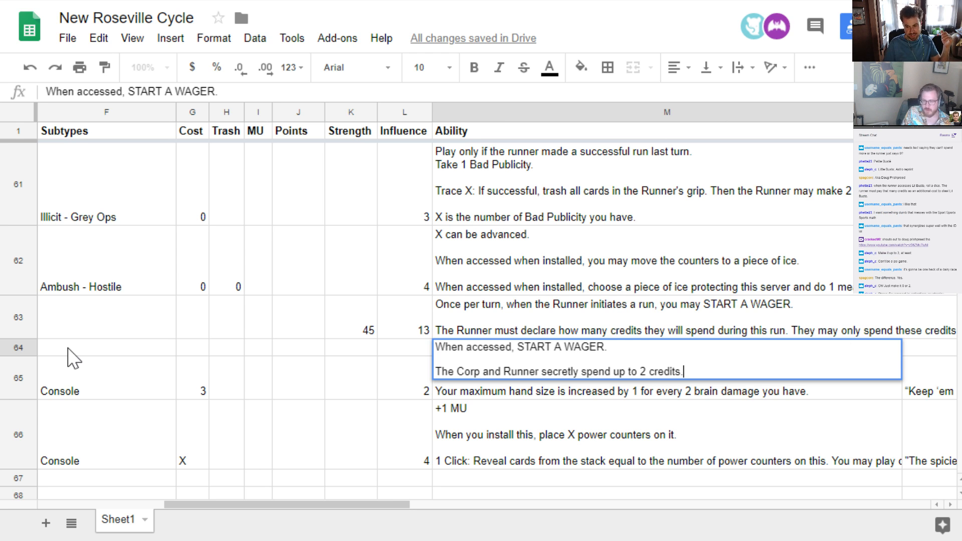
pyautogui.hotkey('ctrl', 'shift', 'Left')
pyautogui.hotkey('ctrl', 'shift', 'Left')
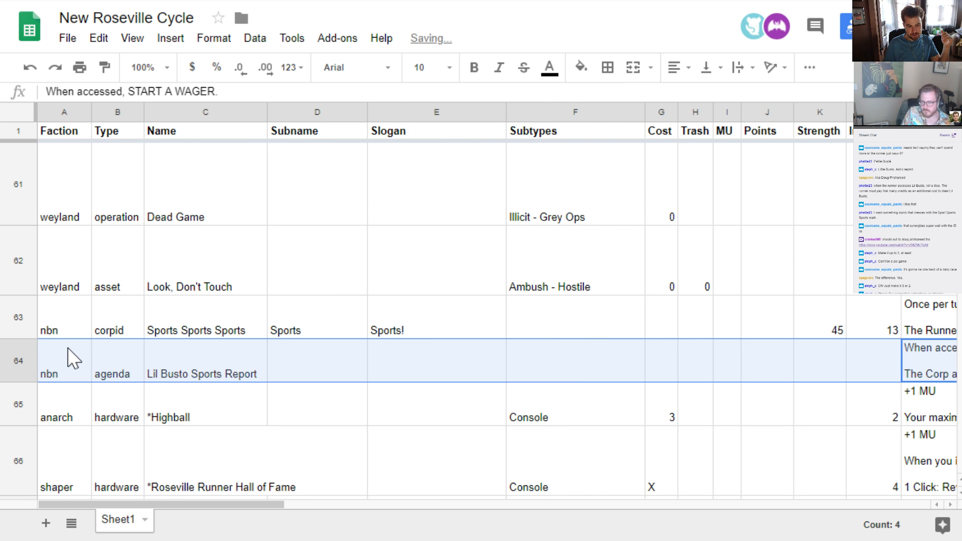
pyautogui.press('Left')
pyautogui.press('Left')
pyautogui.press('Right')
# Change the spending limit in the Lil Busto Sports Report ability to "3 credits"
pyautogui.press('Right')
pyautogui.press('Right')
pyautogui.press('Right')
pyautogui.press('Left')
pyautogui.press('Left')
pyautogui.press('Left')
pyautogui.press('Left')
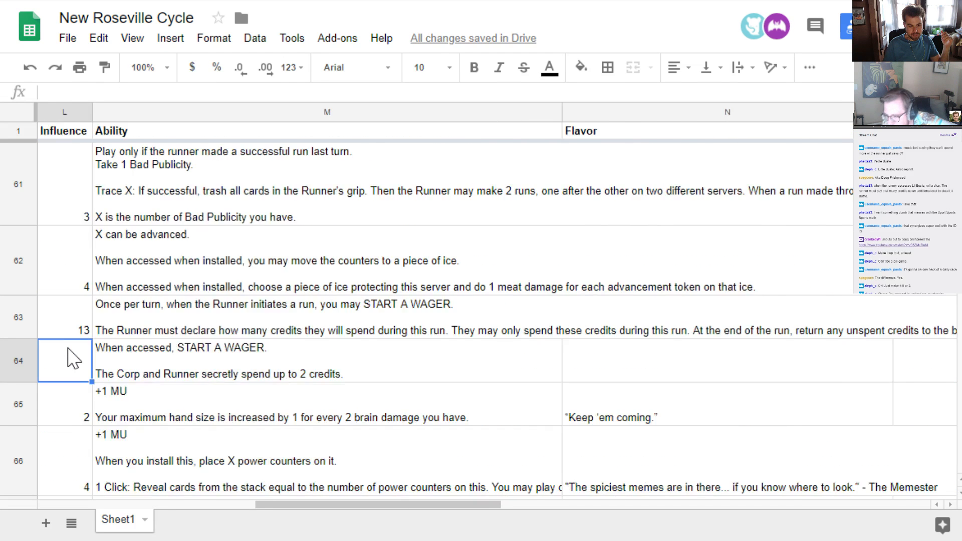
pyautogui.press('Right')
pyautogui.press('Right')
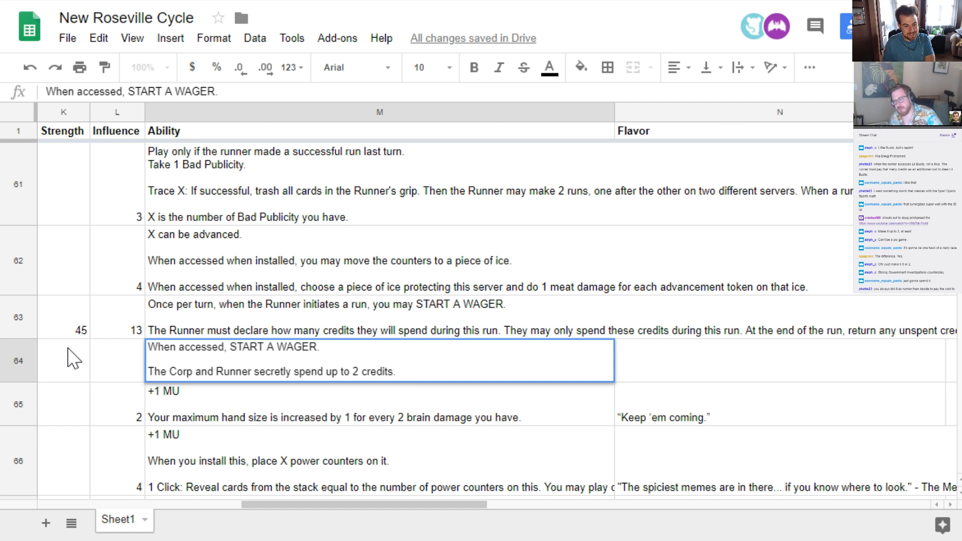
pyautogui.hotkey('ctrl', 'shift', 'Left')
pyautogui.hotkey('ctrl', 'shift', 'Left')
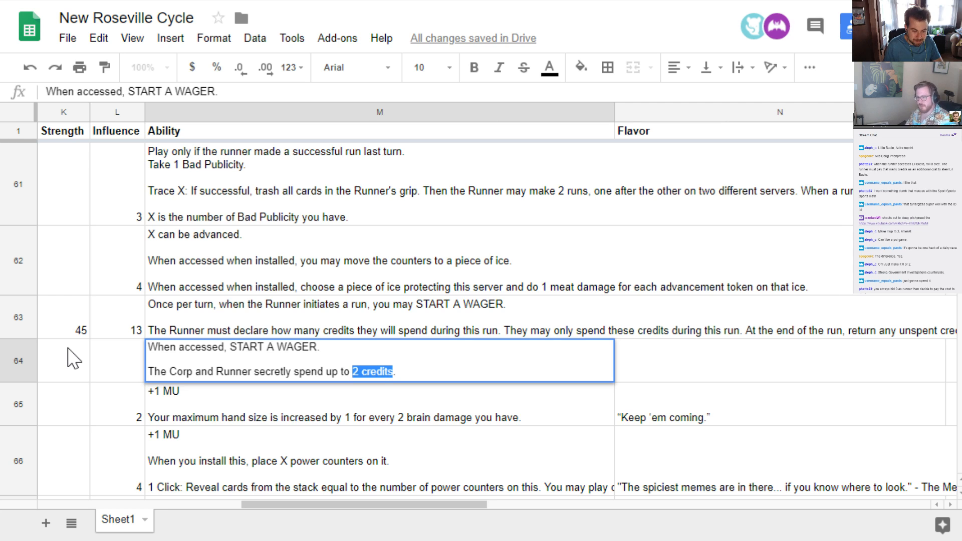
pyautogui.write('3 credits')
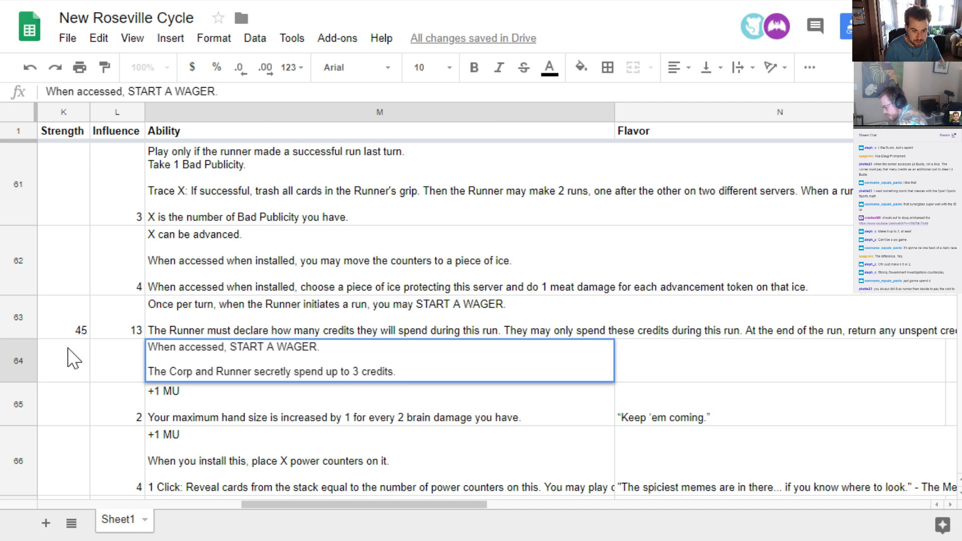
# Add a third paragraph after a blank line: "As an additional cost to steal, the Runner may spend the difference in the WAGER."
pyautogui.hotkey('alt', 'Return')
pyautogui.hotkey('alt', 'Return')
pyautogui.write('As ')
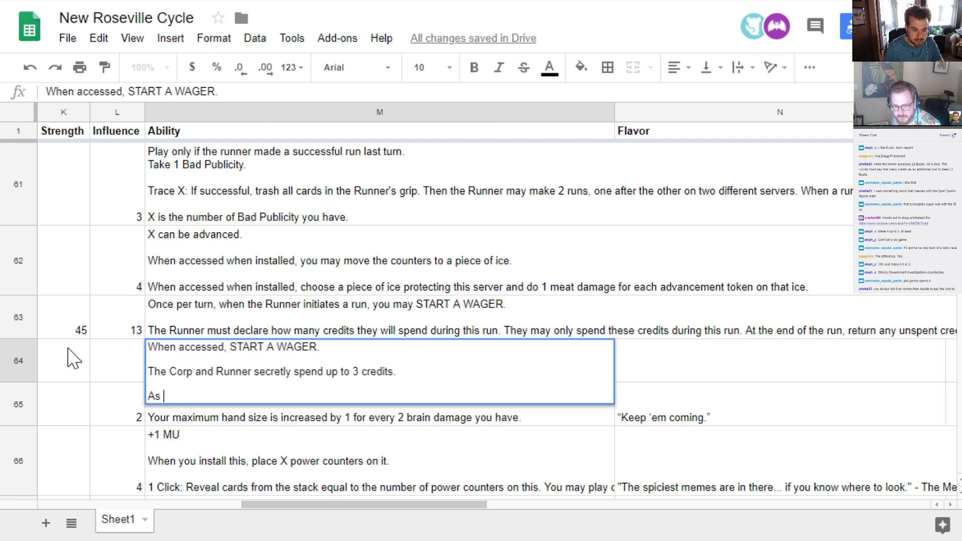
pyautogui.write('an additional c')
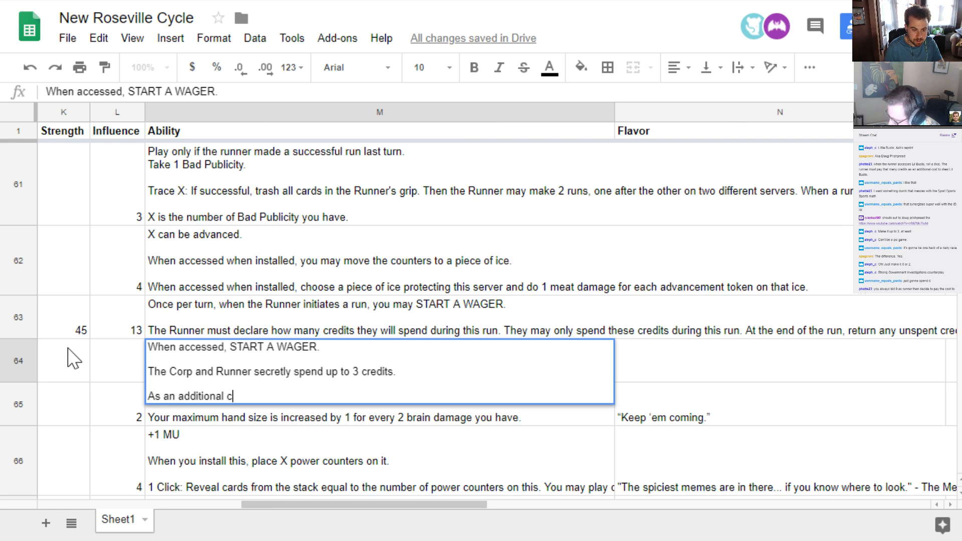
pyautogui.write('ost to steal, th')
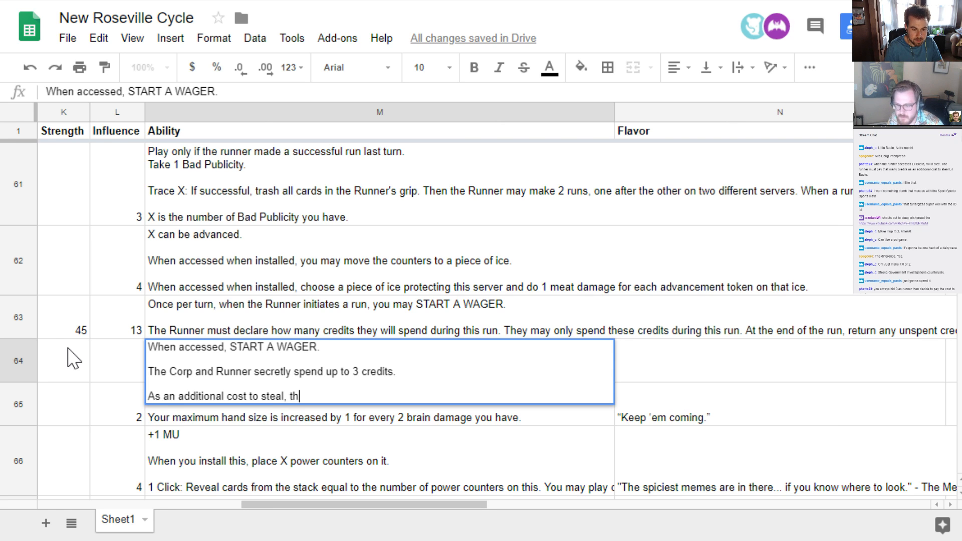
pyautogui.write('e Runner may spend')
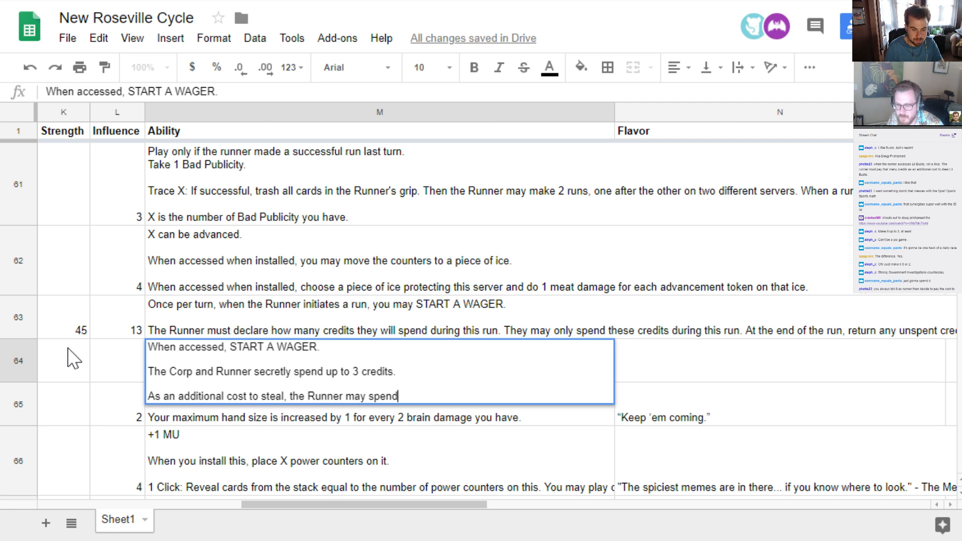
pyautogui.write(' the difference in the W')
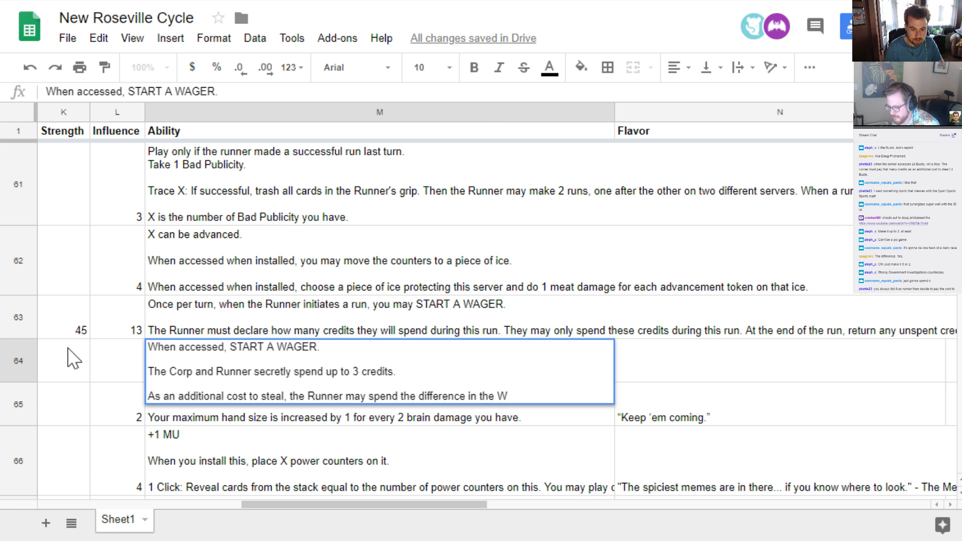
pyautogui.write('AGER.')
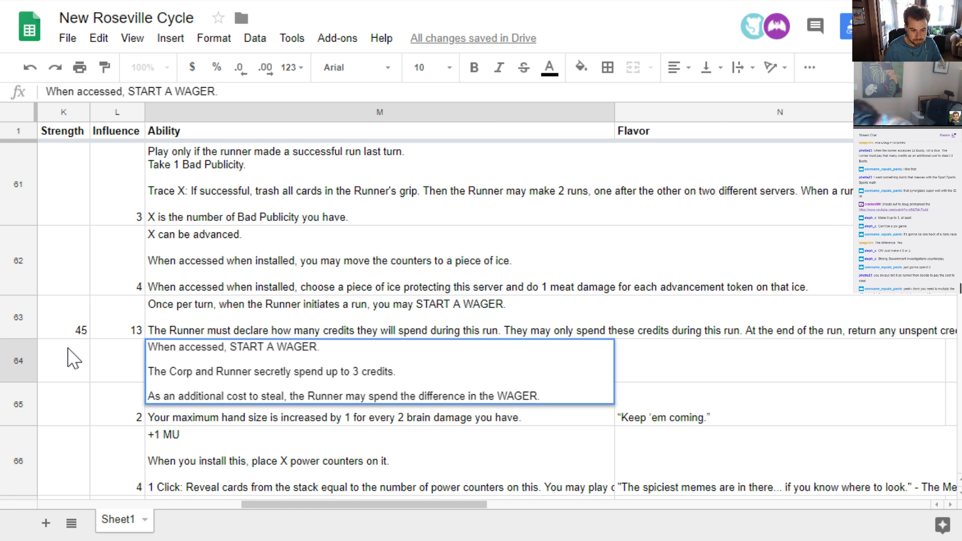
pyautogui.press('Return')
pyautogui.press('Up')
pyautogui.press('Left')
pyautogui.press('Left')
pyautogui.press('Left')
pyautogui.press('Left')
pyautogui.press('Left')
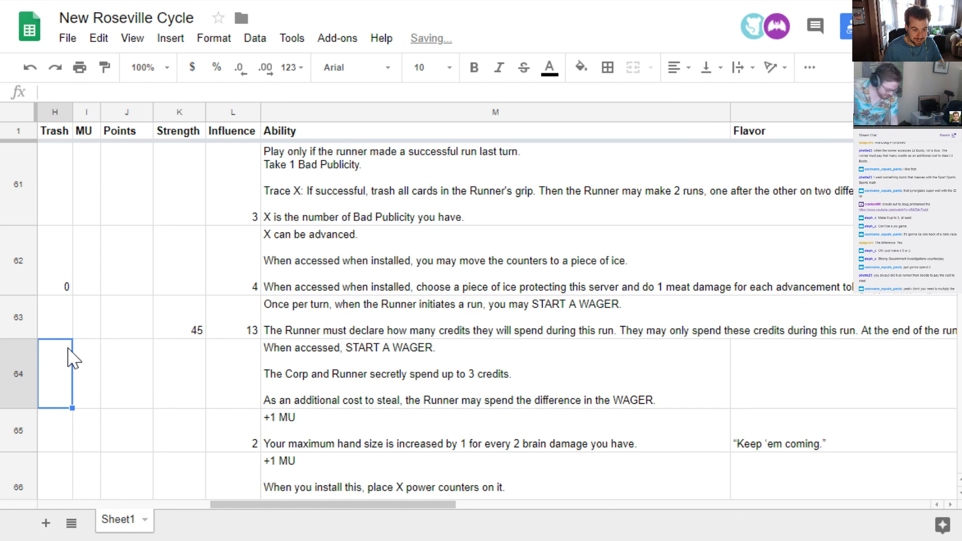
pyautogui.press('Right')
pyautogui.press('Right')
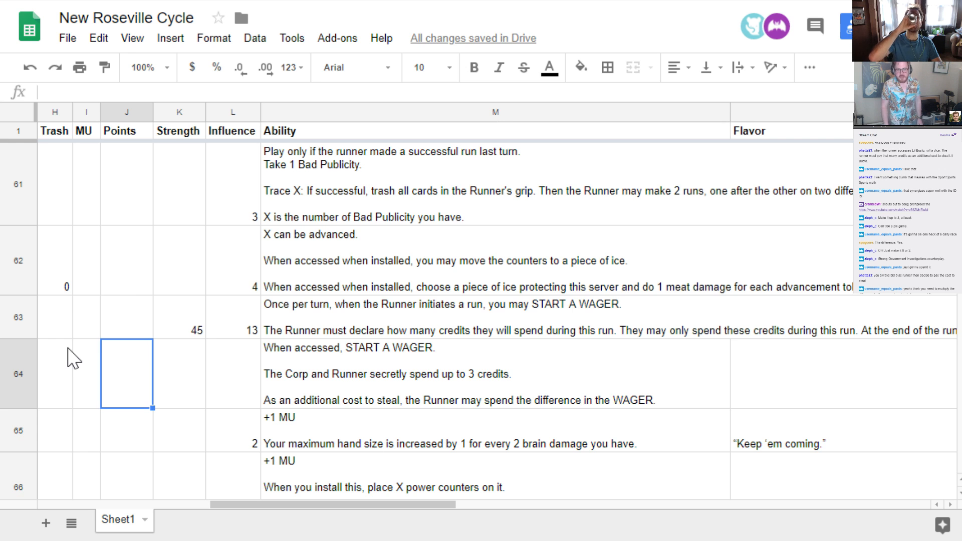
pyautogui.press('Left')
pyautogui.press('Left')
pyautogui.press('Left')
pyautogui.press('Left')
pyautogui.press('Left')
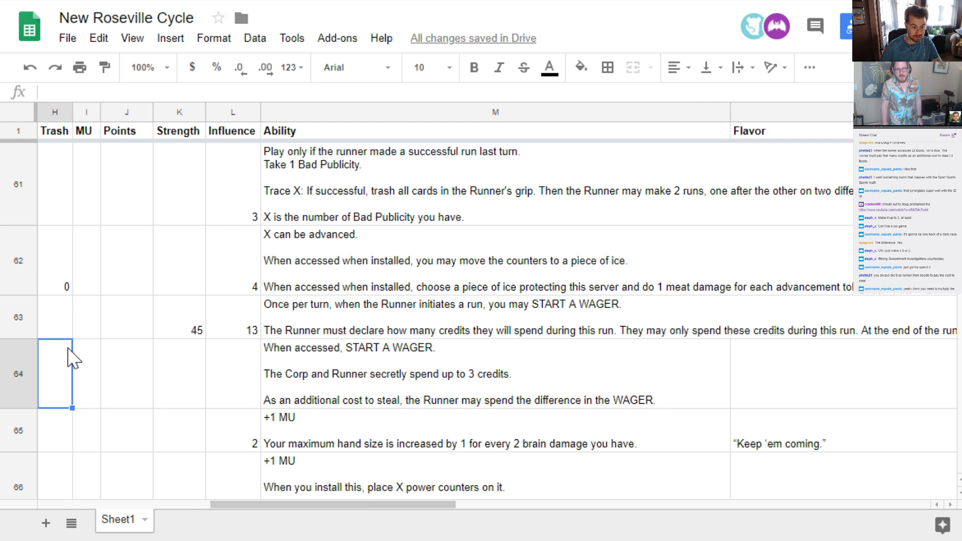
pyautogui.press('Right')
pyautogui.press('Right')
pyautogui.press('Right')
pyautogui.press('Left')
pyautogui.press('Left')
pyautogui.press('Left')
pyautogui.press('Left')
pyautogui.press('Left')
pyautogui.press('Left')
pyautogui.press('Left')
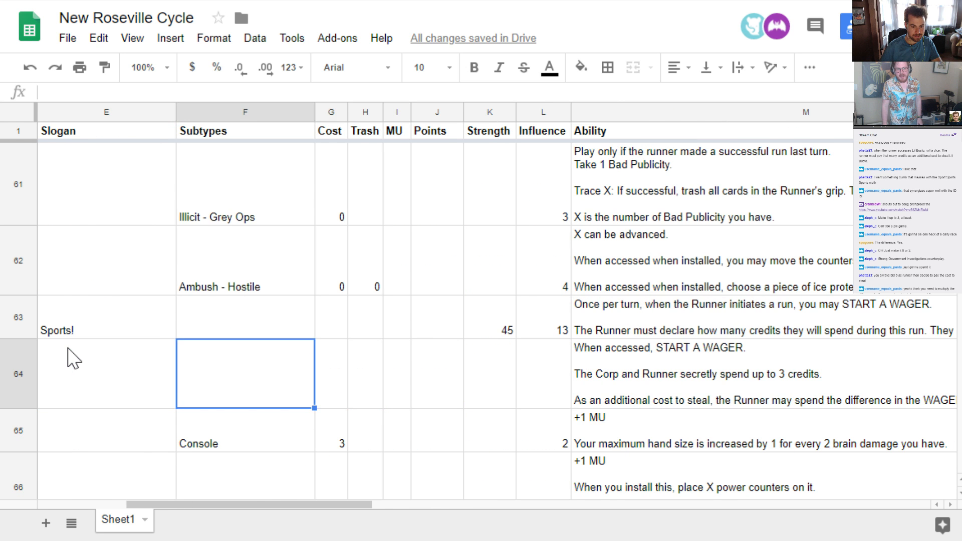
# Look through the earlier cards for the nbn agenda FFG Stream Arena and examine its cost and points
pyautogui.press('Up')
pyautogui.press('Up')
pyautogui.press('Up')
pyautogui.press('Up')
pyautogui.press('Up')
pyautogui.press('Up')
pyautogui.press('Up')
pyautogui.press('Up')
pyautogui.press('Up')
pyautogui.press('Up')
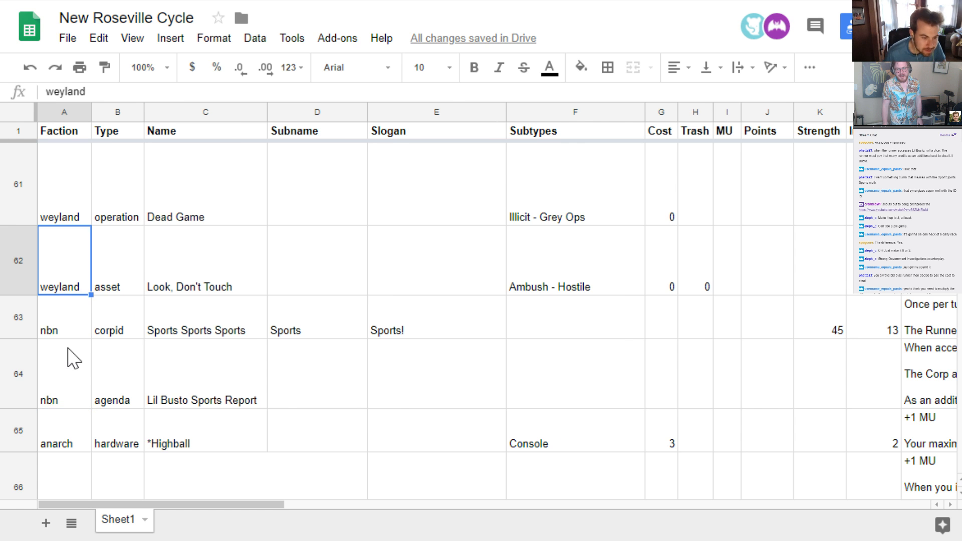
pyautogui.press('Up')
pyautogui.press('Up')
pyautogui.press('Up')
pyautogui.press('Up')
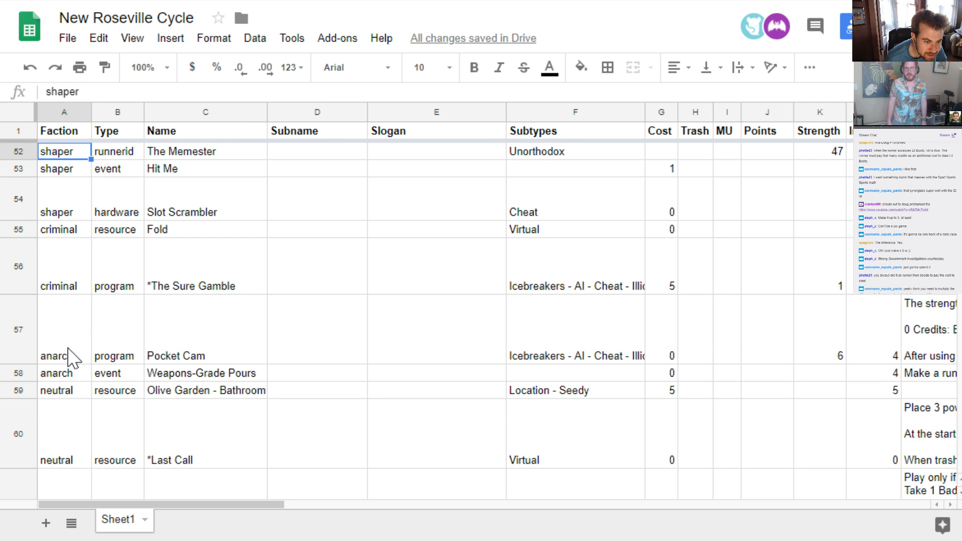
pyautogui.press('Up')
pyautogui.press('Up')
pyautogui.press('Up')
pyautogui.press('Up')
pyautogui.press('Up')
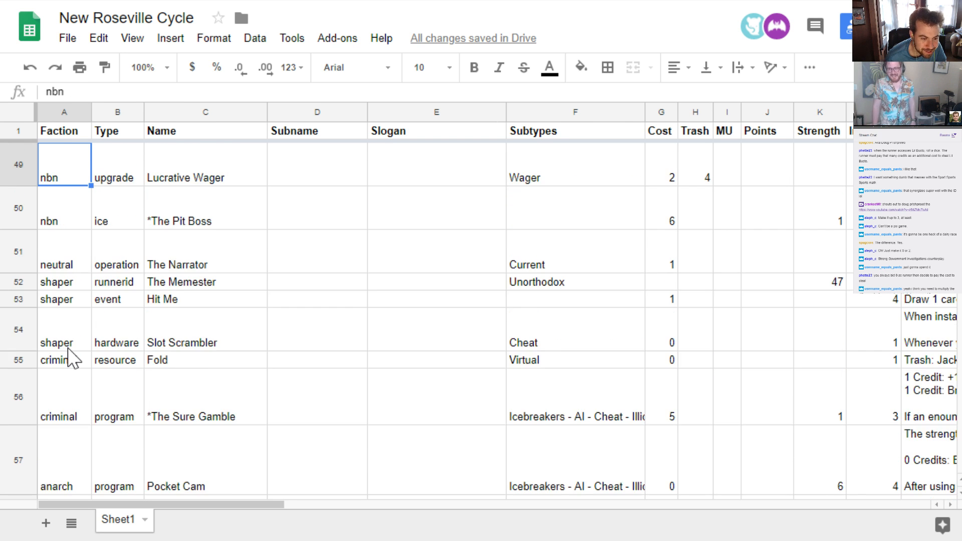
pyautogui.press('Up')
pyautogui.press('Up')
pyautogui.press('Up')
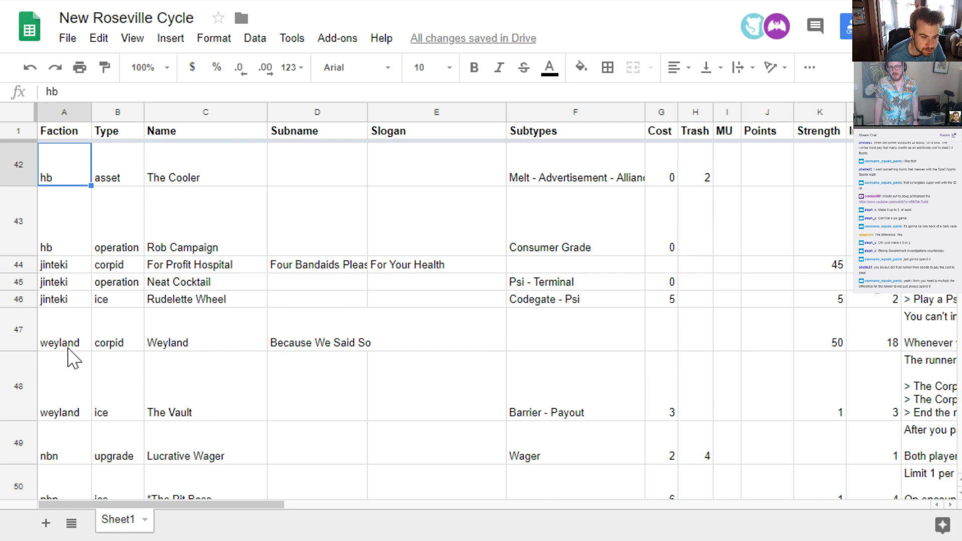
pyautogui.press('Up')
pyautogui.press('Up')
pyautogui.press('Up')
pyautogui.press('Up')
pyautogui.press('Up')
pyautogui.press('Up')
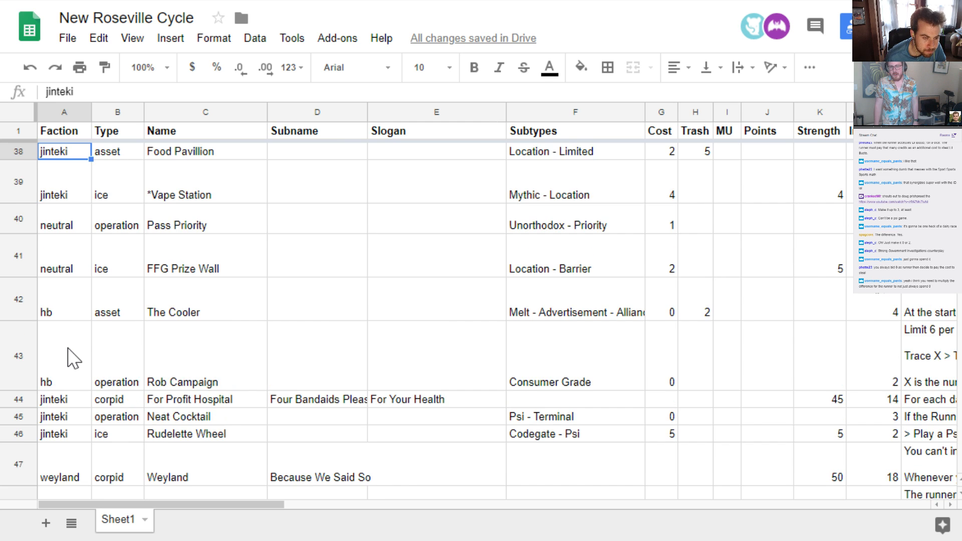
pyautogui.press('Down')
pyautogui.press('Right')
pyautogui.press('Right')
pyautogui.press('Right')
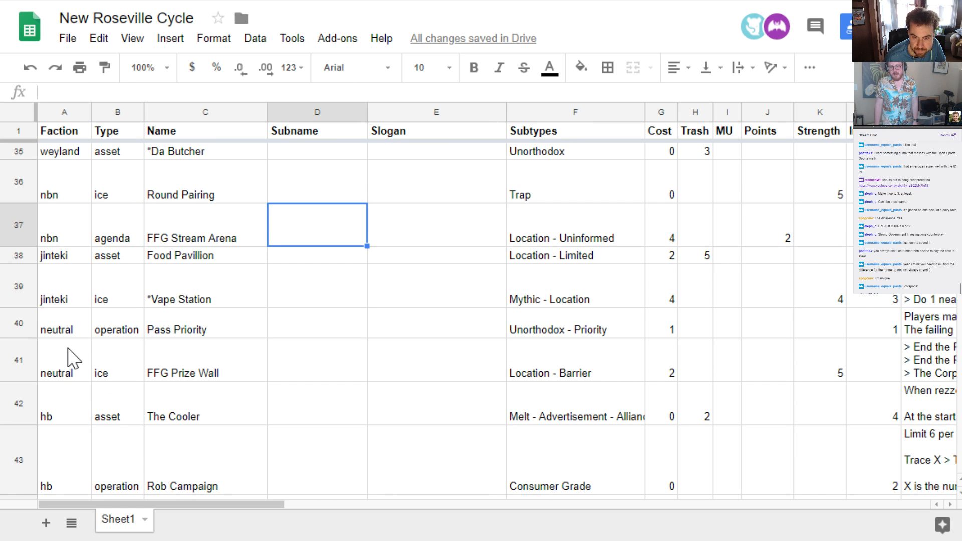
pyautogui.press('Right')
pyautogui.press('Right')
pyautogui.press('Right')
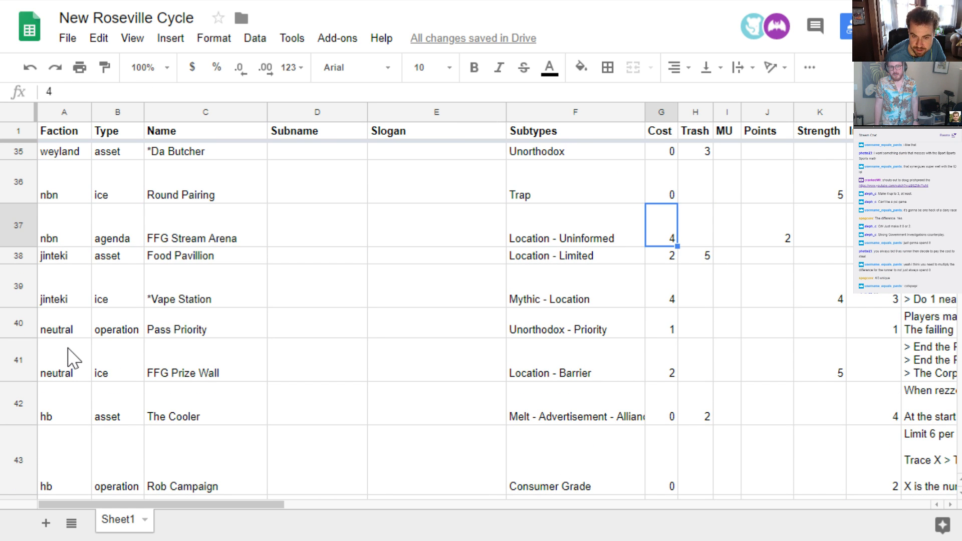
# Return to the Lil Busto Sports Report row and set its cost to 3
pyautogui.press('Down')
pyautogui.press('Down')
pyautogui.press('Down')
pyautogui.press('Down')
pyautogui.press('Down')
pyautogui.press('Down')
pyautogui.press('Down')
pyautogui.press('Down')
pyautogui.press('Down')
pyautogui.press('Down')
pyautogui.press('Down')
pyautogui.press('Down')
pyautogui.press('Down')
pyautogui.press('Down')
pyautogui.press('Down')
pyautogui.press('Down')
pyautogui.press('Down')
pyautogui.press('Down')
pyautogui.press('Down')
pyautogui.press('Down')
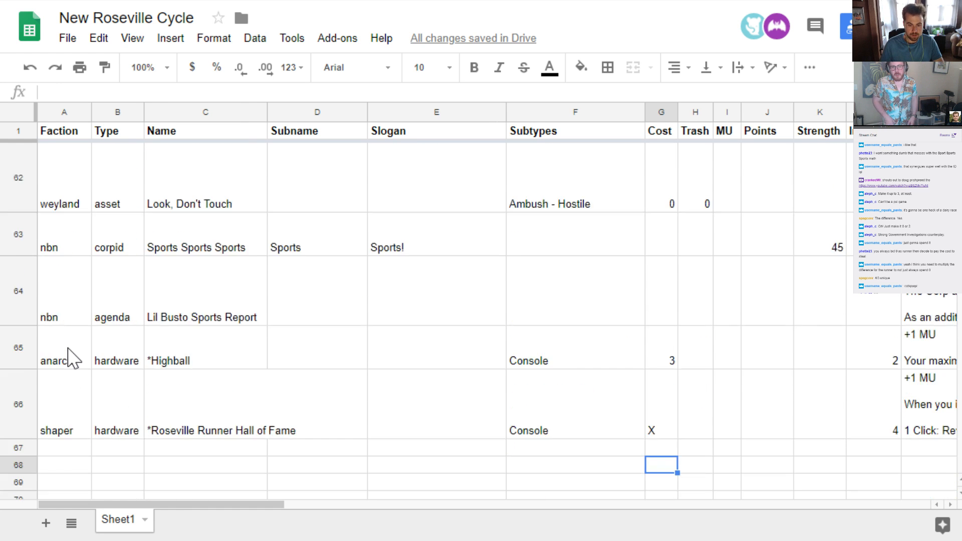
pyautogui.scroll(-3, 71, 359)
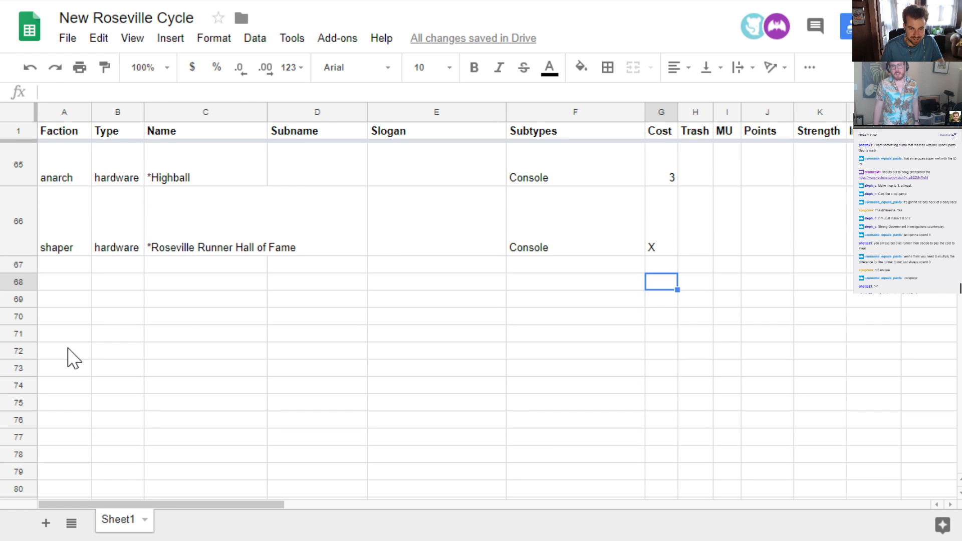
pyautogui.press('Up')
pyautogui.press('Up')
pyautogui.press('Up')
pyautogui.scroll(3, 70, 358)
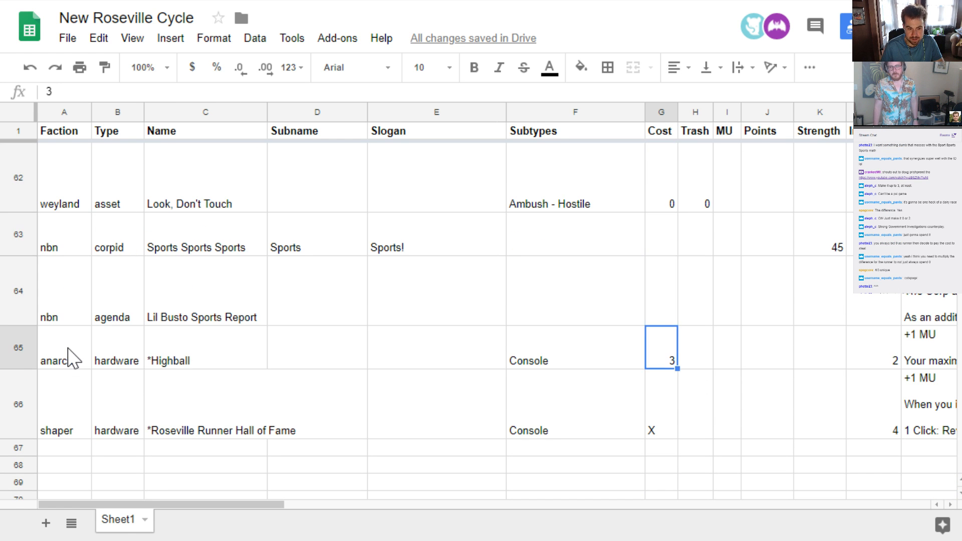
pyautogui.press('Down')
pyautogui.press('Up')
pyautogui.press('Up')
pyautogui.press('Up')
pyautogui.press('Down')
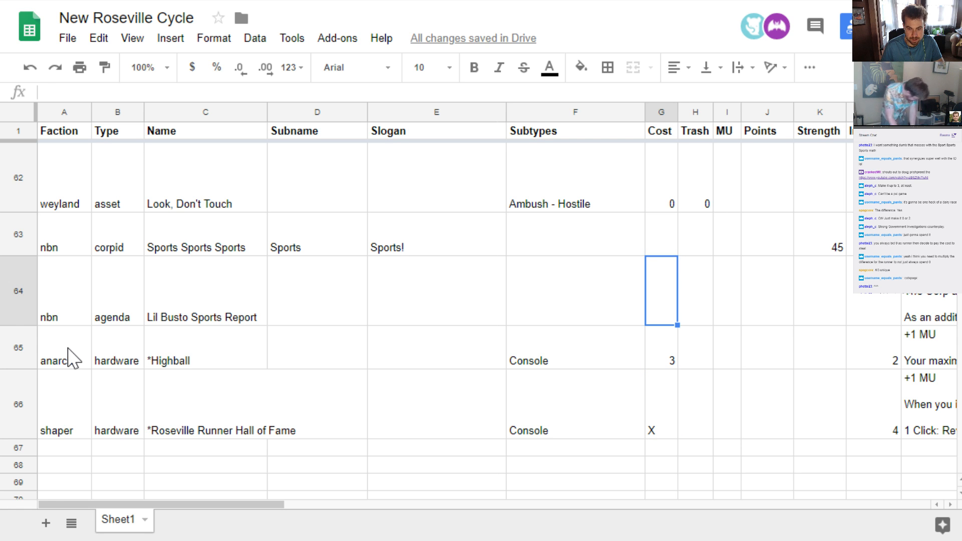
pyautogui.write('3')
pyautogui.press('Tab')
pyautogui.press('Tab')
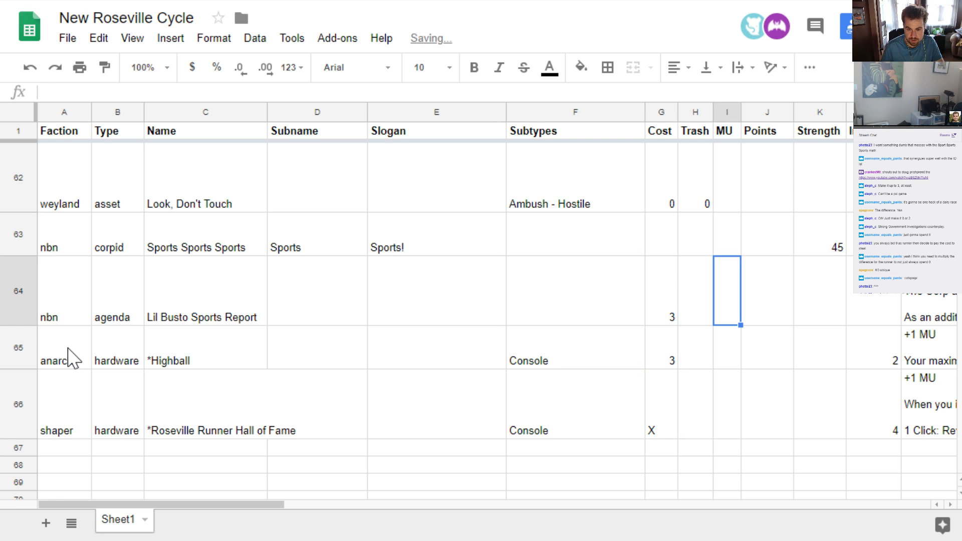
# Set the Lil Busto Sports Report agenda's points to 2
pyautogui.press('Right')
pyautogui.press('Right')
pyautogui.press('Left')
pyautogui.write('2')
pyautogui.press('Left')
pyautogui.press('Left')
pyautogui.press('Left')
pyautogui.press('Left')
pyautogui.press('Left')
pyautogui.press('Left')
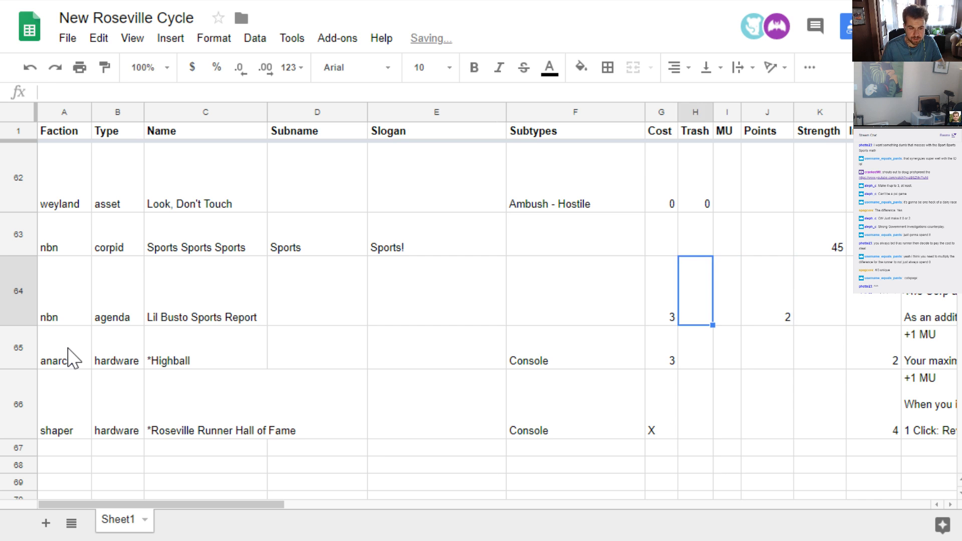
# Mark the agenda as unique by prefixing its name with an asterisk: "*Lil Busto Sports Report"
pyautogui.press('Left')
pyautogui.press('Return')
pyautogui.hotkey('ctrl', 'Left')
pyautogui.press('Home')
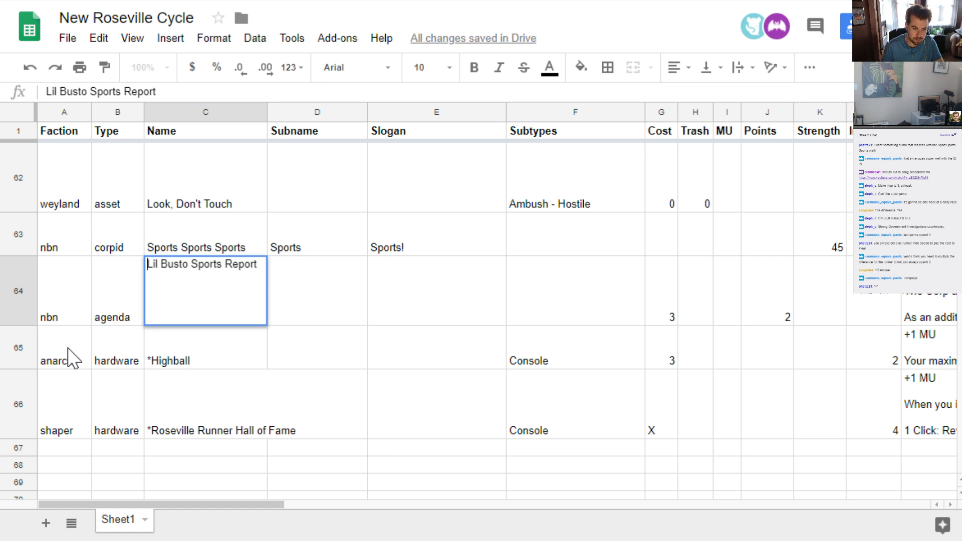
pyautogui.write('*')
pyautogui.press('Return')
pyautogui.press('Up')
# Change the secret spending limit in the agenda's ability to 5 credits
pyautogui.press('Right')
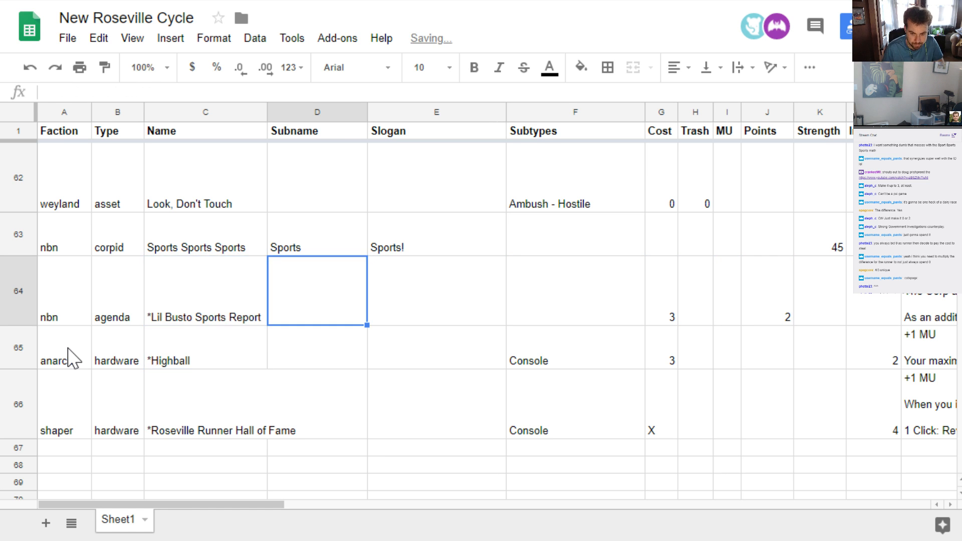
pyautogui.press('Right')
pyautogui.press('Right')
pyautogui.press('Right')
pyautogui.press('Right')
pyautogui.press('Right')
pyautogui.press('Right')
pyautogui.press('Right')
pyautogui.press('Right')
pyautogui.press('Right')
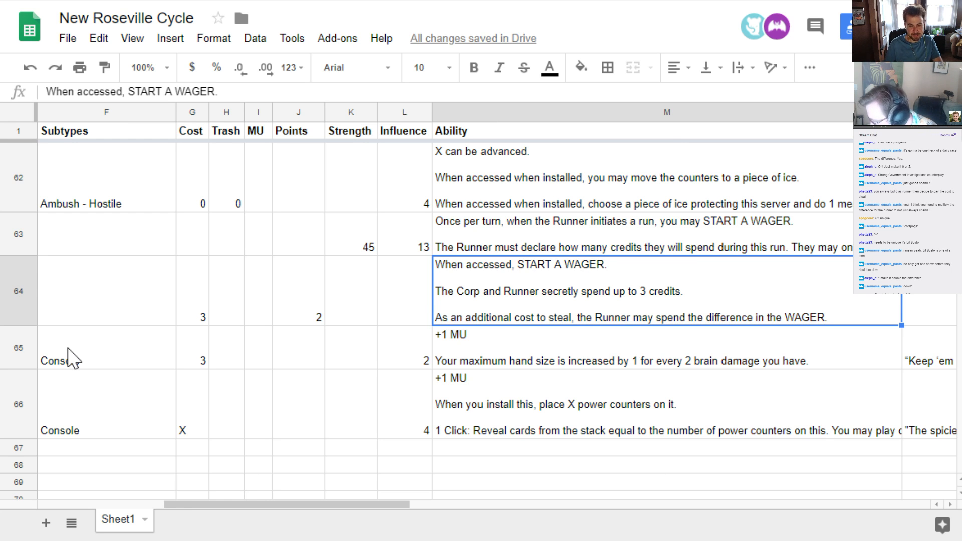
pyautogui.press('Return')
pyautogui.press('Up')
pyautogui.press('Up')
pyautogui.hotkey('ctrl', 'Left')
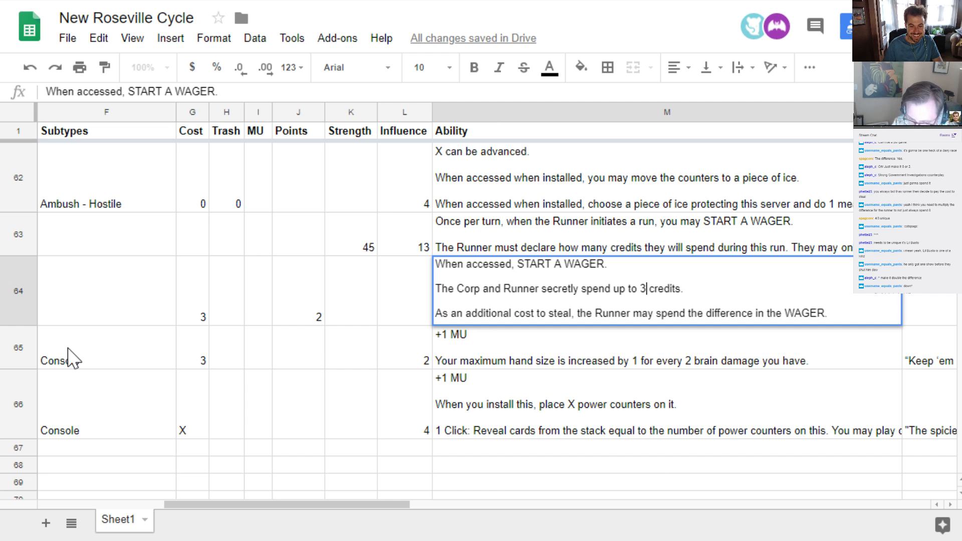
pyautogui.press('BackSpace')
pyautogui.press('BackSpace')
pyautogui.write('5')
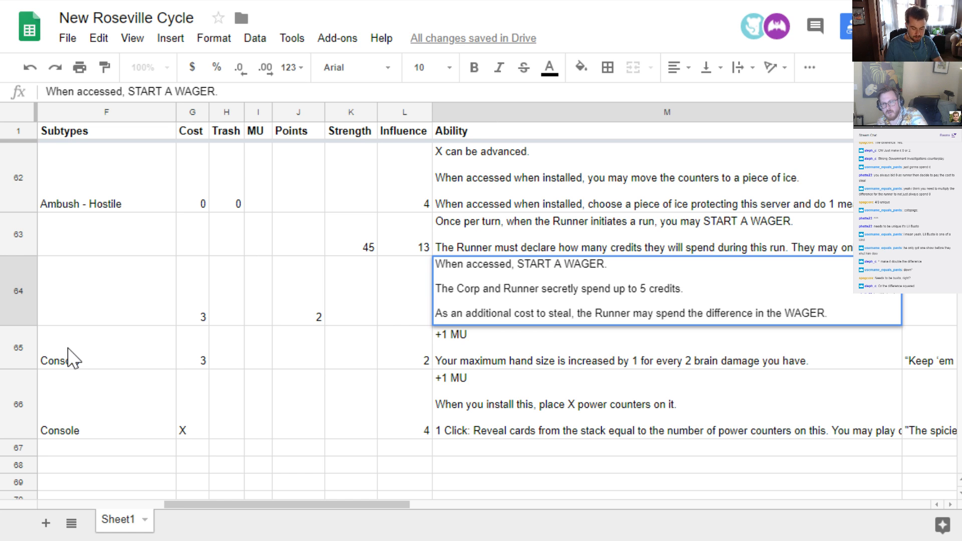
# Set the secret spending limit back to 3 credits and commit the ability text
pyautogui.press('BackSpace')
pyautogui.write('3')
pyautogui.press('Return')
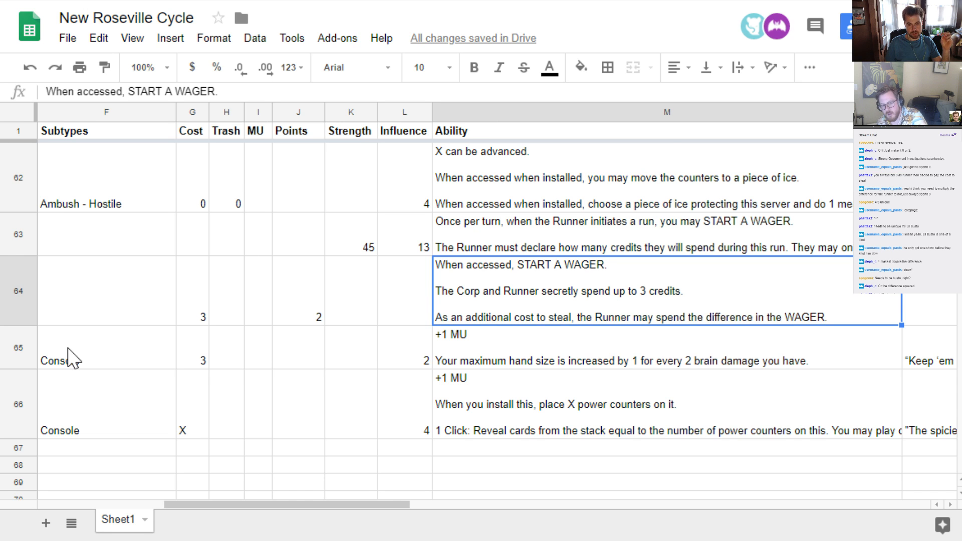
# Reword the additional steal cost in the Lil Busto Sports Report ability from "may spend" to "must pay" the difference
pyautogui.press('Return')
pyautogui.hotkey('ctrl', 'Left')
pyautogui.hotkey('ctrl', 'Left')
pyautogui.hotkey('ctrl', 'Left')
pyautogui.hotkey('ctrl', 'Left')
pyautogui.hotkey('ctrl', 'Left')
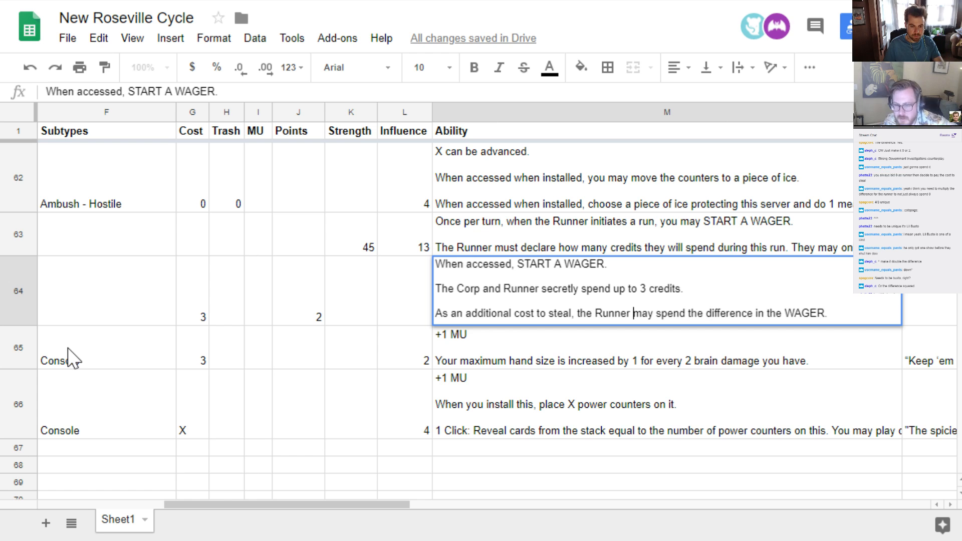
pyautogui.hotkey('ctrl', 'Right')
pyautogui.hotkey('ctrl', 'shift', 'Left')
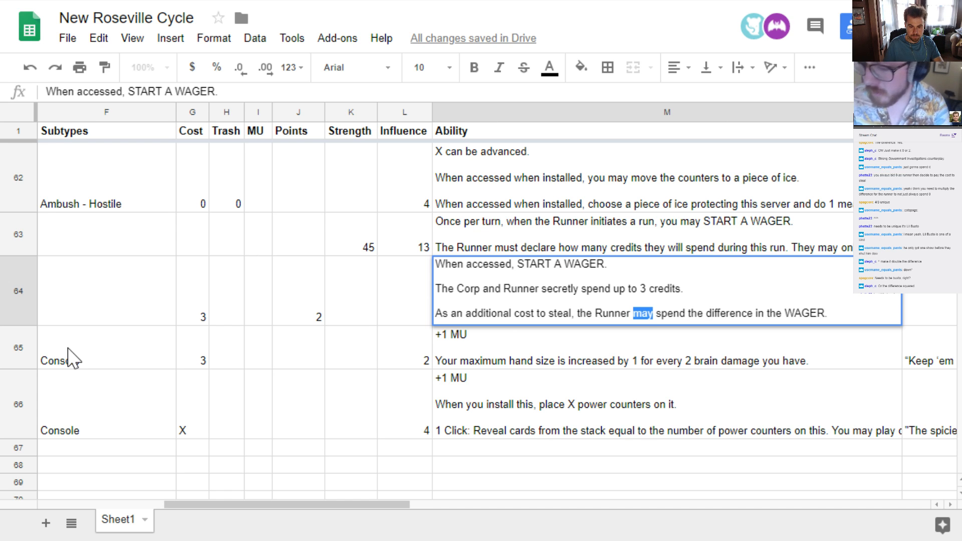
pyautogui.write('must')
pyautogui.press('Right')
pyautogui.hotkey('ctrl', 'shift', 'Right')
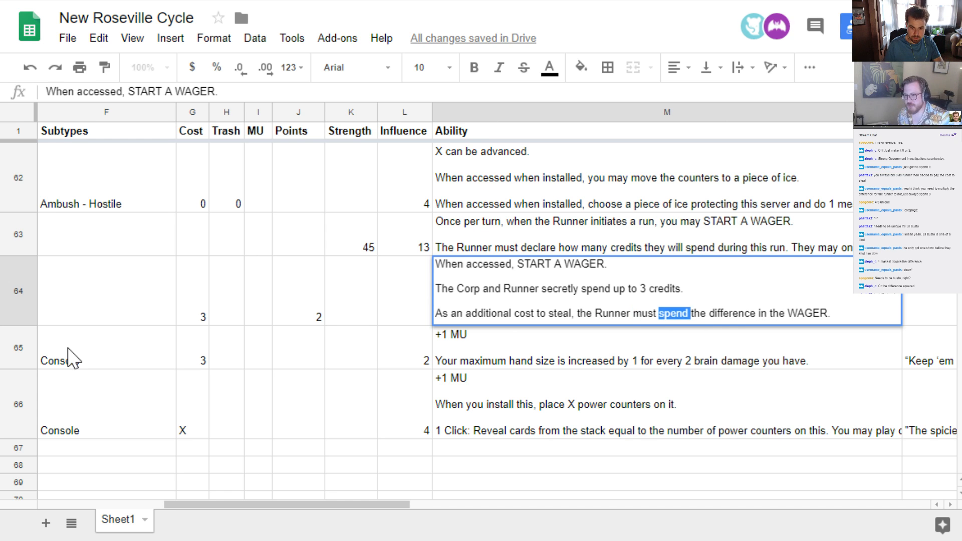
pyautogui.write('pay')
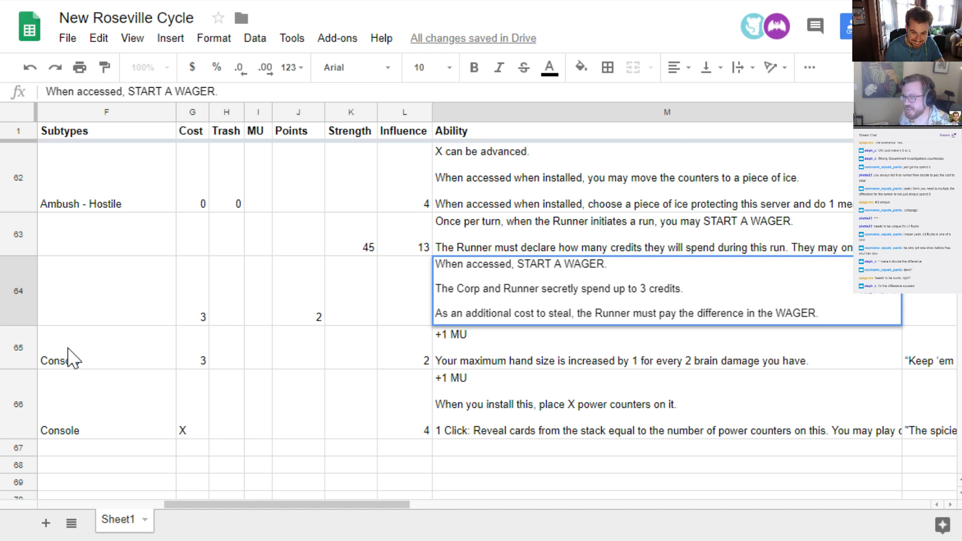
# Try the wordings "double" and "square" before "the difference" in the agenda's steal cost
pyautogui.write('double')
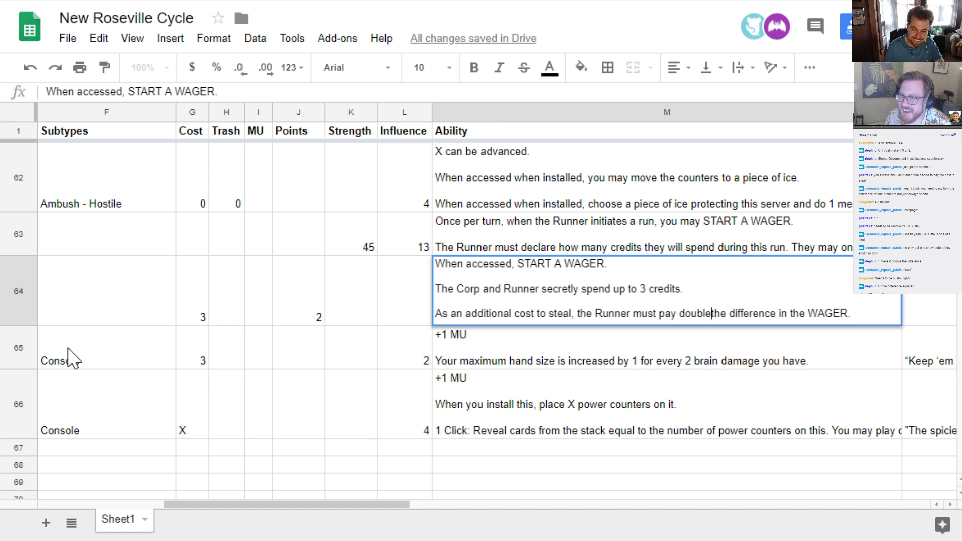
pyautogui.press('Return')
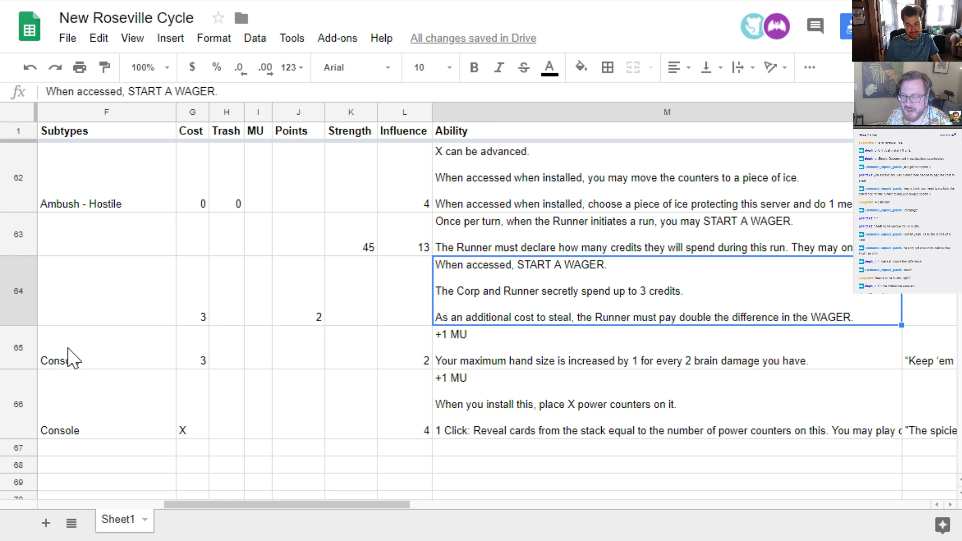
pyautogui.press('Return')
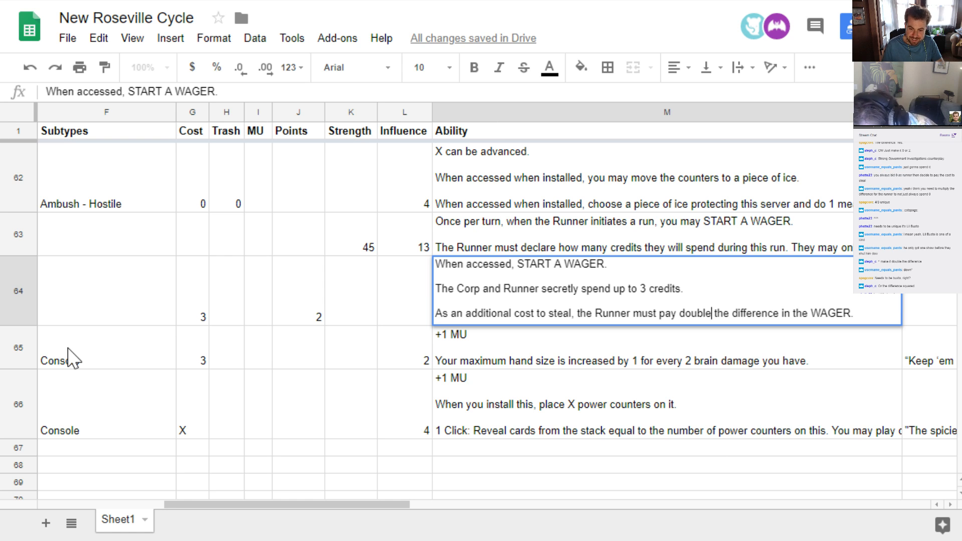
pyautogui.hotkey('ctrl', 'shift', 'Left')
pyautogui.write('square')
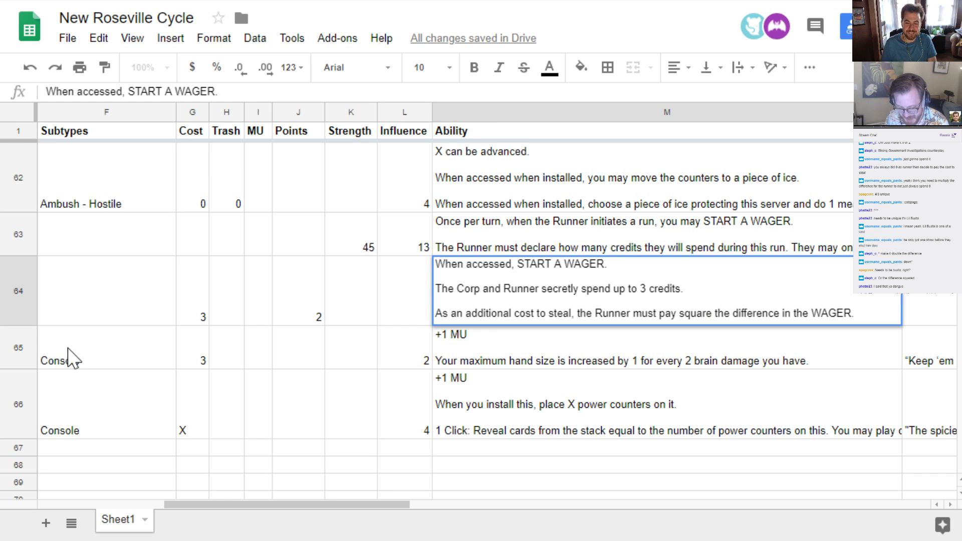
pyautogui.hotkey('ctrl', 'shift', 'Left')
pyautogui.press('BackSpace')
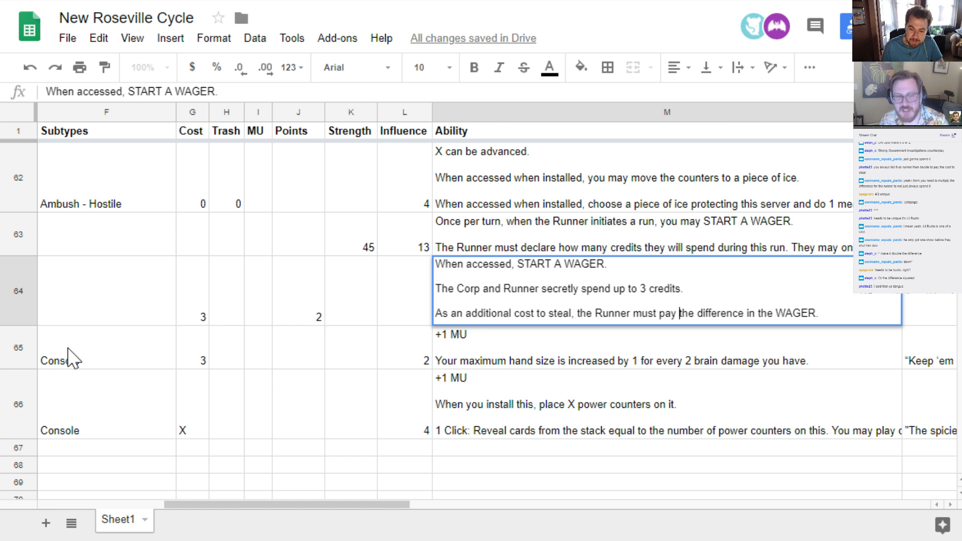
# Add "squared" after "the difference" in the agenda's steal cost and commit the ability text
pyautogui.hotkey('ctrl', 'Right')
pyautogui.hotkey('ctrl', 'Right')
pyautogui.write('s')
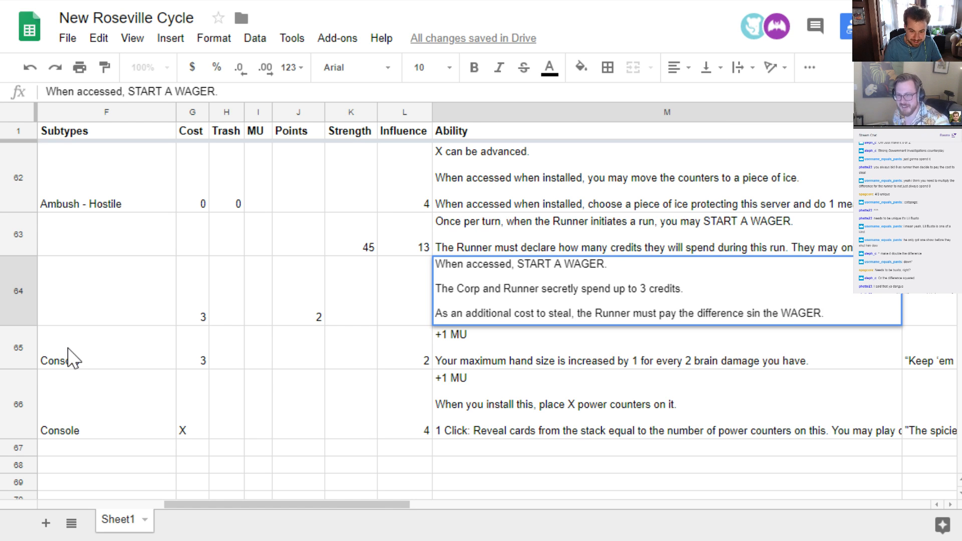
pyautogui.write('quared')
pyautogui.press('Return')
pyautogui.press('Up')
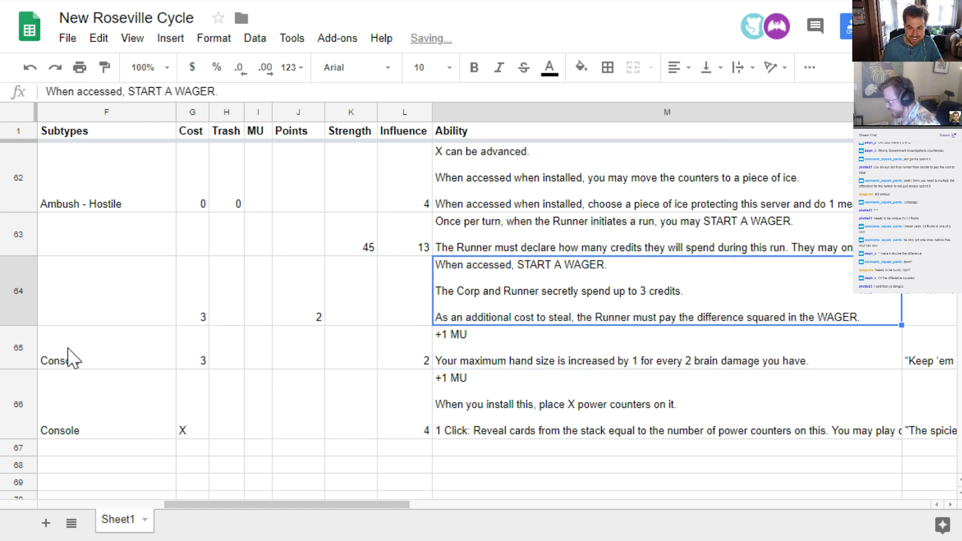
# Enter "This is for squares" as the flavor text of the Lil Busto Sports Report agenda
pyautogui.press('Right')
pyautogui.write('This is ')
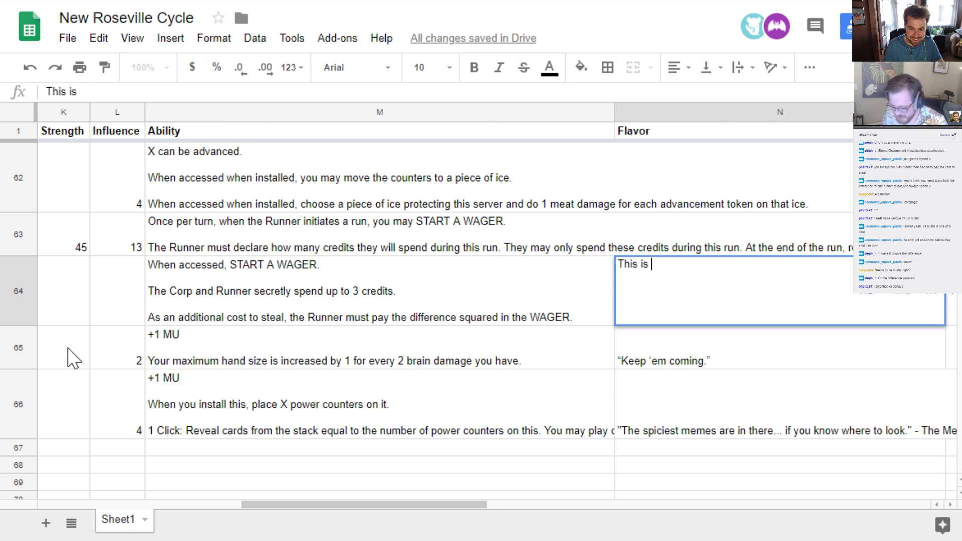
pyautogui.write('for squares')
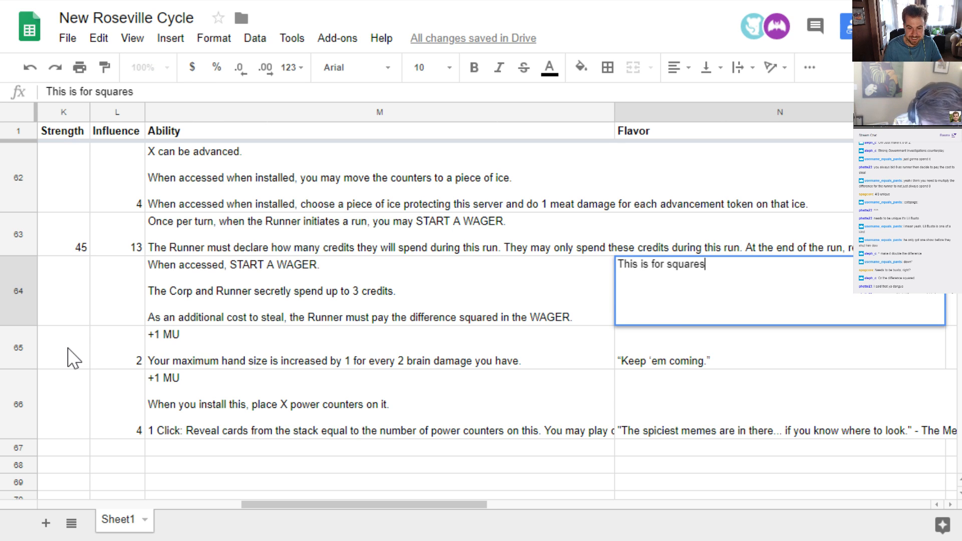
pyautogui.press('Return')
pyautogui.press('Up')
pyautogui.press('Left')
pyautogui.press('Right')
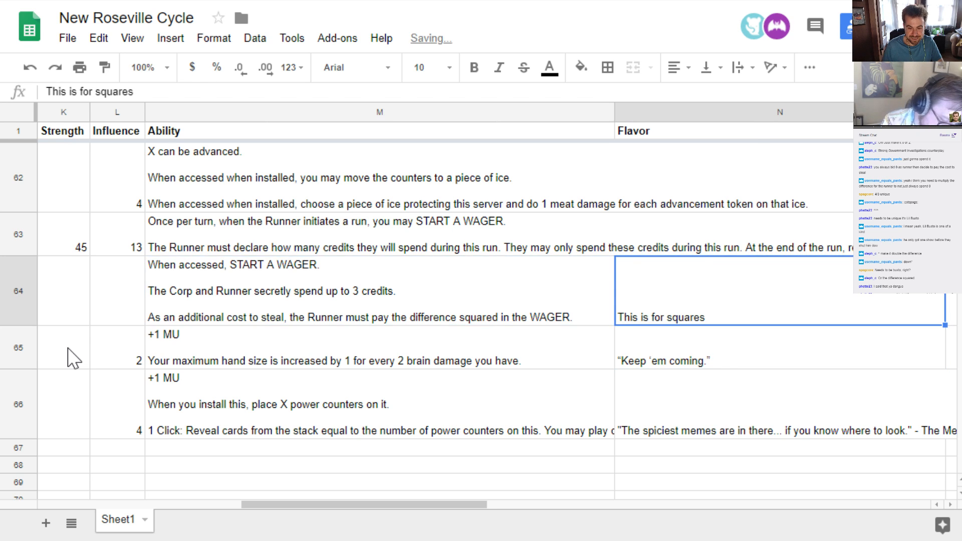
# Set the agenda's flavor text to "Squares don't play sports"
pyautogui.press('Return')
pyautogui.press('BackSpace')
pyautogui.press('BackSpace')
pyautogui.press('BackSpace')
pyautogui.press('BackSpace')
pyautogui.press('BackSpace')
pyautogui.press('BackSpace')
pyautogui.press('BackSpace')
pyautogui.press('BackSpace')
pyautogui.press('BackSpace')
pyautogui.press('BackSpace')
pyautogui.press('BackSpace')
pyautogui.press('BackSpace')
pyautogui.press('BackSpace')
pyautogui.press('BackSpace')
pyautogui.press('BackSpace')
pyautogui.press('BackSpace')
pyautogui.press('BackSpace')
pyautogui.press('BackSpace')
pyautogui.press('BackSpace')
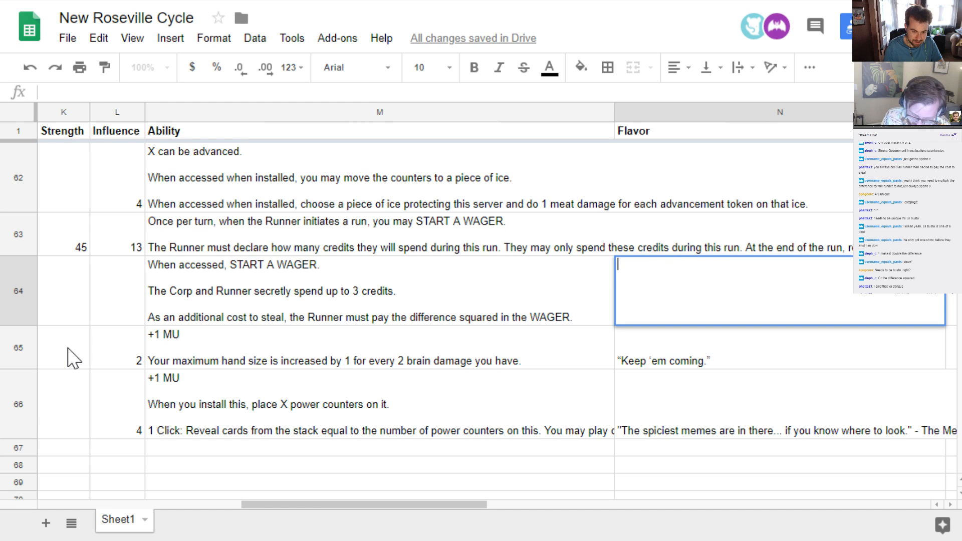
pyautogui.write("Squares don't ")
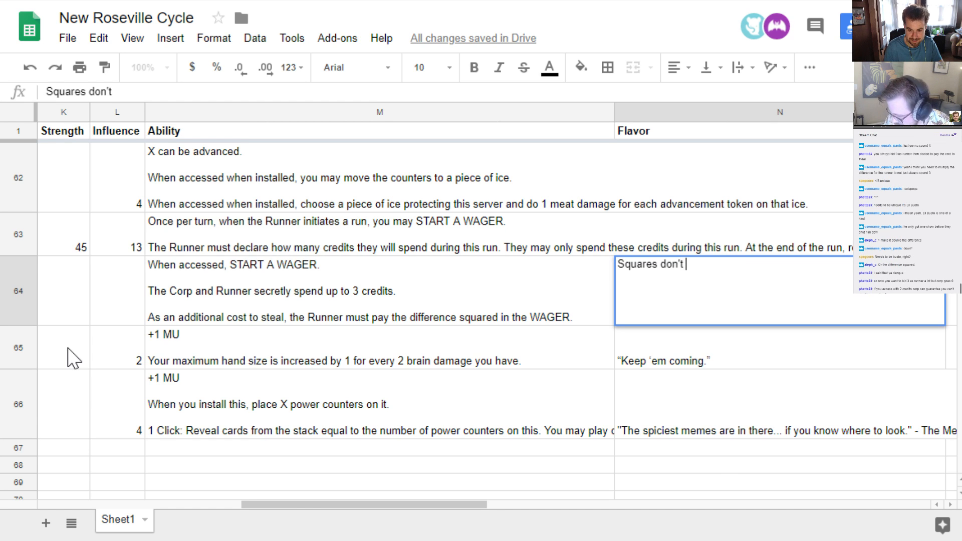
pyautogui.write('play sports')
pyautogui.press('Return')
pyautogui.press('Up')
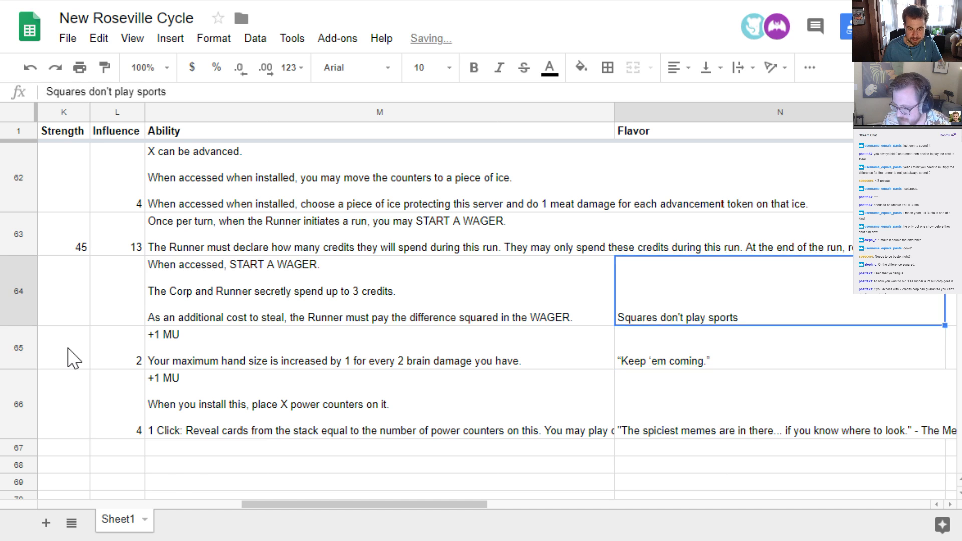
# Review the fields across the Lil Busto Sports Report row, from its faction to its ability
pyautogui.press('Left')
pyautogui.press('Left')
pyautogui.press('Left')
pyautogui.press('Left')
pyautogui.press('Left')
pyautogui.press('Left')
pyautogui.press('Left')
pyautogui.press('Left')
pyautogui.press('Left')
pyautogui.press('Left')
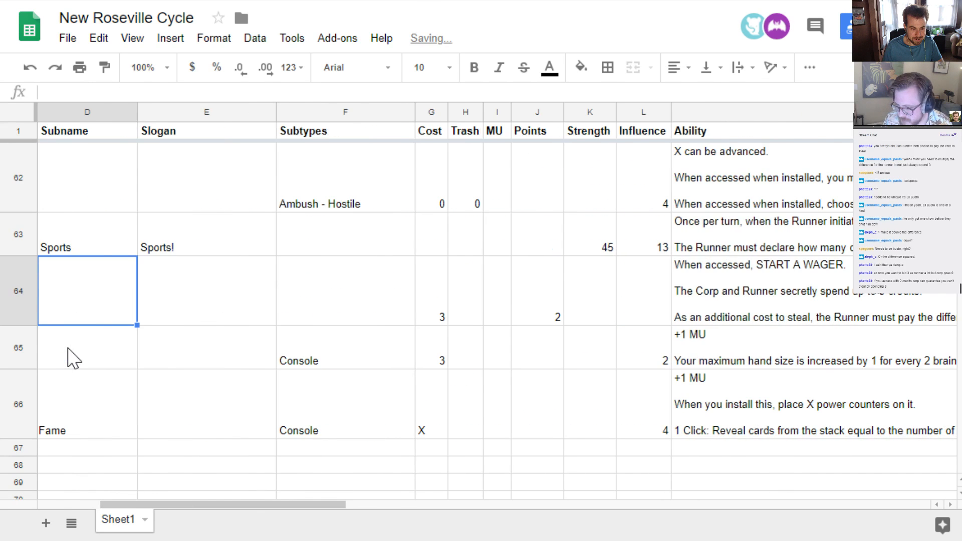
pyautogui.press('Left')
pyautogui.press('Left')
pyautogui.press('Right')
pyautogui.press('Right')
pyautogui.press('Right')
pyautogui.press('Right')
pyautogui.press('Right')
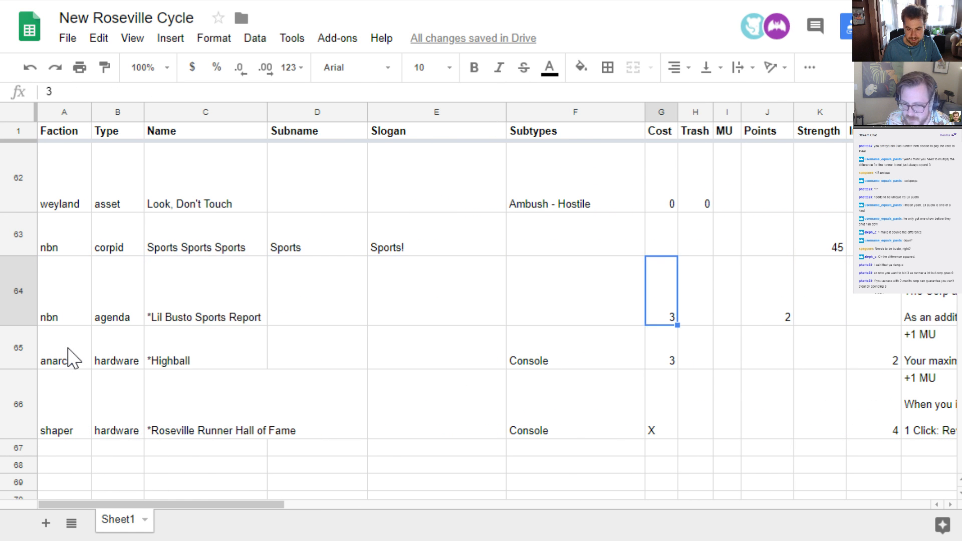
pyautogui.press('Right')
pyautogui.press('Right')
pyautogui.press('Right')
pyautogui.press('Right')
pyautogui.press('Right')
pyautogui.press('Right')
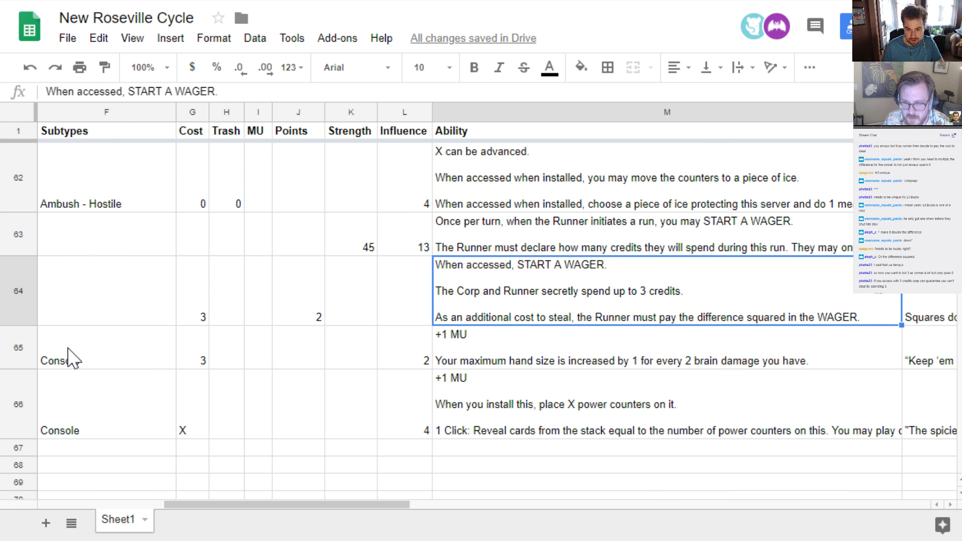
# Set the Lil Busto Sports Report agenda's subtype to Math
pyautogui.press('Left')
pyautogui.press('Left')
pyautogui.press('Left')
pyautogui.press('Left')
pyautogui.press('Left')
pyautogui.press('Left')
pyautogui.press('Left')
pyautogui.press('Left')
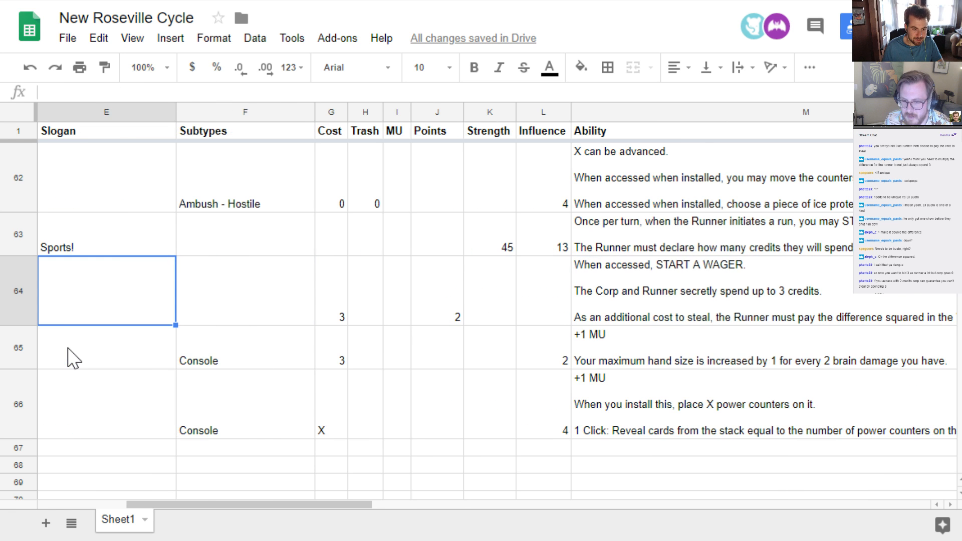
pyautogui.press('Right')
pyautogui.write('Math')
pyautogui.press('Return')
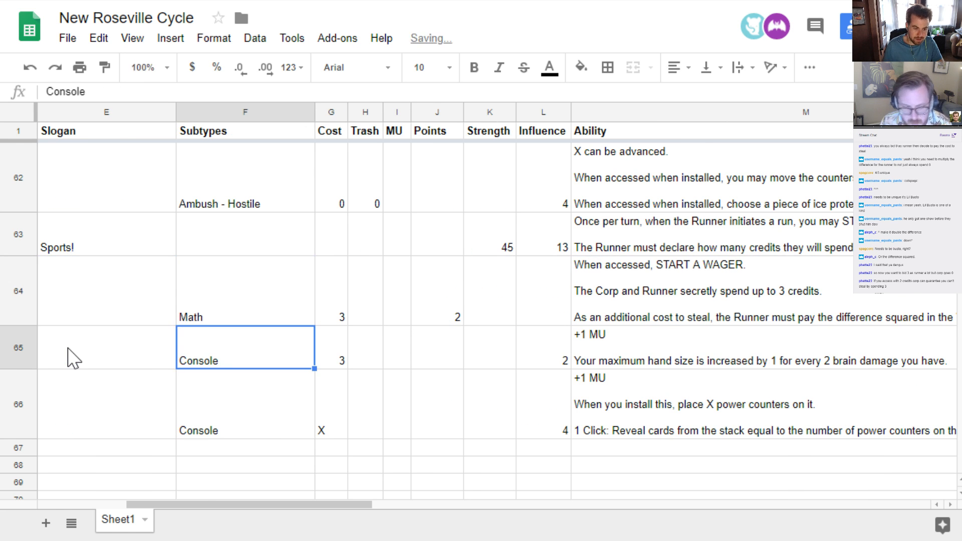
# Insert a row below the Lil Busto Sports Report agenda with faction nbn and type upgrade
pyautogui.press('Up')
pyautogui.press('Left')
pyautogui.press('Left')
pyautogui.press('Left')
pyautogui.press('Left')
pyautogui.press('Left')
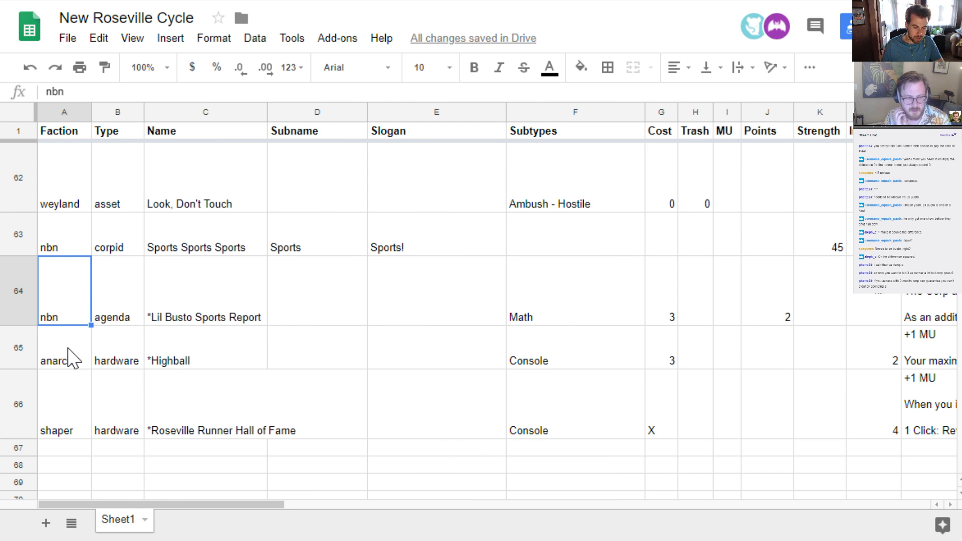
pyautogui.rightClick(8, 290)
pyautogui.click(123, 428)
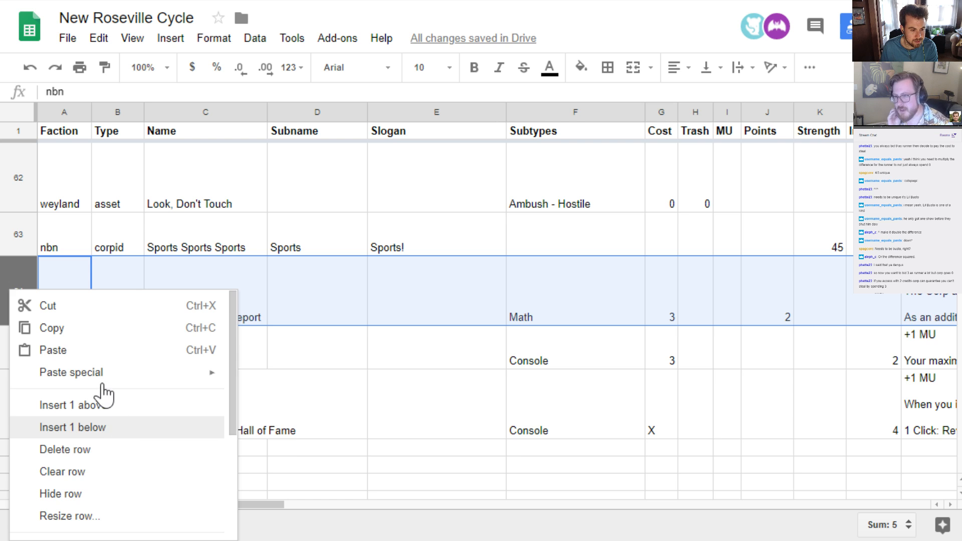
pyautogui.write('nbn')
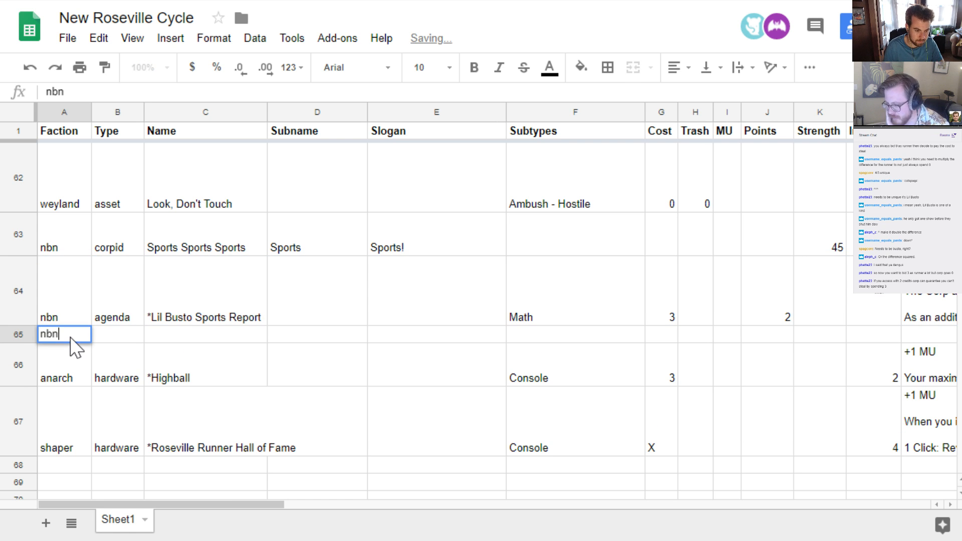
pyautogui.press('Tab')
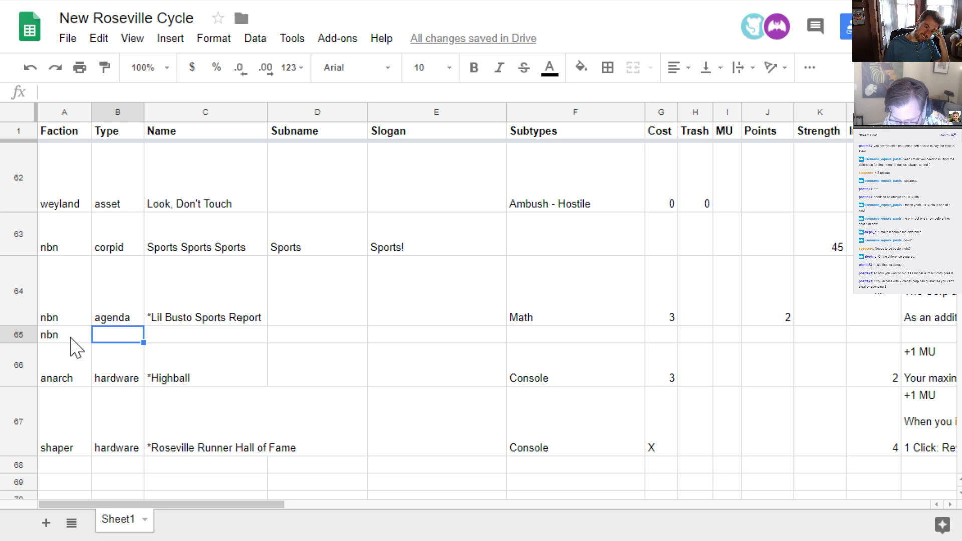
pyautogui.write('upgrade')
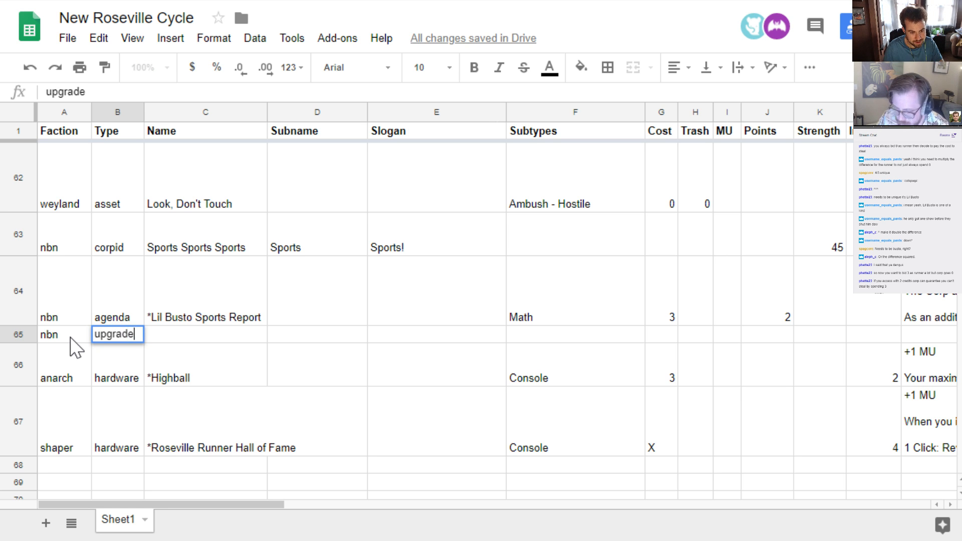
pyautogui.press('Tab')
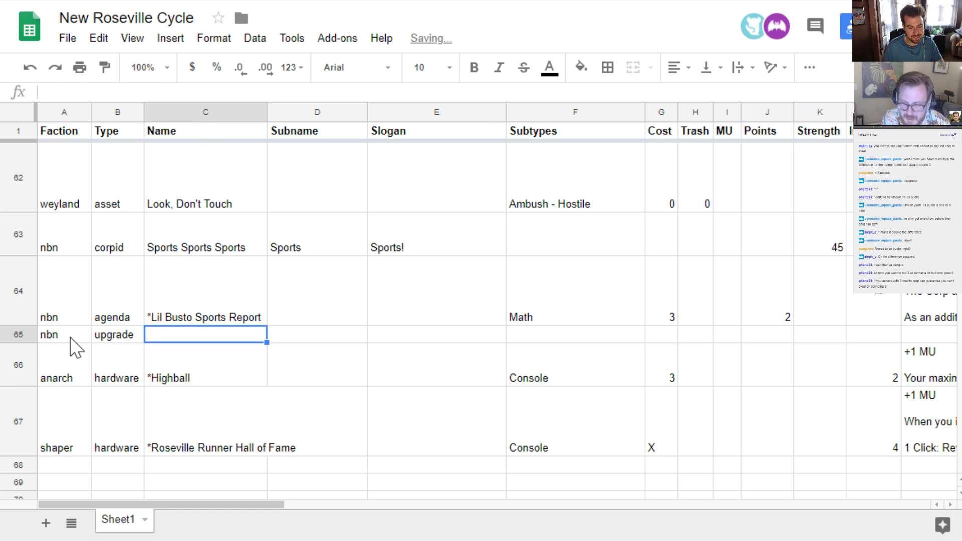
# Name the new nbn upgrade "*Lil Busto", including the asterisk that marks it as unique
pyautogui.write('Lil')
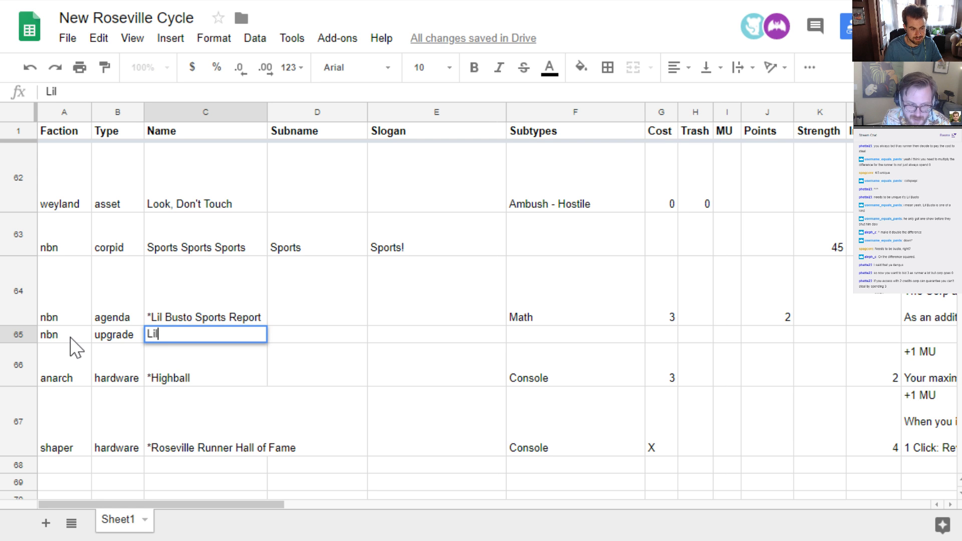
pyautogui.write(' Busto')
pyautogui.press('Return')
pyautogui.press('Up')
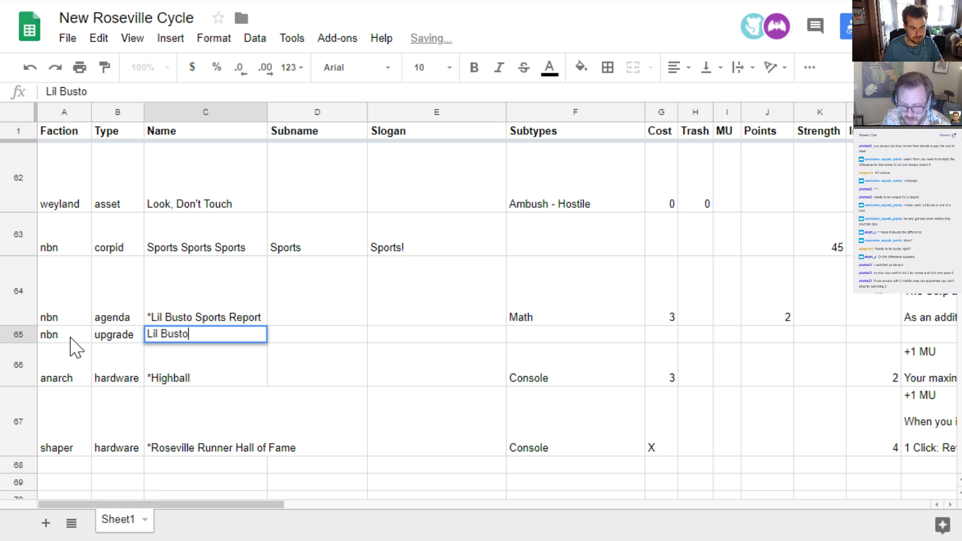
pyautogui.press('Return')
pyautogui.press('Home')
pyautogui.write('*')
pyautogui.press('Return')
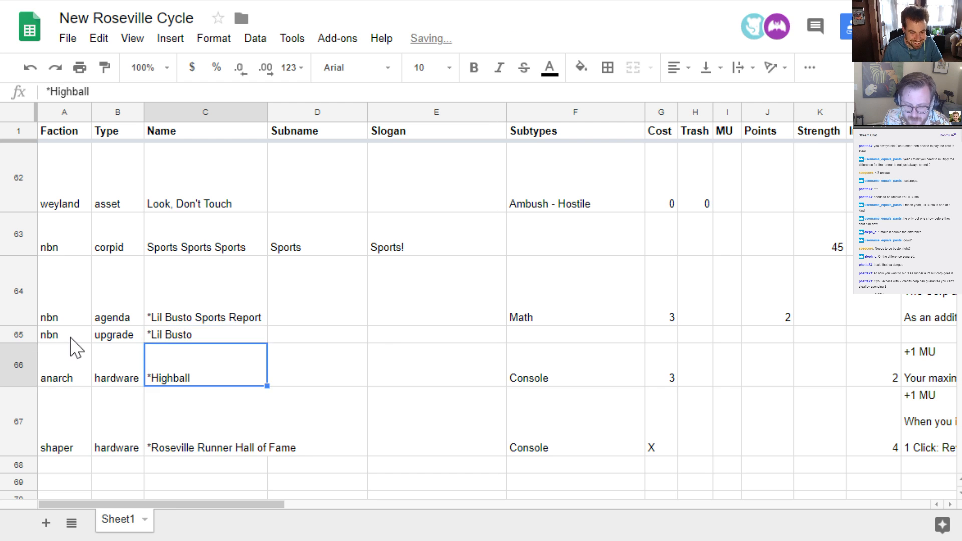
# Set the Lil Busto upgrade's subtype to Sysop
pyautogui.press('Up')
pyautogui.press('Right')
pyautogui.press('Right')
pyautogui.press('Right')
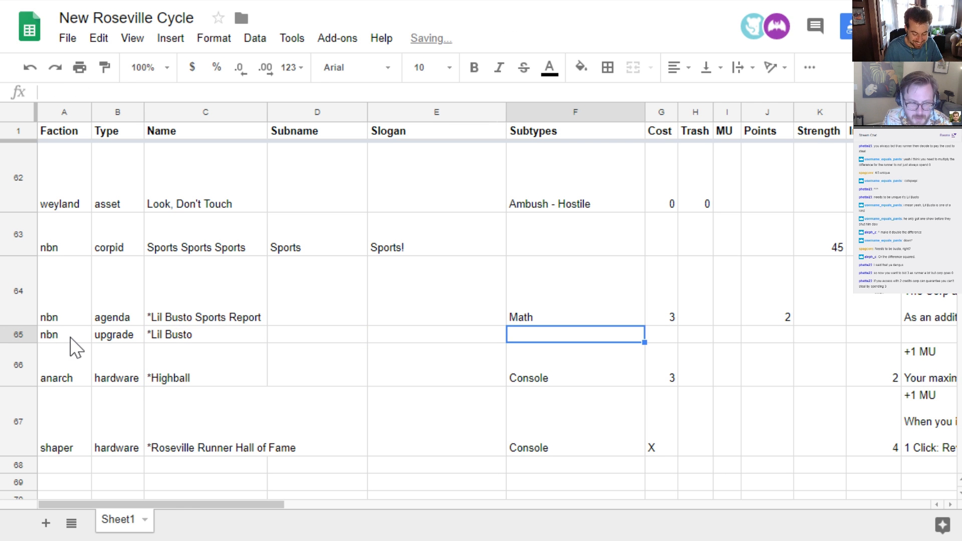
pyautogui.write('Sys')
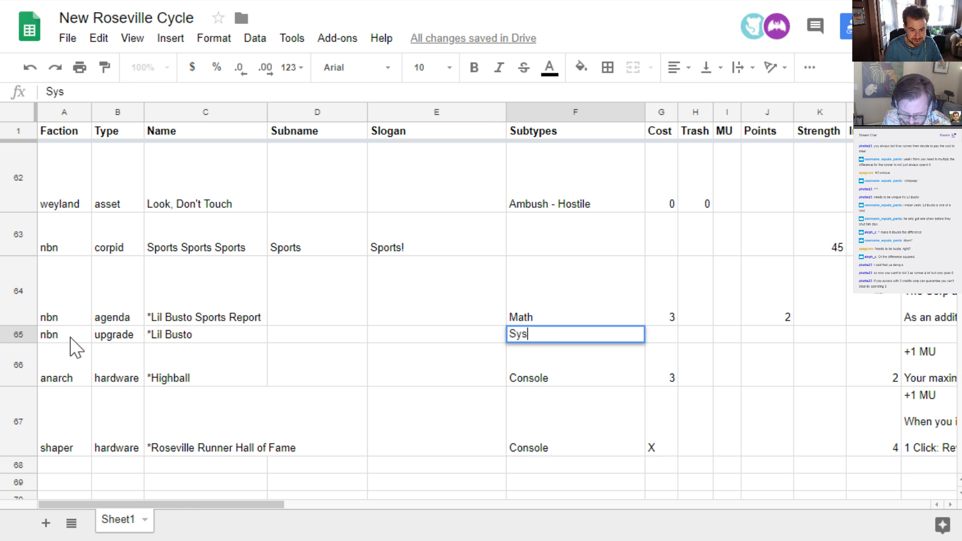
pyautogui.write('op')
pyautogui.press('Return')
pyautogui.press('Up')
pyautogui.press('Left')
pyautogui.press('Left')
pyautogui.press('Left')
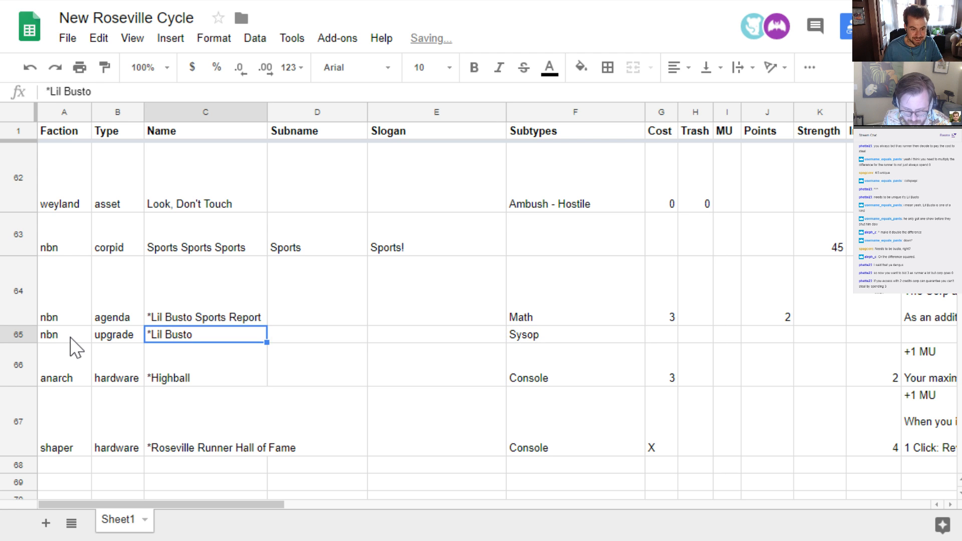
pyautogui.press('Right')
pyautogui.press('Right')
pyautogui.press('Right')
pyautogui.press('Right')
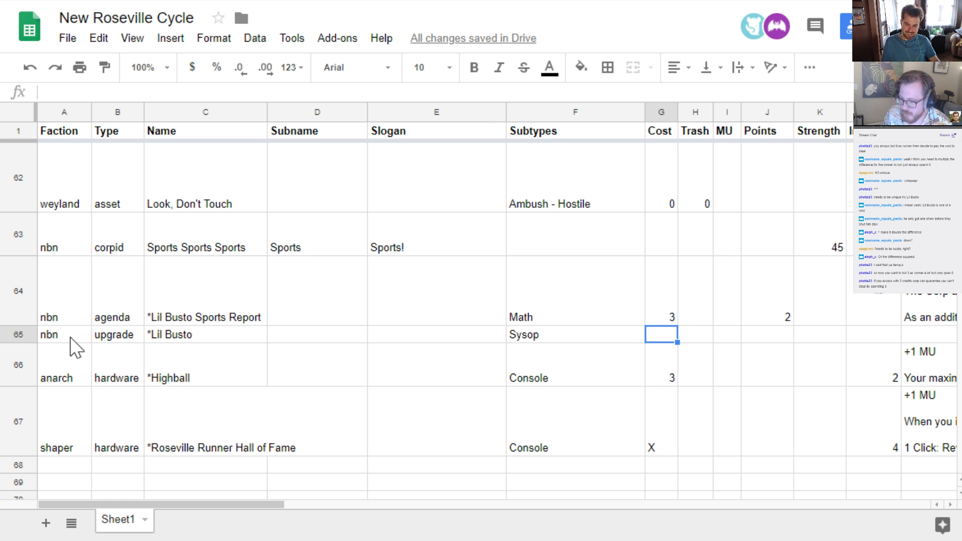
pyautogui.press('Right')
pyautogui.press('Right')
pyautogui.press('Right')
pyautogui.press('Right')
pyautogui.press('Right')
pyautogui.press('Right')
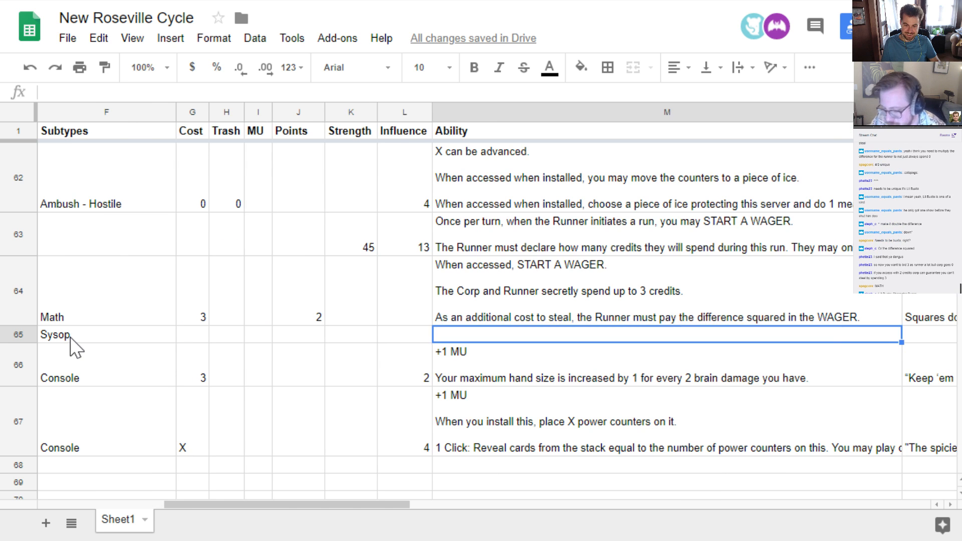
pyautogui.press('Left')
pyautogui.press('Left')
pyautogui.press('Left')
pyautogui.press('Left')
pyautogui.press('Left')
pyautogui.press('Left')
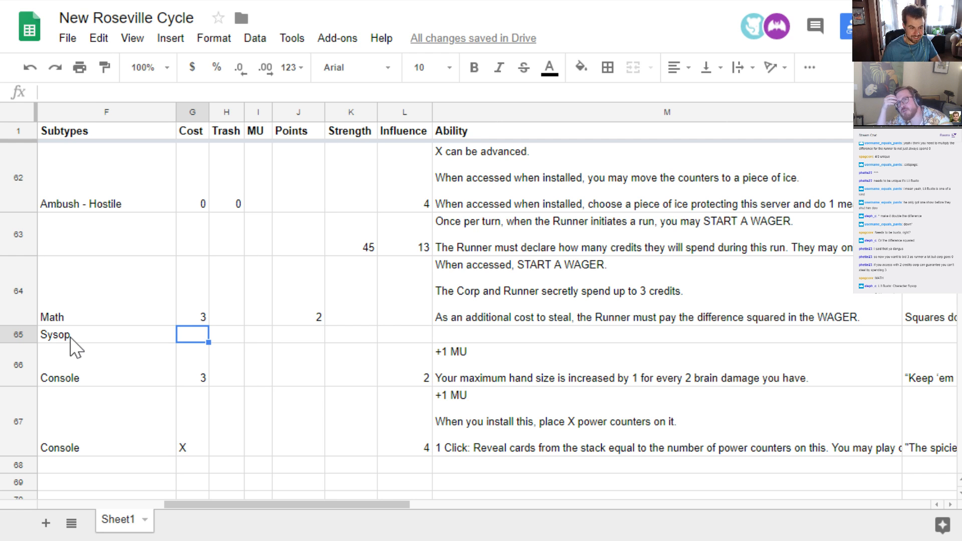
pyautogui.press('Right')
pyautogui.press('Right')
pyautogui.press('Right')
pyautogui.press('Right')
pyautogui.press('Right')
pyautogui.press('Right')
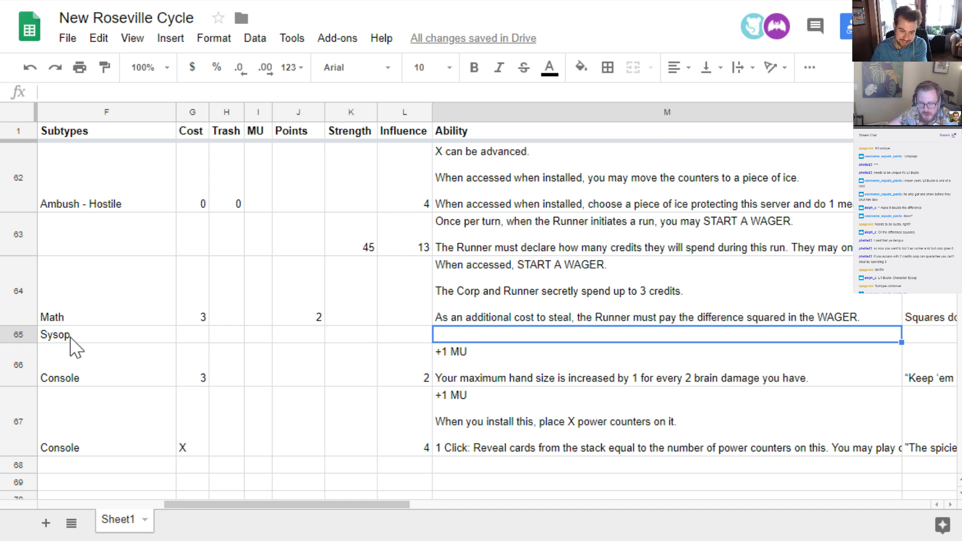
# Set the Lil Busto upgrade's cost to 0 and its trash cost to 3
pyautogui.press('Left')
pyautogui.press('Left')
pyautogui.press('Left')
pyautogui.press('Left')
pyautogui.press('Left')
pyautogui.press('Left')
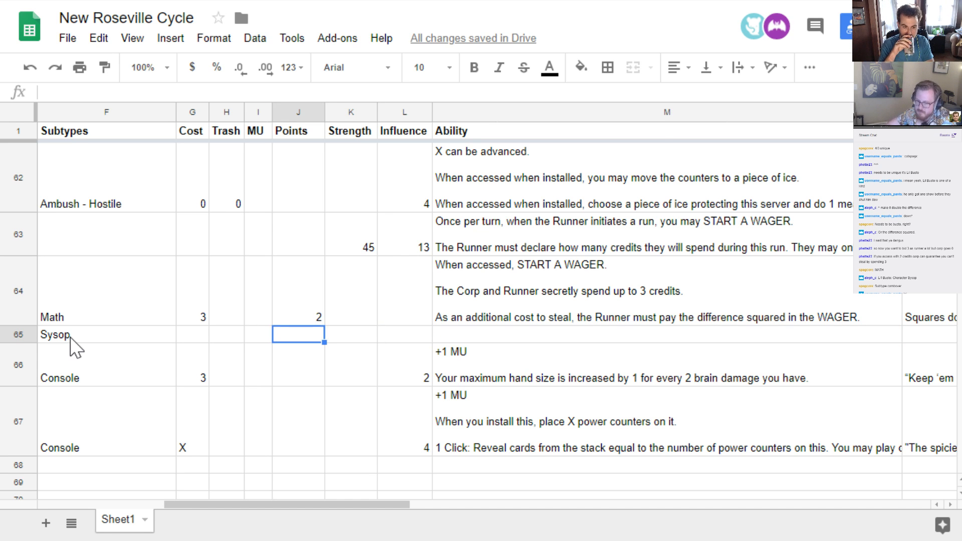
pyautogui.write('0')
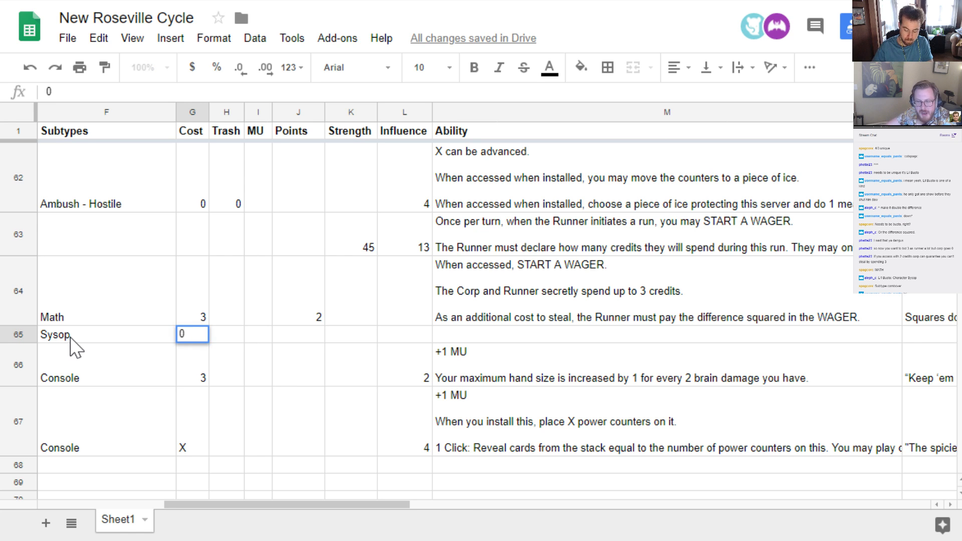
pyautogui.press('Tab')
pyautogui.write('3')
pyautogui.press('Tab')
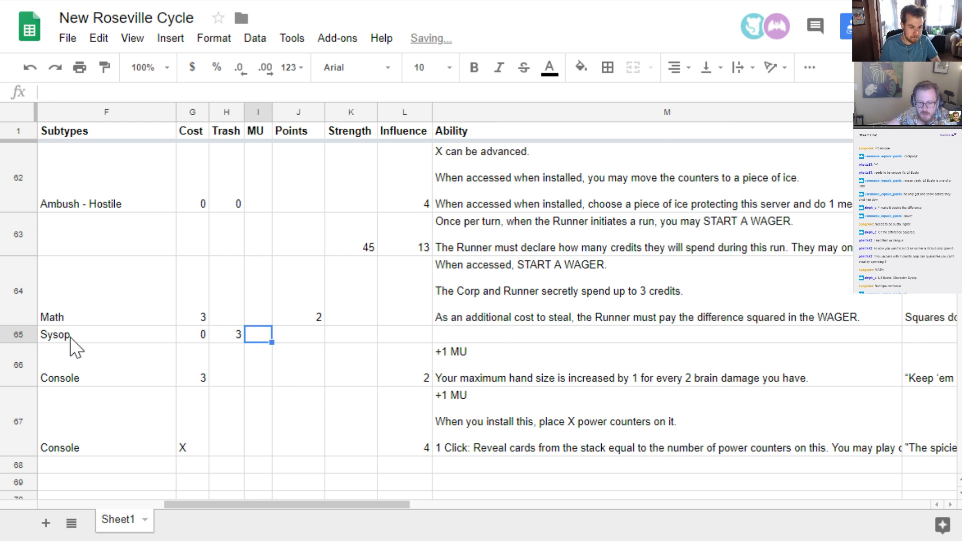
pyautogui.press('Left')
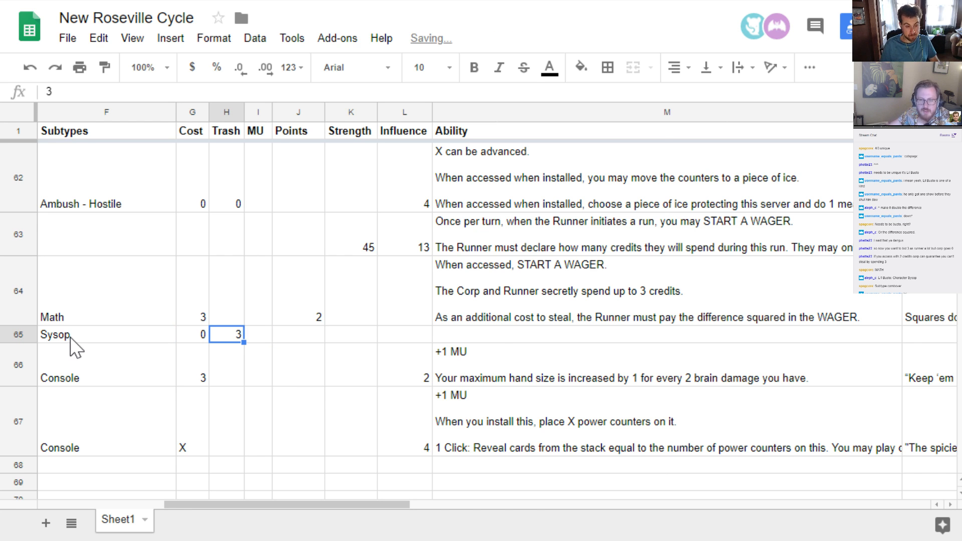
pyautogui.press('Right')
pyautogui.press('Right')
pyautogui.press('Right')
pyautogui.press('Right')
pyautogui.press('Right')
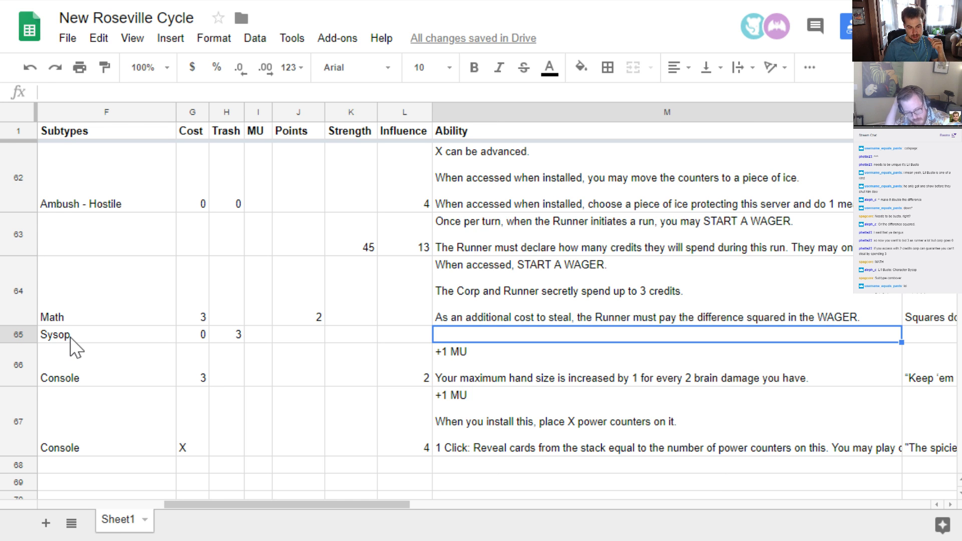
pyautogui.press('Left')
pyautogui.press('Left')
pyautogui.press('Left')
pyautogui.press('Left')
pyautogui.press('Left')
pyautogui.press('Left')
pyautogui.press('Left')
pyautogui.press('Left')
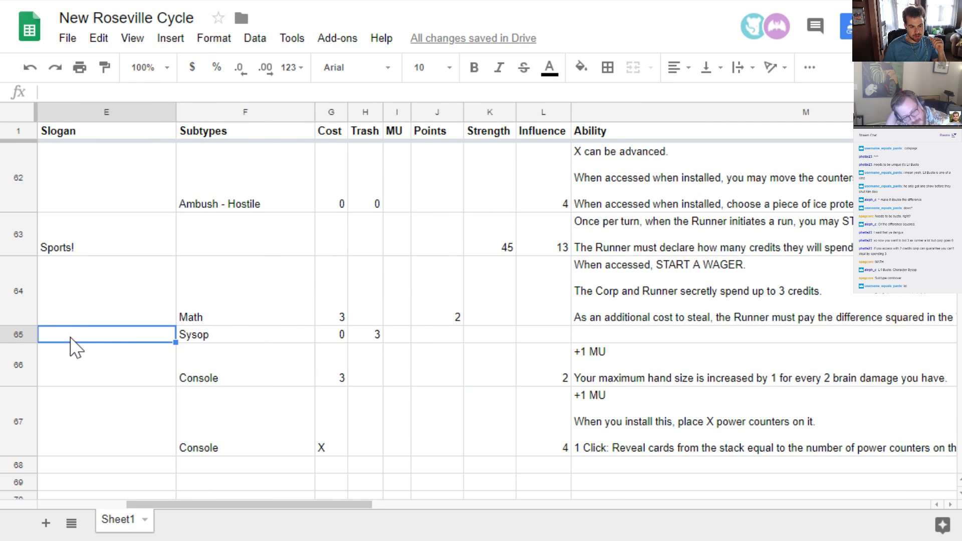
pyautogui.press('Left')
pyautogui.press('Left')
pyautogui.press('Left')
pyautogui.press('Right')
pyautogui.press('Left')
pyautogui.press('Left')
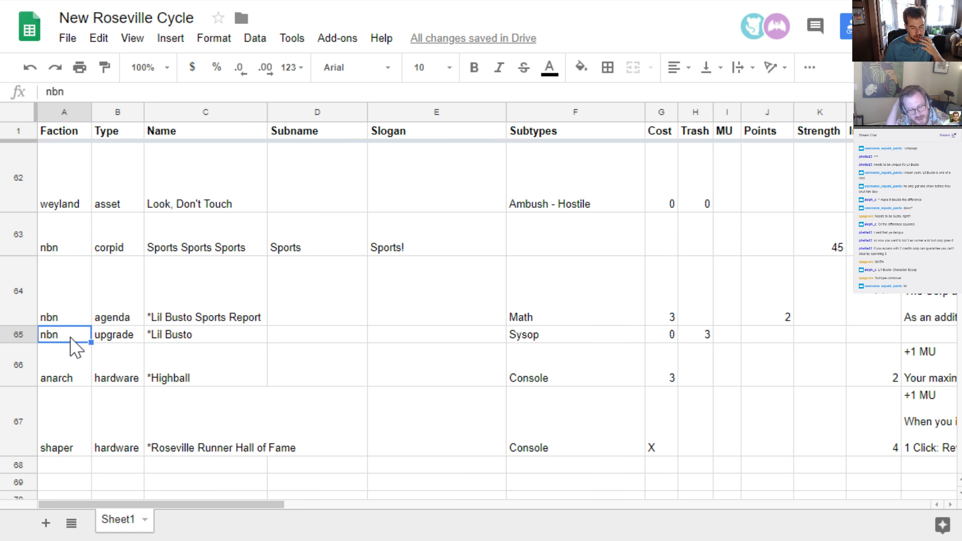
pyautogui.press('Right')
pyautogui.press('Right')
pyautogui.press('Right')
pyautogui.press('Right')
pyautogui.press('Right')
pyautogui.press('Right')
pyautogui.press('Right')
pyautogui.press('Right')
pyautogui.press('Right')
pyautogui.press('Right')
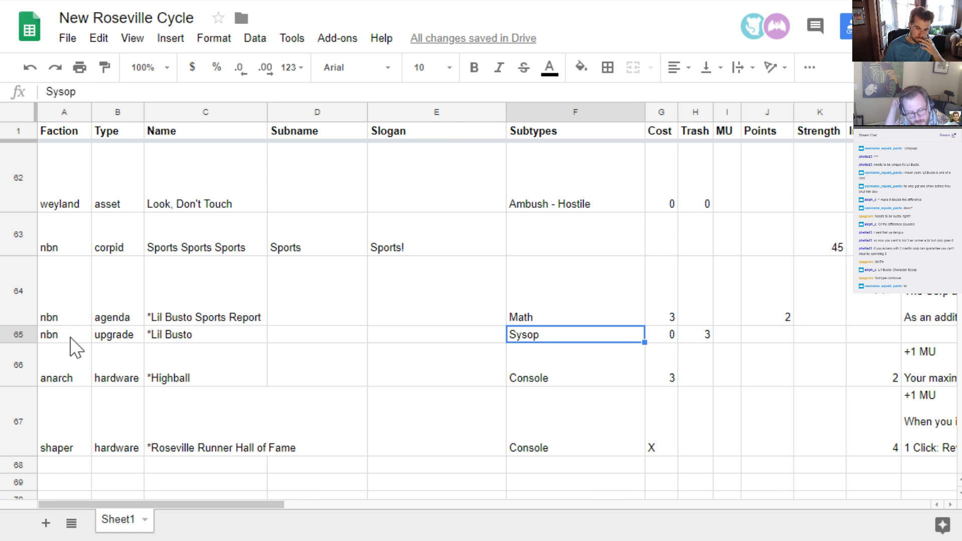
pyautogui.press('Right')
pyautogui.press('Right')
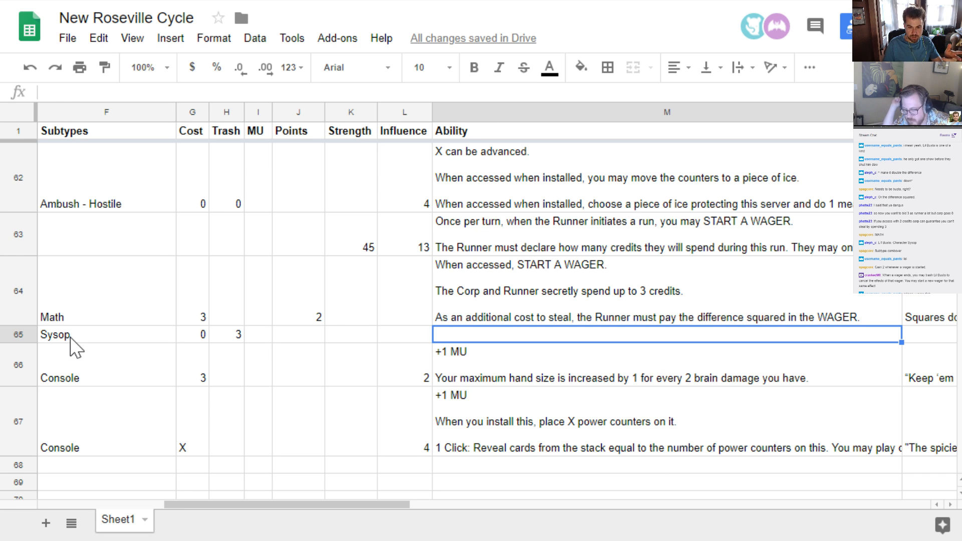
# Search the sheet for "wager" and examine the Lucrative Wager upgrade's fields and the ability wording of the wager cards
pyautogui.scroll(3, 381, 332)
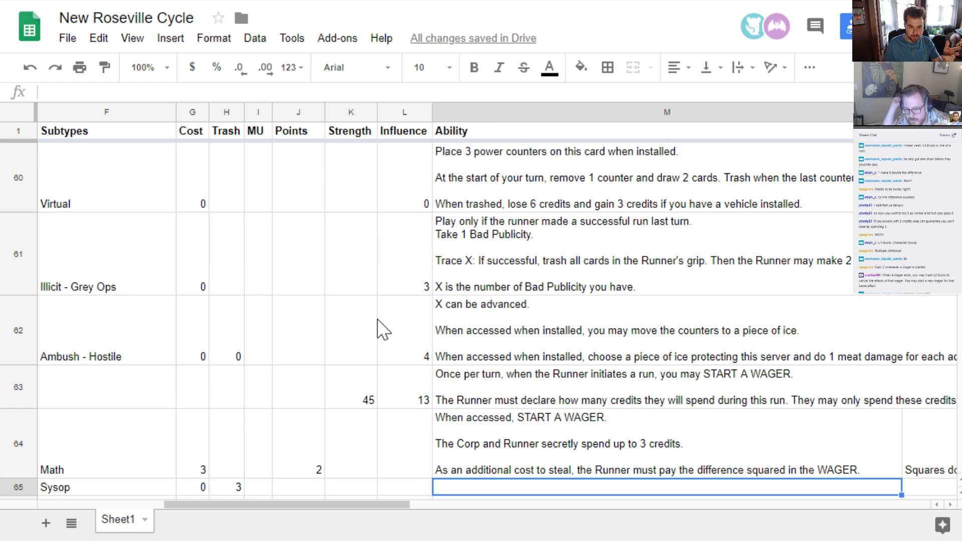
pyautogui.hotkey('ctrl', 'f')
pyautogui.write('wager')
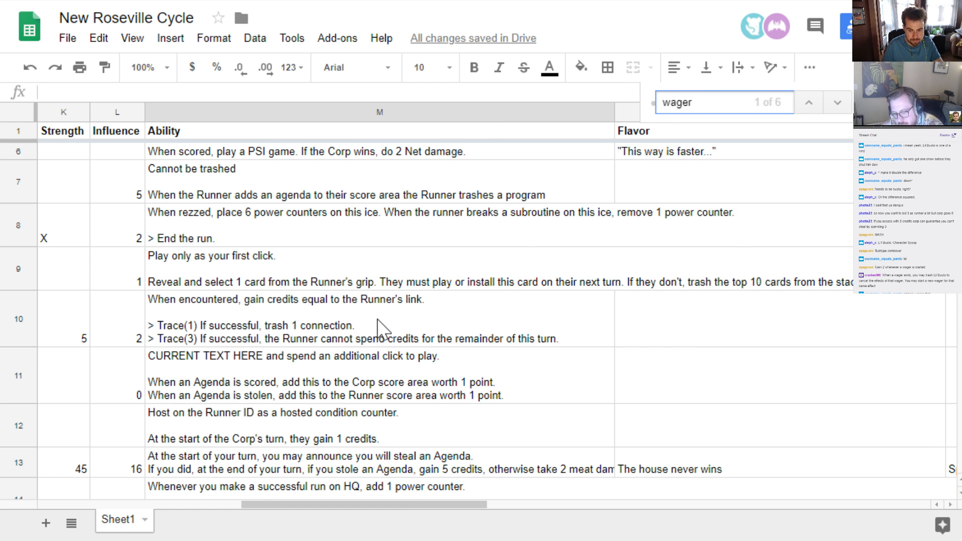
pyautogui.press('Return')
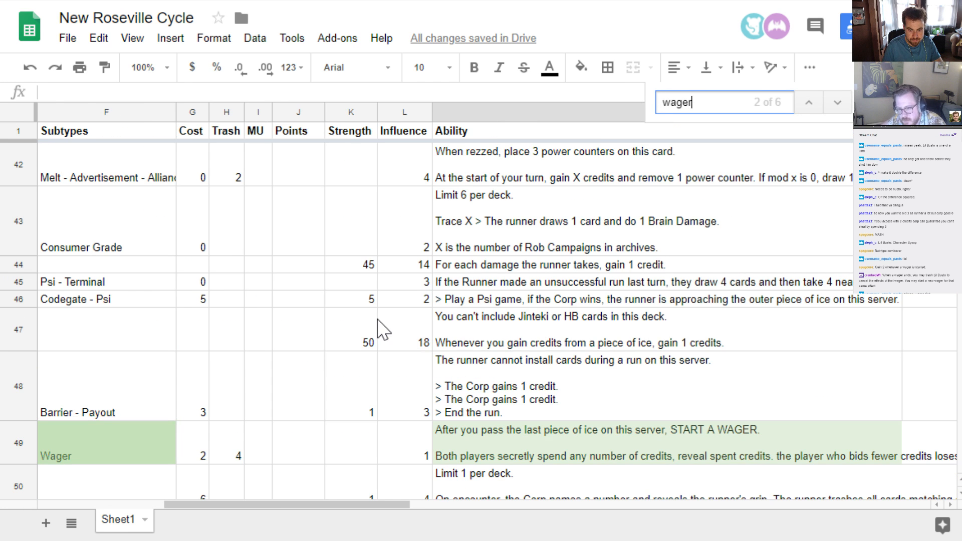
pyautogui.press('Escape')
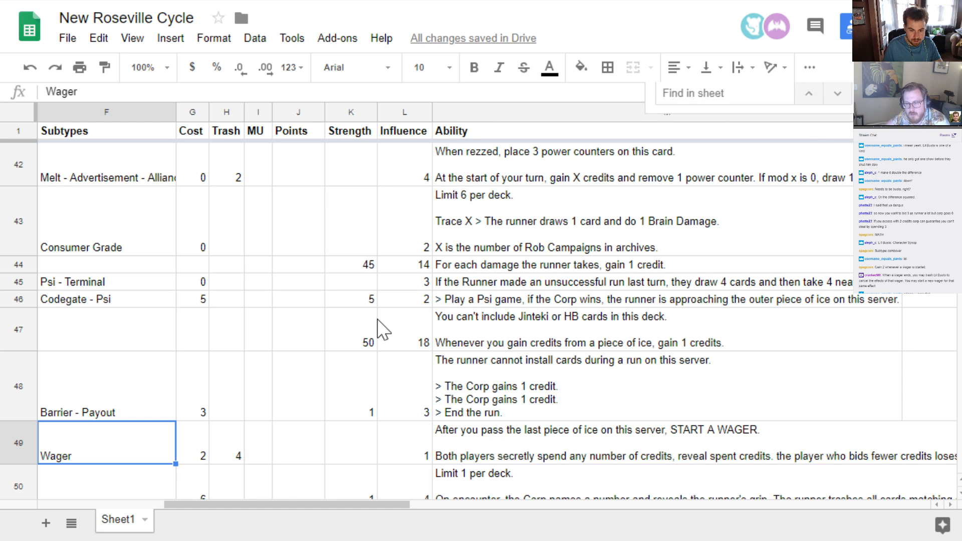
pyautogui.moveTo(366, 498); pyautogui.dragTo(165, 504)
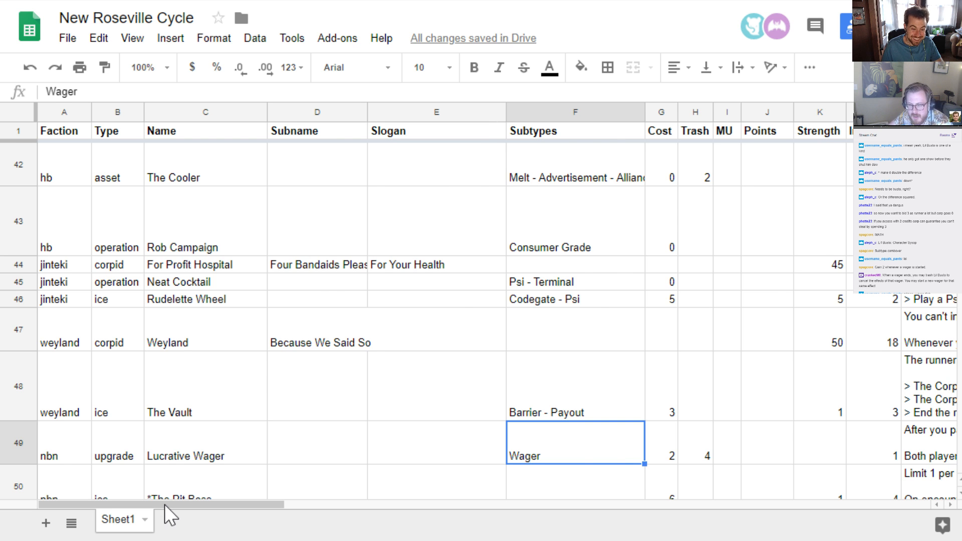
pyautogui.moveTo(198, 506); pyautogui.dragTo(408, 509)
pyautogui.scroll(-2, 206, 489)
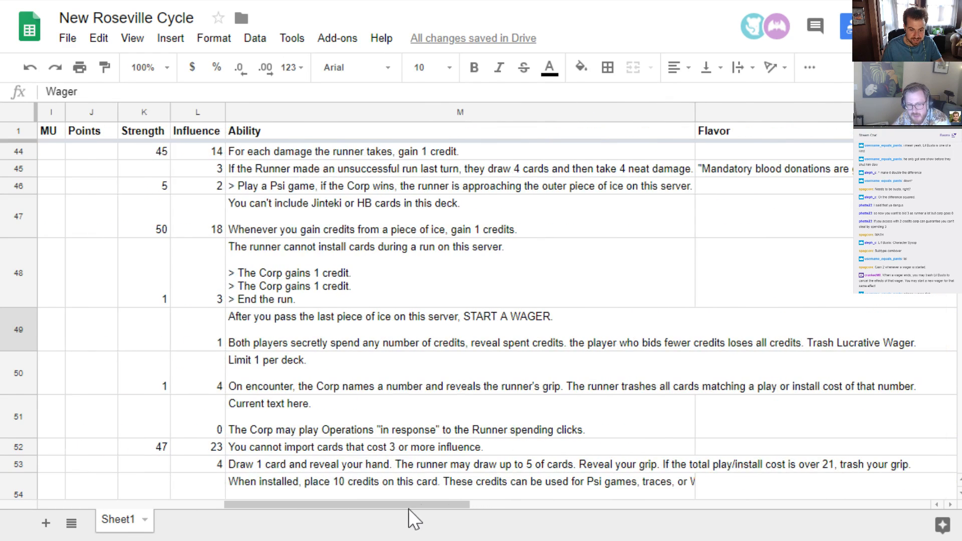
pyautogui.scroll(-20, 393, 460)
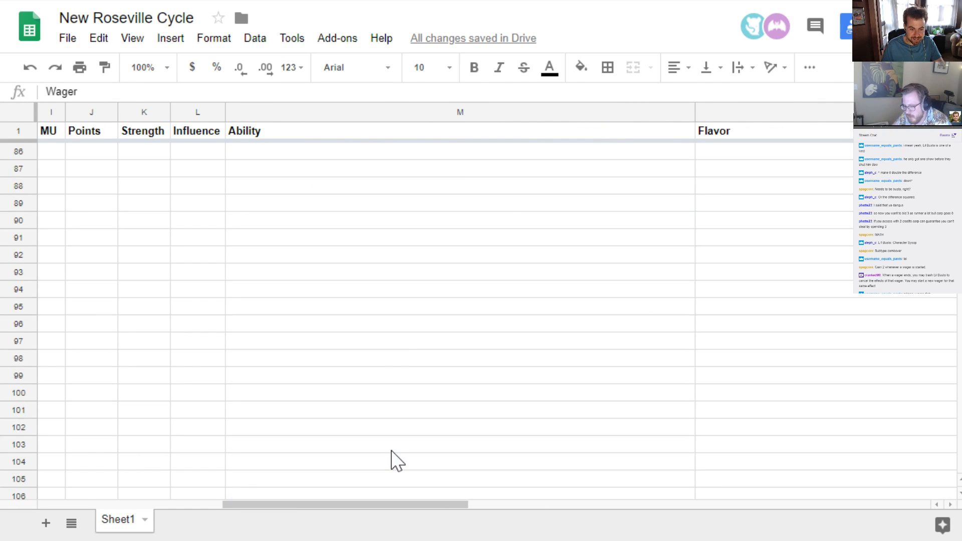
pyautogui.scroll(10, 387, 453)
pyautogui.scroll(4, 387, 452)
pyautogui.scroll(-2, 376, 464)
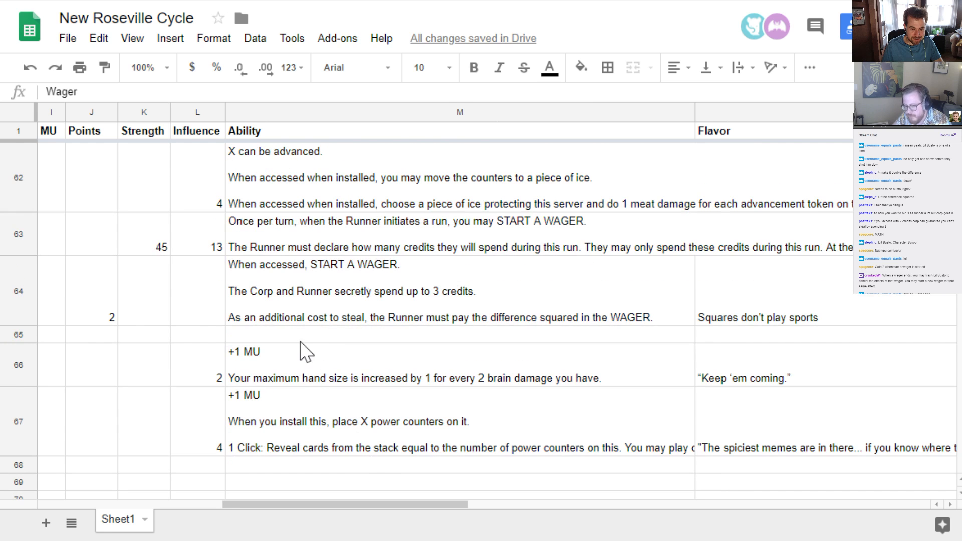
# Set the Lil Busto upgrade's ability to "Whenever a WAGER IS STARTED on this server, gain 2 credits."
pyautogui.click(326, 336)
pyautogui.press('Left')
pyautogui.press('Left')
pyautogui.press('Left')
pyautogui.press('Left')
pyautogui.press('Left')
pyautogui.press('Left')
pyautogui.press('Left')
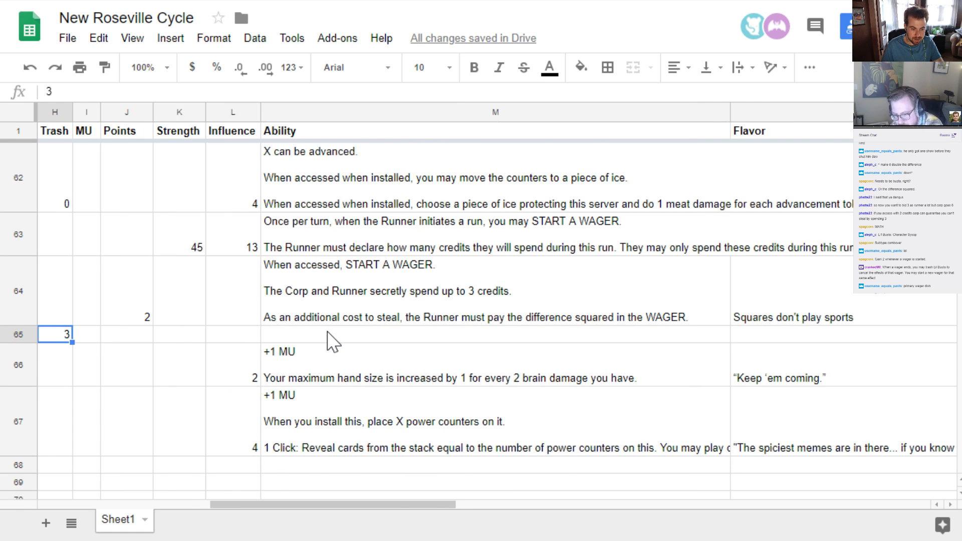
pyautogui.press('Right')
pyautogui.press('Right')
pyautogui.press('Right')
pyautogui.press('Right')
pyautogui.press('Right')
pyautogui.press('Right')
pyautogui.press('Right')
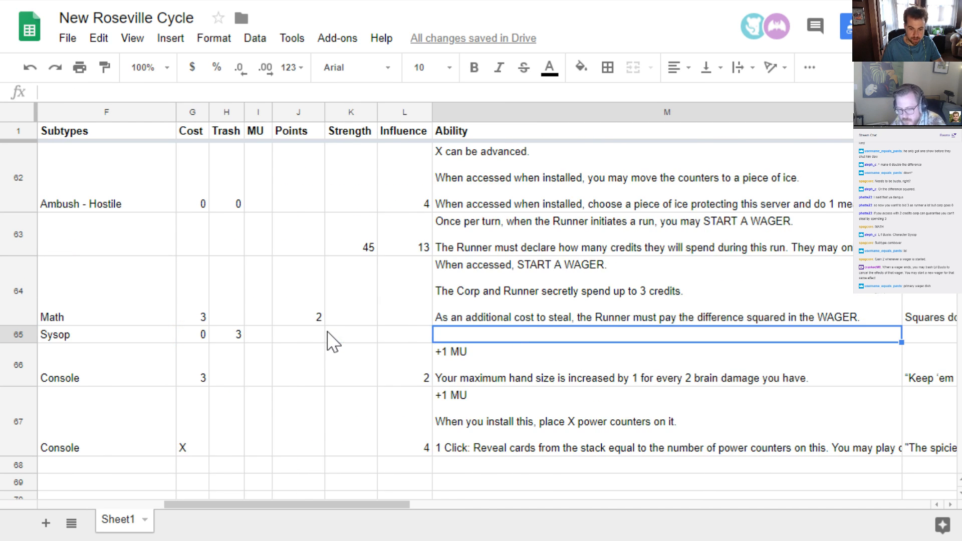
pyautogui.write('Whenev')
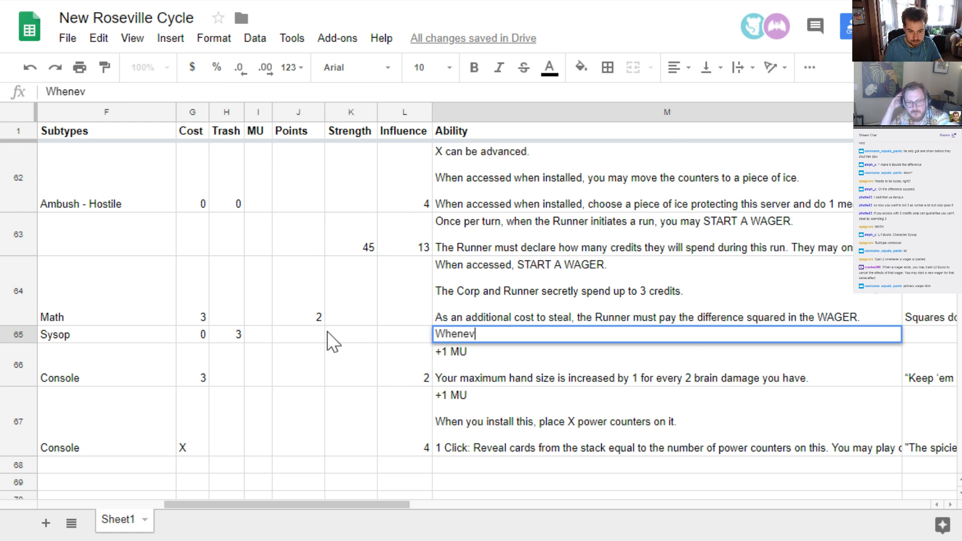
pyautogui.write('er a WAF')
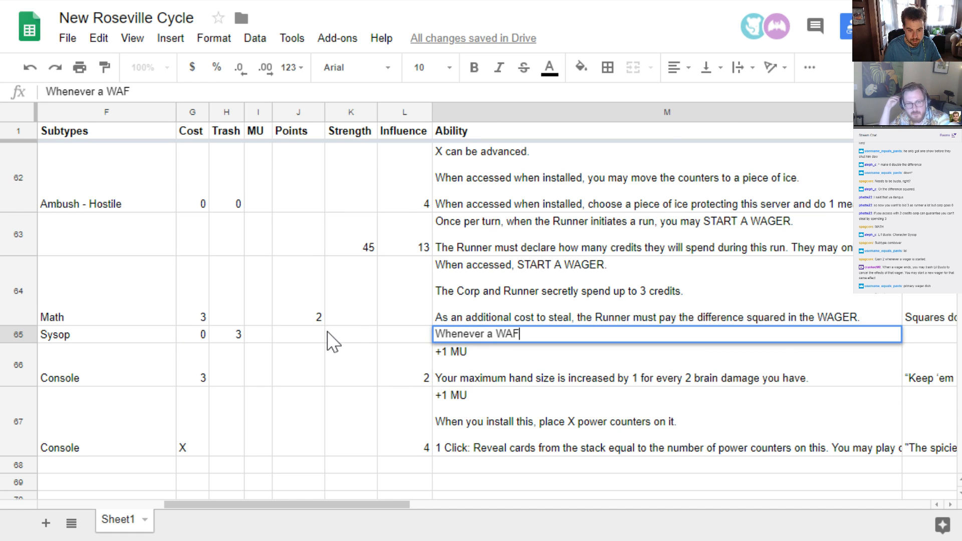
pyautogui.press('BackSpace')
pyautogui.write('GER IS STAR')
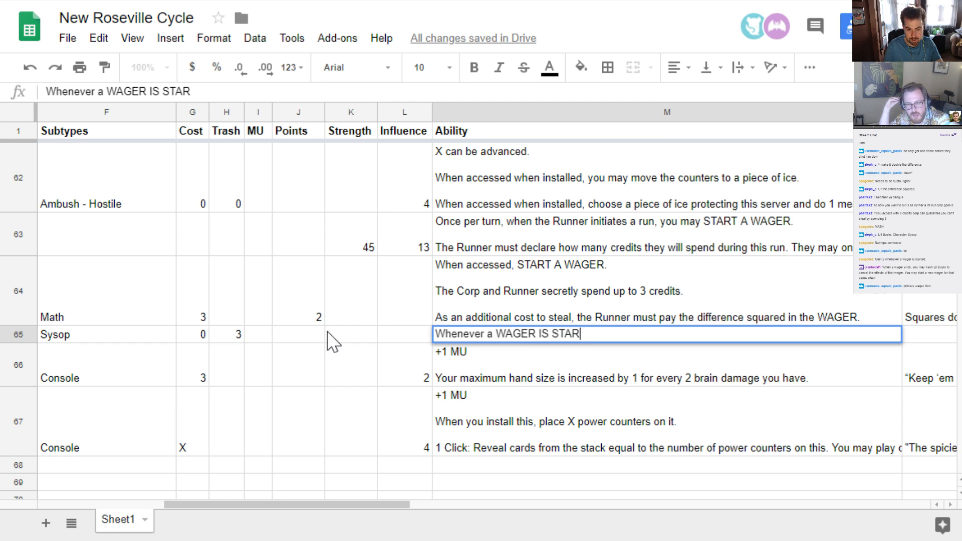
pyautogui.write('TED on this server')
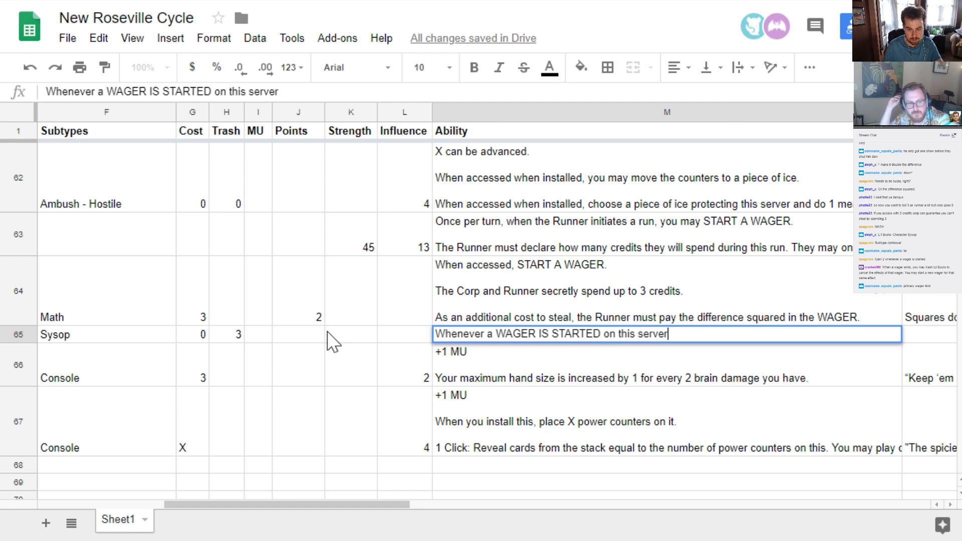
pyautogui.write(', gain 2 c')
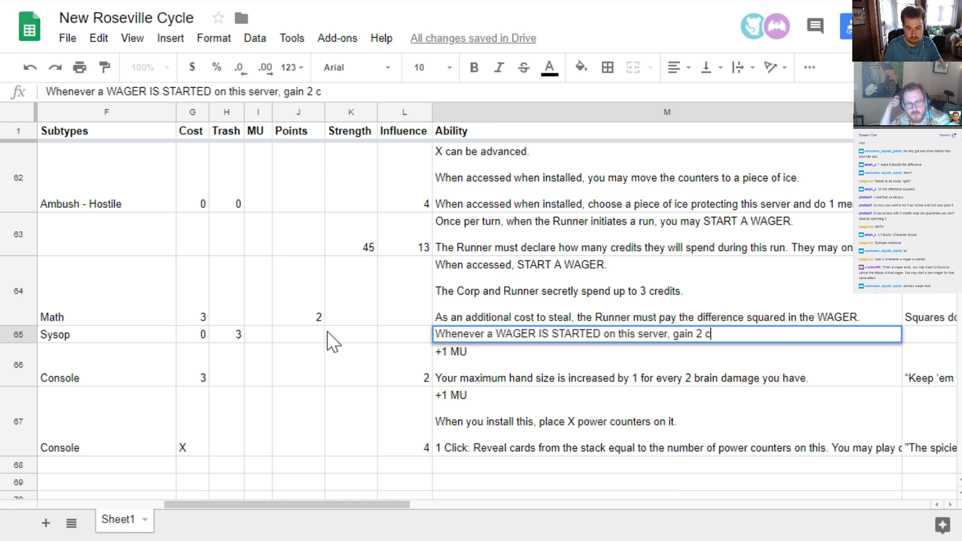
pyautogui.write('redits.')
pyautogui.press('Return')
pyautogui.press('Up')
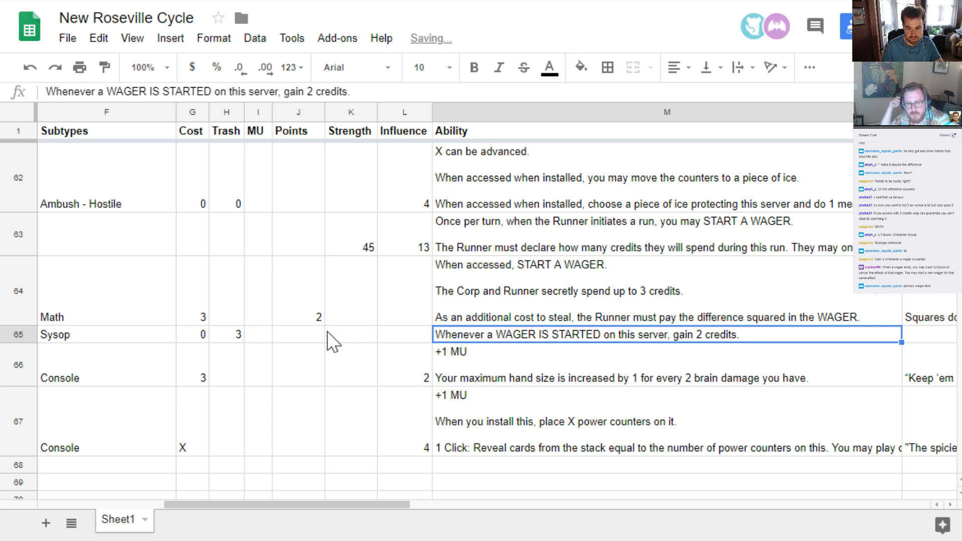
# Set the influence to 2 for both the Lil Busto Sports Report agenda and the Lil Busto upgrade
pyautogui.press('Left')
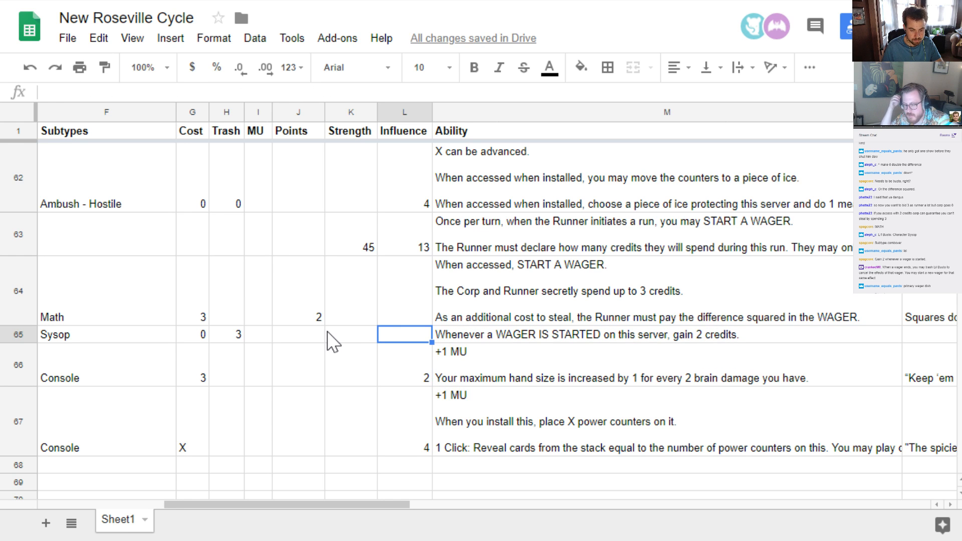
pyautogui.press('Up')
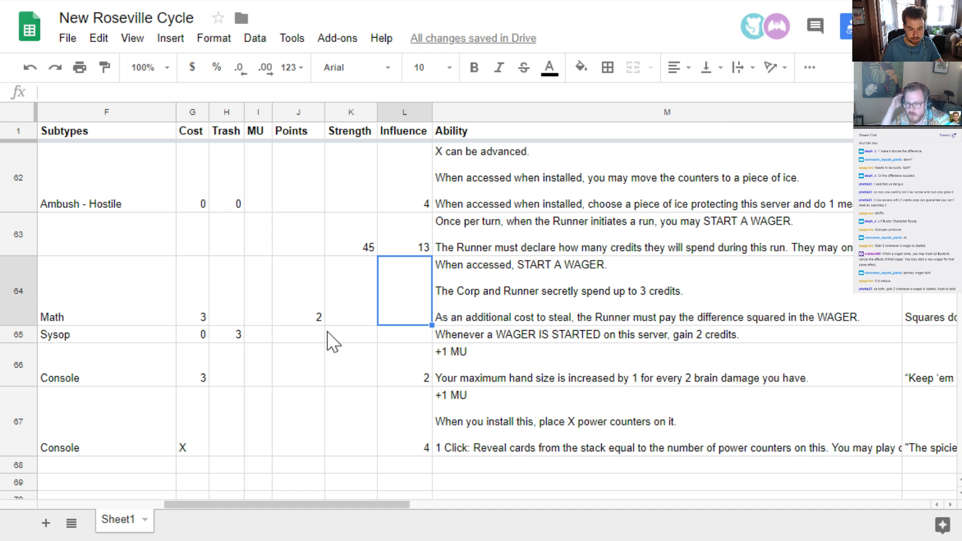
pyautogui.write('2')
pyautogui.press('Return')
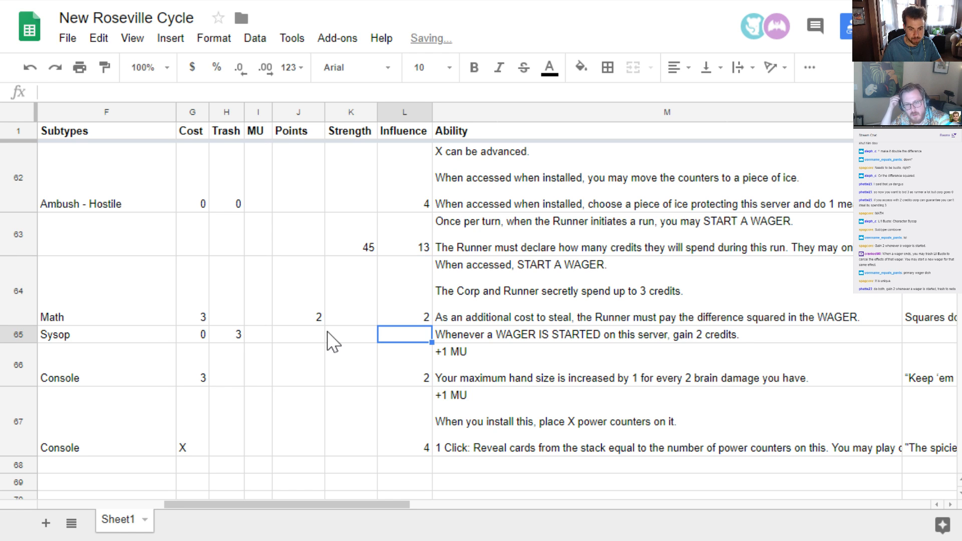
pyautogui.write('2')
pyautogui.press('Return')
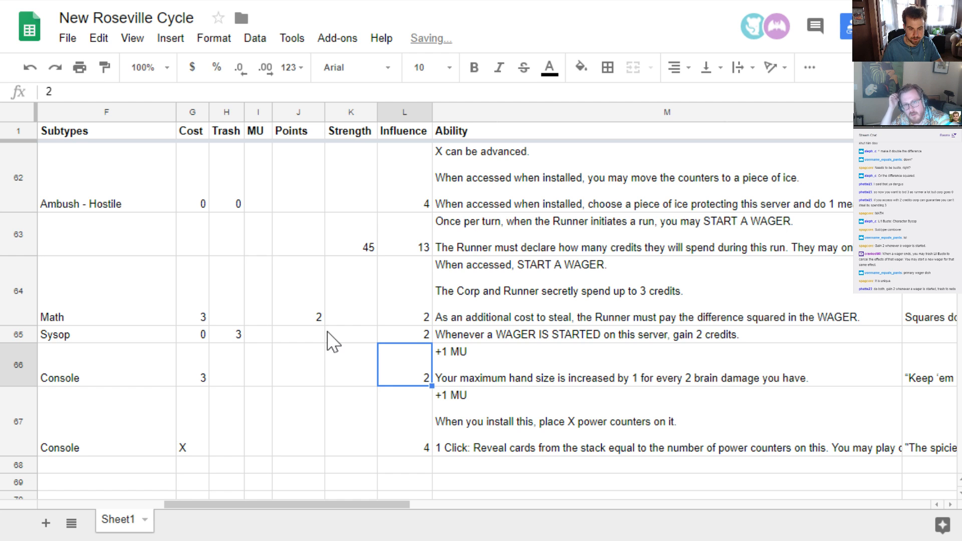
pyautogui.press('Up')
pyautogui.press('Up')
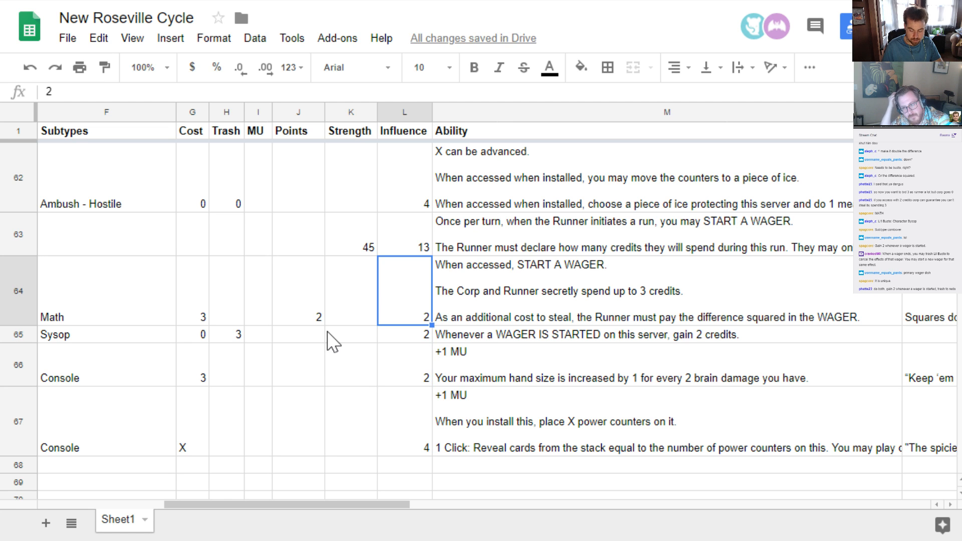
# Clear the influence value of the Lil Busto Sports Report agenda
pyautogui.press('Delete')
pyautogui.press('Down')
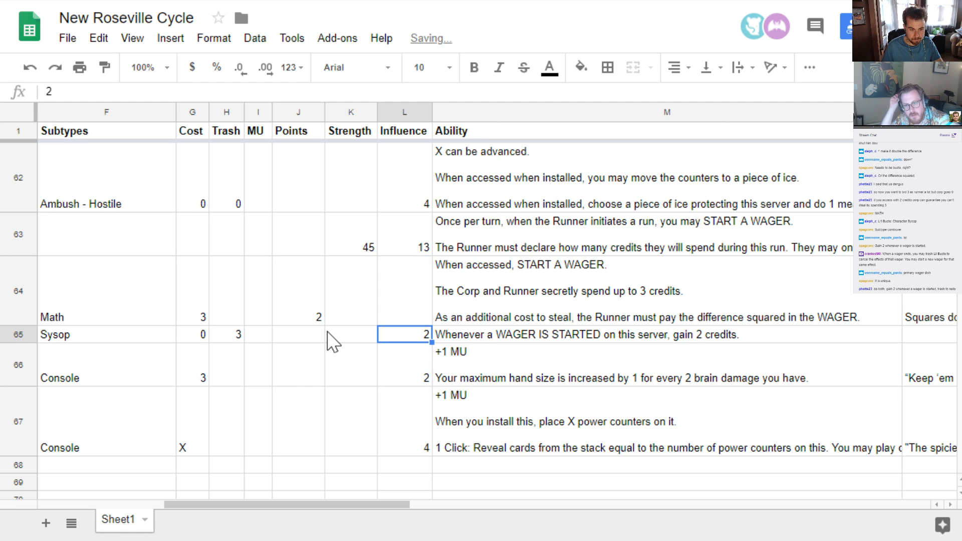
pyautogui.press('Down')
pyautogui.press('Left')
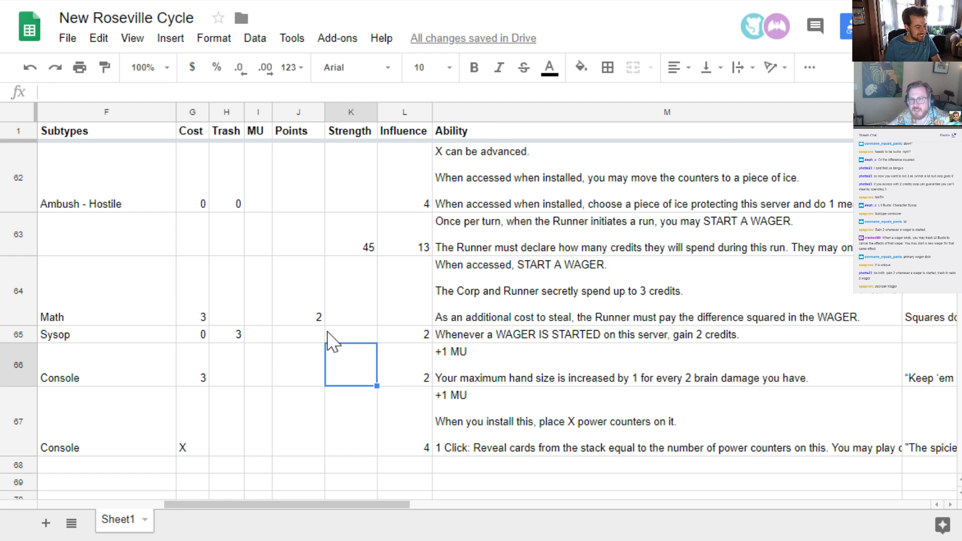
# Append the paragraph "Trash: When credits are revealed during a WAGER, add 1 additional credit from the bank to your WAGER." to the Lil Busto upgrade's ability
pyautogui.press('Up')
pyautogui.press('Right')
pyautogui.press('Right')
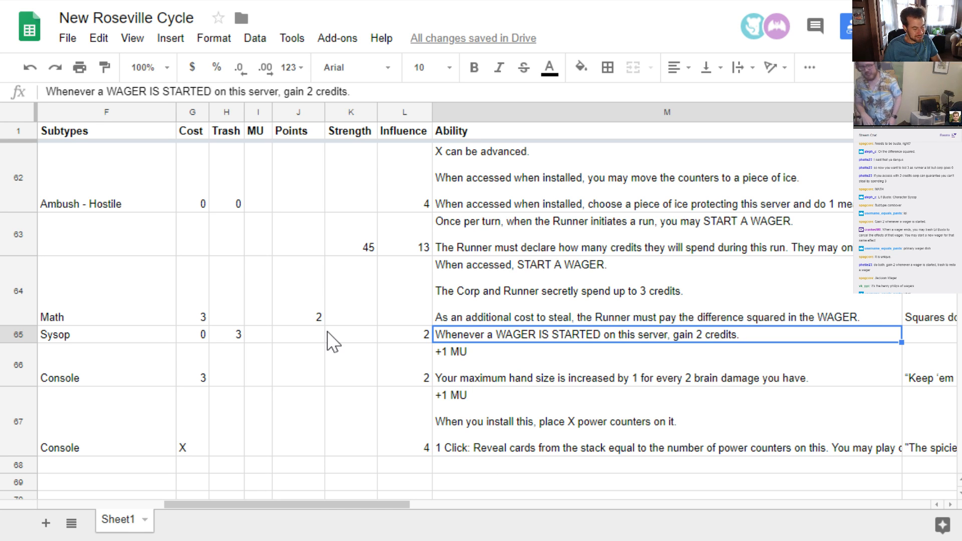
pyautogui.press('Return')
pyautogui.hotkey('ctrl', 'Return')
pyautogui.hotkey('ctrl', 'Return')
pyautogui.write('Tras')
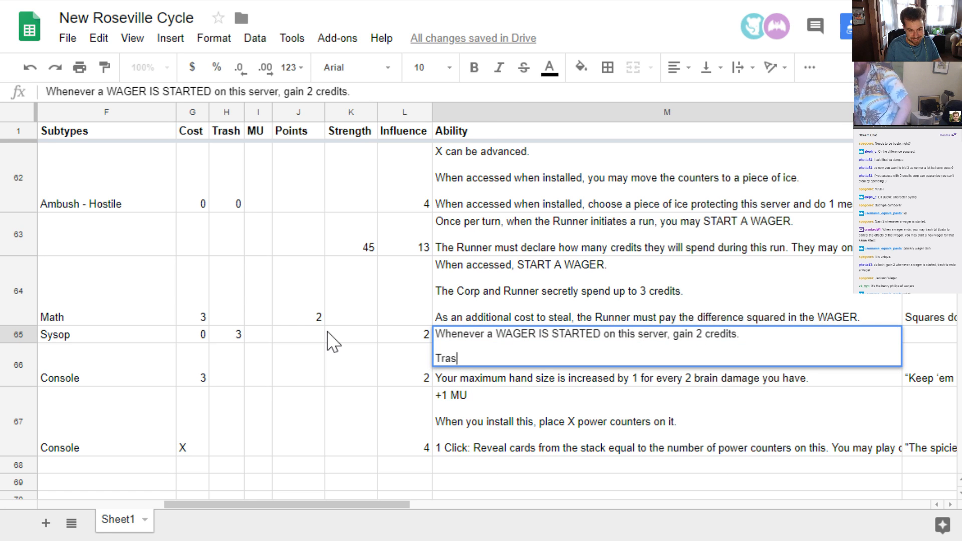
pyautogui.write('h:')
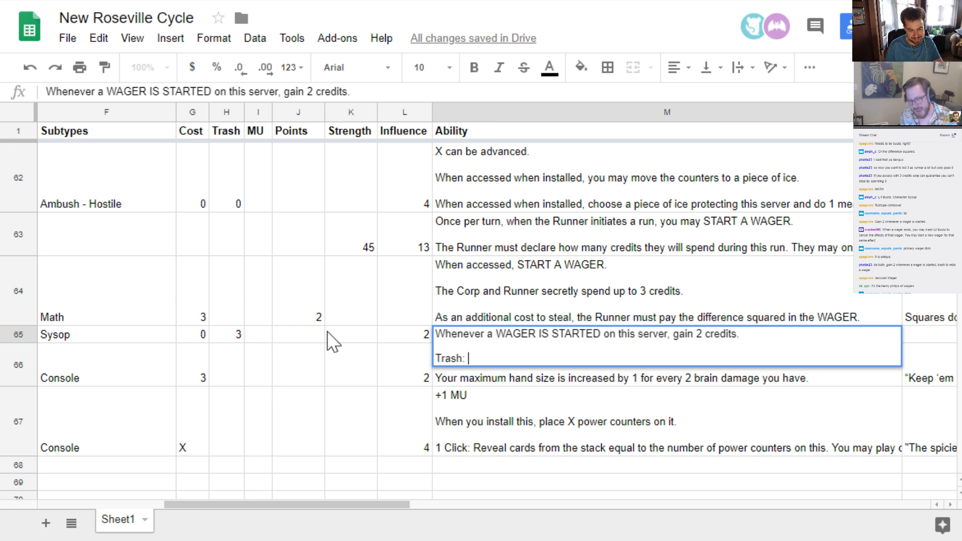
pyautogui.write(' When c')
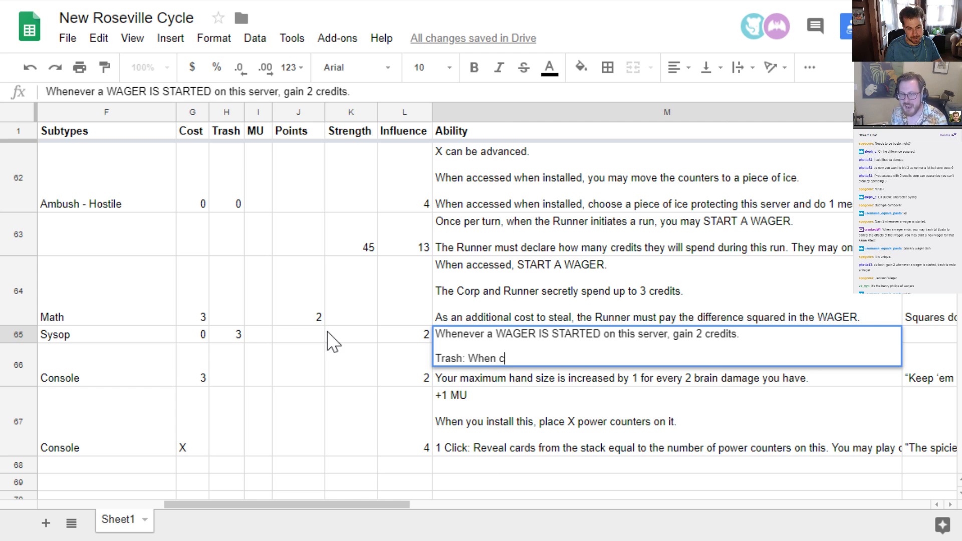
pyautogui.write('redits are re')
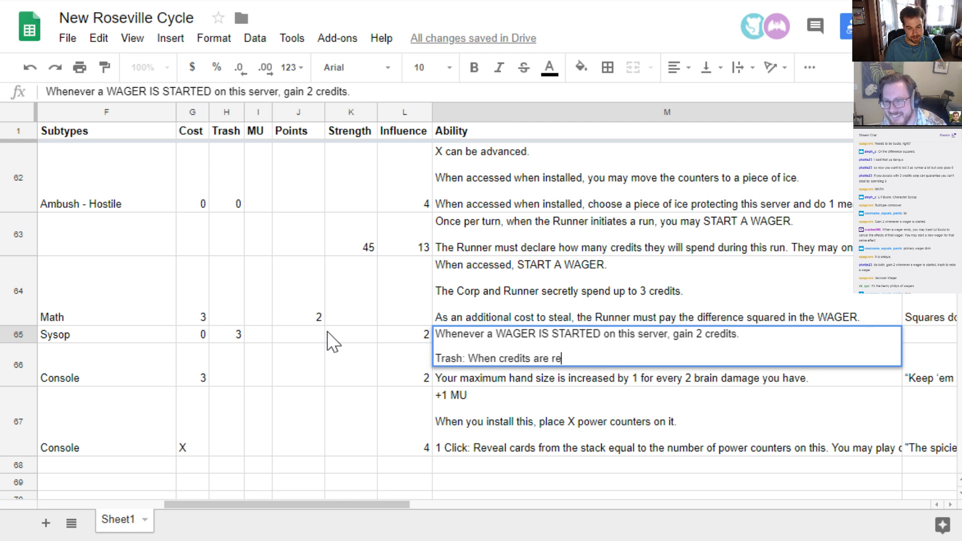
pyautogui.write('vealed during a ')
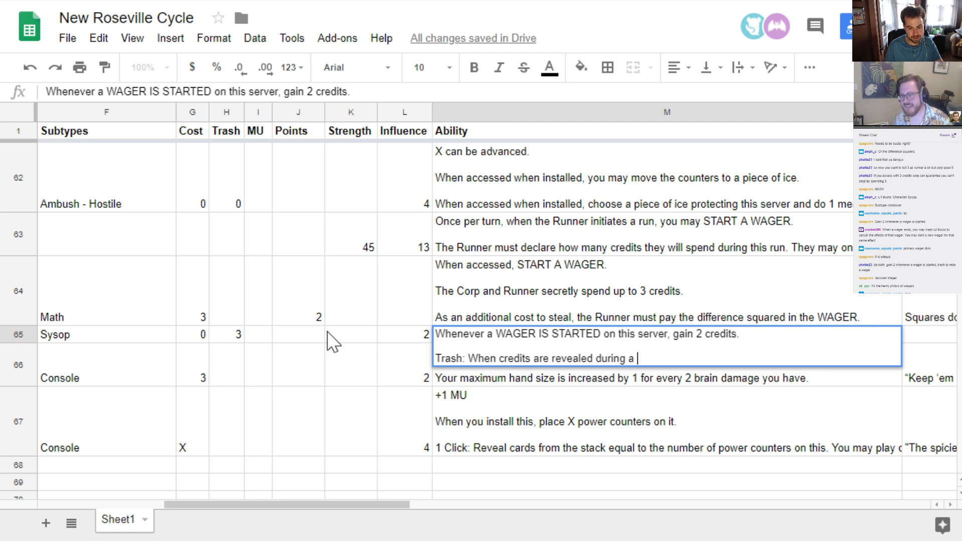
pyautogui.write('WAGER,')
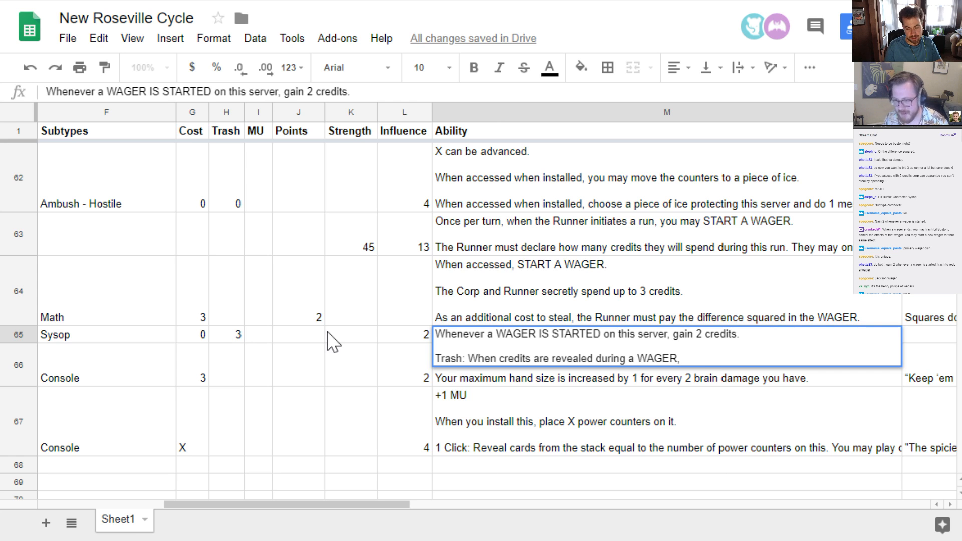
pyautogui.write(' add 1 addit')
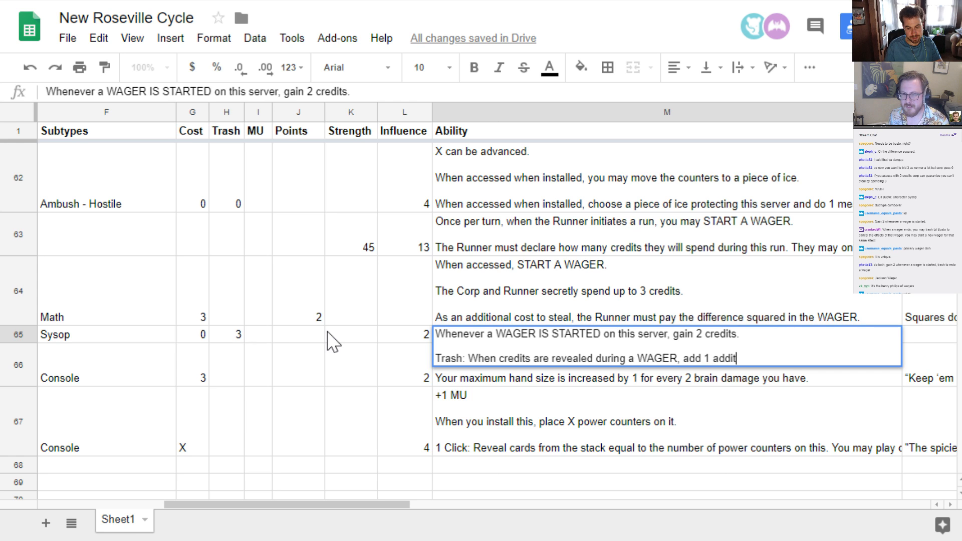
pyautogui.write('ional credit ')
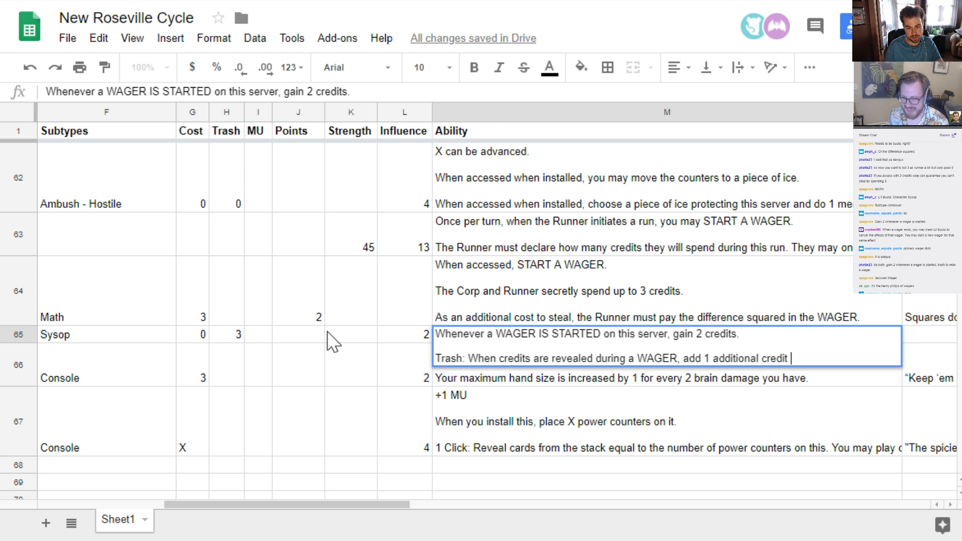
pyautogui.write('from')
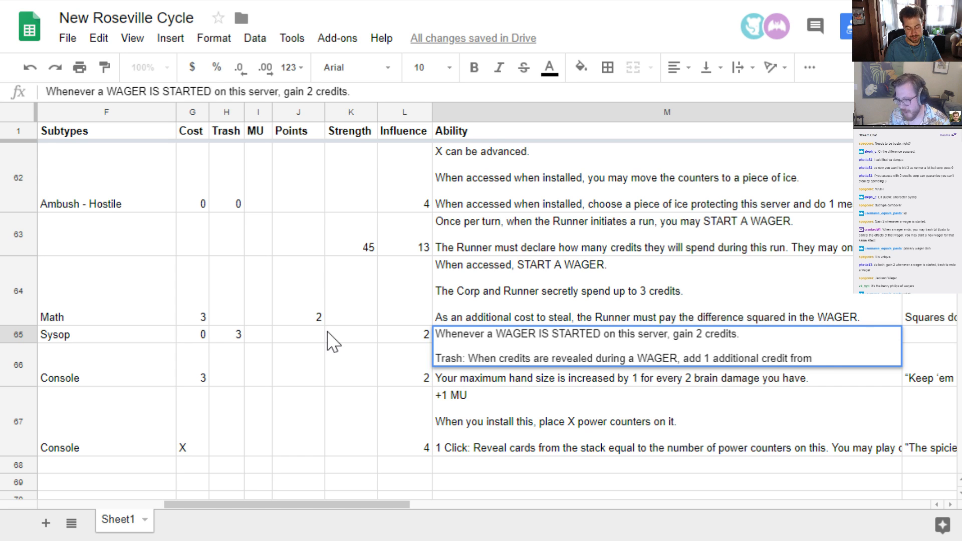
pyautogui.write(' the nba')
pyautogui.press('BackSpace')
pyautogui.press('BackSpace')
pyautogui.write('a')
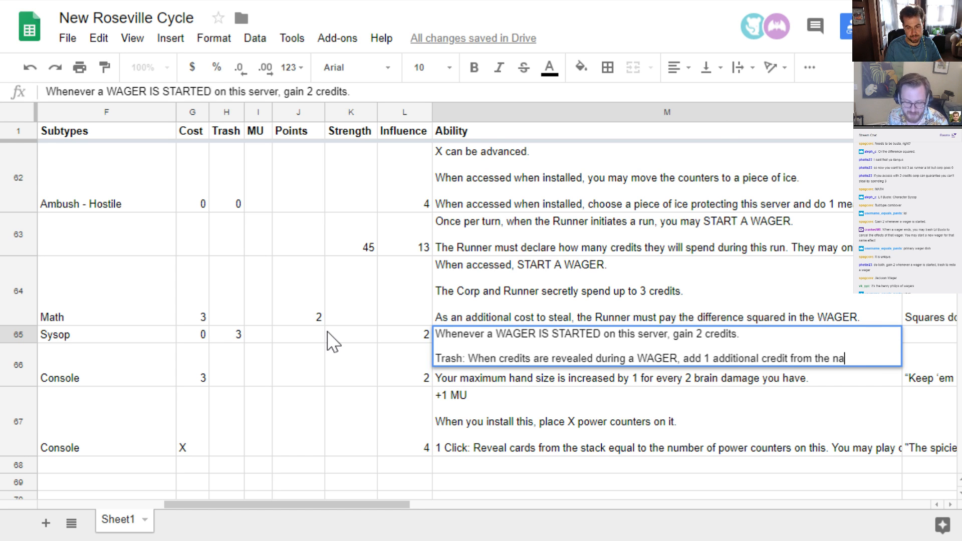
pyautogui.press('BackSpace')
pyautogui.press('BackSpace')
pyautogui.write('bank to your W')
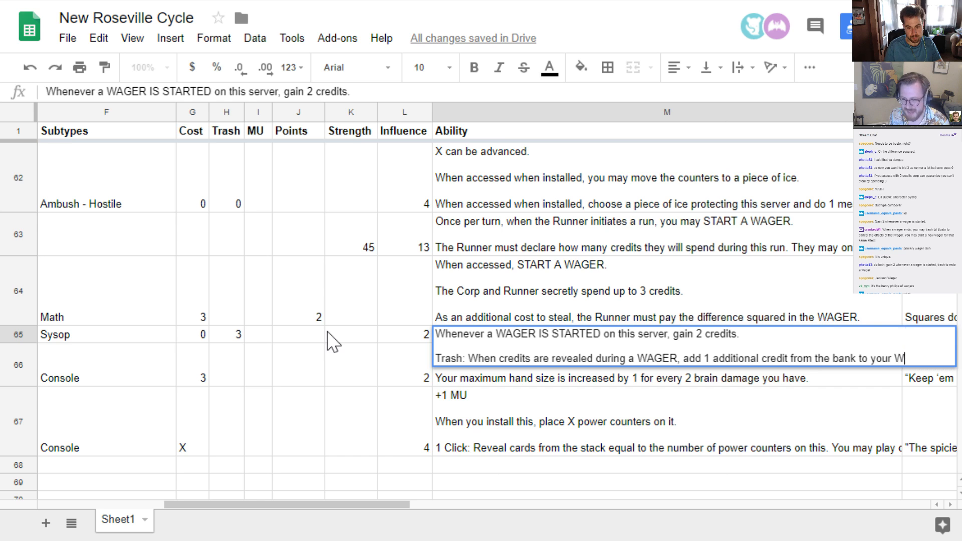
pyautogui.write('AGER.')
pyautogui.press('Return')
pyautogui.press('Up')
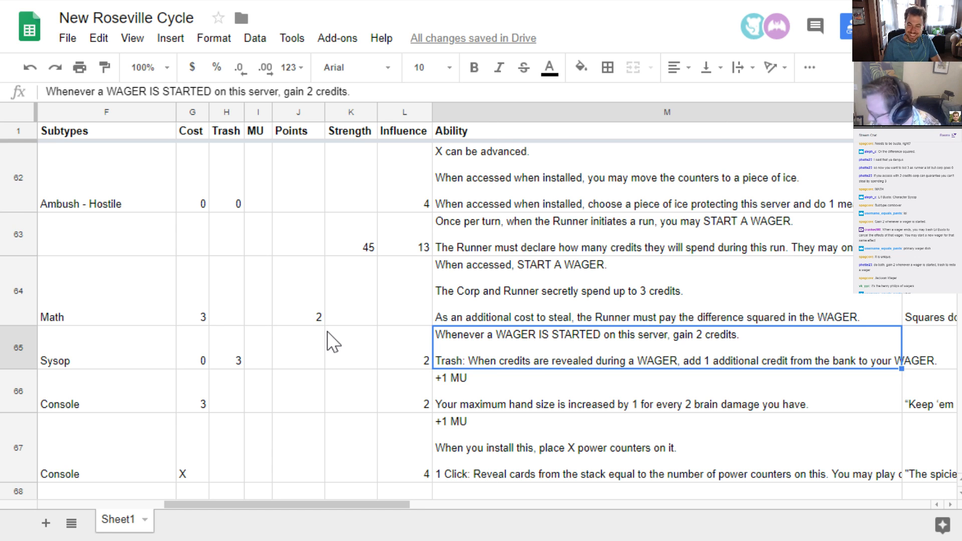
# Insert one blank row directly below the nbn upgrade Lil Busto
pyautogui.press('Left')
pyautogui.press('Left')
pyautogui.press('Left')
pyautogui.press('Left')
pyautogui.press('Left')
pyautogui.press('Left')
pyautogui.press('Left')
pyautogui.press('Left')
pyautogui.press('Left')
pyautogui.press('Left')
pyautogui.press('Left')
pyautogui.press('Left')
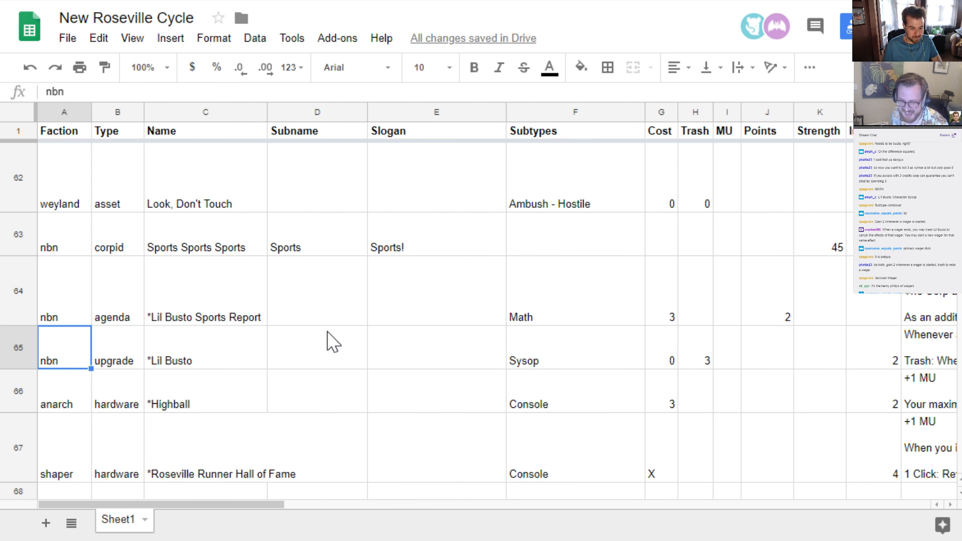
pyautogui.press('Down')
pyautogui.scroll(-1, 326, 340)
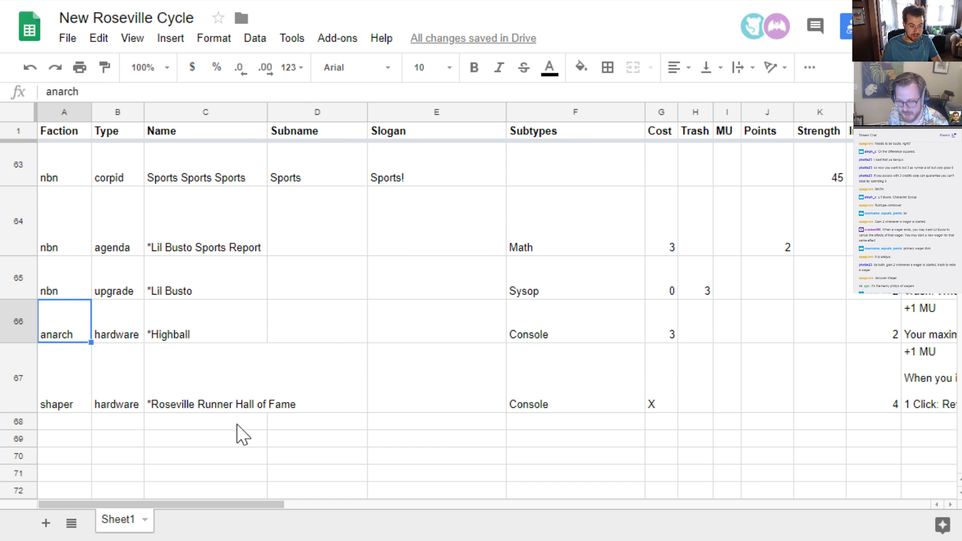
pyautogui.scroll(2, 86, 441)
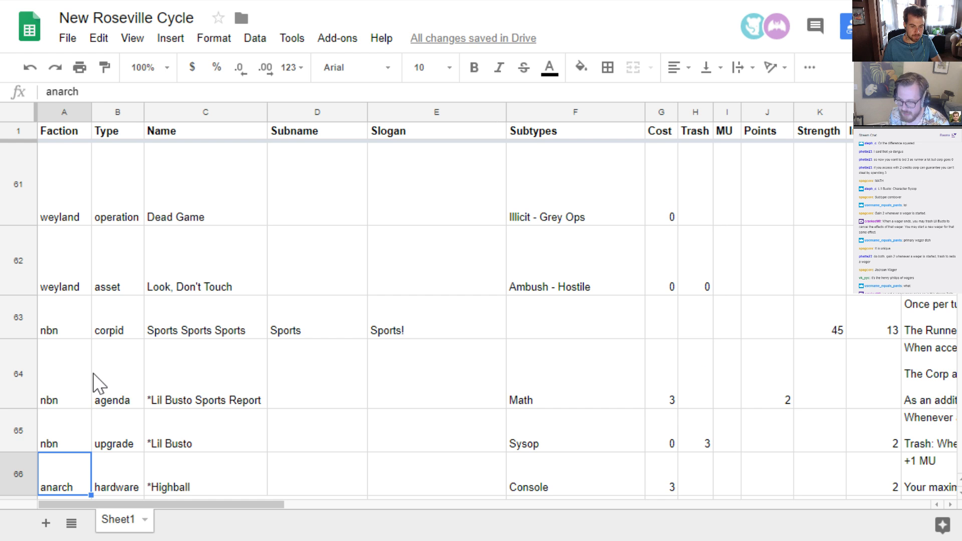
pyautogui.scroll(1, 99, 384)
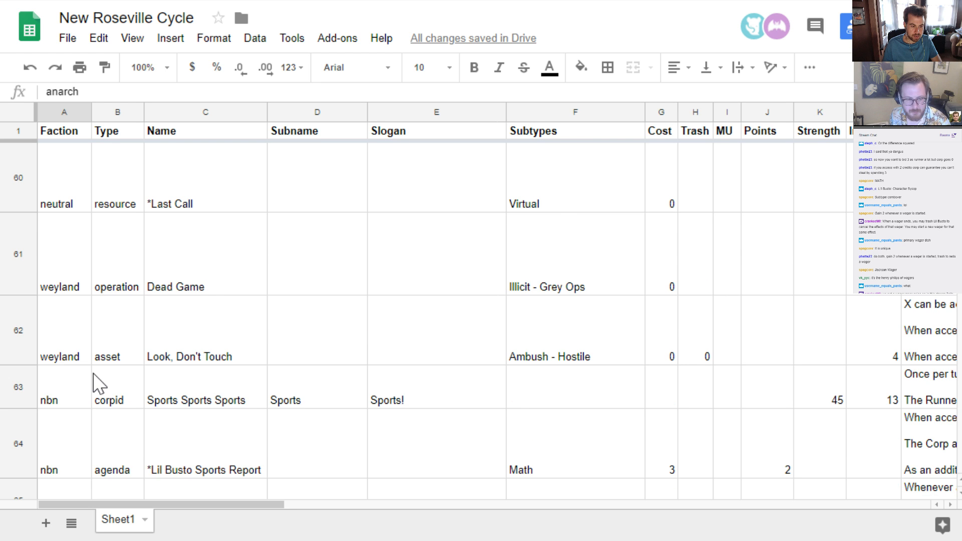
pyautogui.scroll(-3, 96, 383)
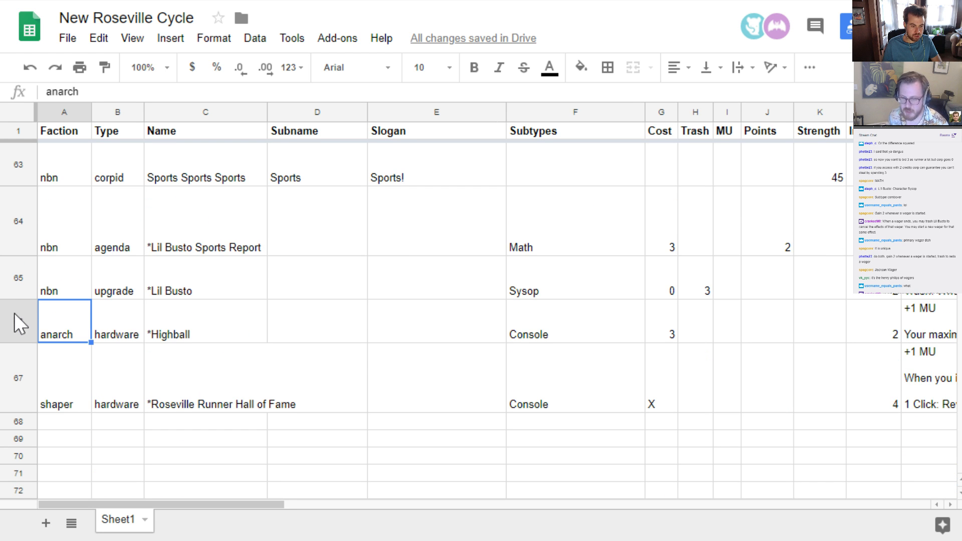
pyautogui.click(15, 284)
pyautogui.rightClick(15, 285)
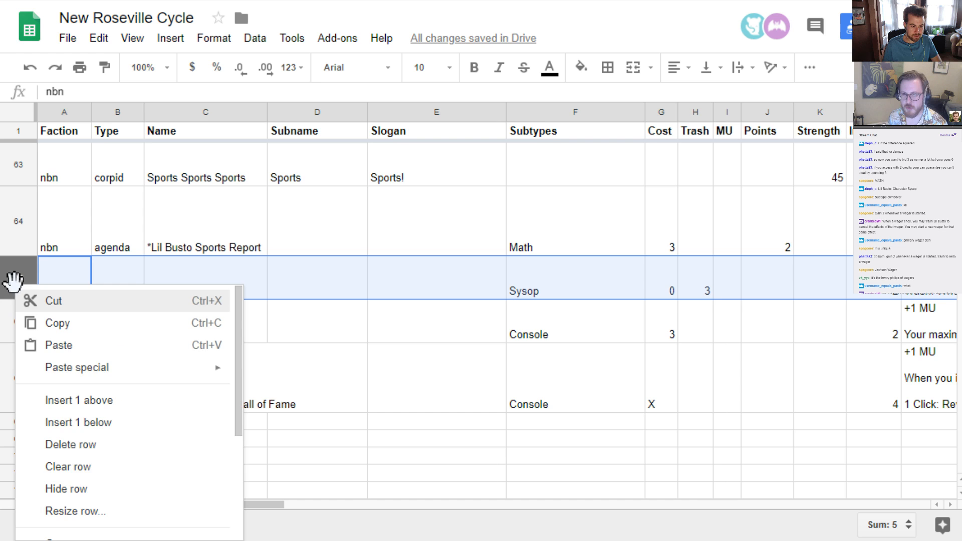
pyautogui.click(97, 423)
# Start a new card in the blank row 66 with faction jinteki and type agenda
pyautogui.click(55, 312)
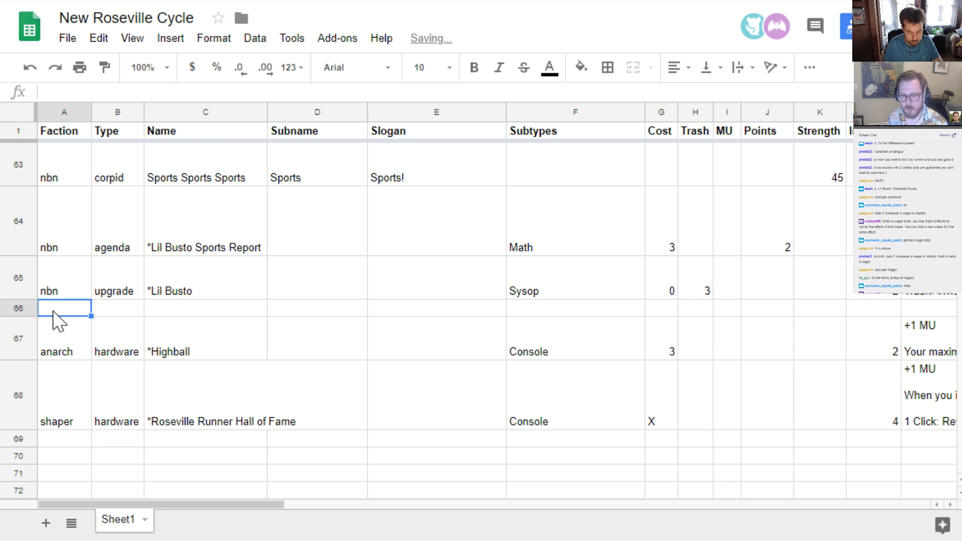
pyautogui.write('jinteki')
pyautogui.press('Tab')
pyautogui.write('age')
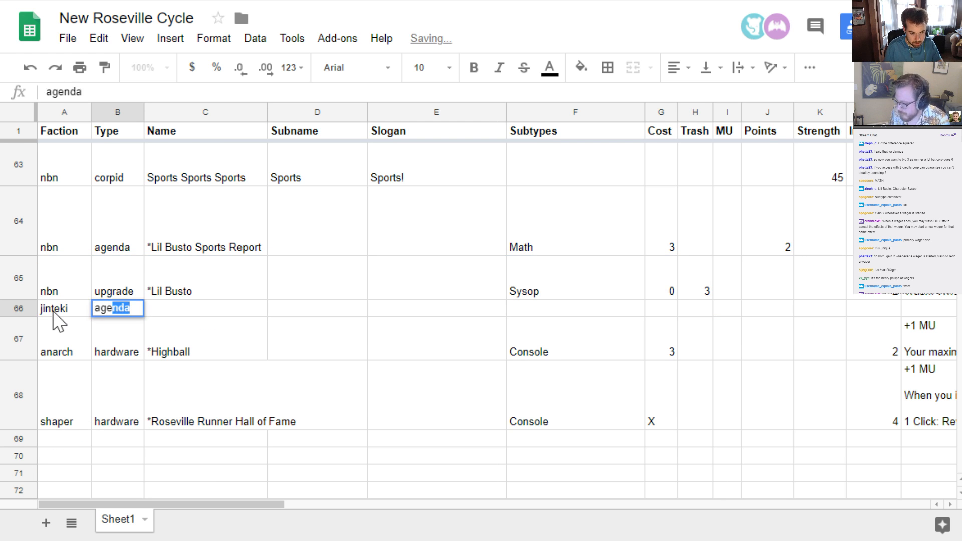
pyautogui.write('nda')
pyautogui.press('Tab')
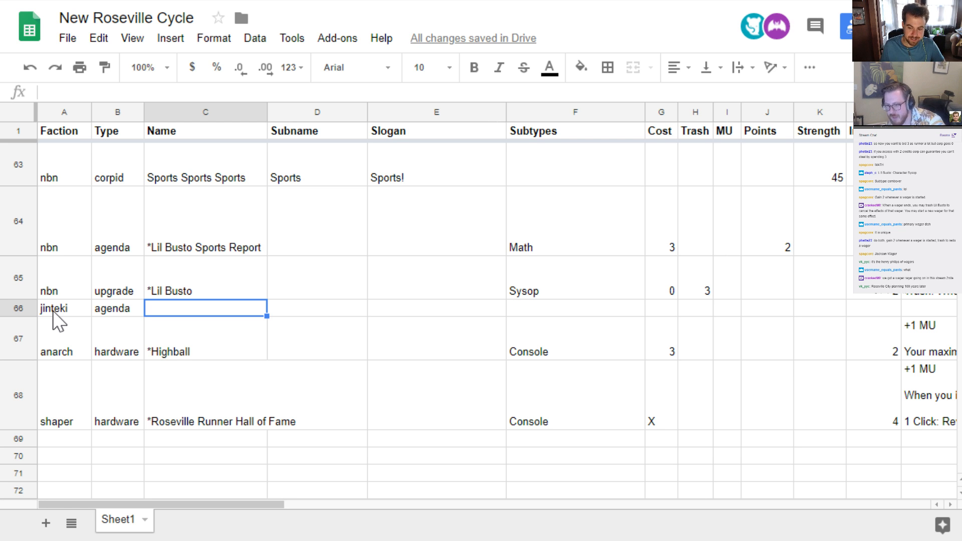
pyautogui.press('Tab')
pyautogui.press('Tab')
pyautogui.press('Tab')
pyautogui.press('Tab')
pyautogui.press('Tab')
pyautogui.press('Tab')
pyautogui.press('Tab')
pyautogui.press('Tab')
pyautogui.press('Tab')
pyautogui.press('Tab')
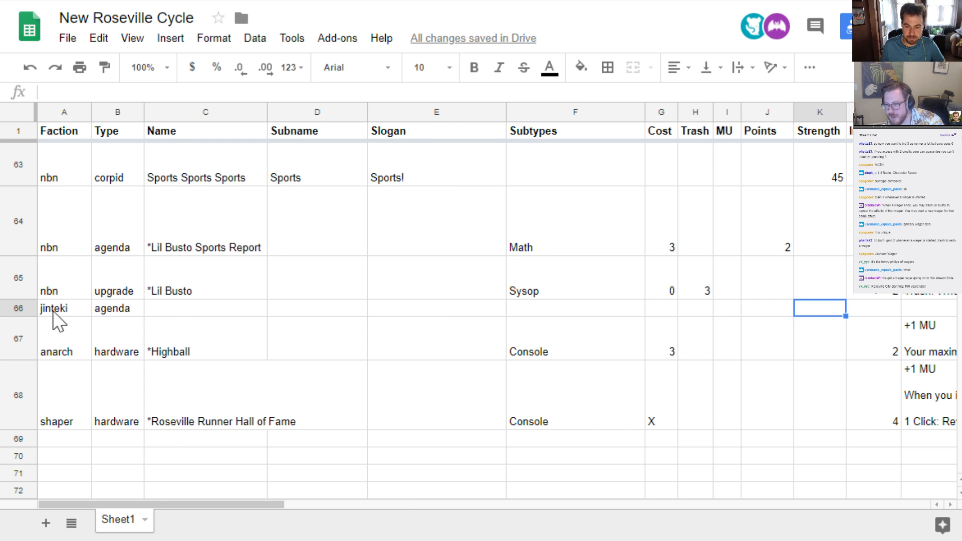
pyautogui.hotkey('shift', 'Tab')
pyautogui.press('Tab')
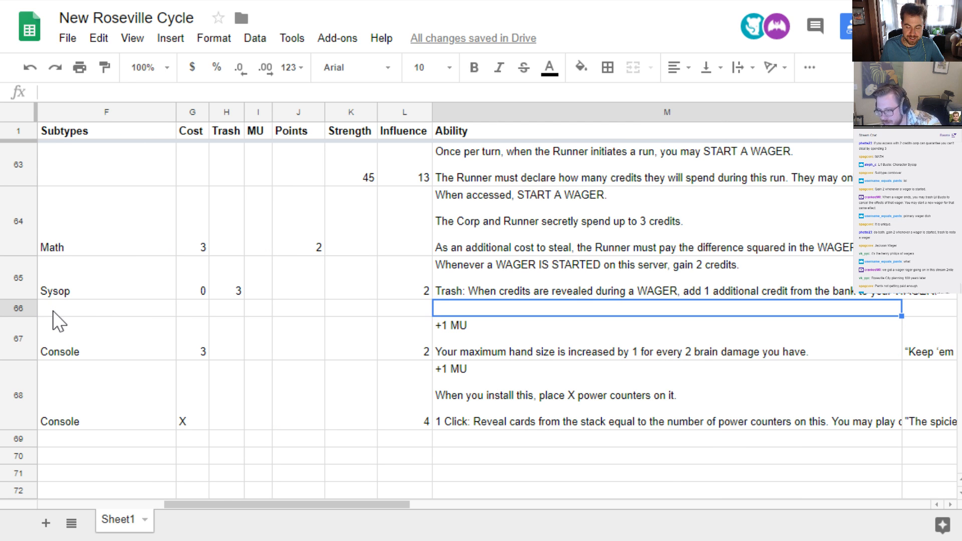
pyautogui.hotkey('shift', 'Tab')
pyautogui.hotkey('shift', 'Tab')
pyautogui.hotkey('shift', 'Tab')
pyautogui.hotkey('shift', 'Tab')
pyautogui.hotkey('shift', 'Tab')
pyautogui.hotkey('shift', 'Tab')
pyautogui.hotkey('shift', 'Tab')
pyautogui.hotkey('shift', 'Tab')
pyautogui.hotkey('shift', 'Tab')
pyautogui.hotkey('shift', 'Tab')
pyautogui.hotkey('shift', 'Tab')
pyautogui.hotkey('shift', 'Tab')
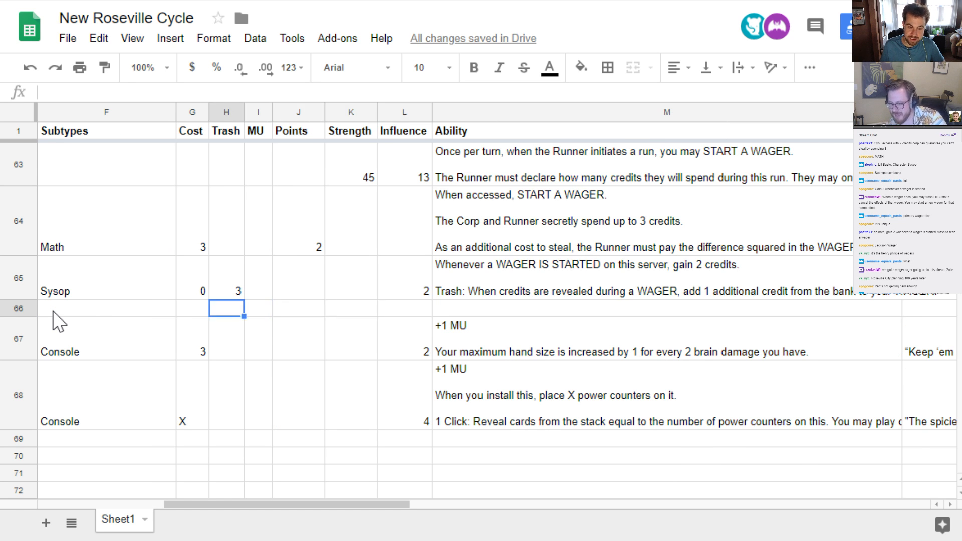
pyautogui.press('Tab')
pyautogui.press('Tab')
pyautogui.hotkey('shift', 'Tab')
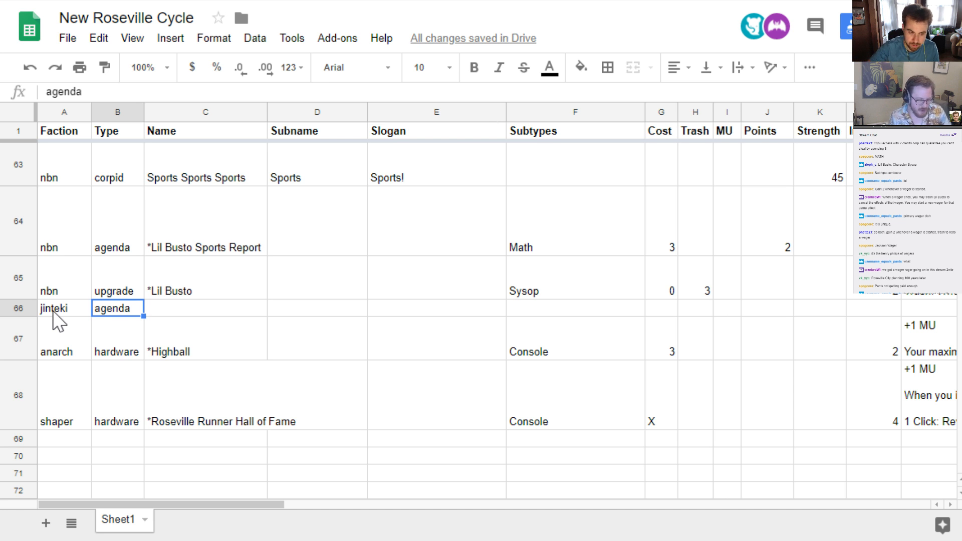
pyautogui.press('Tab')
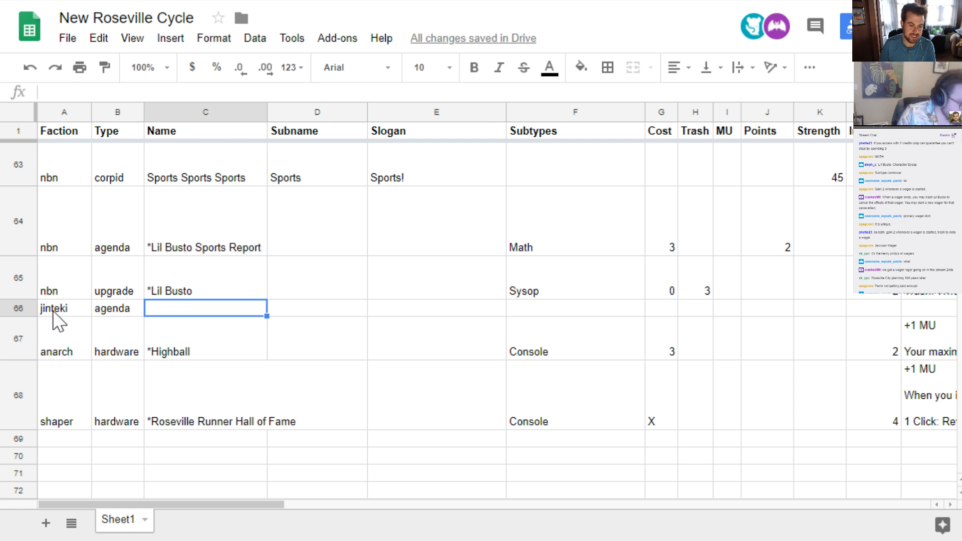
pyautogui.press('Tab')
pyautogui.press('Tab')
pyautogui.press('Tab')
pyautogui.press('Tab')
pyautogui.press('Tab')
pyautogui.press('Tab')
pyautogui.press('Tab')
pyautogui.press('Tab')
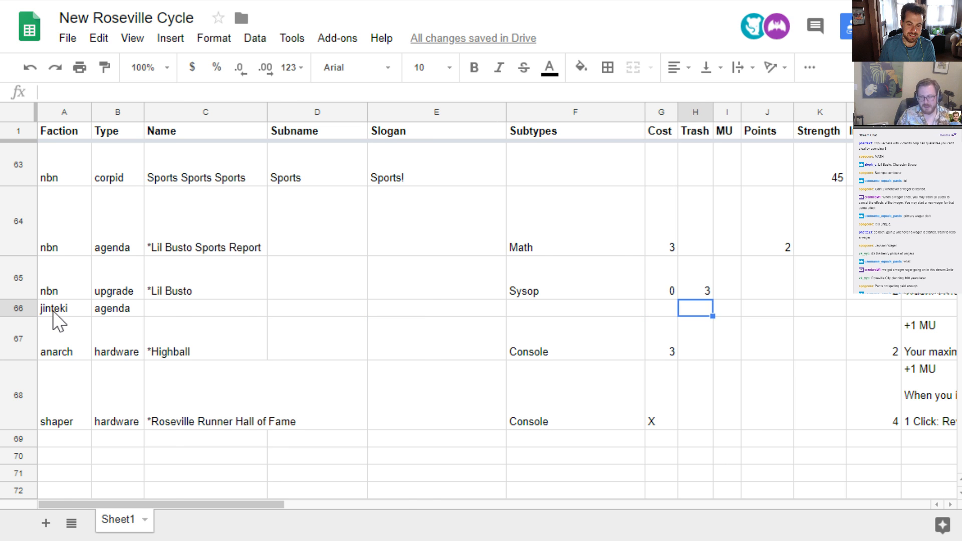
pyautogui.press('Tab')
pyautogui.press('Tab')
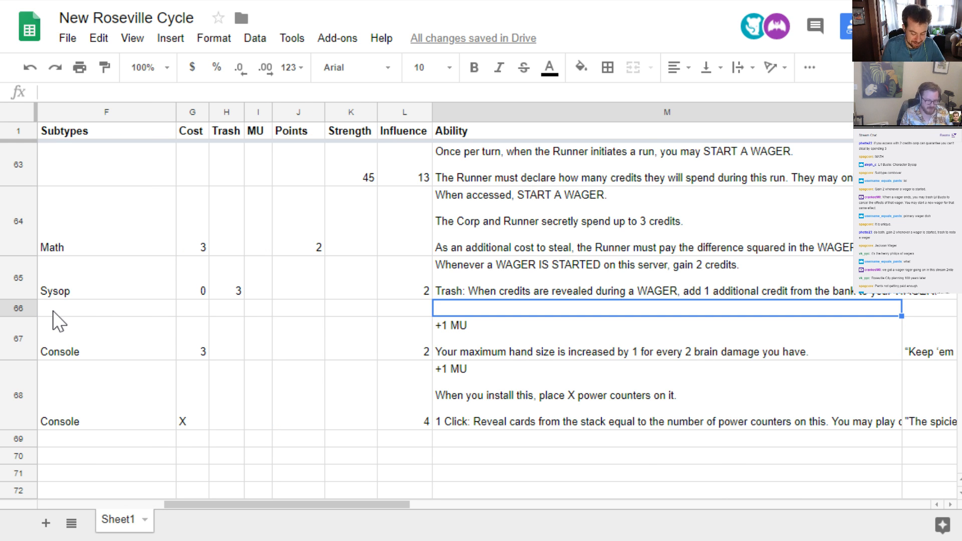
pyautogui.hotkey('shift', 'Tab')
pyautogui.hotkey('shift', 'Tab')
pyautogui.hotkey('shift', 'Tab')
pyautogui.hotkey('shift', 'Tab')
pyautogui.hotkey('shift', 'Tab')
pyautogui.hotkey('shift', 'Tab')
pyautogui.hotkey('shift', 'Tab')
pyautogui.hotkey('shift', 'Tab')
pyautogui.hotkey('shift', 'Tab')
pyautogui.hotkey('shift', 'Tab')
pyautogui.hotkey('shift', 'Tab')
pyautogui.hotkey('shift', 'Tab')
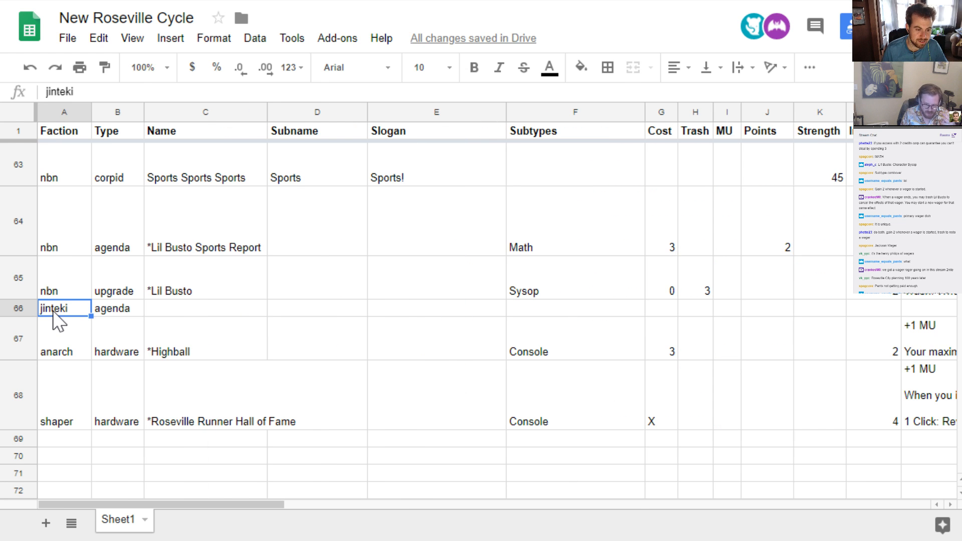
# Name the new jinteki agenda in row 66 "Nisei Mk III"
pyautogui.press('Tab')
pyautogui.press('Tab')
pyautogui.write('Niesi')
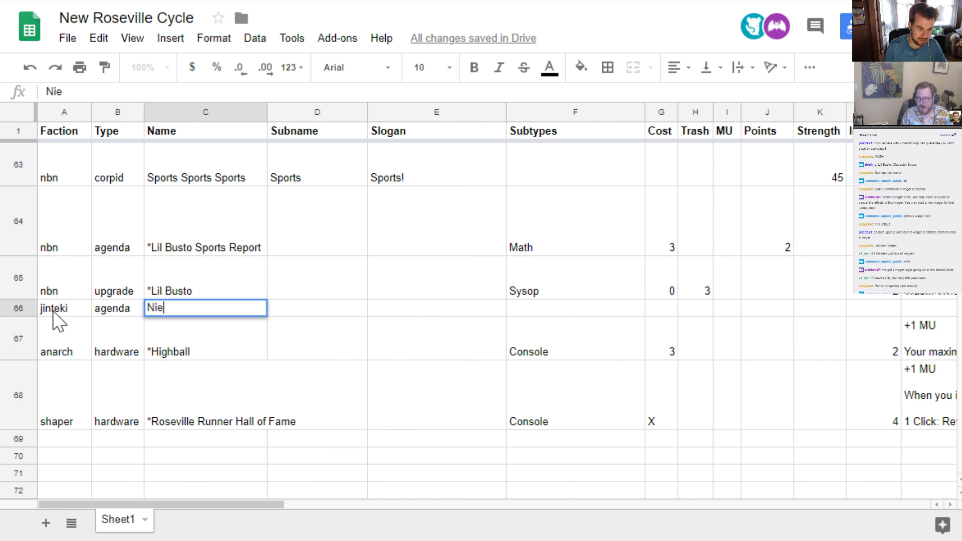
pyautogui.press('BackSpace')
pyautogui.press('BackSpace')
pyautogui.press('BackSpace')
pyautogui.press('BackSpace')
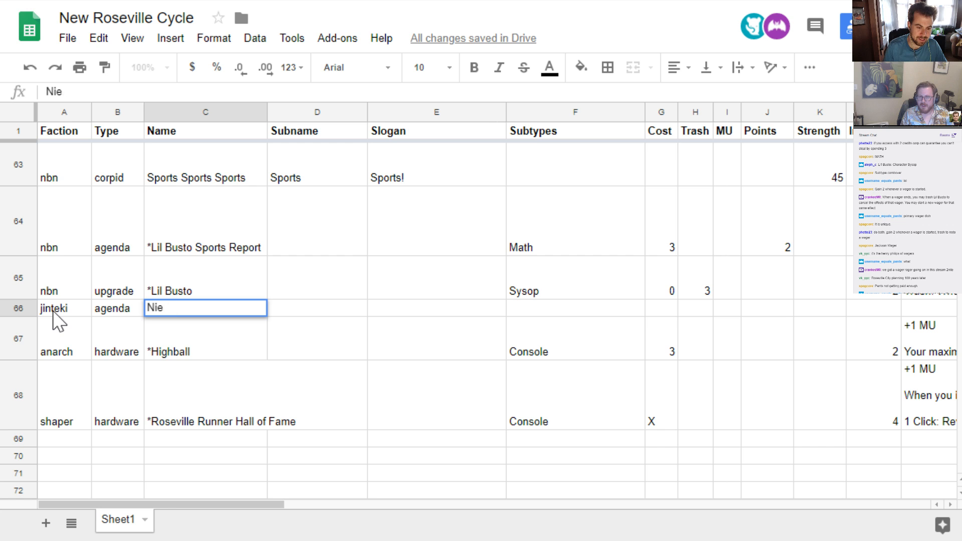
pyautogui.press('BackSpace')
pyautogui.press('BackSpace')
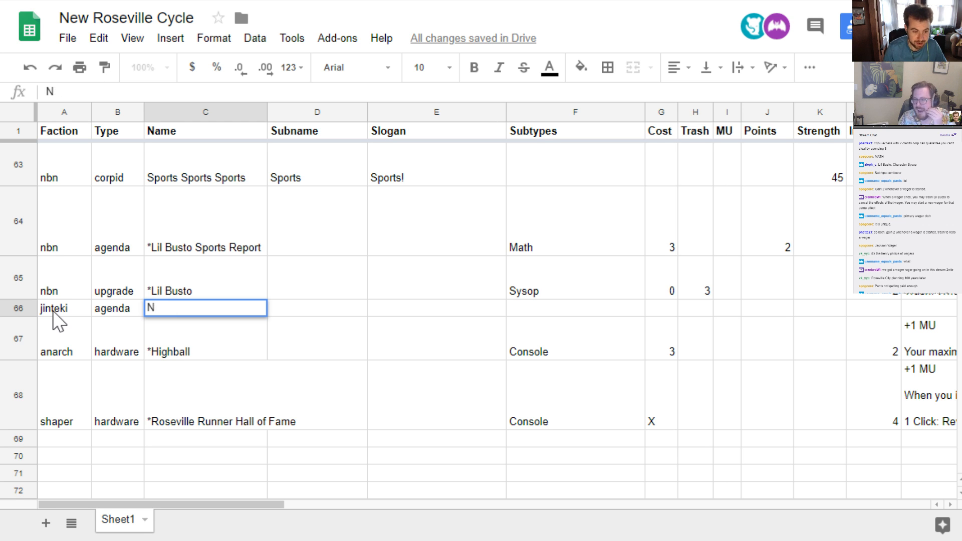
pyautogui.write('Nis')
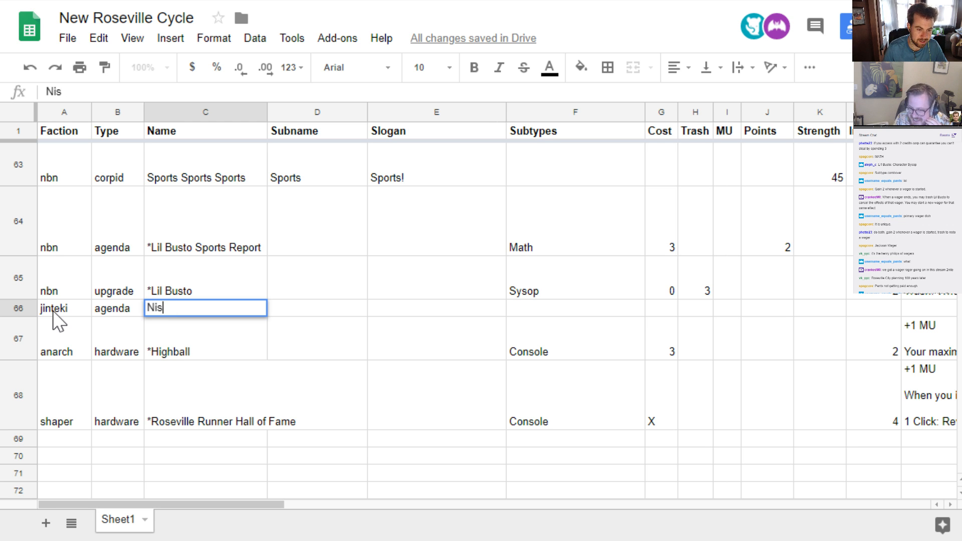
pyautogui.write('e')
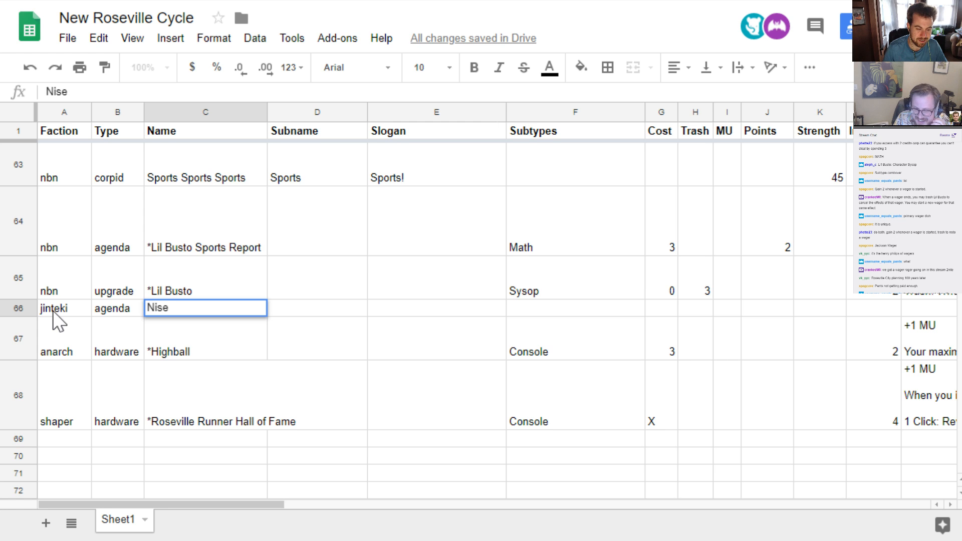
pyautogui.write('i')
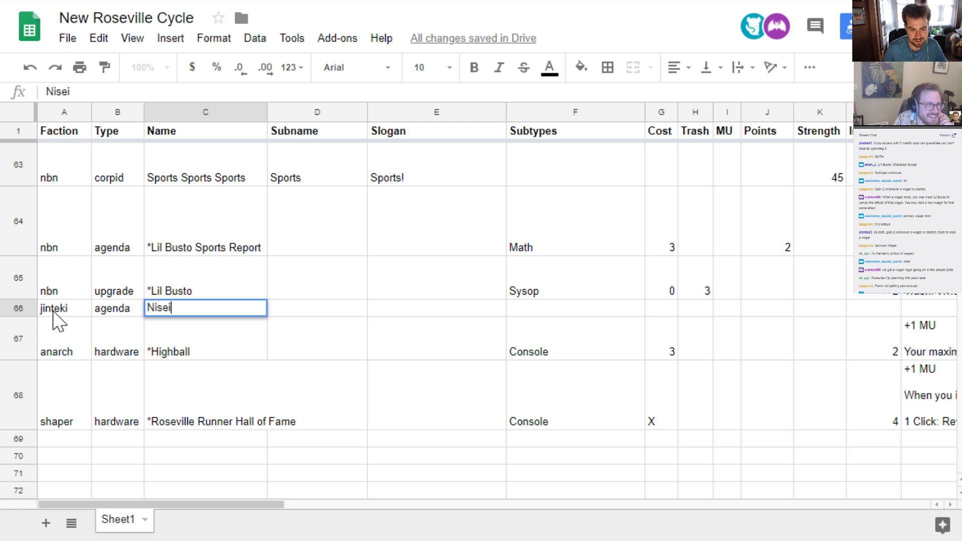
pyautogui.write(' Mk ')
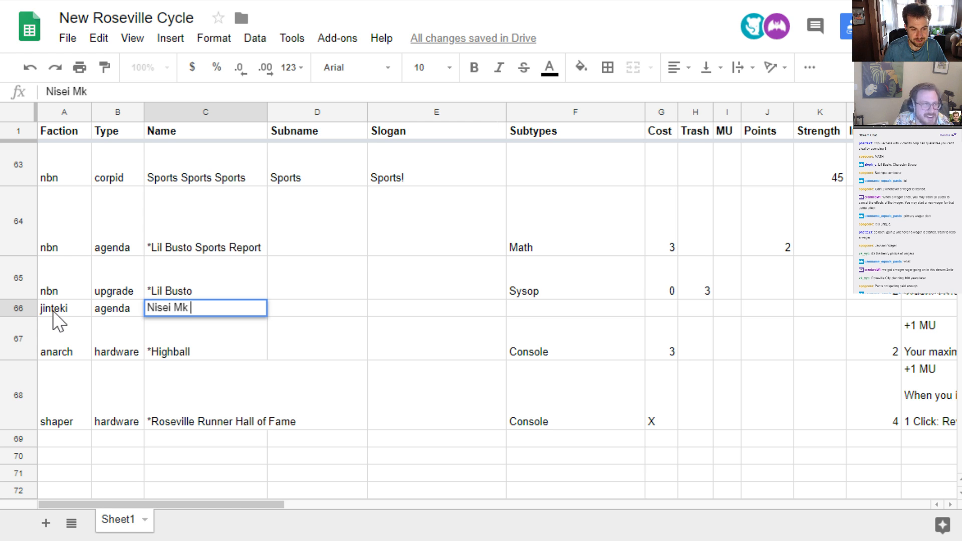
pyautogui.write('III')
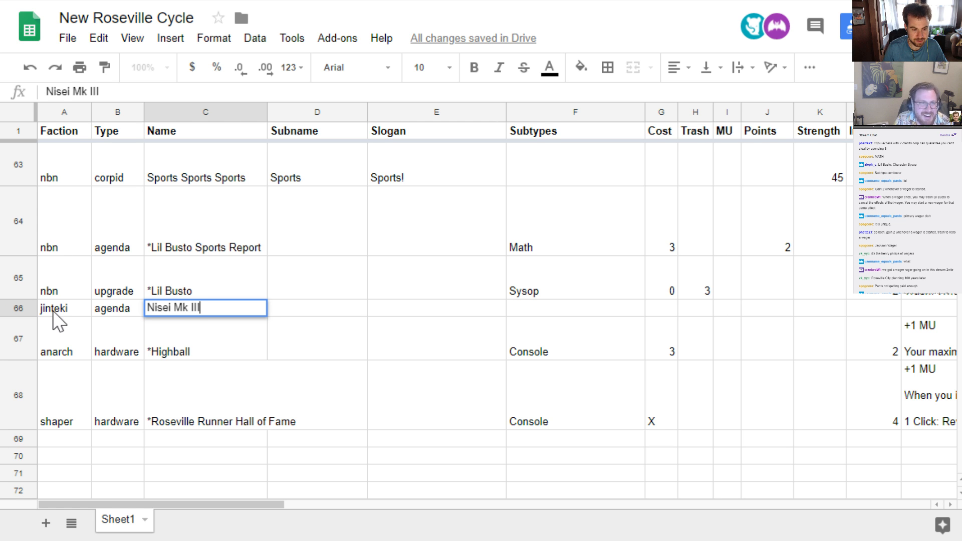
pyautogui.press('Return')
pyautogui.press('Up')
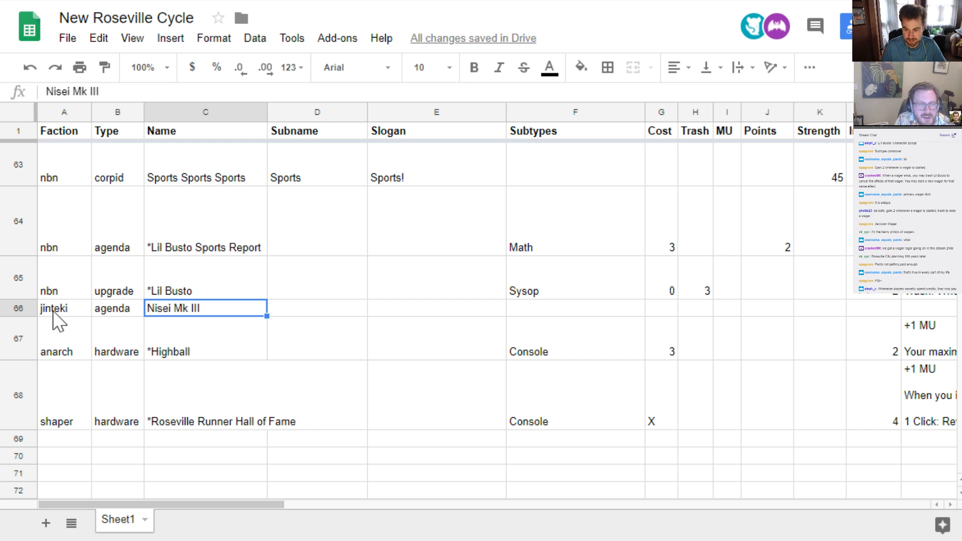
# Enter "Psi+" as the subtype of the Nisei Mk III agenda
pyautogui.press('Right')
pyautogui.press('Right')
pyautogui.press('Right')
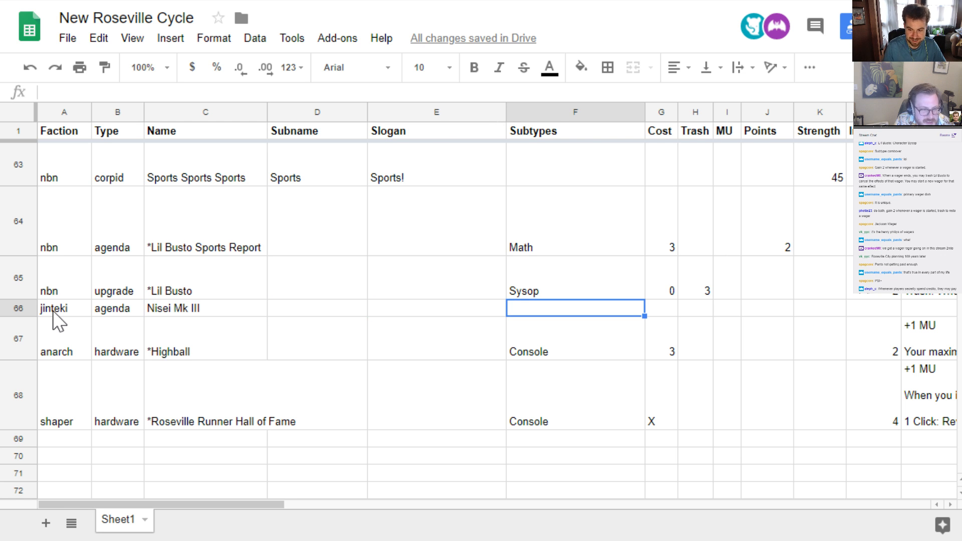
pyautogui.press('Left')
pyautogui.press('Left')
pyautogui.press('Left')
pyautogui.press('Left')
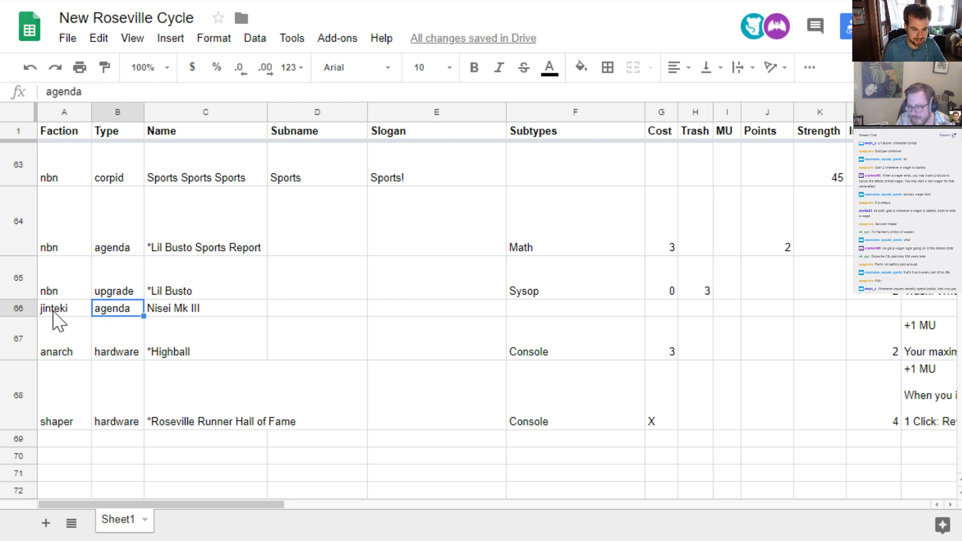
pyautogui.press('Right')
pyautogui.press('Right')
pyautogui.press('Right')
pyautogui.press('Right')
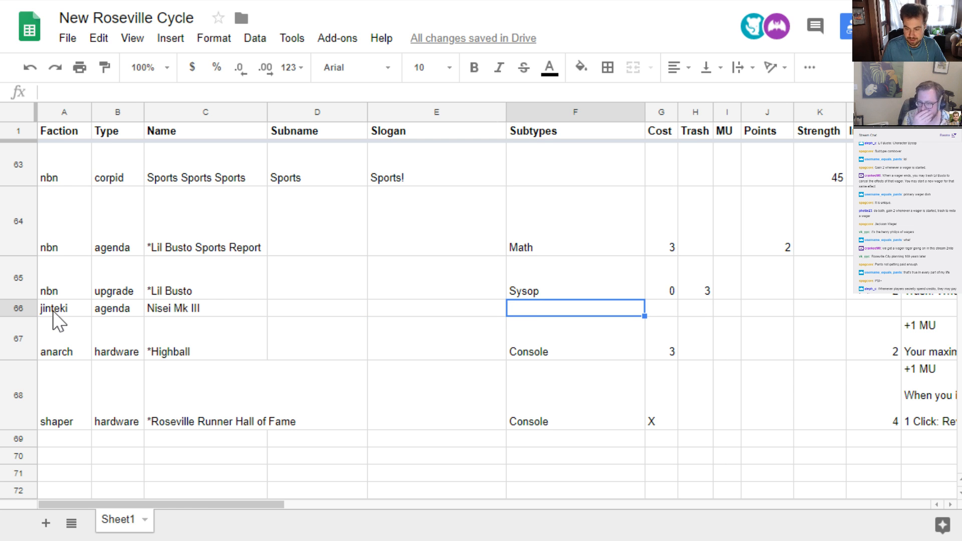
pyautogui.write('Pso')
pyautogui.press('BackSpace')
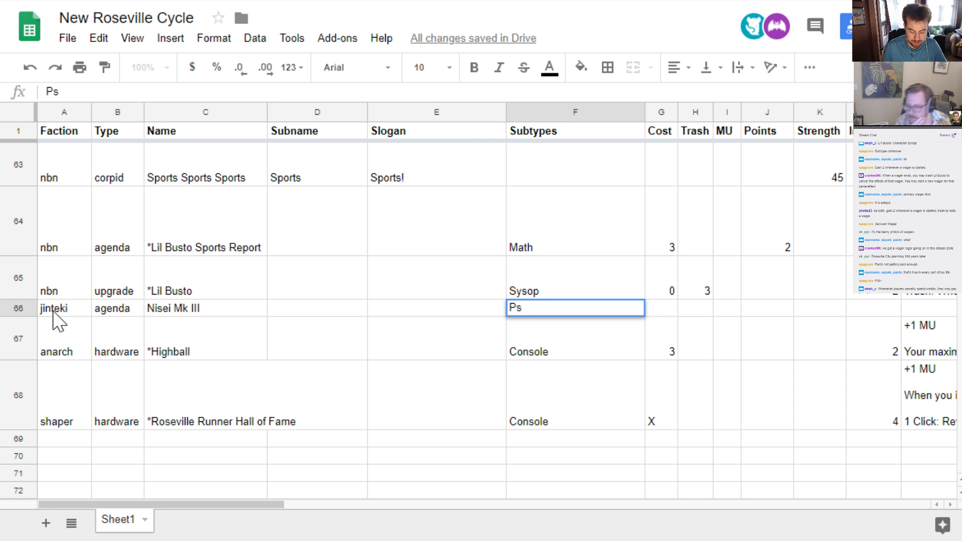
pyautogui.write('i+')
pyautogui.press('Return')
pyautogui.press('Up')
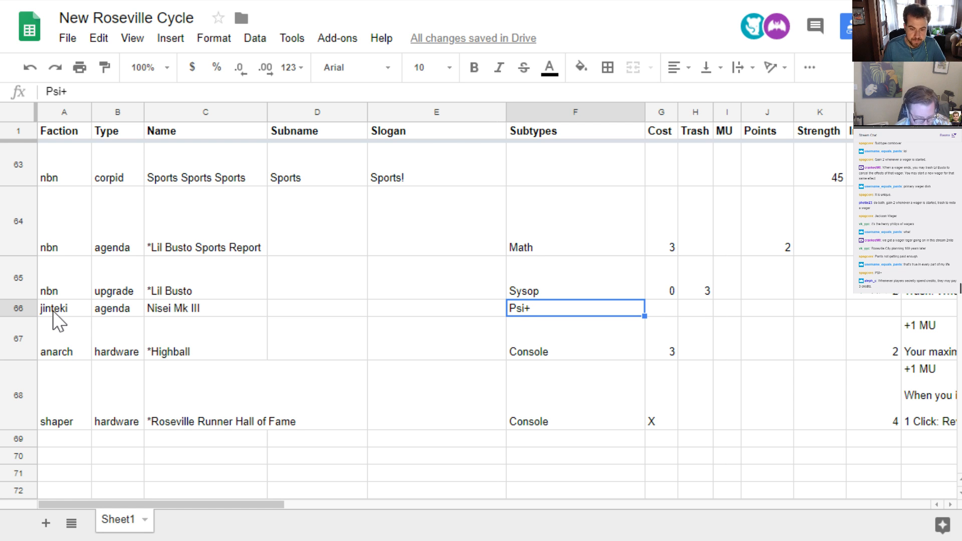
# Change the Nisei Mk III subtype to "PsiPsi"
pyautogui.press('Return')
pyautogui.press('BackSpace')
pyautogui.write('Psi')
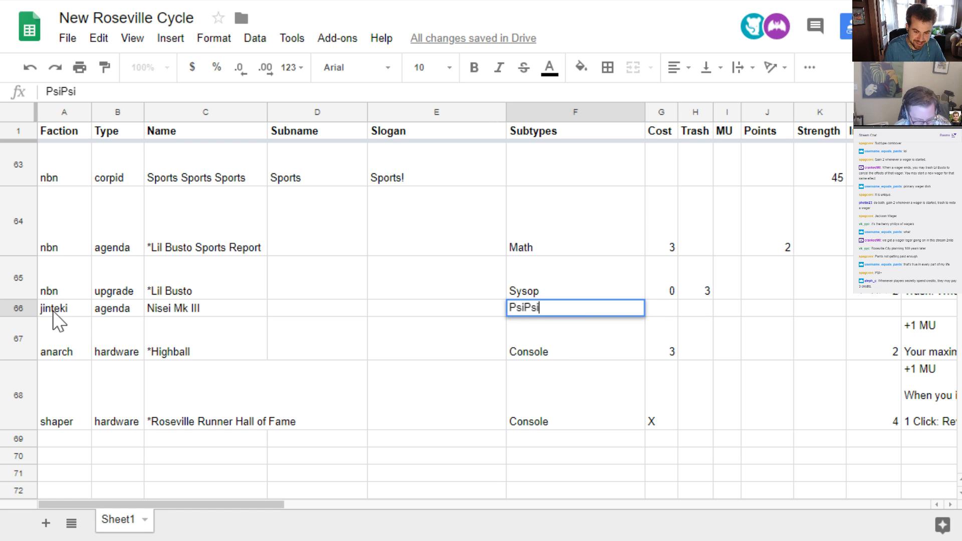
pyautogui.press('Return')
pyautogui.press('Up')
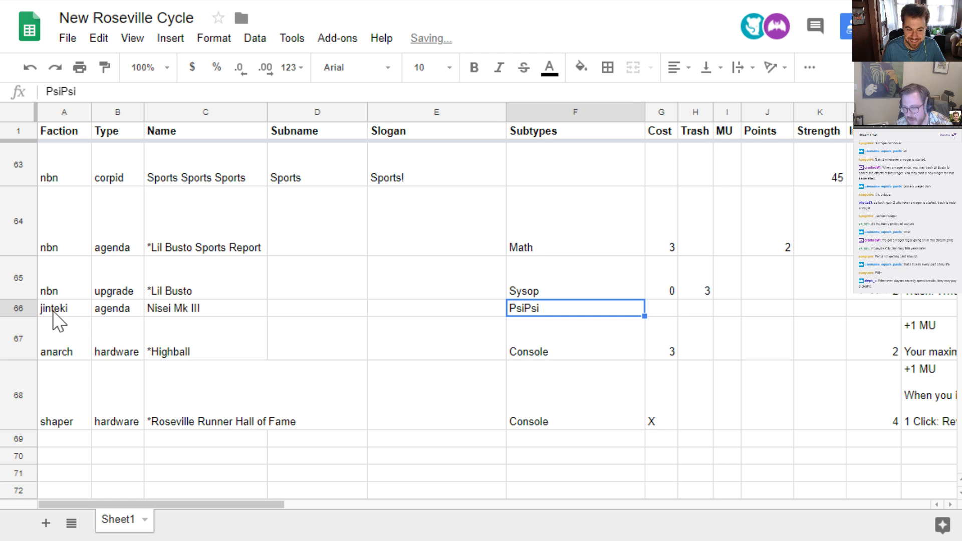
# Give the Nisei Mk III agenda a cost of 4 and 2 points
pyautogui.press('Right')
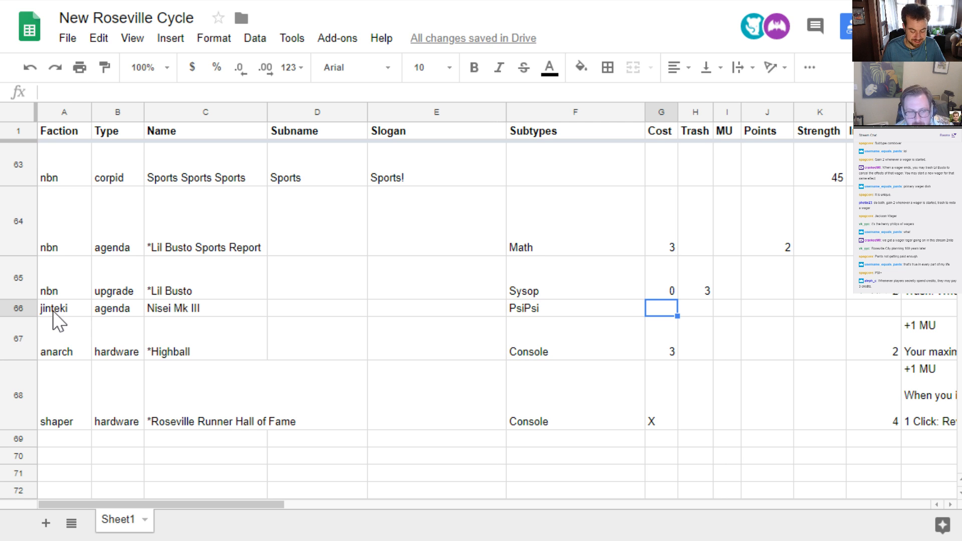
pyautogui.write('4')
pyautogui.press('Tab')
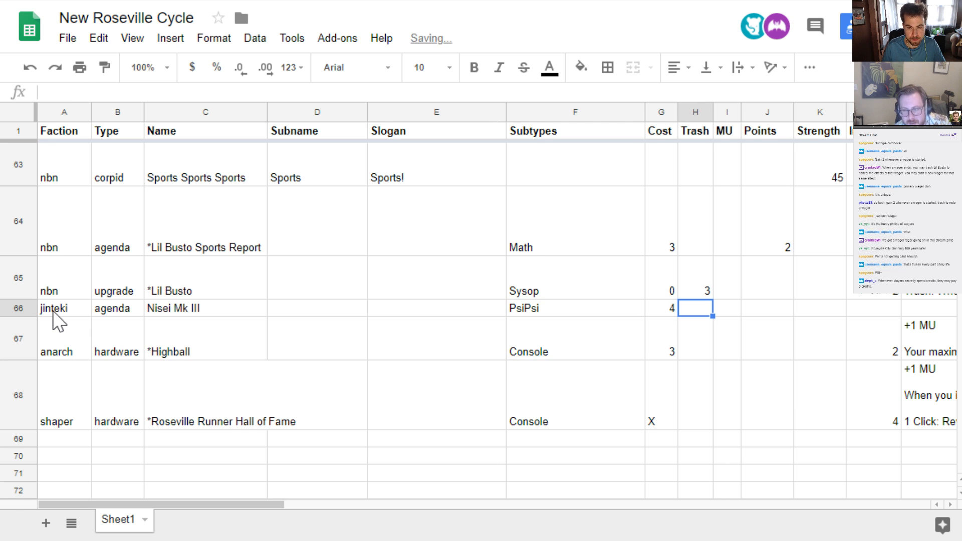
pyautogui.press('Tab')
pyautogui.press('Tab')
pyautogui.write('2')
pyautogui.press('Tab')
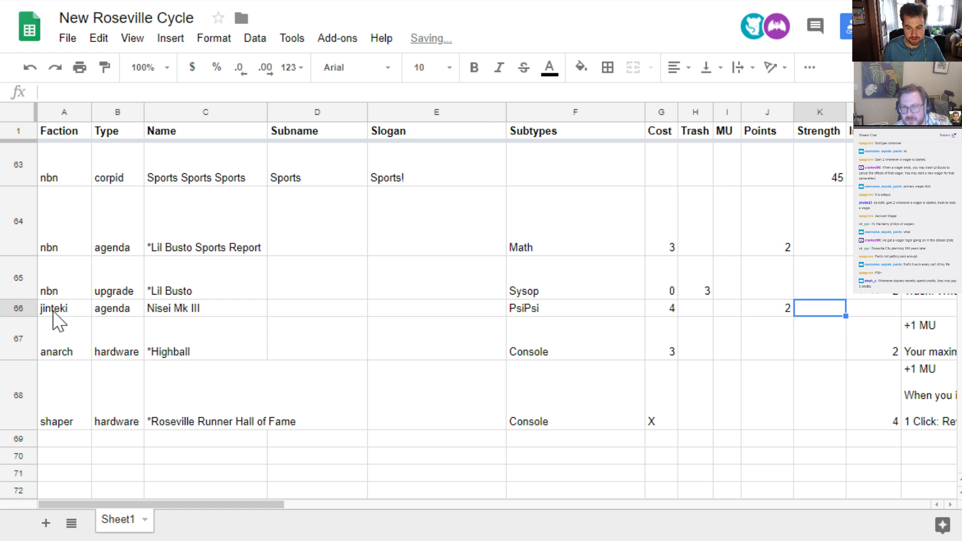
# Change the Nisei Mk III agenda to 3 points and a cost of 5
pyautogui.hotkey('shift', 'Tab')
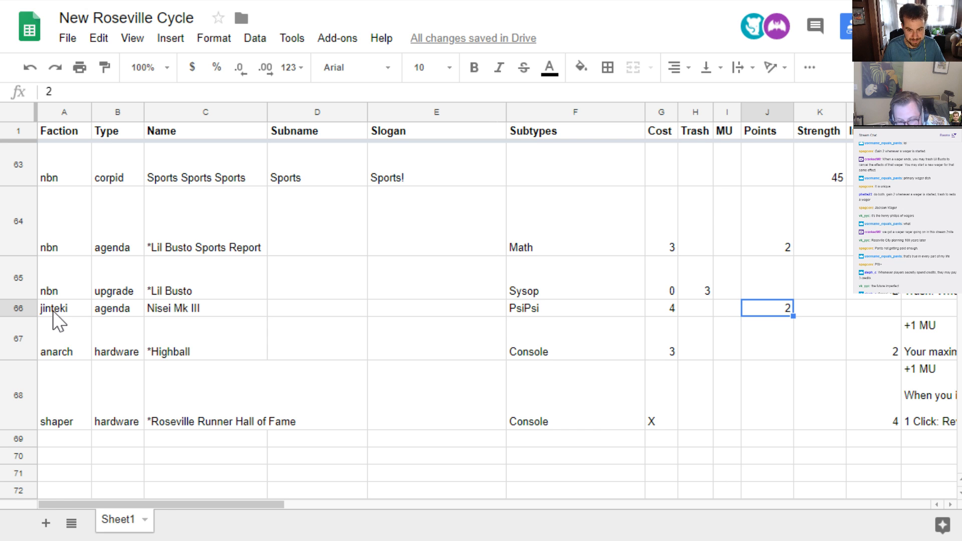
pyautogui.write('3')
pyautogui.press('Left')
pyautogui.press('Left')
pyautogui.press('Left')
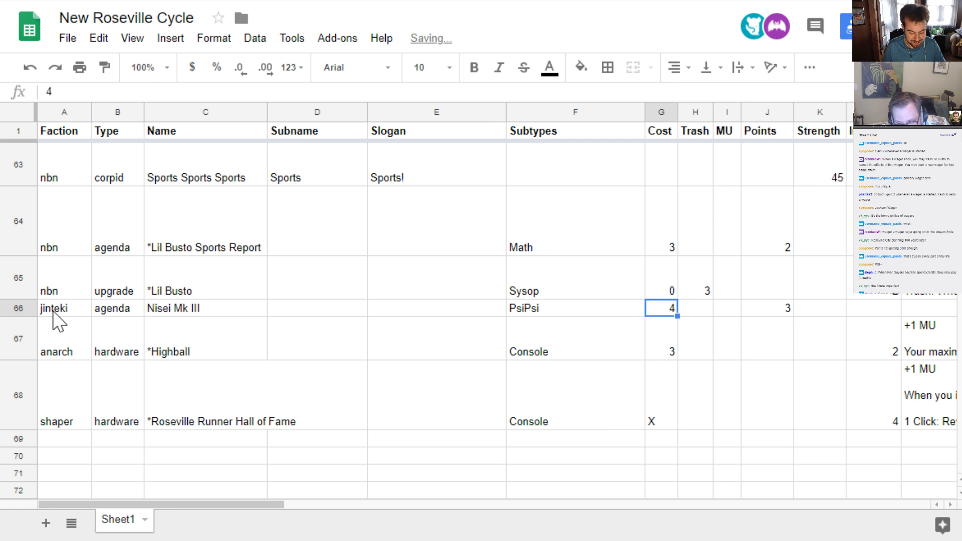
pyautogui.write('5')
pyautogui.press('Right')
pyautogui.press('Right')
pyautogui.press('Right')
pyautogui.press('Right')
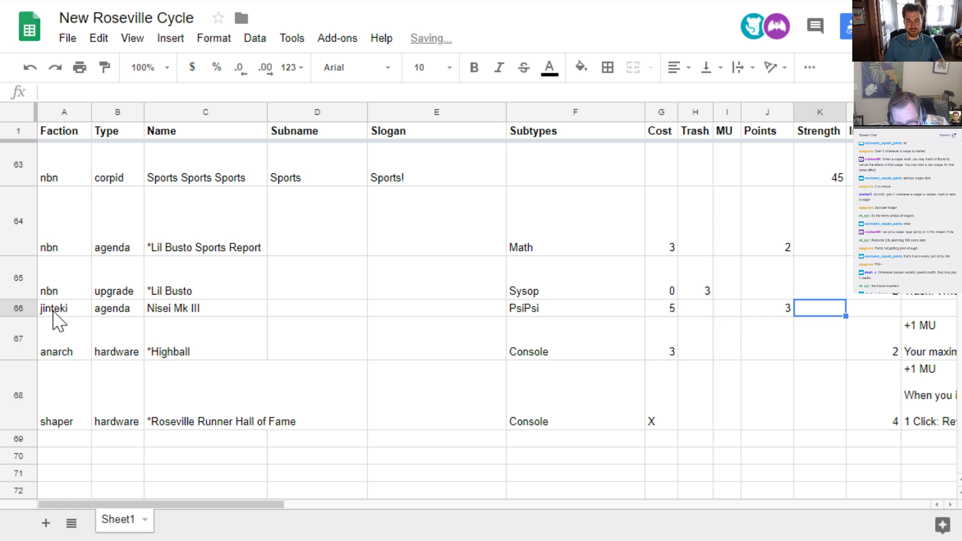
# Begin the Nisei Mk III ability with "1 Click: Start a PsiSpi game. The Corp and Runner secretly spend"
pyautogui.press('Left')
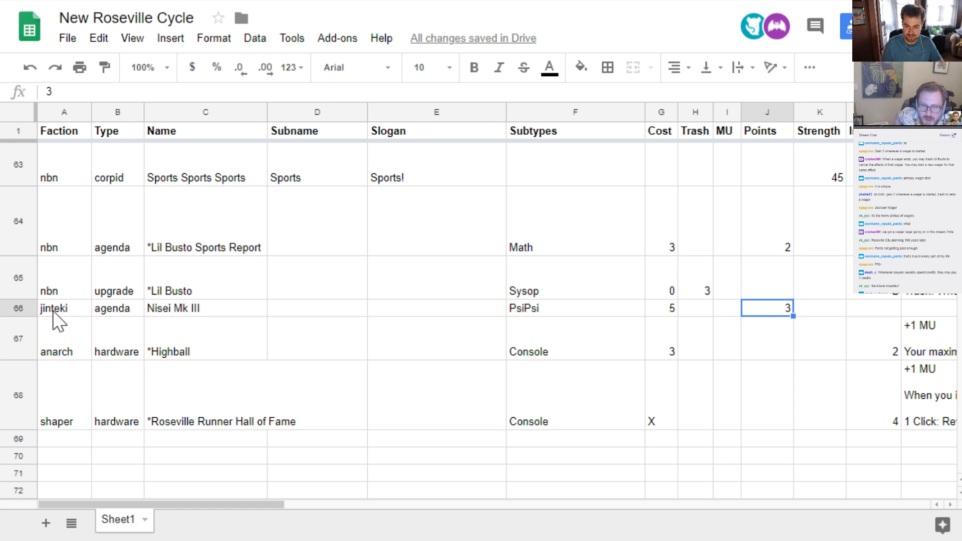
pyautogui.press('Right')
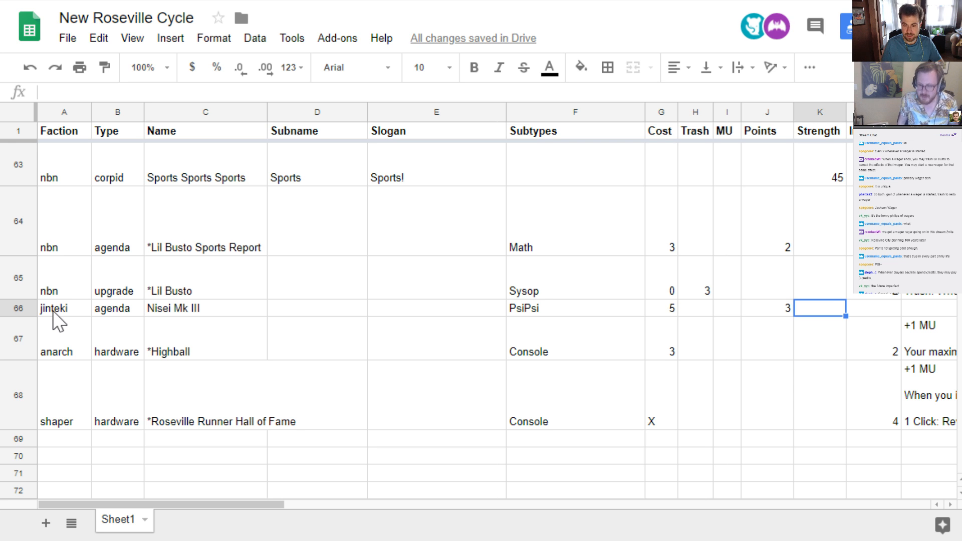
pyautogui.press('Right')
pyautogui.press('Right')
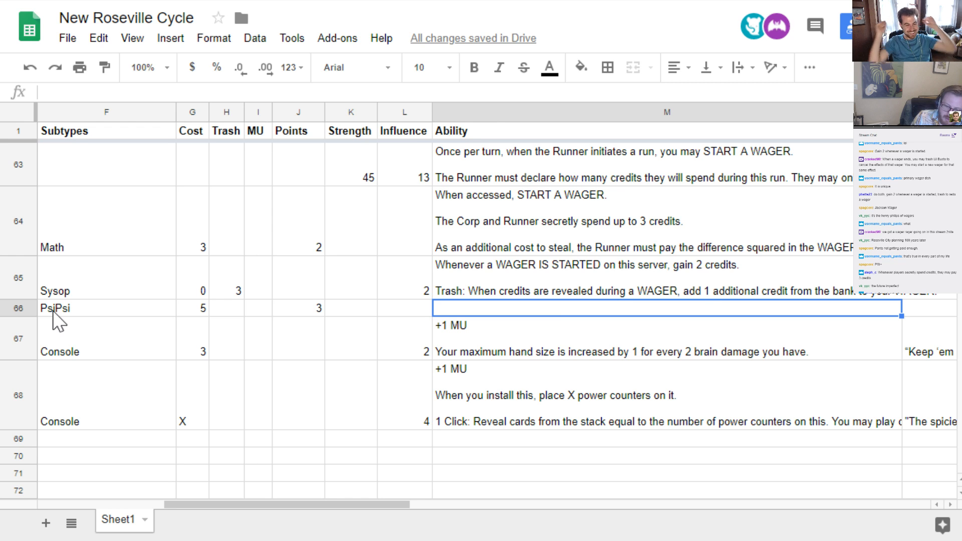
pyautogui.write('1 Click:')
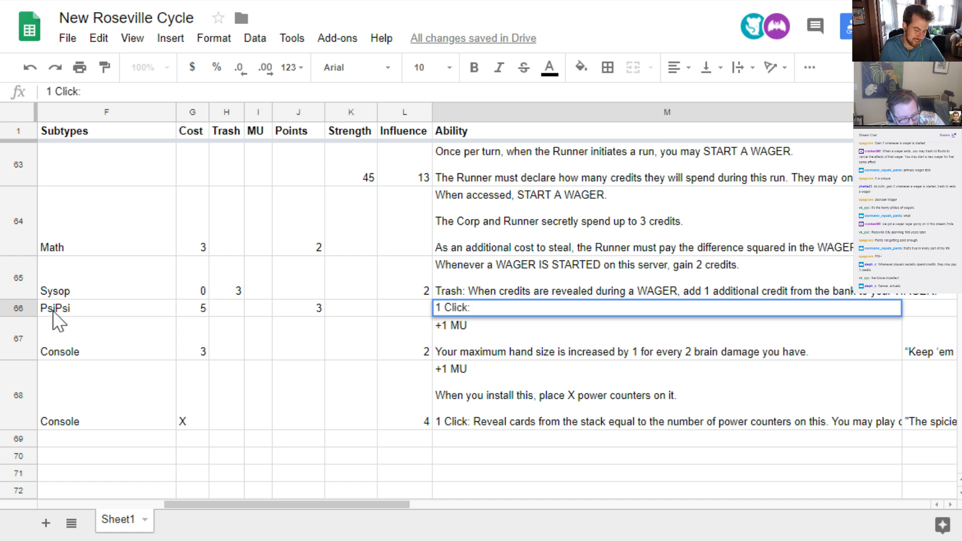
pyautogui.write('S')
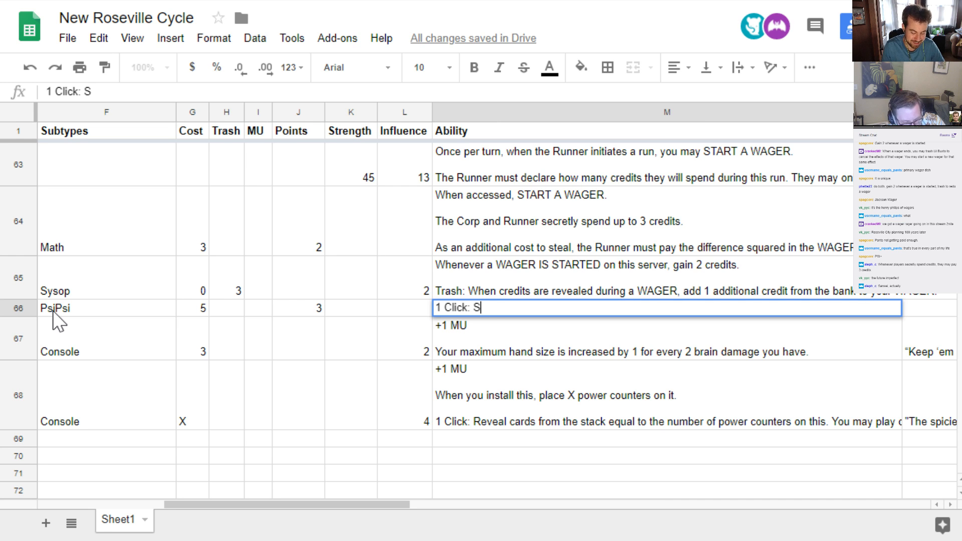
pyautogui.write('tart a Psoi')
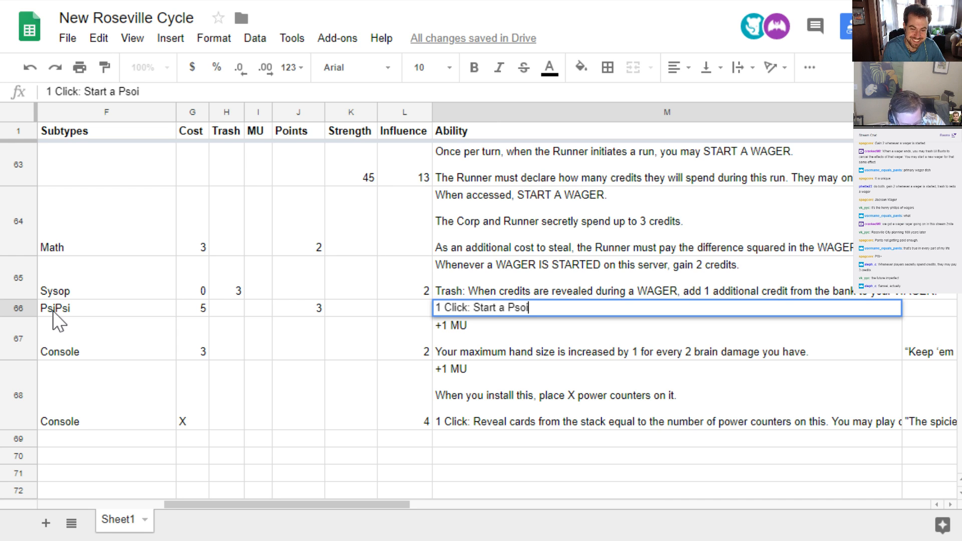
pyautogui.press('BackSpace')
pyautogui.press('BackSpace')
pyautogui.write('iSpi ga')
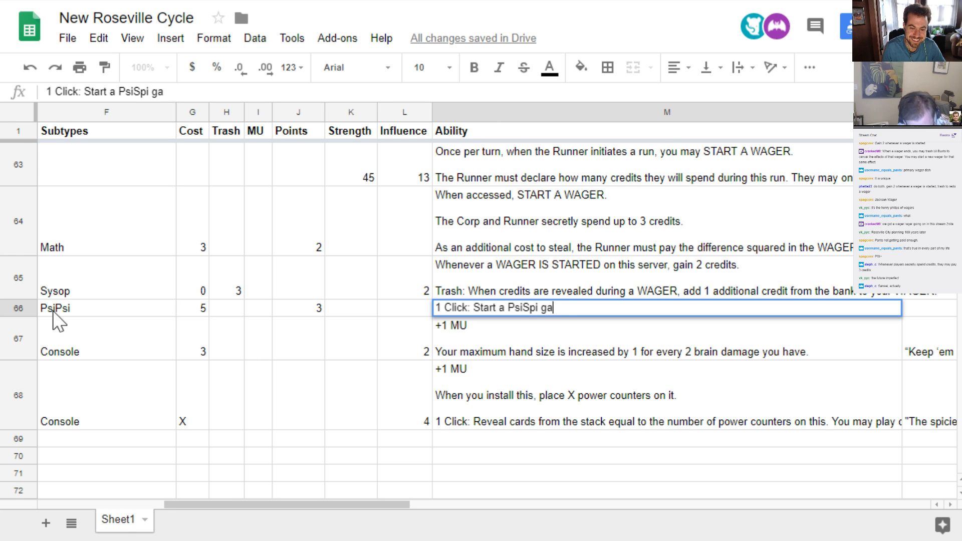
pyautogui.write('me. The Cor')
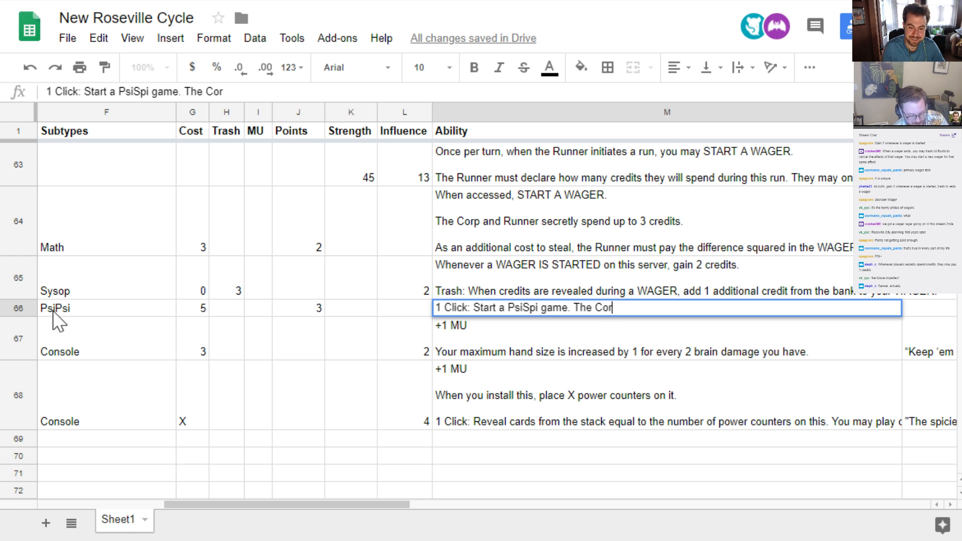
pyautogui.write('p and Runner s')
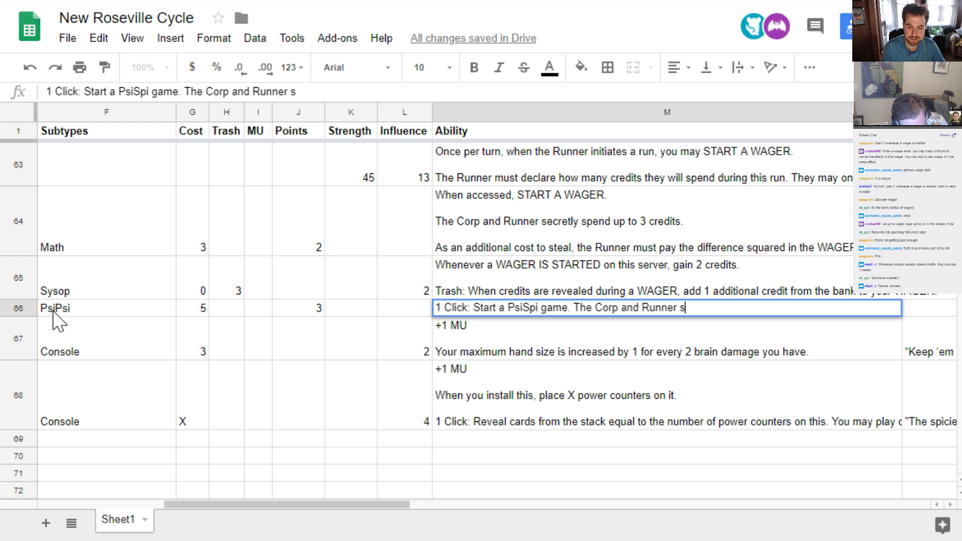
pyautogui.write('ecretly spen')
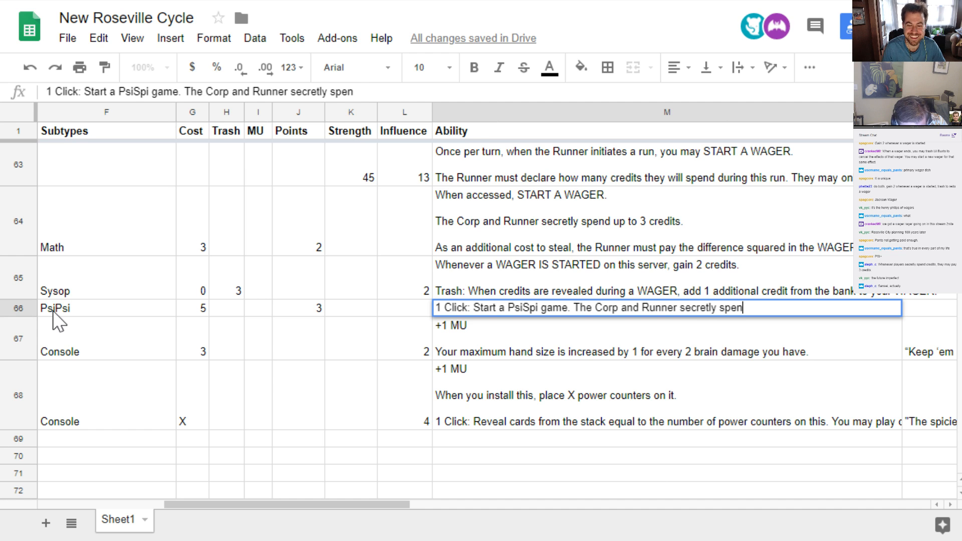
pyautogui.write('d')
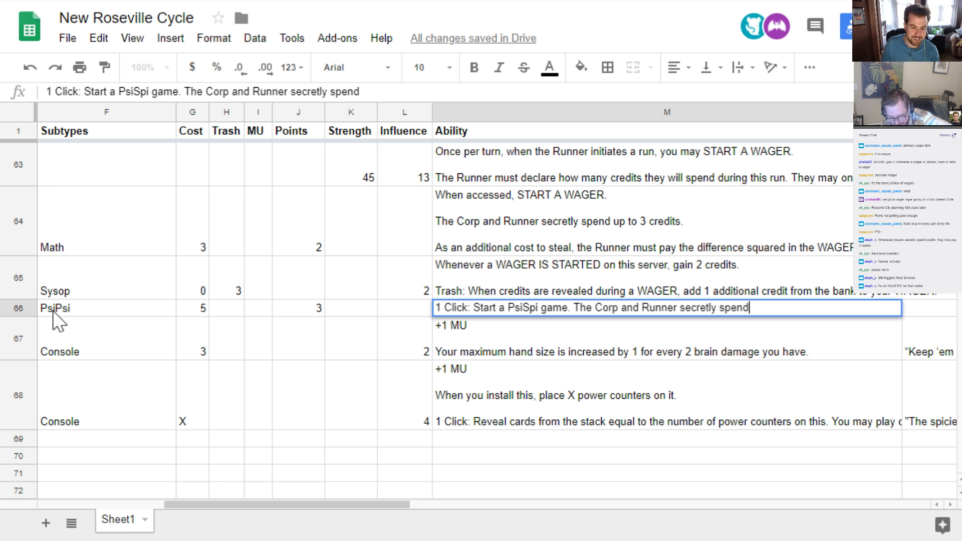
# Replace the misplaced capital S in "PsiSpi" with a capital P in the Nisei Mk III ability text
pyautogui.press('Left')
pyautogui.press('Left')
pyautogui.press('Left')
pyautogui.press('Left')
pyautogui.press('Right')
pyautogui.press('Right')
pyautogui.press('Right')
pyautogui.press('Right')
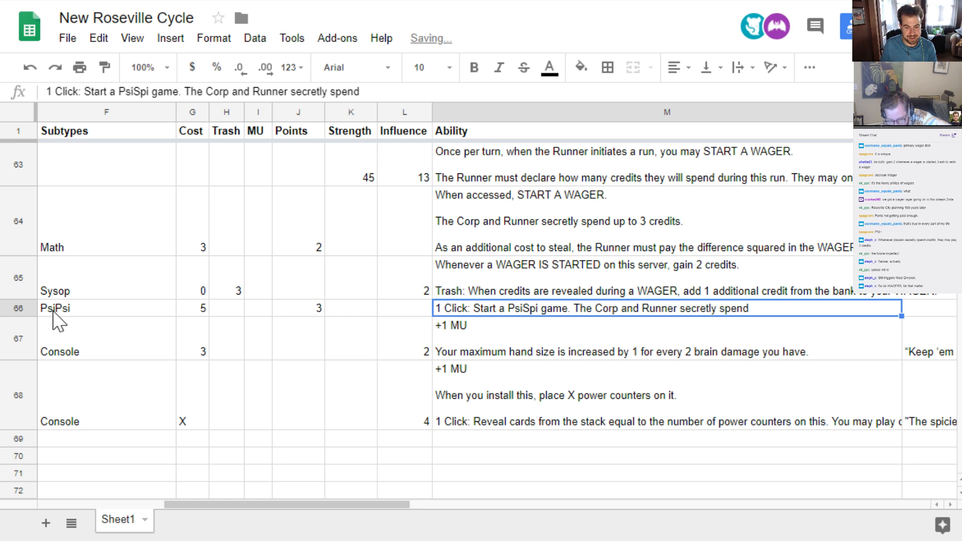
pyautogui.press('Return')
pyautogui.hotkey('ctrl', 'Left')
pyautogui.hotkey('ctrl', 'Left')
pyautogui.hotkey('ctrl', 'Left')
pyautogui.hotkey('ctrl', 'Left')
pyautogui.hotkey('ctrl', 'Left')
pyautogui.hotkey('ctrl', 'Left')
pyautogui.hotkey('ctrl', 'Left')
pyautogui.hotkey('ctrl', 'Left')
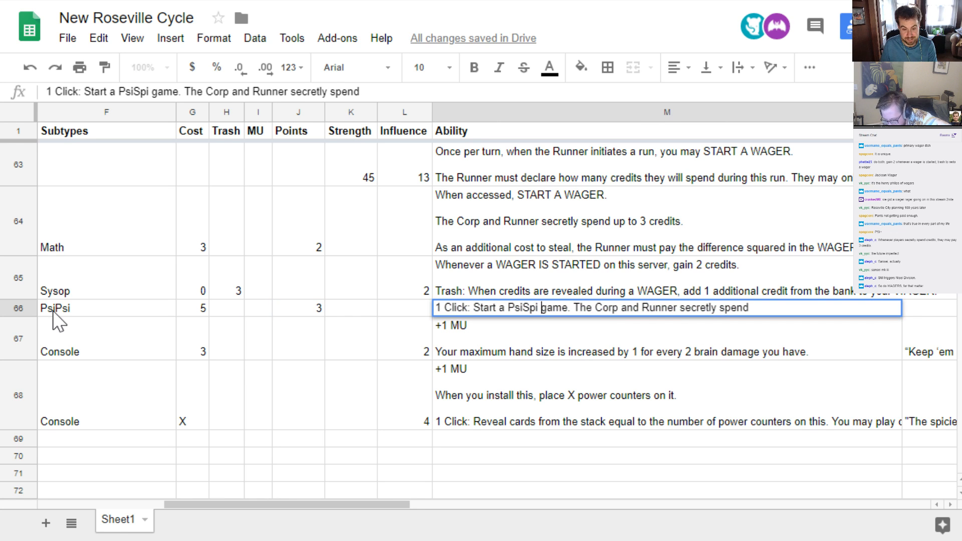
pyautogui.press('Right')
pyautogui.press('Right')
pyautogui.press('Right')
pyautogui.press('Delete')
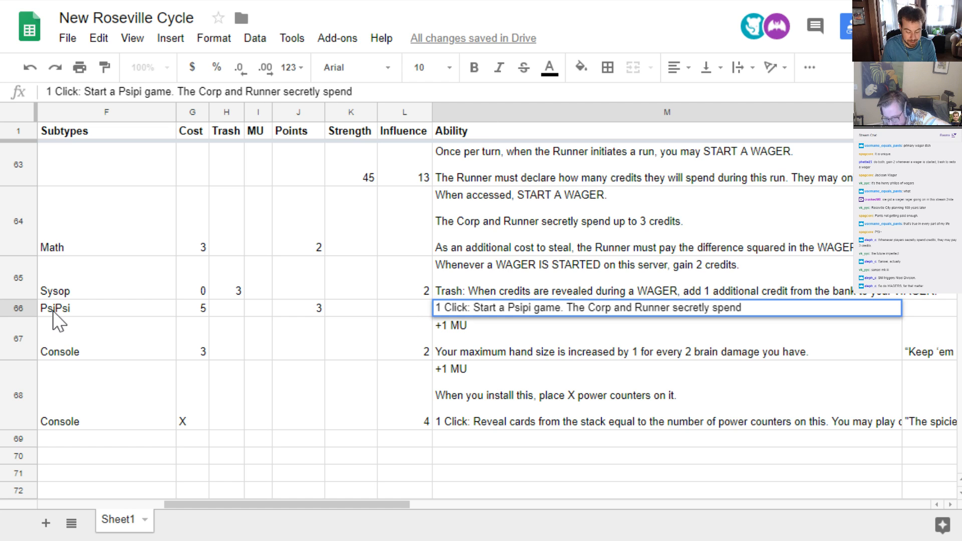
pyautogui.write('P')
pyautogui.press('Return')
# Replace the second, lowercase p in the game's name with an s so the Nisei Mk III ability reads "PsiPsi game"
pyautogui.press('Up')
pyautogui.press('Return')
pyautogui.hotkey('ctrl', 'Left')
pyautogui.hotkey('ctrl', 'Left')
pyautogui.hotkey('ctrl', 'Left')
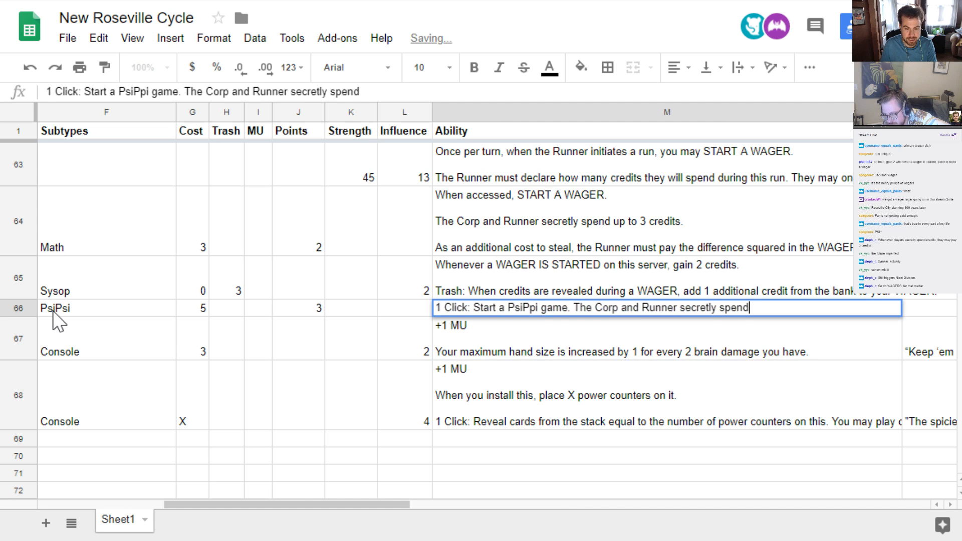
pyautogui.hotkey('ctrl', 'Left')
pyautogui.hotkey('ctrl', 'Left')
pyautogui.hotkey('ctrl', 'Left')
pyautogui.hotkey('ctrl', 'Left')
pyautogui.press('Left')
pyautogui.press('Left')
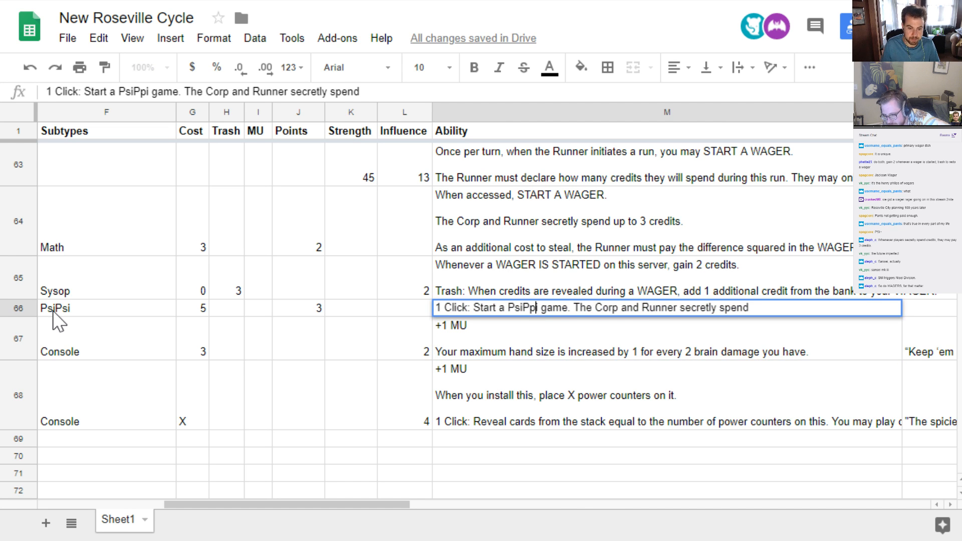
pyautogui.press('BackSpace')
pyautogui.write('s')
pyautogui.press('Return')
pyautogui.press('Up')
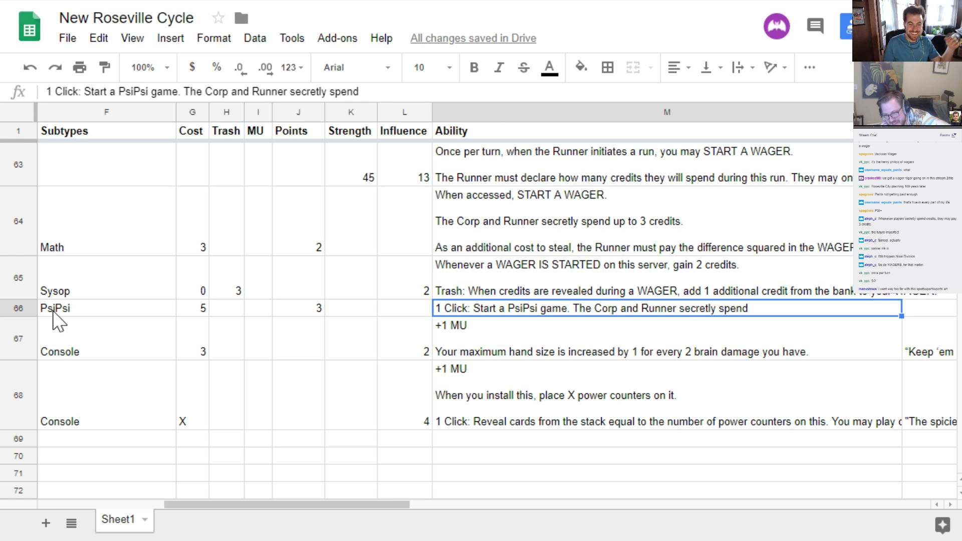
# Continue the Nisei Mk III ability text with "up to 3 credits. If"
pyautogui.press('Return')
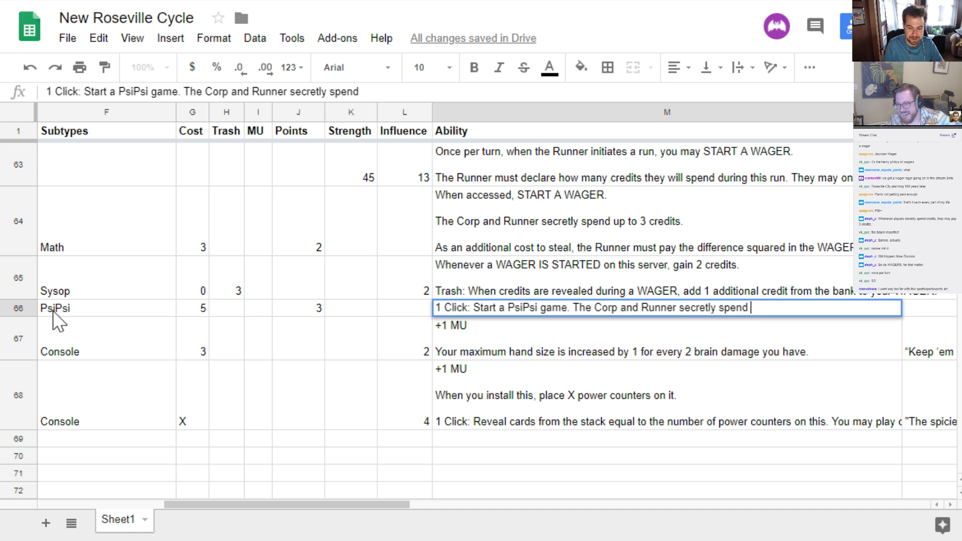
pyautogui.write('up to 3 cr')
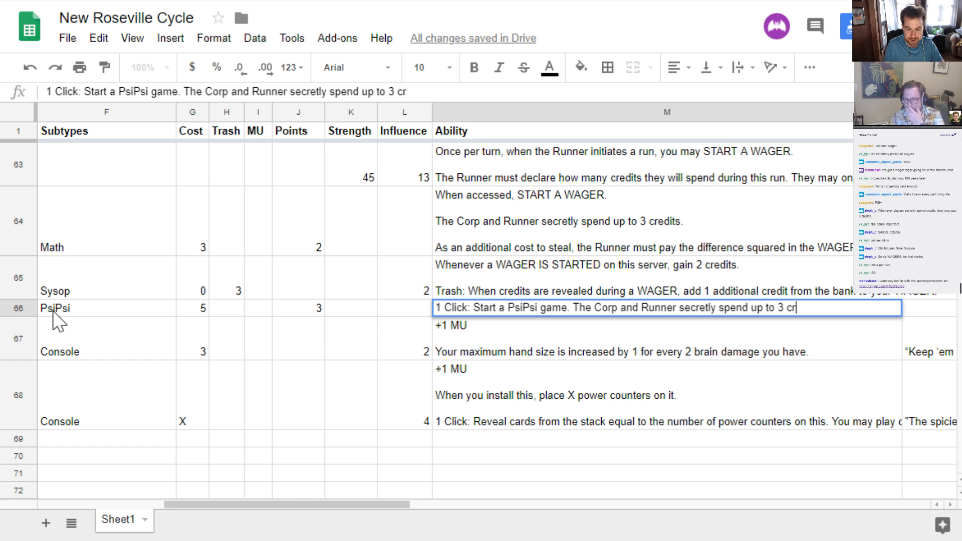
pyautogui.write('edits. If t')
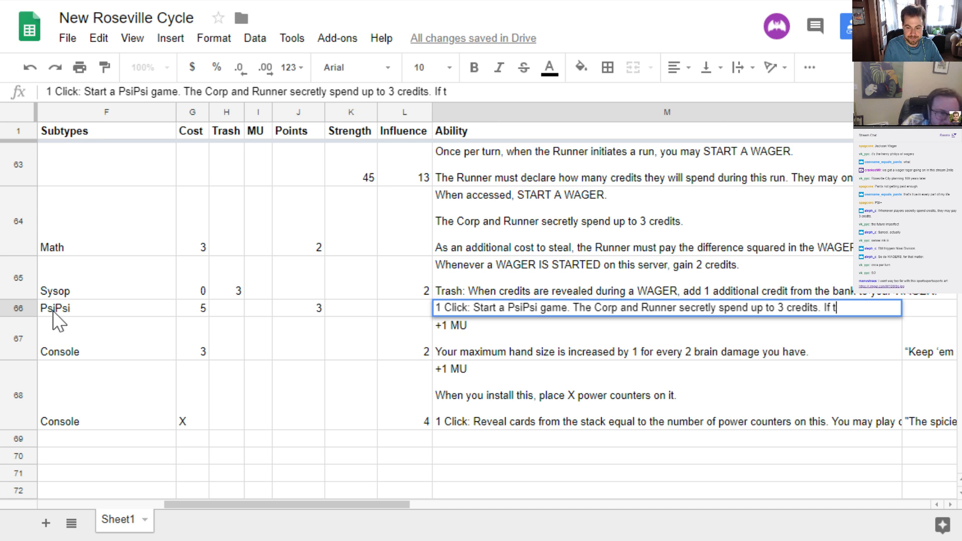
pyautogui.write('he')
pyautogui.press('BackSpace')
pyautogui.press('BackSpace')
pyautogui.press('BackSpace')
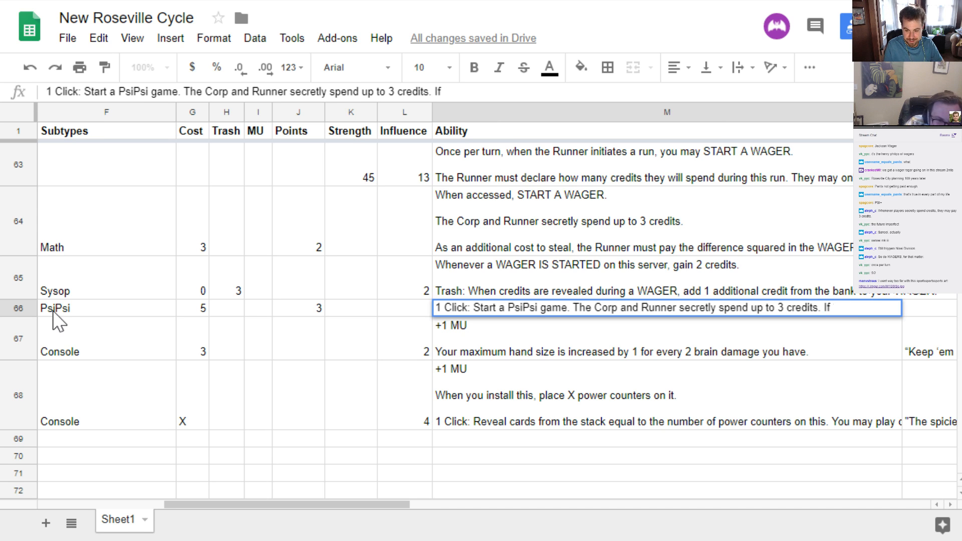
# Finish the Nisei Mk III ability with "the players spent a different amout of credits, do 1 neat damage."
pyautogui.write('the players')
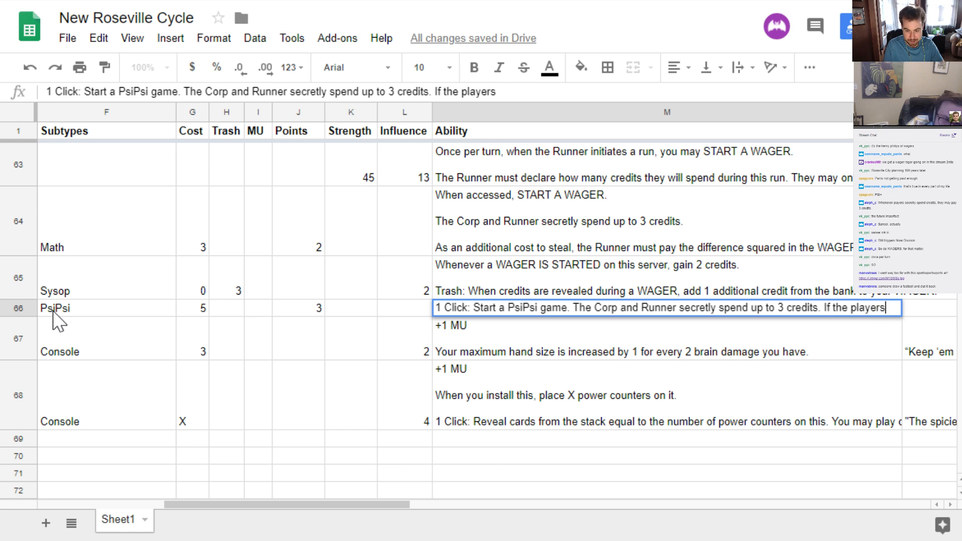
pyautogui.write(' spent a differe')
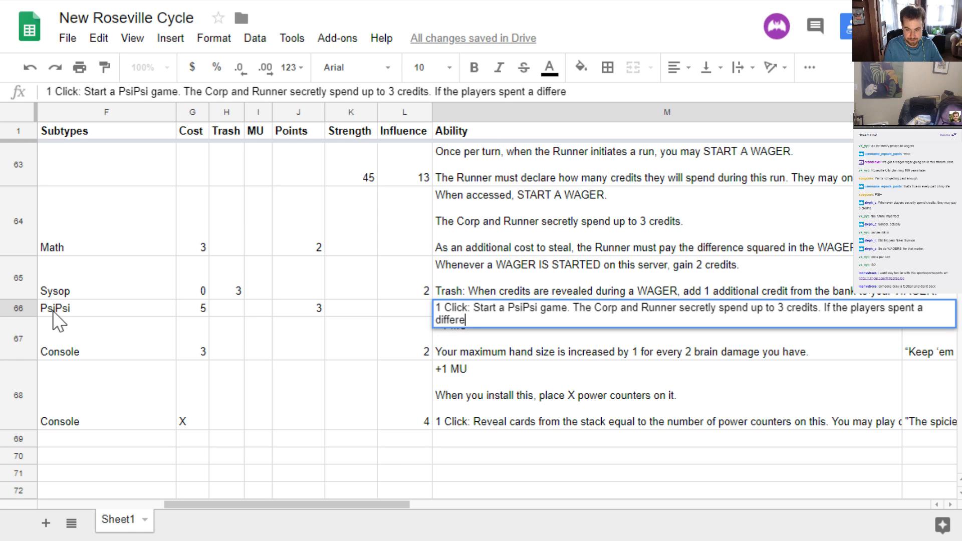
pyautogui.write('nt about')
pyautogui.press('BackSpace')
pyautogui.press('BackSpace')
pyautogui.press('BackSpace')
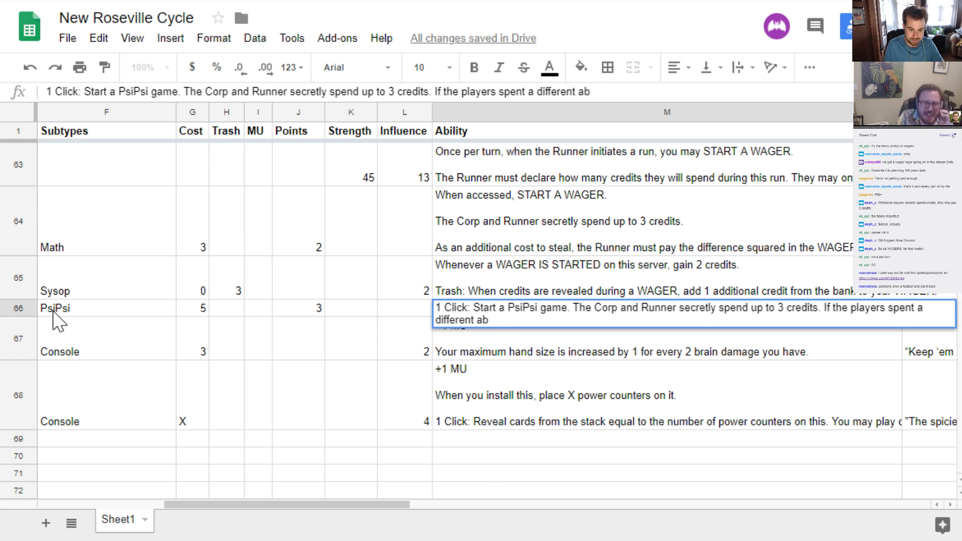
pyautogui.press('BackSpace')
pyautogui.write('mout of credits, ')
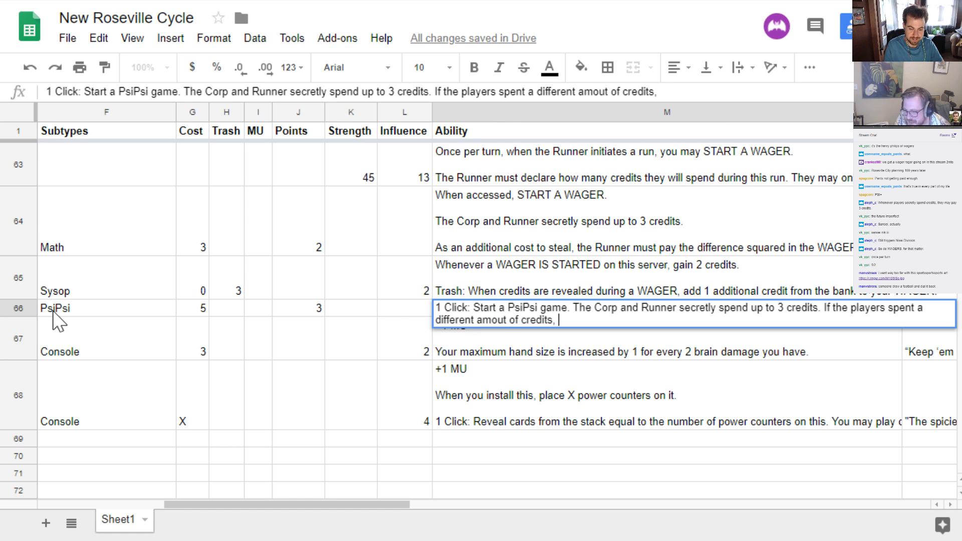
pyautogui.write('do 1 neat dama')
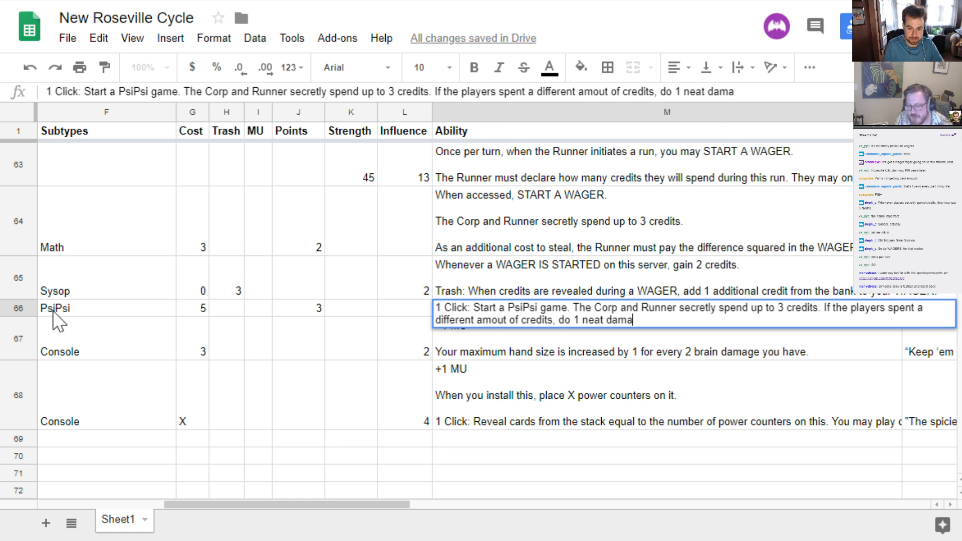
pyautogui.write('ge.')
pyautogui.press('Return')
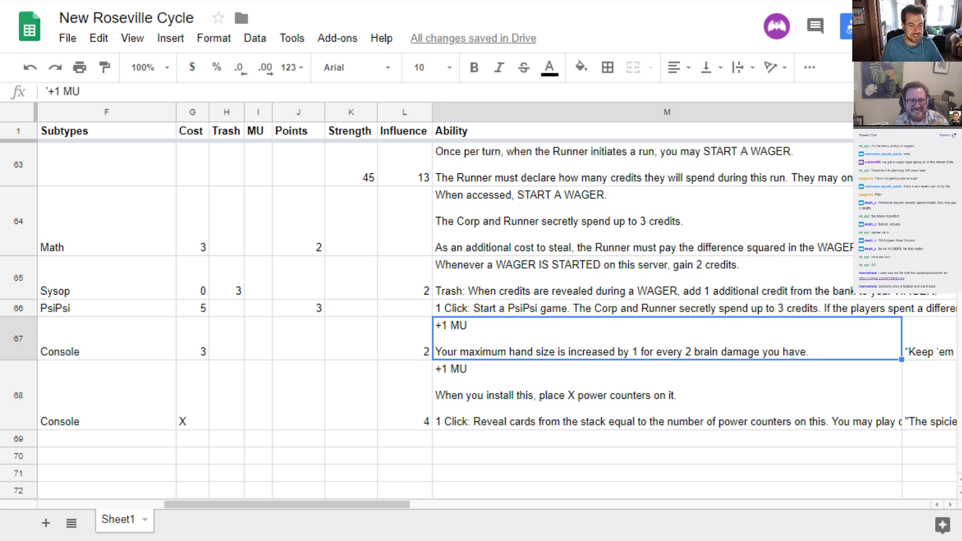
# View the stadium artwork with the sports desk inset, and close it to return to the card sheet
pyautogui.click(115, 346)
pyautogui.moveTo(236, 501); pyautogui.dragTo(60, 495)
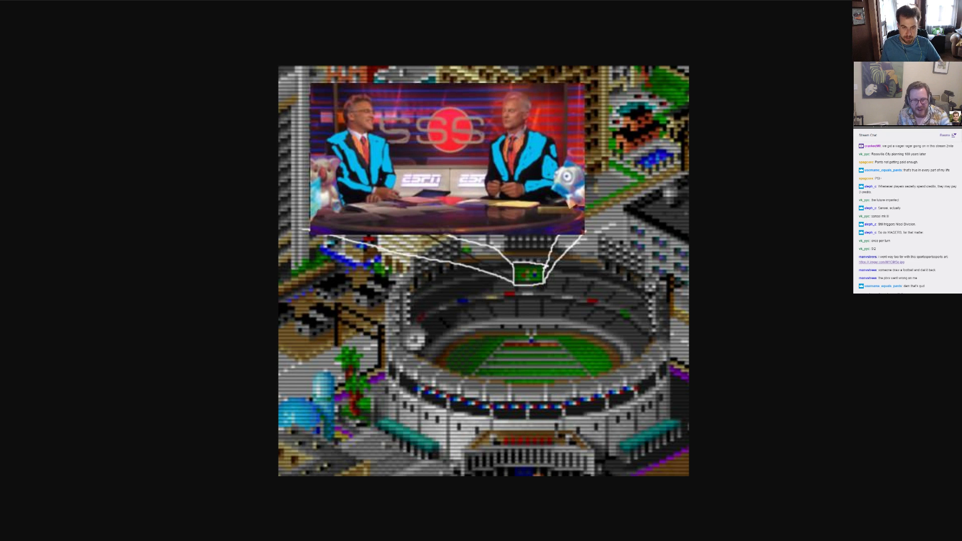
pyautogui.hotkey('ctrl', 'w')
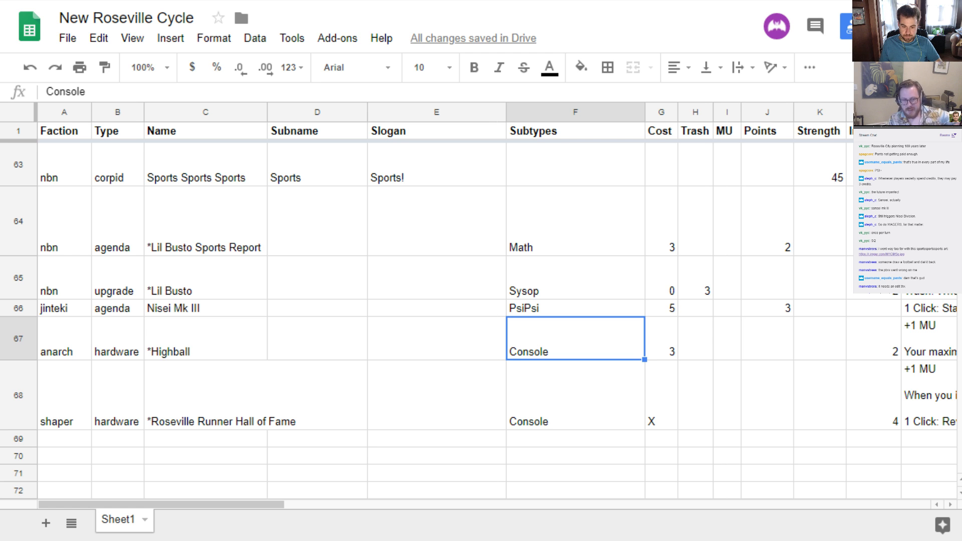
# Review the Nisei Mk III row, including its ability, subtype, cost, points and faction
pyautogui.click(558, 393)
pyautogui.press('Up')
pyautogui.press('Up')
pyautogui.press('Right')
pyautogui.press('Right')
pyautogui.press('Right')
pyautogui.press('Right')
pyautogui.press('Right')
pyautogui.press('Right')
pyautogui.press('Right')
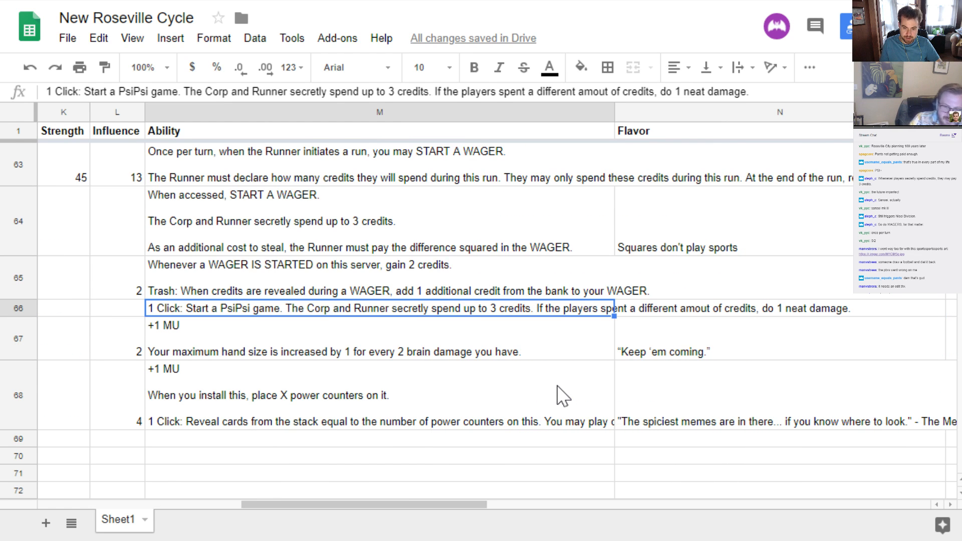
pyautogui.press('Left')
pyautogui.press('Left')
pyautogui.press('Left')
pyautogui.press('Left')
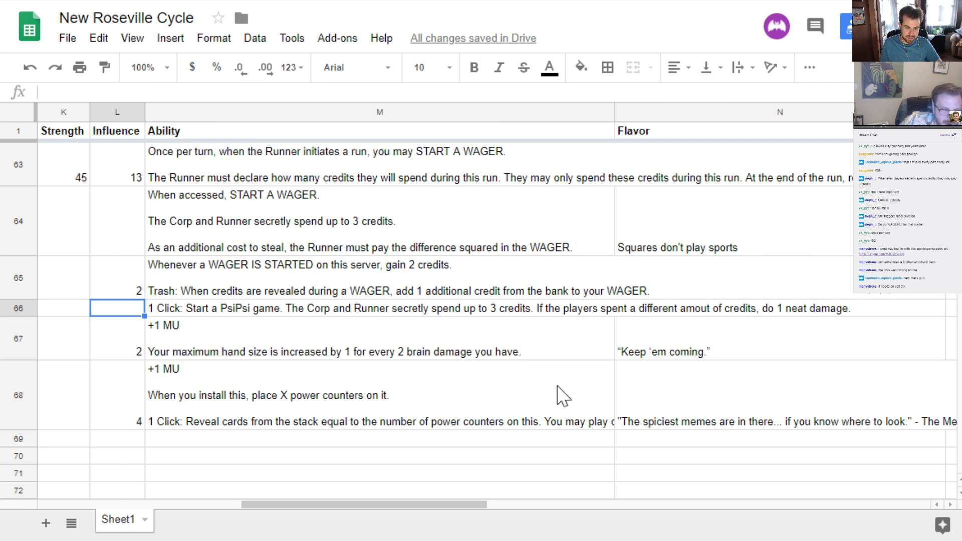
pyautogui.press('Left')
pyautogui.press('Left')
pyautogui.press('Left')
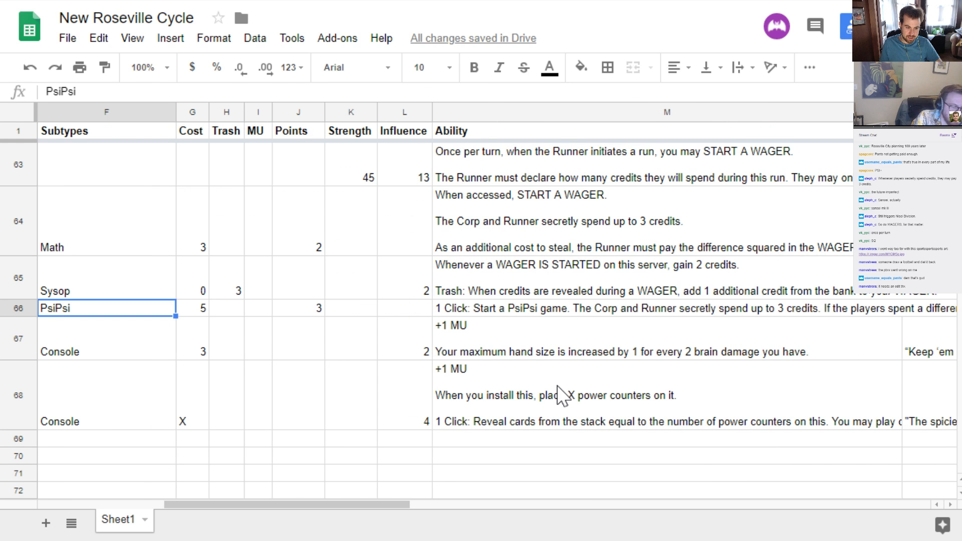
pyautogui.press('Right')
pyautogui.press('Right')
pyautogui.press('Right')
pyautogui.press('Right')
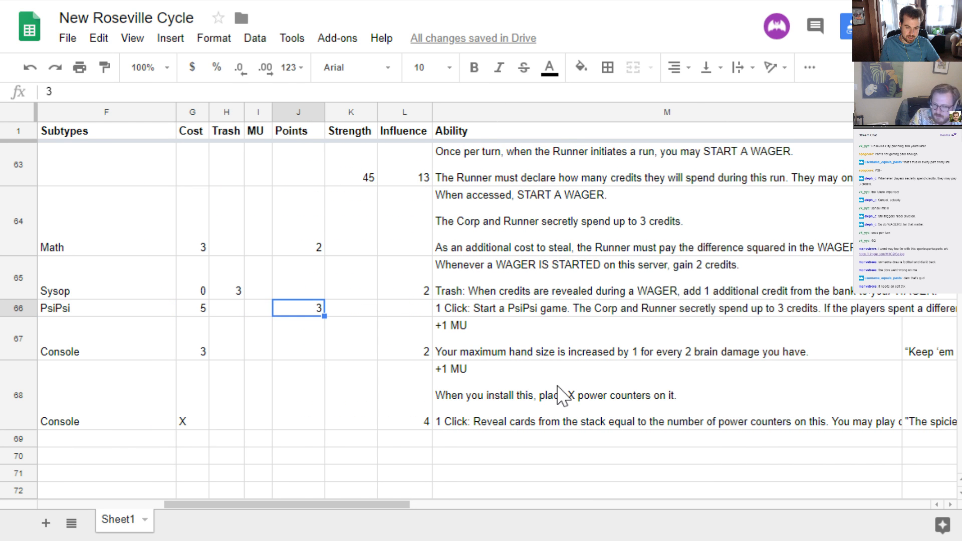
pyautogui.press('Left')
pyautogui.press('Left')
pyautogui.press('Left')
pyautogui.press('Left')
pyautogui.press('Left')
pyautogui.press('Left')
pyautogui.press('Left')
pyautogui.press('Left')
pyautogui.press('Left')
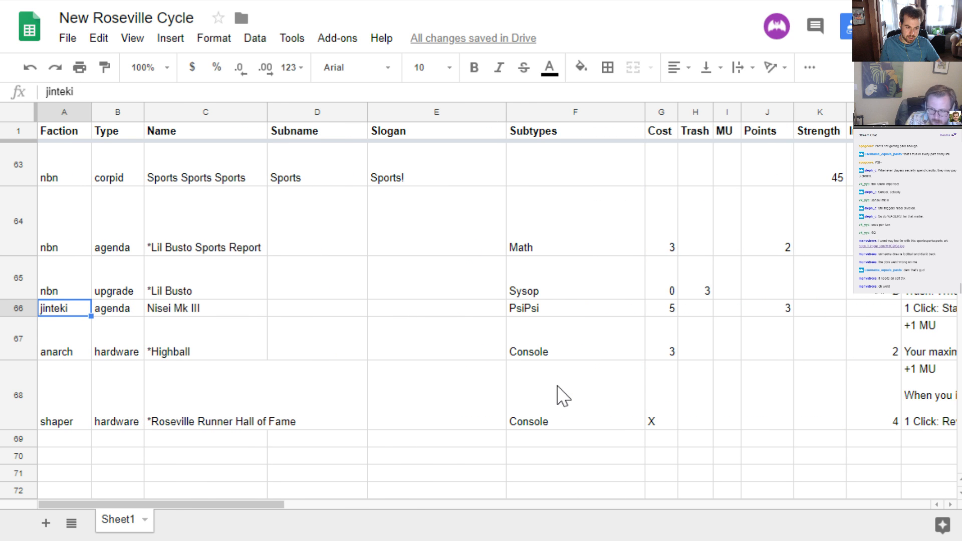
# Insert an empty row directly below the Nisei Mk III agenda
pyautogui.click(16, 308)
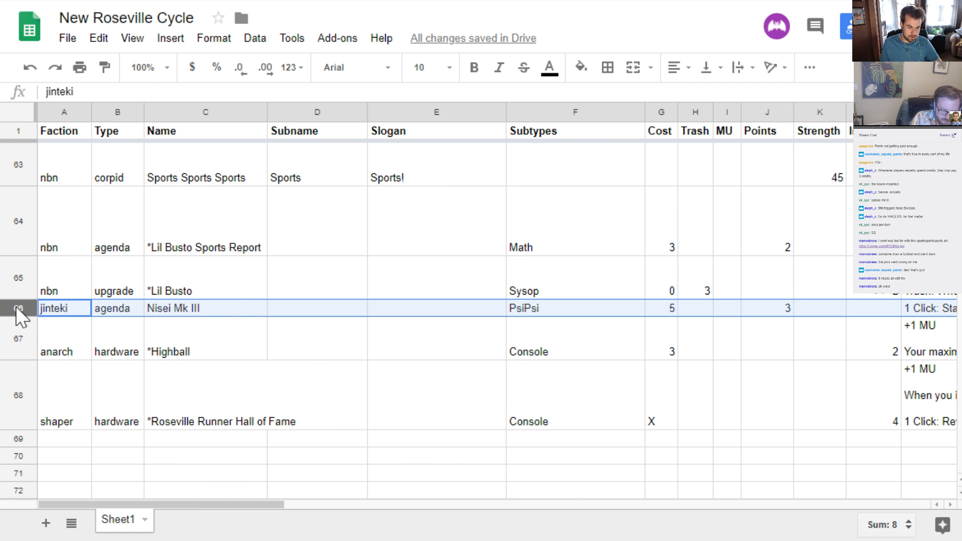
pyautogui.rightClick(16, 308)
pyautogui.click(118, 441)
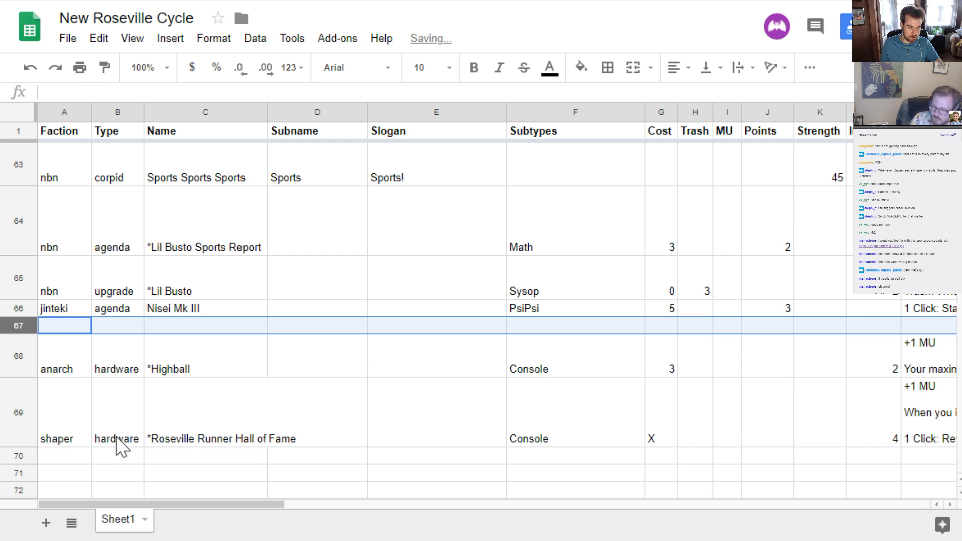
# Set the new card's faction to jinteki and its type to operation in the empty row below Nisei Mk III
pyautogui.click(65, 328)
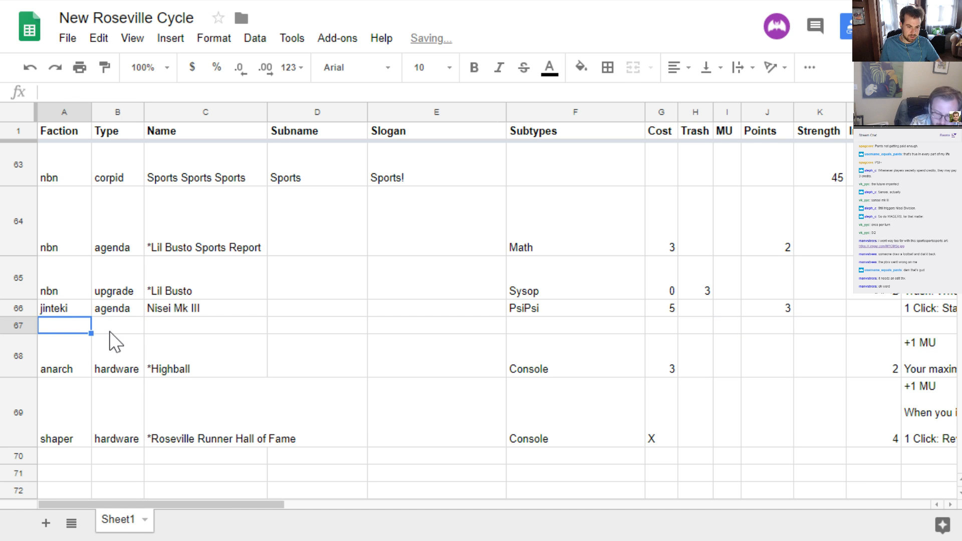
pyautogui.click(102, 338)
pyautogui.click(53, 335)
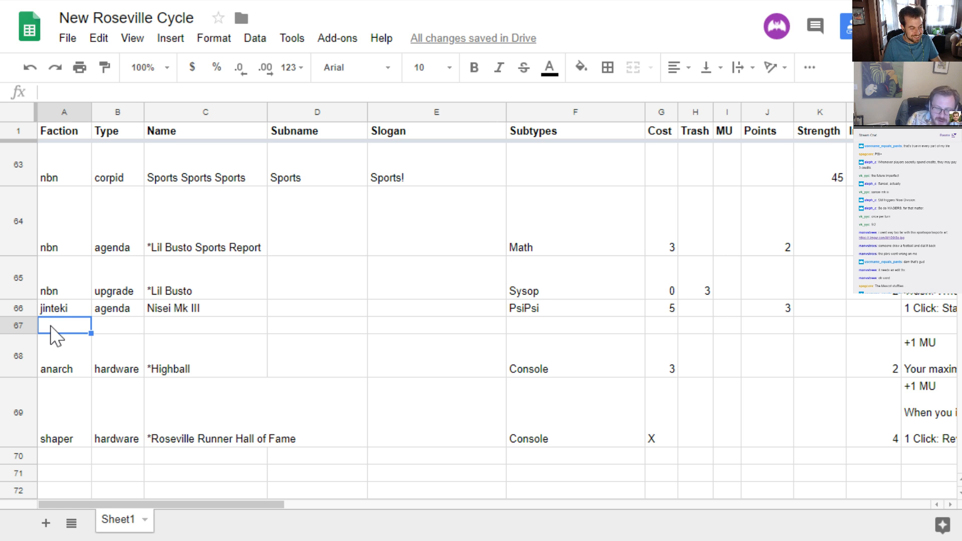
pyautogui.write('jinteki')
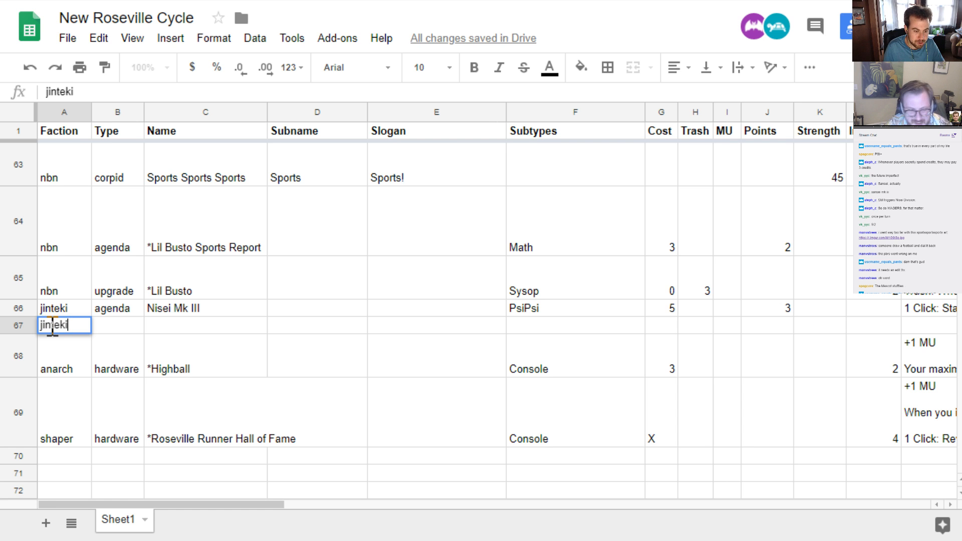
pyautogui.press('Tab')
pyautogui.write('oper')
pyautogui.press('Right')
pyautogui.press('Right')
pyautogui.press('Right')
pyautogui.press('Right')
pyautogui.press('Right')
pyautogui.press('Right')
pyautogui.press('Right')
pyautogui.press('Right')
pyautogui.press('Right')
pyautogui.press('Right')
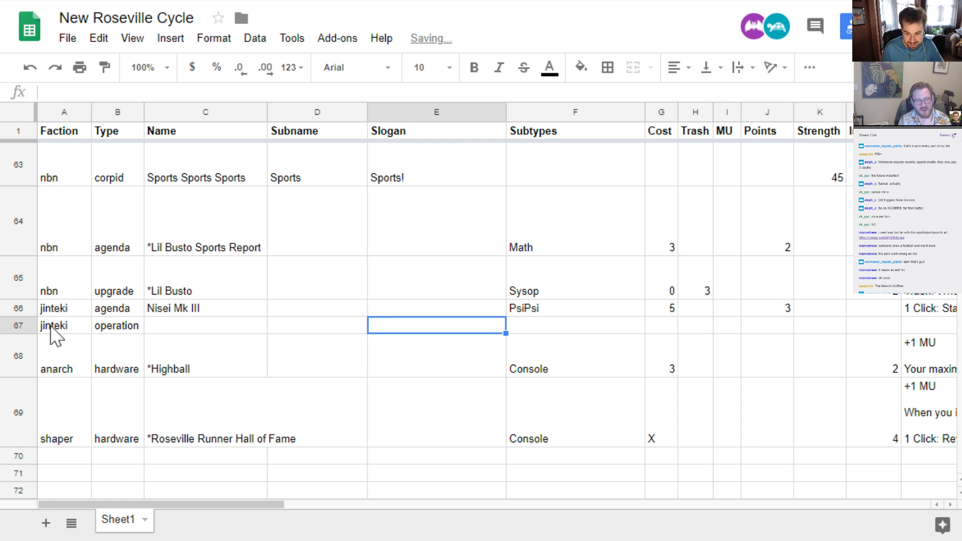
# Enter "Limit 1 per deck." as the ability of the new jinteki operation
pyautogui.press('Return')
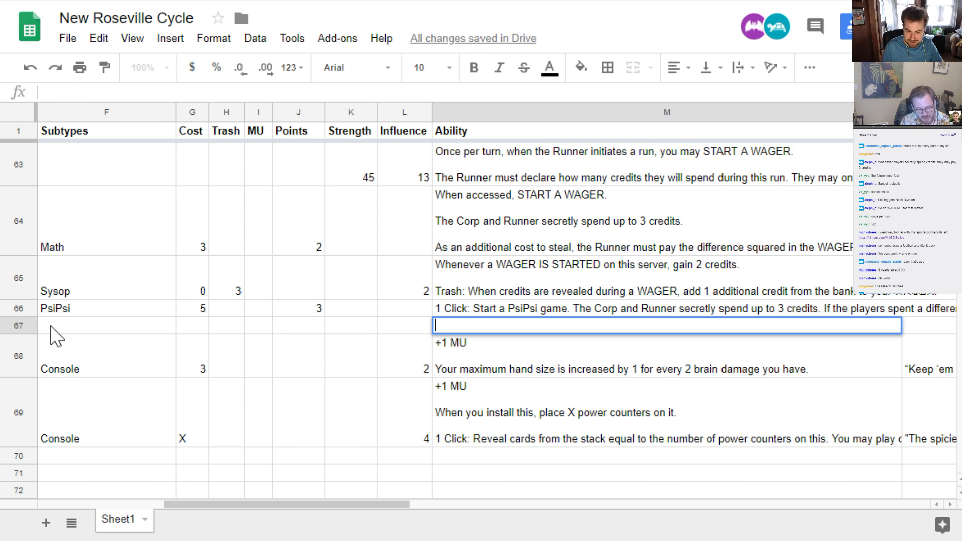
pyautogui.write('LK')
pyautogui.press('BackSpace')
pyautogui.write('imit 1 ')
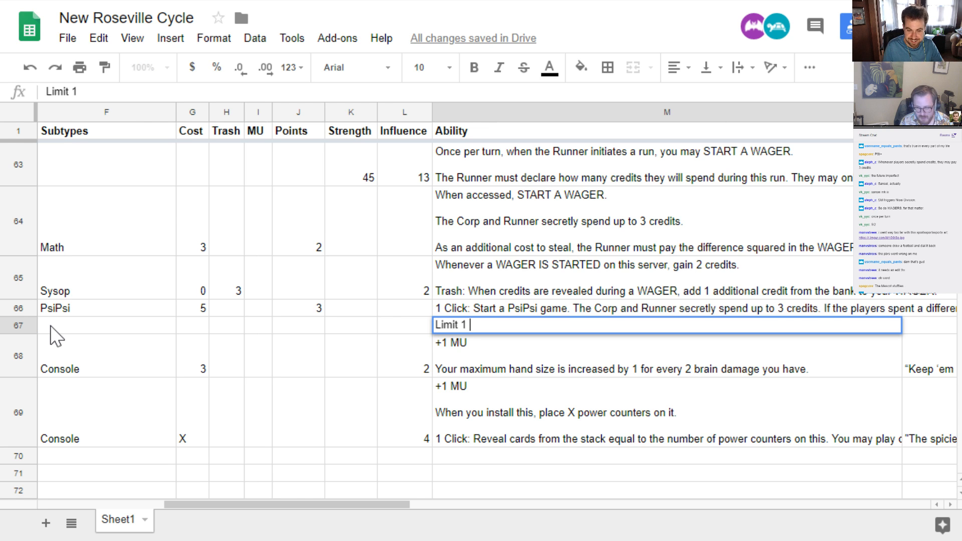
pyautogui.write('per deck.')
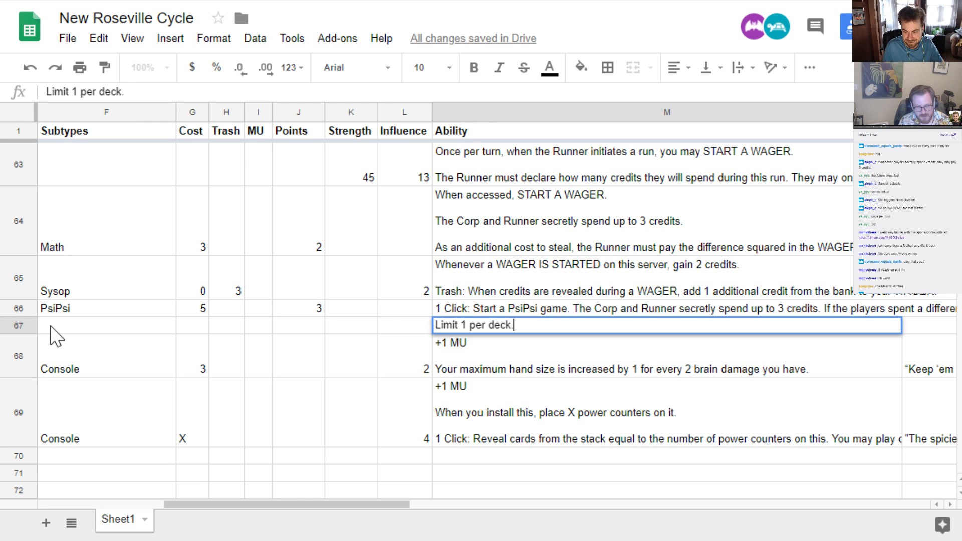
pyautogui.press('Return')
pyautogui.press('Up')
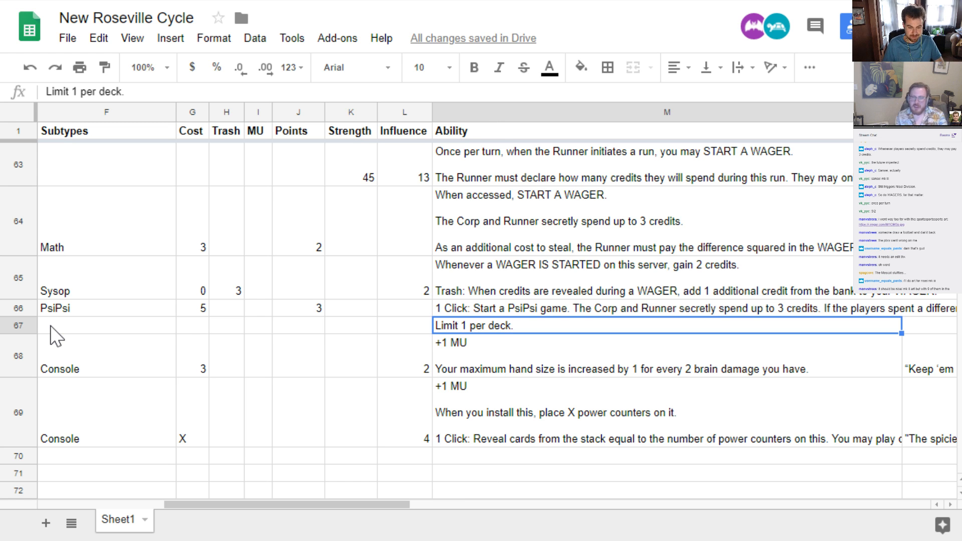
pyautogui.press('Left')
pyautogui.press('Left')
pyautogui.press('Left')
pyautogui.press('Left')
pyautogui.press('Left')
pyautogui.press('Left')
pyautogui.press('Left')
pyautogui.press('Left')
pyautogui.press('Left')
pyautogui.press('Left')
pyautogui.press('Left')
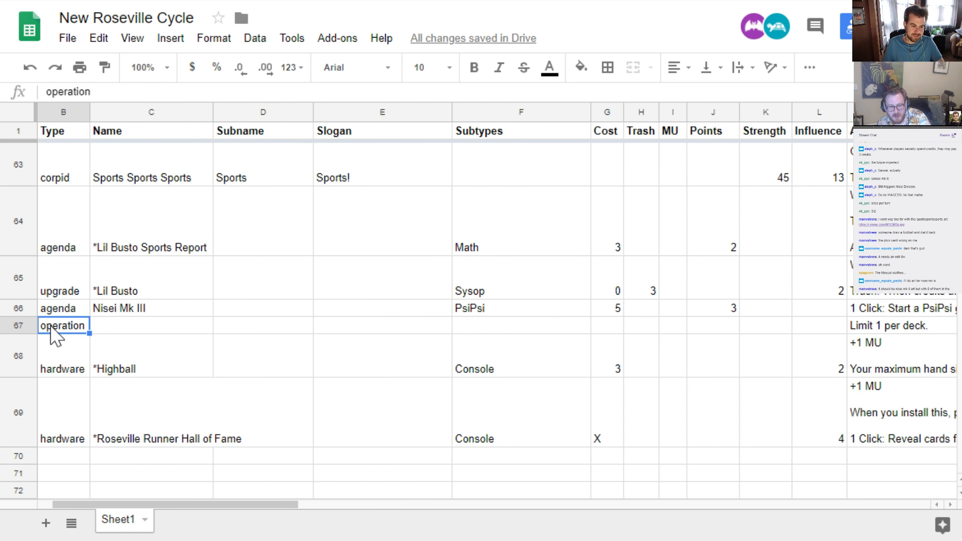
pyautogui.press('Left')
pyautogui.press('Right')
pyautogui.press('Right')
pyautogui.press('Right')
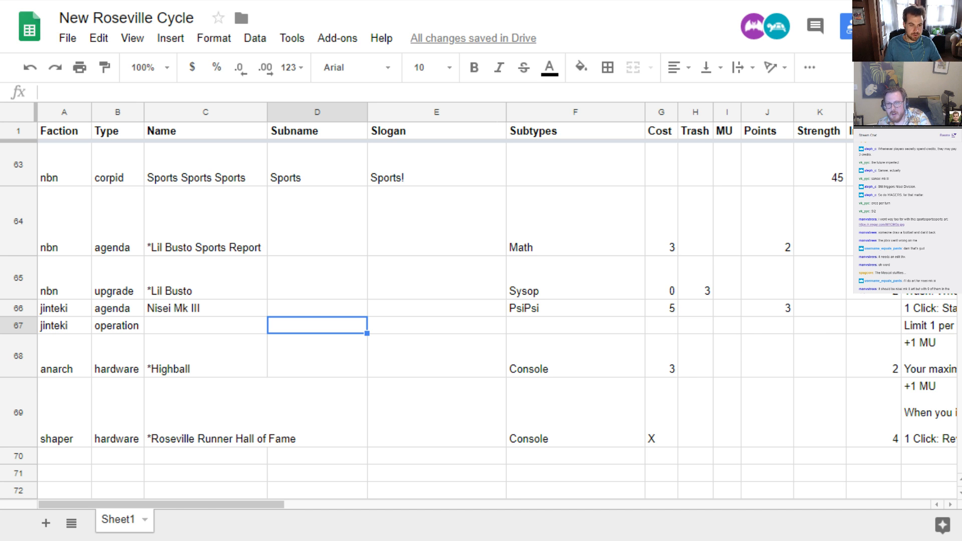
# Switch to cards.pdf and look through the existing card designs on pages 2 to 6
pyautogui.click(224, 1)
pyautogui.scroll(1, 339, 385)
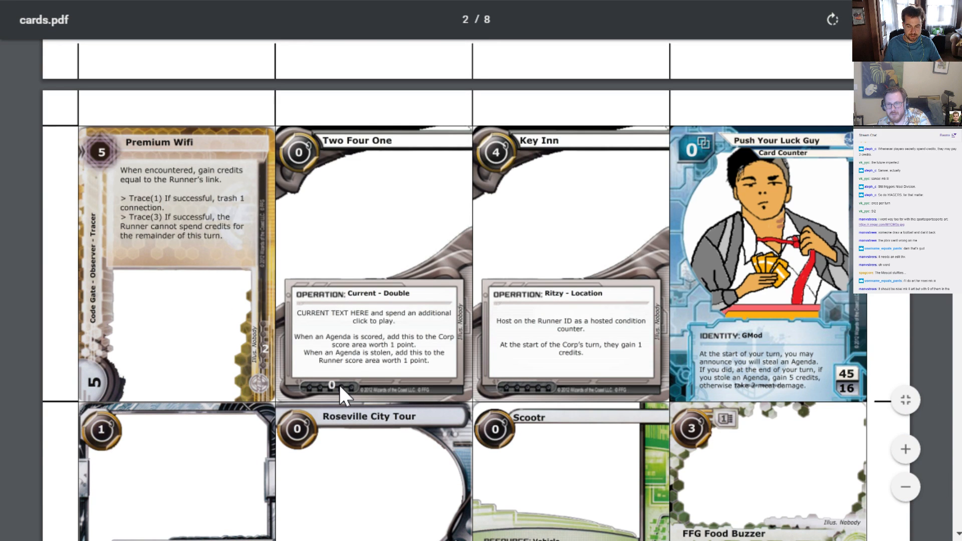
pyautogui.scroll(-10, 385, 365)
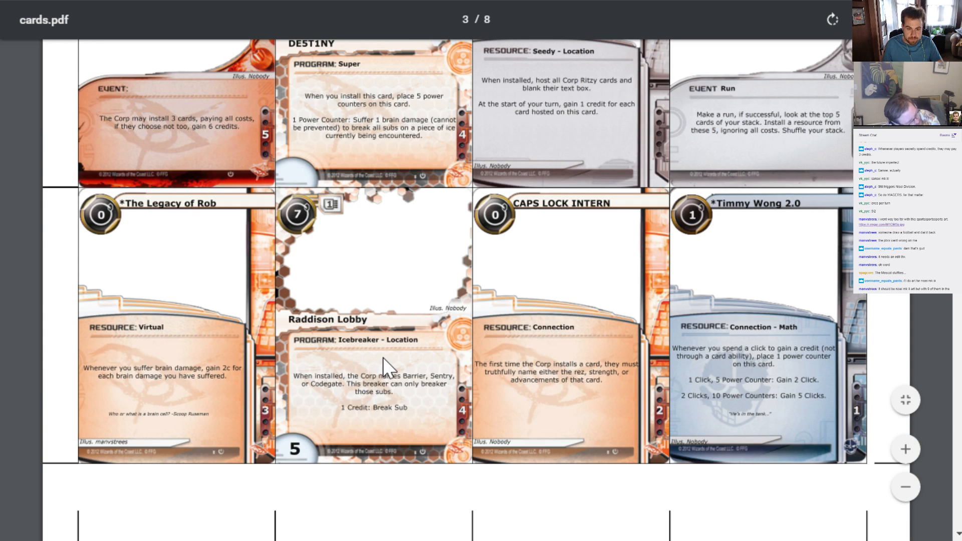
pyautogui.scroll(-1, 384, 357)
pyautogui.scroll(-5, 382, 357)
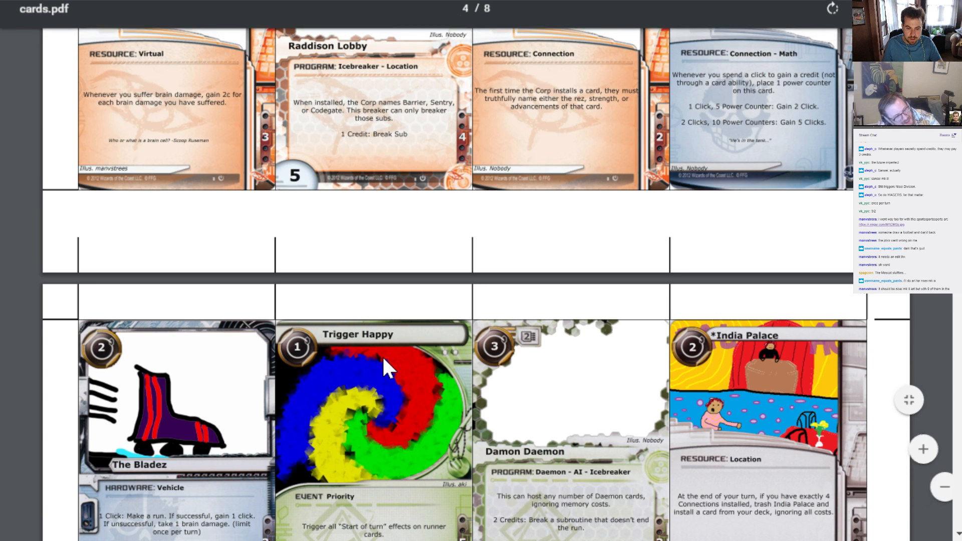
pyautogui.scroll(-10, 501, 401)
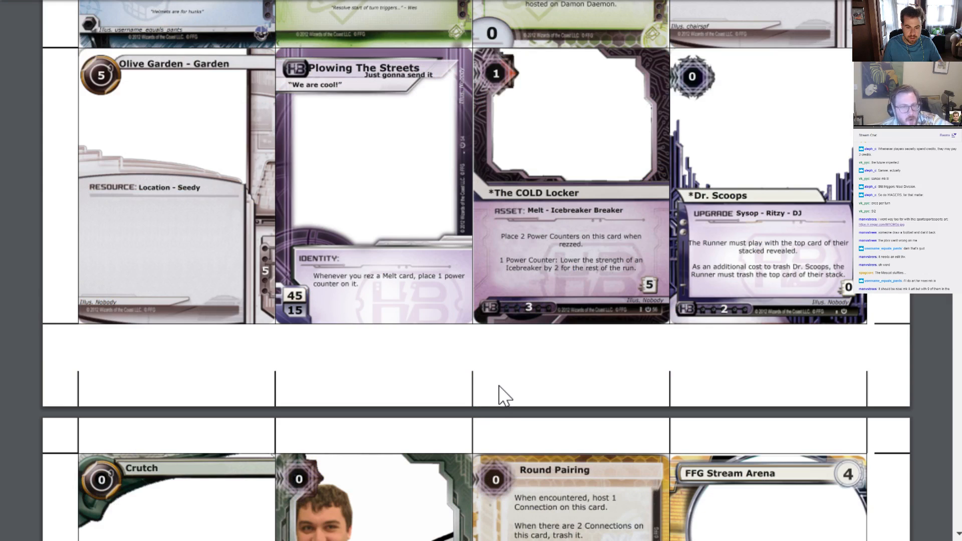
pyautogui.scroll(-4, 501, 396)
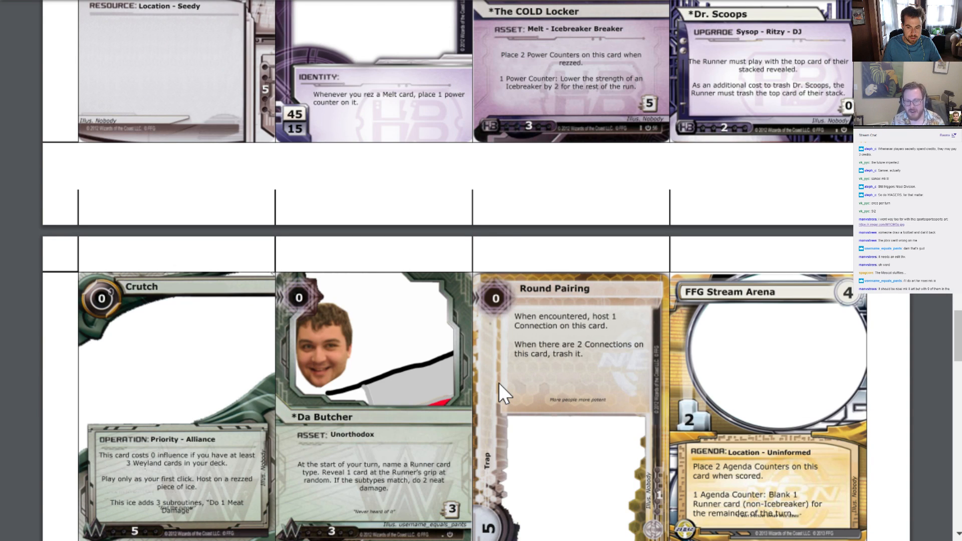
pyautogui.scroll(-10, 499, 383)
pyautogui.scroll(-1, 504, 393)
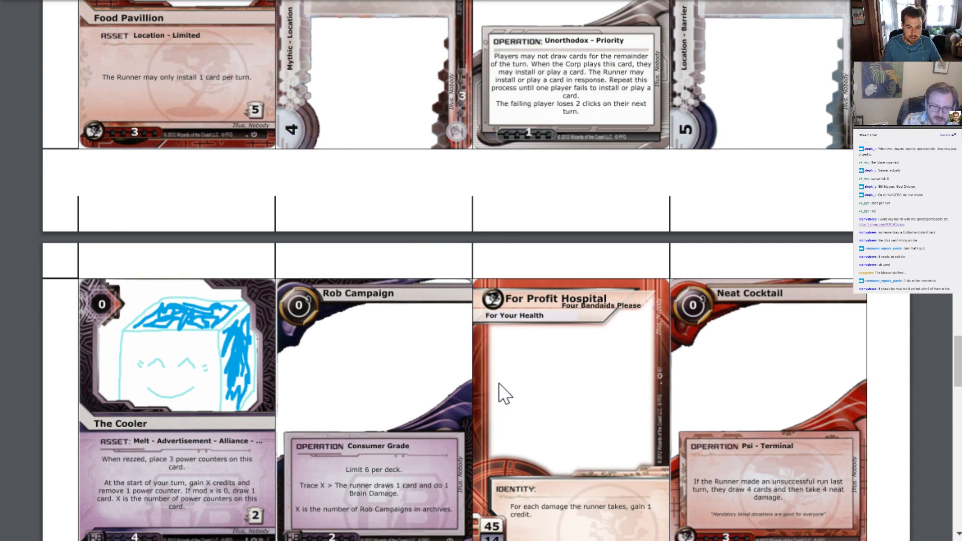
pyautogui.scroll(-5, 498, 384)
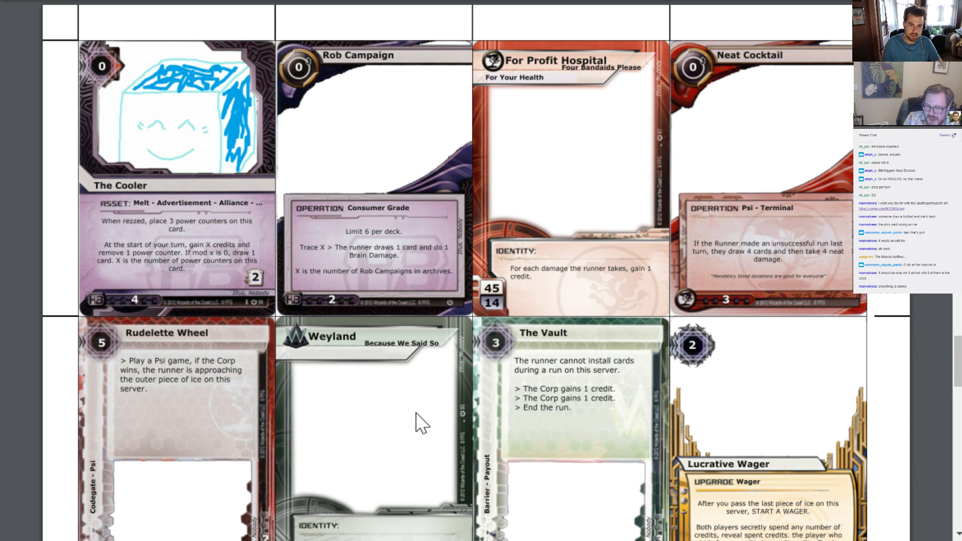
# Return to the New Roseville Cycle sheet and name the new jinteki operation below Nisei Mk III "Bandaids For Sale"
pyautogui.click(341, 1)
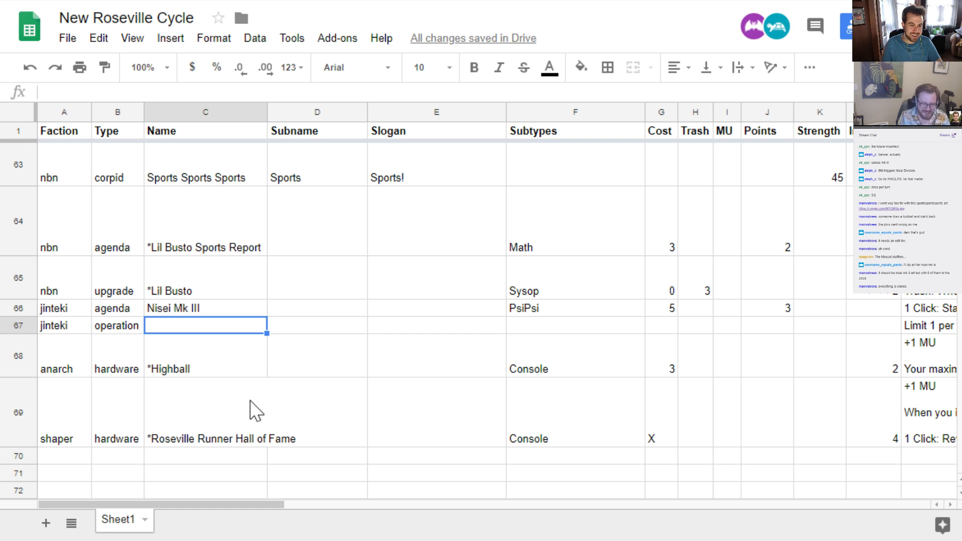
pyautogui.press('Left')
pyautogui.write('Bandaid')
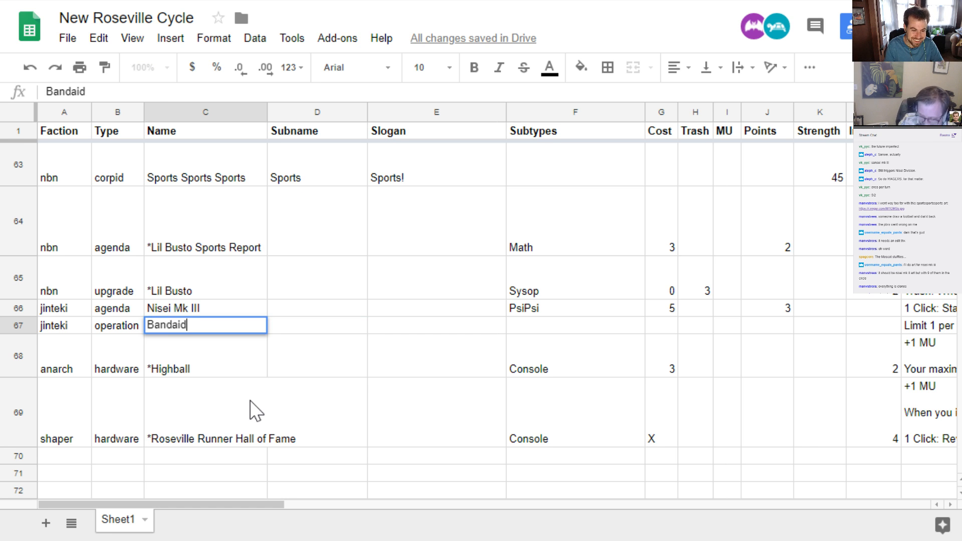
pyautogui.write('s F')
pyautogui.press('BackSpace')
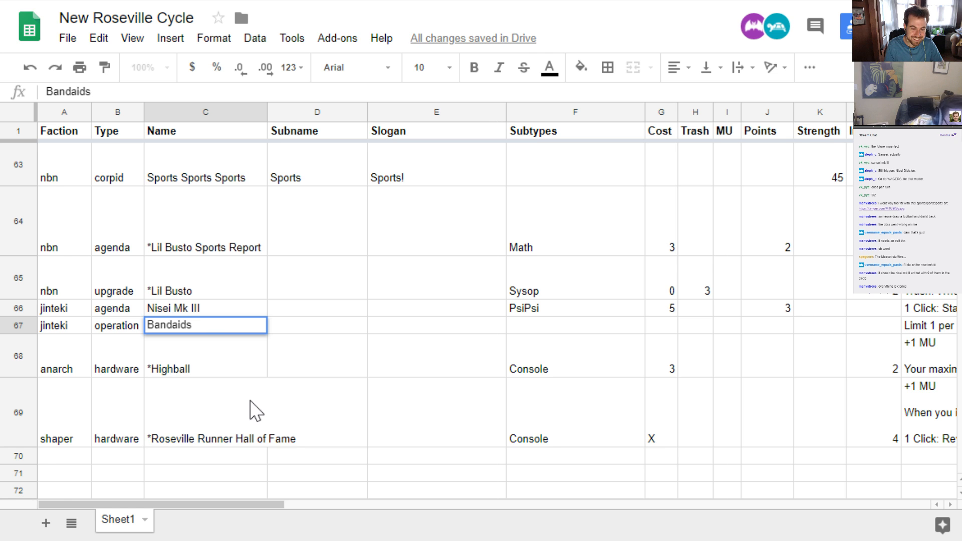
pyautogui.write('For Sale')
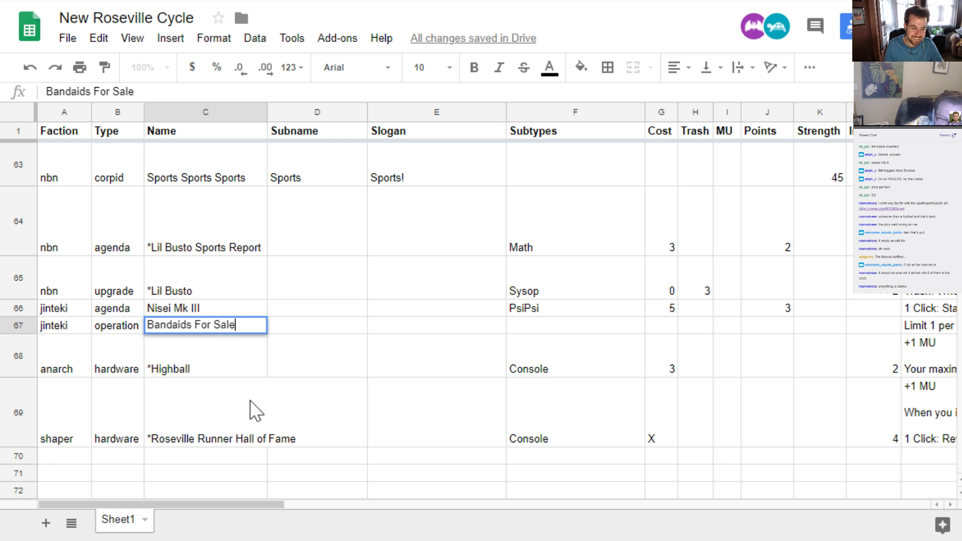
pyautogui.press('Return')
pyautogui.press('Up')
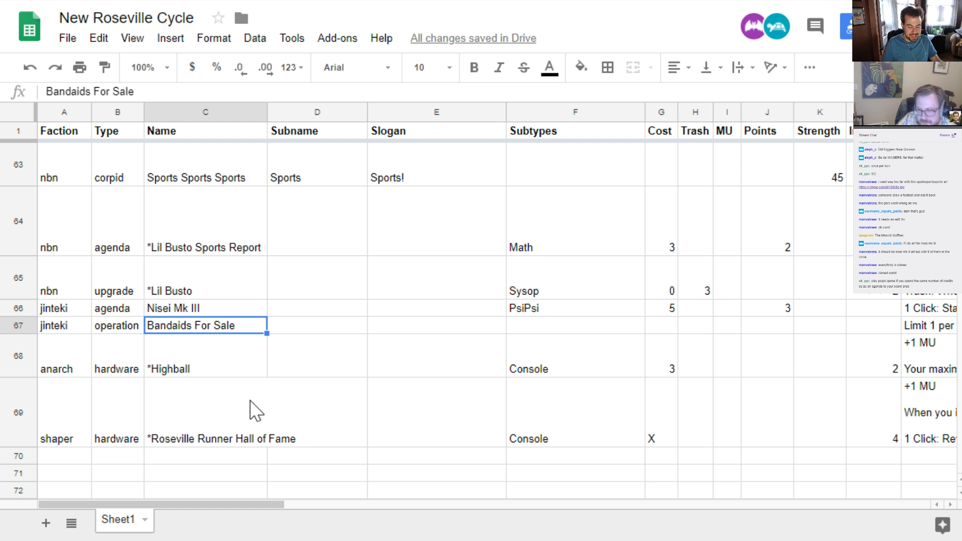
# Check the card designs in cards.pdf, and prefix the Bandaids For Sale name in the sheet with an asterisk
pyautogui.hotkey('ctrl', 'Tab')
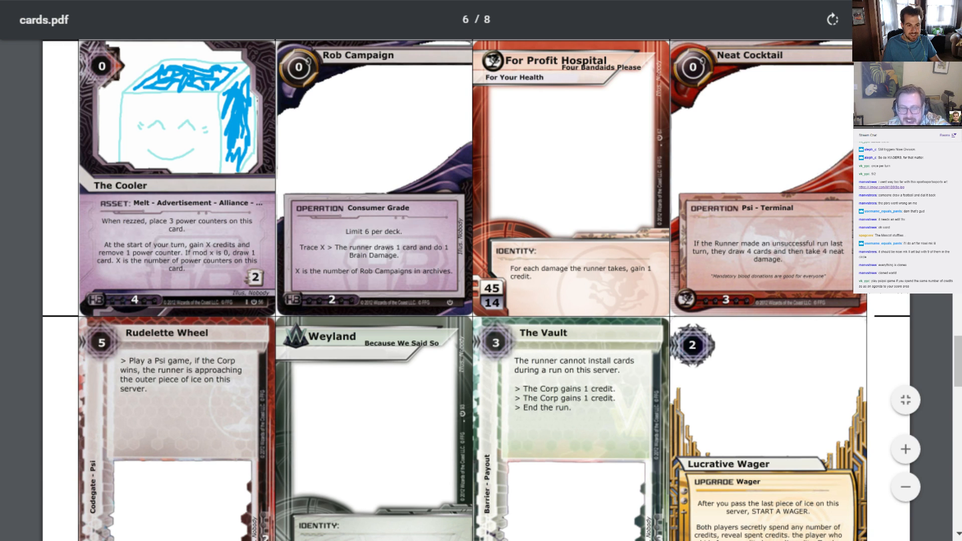
pyautogui.hotkey('ctrl', 'shift', 'Tab')
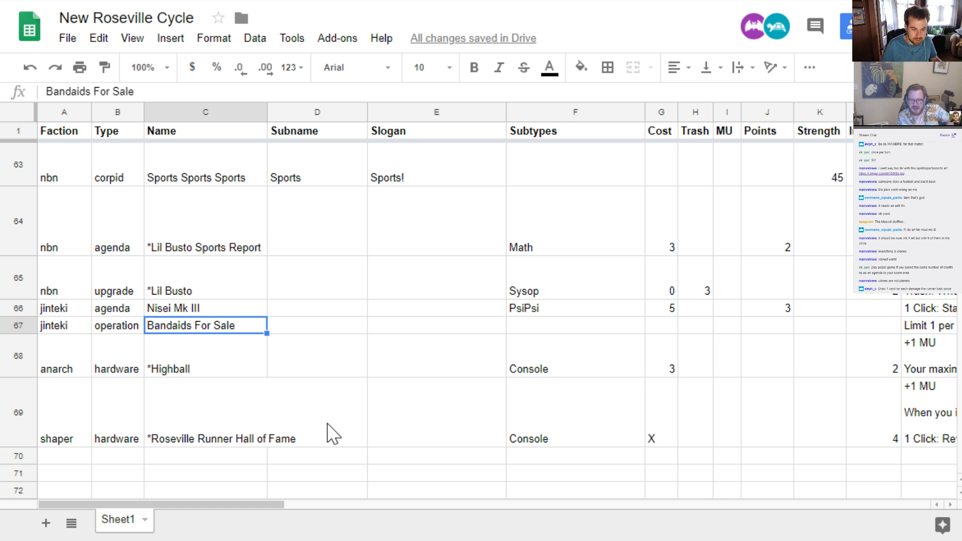
pyautogui.press('F2')
pyautogui.press('Home')
pyautogui.write('*')
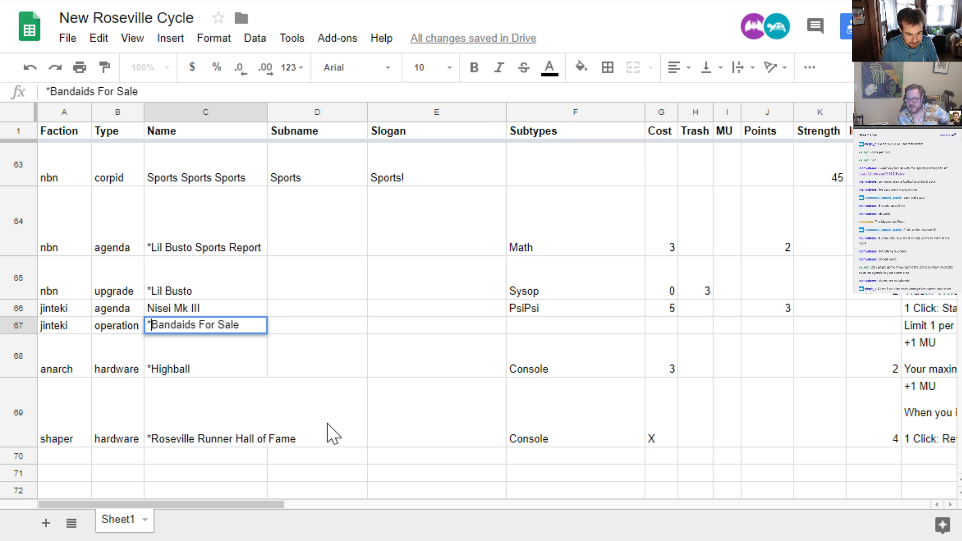
pyautogui.press('Return')
pyautogui.press('Up')
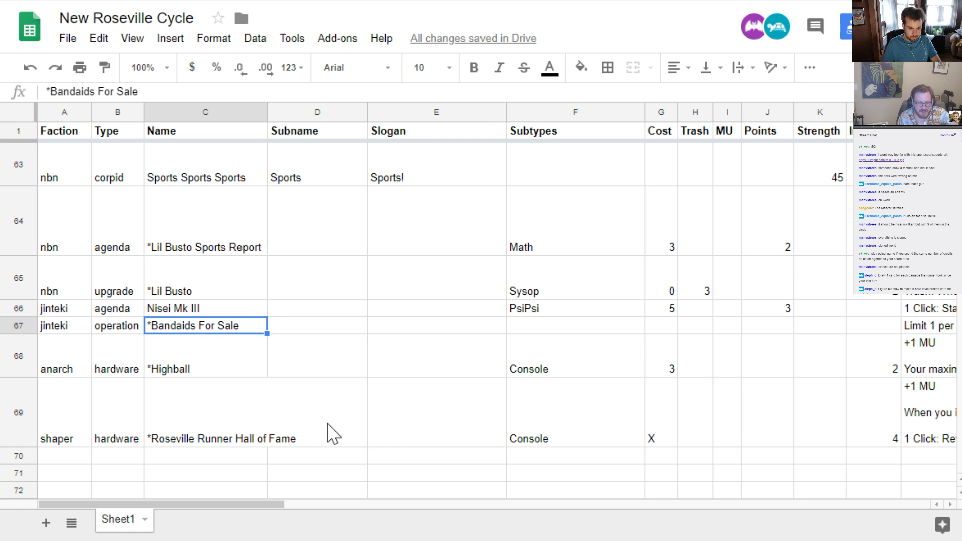
# Change the type of the *Bandaids For Sale card to asset
pyautogui.press('Left')
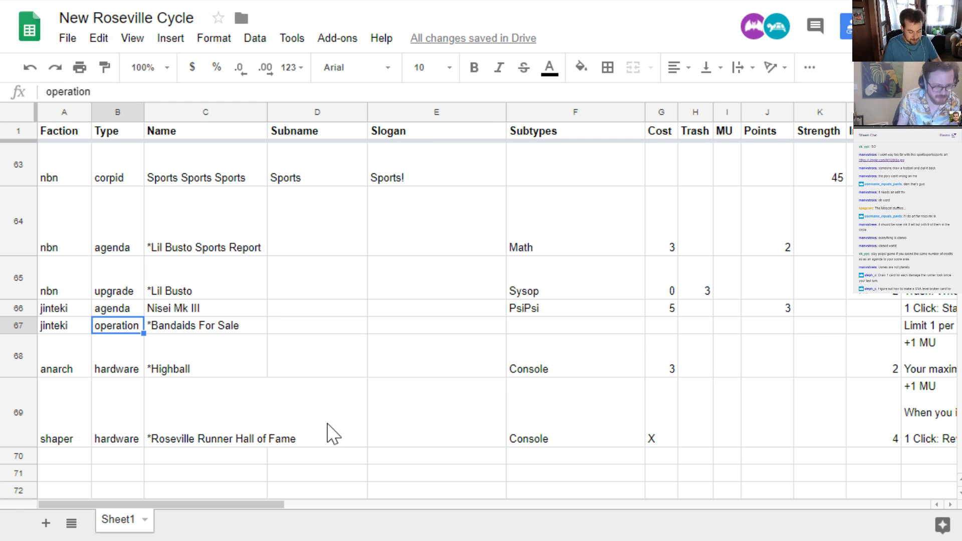
pyautogui.write('asset')
pyautogui.press('Return')
pyautogui.press('Up')
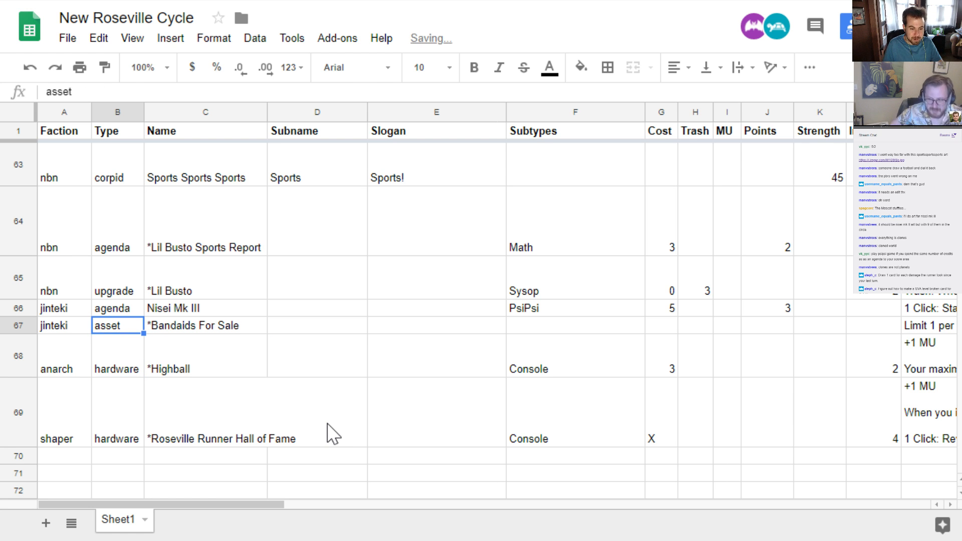
# Append "Cannot be trashed." to the ability text of *Bandaids For Sale, after the deck limit
pyautogui.press('Right')
pyautogui.press('Right')
pyautogui.press('Right')
pyautogui.press('Right')
pyautogui.press('Right')
pyautogui.press('Right')
pyautogui.press('Right')
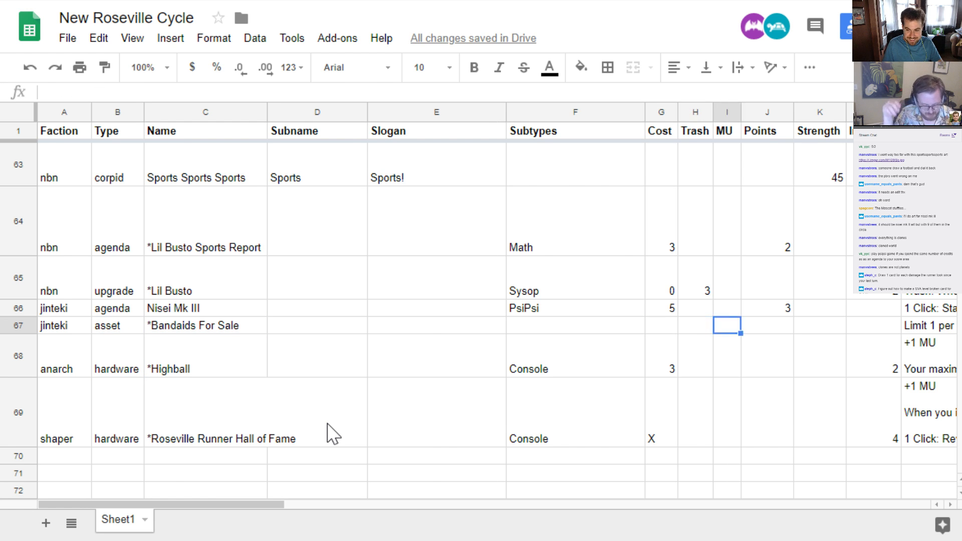
pyautogui.press('Right')
pyautogui.press('Right')
pyautogui.press('Right')
pyautogui.press('Right')
pyautogui.press('Return')
pyautogui.write('Ca')
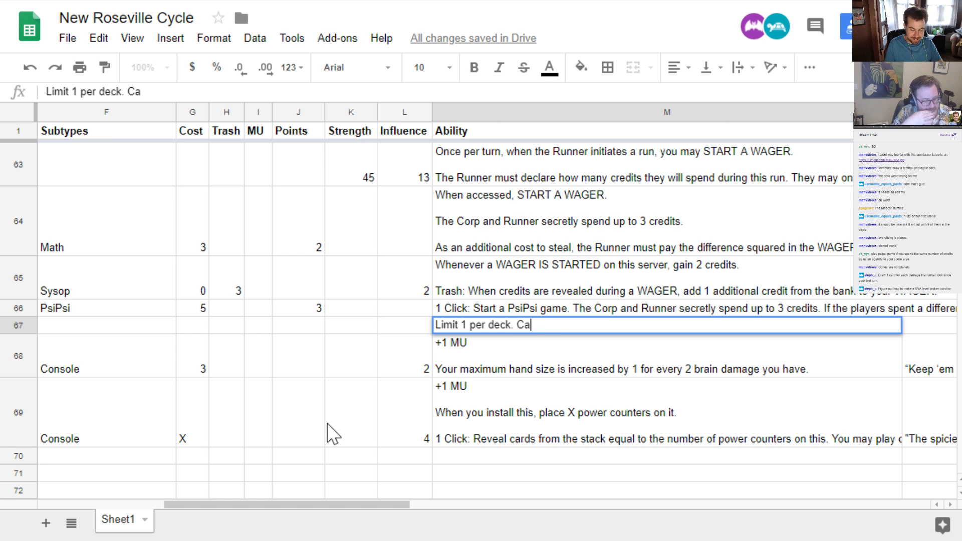
pyautogui.write('nnot be treas')
pyautogui.press('BackSpace')
pyautogui.press('BackSpace')
pyautogui.press('BackSpace')
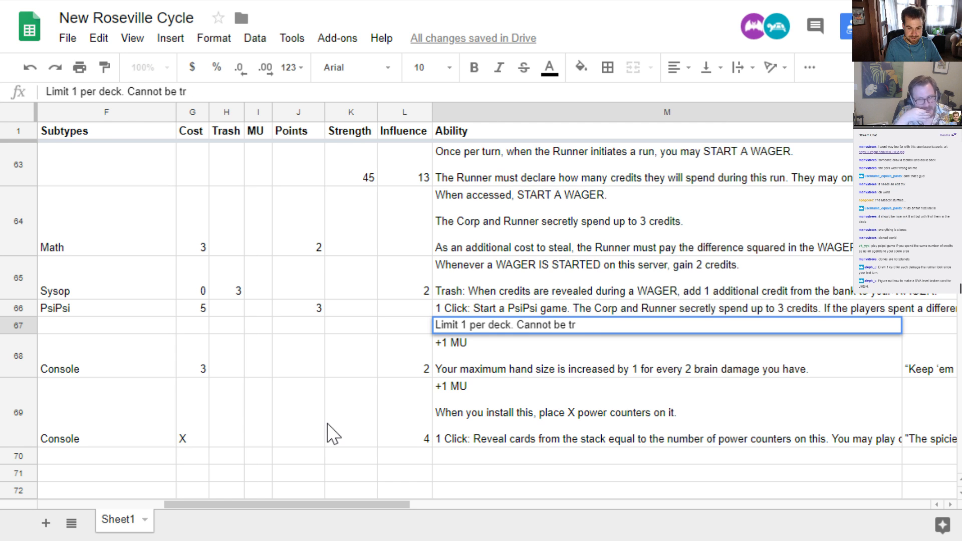
pyautogui.write('ashed.')
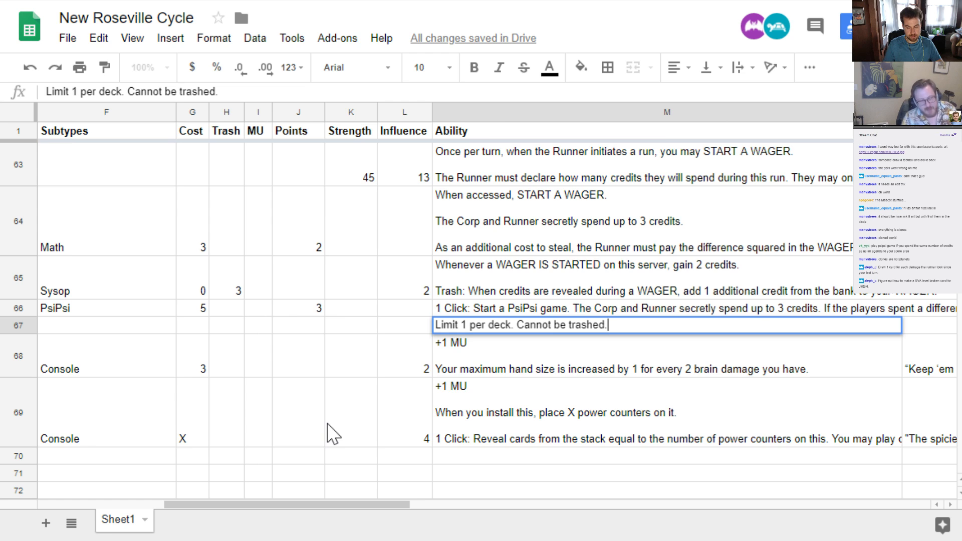
pyautogui.press('Return')
pyautogui.press('Up')
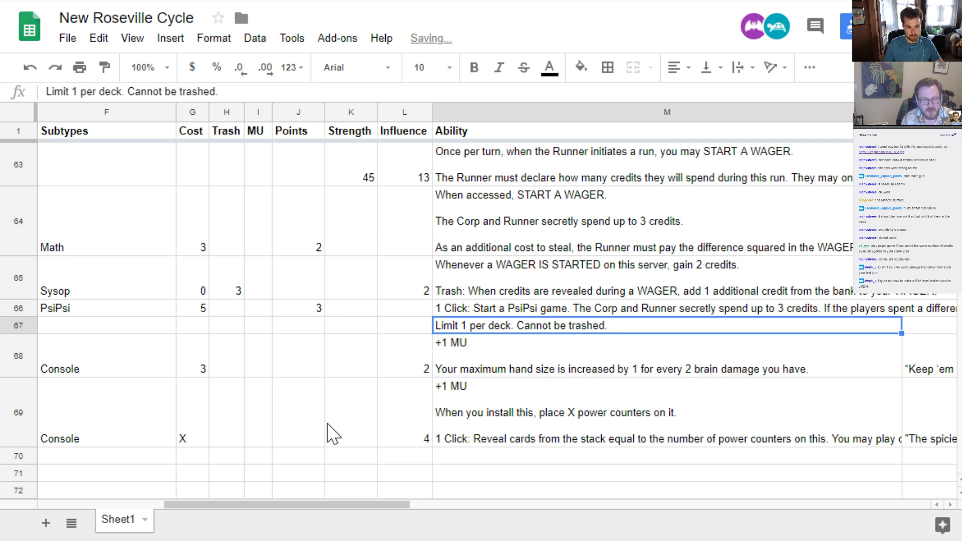
# Set the trash value of *Bandaids For Sale to 0
pyautogui.press('Left')
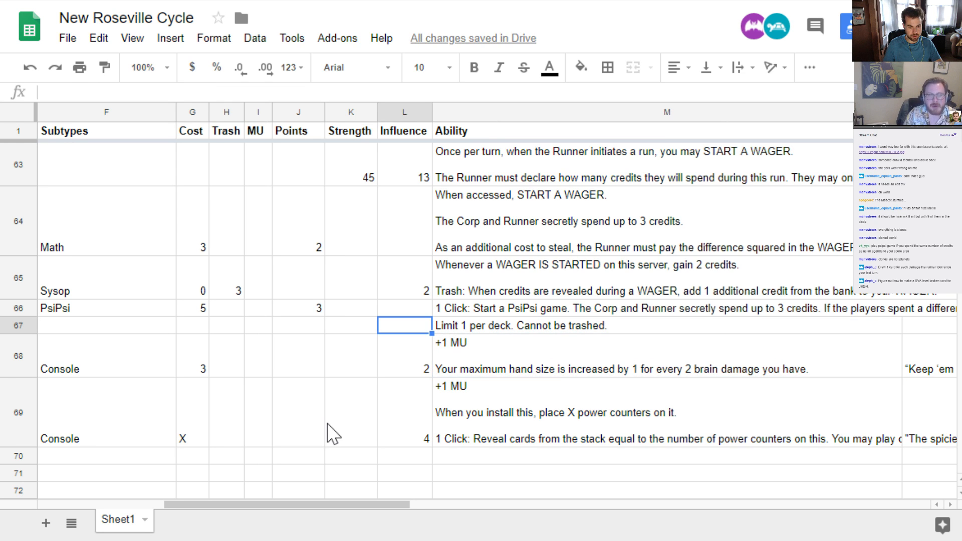
pyautogui.press('Left')
pyautogui.press('Left')
pyautogui.press('Left')
pyautogui.press('Left')
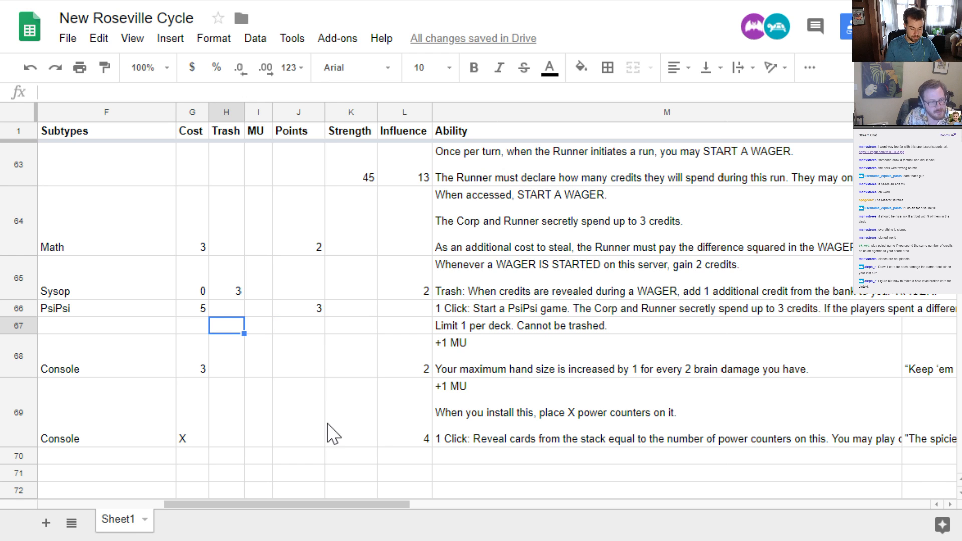
pyautogui.write('0')
pyautogui.press('Return')
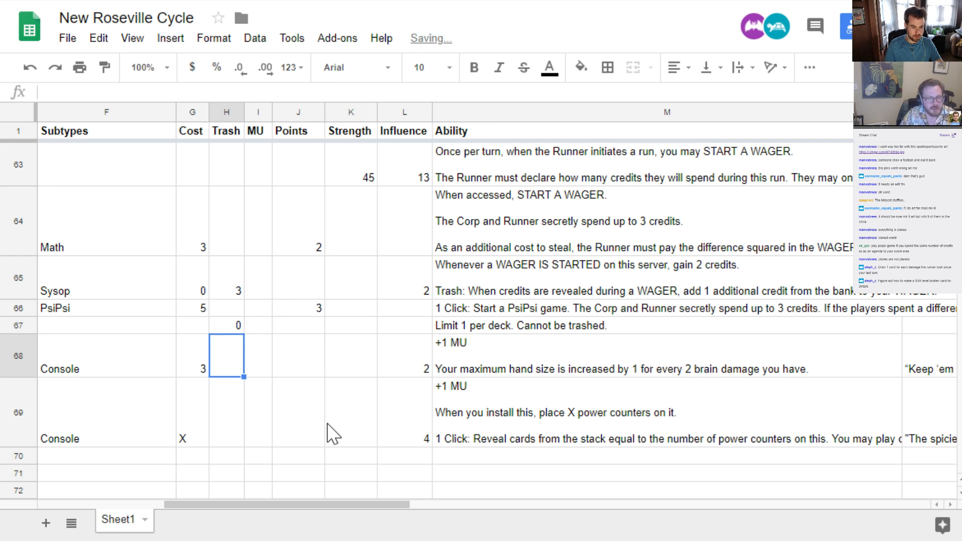
# Set the cost of *Bandaids For Sale to 10
pyautogui.press('Up')
pyautogui.press('Left')
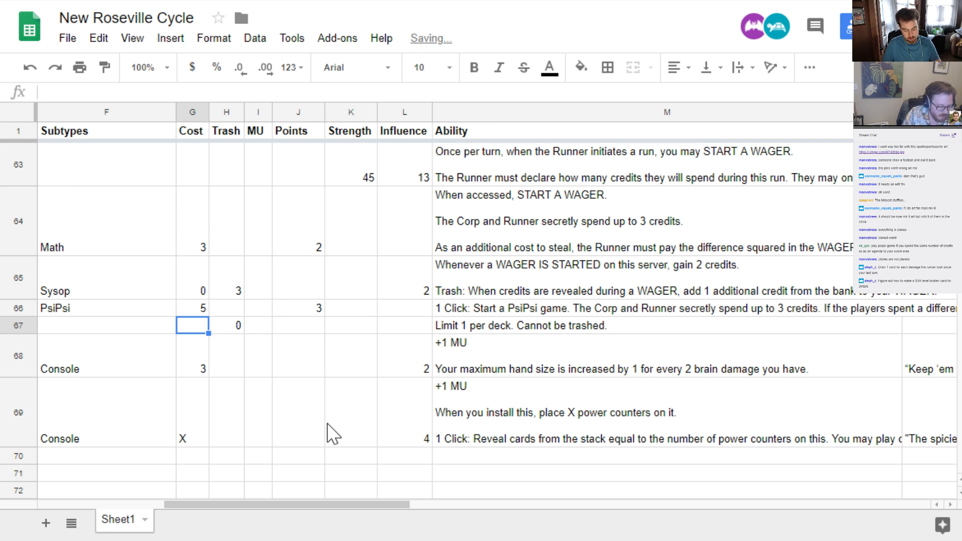
pyautogui.write('10')
pyautogui.press('Return')
pyautogui.press('Up')
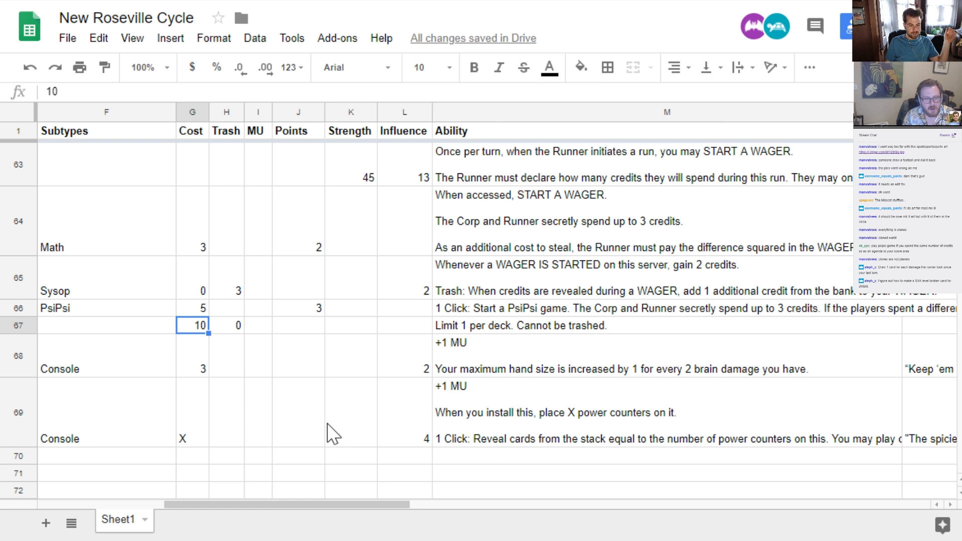
# Review the values in the *Bandaids For Sale row and set its influence to 1
pyautogui.press('Right')
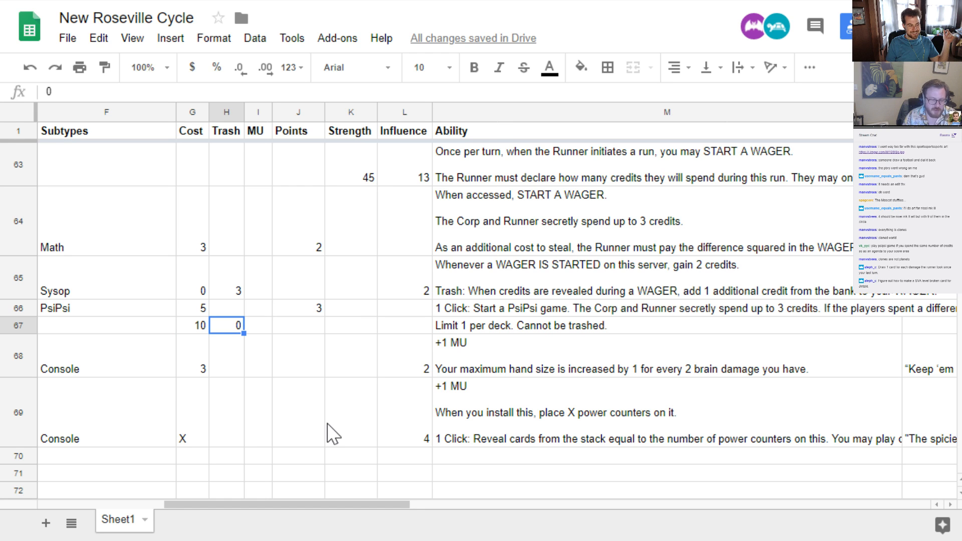
pyautogui.press('Right')
pyautogui.press('Right')
pyautogui.press('Right')
pyautogui.press('Right')
pyautogui.press('Right')
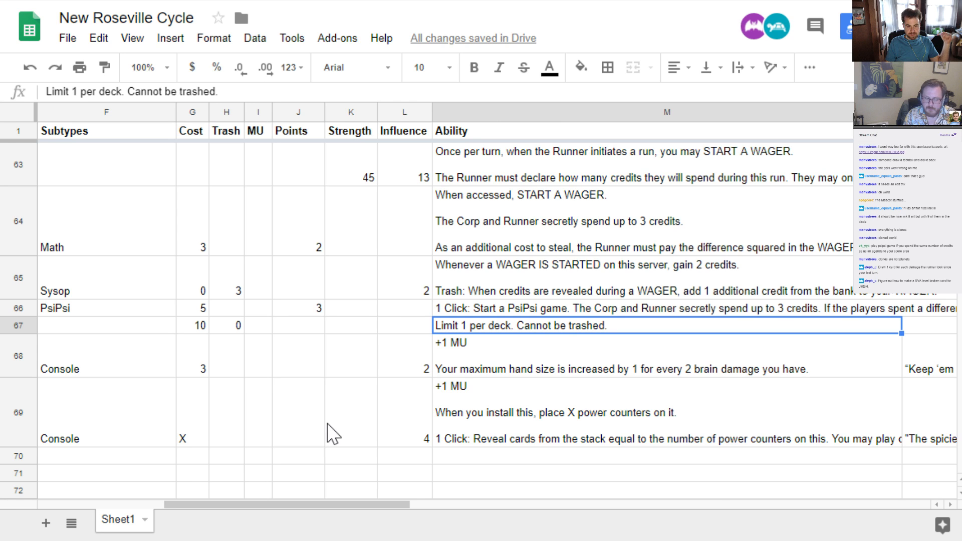
pyautogui.press('Left')
pyautogui.press('Left')
pyautogui.press('Left')
pyautogui.press('Left')
pyautogui.press('Left')
pyautogui.press('Left')
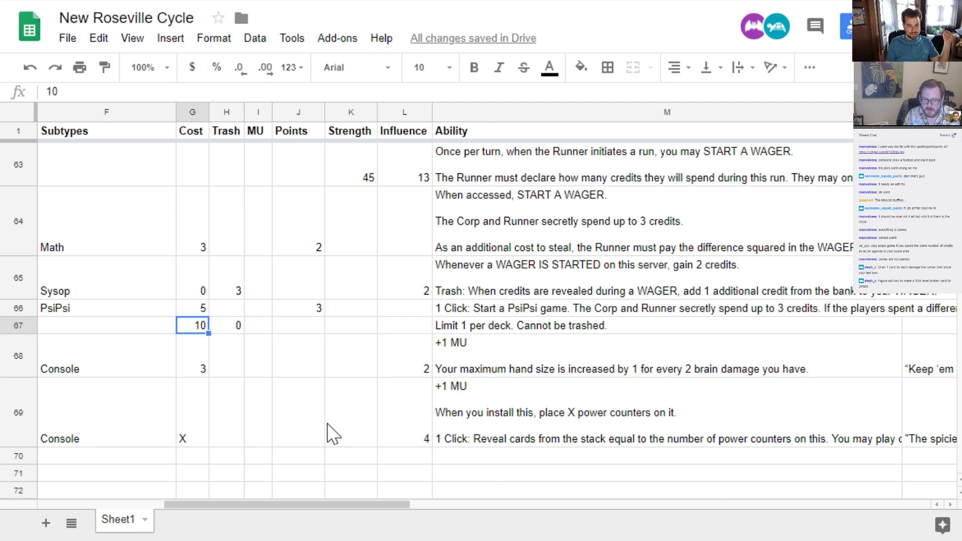
pyautogui.press('Right')
pyautogui.press('Right')
pyautogui.press('Right')
pyautogui.press('Right')
pyautogui.press('Right')
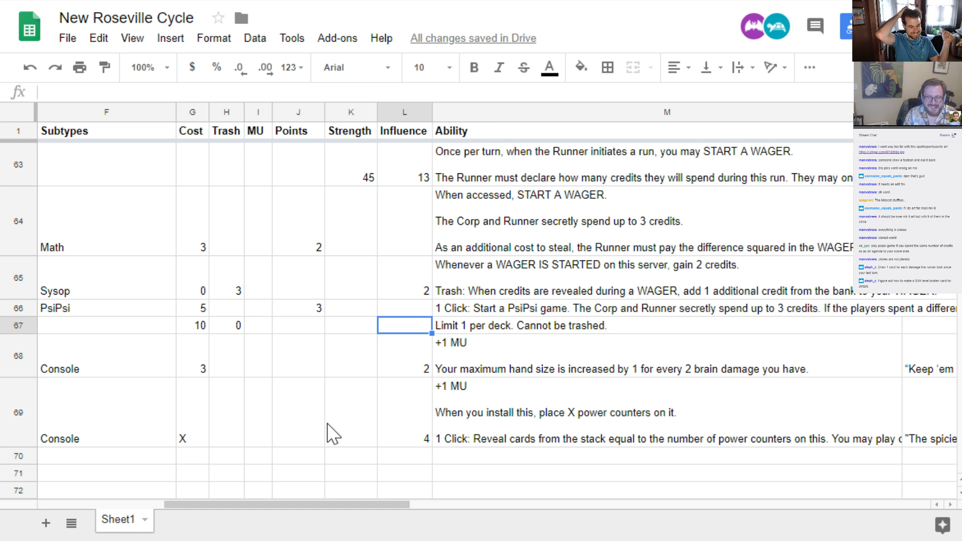
pyautogui.write('1')
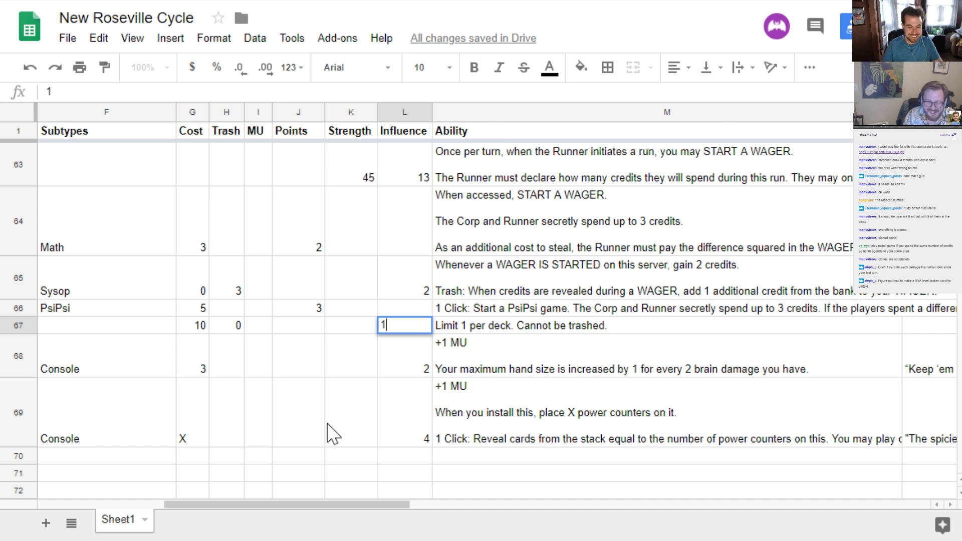
pyautogui.press('Return')
pyautogui.press('Up')
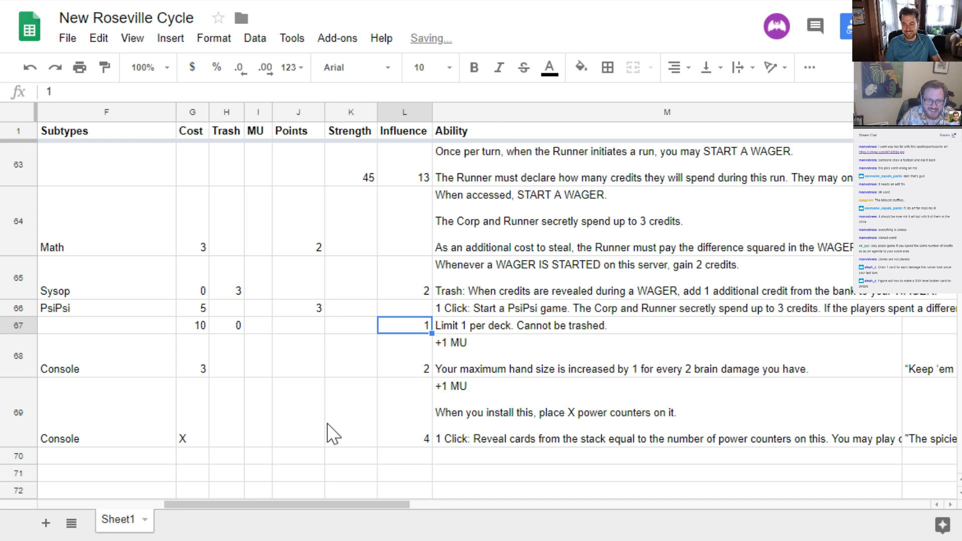
# Set the subtype of *Bandaids For Sale to Unorthodox
pyautogui.press('Left')
pyautogui.press('Left')
pyautogui.press('Left')
pyautogui.press('Left')
pyautogui.press('Left')
pyautogui.press('Left')
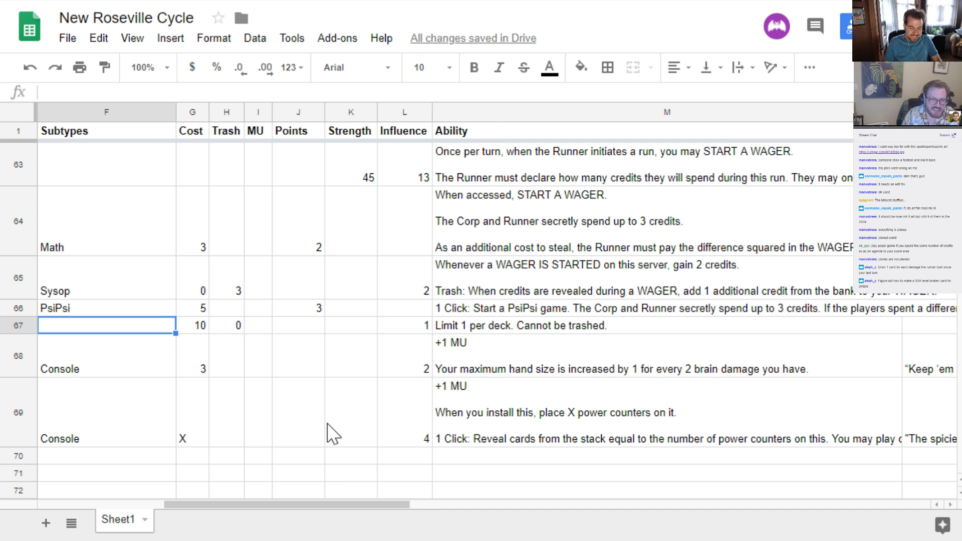
pyautogui.write('Unorth')
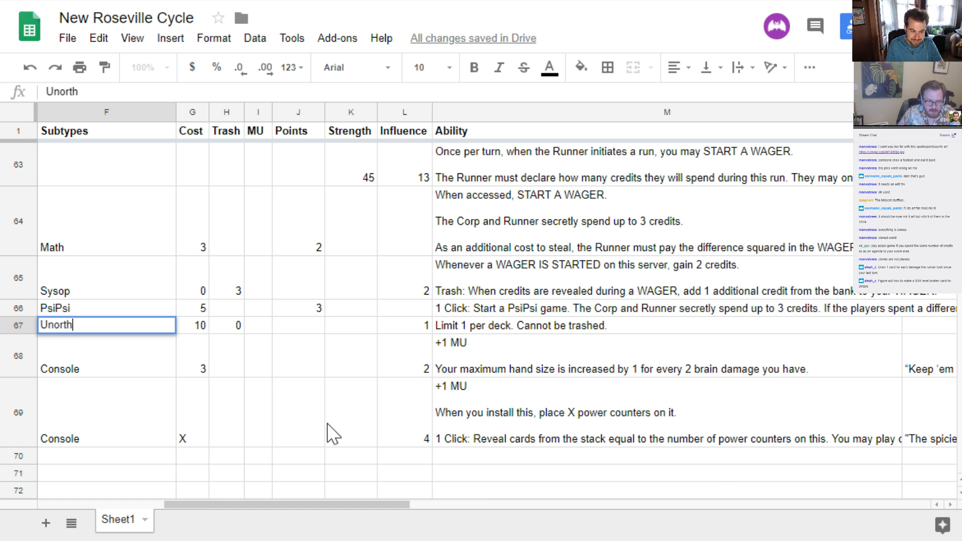
pyautogui.write('odox')
pyautogui.press('Return')
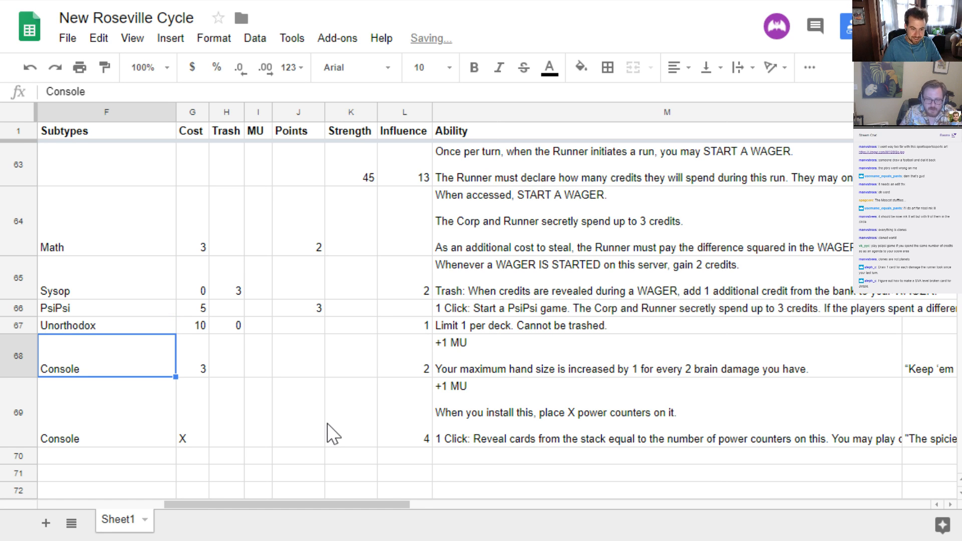
# Review the *Bandaids For Sale row from its type and name through cost and trash to the ability text
pyautogui.press('Up')
pyautogui.press('Right')
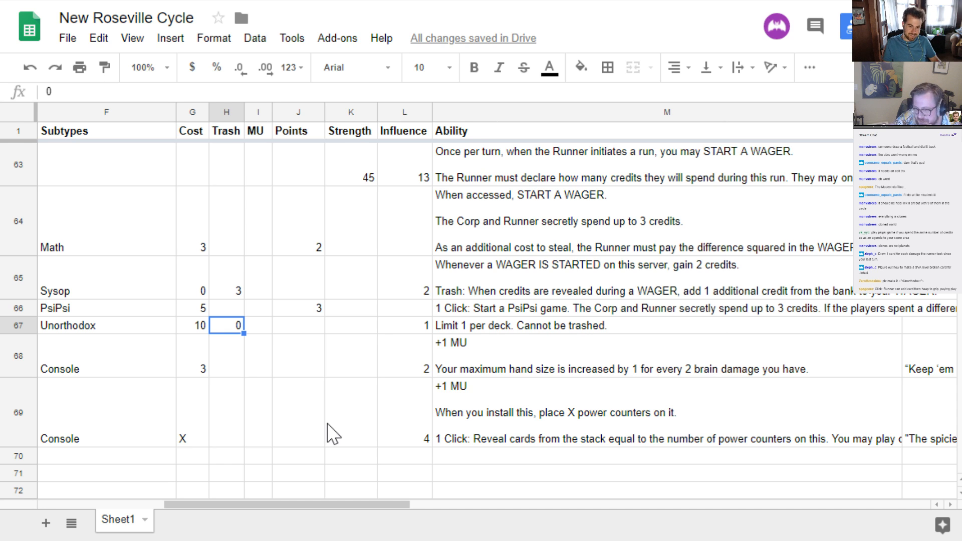
pyautogui.press('Right')
pyautogui.press('Right')
pyautogui.press('Right')
pyautogui.press('Right')
pyautogui.press('Right')
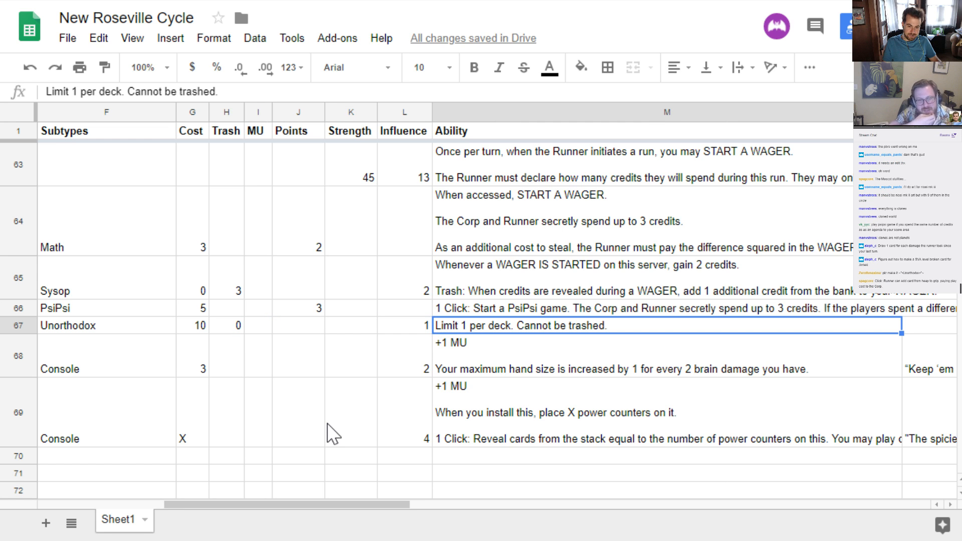
pyautogui.press('Left')
pyautogui.press('Left')
pyautogui.press('Left')
pyautogui.press('Left')
pyautogui.press('Left')
pyautogui.press('Left')
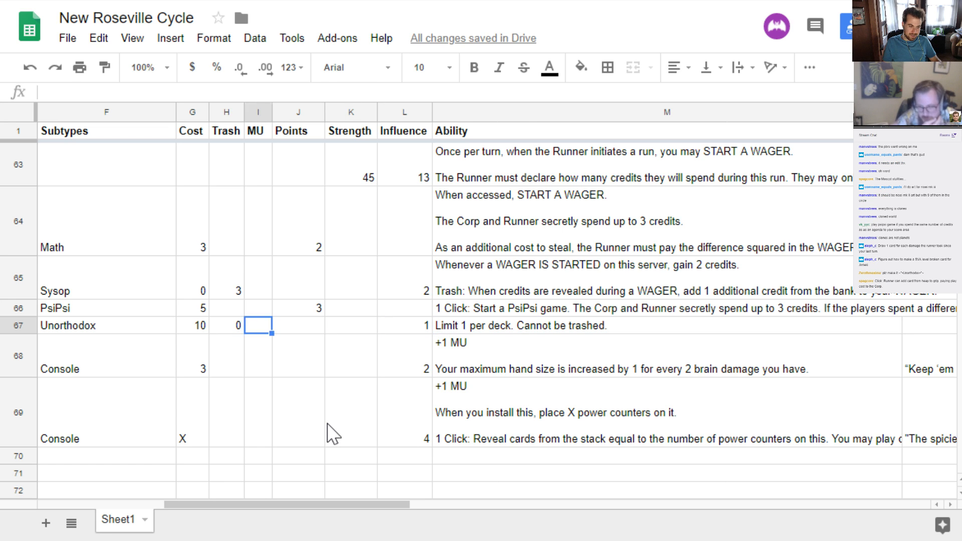
pyautogui.press('Left')
pyautogui.press('Left')
pyautogui.press('Left')
pyautogui.press('Left')
pyautogui.press('Left')
pyautogui.press('Left')
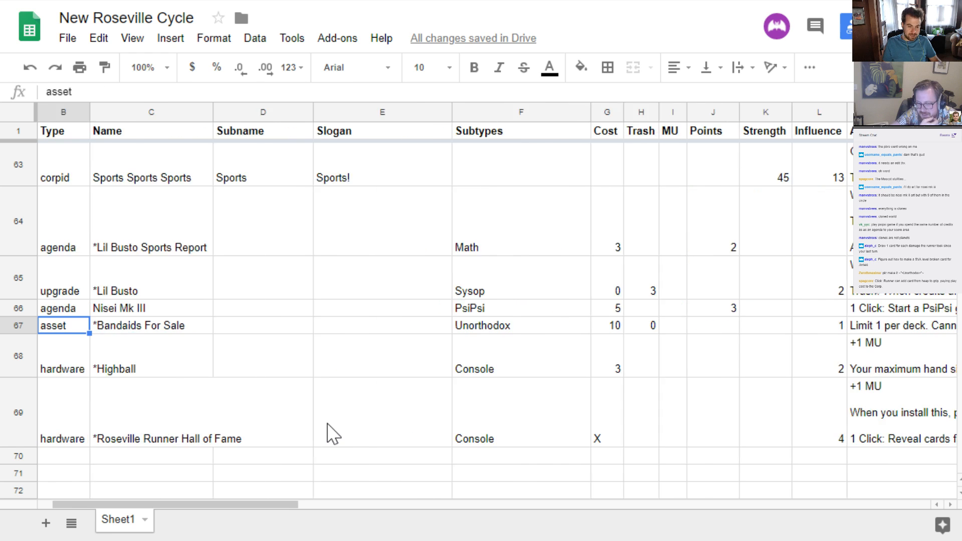
pyautogui.press('Right')
pyautogui.press('Right')
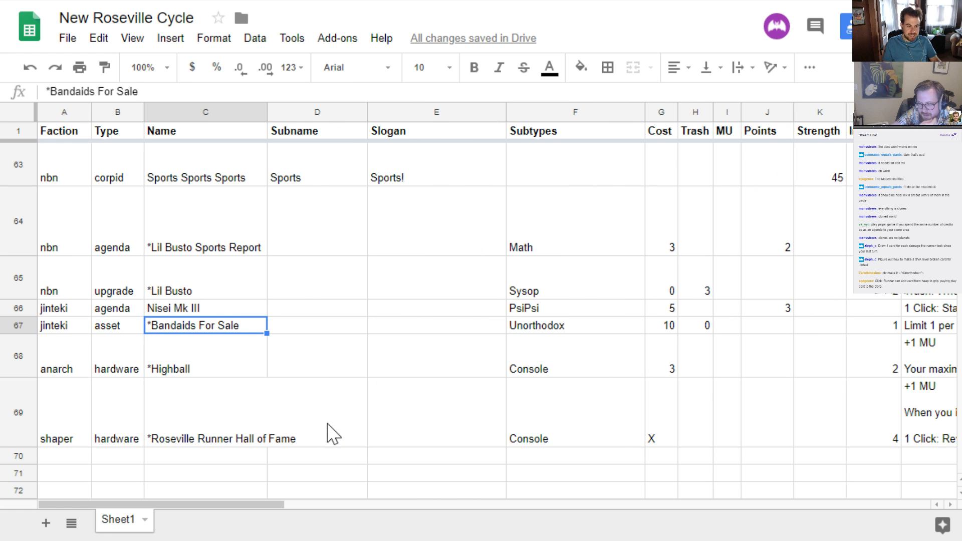
pyautogui.press('Right')
pyautogui.press('Right')
pyautogui.press('Right')
pyautogui.press('Right')
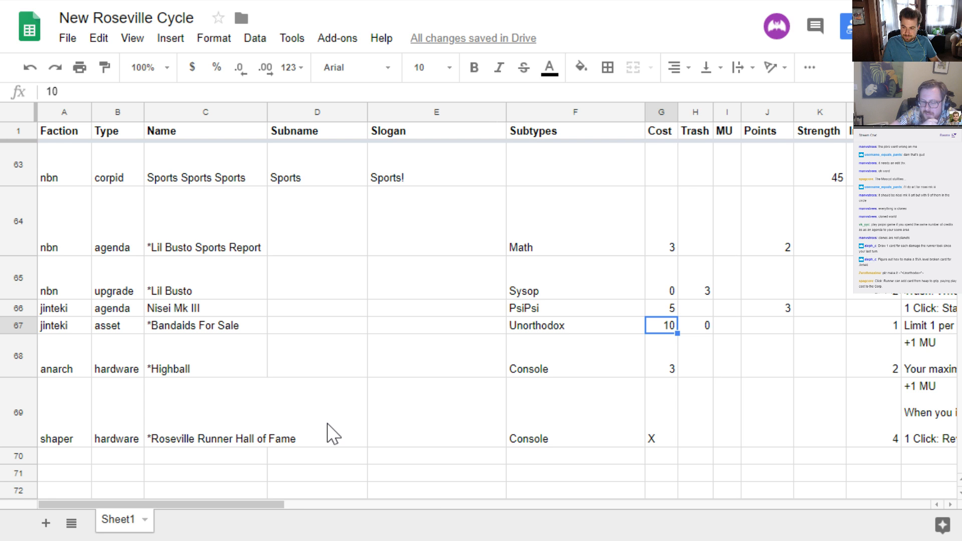
pyautogui.press('Right')
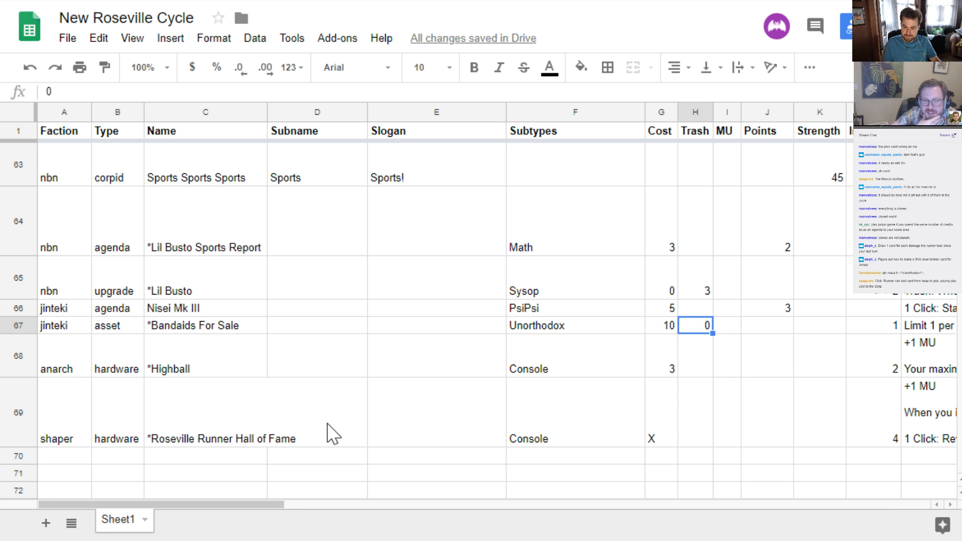
pyautogui.press('Right')
pyautogui.press('Right')
pyautogui.press('Right')
pyautogui.press('Right')
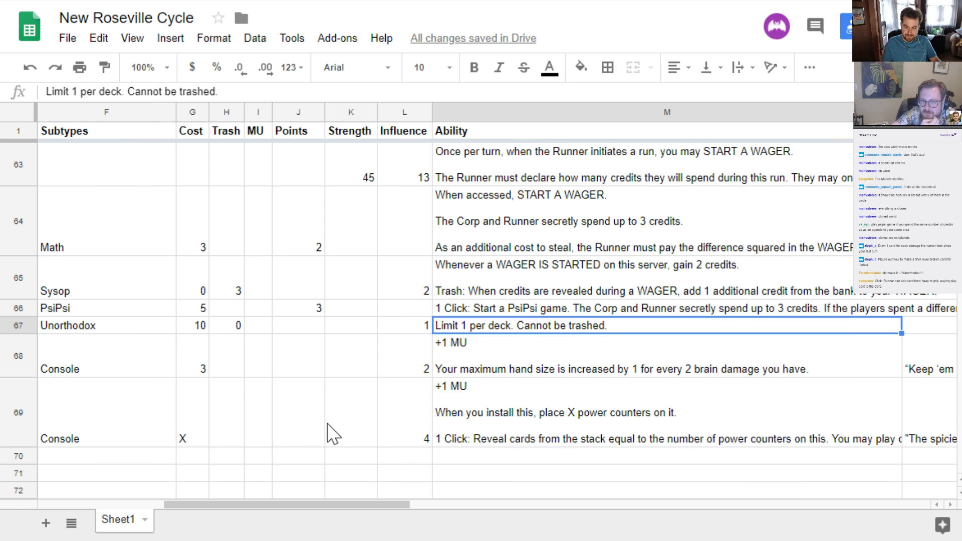
pyautogui.press('Left')
pyautogui.press('Left')
pyautogui.press('Left')
pyautogui.press('Left')
pyautogui.press('Left')
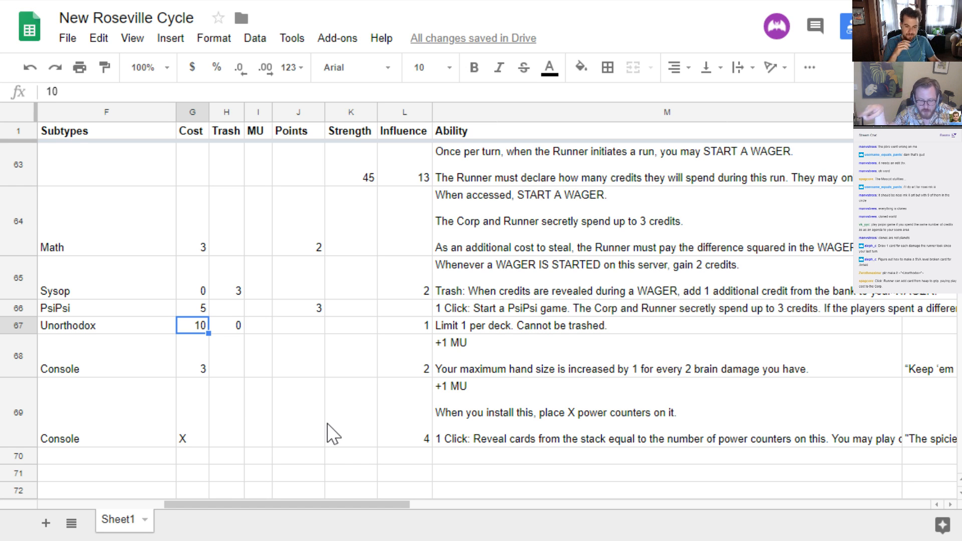
# Start a new paragraph in the *Bandaids For Sale ability reading "1 Click: Choose 3 cards from the heap," after a blank line
pyautogui.press('Right')
pyautogui.press('Right')
pyautogui.press('Right')
pyautogui.press('Right')
pyautogui.press('Right')
pyautogui.press('Right')
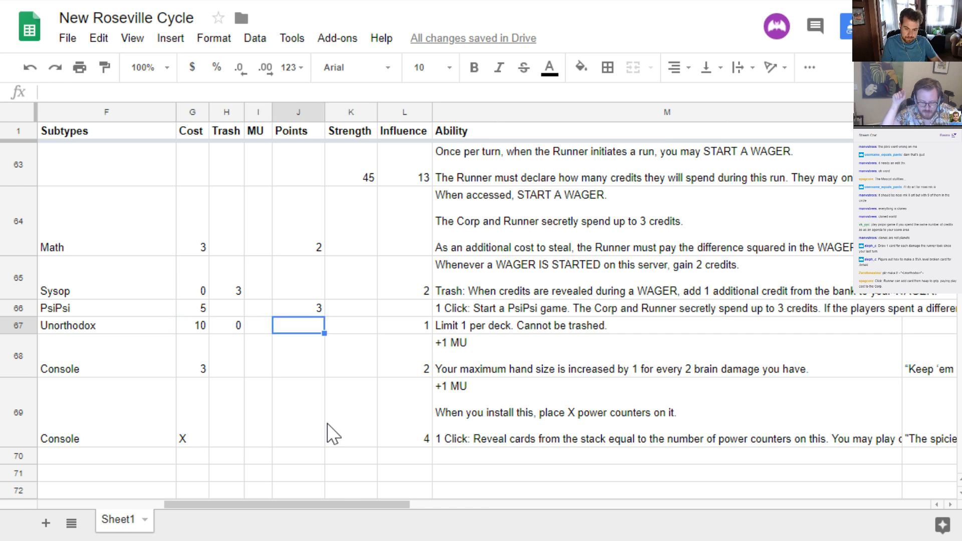
pyautogui.press('Return')
pyautogui.hotkey('ctrl', 'Return')
pyautogui.hotkey('ctrl', 'Return')
pyautogui.write('1 C')
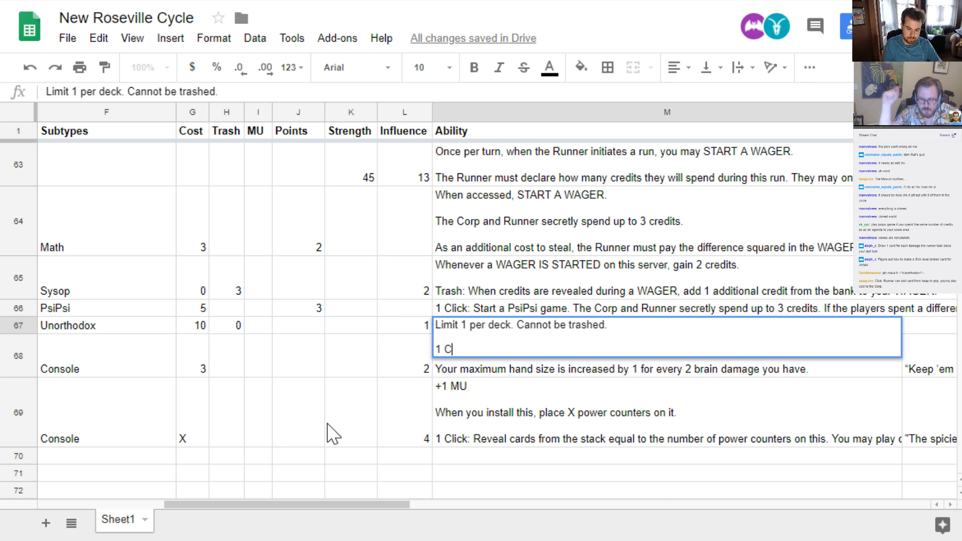
pyautogui.write('lick: C')
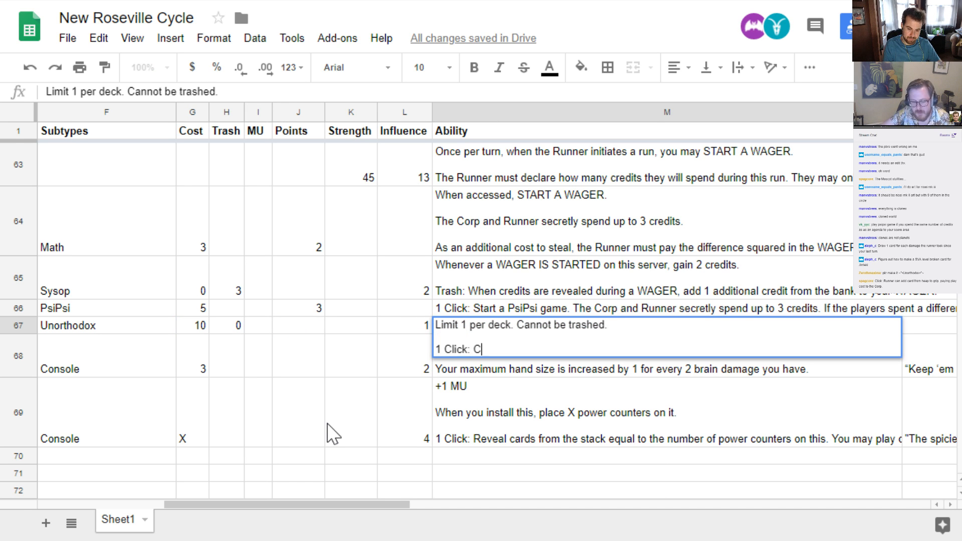
pyautogui.write('hoose 3 cards to')
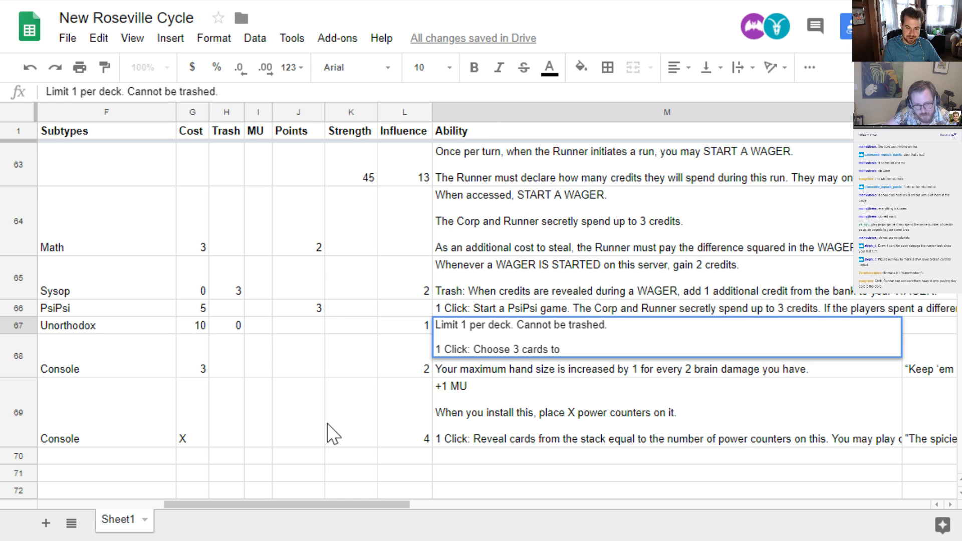
pyautogui.press('BackSpace')
pyautogui.press('BackSpace')
pyautogui.write('from the heap,')
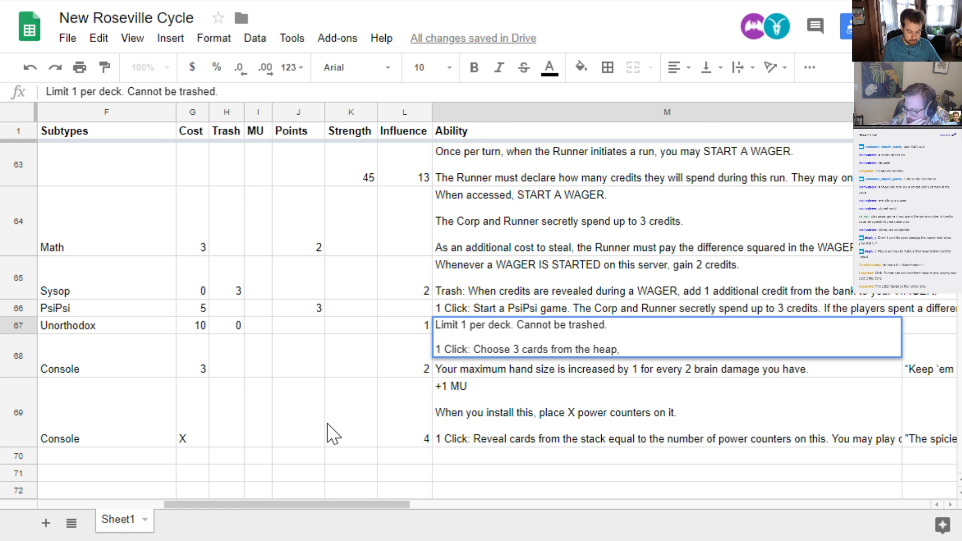
# Continue the click ability of *Bandaids For Sale with "the Runner chooses 1 to add to the Grip"
pyautogui.write('the Runner choos')
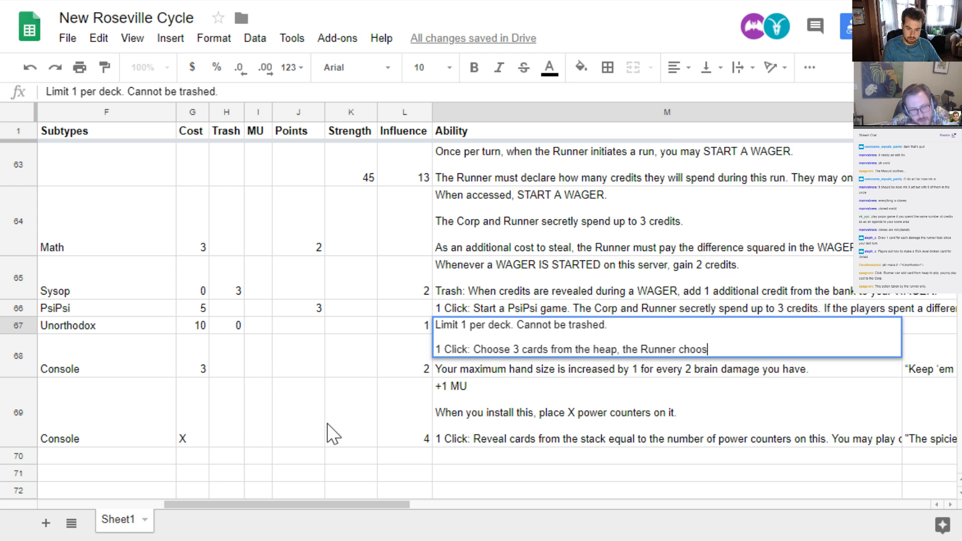
pyautogui.write('es 1 to add to')
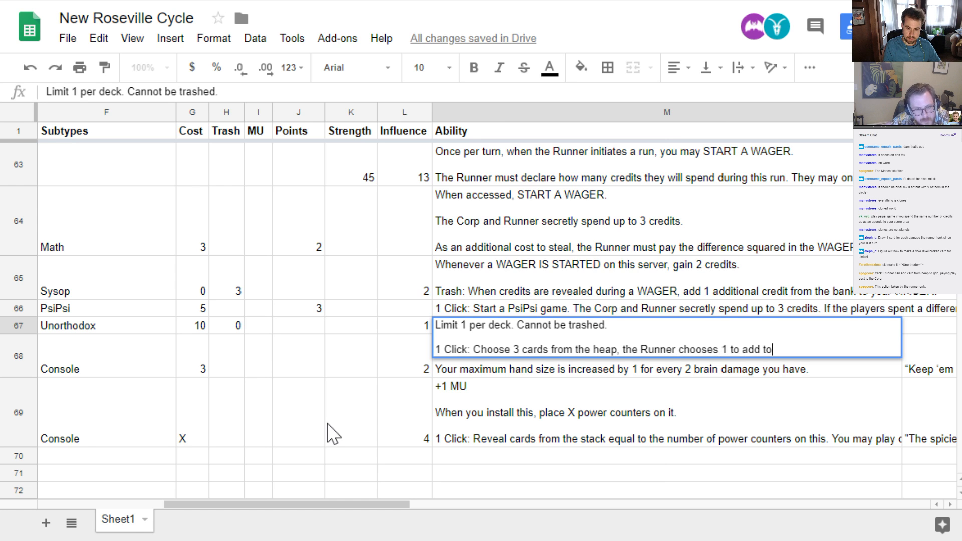
pyautogui.write(' the Grip, r')
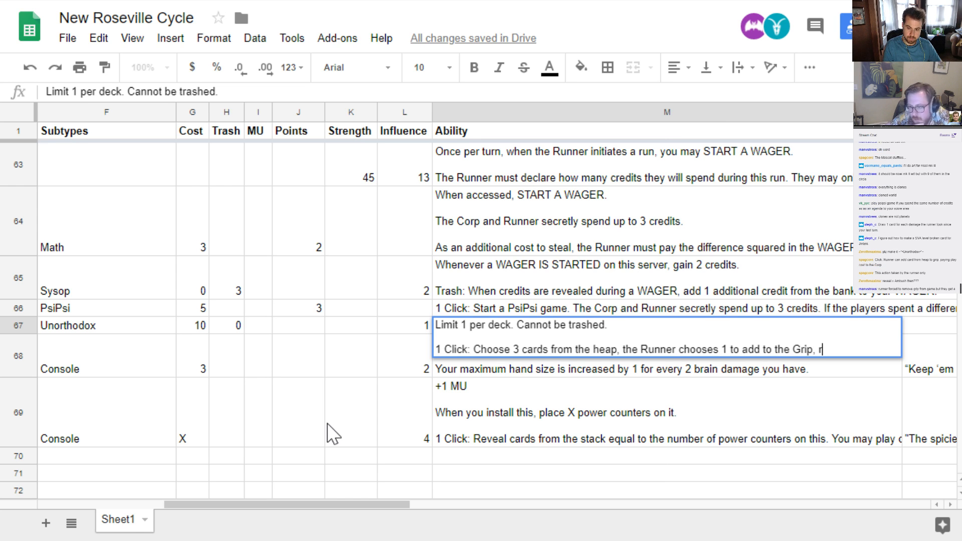
pyautogui.write('emove')
pyautogui.press('BackSpace')
pyautogui.press('BackSpace')
pyautogui.press('BackSpace')
pyautogui.press('BackSpace')
pyautogui.press('BackSpace')
pyautogui.press('BackSpace')
pyautogui.press('BackSpace')
pyautogui.press('BackSpace')
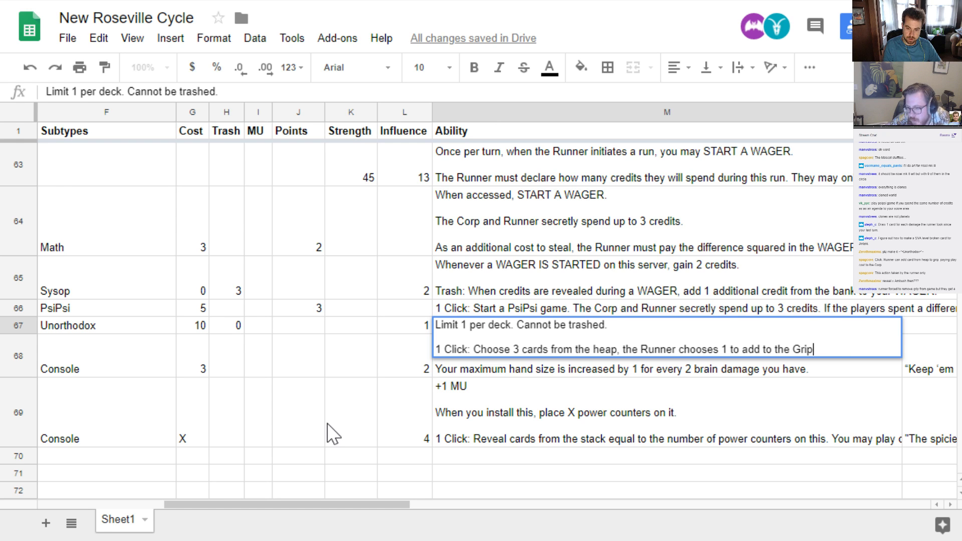
# Finish the click ability with the sentence "Remove the other cards from the game." and save the cell with trailing line breaks
pyautogui.write('. Remove ')
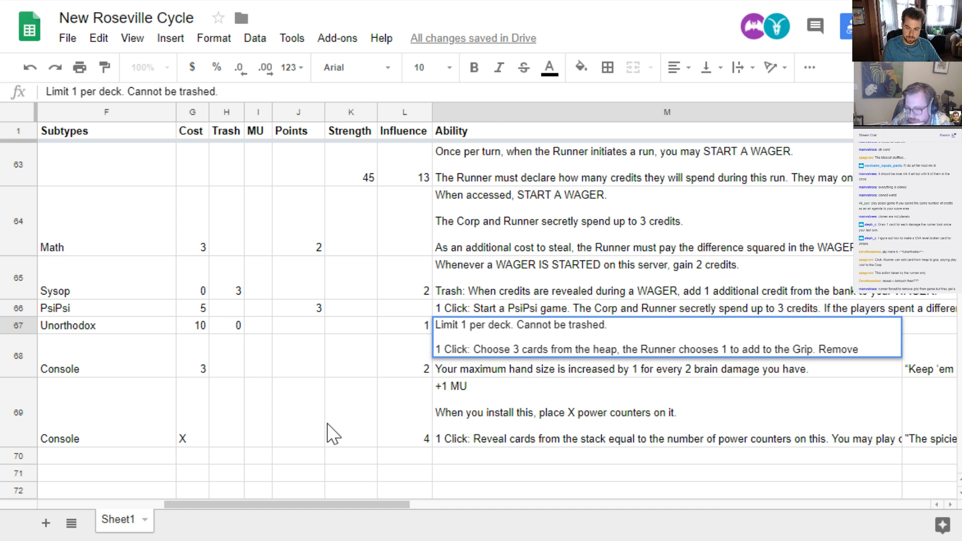
pyautogui.write('the other cards')
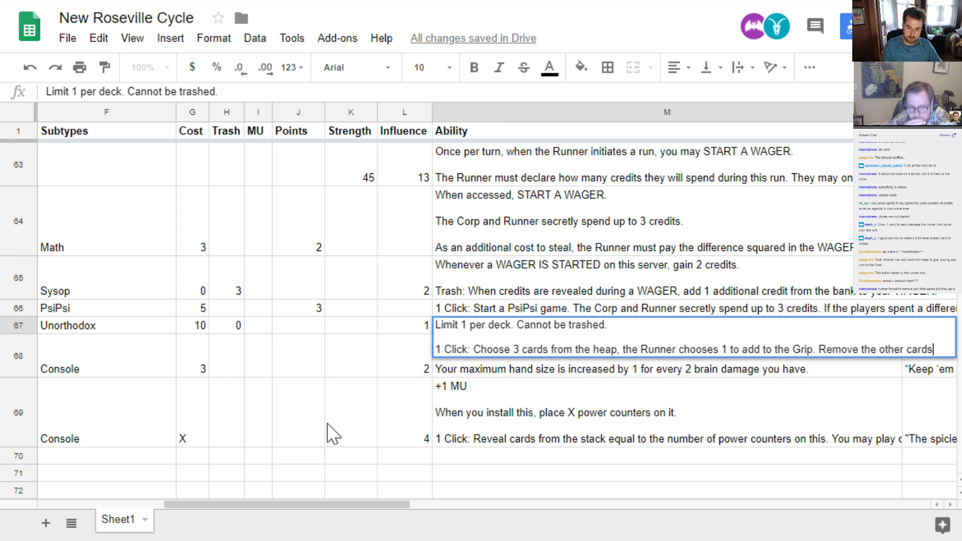
pyautogui.write(' from the game.')
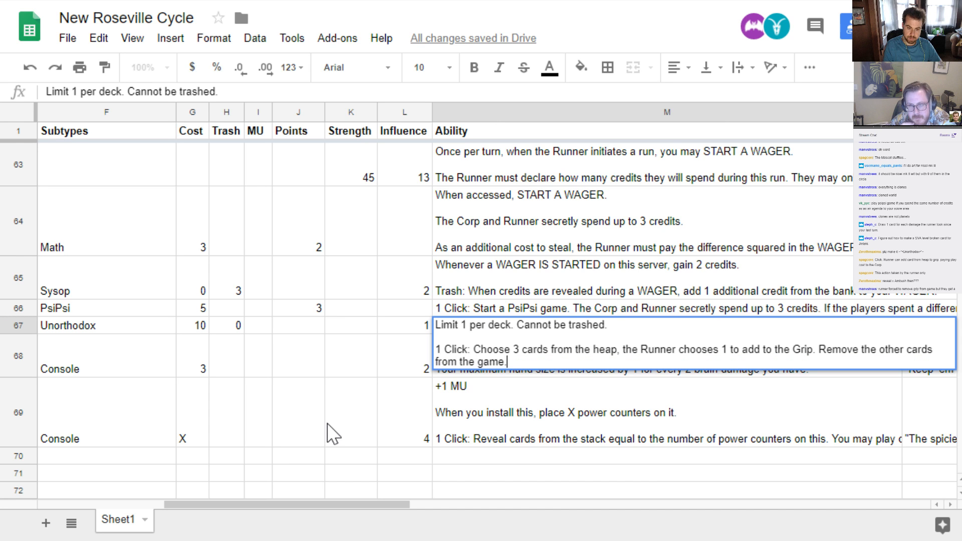
pyautogui.hotkey('alt', 'Return')
pyautogui.hotkey('alt', 'Return')
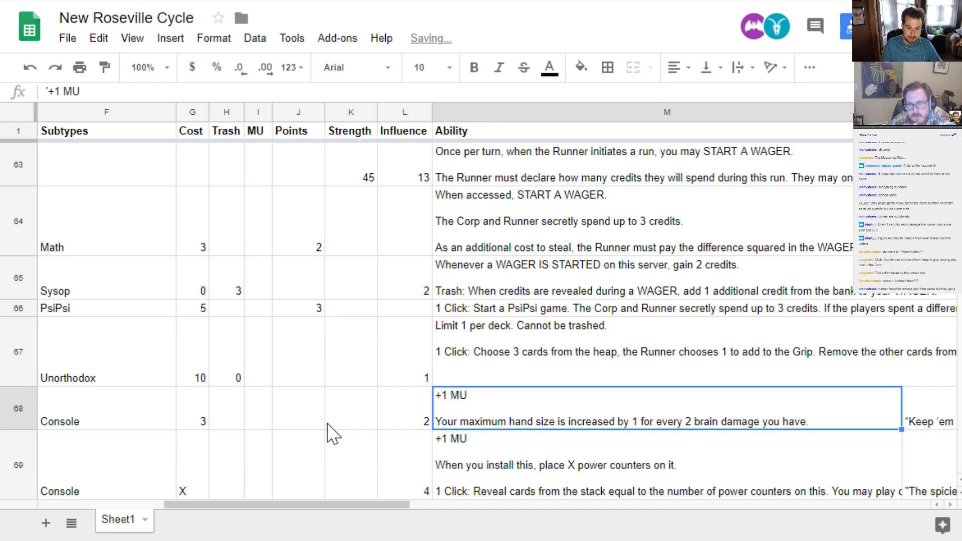
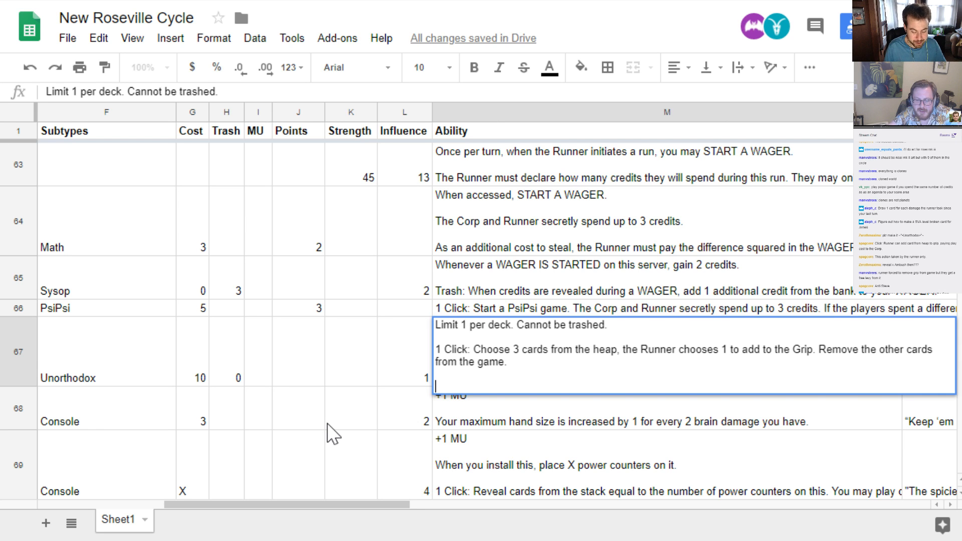
# Start a new paragraph in the *Bandaids For Sale ability reading "Whenever a card from the heap is added to"
pyautogui.write('Whenever')
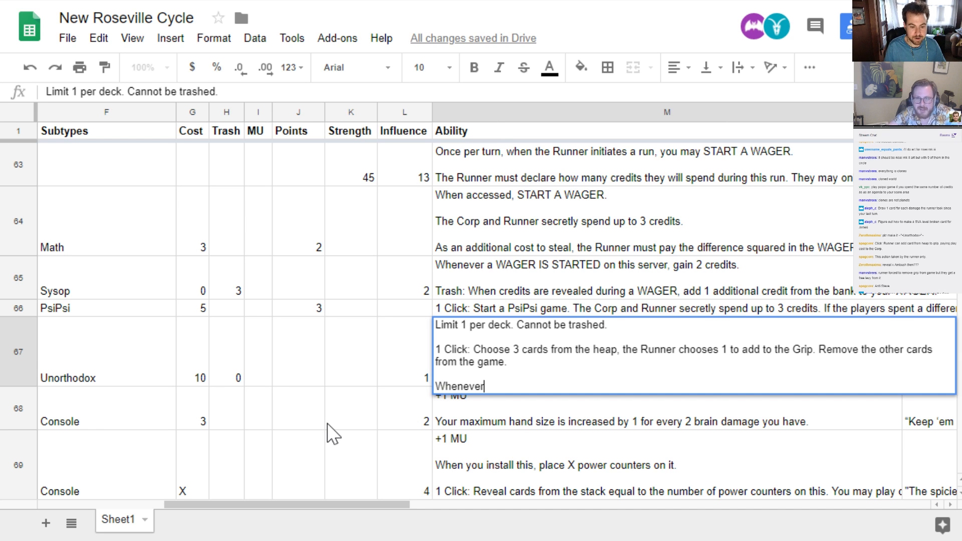
pyautogui.write(' a card')
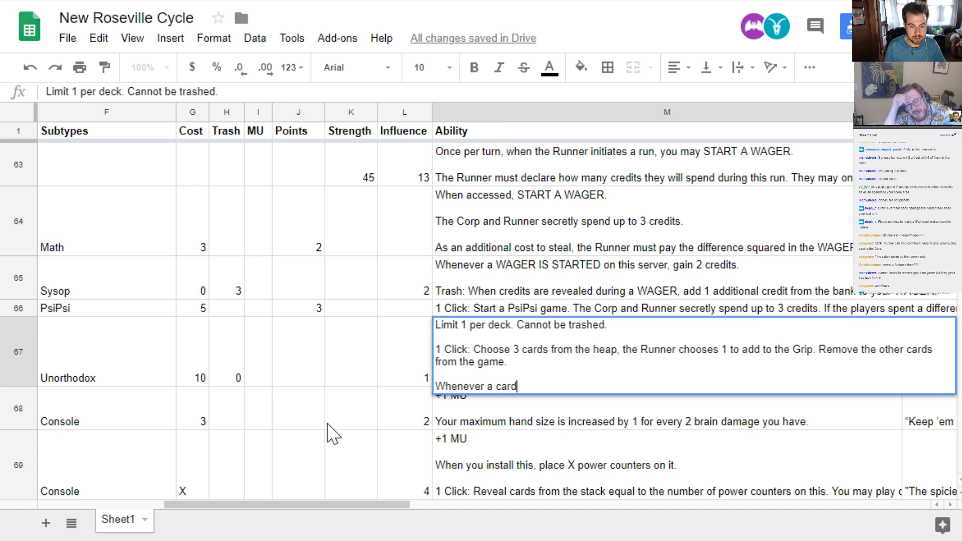
pyautogui.write(' from the heap')
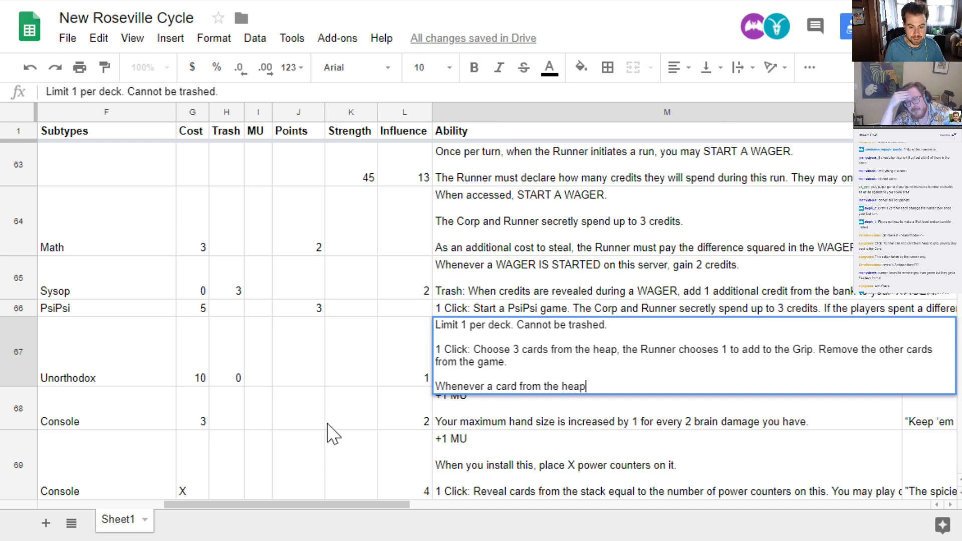
pyautogui.write(' is added to ')
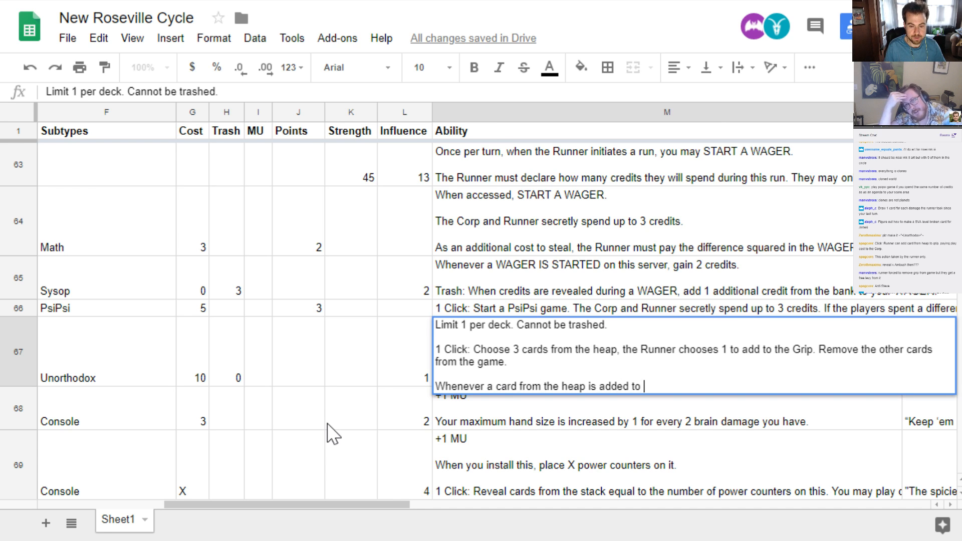
pyautogui.write('HQ, R&D')
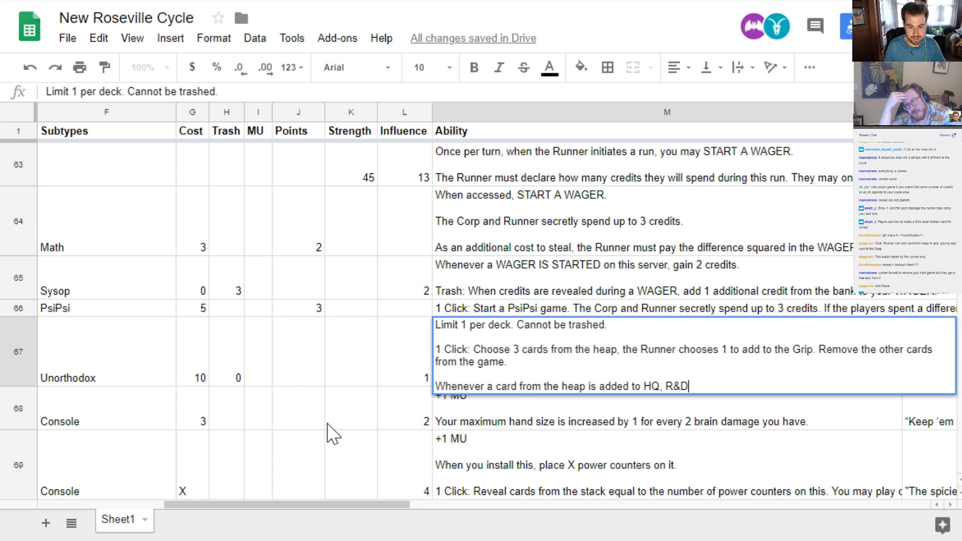
pyautogui.press('BackSpace')
pyautogui.press('BackSpace')
pyautogui.press('BackSpace')
pyautogui.press('BackSpace')
pyautogui.press('BackSpace')
pyautogui.press('BackSpace')
pyautogui.press('BackSpace')
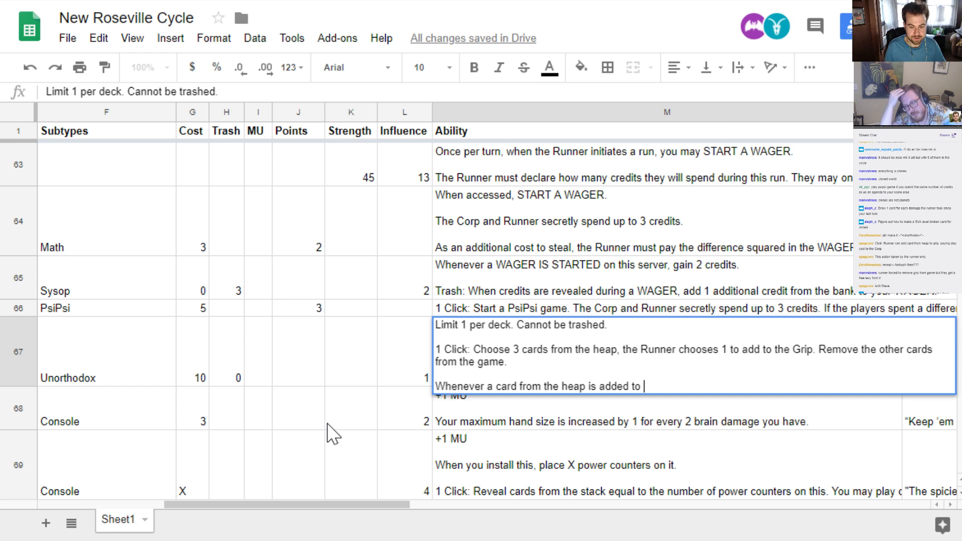
# Continue the heap trigger of *Bandaids For Sale with the cases "the Grip, the Stack, installed, or played"
pyautogui.write('the Grip')
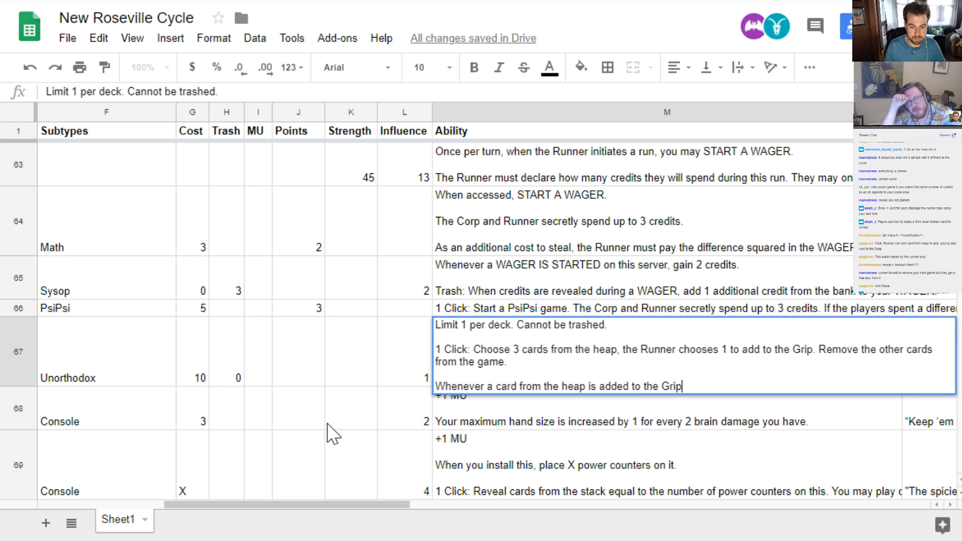
pyautogui.write(', the Stack')
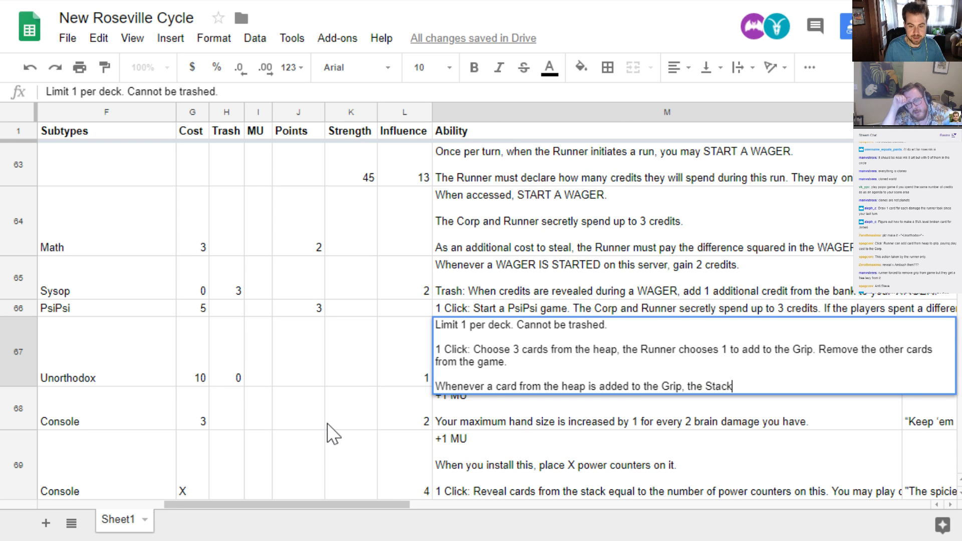
pyautogui.write(', installed')
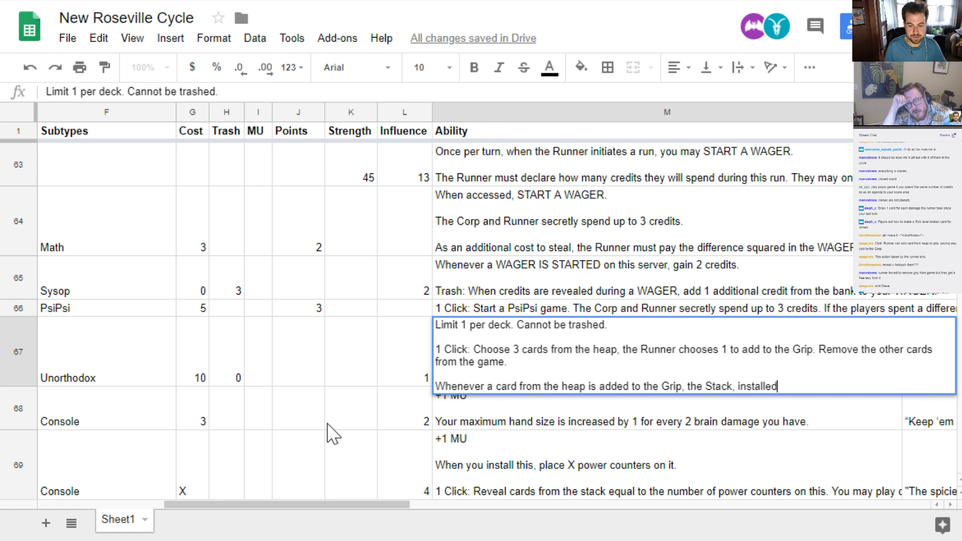
pyautogui.write(', or pla')
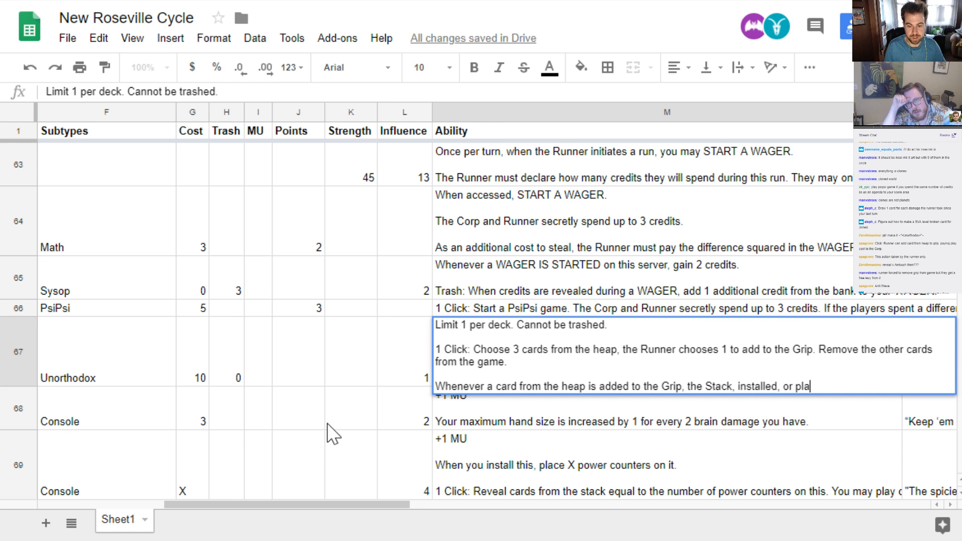
pyautogui.write('yed, gain credits equal ')
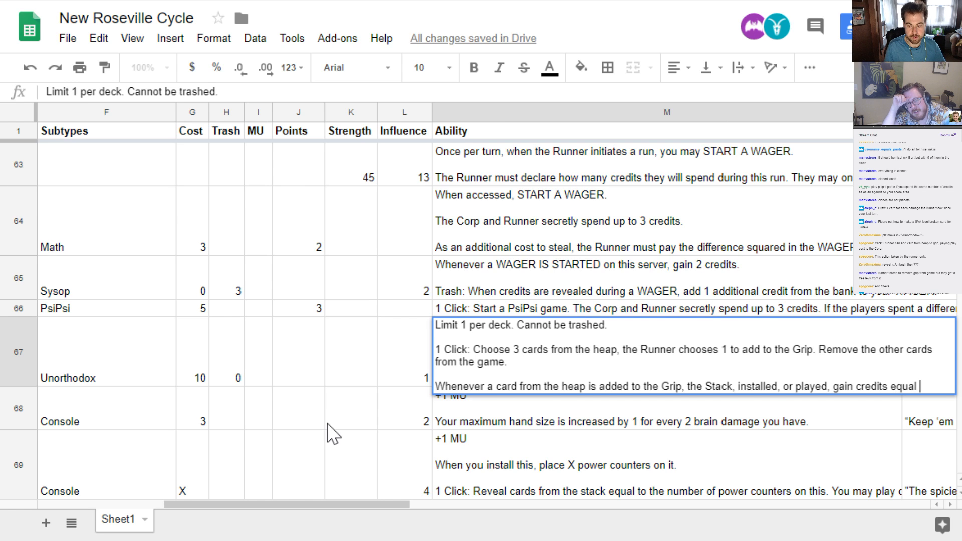
pyautogui.write('to that card')
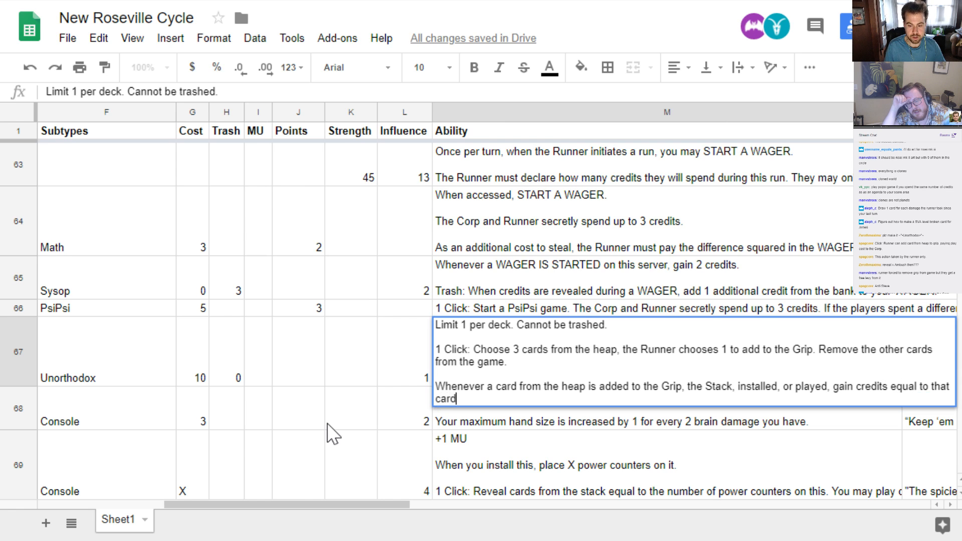
pyautogui.write('s play or install ')
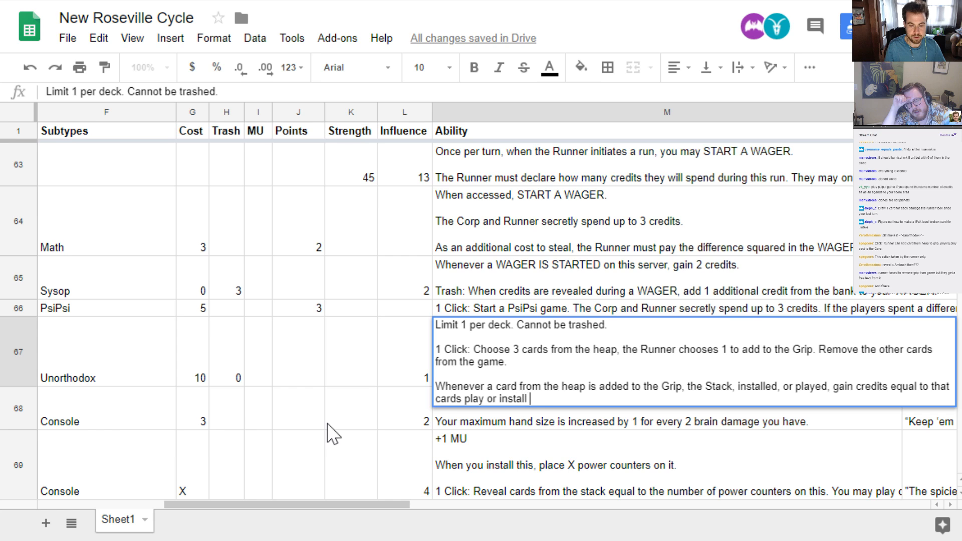
pyautogui.write('cost')
# Finish the heap trigger with "gain credits equal to that cards play or install cost" and save the ability cell
pyautogui.press('Return')
pyautogui.press('Up')
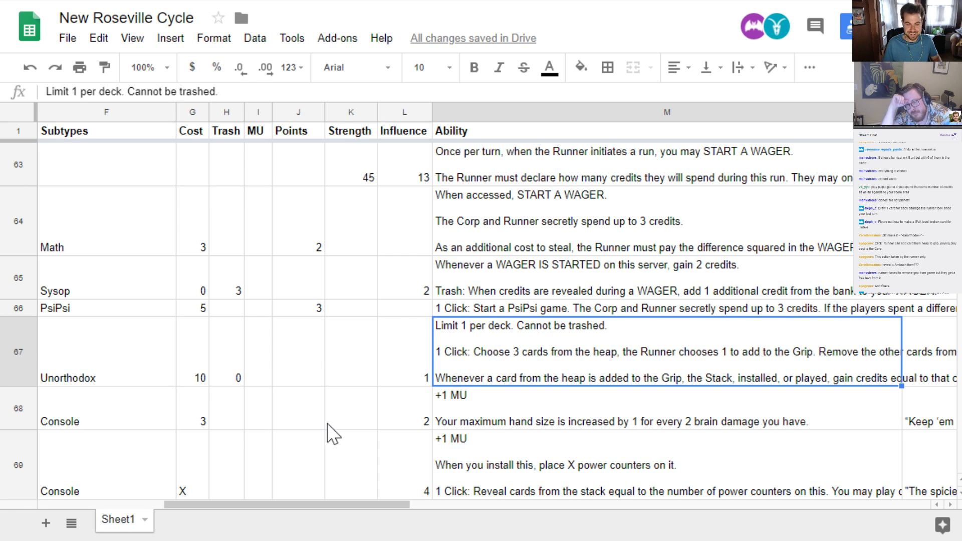
# Set the cost of *Bandaids For Sale to 12
pyautogui.press('Left')
pyautogui.press('Left')
pyautogui.press('Left')
pyautogui.press('Left')
pyautogui.press('Left')
pyautogui.press('Left')
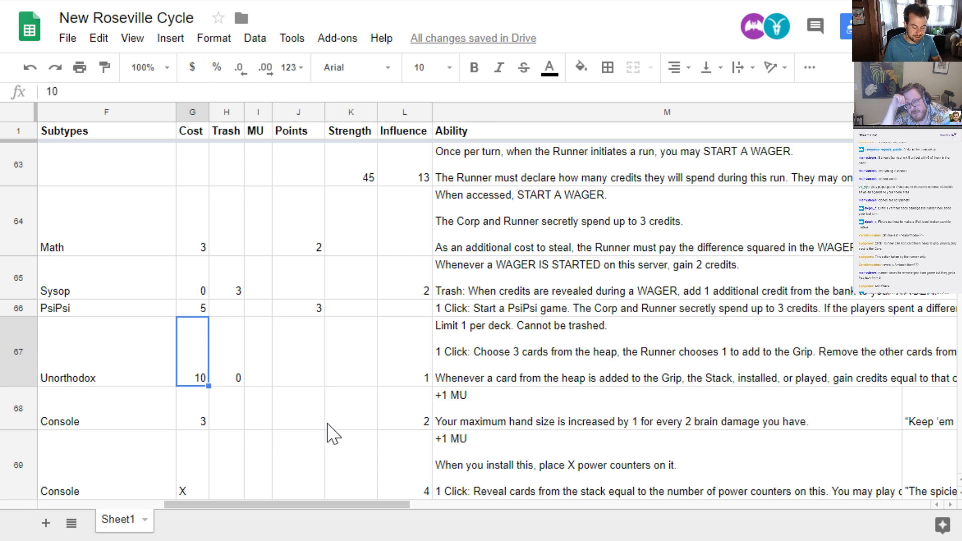
pyautogui.press('Return')
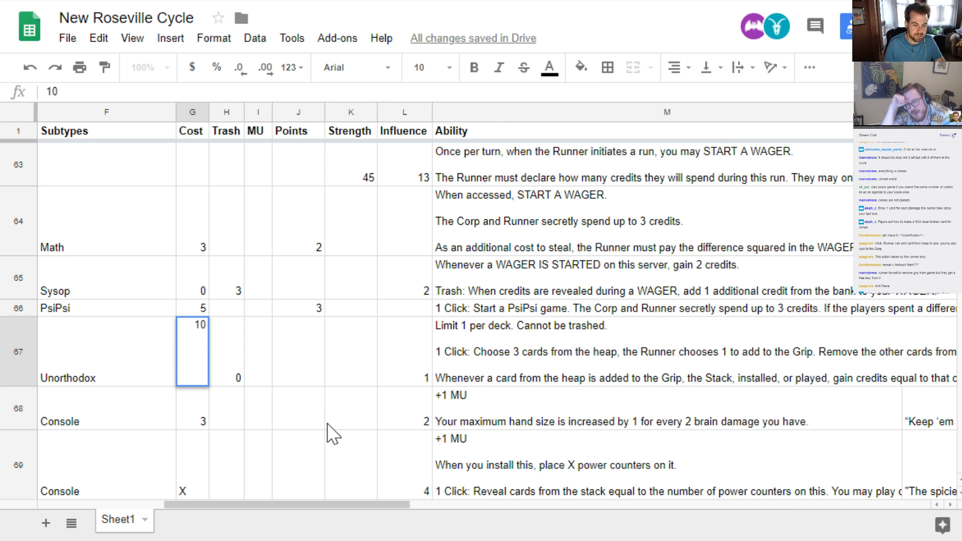
pyautogui.press('BackSpace')
pyautogui.write('2')
pyautogui.press('Return')
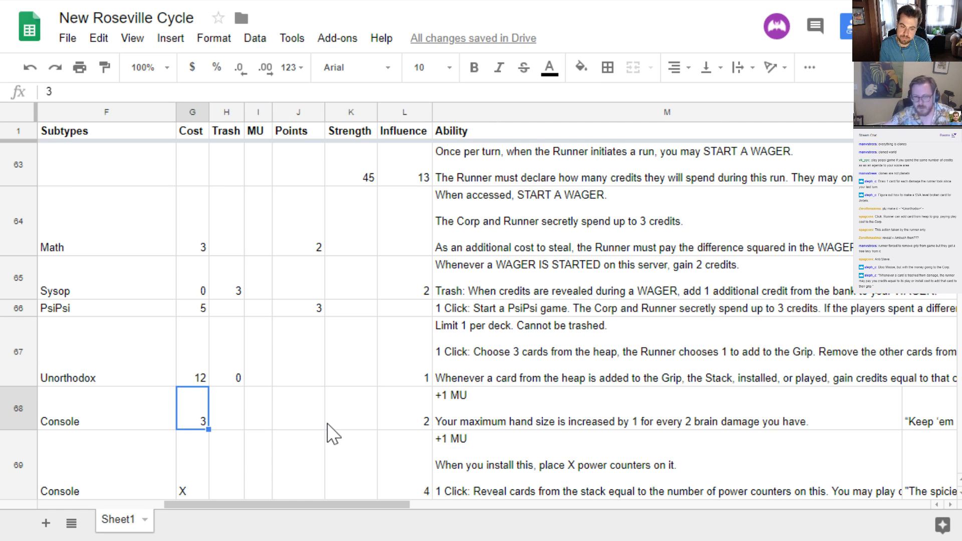
# Replace both paragraphs after "Limit 1 per deck. Cannot be trashed." in the *Bandaids For Sale ability with "Whenever a card is trashed"
pyautogui.press('Up')
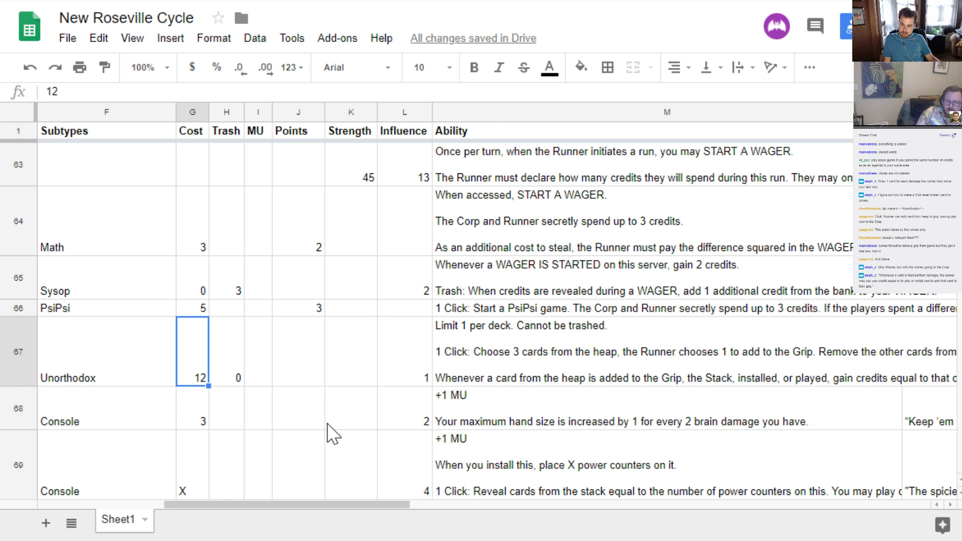
pyautogui.press('Right')
pyautogui.press('Right')
pyautogui.press('Right')
pyautogui.press('Right')
pyautogui.press('Right')
pyautogui.press('Right')
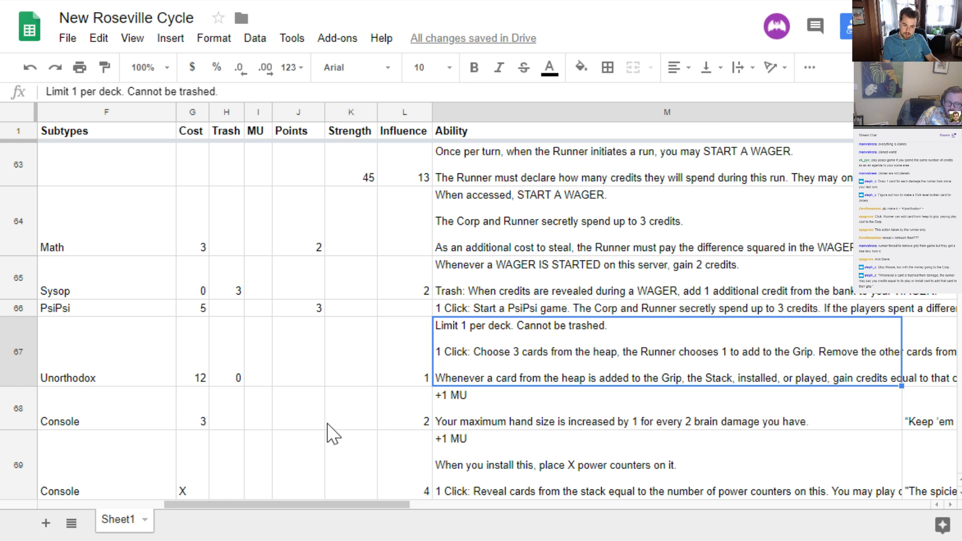
pyautogui.press('Return')
pyautogui.hotkey('shift', 'Up')
pyautogui.hotkey('shift', 'Up')
pyautogui.hotkey('shift', 'Up')
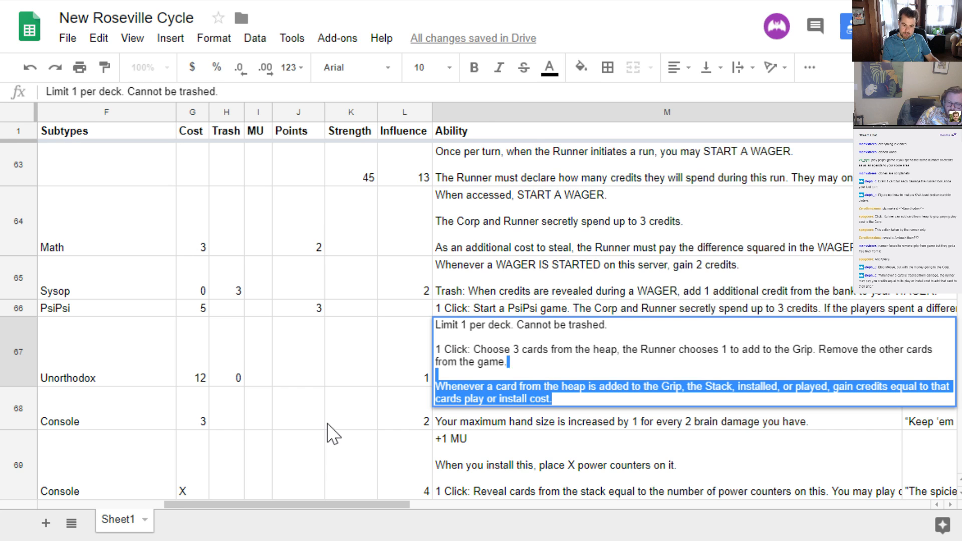
pyautogui.hotkey('shift', 'Up')
pyautogui.hotkey('shift', 'Left')
pyautogui.hotkey('shift', 'Left')
pyautogui.hotkey('shift', 'Left')
pyautogui.hotkey('shift', 'Left')
pyautogui.hotkey('shift', 'Left')
pyautogui.hotkey('shift', 'Left')
pyautogui.hotkey('shift', 'Left')
pyautogui.hotkey('shift', 'Left')
pyautogui.hotkey('shift', 'Left')
pyautogui.hotkey('shift', 'Left')
pyautogui.hotkey('shift', 'Left')
pyautogui.hotkey('shift', 'Left')
pyautogui.hotkey('shift', 'Left')
pyautogui.hotkey('shift', 'Left')
pyautogui.hotkey('shift', 'Left')
pyautogui.hotkey('shift', 'Left')
pyautogui.hotkey('shift', 'Left')
pyautogui.hotkey('shift', 'Left')
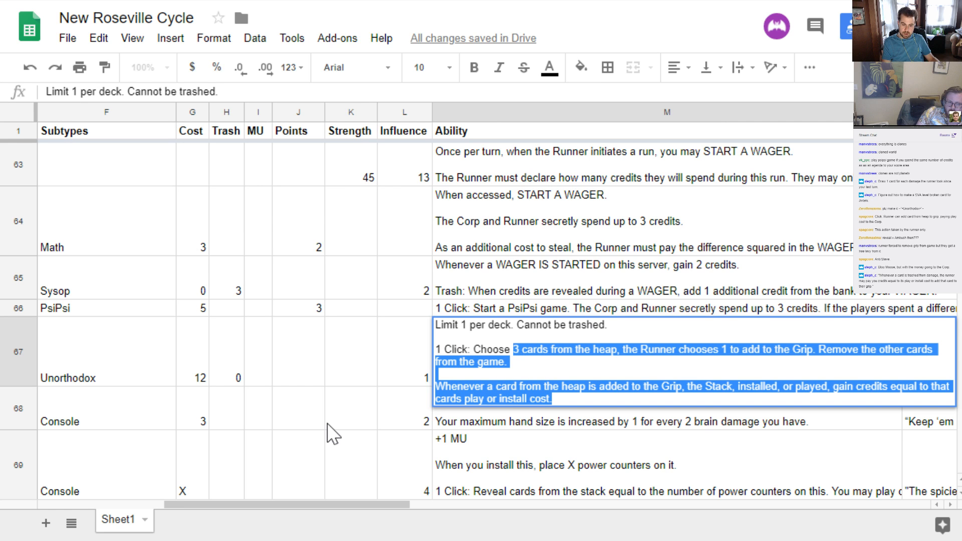
pyautogui.hotkey('shift', 'Left')
pyautogui.hotkey('shift', 'Left')
pyautogui.hotkey('shift', 'Left')
pyautogui.hotkey('shift', 'Left')
pyautogui.hotkey('shift', 'Left')
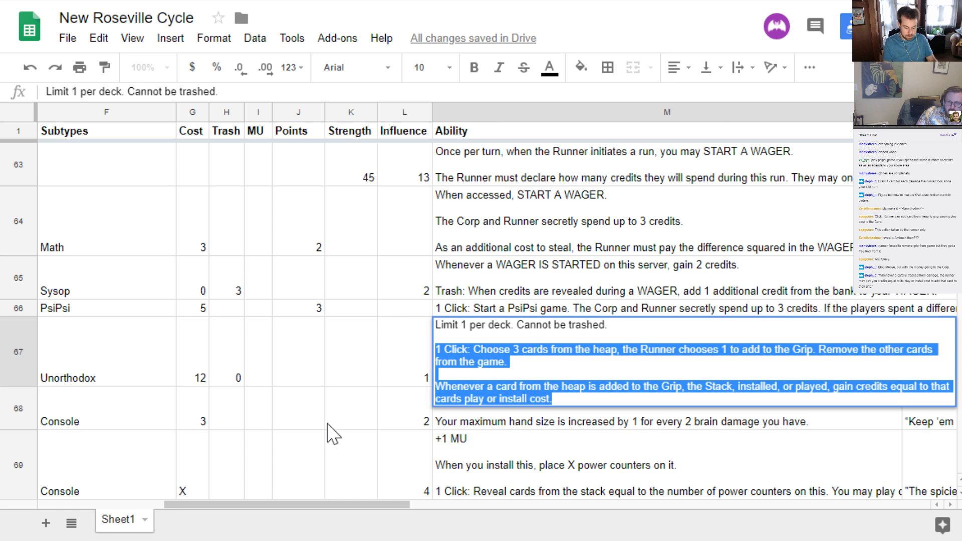
pyautogui.write('Whenever ')
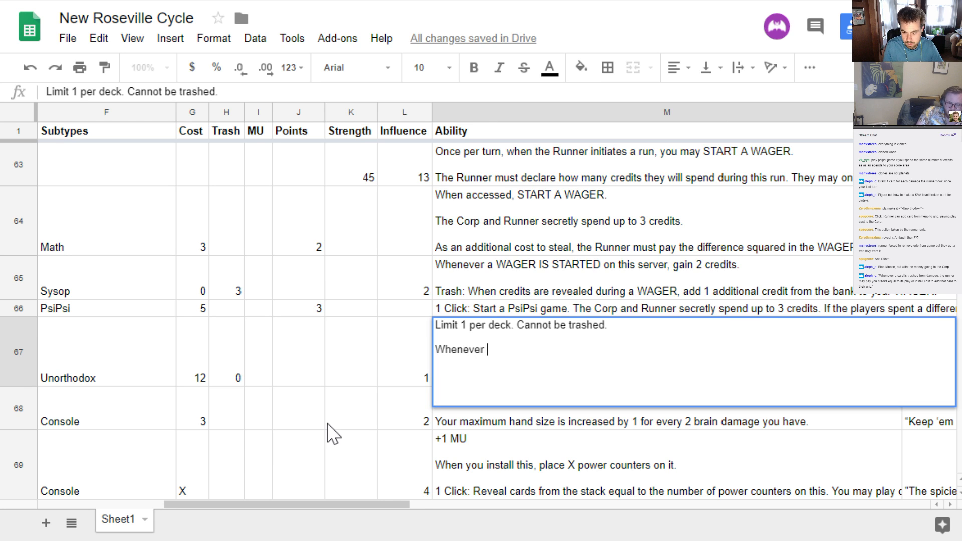
pyautogui.write('a')
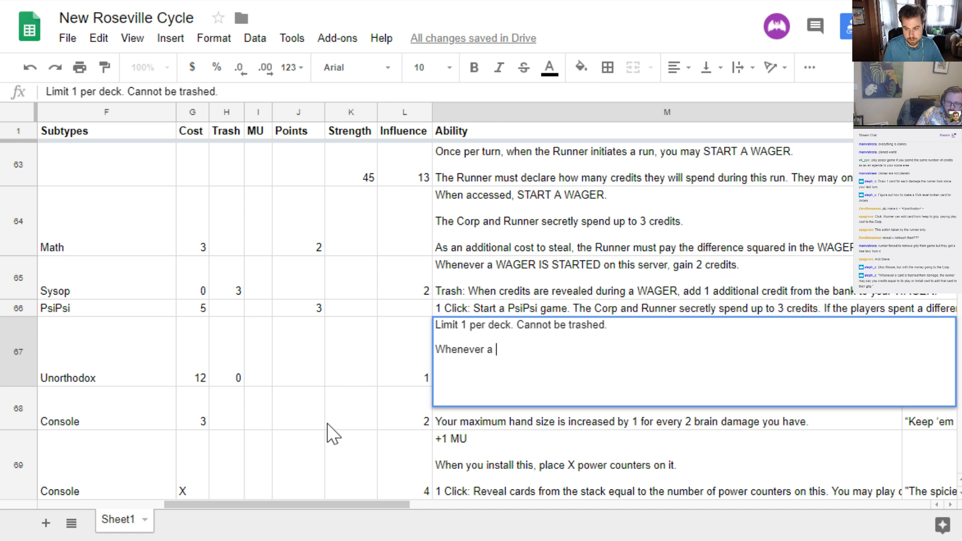
pyautogui.write('card is tr')
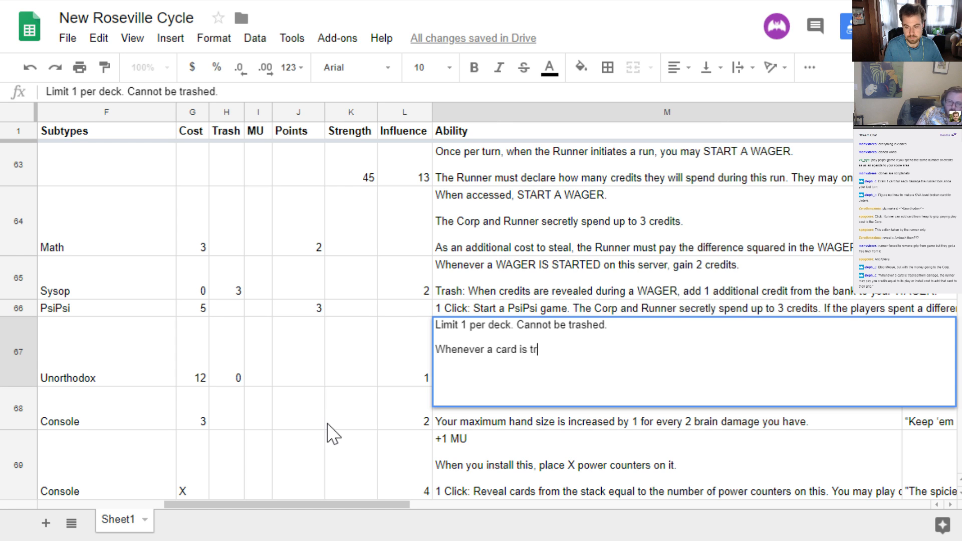
pyautogui.write('ashed from')
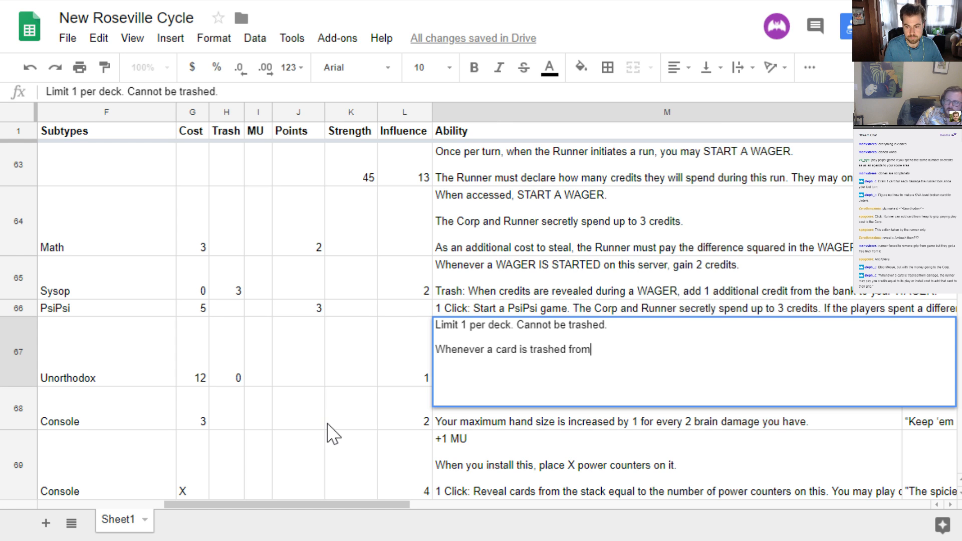
pyautogui.write(' damage, the Runner may pau')
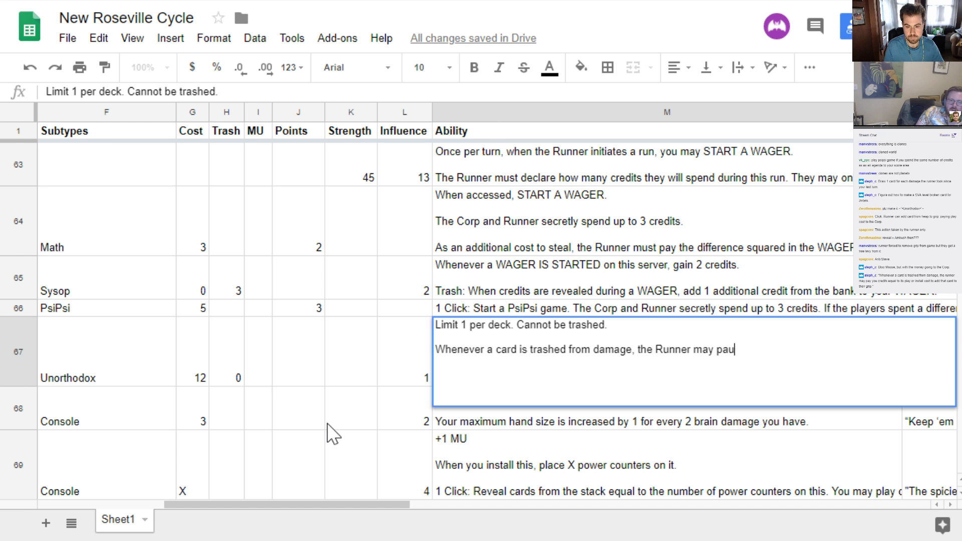
# Continue the new trigger with "from damage, the Runner may pay you credits equal to its play or install cost"
pyautogui.press('BackSpace')
pyautogui.write('y you cre')
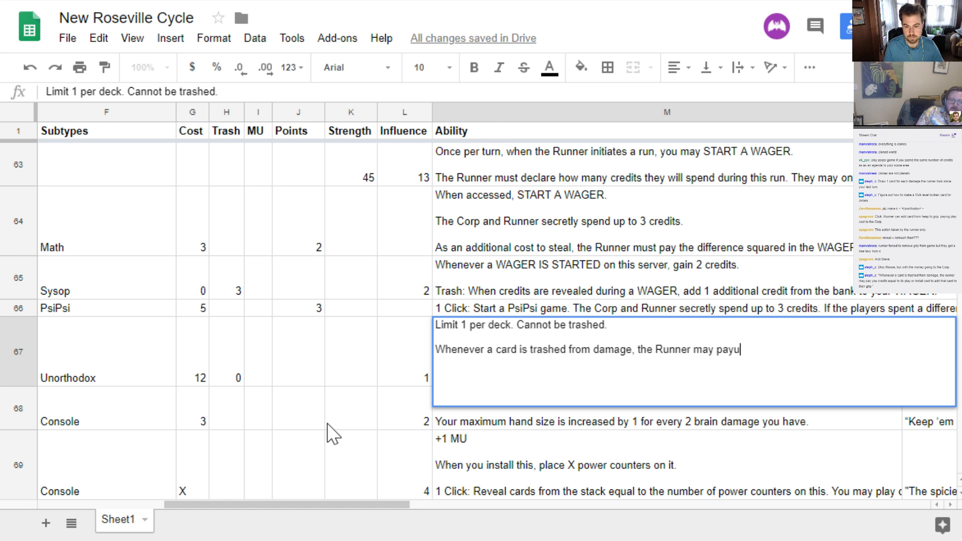
pyautogui.write('dits')
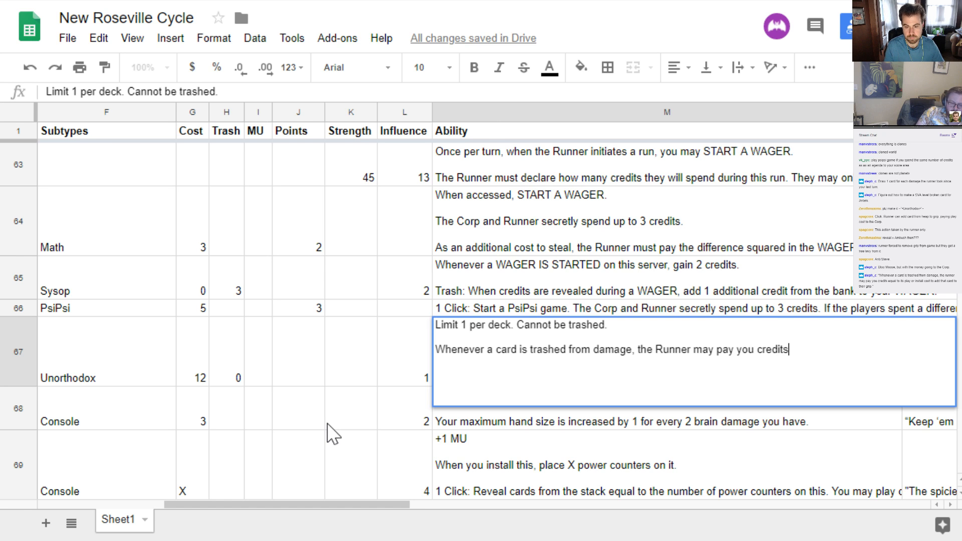
pyautogui.write(' equal')
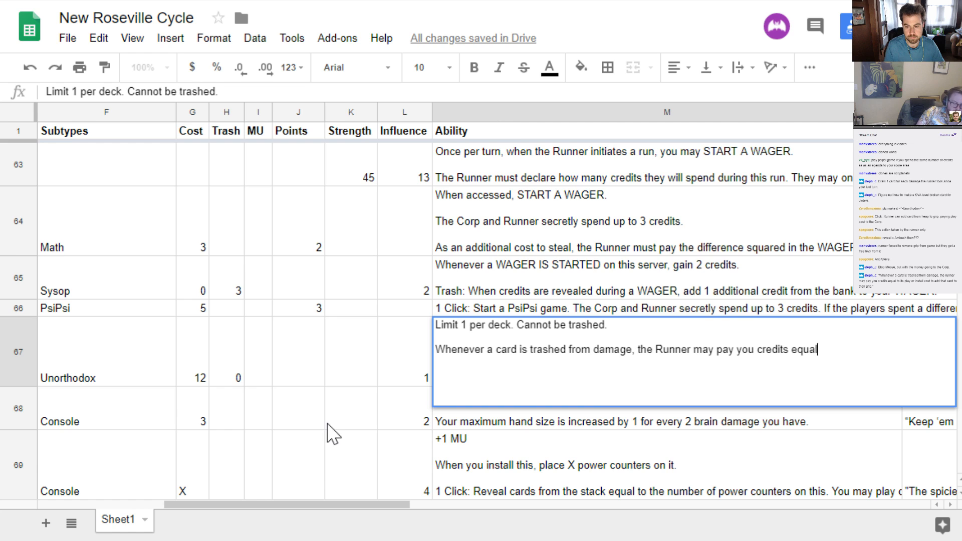
pyautogui.write(' to its pla')
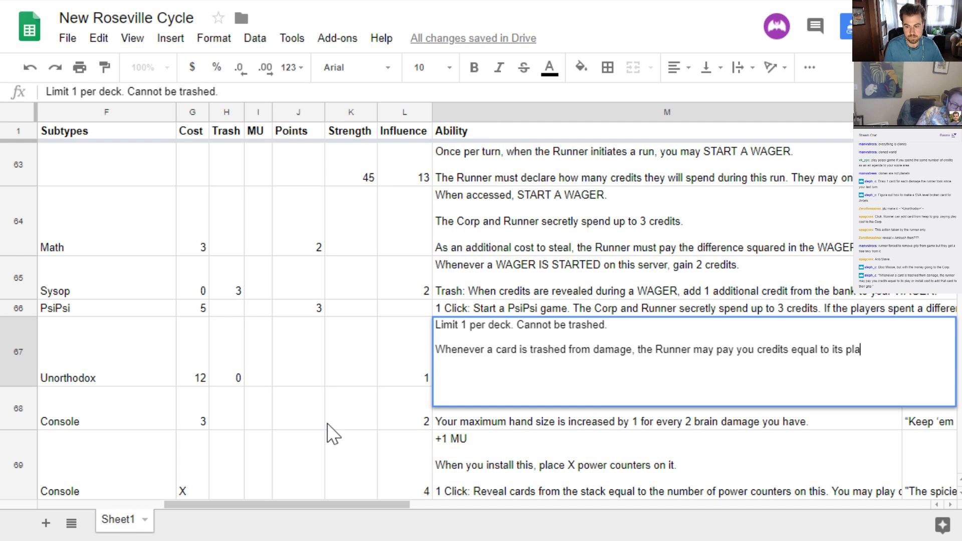
pyautogui.write('y or install cost ')
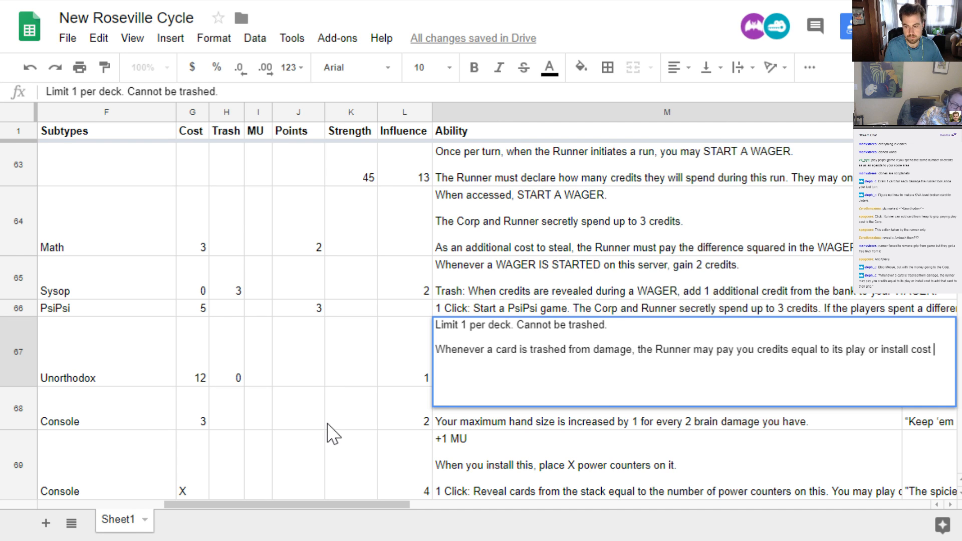
pyautogui.write('to add that card')
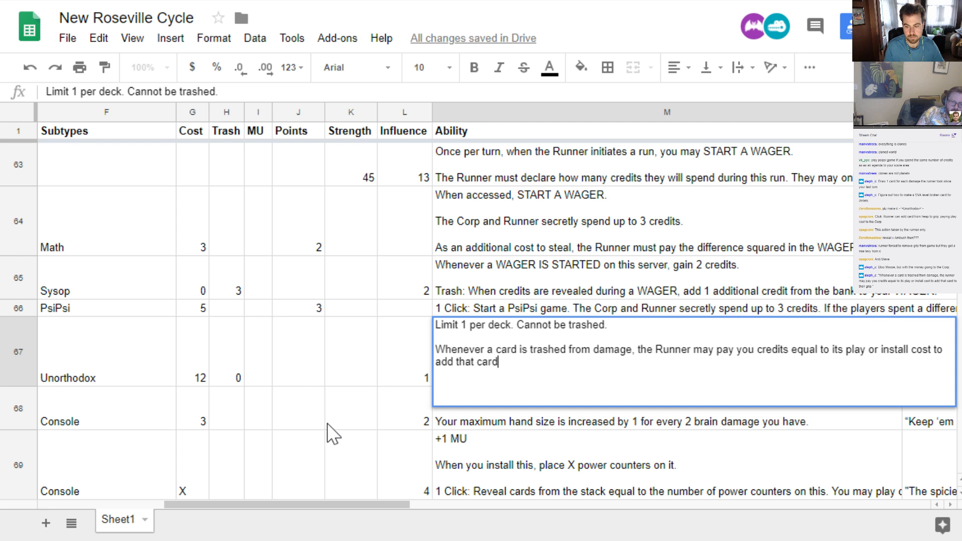
pyautogui.write(' to their grip')
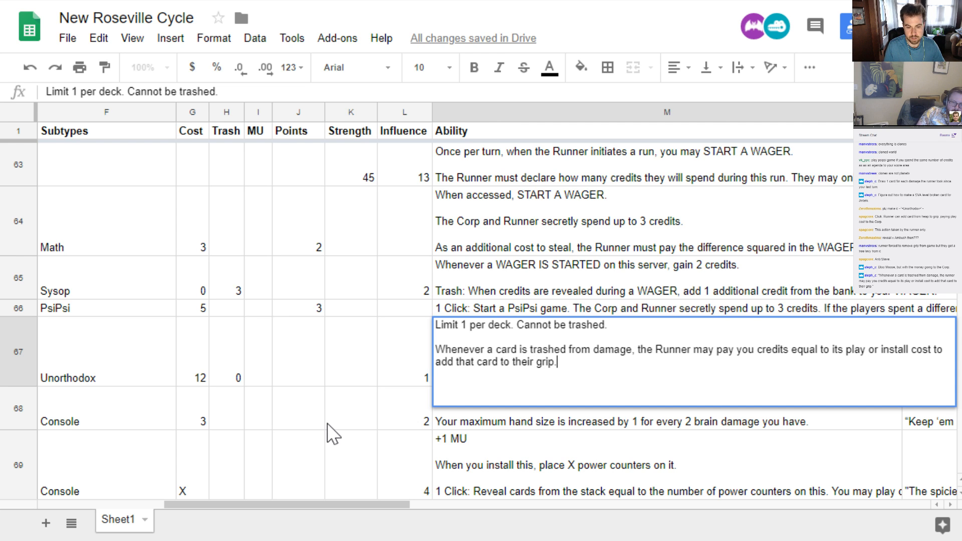
pyautogui.write('.')
# End the trigger with "to add that card to their grip." and save the ability cell
pyautogui.press('Return')
# Set the cost of *Bandaids For Sale to 3
pyautogui.press('Up')
pyautogui.press('Left')
pyautogui.press('Left')
pyautogui.press('Left')
pyautogui.press('Left')
pyautogui.press('Left')
pyautogui.press('Left')
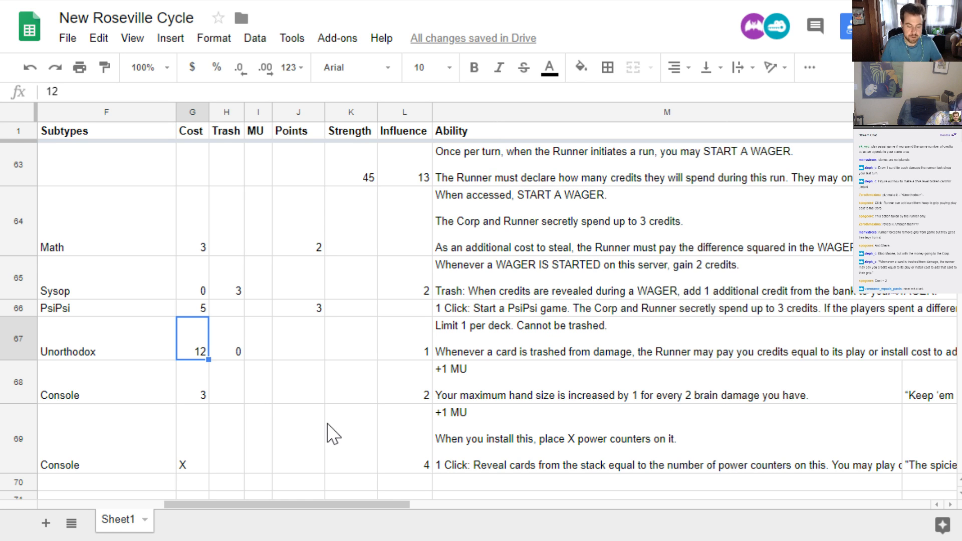
pyautogui.write('3')
pyautogui.press('Return')
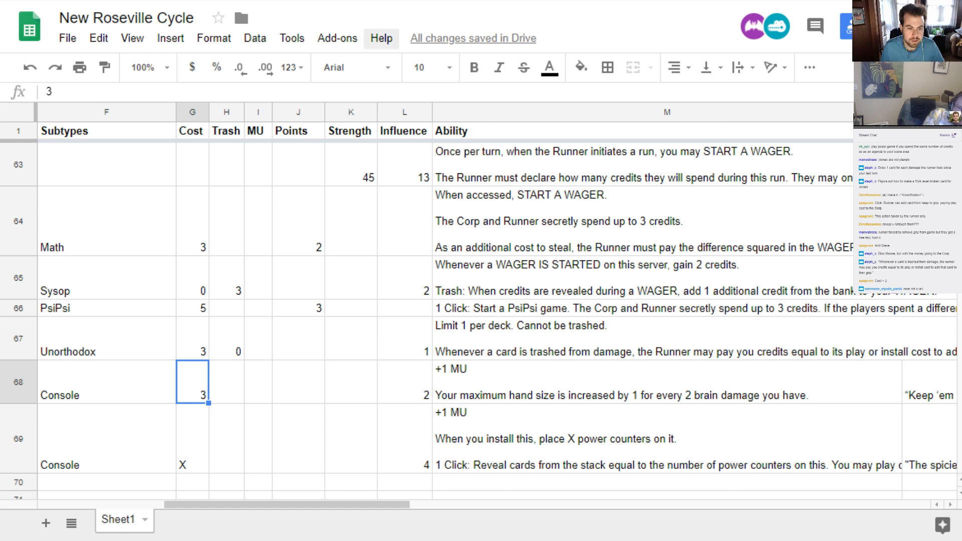
# Examine the posted artwork on Imgur, glance at the cards in cards.pdf, and return to the New Roseville Cycle spreadsheet
pyautogui.hotkey('ctrl', 't')
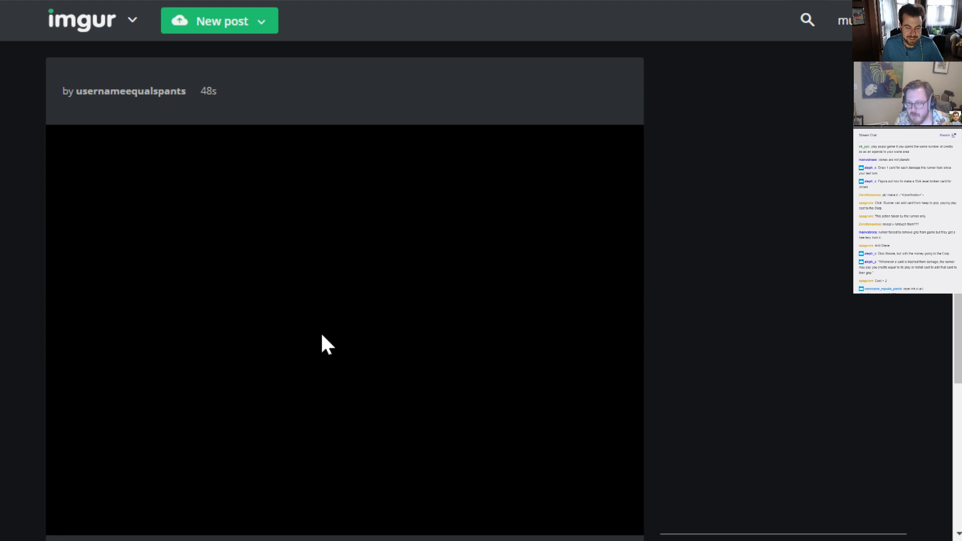
pyautogui.scroll(-3, 322, 334)
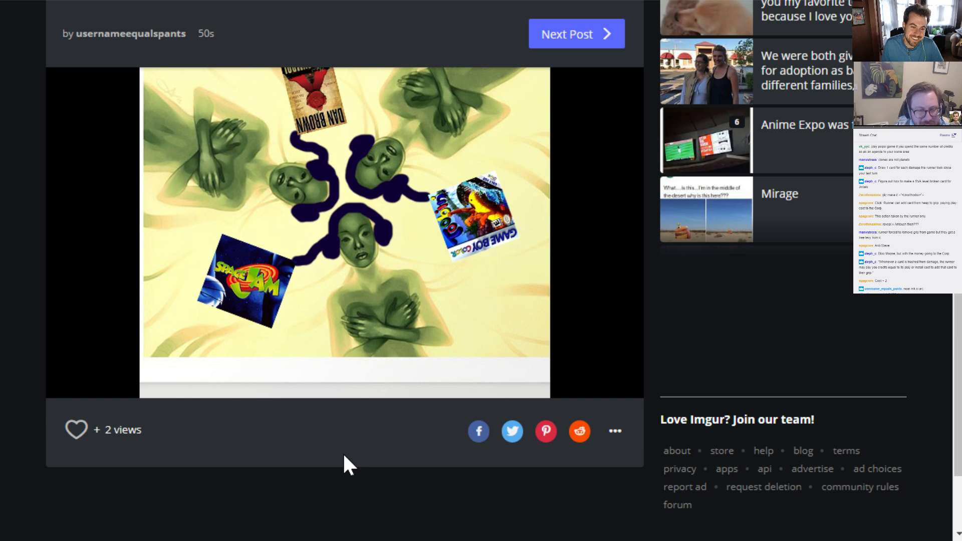
pyautogui.scroll(3, 343, 454)
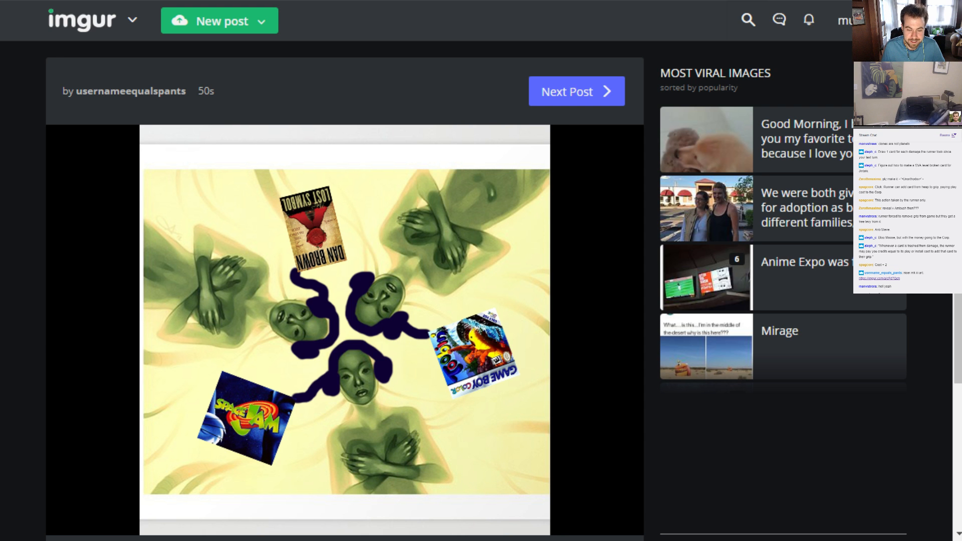
pyautogui.click(102, 1)
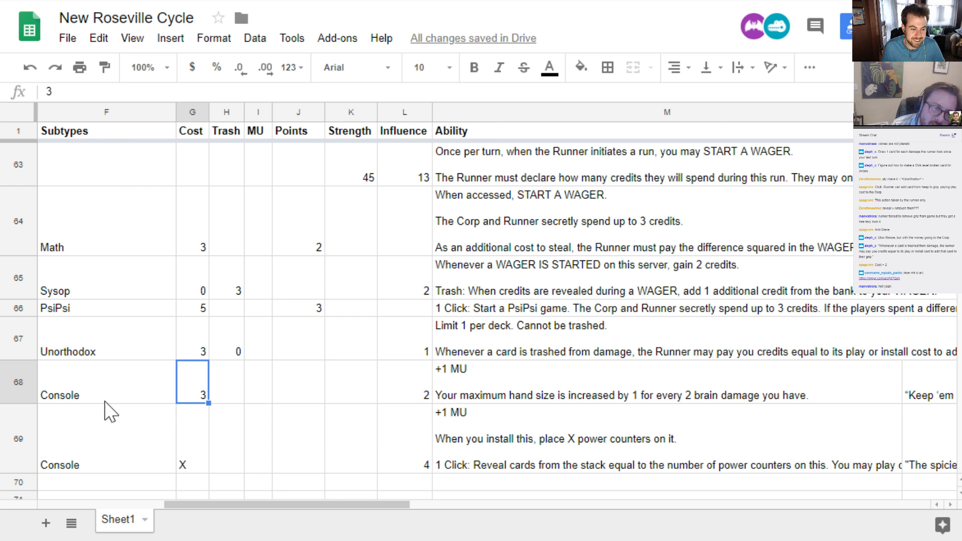
pyautogui.click(146, 1)
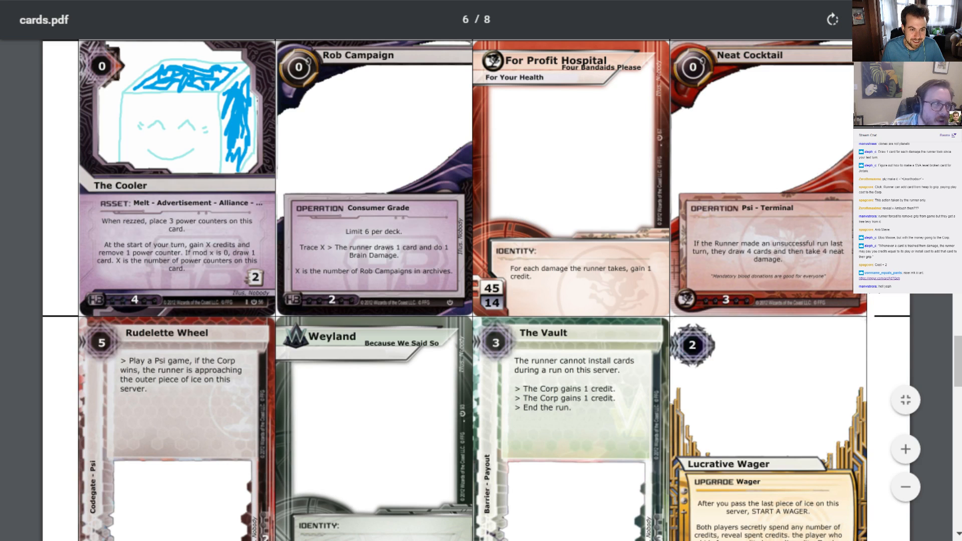
pyautogui.click(190, 1)
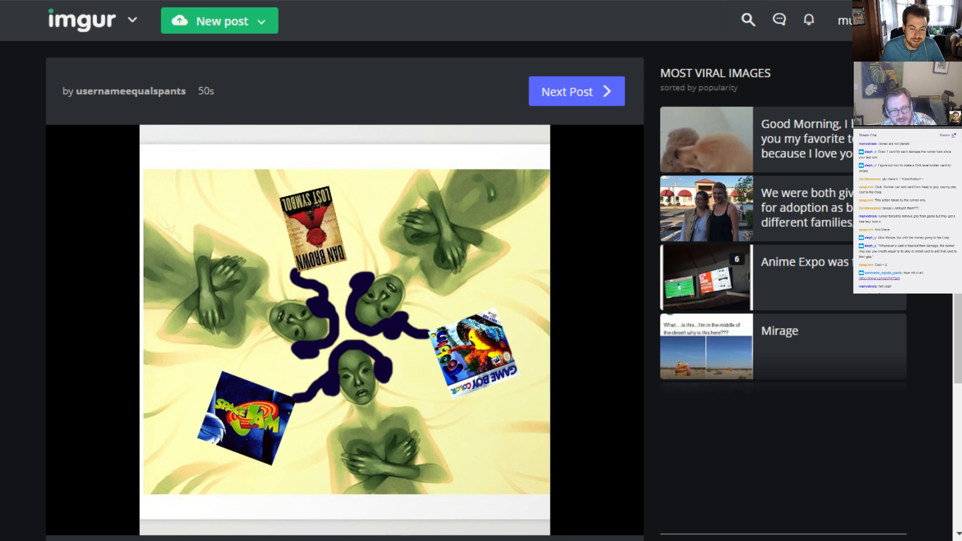
pyautogui.hotkey('ctrl', 'shift', 'Tab')
pyautogui.hotkey('ctrl', 'shift', 'Tab')
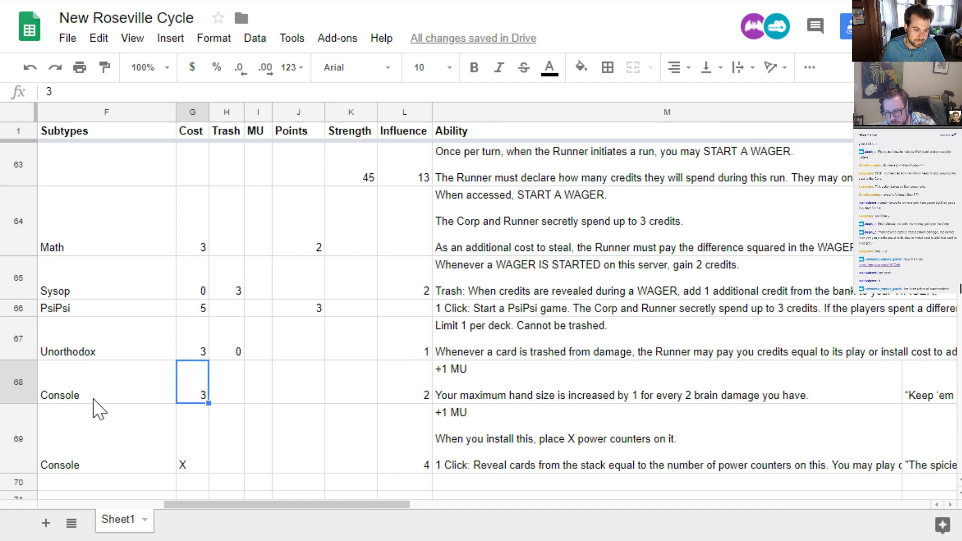
# Copy the name of the jinteki agenda Nisei Mk III
pyautogui.press('Left')
pyautogui.press('Left')
pyautogui.press('Left')
pyautogui.press('Left')
pyautogui.press('Up')
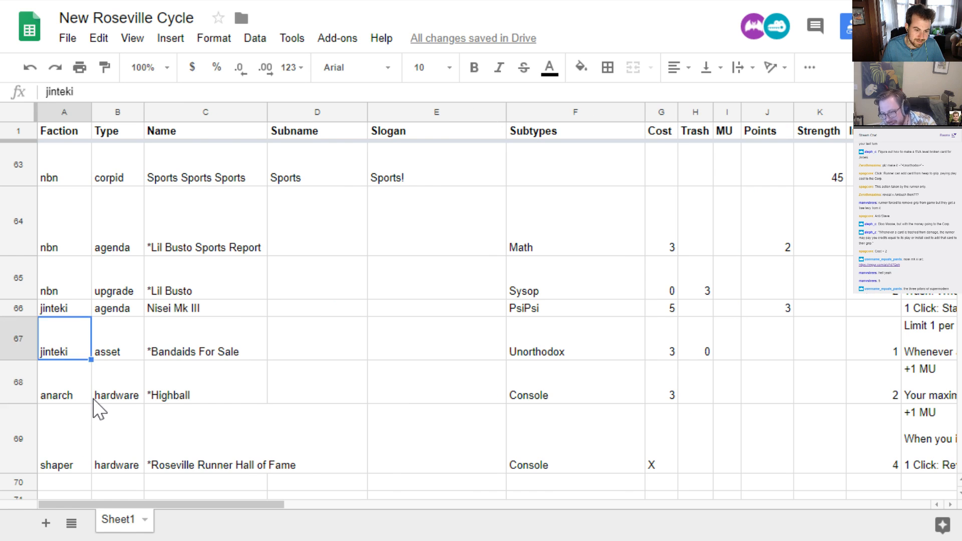
pyautogui.press('Up')
pyautogui.press('Up')
pyautogui.press('Right')
pyautogui.press('Right')
pyautogui.press('Down')
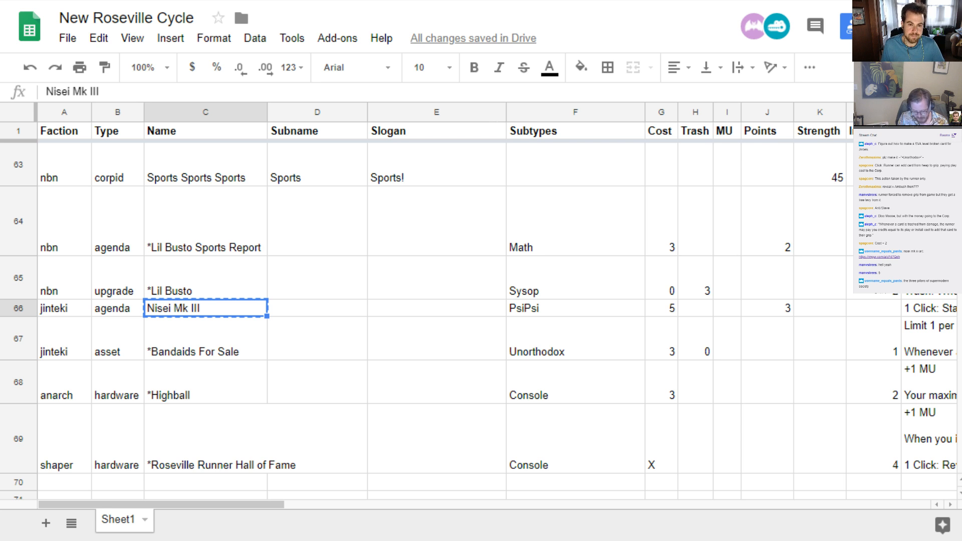
# Review the Nisei Mk III row from its subname and cost through to its ability text
pyautogui.click(312, 308)
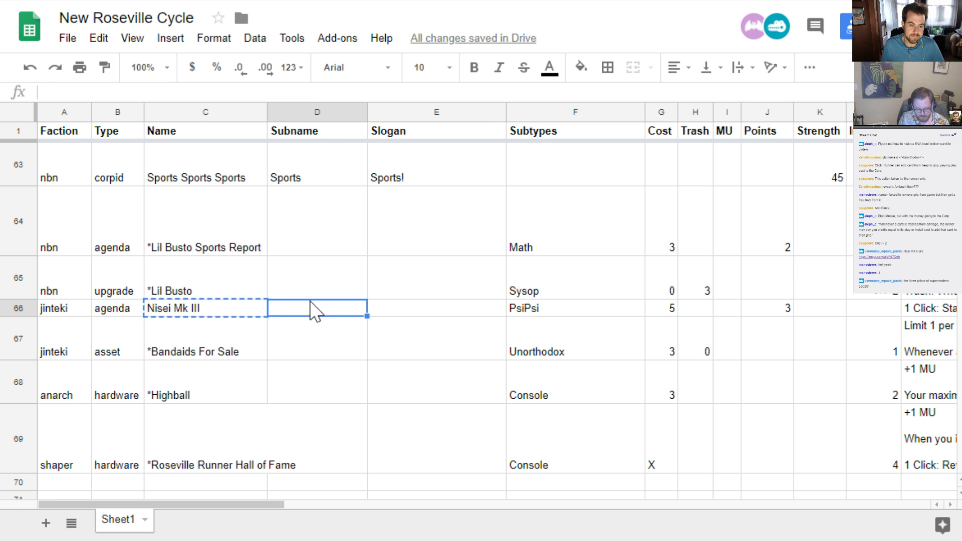
pyautogui.click(650, 313)
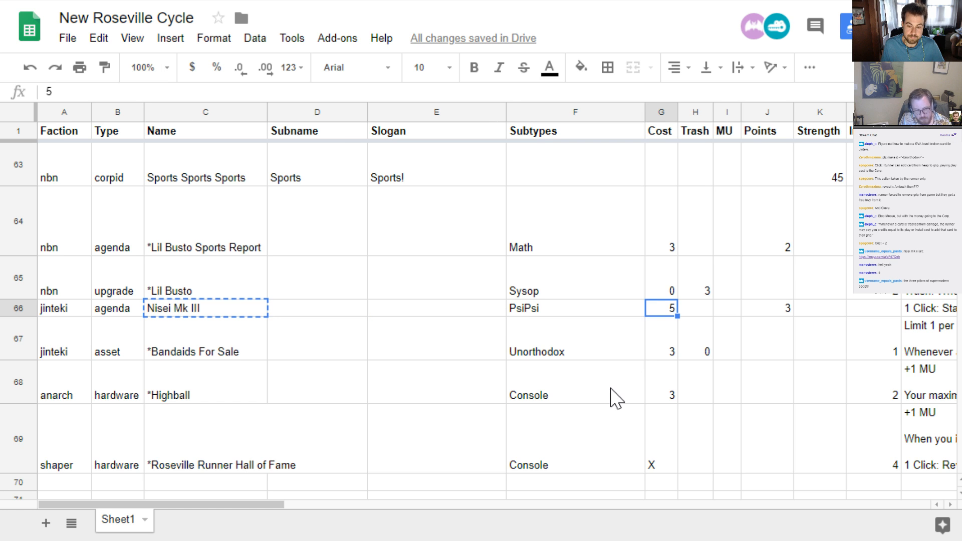
pyautogui.press('Right')
pyautogui.press('Right')
pyautogui.press('Right')
pyautogui.press('Right')
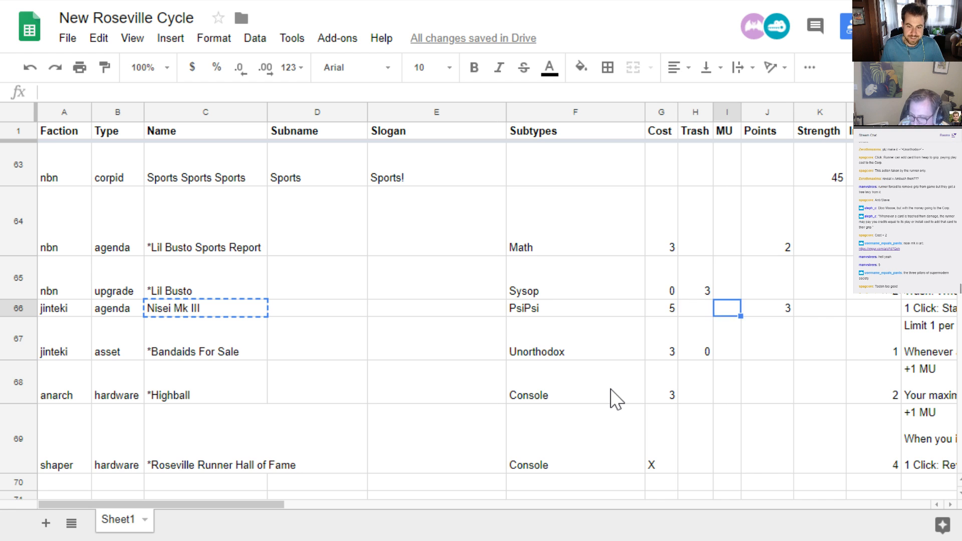
pyautogui.press('Right')
pyautogui.press('Right')
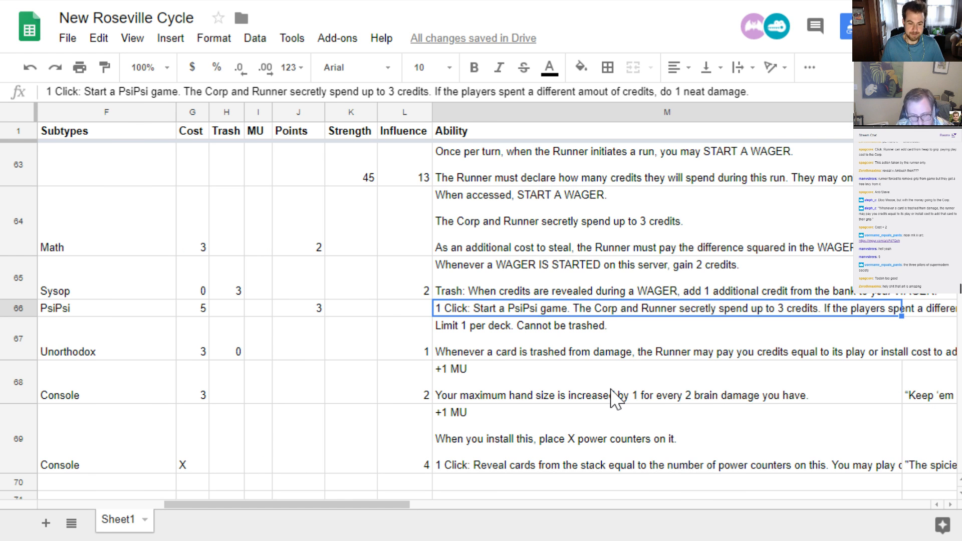
# Set the cost of *Bandaids For Sale to 5
pyautogui.press('Down')
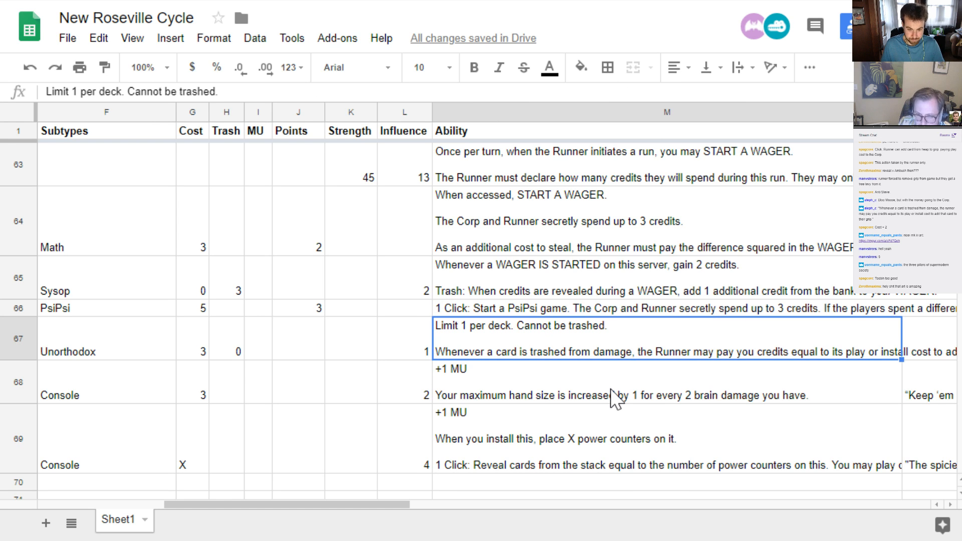
pyautogui.press('Left')
pyautogui.press('Left')
pyautogui.press('Left')
pyautogui.press('Left')
pyautogui.press('Left')
pyautogui.press('Left')
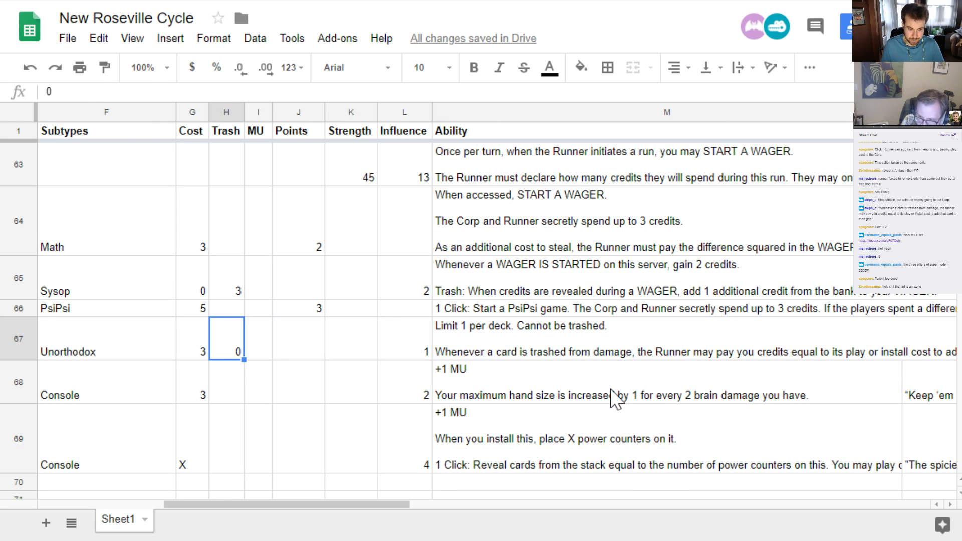
pyautogui.write('5')
pyautogui.press('Right')
pyautogui.press('Left')
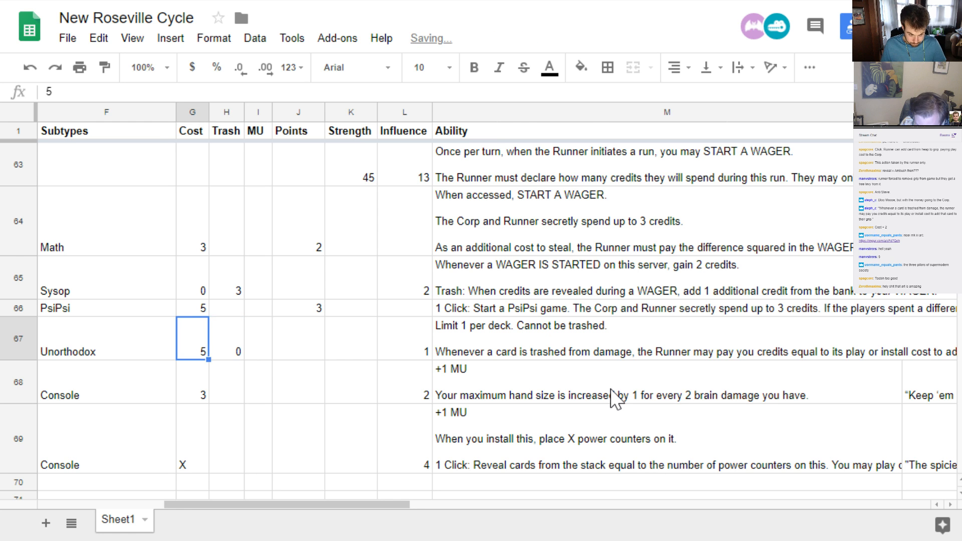
# Insert a blank row below the jinteki asset *Bandaids For Sale
pyautogui.press('Home')
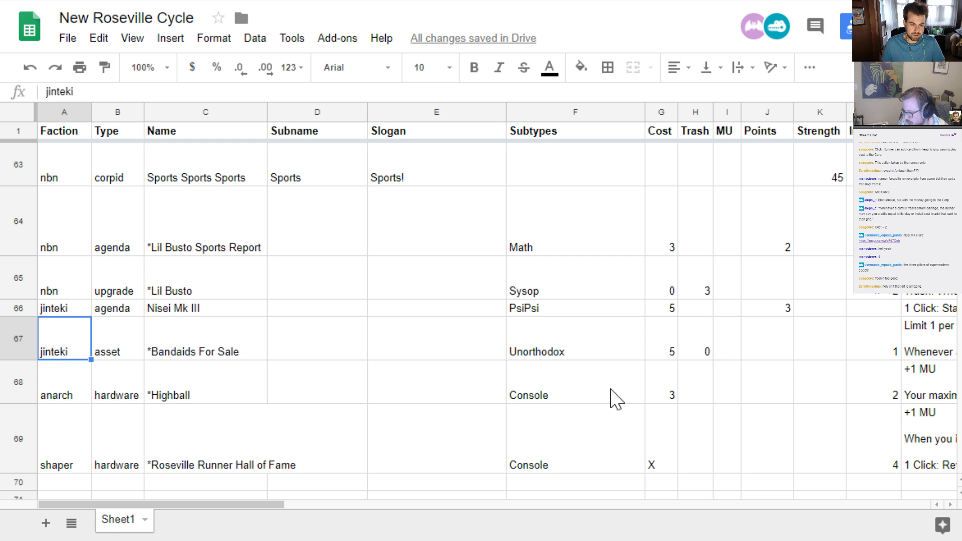
pyautogui.scroll(1, 251, 329)
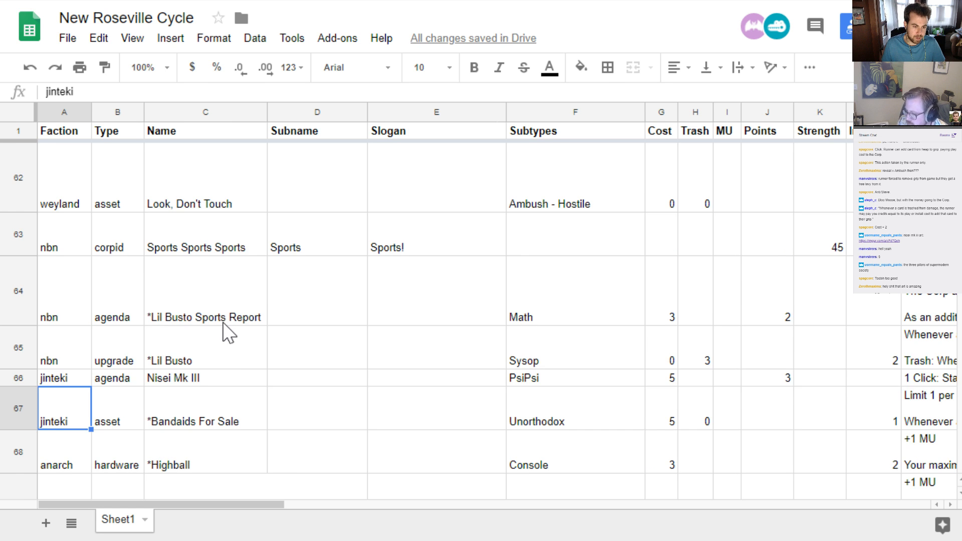
pyautogui.scroll(-1, 228, 330)
pyautogui.scroll(2, 112, 370)
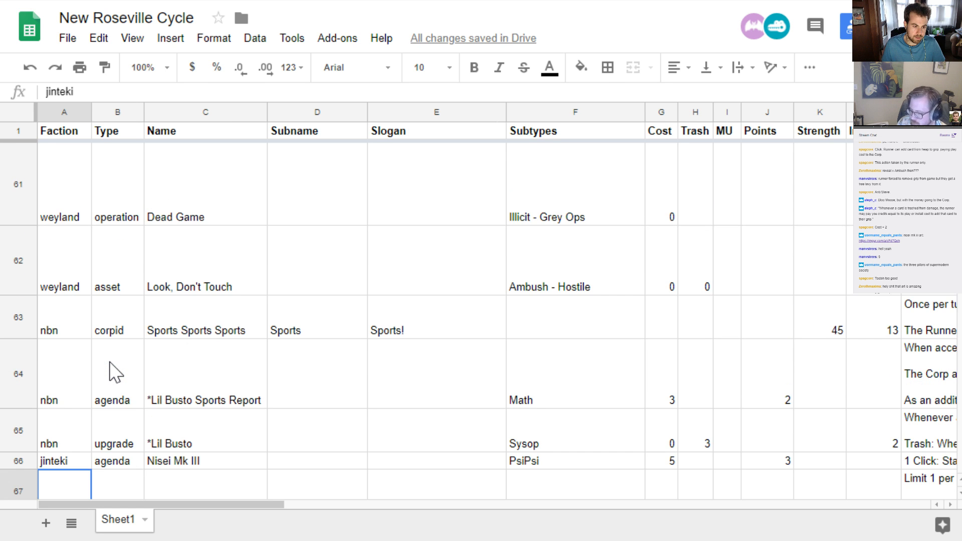
pyautogui.scroll(-1, 108, 370)
pyautogui.scroll(-1, 108, 368)
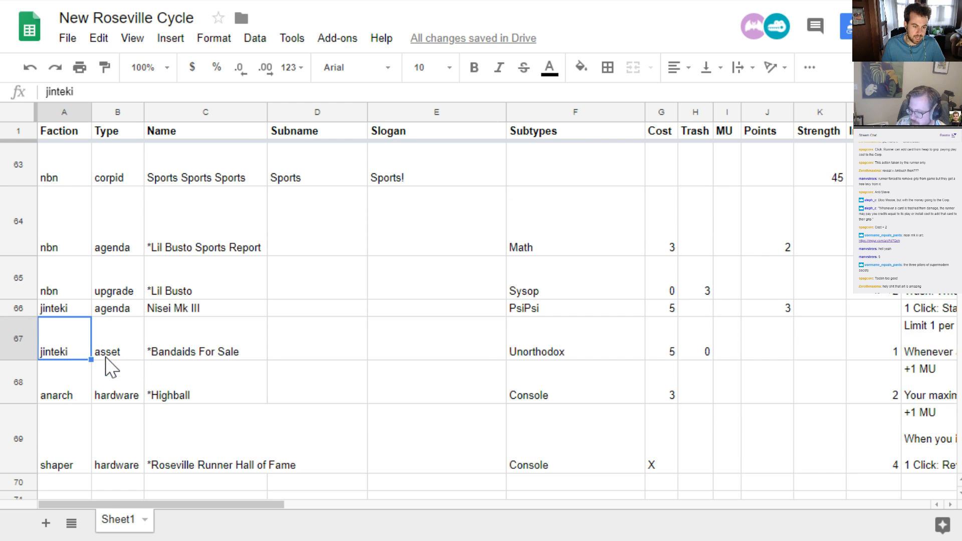
pyautogui.click(19, 340)
pyautogui.rightClick(20, 343)
pyautogui.click(83, 479)
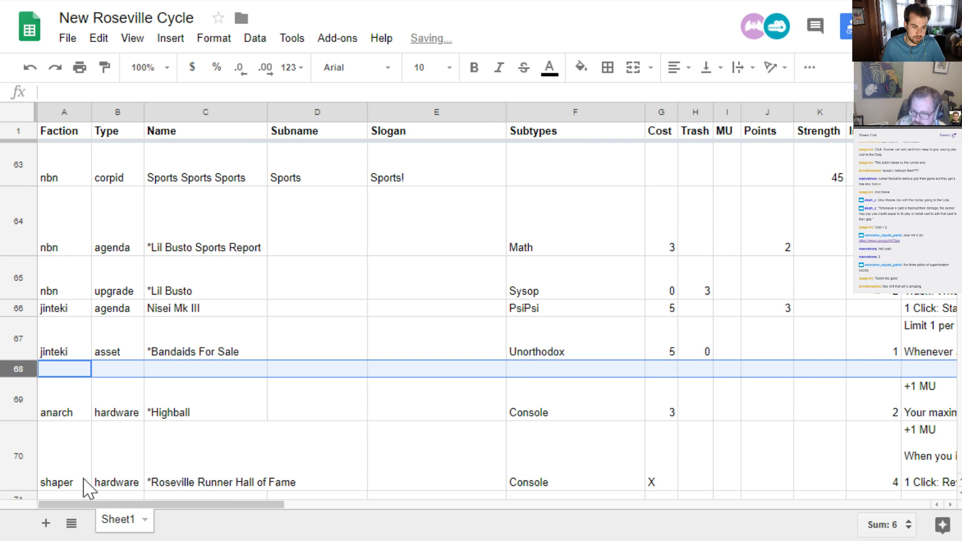
# Fill the new row with faction hb, type agenda and subtype Melt
pyautogui.click(78, 377)
pyautogui.write('hb')
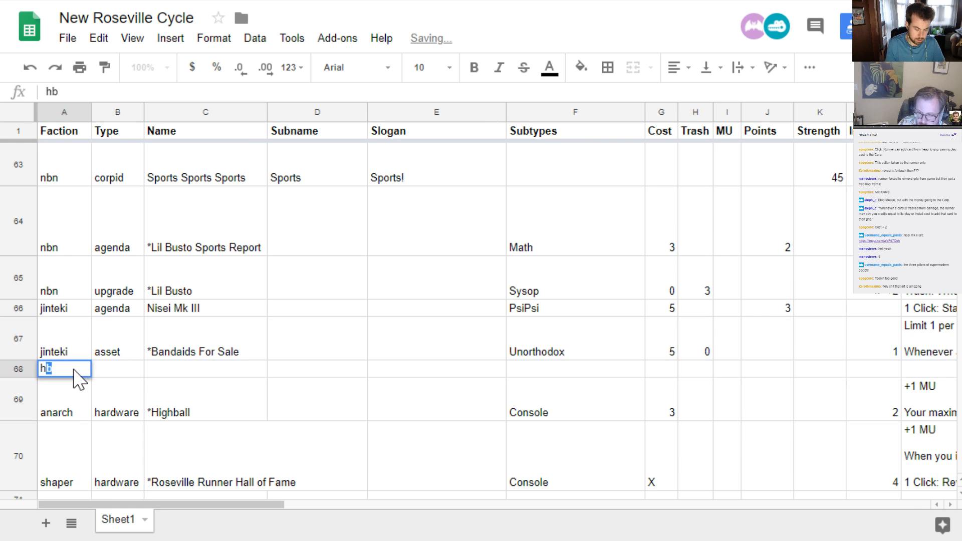
pyautogui.press('Tab')
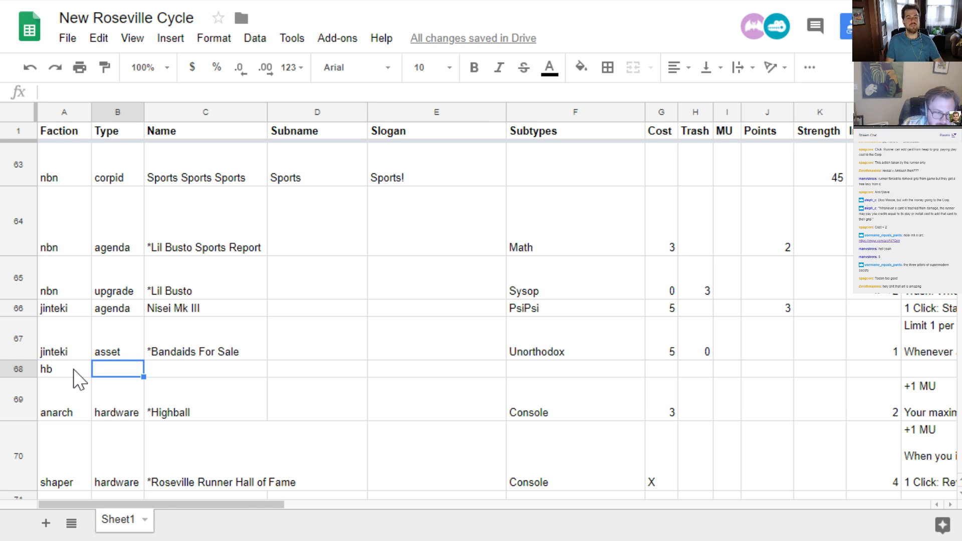
pyautogui.write('agenda')
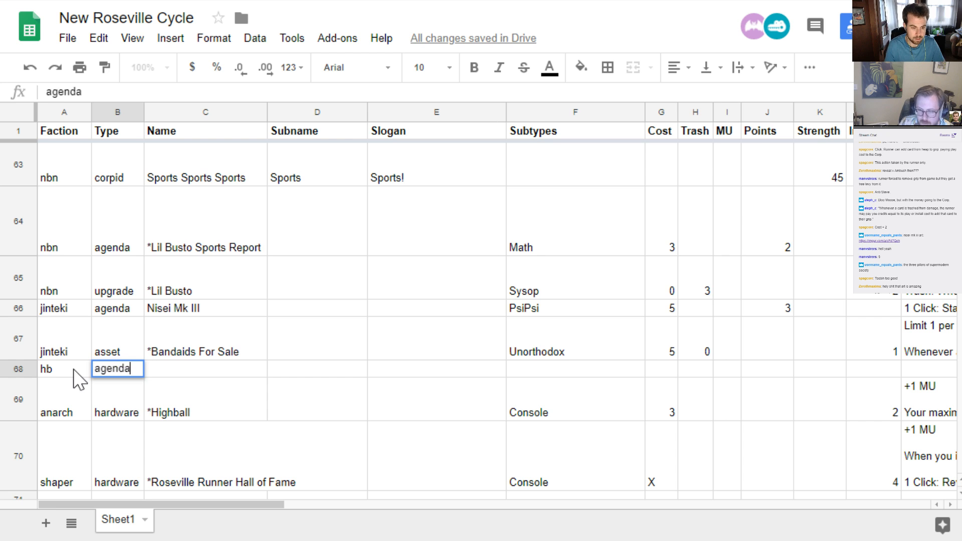
pyautogui.press('Tab')
pyautogui.press('Tab')
pyautogui.press('Tab')
pyautogui.press('Tab')
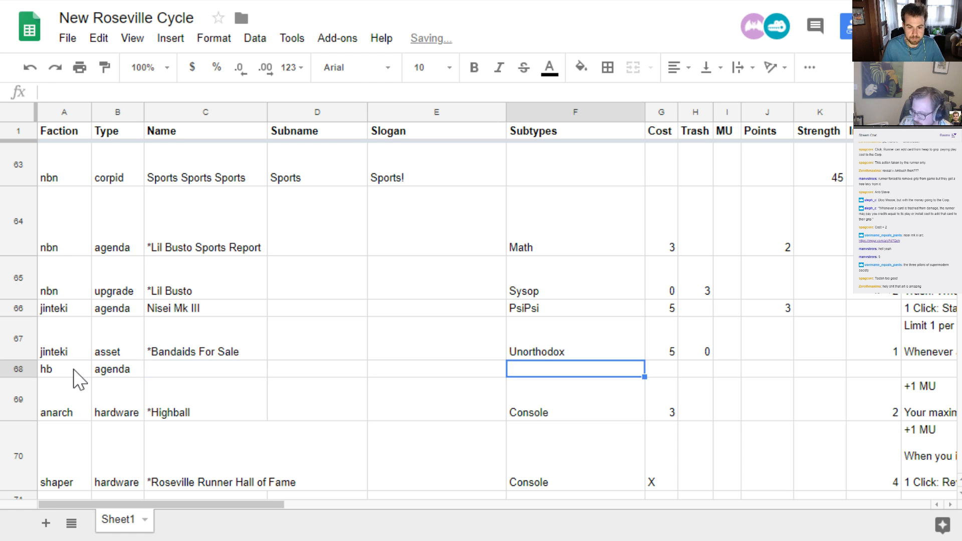
pyautogui.write('Melt')
pyautogui.press('Return')
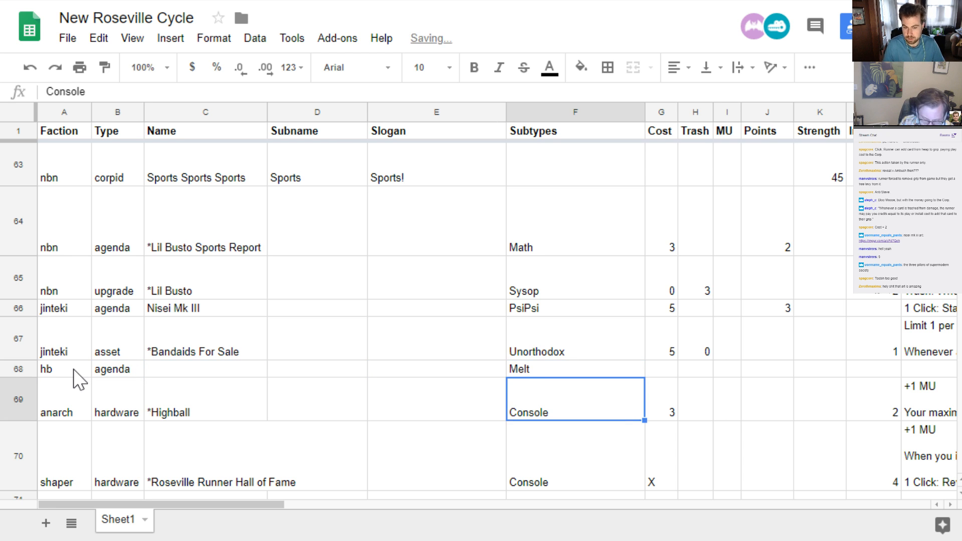
pyautogui.press('Up')
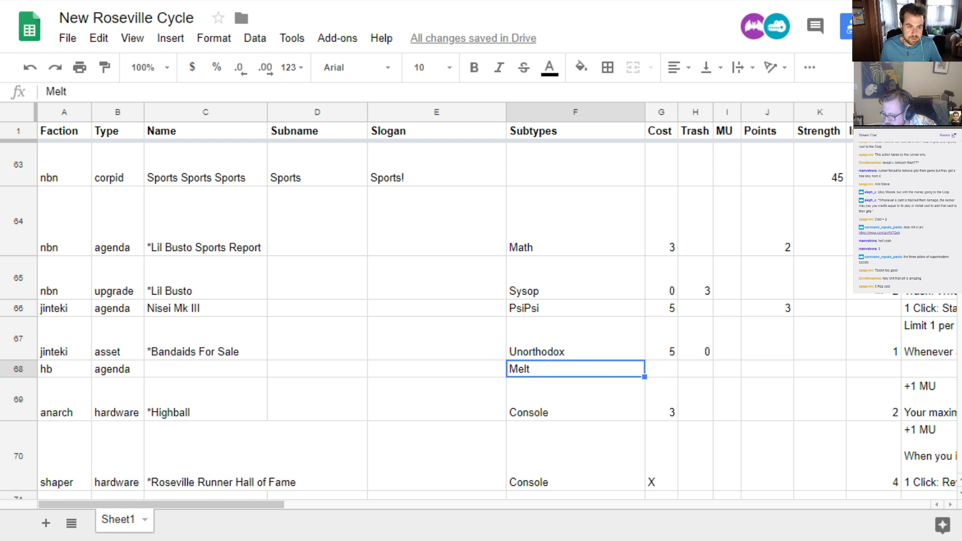
# Look through the card pages in cards.pdf, including the existing HB Melt cards, and return to the New Roseville Cycle sheet
pyautogui.hotkey('ctrl', 'Tab')
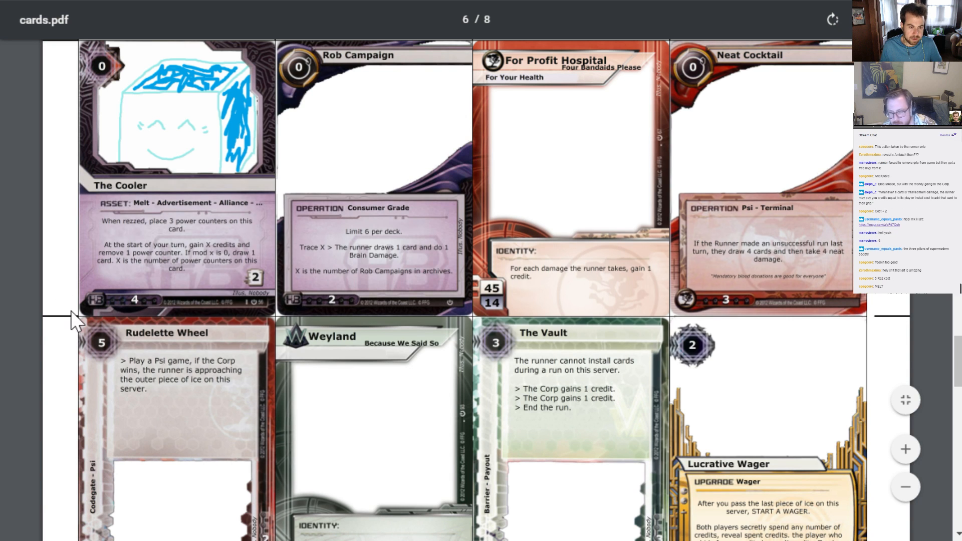
pyautogui.scroll(15, 71, 311)
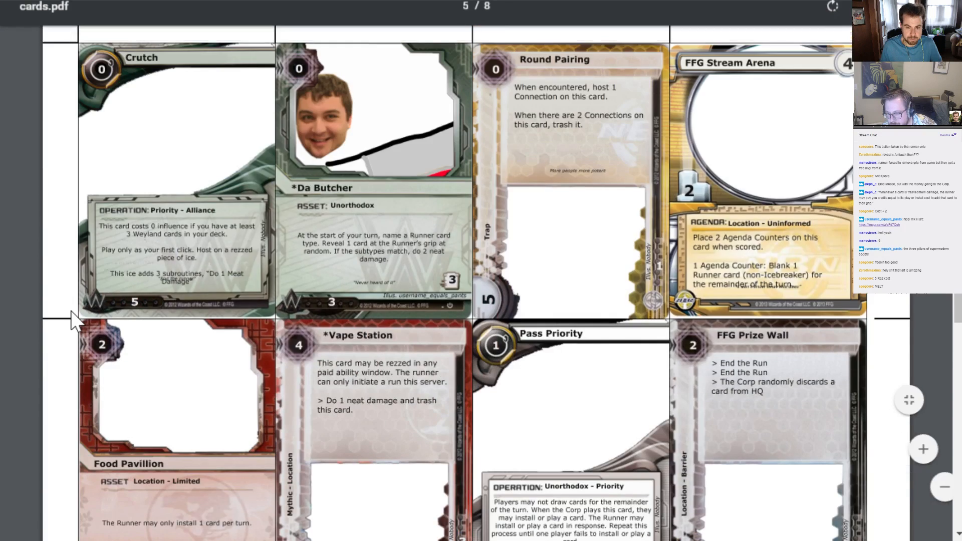
pyautogui.scroll(8, 71, 310)
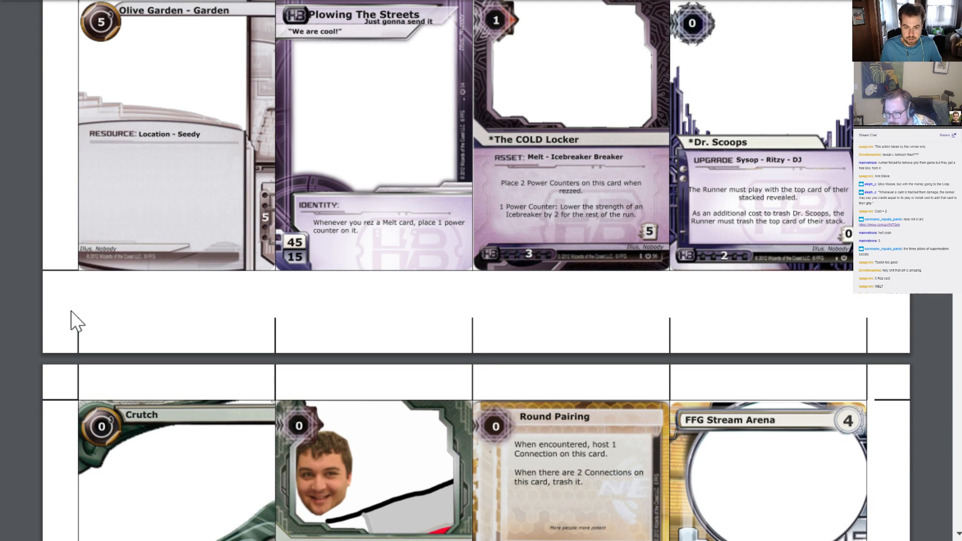
pyautogui.scroll(4, 76, 321)
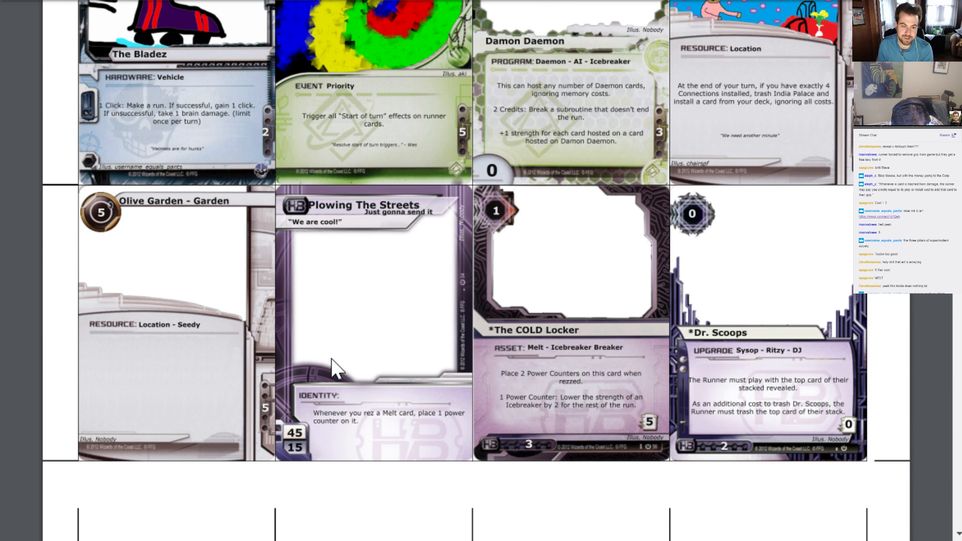
pyautogui.scroll(5, 468, 421)
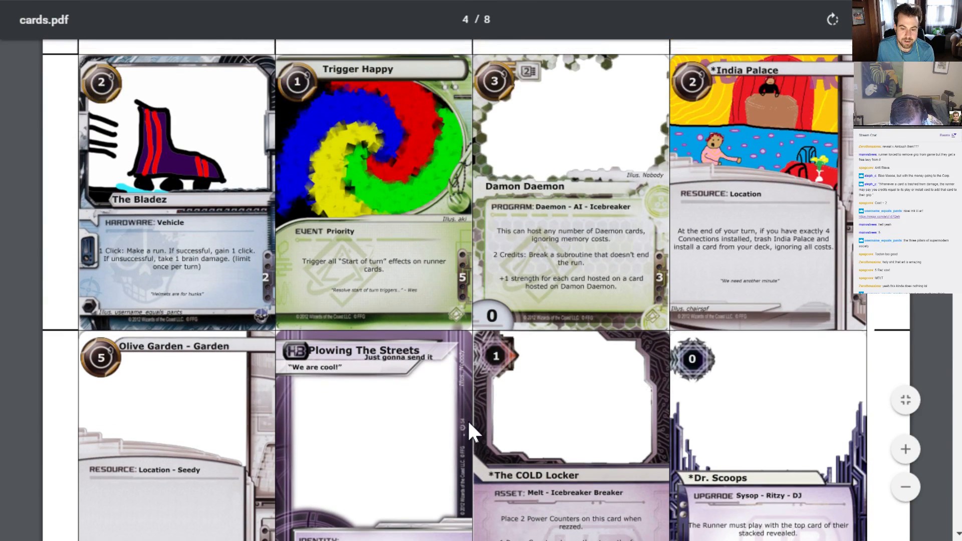
pyautogui.scroll(15, 468, 420)
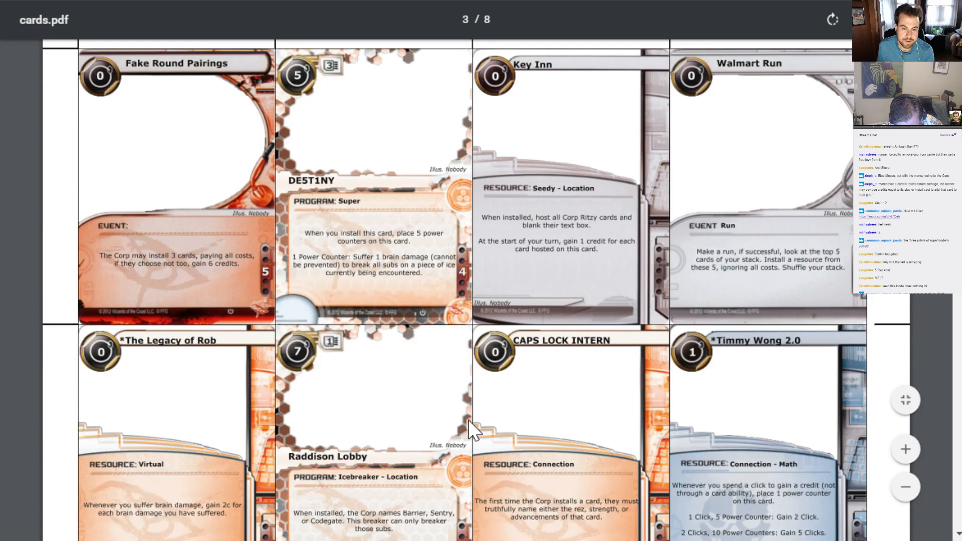
pyautogui.scroll(13, 469, 420)
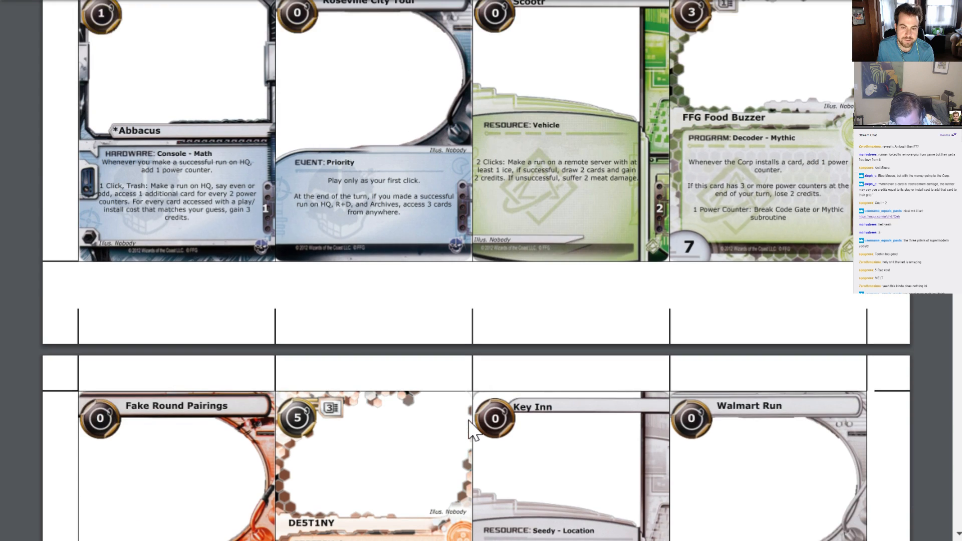
pyautogui.scroll(5, 468, 420)
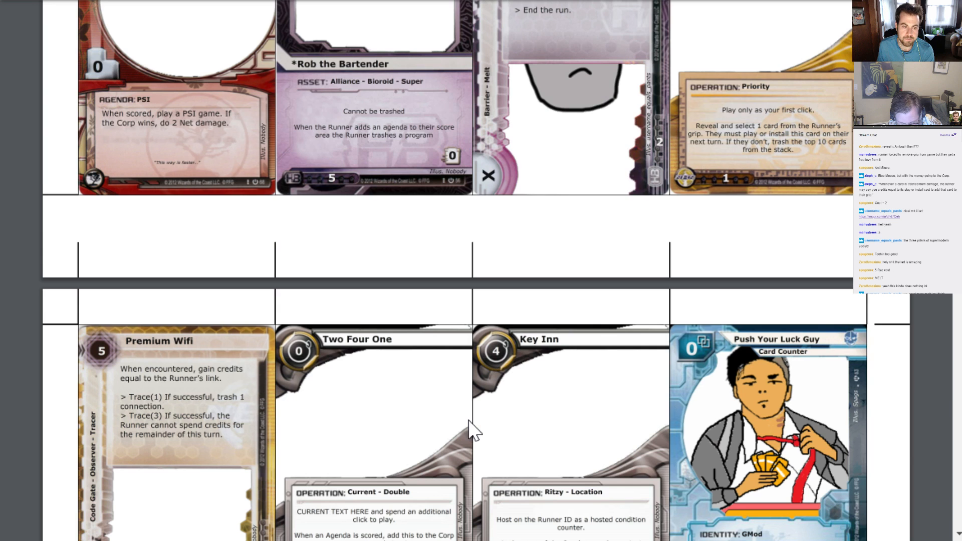
pyautogui.scroll(-15, 468, 414)
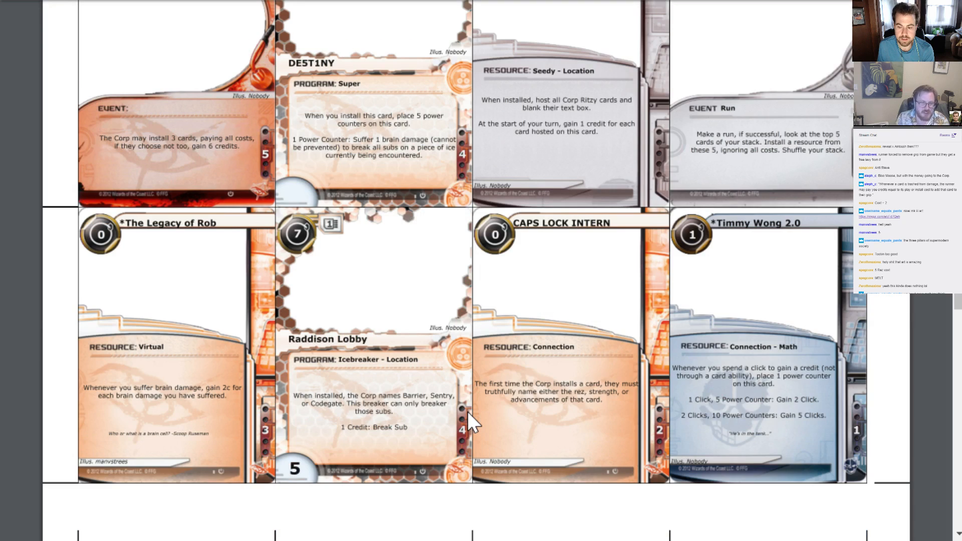
pyautogui.scroll(-12, 468, 411)
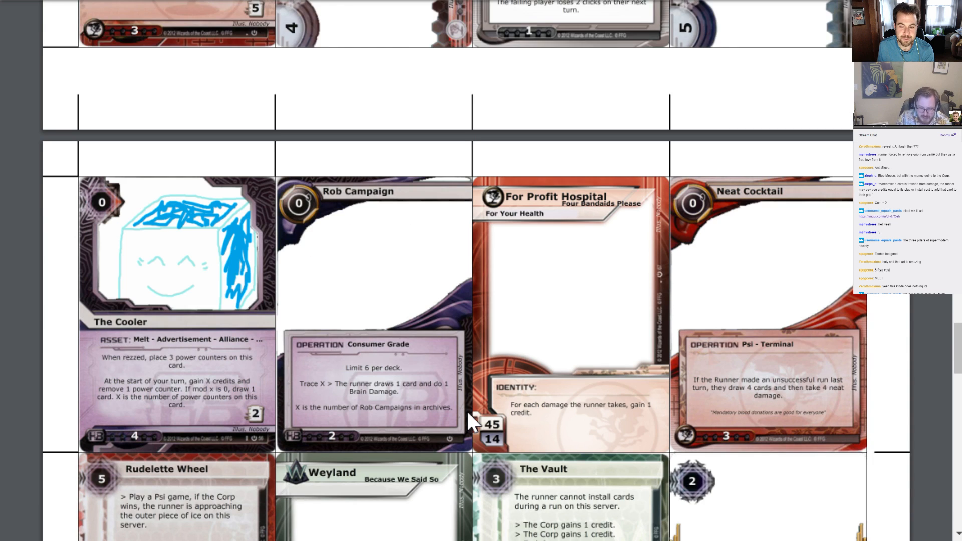
pyautogui.scroll(-12, 468, 411)
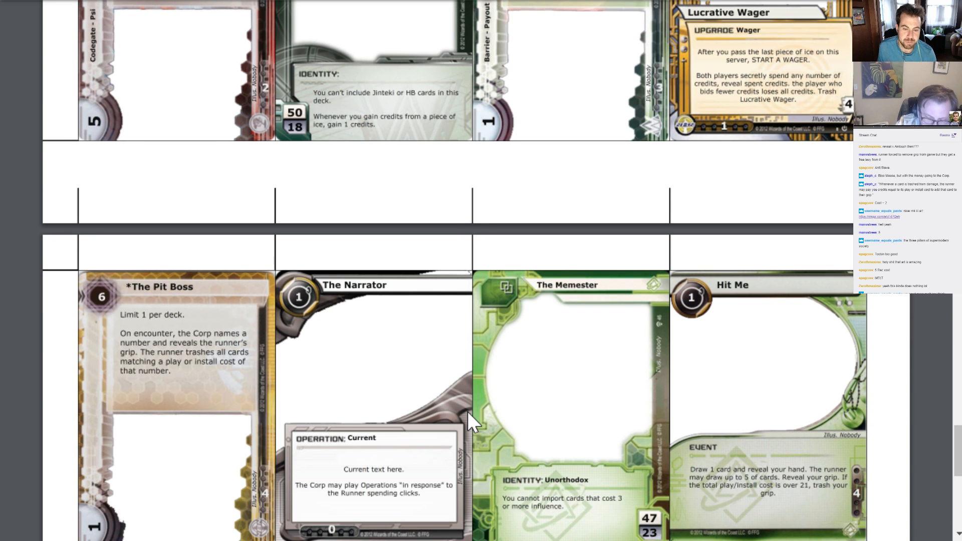
pyautogui.scroll(-20, 467, 411)
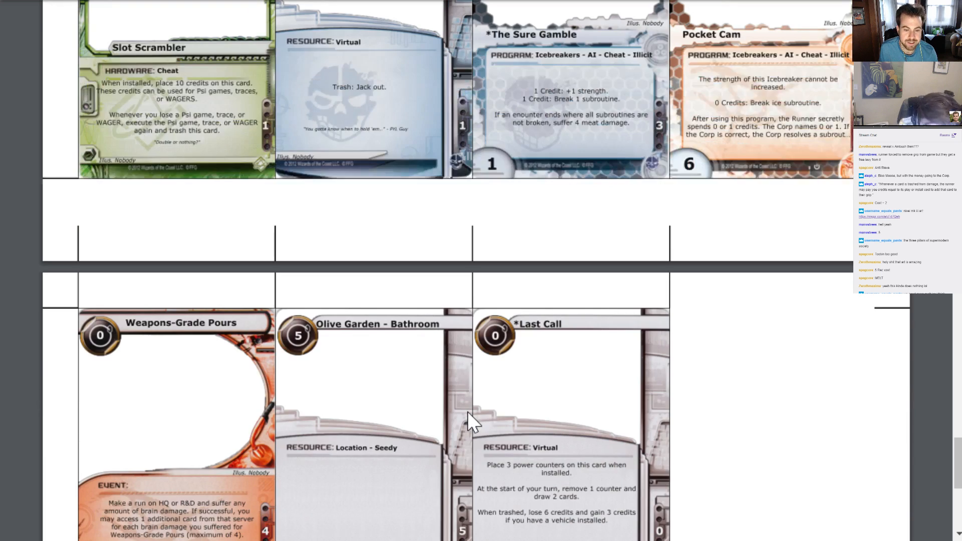
pyautogui.hotkey('ctrl', 'Tab')
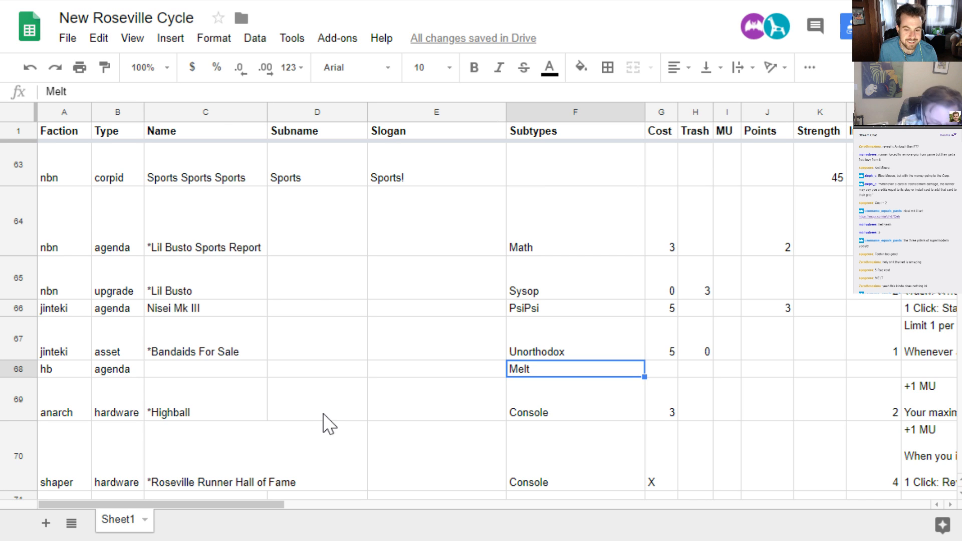
# Set the new hb Melt agenda's cost to 3 and its points to 1
pyautogui.press('Tab')
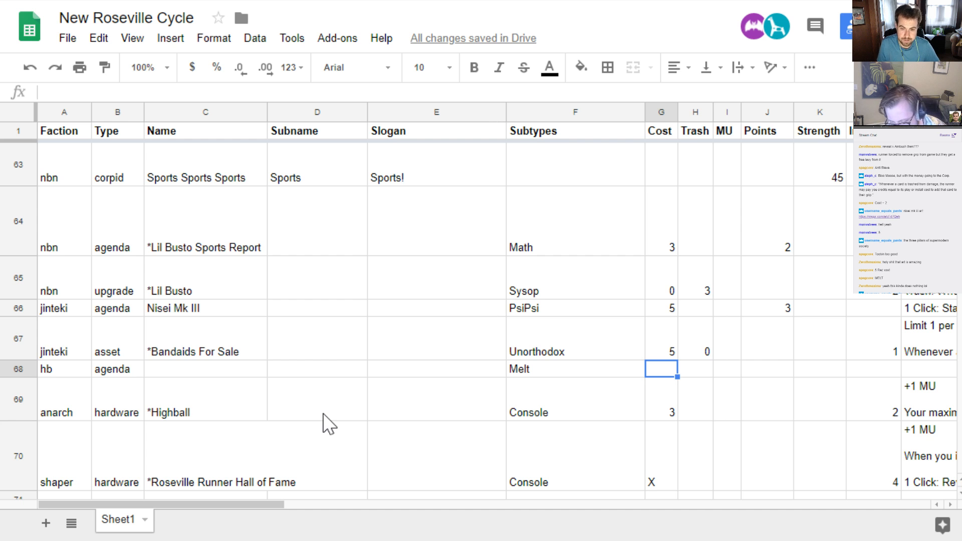
pyautogui.press('Tab')
pyautogui.press('Tab')
pyautogui.press('Tab')
pyautogui.press('Tab')
pyautogui.press('Tab')
pyautogui.press('Tab')
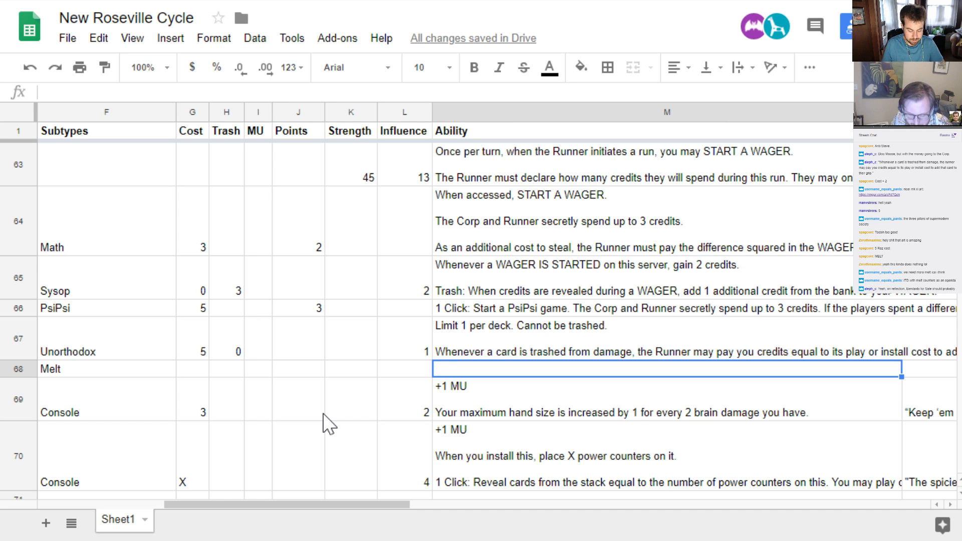
pyautogui.press('Left')
pyautogui.press('Left')
pyautogui.press('Left')
pyautogui.press('Left')
pyautogui.press('Left')
pyautogui.press('Left')
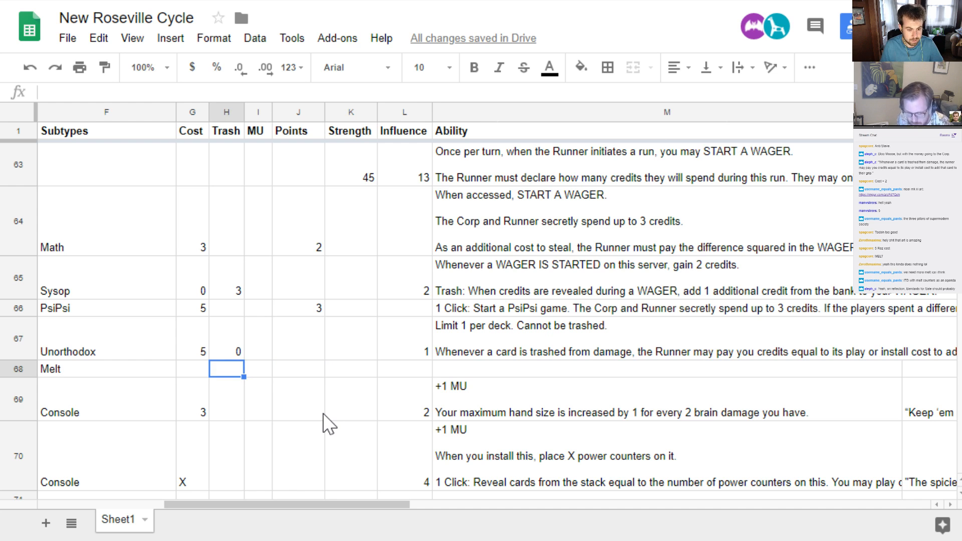
pyautogui.write('3')
pyautogui.press('Tab')
pyautogui.press('Tab')
pyautogui.press('Tab')
pyautogui.write('1')
pyautogui.press('Tab')
pyautogui.press('Tab')
pyautogui.press('Tab')
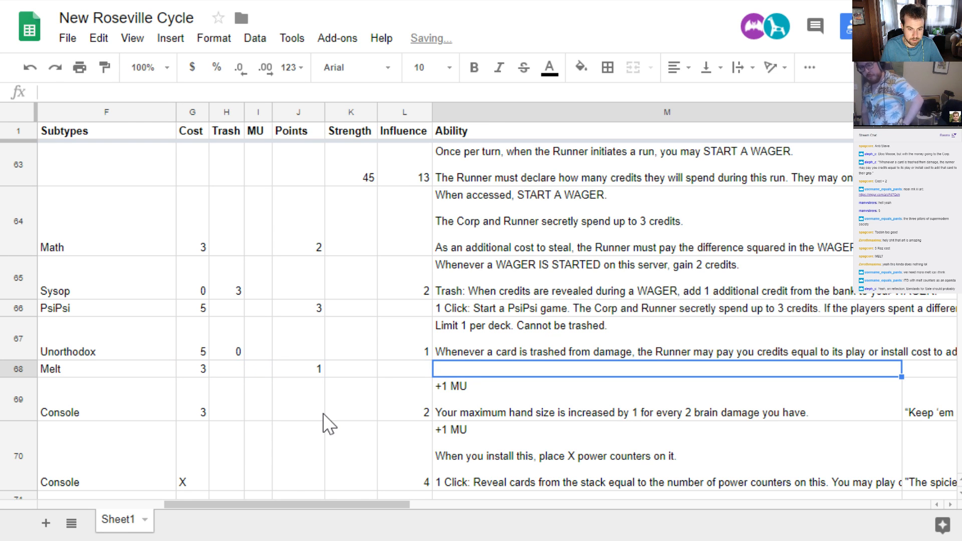
# Enter the Melt agenda's ability text as "When scored, place 2 power counters on this agenda."
pyautogui.write('When scored, ')
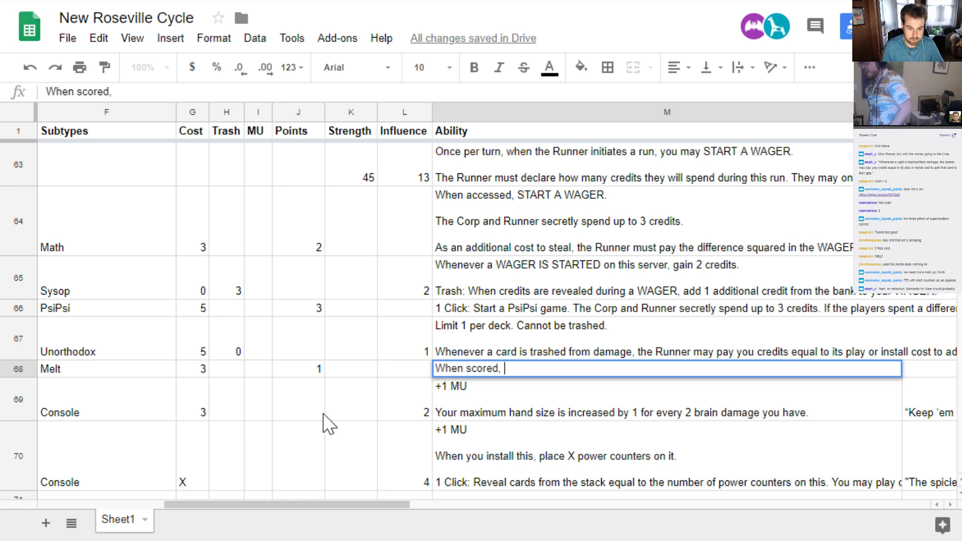
pyautogui.write('pla')
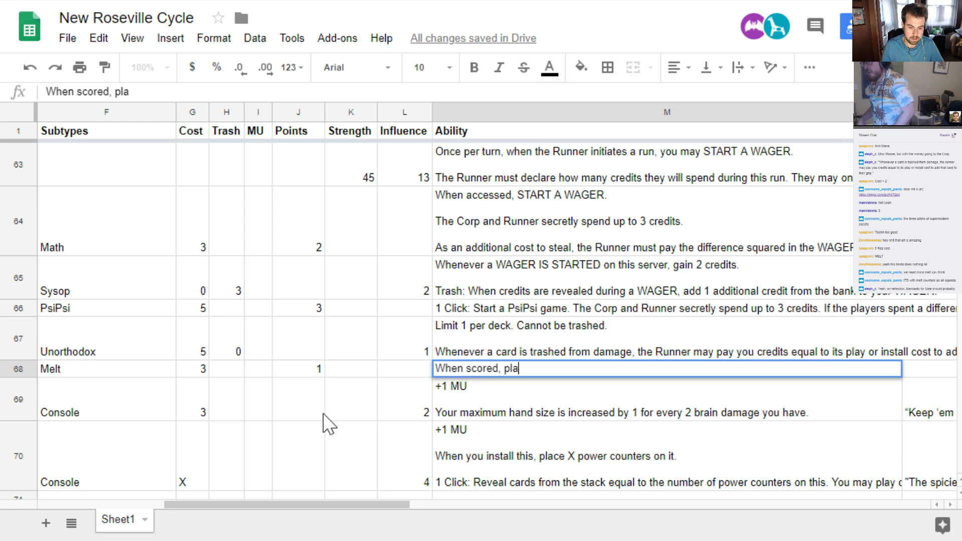
pyautogui.write('ce 2 ')
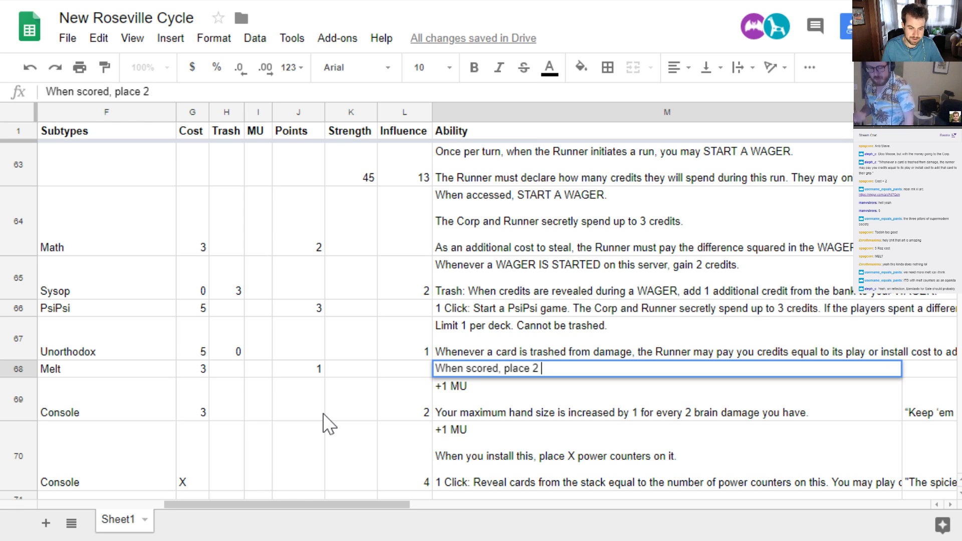
pyautogui.write('power counters')
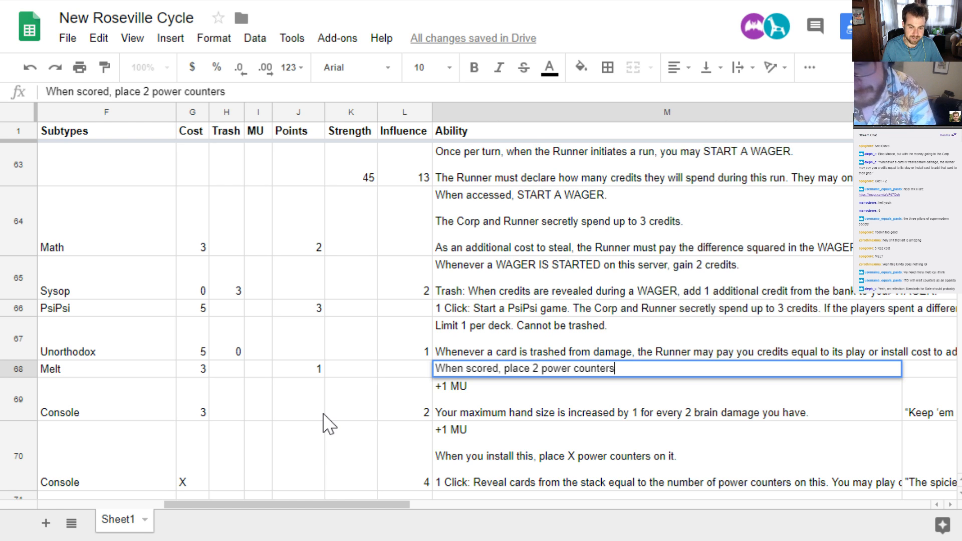
pyautogui.write(' on this ')
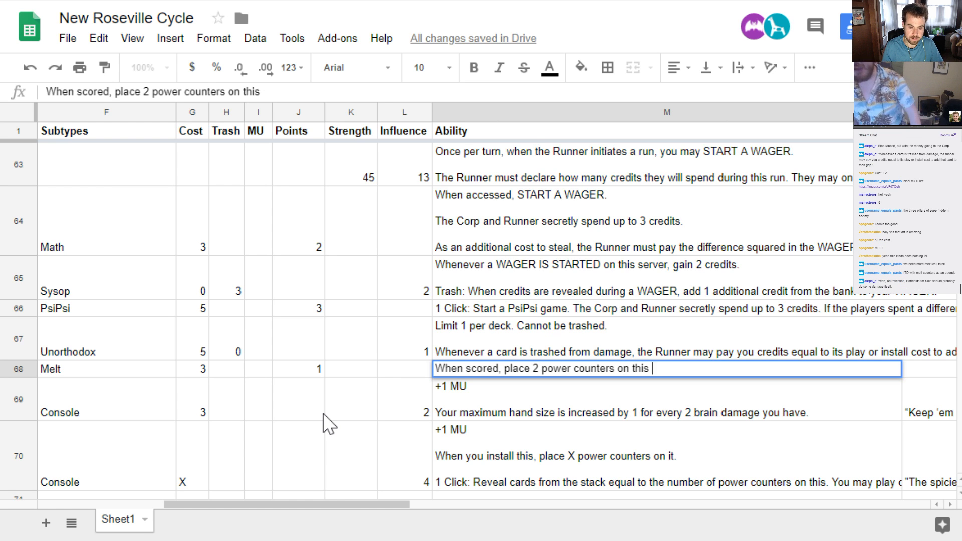
pyautogui.write('agenda.')
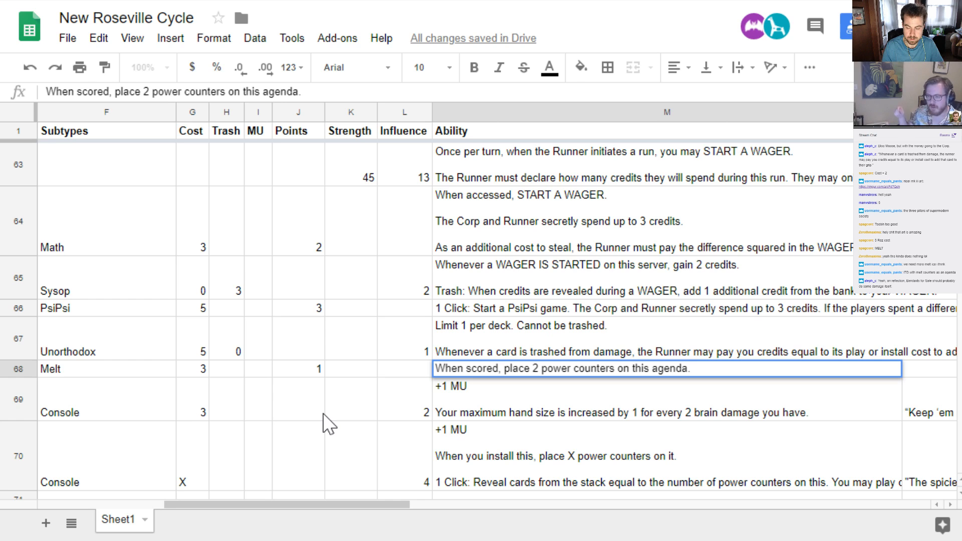
pyautogui.press('Return')
# Add a second ability paragraph to the Melt agenda: "At the start of the Runner's turn, you may remove 1 power counter from this card."
pyautogui.press('Up')
pyautogui.press('Return')
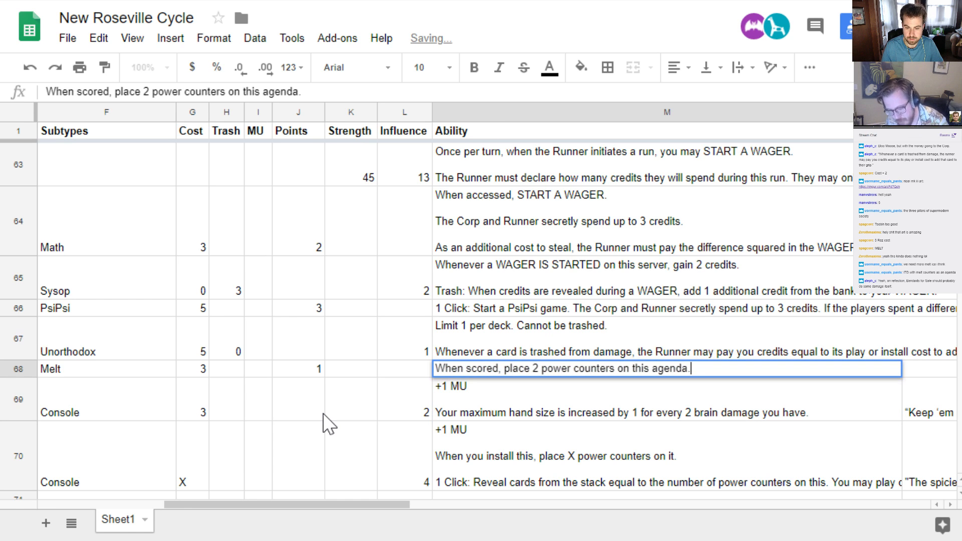
pyautogui.hotkey('alt', 'Return')
pyautogui.hotkey('alt', 'Return')
pyautogui.write('At the start ')
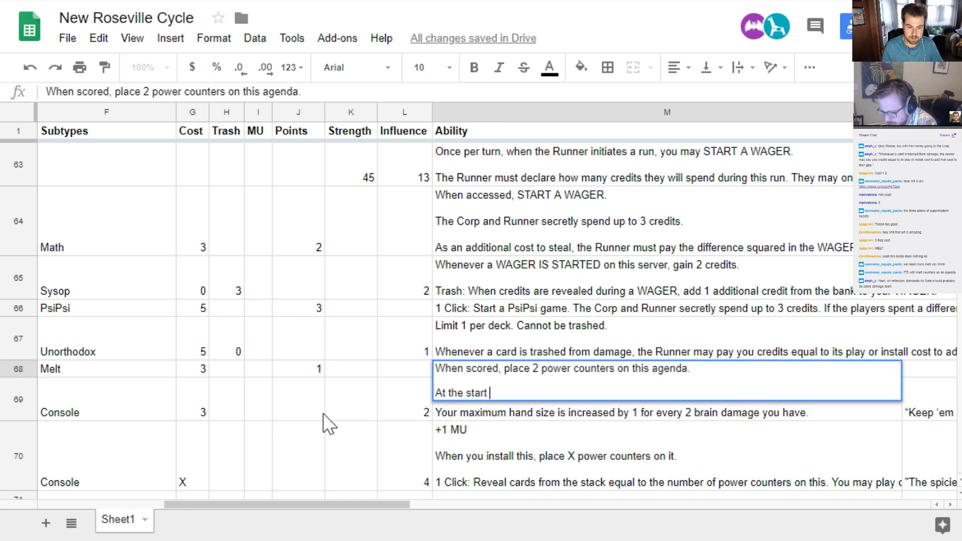
pyautogui.write("of the Runner's turn,")
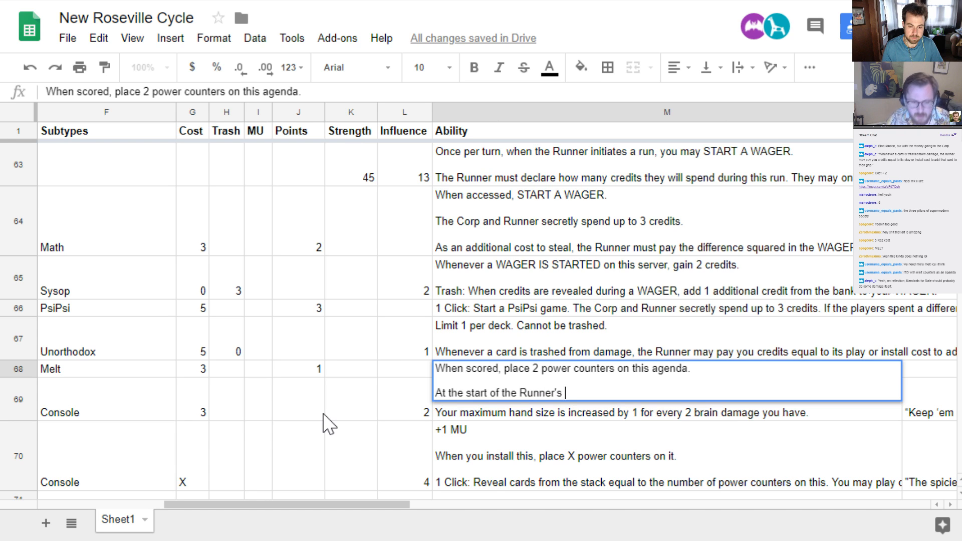
pyautogui.write('ay r')
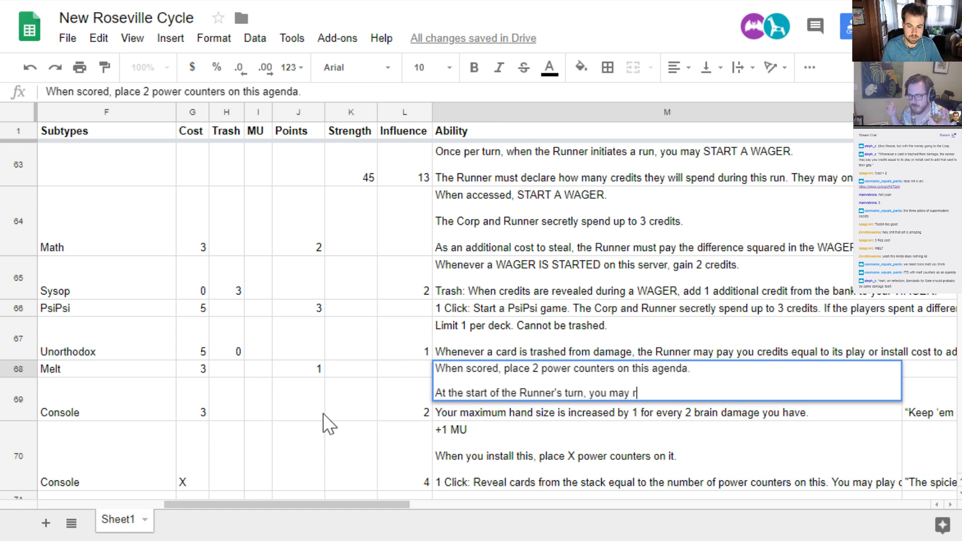
pyautogui.write('emove 1 Power')
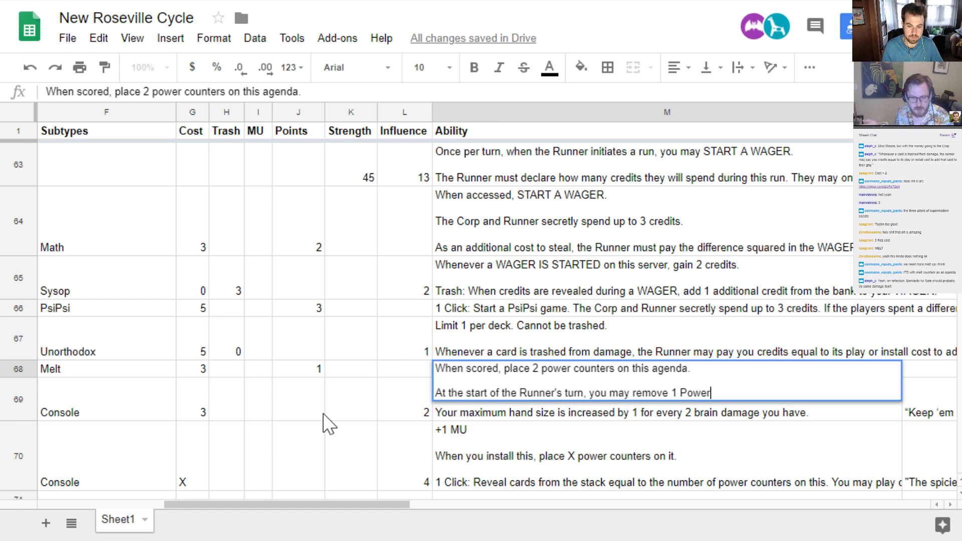
pyautogui.press('BackSpace')
pyautogui.press('BackSpace')
pyautogui.press('BackSpace')
pyautogui.press('BackSpace')
pyautogui.press('BackSpace')
pyautogui.write('power counter')
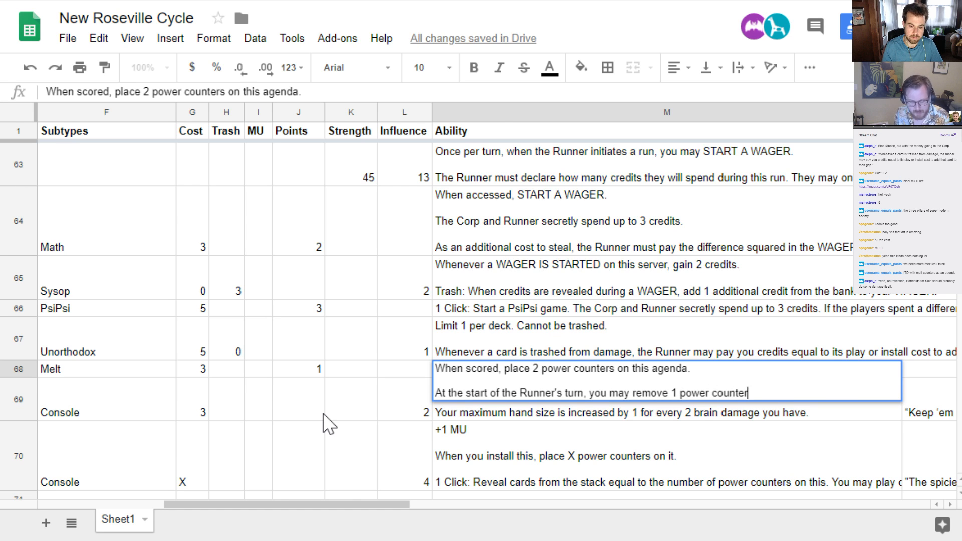
pyautogui.write(' from this ca')
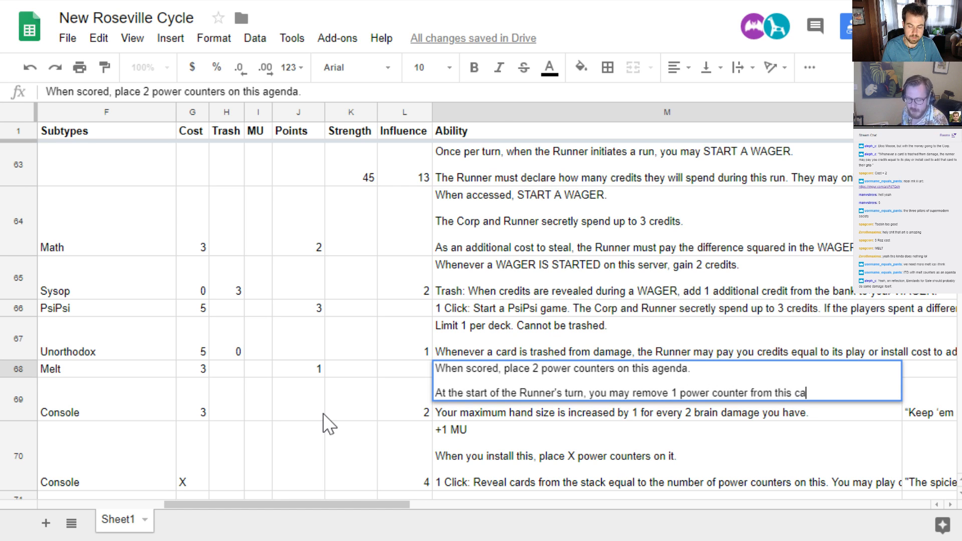
pyautogui.write('rd.')
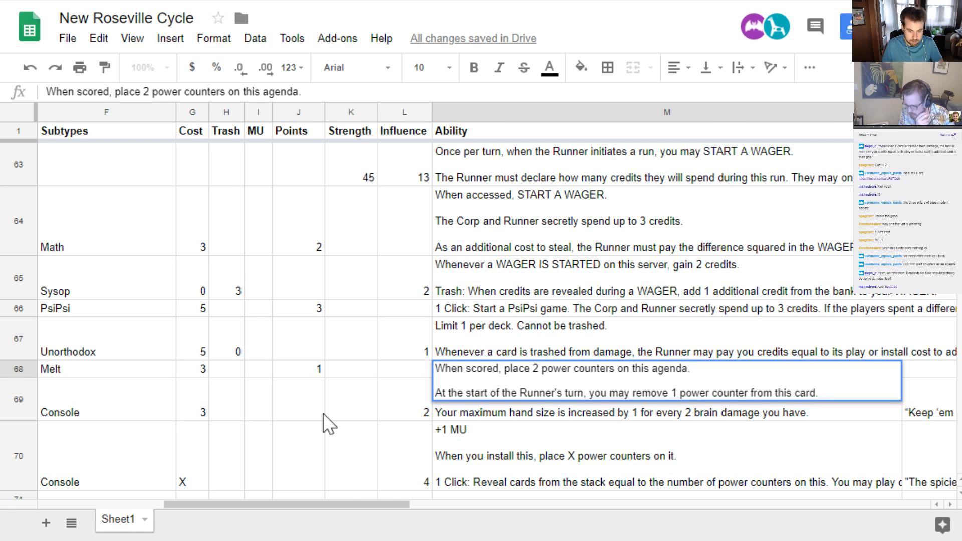
# Add a third paragraph to the Melt agenda's ability: "During this turn, the Runner must spend X additional clicks the first time they install a card."
pyautogui.hotkey('alt', 'Return')
pyautogui.hotkey('alt', 'Return')
pyautogui.write('Dur')
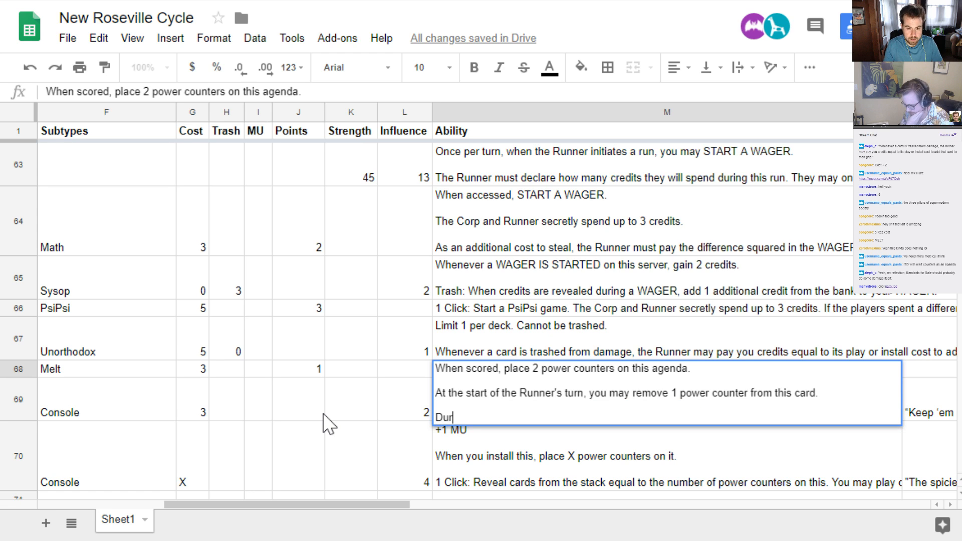
pyautogui.write('ing th')
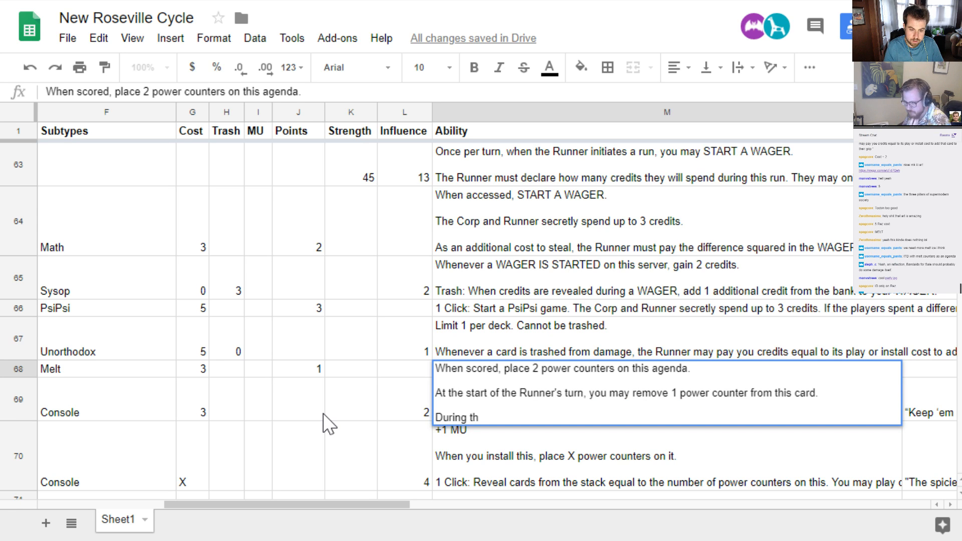
pyautogui.write('is turn, t')
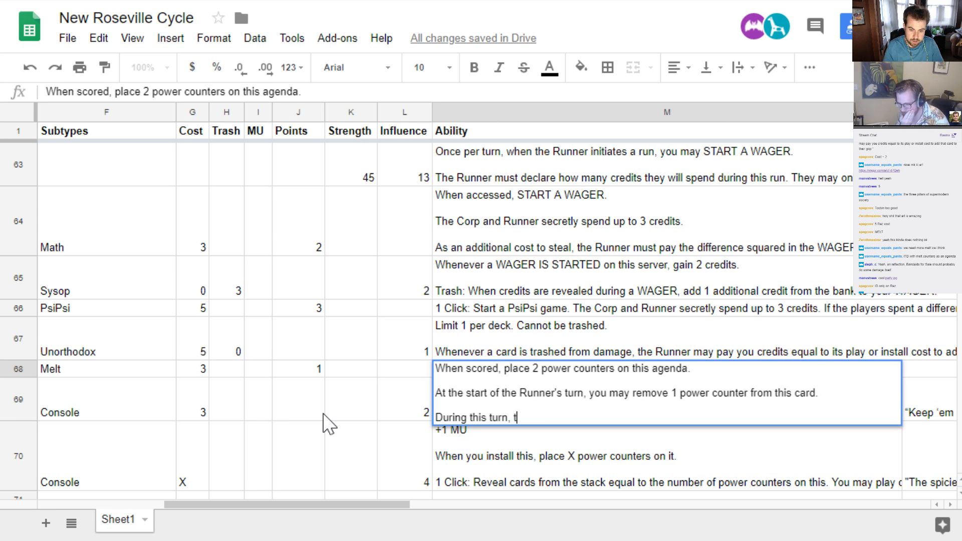
pyautogui.write('he Runner must')
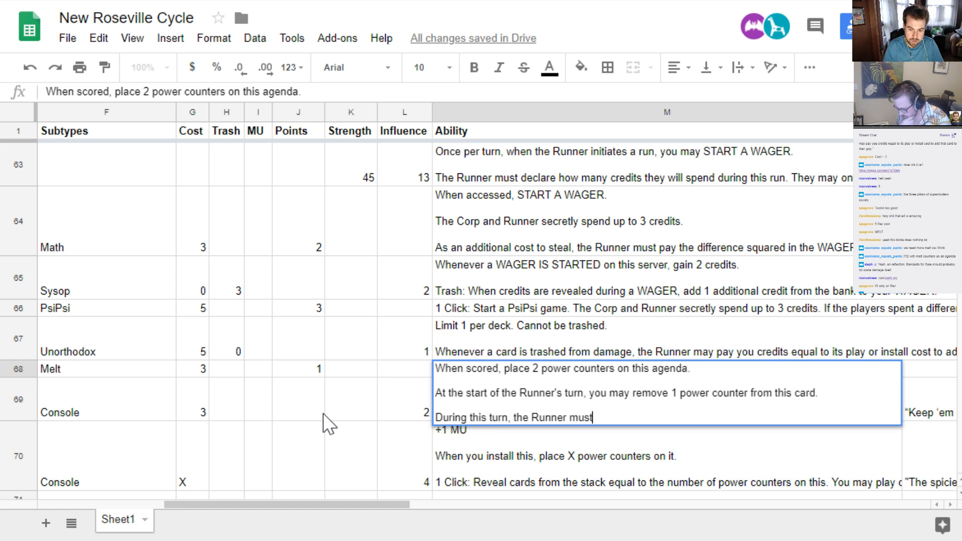
pyautogui.write(' spend X ')
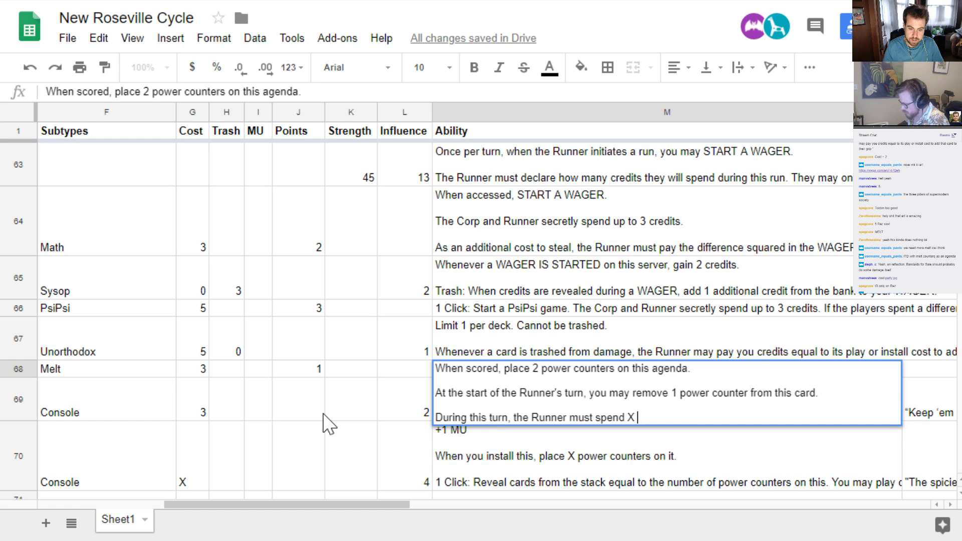
pyautogui.write('additional clicks the firs')
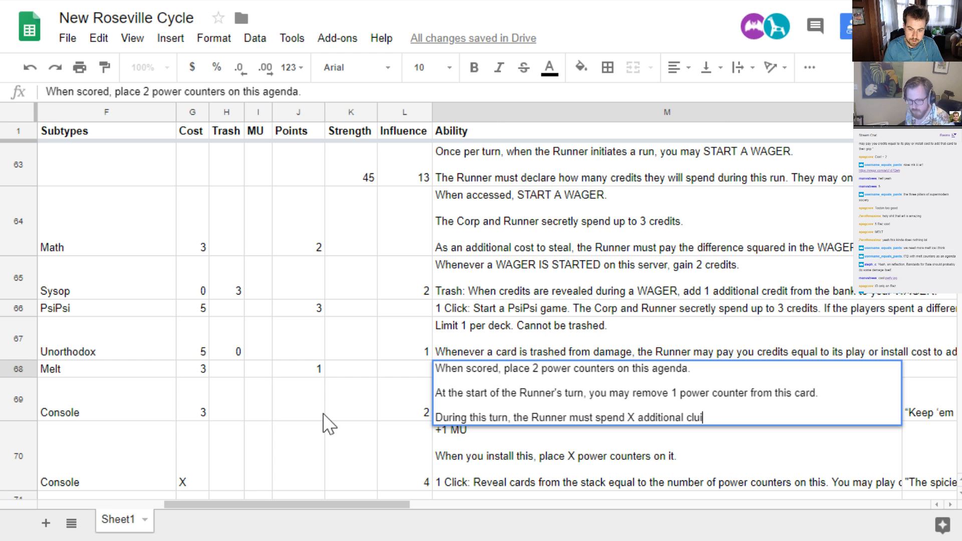
pyautogui.write('t time')
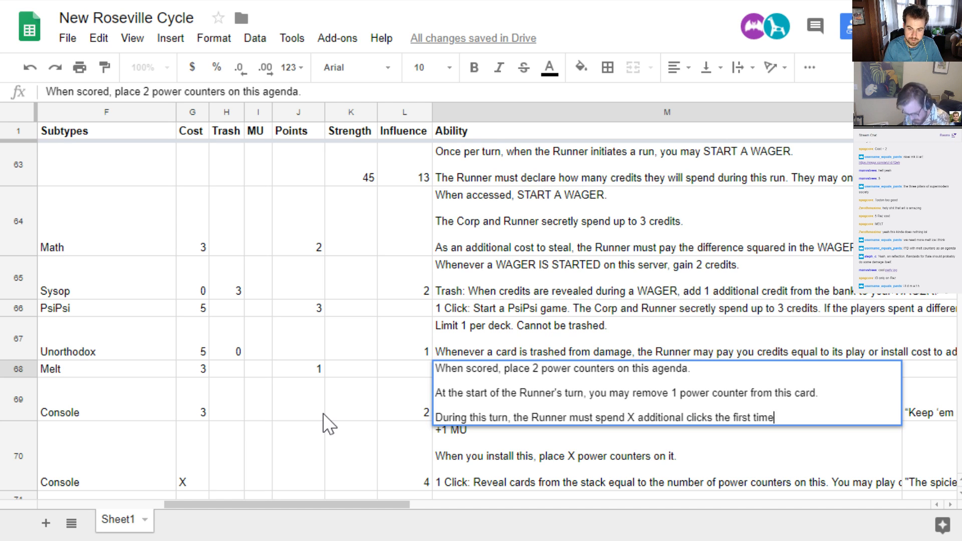
pyautogui.write(' they install a card')
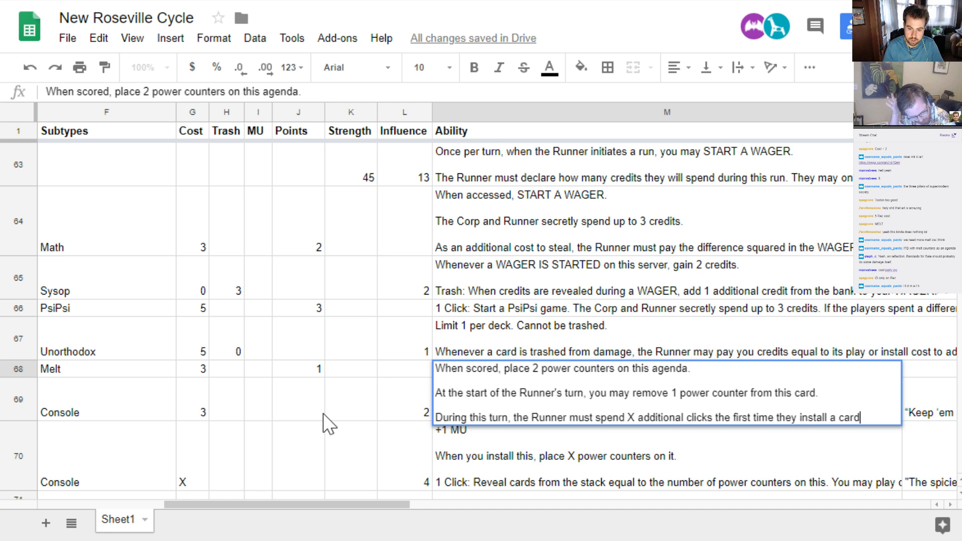
pyautogui.write('. X is the ')
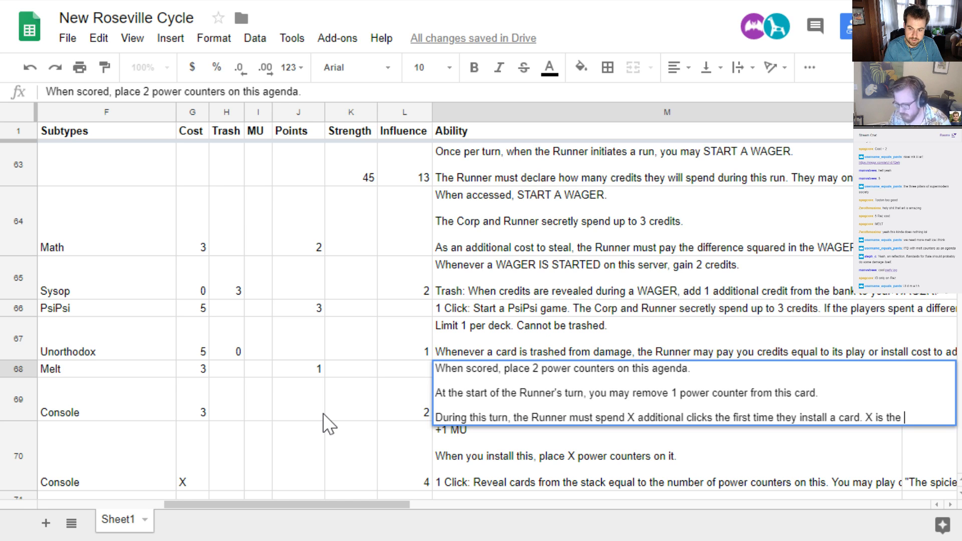
pyautogui.write('number of')
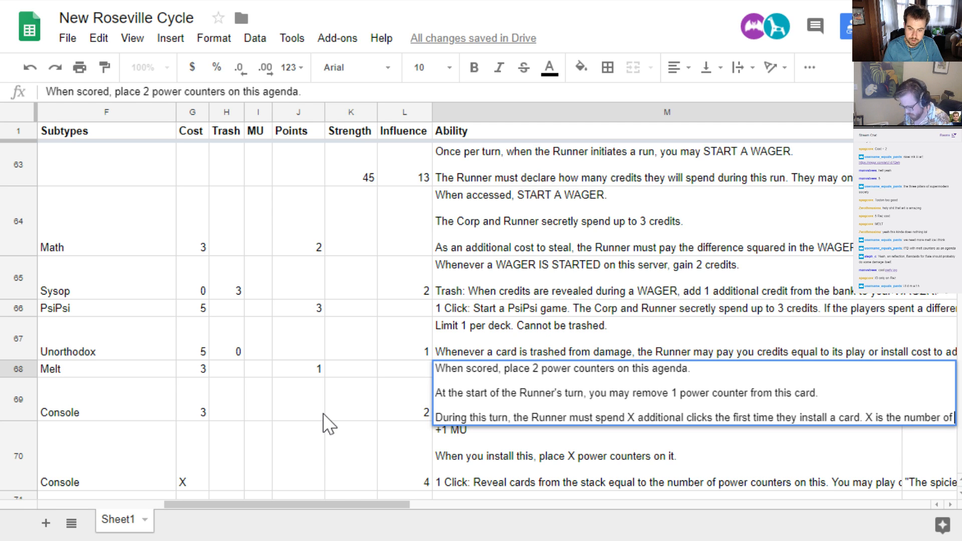
pyautogui.write(' power coun')
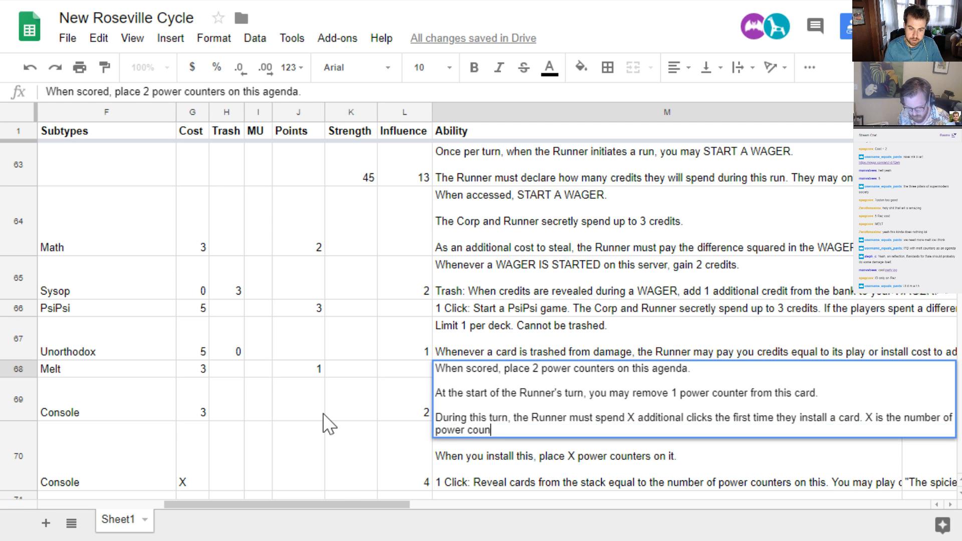
pyautogui.write('ters on this agenda.')
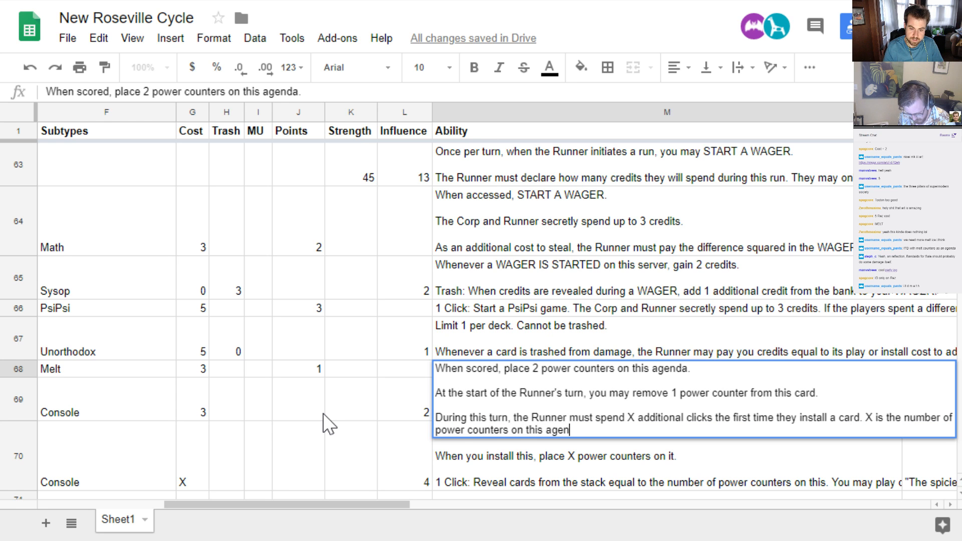
# Complete the Melt agenda's third ability paragraph by defining X as "the number of power counters on this agenda."
pyautogui.press('Return')
# Set the number of power counters placed when the Melt agenda is scored to 3 in its ability text
pyautogui.press('Up')
pyautogui.press('Up')
pyautogui.press('Return')
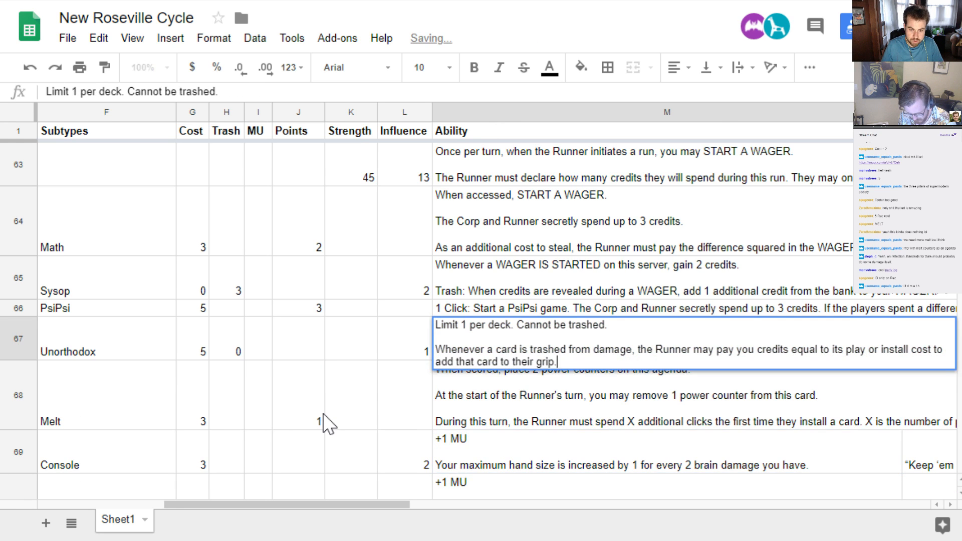
pyautogui.press('Return')
pyautogui.press('Return')
pyautogui.press('Up')
pyautogui.press('Up')
pyautogui.press('Up')
pyautogui.press('Up')
pyautogui.press('Up')
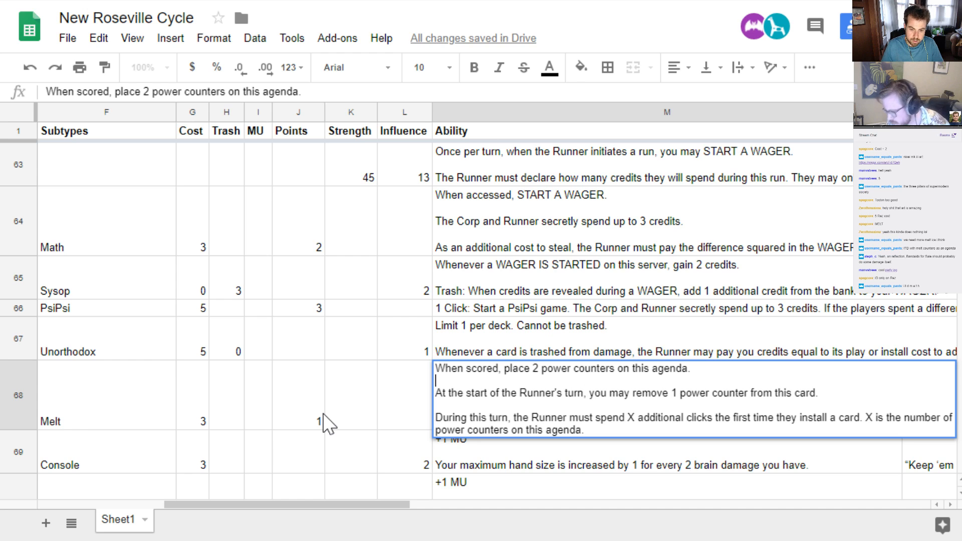
pyautogui.hotkey('ctrl', 'Left')
pyautogui.hotkey('ctrl', 'Left')
pyautogui.hotkey('ctrl', 'Left')
pyautogui.press('Right')
pyautogui.press('BackSpace')
pyautogui.write('3')
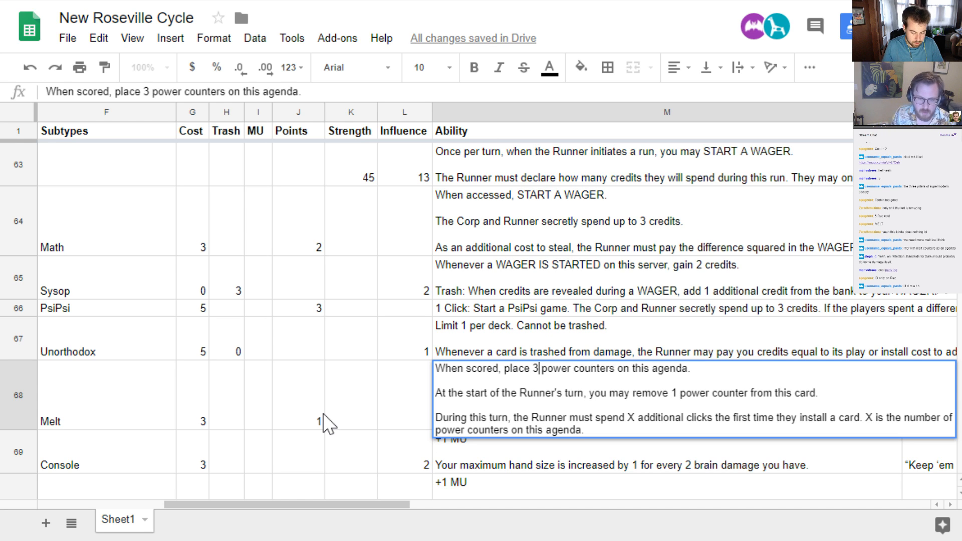
pyautogui.press('Return')
pyautogui.press('Up')
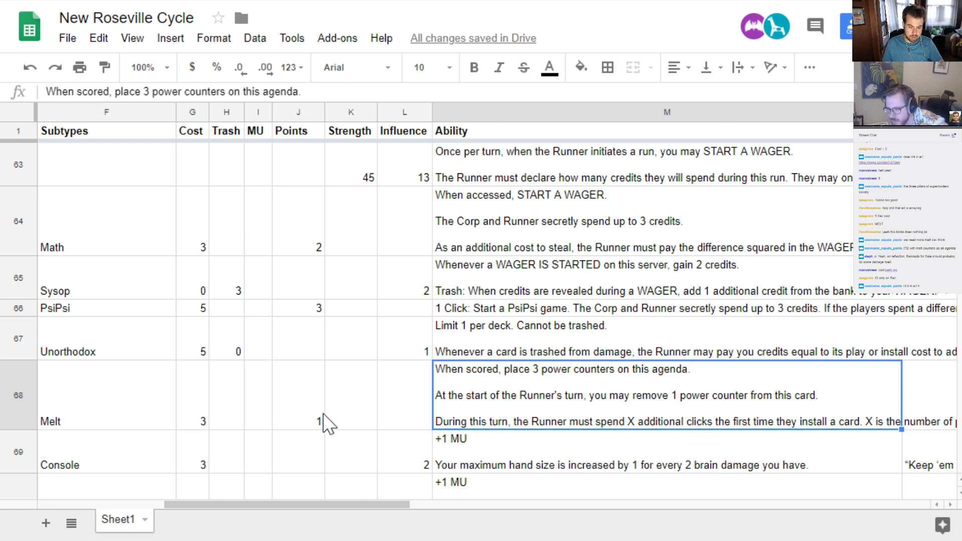
# Look back through the earlier card rows by faction, from the new Melt agenda up to the hb cards around The COLD Locker
pyautogui.press('Left')
pyautogui.press('Left')
pyautogui.press('Left')
pyautogui.press('Left')
pyautogui.press('Left')
pyautogui.press('Left')
pyautogui.press('Left')
pyautogui.press('Left')
pyautogui.press('Left')
pyautogui.press('Left')
pyautogui.press('Left')
pyautogui.press('Left')
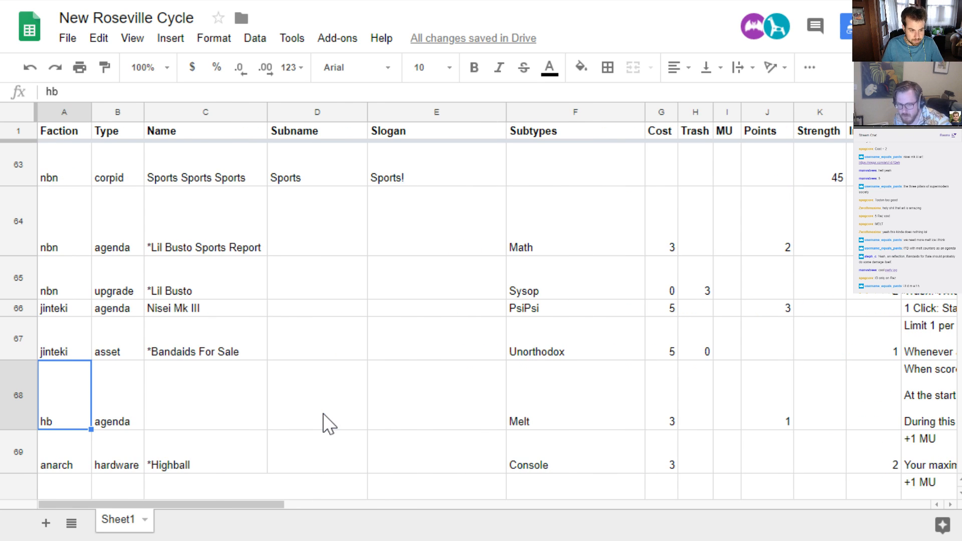
pyautogui.press('Up')
pyautogui.press('Up')
pyautogui.press('Up')
pyautogui.press('Up')
pyautogui.press('Up')
pyautogui.press('Up')
pyautogui.press('Up')
pyautogui.press('Up')
pyautogui.press('Up')
pyautogui.press('Up')
pyautogui.press('Up')
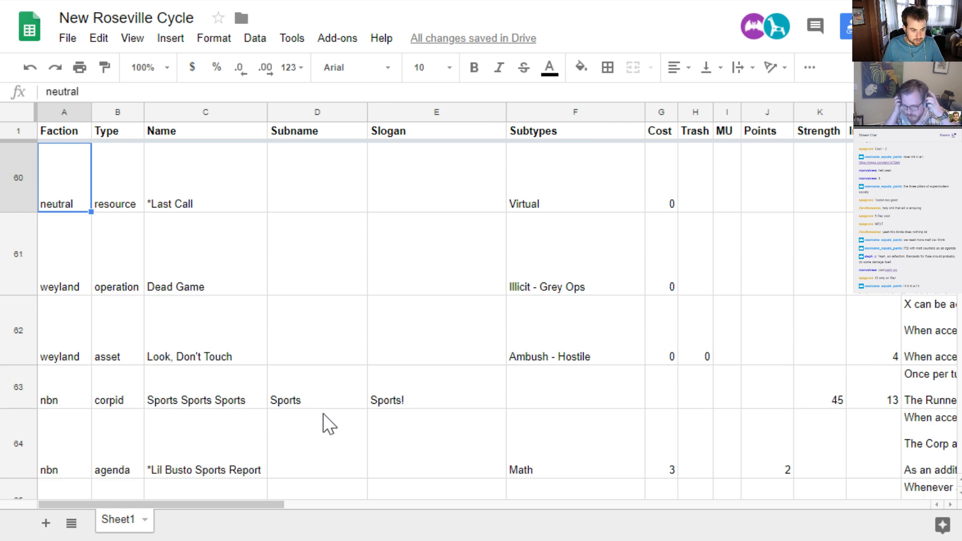
pyautogui.press('Up')
pyautogui.press('Up')
pyautogui.press('Up')
pyautogui.press('Up')
pyautogui.press('Up')
pyautogui.press('Up')
pyautogui.press('Up')
pyautogui.press('Up')
pyautogui.press('Up')
pyautogui.press('Up')
pyautogui.press('Up')
pyautogui.press('Up')
pyautogui.press('Up')
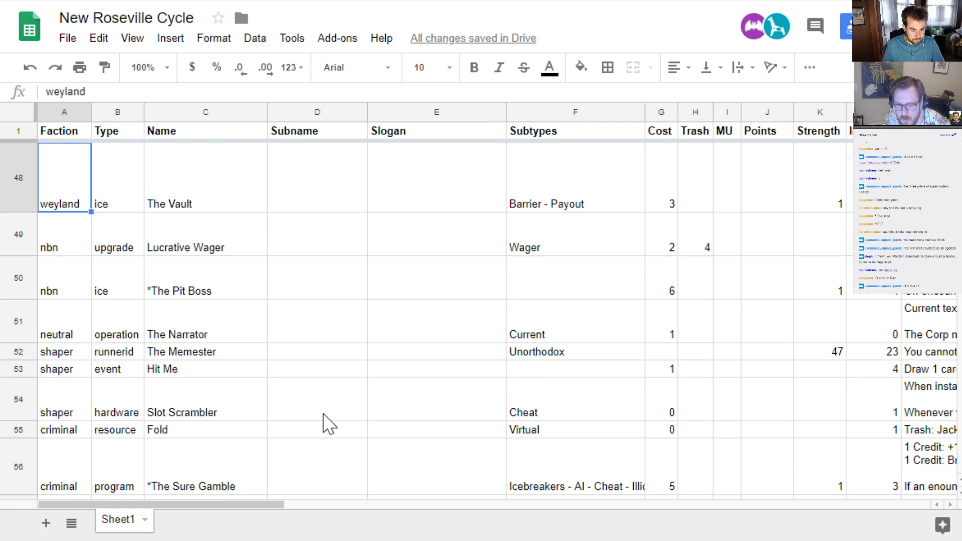
pyautogui.press('Up')
pyautogui.press('Up')
pyautogui.press('Up')
pyautogui.press('Up')
pyautogui.press('Up')
pyautogui.press('Up')
pyautogui.press('Up')
pyautogui.press('Up')
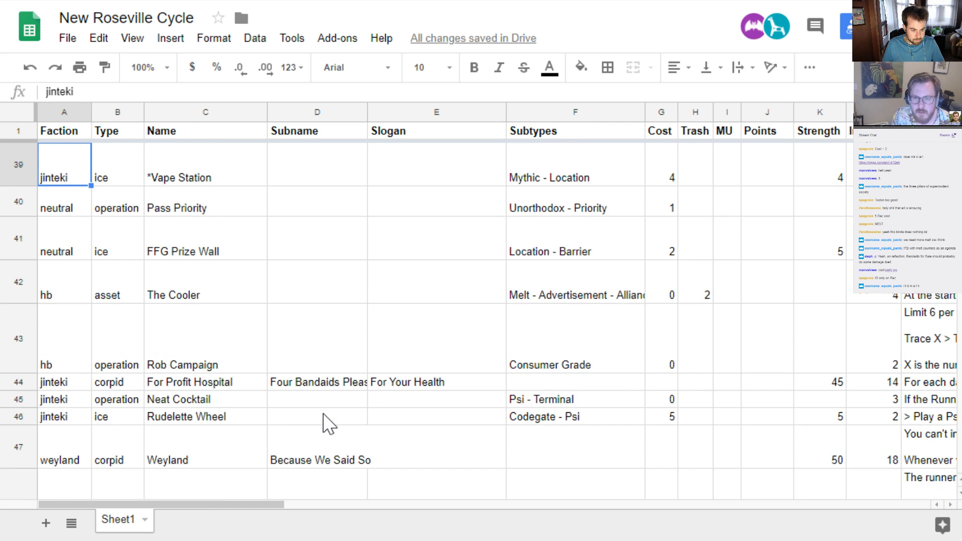
pyautogui.press('Up')
pyautogui.press('Up')
pyautogui.press('Up')
pyautogui.press('Up')
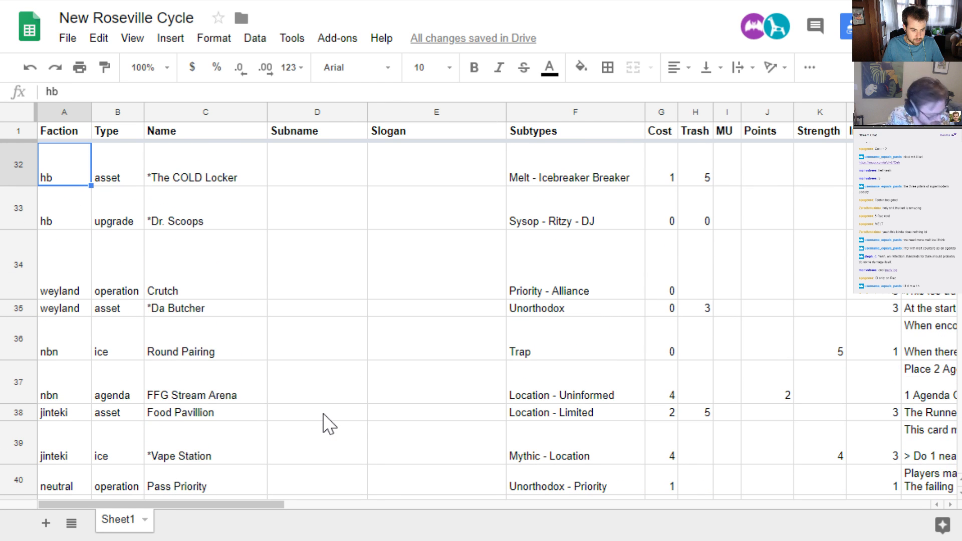
# Search the sheet for "corpid" and step through the matching corp identity cards
pyautogui.hotkey('ctrl', 'f')
pyautogui.write('corpid')
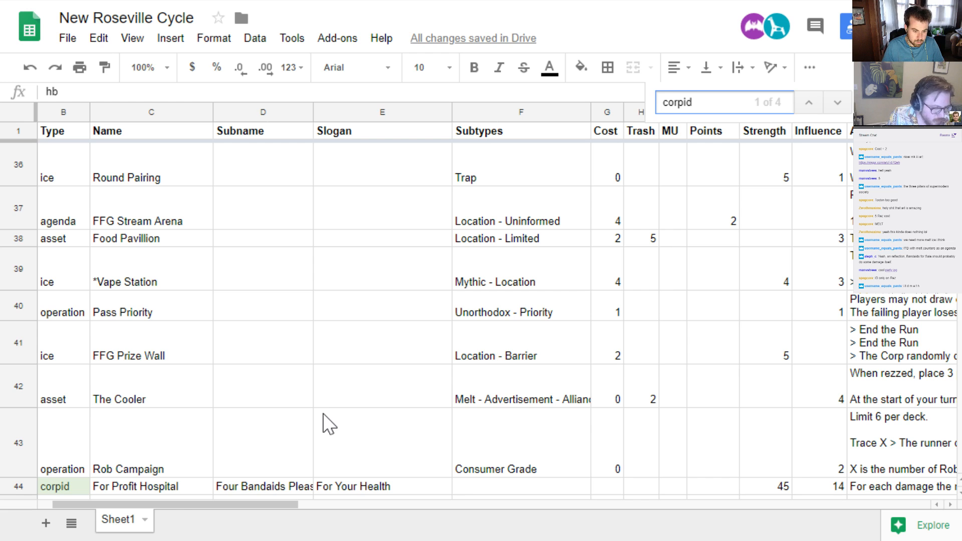
pyautogui.press('Return')
pyautogui.press('Return')
pyautogui.press('Escape')
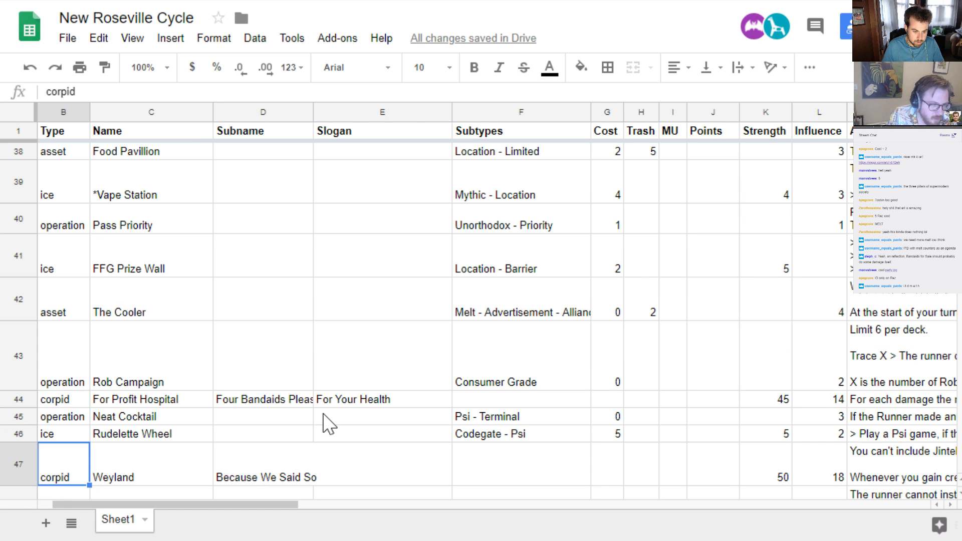
pyautogui.press('Right')
# Search for "plowing" to find the hb identity Plowing The Streets and go to its ability text
pyautogui.hotkey('ctrl', 'f')
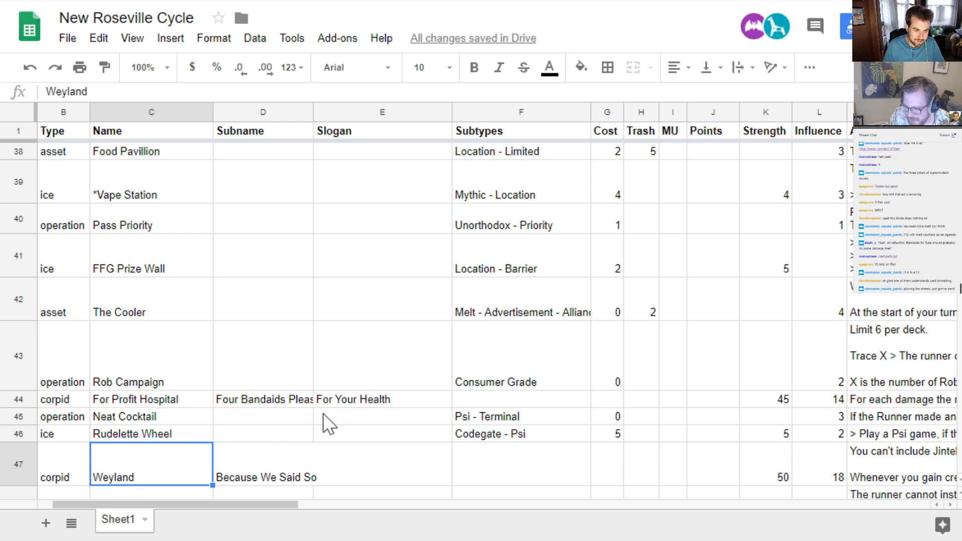
pyautogui.hotkey('ctrl', 'f')
pyautogui.write('plow')
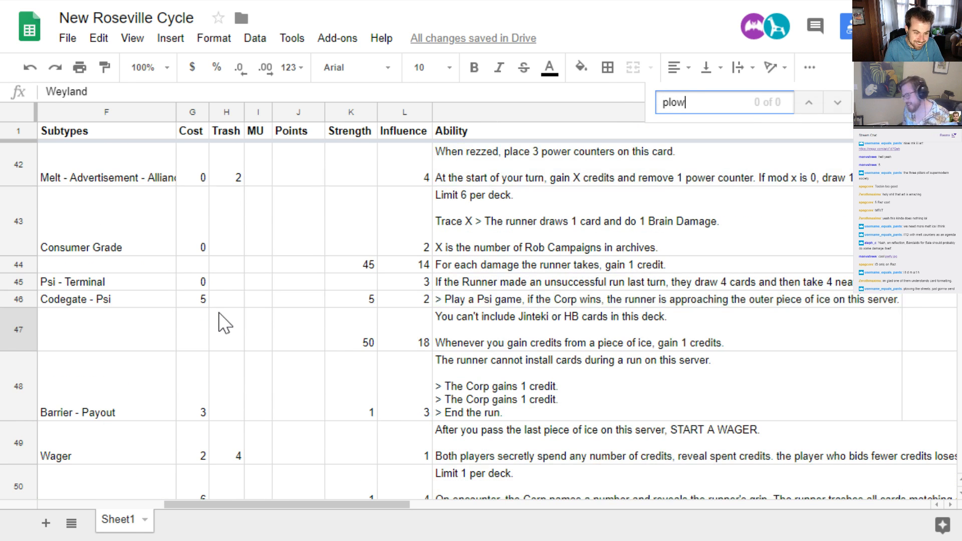
pyautogui.write('ing')
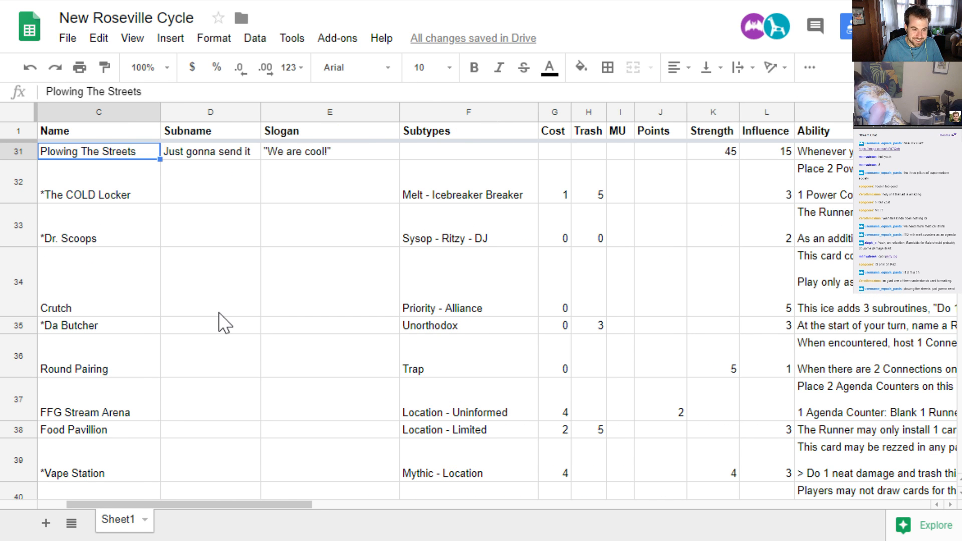
pyautogui.press('Left')
pyautogui.press('Left')
pyautogui.press('Right')
pyautogui.press('Right')
pyautogui.press('Right')
pyautogui.press('Right')
pyautogui.press('Right')
pyautogui.press('Right')
pyautogui.press('Right')
pyautogui.press('Right')
pyautogui.press('Right')
pyautogui.press('Right')
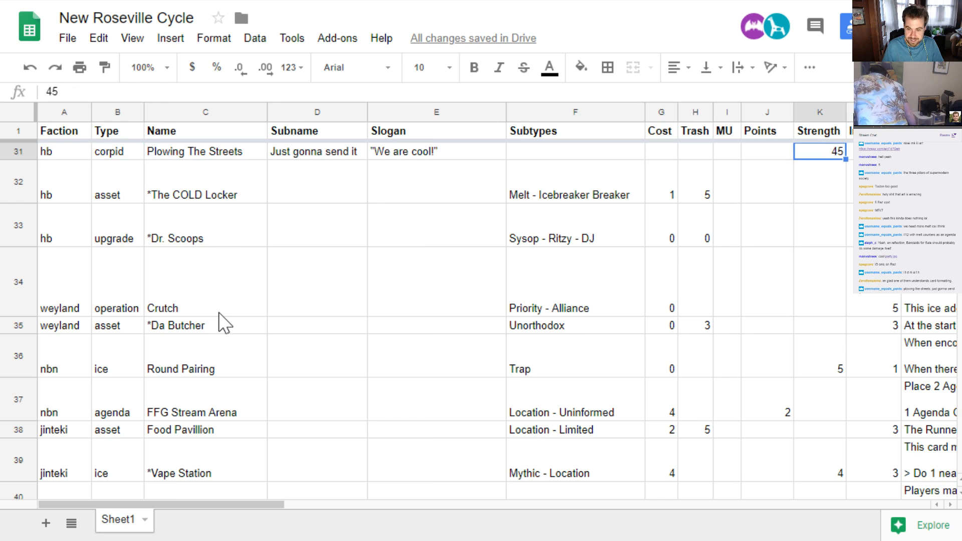
pyautogui.press('Right')
pyautogui.press('Right')
# Insert "or score" into the Plowing The Streets ability so it reads "Whenever you rez or score a Melt card, place 1 power counter on it."
pyautogui.press('Return')
pyautogui.hotkey('ctrl', 'Left')
pyautogui.hotkey('ctrl', 'Left')
pyautogui.hotkey('ctrl', 'Left')
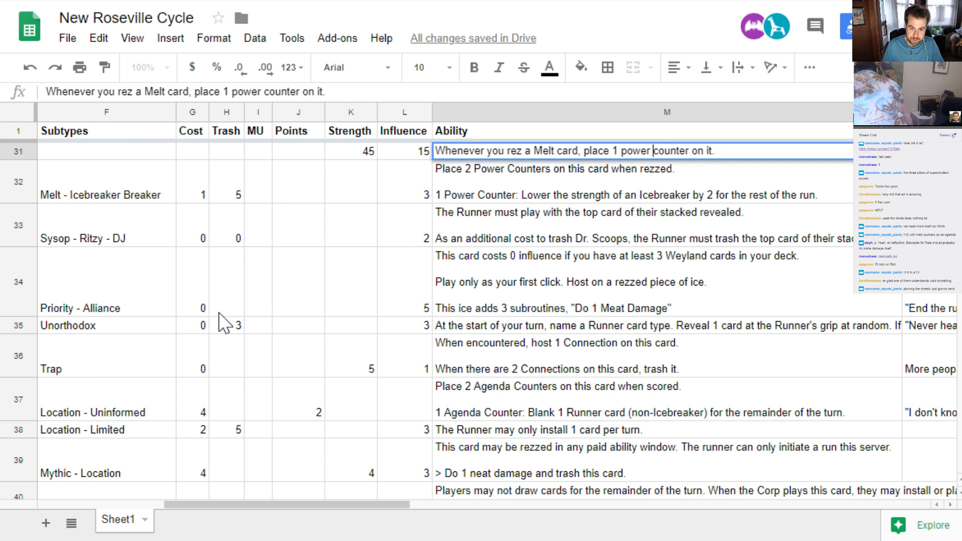
pyautogui.hotkey('ctrl', 'Left')
pyautogui.hotkey('ctrl', 'Left')
pyautogui.hotkey('ctrl', 'Left')
pyautogui.hotkey('ctrl', 'Left')
pyautogui.hotkey('ctrl', 'Left')
pyautogui.hotkey('ctrl', 'Left')
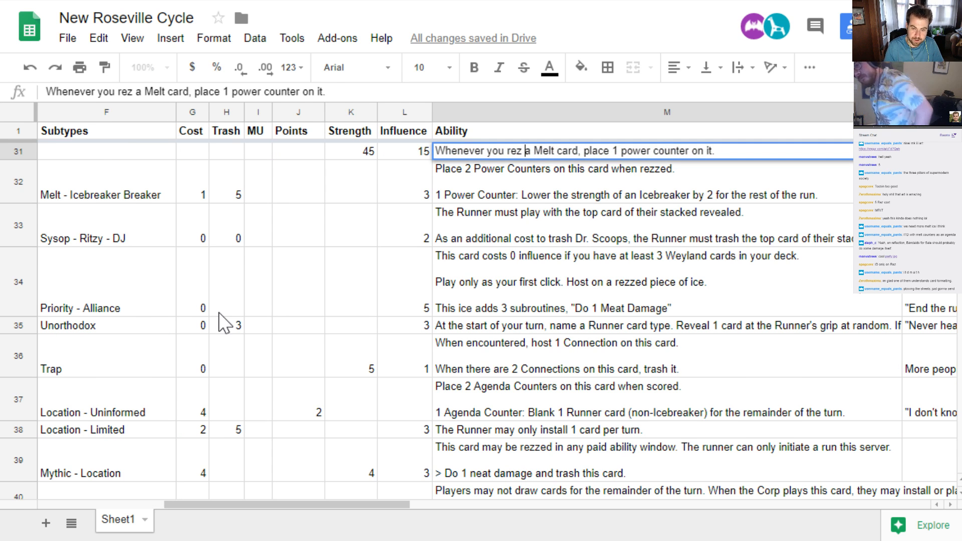
pyautogui.write('or score')
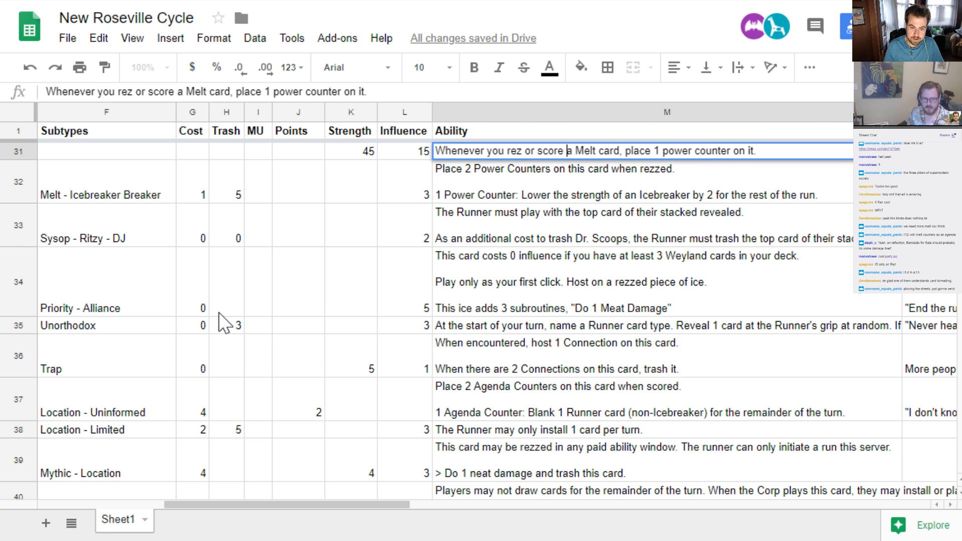
pyautogui.press('Return')
# Go from the Plowing The Streets ability back down the card list to the unnamed hb Melt agenda
pyautogui.press('Down')
pyautogui.press('Down')
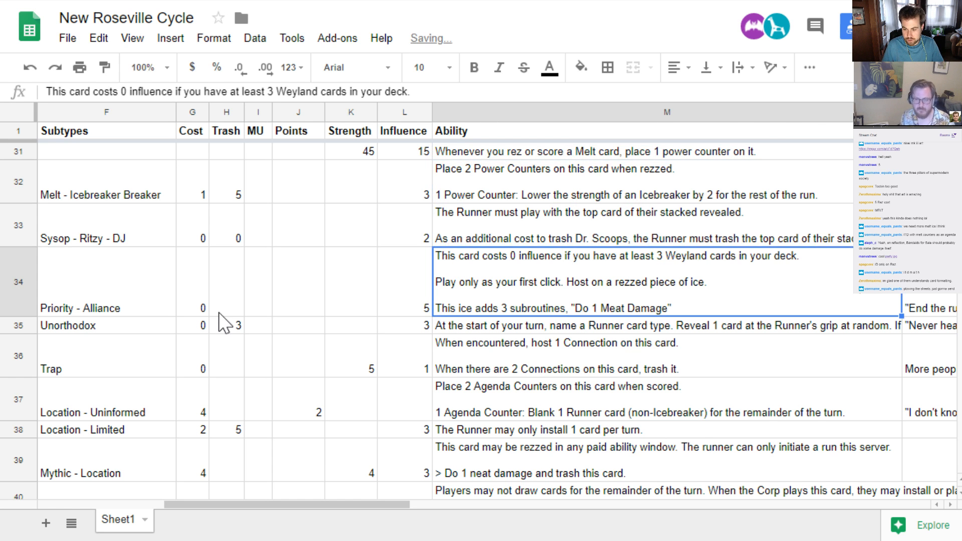
pyautogui.press('Left')
pyautogui.press('Left')
pyautogui.press('Left')
pyautogui.press('Left')
pyautogui.press('Left')
pyautogui.press('Left')
pyautogui.press('Left')
pyautogui.press('Left')
pyautogui.press('Left')
pyautogui.press('Left')
pyautogui.press('Left')
pyautogui.press('Left')
pyautogui.press('Down')
pyautogui.press('Down')
pyautogui.press('Down')
pyautogui.press('Down')
pyautogui.press('Down')
pyautogui.press('Down')
pyautogui.press('Down')
pyautogui.press('Down')
pyautogui.press('Down')
pyautogui.press('Down')
pyautogui.press('Down')
pyautogui.press('Down')
pyautogui.press('Down')
pyautogui.press('Down')
pyautogui.press('Down')
pyautogui.press('Down')
pyautogui.press('Down')
pyautogui.press('Down')
pyautogui.press('Down')
pyautogui.press('Down')
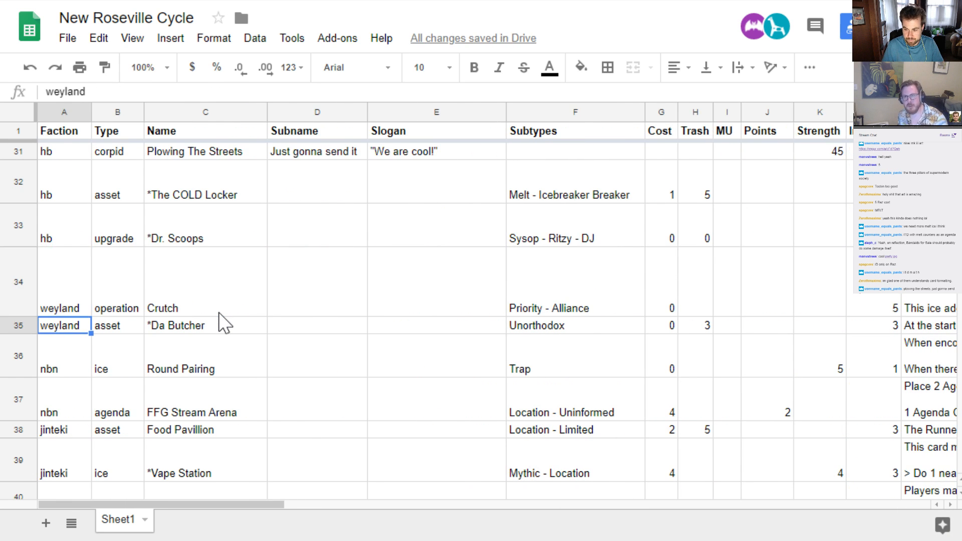
pyautogui.press('Down')
pyautogui.press('Down')
pyautogui.press('Down')
pyautogui.press('Down')
pyautogui.press('Down')
pyautogui.press('Down')
pyautogui.press('Down')
pyautogui.press('Down')
pyautogui.press('Down')
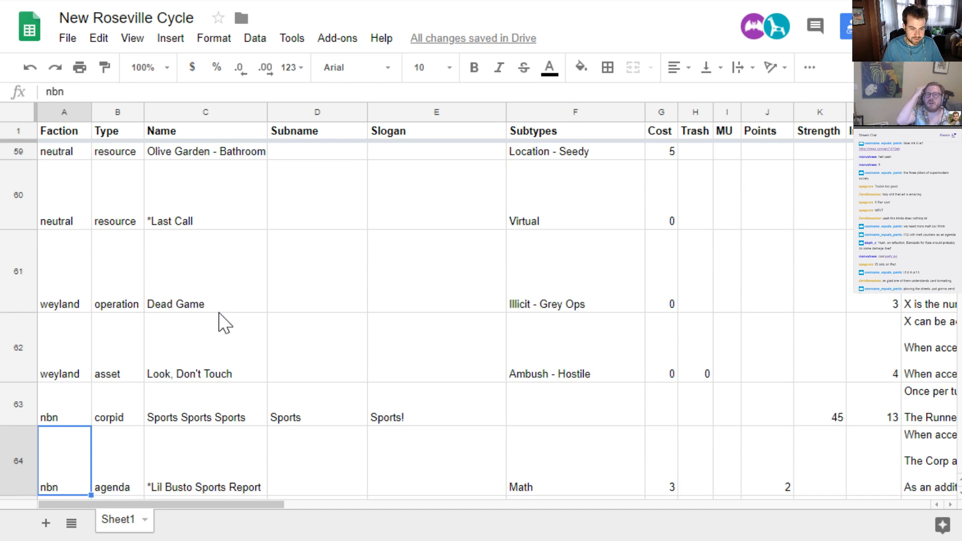
pyautogui.press('Up')
pyautogui.press('Up')
pyautogui.press('Up')
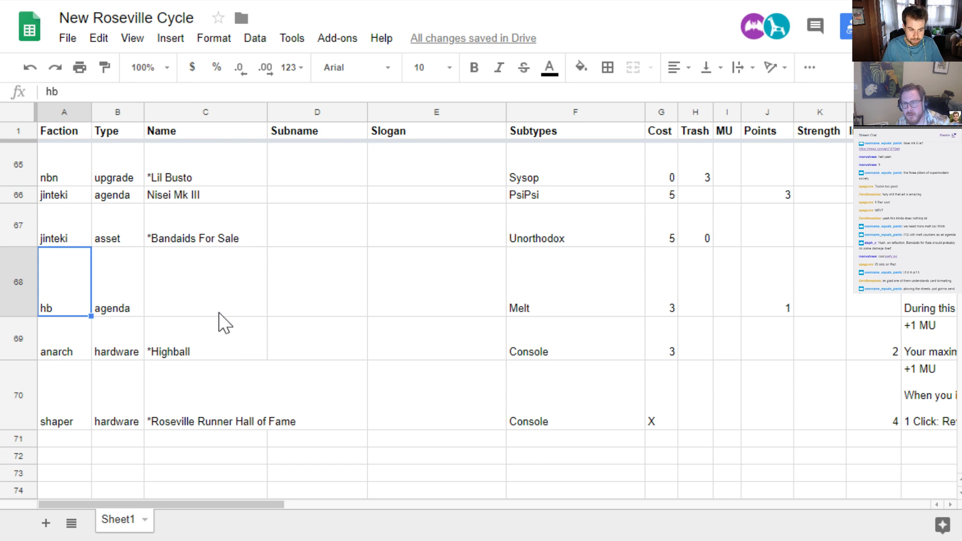
pyautogui.press('Down')
pyautogui.press('Up')
# Review the unnamed Melt agenda's row across its cost, points, ability and flavor fields
pyautogui.press('Right')
pyautogui.press('Right')
pyautogui.press('Right')
pyautogui.press('Right')
pyautogui.press('Right')
pyautogui.press('Right')
pyautogui.press('Right')
pyautogui.press('Right')
pyautogui.press('Right')
pyautogui.press('Right')
pyautogui.press('Right')
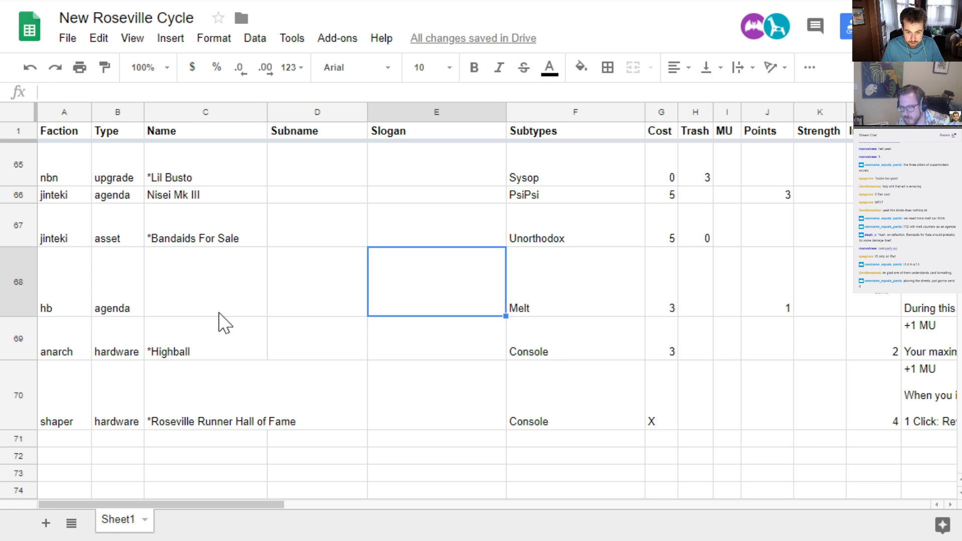
pyautogui.press('Right')
pyautogui.press('Right')
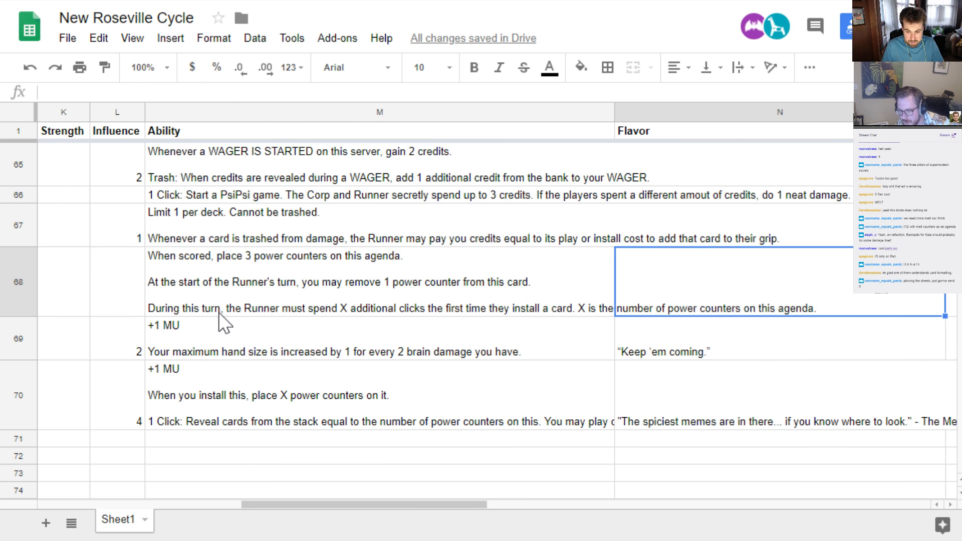
pyautogui.press('Left')
pyautogui.press('Left')
pyautogui.press('Left')
pyautogui.press('Left')
pyautogui.press('Left')
pyautogui.press('Left')
pyautogui.press('Left')
pyautogui.press('Left')
pyautogui.press('Left')
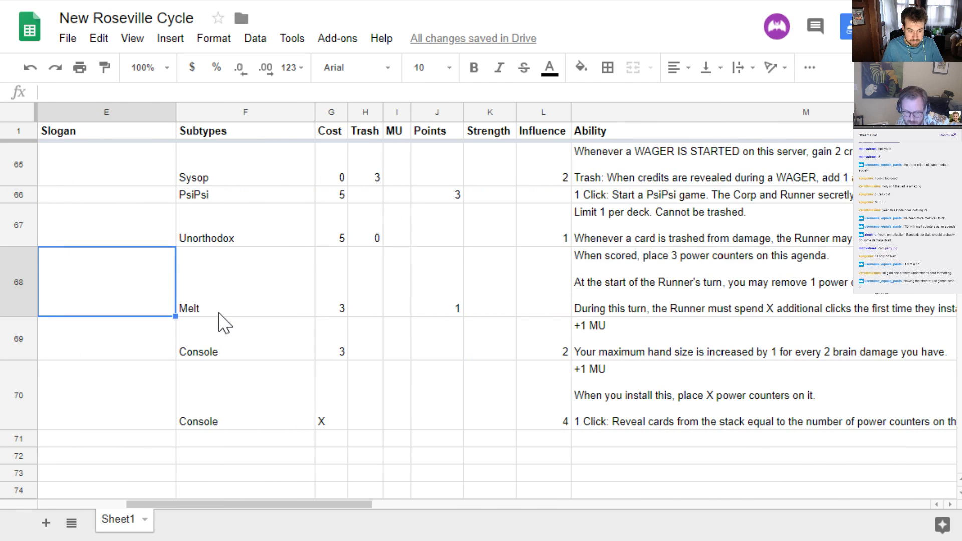
pyautogui.press('Right')
pyautogui.press('Right')
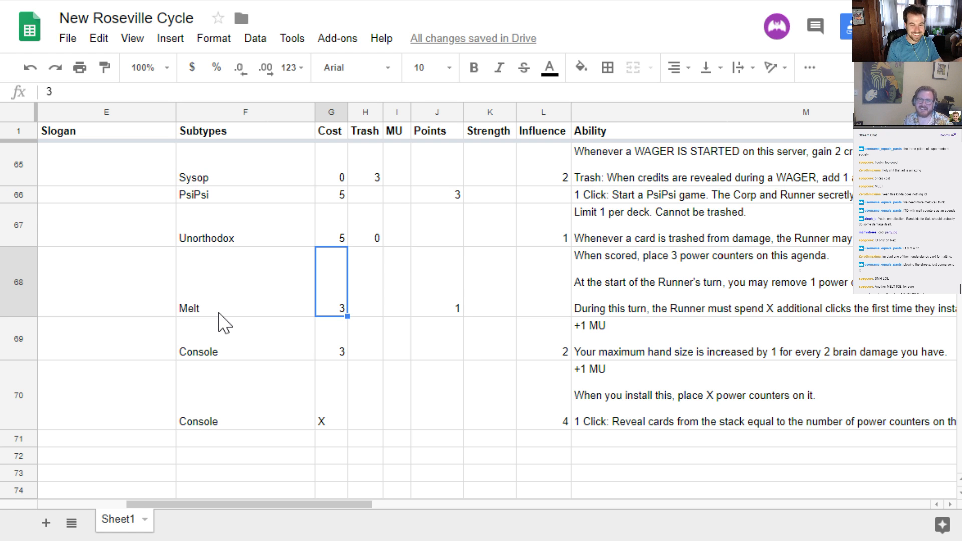
pyautogui.press('Right')
pyautogui.press('Right')
pyautogui.press('Right')
pyautogui.press('Right')
pyautogui.press('Right')
pyautogui.press('Right')
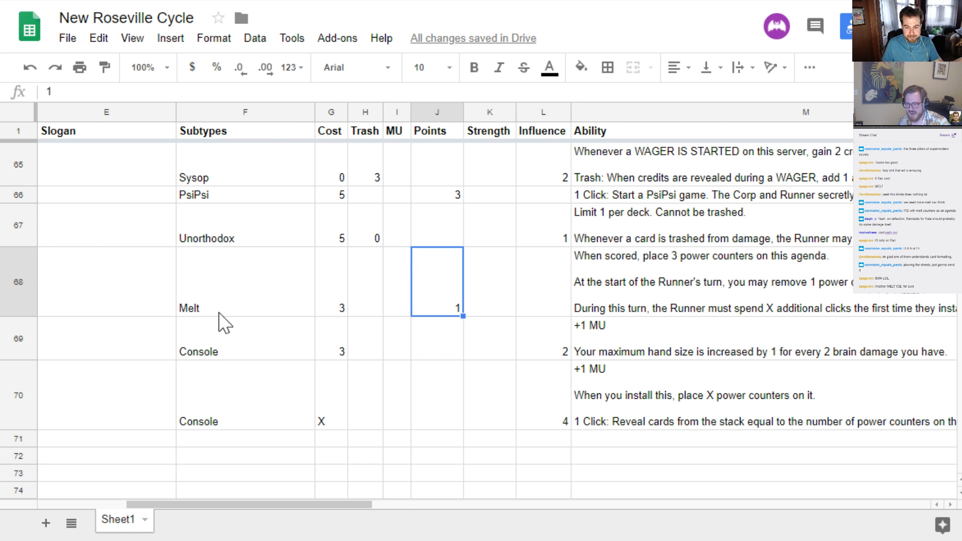
pyautogui.press('Left')
pyautogui.press('Left')
pyautogui.press('Left')
pyautogui.press('Left')
pyautogui.press('Left')
pyautogui.press('Left')
pyautogui.press('Left')
pyautogui.press('Left')
pyautogui.press('Left')
pyautogui.press('Left')
pyautogui.press('Left')
pyautogui.press('Left')
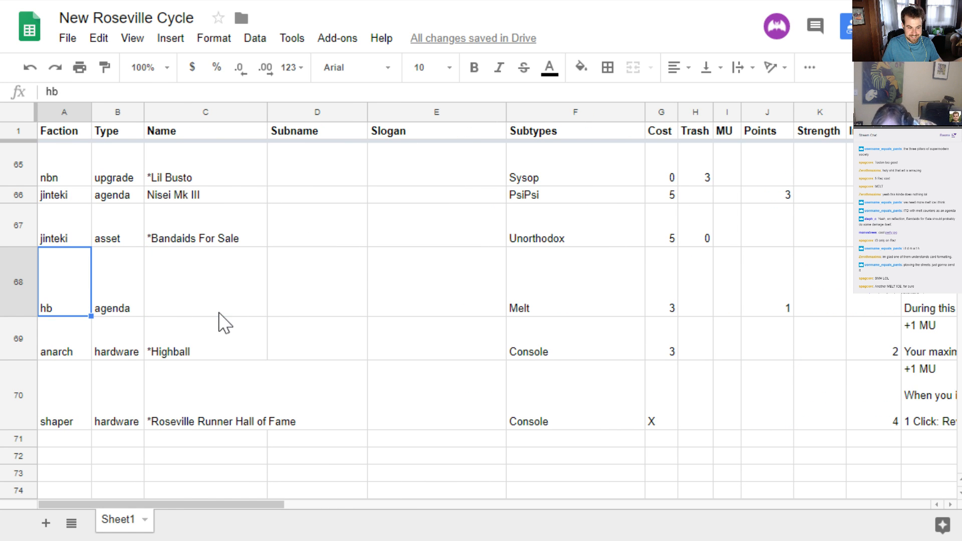
# Insert one new row directly below the unnamed hb Melt agenda
pyautogui.click(18, 274)
pyautogui.rightClick(18, 274)
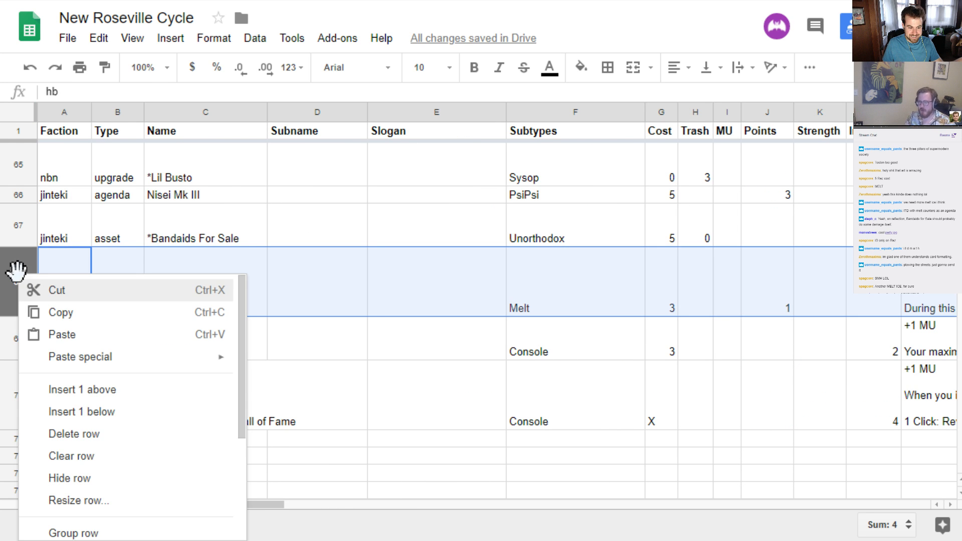
pyautogui.click(68, 412)
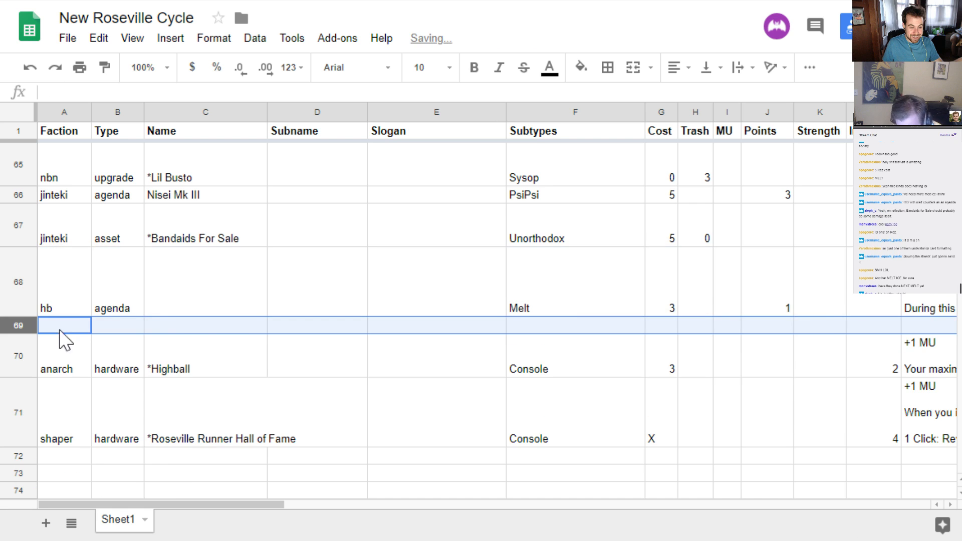
# Start a new card in the inserted row with faction hb, type ice and the name "Next Melt"
pyautogui.click(64, 331)
pyautogui.write('hb')
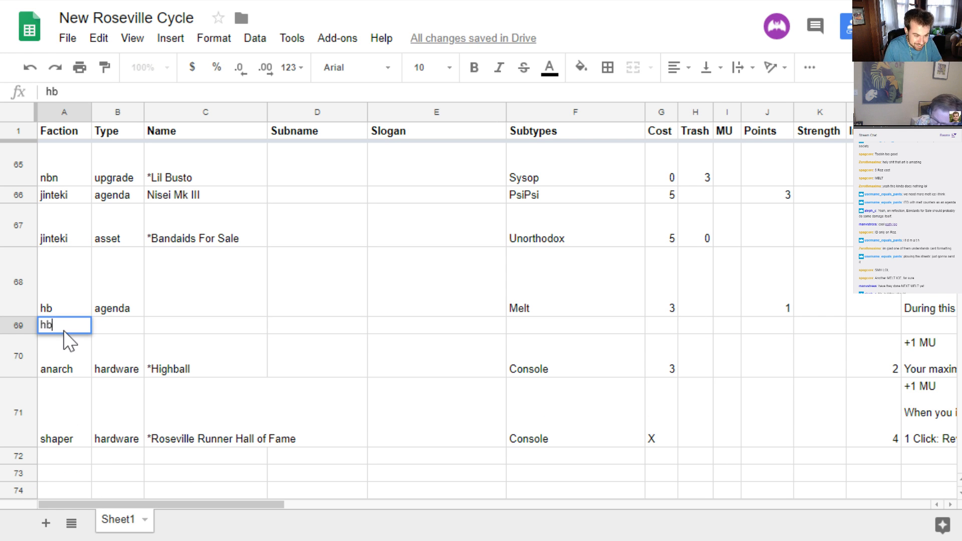
pyautogui.press('Tab')
pyautogui.write('ice')
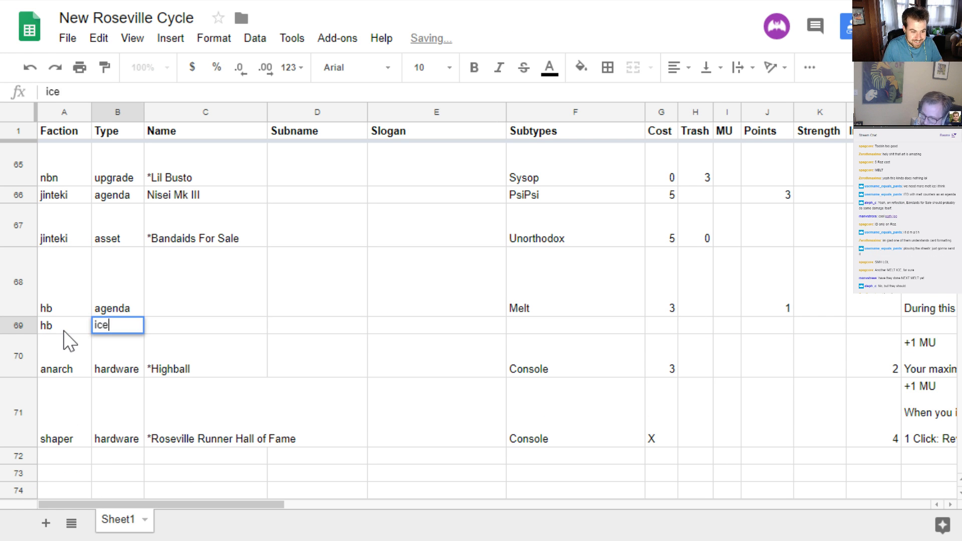
pyautogui.press('Tab')
pyautogui.write('Next Melt')
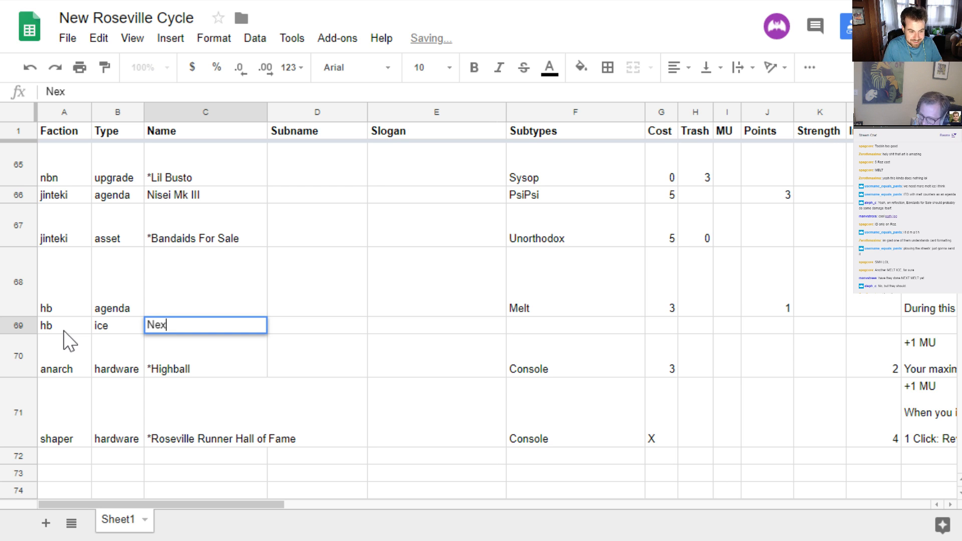
pyautogui.press('Return')
# Set the Next Melt card's subtypes to "Next - Melt"
pyautogui.press('Up')
pyautogui.press('Right')
pyautogui.press('Right')
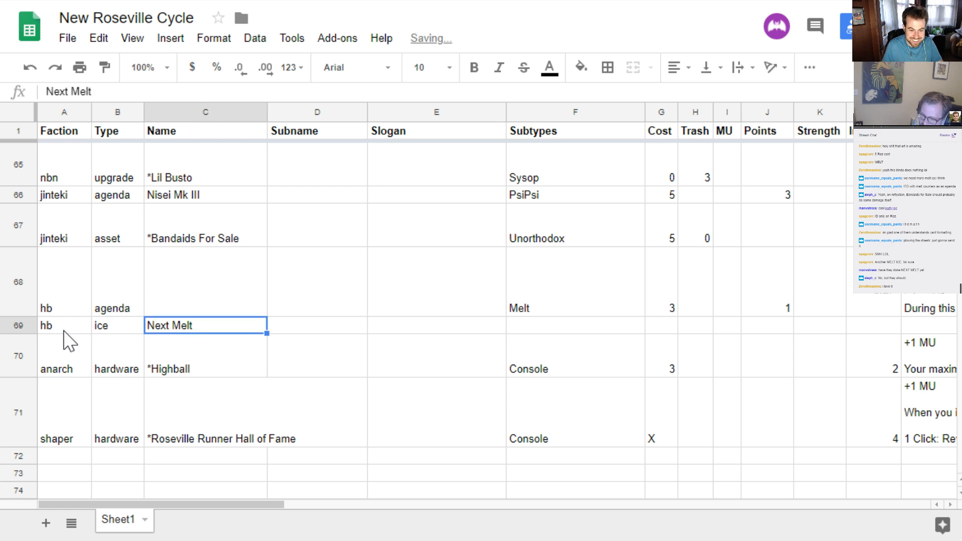
pyautogui.press('Right')
pyautogui.press('Right')
pyautogui.press('Right')
pyautogui.write('Next')
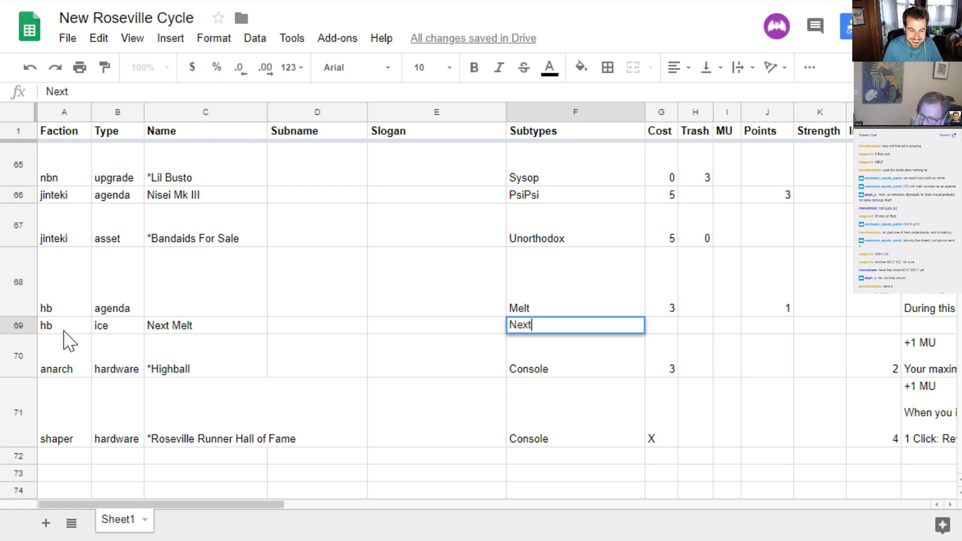
pyautogui.write(' - Melt')
pyautogui.press('Return')
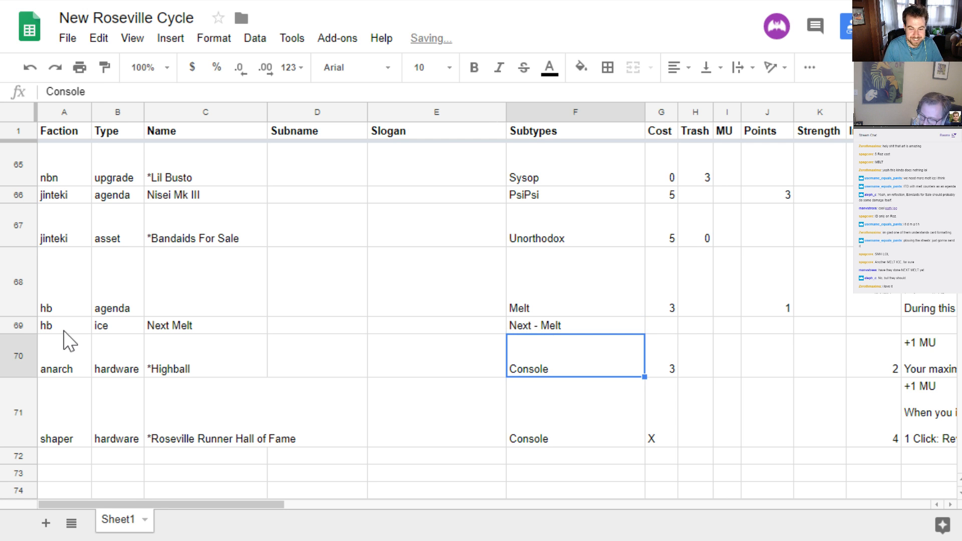
# Begin the Next Melt card's ability text with two subroutine lines, each marked by ">"
pyautogui.press('Up')
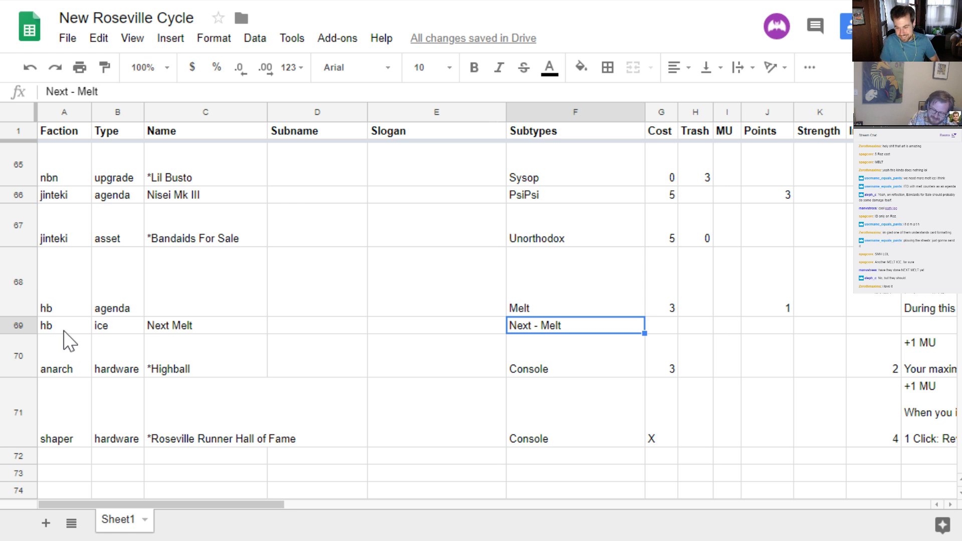
pyautogui.press('Right')
pyautogui.press('Right')
pyautogui.press('Right')
pyautogui.press('Right')
pyautogui.press('Right')
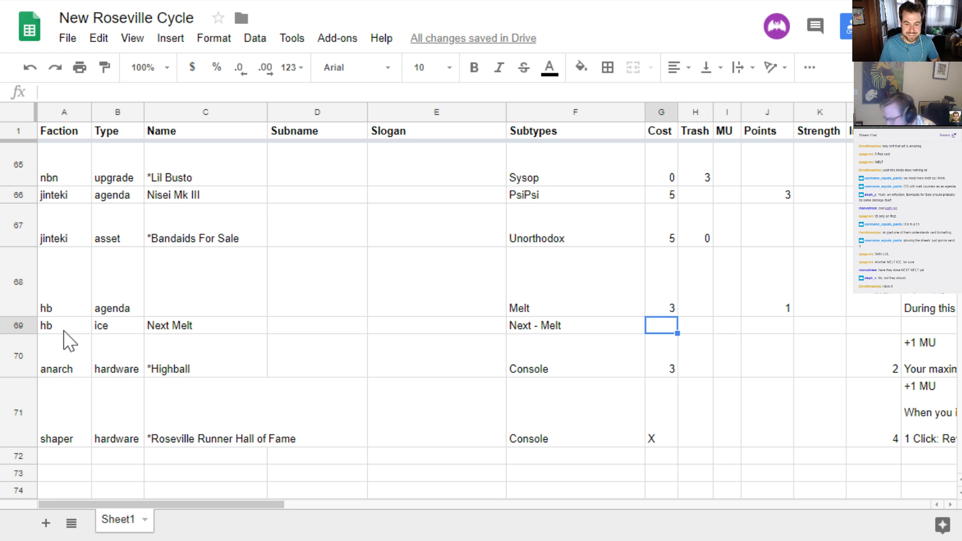
pyautogui.press('Right')
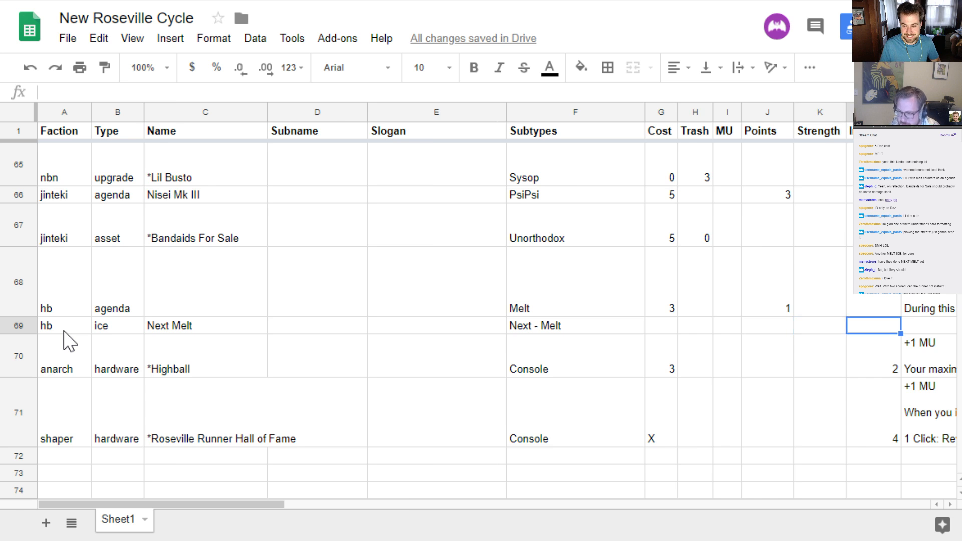
pyautogui.press('Right')
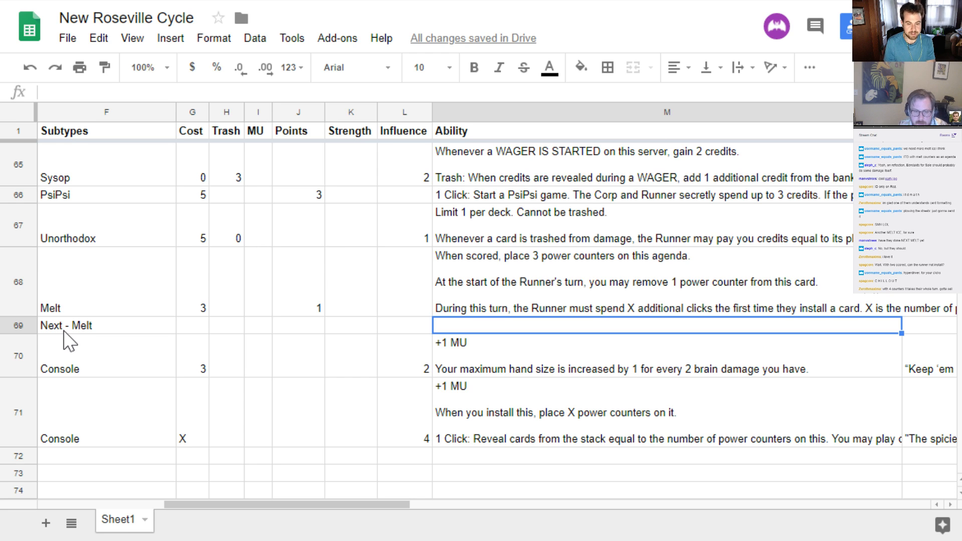
pyautogui.press('Return')
pyautogui.write('>')
pyautogui.hotkey('alt', 'Return')
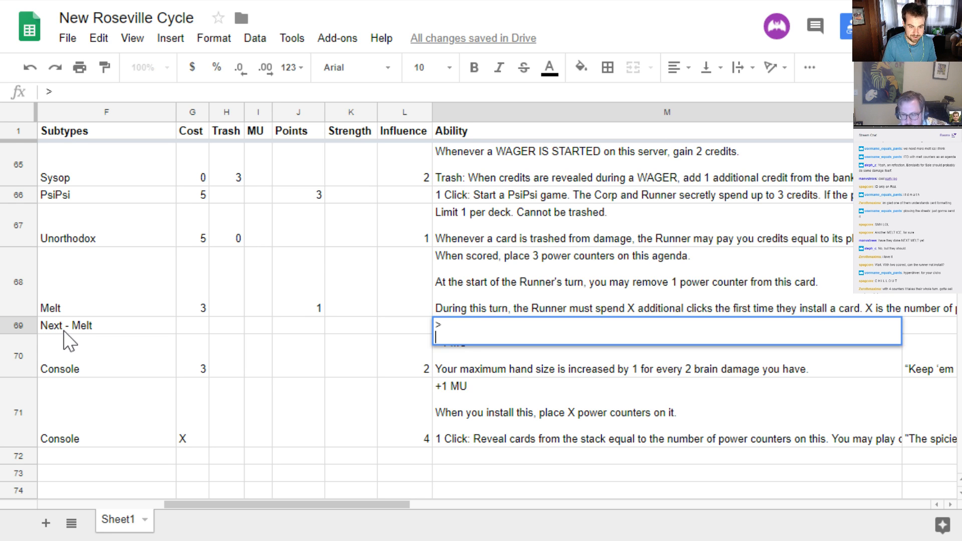
pyautogui.write('>')
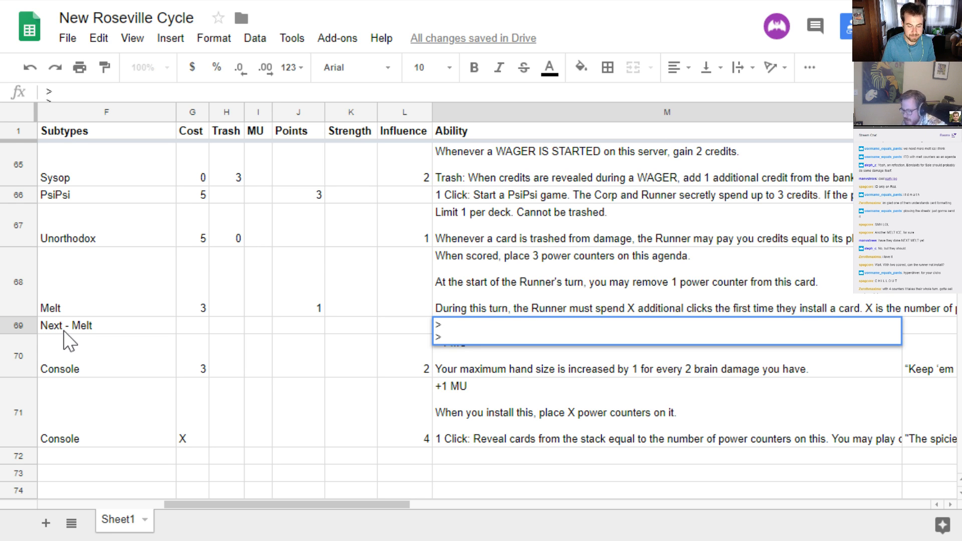
# Remove the second subroutine line and complete the first as "> Add X Power Counters to another Melt Card."
pyautogui.press('Right')
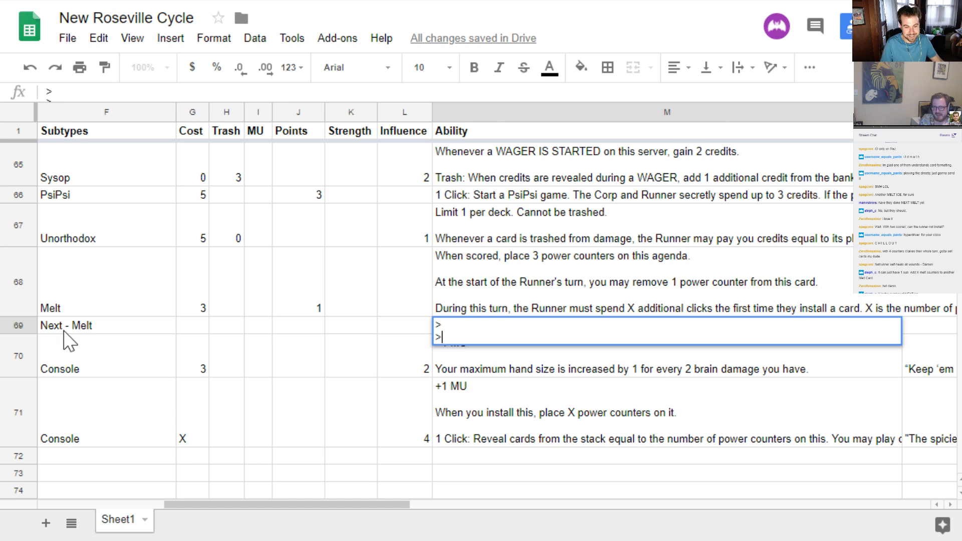
pyautogui.press('BackSpace')
pyautogui.press('BackSpace')
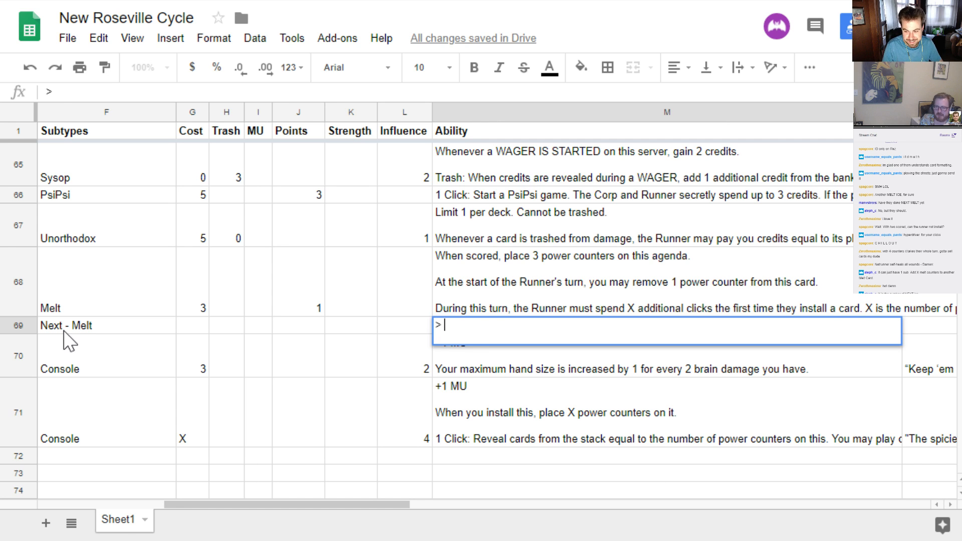
pyautogui.write('Add X ')
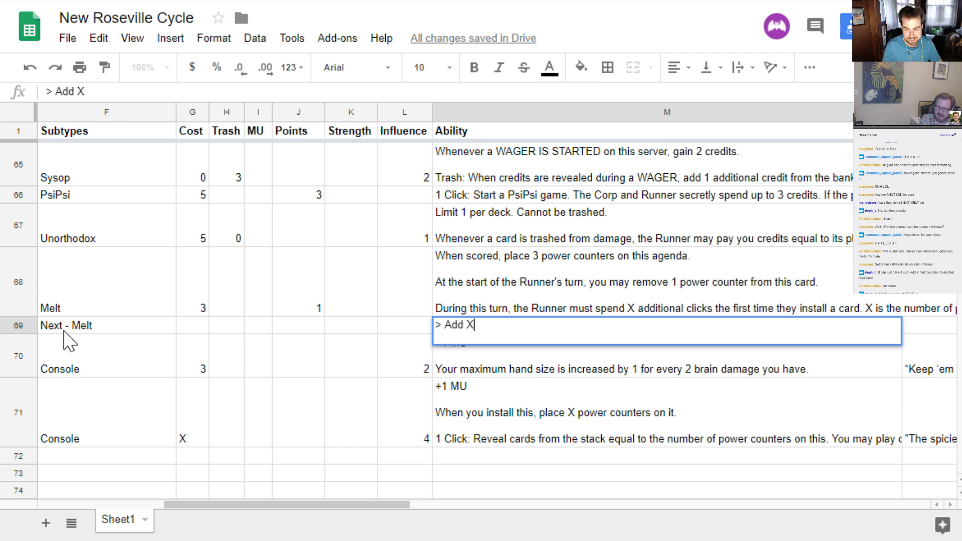
pyautogui.write('Powewr')
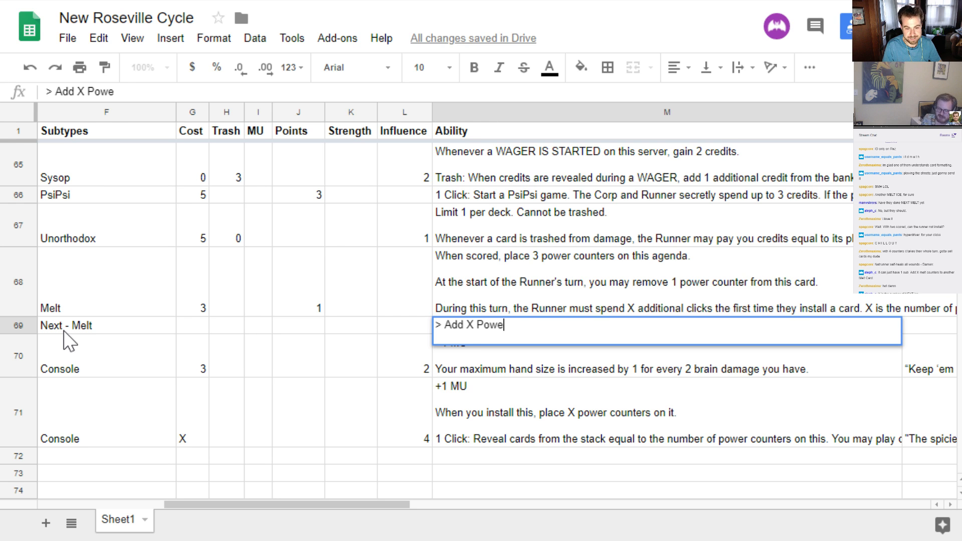
pyautogui.press('BackSpace')
pyautogui.press('BackSpace')
pyautogui.write('r ')
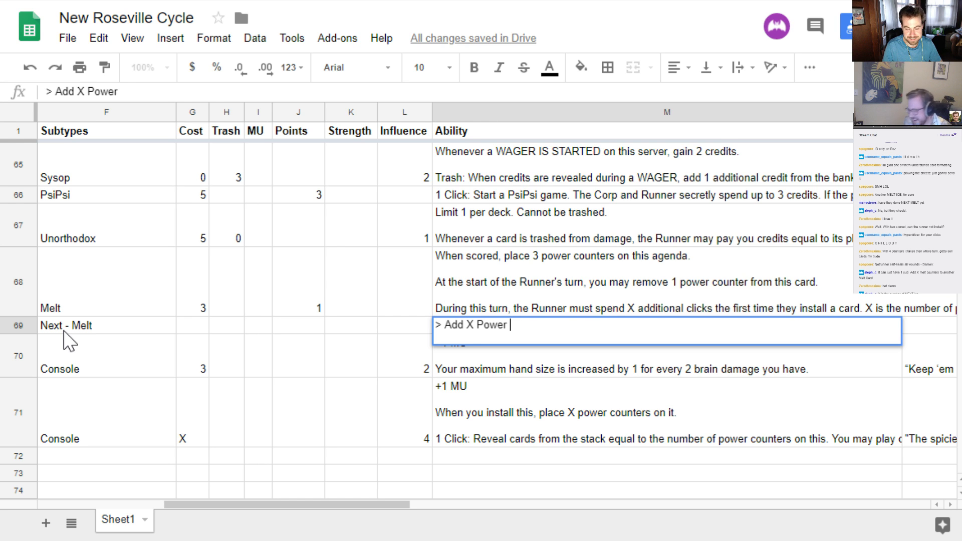
pyautogui.write('Counters t')
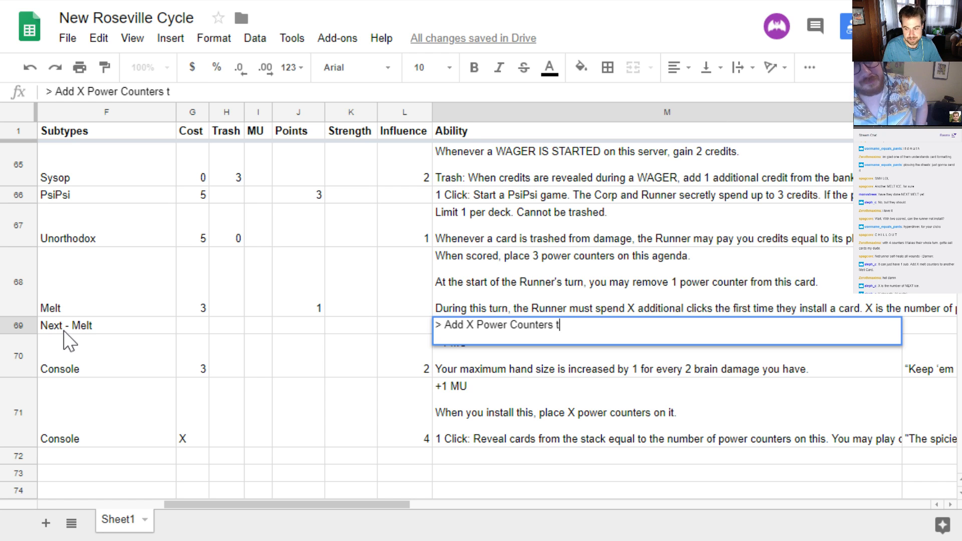
pyautogui.write('o another M')
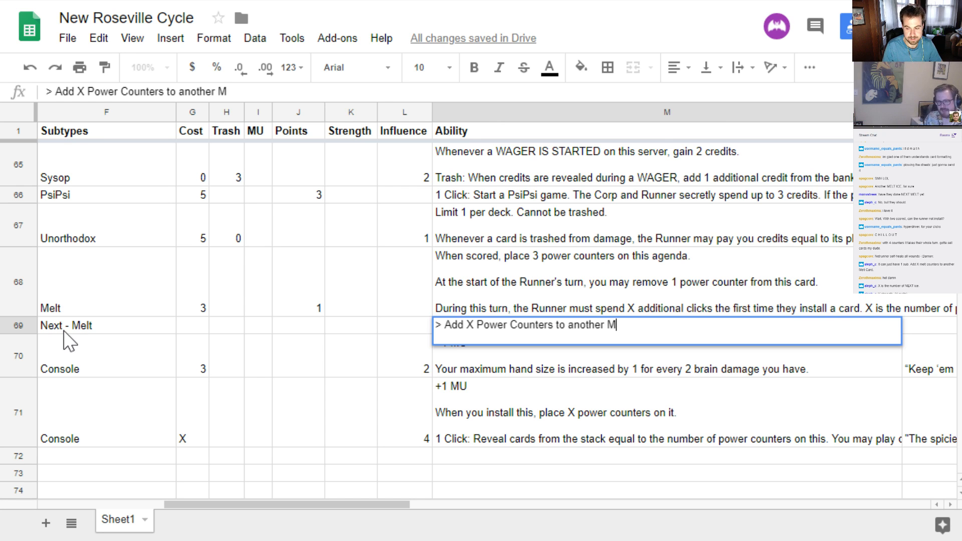
pyautogui.write('elt Card.')
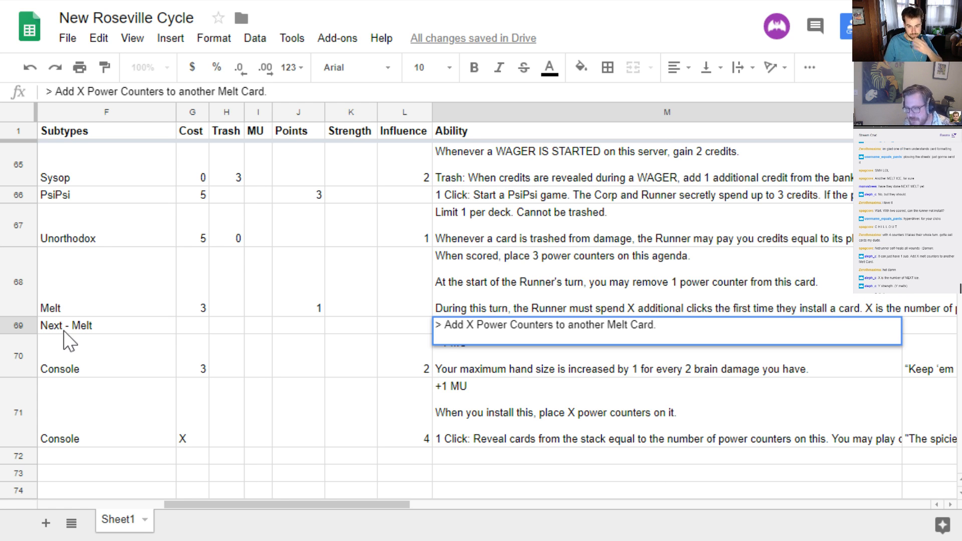
# Replace "another" with "a" so the Next Melt ability reads "> Add X Power Counters to a Melt Card."
pyautogui.hotkey('ctrl', 'Left')
pyautogui.hotkey('ctrl', 'Left')
pyautogui.hotkey('ctrl', 'shift', 'Left')
pyautogui.write('a')
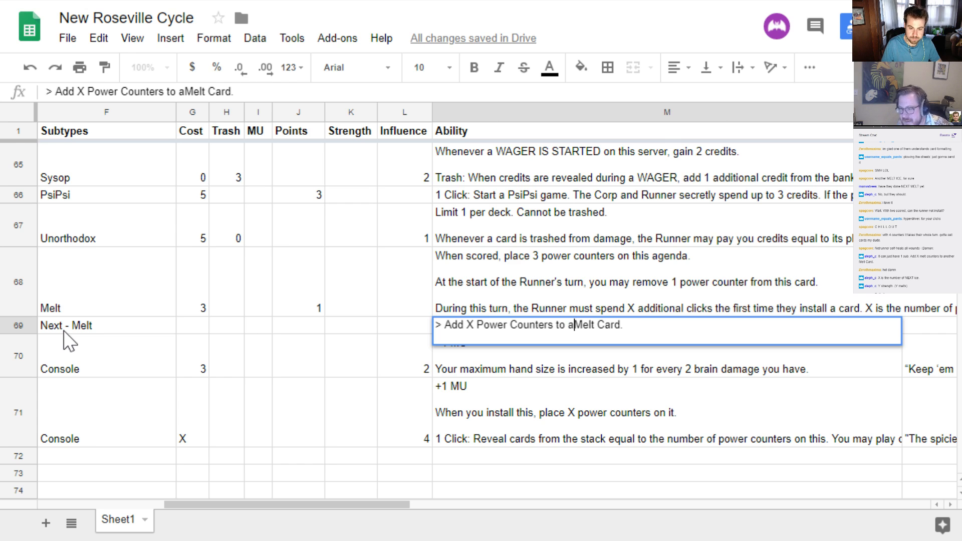
pyautogui.press('End')
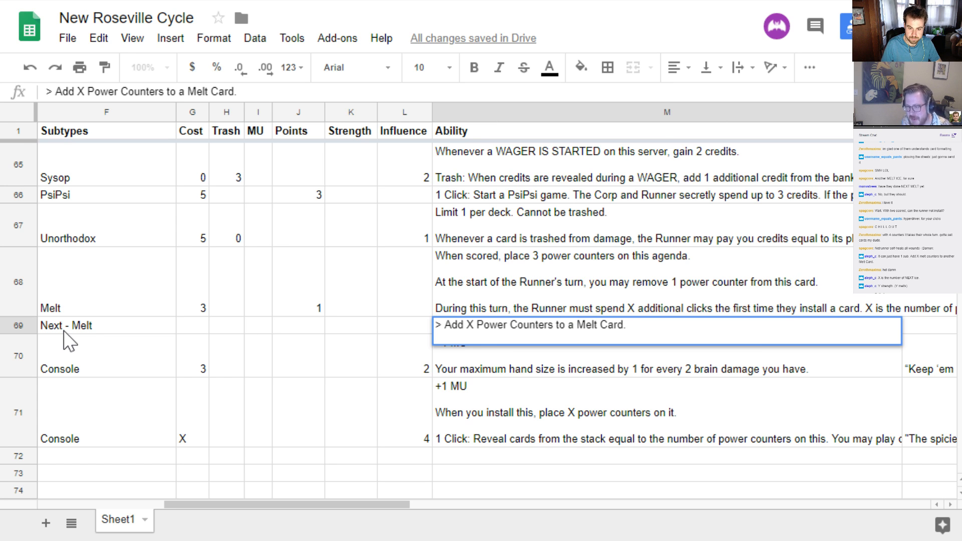
pyautogui.press('Return')
pyautogui.press('Up')
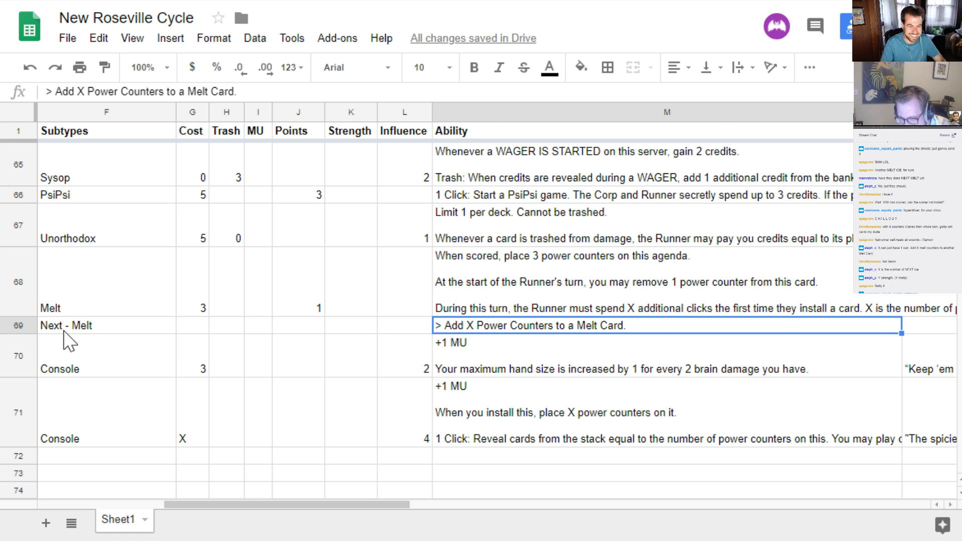
# Set the Next Melt card's strength to Y
pyautogui.press('Left')
pyautogui.press('Left')
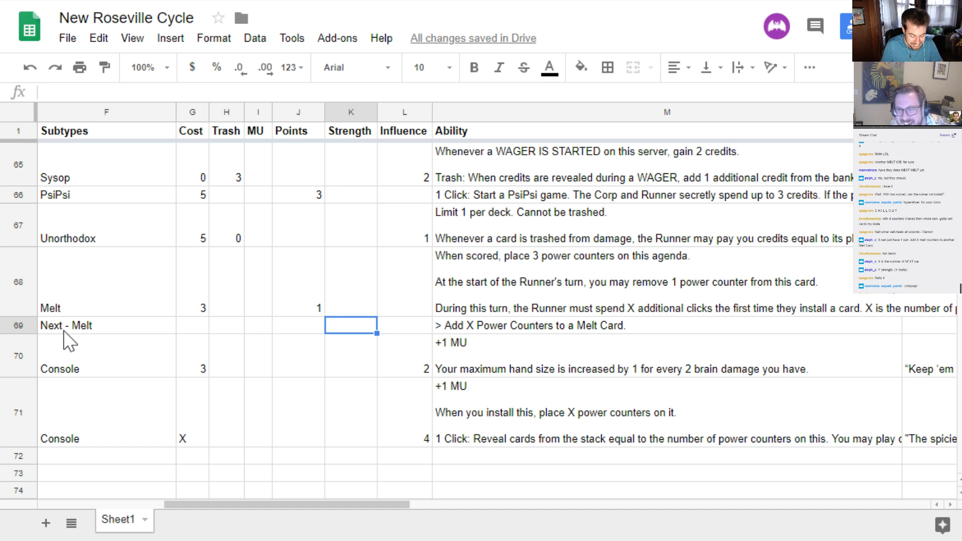
pyautogui.write('Y')
pyautogui.press('Return')
pyautogui.press('Up')
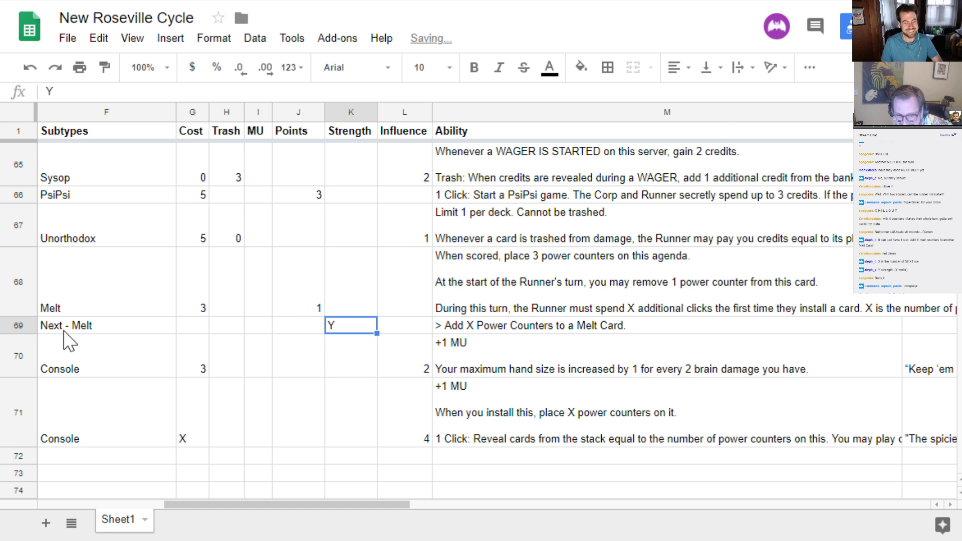
# Add the line "X is the number of rezzed Next ice." to the Next Melt ability, separated from the subroutine by a blank line
pyautogui.press('Right')
pyautogui.press('Right')
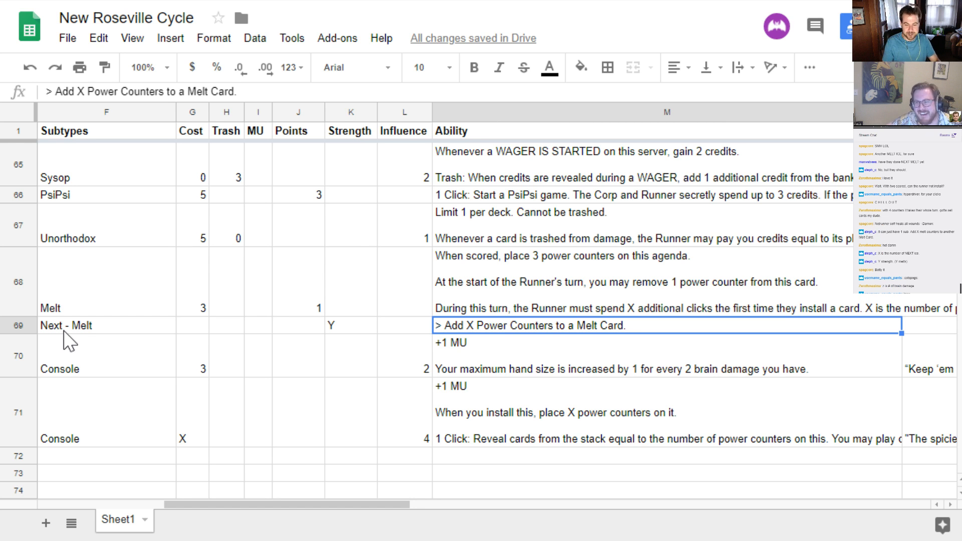
pyautogui.press('Return')
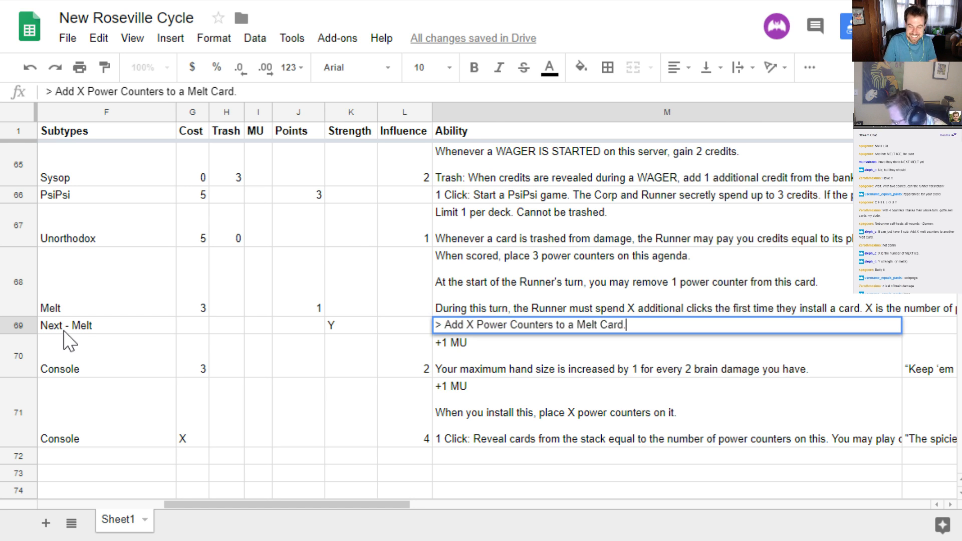
pyautogui.hotkey('alt', 'Return')
pyautogui.hotkey('alt', 'Return')
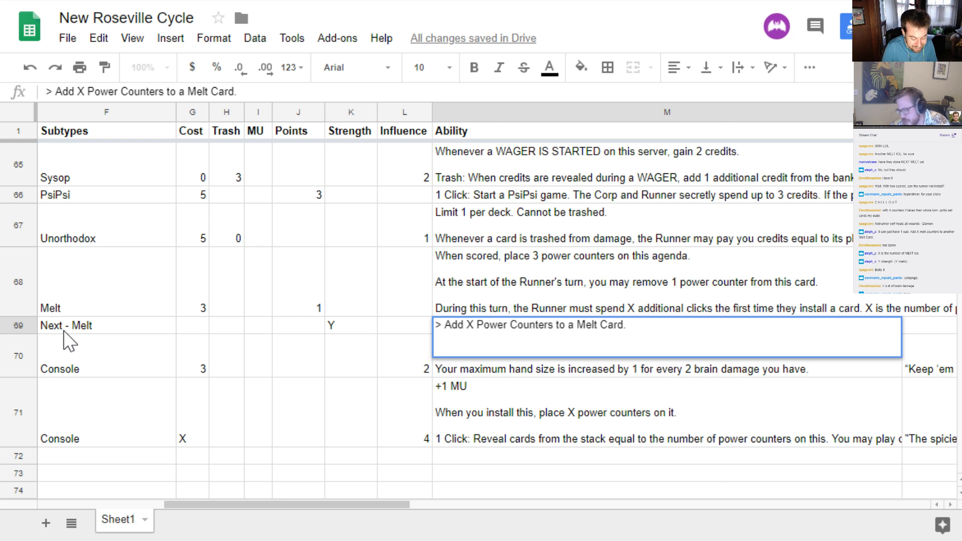
pyautogui.write('Y is')
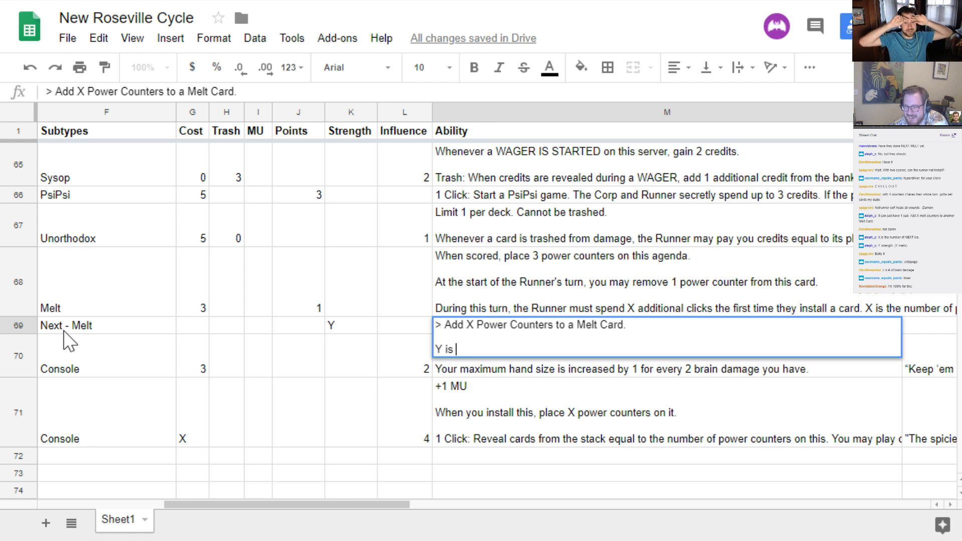
pyautogui.press('BackSpace')
pyautogui.press('BackSpace')
pyautogui.press('BackSpace')
pyautogui.press('BackSpace')
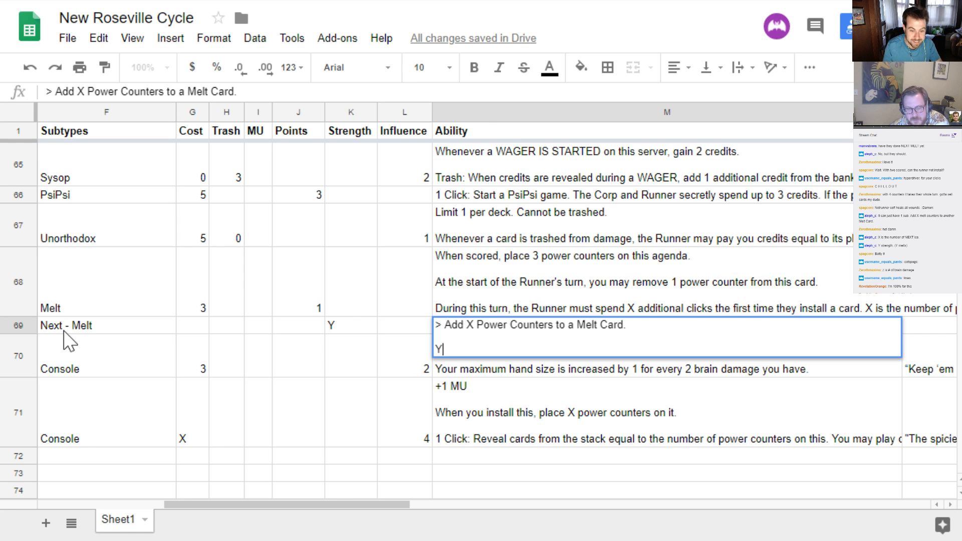
pyautogui.write('X ')
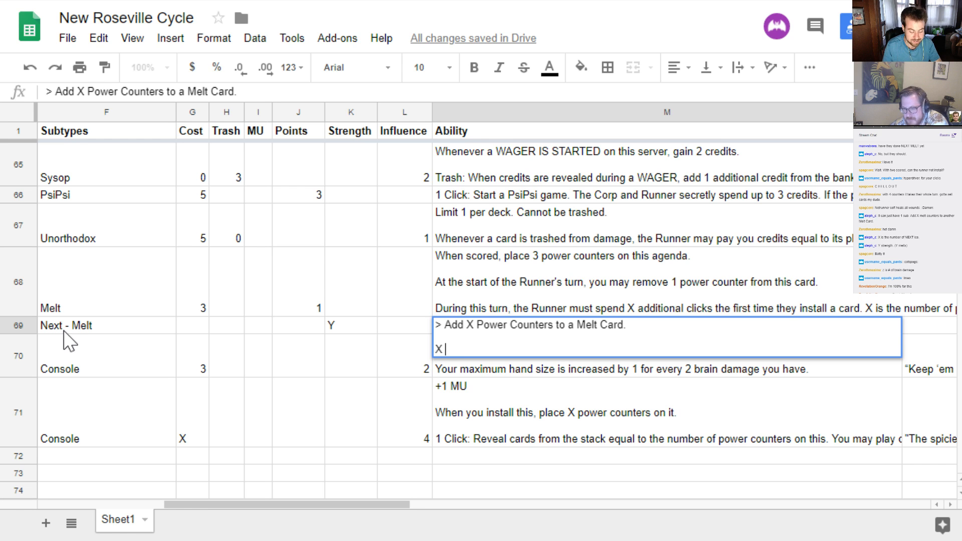
pyautogui.write('is the nu')
pyautogui.write('mb')
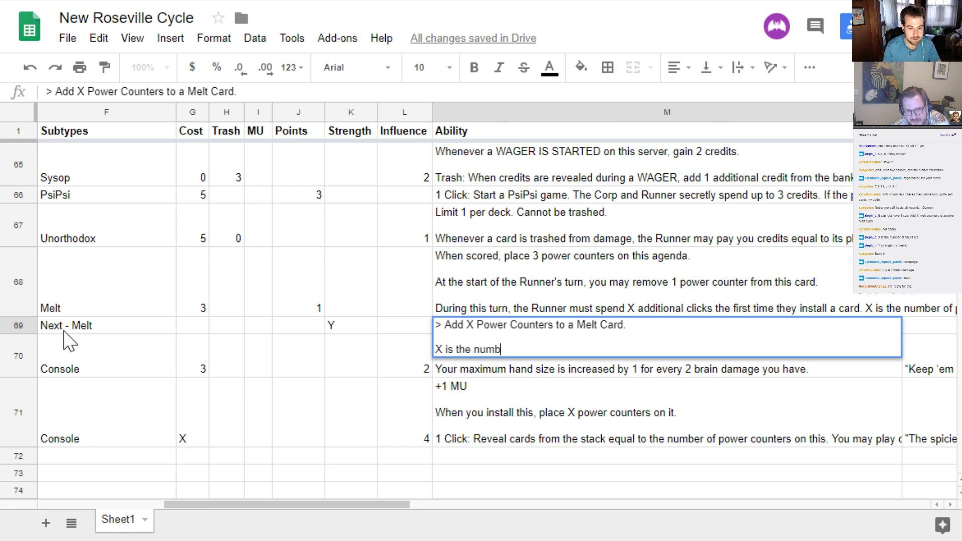
pyautogui.write('er of rezzed ')
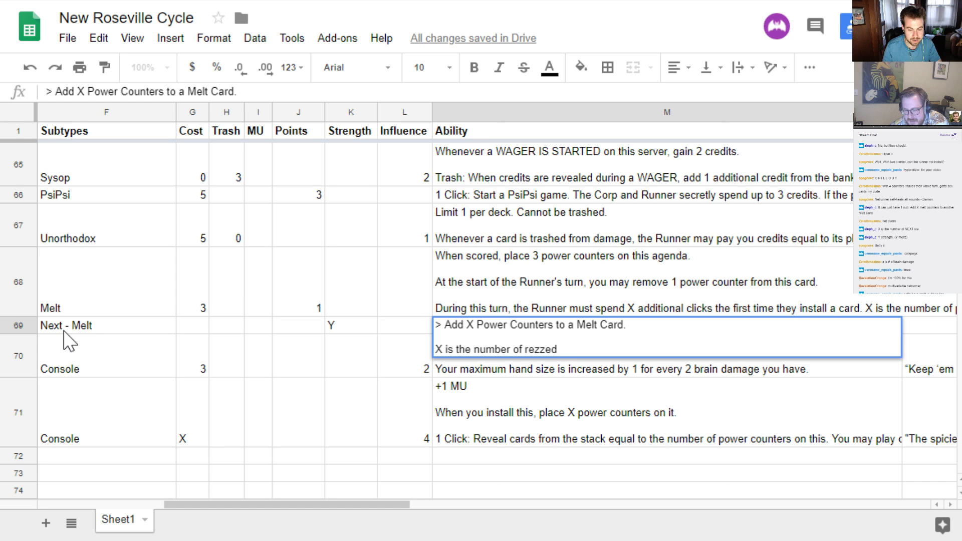
pyautogui.write('Next ice.')
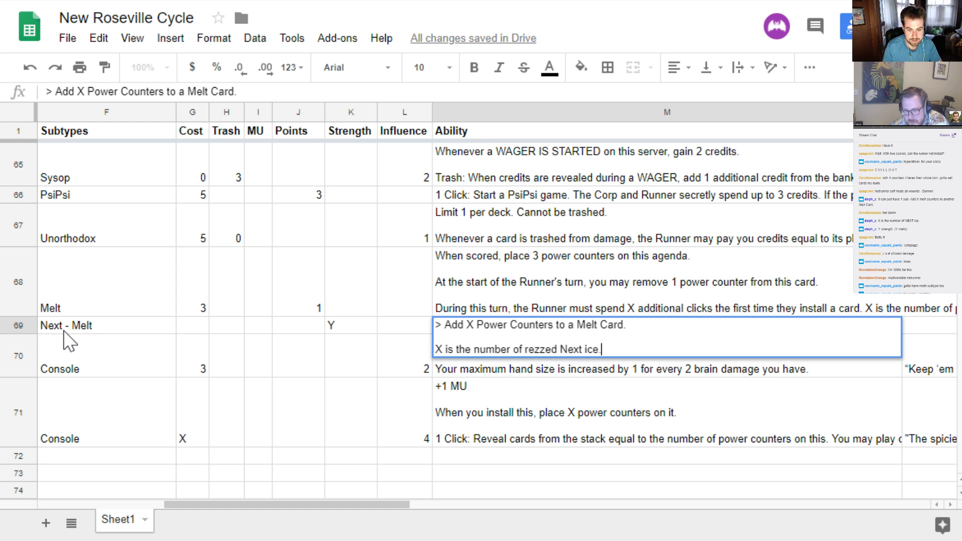
pyautogui.press('Return')
pyautogui.press('Up')
# Insert two blank lines above the subroutine in the Next Melt ability
pyautogui.press('Return')
pyautogui.press('Up')
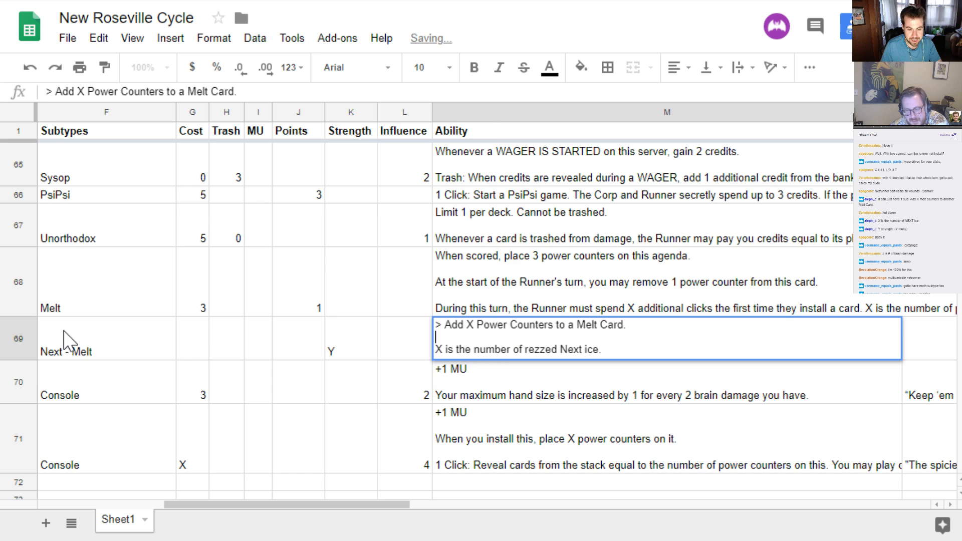
pyautogui.press('Up')
pyautogui.hotkey('alt', 'Return')
pyautogui.hotkey('alt', 'Return')
pyautogui.press('Up')
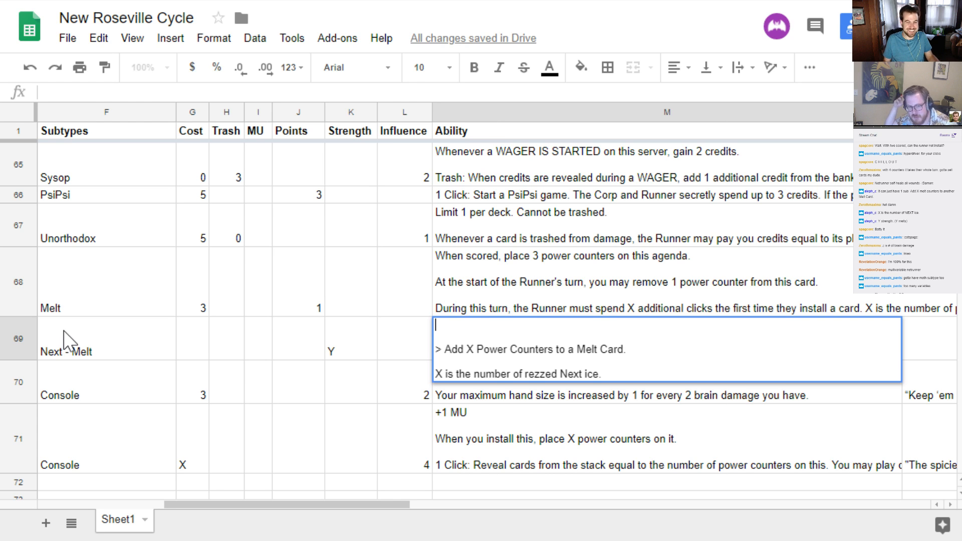
# Change the variable in the Next Melt definition line so it reads "Y is the number of rezzed Next ice."
pyautogui.press('Down')
pyautogui.press('Down')
pyautogui.press('Down')
pyautogui.press('Down')
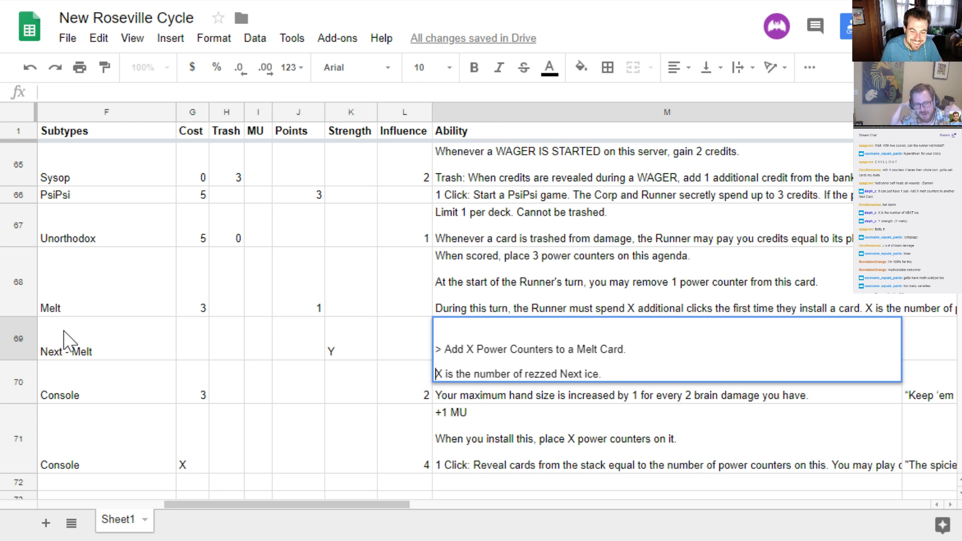
pyautogui.press('Right')
pyautogui.press('BackSpace')
pyautogui.write('X')
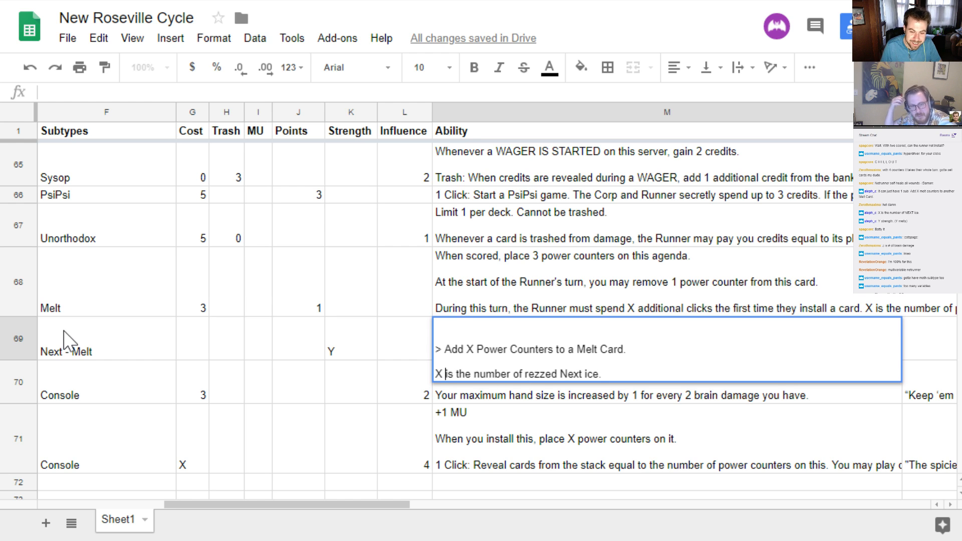
pyautogui.press('BackSpace')
pyautogui.write('Y')
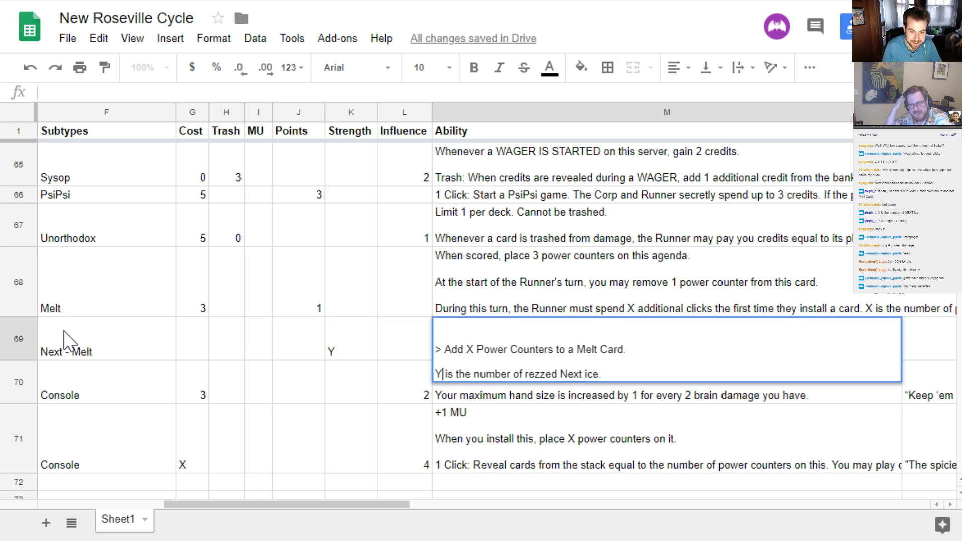
pyautogui.press('Return')
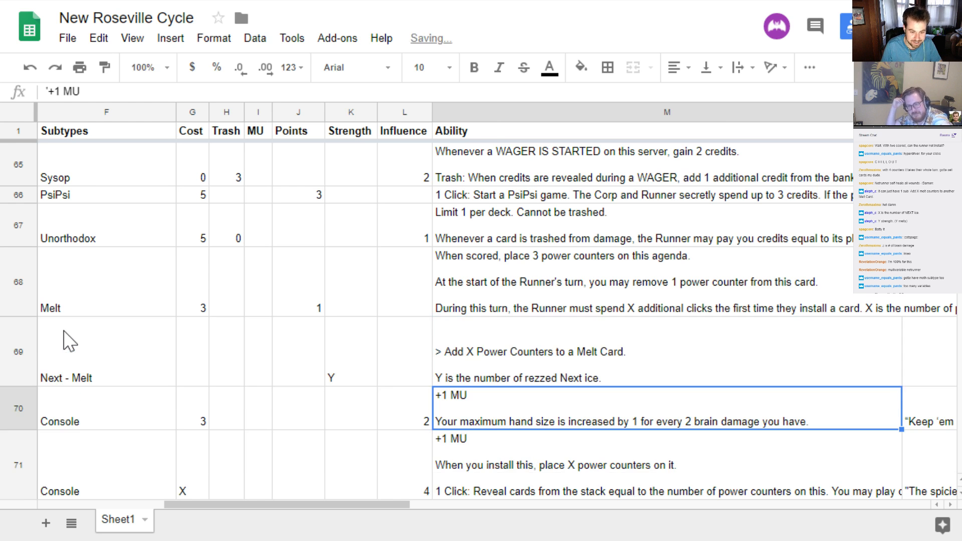
pyautogui.press('Up')
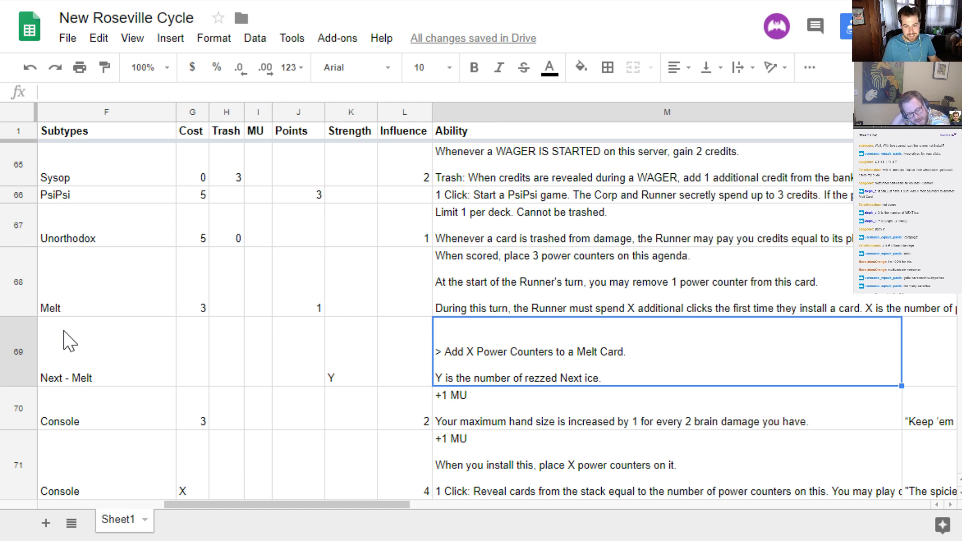
# Reword the end of the Y definition in the Next Melt ability to read "Y is the number of rezzed Melt cards."
pyautogui.press('Return')
pyautogui.hotkey('ctrl', 'Home')
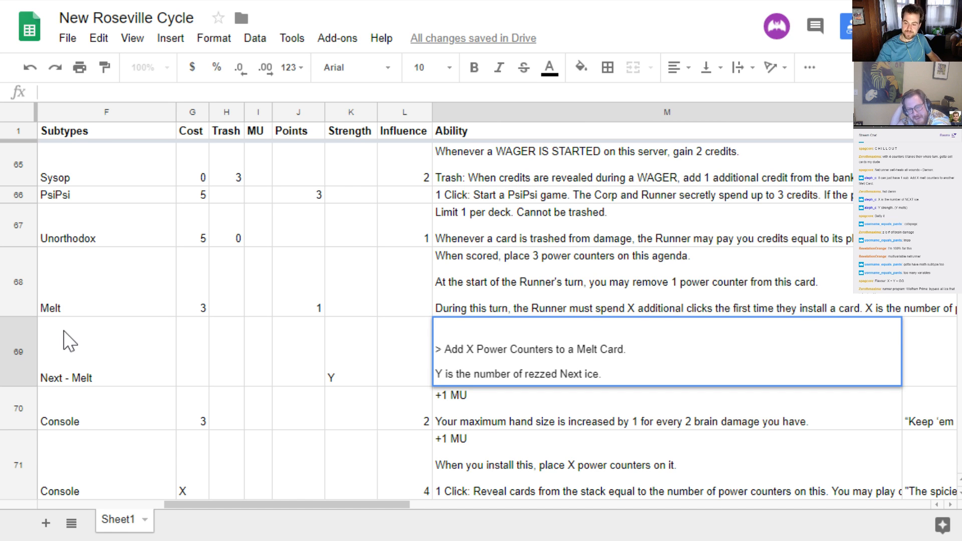
pyautogui.press('Down')
pyautogui.press('Down')
pyautogui.press('Down')
pyautogui.press('Down')
pyautogui.press('Down')
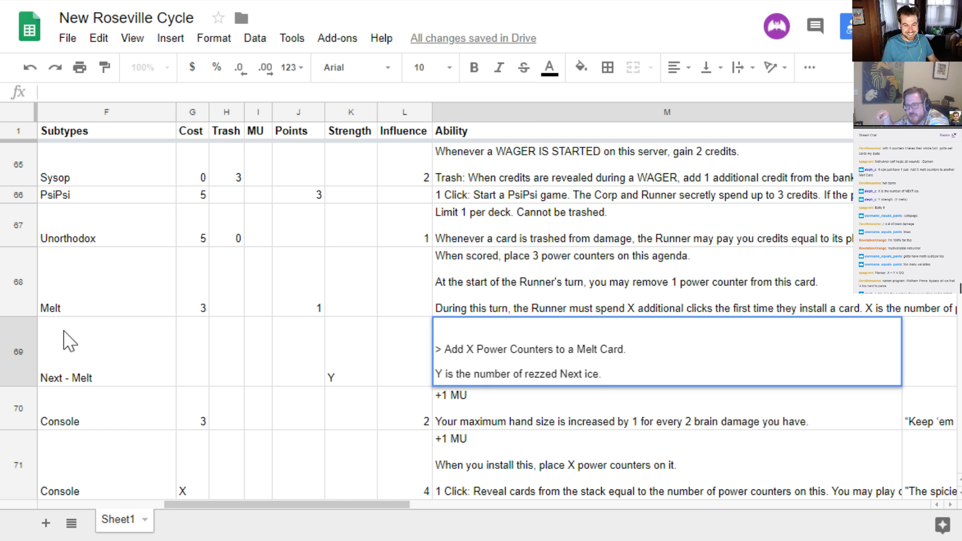
pyautogui.hotkey('ctrl', 'shift', 'Left')
pyautogui.hotkey('ctrl', 'shift', 'Left')
pyautogui.hotkey('ctrl', 'shift', 'Left')
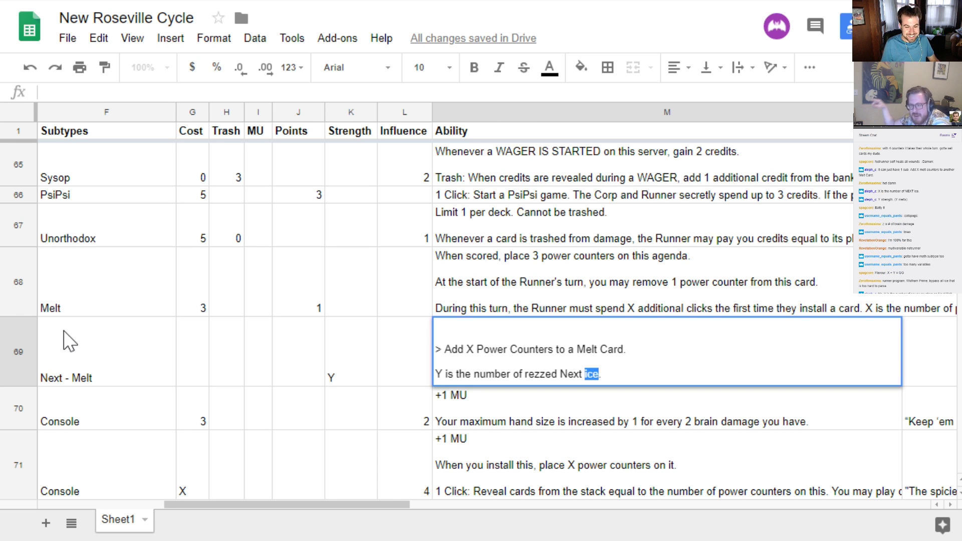
pyautogui.write('Me')
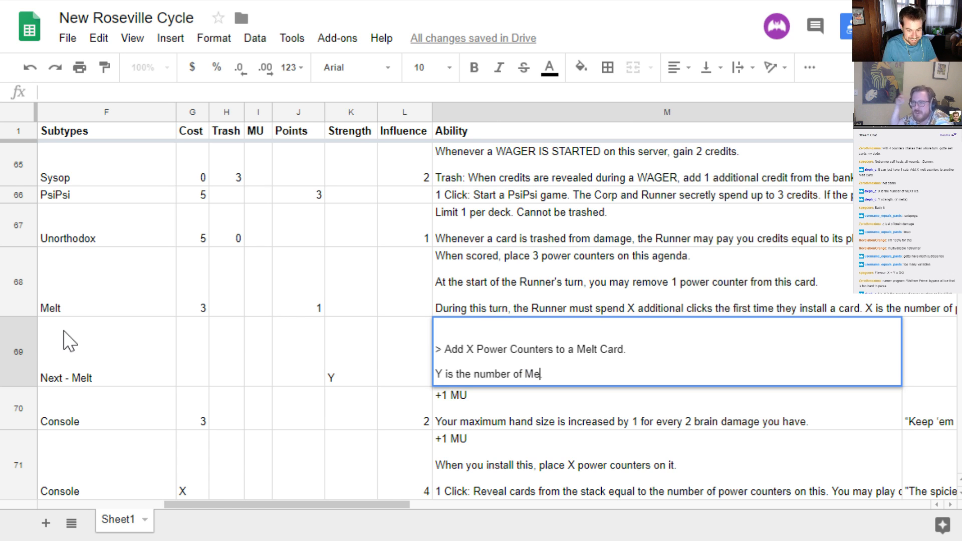
pyautogui.write('lt cards.')
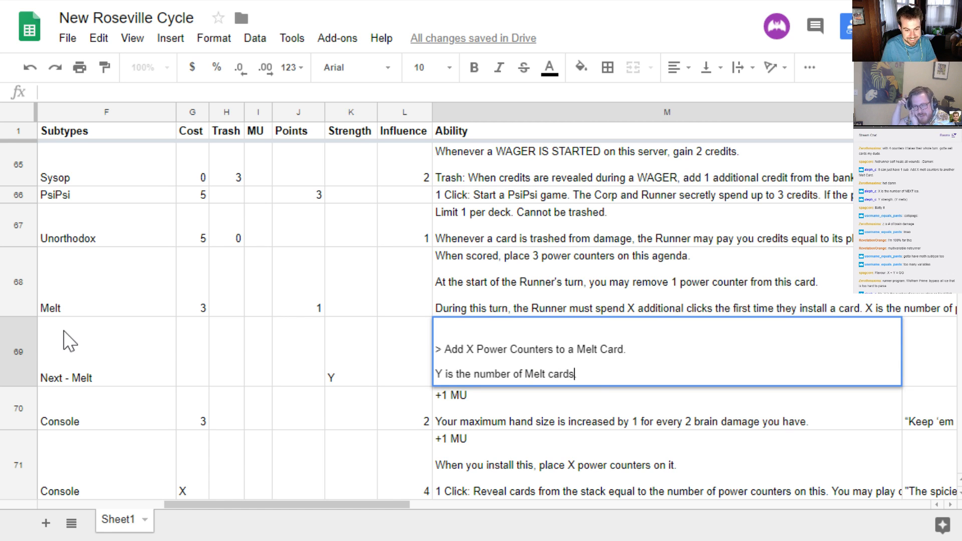
pyautogui.hotkey('ctrl', 'Left')
pyautogui.hotkey('ctrl', 'Left')
pyautogui.write('rezzed')
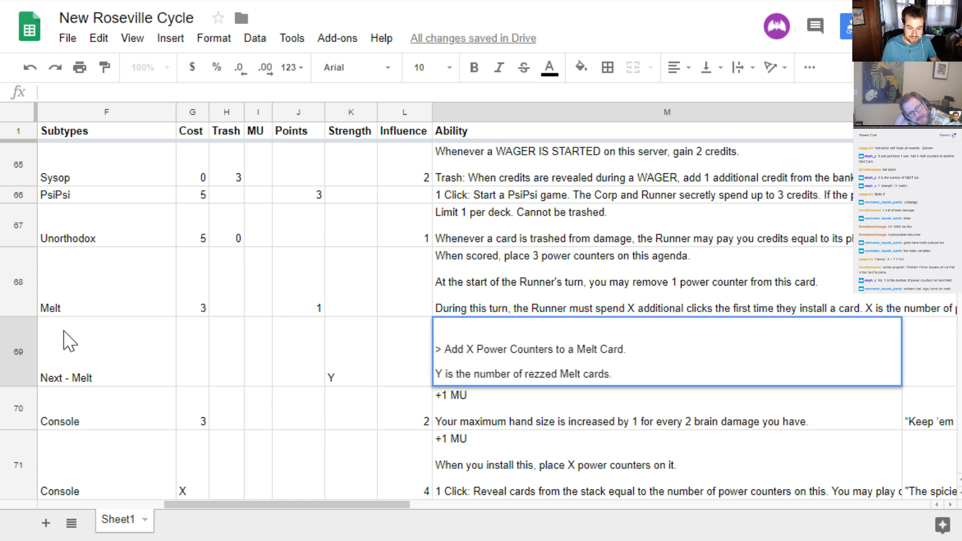
# Insert the line "X is the number of rezzed Next ice." directly above the Y definition in the Next Melt ability
pyautogui.press('Up')
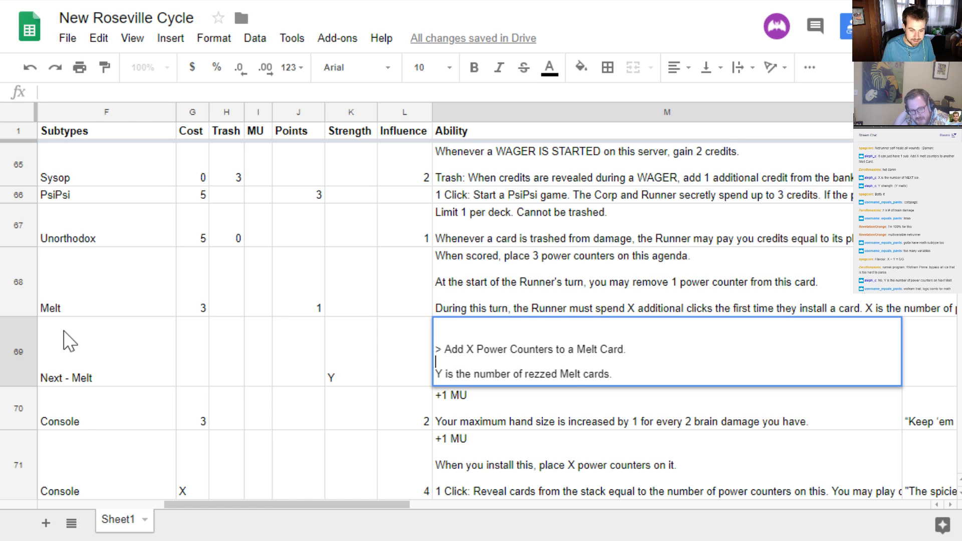
pyautogui.hotkey('ctrl', 'Return')
pyautogui.write('X is the ')
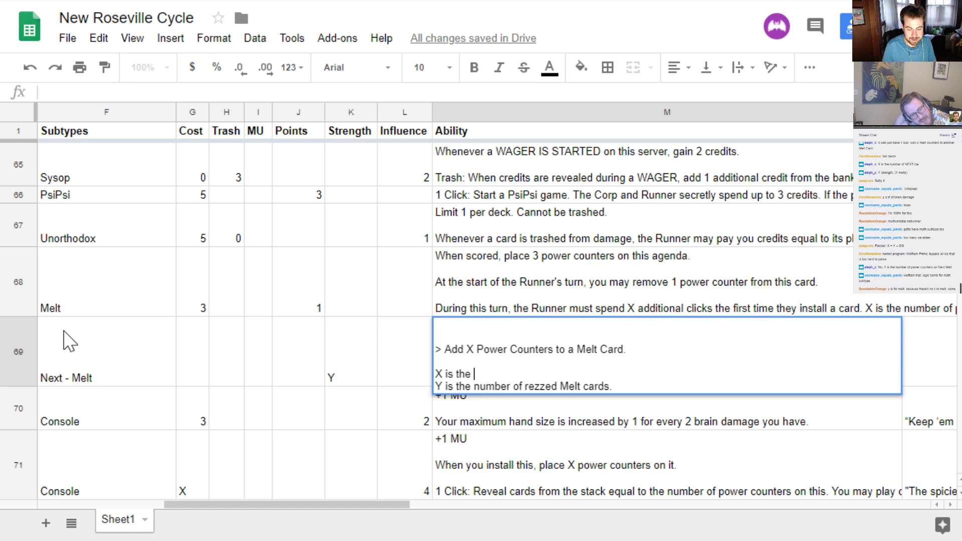
pyautogui.write('number of rezz')
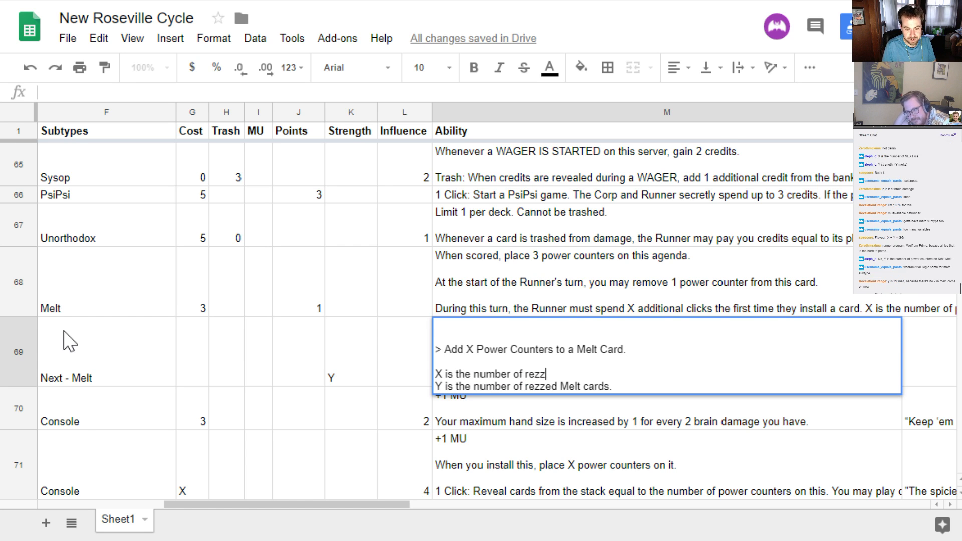
pyautogui.write('ed Next ice')
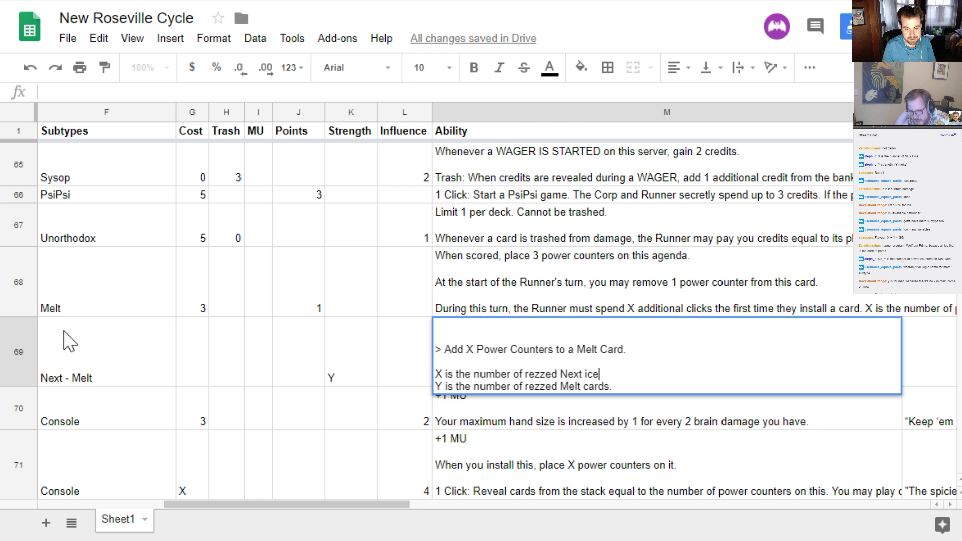
pyautogui.write('.')
pyautogui.press('Return')
pyautogui.press('Up')
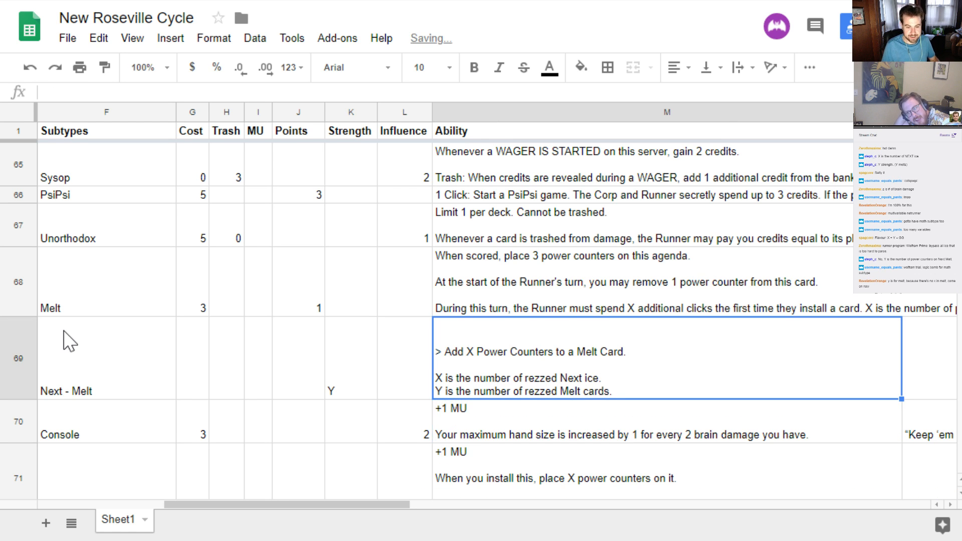
# Delete the blank lines above the subroutine so the Next Melt ability starts with "> Add X Power Counters to a Melt Card."
pyautogui.press('Return')
pyautogui.press('Up')
pyautogui.press('Up')
pyautogui.press('Up')
pyautogui.press('Up')
pyautogui.press('Down')
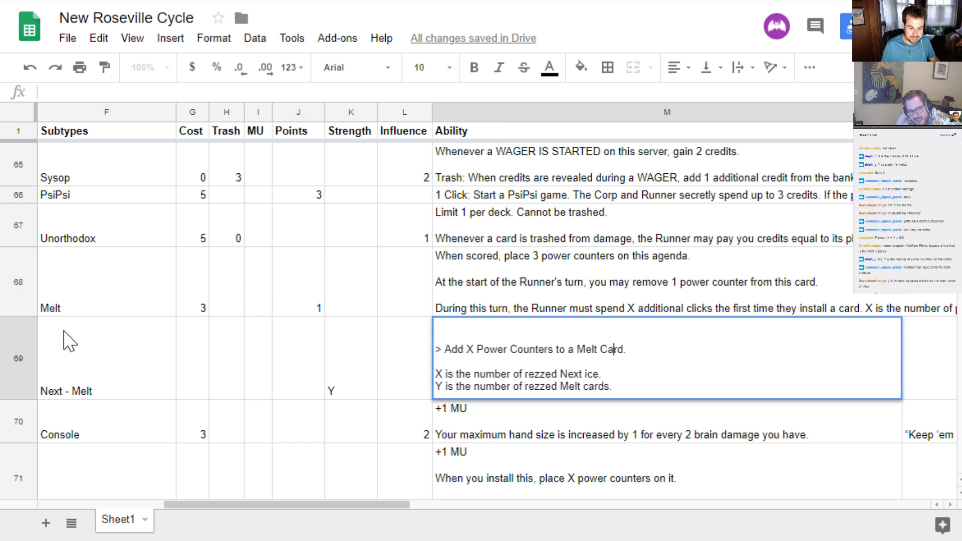
pyautogui.press('Right')
pyautogui.press('Right')
pyautogui.press('Right')
pyautogui.press('Right')
pyautogui.press('Up')
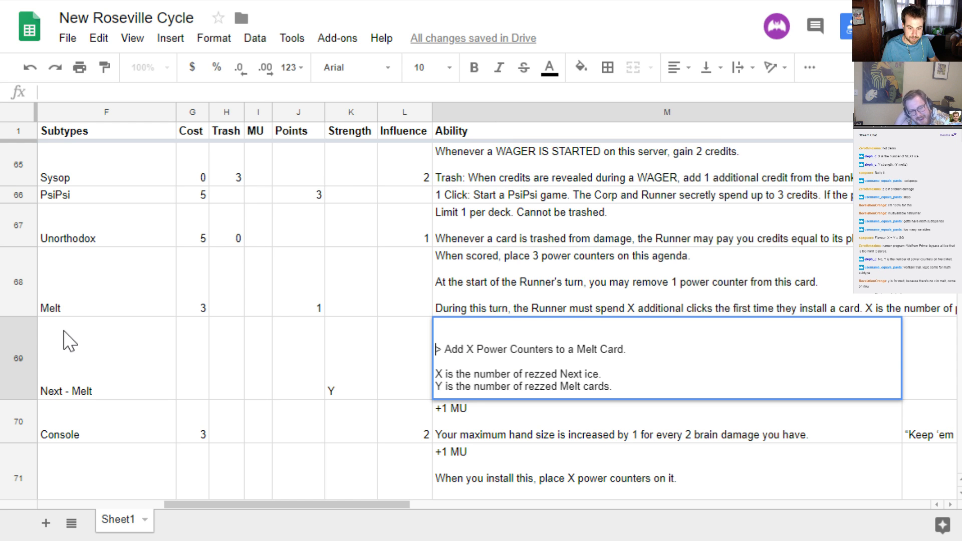
pyautogui.press('BackSpace')
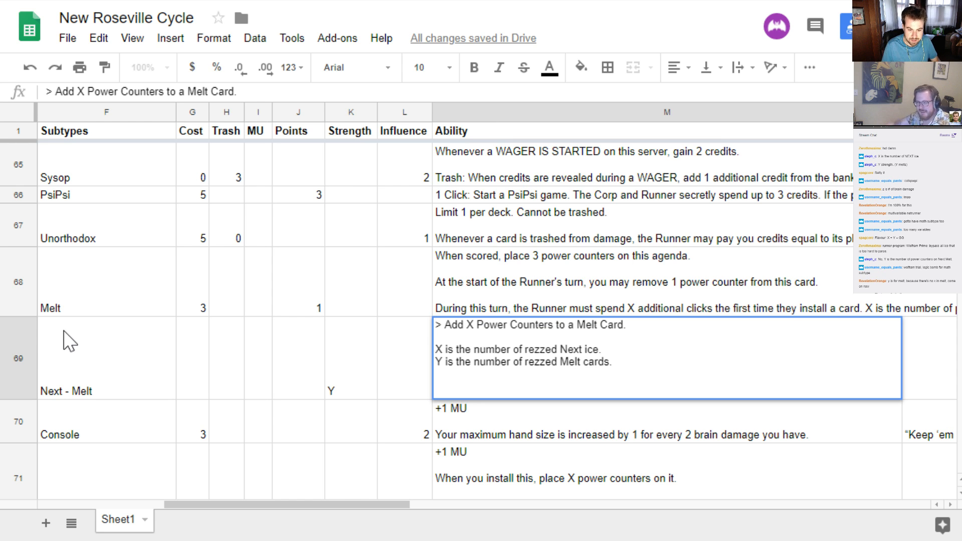
pyautogui.press('Return')
pyautogui.press('Up')
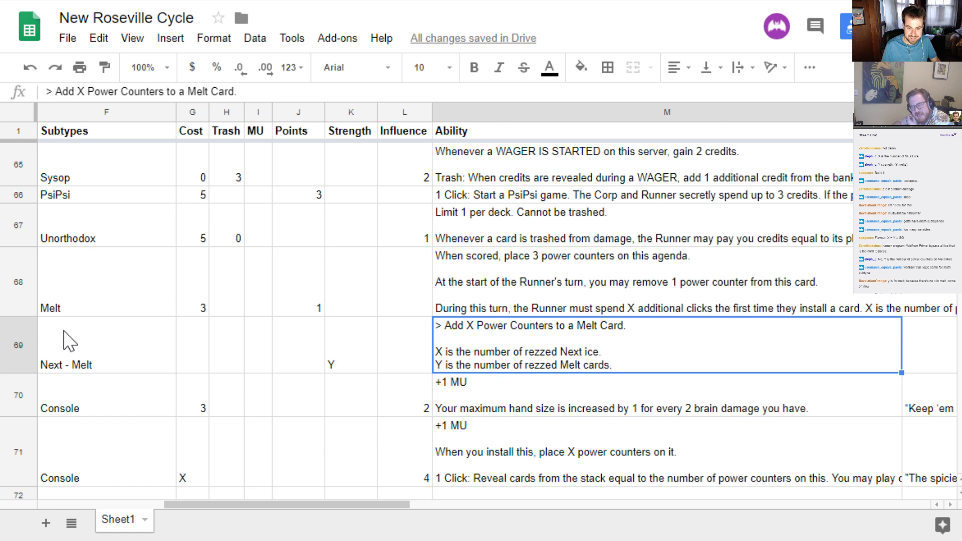
pyautogui.press('Return')
pyautogui.press('Up')
pyautogui.press('Up')
pyautogui.press('Up')
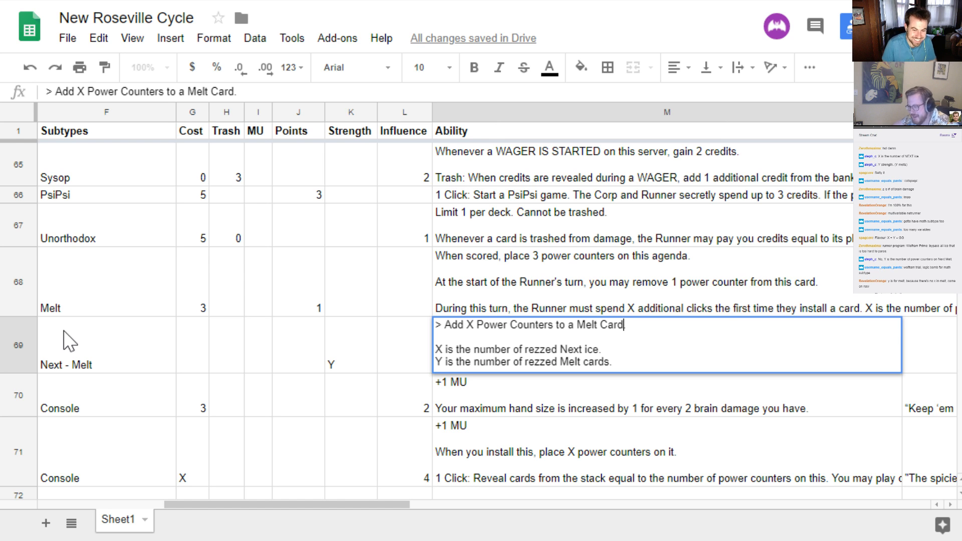
pyautogui.press('Return')
pyautogui.press('Up')
# Append Mythic to the Next Melt card's subtypes so they read "Next - Melt - Mythic"
pyautogui.press('Left')
pyautogui.press('Left')
pyautogui.press('Left')
pyautogui.press('Left')
pyautogui.press('Left')
pyautogui.press('Left')
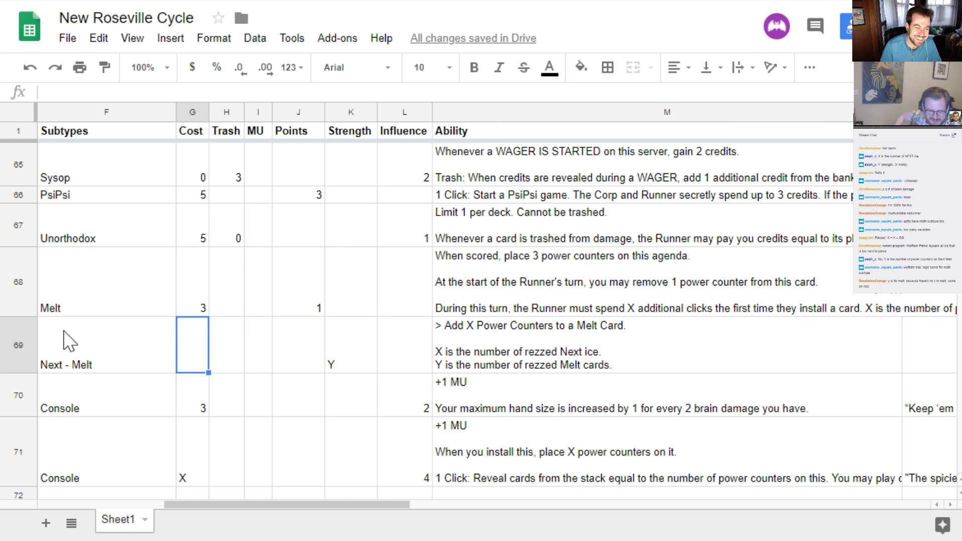
pyautogui.press('Left')
pyautogui.press('Return')
pyautogui.write('- M')
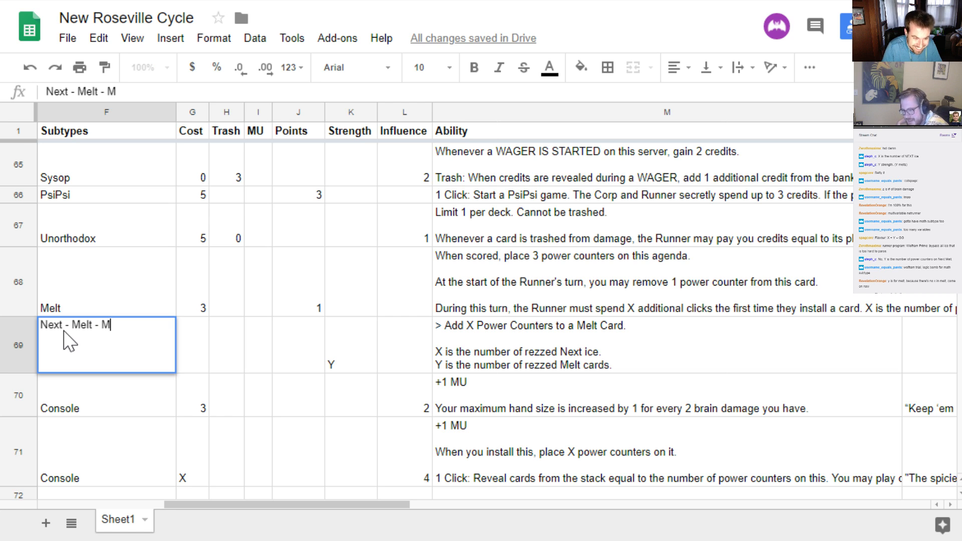
pyautogui.write('ythic')
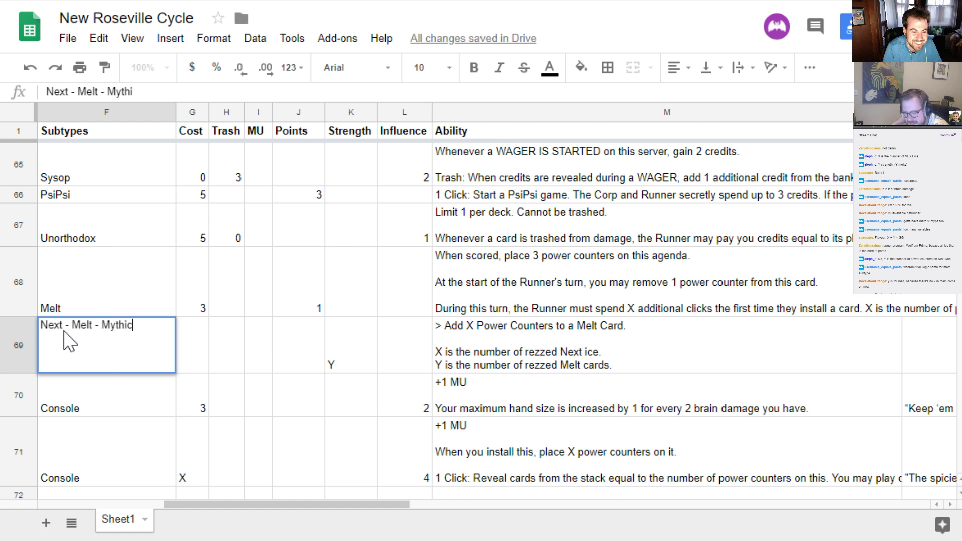
pyautogui.press('Return')
# Name the card in the same row "Next Melt Mythic"
pyautogui.press('Up')
pyautogui.press('Left')
pyautogui.press('Left')
pyautogui.press('Left')
pyautogui.write('Next Melt')
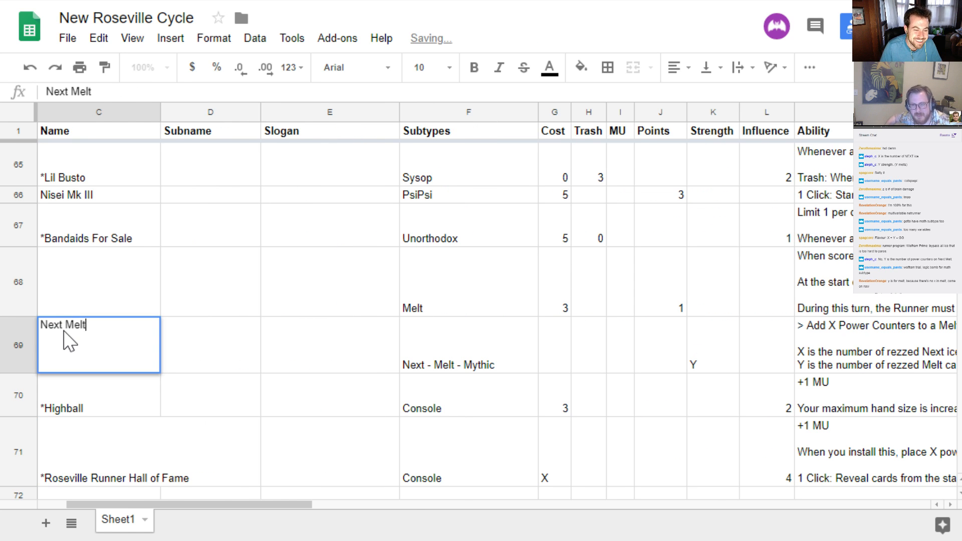
pyautogui.write(' My')
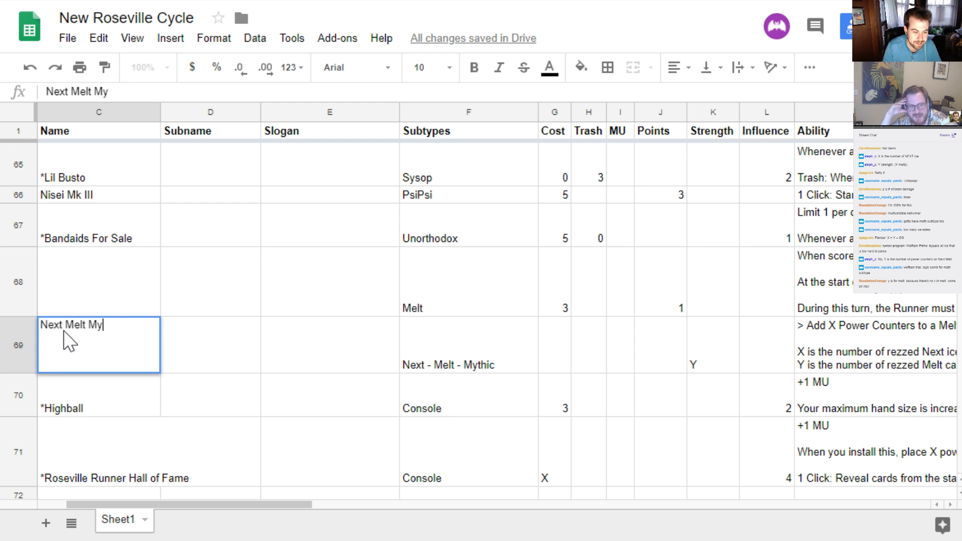
pyautogui.write('thic')
pyautogui.press('Return')
pyautogui.press('Up')
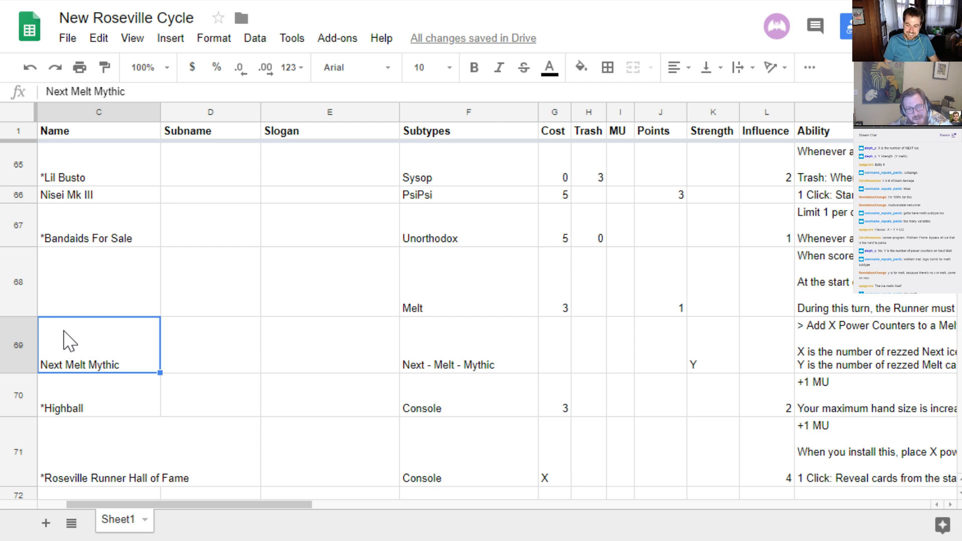
pyautogui.press('Right')
pyautogui.press('Right')
pyautogui.press('Right')
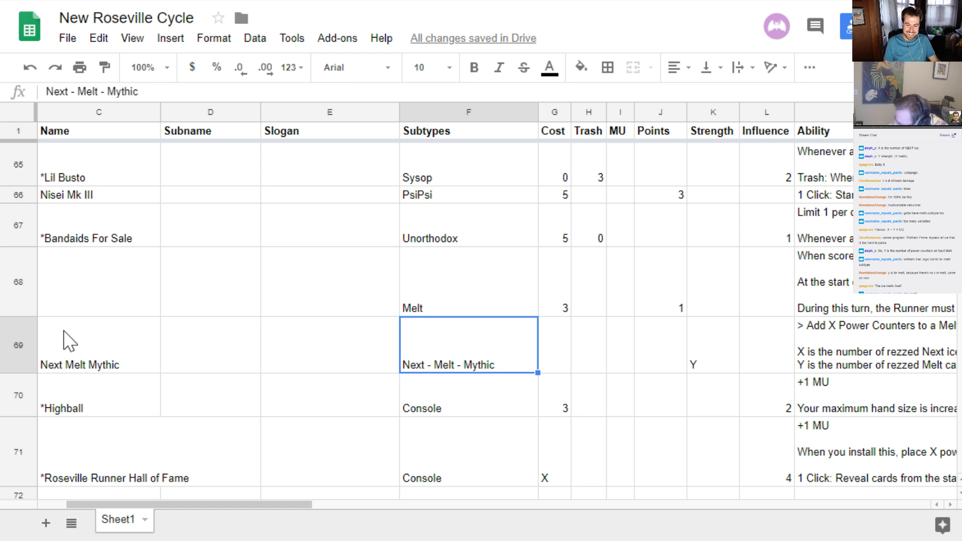
pyautogui.press('Left')
pyautogui.press('Left')
pyautogui.press('Left')
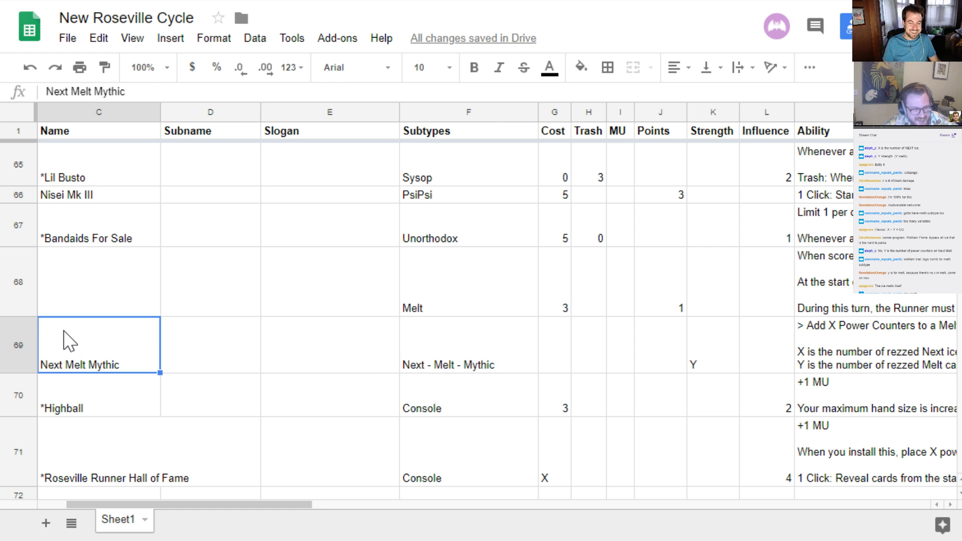
pyautogui.press('Right')
pyautogui.press('Left')
pyautogui.press('Right')
pyautogui.press('Right')
pyautogui.press('Right')
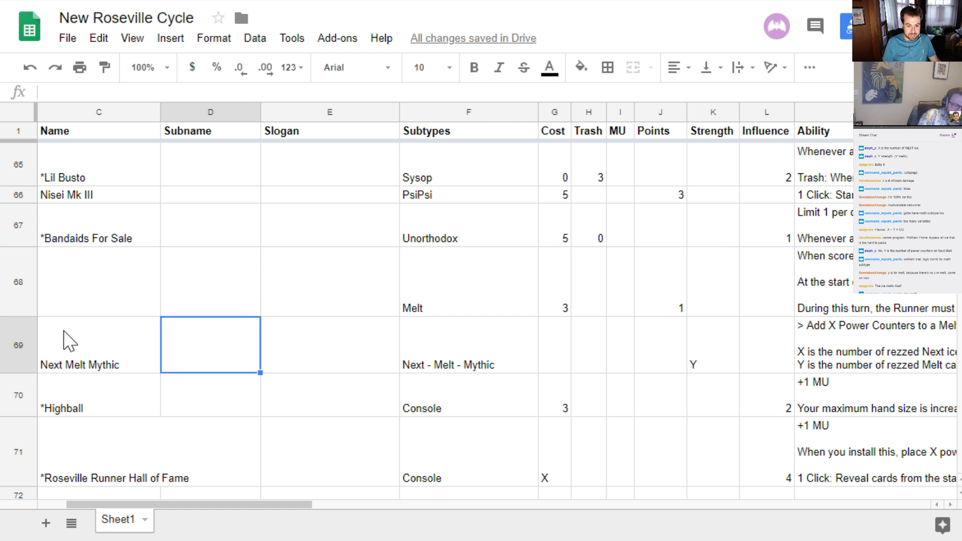
# Try to add a second subroutine starting "> End the" below the Power Counters subroutine in the Next Melt Mythic ability
pyautogui.press('Right')
pyautogui.press('Right')
pyautogui.press('Right')
pyautogui.press('Right')
pyautogui.press('Right')
pyautogui.press('Right')
pyautogui.press('Right')
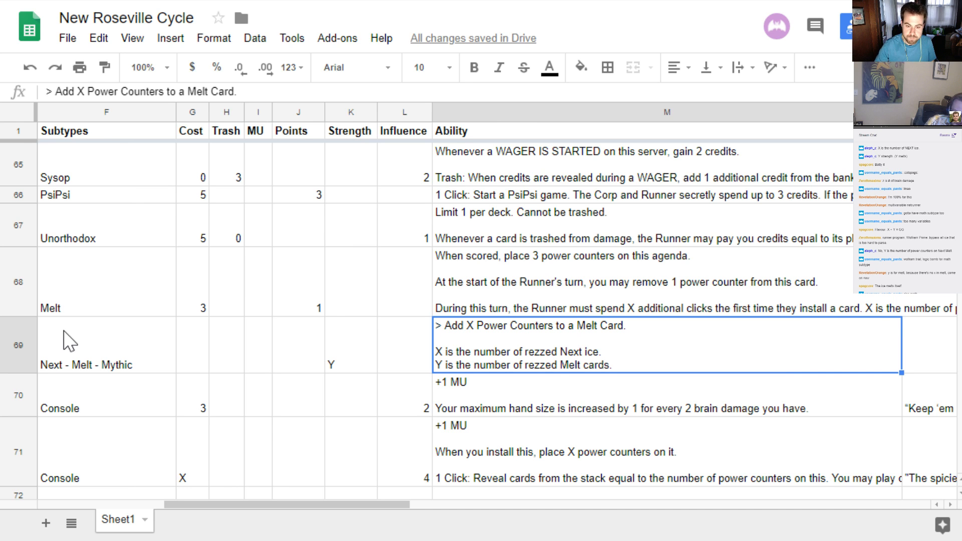
pyautogui.doubleClick(665, 337)
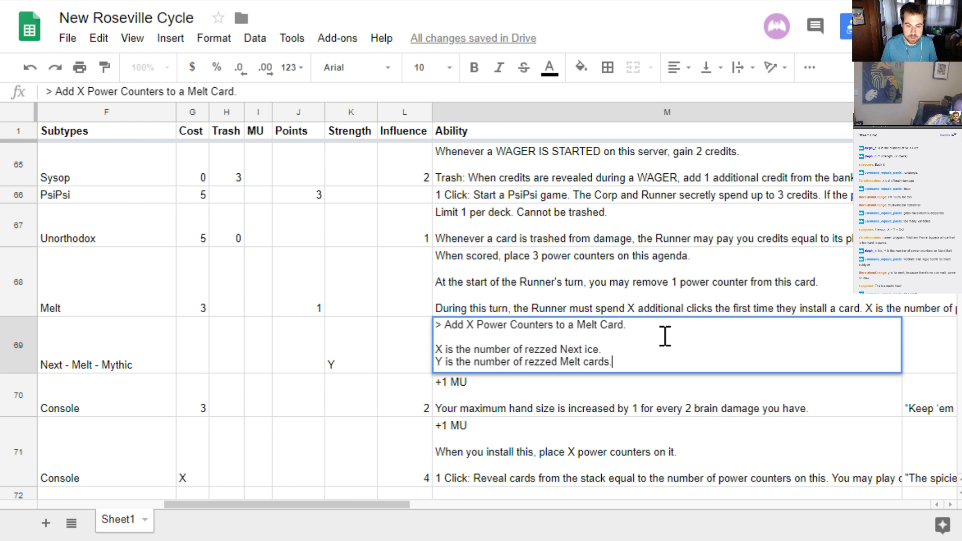
pyautogui.click(684, 332)
pyautogui.click(686, 325)
pyautogui.hotkey('ctrl', 'Return')
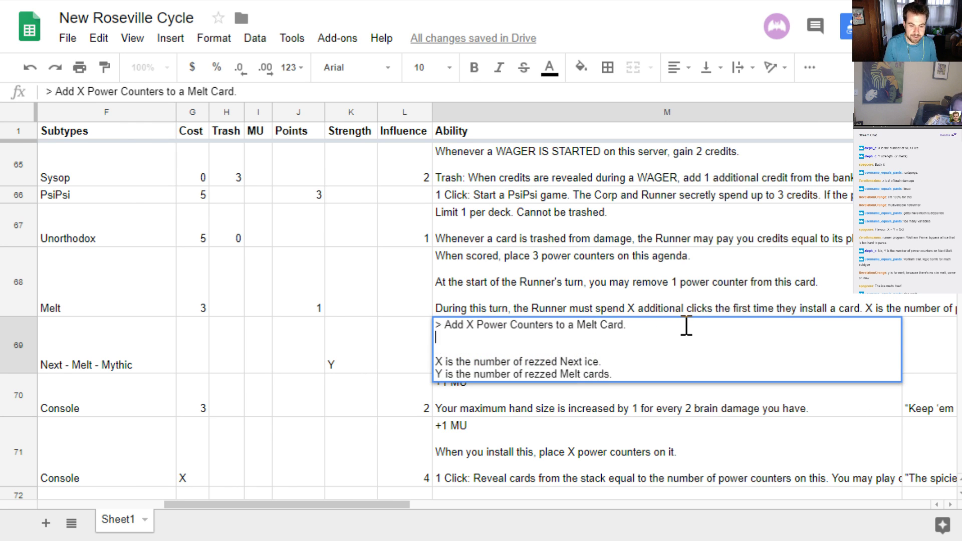
pyautogui.write('> End the')
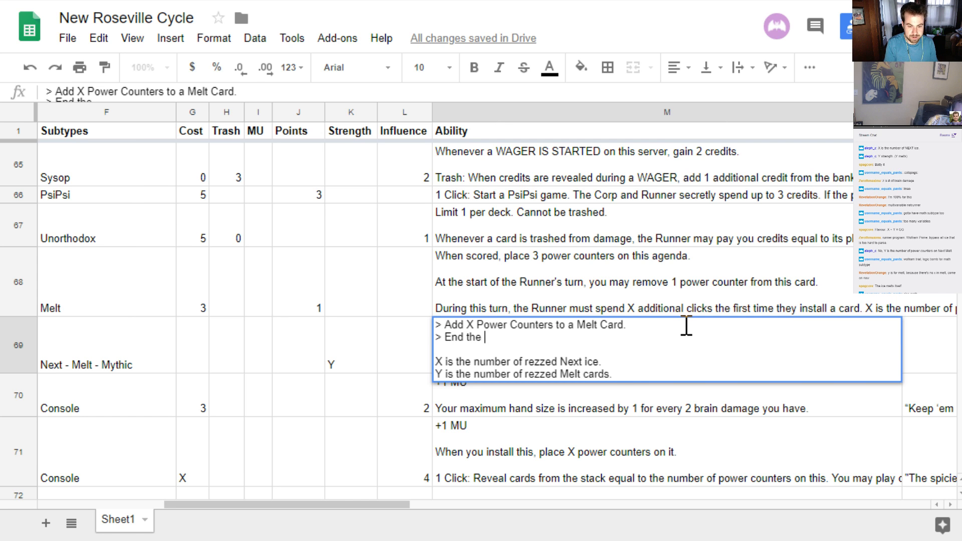
pyautogui.press('BackSpace')
pyautogui.press('BackSpace')
pyautogui.press('BackSpace')
pyautogui.press('BackSpace')
pyautogui.press('BackSpace')
pyautogui.press('BackSpace')
pyautogui.press('BackSpace')
pyautogui.press('BackSpace')
pyautogui.press('BackSpace')
pyautogui.press('BackSpace')
pyautogui.press('BackSpace')
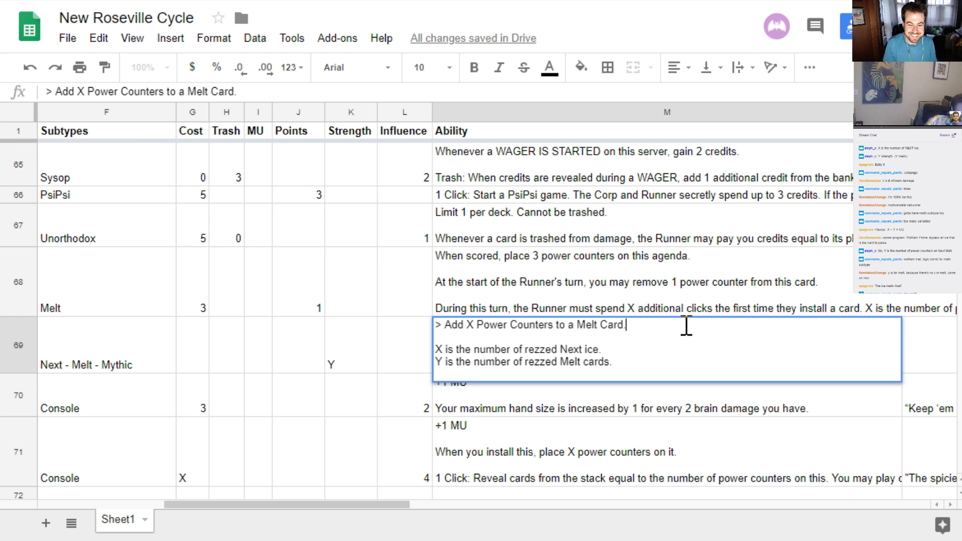
# Insert two blank lines above the Power Counters subroutine at the start of the Next Melt Mythic ability
pyautogui.hotkey('ctrl', 'Left')
pyautogui.hotkey('ctrl', 'Left')
pyautogui.hotkey('ctrl', 'Left')
pyautogui.hotkey('ctrl', 'Left')
pyautogui.hotkey('ctrl', 'Left')
pyautogui.hotkey('ctrl', 'Left')
pyautogui.hotkey('ctrl', 'Left')
pyautogui.hotkey('ctrl', 'Left')
pyautogui.press('Home')
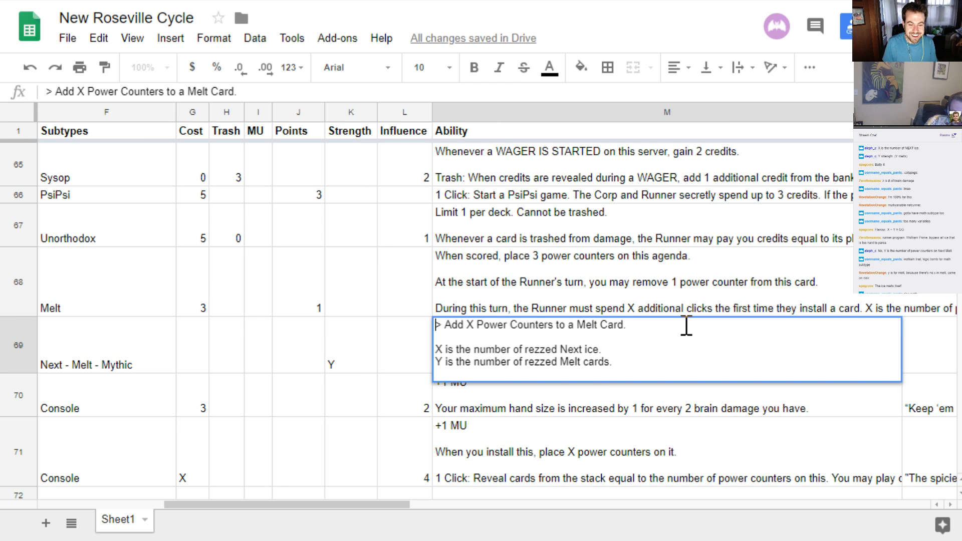
pyautogui.hotkey('alt', 'Return')
pyautogui.hotkey('alt', 'Return')
pyautogui.press('Up')
pyautogui.press('Up')
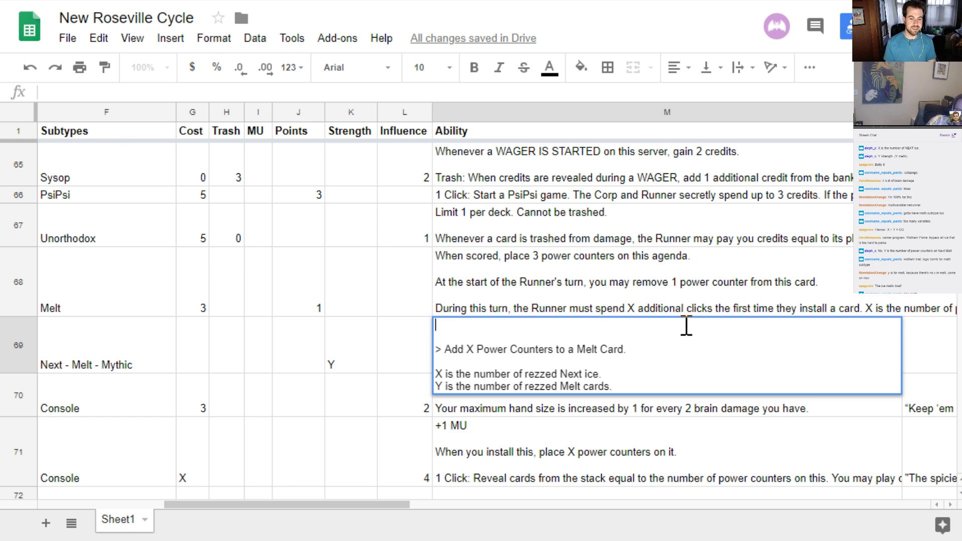
# Write "When encountered, this Ice gains 1 End the Run sub for each Power Counter on this ice." as the ability's opening line
pyautogui.write('When e')
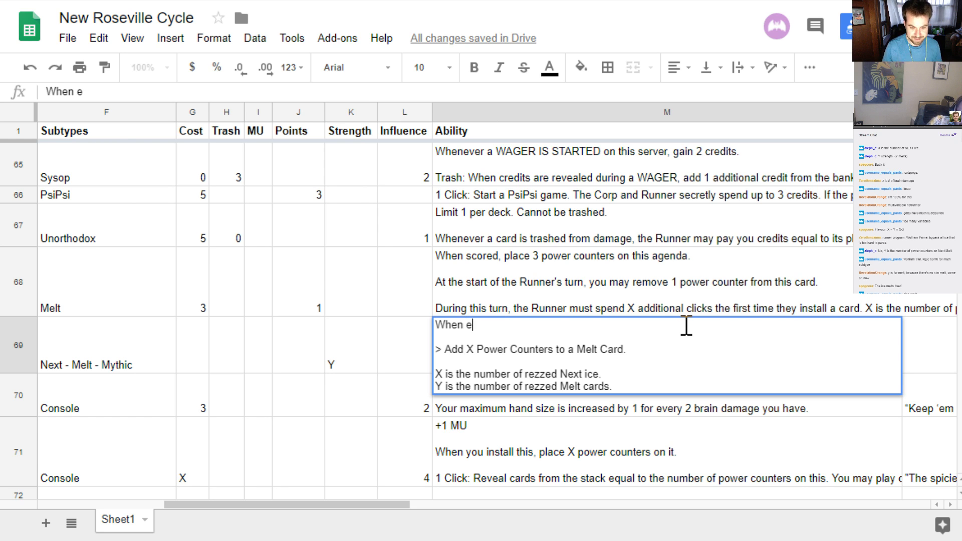
pyautogui.write('ncountered')
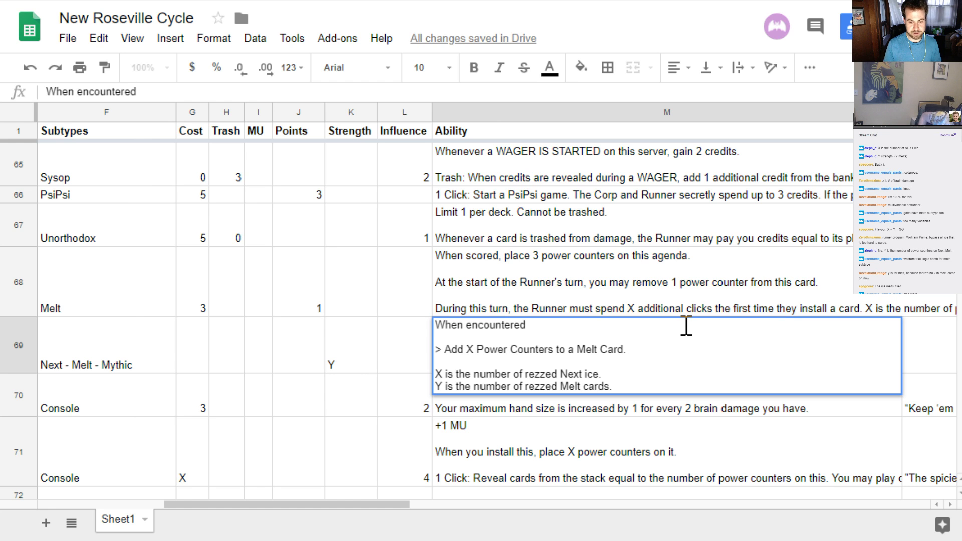
pyautogui.write(', ')
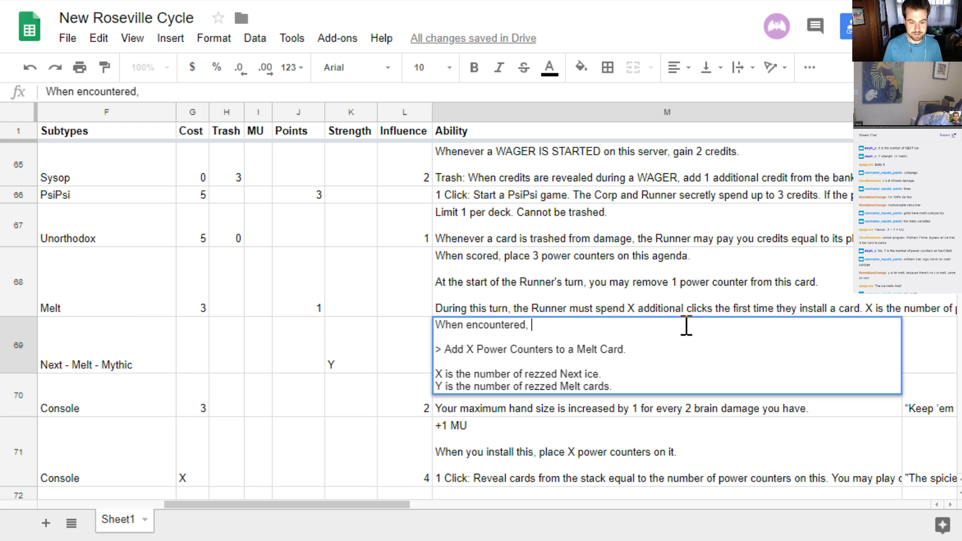
pyautogui.write('this Ic')
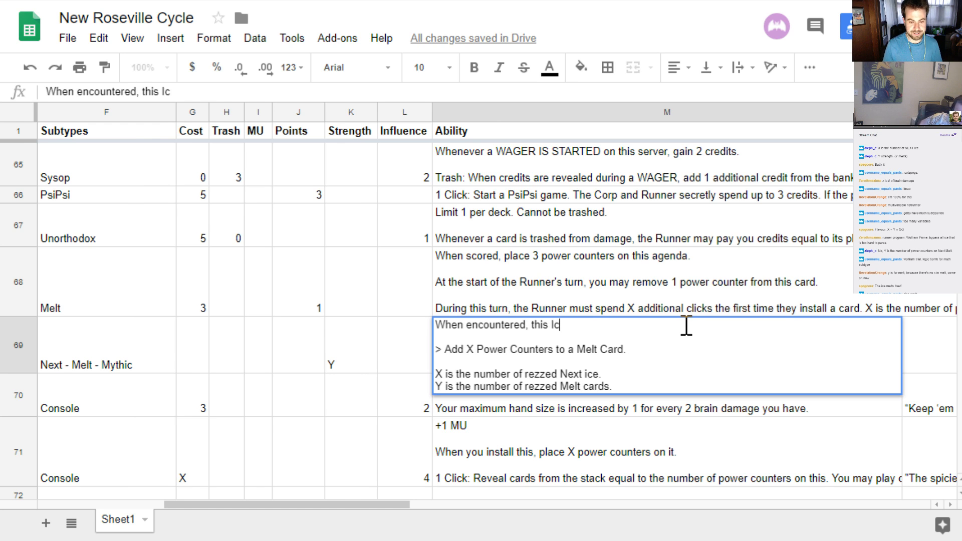
pyautogui.write('e gains 1 E')
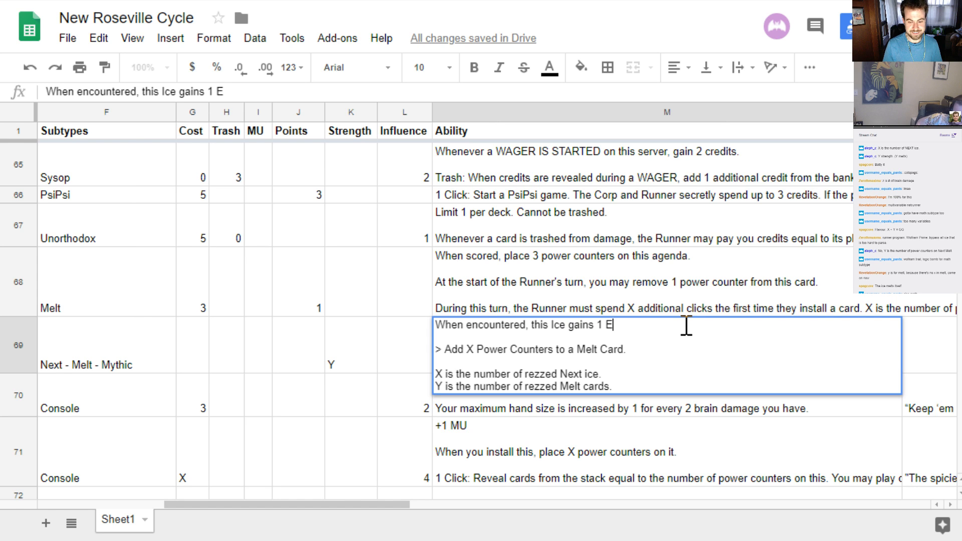
pyautogui.write('nd the Run sub')
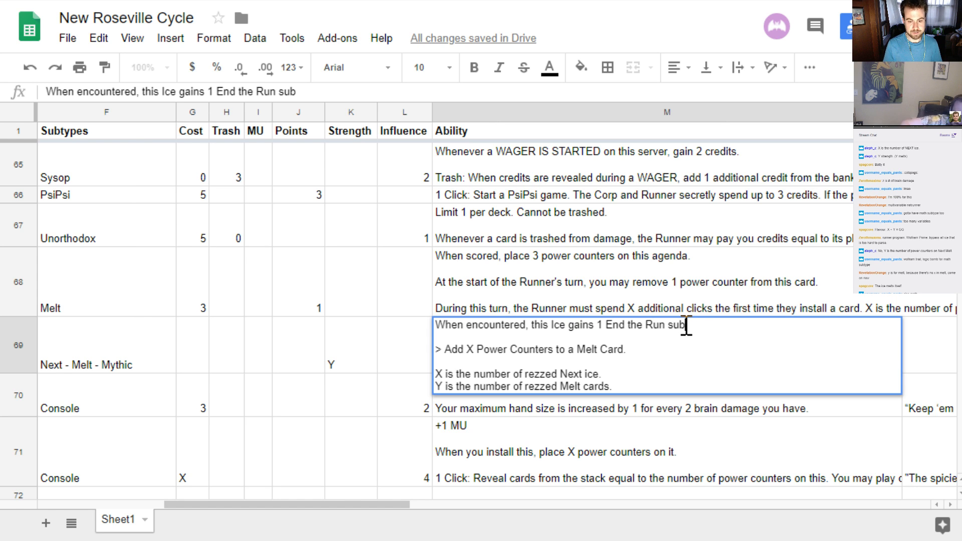
pyautogui.write(' for each ')
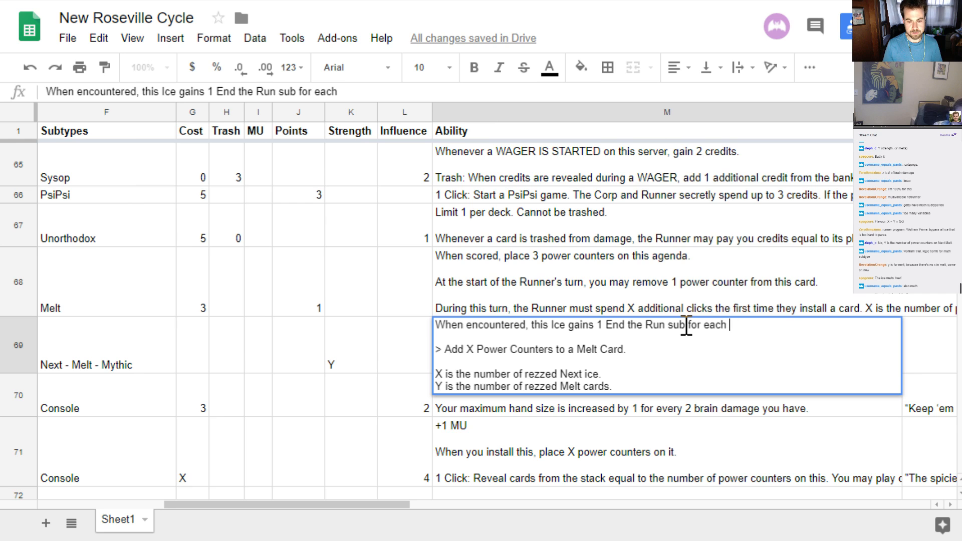
pyautogui.write('Power Couy')
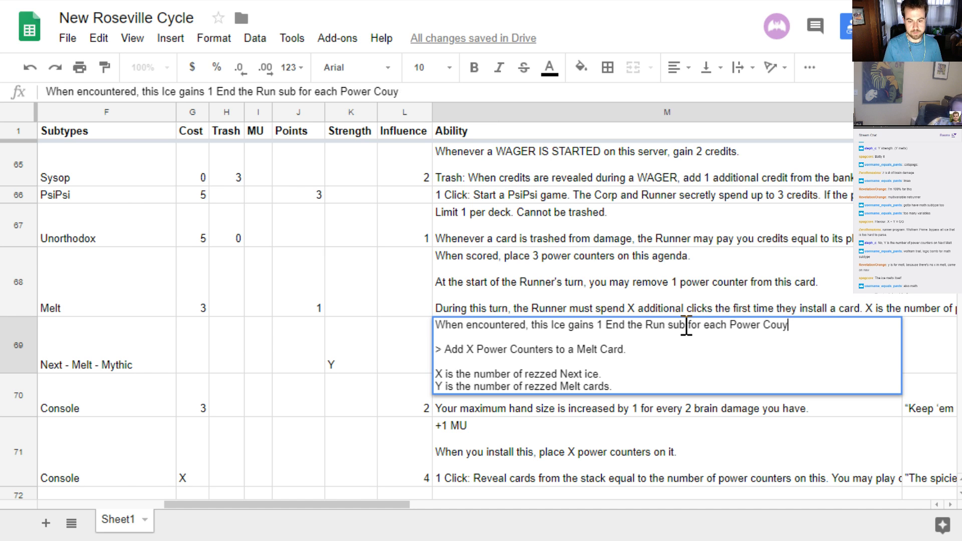
pyautogui.press('BackSpace')
pyautogui.write('nter on this ice.')
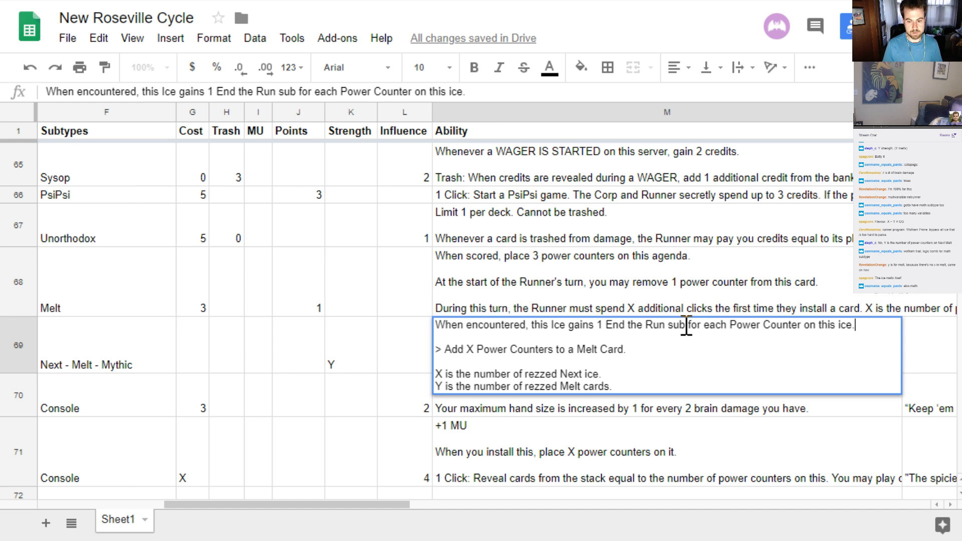
# Insert "after all other subs" before "for each Power Counter" in the ability's opening line and commit the cell
pyautogui.hotkey('ctrl', 'Left')
pyautogui.hotkey('ctrl', 'Left')
pyautogui.hotkey('ctrl', 'Left')
pyautogui.hotkey('ctrl', 'Left')
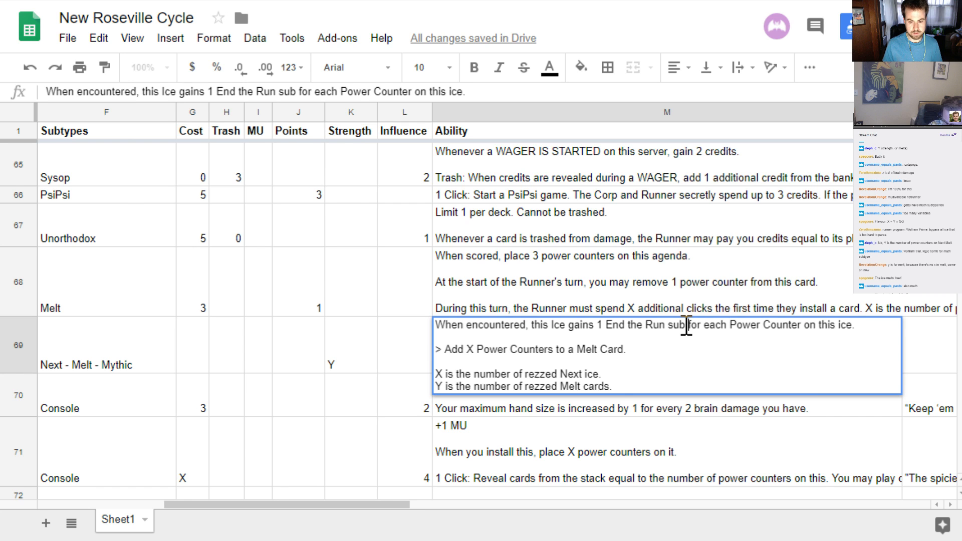
pyautogui.write('after al')
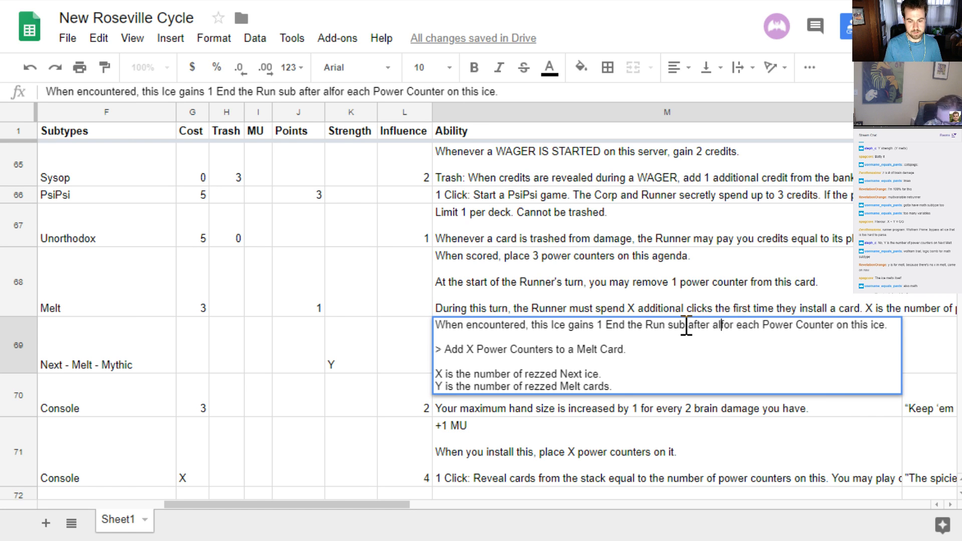
pyautogui.write('l other subs')
pyautogui.press('Return')
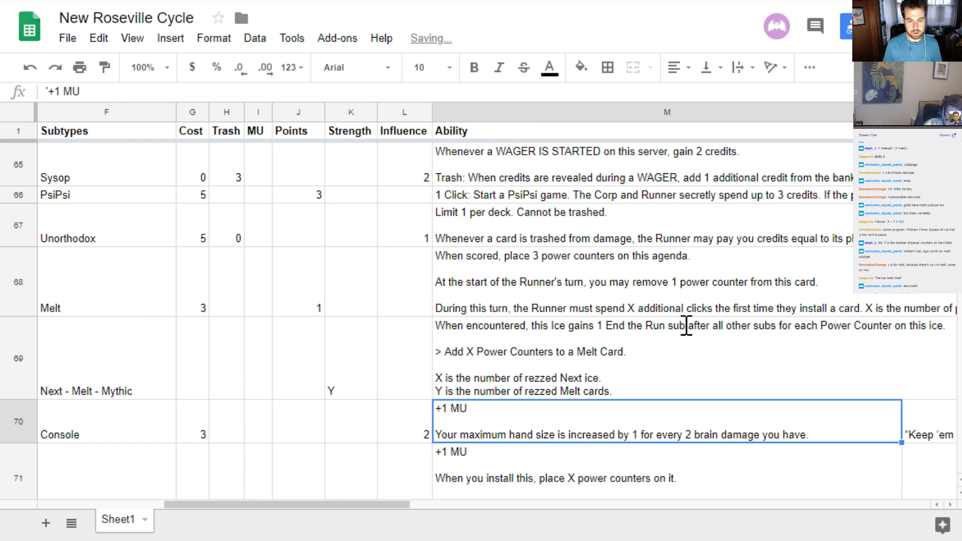
# Set the Next Melt Mythic card's cost to 5
pyautogui.press('Up')
pyautogui.press('Left')
pyautogui.press('Left')
pyautogui.press('Left')
pyautogui.press('Left')
pyautogui.press('Left')
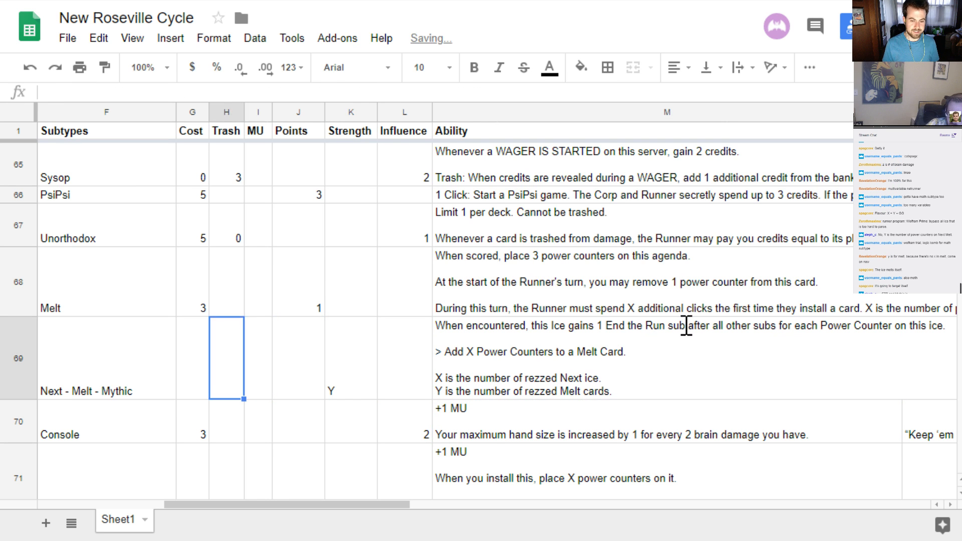
pyautogui.press('Left')
pyautogui.press('Left')
pyautogui.press('Left')
pyautogui.press('Right')
pyautogui.press('Right')
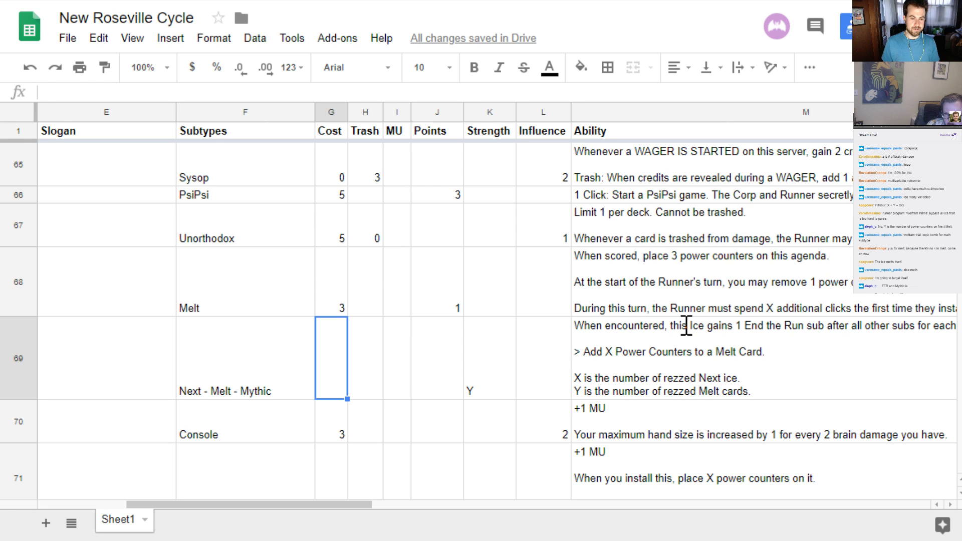
pyautogui.write('5')
pyautogui.press('Left')
pyautogui.press('Right')
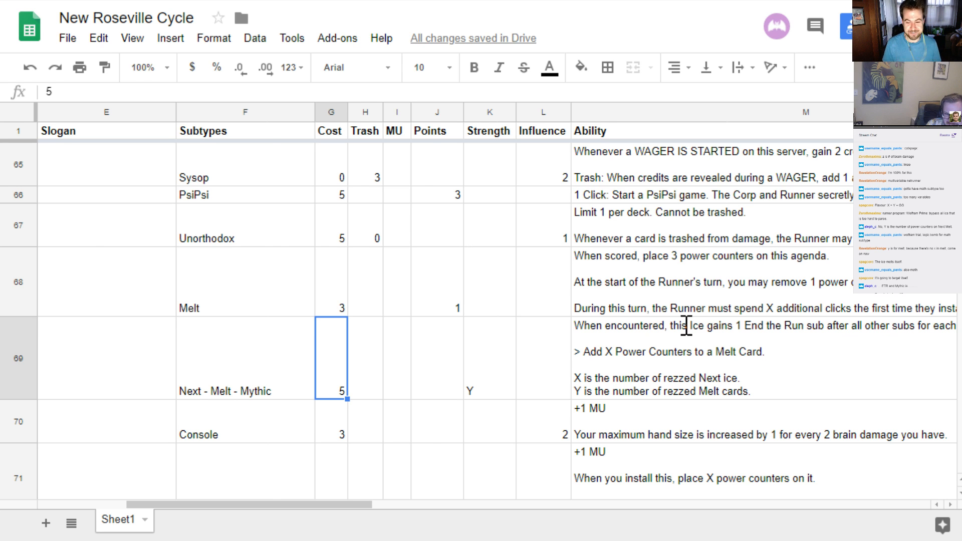
# Replace "End the Run" with ">Gain 1 credit" in the opening line of the Next Melt Mythic ability
pyautogui.click(622, 366)
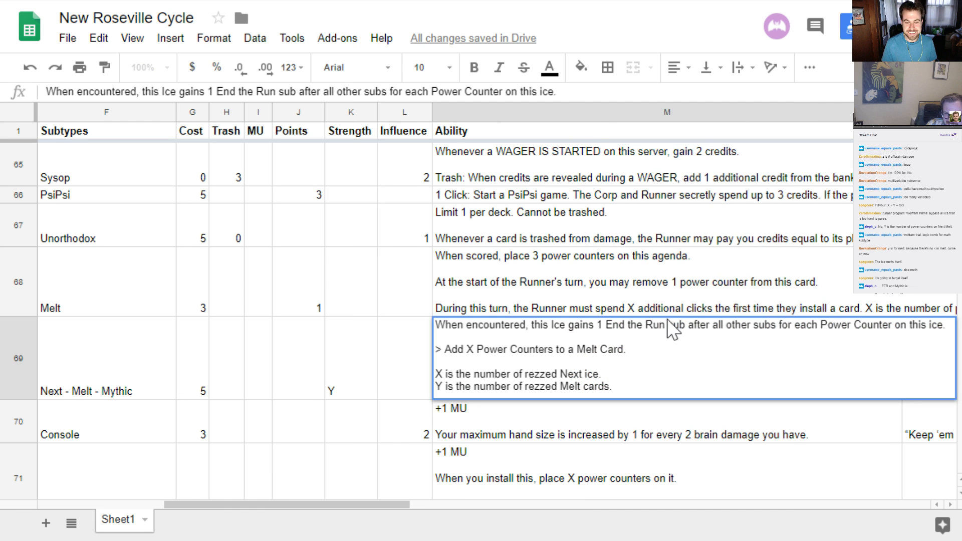
pyautogui.moveTo(606, 325); pyautogui.dragTo(667, 326)
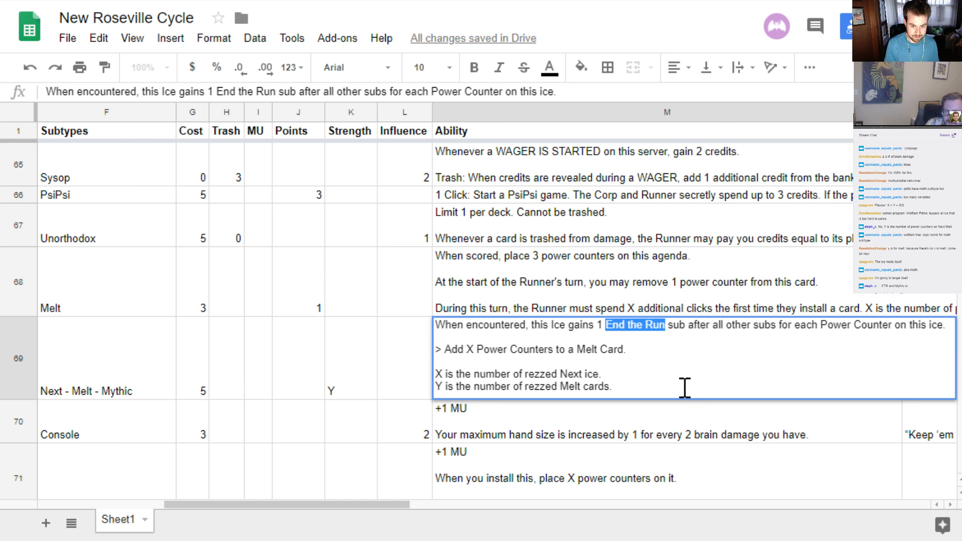
pyautogui.write('>Ga')
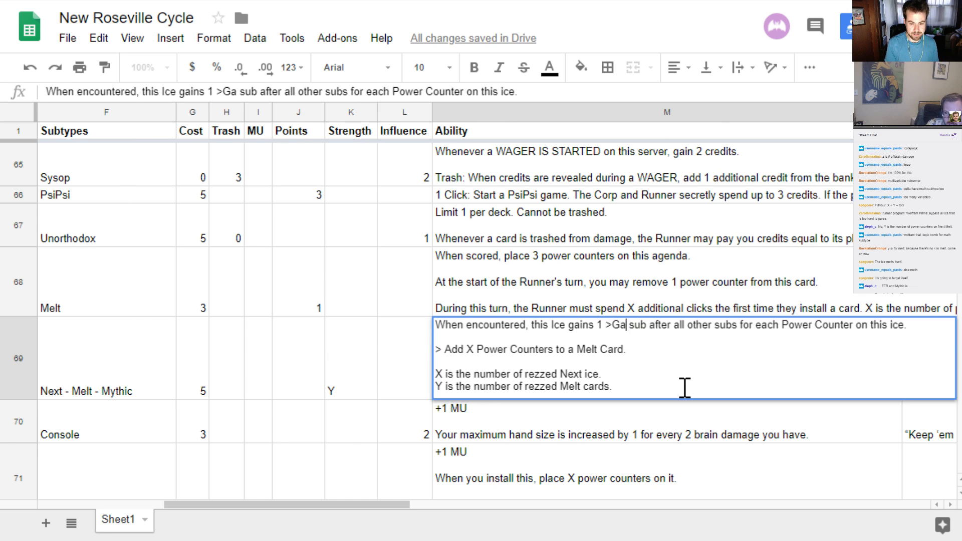
pyautogui.write('in 1 cred')
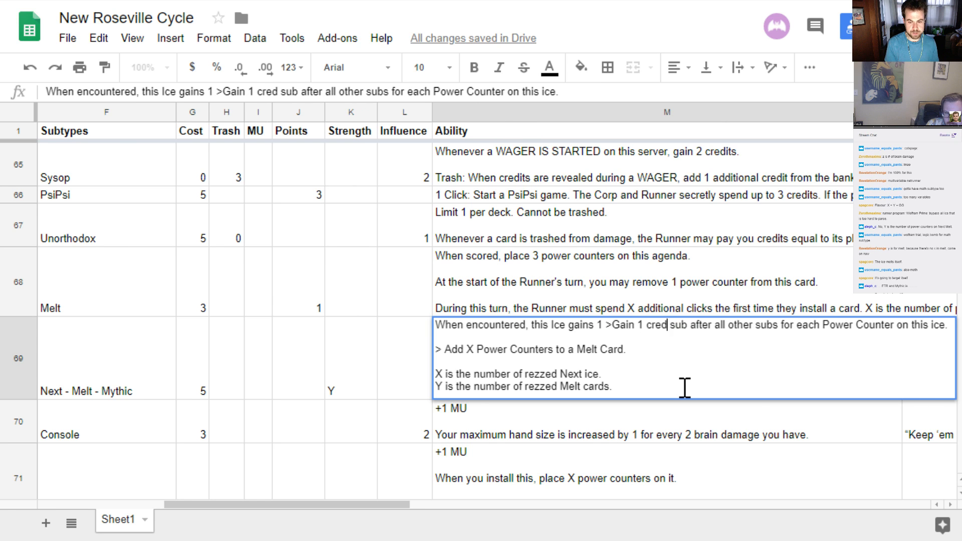
pyautogui.write('it')
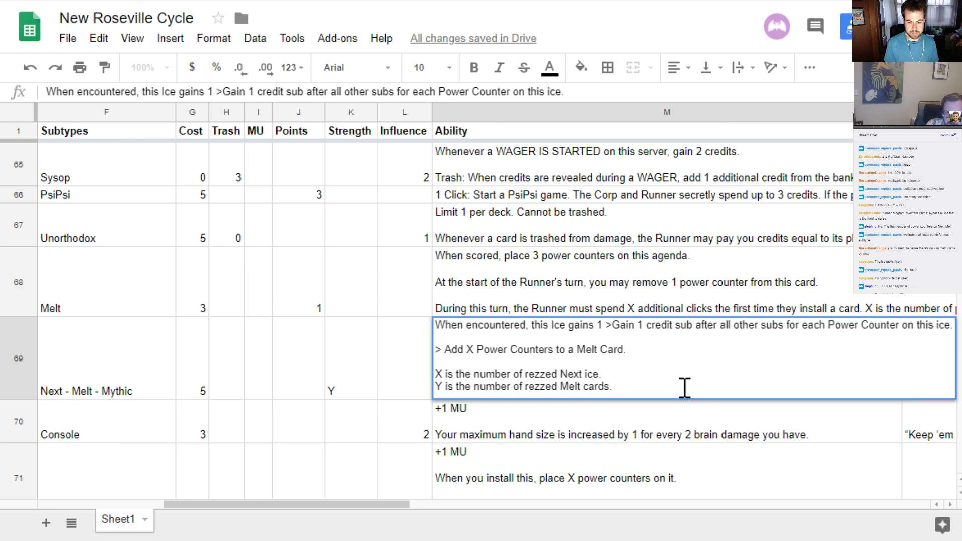
pyautogui.write('"')
# Enclose ">Gain 1 credit" in double quotation marks in the ability's opening line and commit the cell
pyautogui.hotkey('ctrl', 'Left')
pyautogui.hotkey('ctrl', 'Left')
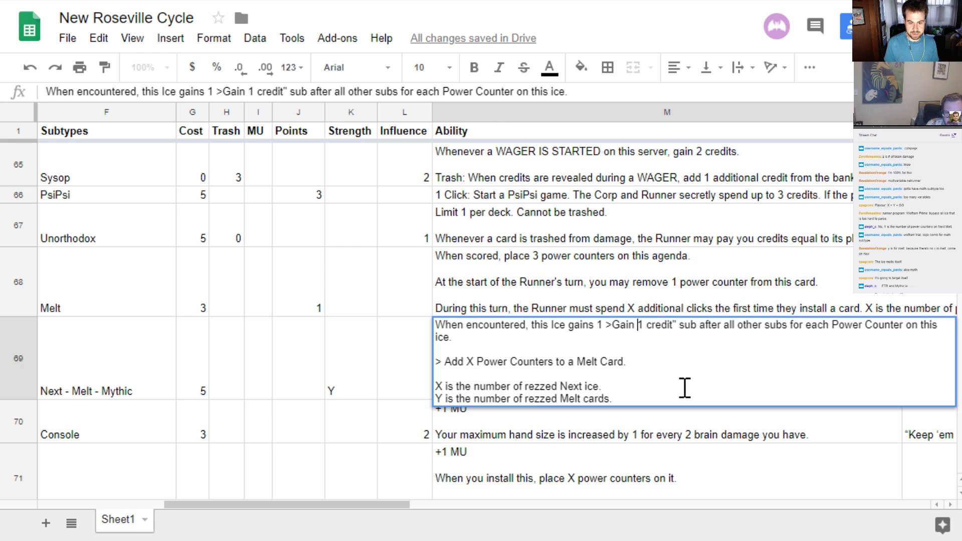
pyautogui.hotkey('ctrl', 'Left')
pyautogui.write('"')
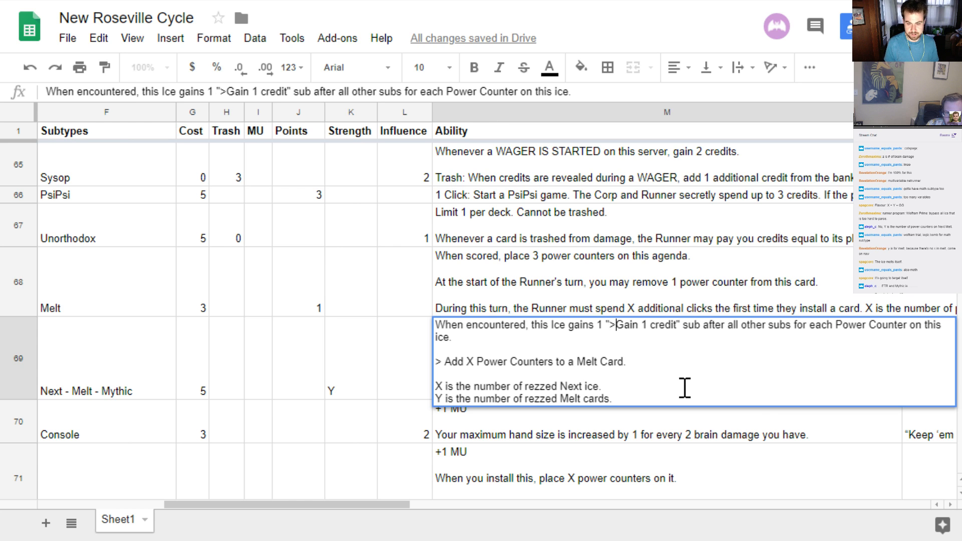
pyautogui.hotkey('ctrl', 'Right')
pyautogui.hotkey('ctrl', 'Right')
pyautogui.hotkey('ctrl', 'Right')
pyautogui.hotkey('ctrl', 'Right')
pyautogui.hotkey('ctrl', 'Right')
pyautogui.hotkey('ctrl', 'Right')
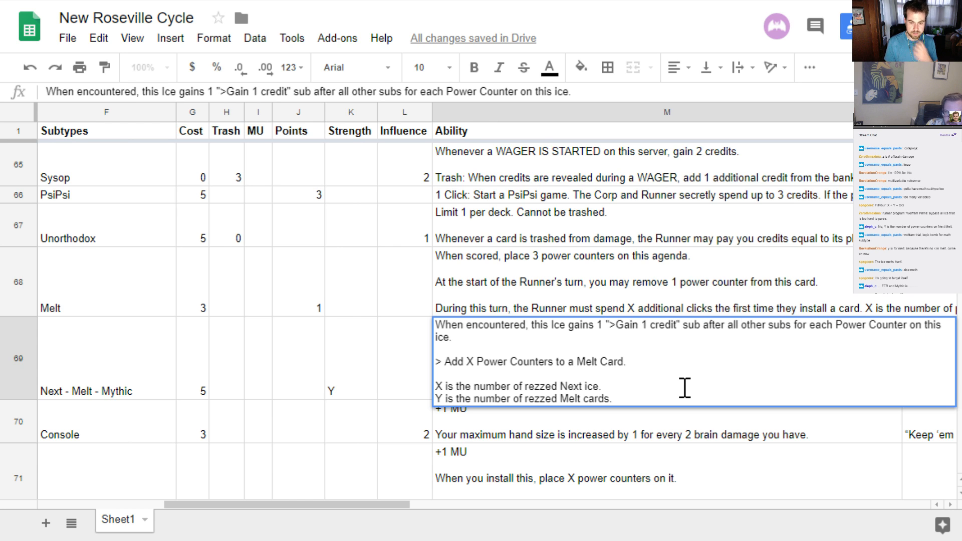
pyautogui.press('Return')
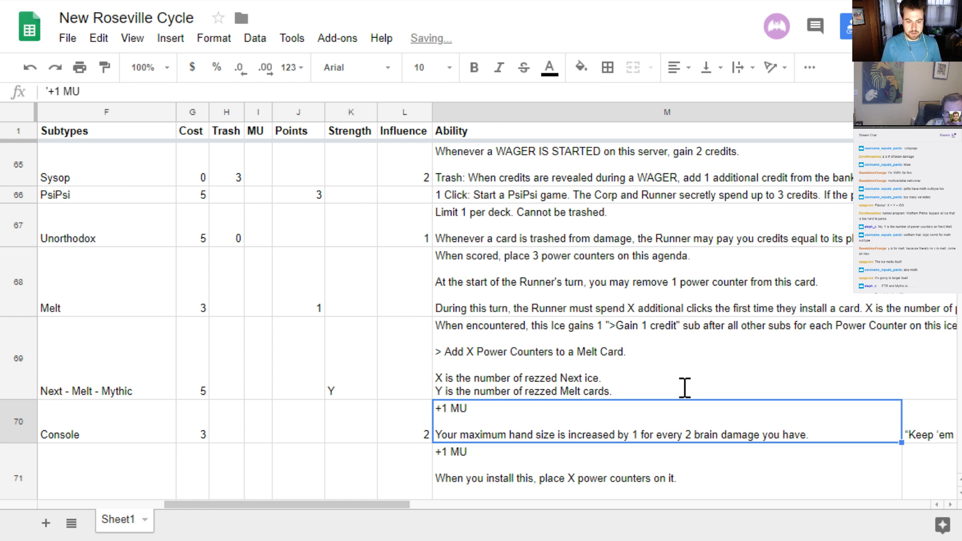
# Set the Next Melt Mythic card's influence to 3
pyautogui.click(685, 391)
pyautogui.press('Left')
pyautogui.press('Left')
pyautogui.press('Left')
pyautogui.press('Left')
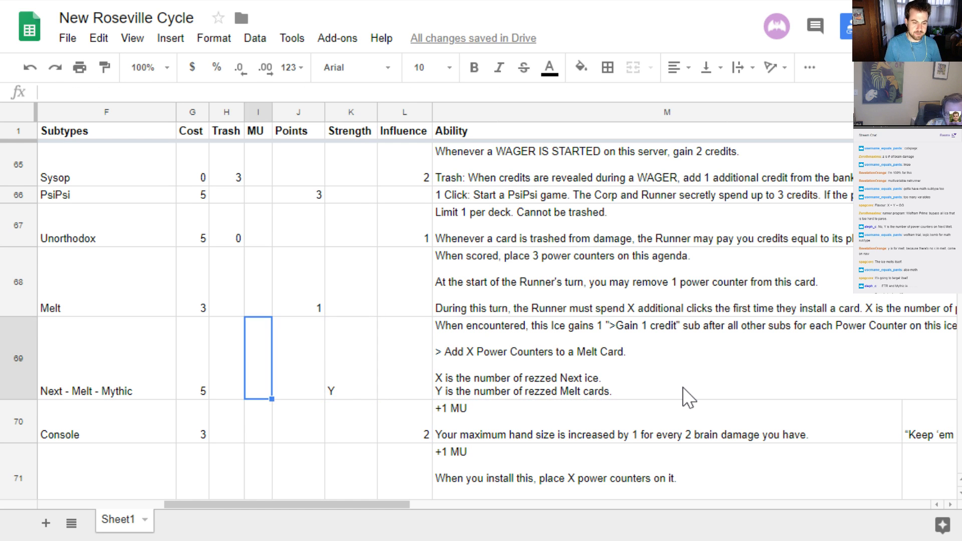
pyautogui.press('Left')
pyautogui.press('Left')
pyautogui.press('Right')
pyautogui.press('Right')
pyautogui.press('Right')
pyautogui.press('Right')
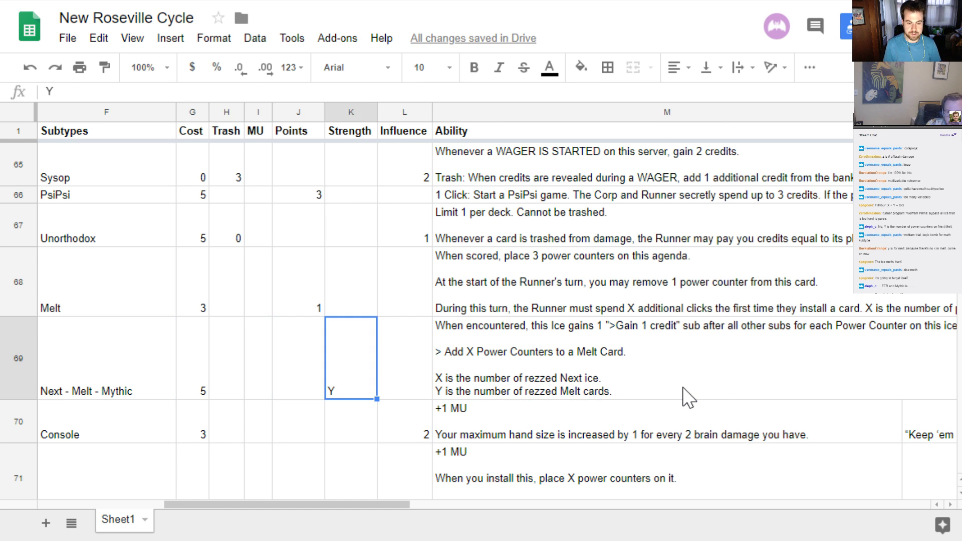
pyautogui.press('Right')
pyautogui.press('Right')
pyautogui.press('Left')
pyautogui.press('Left')
pyautogui.press('Left')
pyautogui.press('Left')
pyautogui.press('Right')
pyautogui.press('Right')
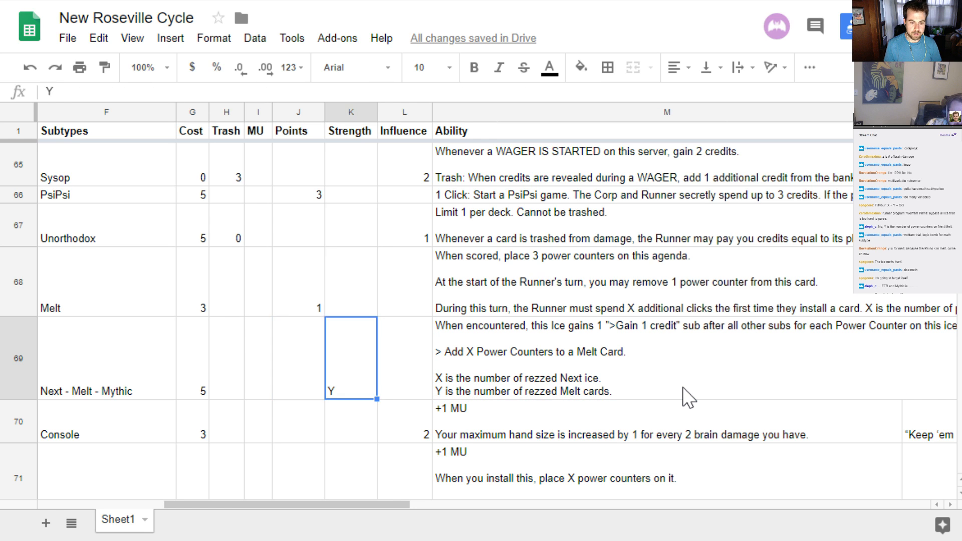
pyautogui.press('Right')
pyautogui.write('2')
pyautogui.press('BackSpace')
pyautogui.write('3')
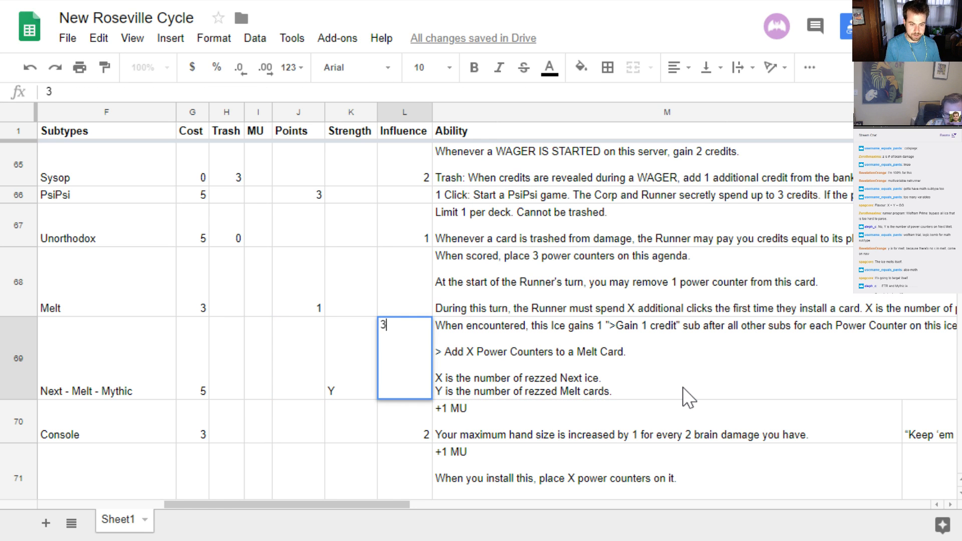
pyautogui.press('Left')
pyautogui.press('Left')
pyautogui.press('Left')
pyautogui.press('Left')
pyautogui.press('Left')
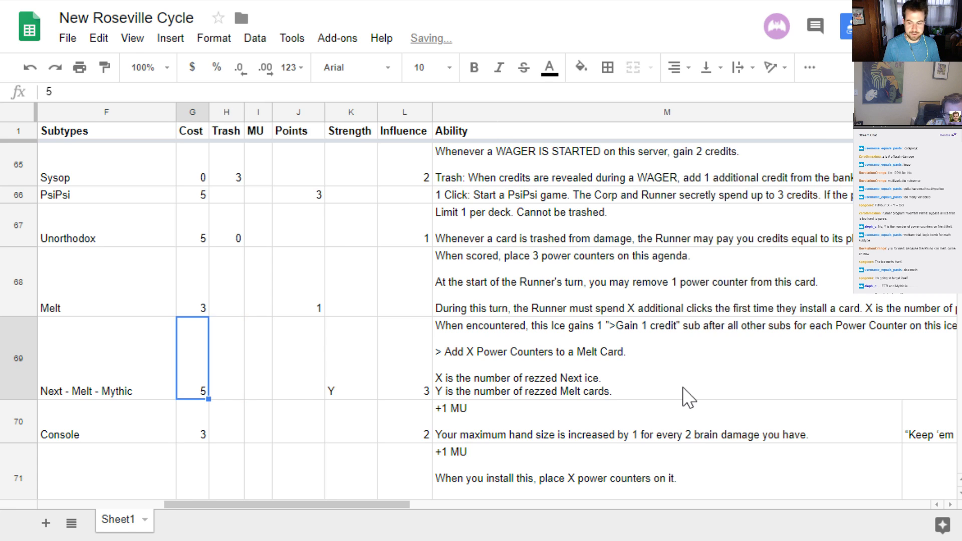
# Review the Next Melt Mythic row's entries from its name and subtypes through to its ability
pyautogui.press('Left')
pyautogui.press('Left')
pyautogui.press('Left')
pyautogui.press('Left')
pyautogui.press('Left')
pyautogui.press('Left')
pyautogui.press('Right')
pyautogui.press('Right')
pyautogui.press('Right')
pyautogui.press('Right')
pyautogui.press('Right')
pyautogui.press('Right')
pyautogui.press('Right')
pyautogui.press('Right')
pyautogui.press('Right')
pyautogui.press('Right')
pyautogui.press('Right')
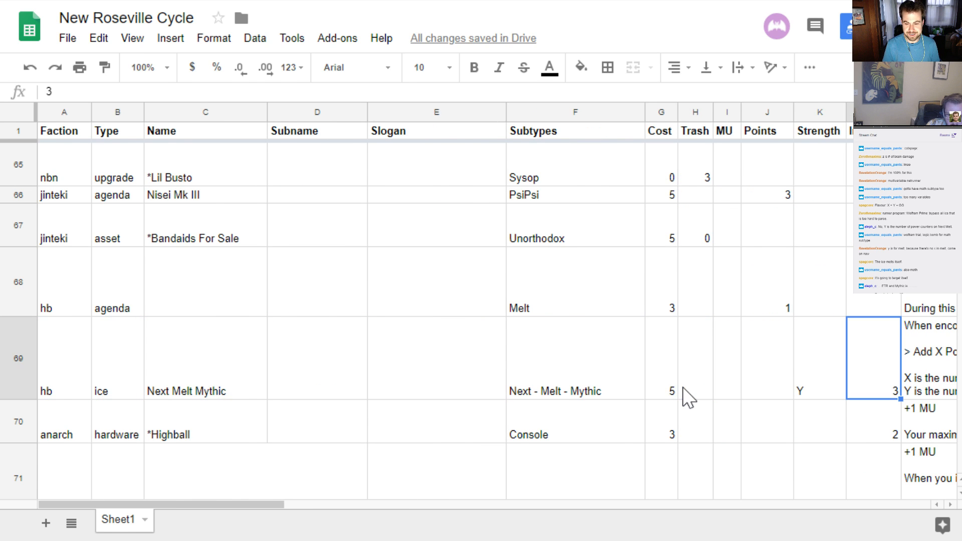
pyautogui.press('Right')
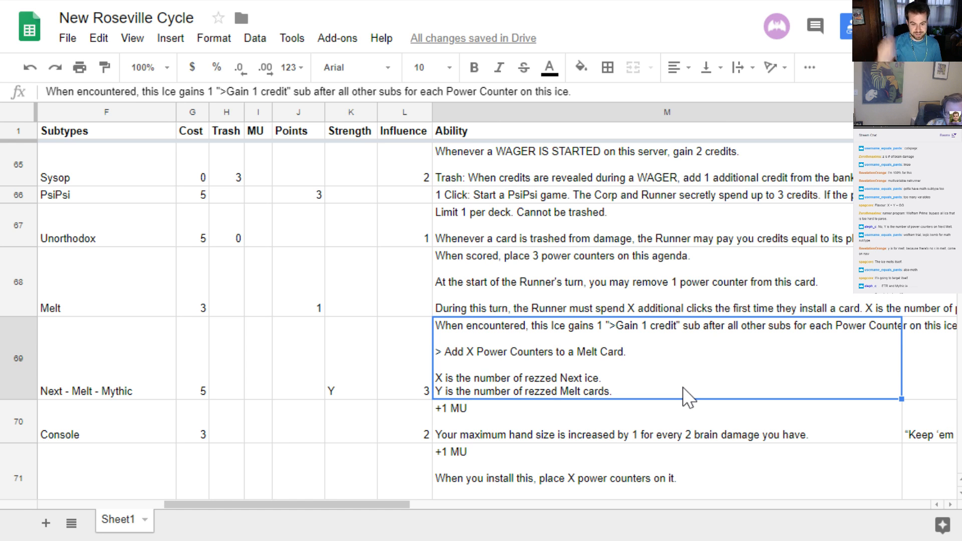
pyautogui.doubleClick(683, 387)
pyautogui.hotkey('alt', 'Return')
pyautogui.hotkey('alt', 'Return')
pyautogui.write('At ')
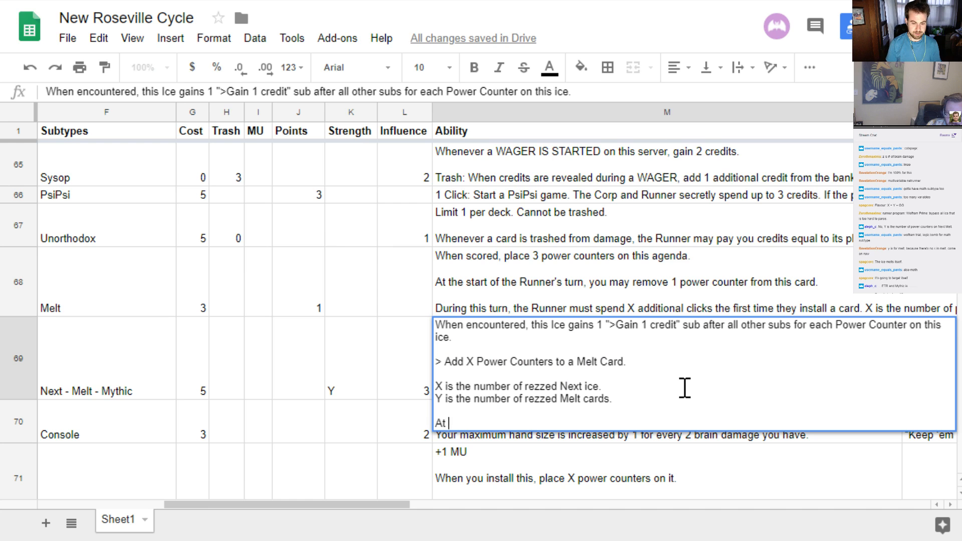
pyautogui.write('the end of the')
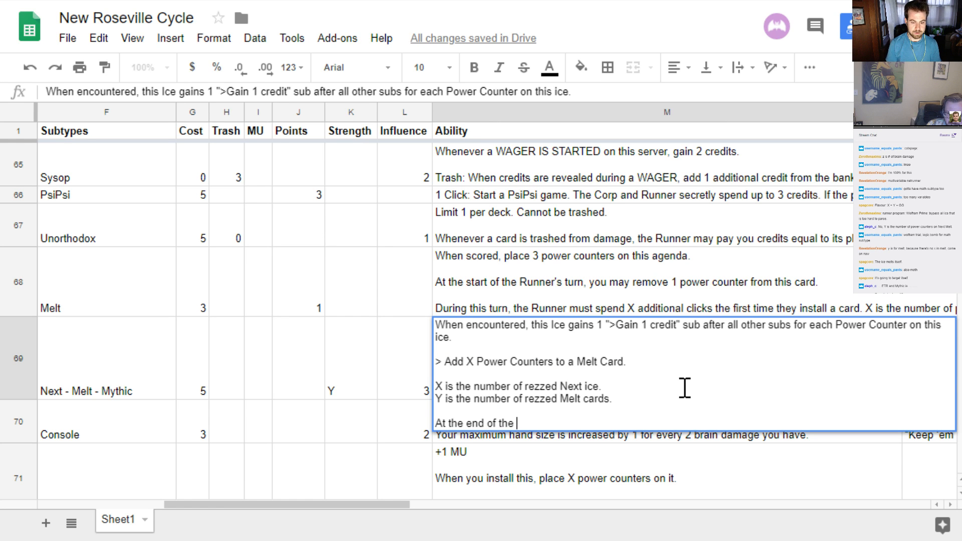
pyautogui.press('BackSpace')
pyautogui.press('BackSpace')
pyautogui.press('BackSpace')
pyautogui.press('BackSpace')
pyautogui.press('BackSpace')
pyautogui.press('BackSpace')
pyautogui.press('BackSpace')
pyautogui.press('BackSpace')
pyautogui.press('BackSpace')
pyautogui.press('BackSpace')
pyautogui.press('BackSpace')
pyautogui.press('BackSpace')
pyautogui.press('BackSpace')
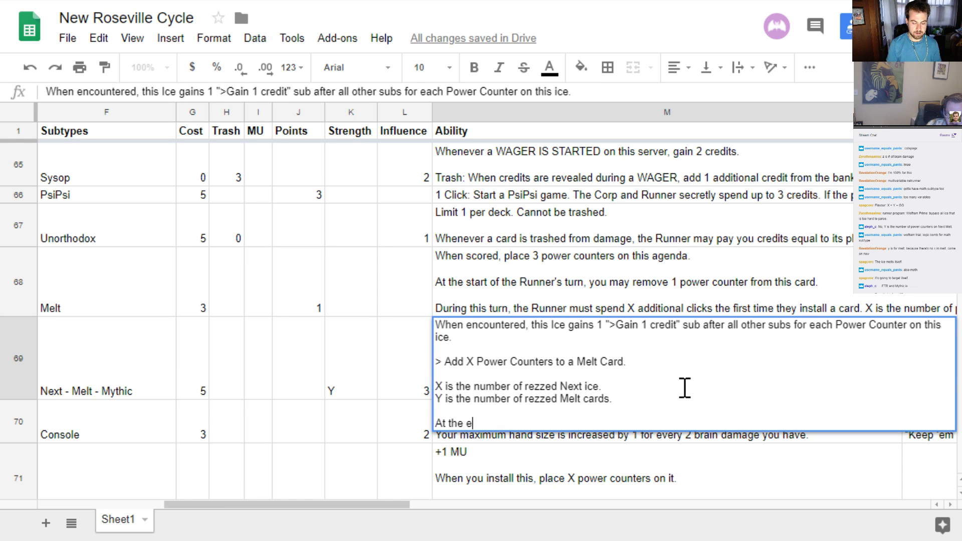
pyautogui.press('BackSpace')
pyautogui.press('BackSpace')
pyautogui.press('BackSpace')
pyautogui.press('BackSpace')
pyautogui.press('BackSpace')
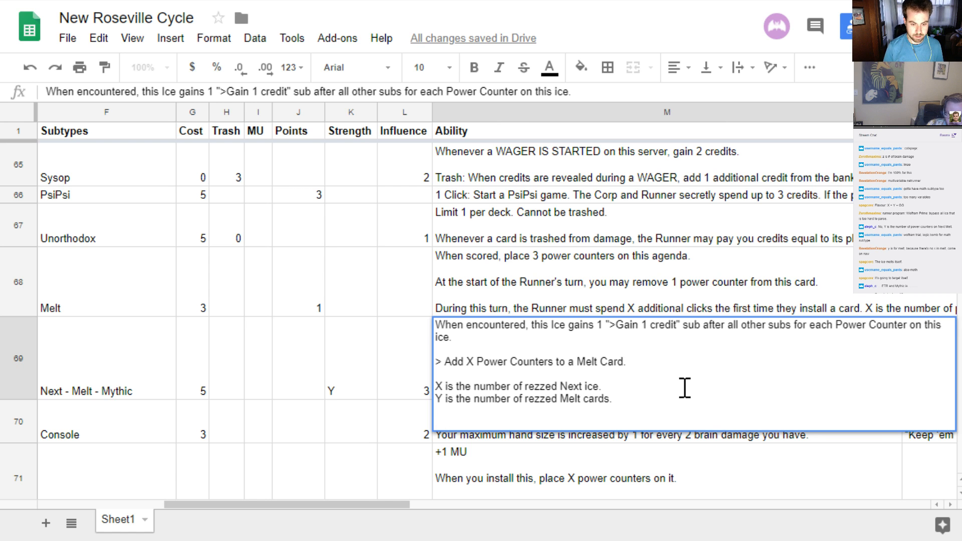
pyautogui.press('Return')
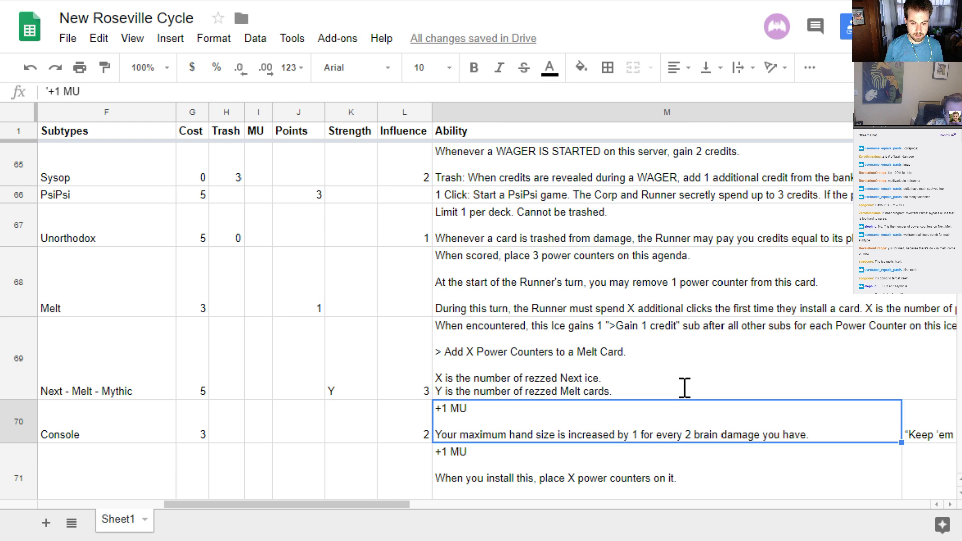
pyautogui.press('Up')
pyautogui.press('Return')
pyautogui.press('Up')
pyautogui.press('Up')
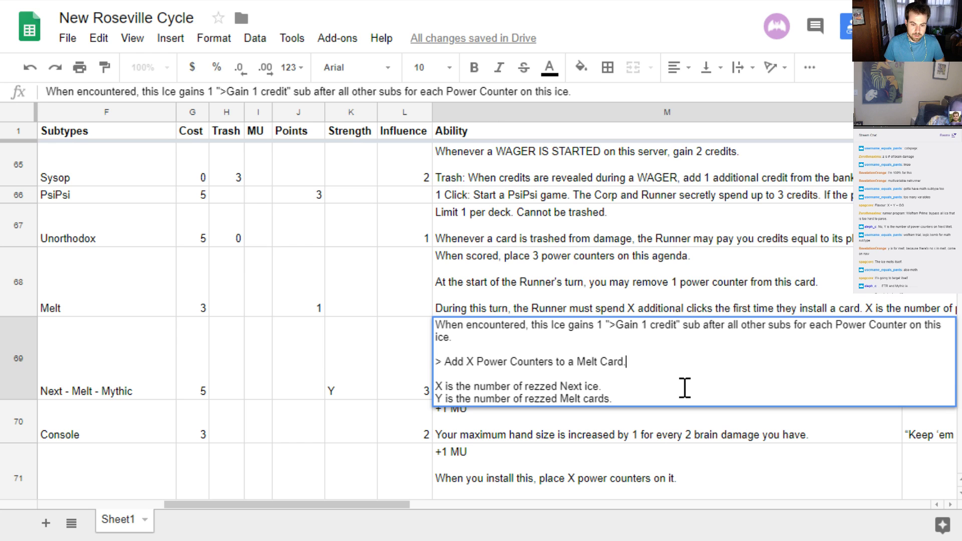
pyautogui.press('Return')
pyautogui.press('Up')
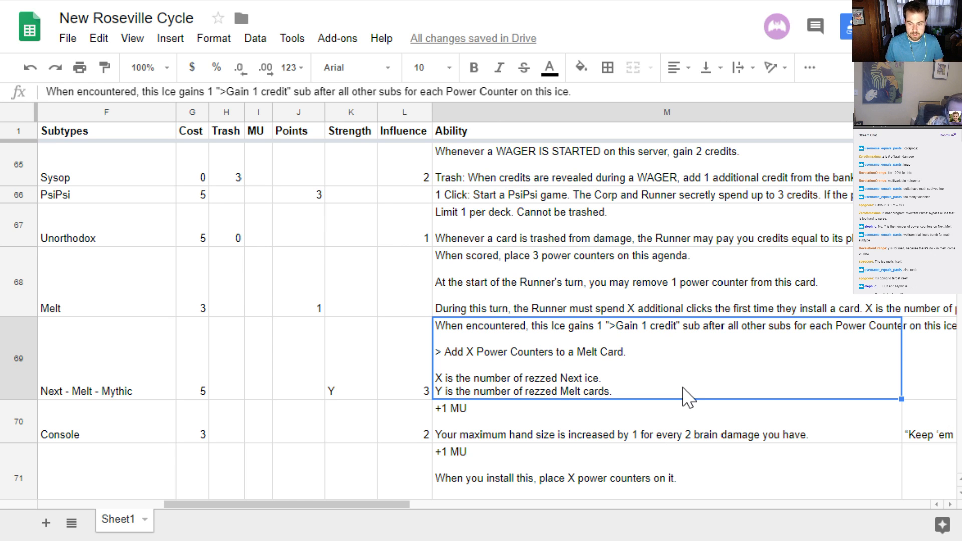
# Check the factions and entries of the card rows around Next Melt Mythic
pyautogui.press('Left')
pyautogui.press('Left')
pyautogui.press('Left')
pyautogui.press('Left')
pyautogui.press('Left')
pyautogui.press('Left')
pyautogui.press('Left')
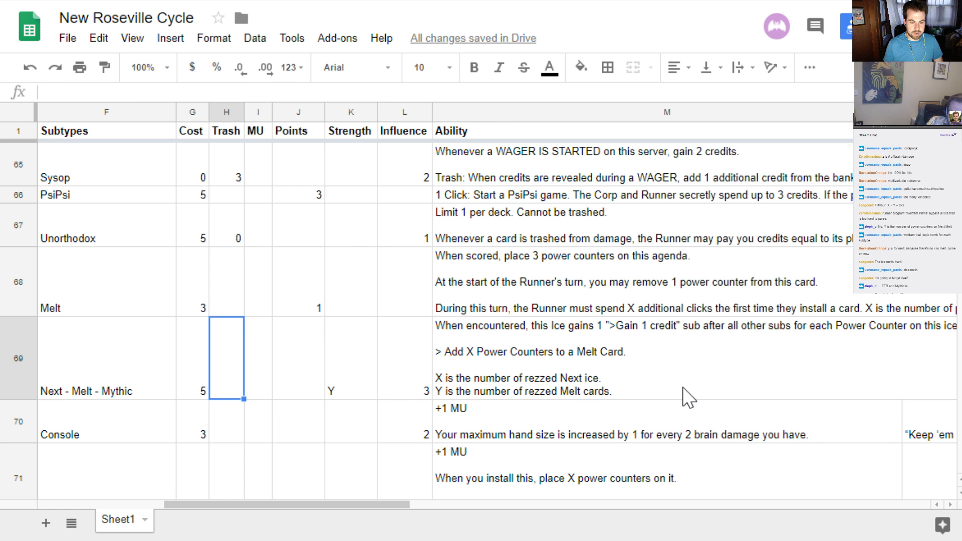
pyautogui.press('Left')
pyautogui.press('Left')
pyautogui.press('Left')
pyautogui.press('Left')
pyautogui.press('Left')
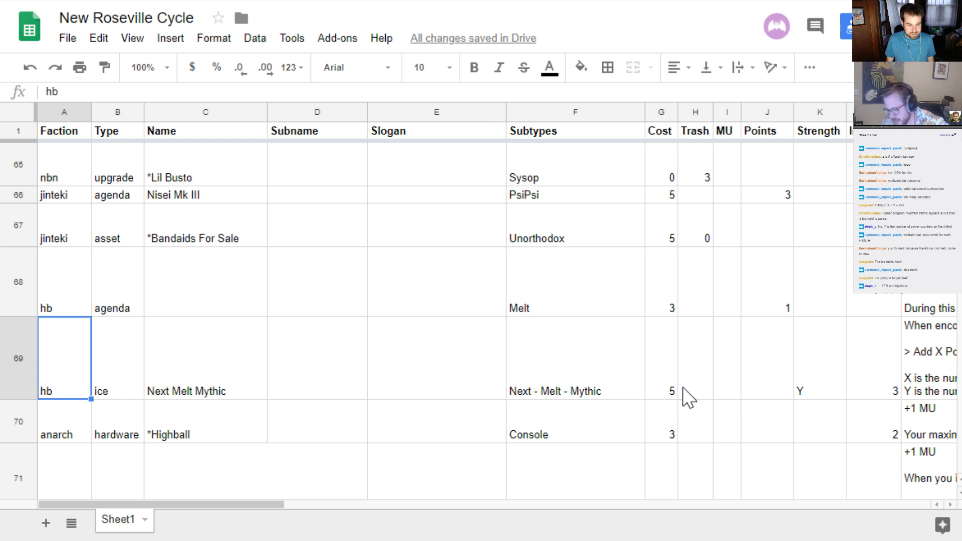
pyautogui.press('Down')
pyautogui.press('Down')
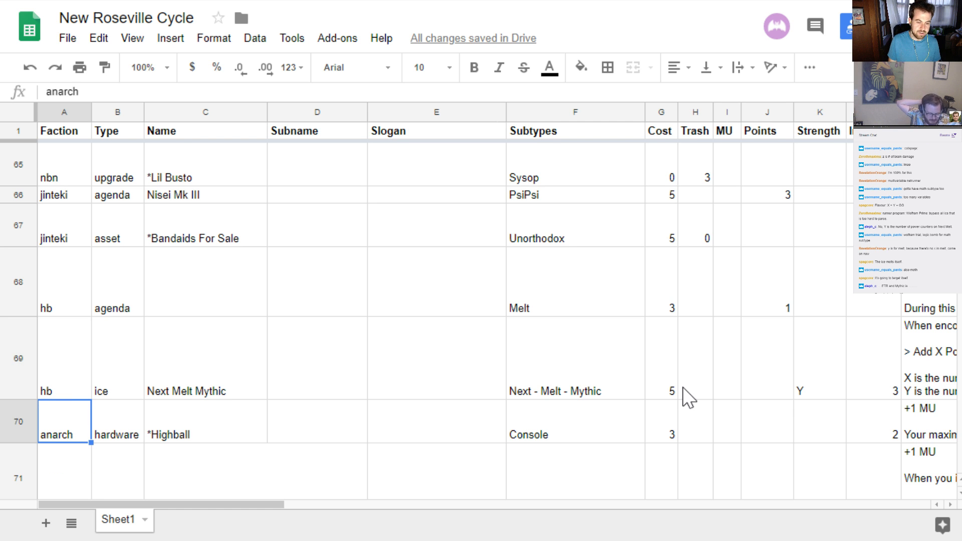
pyautogui.press('Up')
pyautogui.press('Up')
pyautogui.press('Up')
pyautogui.press('Up')
pyautogui.press('Up')
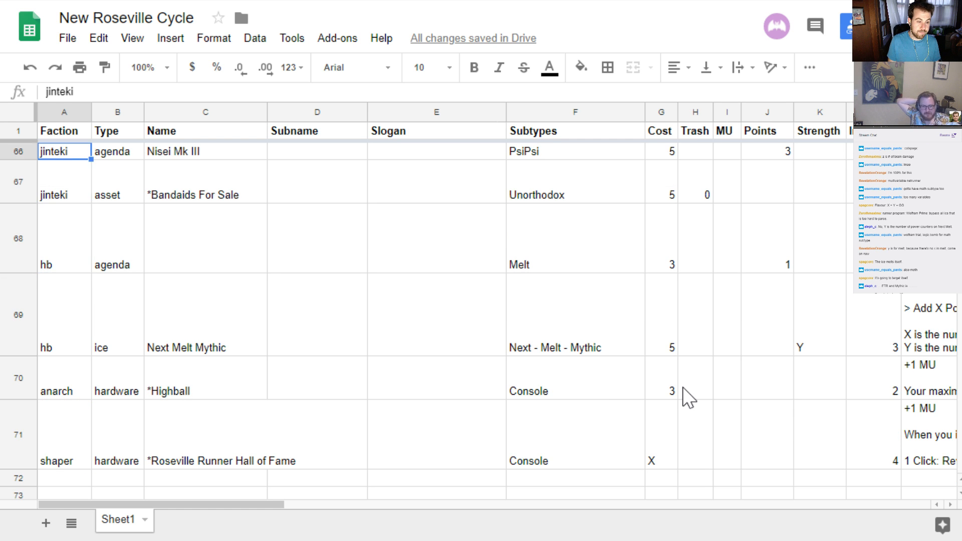
pyautogui.press('Down')
pyautogui.press('Down')
pyautogui.press('Down')
pyautogui.press('Down')
pyautogui.press('Up')
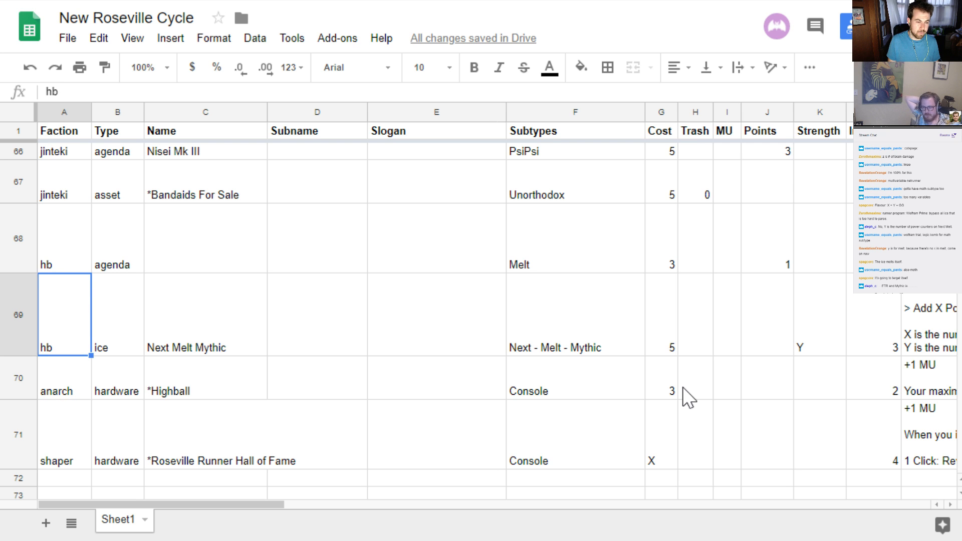
# Insert a new row below the Next Melt Mythic card and set its faction to neutral
pyautogui.click(15, 314)
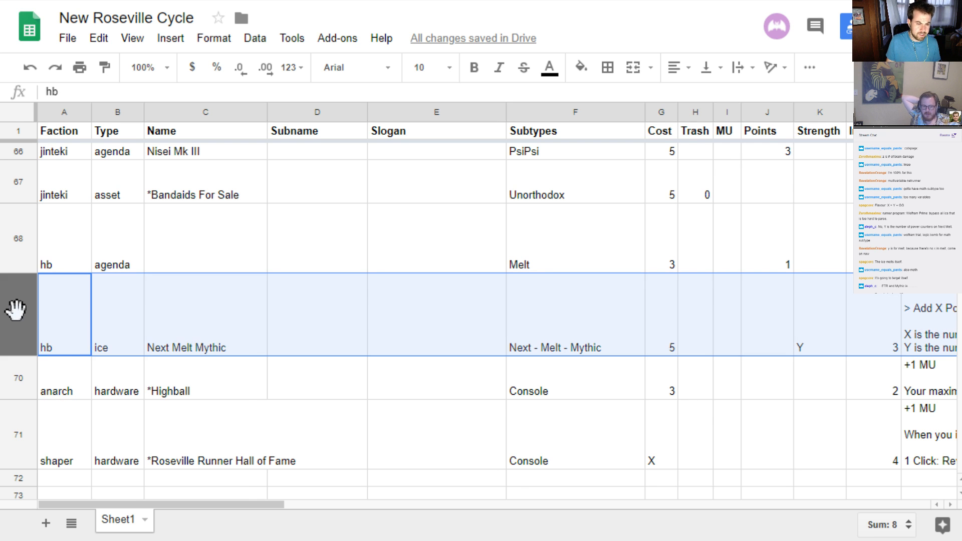
pyautogui.rightClick(15, 310)
pyautogui.click(64, 457)
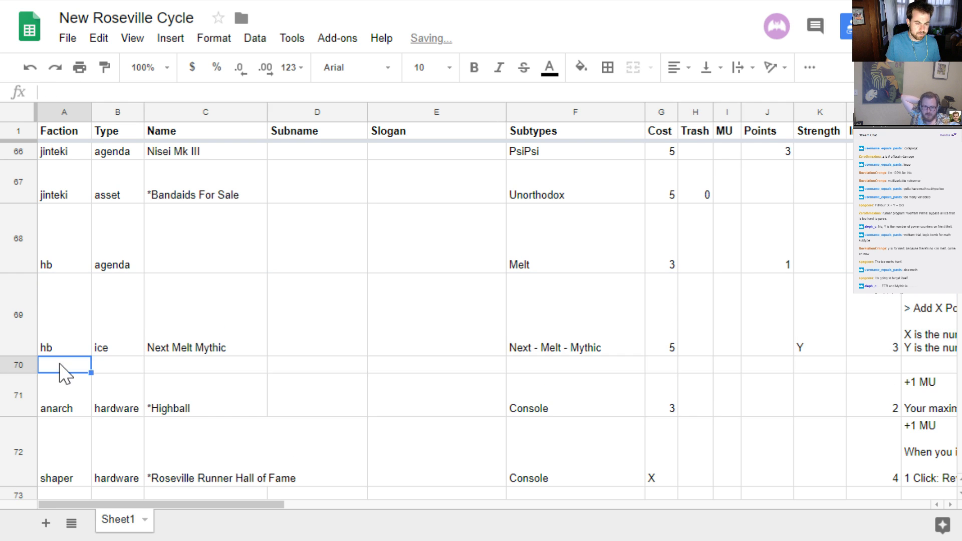
pyautogui.write('neutral')
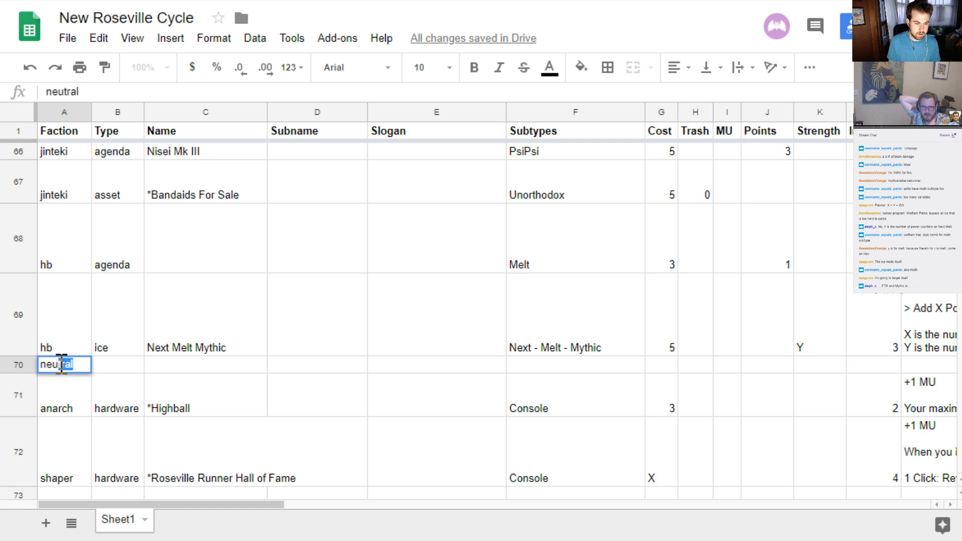
pyautogui.press('Tab')
# Look through the existing cards' factions and types, and return to the Type cell of the new neutral row
pyautogui.scroll(10, 63, 371)
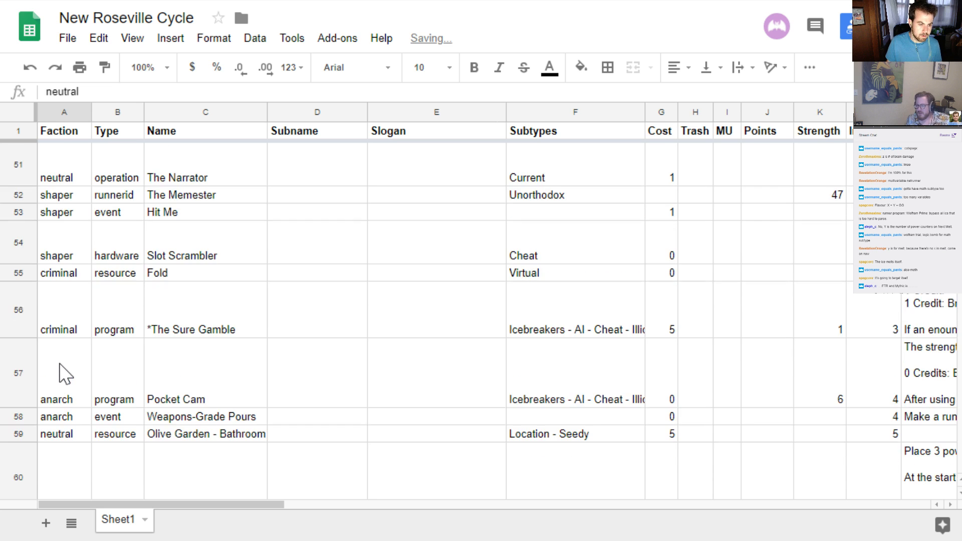
pyautogui.scroll(3, 65, 374)
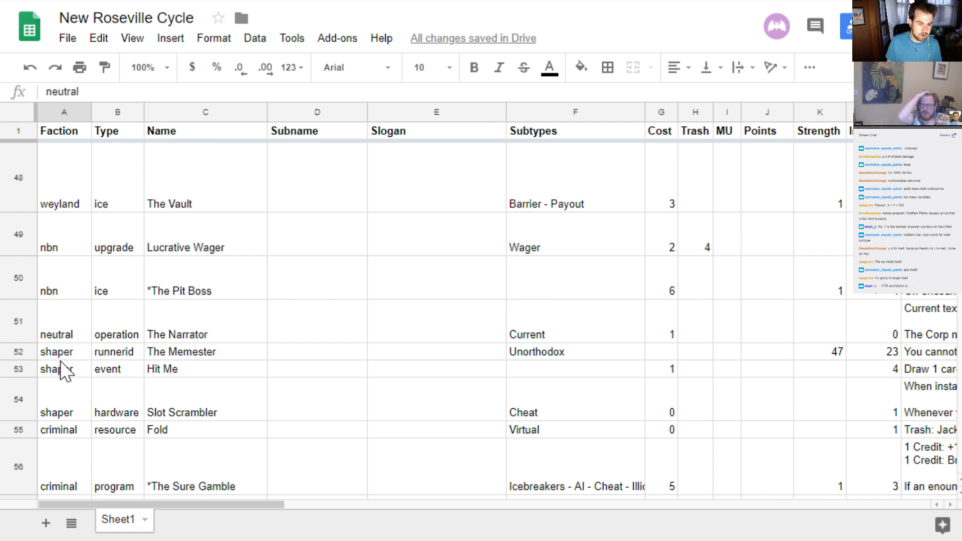
pyautogui.scroll(5, 65, 373)
pyautogui.scroll(-15, 67, 358)
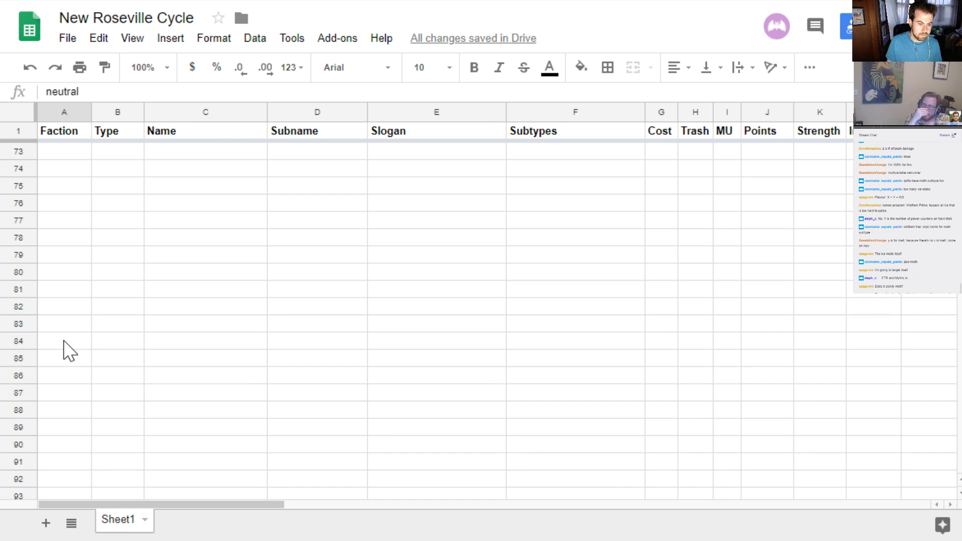
pyautogui.scroll(5, 69, 351)
pyautogui.press('Tab')
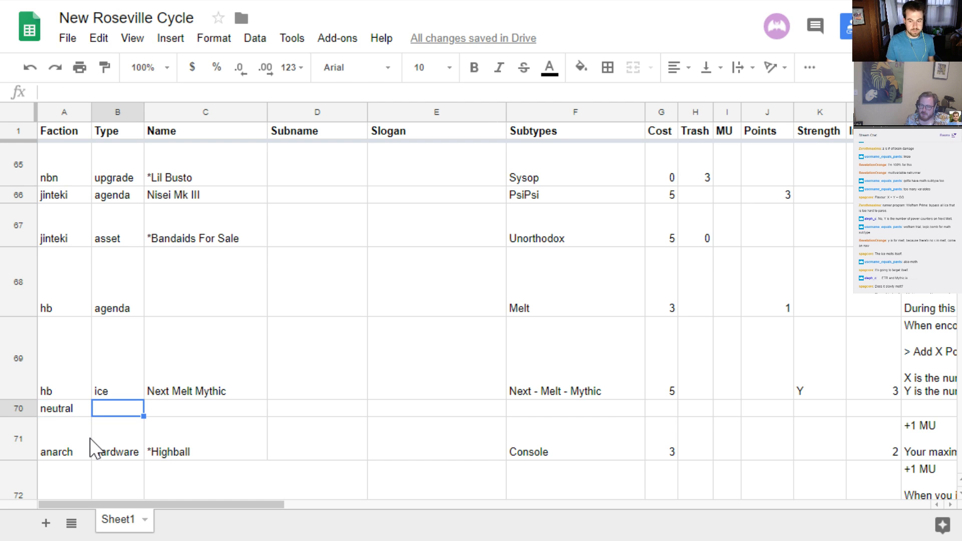
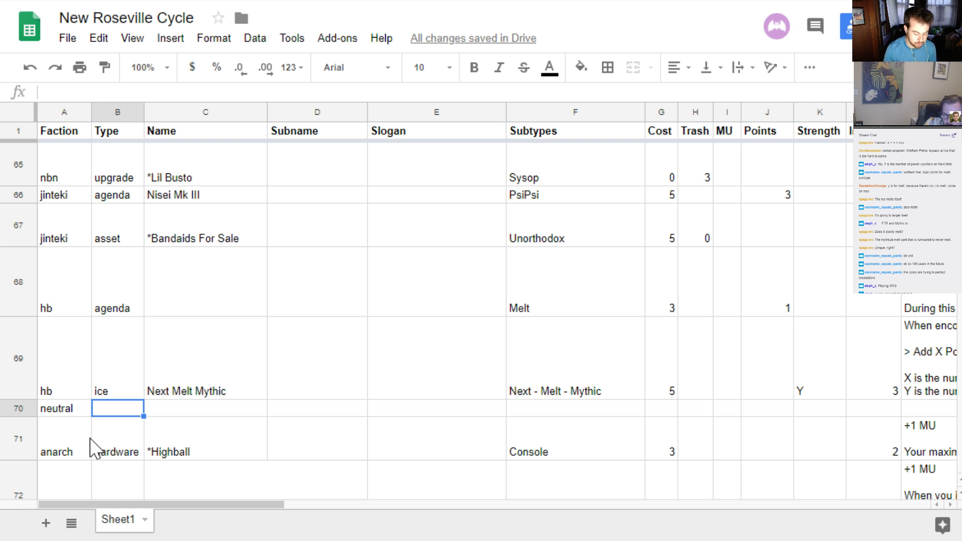
# Set the neutral card in row 70 to type agenda with an influence of 1
pyautogui.write('agenda')
pyautogui.press('Tab')
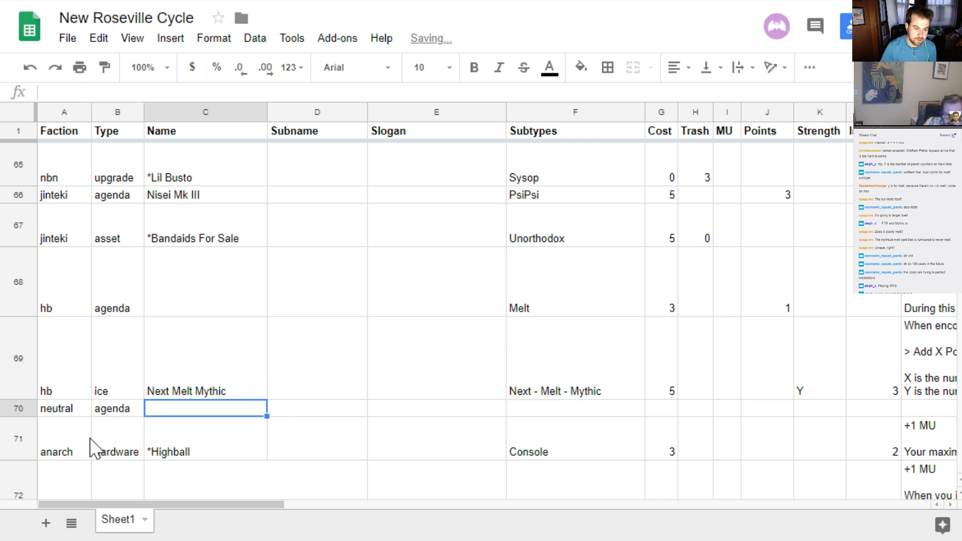
pyautogui.press('Tab')
pyautogui.press('Tab')
pyautogui.press('Tab')
pyautogui.press('Tab')
pyautogui.press('Tab')
pyautogui.press('Tab')
pyautogui.press('Tab')
pyautogui.press('Tab')
pyautogui.press('Tab')
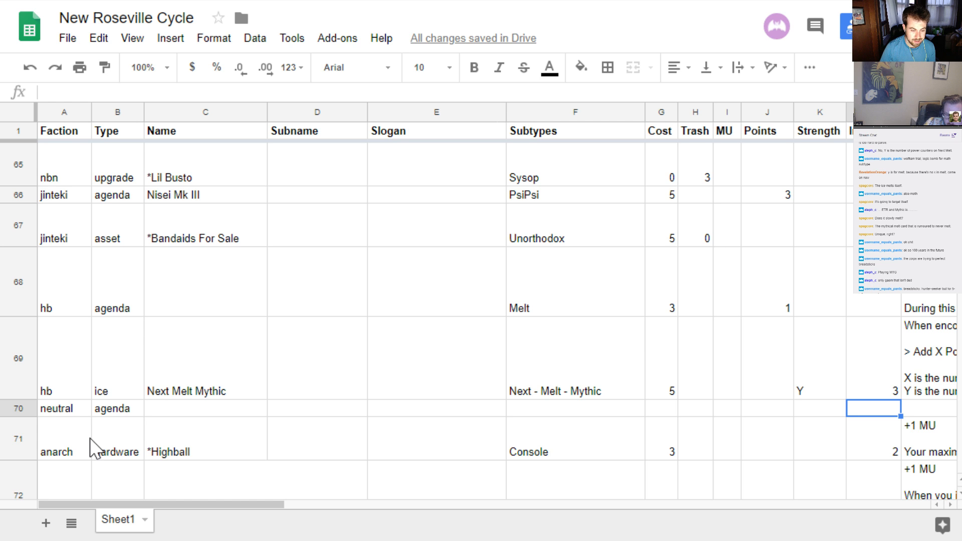
pyautogui.write('1')
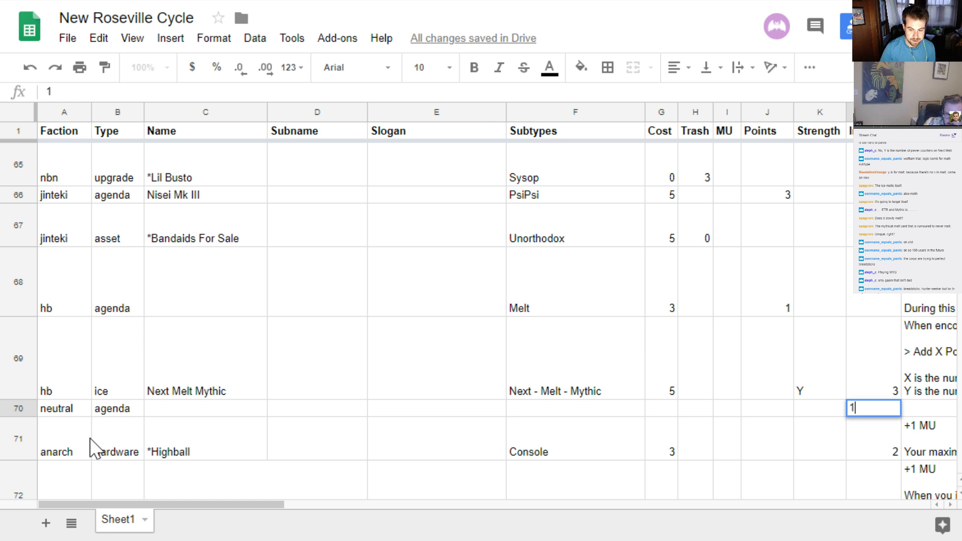
# Give the neutral agenda in row 70 a cost of 4 and 2 points
pyautogui.press('Left')
pyautogui.press('Left')
pyautogui.press('Left')
pyautogui.press('Left')
pyautogui.press('Left')
pyautogui.press('Left')
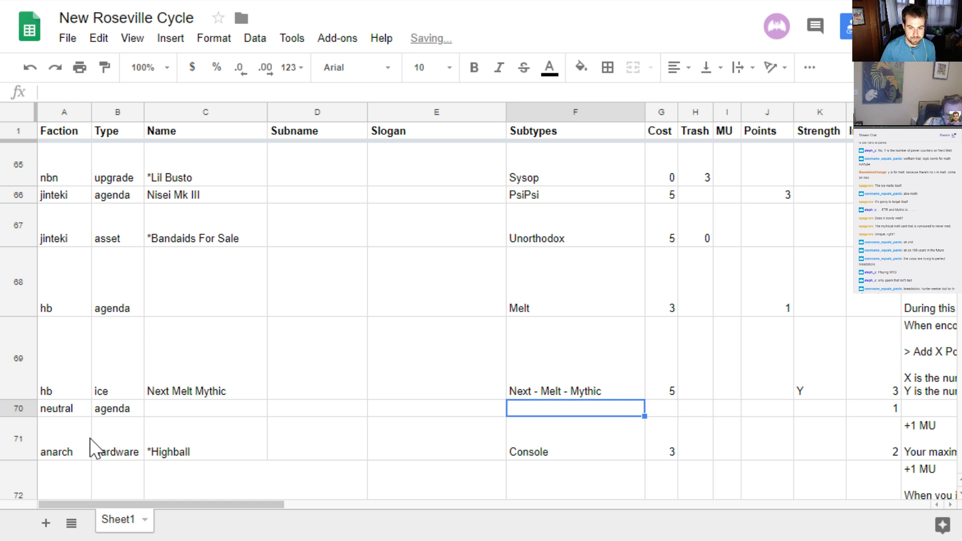
pyautogui.press('Right')
pyautogui.write('4')
pyautogui.press('Right')
pyautogui.press('Right')
pyautogui.press('Right')
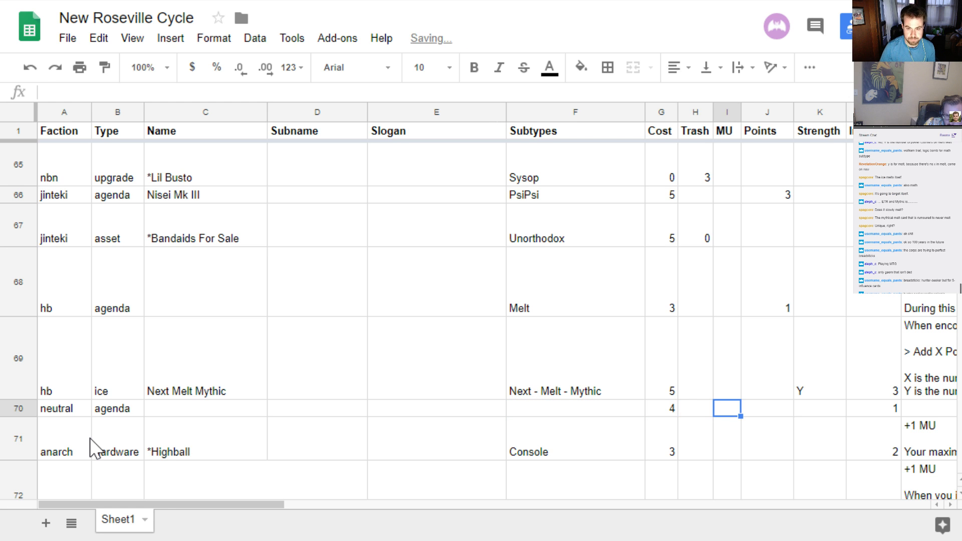
pyautogui.write('2')
pyautogui.press('Left')
pyautogui.press('Left')
pyautogui.press('Left')
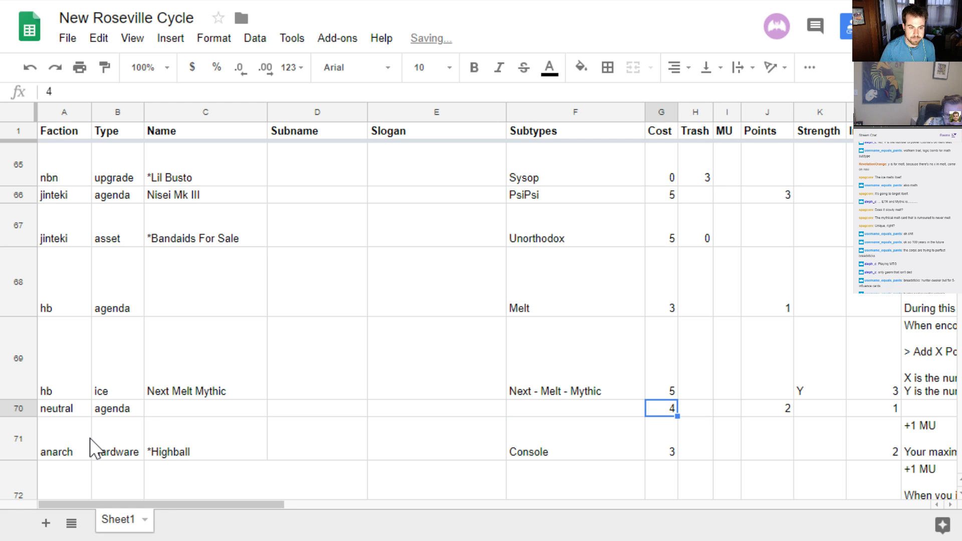
pyautogui.press('Left')
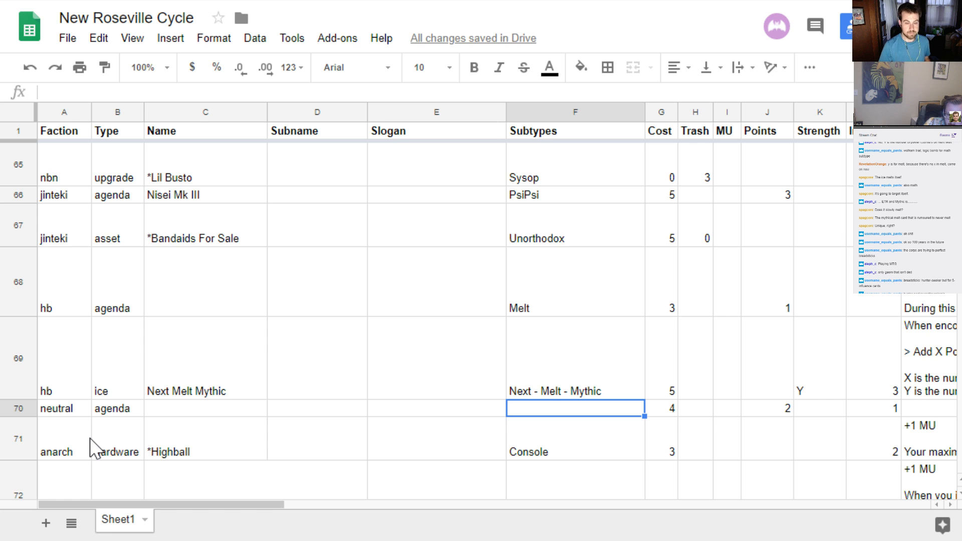
# Look through the earlier cards above row 70, checking their factions, types, names and subtypes
pyautogui.scroll(5, 359, 330)
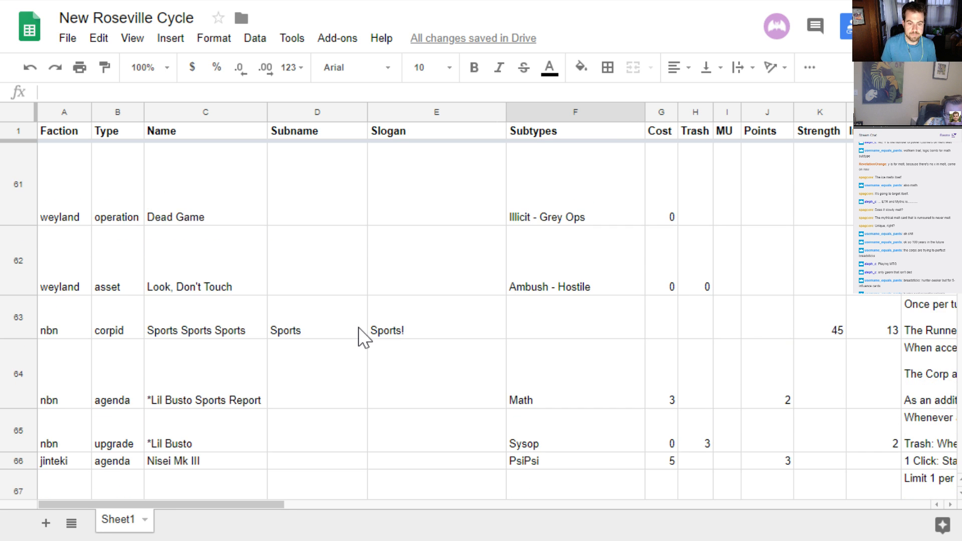
pyautogui.scroll(2, 360, 336)
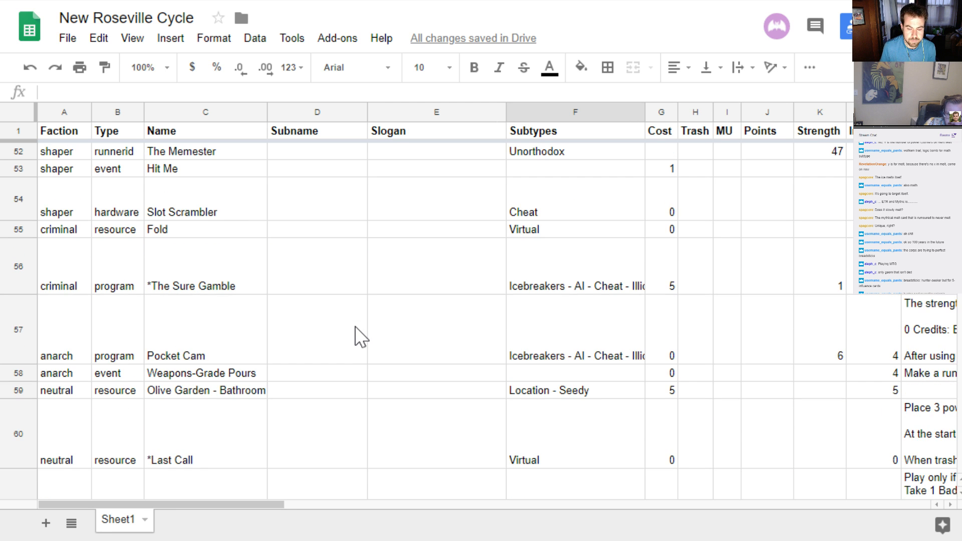
pyautogui.scroll(2, 359, 337)
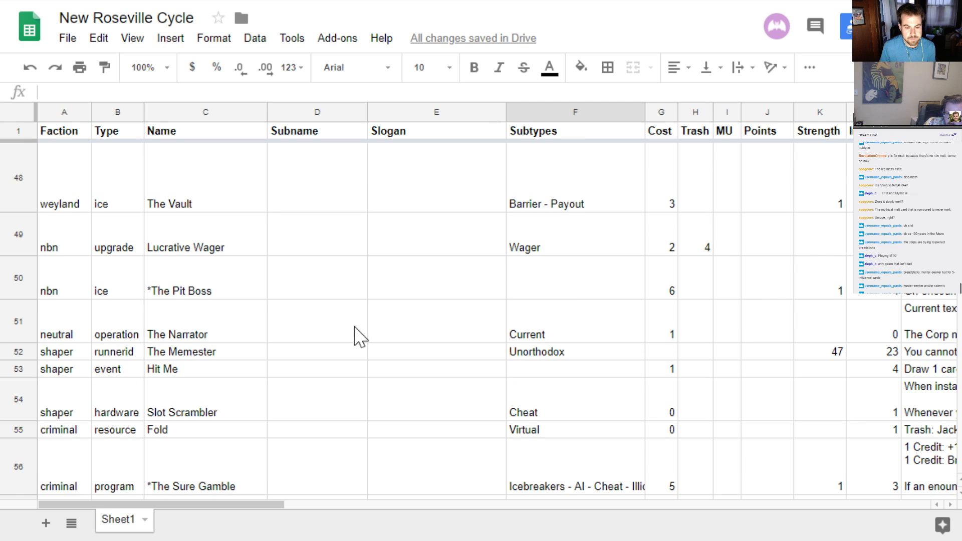
pyautogui.scroll(2, 360, 337)
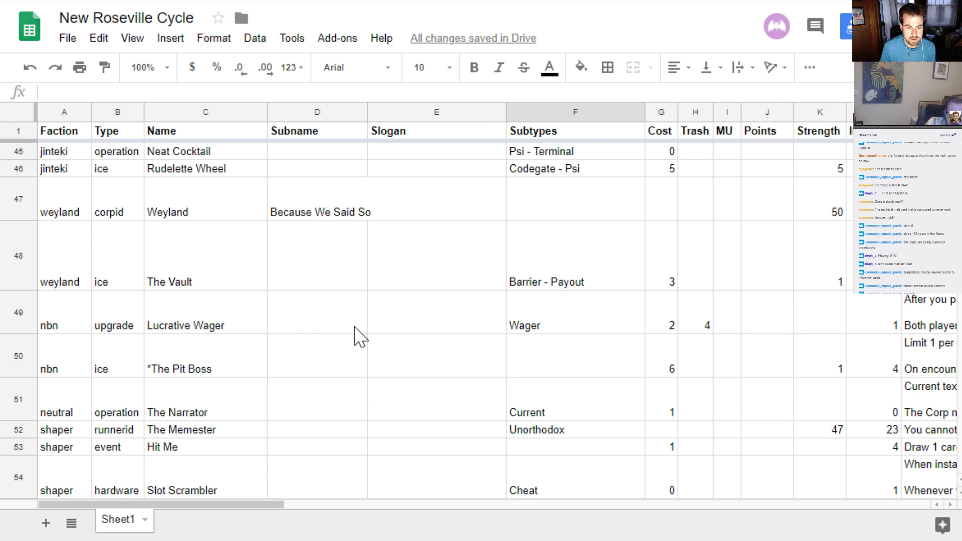
pyautogui.scroll(2, 360, 337)
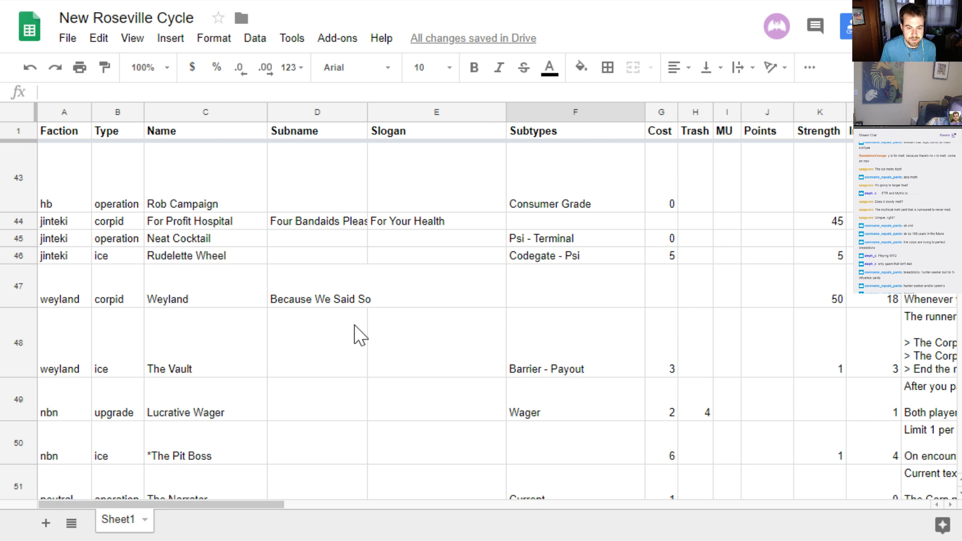
pyautogui.scroll(2, 359, 337)
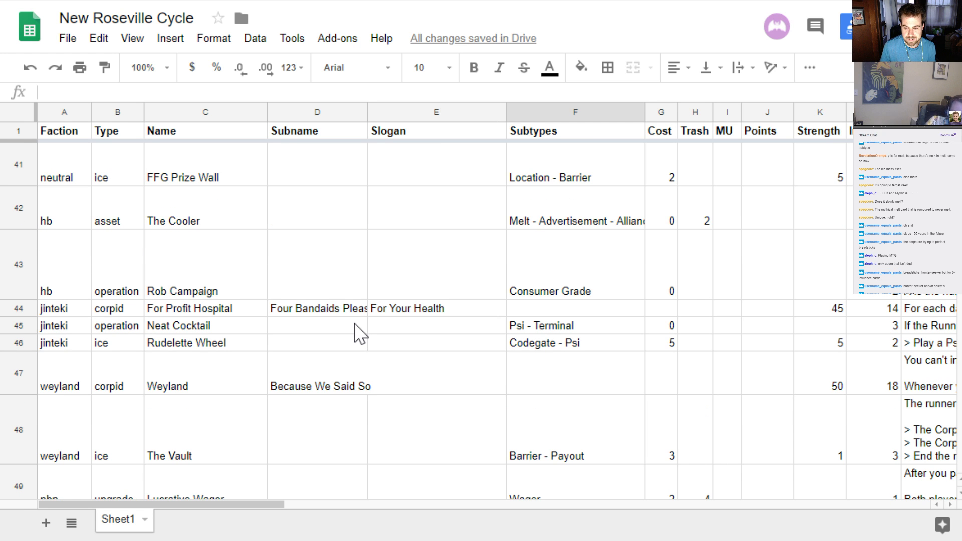
pyautogui.scroll(-5, 359, 334)
pyautogui.scroll(-5, 359, 334)
pyautogui.scroll(-2, 354, 329)
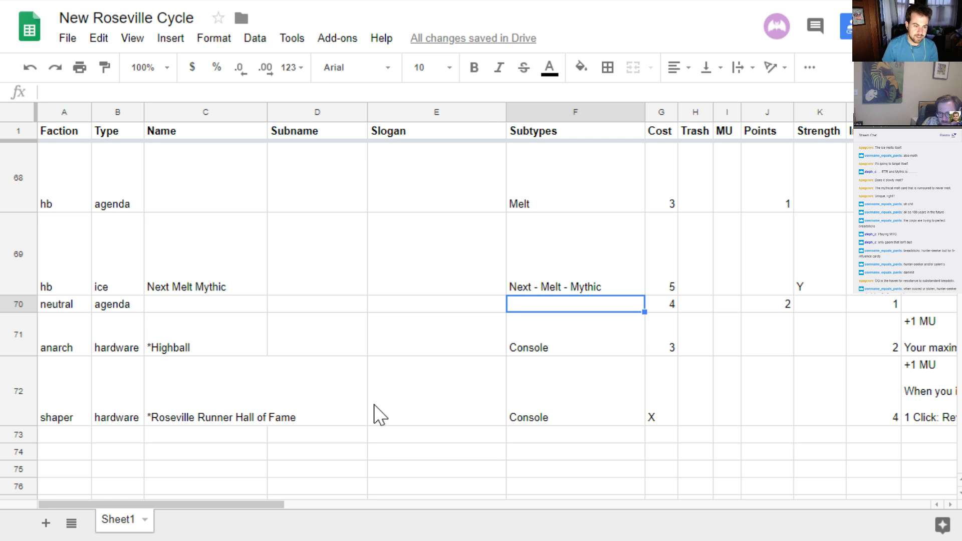
# Begin the ability text of the neutral agenda in row 70 with "When scored, choose 2." followed by a blank line
pyautogui.press('Left')
pyautogui.press('Left')
pyautogui.press('Left')
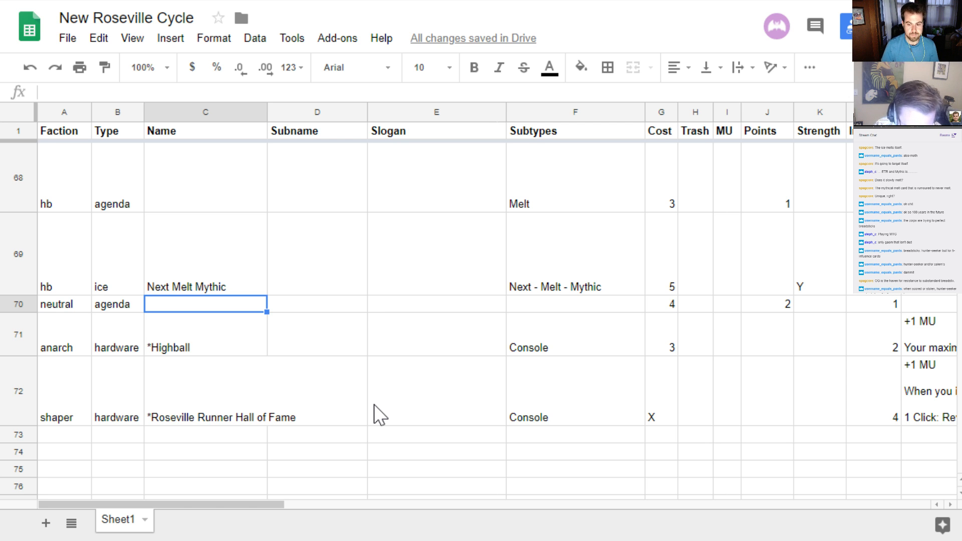
pyautogui.press('Right')
pyautogui.press('Right')
pyautogui.press('Right')
pyautogui.press('Right')
pyautogui.press('Right')
pyautogui.press('Right')
pyautogui.press('Right')
pyautogui.press('Right')
pyautogui.press('Right')
pyautogui.press('Right')
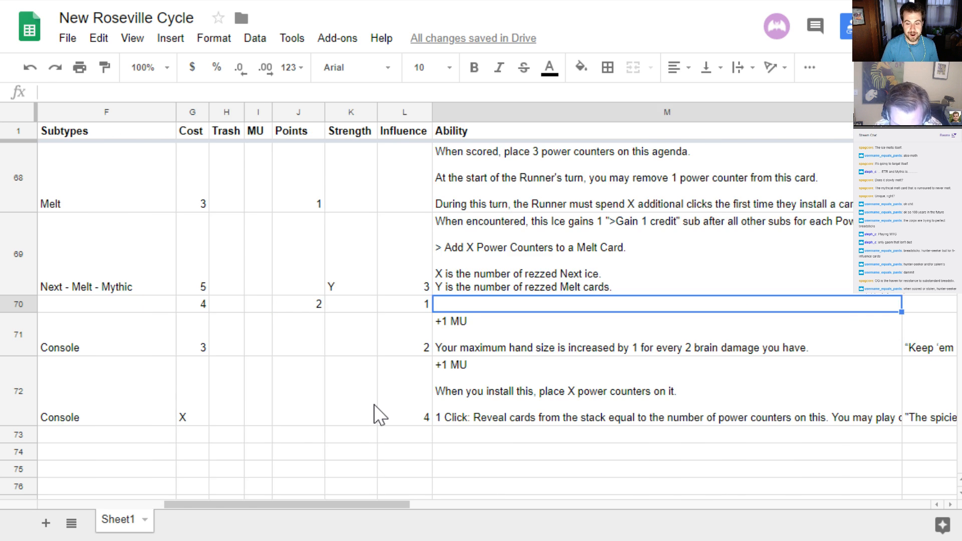
pyautogui.write('When scored, ')
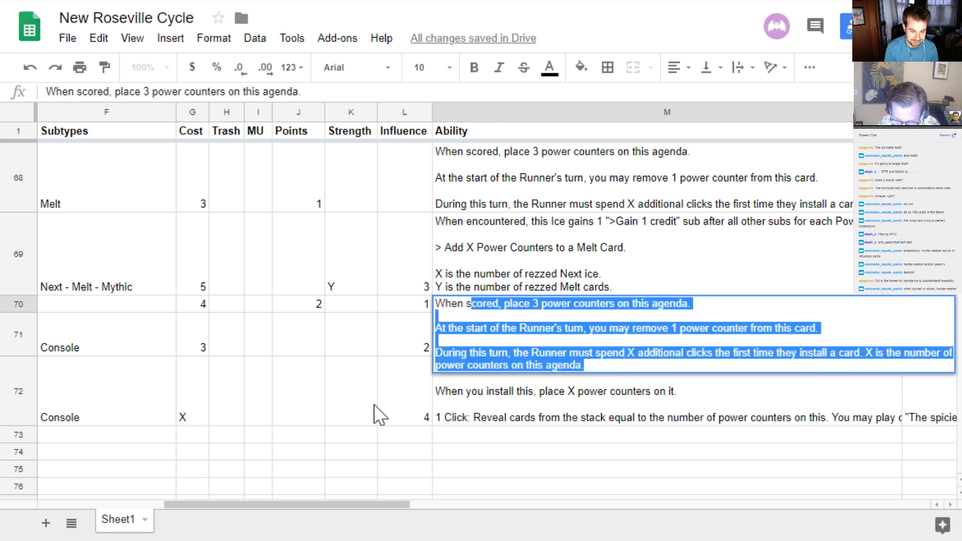
pyautogui.write('choose 2')
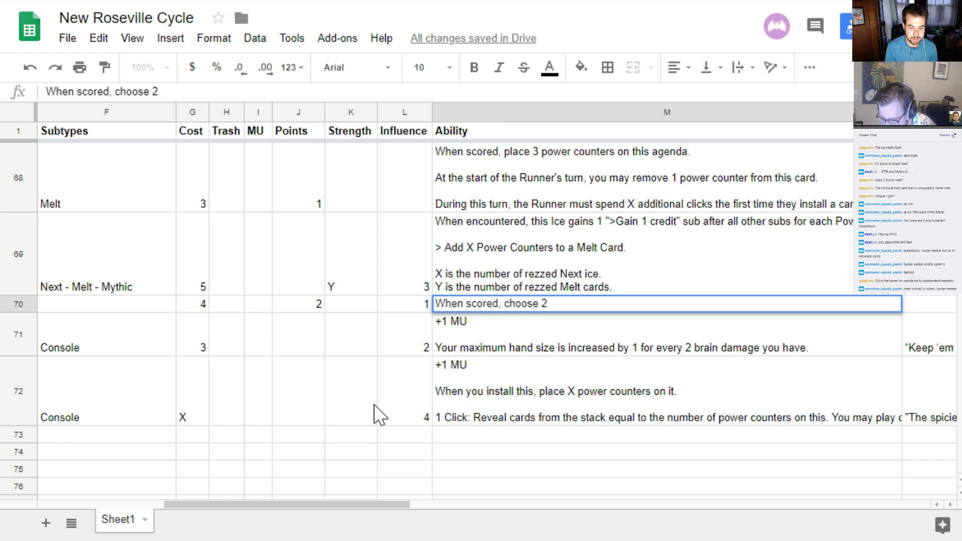
pyautogui.write('.')
pyautogui.hotkey('ctrl', 'Return')
pyautogui.hotkey('ctrl', 'Return')
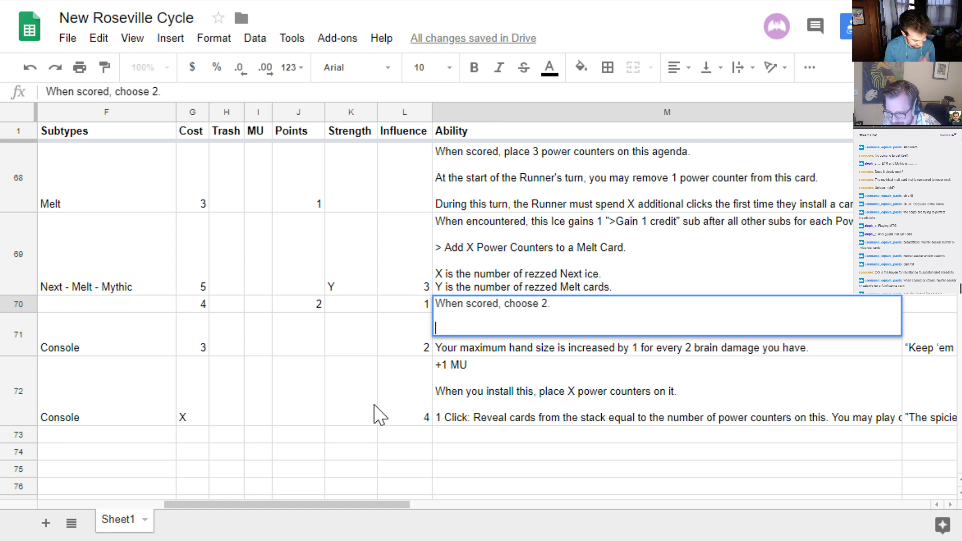
# Add "1. Install a card from HQ." to row 70's ability text, plus a new line numbered "2."
pyautogui.write('1.')
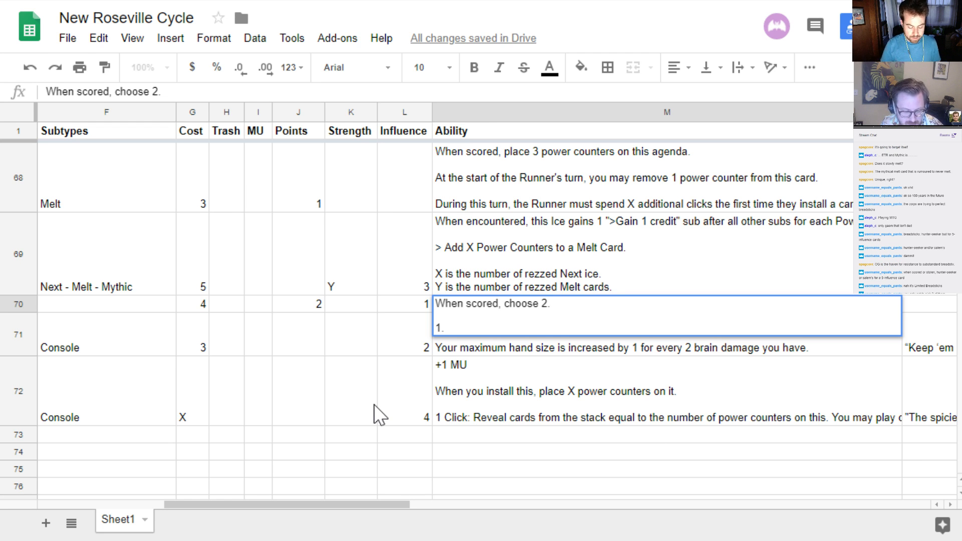
pyautogui.write('Install a ')
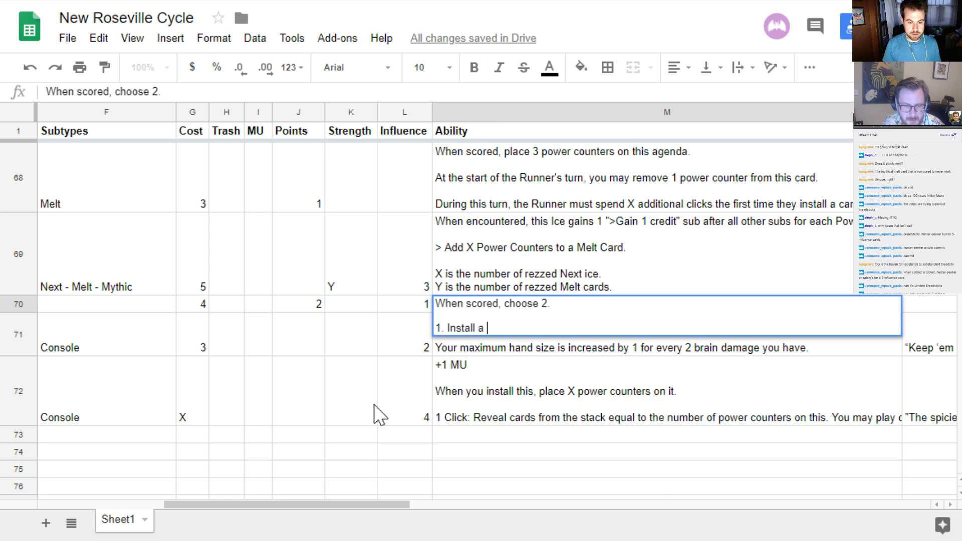
pyautogui.write('card from HQ')
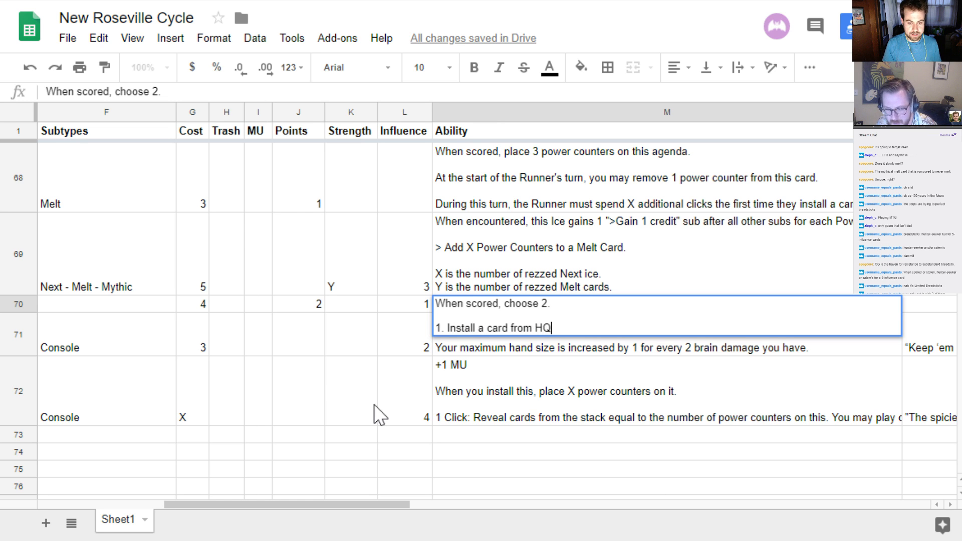
pyautogui.write('.')
pyautogui.hotkey('alt', 'Return')
pyautogui.write('2.')
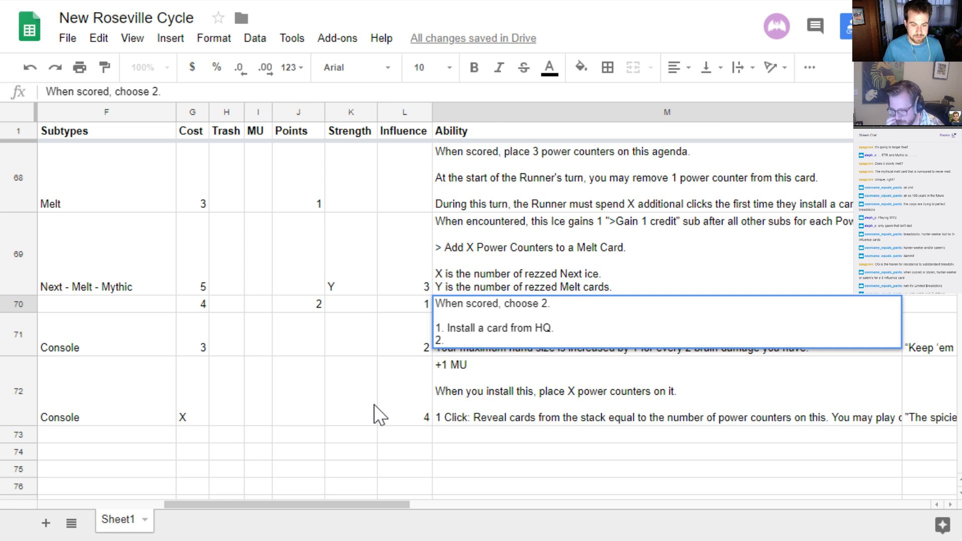
pyautogui.press('Left')
pyautogui.press('Left')
pyautogui.press('Left')
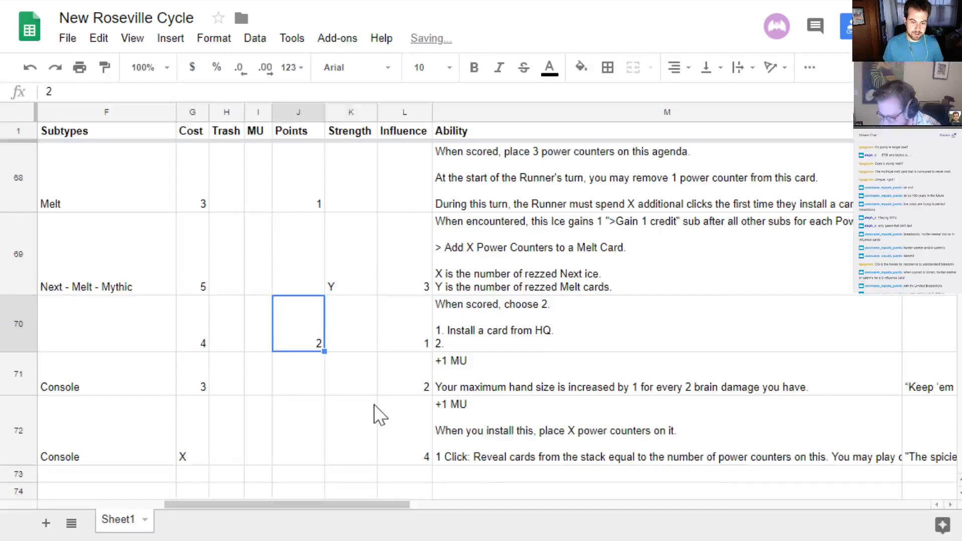
# Complete option 2 in row 70's ability: "Name a card, look through the Runner's deck and remove 1 copy of that card from the game."
pyautogui.press('Right')
pyautogui.press('Right')
pyautogui.press('Right')
pyautogui.press('Return')
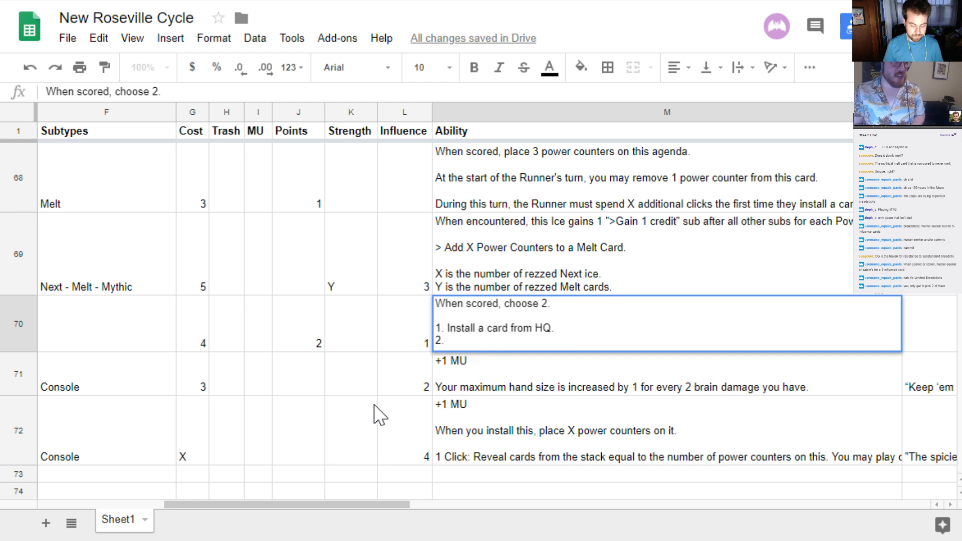
pyautogui.write('Name a card, ')
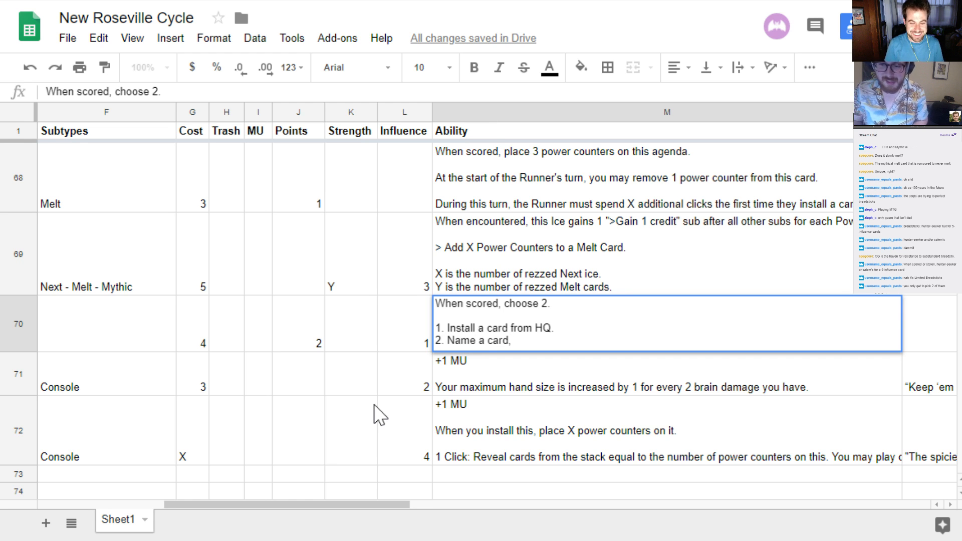
pyautogui.write('look')
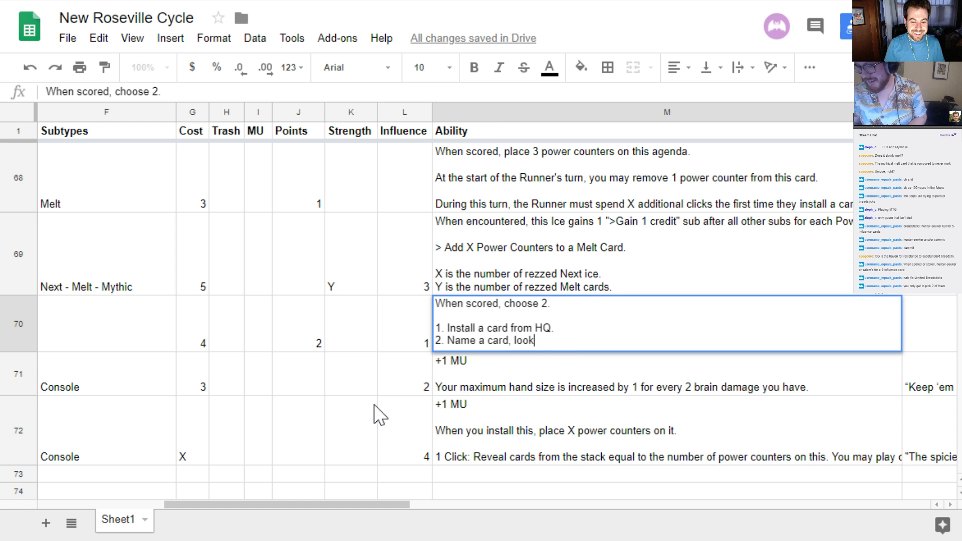
pyautogui.write(' through the Runner')
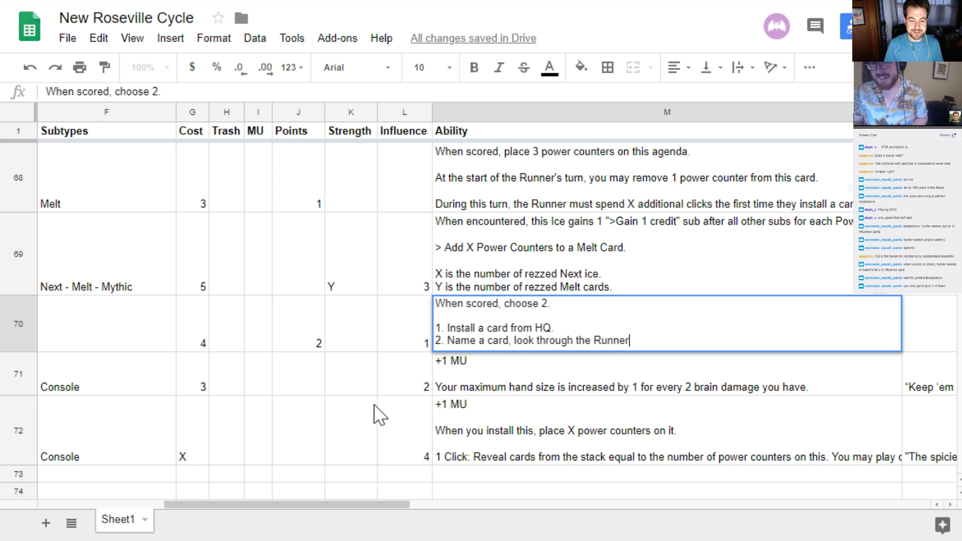
pyautogui.write("'s deck ")
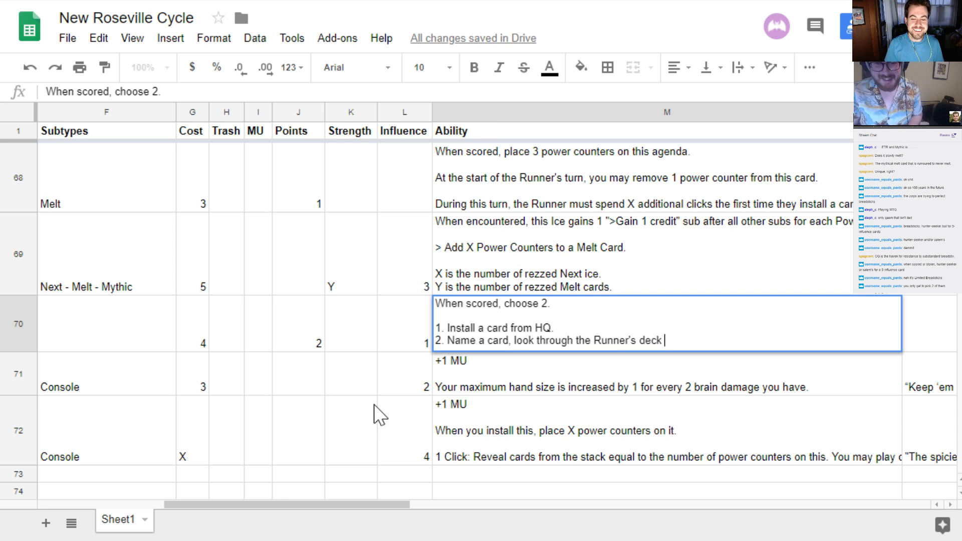
pyautogui.write('and remove 1 copy7')
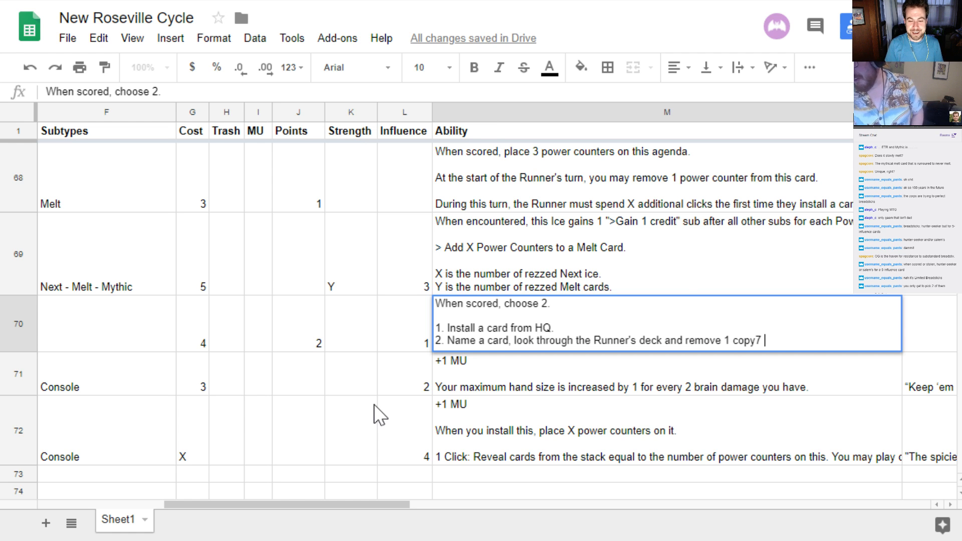
pyautogui.press('BackSpace')
pyautogui.press('BackSpace')
pyautogui.write('of that card freo')
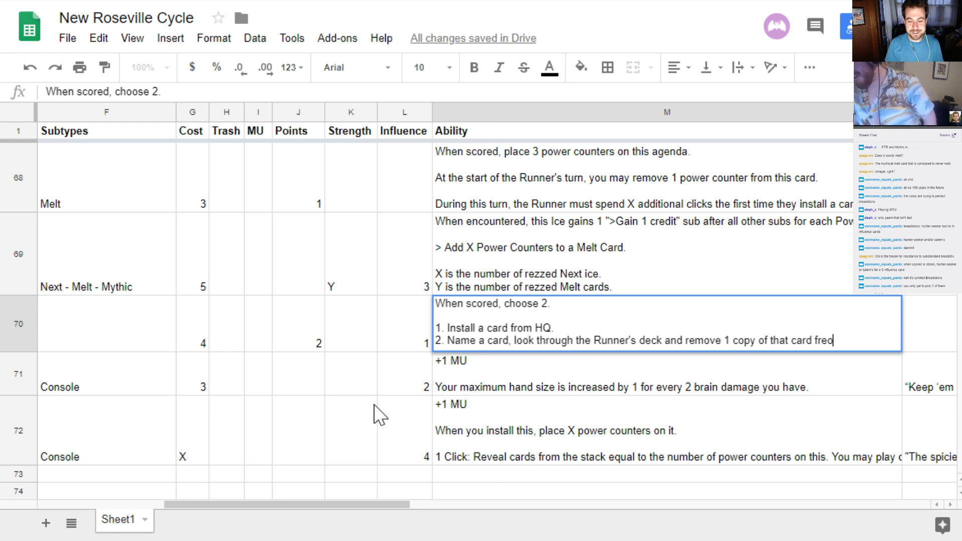
pyautogui.press('BackSpace')
pyautogui.press('BackSpace')
pyautogui.write('om th')
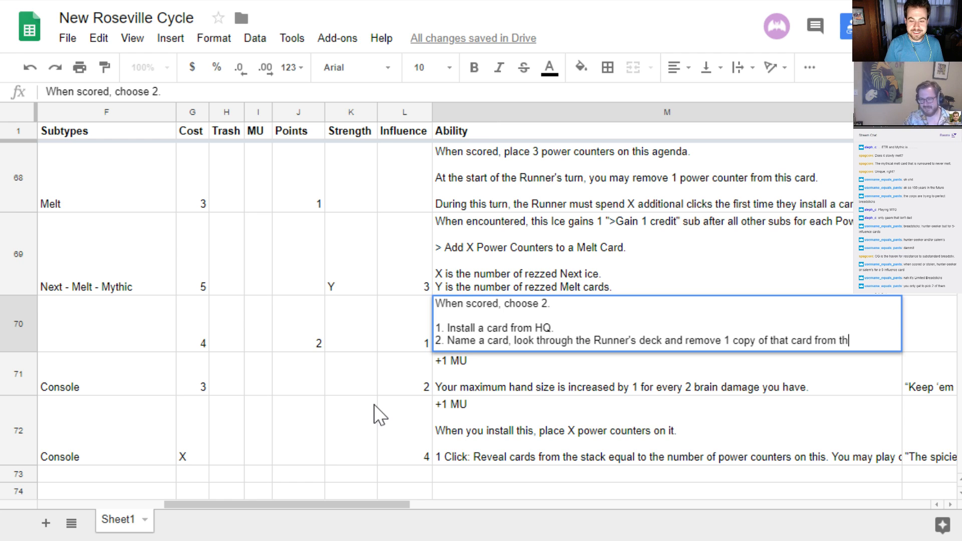
pyautogui.write('e game.')
pyautogui.hotkey('alt', 'Return')
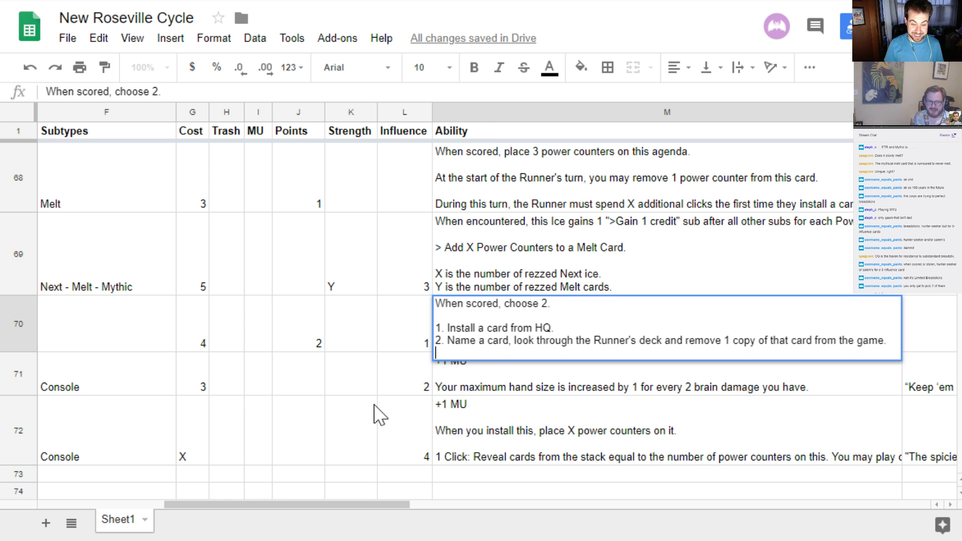
# Number a third line "3." in row 70's ability and replace option 2's removal clause with "trash it"
pyautogui.write('3.')
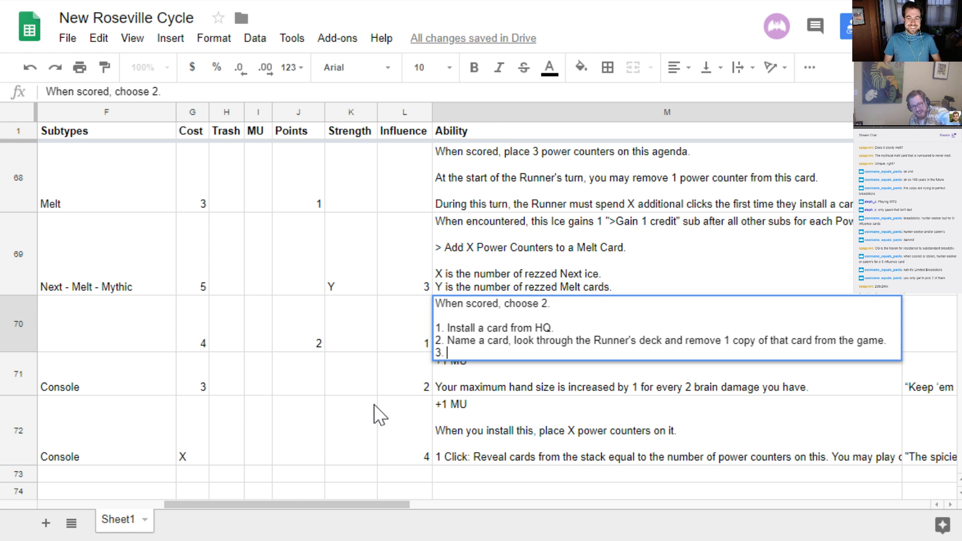
pyautogui.press('Left')
pyautogui.press('Left')
pyautogui.press('Left')
pyautogui.press('Left')
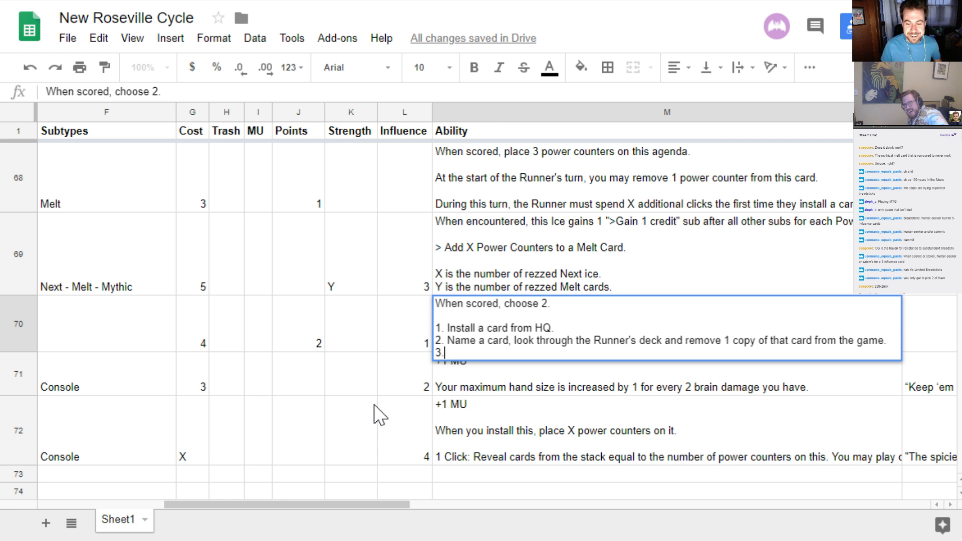
pyautogui.press('Left')
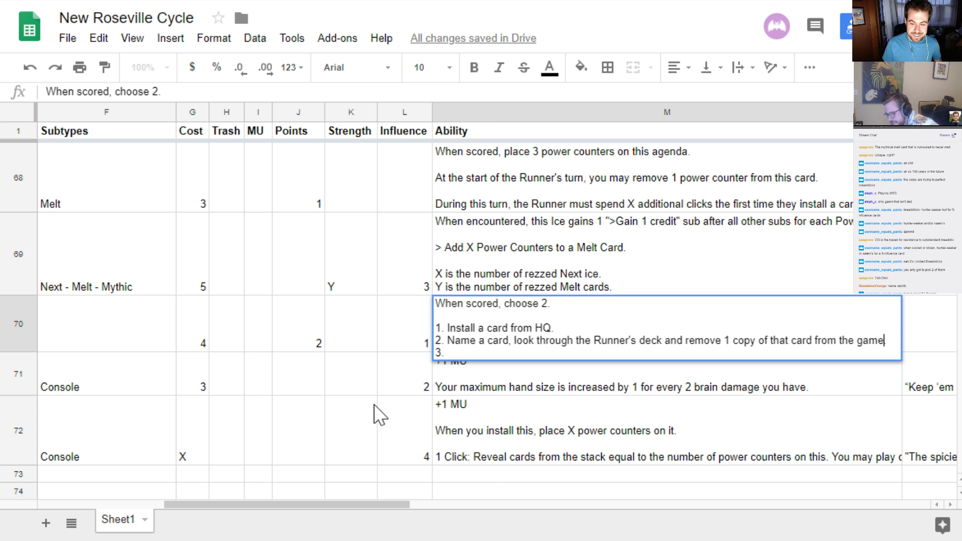
pyautogui.hotkey('ctrl', 'shift', 'Left')
pyautogui.hotkey('ctrl', 'shift', 'Left')
pyautogui.hotkey('ctrl', 'shift', 'Left')
pyautogui.hotkey('ctrl', 'shift', 'Left')
pyautogui.hotkey('ctrl', 'shift', 'Left')
pyautogui.hotkey('ctrl', 'shift', 'Left')
pyautogui.hotkey('ctrl', 'shift', 'Left')
pyautogui.hotkey('ctrl', 'shift', 'Left')
pyautogui.hotkey('ctrl', 'shift', 'Left')
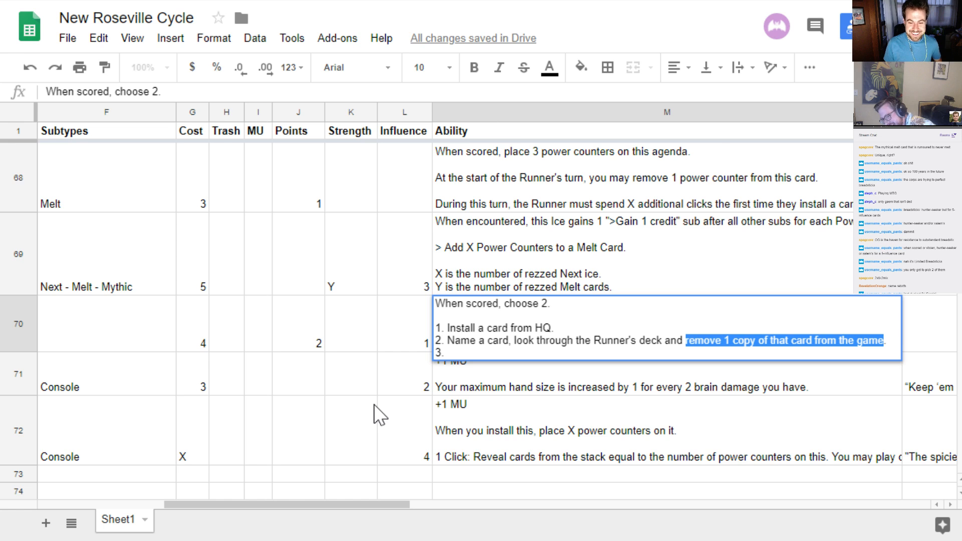
pyautogui.press('BackSpace')
pyautogui.write('trash it')
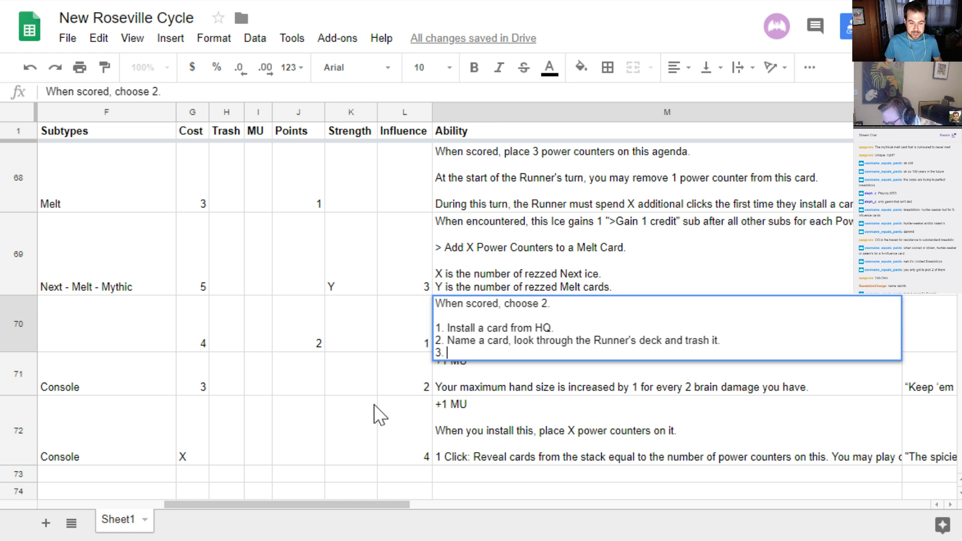
# Change the end of option 2 in row 70's ability to "trash that card."
pyautogui.press('Up')
pyautogui.press('End')
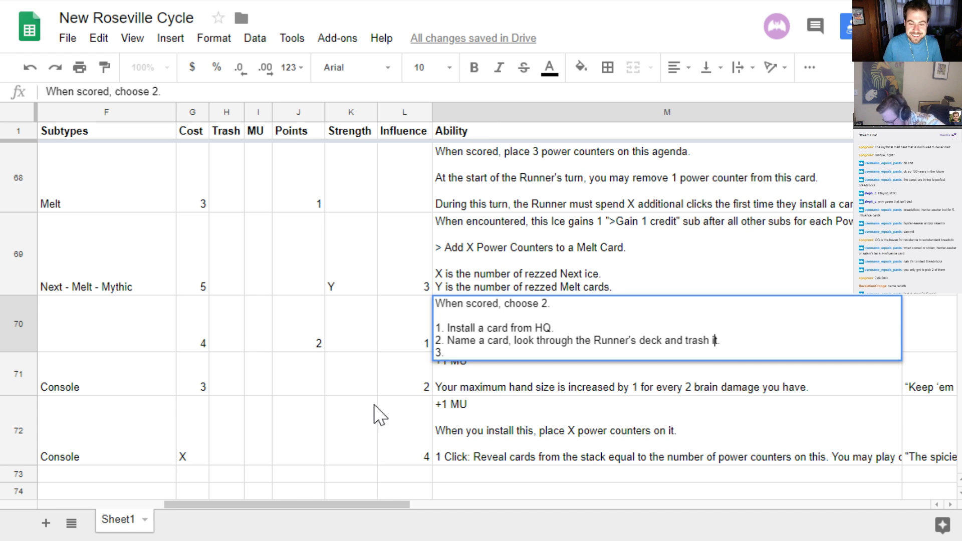
pyautogui.press('BackSpace')
pyautogui.press('BackSpace')
pyautogui.press('BackSpace')
pyautogui.write('that card.')
pyautogui.press('Down')
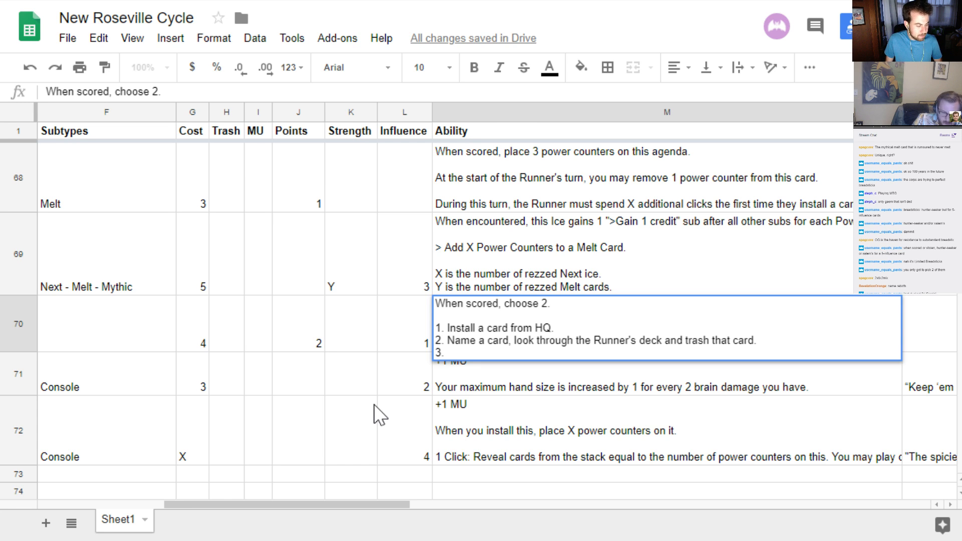
# Fill in option 3 of row 70's ability with "Do 2 neat damage."
pyautogui.write('Do 2')
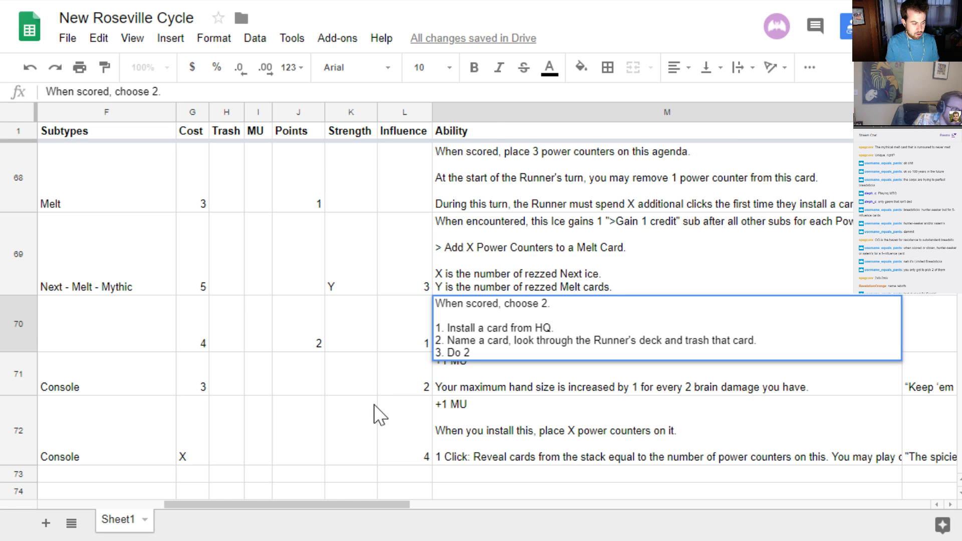
pyautogui.write(' neat damage')
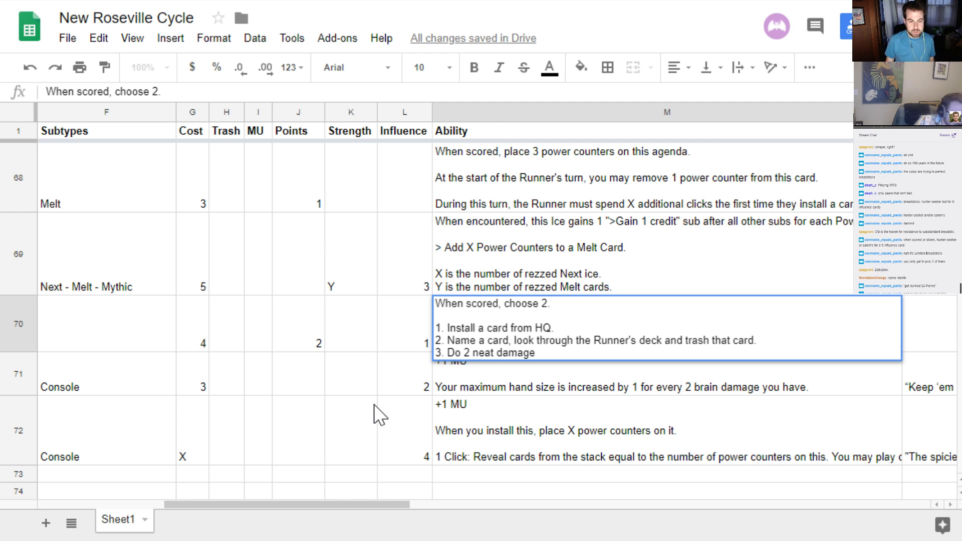
pyautogui.write('.')
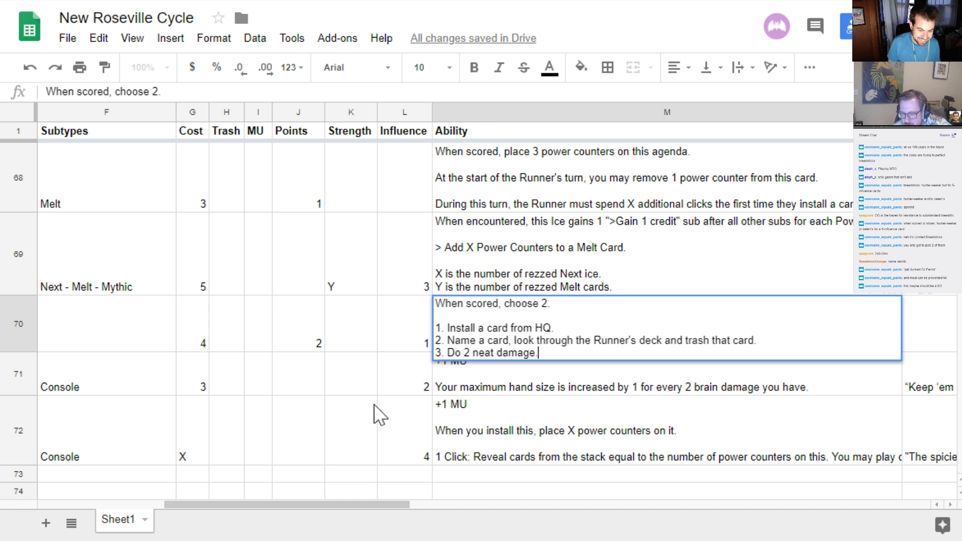
# Add "4. Look at the top 10 cards of R&D, add 1 to HQ." as a new line and commit row 70's ability text
pyautogui.hotkey('ctrl', 'Return')
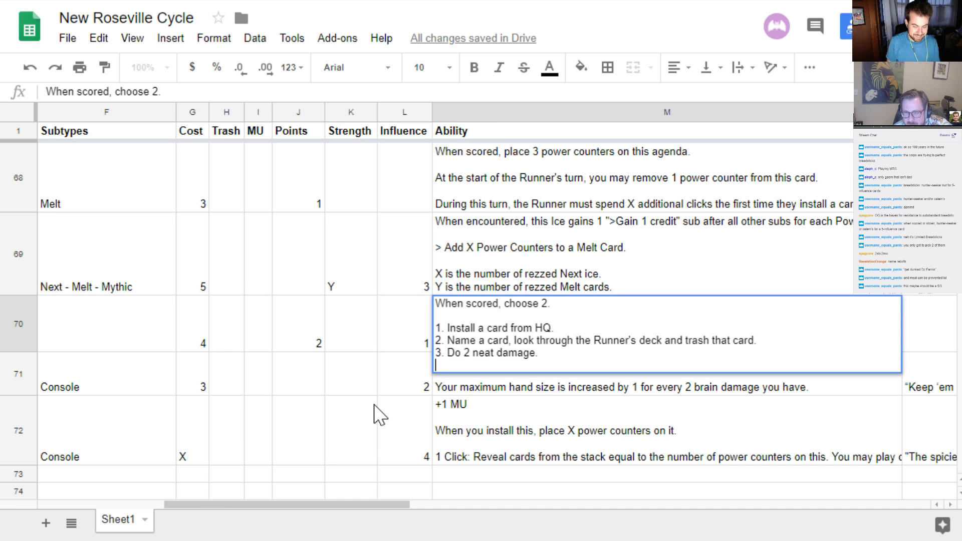
pyautogui.write('4.')
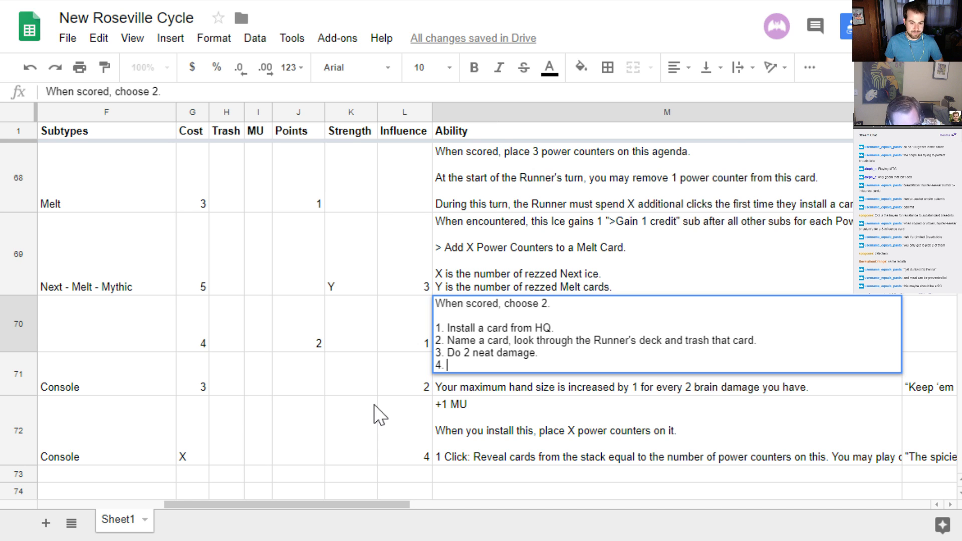
pyautogui.write('Look at ')
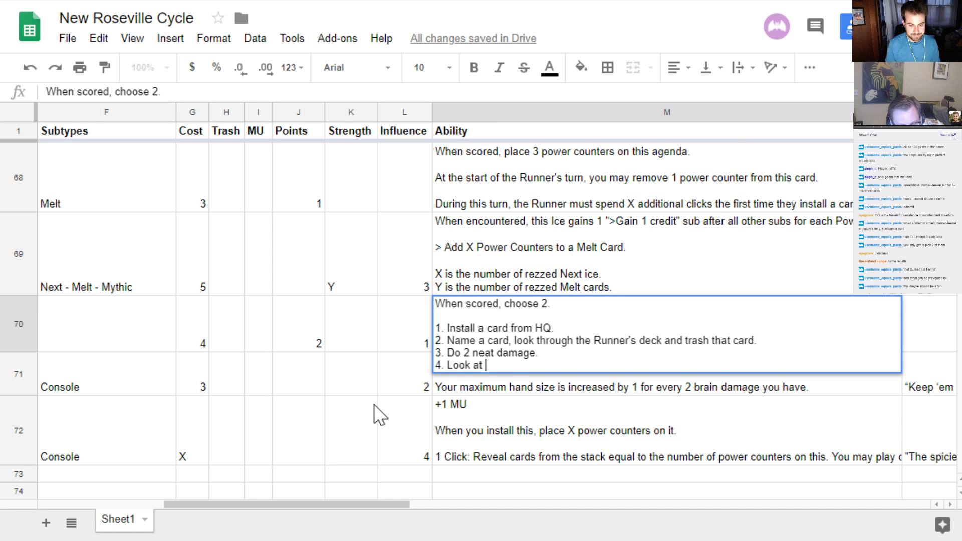
pyautogui.write('the top 10 cards ')
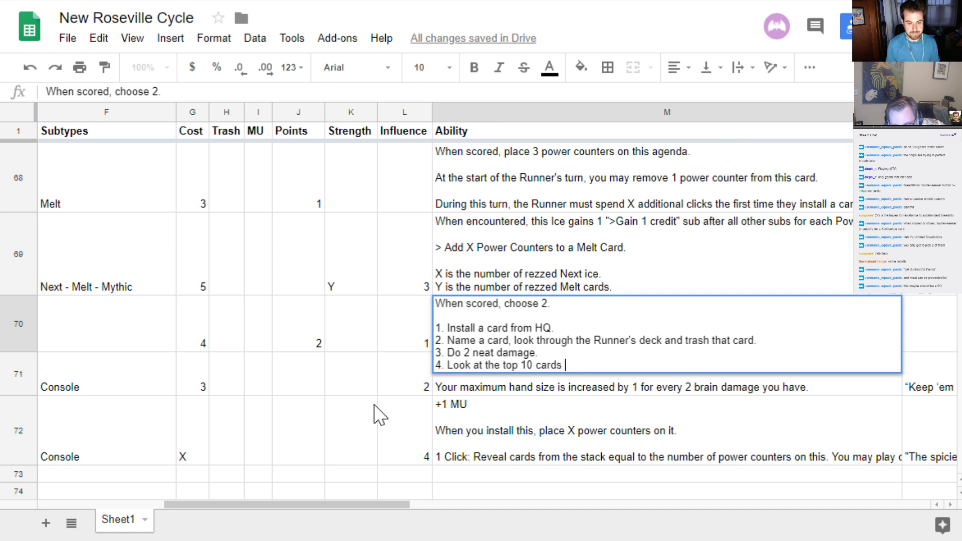
pyautogui.write('of R&D, add 1')
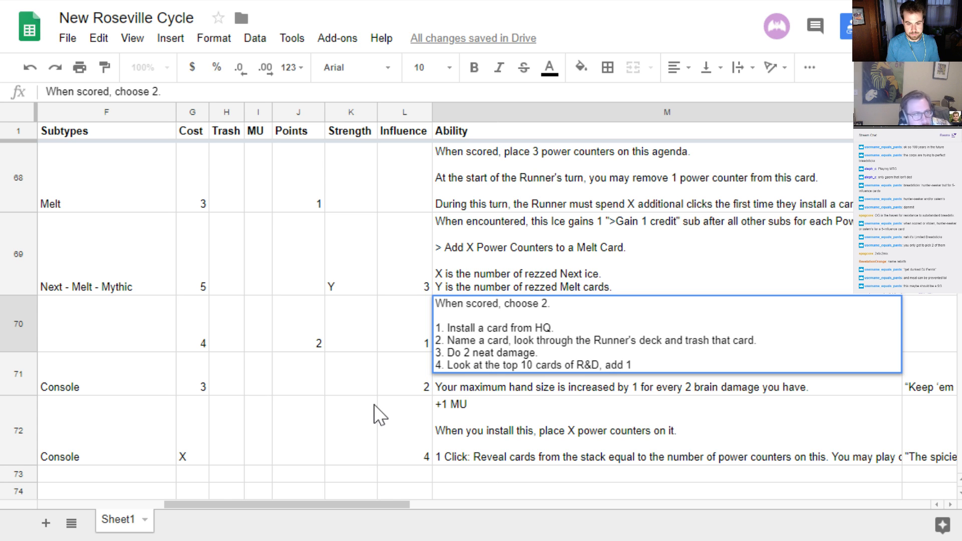
pyautogui.write(' to HQ')
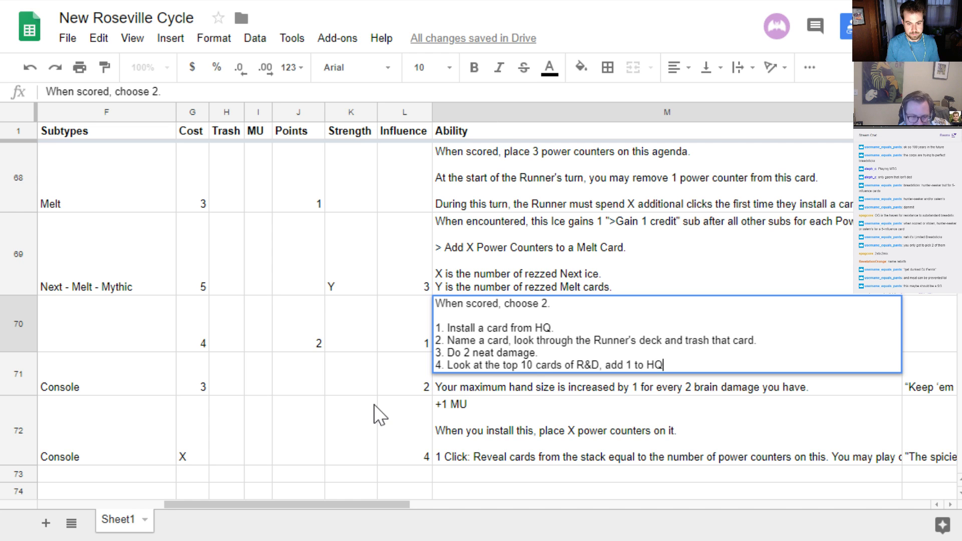
pyautogui.write('.')
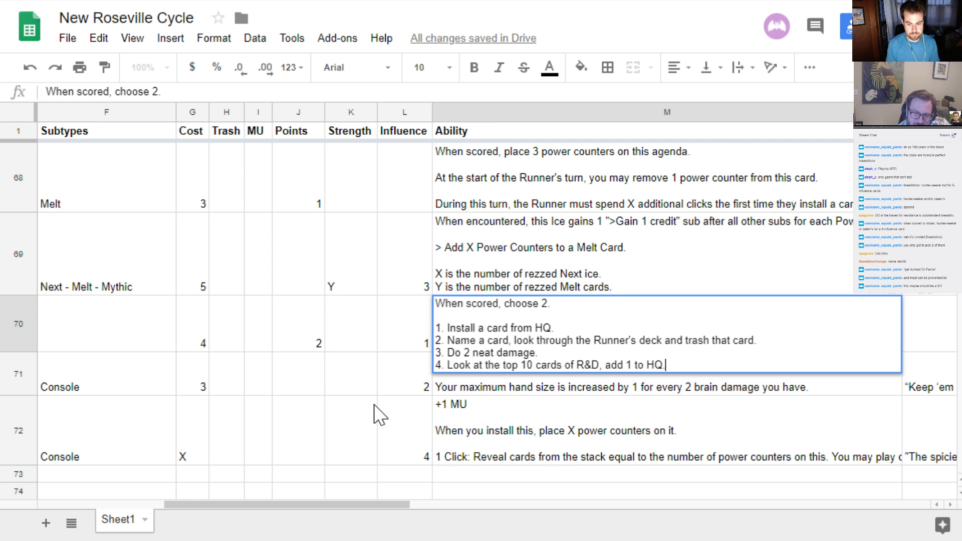
pyautogui.press('Return')
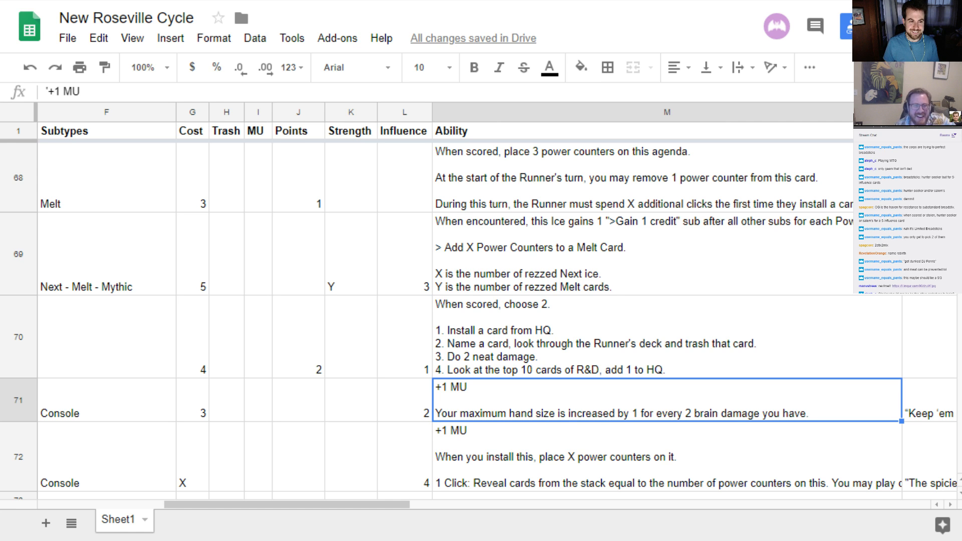
# View the linked image in a new browser tab and return to the card list
pyautogui.hotkey('ctrl', 't')
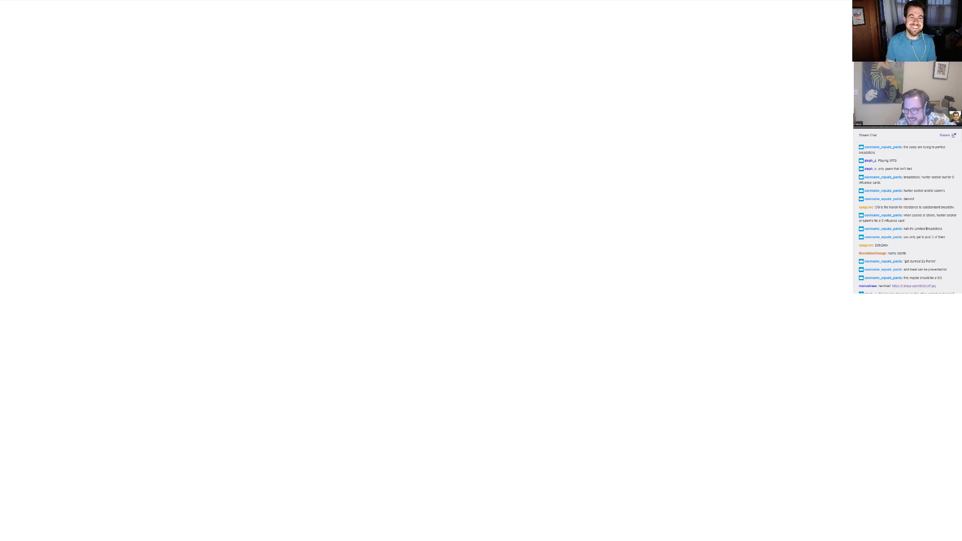
pyautogui.press('Return')
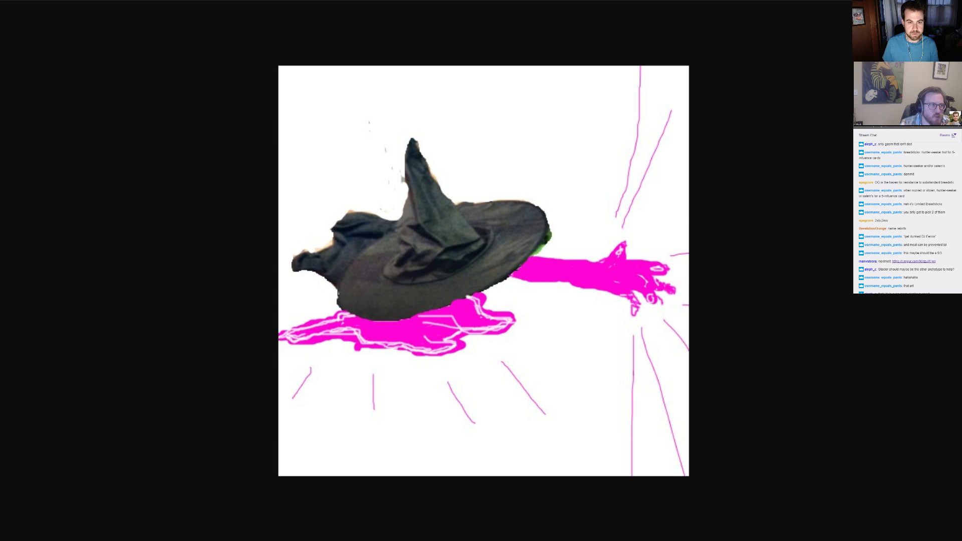
pyautogui.hotkey('ctrl', 'w')
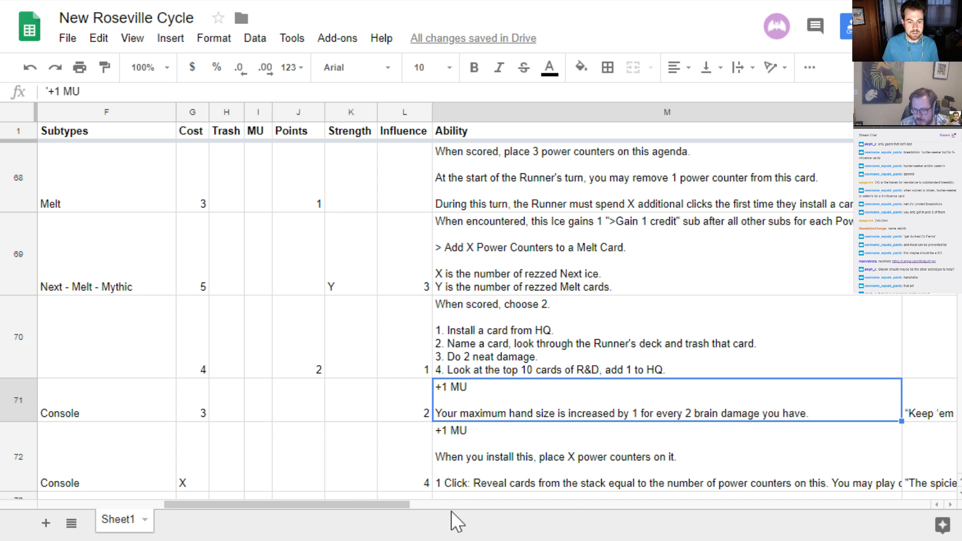
# Replace the text of option 4 in row 70's ability with "Install up to 2 pieces of ice from HQ and/or archives"
pyautogui.click(551, 354)
pyautogui.doubleClick(666, 365)
pyautogui.moveTo(666, 366); pyautogui.dragTo(448, 368)
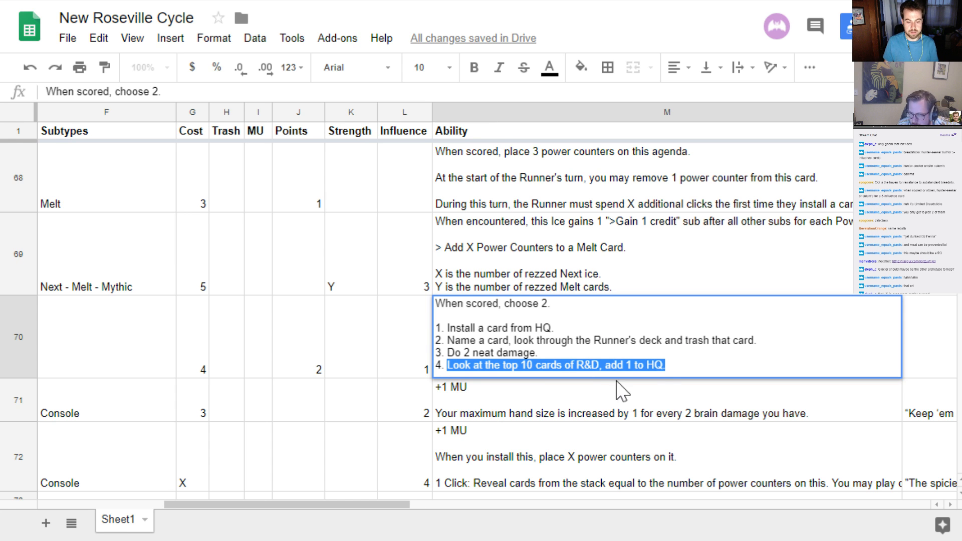
pyautogui.click(960, 289)
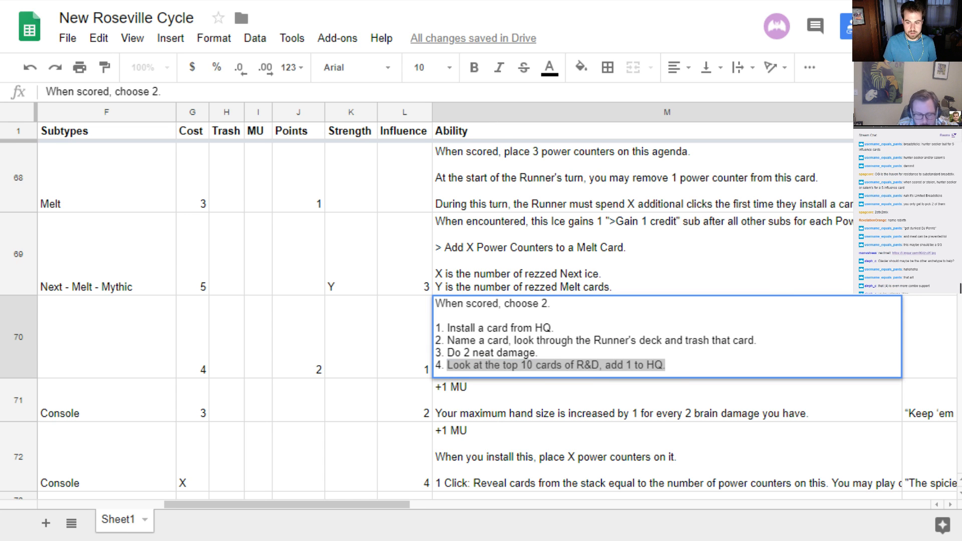
pyautogui.click(565, 365)
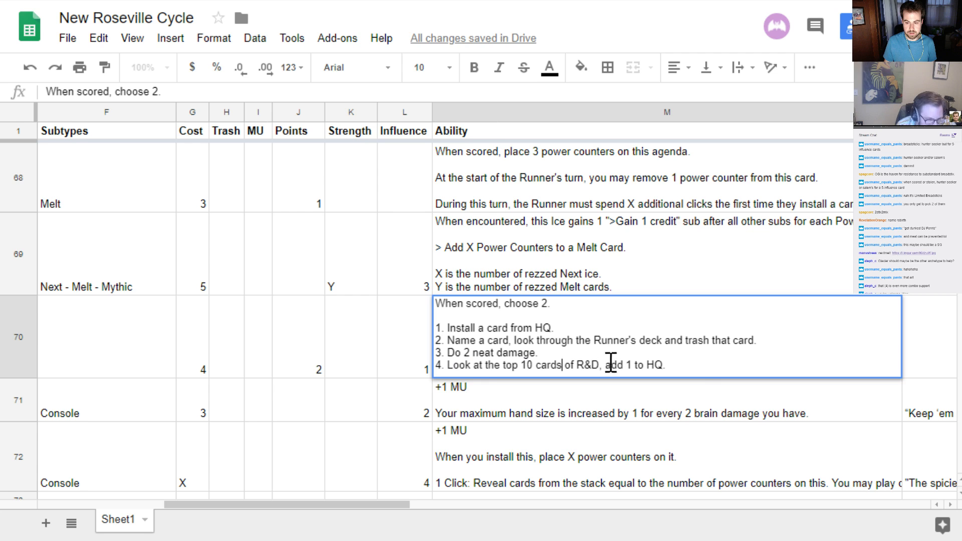
pyautogui.click(711, 366)
pyautogui.moveTo(711, 366); pyautogui.dragTo(448, 367)
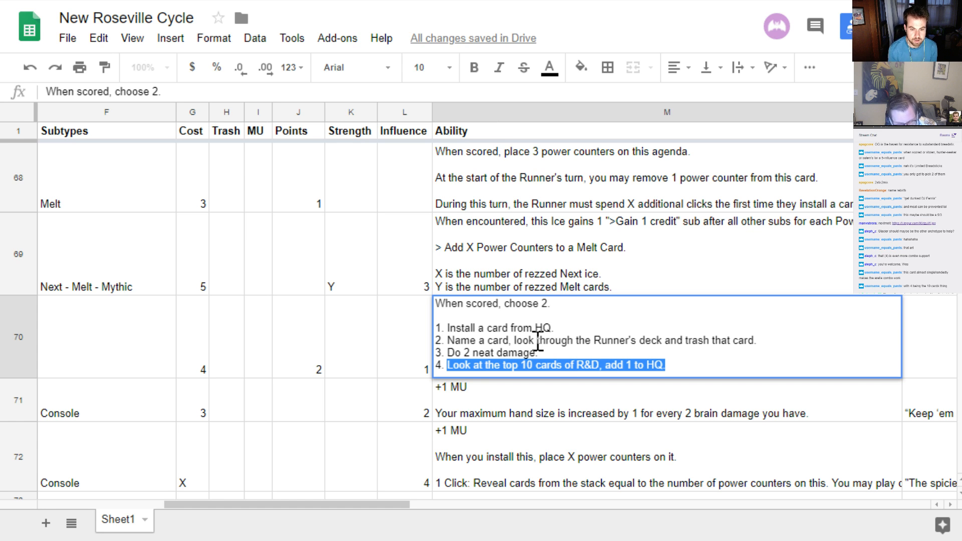
pyautogui.write('Insta')
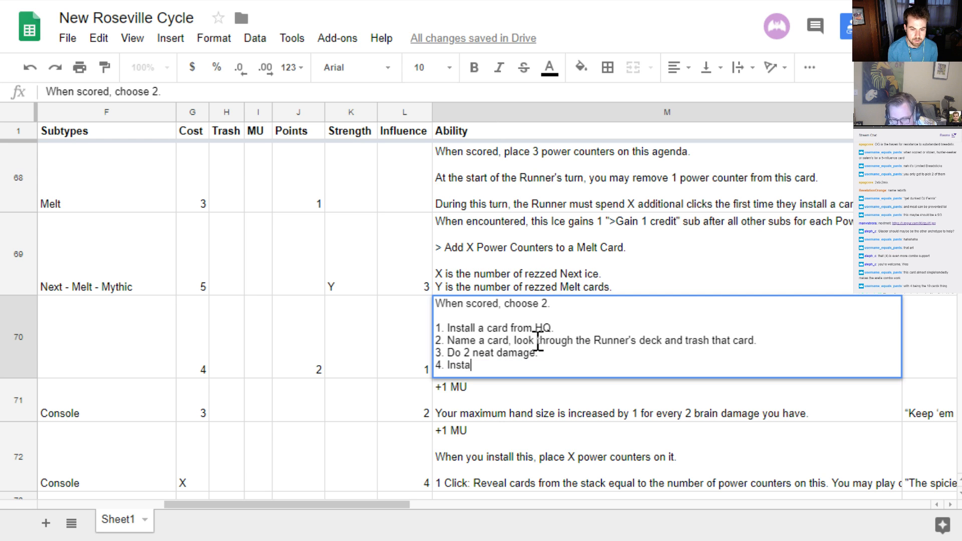
pyautogui.write('ll up to 2 ')
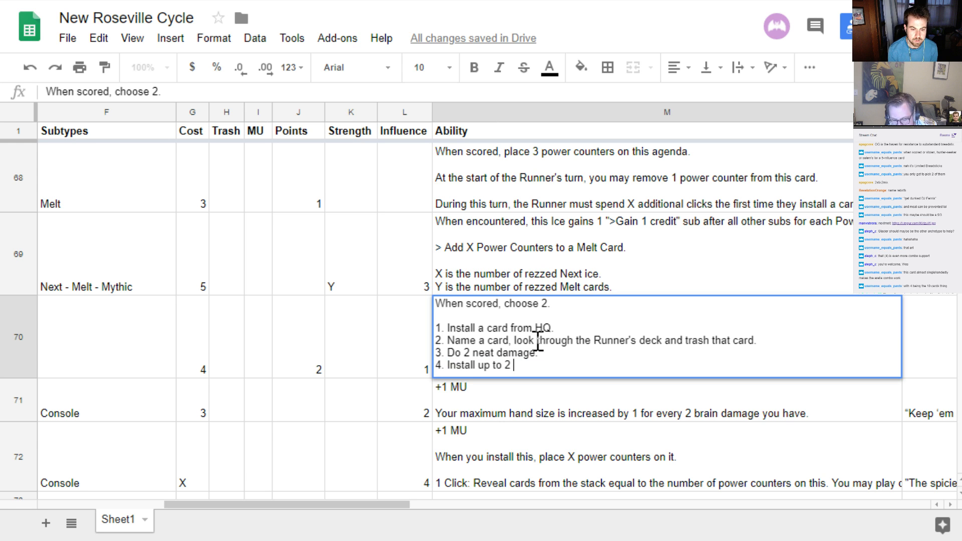
pyautogui.write('pieces of ice fro')
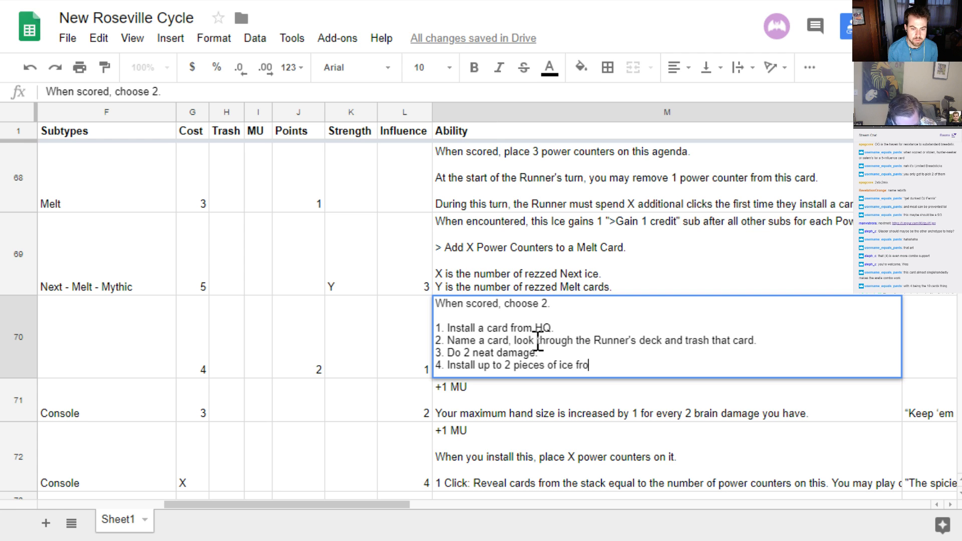
pyautogui.write('m HQ and')
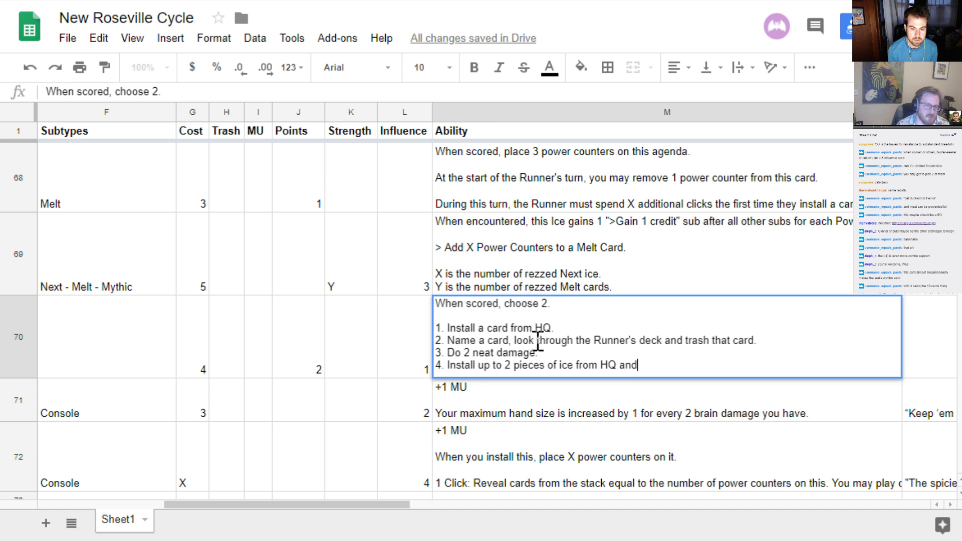
pyautogui.write('/or archives')
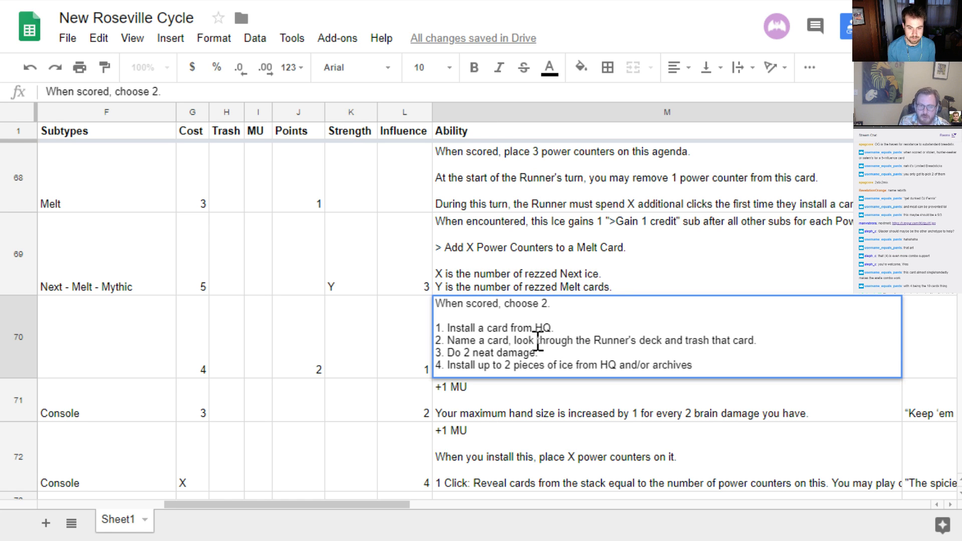
# Replace option 4 in row 70's ability with "Choose a server, all ice have +2 strength on that server." and commit the text
pyautogui.hotkey('ctrl', 'shift', 'Left')
pyautogui.hotkey('ctrl', 'shift', 'Left')
pyautogui.hotkey('ctrl', 'shift', 'Left')
pyautogui.hotkey('ctrl', 'shift', 'Left')
pyautogui.hotkey('ctrl', 'shift', 'Left')
pyautogui.hotkey('ctrl', 'shift', 'Left')
pyautogui.hotkey('ctrl', 'shift', 'Left')
pyautogui.hotkey('ctrl', 'shift', 'Left')
pyautogui.hotkey('ctrl', 'shift', 'Left')
pyautogui.hotkey('ctrl', 'shift', 'Left')
pyautogui.hotkey('ctrl', 'shift', 'Left')
pyautogui.hotkey('ctrl', 'shift', 'Left')
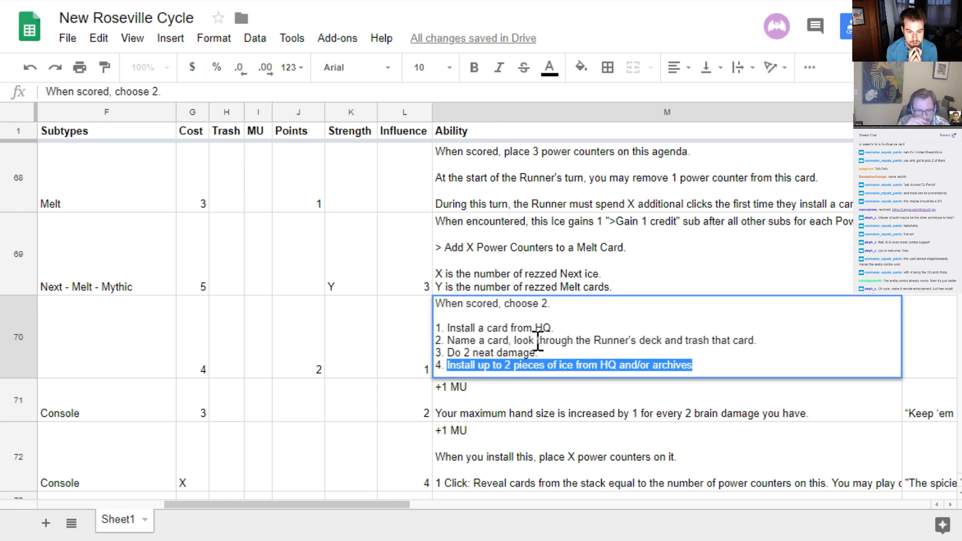
pyautogui.write('Ch')
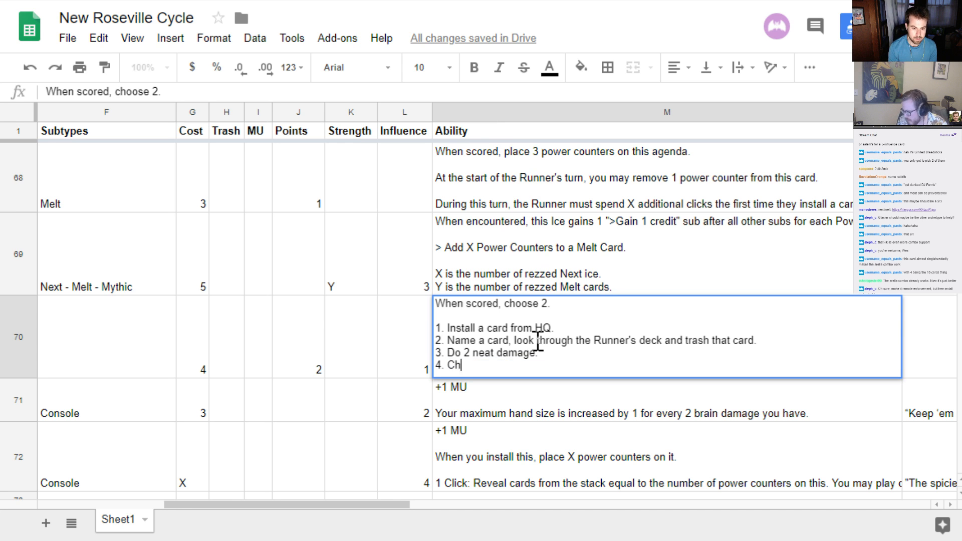
pyautogui.write('oose a server, a')
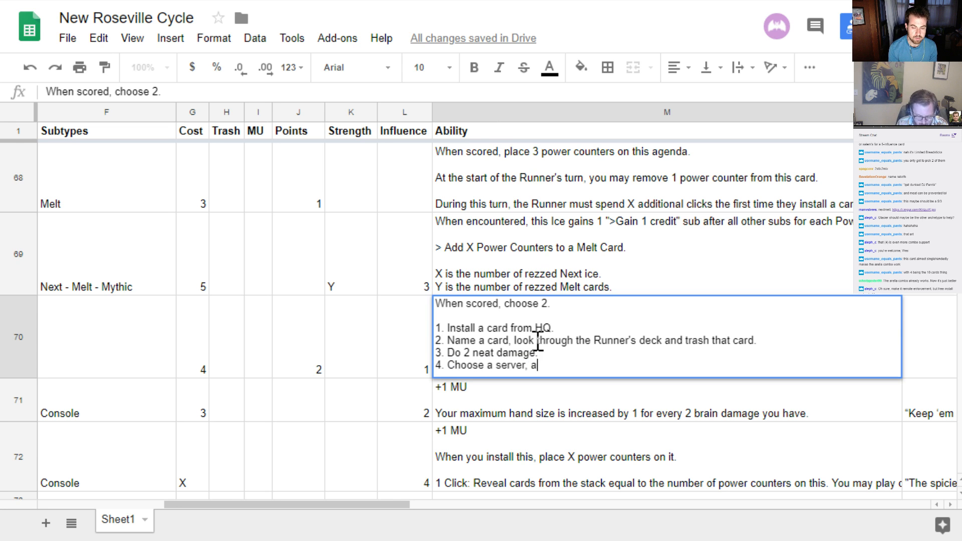
pyautogui.write('ll ice have')
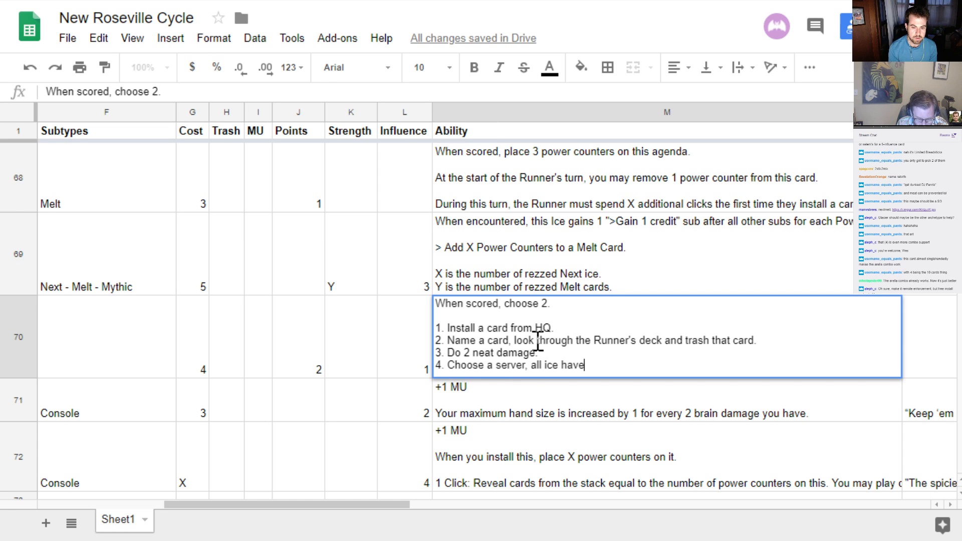
pyautogui.write(' +2 s')
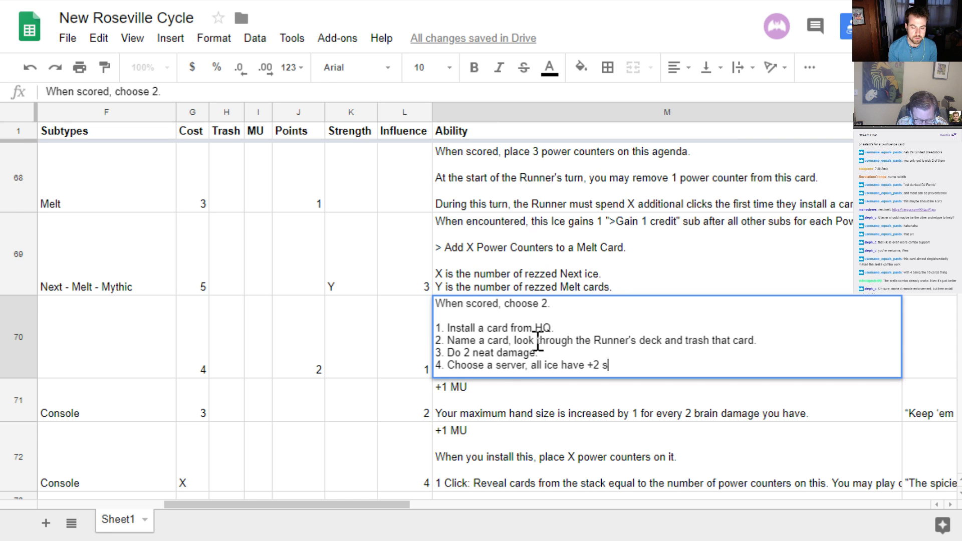
pyautogui.write('trength on ')
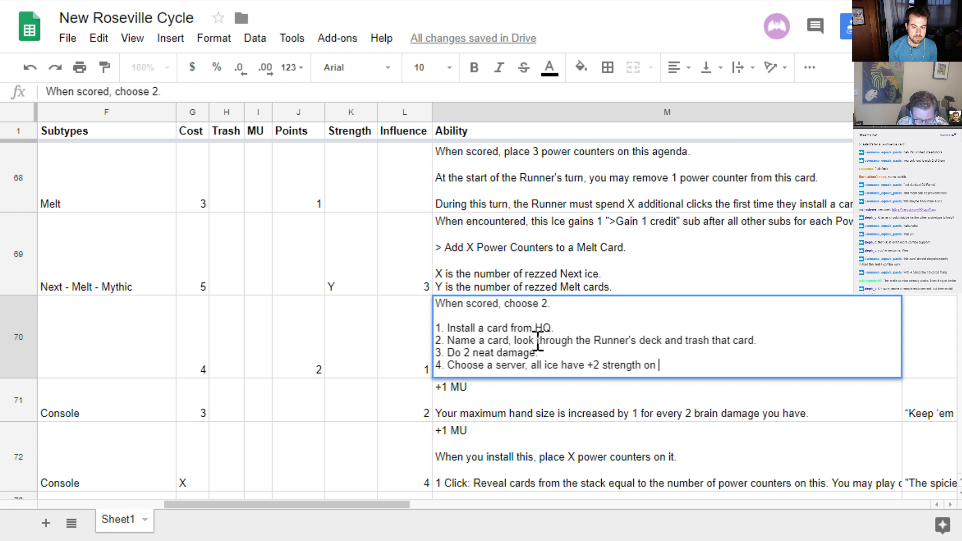
pyautogui.write('that server.')
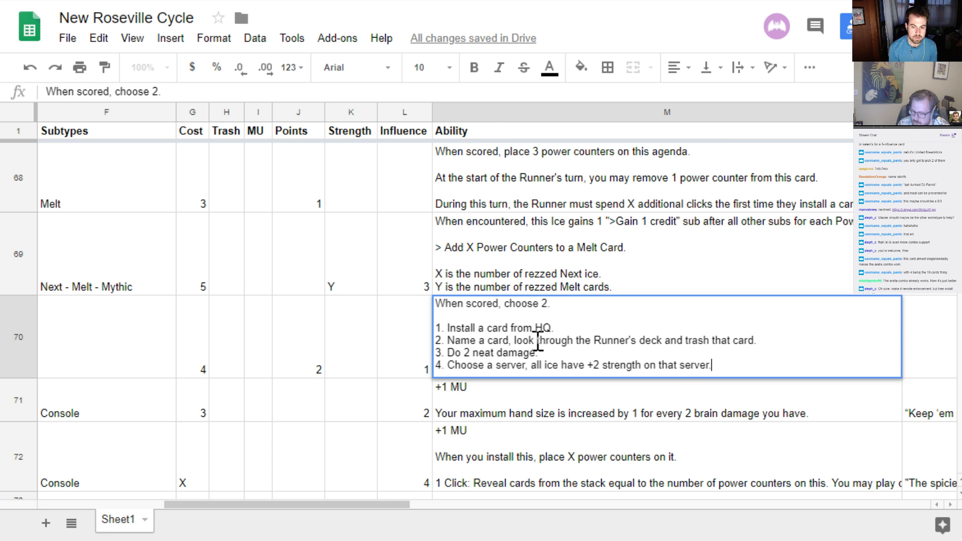
pyautogui.press('Return')
pyautogui.press('Up')
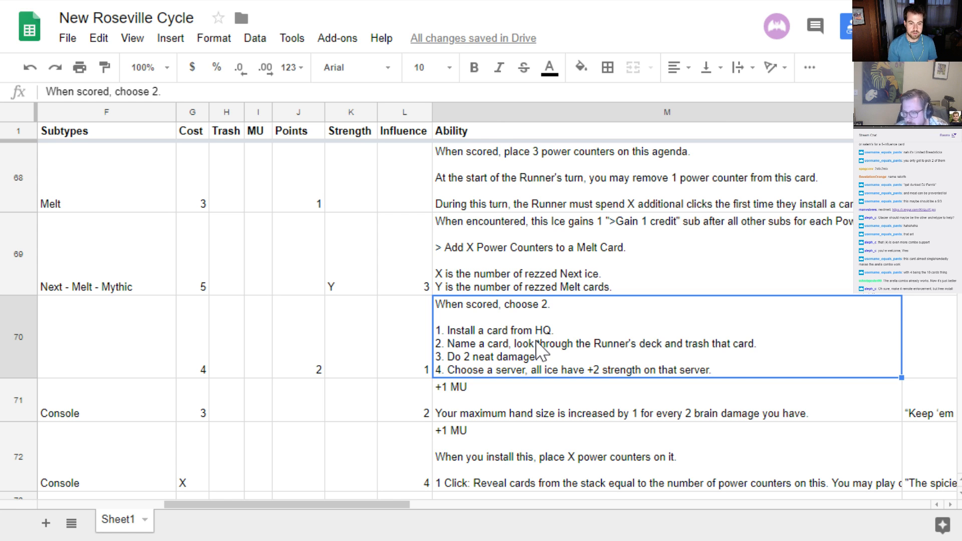
# Look over row 70's cost, trash, points, strength, influence and ability fields
pyautogui.press('Left')
pyautogui.press('Left')
pyautogui.press('Left')
pyautogui.press('Left')
pyautogui.press('Left')
pyautogui.press('Left')
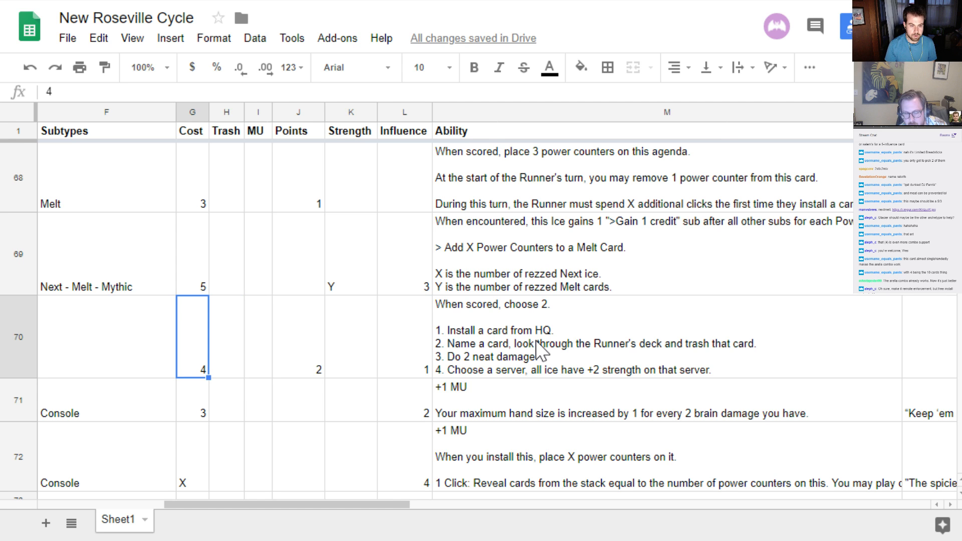
pyautogui.press('Right')
pyautogui.press('Right')
pyautogui.press('Right')
pyautogui.press('Right')
pyautogui.press('Left')
pyautogui.press('Left')
pyautogui.press('Left')
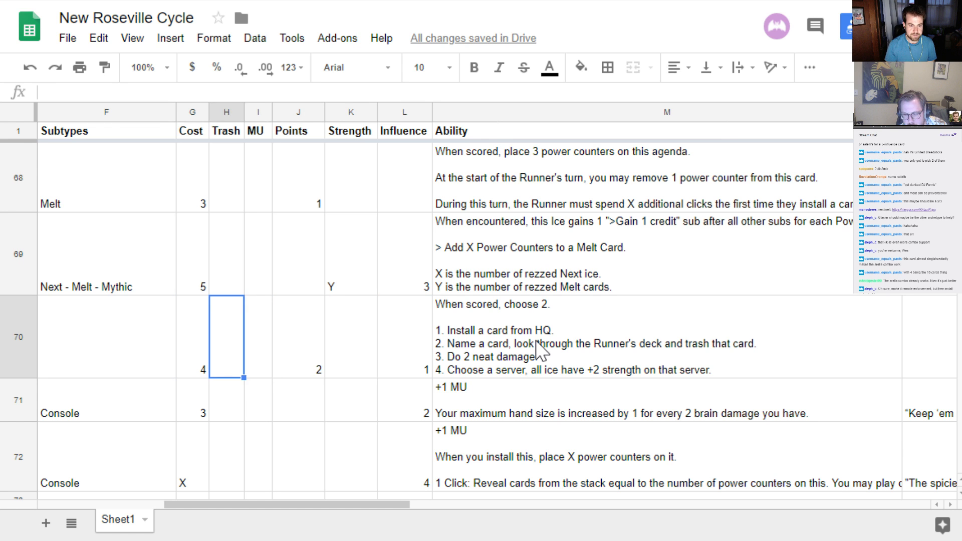
pyautogui.press('Right')
pyautogui.press('Right')
pyautogui.press('Right')
pyautogui.press('Right')
pyautogui.press('Right')
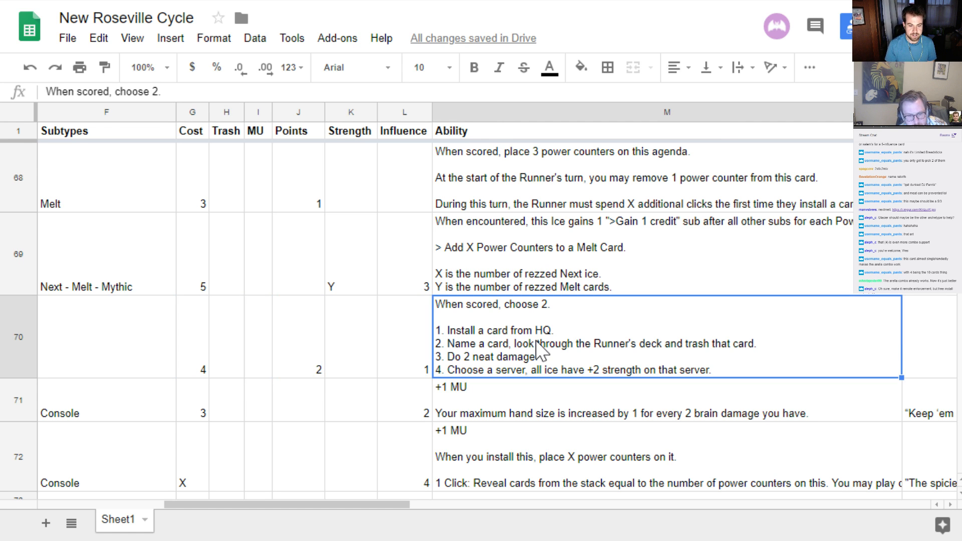
pyautogui.press('Left')
pyautogui.press('Left')
pyautogui.press('Left')
pyautogui.press('Left')
pyautogui.press('Right')
pyautogui.press('Right')
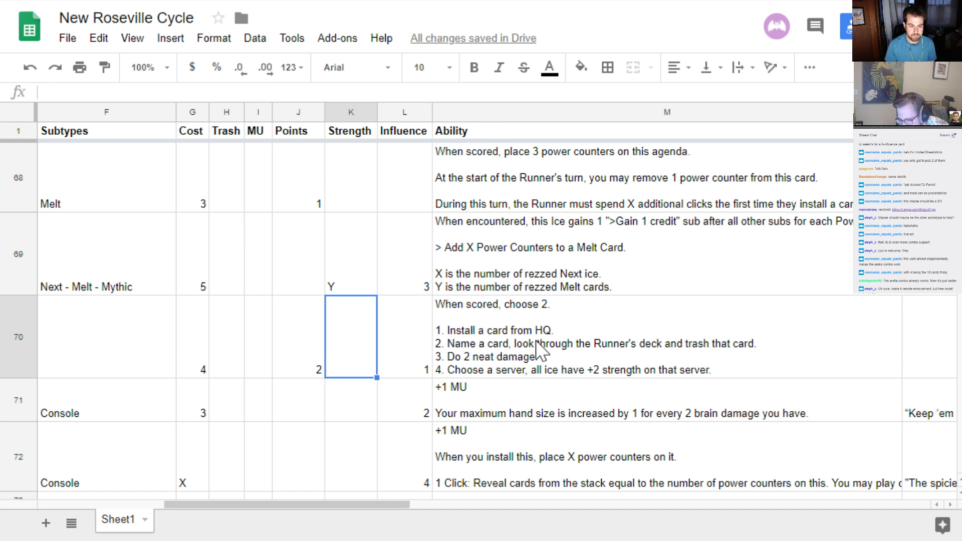
# Try "Limited Breaksticks" as the name of row 70's agenda and clear the name again
pyautogui.press('Left')
pyautogui.press('Left')
pyautogui.press('Left')
pyautogui.press('Left')
pyautogui.press('Left')
pyautogui.press('Left')
pyautogui.press('Left')
pyautogui.press('Left')
pyautogui.press('Left')
pyautogui.press('Left')
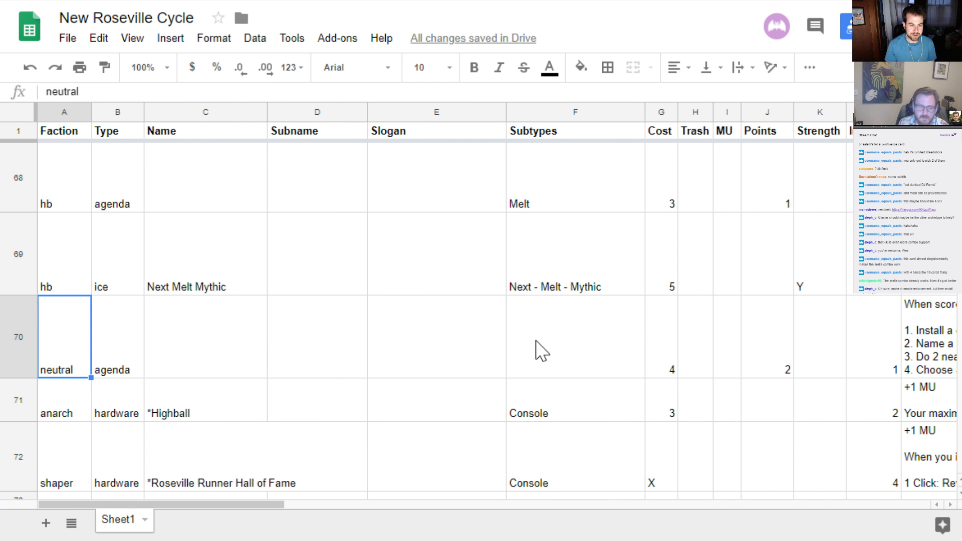
pyautogui.press('Right')
pyautogui.press('Right')
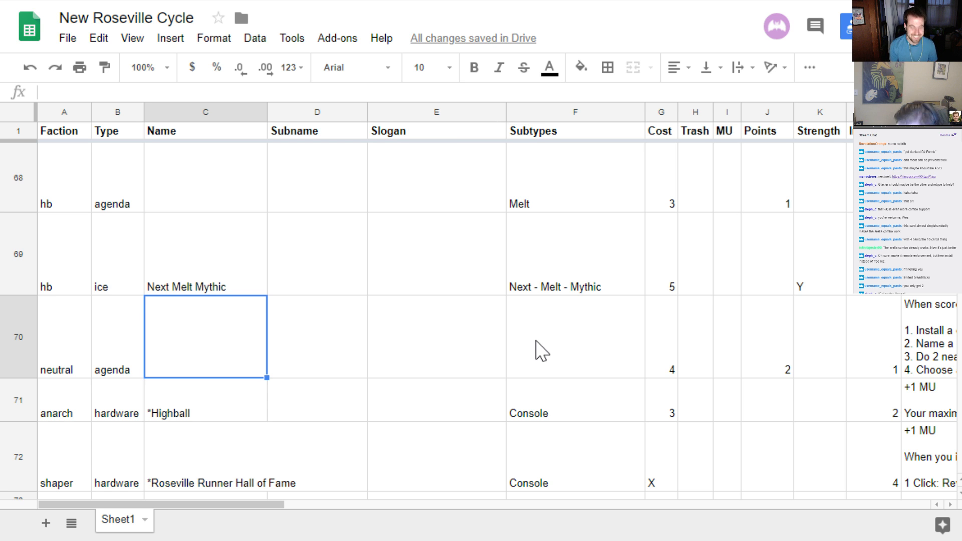
pyautogui.write('Limited Brea')
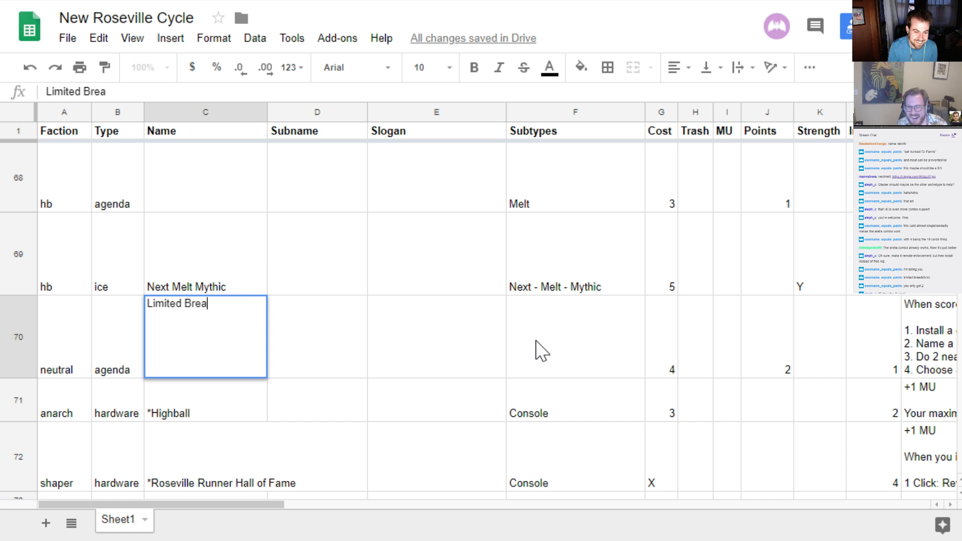
pyautogui.write('ksticks')
pyautogui.press('Return')
pyautogui.press('Up')
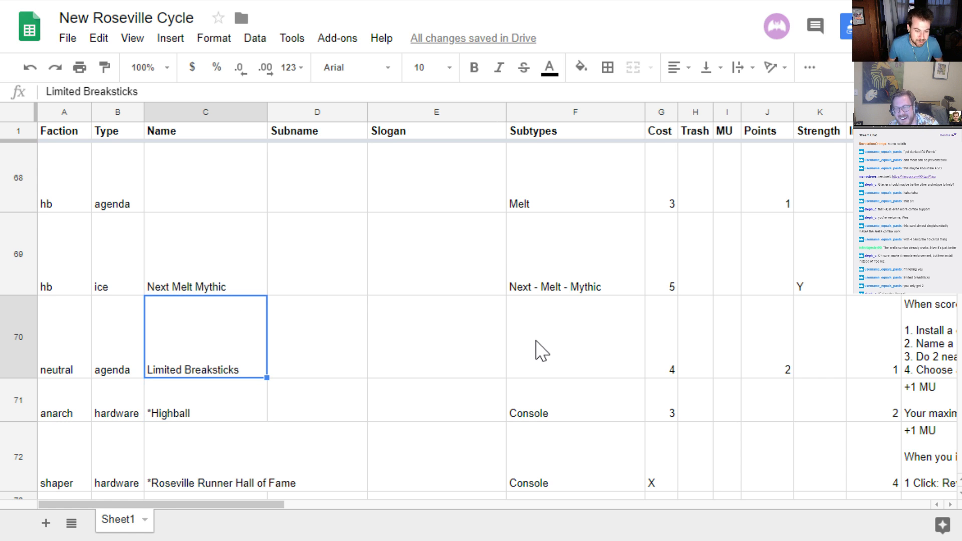
pyautogui.press('Delete')
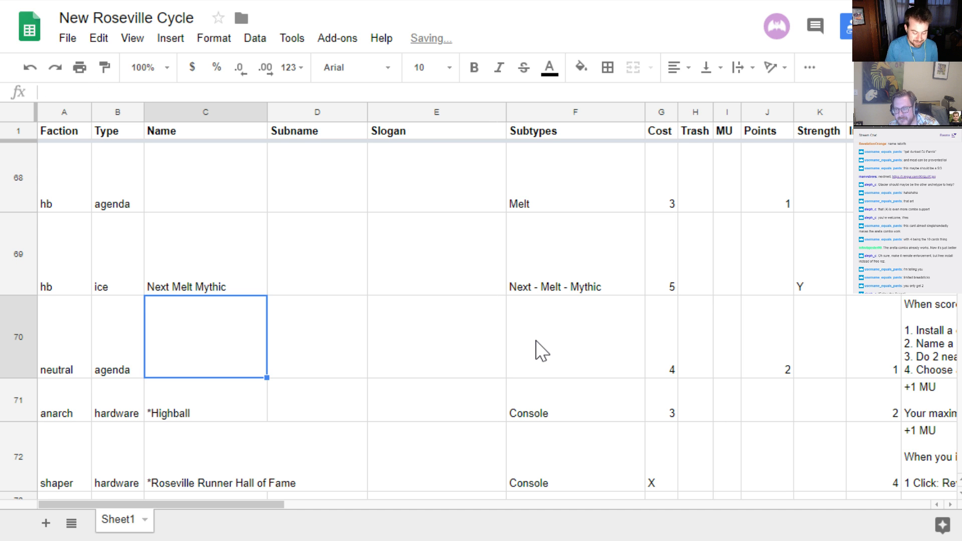
# Name row 70's agenda "Limited Menu"
pyautogui.write('Limited ')
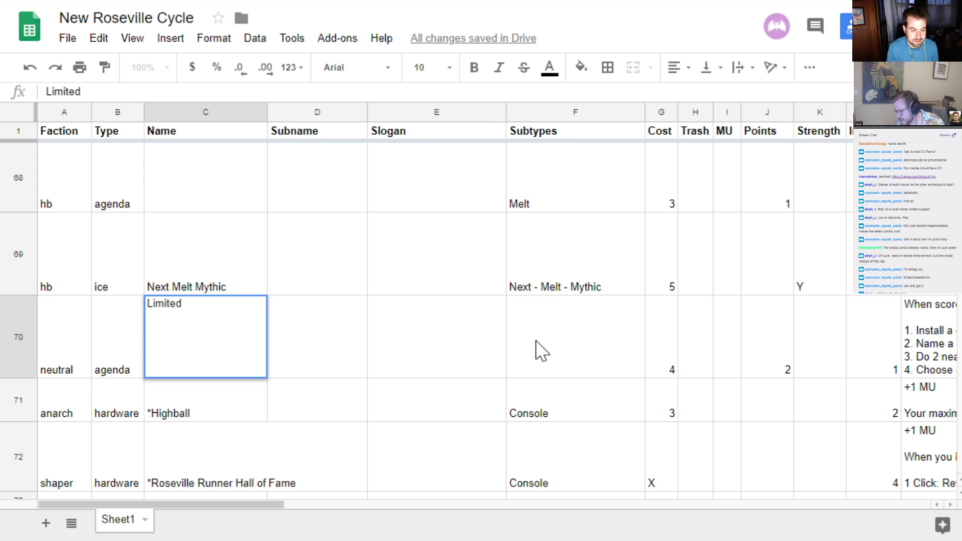
pyautogui.write('Menu')
pyautogui.press('Return')
pyautogui.press('Up')
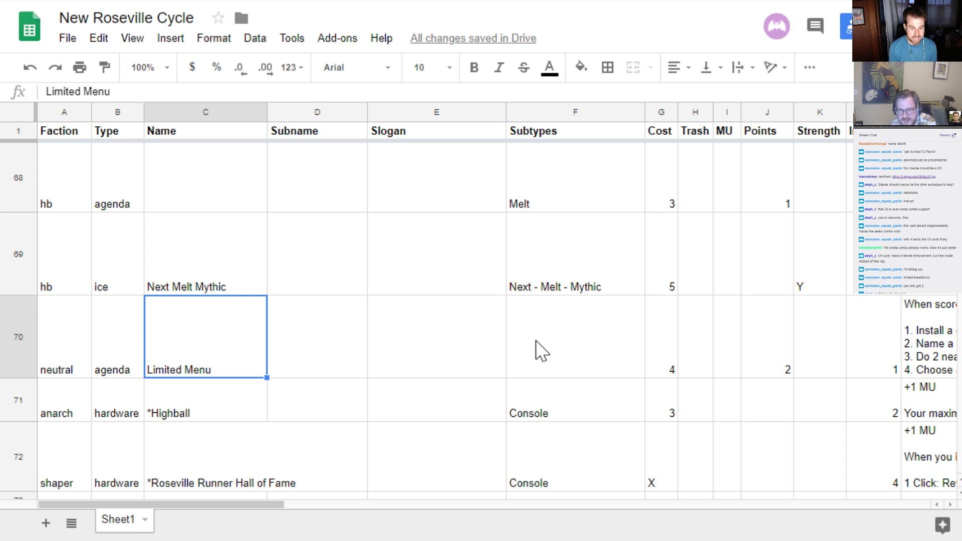
# Review row 70 from its subtypes through influence and ability, and return to its faction field
pyautogui.press('Right')
pyautogui.press('Right')
pyautogui.press('Right')
pyautogui.press('Right')
pyautogui.press('Right')
pyautogui.press('Right')
pyautogui.press('Right')
pyautogui.press('Right')
pyautogui.press('Right')
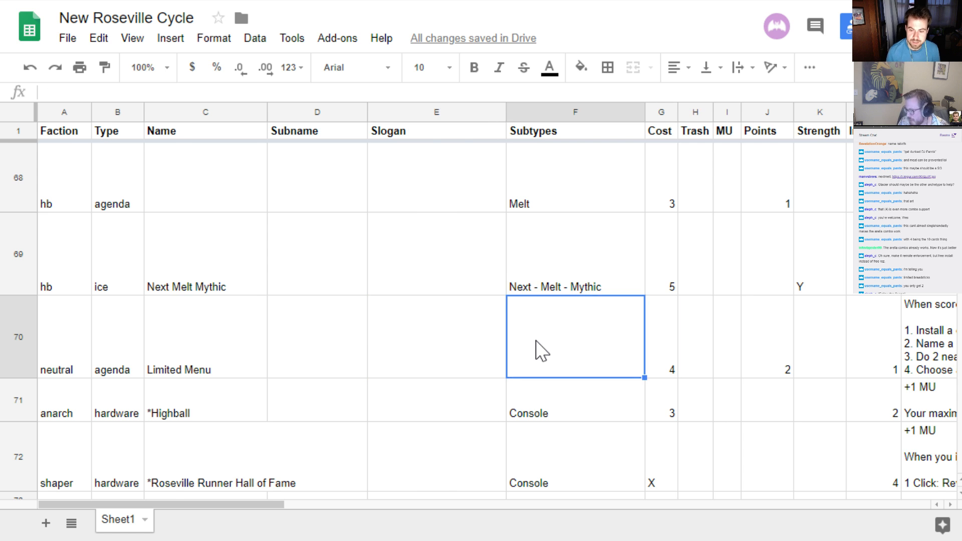
pyautogui.press('Right')
pyautogui.press('Left')
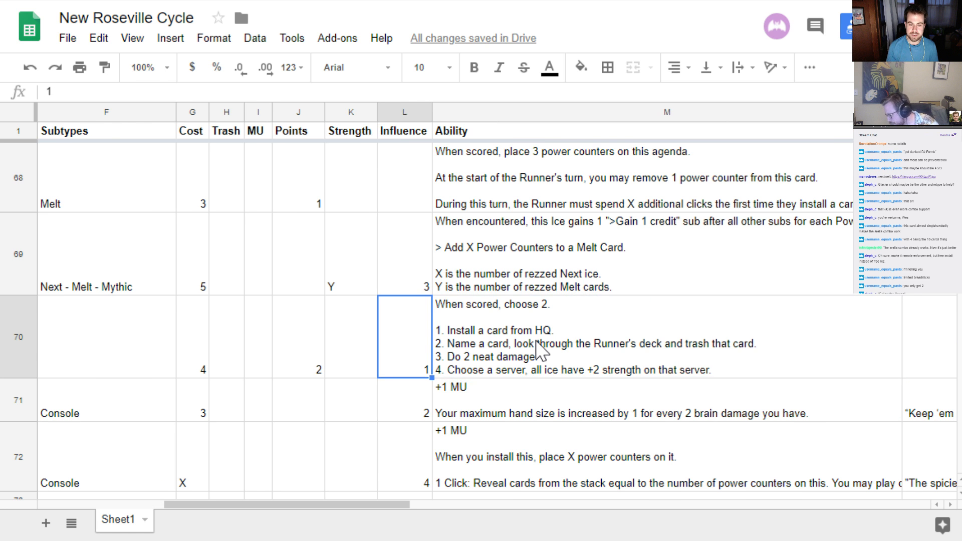
pyautogui.press('Right')
pyautogui.press('Left')
pyautogui.press('Right')
pyautogui.press('Left')
pyautogui.press('Left')
pyautogui.press('Left')
pyautogui.press('Left')
pyautogui.press('Left')
pyautogui.press('Left')
pyautogui.press('Left')
pyautogui.press('Left')
pyautogui.press('Left')
pyautogui.press('Left')
pyautogui.press('Left')
pyautogui.press('Left')
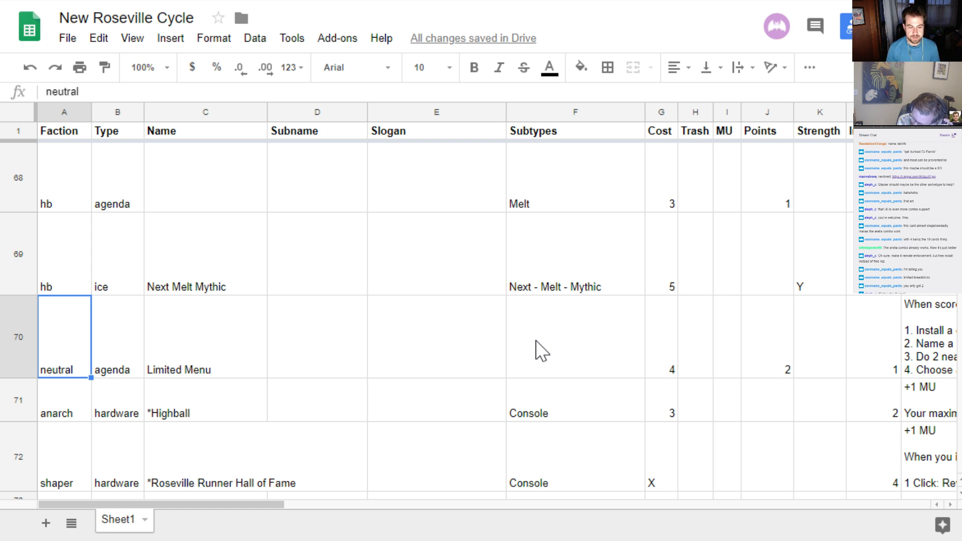
# Go to the cards below row 70 and select all of row 71, the anarch *Highball console
pyautogui.press('Down')
pyautogui.press('Down')
pyautogui.press('Down')
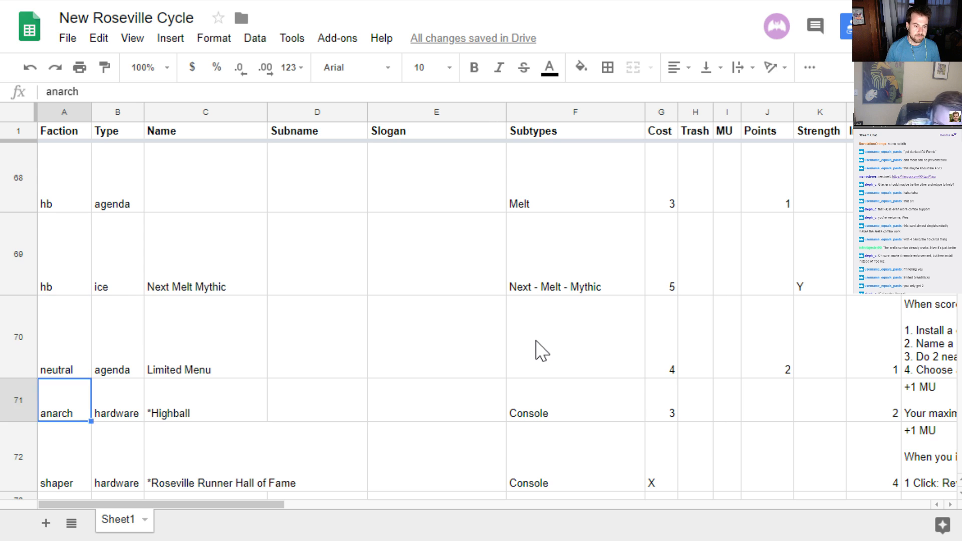
pyautogui.press('Up')
pyautogui.press('Up')
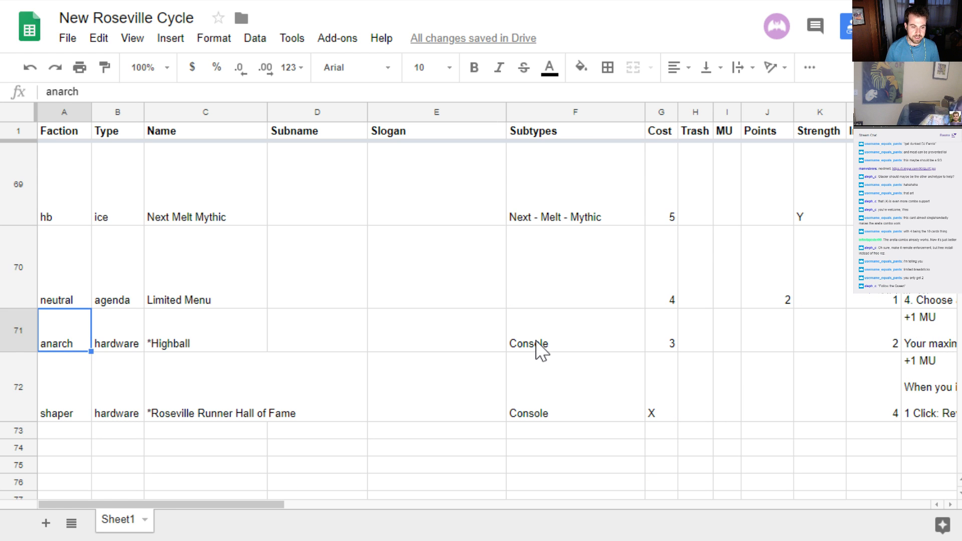
pyautogui.press('Up')
pyautogui.press('Down')
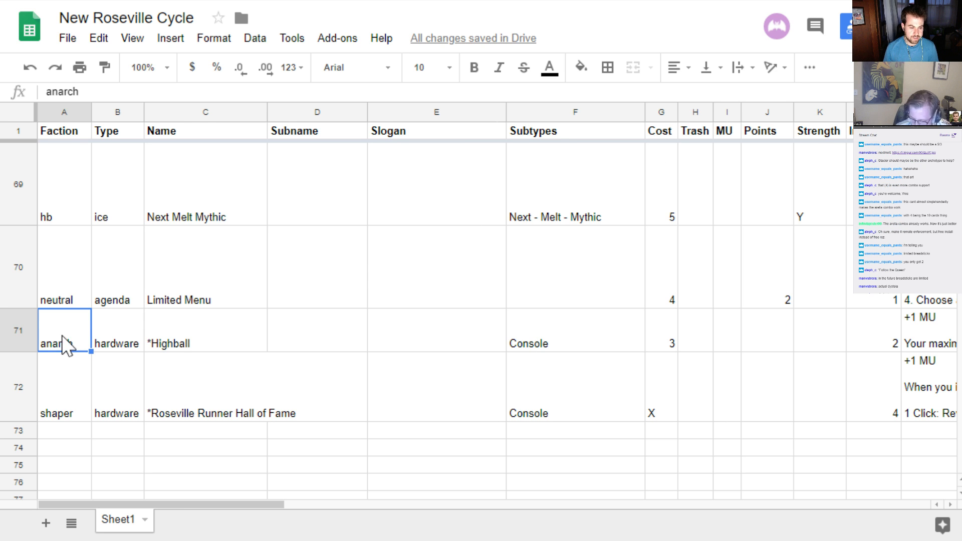
pyautogui.click(19, 330)
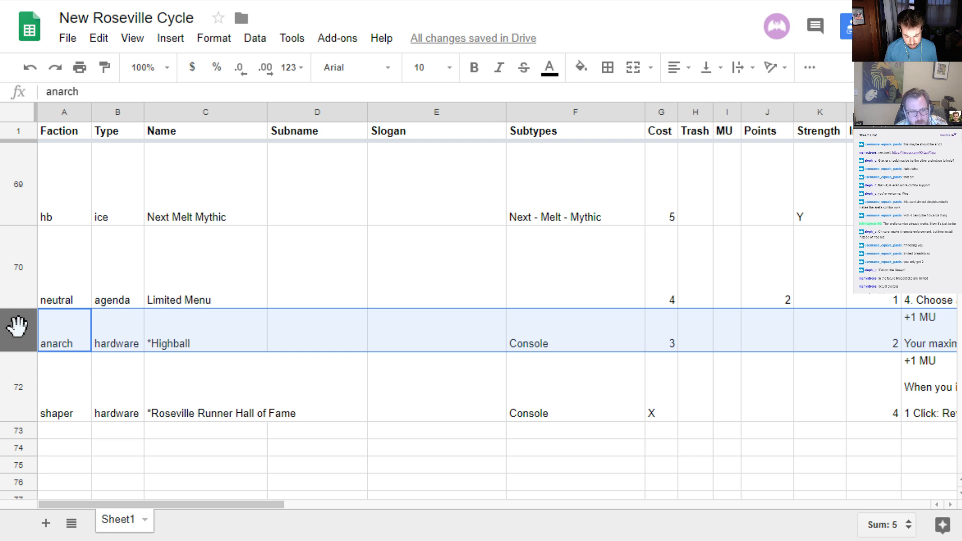
# Check the anarch card texts on the Pastebin page, view the printable card sheets, and return to the card list
pyautogui.click(579, 1)
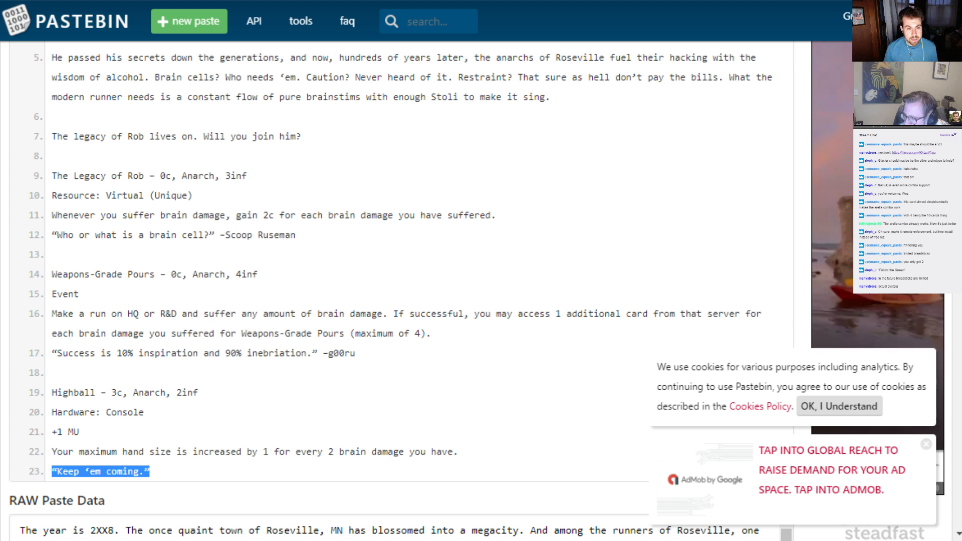
pyautogui.click(216, 363)
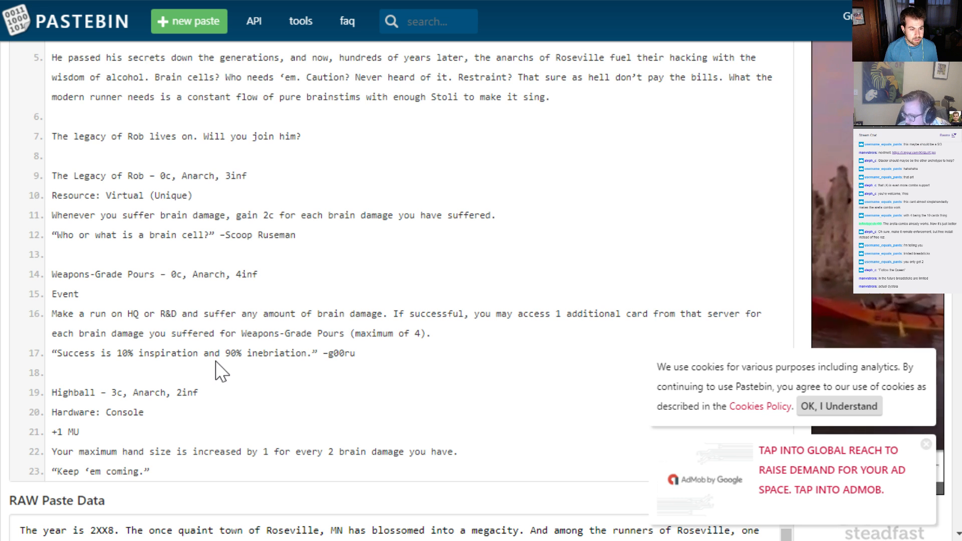
pyautogui.scroll(3, 221, 371)
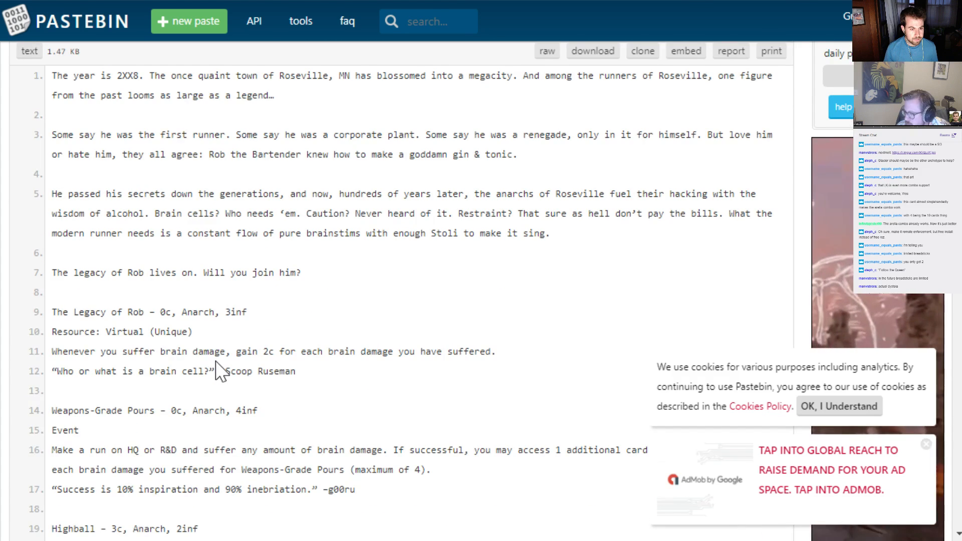
pyautogui.scroll(-2, 220, 371)
pyautogui.click(481, 1)
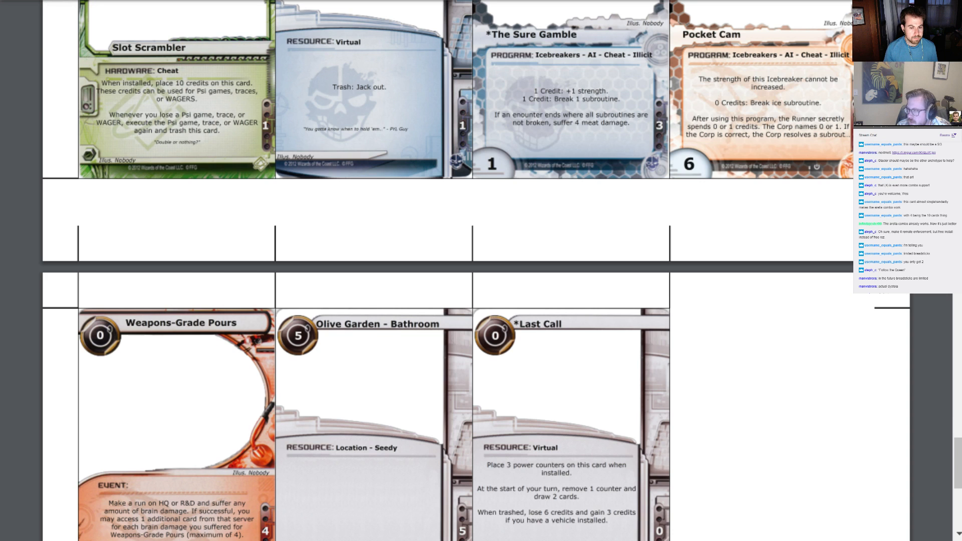
pyautogui.click(100, 1)
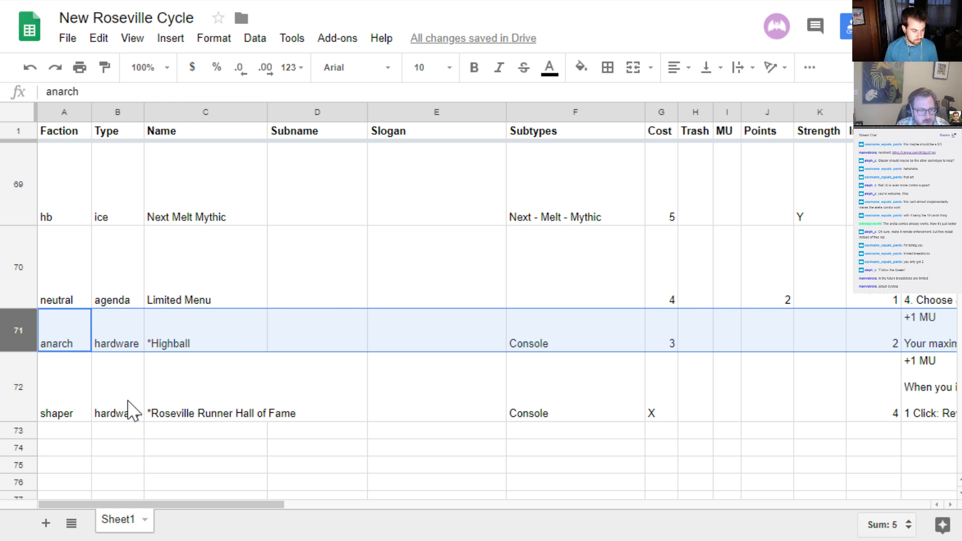
# Reread the Pastebin card texts, revisit the *Highball row in the card list, and switch to the printable card sheets
pyautogui.click(351, 1)
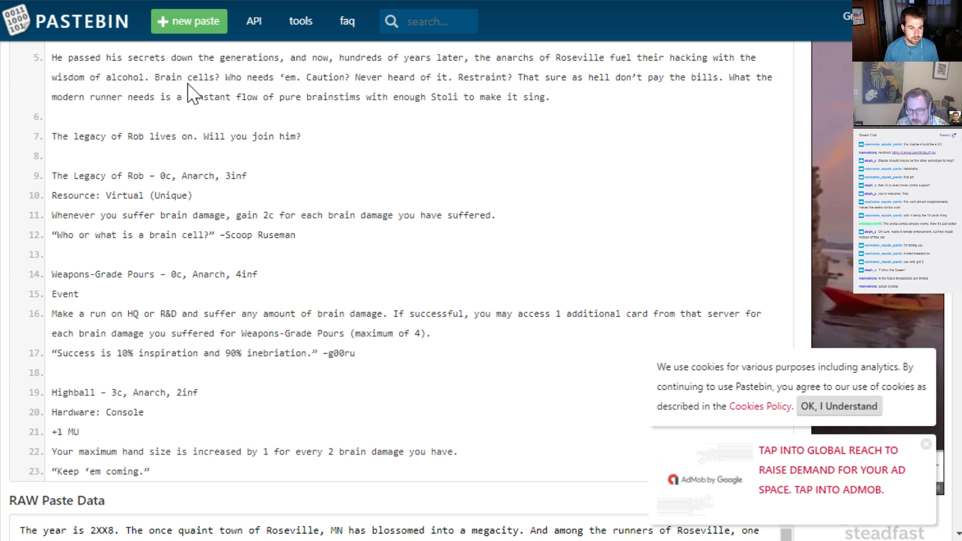
pyautogui.scroll(4, 194, 95)
pyautogui.scroll(-4, 193, 94)
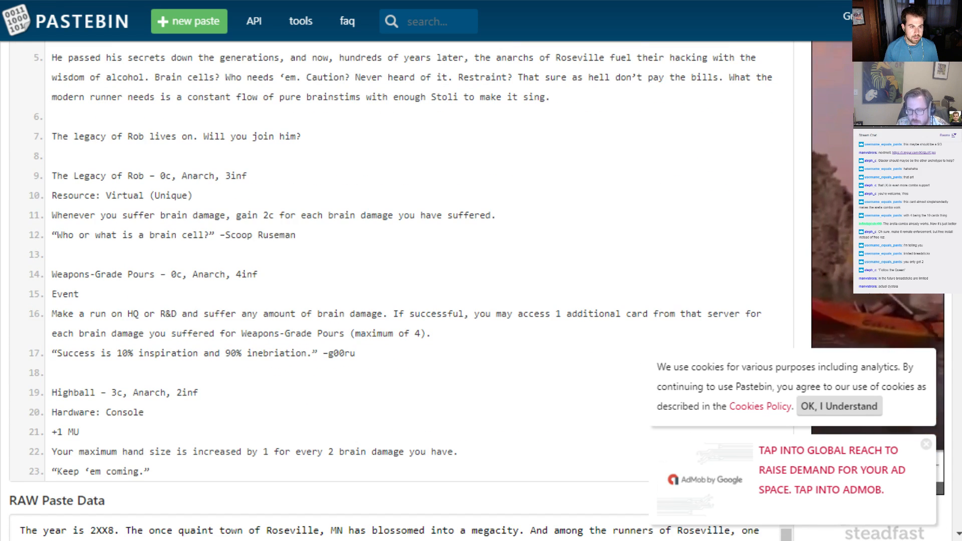
pyautogui.click(75, 1)
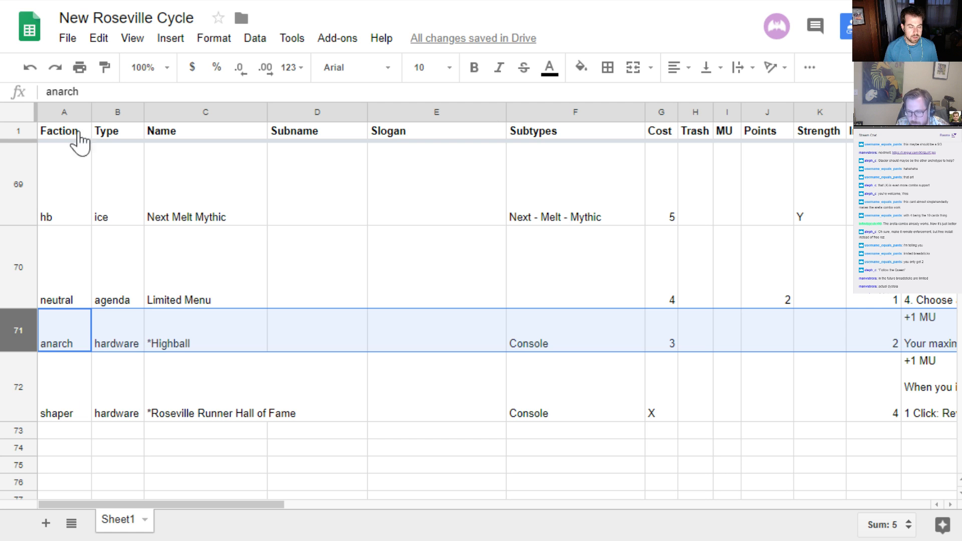
pyautogui.click(133, 349)
pyautogui.click(261, 1)
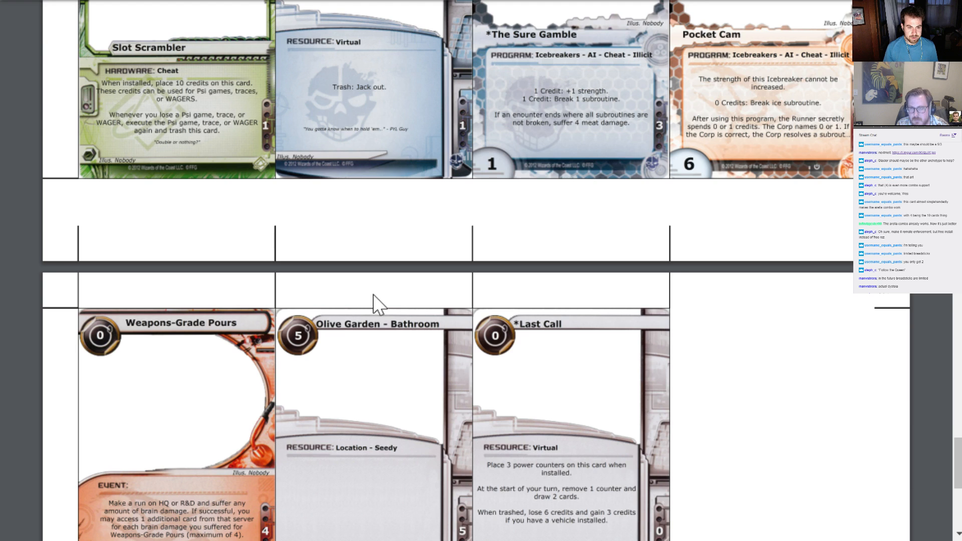
# Look back through the printable card sheets to the anarch page and read its cards, from Fake Round Pairings to CAPS LOCK INTERN
pyautogui.scroll(2, 430, 401)
pyautogui.scroll(10, 431, 401)
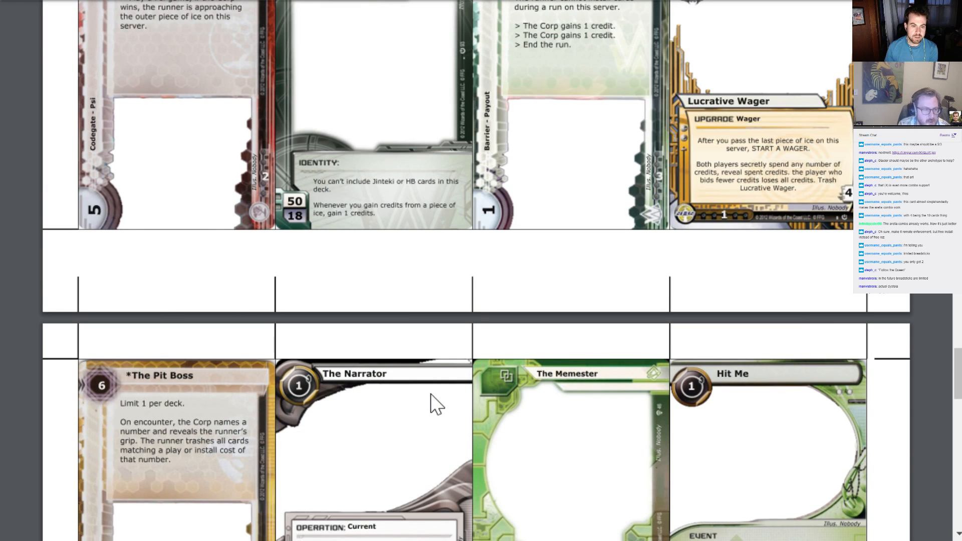
pyautogui.scroll(5, 431, 393)
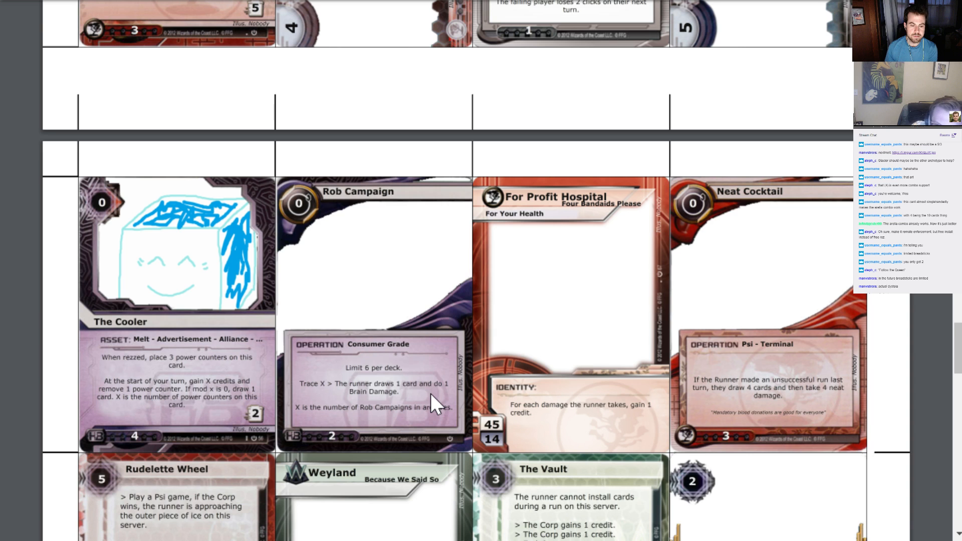
pyautogui.scroll(2, 431, 393)
pyautogui.scroll(10, 430, 392)
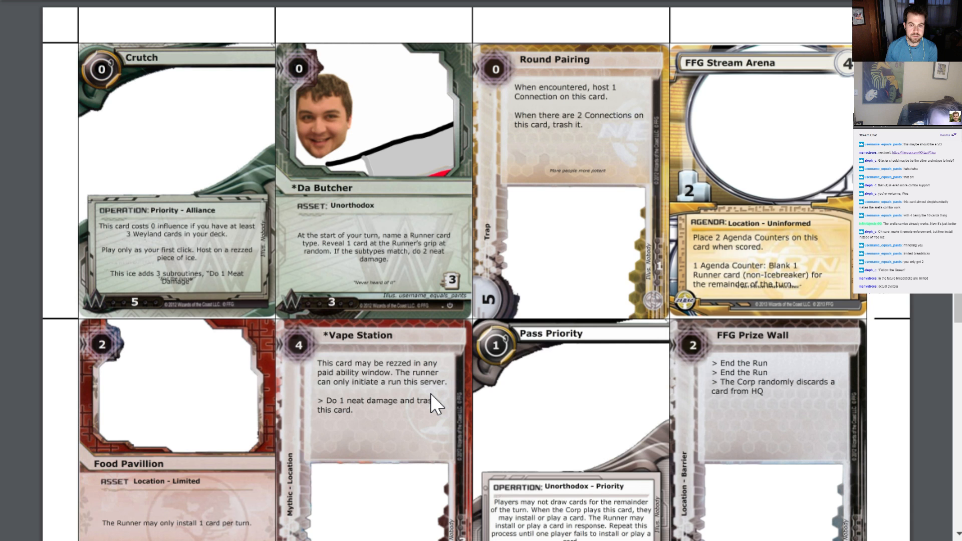
pyautogui.scroll(1, 431, 393)
pyautogui.scroll(10, 431, 393)
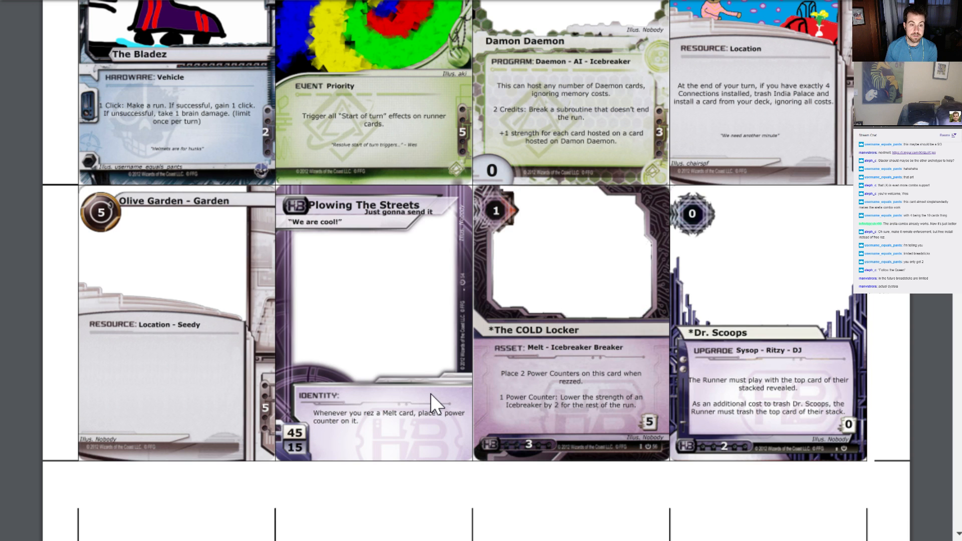
pyautogui.scroll(5, 431, 393)
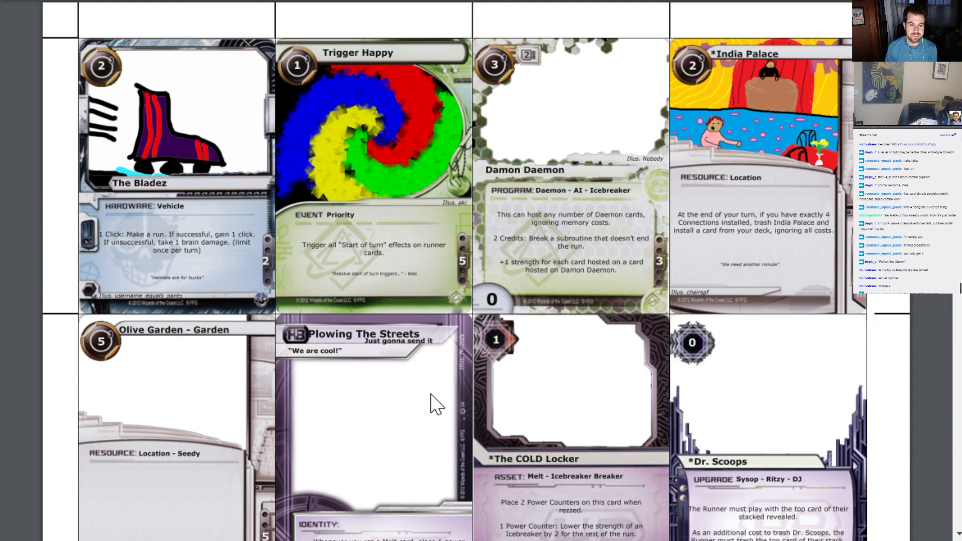
pyautogui.scroll(8, 429, 392)
pyautogui.scroll(8, 430, 393)
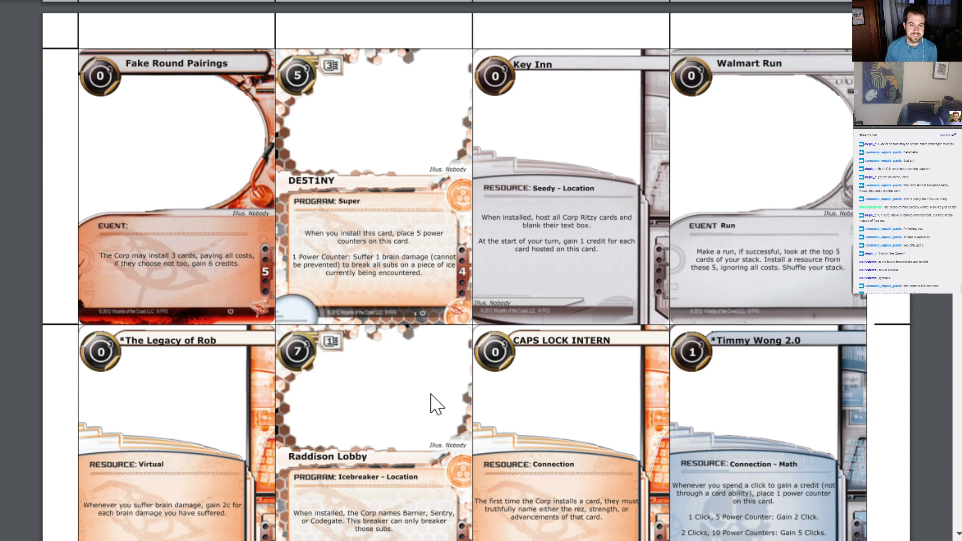
pyautogui.scroll(-3, 431, 393)
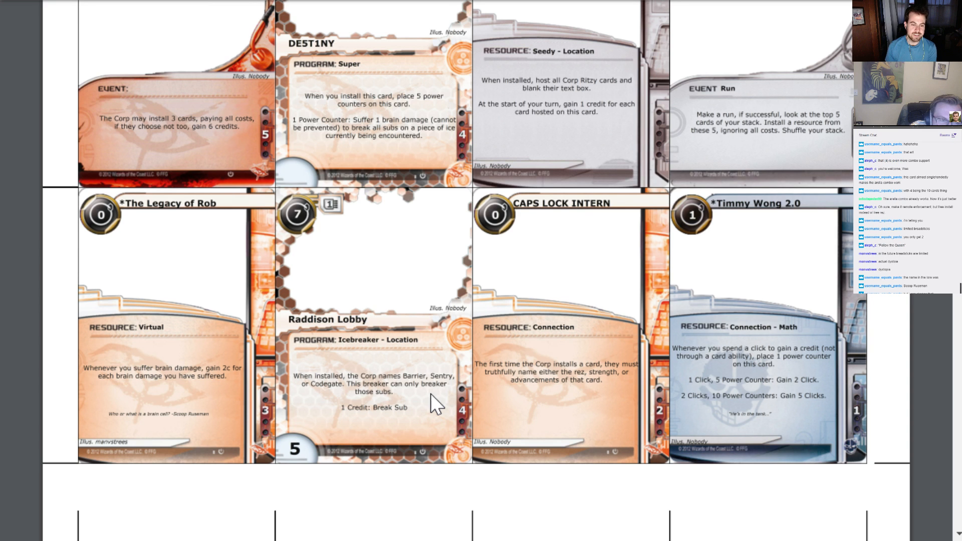
pyautogui.scroll(3, 420, 393)
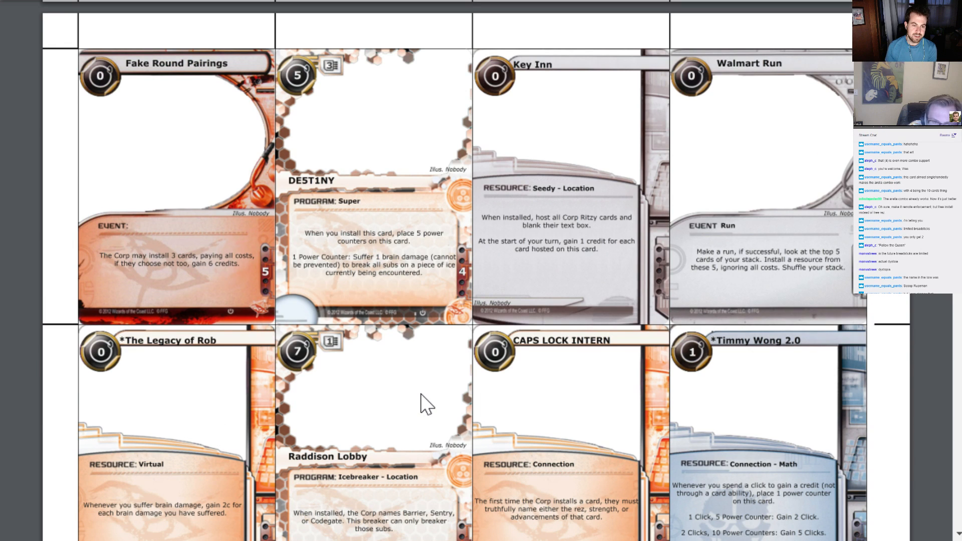
pyautogui.scroll(-3, 421, 395)
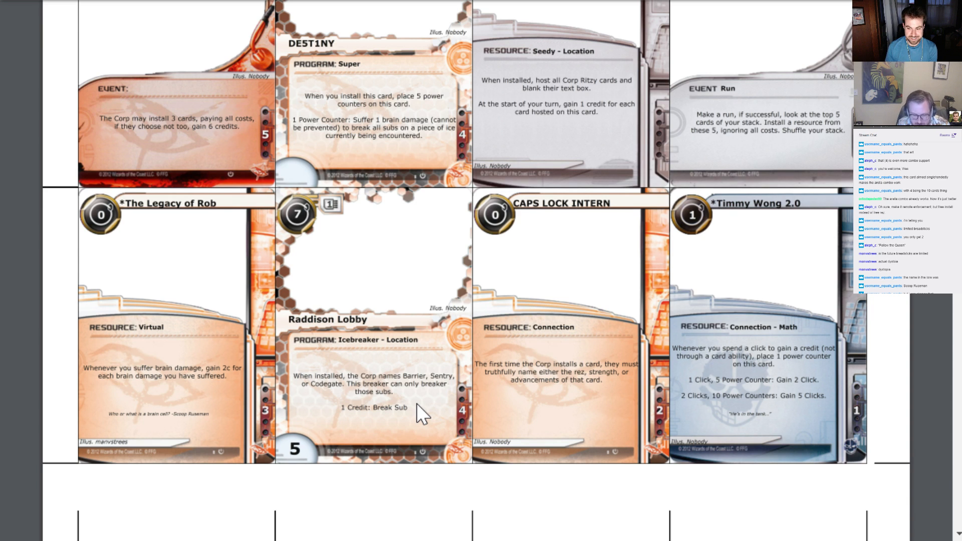
pyautogui.scroll(8, 417, 404)
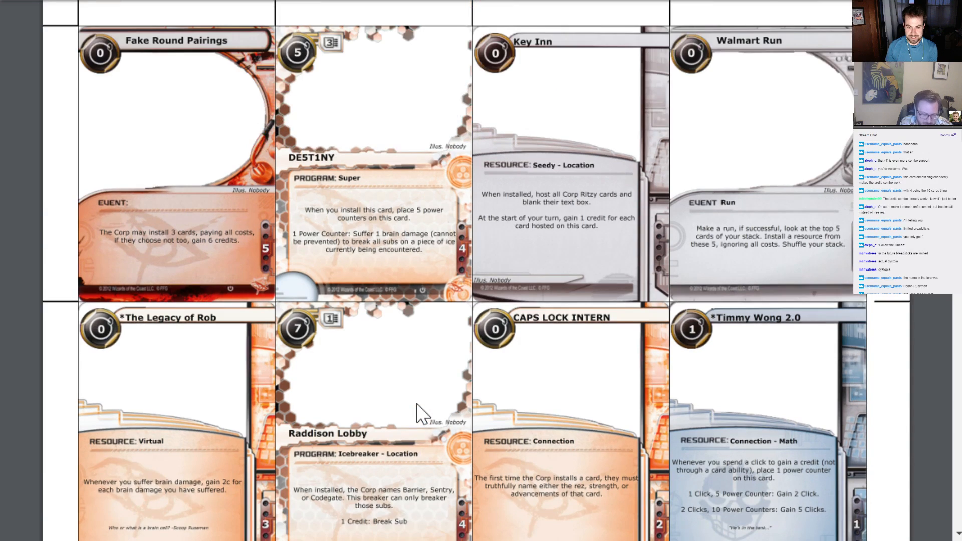
# Examine the earlier printable sheets, from the Abbacus and Roseville City Tour page back to Roseville City Planning
pyautogui.scroll(6, 417, 404)
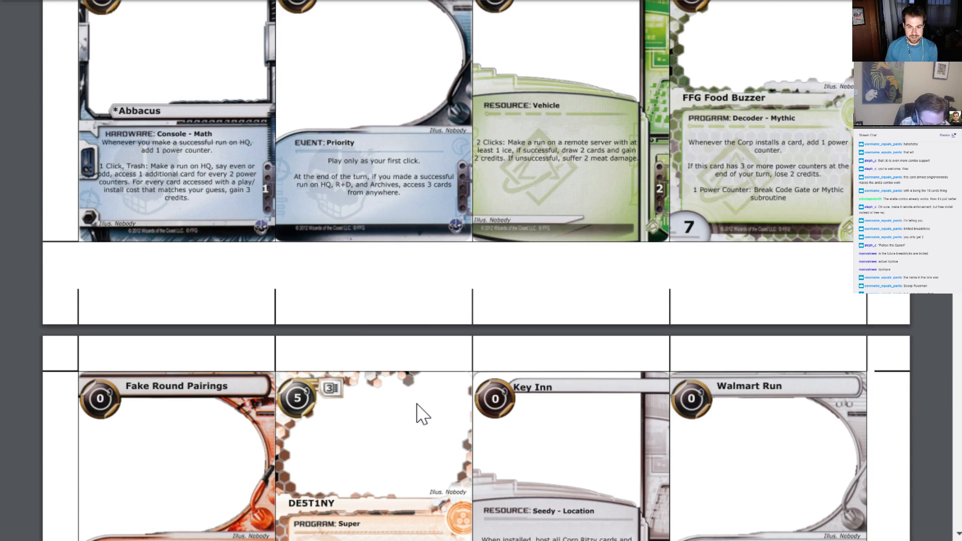
pyautogui.scroll(3, 417, 404)
pyautogui.scroll(-3, 416, 404)
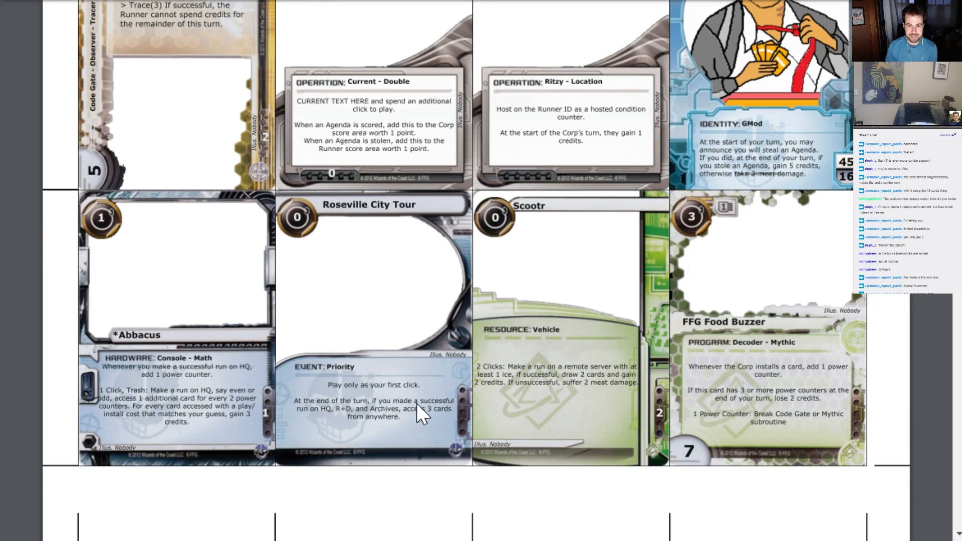
pyautogui.scroll(2, 416, 404)
pyautogui.scroll(7, 417, 404)
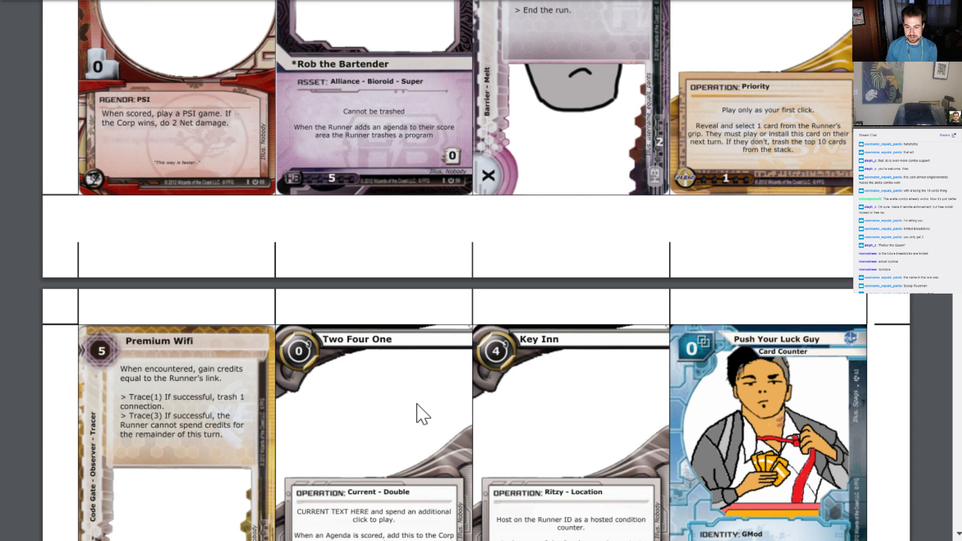
pyautogui.scroll(1, 422, 414)
pyautogui.scroll(5, 416, 404)
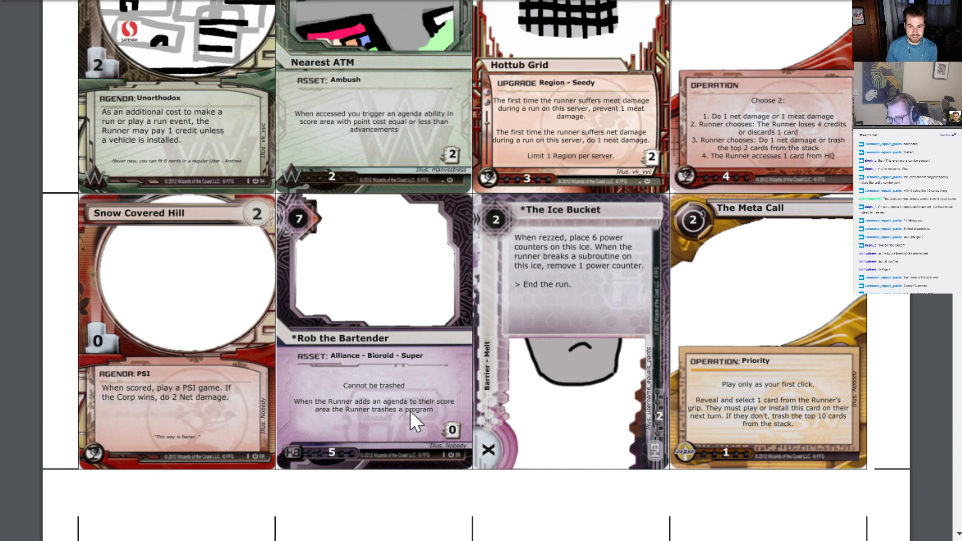
pyautogui.scroll(2, 410, 410)
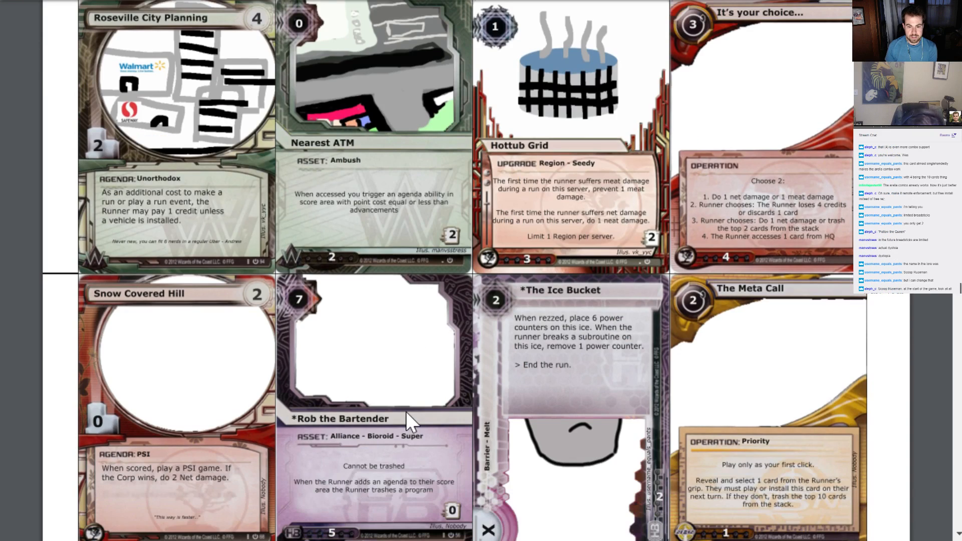
# Review the printable sheets forward from Premium Wifi through the Olive Garden and Vape Station pages to Lucrative Wager
pyautogui.scroll(-10, 406, 411)
pyautogui.scroll(-6, 407, 414)
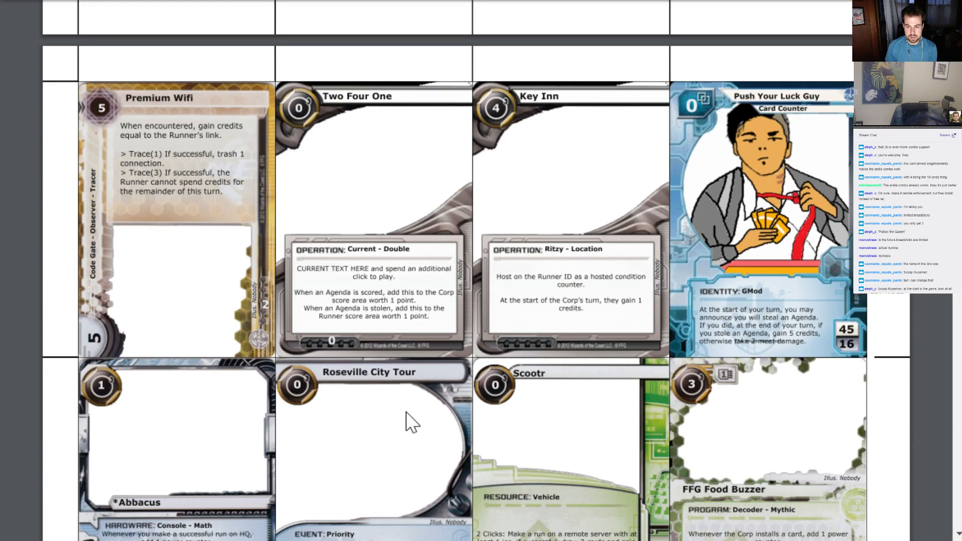
pyautogui.scroll(-14, 410, 423)
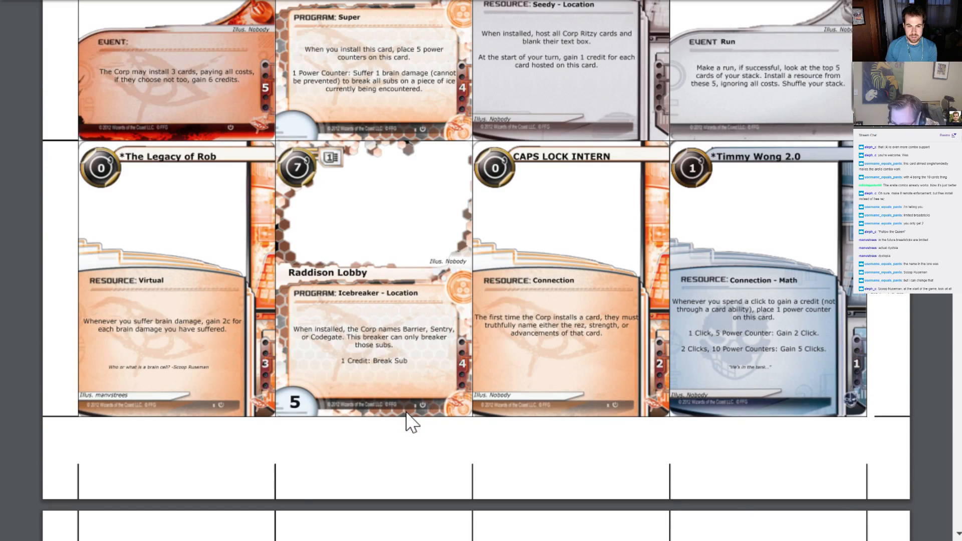
pyautogui.scroll(-15, 416, 418)
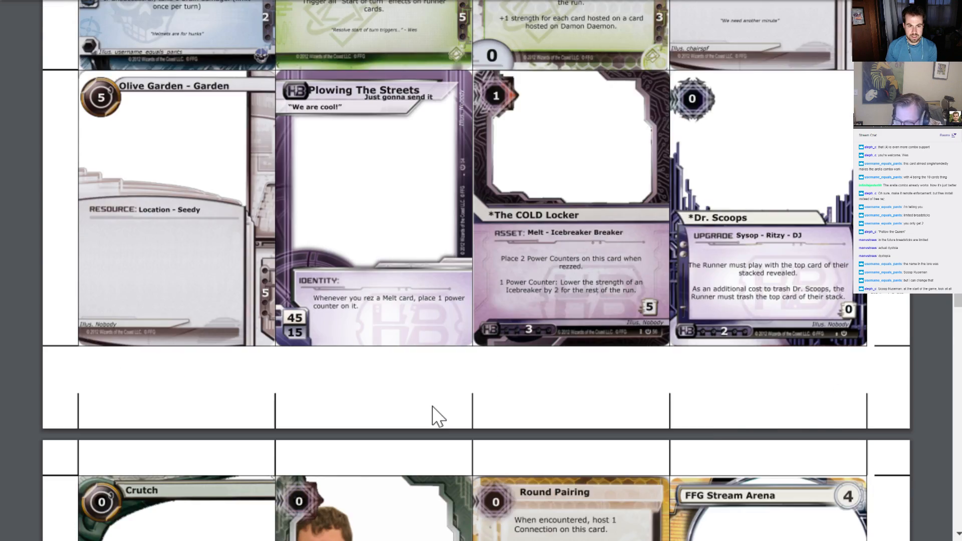
pyautogui.scroll(-16, 432, 406)
pyautogui.scroll(3, 439, 416)
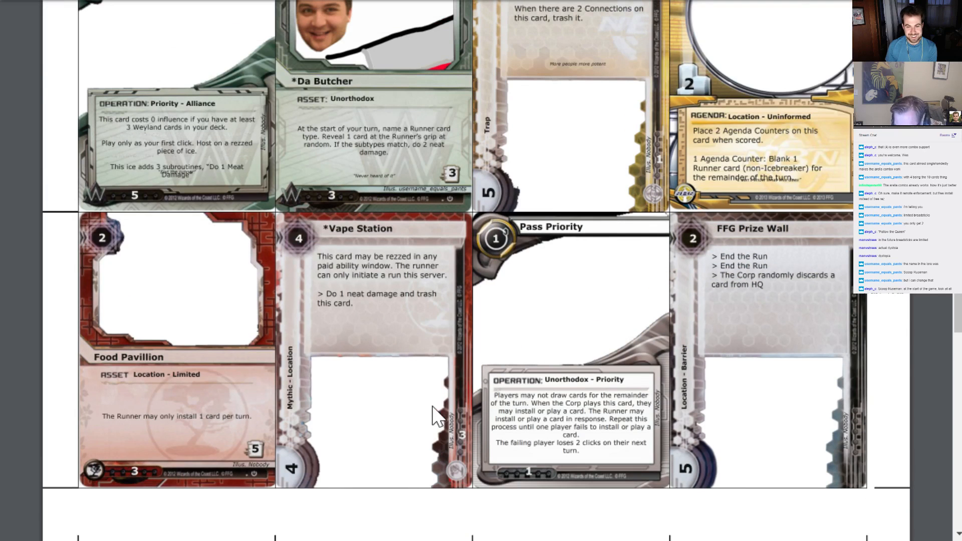
pyautogui.scroll(-3, 434, 410)
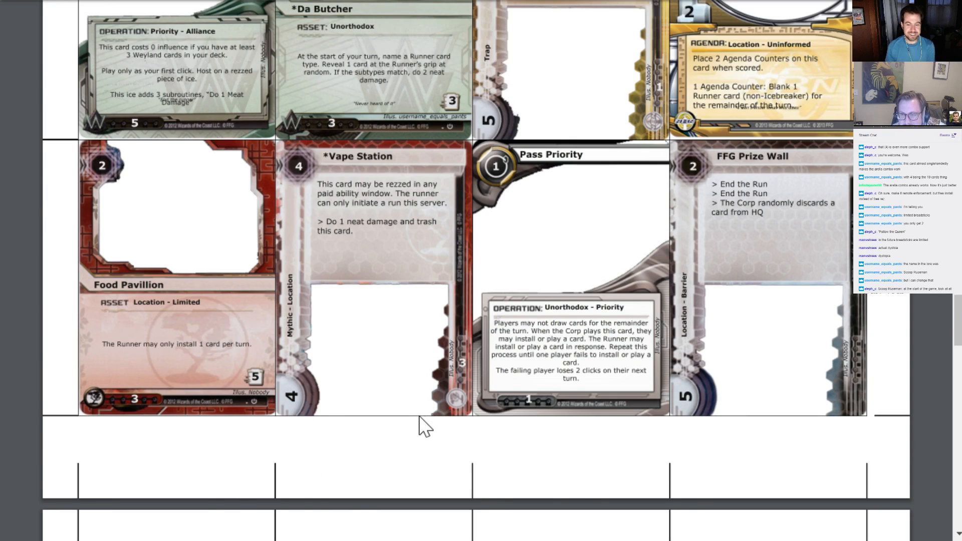
pyautogui.scroll(-5, 424, 426)
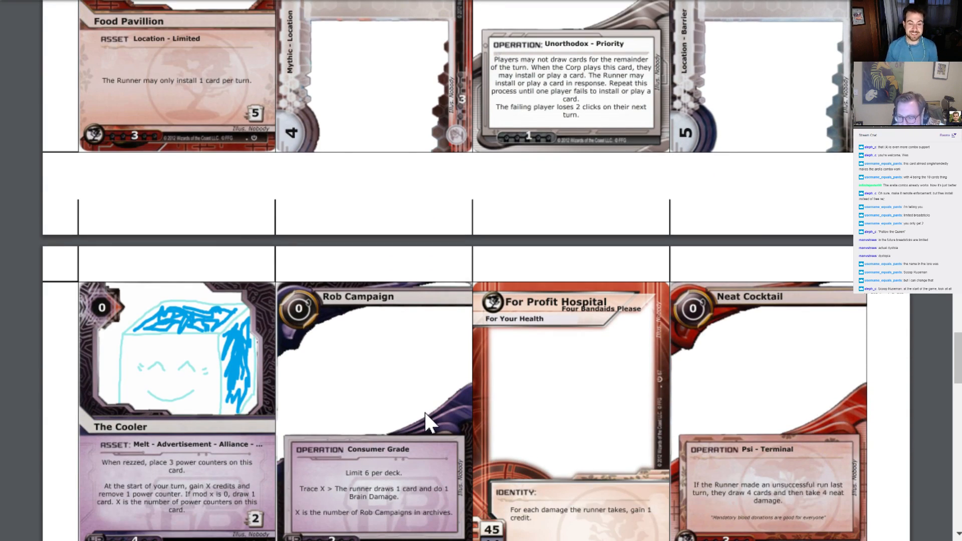
pyautogui.scroll(-9, 416, 403)
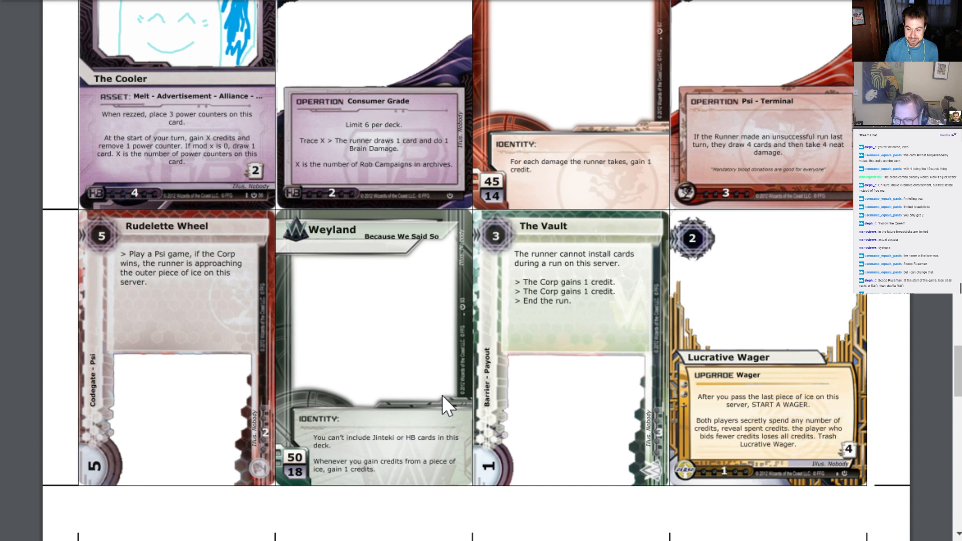
pyautogui.scroll(-2, 442, 395)
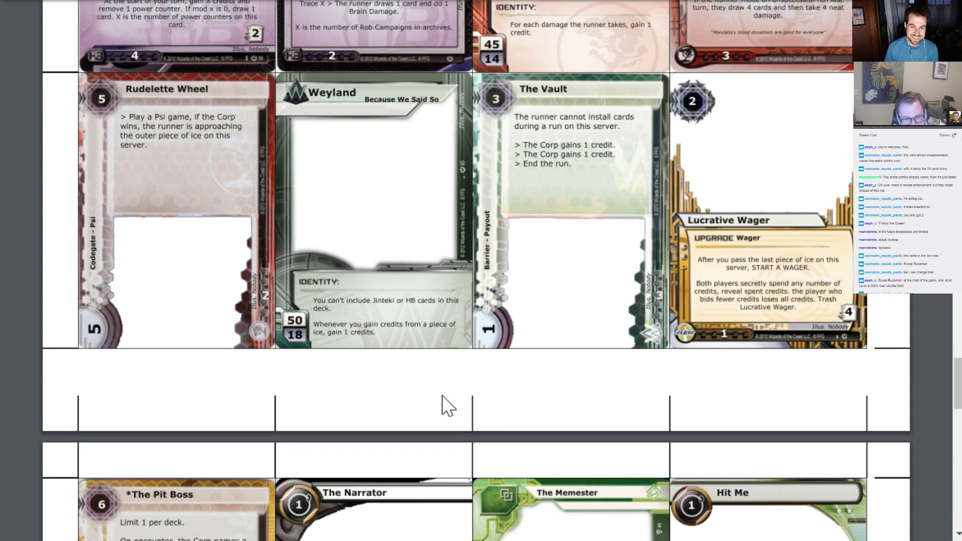
# Switch to the New Roseville Cycle card list and search it for "scoop", going through the matches
pyautogui.click(344, 540)
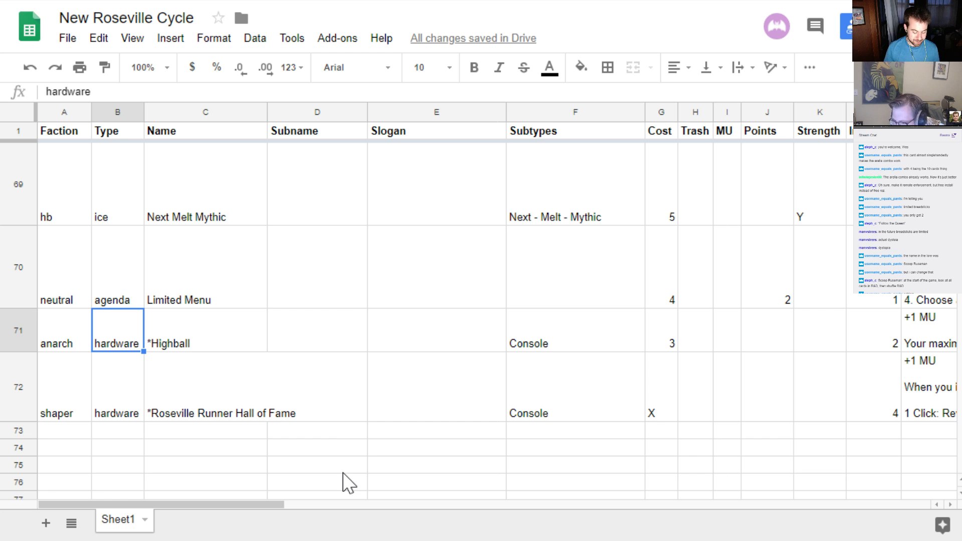
pyautogui.hotkey('ctrl', 'f')
pyautogui.write('scoop')
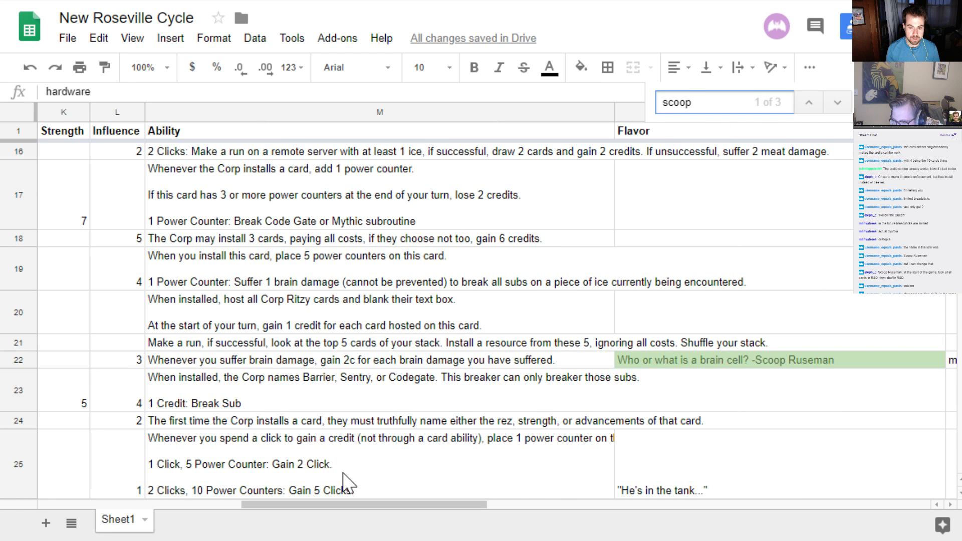
pyautogui.press('Return')
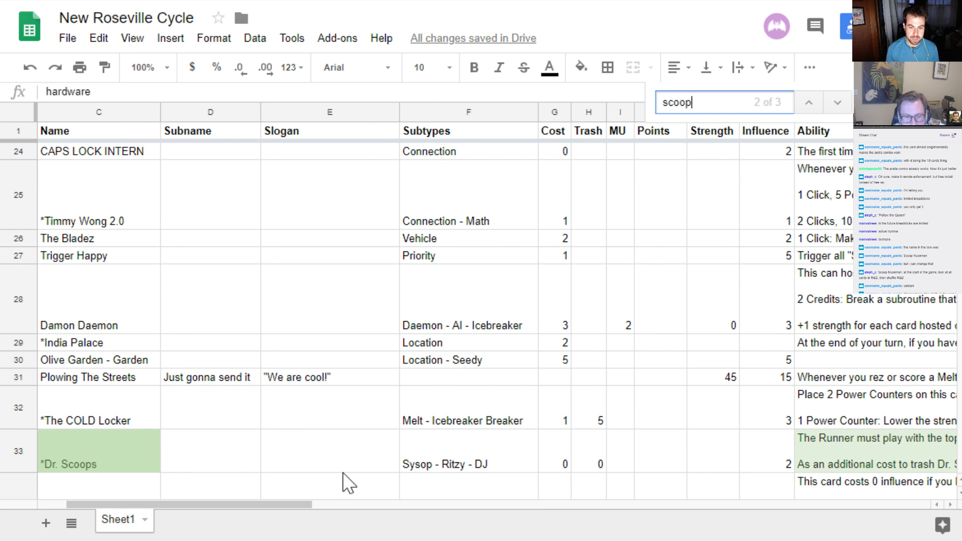
pyautogui.press('Return')
pyautogui.press('Return')
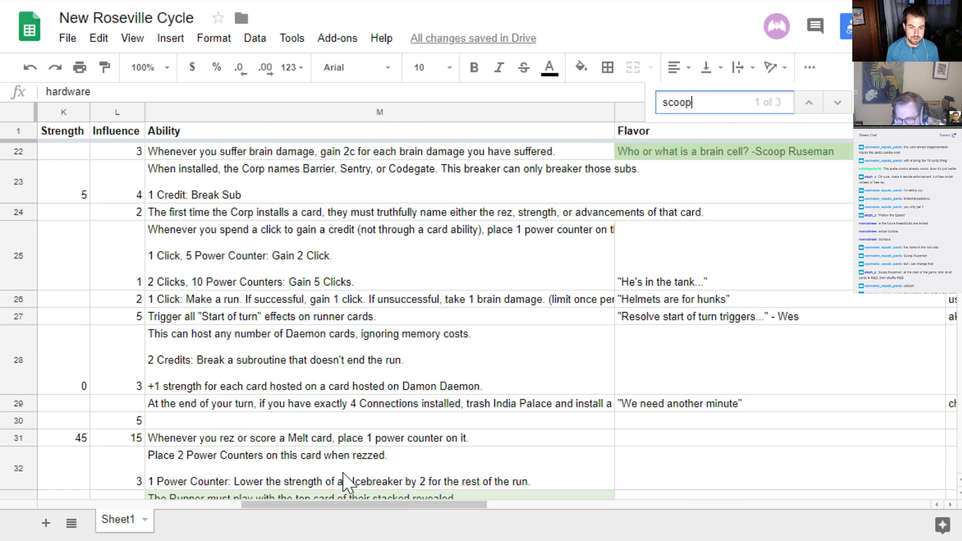
pyautogui.press('Escape')
# Insert an empty row below row 70, the Limited Menu agenda, and select its faction field
pyautogui.moveTo(318, 506); pyautogui.dragTo(40, 520)
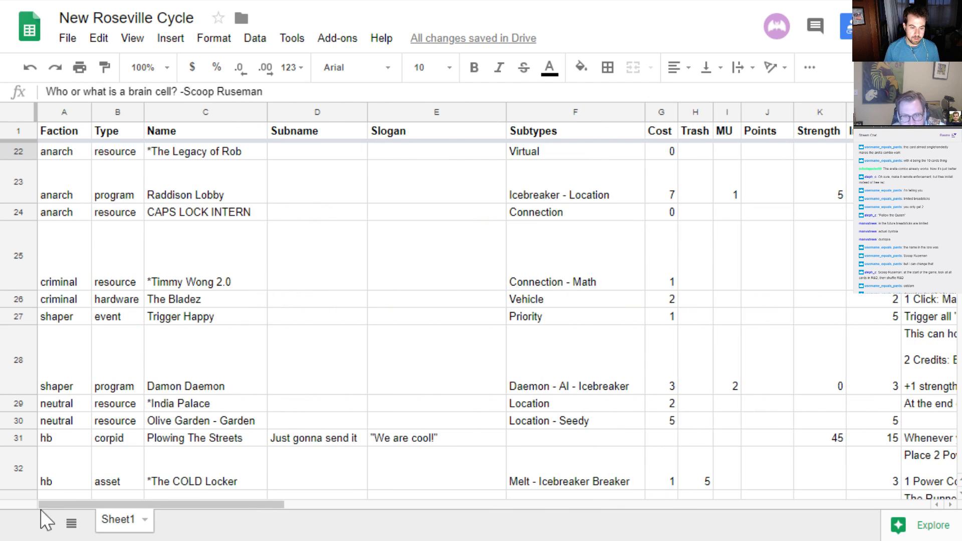
pyautogui.scroll(-10, 95, 404)
pyautogui.scroll(-10, 105, 411)
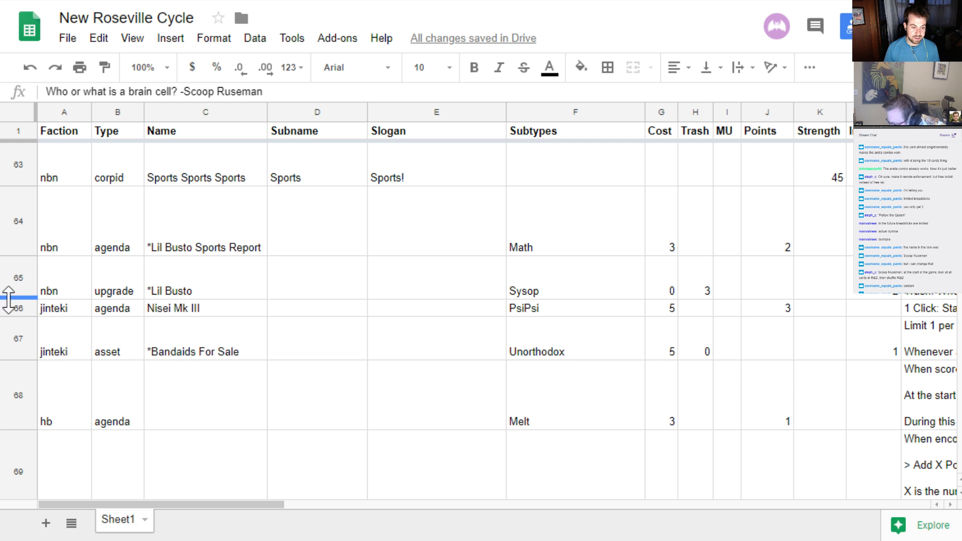
pyautogui.scroll(-7, 40, 374)
pyautogui.scroll(4, 79, 469)
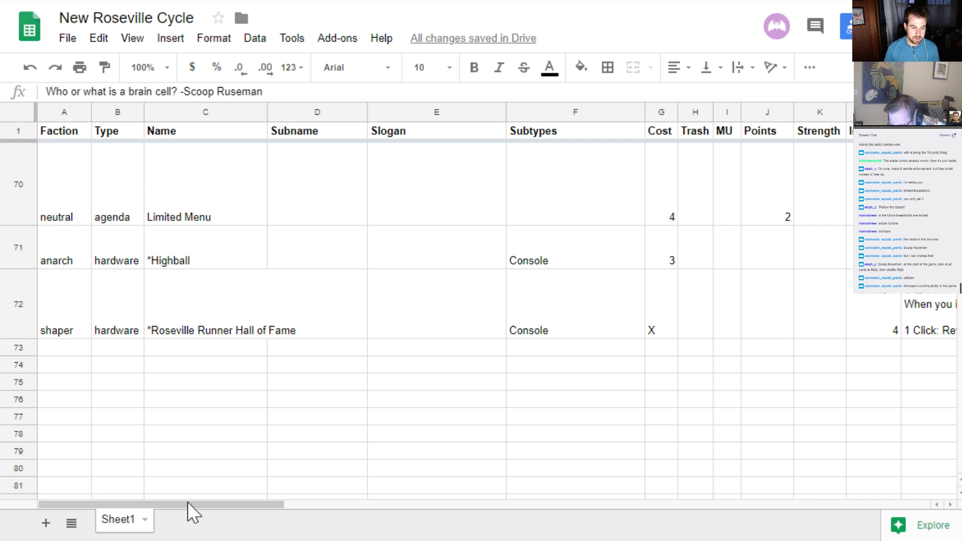
pyautogui.scroll(1, 116, 328)
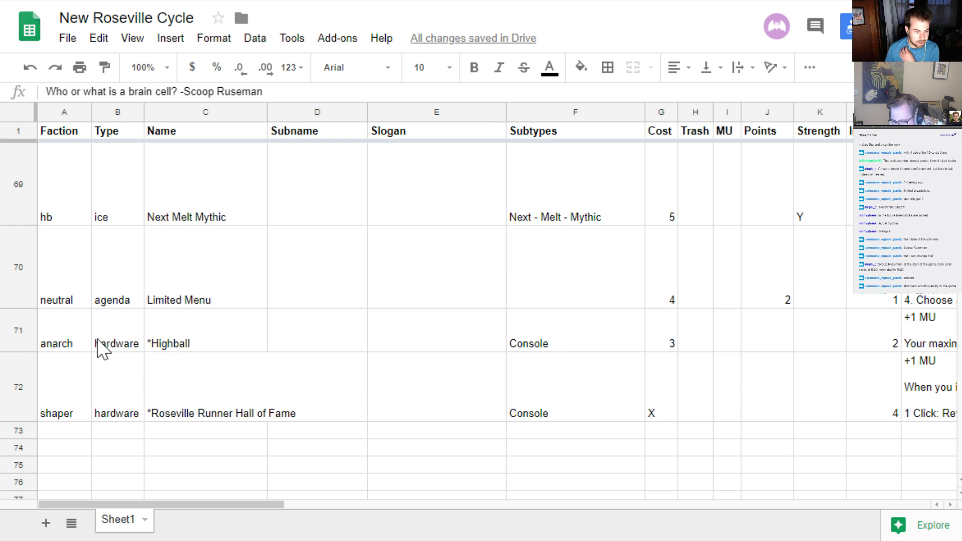
pyautogui.click(16, 340)
pyautogui.rightClick(11, 287)
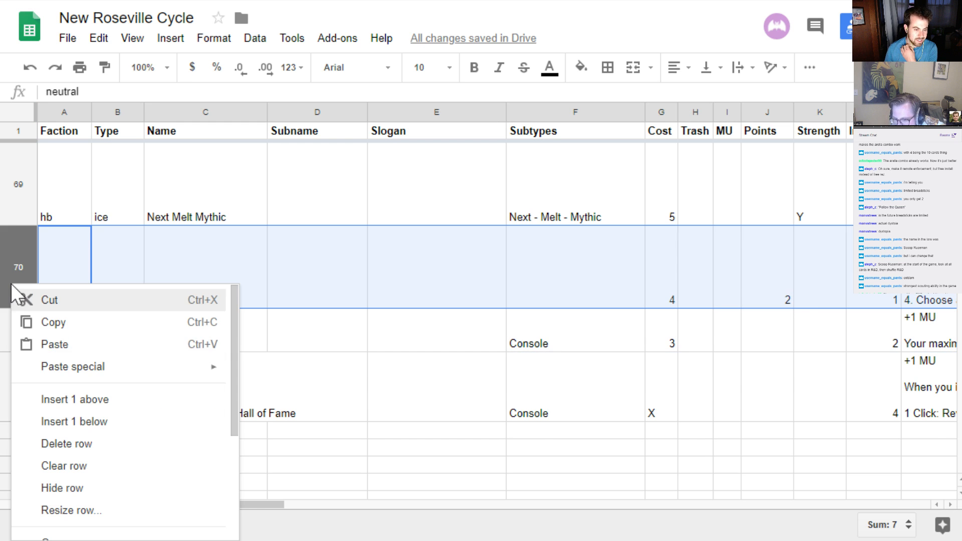
pyautogui.click(89, 426)
pyautogui.click(54, 322)
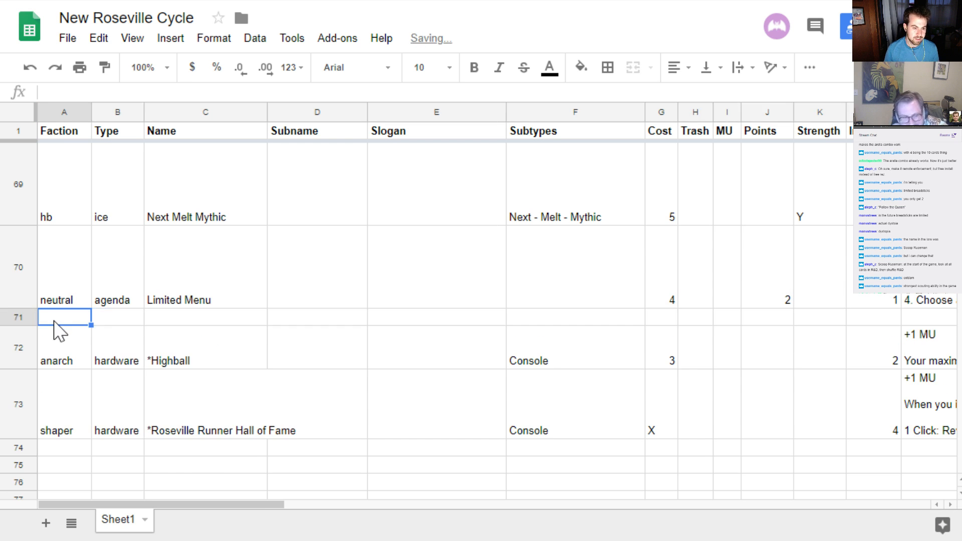
# Enter anarch as the faction and runnerid as the type in the new row 71
pyautogui.write('anarch')
pyautogui.press('Tab')
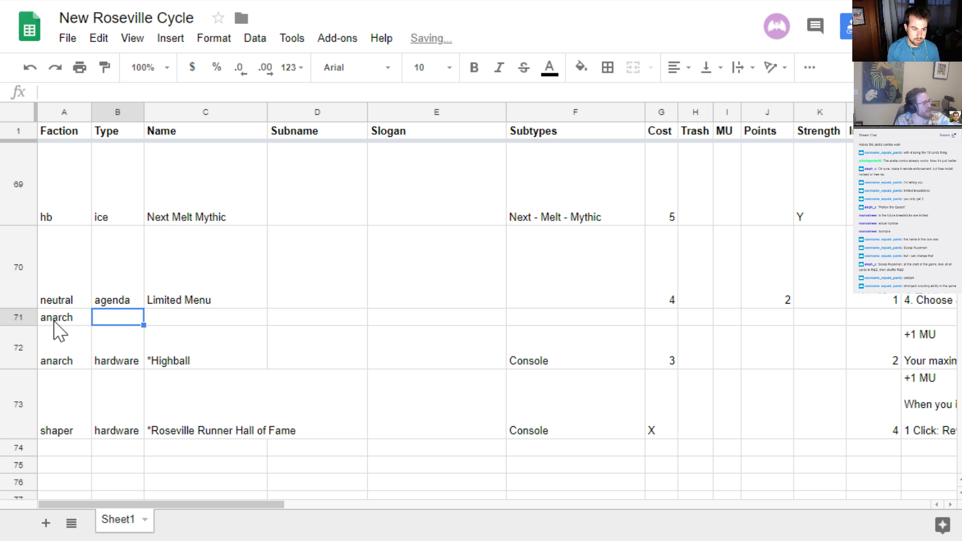
pyautogui.write('runnerid')
pyautogui.press('Tab')
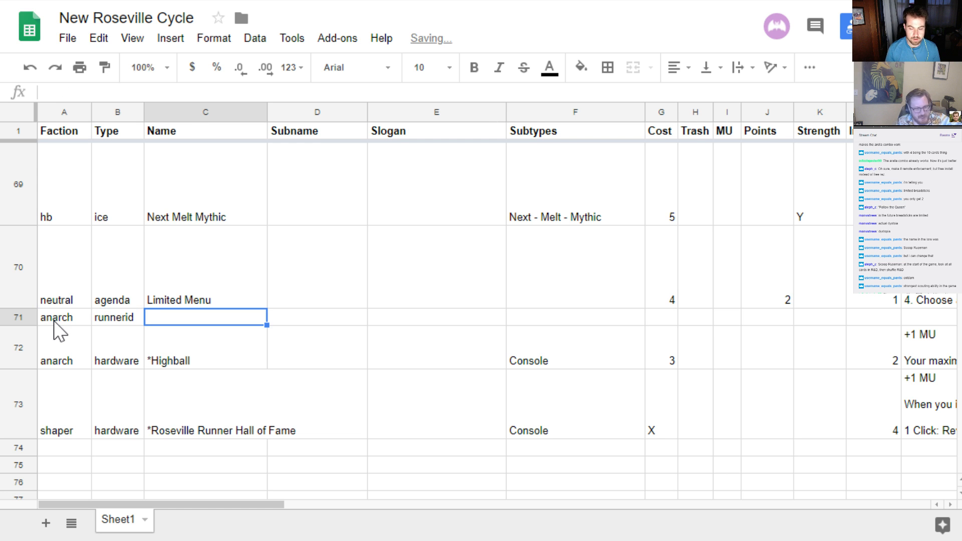
# Name the new runner identity in row 71 "Scoops Ruseman"
pyautogui.write('Scoops ')
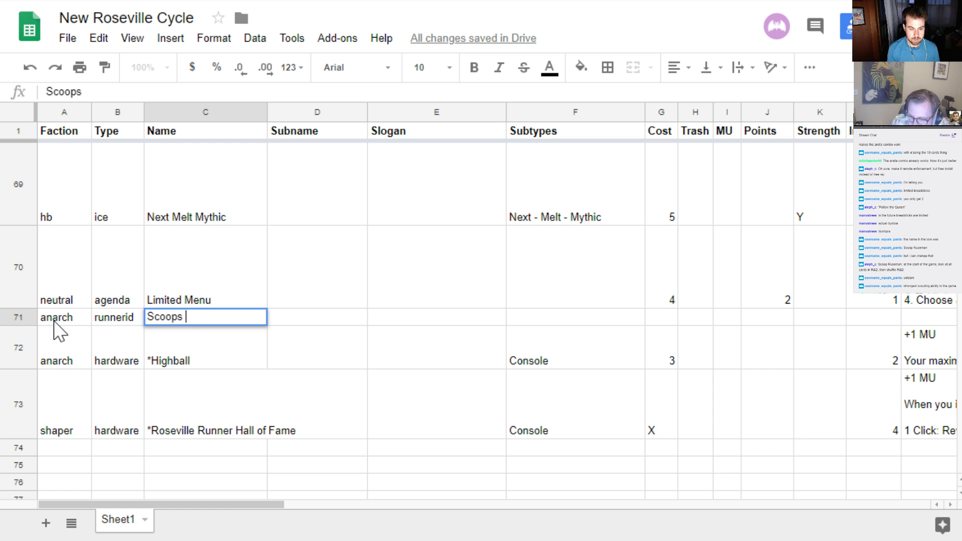
pyautogui.write('Ruseman')
pyautogui.press('Return')
pyautogui.press('Up')
# Begin row 71's ability text with "Whenever you suffer at least 1 brain damage,"
pyautogui.press('Right')
pyautogui.press('Right')
pyautogui.press('Right')
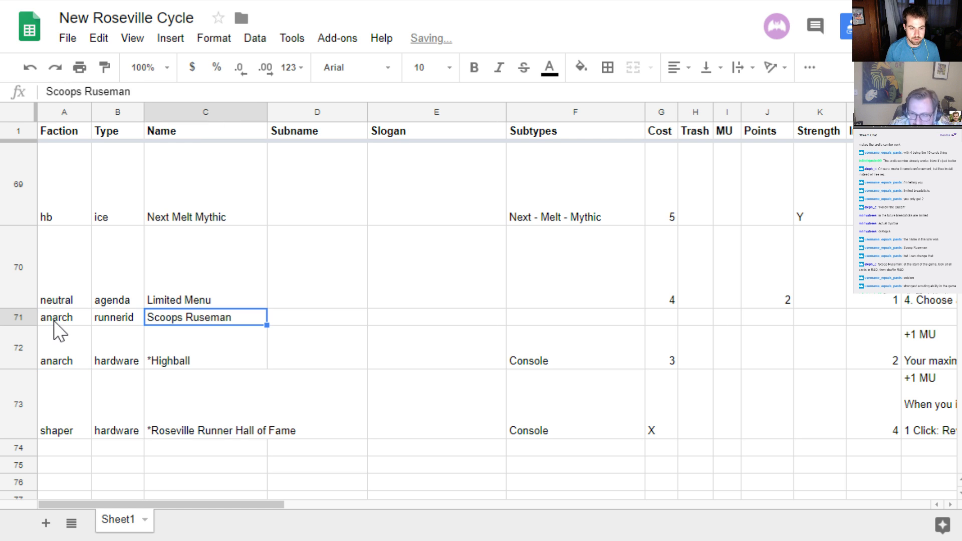
pyautogui.press('Right')
pyautogui.press('Right')
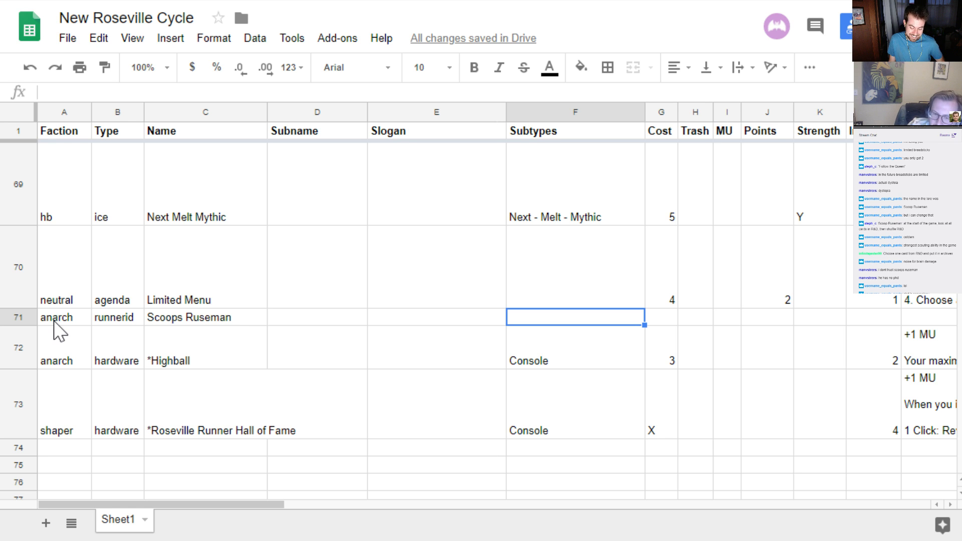
pyautogui.press('Right')
pyautogui.press('Right')
pyautogui.press('Right')
pyautogui.press('Right')
pyautogui.press('Right')
pyautogui.press('Right')
pyautogui.press('Right')
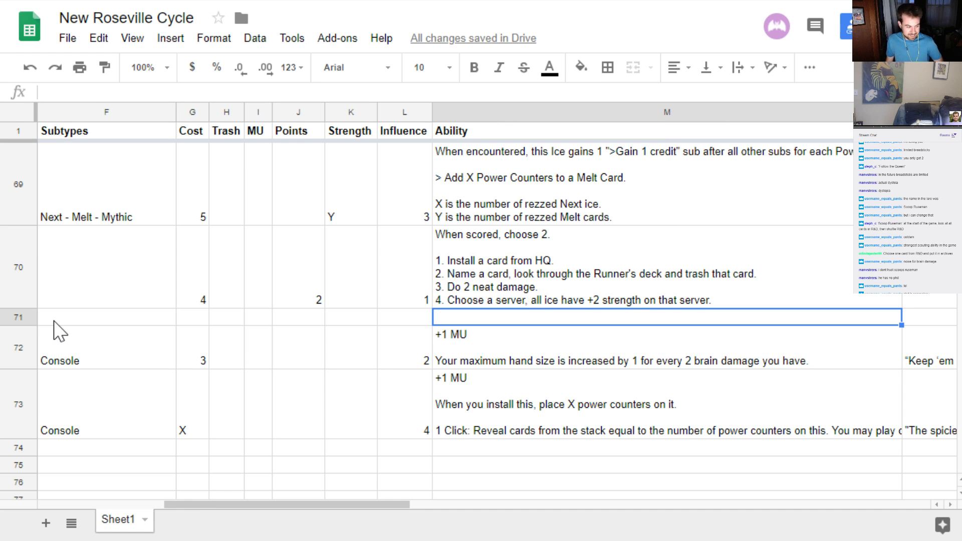
pyautogui.write('Whenev')
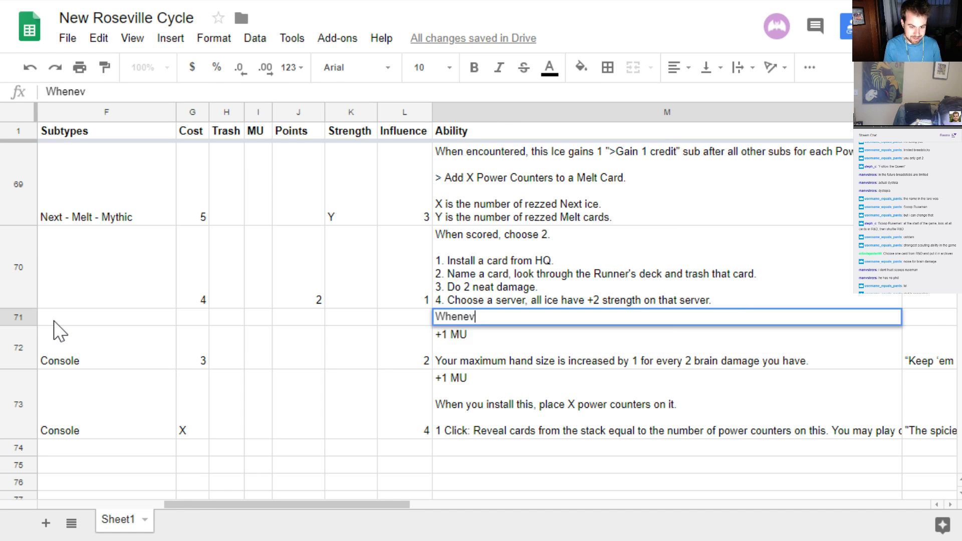
pyautogui.write('er you suffer ')
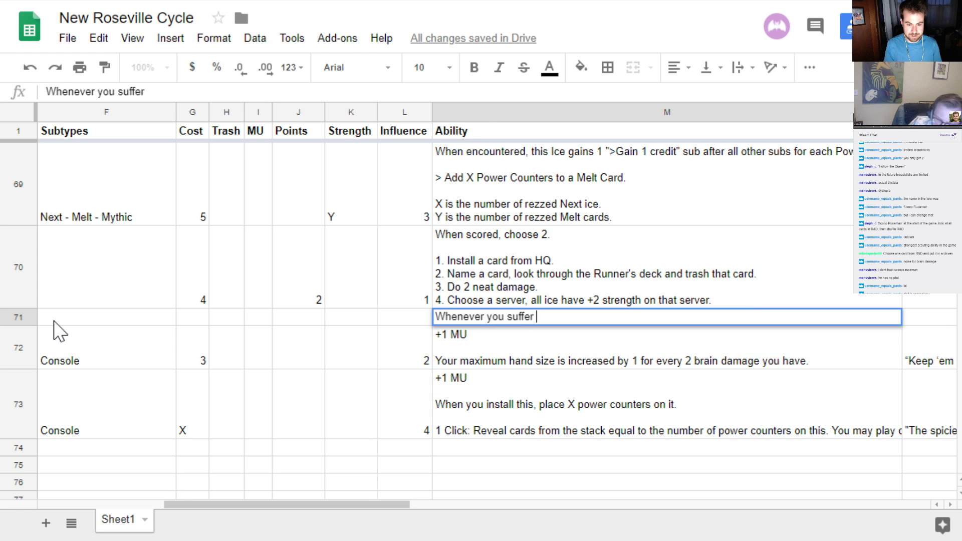
pyautogui.write('at least 1 br')
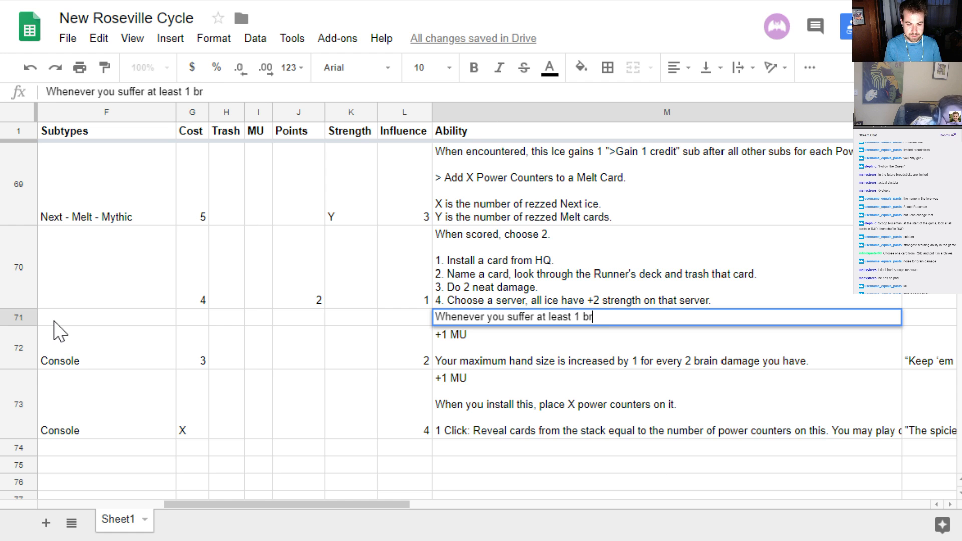
pyautogui.write('ain damage,')
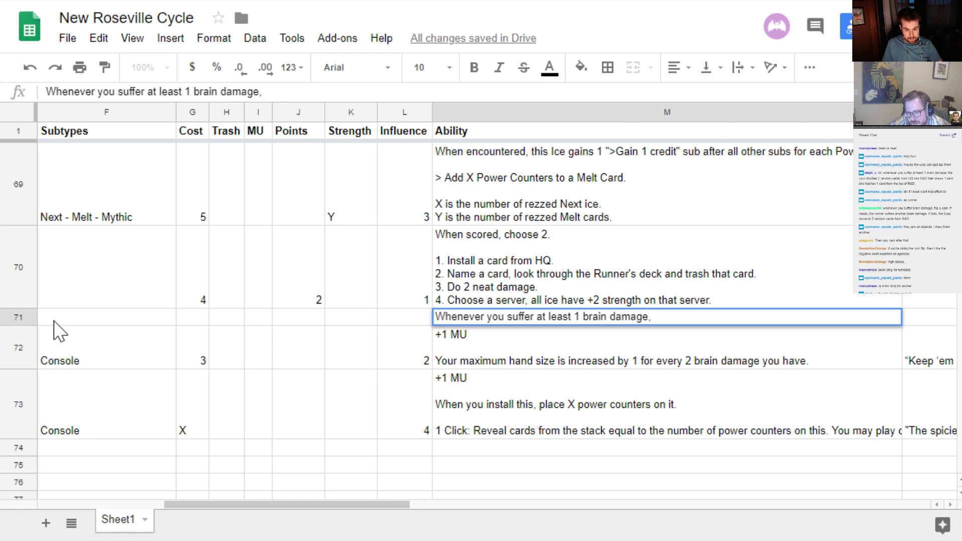
pyautogui.hotkey('ctrl', 'shift', 'Left')
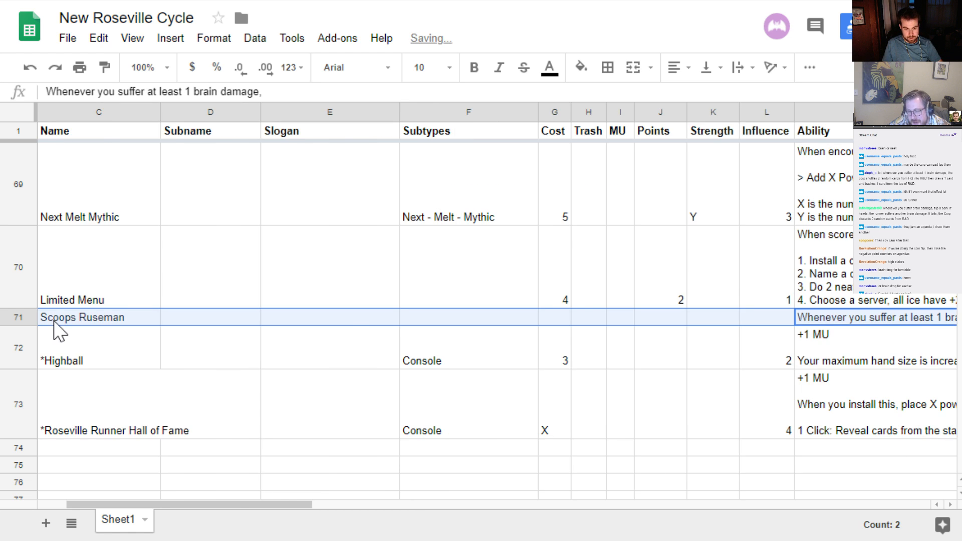
pyautogui.press('Right')
pyautogui.press('Right')
pyautogui.press('Left')
pyautogui.press('Left')
pyautogui.press('Left')
pyautogui.press('Left')
pyautogui.press('Left')
pyautogui.press('Left')
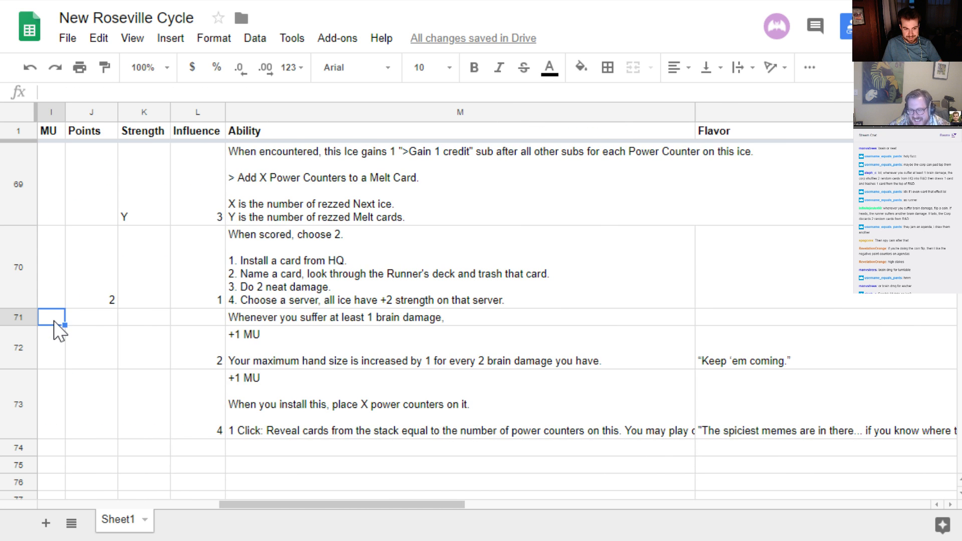
pyautogui.press('Left')
pyautogui.press('Left')
pyautogui.press('Right')
pyautogui.press('Right')
pyautogui.press('Right')
pyautogui.press('Right')
pyautogui.press('Right')
pyautogui.press('Right')
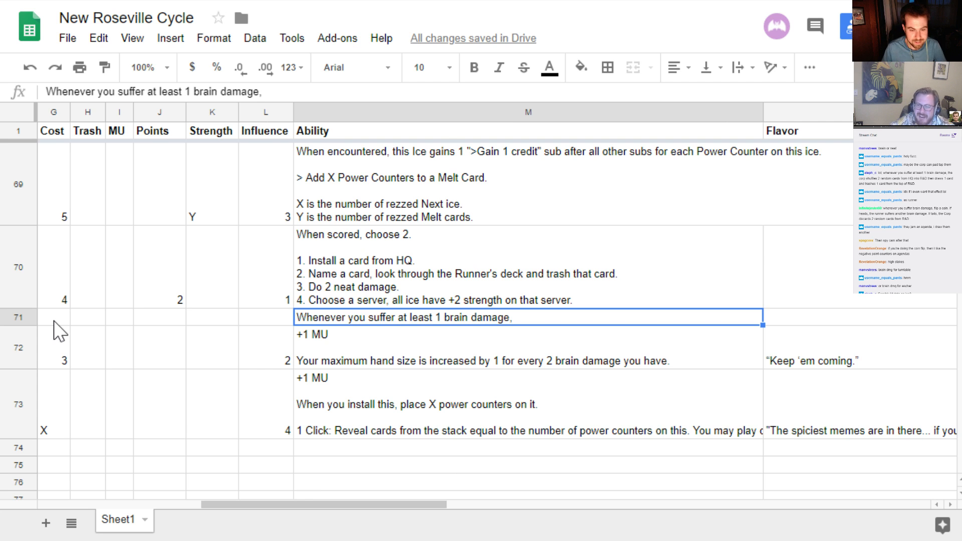
# Replace the Scoops Ruseman ability text with the opening "Each time you suffer a brain damage,"
pyautogui.press('Return')
pyautogui.hotkey('shift', 'Left')
pyautogui.hotkey('shift', 'Left')
pyautogui.hotkey('shift', 'Left')
pyautogui.hotkey('shift', 'Left')
pyautogui.hotkey('shift', 'Left')
pyautogui.hotkey('shift', 'Left')
pyautogui.hotkey('shift', 'Left')
pyautogui.hotkey('shift', 'Left')
pyautogui.hotkey('shift', 'Left')
pyautogui.hotkey('shift', 'Left')
pyautogui.hotkey('shift', 'Left')
pyautogui.hotkey('shift', 'Left')
pyautogui.hotkey('shift', 'Left')
pyautogui.hotkey('shift', 'Left')
pyautogui.hotkey('shift', 'Left')
pyautogui.hotkey('shift', 'Left')
pyautogui.hotkey('shift', 'Left')
pyautogui.hotkey('shift', 'Left')
pyautogui.hotkey('shift', 'Left')
pyautogui.hotkey('shift', 'Left')
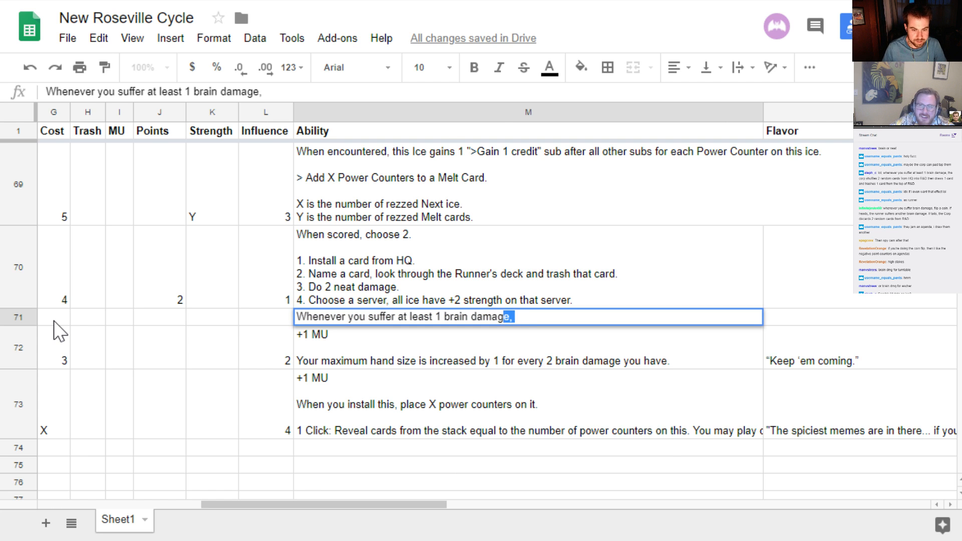
pyautogui.hotkey('shift', 'Left')
pyautogui.hotkey('shift', 'Left')
pyautogui.hotkey('shift', 'Left')
pyautogui.hotkey('shift', 'Left')
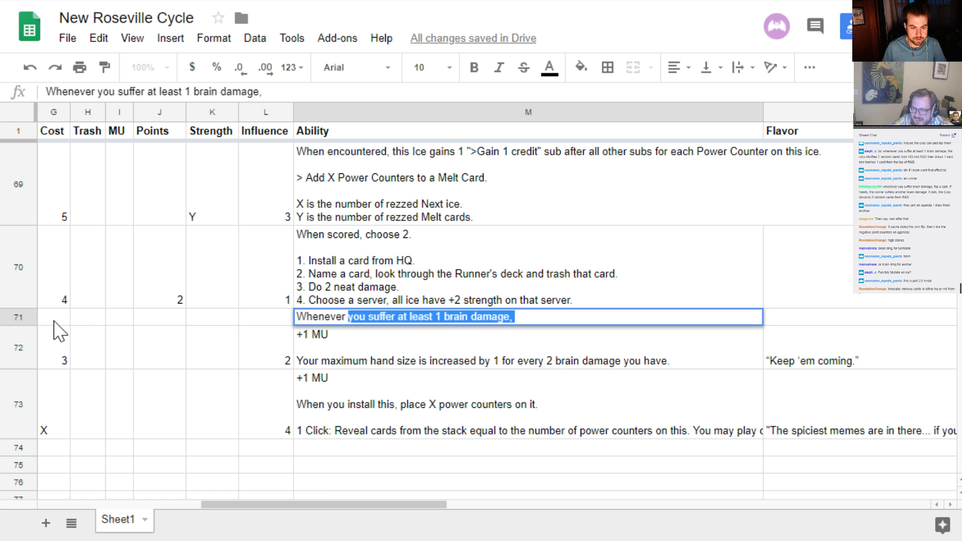
pyautogui.hotkey('shift', 'Left')
pyautogui.hotkey('shift', 'Left')
pyautogui.hotkey('shift', 'Left')
pyautogui.hotkey('shift', 'Left')
pyautogui.hotkey('shift', 'Left')
pyautogui.hotkey('shift', 'Left')
pyautogui.hotkey('shift', 'Left')
pyautogui.hotkey('shift', 'Left')
pyautogui.hotkey('shift', 'Left')
pyautogui.write('Eac')
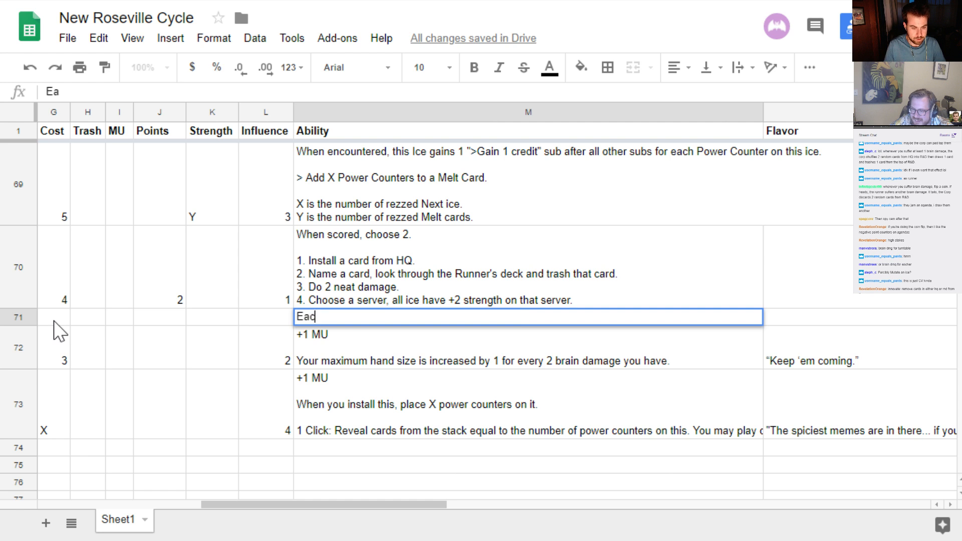
pyautogui.write('h time yopu')
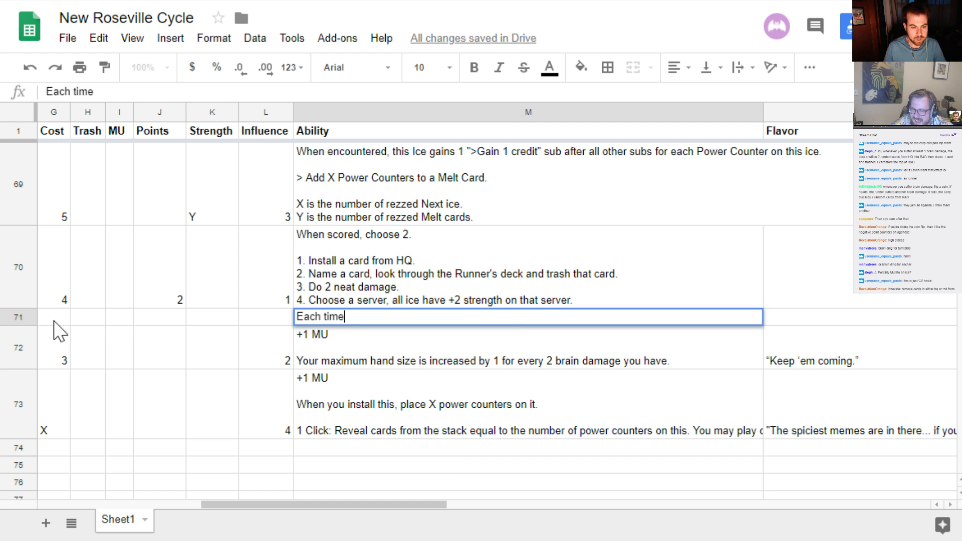
pyautogui.press('BackSpace')
pyautogui.press('BackSpace')
pyautogui.write('u suffger')
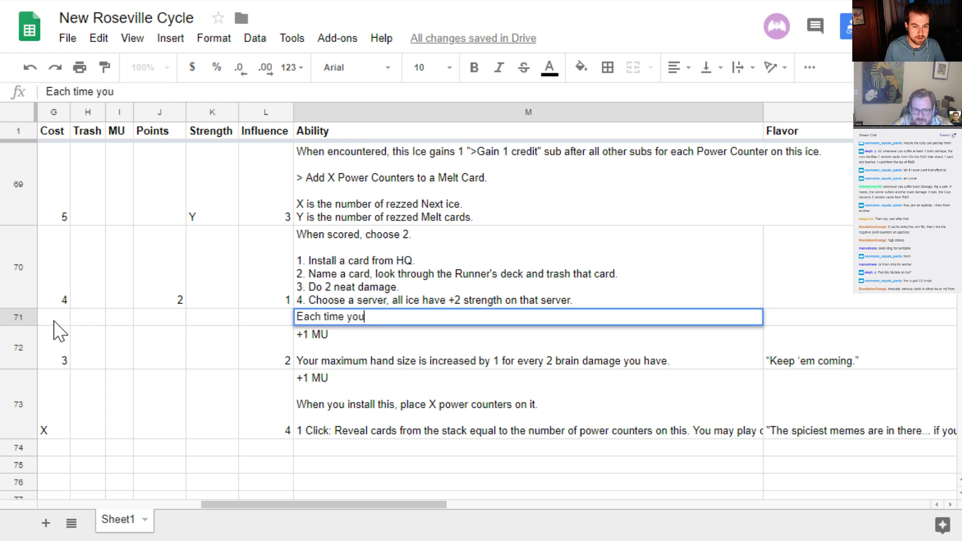
pyautogui.press('BackSpace')
pyautogui.press('BackSpace')
pyautogui.press('BackSpace')
pyautogui.press('BackSpace')
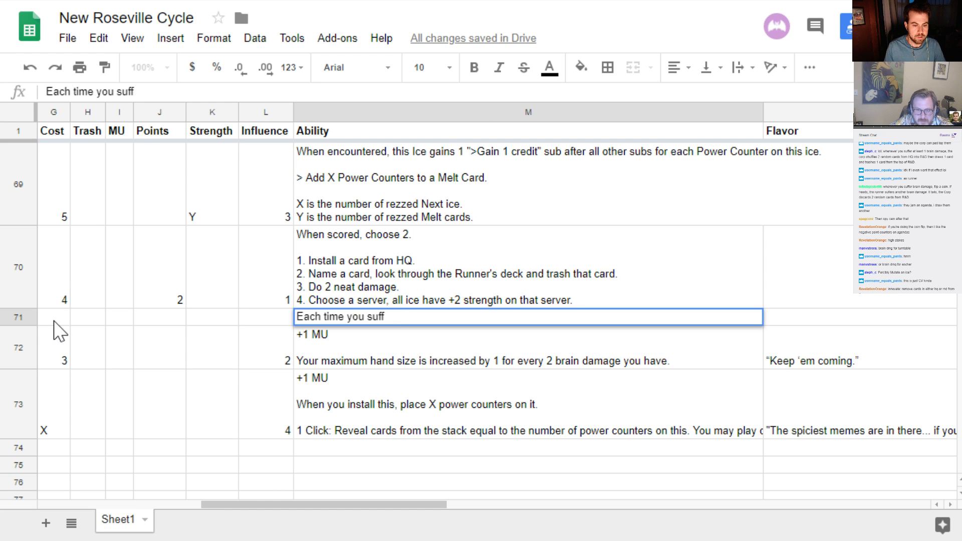
pyautogui.write('er brain')
pyautogui.press('BackSpace')
pyautogui.press('BackSpace')
pyautogui.press('BackSpace')
pyautogui.press('BackSpace')
pyautogui.press('BackSpace')
pyautogui.write('a brain damage, the Corp must')
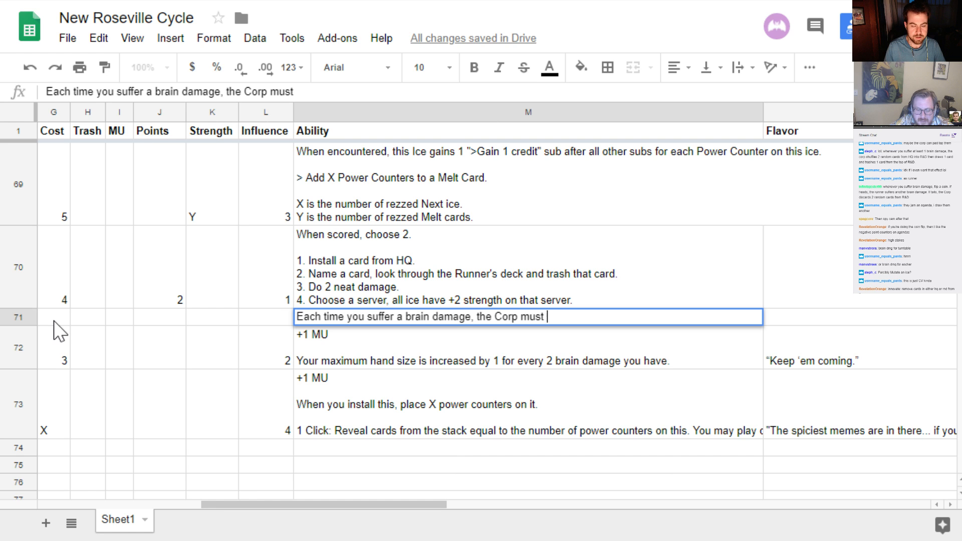
pyautogui.write(' trash')
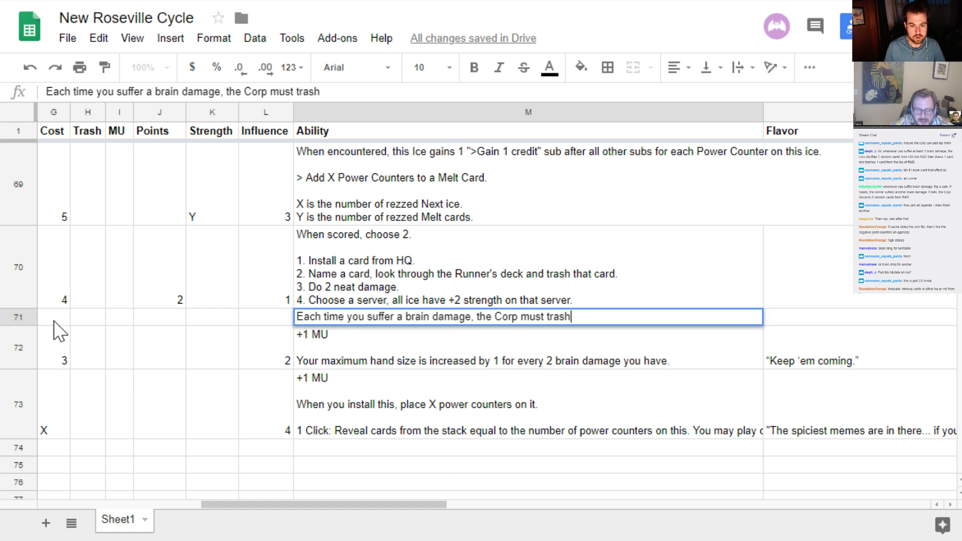
pyautogui.write(' 1 card in HQ.')
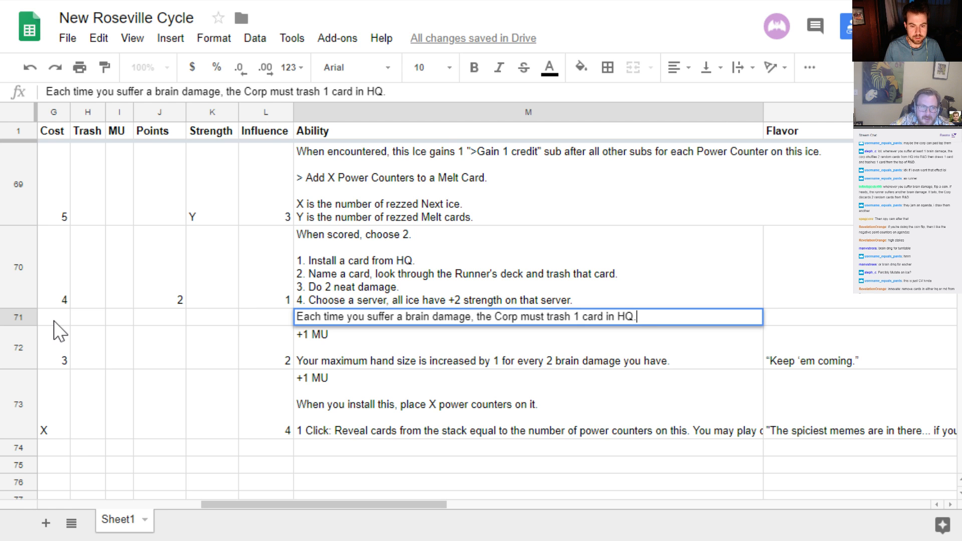
# Complete the Scoops Ruseman ability with the effect "the Corp must trash 1 card in HQ."
pyautogui.press('Return')
pyautogui.press('Up')
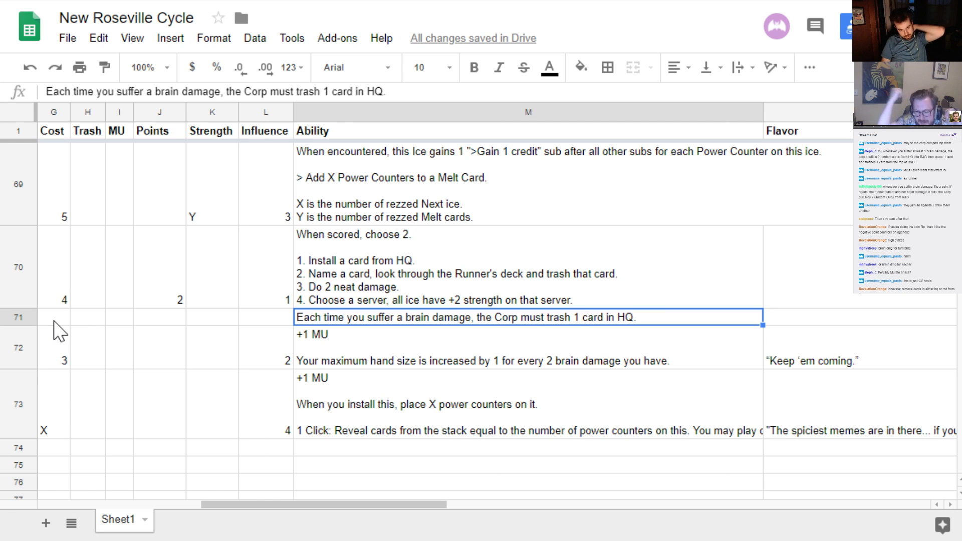
# Replace the Corp trashing effect in the Scoops Ruseman ability with "gain 2 credits."
pyautogui.press('Return')
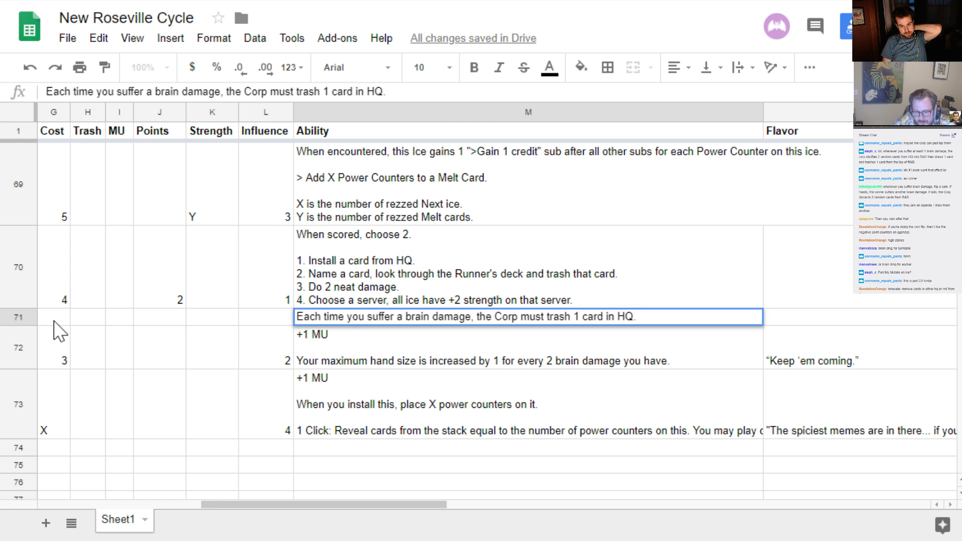
pyautogui.hotkey('ctrl', 'shift', 'Left')
pyautogui.hotkey('ctrl', 'shift', 'Left')
pyautogui.hotkey('ctrl', 'shift', 'Left')
pyautogui.hotkey('ctrl', 'shift', 'Left')
pyautogui.hotkey('ctrl', 'shift', 'Left')
pyautogui.hotkey('ctrl', 'shift', 'Left')
pyautogui.hotkey('ctrl', 'shift', 'Left')
pyautogui.hotkey('ctrl', 'shift', 'Left')
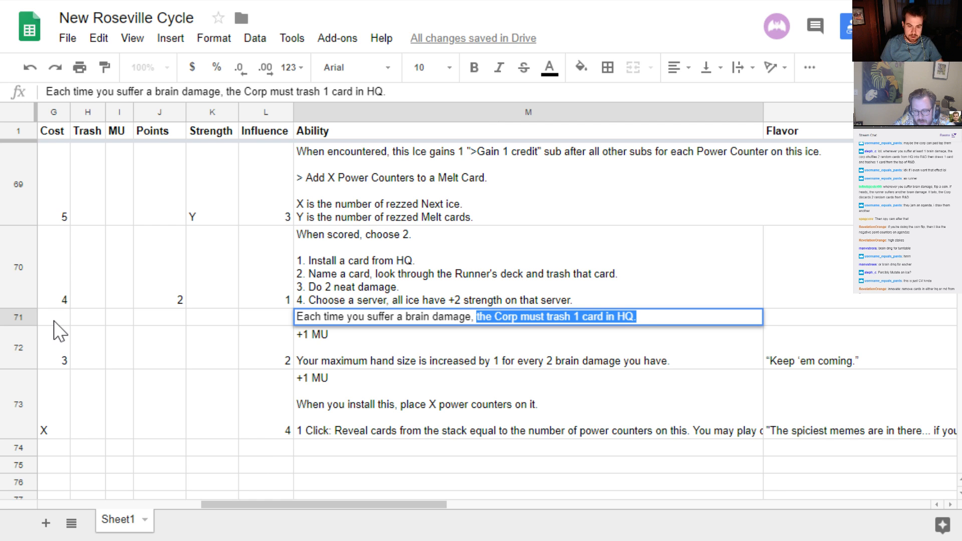
pyautogui.hotkey('ctrl', 'shift', 'Left')
pyautogui.hotkey('ctrl', 'shift', 'Left')
pyautogui.hotkey('ctrl', 'shift', 'Left')
pyautogui.hotkey('ctrl', 'shift', 'Left')
pyautogui.hotkey('ctrl', 'shift', 'Left')
pyautogui.hotkey('ctrl', 'shift', 'Left')
pyautogui.hotkey('ctrl', 'shift', 'Left')
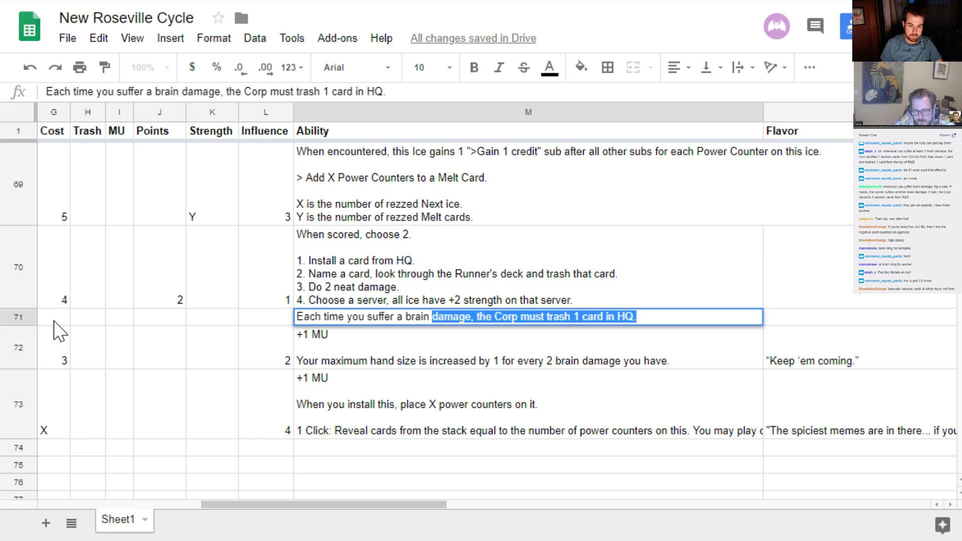
pyautogui.hotkey('ctrl', 'shift', 'Right')
pyautogui.hotkey('ctrl', 'shift', 'Right')
pyautogui.hotkey('ctrl', 'shift', 'Right')
pyautogui.hotkey('ctrl', 'shift', 'Right')
pyautogui.hotkey('ctrl', 'shift', 'Right')
pyautogui.hotkey('ctrl', 'shift', 'Right')
pyautogui.hotkey('ctrl', 'shift', 'Right')
pyautogui.hotkey('ctrl', 'shift', 'Right')
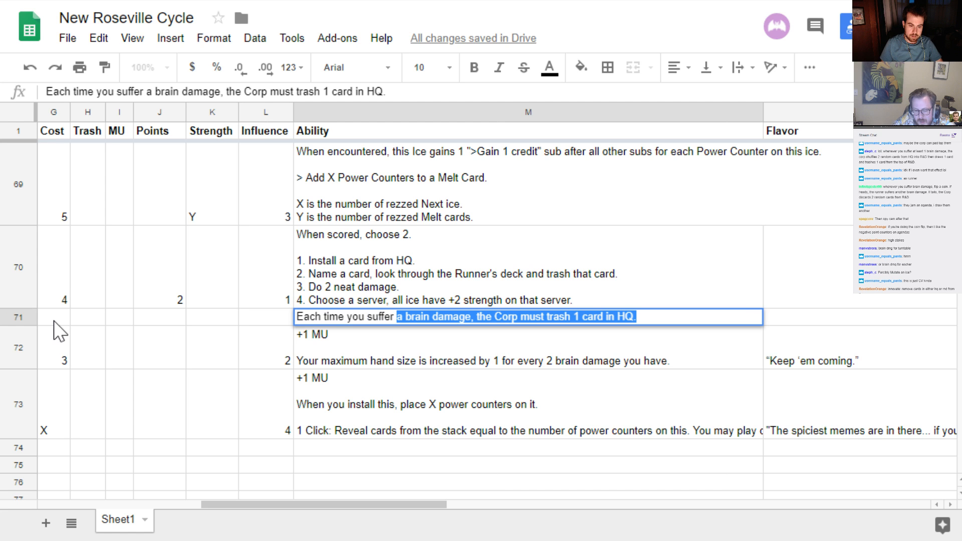
pyautogui.hotkey('ctrl', 'shift', 'Left')
pyautogui.write('ga')
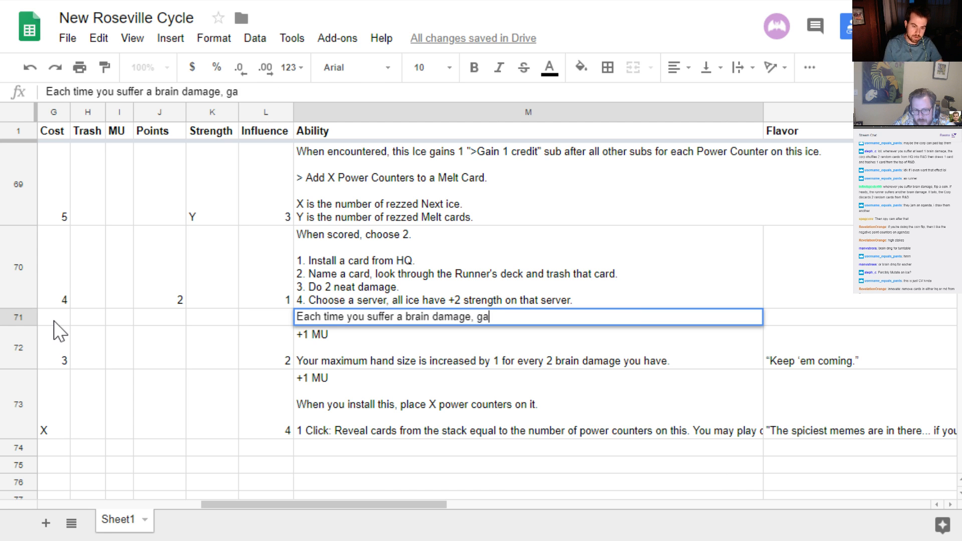
pyautogui.write('in 2 credits.')
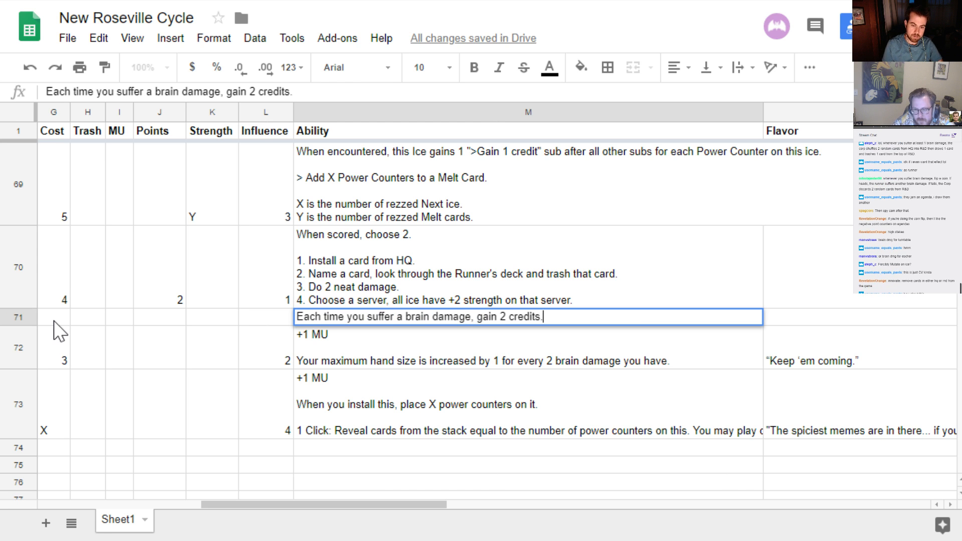
pyautogui.press('Return')
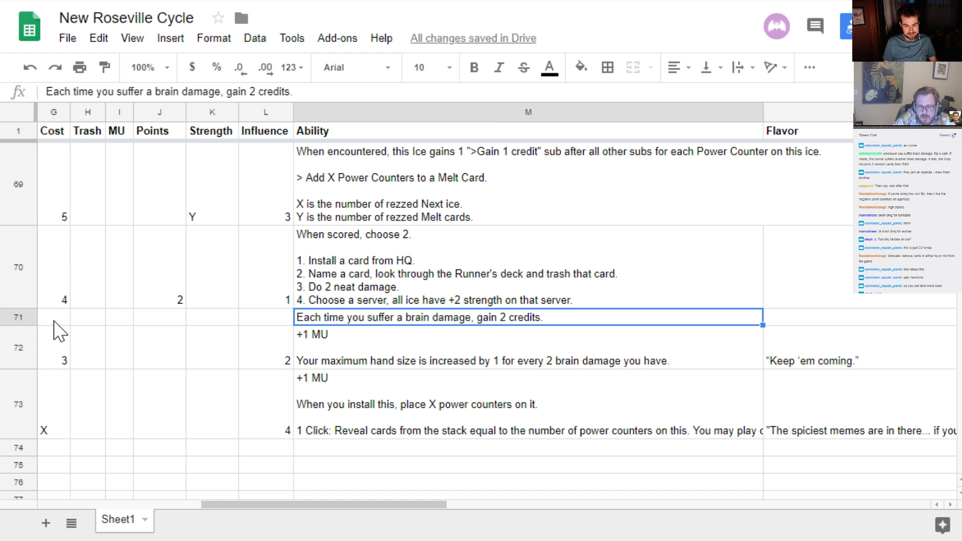
# Change the credit effect in the Scoops Ruseman ability to "draw 2 cards."
pyautogui.press('Return')
pyautogui.hotkey('ctrl', 'shift', 'Left')
pyautogui.hotkey('ctrl', 'shift', 'Left')
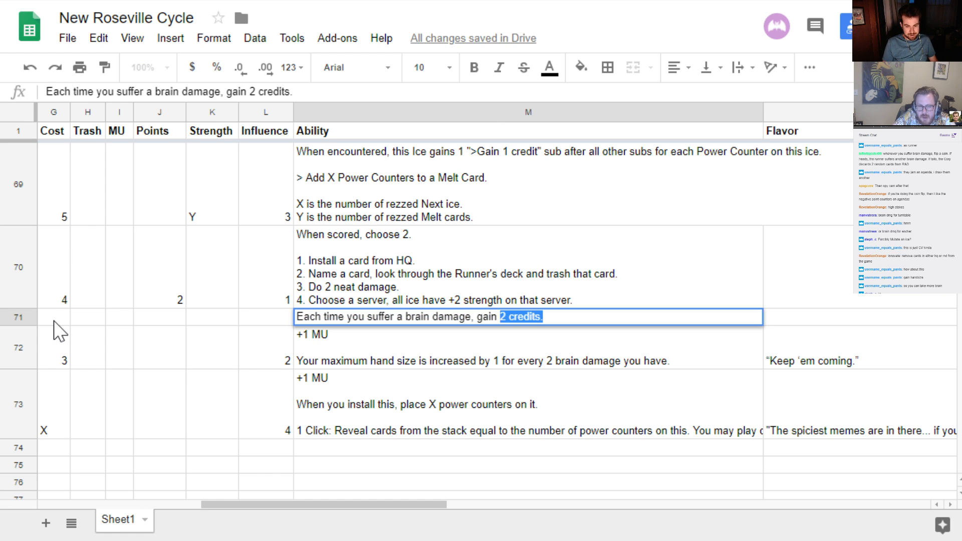
pyautogui.press('BackSpace')
pyautogui.press('BackSpace')
pyautogui.press('BackSpace')
pyautogui.press('BackSpace')
pyautogui.press('BackSpace')
pyautogui.press('BackSpace')
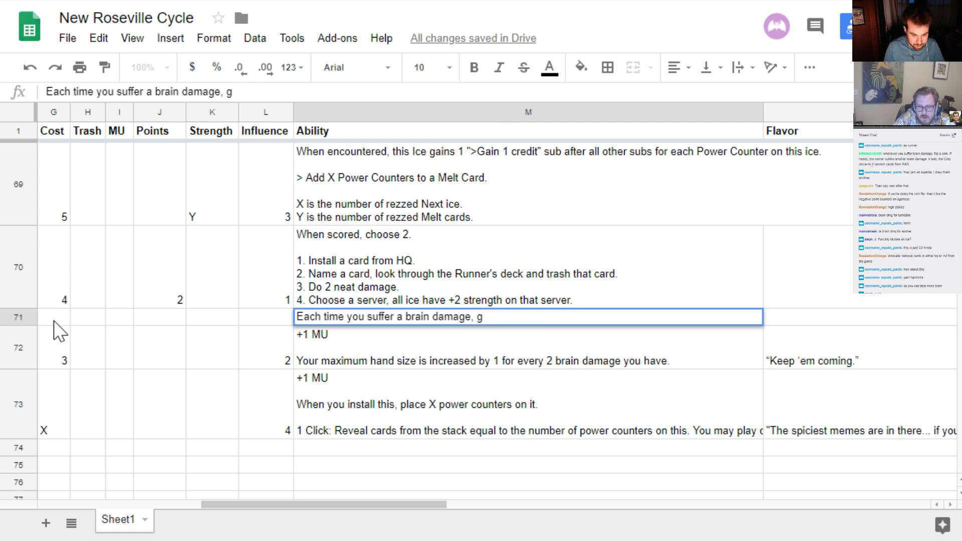
pyautogui.write('draw 2 cards/')
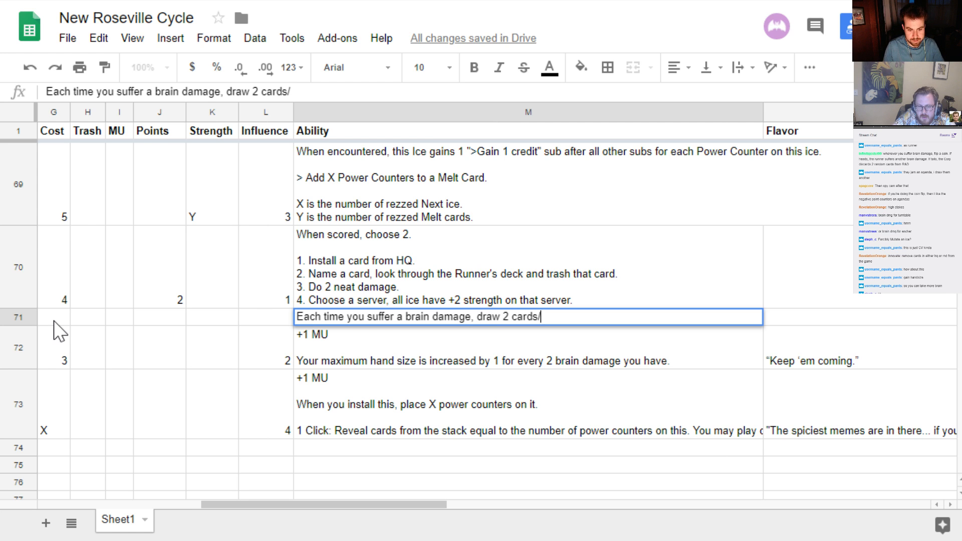
pyautogui.press('BackSpace')
pyautogui.write('.')
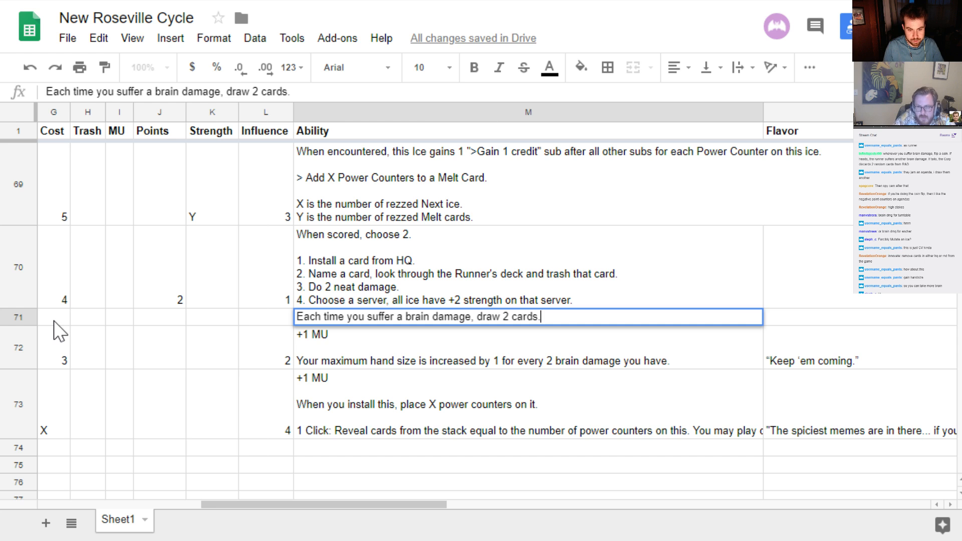
pyautogui.press('Return')
pyautogui.press('Up')
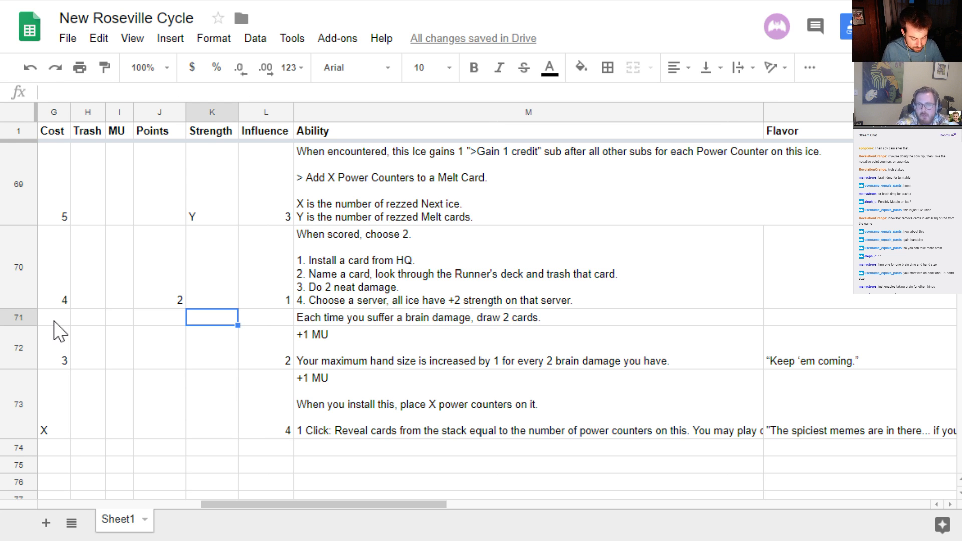
# Enter 45 as the strength and 15 as the influence for Scoops Ruseman in row 71
pyautogui.write('45')
pyautogui.press('Tab')
pyautogui.write('15')
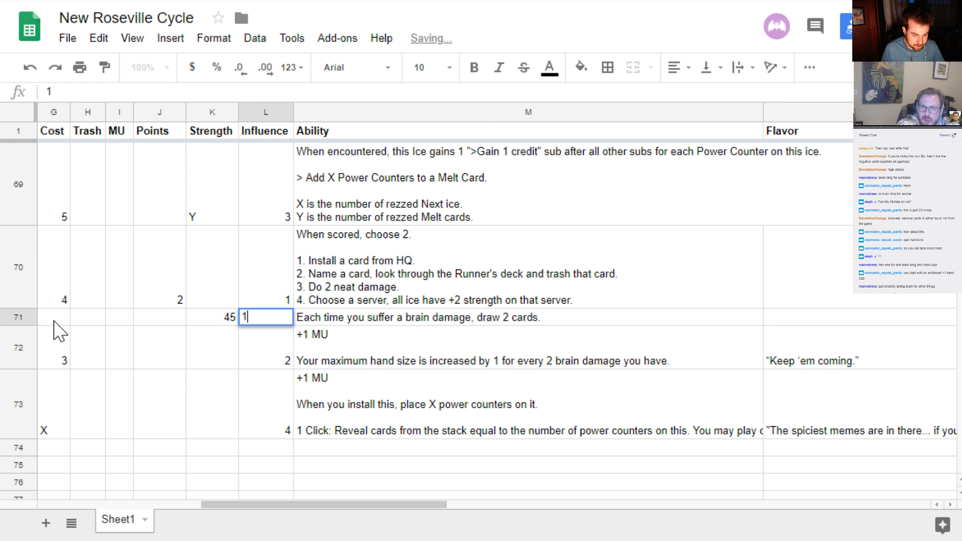
pyautogui.press('Left')
pyautogui.press('Left')
pyautogui.press('Left')
pyautogui.press('Left')
pyautogui.press('Left')
pyautogui.press('Left')
pyautogui.press('Left')
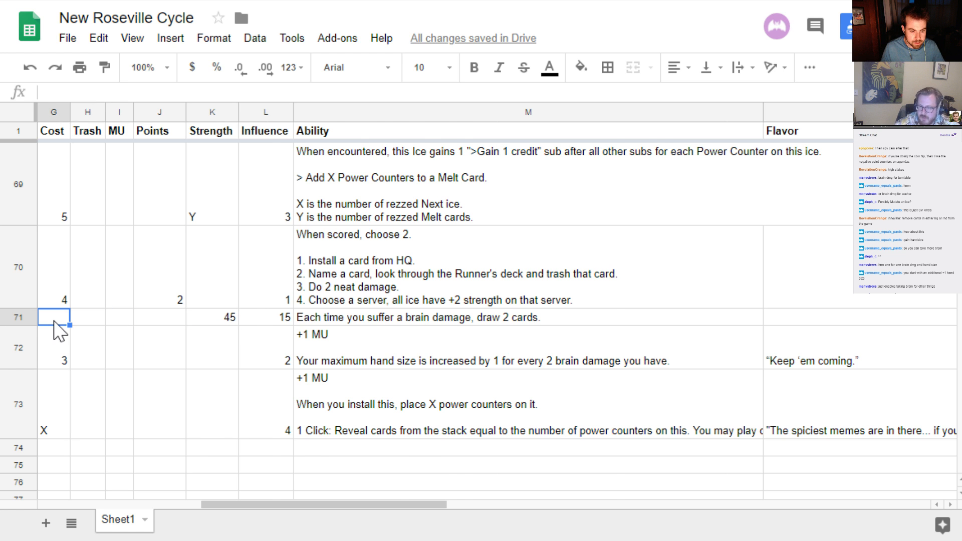
pyautogui.press('Left')
pyautogui.press('Left')
pyautogui.press('Left')
pyautogui.press('Left')
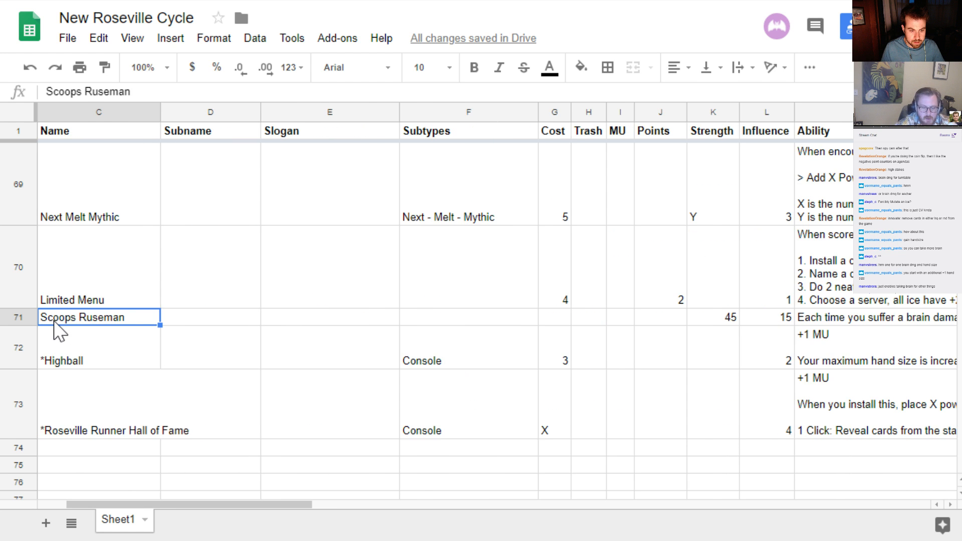
pyautogui.press('Right')
pyautogui.press('Right')
pyautogui.press('Right')
pyautogui.press('Left')
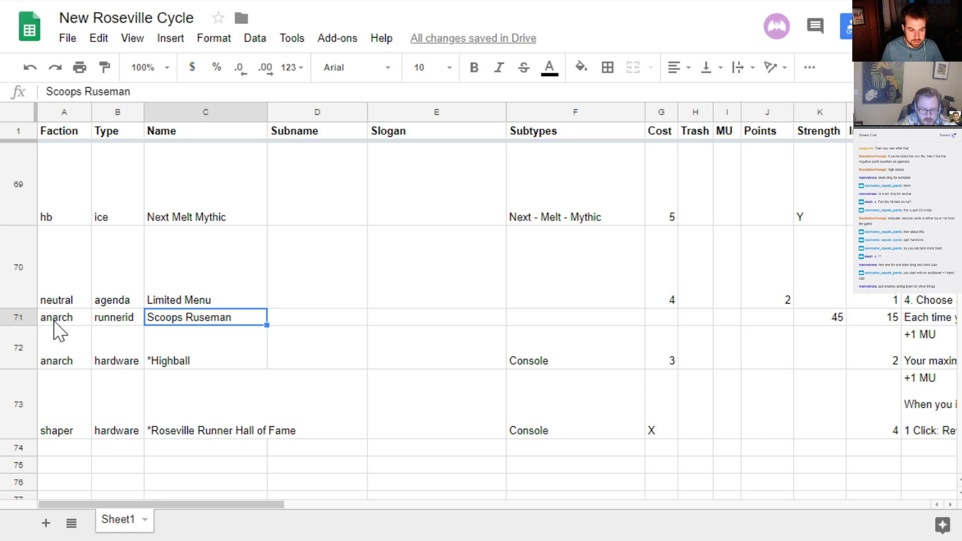
pyautogui.press('Left')
pyautogui.press('Left')
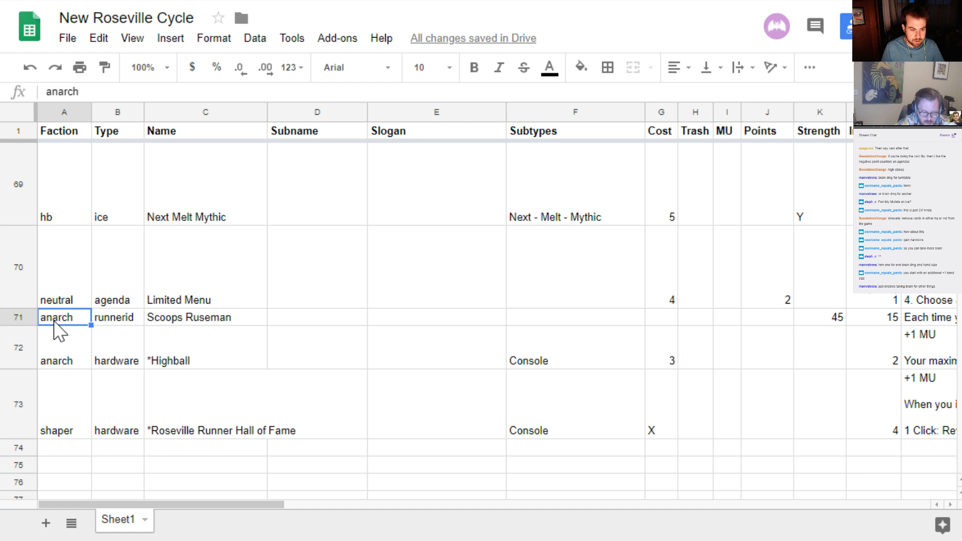
# Insert an empty row directly below the *Highball hardware entry in row 72
pyautogui.press('Down')
pyautogui.press('Up')
pyautogui.press('Down')
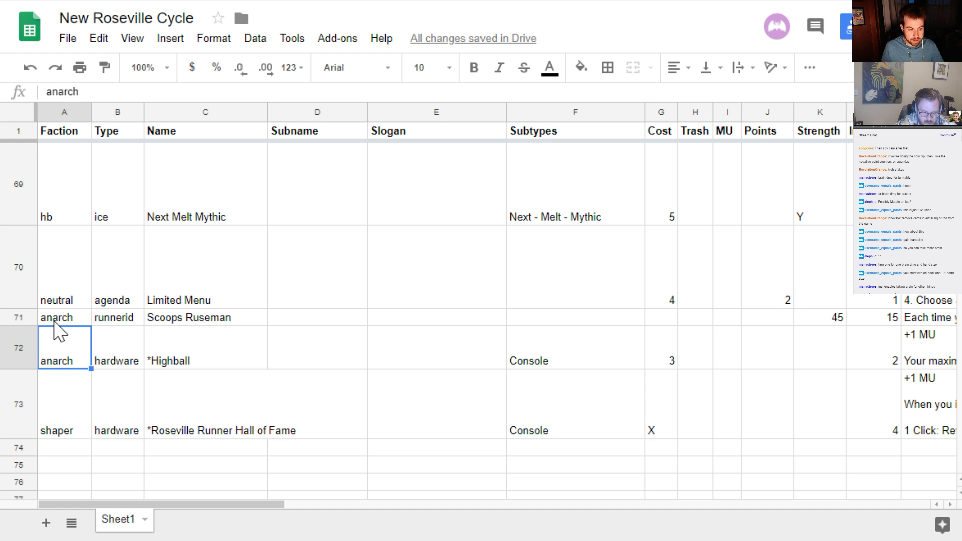
pyautogui.click(7, 351)
pyautogui.rightClick(7, 351)
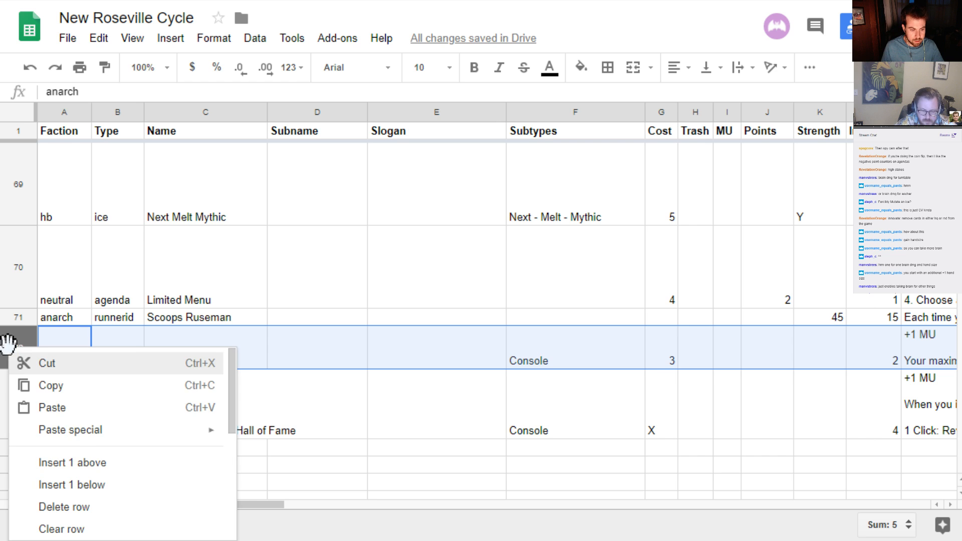
pyautogui.click(88, 484)
# Enter the factions shaper, criminal and criminal in rows 75 to 77, below the *Roseville Runner Hall of Fame entry
pyautogui.scroll(-1, 100, 398)
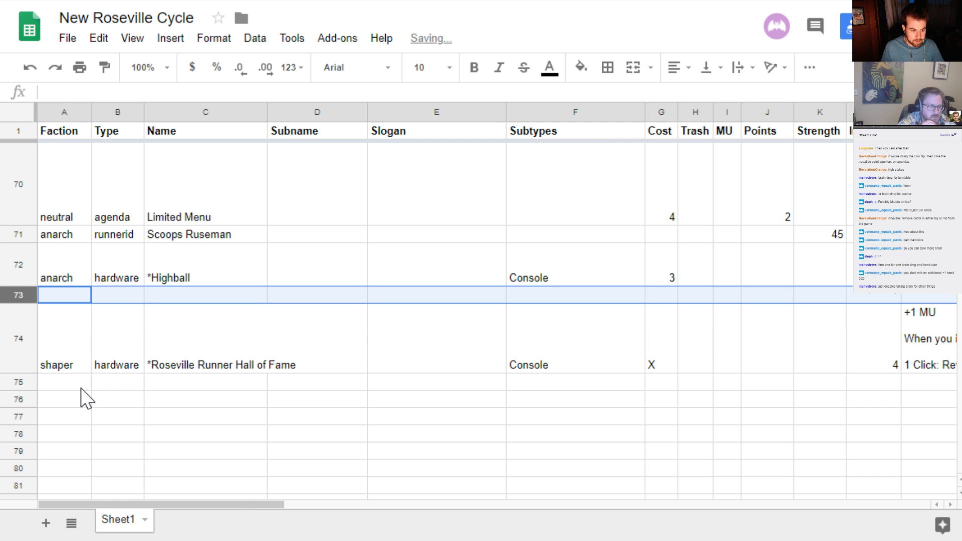
pyautogui.click(79, 385)
pyautogui.write('sharp')
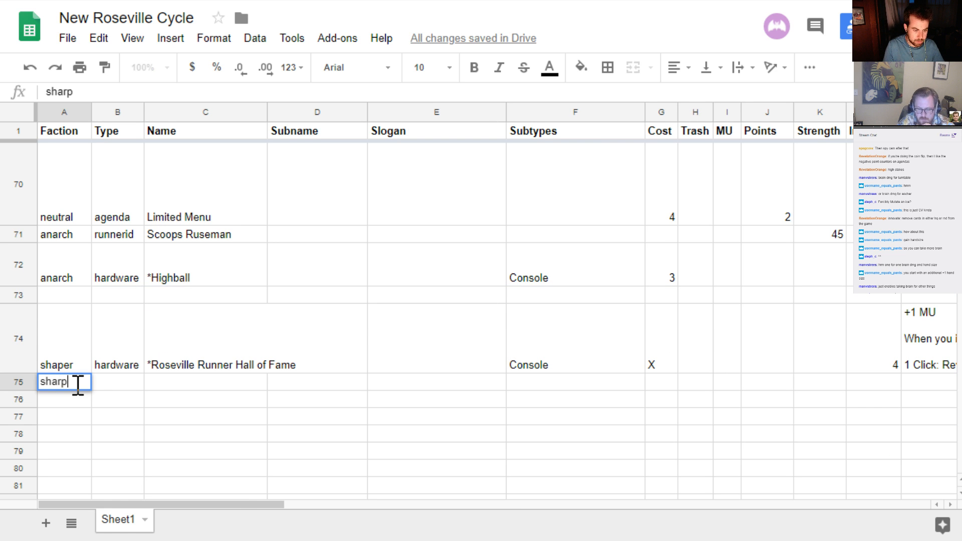
pyautogui.press('BackSpace')
pyautogui.press('BackSpace')
pyautogui.write('per')
pyautogui.press('Return')
pyautogui.write('criminal')
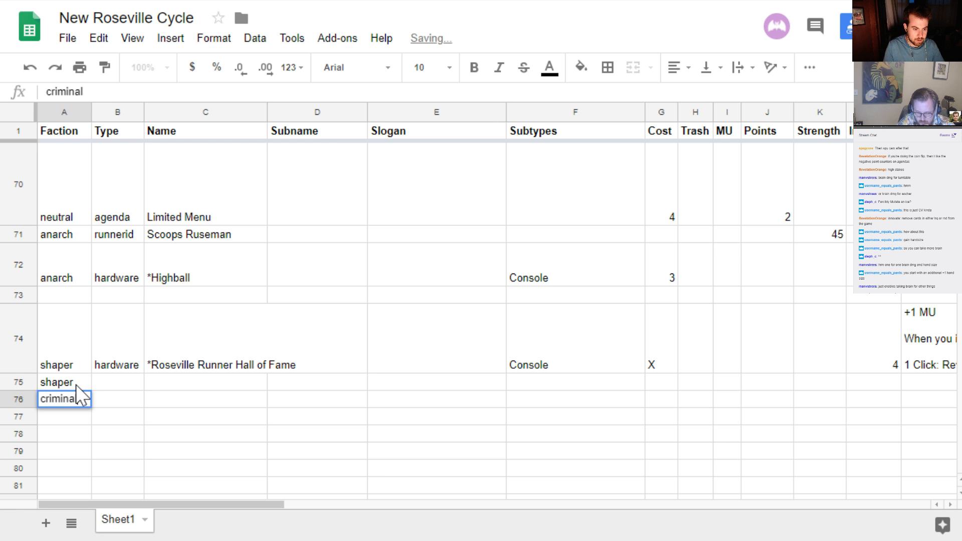
pyautogui.press('Return')
pyautogui.write('criminal')
pyautogui.press('Return')
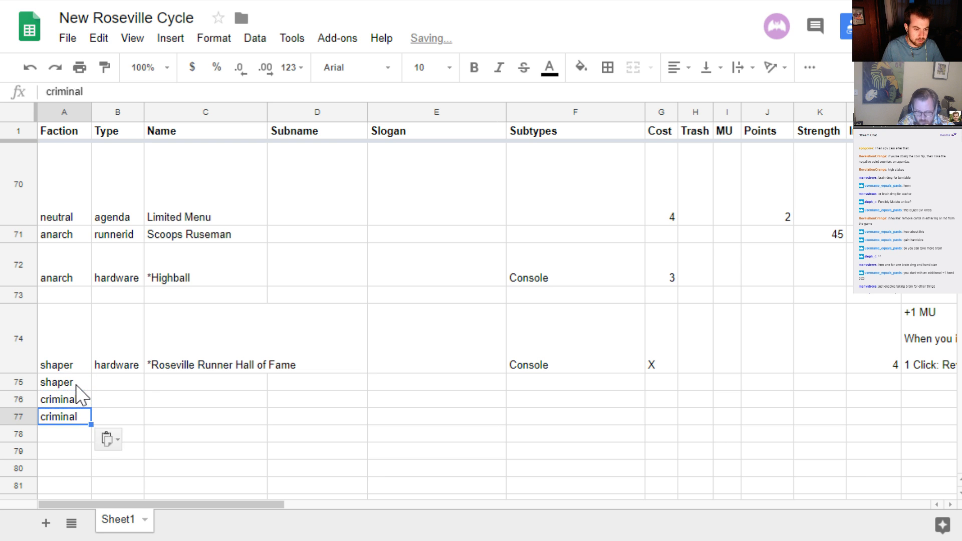
# Enter neutral as the faction in both row 78 and row 79
pyautogui.write('neutral')
pyautogui.press('BackSpace')
pyautogui.press('BackSpace')
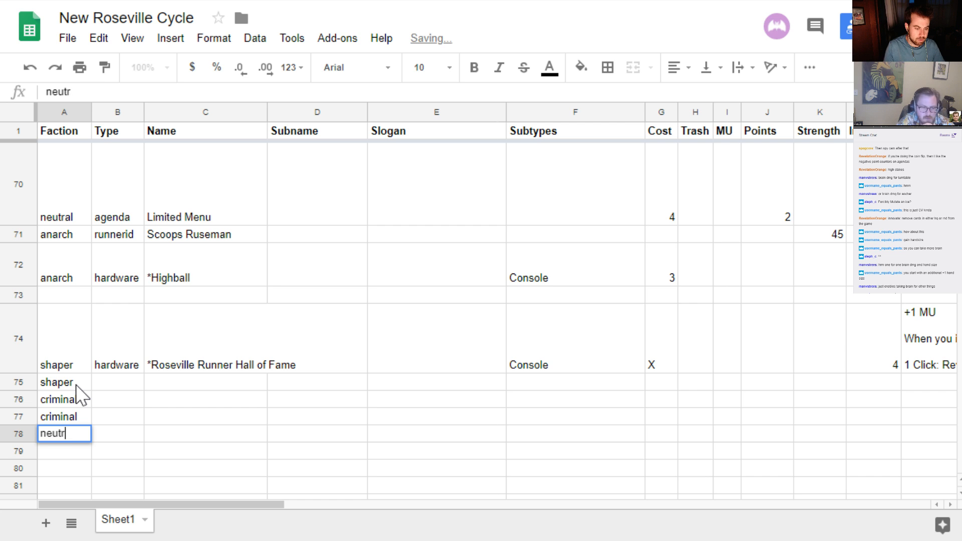
pyautogui.write('ral')
pyautogui.press('Return')
pyautogui.write('nue')
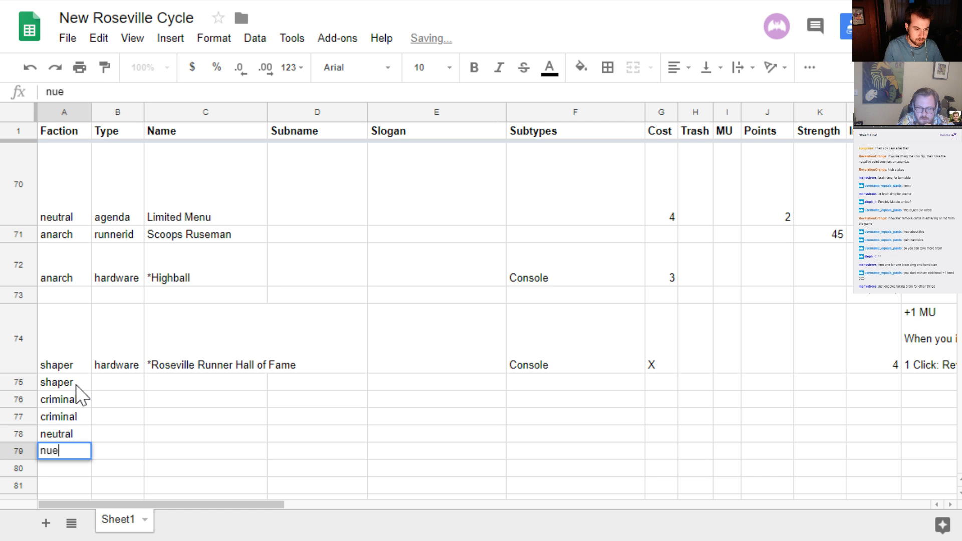
pyautogui.press('BackSpace')
pyautogui.press('BackSpace')
pyautogui.write('e')
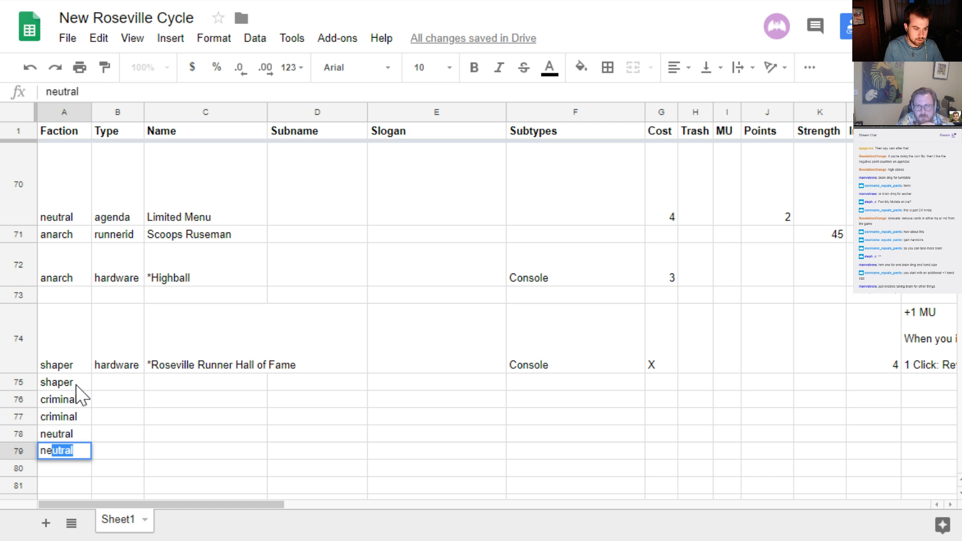
pyautogui.press('Return')
pyautogui.press('Up')
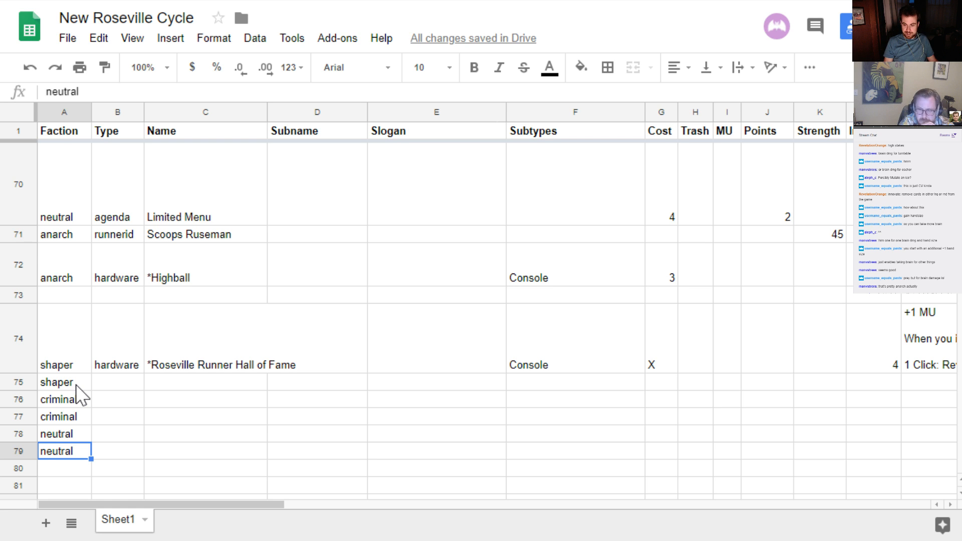
# Set the faction to anarch and the type to program in the empty row 73
pyautogui.press('Tab')
pyautogui.press('Up')
pyautogui.press('Up')
pyautogui.press('Up')
pyautogui.press('Up')
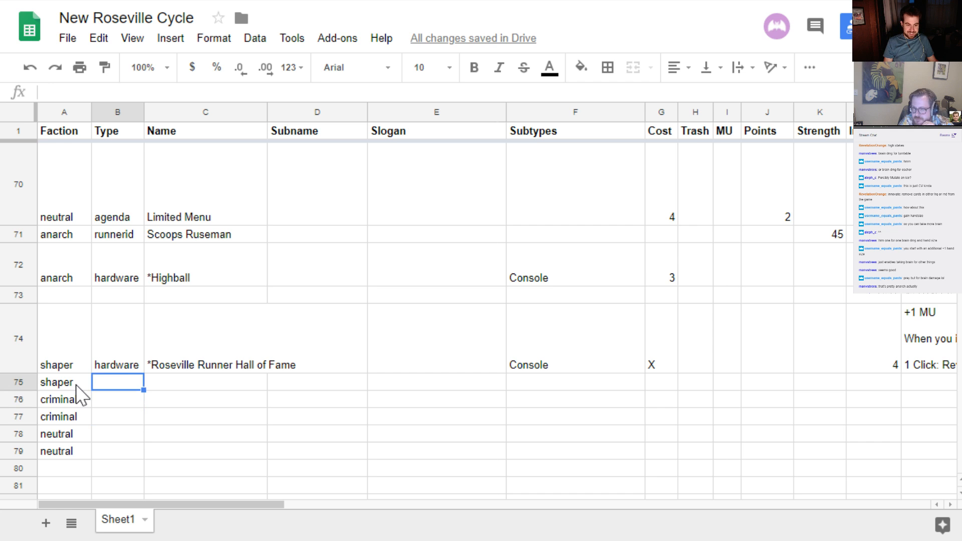
pyautogui.press('Up')
pyautogui.press('Up')
pyautogui.press('Up')
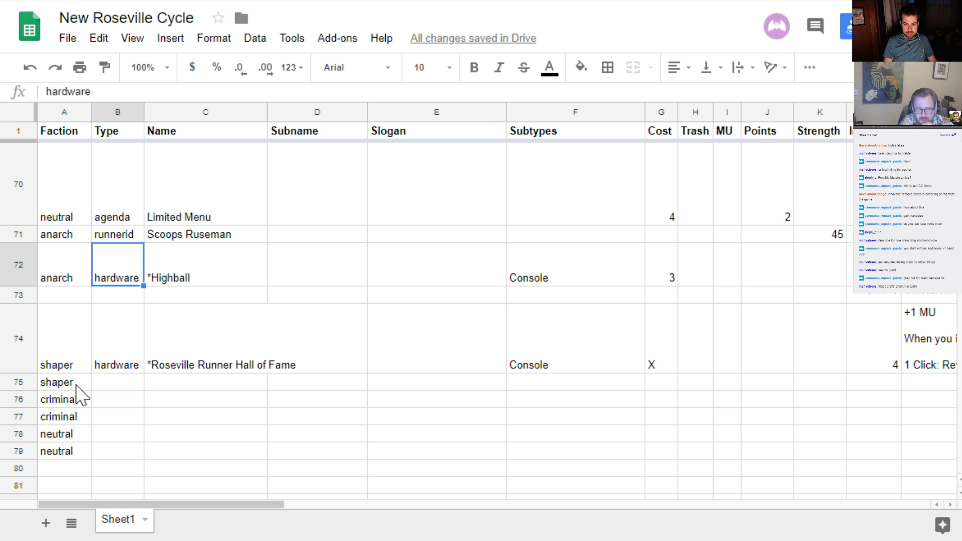
pyautogui.press('Left')
pyautogui.press('Down')
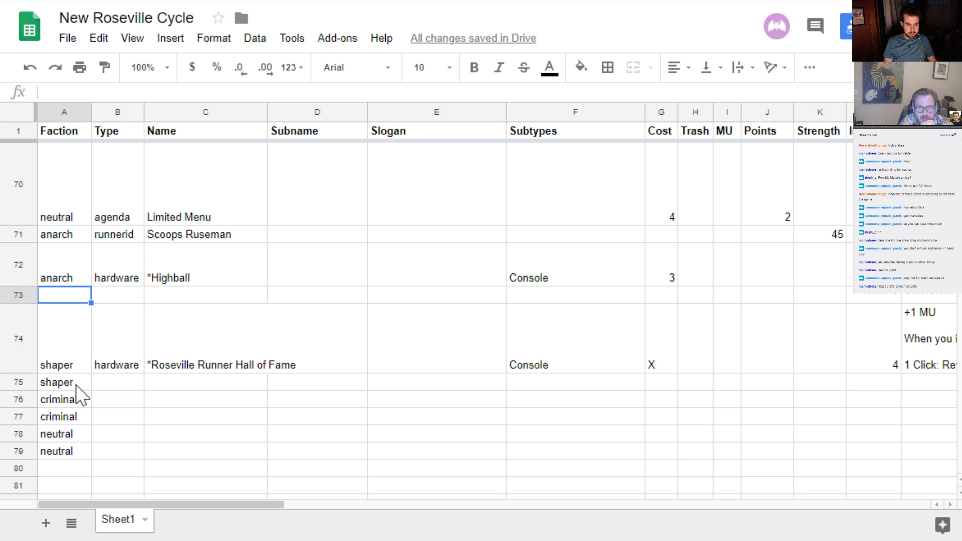
pyautogui.write('anarch')
pyautogui.press('Tab')
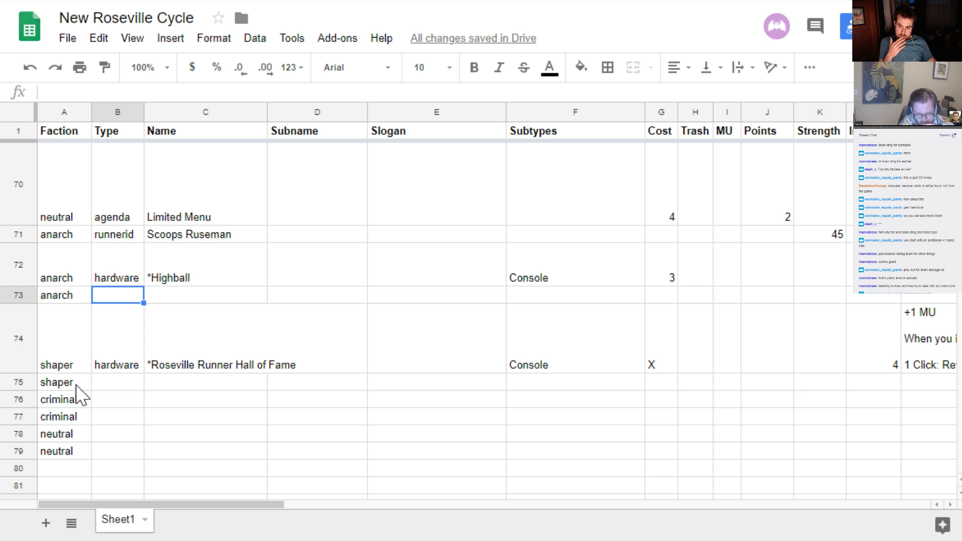
pyautogui.write('program')
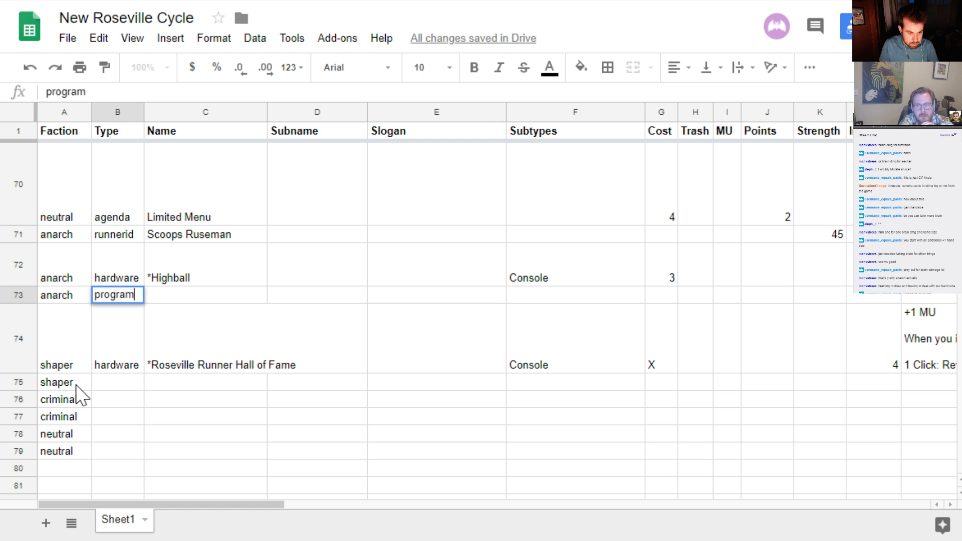
pyautogui.press('Tab')
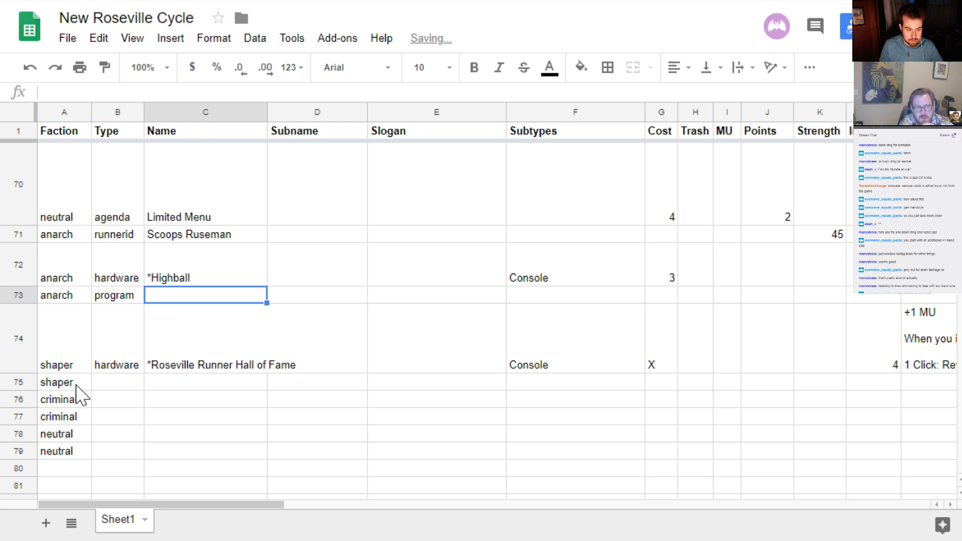
# Name the anarch program in row 73 BrainWorm
pyautogui.press('Right')
pyautogui.press('Right')
pyautogui.press('Right')
pyautogui.press('Left')
pyautogui.press('Left')
pyautogui.press('Left')
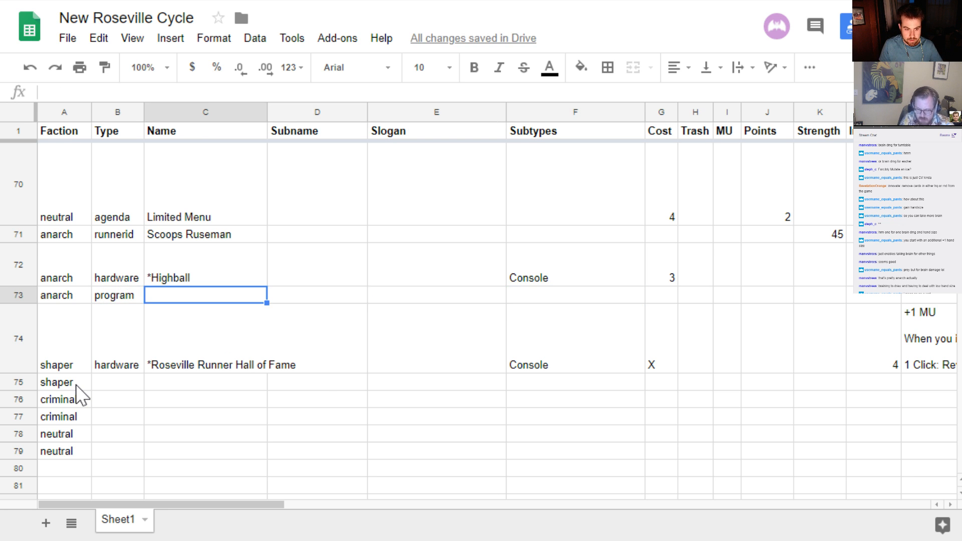
pyautogui.write('Brain')
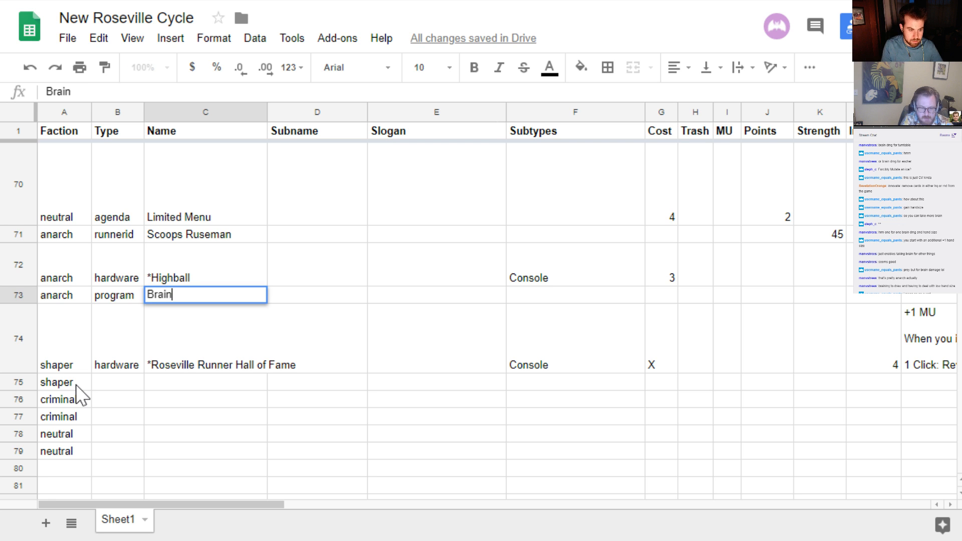
pyautogui.write('Worm')
pyautogui.press('Return')
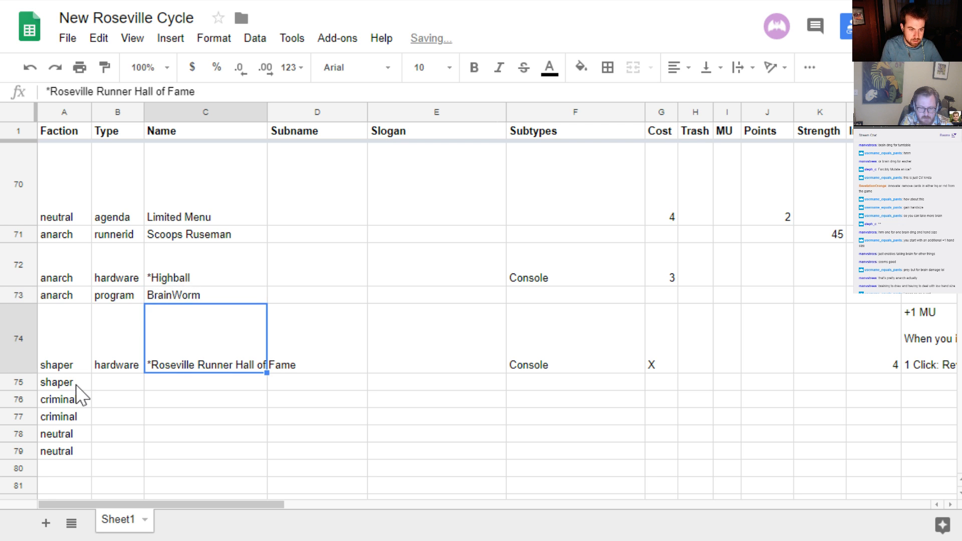
pyautogui.press('Up')
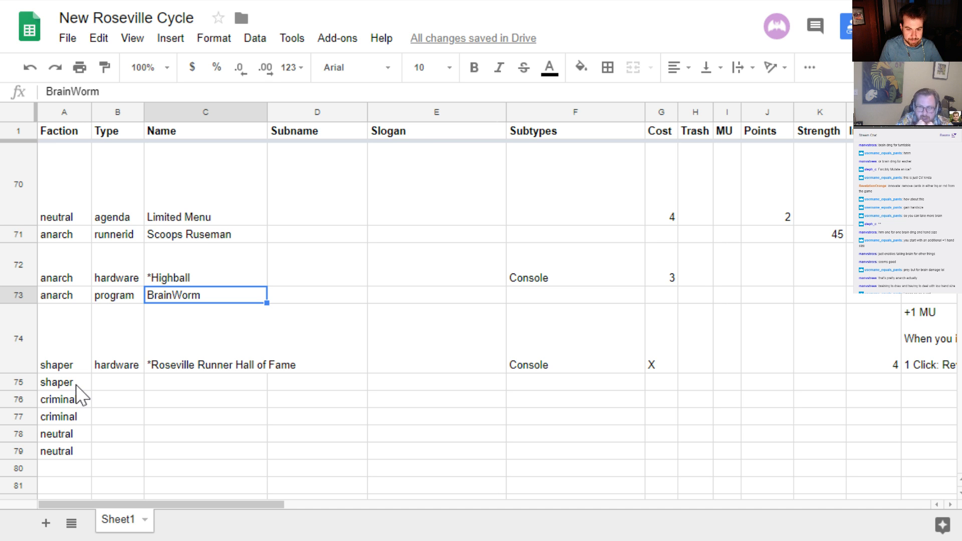
# Enter Virus as the subtype of BrainWorm in row 73
pyautogui.press('Right')
pyautogui.press('Right')
pyautogui.press('Right')
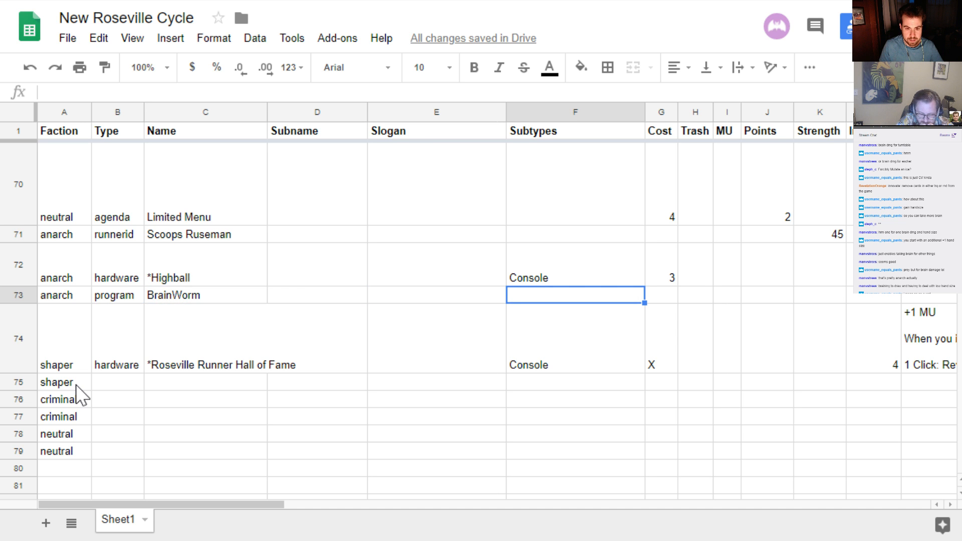
pyautogui.write('Virus')
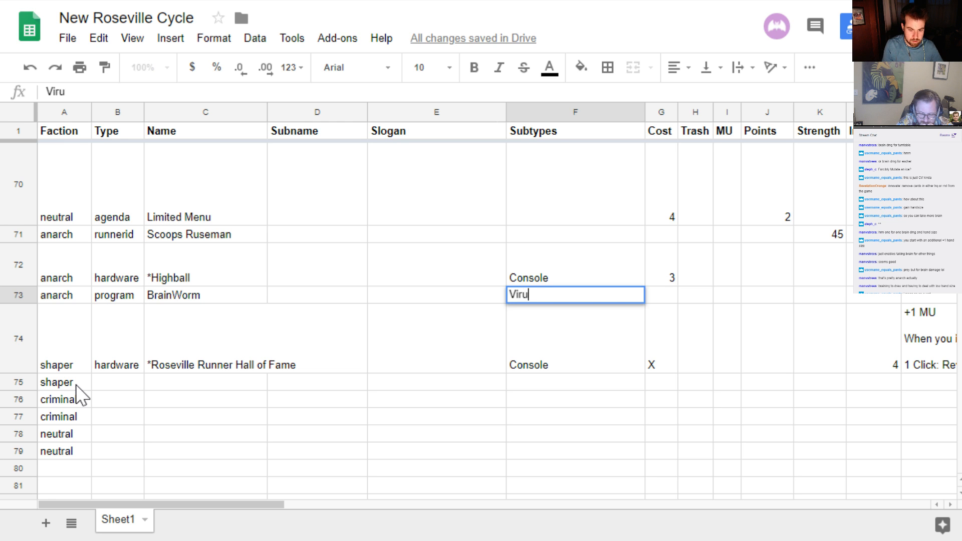
pyautogui.press('Return')
pyautogui.press('Up')
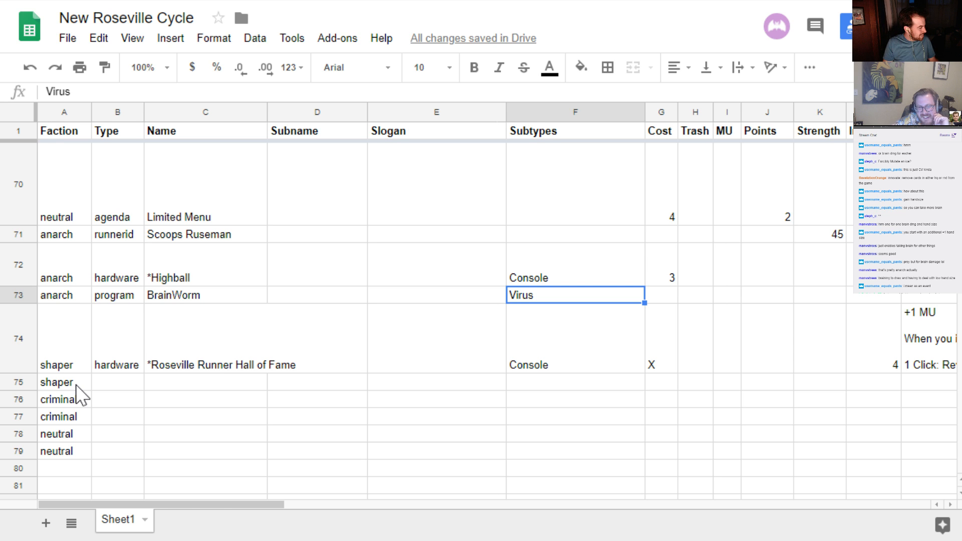
# Begin BrainWorm's ability text in row 73 with "Your handsize is increased by 1 for each Virus counter on this card."
pyautogui.press('Right')
pyautogui.press('Right')
pyautogui.press('Right')
pyautogui.press('Right')
pyautogui.press('Right')
pyautogui.press('Right')
pyautogui.press('Right')
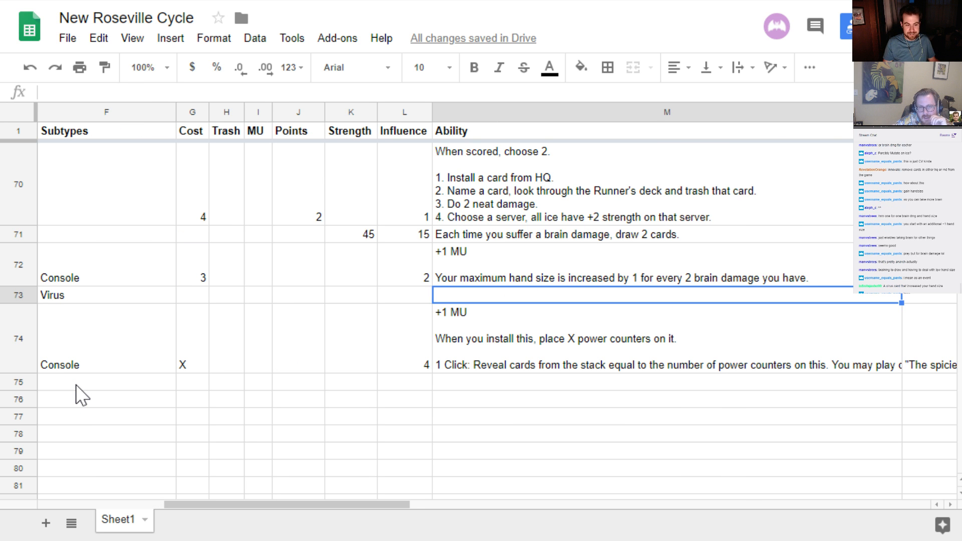
pyautogui.press('Return')
pyautogui.write('You')
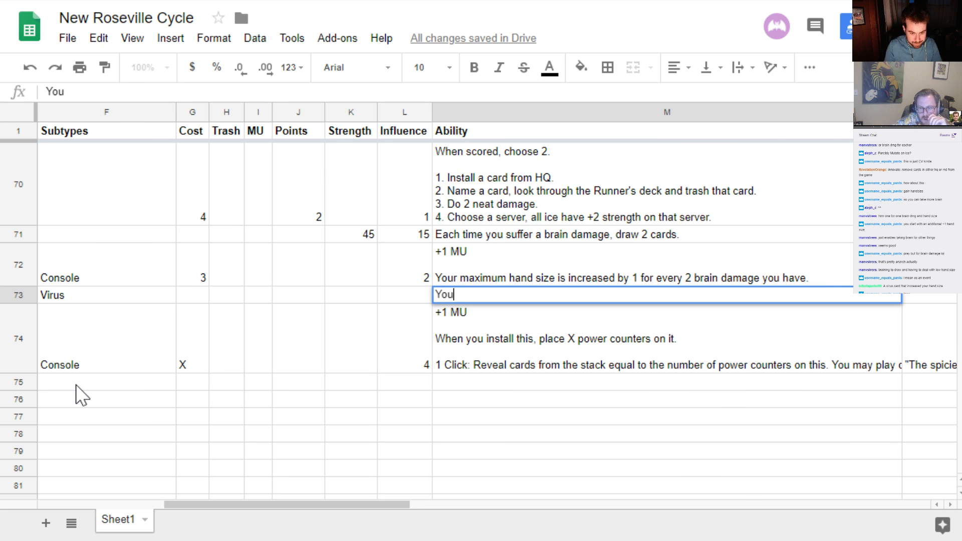
pyautogui.write('r handsize is increae')
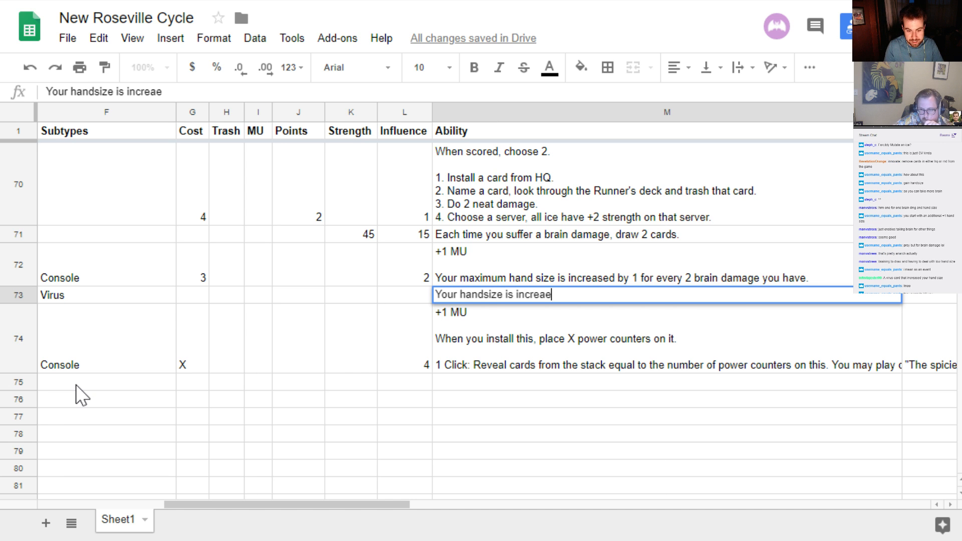
pyautogui.press('BackSpace')
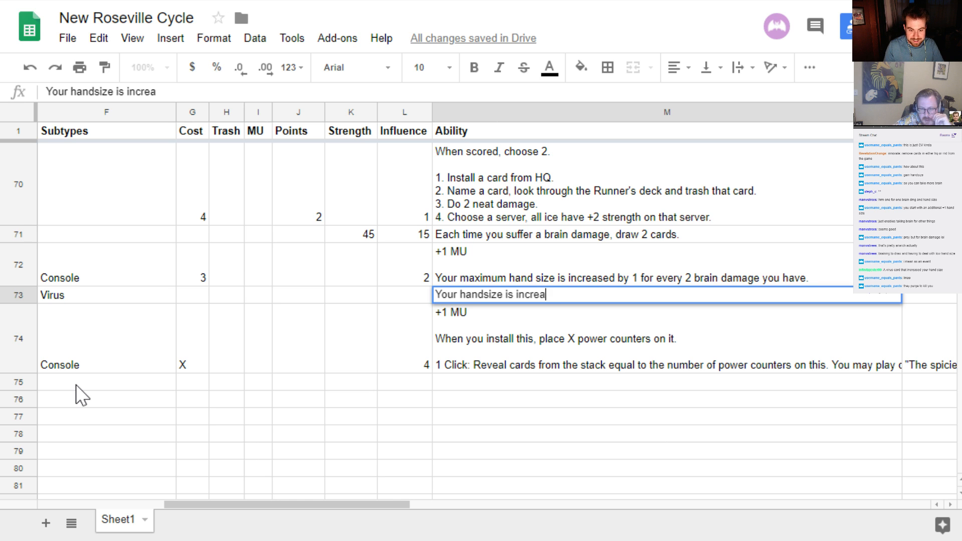
pyautogui.write('sed by')
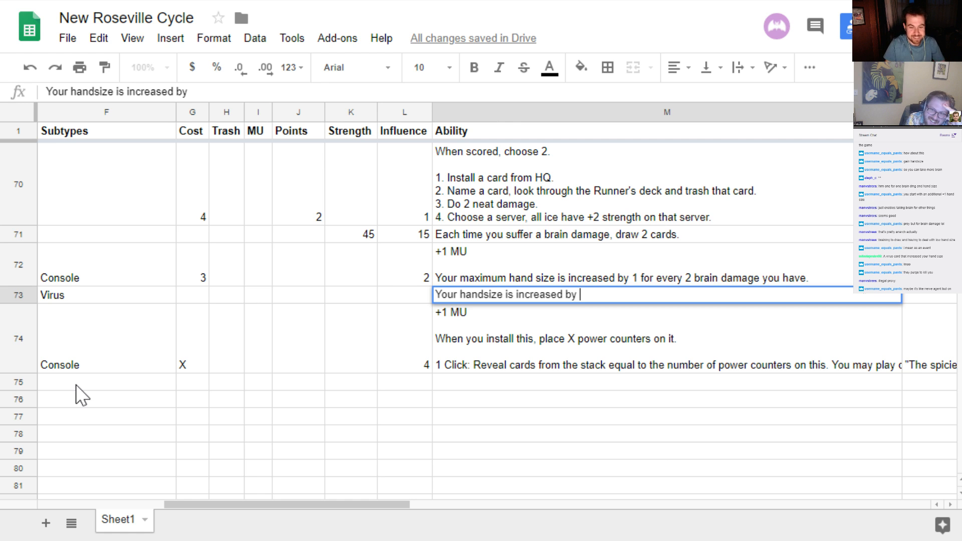
pyautogui.write('1 f')
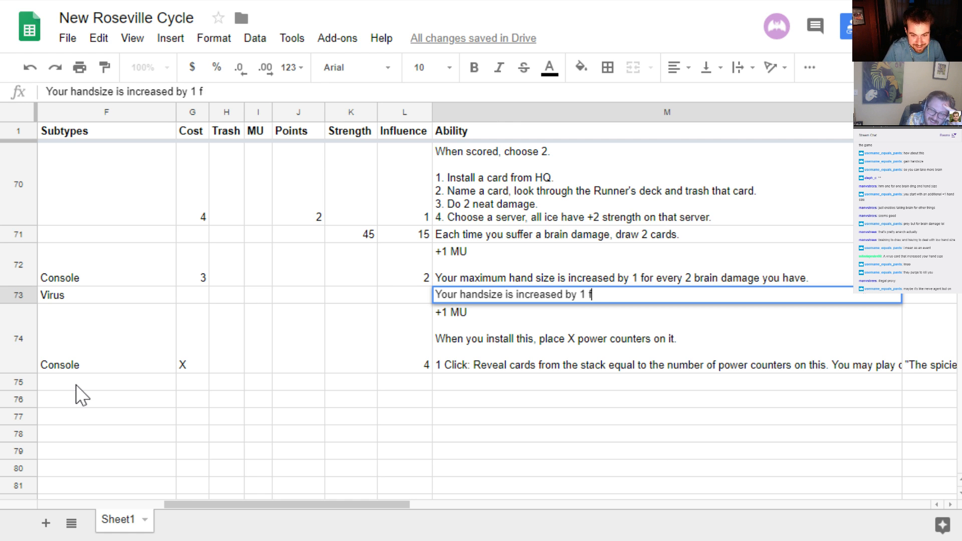
pyautogui.write('or each Virus cou')
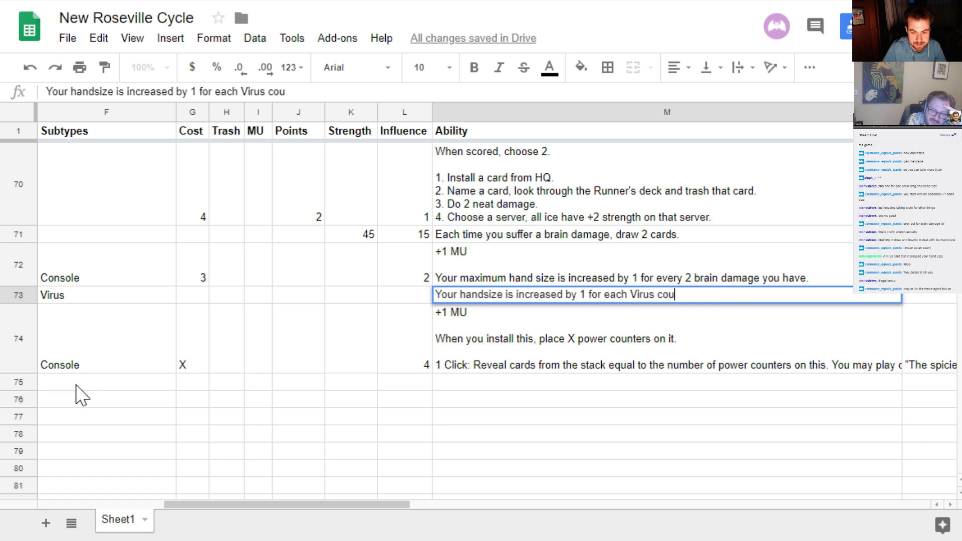
pyautogui.write('nter on this card.')
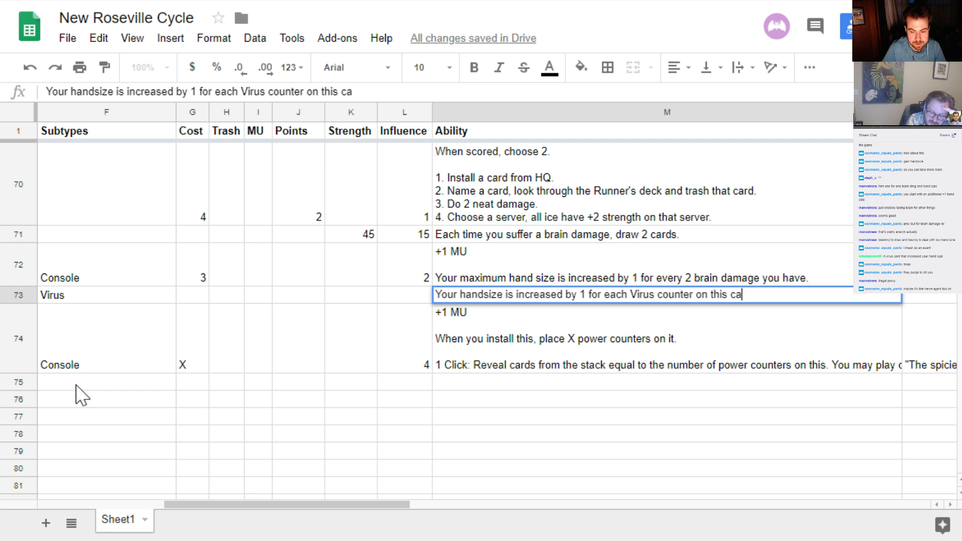
# Add a second paragraph to BrainWorm's ability, separated by a blank line: "Whenever there is a successful run, add 1 virus counter to this card."
pyautogui.hotkey('alt', 'Return')
pyautogui.hotkey('alt', 'Return')
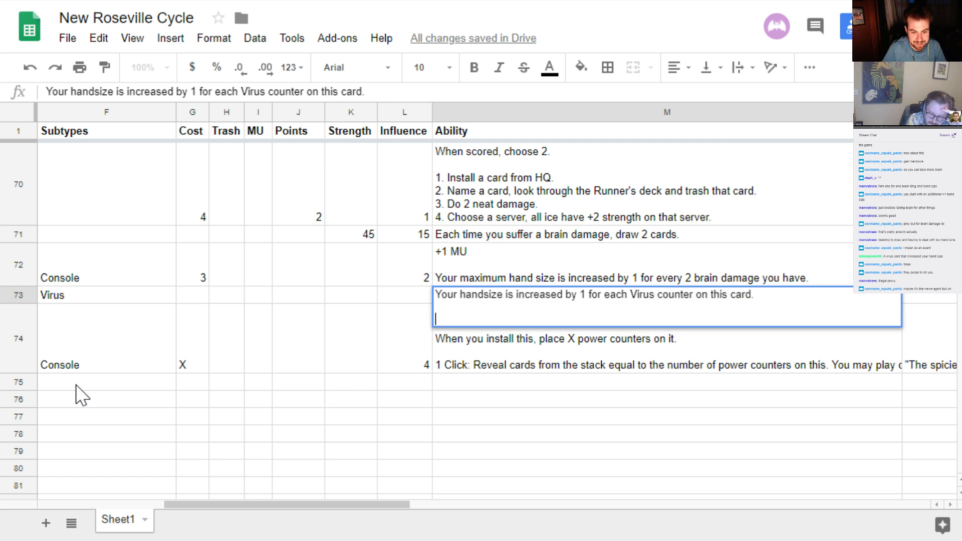
pyautogui.write('Gai')
pyautogui.press('BackSpace')
pyautogui.press('BackSpace')
pyautogui.press('BackSpace')
pyautogui.write('Whenever ')
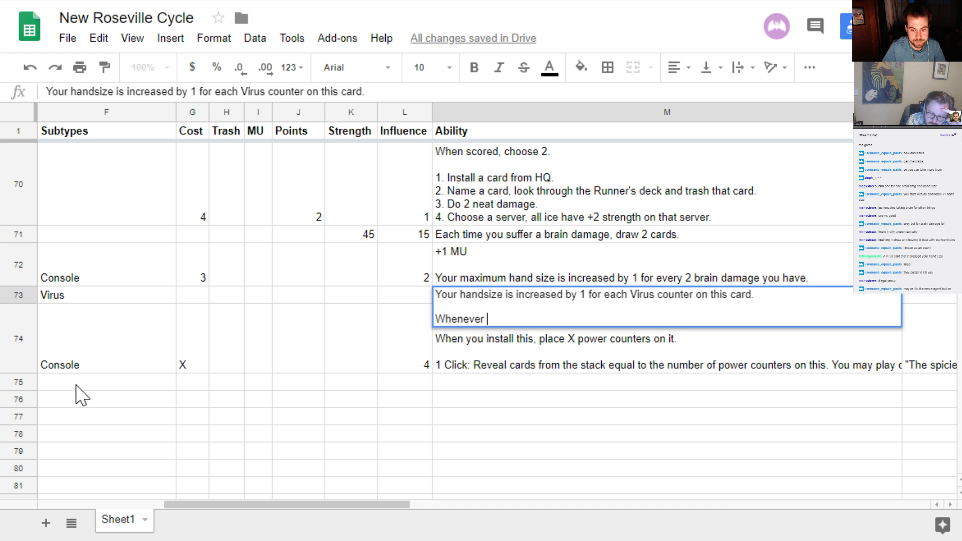
pyautogui.write('there is a s')
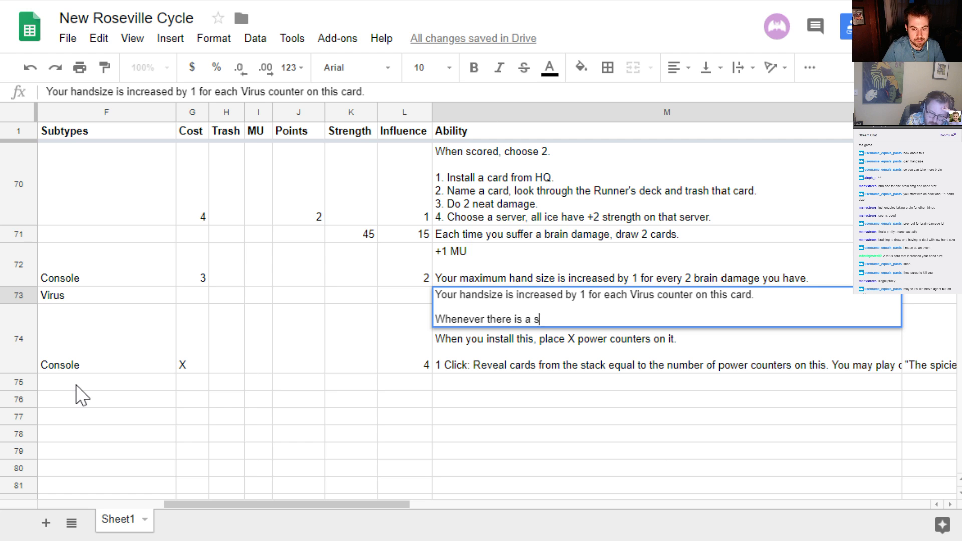
pyautogui.write('uccessful run,')
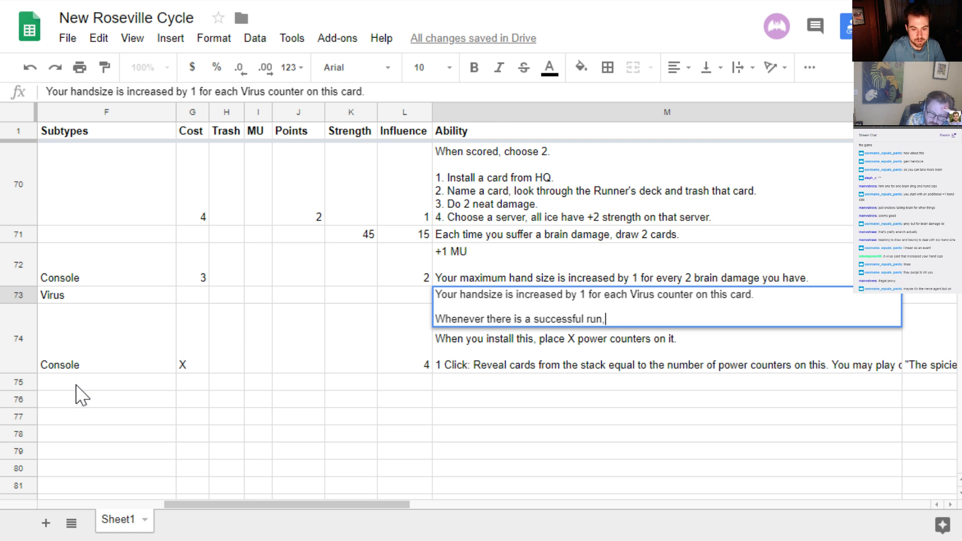
pyautogui.write(' add 1 vir')
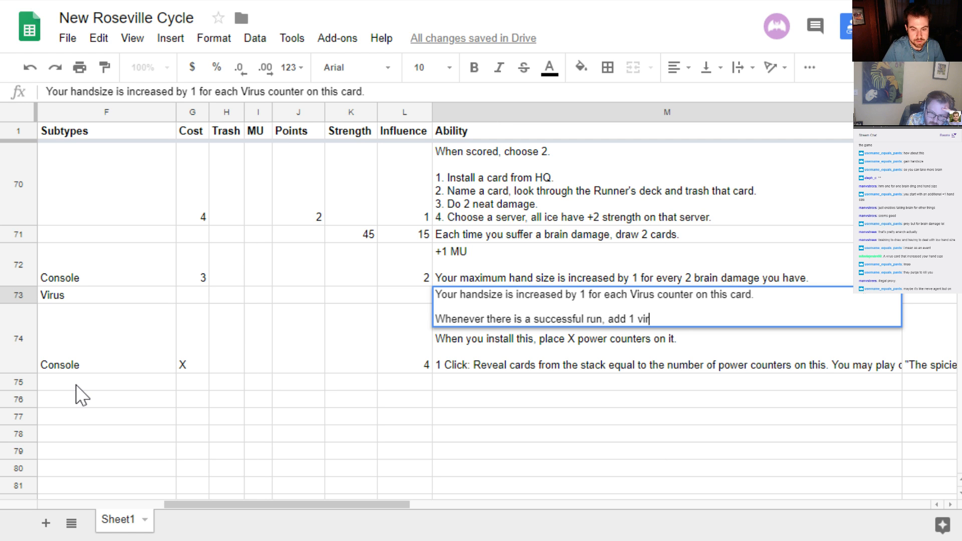
pyautogui.write('us counter to this card.')
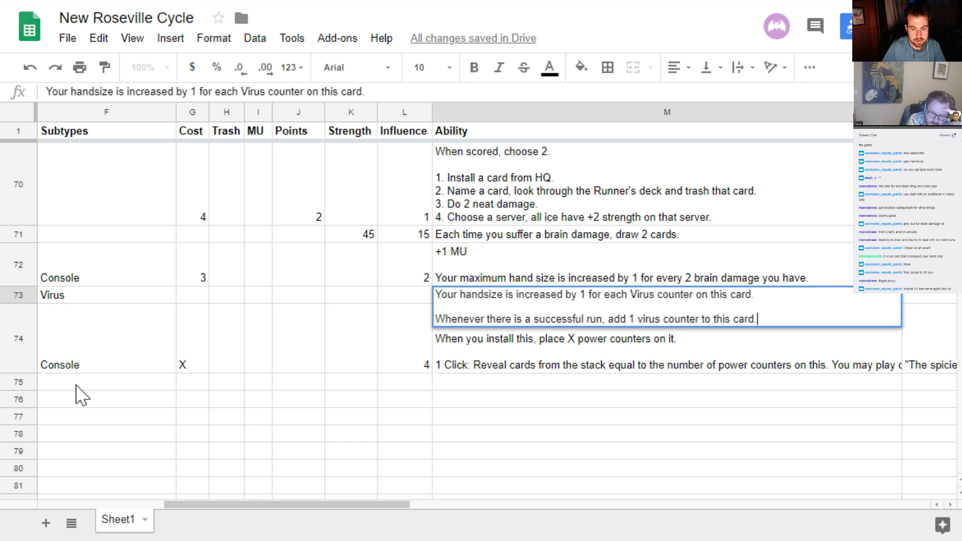
pyautogui.press('Return')
# Set BrainWorm's cost to 2 and its influence to 1 in row 73
pyautogui.press('Up')
pyautogui.press('Left')
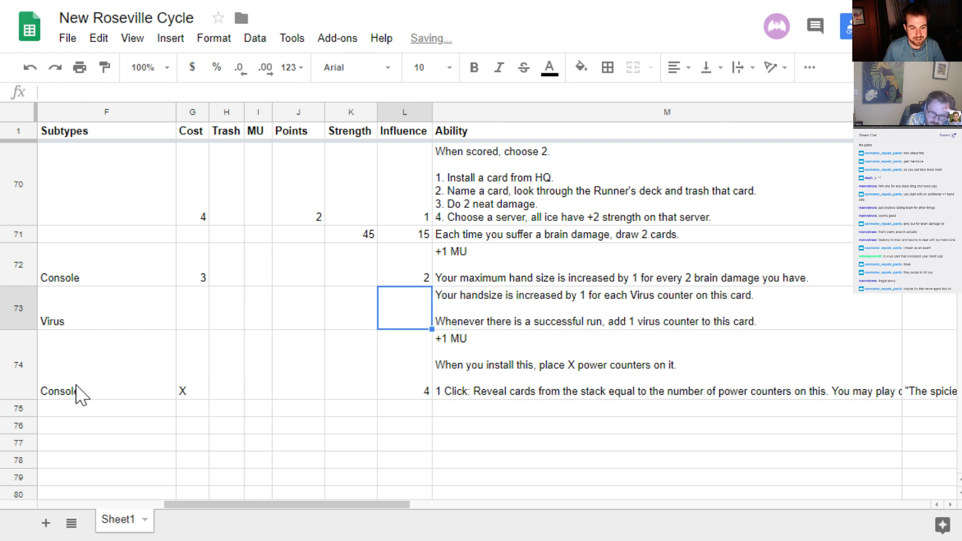
pyautogui.press('Left')
pyautogui.press('Left')
pyautogui.press('Left')
pyautogui.press('Left')
pyautogui.press('Left')
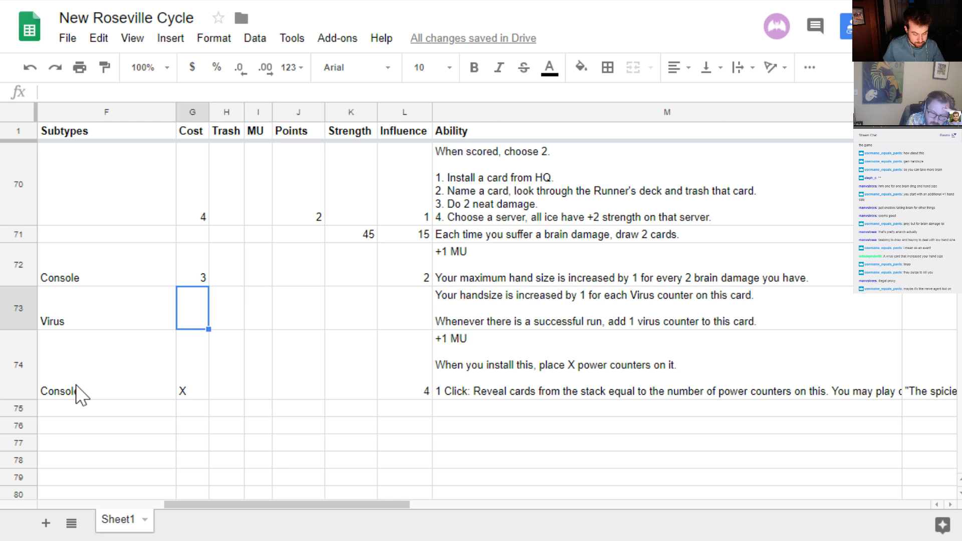
pyautogui.write('2')
pyautogui.press('Tab')
pyautogui.press('Right')
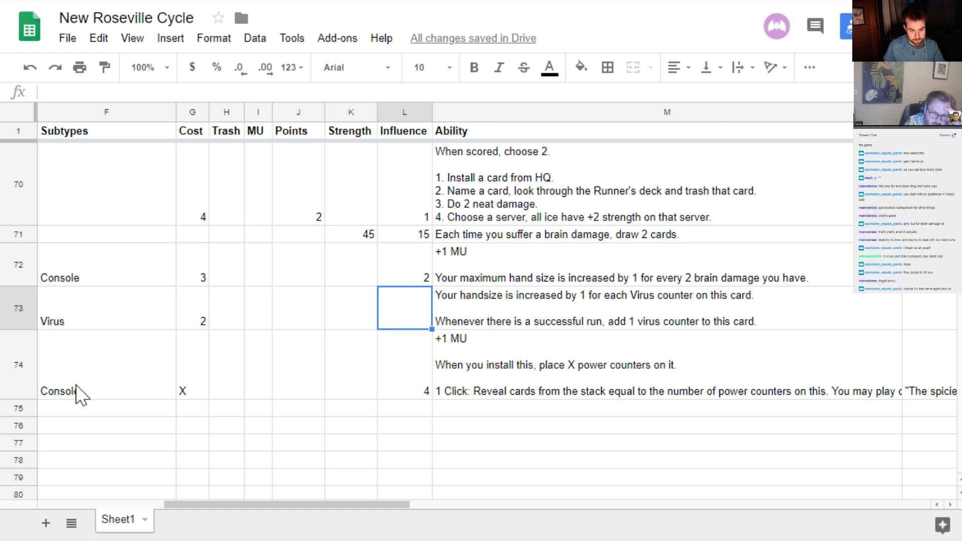
pyautogui.write('1')
pyautogui.press('Left')
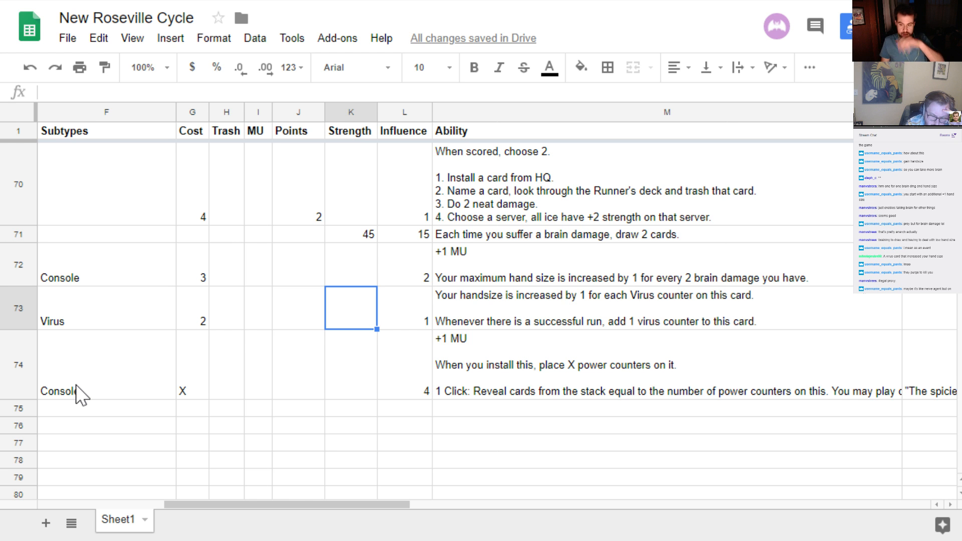
pyautogui.press('Right')
pyautogui.press('Left')
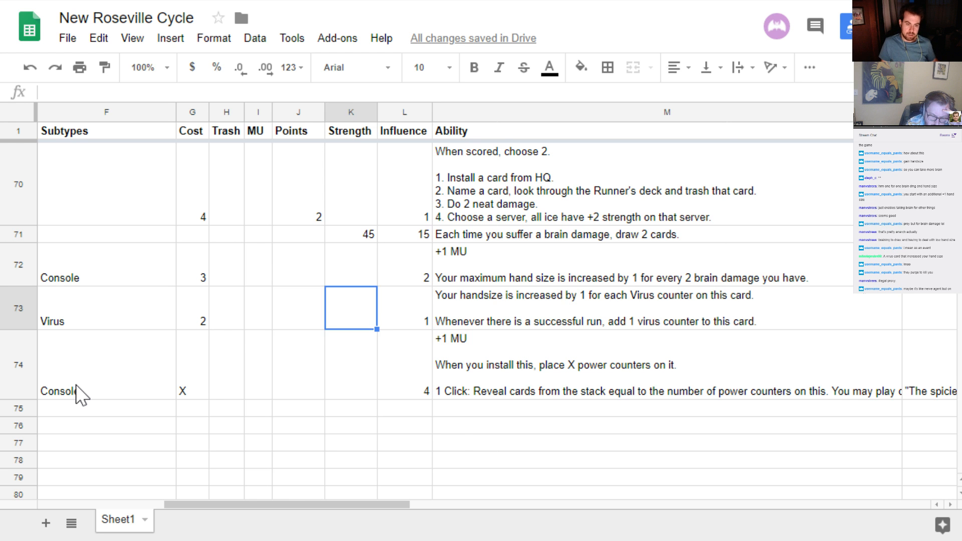
pyautogui.press('Left')
pyautogui.press('Left')
pyautogui.press('Left')
pyautogui.press('Left')
pyautogui.press('Left')
pyautogui.press('Left')
pyautogui.press('Left')
pyautogui.press('Left')
pyautogui.press('Left')
pyautogui.press('Left')
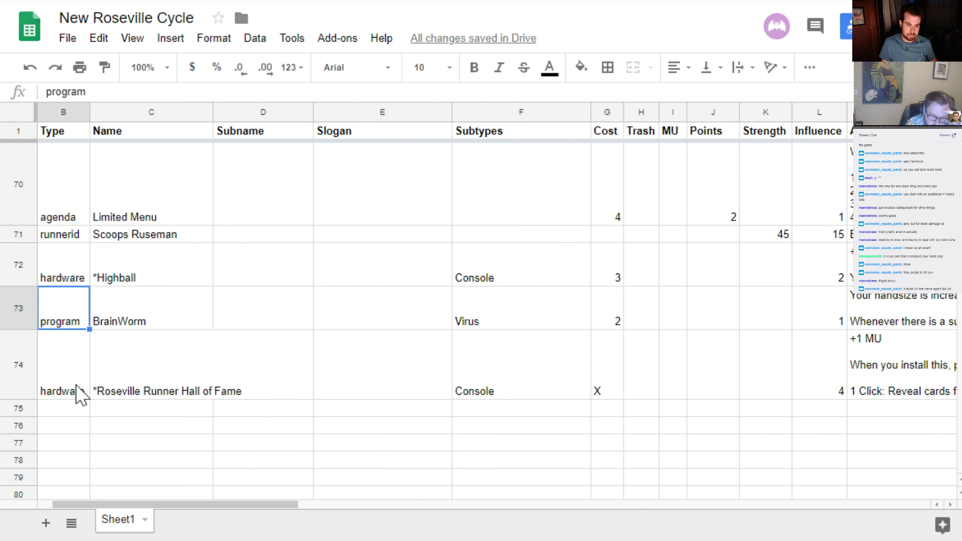
pyautogui.press('Down')
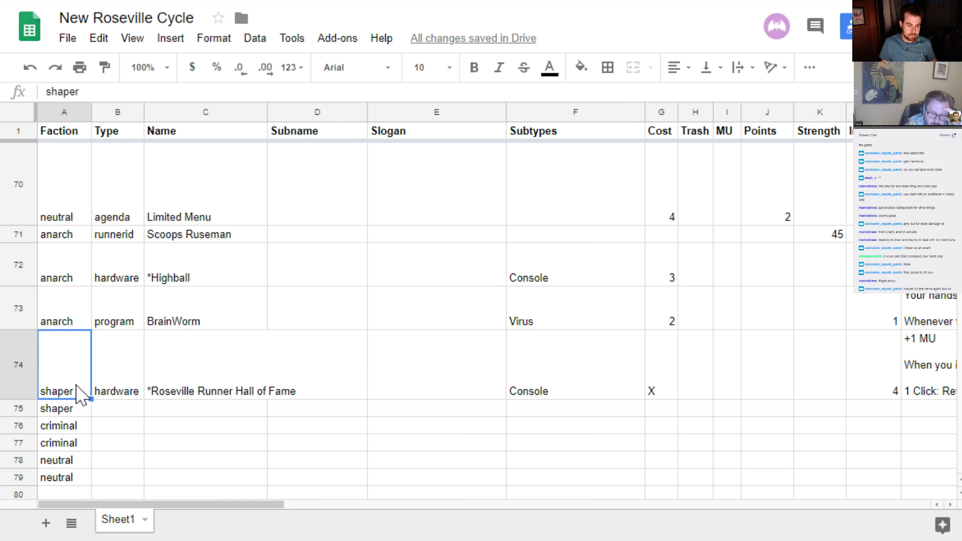
pyautogui.press('Down')
pyautogui.press('Right')
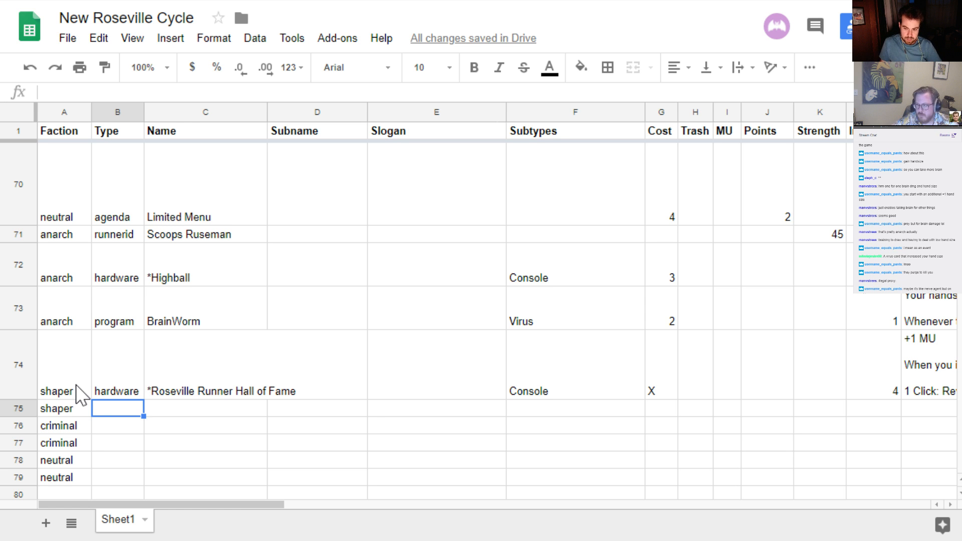
pyautogui.press('Right')
pyautogui.press('Right')
pyautogui.press('Right')
pyautogui.press('Right')
pyautogui.press('Right')
pyautogui.press('Right')
pyautogui.press('Right')
pyautogui.press('Right')
pyautogui.press('Right')
pyautogui.press('Right')
pyautogui.press('Right')
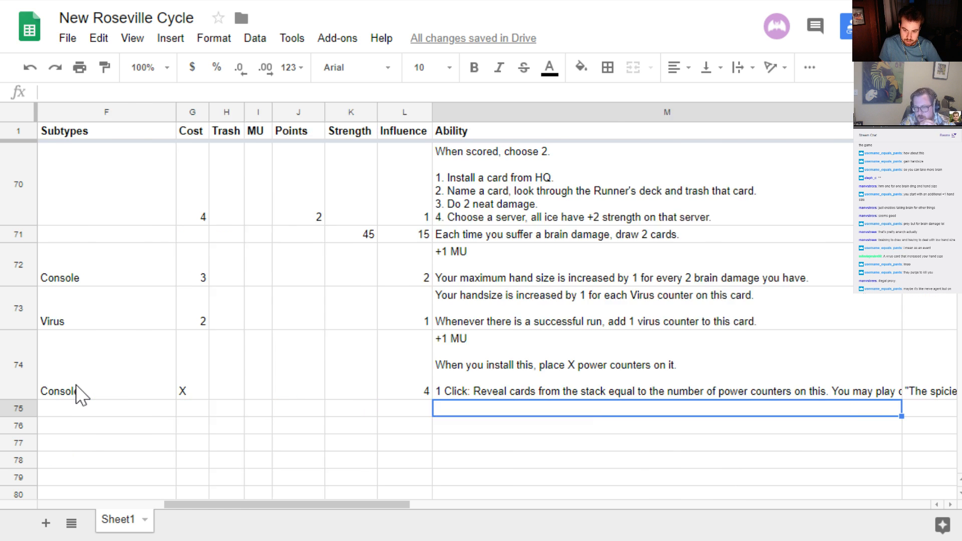
pyautogui.press('Left')
pyautogui.press('Left')
pyautogui.press('Left')
pyautogui.press('Left')
pyautogui.press('Left')
pyautogui.press('Left')
pyautogui.press('Left')
pyautogui.press('Left')
pyautogui.press('Left')
pyautogui.press('Left')
pyautogui.press('Left')
pyautogui.press('Left')
pyautogui.press('Right')
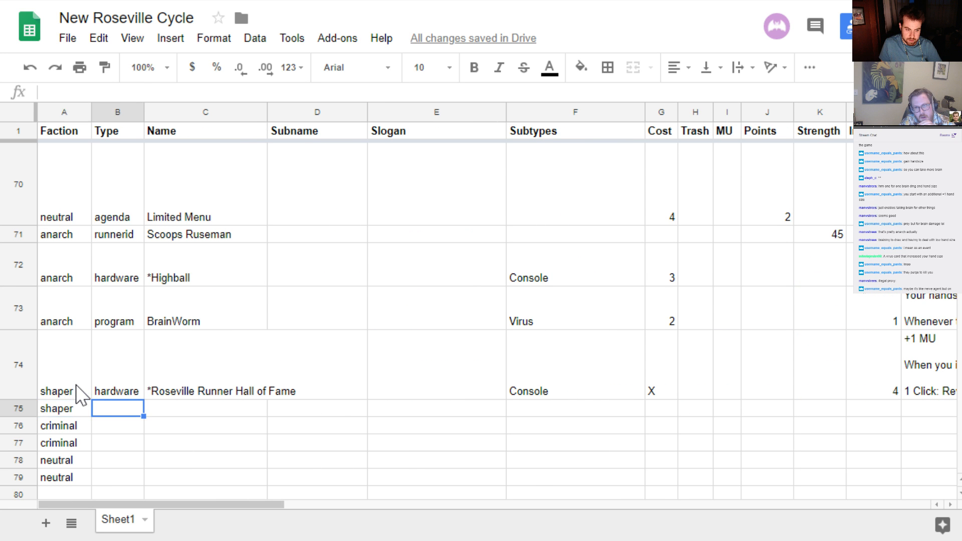
pyautogui.press('Left')
pyautogui.press('Right')
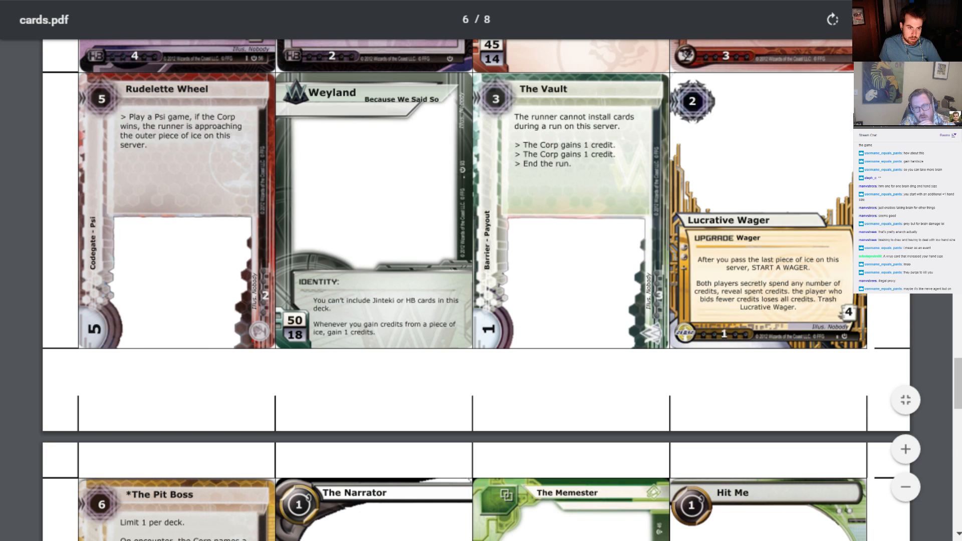
# Switch to cards.pdf and review the existing card designs on pages 6 to 8, especially the shaper and other runner cards
pyautogui.hotkey('alt', 'Tab')
pyautogui.scroll(-10, 314, 338)
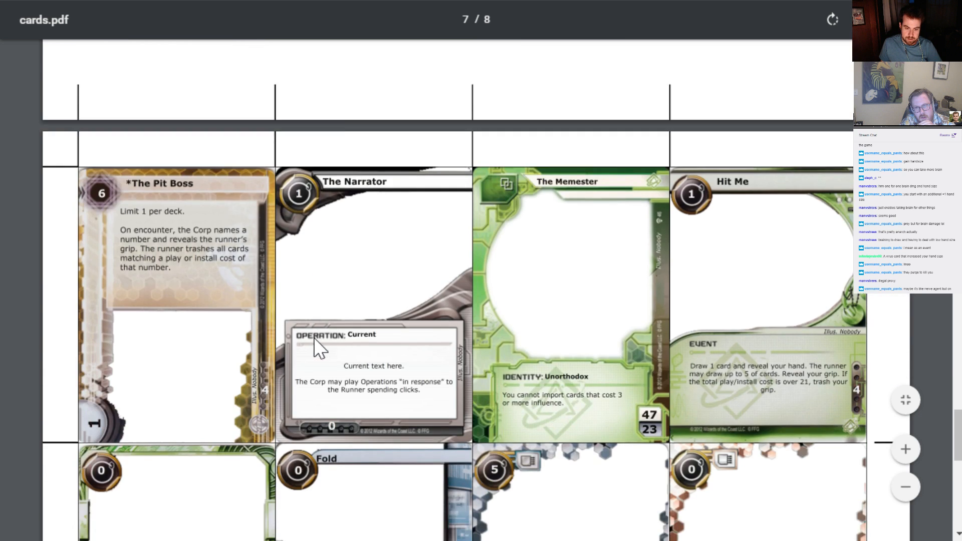
pyautogui.scroll(5, 314, 337)
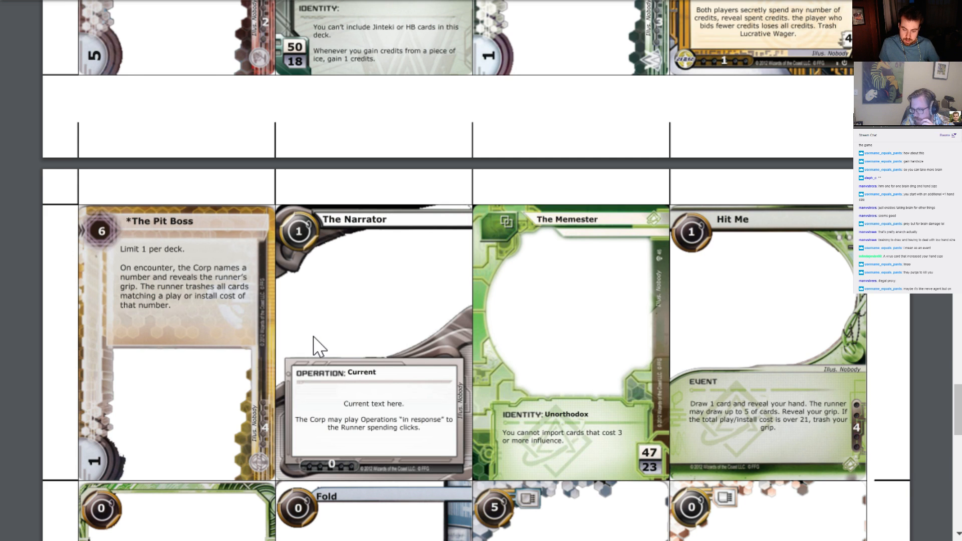
pyautogui.scroll(-5, 313, 337)
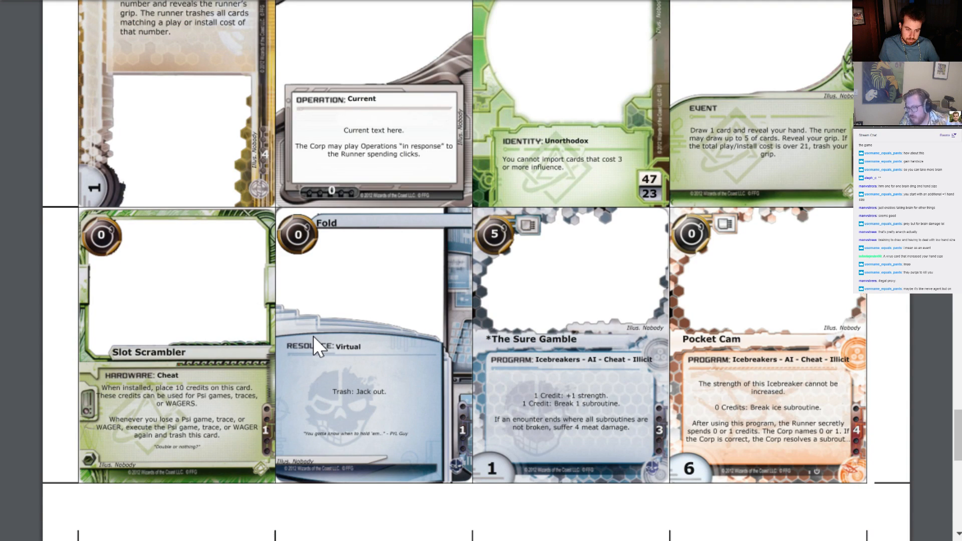
pyautogui.scroll(-5, 314, 337)
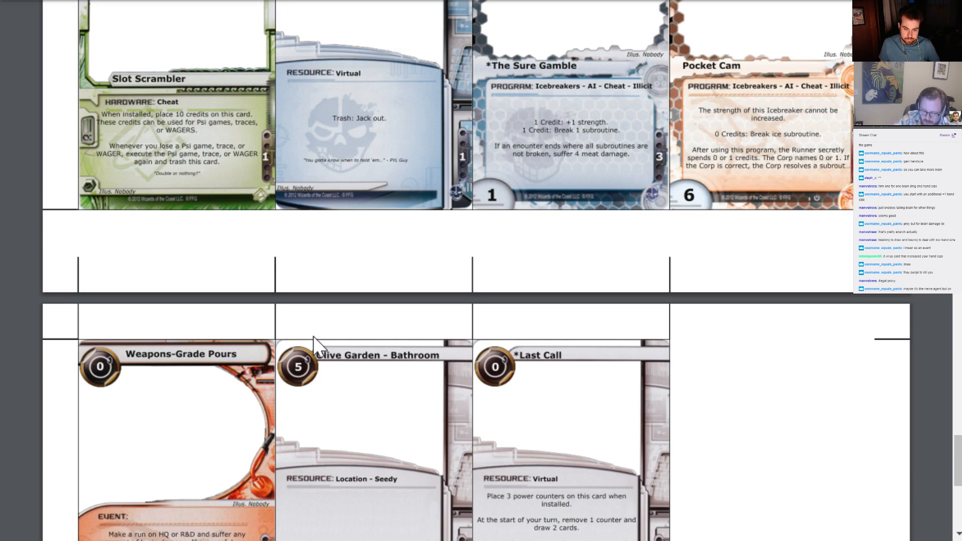
pyautogui.scroll(-5, 314, 336)
pyautogui.scroll(12, 314, 336)
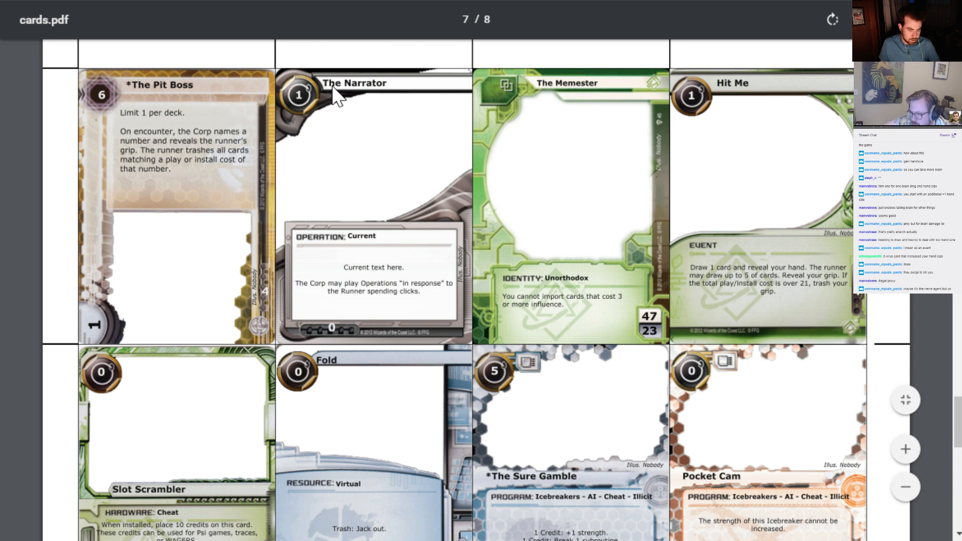
pyautogui.scroll(-3, 333, 90)
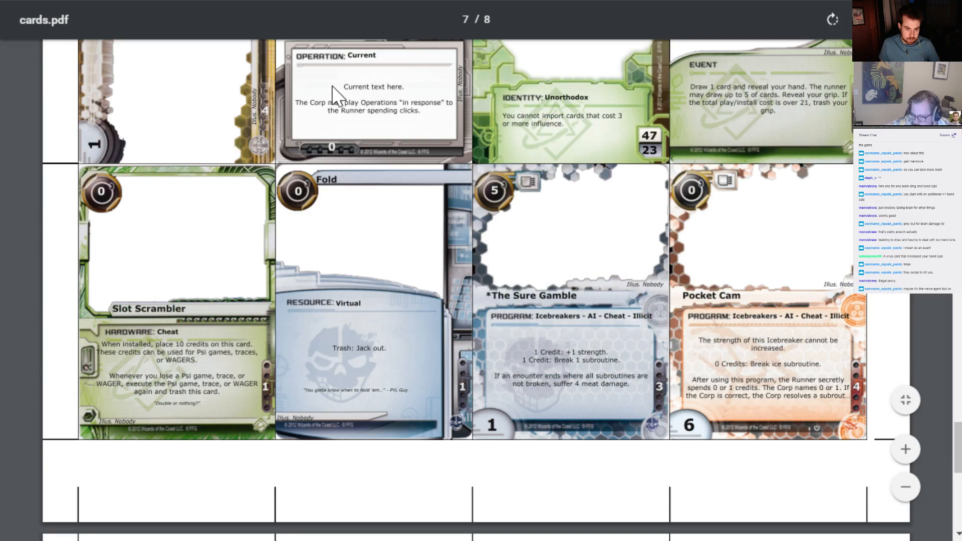
pyautogui.scroll(7, 332, 86)
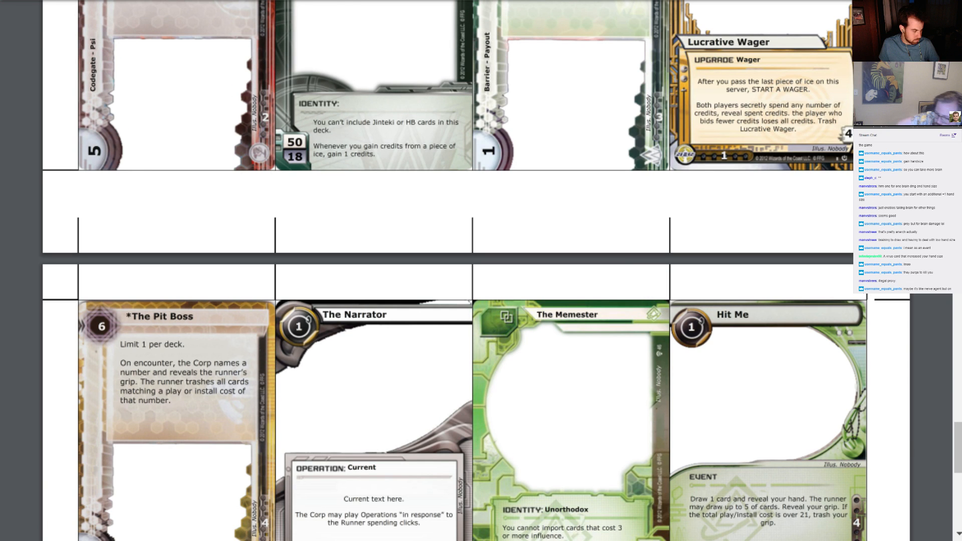
pyautogui.scroll(-10, 476, 271)
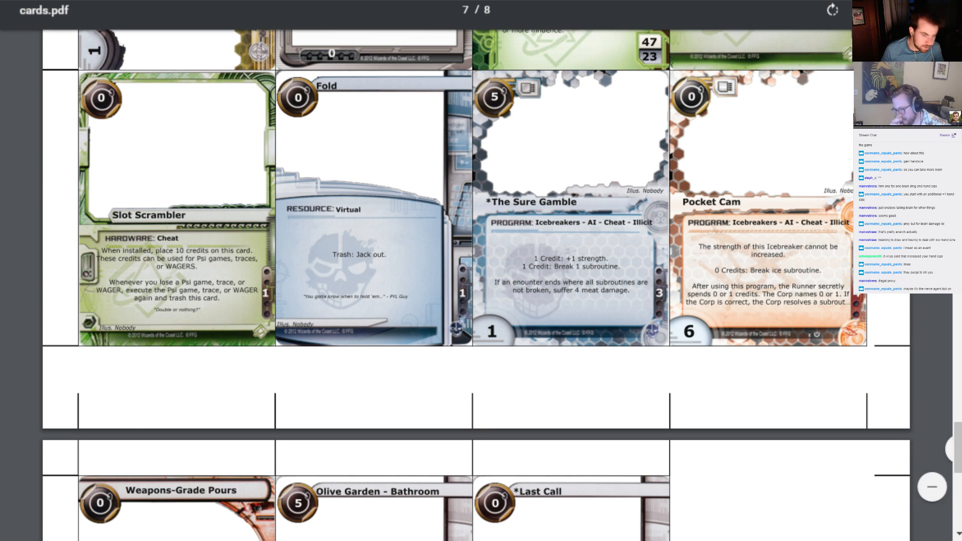
# Return to the New Roseville Cycle spreadsheet and enter the shaper card in row 75 as a resource named Dead Meme
pyautogui.hotkey('alt', 'Tab')
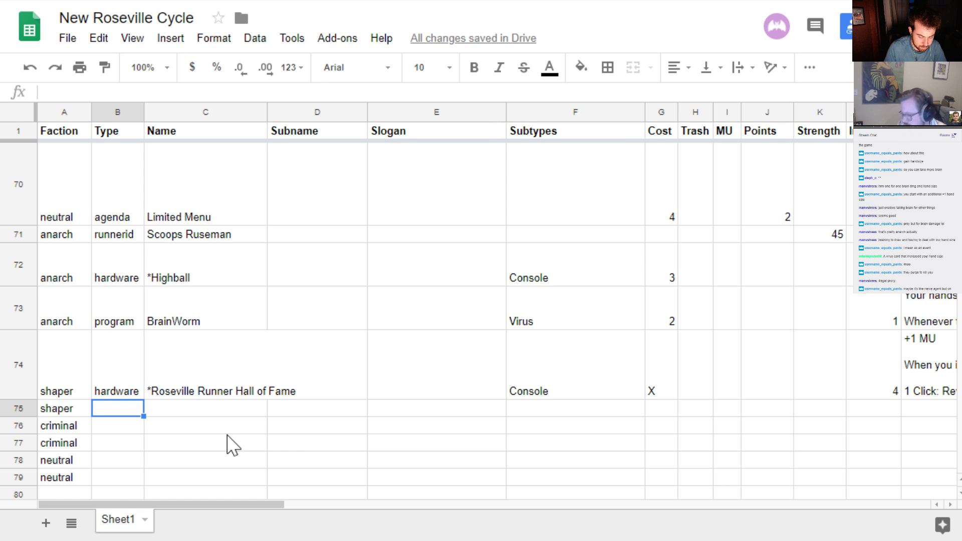
pyautogui.write('resource')
pyautogui.press('Tab')
pyautogui.write('D')
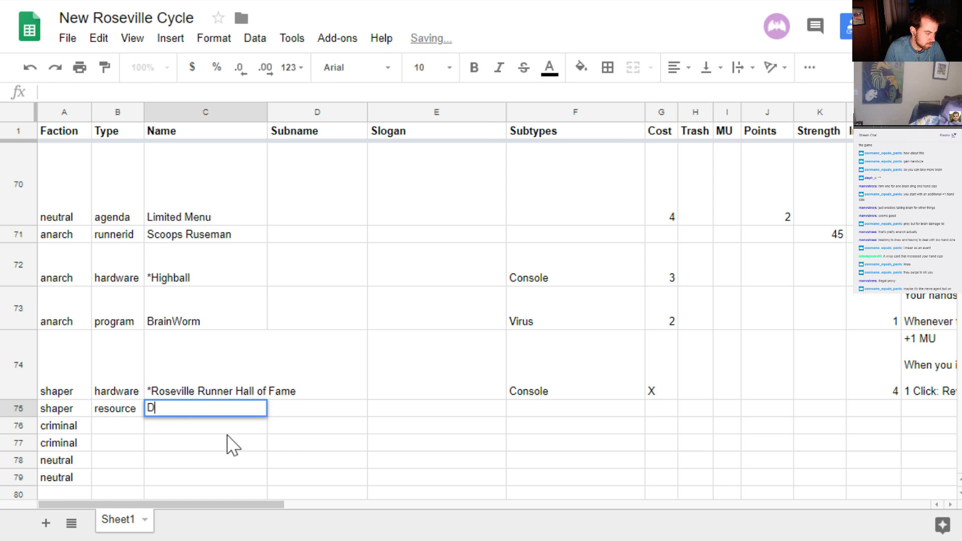
pyautogui.write('ead Memes')
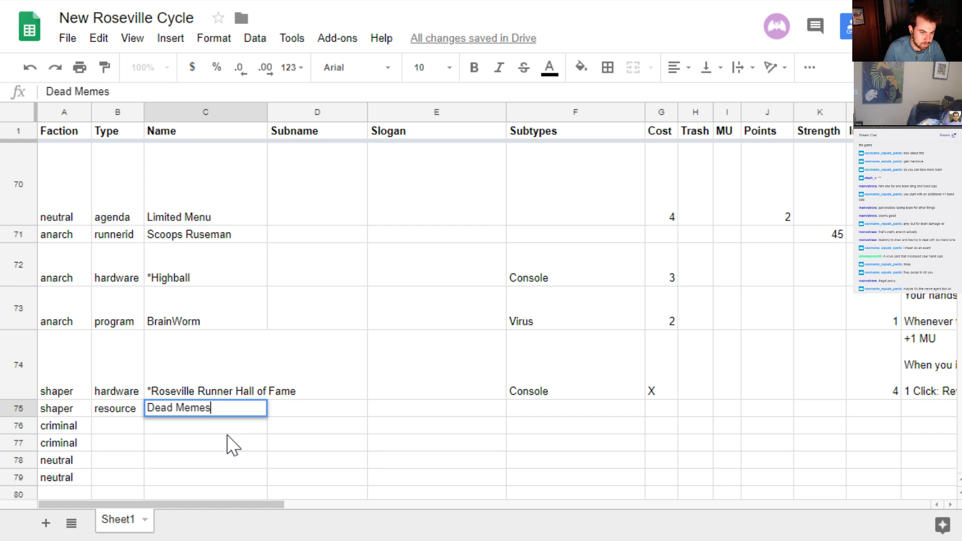
# Complete the row 75 card's name as Dead Memes and set its subtype to Virtual
pyautogui.press('Tab')
pyautogui.press('Tab')
pyautogui.press('Tab')
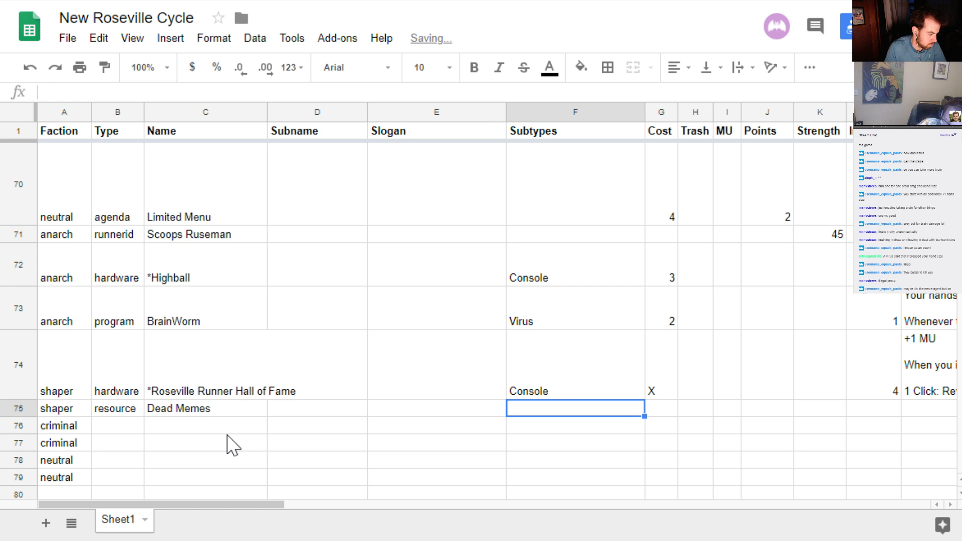
pyautogui.write('Virus')
pyautogui.press('BackSpace')
pyautogui.press('BackSpace')
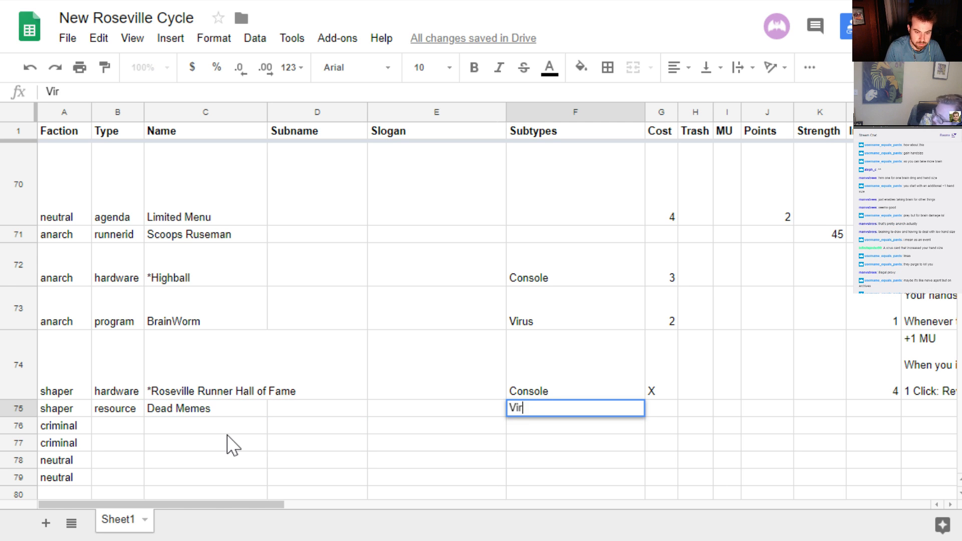
pyautogui.write('tual')
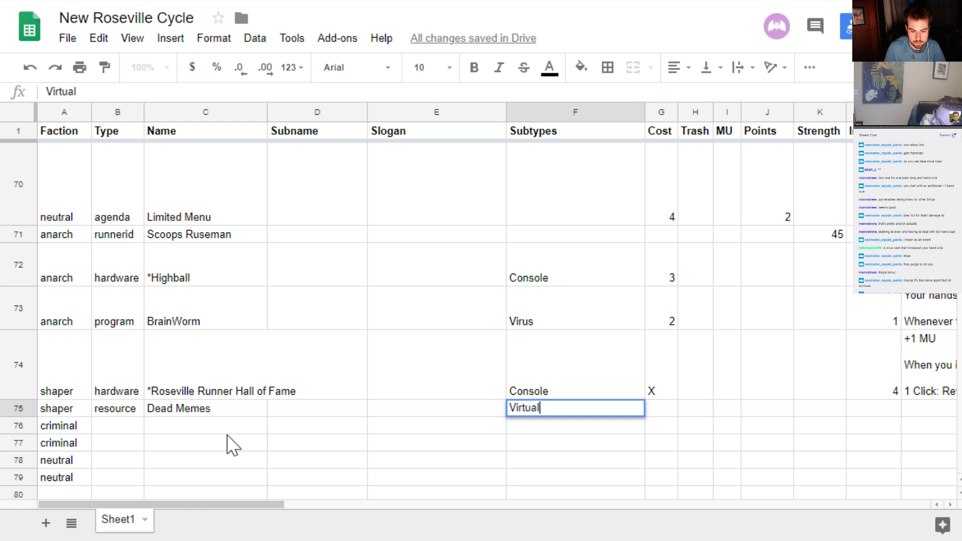
pyautogui.press('Return')
# Set Dead Memes' cost to 2 and its influence to 2
pyautogui.press('Up')
pyautogui.press('Right')
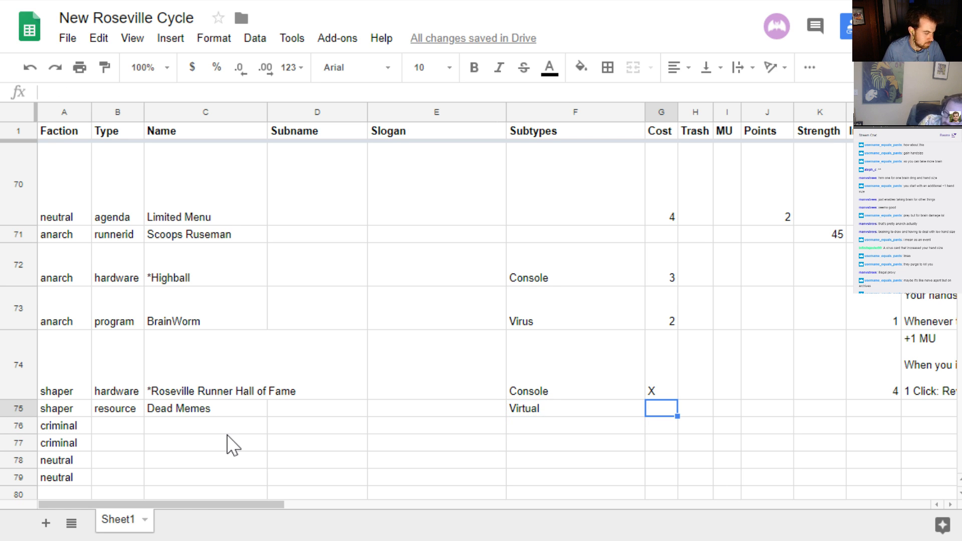
pyautogui.write('2')
pyautogui.press('Right')
pyautogui.press('Right')
pyautogui.press('Right')
pyautogui.press('Right')
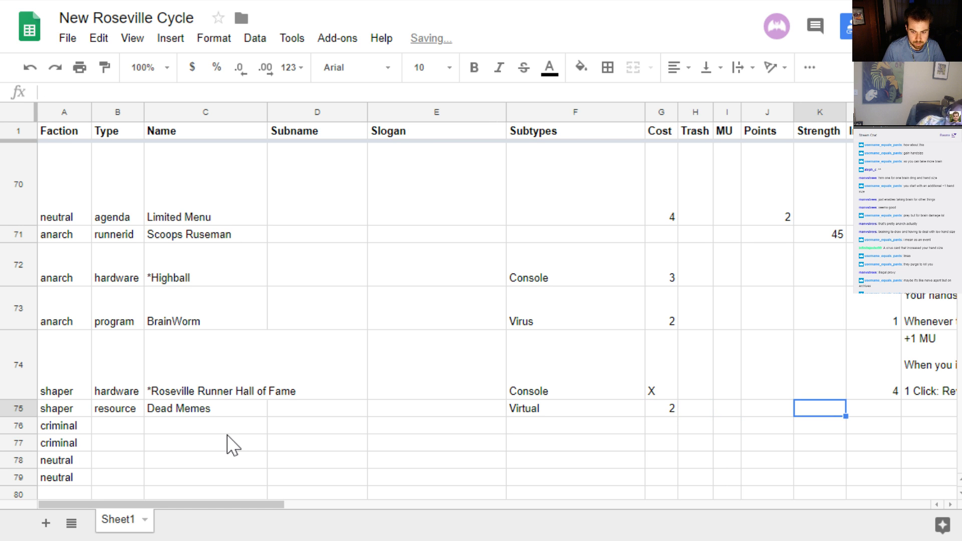
pyautogui.press('Right')
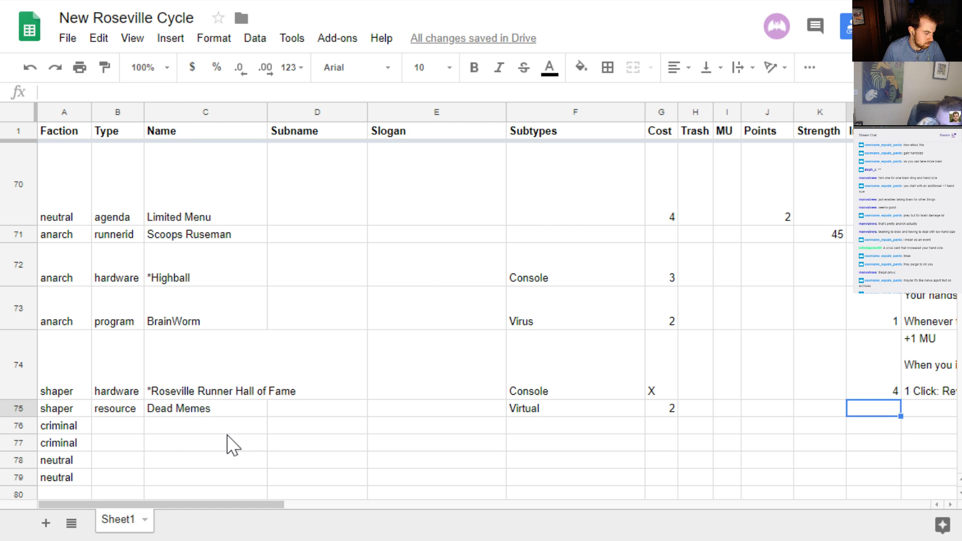
pyautogui.write('2')
pyautogui.press('Right')
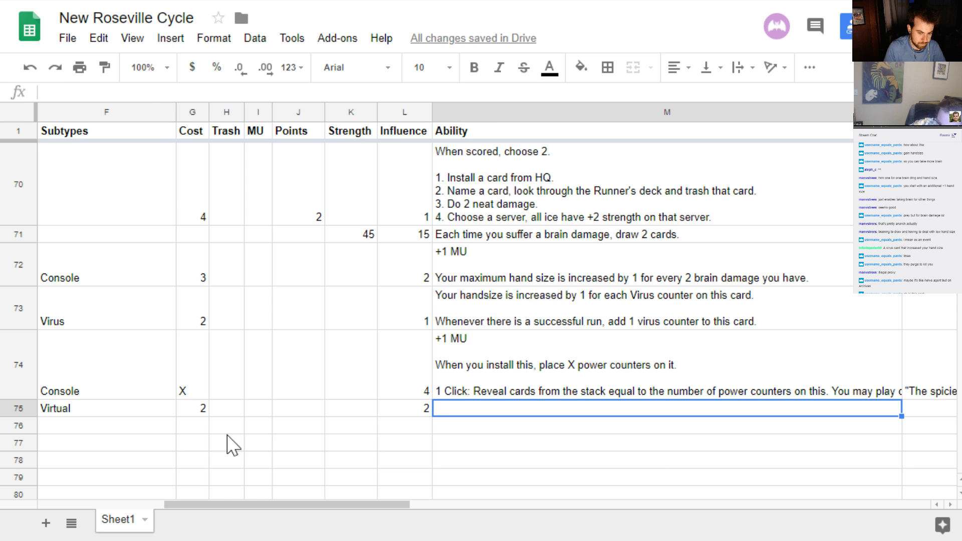
# Start Dead Memes' ability with "1 Click: The Corp chooses one to resolve, then remove Dead Memes from the game."
pyautogui.write('1 Click')
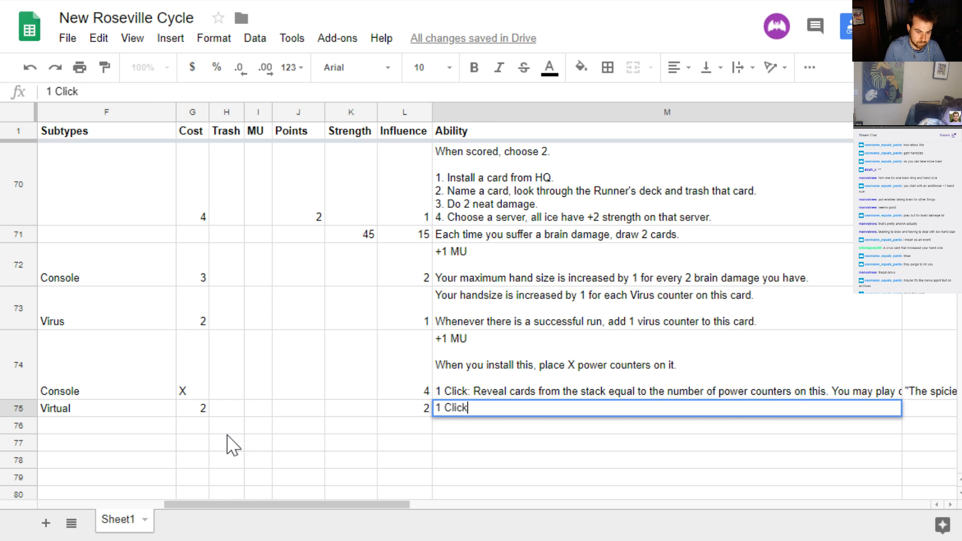
pyautogui.write(': The Corp ')
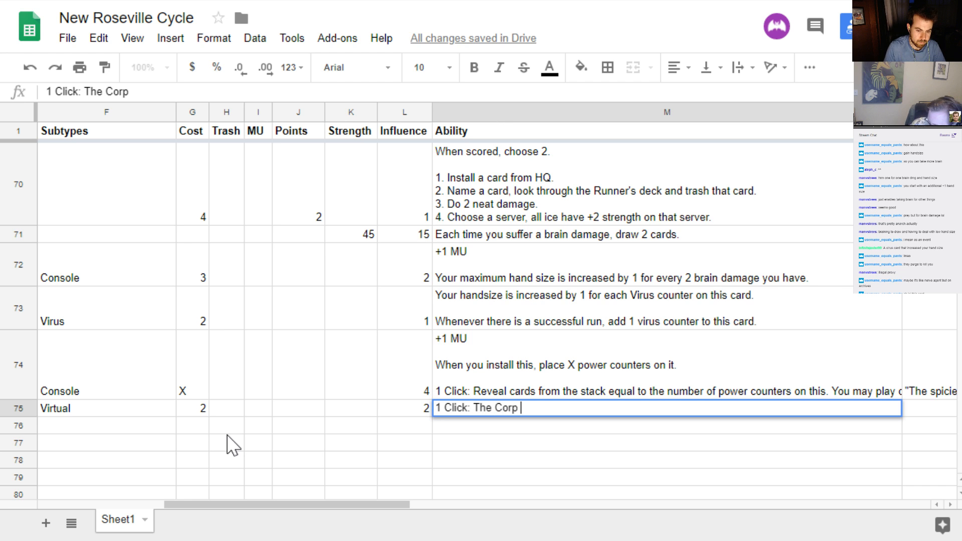
pyautogui.write('chooses one ')
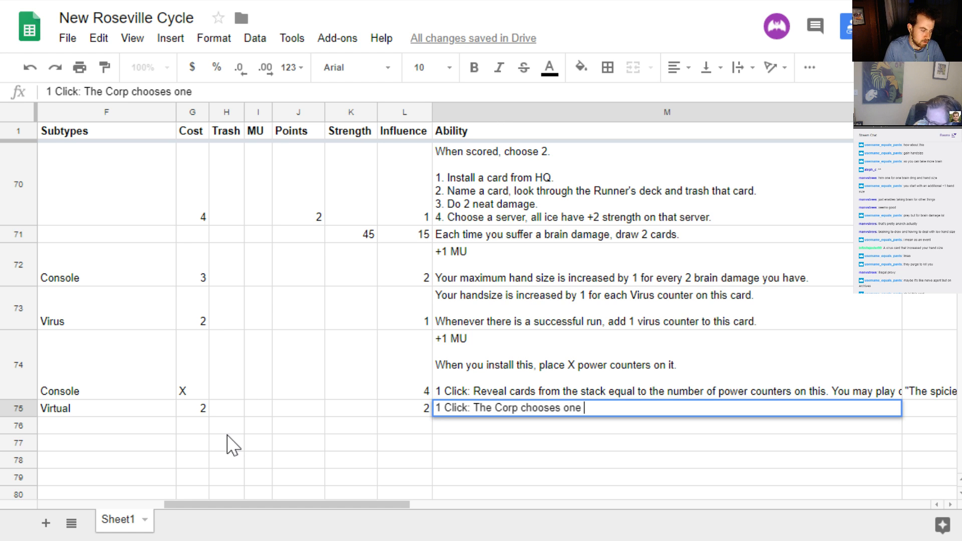
pyautogui.write('to resolve, ')
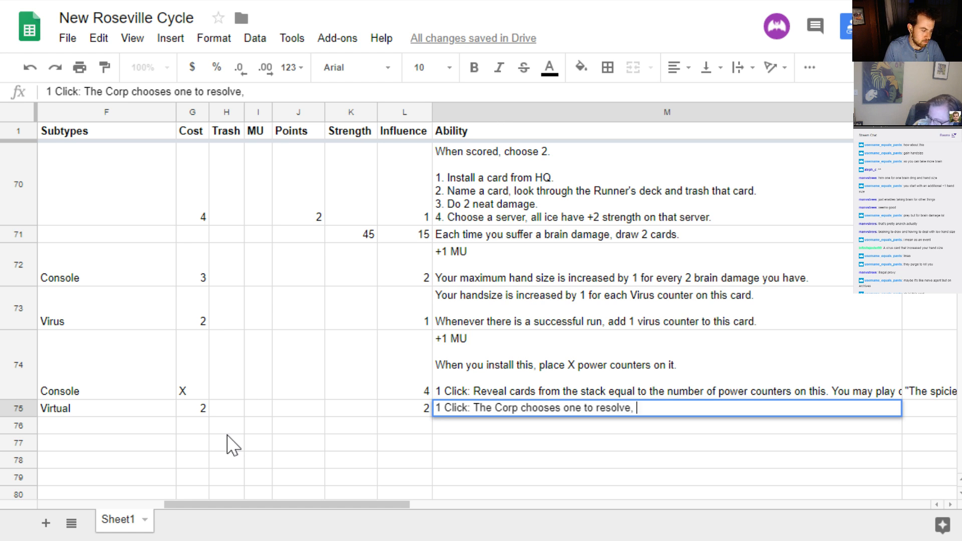
pyautogui.write('then remove ')
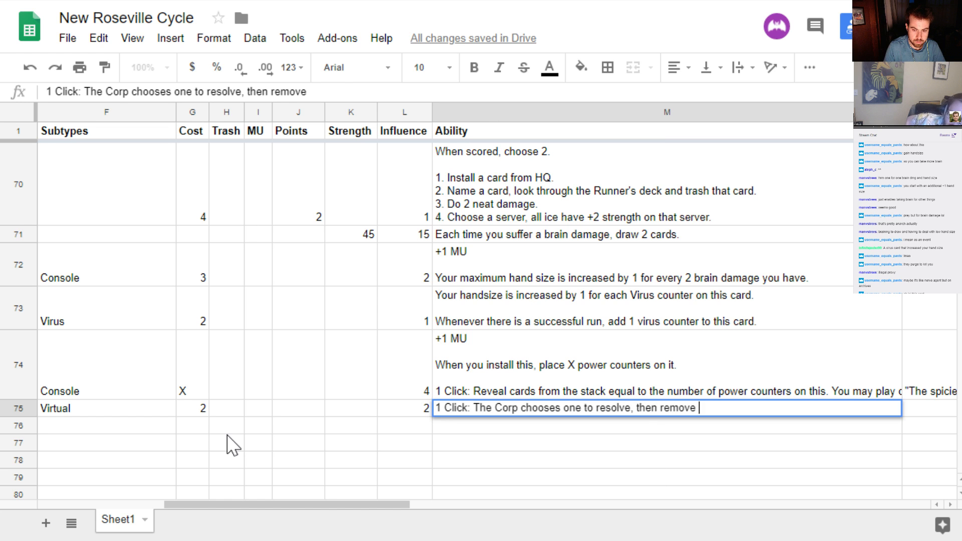
pyautogui.write('Dead Memes from the game.')
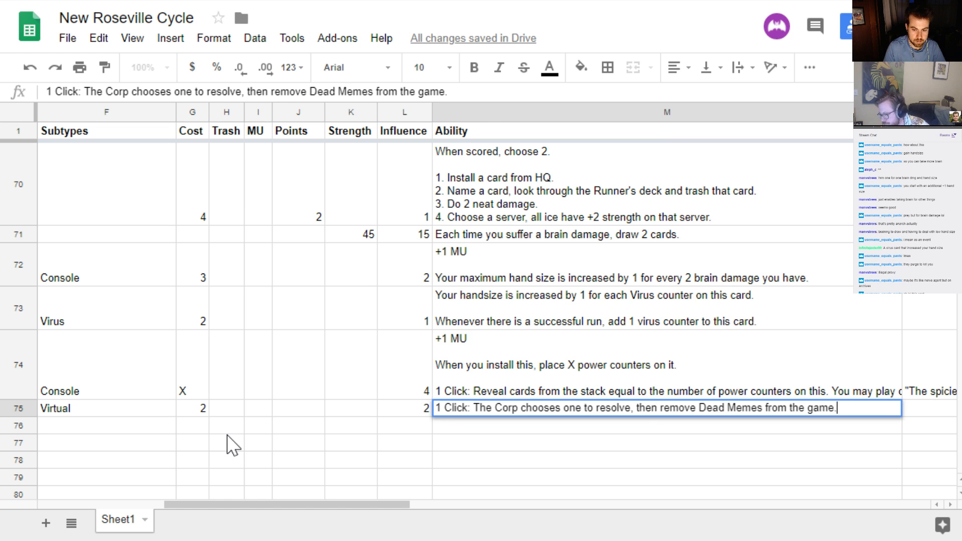
# After a blank line, add the option "1. The Runner places one card from the heap on top of the stack."
pyautogui.hotkey('alt', 'Return')
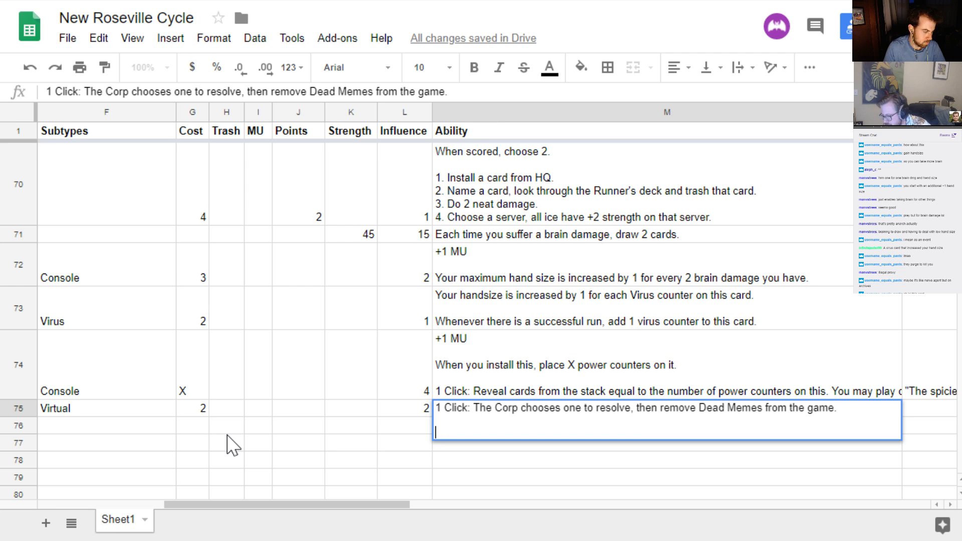
pyautogui.write('1. The')
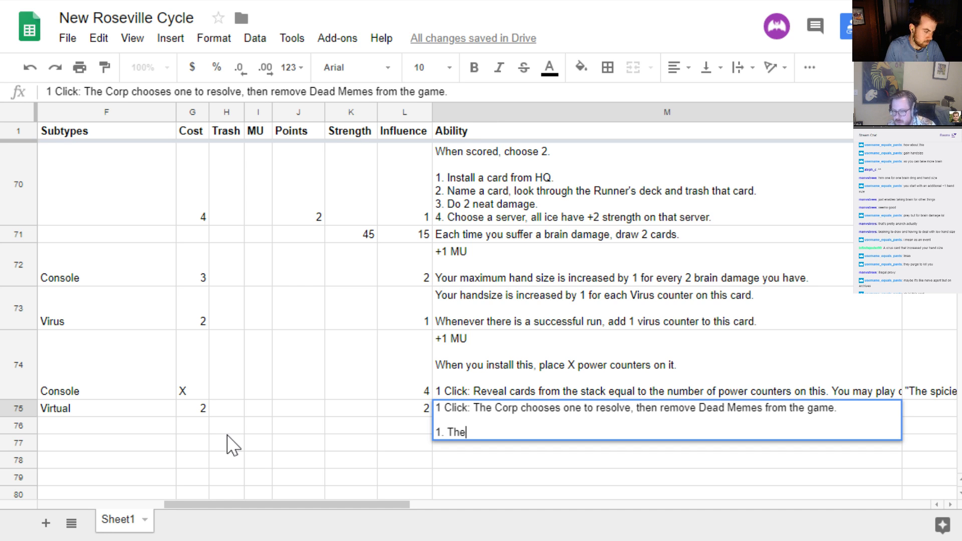
pyautogui.write(' Runner pla')
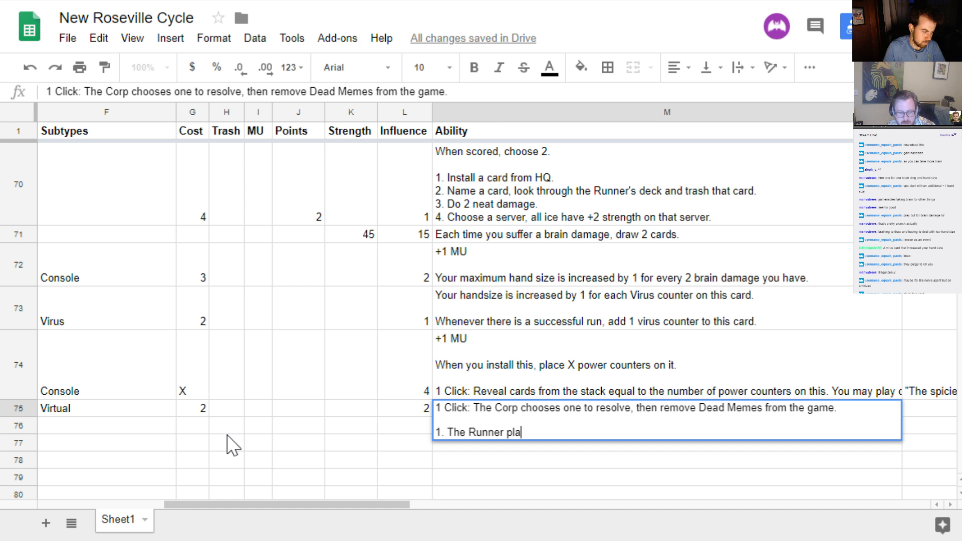
pyautogui.write('ces one card from ')
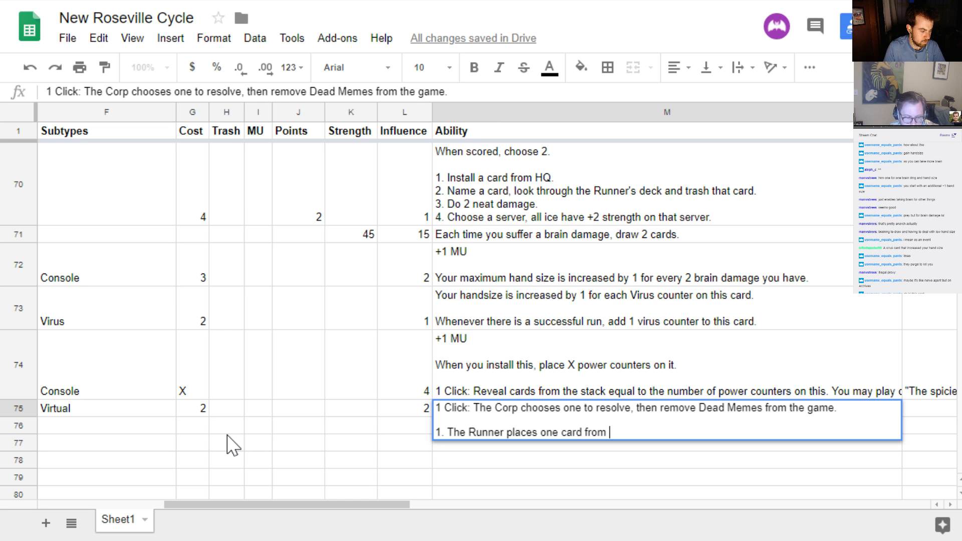
pyautogui.write('the heap on top of the stack.')
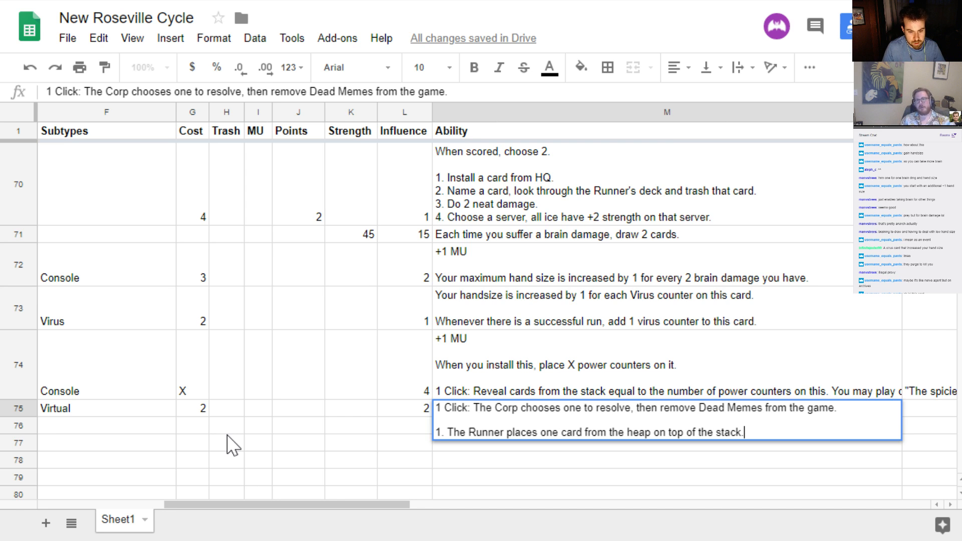
# Add the next option line: "1. The Corp places 3 cards from the heap on the top of the stack in any order."
pyautogui.hotkey('ctrl', 'Return')
pyautogui.write('1. ')
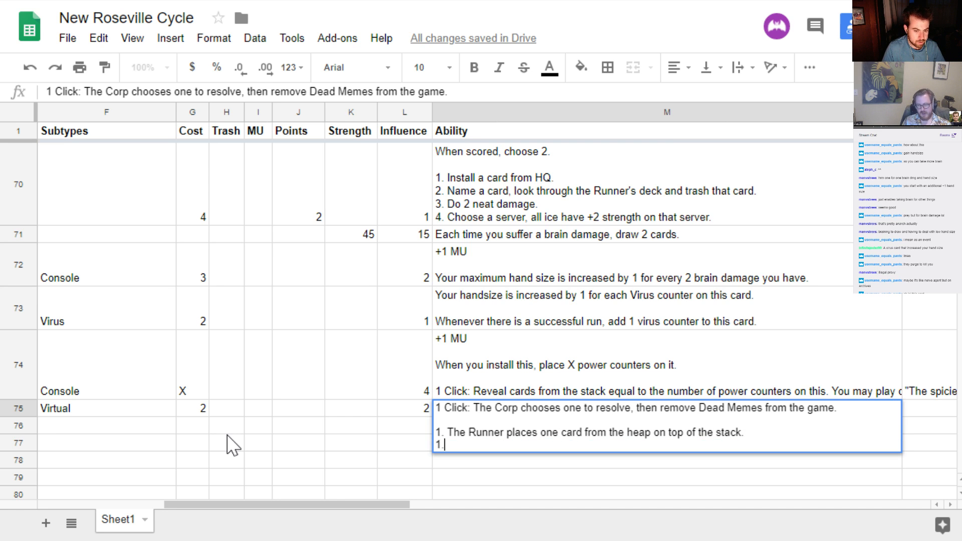
pyautogui.write('The Corp')
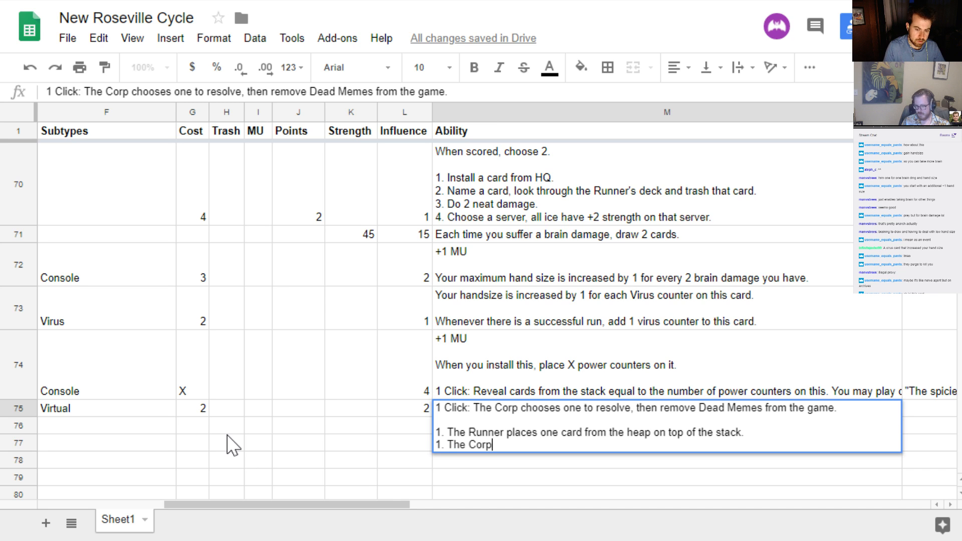
pyautogui.write(' places 3 car')
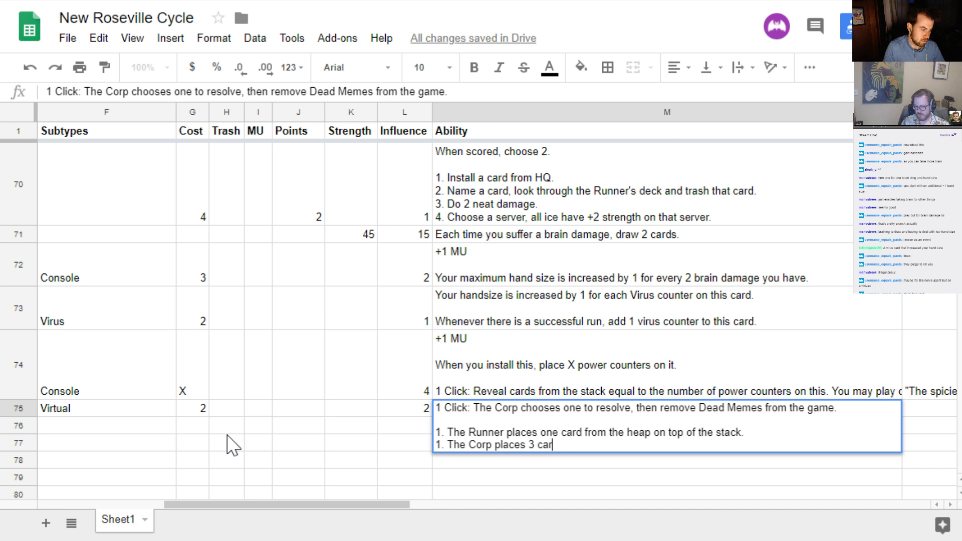
pyautogui.write('ds from the hea')
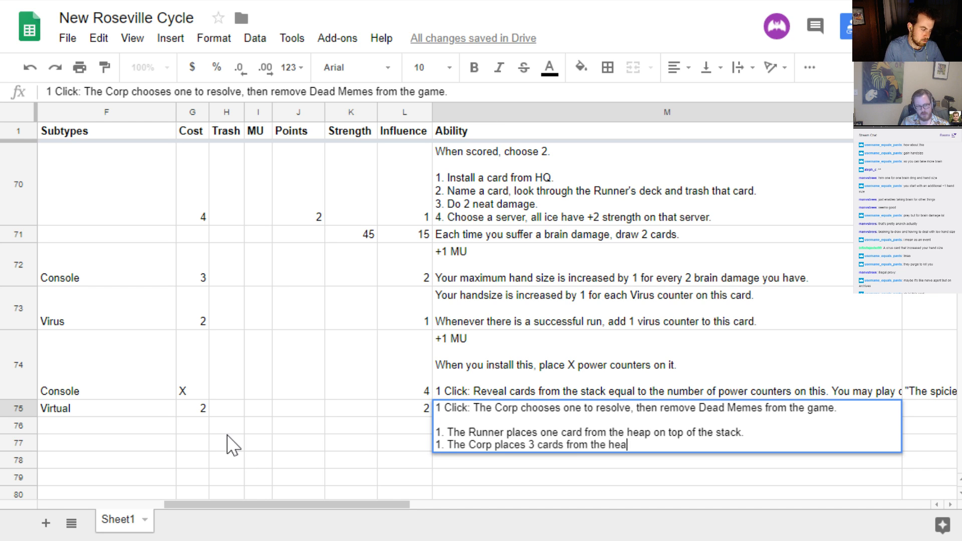
pyautogui.write('p on the top of ')
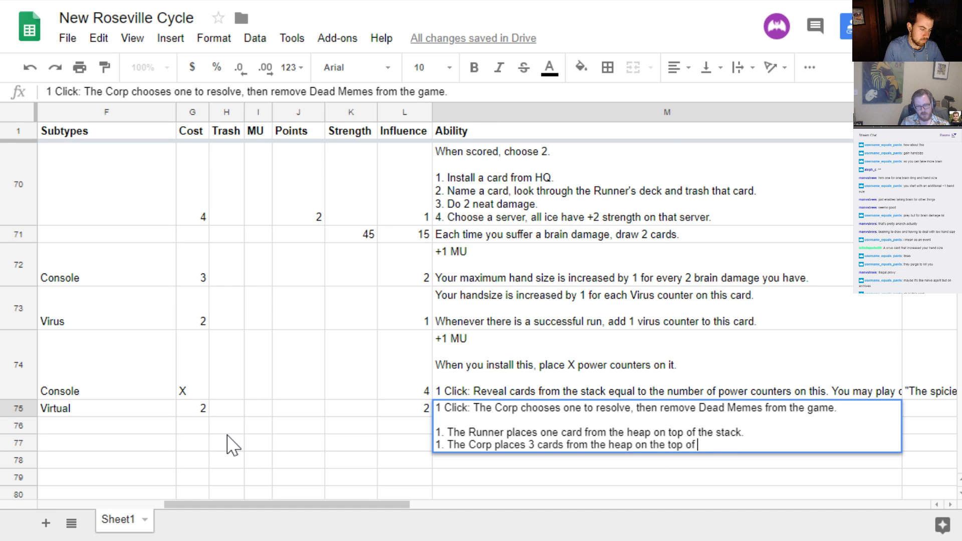
pyautogui.write('the stack in any order.')
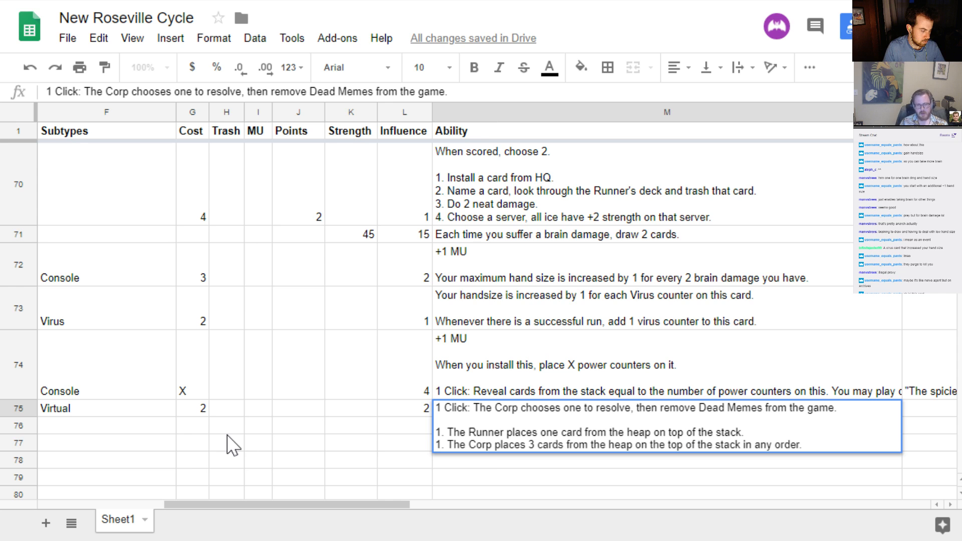
# Leave a blank line below the Corp option in Dead Memes' ability and renumber that option as 2
pyautogui.hotkey('alt', 'Return')
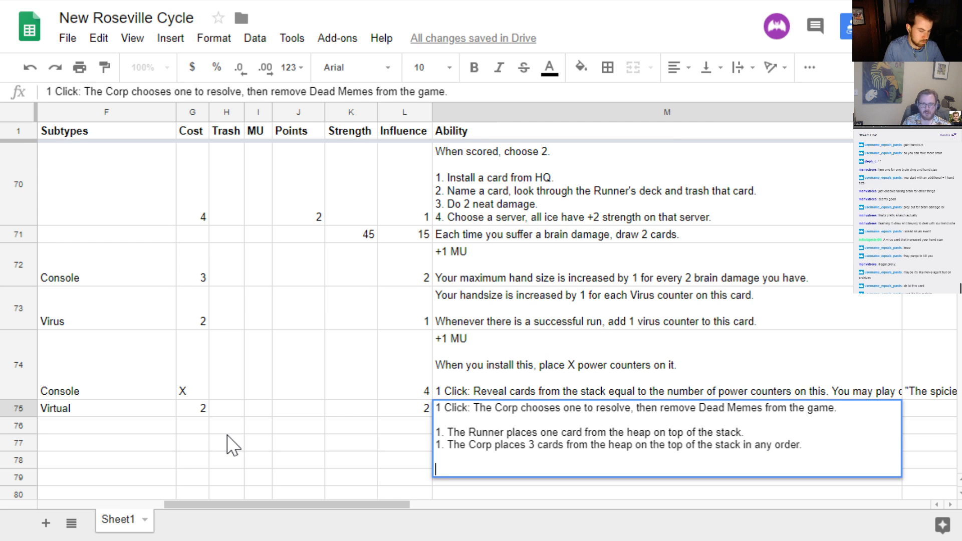
pyautogui.press('Up')
pyautogui.press('Up')
pyautogui.press('Down')
pyautogui.press('Down')
pyautogui.press('Return')
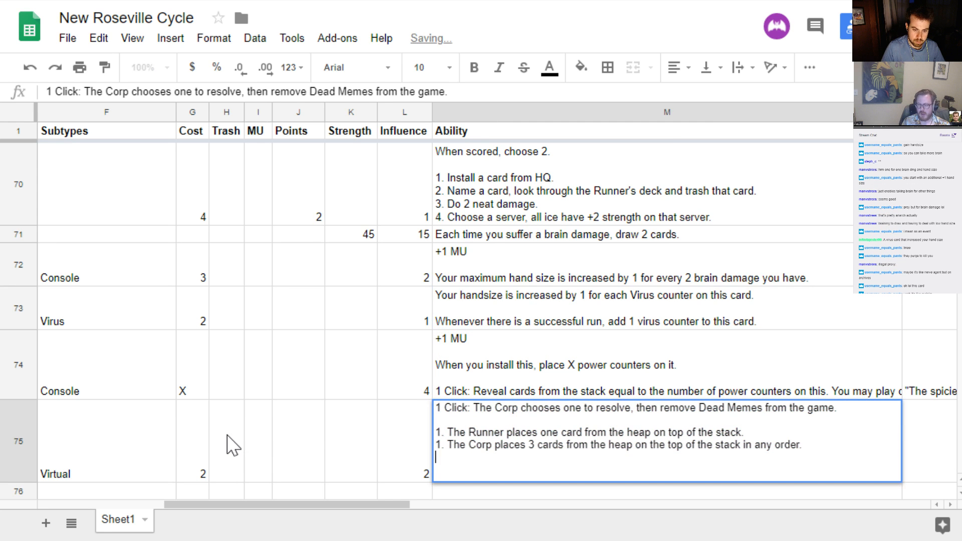
pyautogui.press('Up')
pyautogui.press('Delete')
pyautogui.write('2')
pyautogui.press('Down')
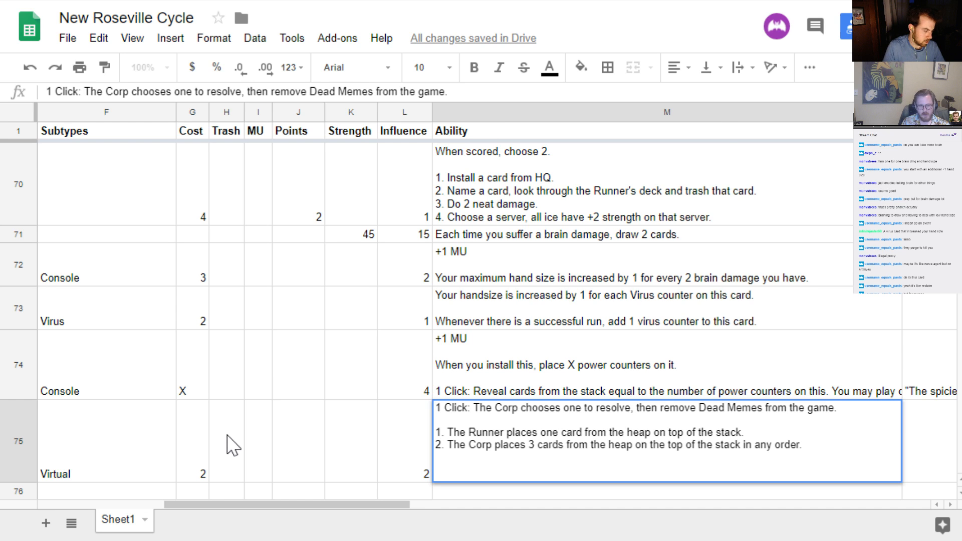
# Begin a final paragraph restricting the use of Dead Memes' ability, starting with "You can only use this"
pyautogui.write('The')
pyautogui.press('BackSpace')
pyautogui.press('BackSpace')
pyautogui.press('BackSpace')
pyautogui.write('You ')
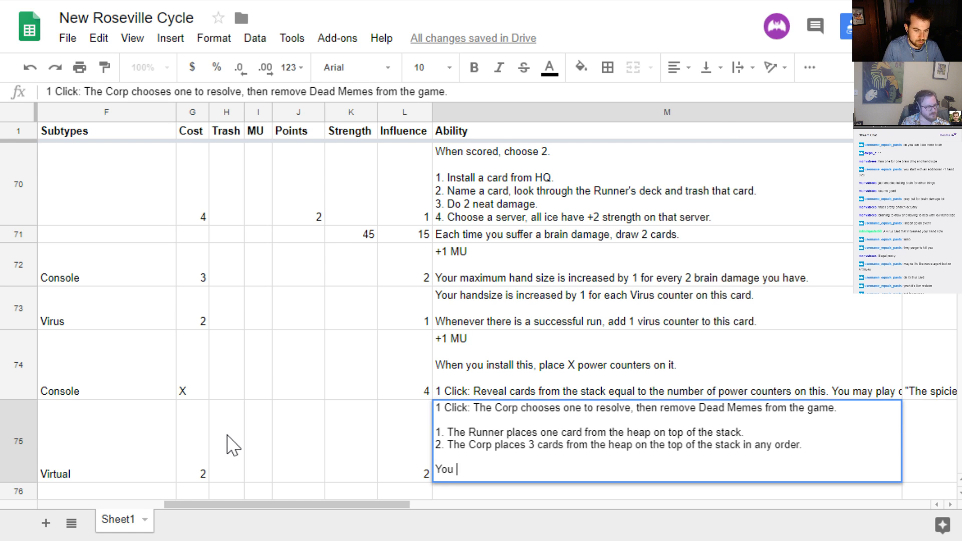
pyautogui.write('can only use this a')
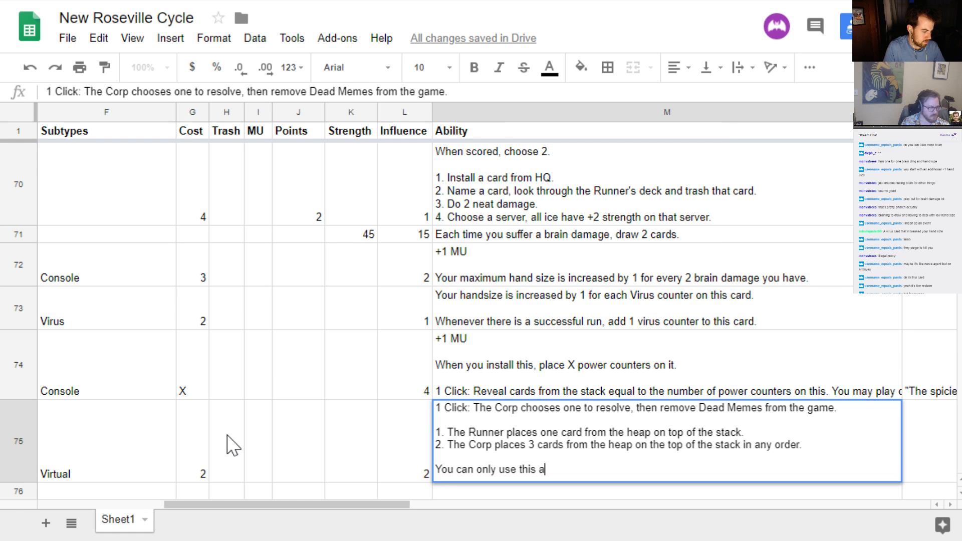
pyautogui.write('ility')
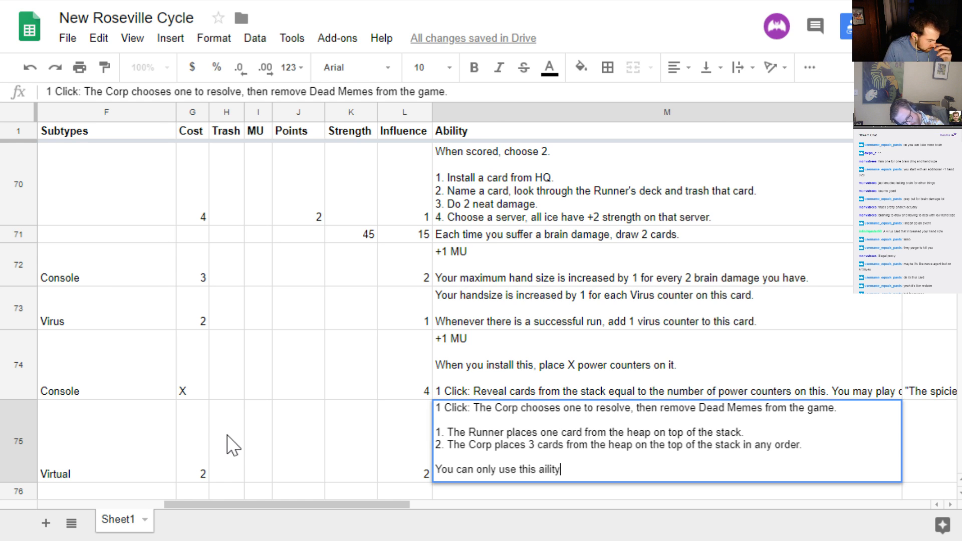
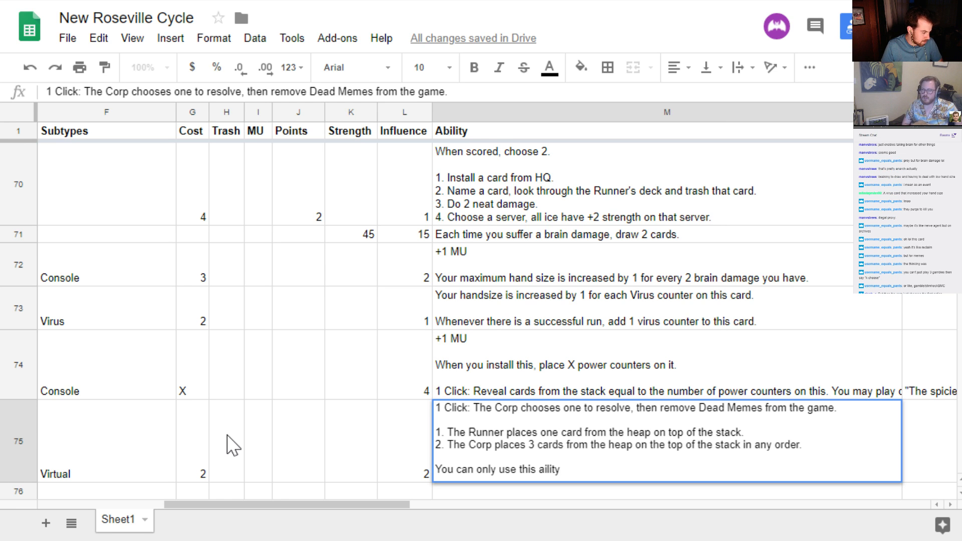
# Delete the unfinished "You can only use this" line and the blank lines above it from Dead Memes' ability
pyautogui.hotkey('ctrl', 'shift', 'Left')
pyautogui.hotkey('ctrl', 'shift', 'Left')
pyautogui.hotkey('ctrl', 'shift', 'Left')
pyautogui.hotkey('ctrl', 'shift', 'Left')
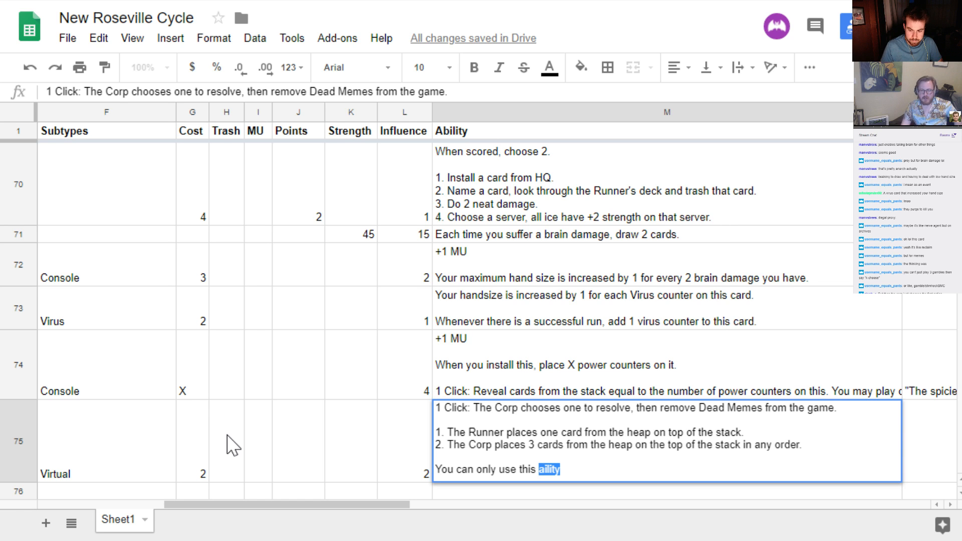
pyautogui.hotkey('shift', 'Home')
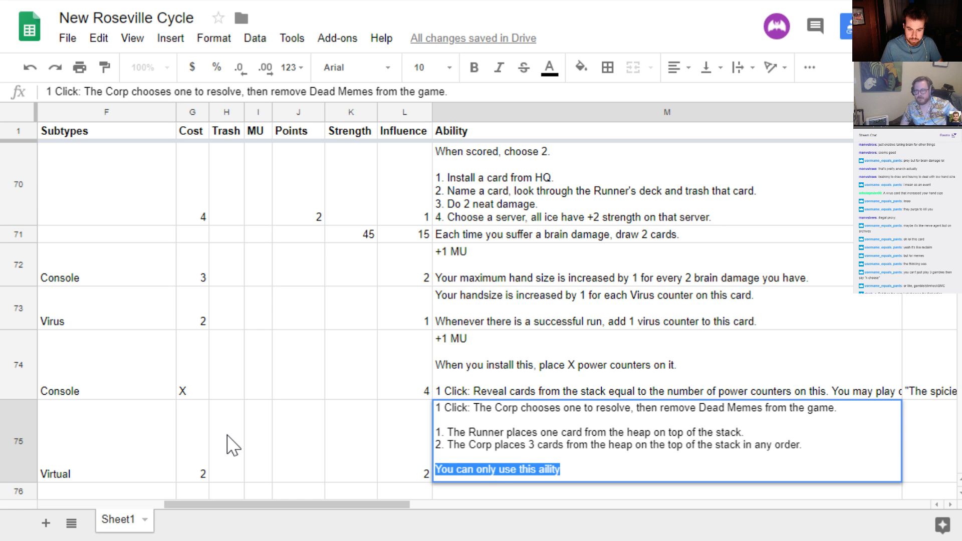
pyautogui.press('BackSpace')
pyautogui.press('BackSpace')
pyautogui.press('BackSpace')
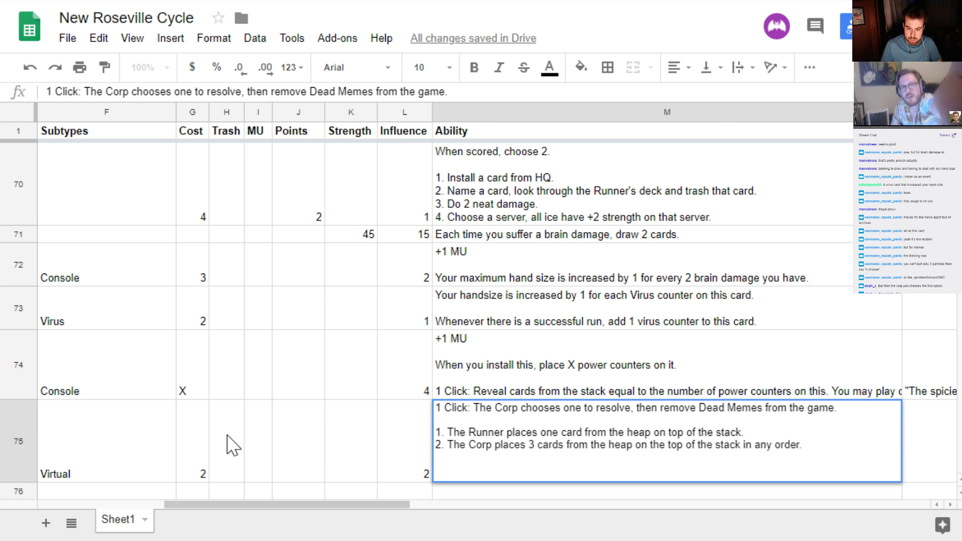
pyautogui.press('Return')
pyautogui.press('Up')
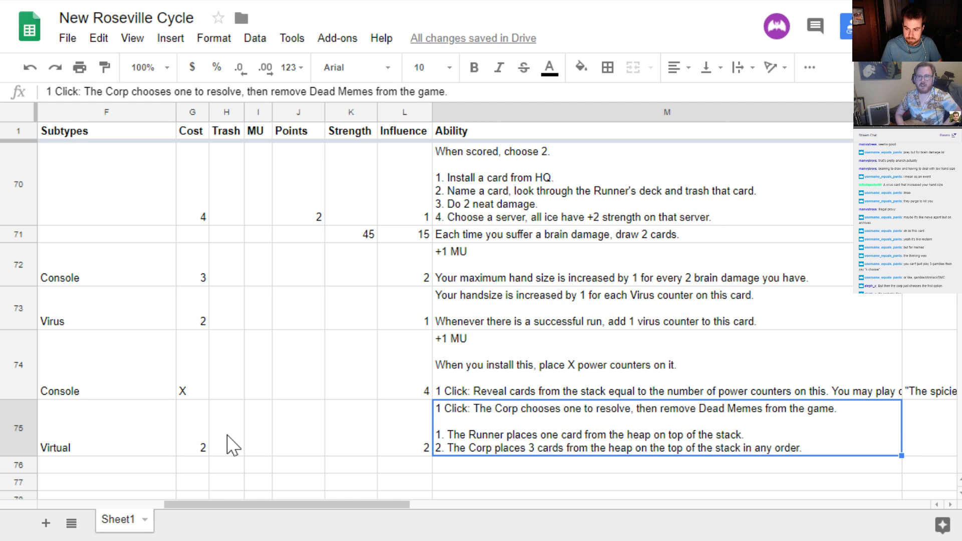
# Go to the empty Type cell of the first criminal row, directly below Dead Memes
pyautogui.press('Down')
pyautogui.press('Left')
pyautogui.press('Left')
pyautogui.press('Left')
pyautogui.press('Left')
pyautogui.press('Left')
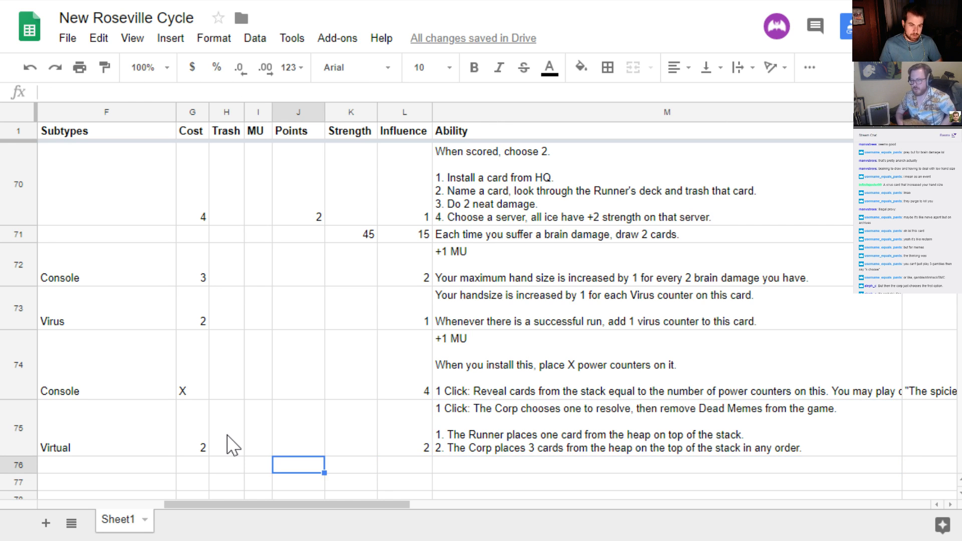
pyautogui.press('Left')
pyautogui.press('Left')
pyautogui.press('Left')
pyautogui.press('Left')
pyautogui.press('Left')
pyautogui.press('Left')
pyautogui.press('Left')
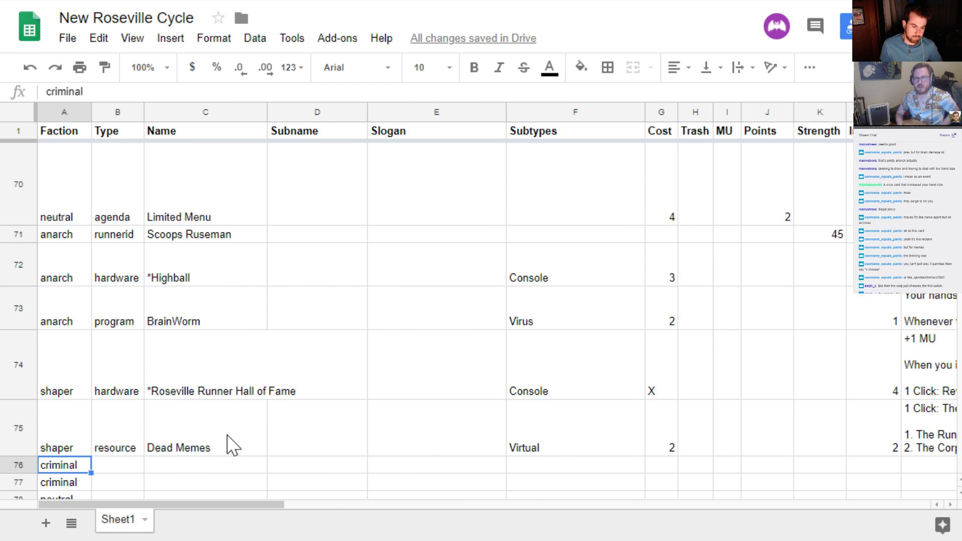
pyautogui.scroll(-3, 232, 446)
pyautogui.scroll(1, 227, 445)
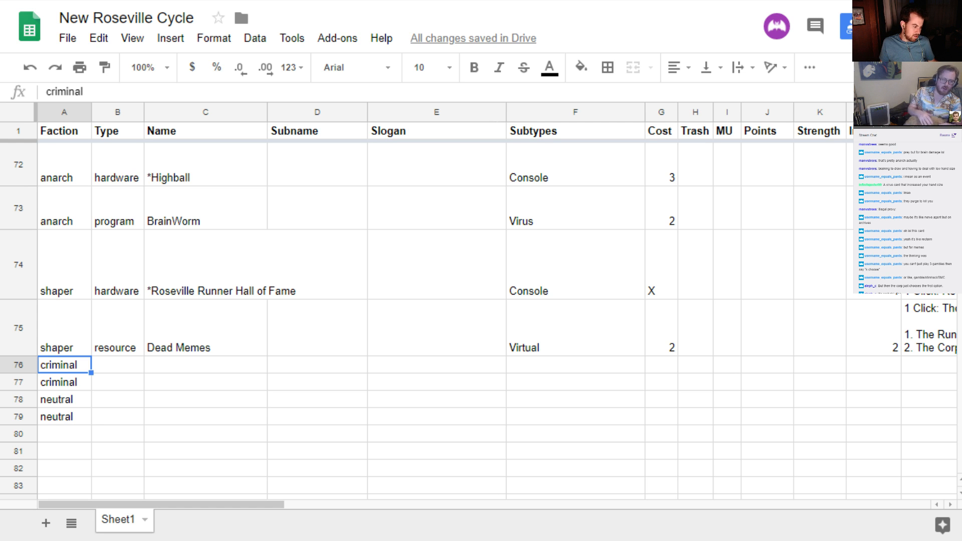
pyautogui.click(112, 368)
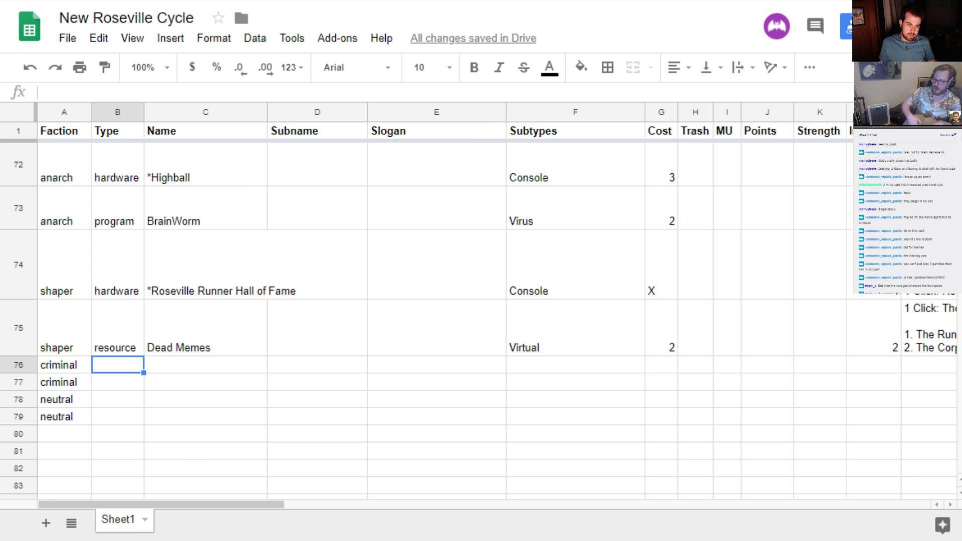
# Switch to cards.pdf and look through the existing card designs from page 6 back to the first page
pyautogui.hotkey('ctrl', 'Tab')
pyautogui.scroll(8, 510, 323)
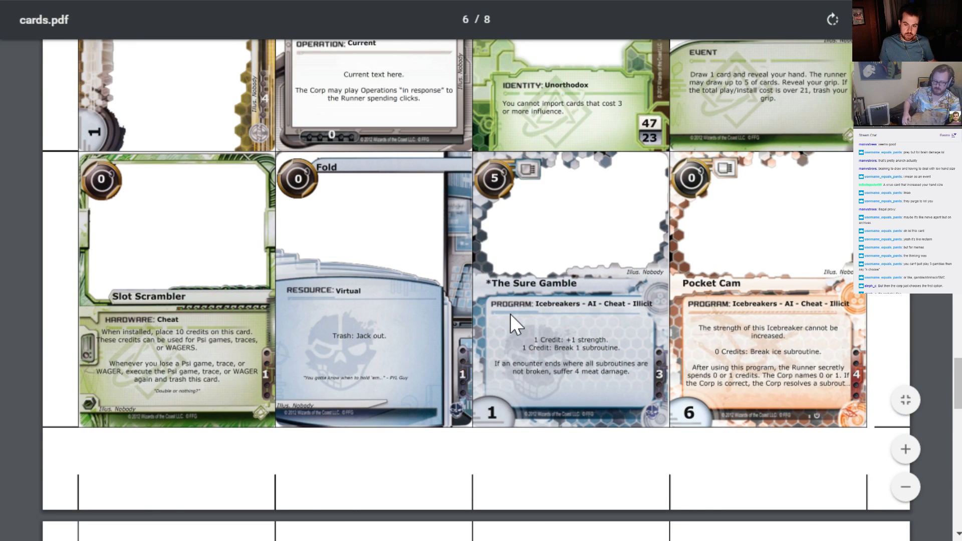
pyautogui.scroll(5, 717, 314)
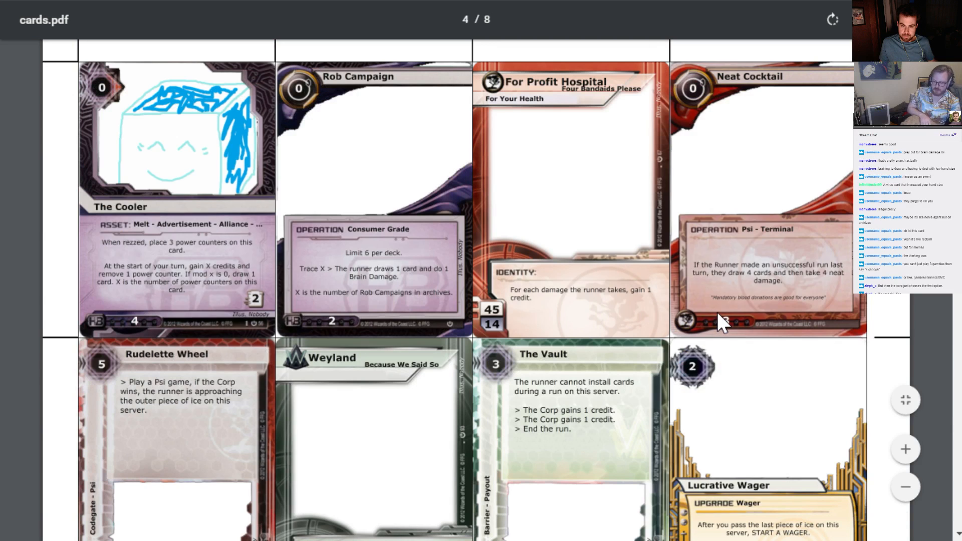
pyautogui.scroll(12, 717, 316)
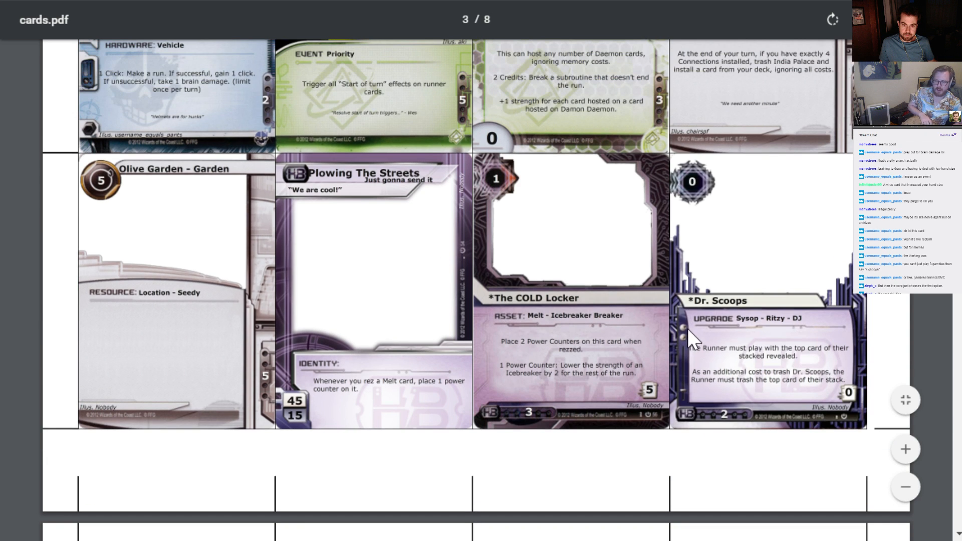
pyautogui.scroll(10, 695, 334)
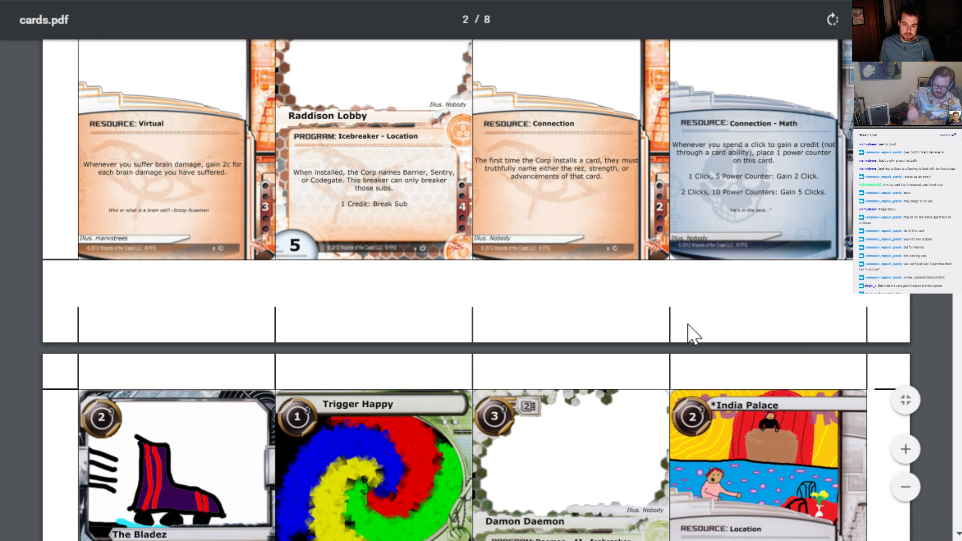
pyautogui.scroll(10, 694, 335)
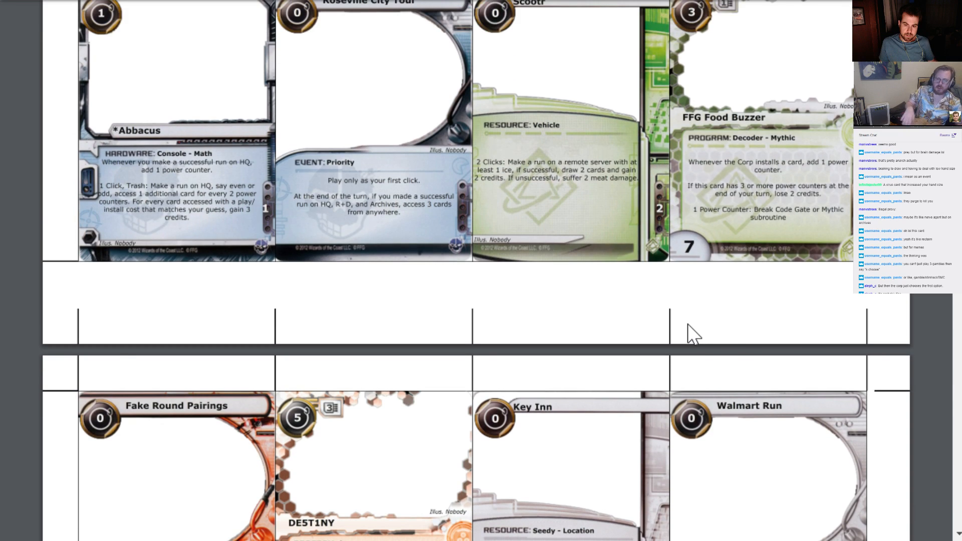
pyautogui.scroll(-4, 689, 326)
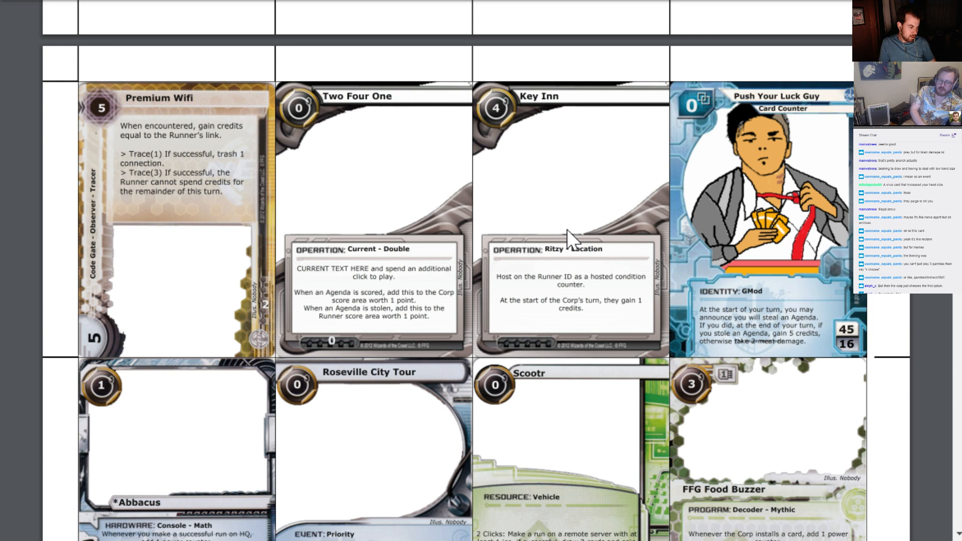
# Return to the New Roseville Cycle sheet and set the first unfinished criminal card's type to resource and its cost to 2
pyautogui.hotkey('ctrl', 'Tab')
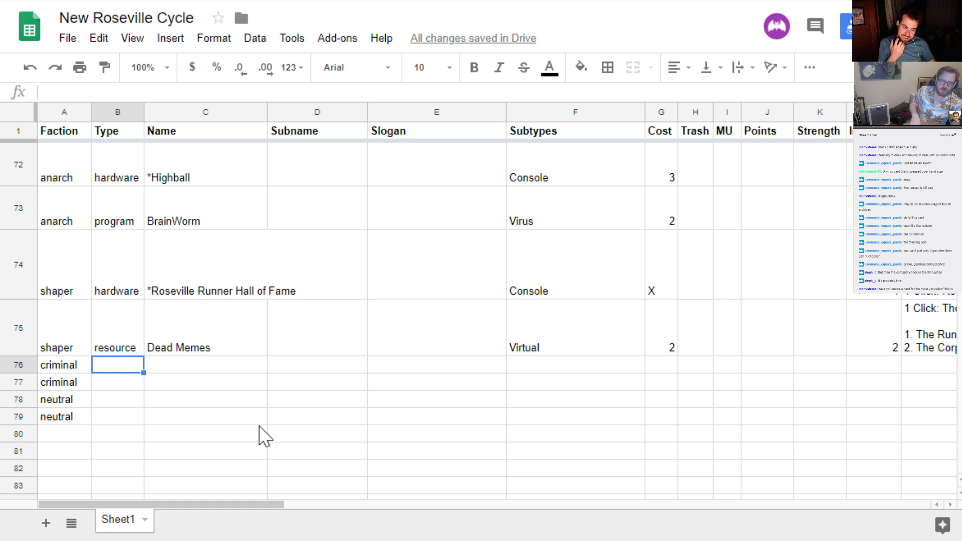
pyautogui.write('resource')
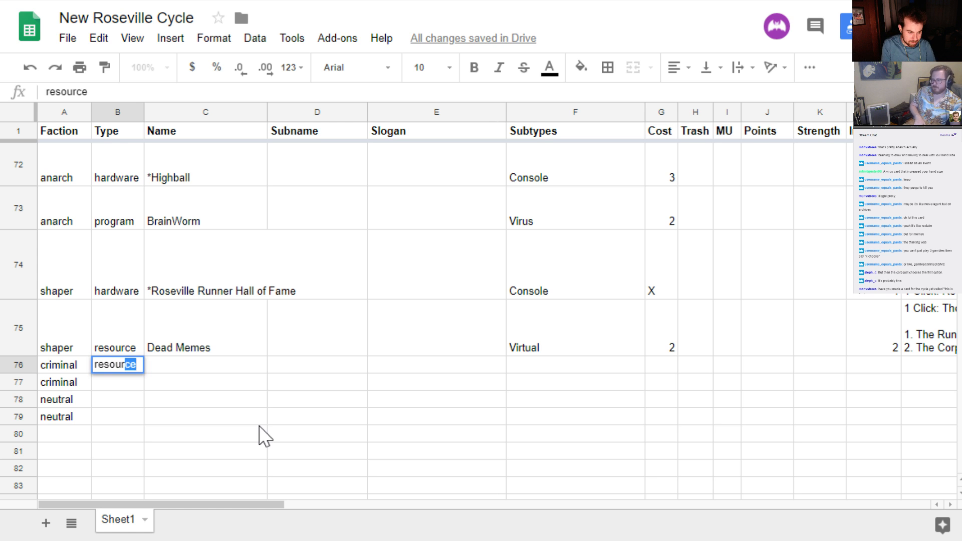
pyautogui.press('Tab')
pyautogui.press('Tab')
pyautogui.press('Tab')
pyautogui.press('Tab')
pyautogui.press('Tab')
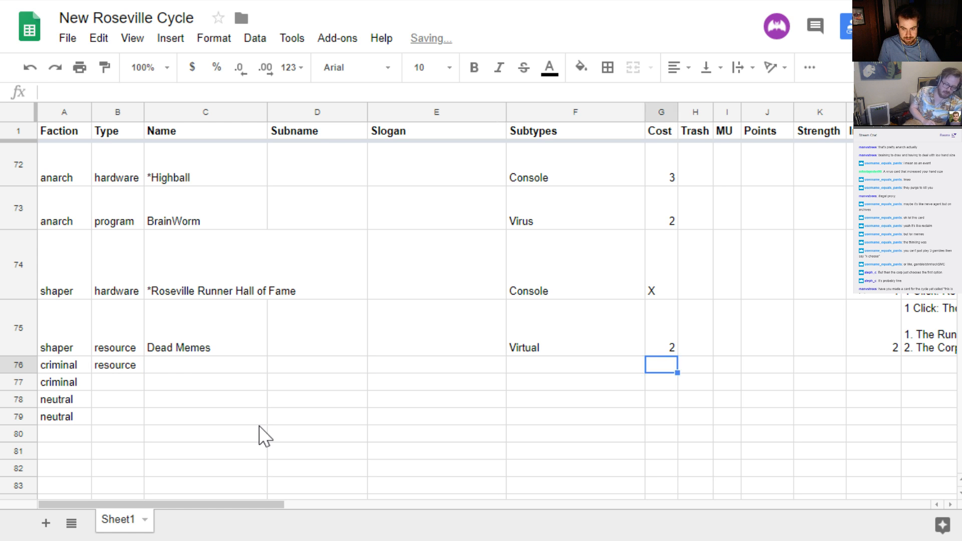
pyautogui.write('2')
# Begin the new criminal resource's ability with "Trash: Gain 2 clicks."
pyautogui.press('Tab')
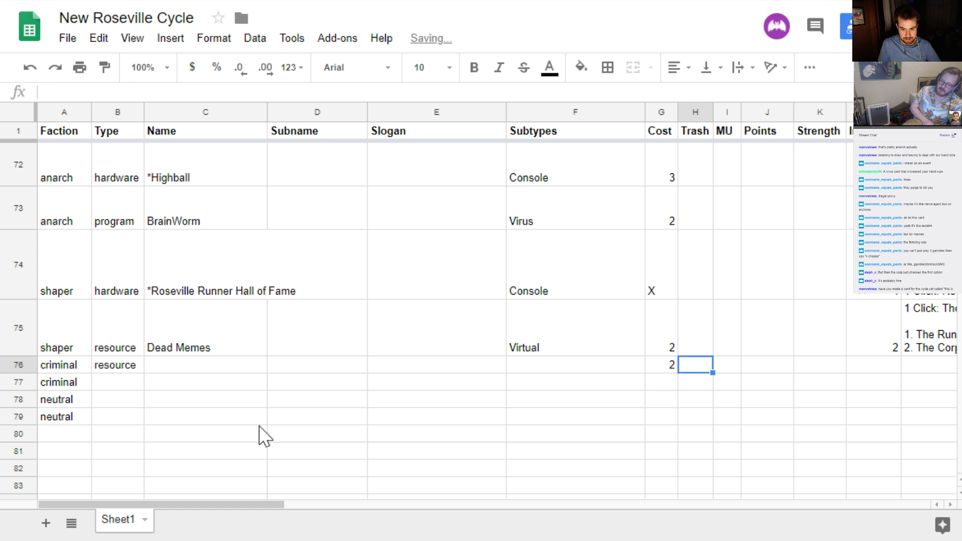
pyautogui.press('Tab')
pyautogui.press('Tab')
pyautogui.press('Tab')
pyautogui.press('Tab')
pyautogui.press('Tab')
pyautogui.press('Tab')
pyautogui.hotkey('shift', 'Tab')
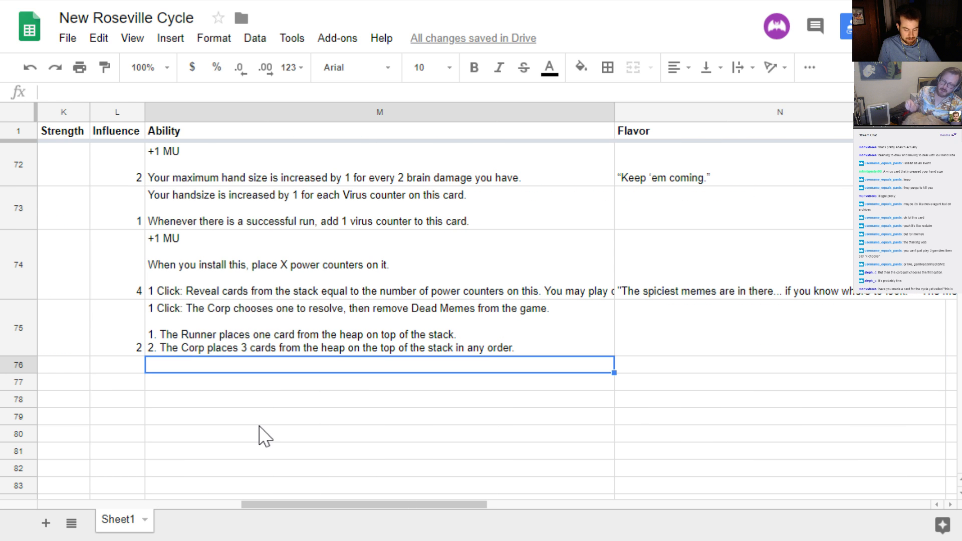
pyautogui.write('Tr')
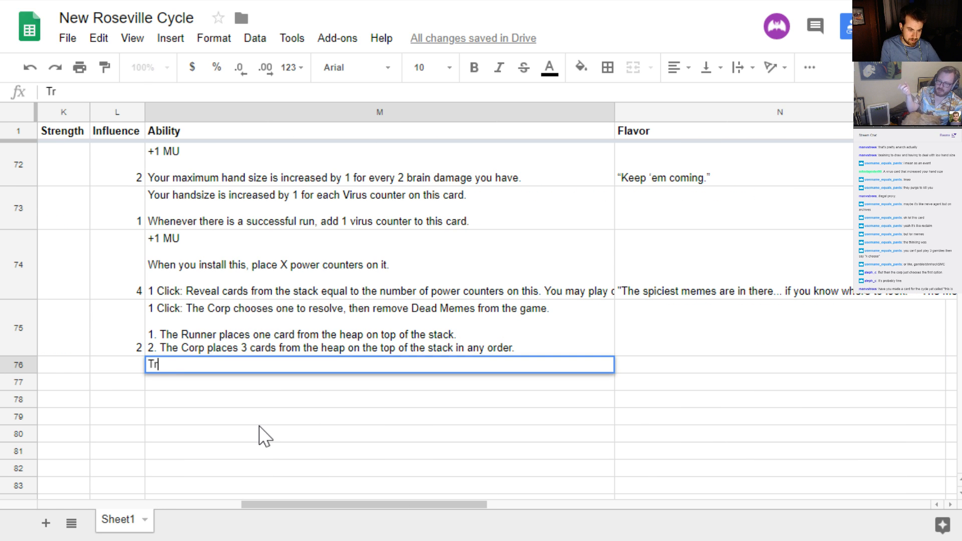
pyautogui.write('ash: Gain ')
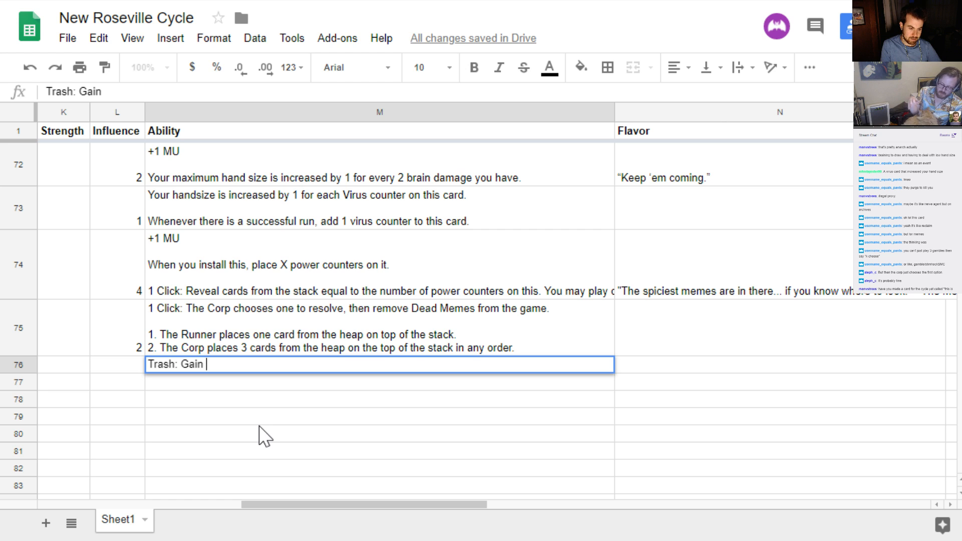
pyautogui.write('2 cliuc')
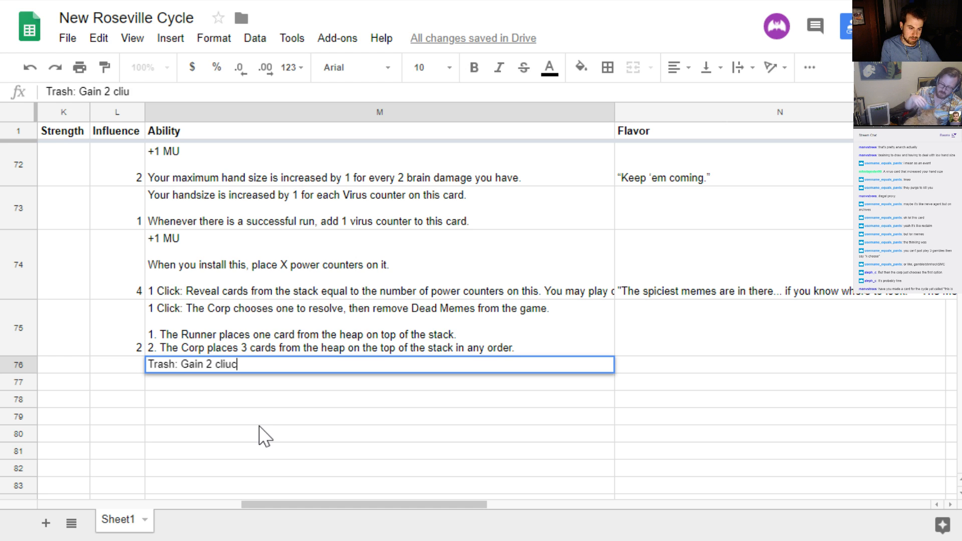
pyautogui.press('BackSpace')
pyautogui.press('BackSpace')
pyautogui.write('cks.')
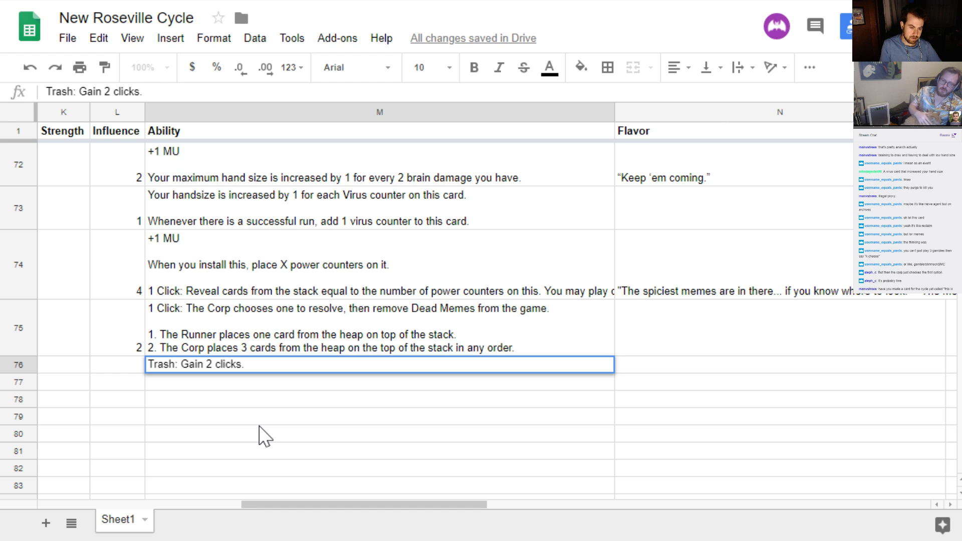
# Continue the criminal resource's ability with the timing restriction "Use on your turn only"
pyautogui.press('Left')
pyautogui.press('Right')
pyautogui.press('Return')
pyautogui.press('Left')
pyautogui.press('Left')
pyautogui.press('Left')
pyautogui.press('Left')
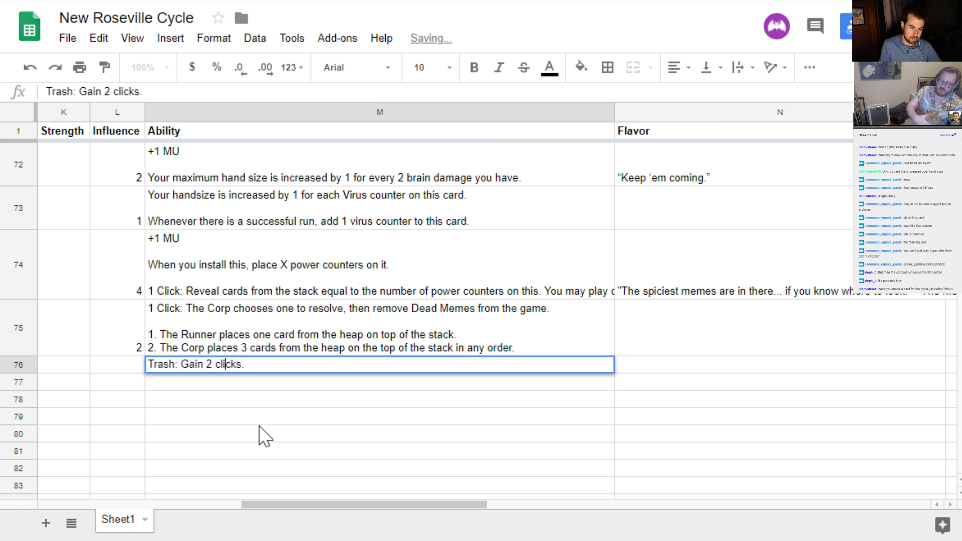
pyautogui.press('Left')
pyautogui.press('Left')
pyautogui.press('Left')
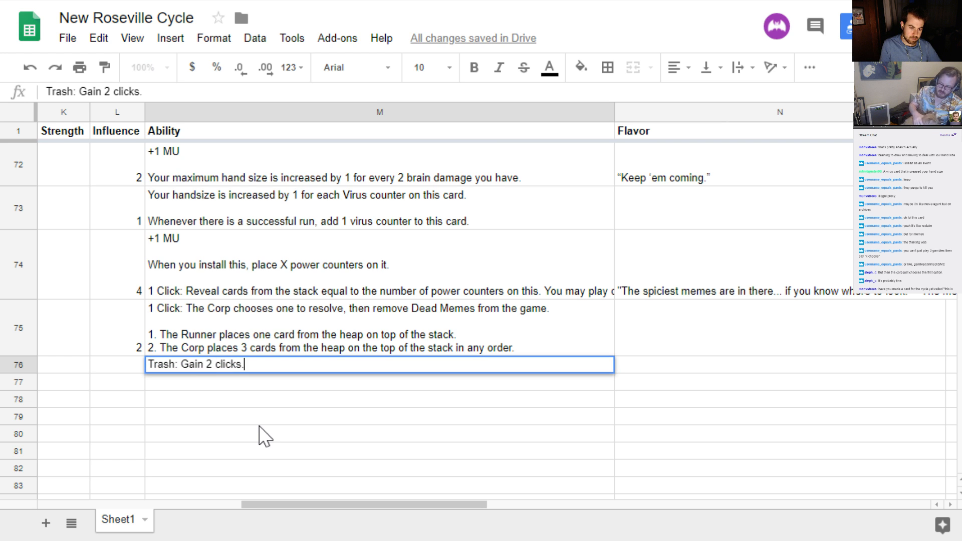
pyautogui.write('Use on your')
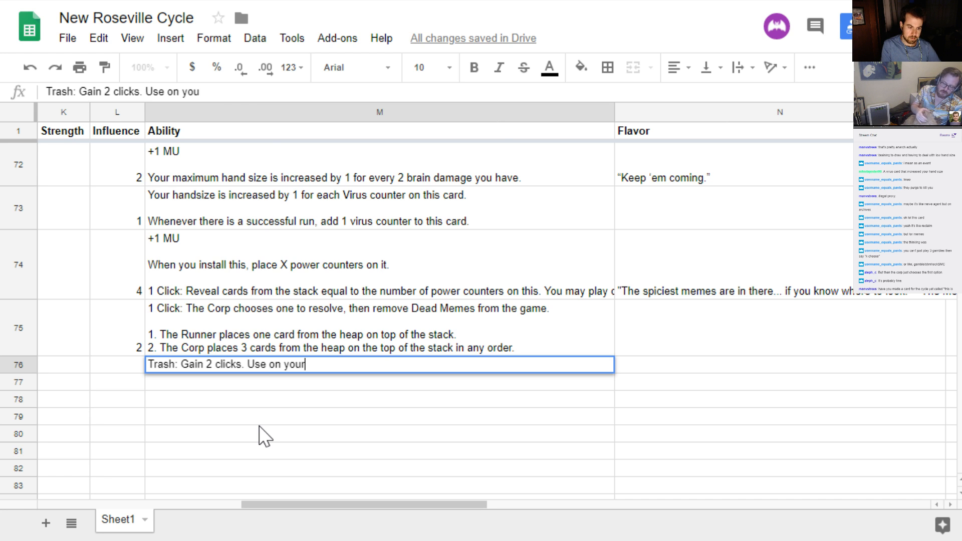
pyautogui.write(' turr on')
pyautogui.press('BackSpace')
pyautogui.press('BackSpace')
pyautogui.press('BackSpace')
pyautogui.press('BackSpace')
pyautogui.press('BackSpace')
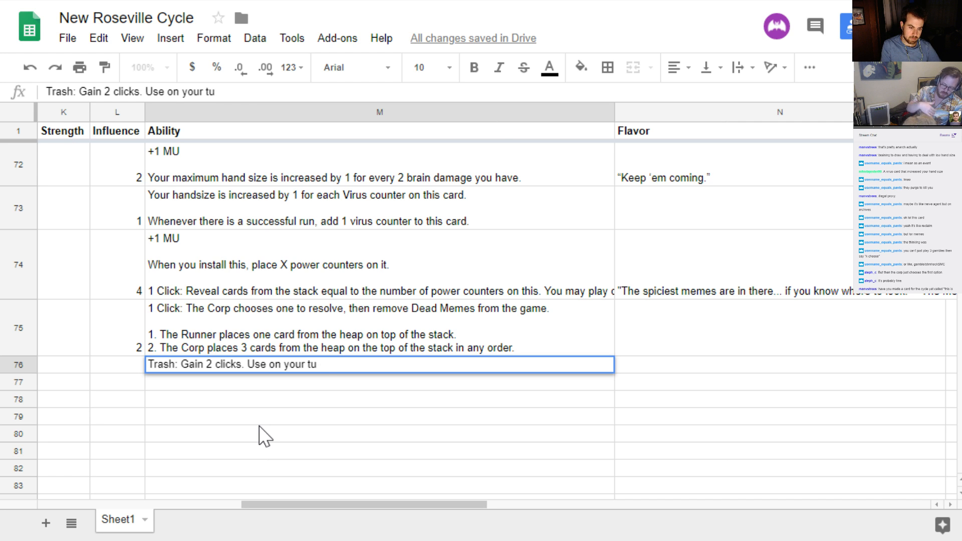
pyautogui.write('rn only ')
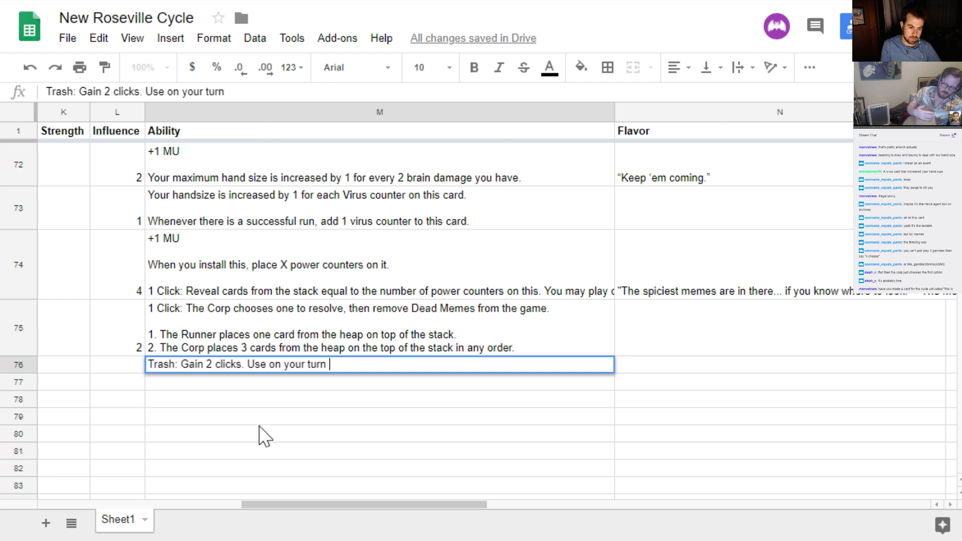
pyautogui.write('and only')
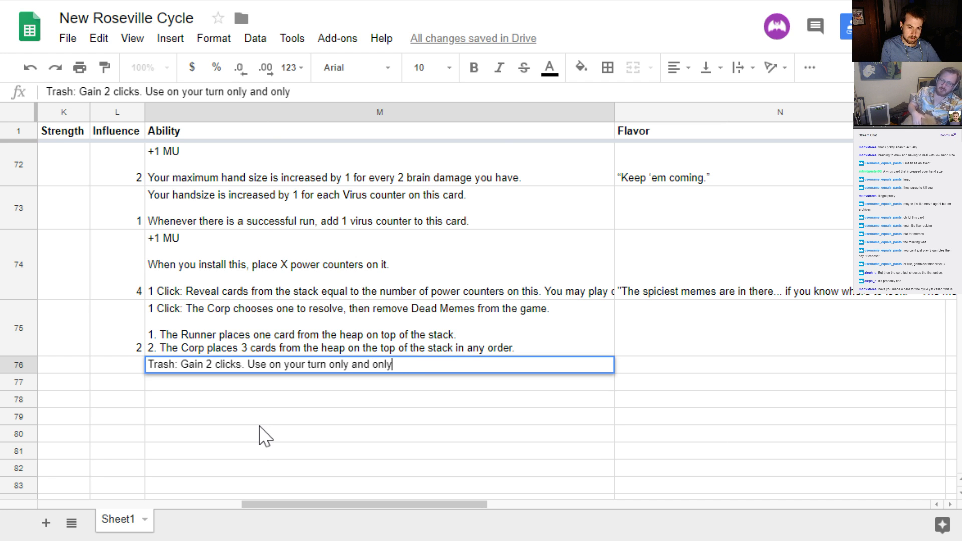
pyautogui.write(" if you've ")
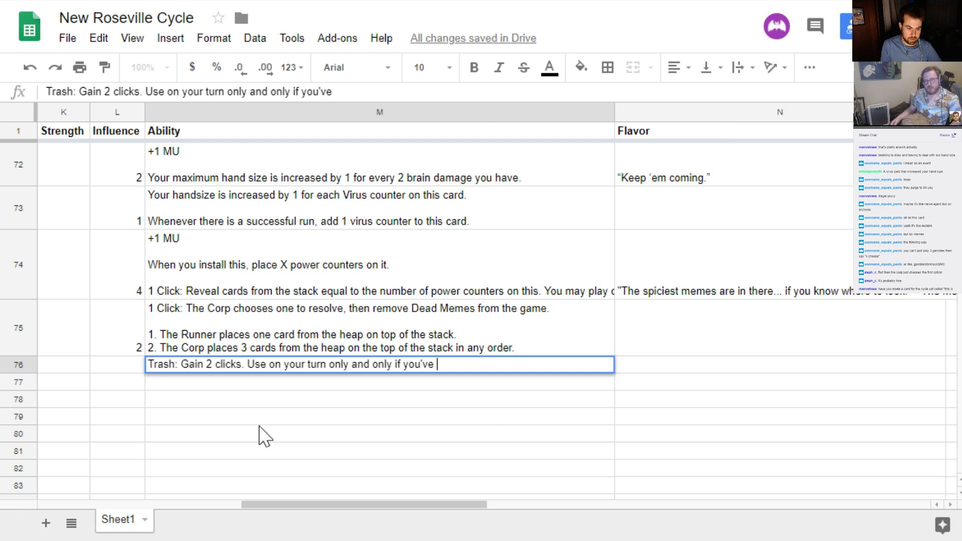
pyautogui.write('st')
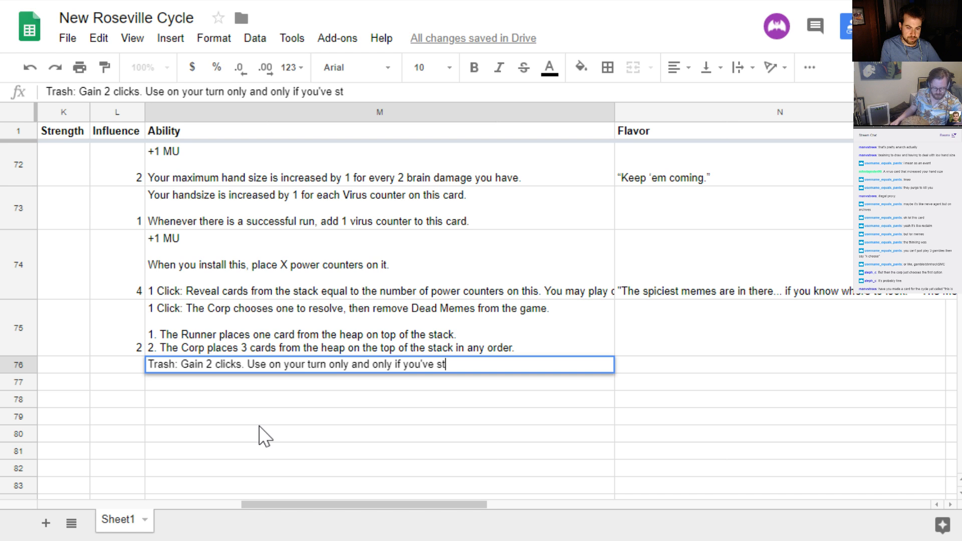
pyautogui.write('olen n')
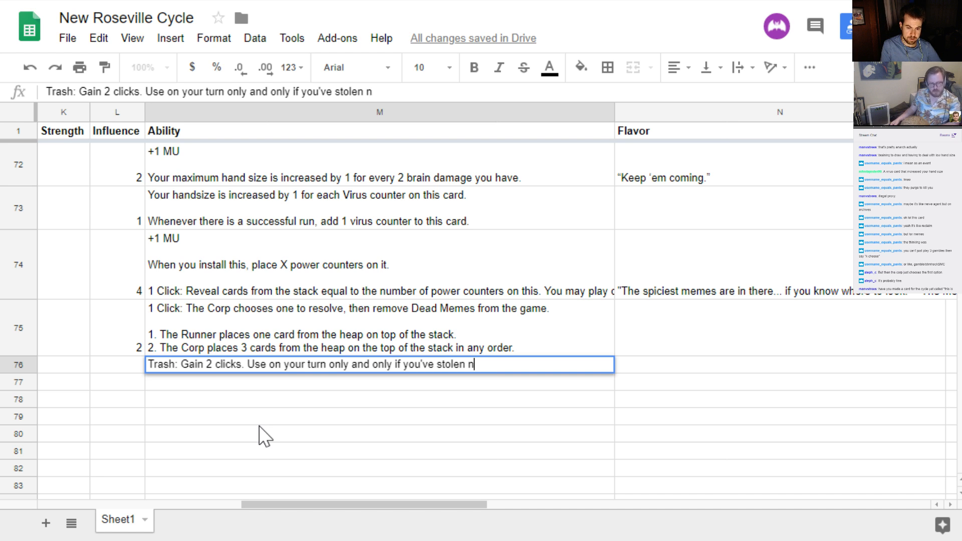
pyautogui.write('o agendas this turn.')
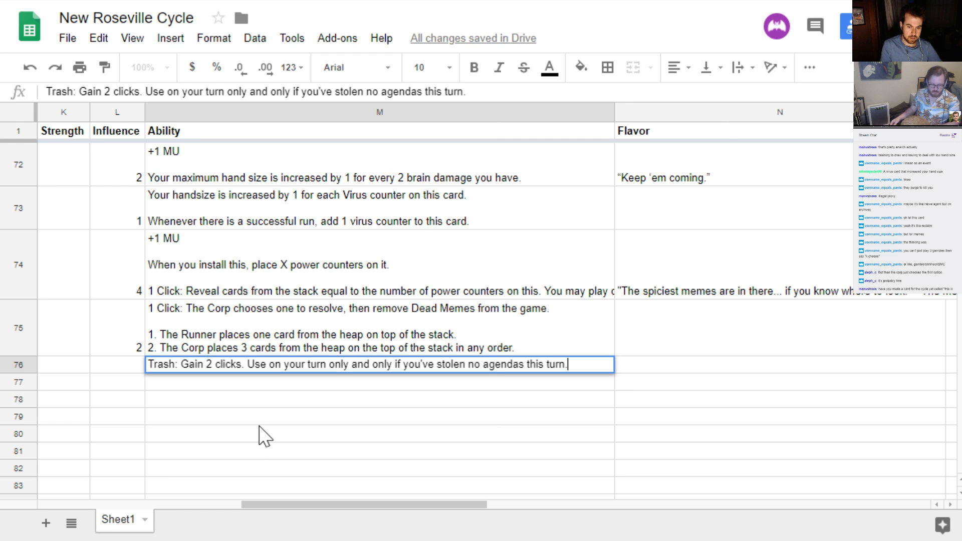
# Finish the ability's restriction with "and only if you've stolen no agendas this turn." and commit the cell
pyautogui.press('Return')
pyautogui.press('Up')
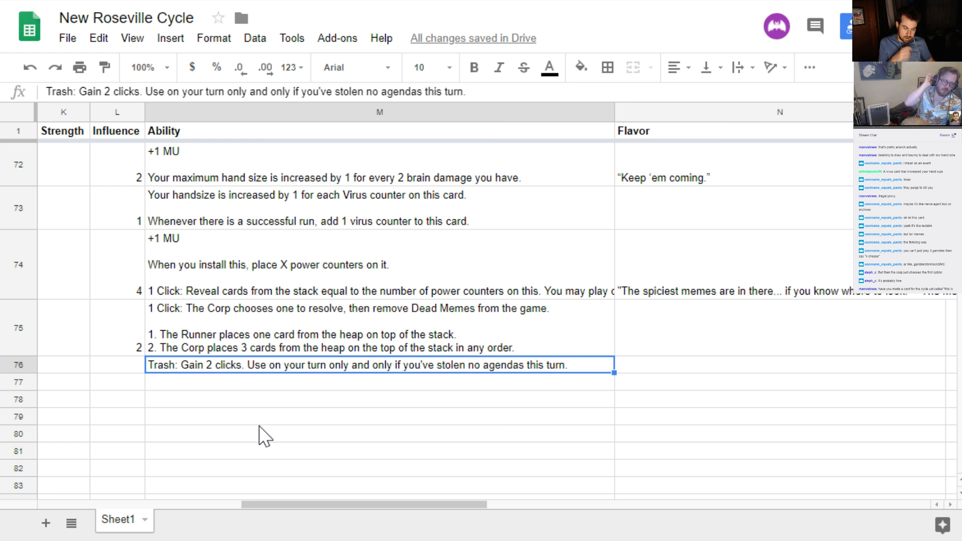
pyautogui.doubleClick(188, 365)
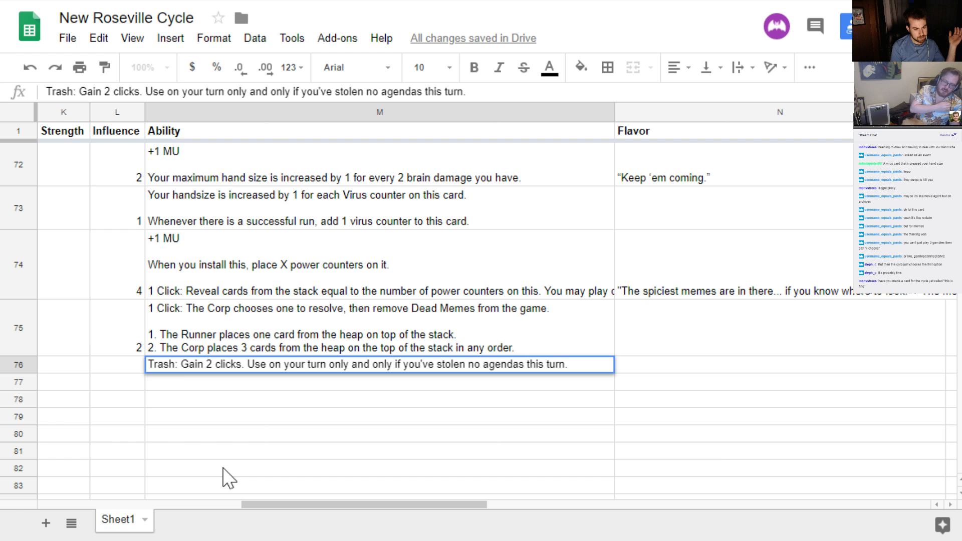
pyautogui.press('Return')
pyautogui.press('Up')
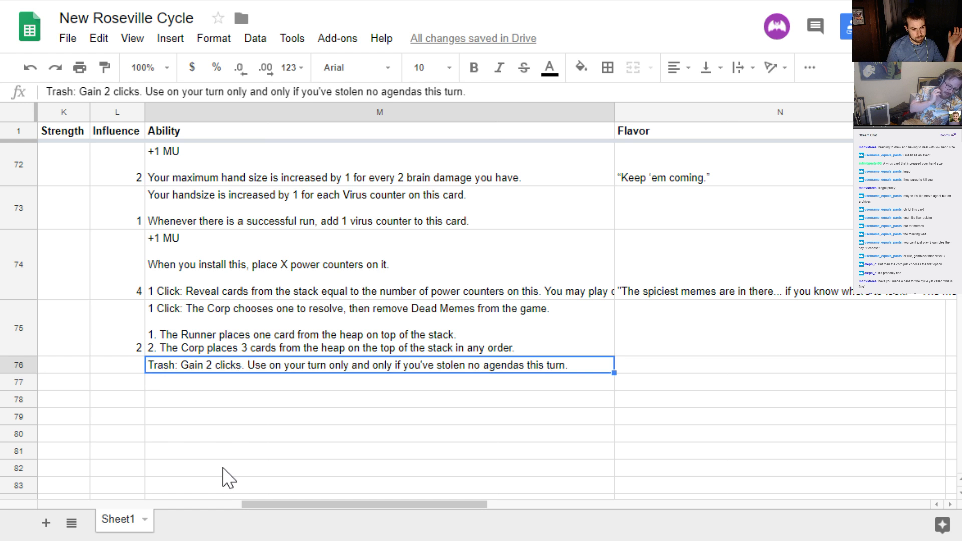
# Enter "*" as the start of the new criminal resource's name in row 76
pyautogui.press('Left')
pyautogui.press('Left')
pyautogui.press('Left')
pyautogui.press('Left')
pyautogui.press('Left')
pyautogui.press('Left')
pyautogui.press('Left')
pyautogui.press('Left')
pyautogui.press('Left')
pyautogui.press('Left')
pyautogui.press('Left')
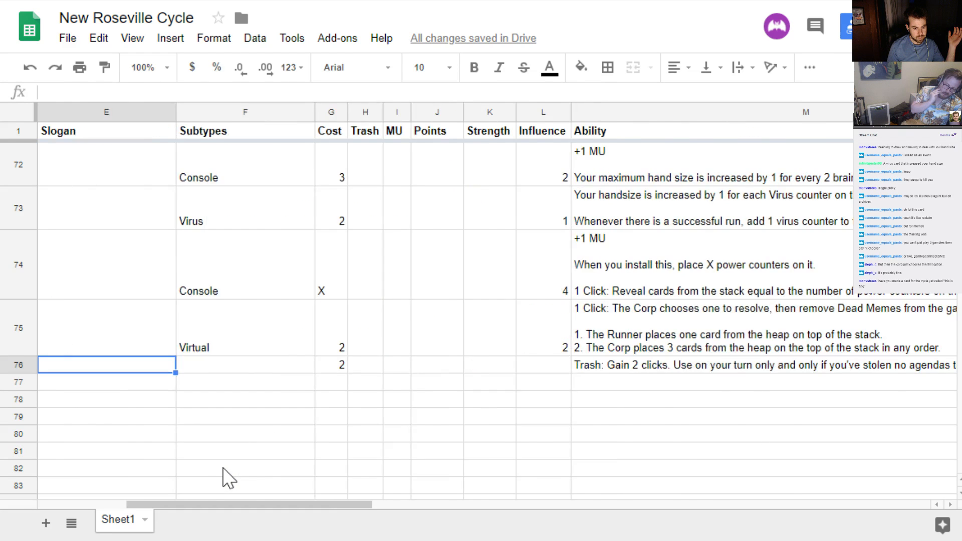
pyautogui.press('Left')
pyautogui.press('Right')
pyautogui.press('Right')
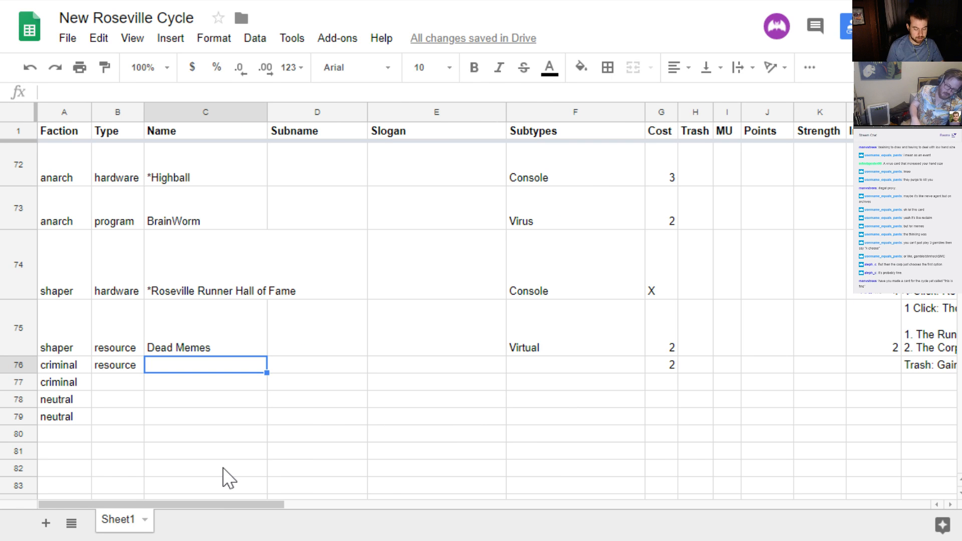
pyautogui.write('*')
pyautogui.press('Return')
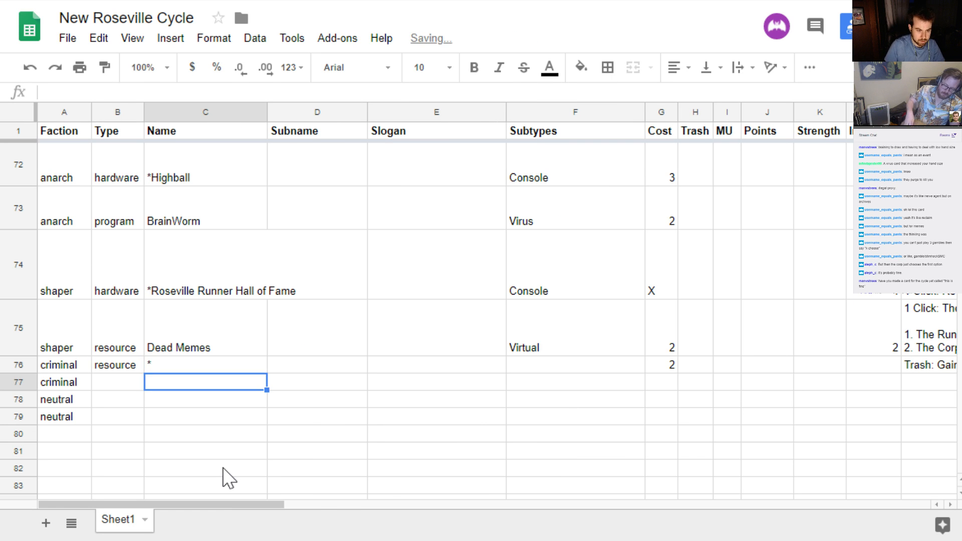
pyautogui.press('Up')
pyautogui.press('Return')
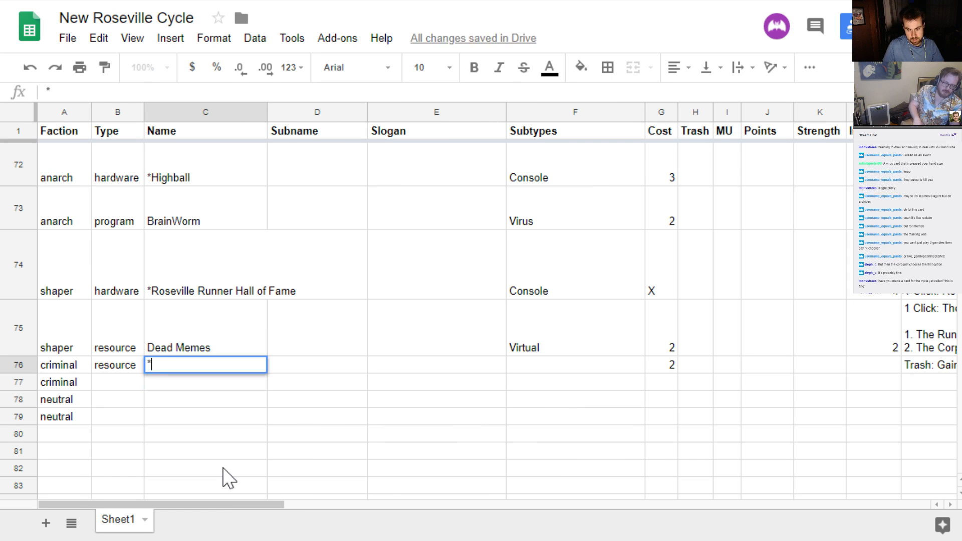
pyautogui.press('Escape')
# Set the new criminal resource's influence to 4
pyautogui.press('Right')
pyautogui.press('Right')
pyautogui.press('Right')
pyautogui.press('Right')
pyautogui.press('Right')
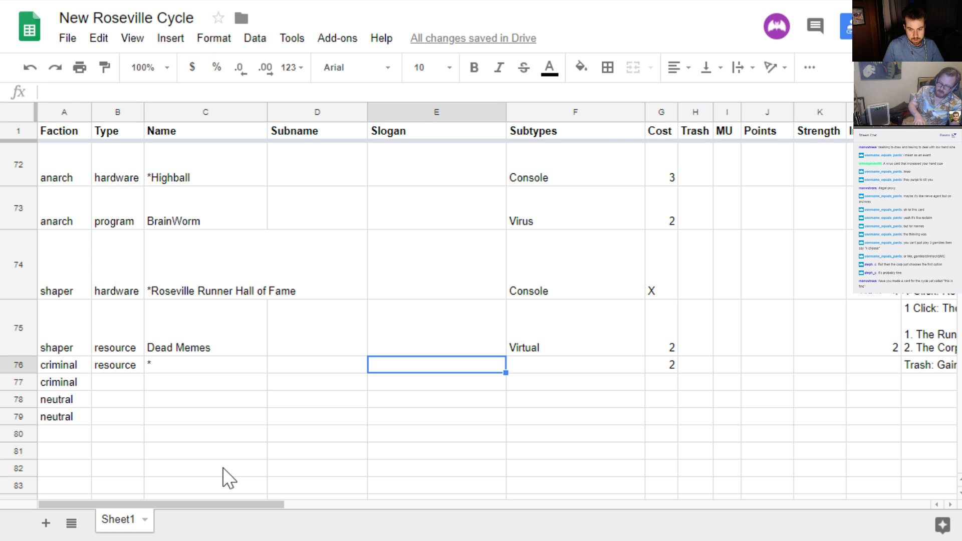
pyautogui.press('Right')
pyautogui.press('Right')
pyautogui.press('Right')
pyautogui.press('Right')
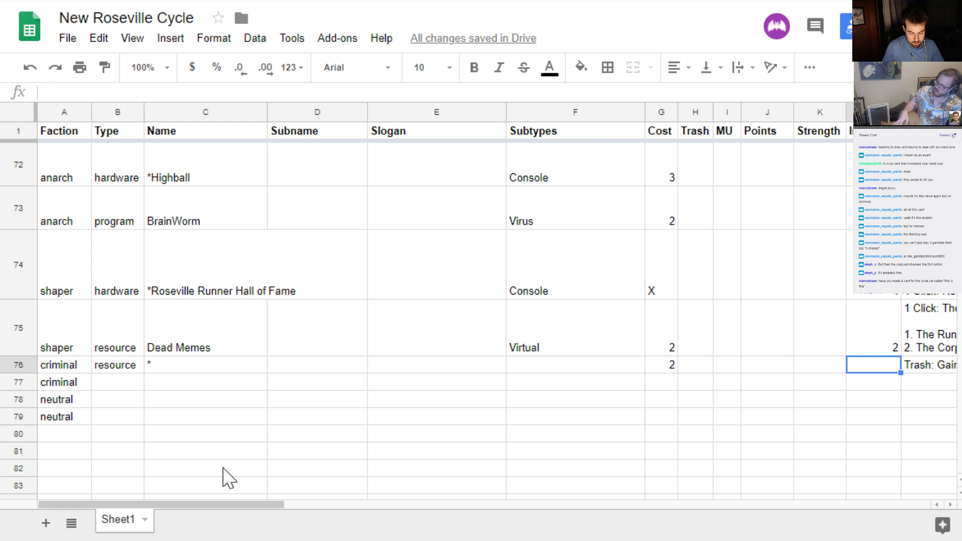
pyautogui.write('4')
pyautogui.press('Left')
pyautogui.press('Left')
pyautogui.press('Left')
pyautogui.press('Left')
pyautogui.press('Left')
pyautogui.press('Left')
pyautogui.press('Left')
pyautogui.press('Left')
pyautogui.press('Left')
pyautogui.press('Left')
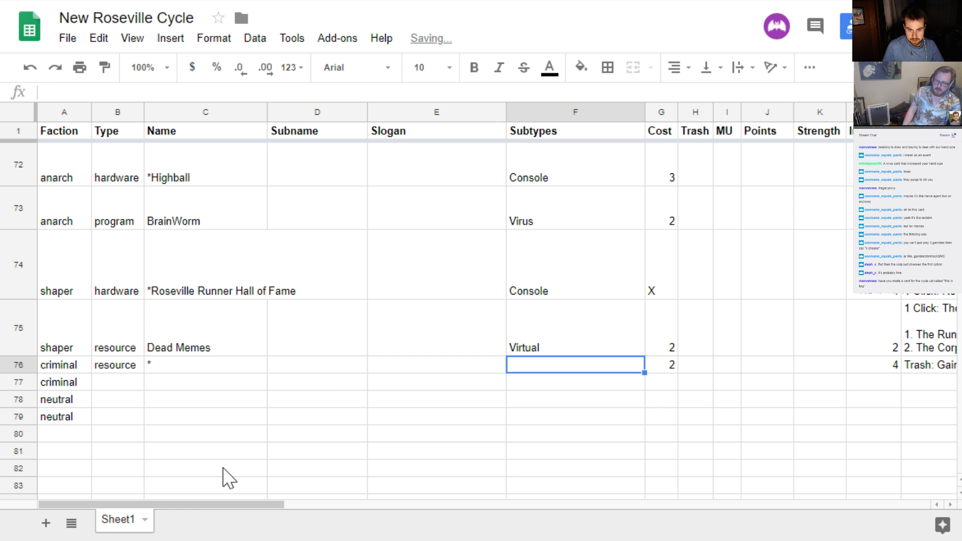
pyautogui.press('Right')
pyautogui.press('Right')
pyautogui.press('Right')
pyautogui.press('Right')
pyautogui.press('Right')
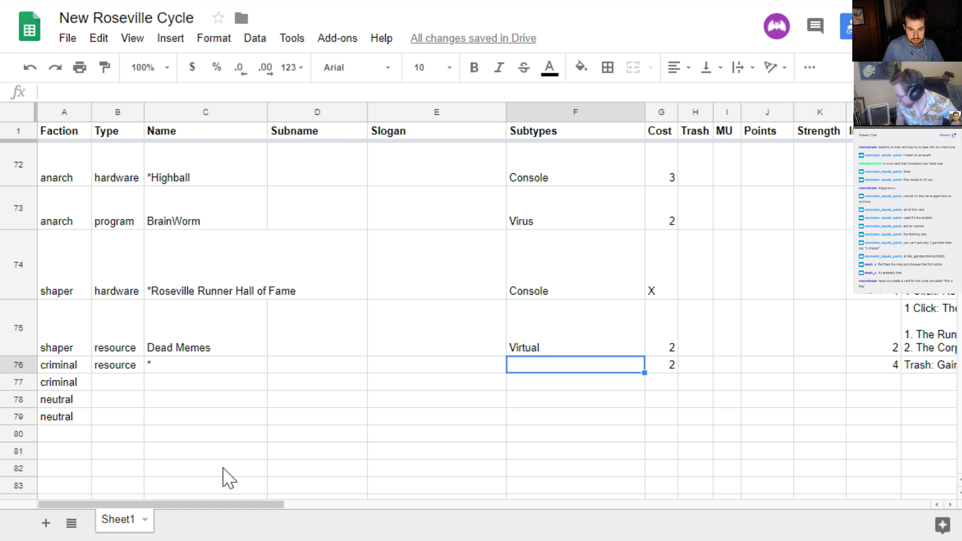
pyautogui.press('Left')
pyautogui.press('Left')
pyautogui.press('Left')
pyautogui.press('Left')
pyautogui.press('Left')
pyautogui.press('Right')
pyautogui.press('Right')
pyautogui.press('Left')
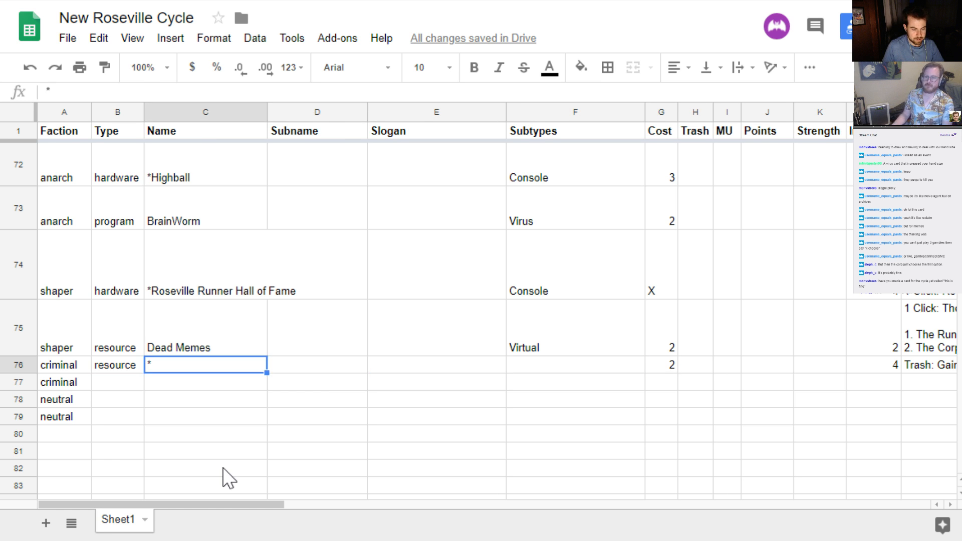
pyautogui.press('Left')
pyautogui.press('Right')
pyautogui.press('Right')
pyautogui.press('Right')
pyautogui.press('Right')
pyautogui.press('Right')
pyautogui.press('Left')
pyautogui.press('Left')
pyautogui.press('Right')
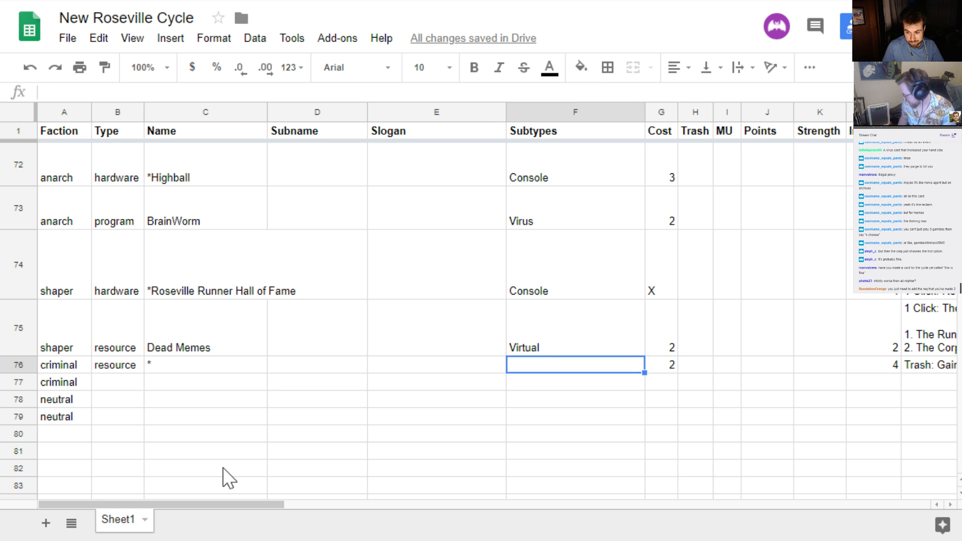
pyautogui.press('Right')
pyautogui.press('Left')
pyautogui.press('Right')
pyautogui.press('Left')
pyautogui.press('Left')
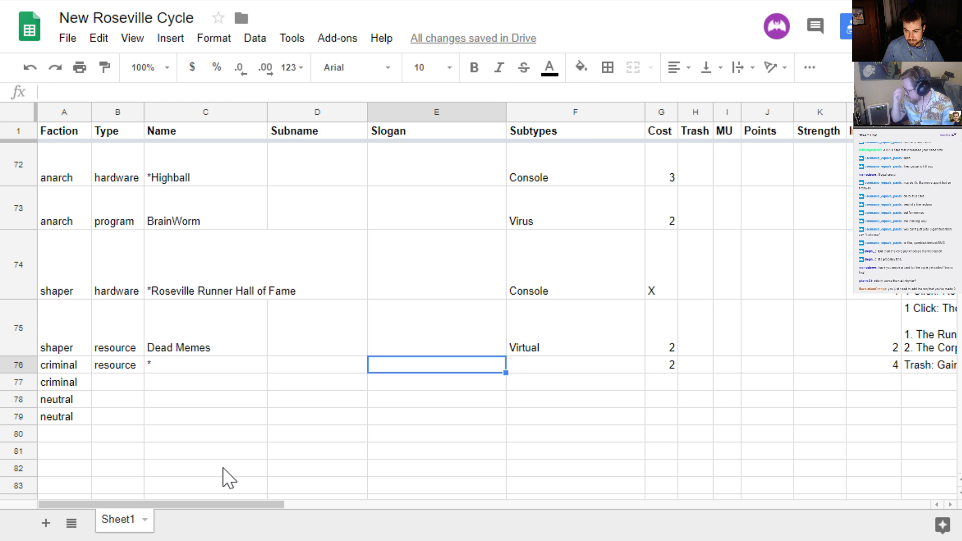
pyautogui.press('Right')
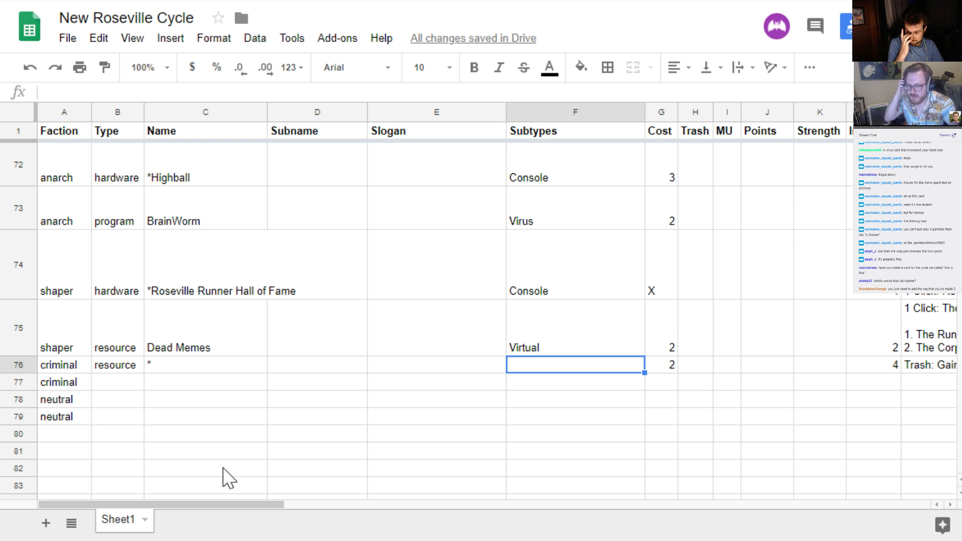
pyautogui.press('Right')
pyautogui.press('Right')
pyautogui.press('Right')
pyautogui.press('Right')
pyautogui.press('Right')
pyautogui.press('Right')
pyautogui.press('Right')
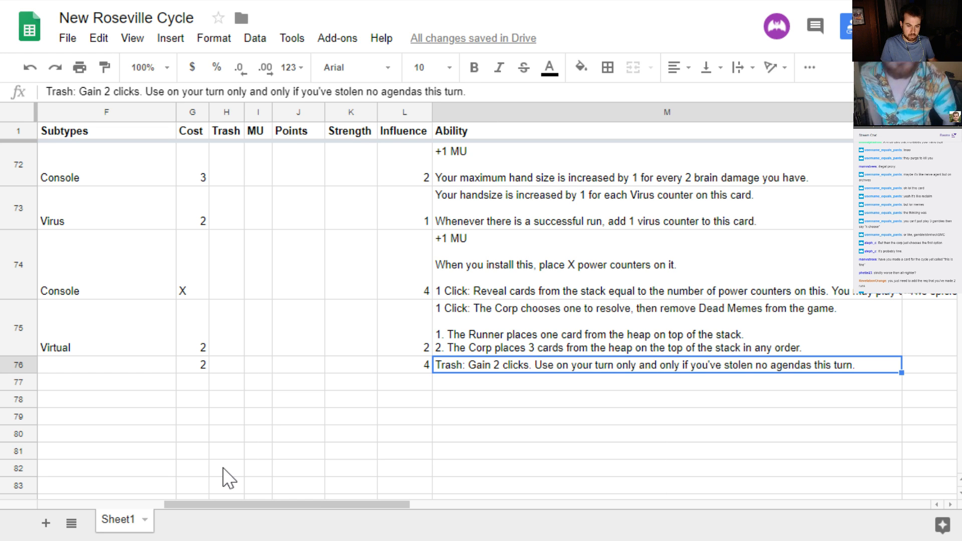
# Change the new criminal resource's cost to 0
pyautogui.press('Left')
pyautogui.press('Left')
pyautogui.press('Left')
pyautogui.press('Left')
pyautogui.press('Left')
pyautogui.press('Left')
pyautogui.press('Left')
pyautogui.press('Left')
pyautogui.press('Left')
pyautogui.press('Left')
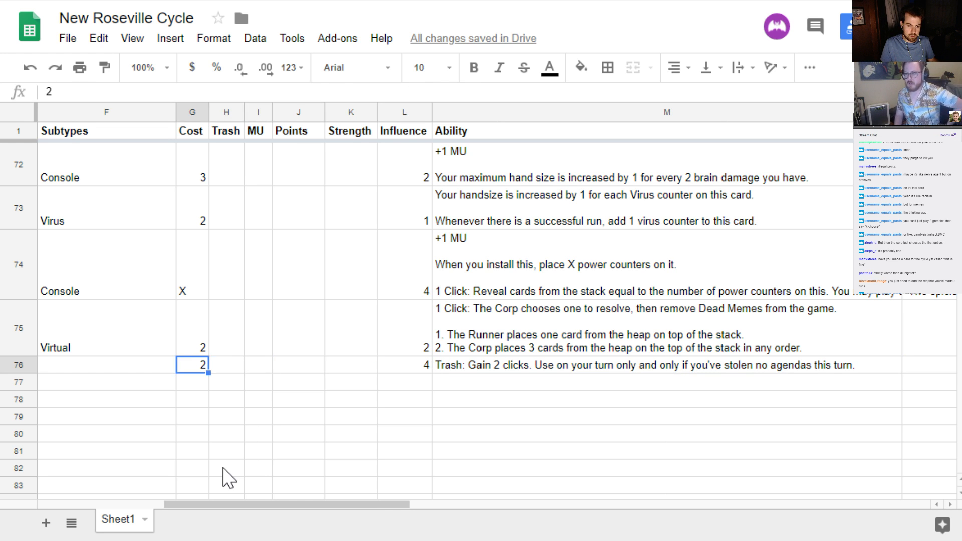
pyautogui.press('Right')
pyautogui.press('Right')
pyautogui.press('Right')
pyautogui.press('Right')
pyautogui.press('Right')
pyautogui.press('Right')
pyautogui.press('Right')
pyautogui.press('Right')
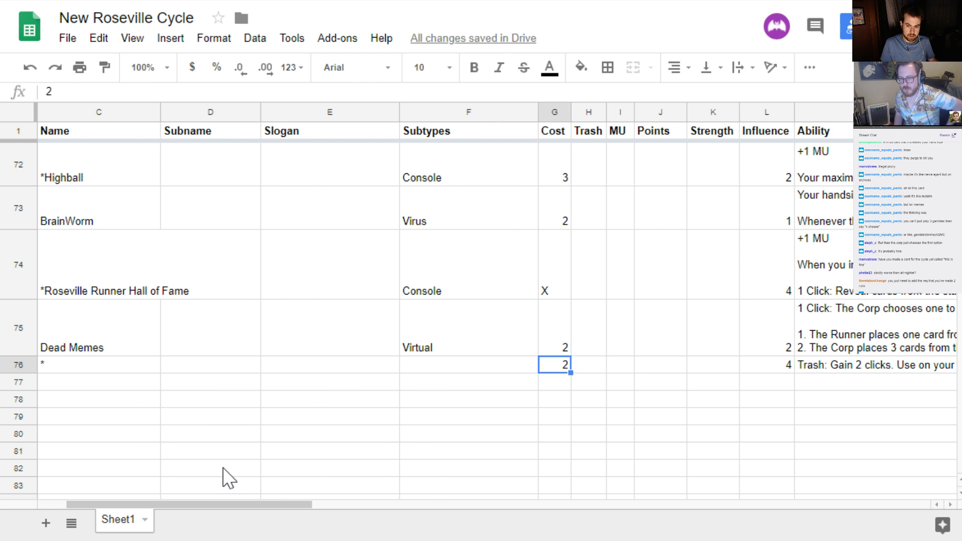
pyautogui.press('Left')
pyautogui.press('Left')
pyautogui.press('Left')
pyautogui.press('Left')
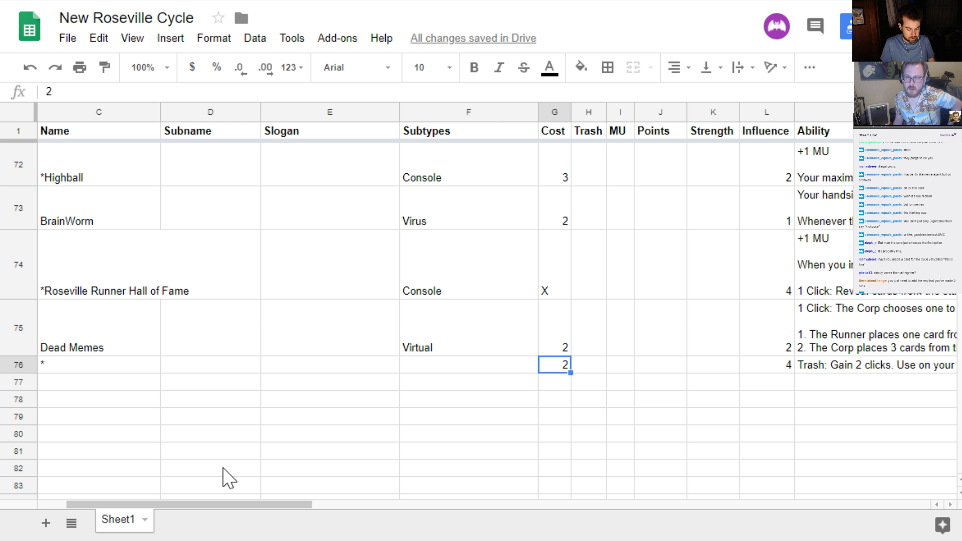
pyautogui.write('0')
pyautogui.press('Return')
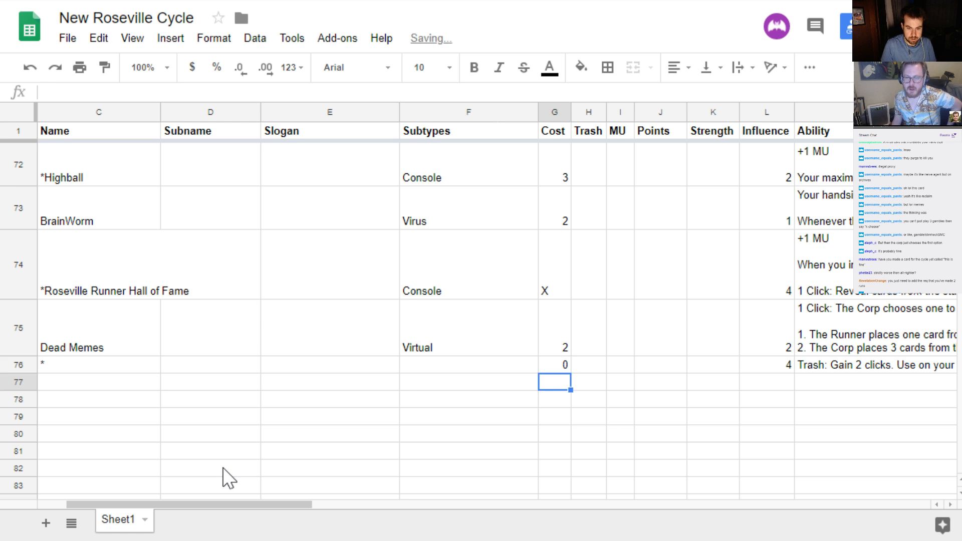
pyautogui.press('Up')
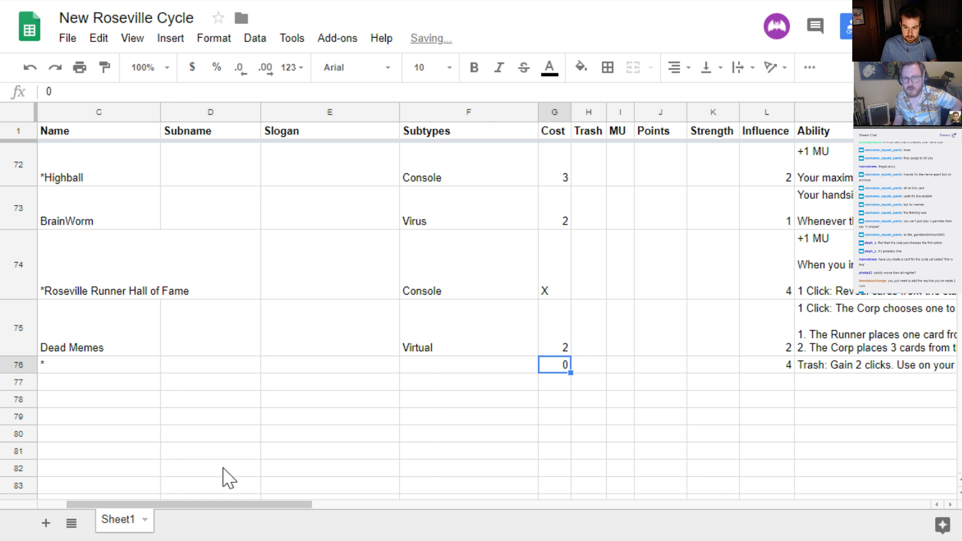
# Raise the new criminal resource's influence to 5
pyautogui.press('Right')
pyautogui.press('Right')
pyautogui.press('Right')
pyautogui.press('Right')
pyautogui.press('Right')
pyautogui.hscroll(5, 226, 479)
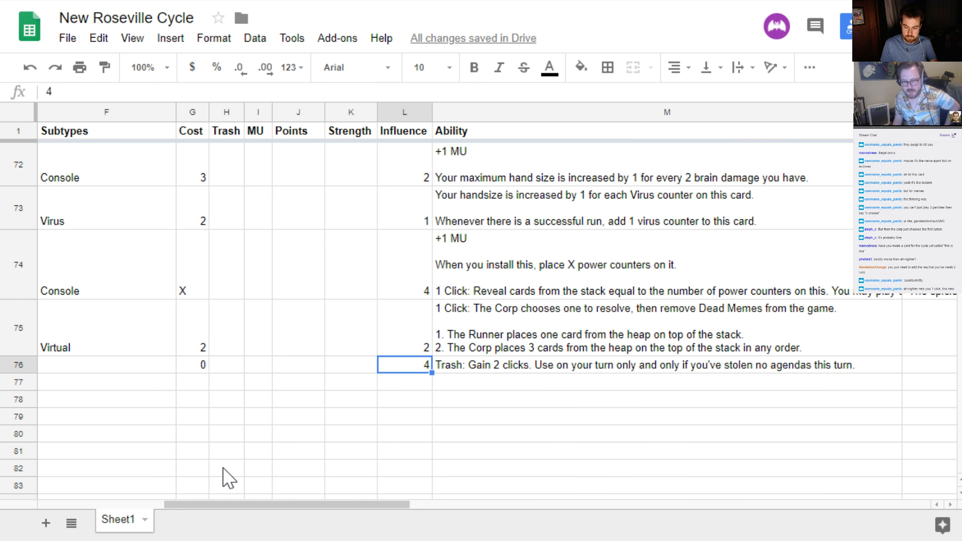
pyautogui.write('5')
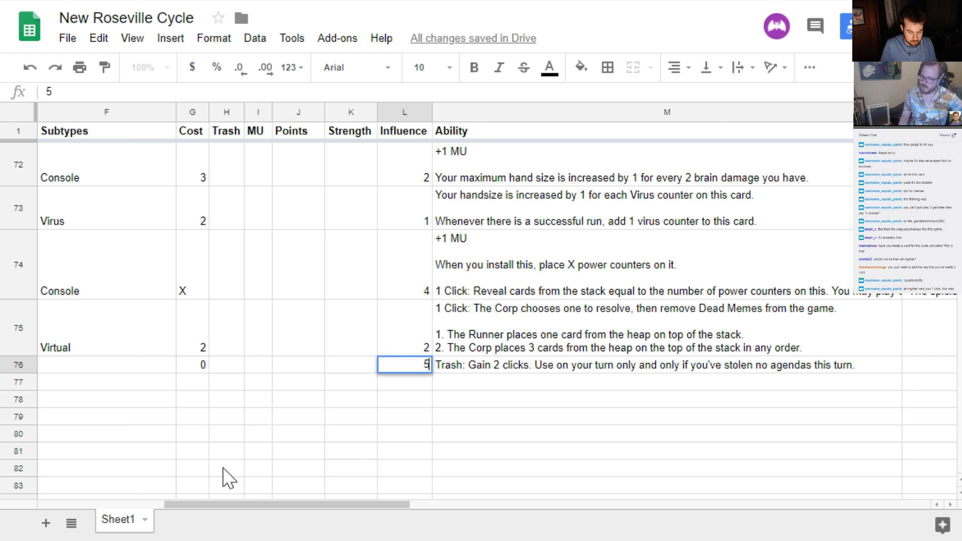
pyautogui.press('Return')
pyautogui.press('Up')
pyautogui.press('Left')
pyautogui.press('Left')
pyautogui.press('Left')
pyautogui.press('Left')
pyautogui.press('Left')
pyautogui.press('Left')
pyautogui.press('Left')
pyautogui.press('Left')
pyautogui.press('Left')
pyautogui.press('Left')
pyautogui.press('Left')
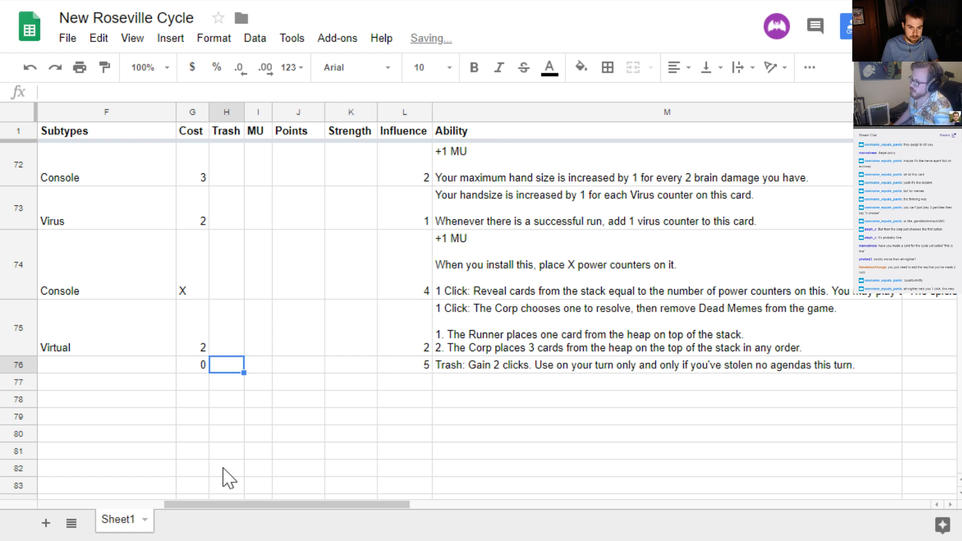
pyautogui.press('Right')
pyautogui.press('Right')
pyautogui.press('Right')
pyautogui.press('Right')
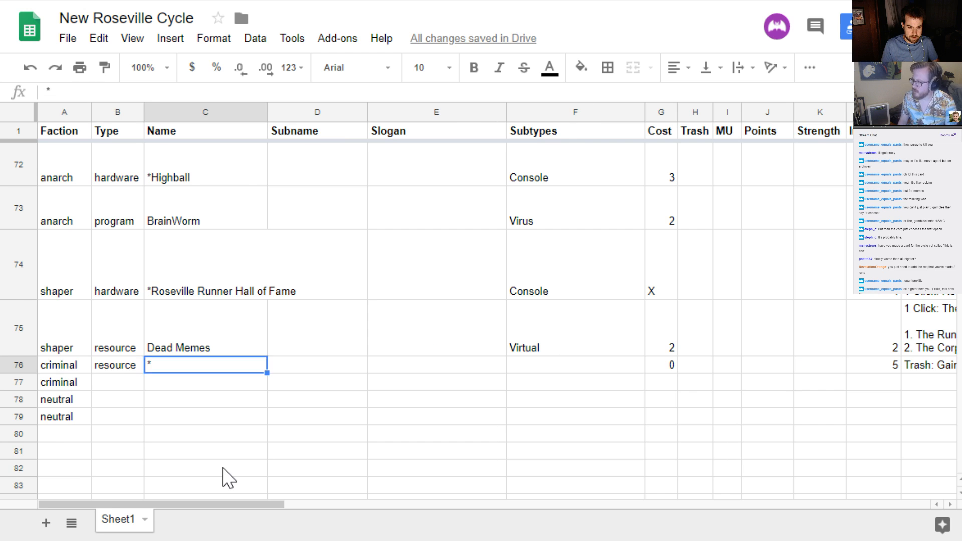
pyautogui.press('Left')
pyautogui.press('Left')
pyautogui.press('Right')
pyautogui.press('Right')
pyautogui.press('Right')
pyautogui.press('Left')
pyautogui.press('Left')
pyautogui.press('Left')
pyautogui.press('Left')
pyautogui.press('Left')
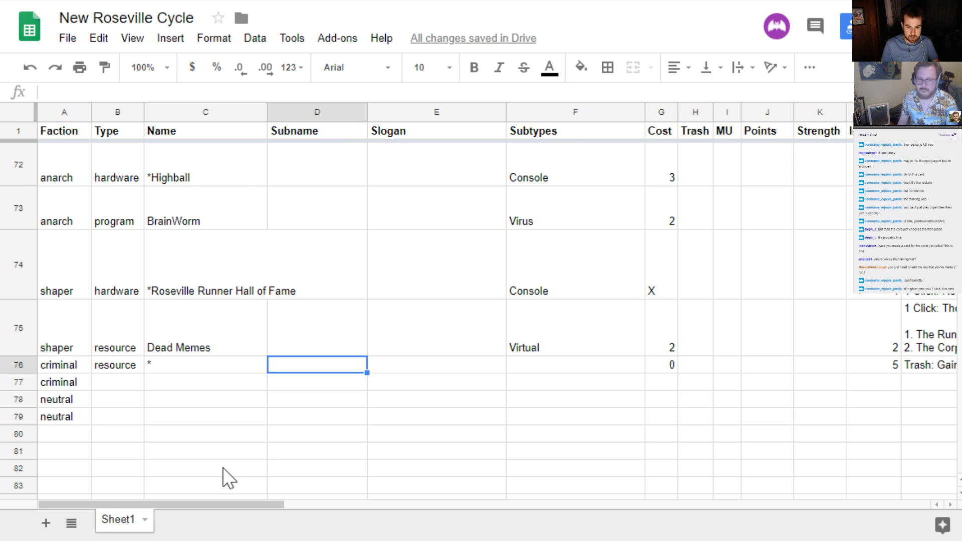
pyautogui.press('Right')
pyautogui.press('Right')
pyautogui.press('Right')
pyautogui.press('Right')
pyautogui.press('Right')
pyautogui.press('Right')
pyautogui.press('Right')
pyautogui.press('Right')
pyautogui.press('Right')
pyautogui.press('Right')
pyautogui.press('Right')
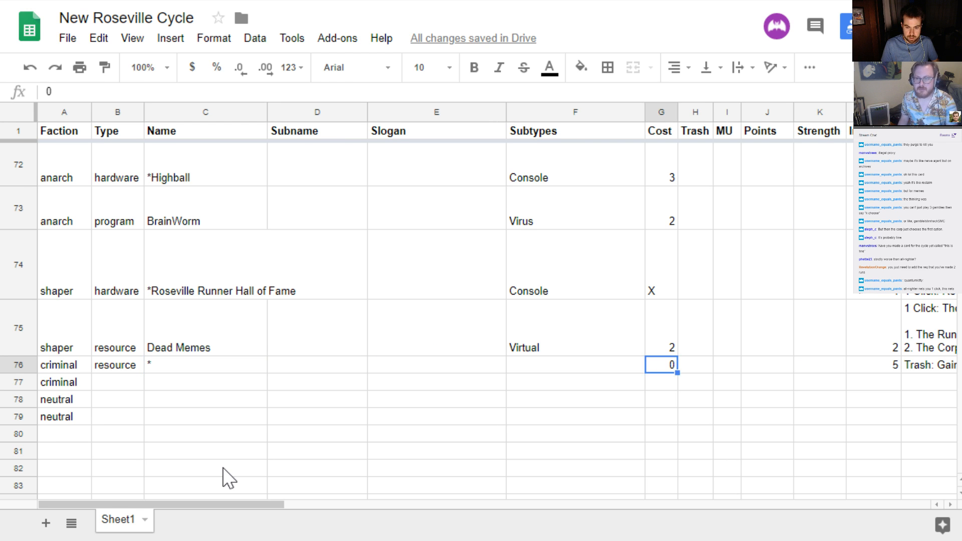
pyautogui.press('Right')
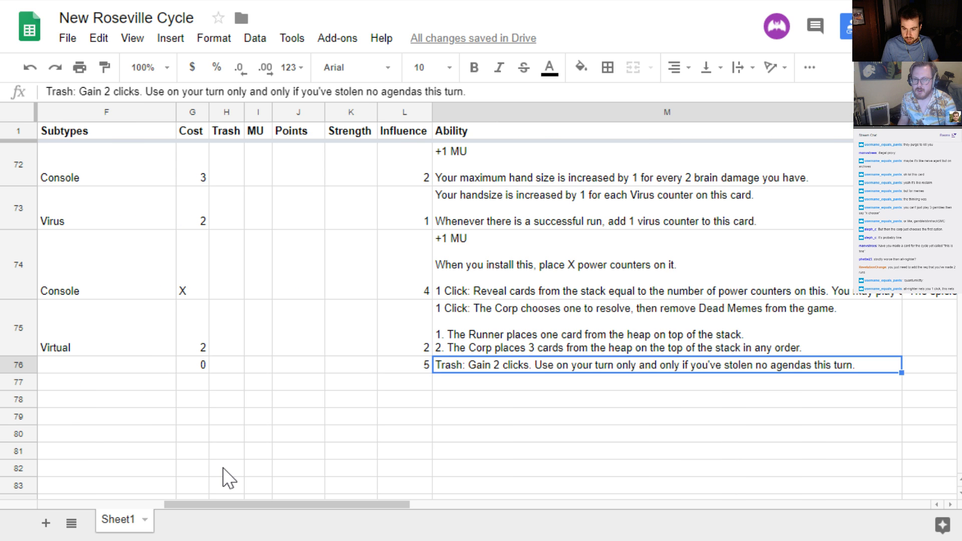
pyautogui.press('Left')
pyautogui.press('Left')
pyautogui.press('Left')
pyautogui.press('Left')
pyautogui.press('Left')
pyautogui.press('Left')
pyautogui.press('Left')
pyautogui.press('Left')
pyautogui.press('Left')
pyautogui.press('Left')
pyautogui.press('Left')
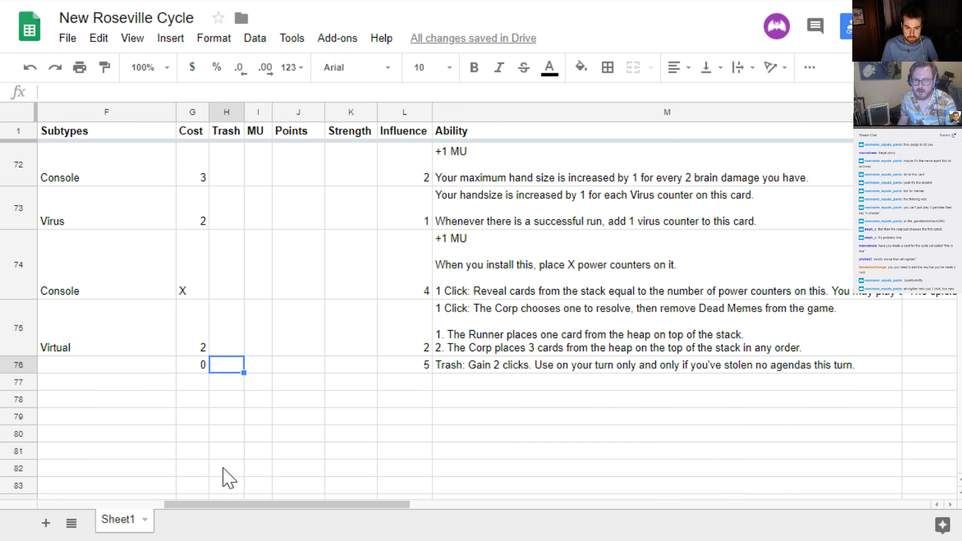
pyautogui.press('Left')
pyautogui.press('Right')
pyautogui.press('Right')
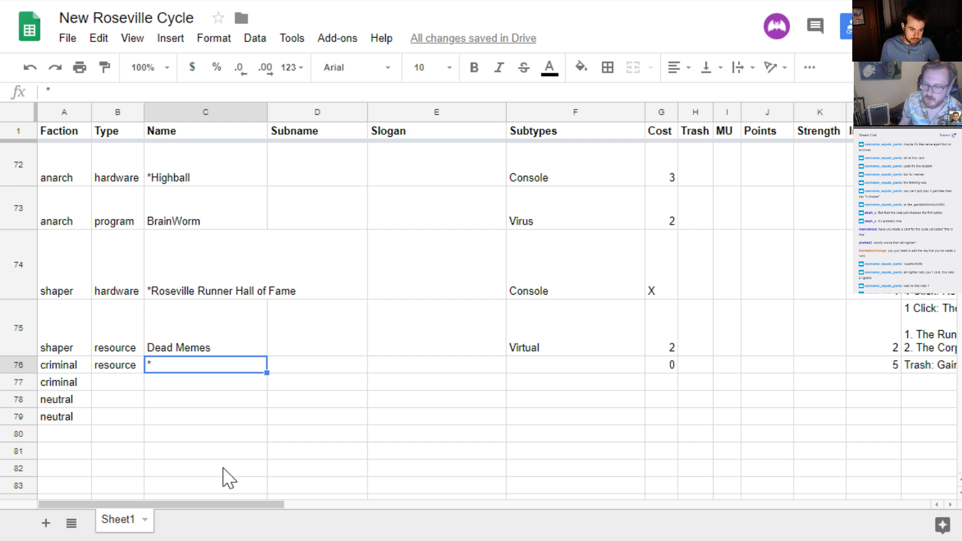
pyautogui.press('Tab')
pyautogui.press('Tab')
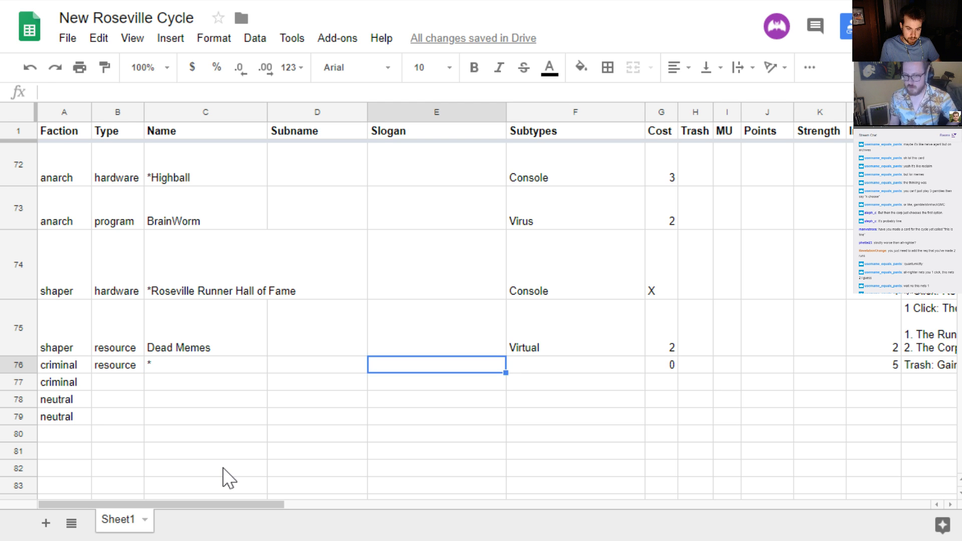
pyautogui.hotkey('shift', 'Tab')
pyautogui.press('Tab')
pyautogui.press('Tab')
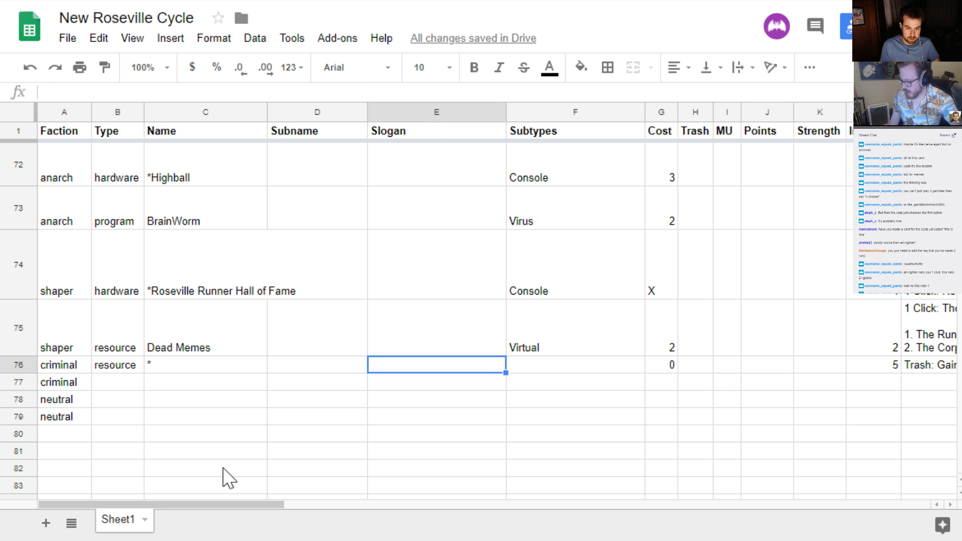
pyautogui.hotkey('ctrl', 'Tab')
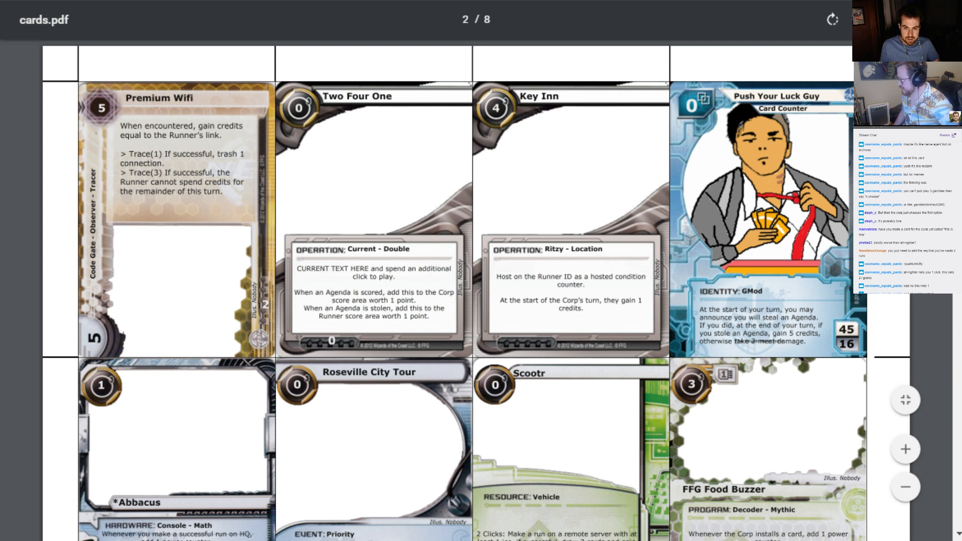
pyautogui.hotkey('ctrl', 'Tab')
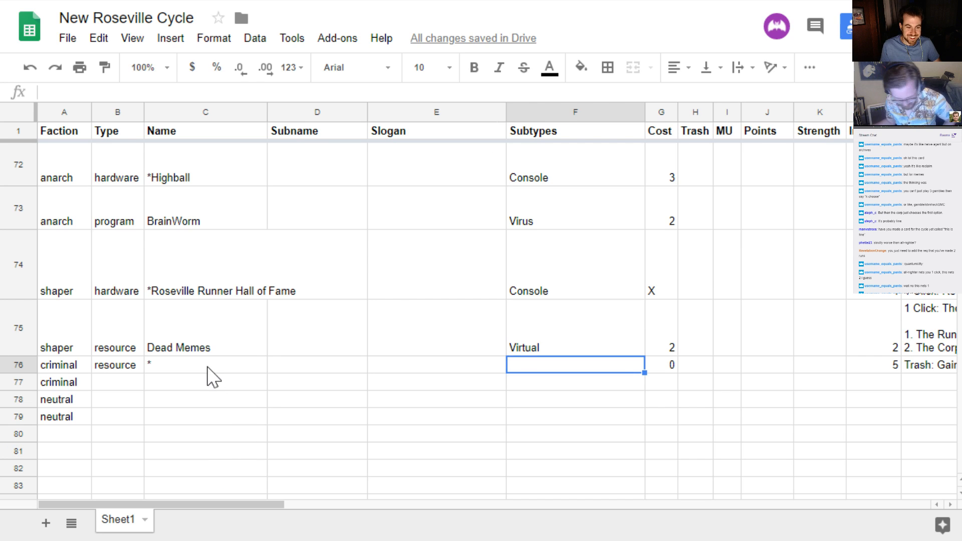
pyautogui.doubleClick(208, 366)
pyautogui.write('Push')
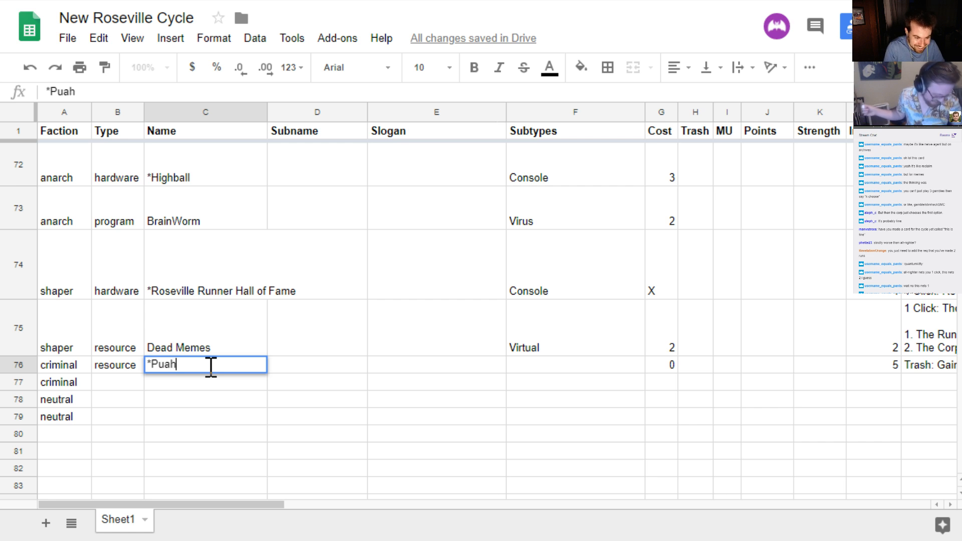
pyautogui.press('BackSpace')
pyautogui.press('BackSpace')
pyautogui.press('BackSpace')
pyautogui.write('ah')
pyautogui.press('BackSpace')
pyautogui.press('BackSpace')
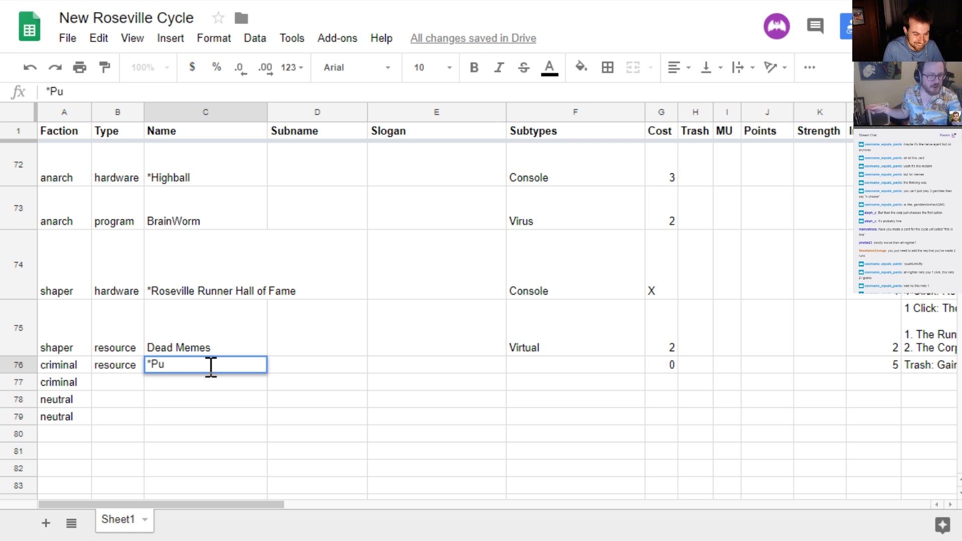
pyautogui.press('BackSpace')
pyautogui.press('BackSpace')
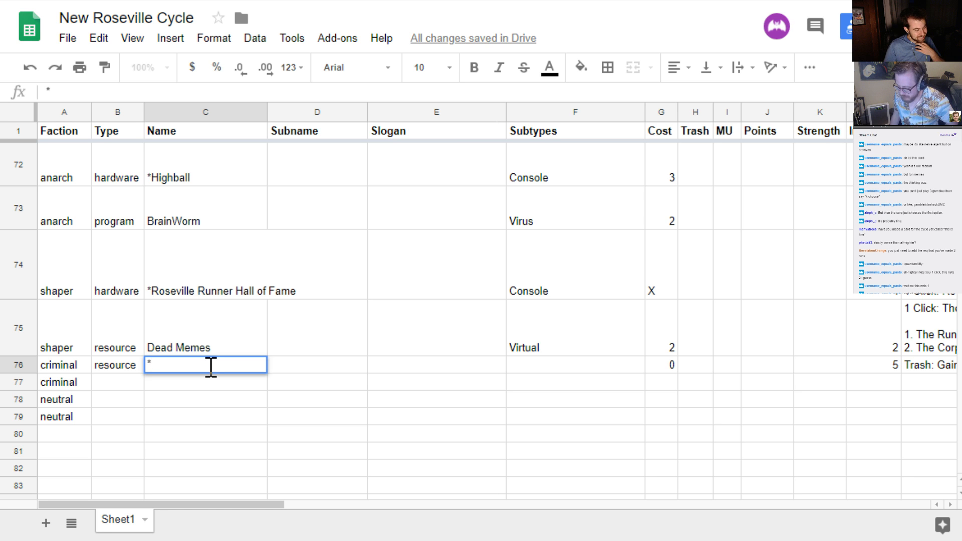
# Name the new criminal resource in row 76 "*Run Nets Savings Time"
pyautogui.write('Run')
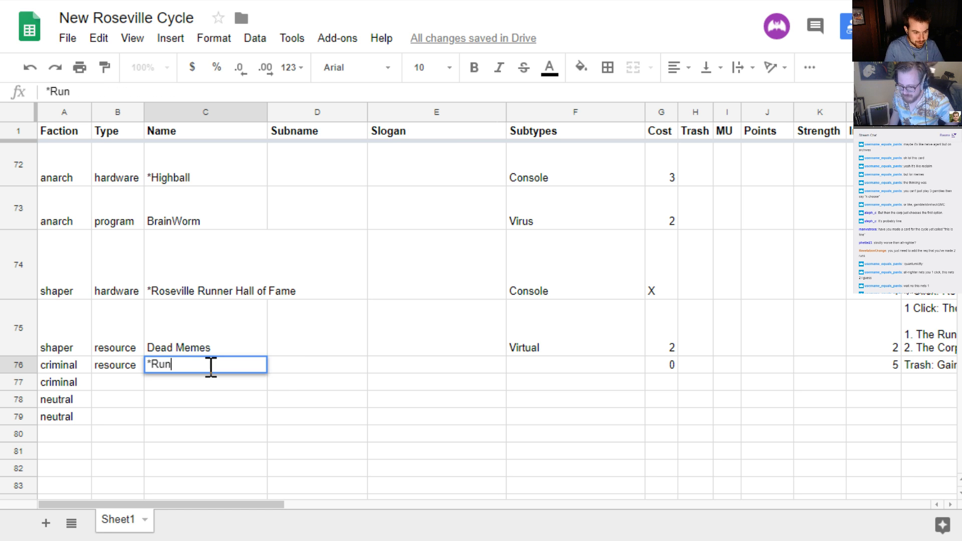
pyautogui.write(' Nets Savings ')
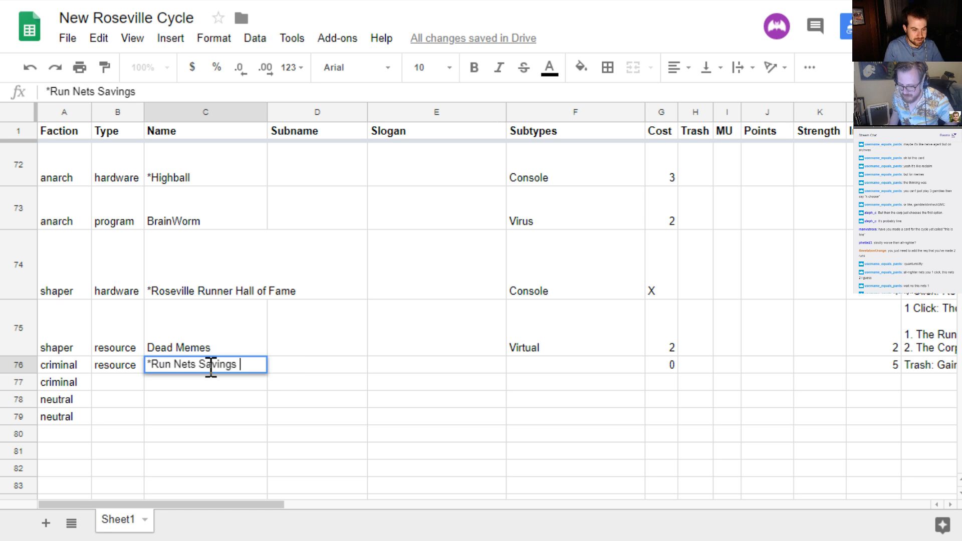
pyautogui.write('Time')
pyautogui.press('Return')
pyautogui.click(210, 367)
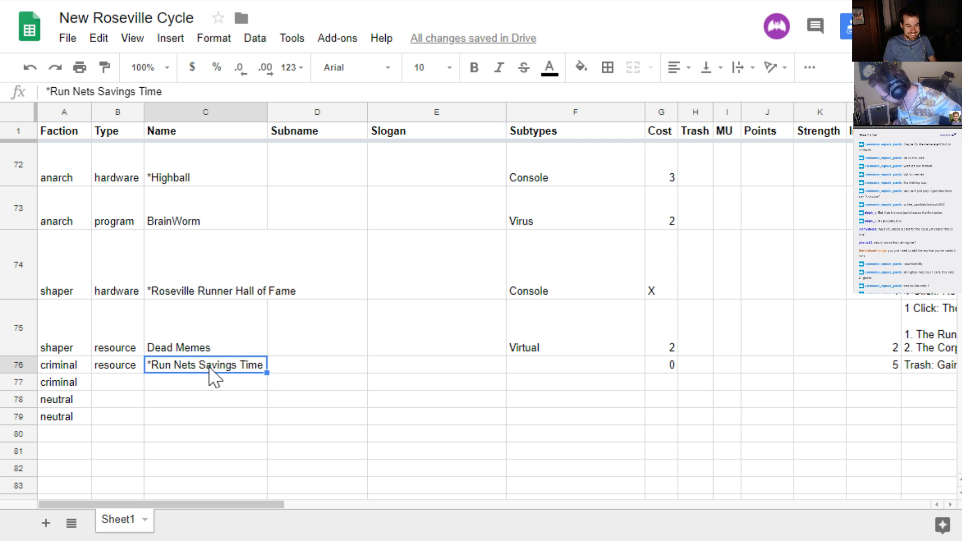
pyautogui.press('Return')
pyautogui.hotkey('ctrl', 'shift', 'Left')
pyautogui.hotkey('ctrl', 'shift', 'Left')
pyautogui.hotkey('ctrl', 'shift', 'Left')
pyautogui.hotkey('ctrl', 'shift', 'Left')
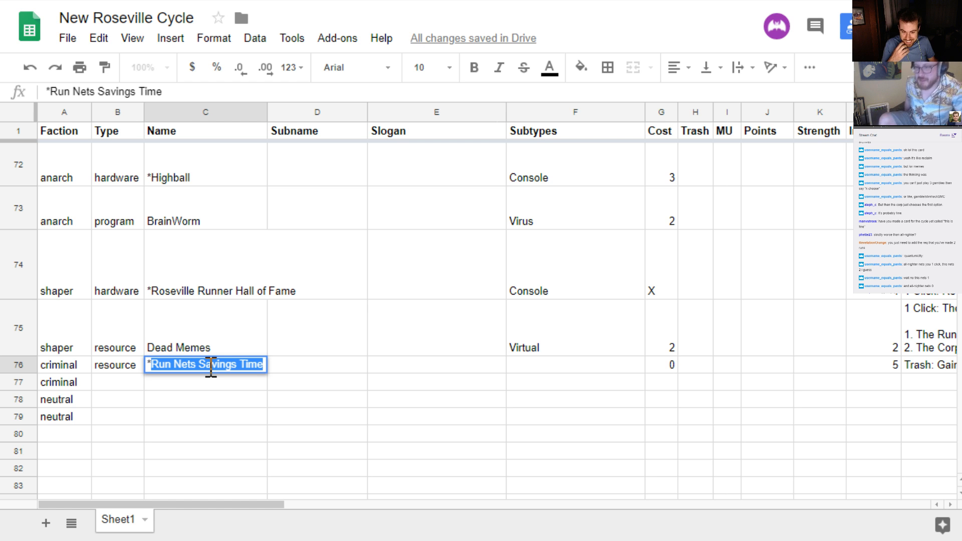
pyautogui.press('Return')
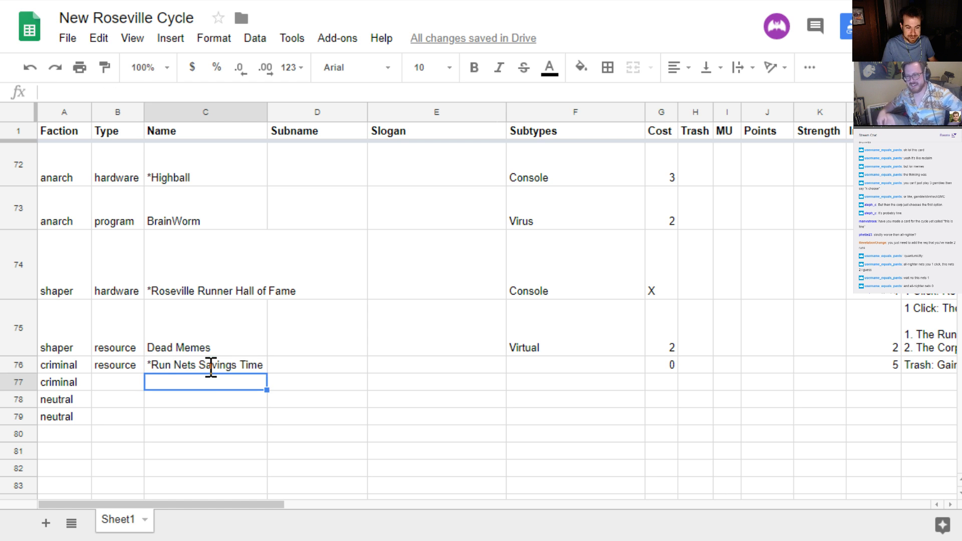
pyautogui.press('Up')
pyautogui.press('Right')
pyautogui.press('Right')
pyautogui.press('Right')
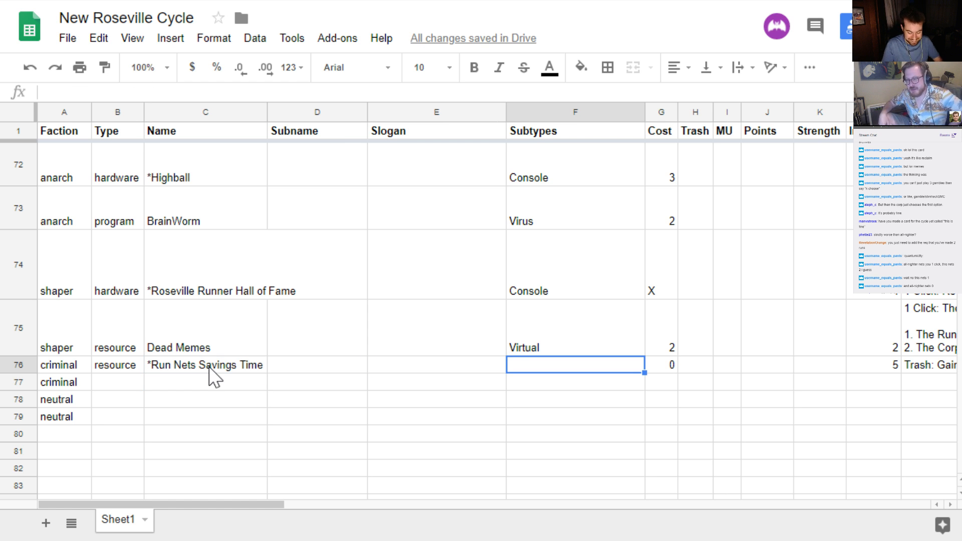
pyautogui.write('Des[pe')
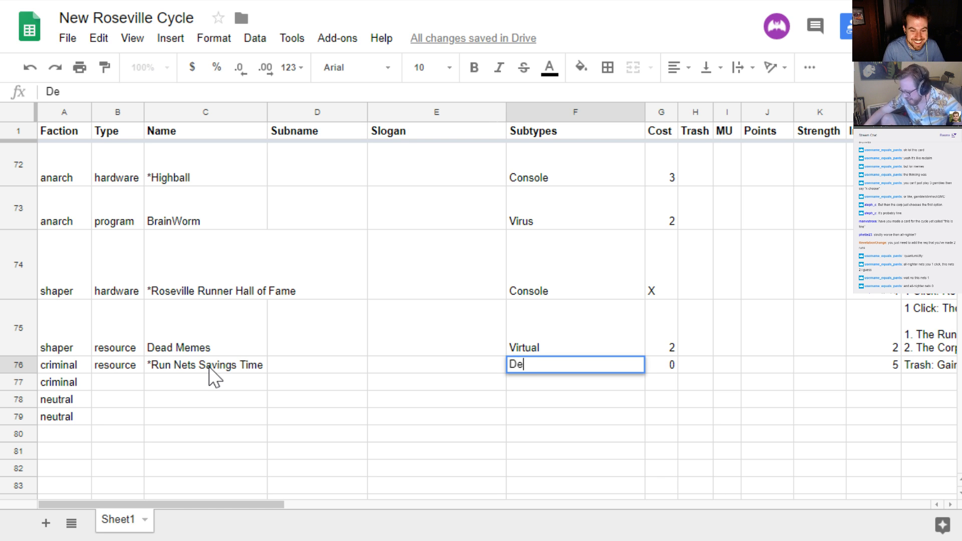
pyautogui.press('BackSpace')
pyautogui.press('BackSpace')
pyautogui.press('BackSpace')
pyautogui.write('[per')
pyautogui.press('BackSpace')
pyautogui.press('BackSpace')
pyautogui.press('BackSpace')
pyautogui.press('BackSpace')
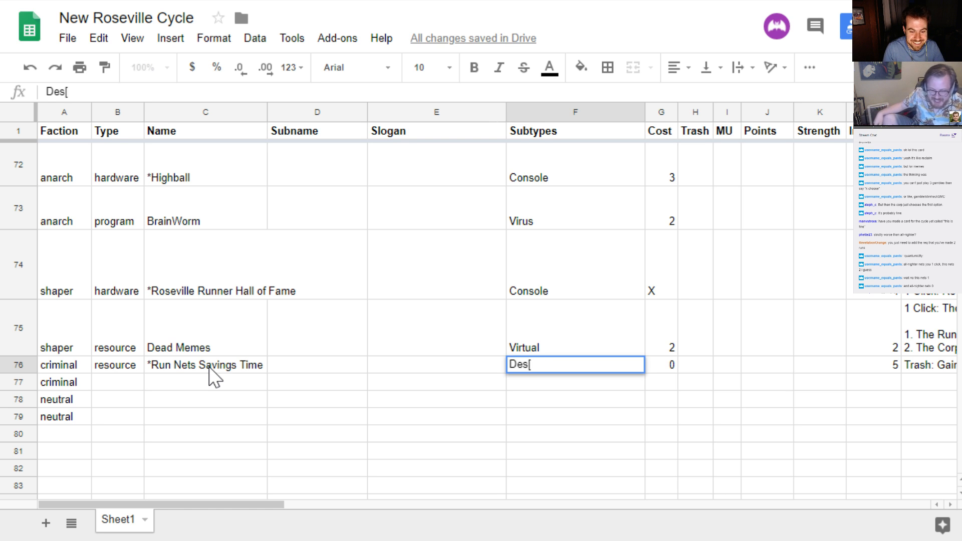
pyautogui.write('perate')
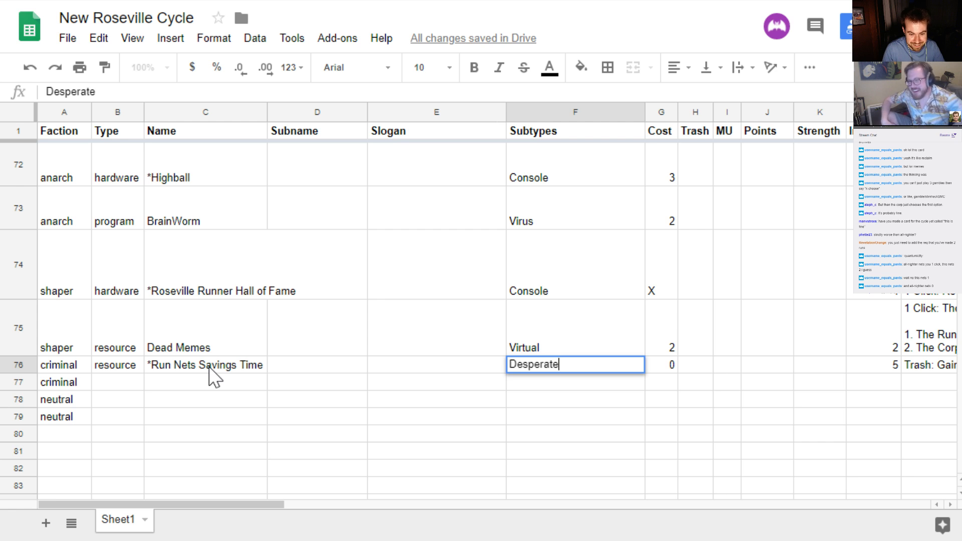
pyautogui.press('BackSpace')
pyautogui.press('BackSpace')
pyautogui.press('BackSpace')
pyautogui.press('BackSpace')
pyautogui.press('BackSpace')
pyautogui.press('BackSpace')
pyautogui.press('BackSpace')
pyautogui.press('BackSpace')
pyautogui.press('BackSpace')
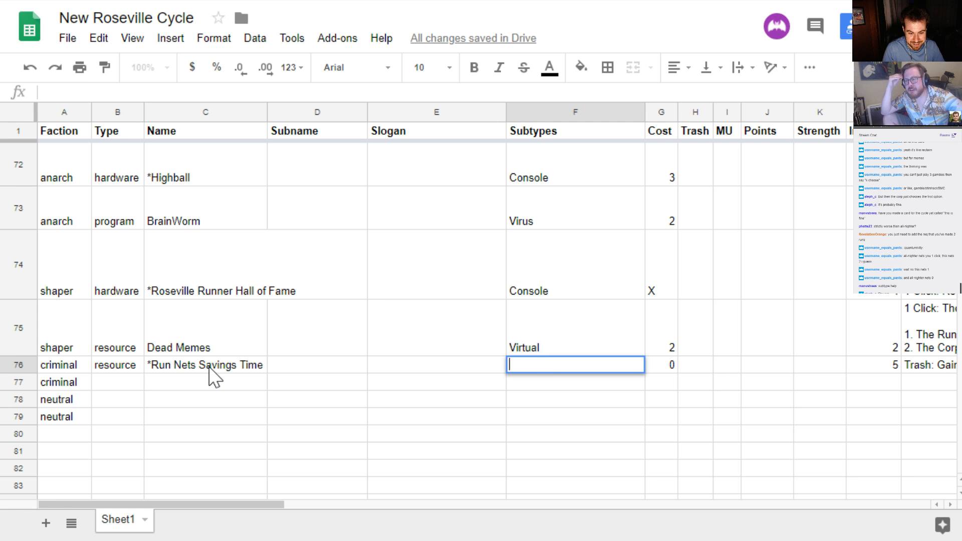
# Set the subtype of the criminal resource in row 76 to "PLEEEEEEEEEEEASE"
pyautogui.write('PLE')
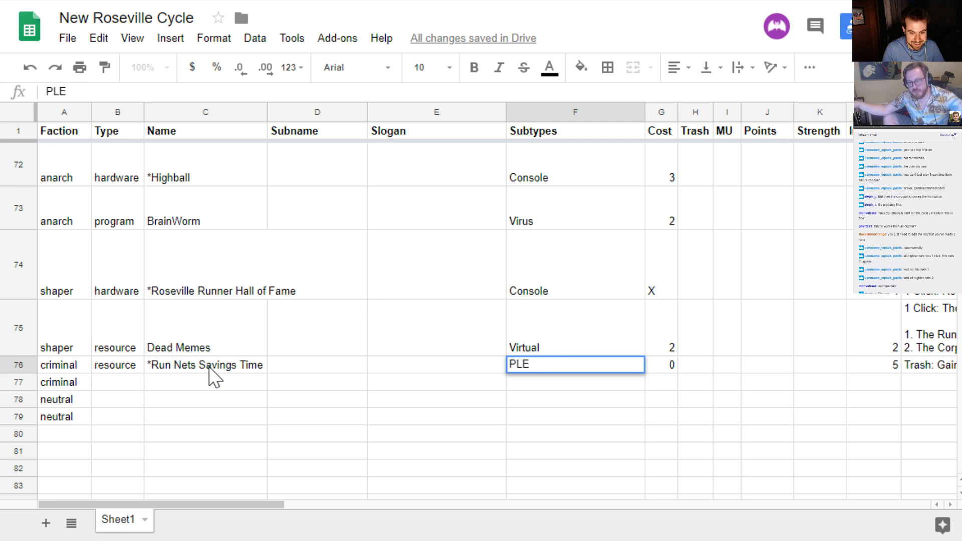
pyautogui.write('EEEEEEEEEEE')
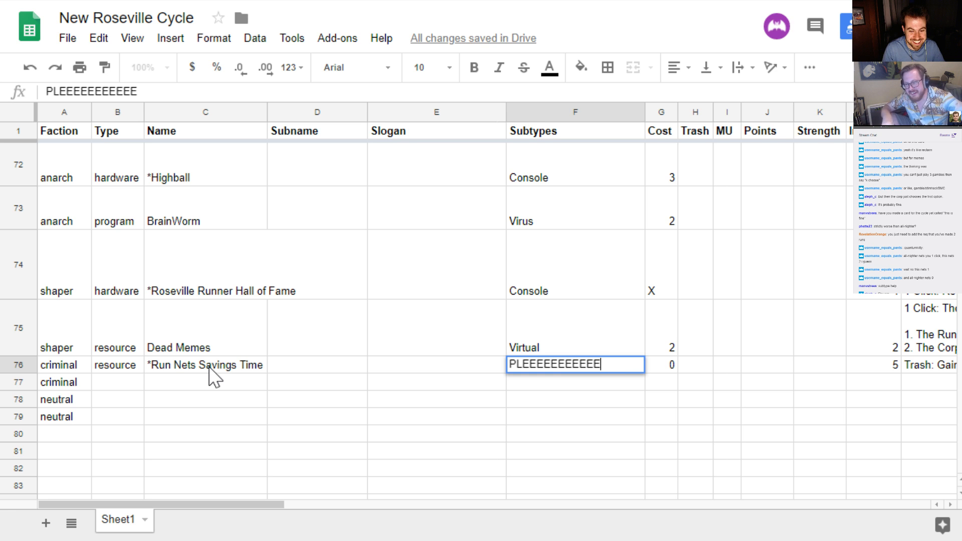
pyautogui.write('ASE')
pyautogui.press('Return')
pyautogui.press('Up')
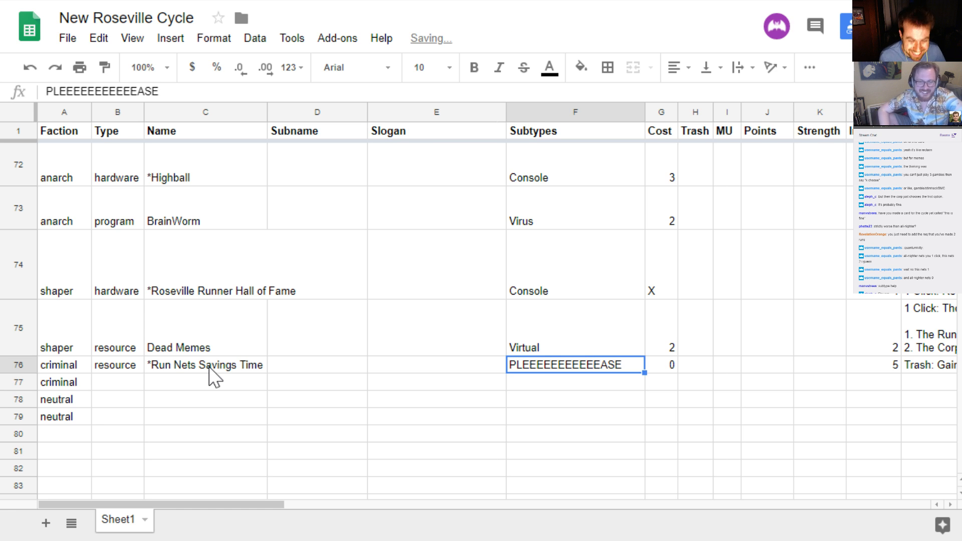
# Replace the name of the criminal resource in row 76 with "*Desperate-ado"
pyautogui.press('Left')
pyautogui.press('Left')
pyautogui.press('Left')
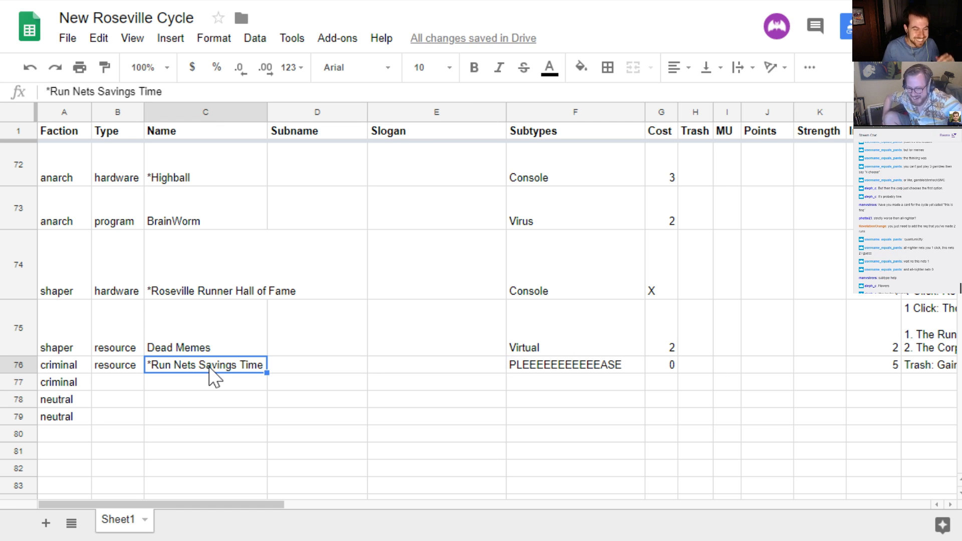
pyautogui.press('Return')
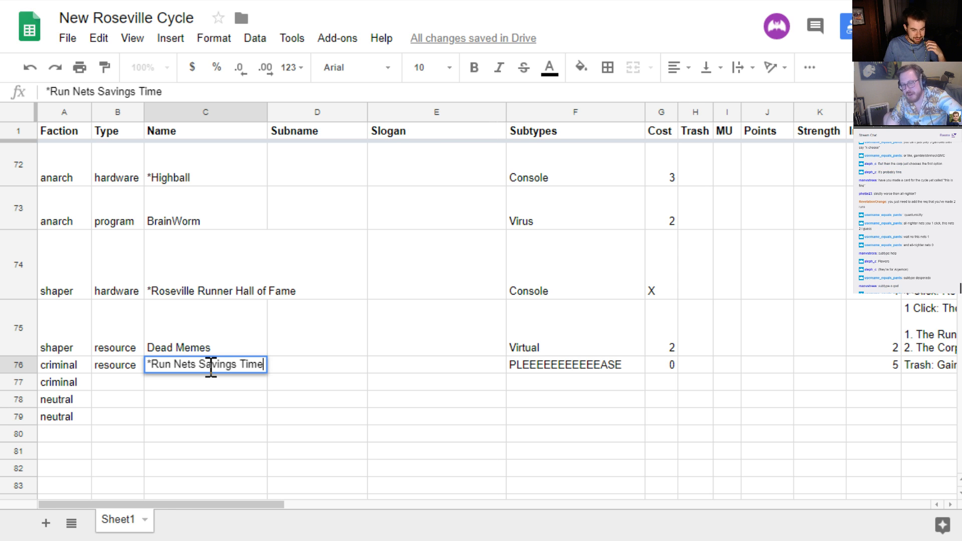
pyautogui.press('Return')
pyautogui.press('Up')
pyautogui.press('Return')
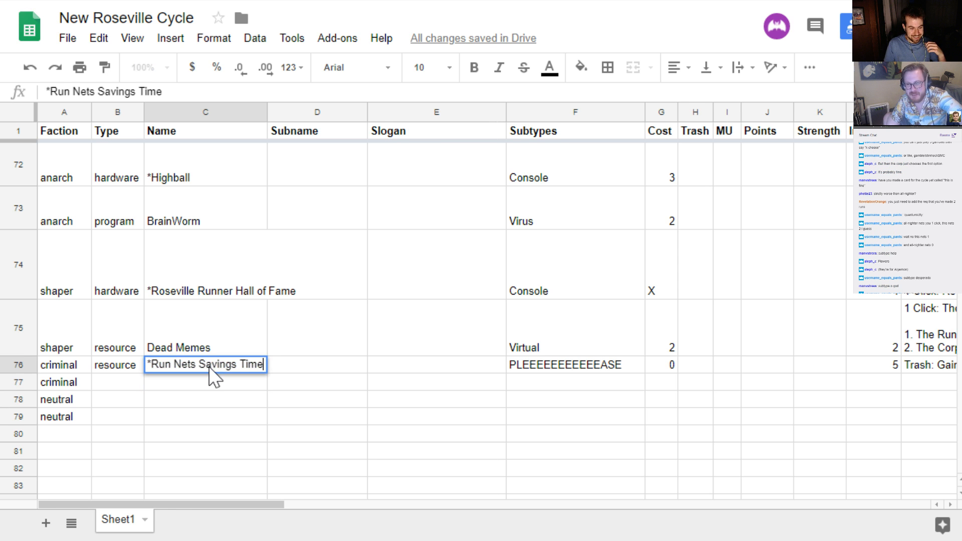
pyautogui.hotkey('ctrl', 'shift', 'Left')
pyautogui.hotkey('ctrl', 'shift', 'Left')
pyautogui.hotkey('ctrl', 'shift', 'Left')
pyautogui.hotkey('ctrl', 'shift', 'Left')
pyautogui.hotkey('ctrl', 'shift', 'Left')
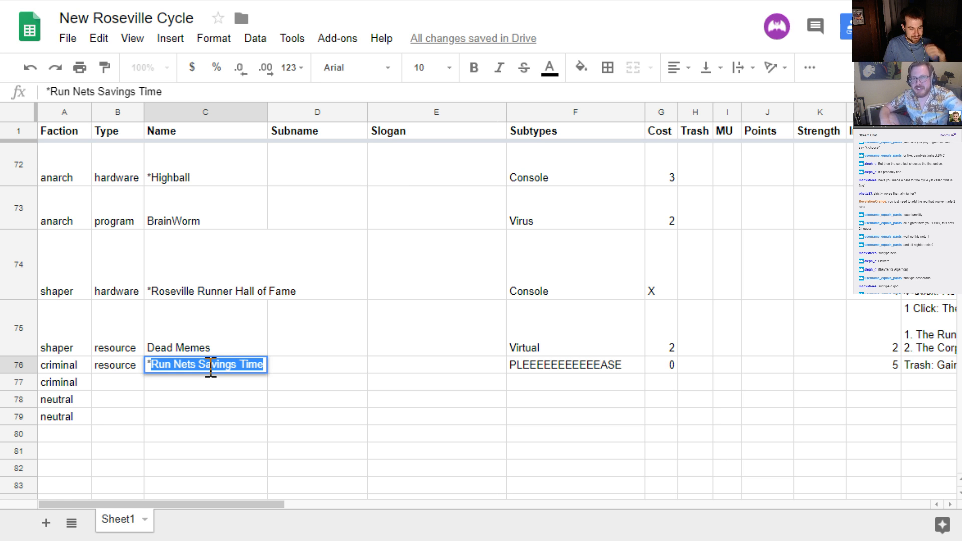
pyautogui.write('Desper')
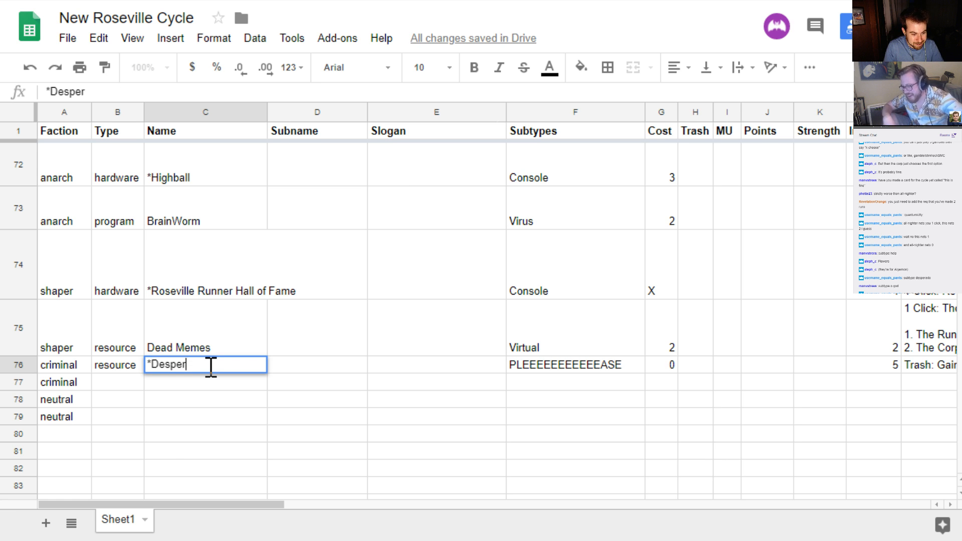
pyautogui.write('ate-')
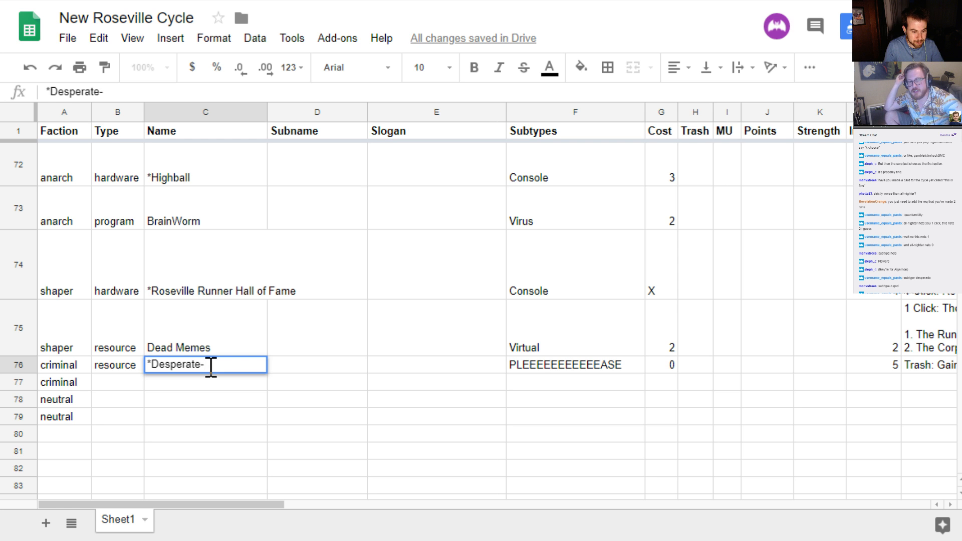
pyautogui.write('ado')
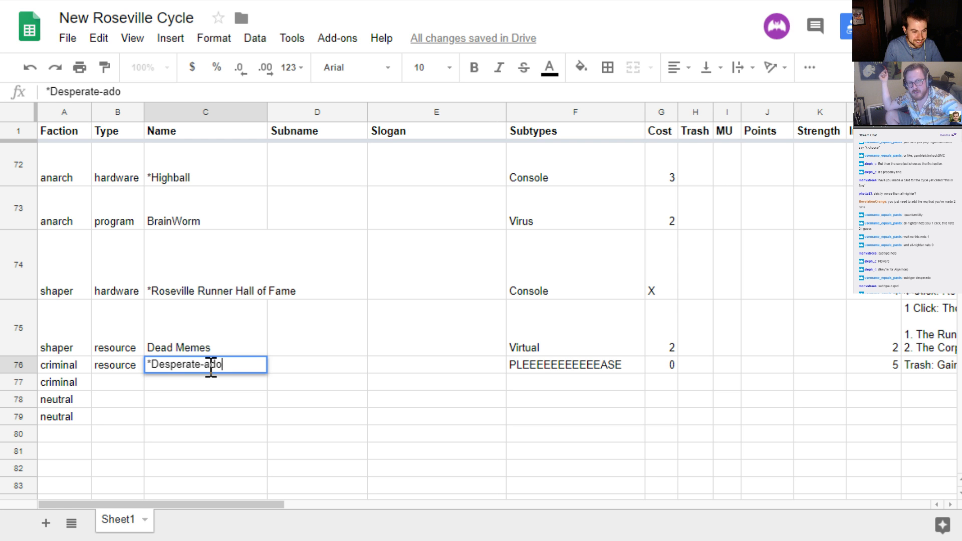
# Shorten the criminal resource's name in row 76 to "*Desperato"
pyautogui.press('BackSpace')
pyautogui.press('BackSpace')
pyautogui.press('BackSpace')
pyautogui.press('BackSpace')
pyautogui.press('BackSpace')
pyautogui.press('BackSpace')
pyautogui.press('BackSpace')
pyautogui.press('BackSpace')
pyautogui.press('BackSpace')
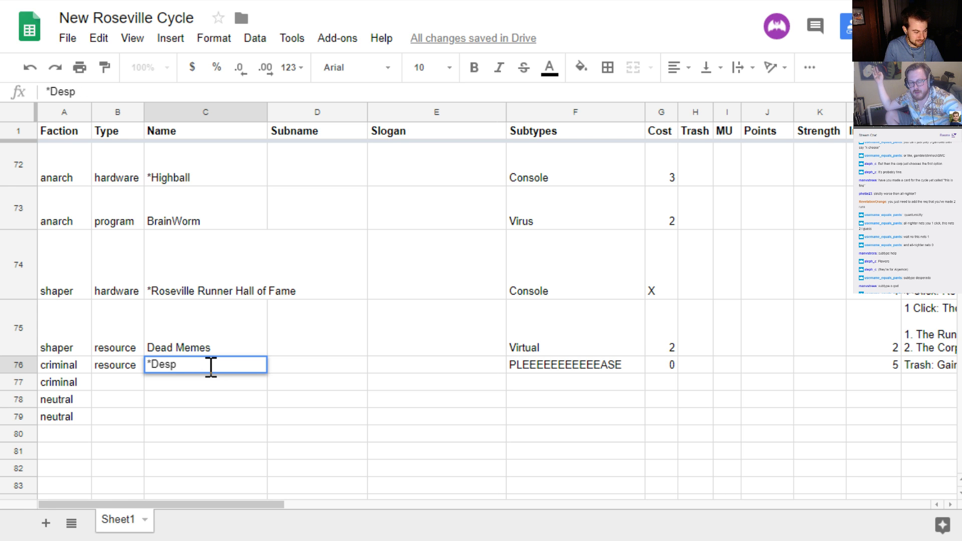
pyautogui.write('era')
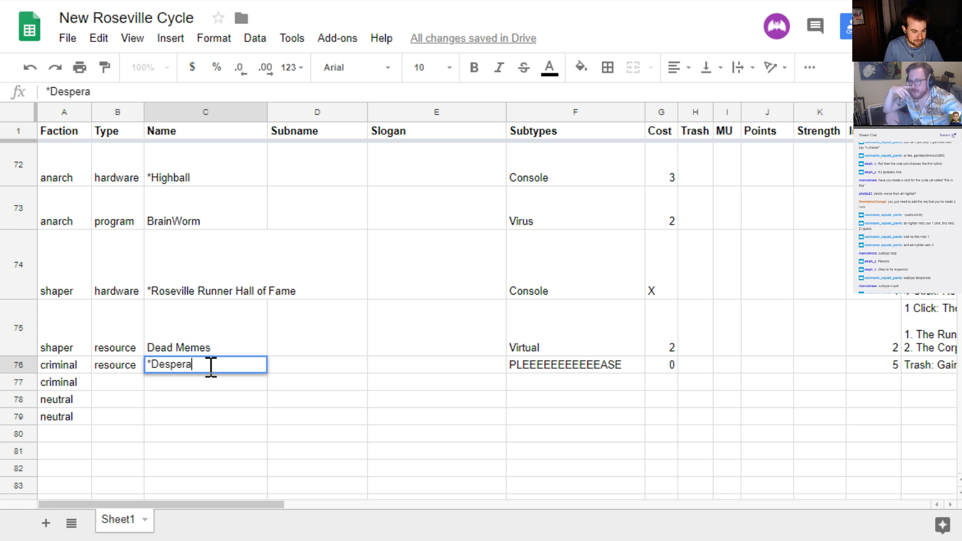
pyautogui.write('to')
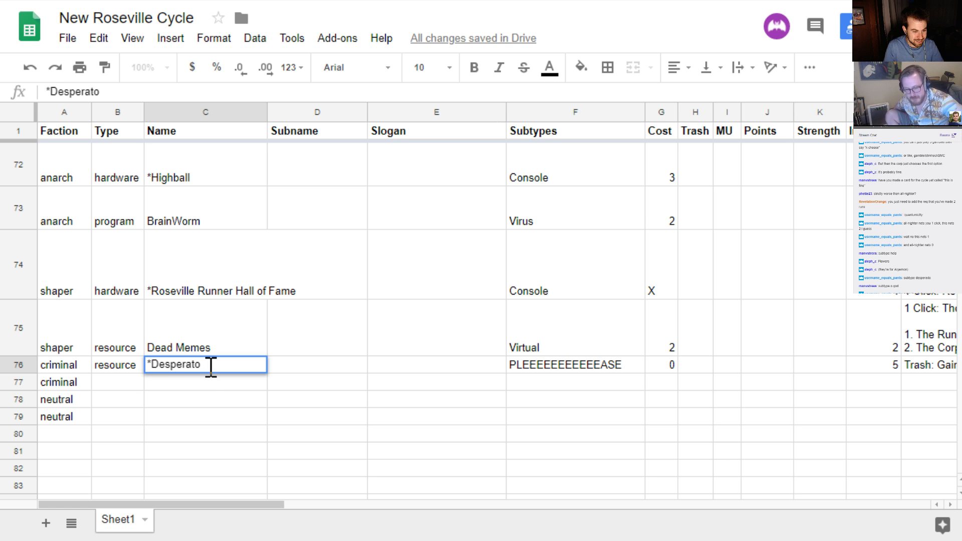
pyautogui.press('Return')
# Set the type of the remaining criminal card in row 77 to "event"
pyautogui.click(210, 367)
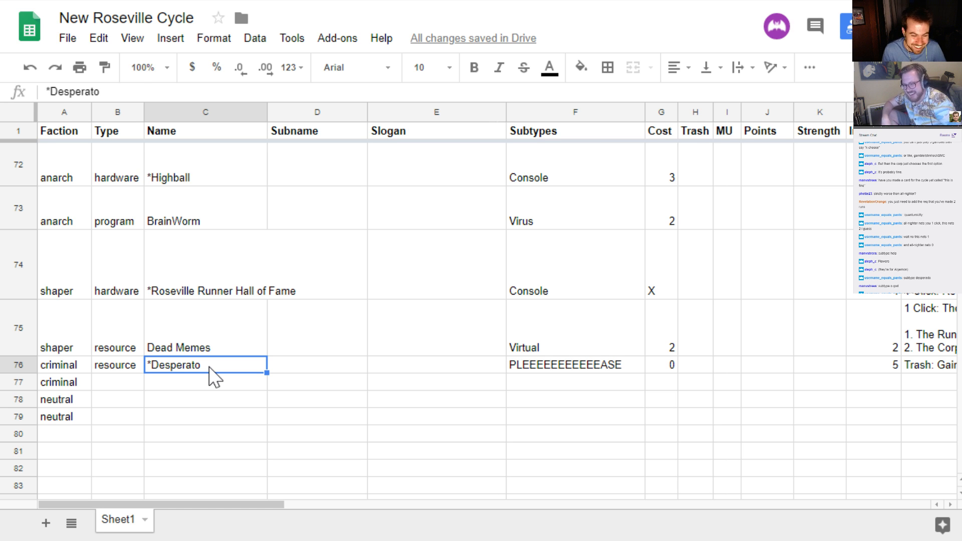
pyautogui.press('Down')
pyautogui.press('Left')
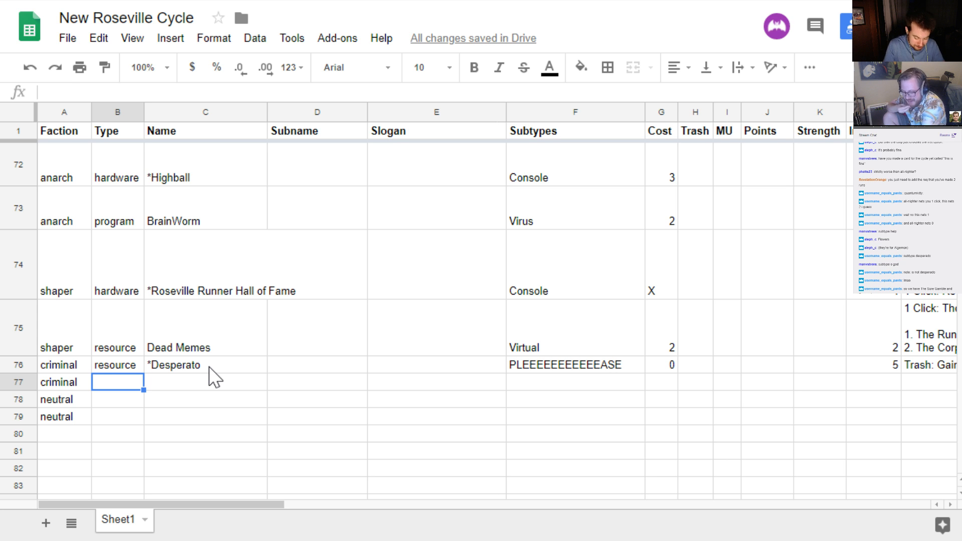
pyautogui.write('event')
pyautogui.press('Return')
pyautogui.press('Up')
# Name the criminal event in row 77 "20 for 28"
pyautogui.press('Right')
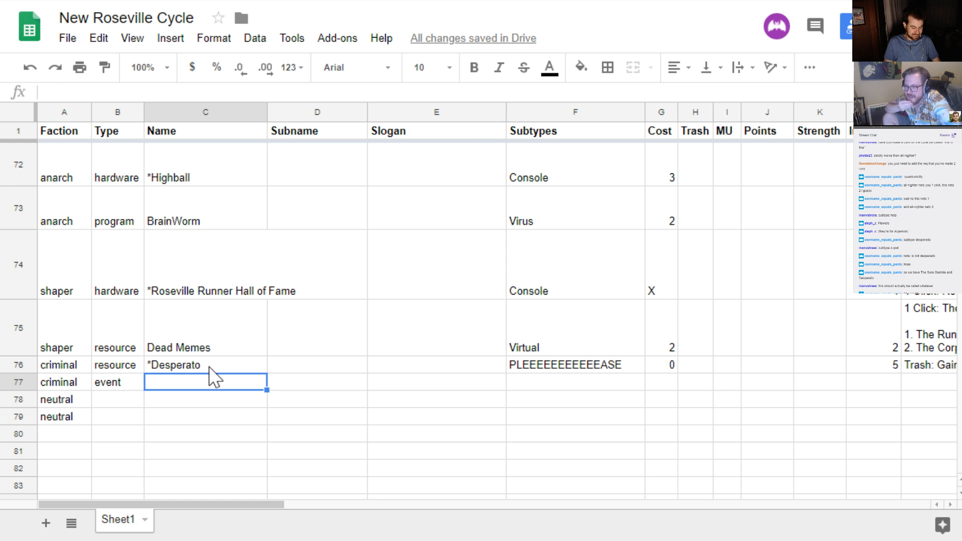
pyautogui.write('20 for 28')
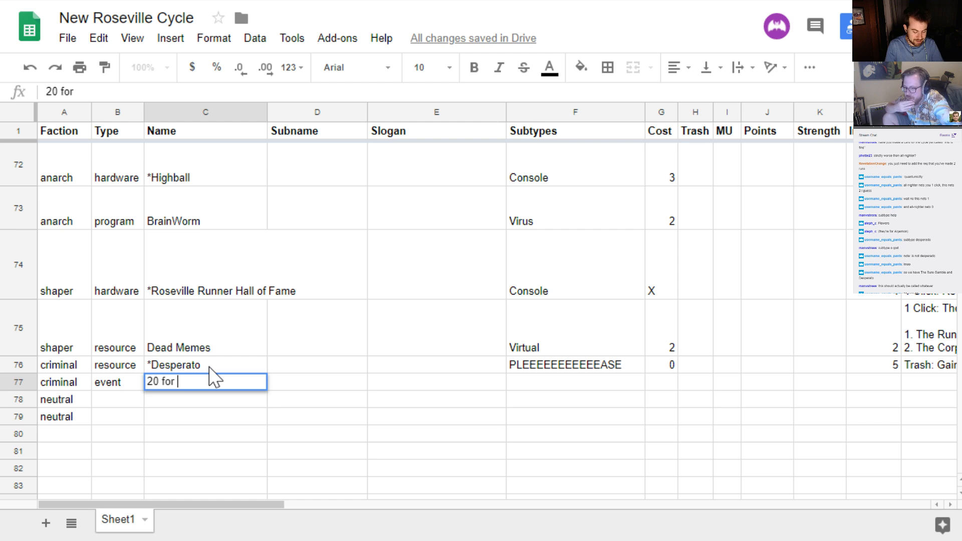
pyautogui.press('Return')
pyautogui.press('Up')
pyautogui.press('Right')
pyautogui.press('Right')
pyautogui.press('Right')
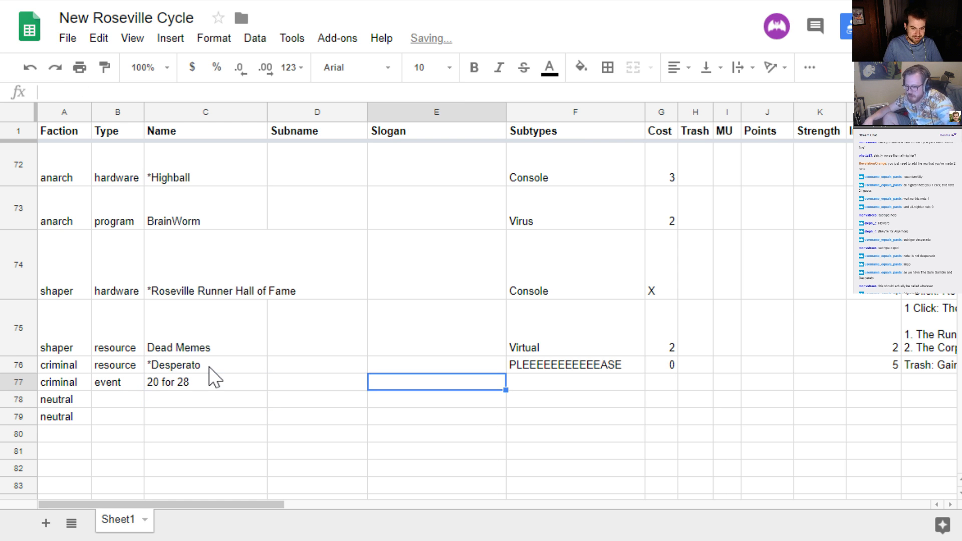
# Rename the criminal event in row 77 as "21 for 30"
pyautogui.press('Left')
pyautogui.press('Left')
pyautogui.press('Left')
pyautogui.press('Left')
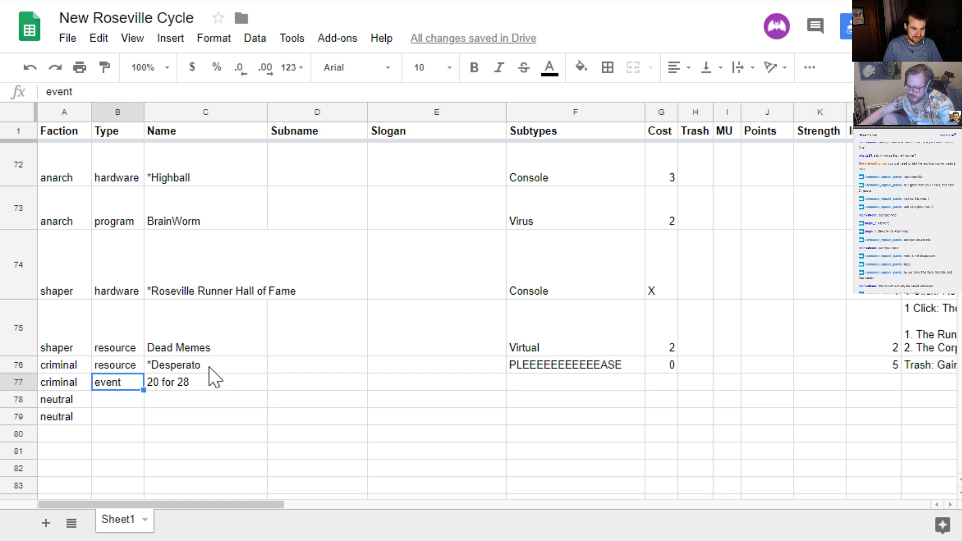
pyautogui.press('Right')
pyautogui.press('Return')
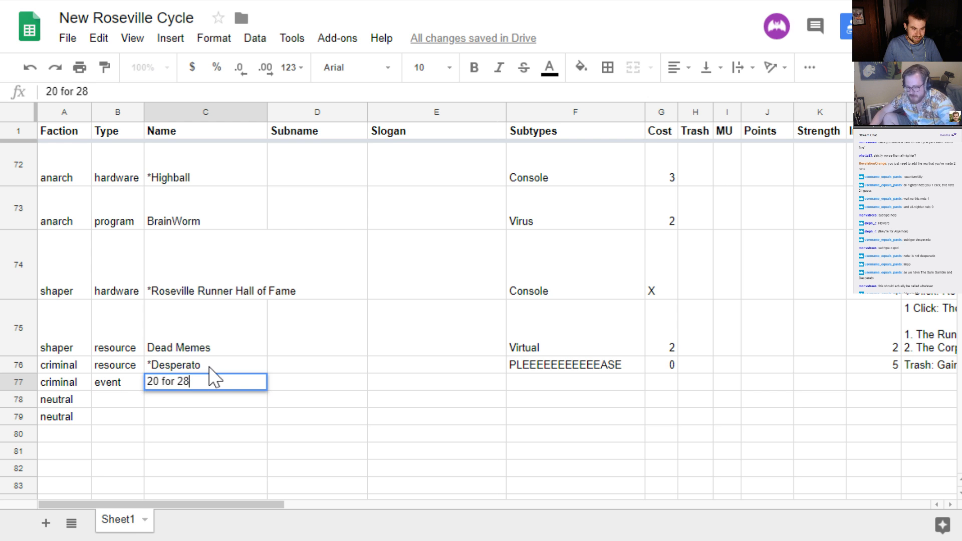
pyautogui.hotkey('ctrl', 'shift', 'Left')
pyautogui.hotkey('ctrl', 'shift', 'Left')
pyautogui.hotkey('ctrl', 'shift', 'Left')
pyautogui.write('21')
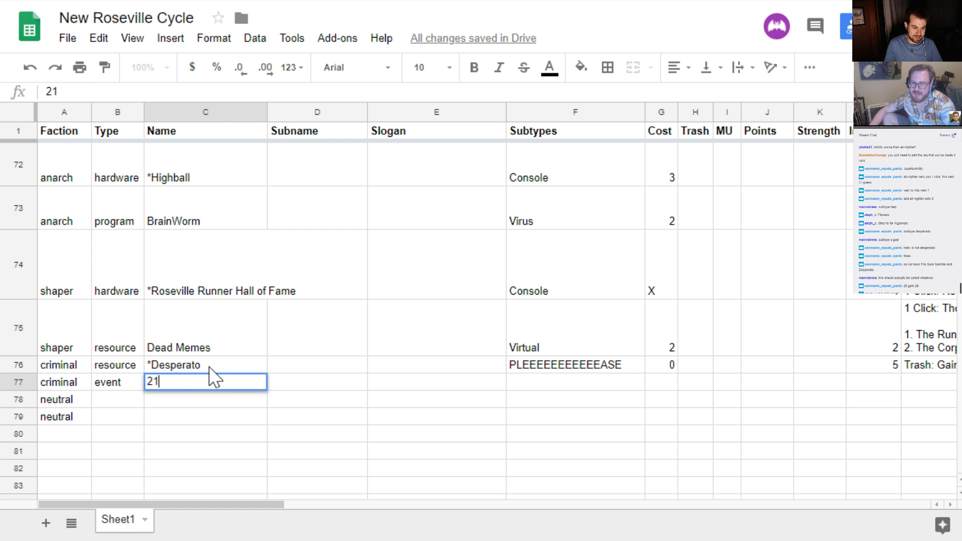
pyautogui.write(' for 30')
pyautogui.press('Return')
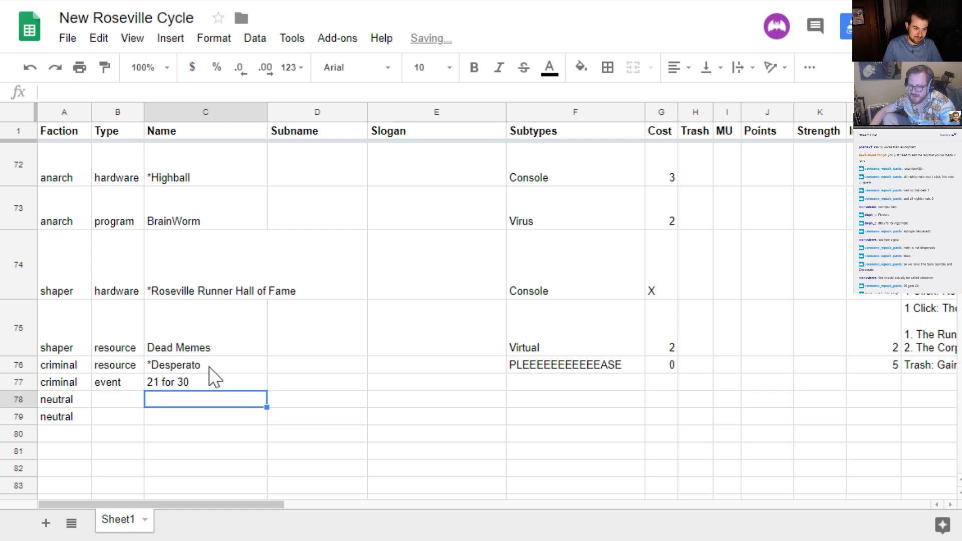
# Set the cost of the criminal event in row 77 to 21
pyautogui.press('Up')
pyautogui.press('Right')
pyautogui.press('Right')
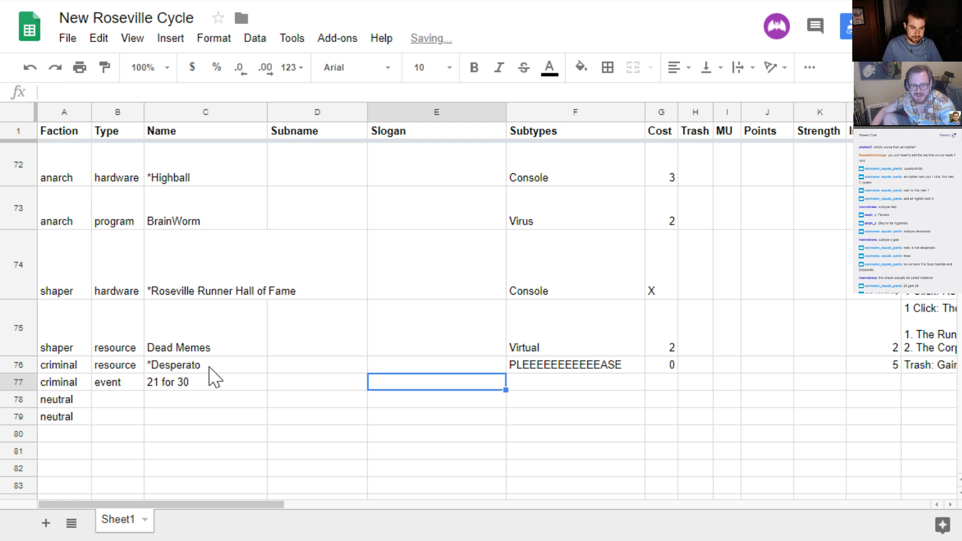
pyautogui.press('Right')
pyautogui.press('Right')
pyautogui.press('Right')
pyautogui.press('Right')
pyautogui.press('Right')
pyautogui.press('Right')
pyautogui.press('Right')
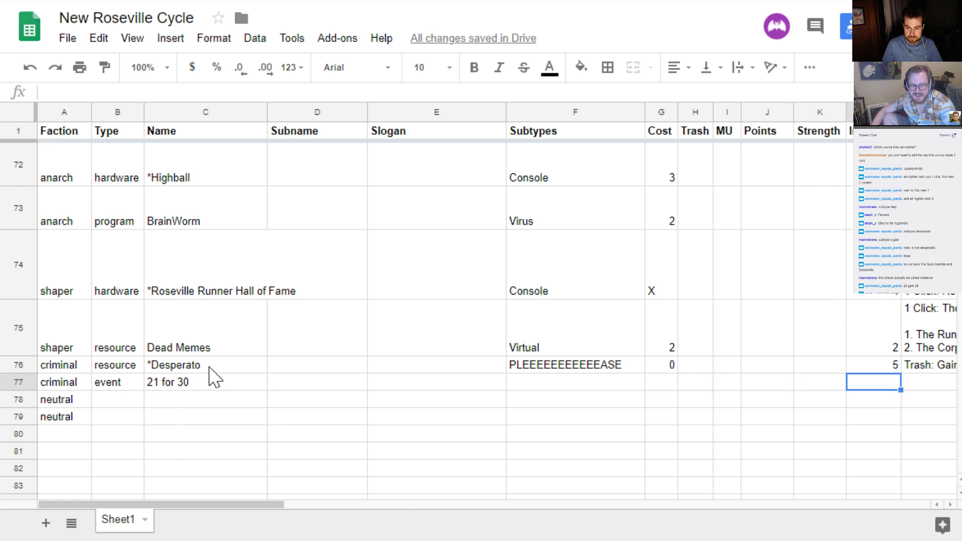
pyautogui.press('Right')
pyautogui.press('Left')
pyautogui.press('Left')
pyautogui.press('Left')
pyautogui.press('Left')
pyautogui.press('Left')
pyautogui.press('Left')
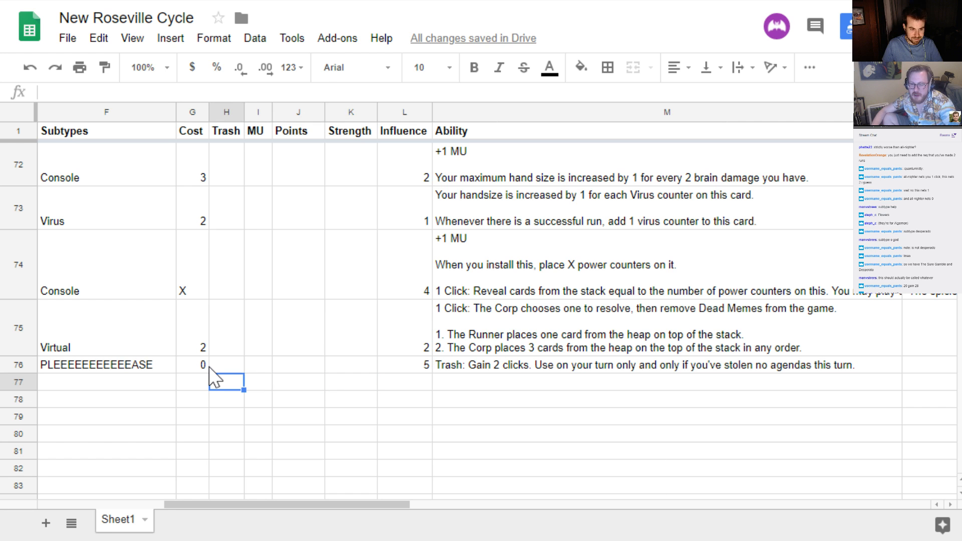
pyautogui.write('21')
pyautogui.press('Tab')
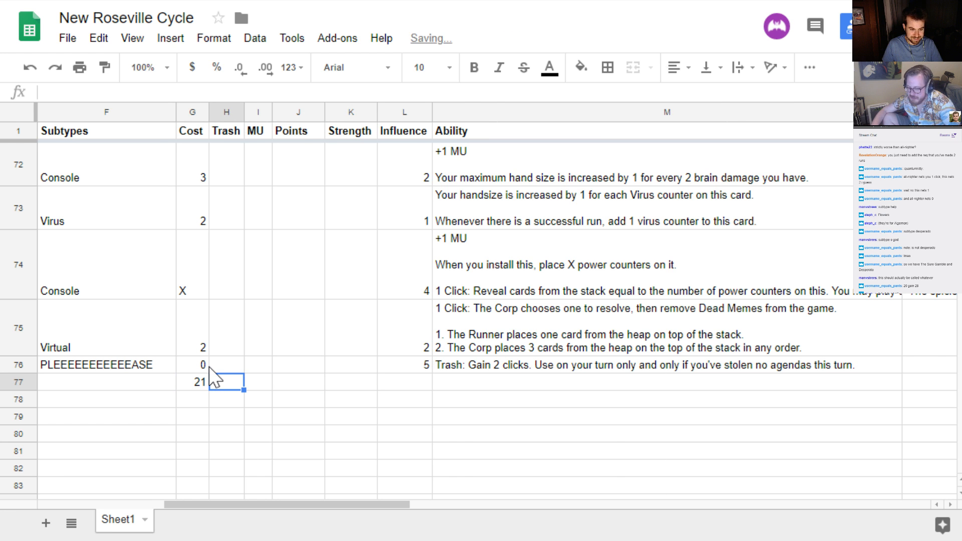
# Replace the name of the criminal event in row 77 with "Deal Job"
pyautogui.press('Left')
pyautogui.press('Left')
pyautogui.press('Left')
pyautogui.press('Left')
pyautogui.press('Left')
pyautogui.press('Left')
pyautogui.press('Left')
pyautogui.press('Right')
pyautogui.press('Right')
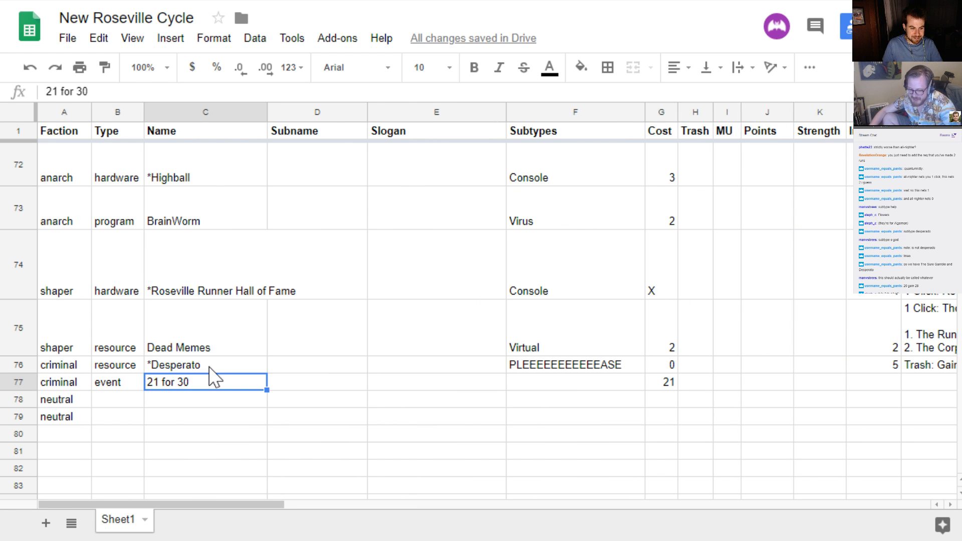
pyautogui.press('Return')
pyautogui.hotkey('ctrl', 'shift', 'Left')
pyautogui.hotkey('ctrl', 'shift', 'Left')
pyautogui.hotkey('ctrl', 'shift', 'Left')
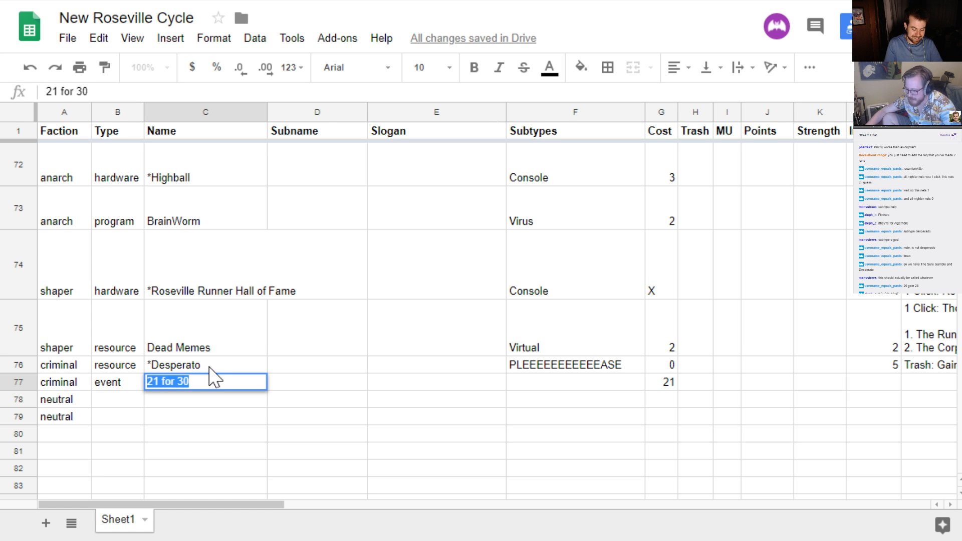
pyautogui.write('Deal Job')
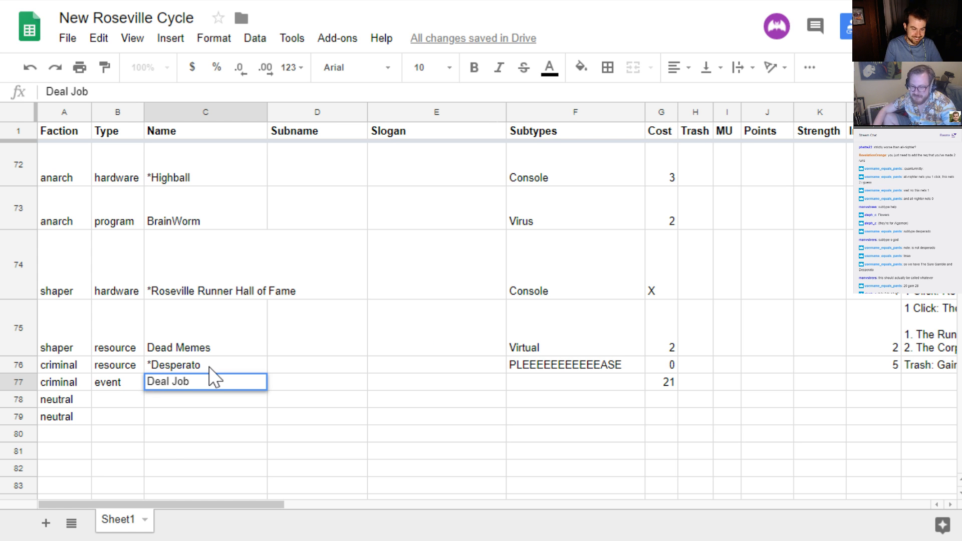
pyautogui.press('Return')
# Replace the word "Deal" in the criminal event's name so that it reads "Honest Investment Job"
pyautogui.press('Up')
pyautogui.press('Return')
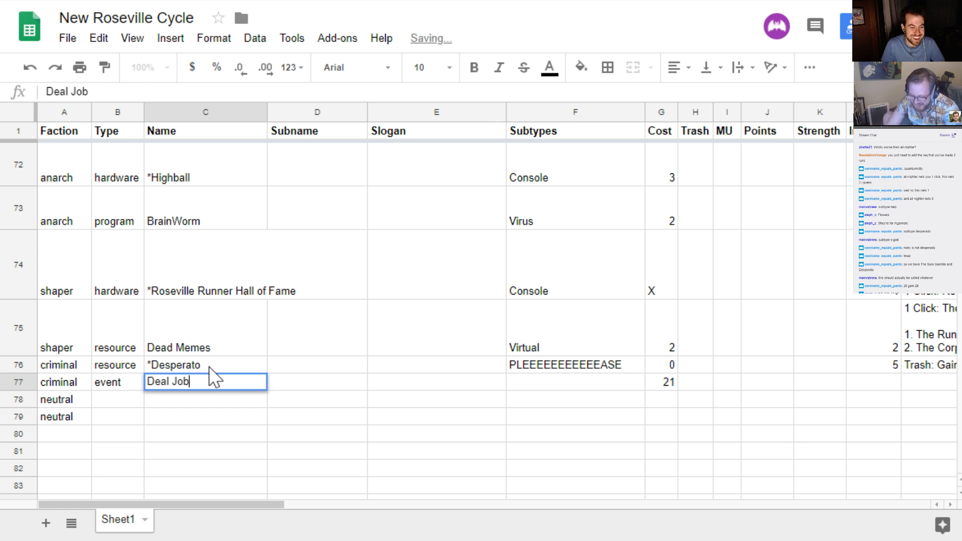
pyautogui.hotkey('ctrl', 'Left')
pyautogui.hotkey('ctrl', 'shift', 'Left')
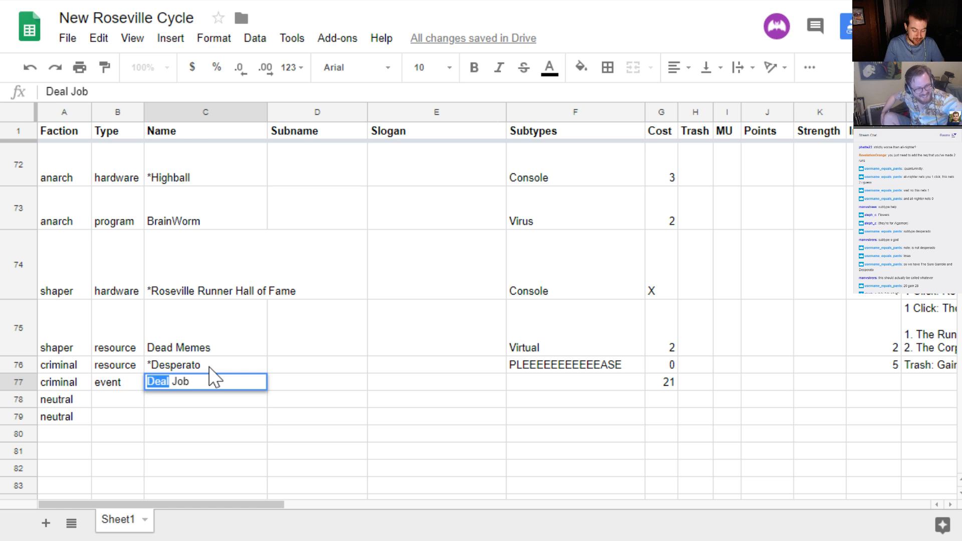
pyautogui.write('Honest Inve')
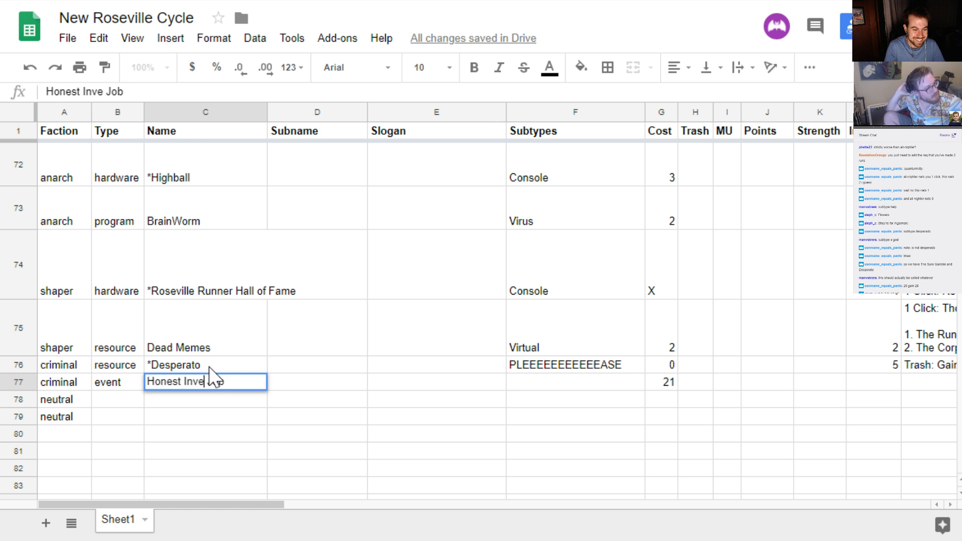
pyautogui.write('stment')
pyautogui.press('Return')
# Enter "Gain 30." as the ability of the Honest Investment Job event in row 77
pyautogui.press('Up')
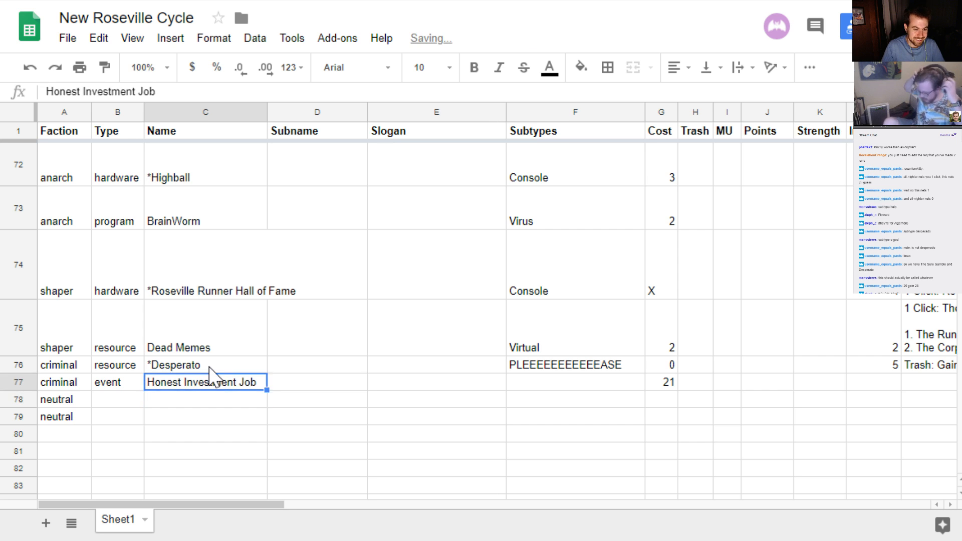
pyautogui.press('Right')
pyautogui.press('Right')
pyautogui.press('Right')
pyautogui.press('Right')
pyautogui.press('Right')
pyautogui.press('Right')
pyautogui.press('Right')
pyautogui.press('Right')
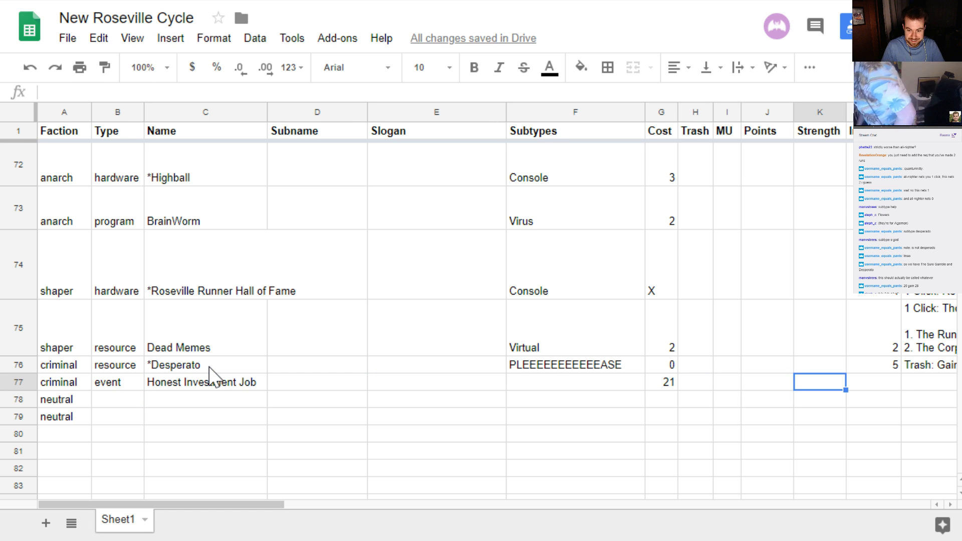
pyautogui.press('Right')
pyautogui.press('Left')
pyautogui.press('Left')
pyautogui.press('Left')
pyautogui.press('Left')
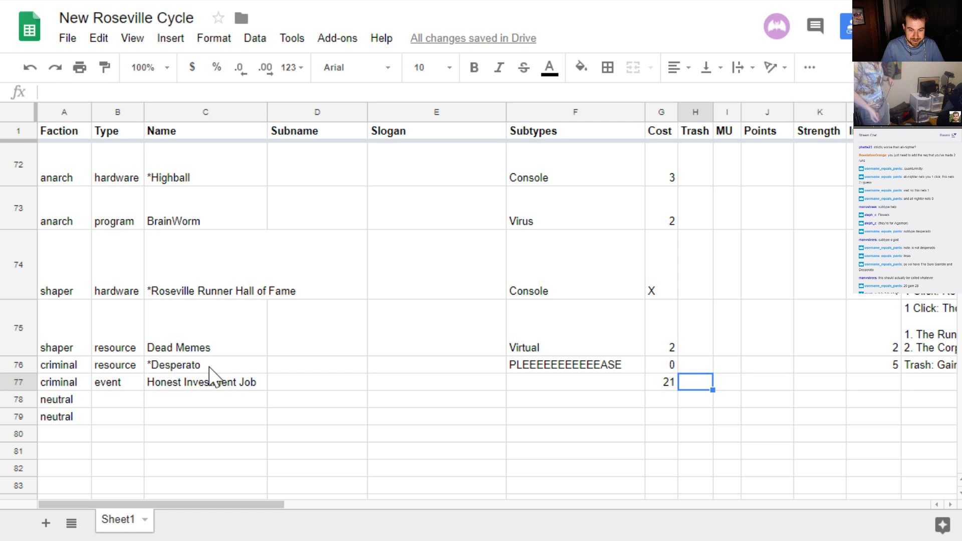
pyautogui.press('Left')
pyautogui.press('Right')
pyautogui.press('Right')
pyautogui.press('Right')
pyautogui.press('Right')
pyautogui.press('Right')
pyautogui.press('Right')
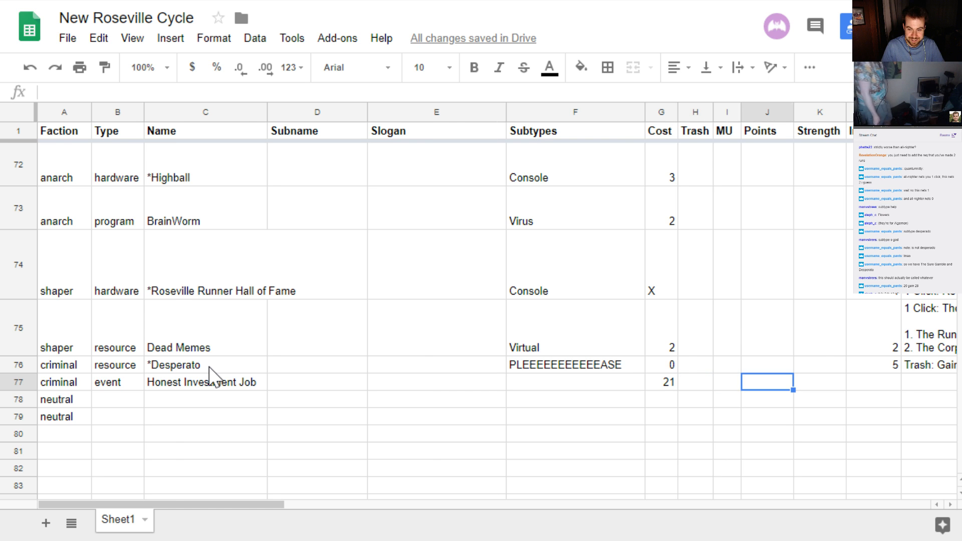
pyautogui.write('Gain ')
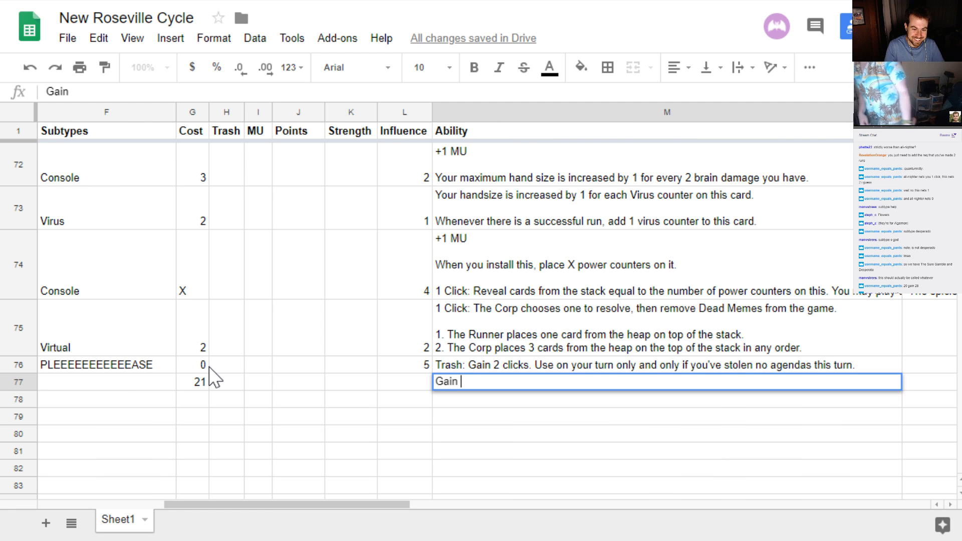
pyautogui.write('30.')
pyautogui.press('Return')
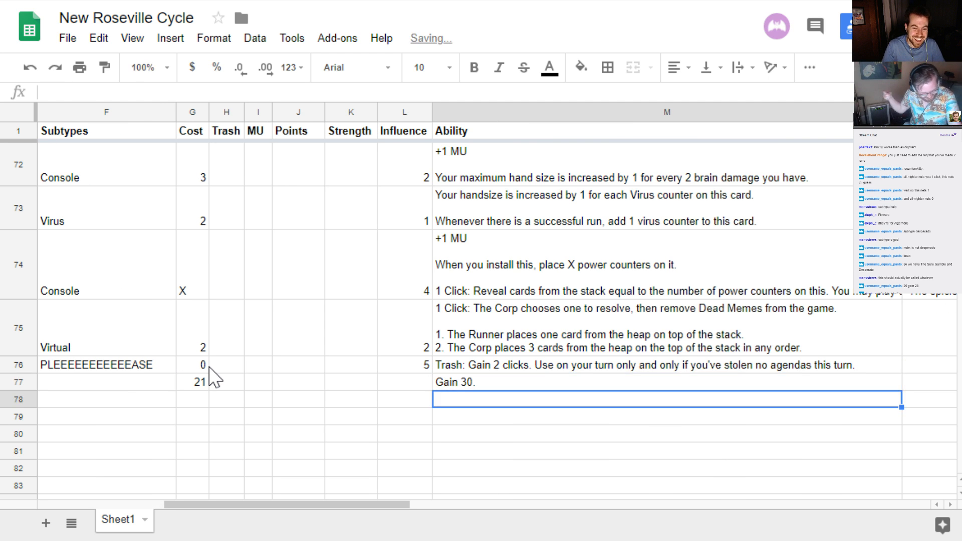
# Set the subtype of the Honest Investment Job event in row 77 to "401k"
pyautogui.press('Up')
pyautogui.press('Left')
pyautogui.press('Left')
pyautogui.press('Left')
pyautogui.press('Left')
pyautogui.press('Left')
pyautogui.press('Left')
pyautogui.press('Left')
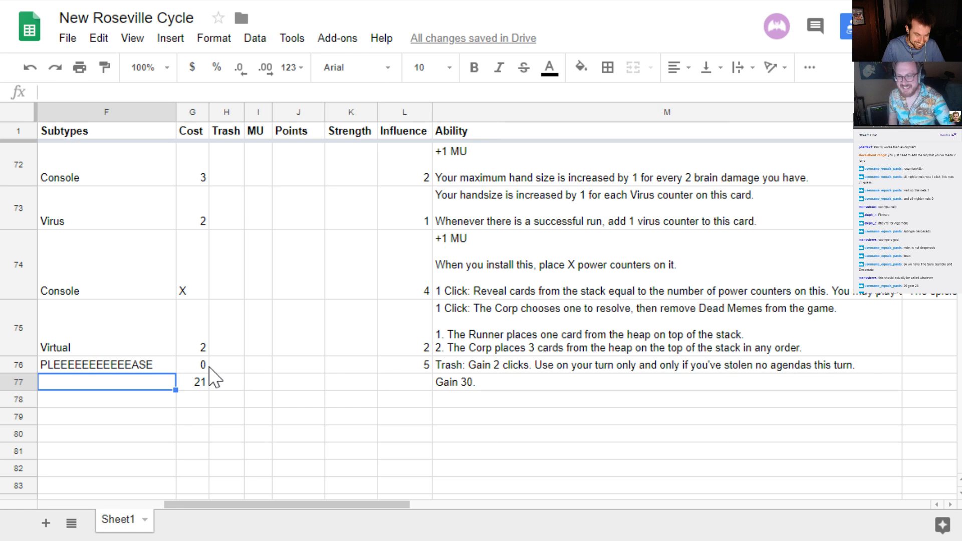
pyautogui.write('401k')
pyautogui.press('Return')
# Review the fields of the Honest Investment Job event across row 77, from its faction through its ability
pyautogui.press('Up')
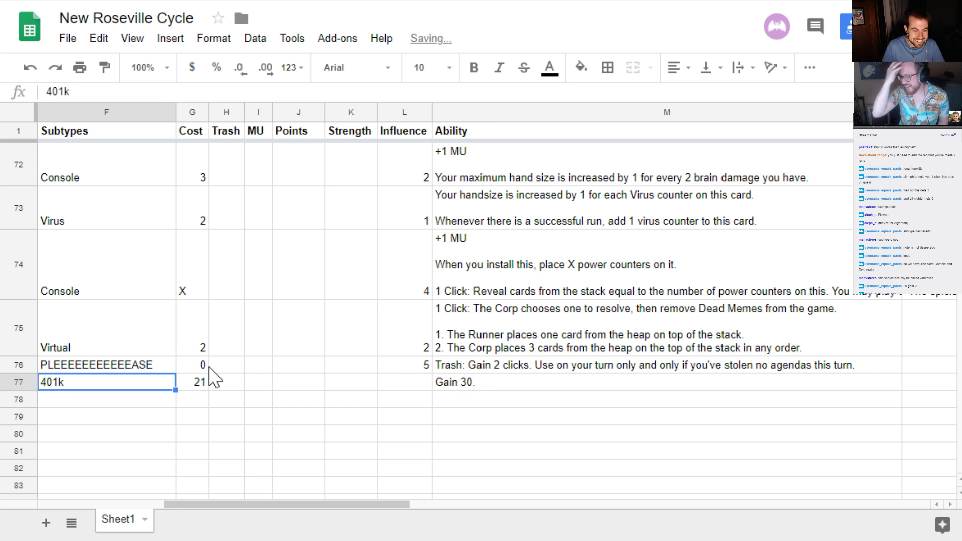
pyautogui.press('Right')
pyautogui.press('Right')
pyautogui.press('Right')
pyautogui.press('Right')
pyautogui.press('Right')
pyautogui.press('Left')
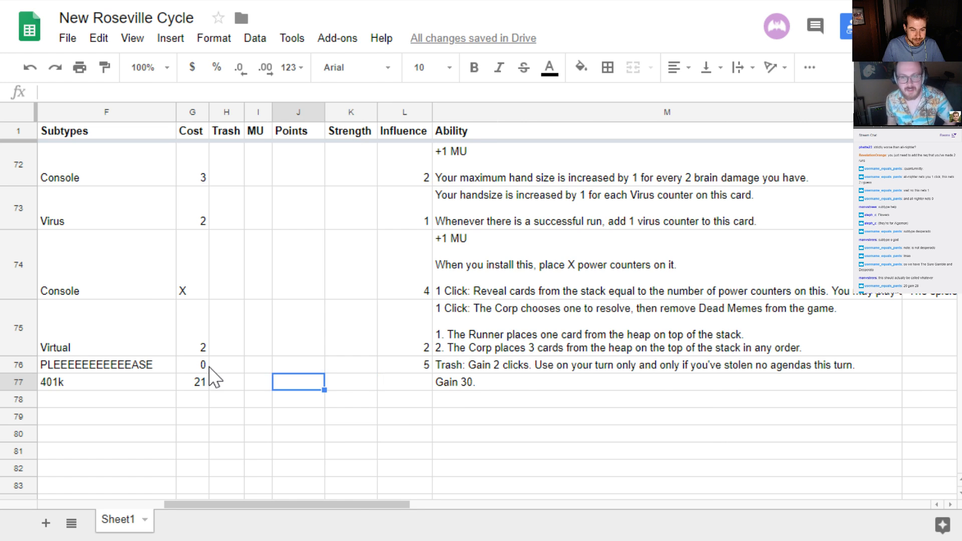
pyautogui.press('Home')
pyautogui.press('Right')
pyautogui.press('Right')
pyautogui.press('Right')
pyautogui.press('Right')
pyautogui.press('Right')
pyautogui.press('Right')
pyautogui.press('Right')
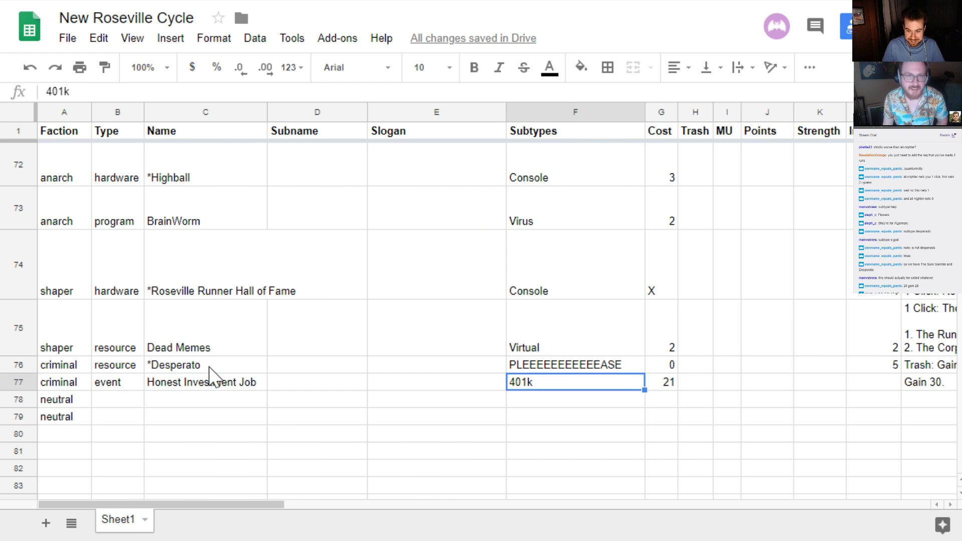
pyautogui.press('Right')
pyautogui.press('Right')
pyautogui.press('Right')
pyautogui.press('Right')
pyautogui.press('Right')
pyautogui.press('Right')
pyautogui.press('Left')
pyautogui.press('Left')
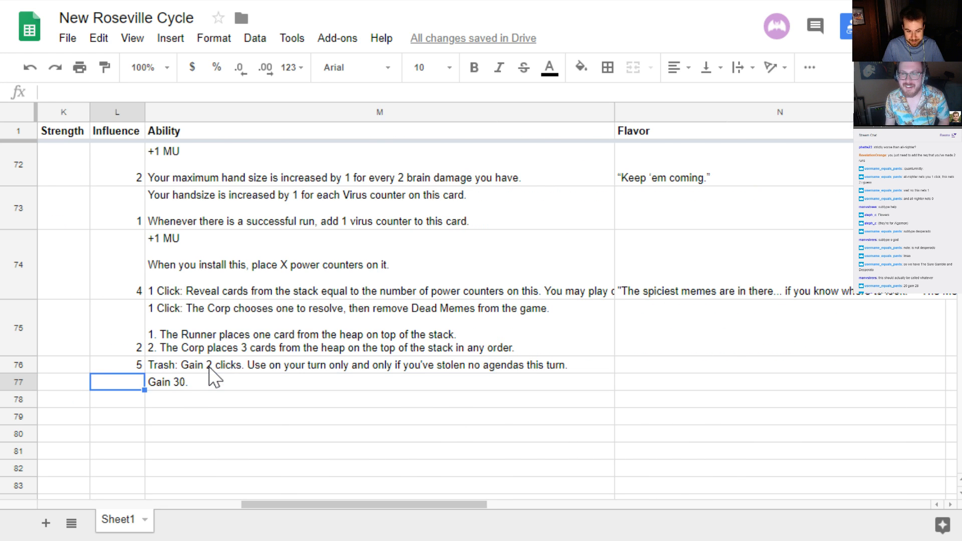
pyautogui.press('Left')
pyautogui.press('Left')
pyautogui.press('Left')
pyautogui.press('Home')
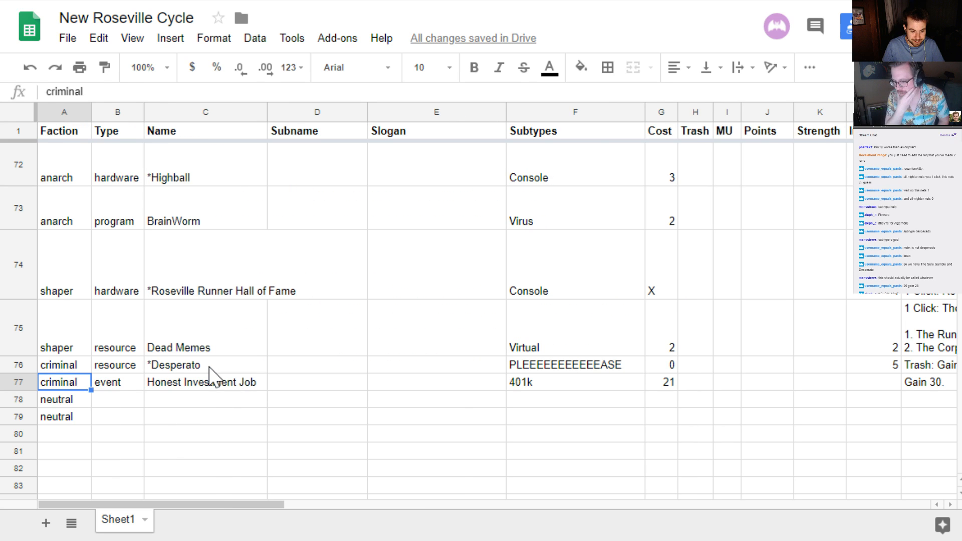
pyautogui.press('Right')
pyautogui.press('Right')
pyautogui.press('Right')
pyautogui.press('Right')
pyautogui.press('Right')
pyautogui.press('Right')
pyautogui.press('Right')
pyautogui.press('Right')
pyautogui.press('Right')
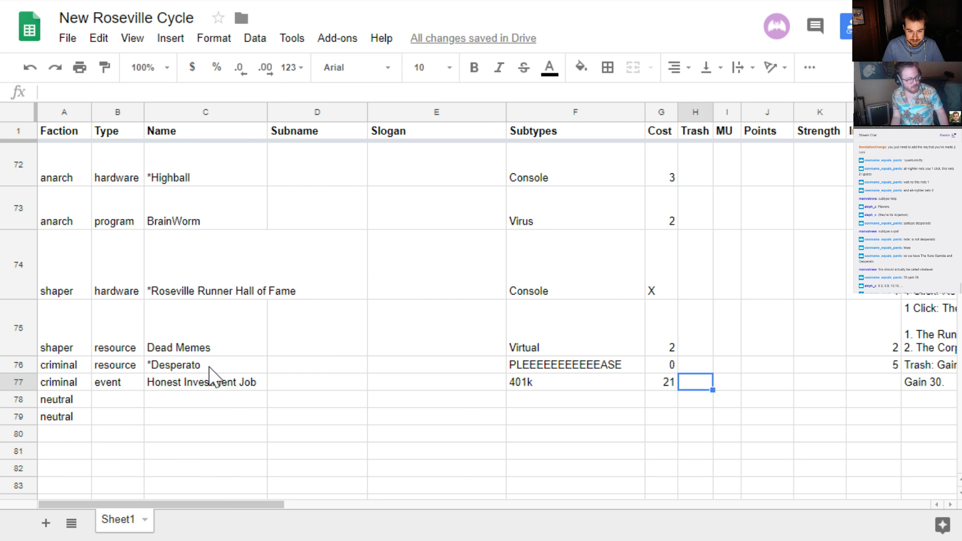
pyautogui.press('Right')
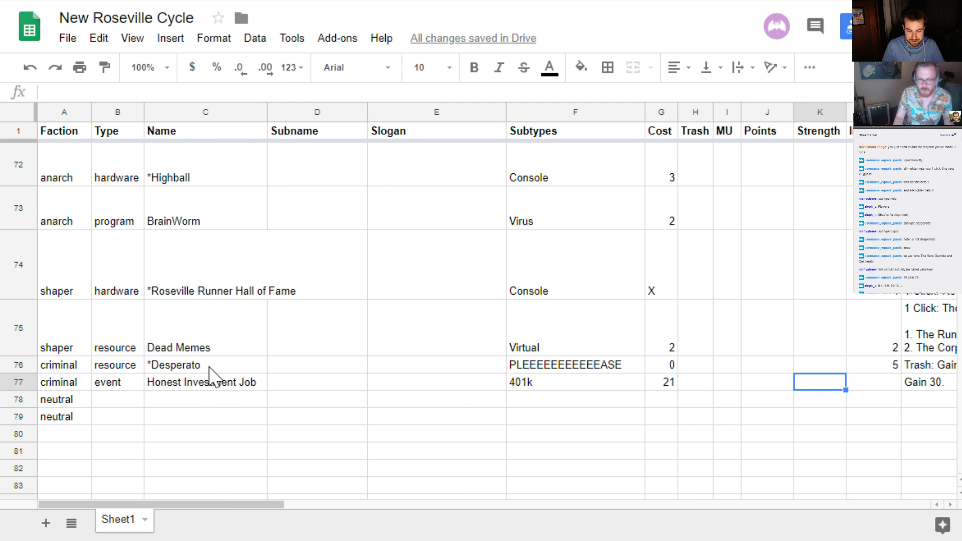
# Set the type of the first neutral card in row 78 to "resource"
pyautogui.press('Down')
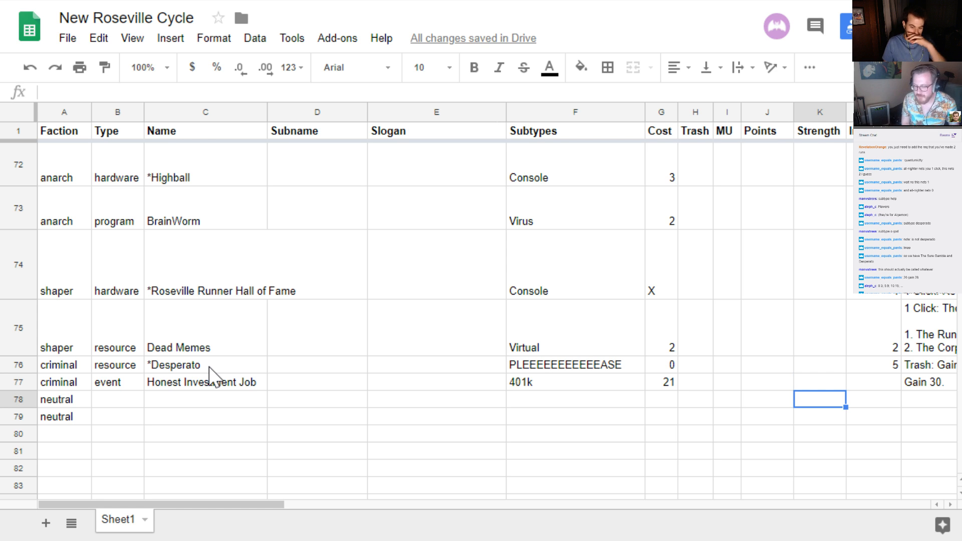
pyautogui.press('Left')
pyautogui.press('Left')
pyautogui.press('Left')
pyautogui.press('Left')
pyautogui.press('Left')
pyautogui.press('Left')
pyautogui.press('Left')
pyautogui.press('Left')
pyautogui.press('Left')
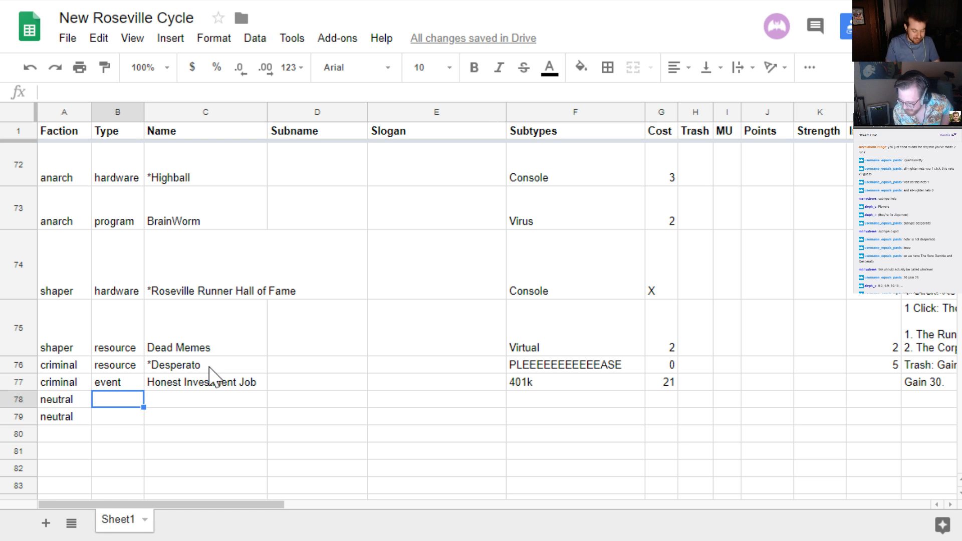
pyautogui.write('e')
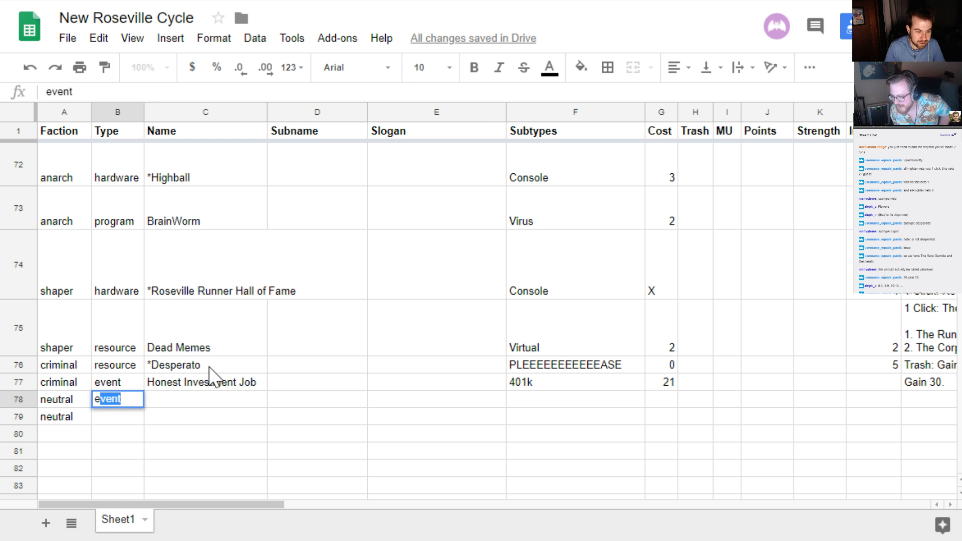
pyautogui.press('BackSpace')
pyautogui.press('BackSpace')
pyautogui.write('resource')
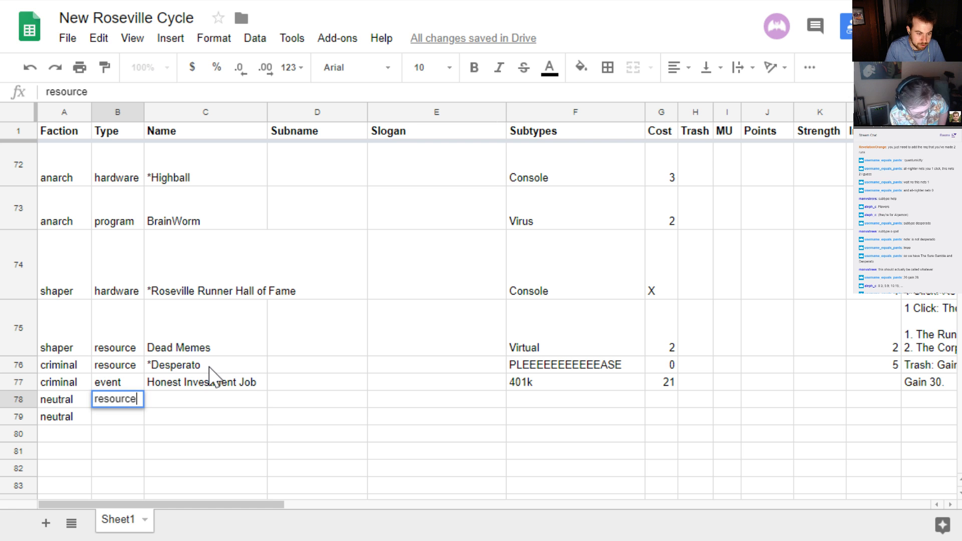
pyautogui.press('Tab')
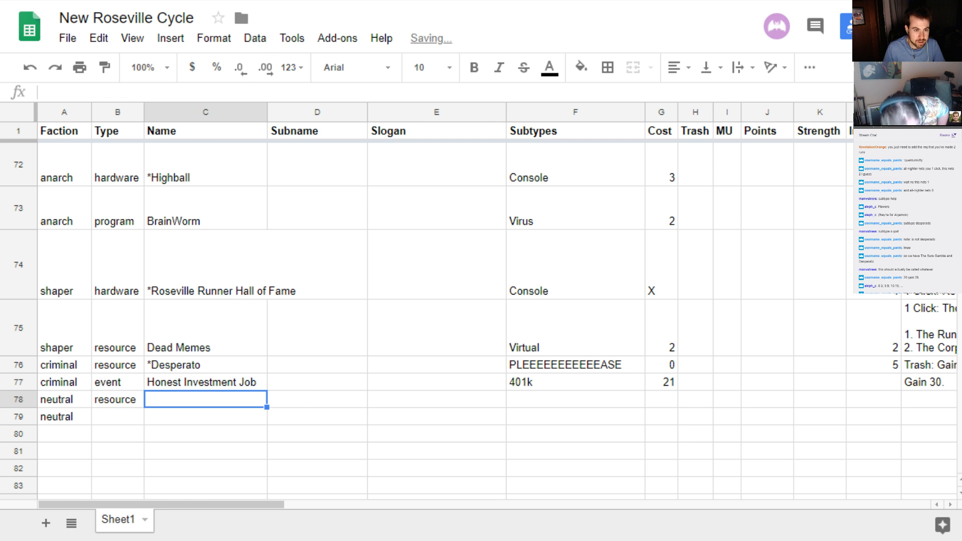
# Look through cards.pdf for the existing Olive Garden resource card, then return to the spreadsheet
pyautogui.hotkey('alt', 'Tab')
pyautogui.scroll(-4, 313, 215)
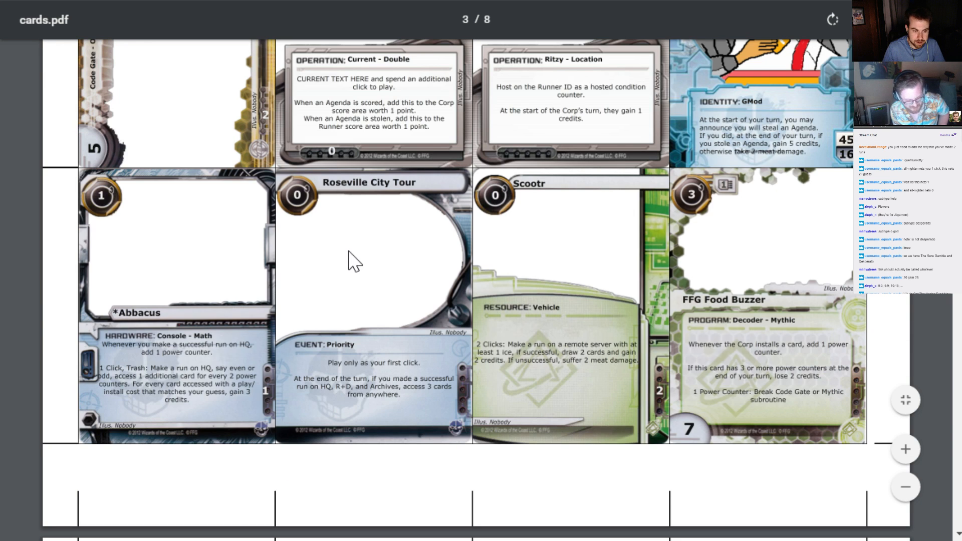
pyautogui.scroll(-5, 372, 331)
pyautogui.scroll(-10, 355, 314)
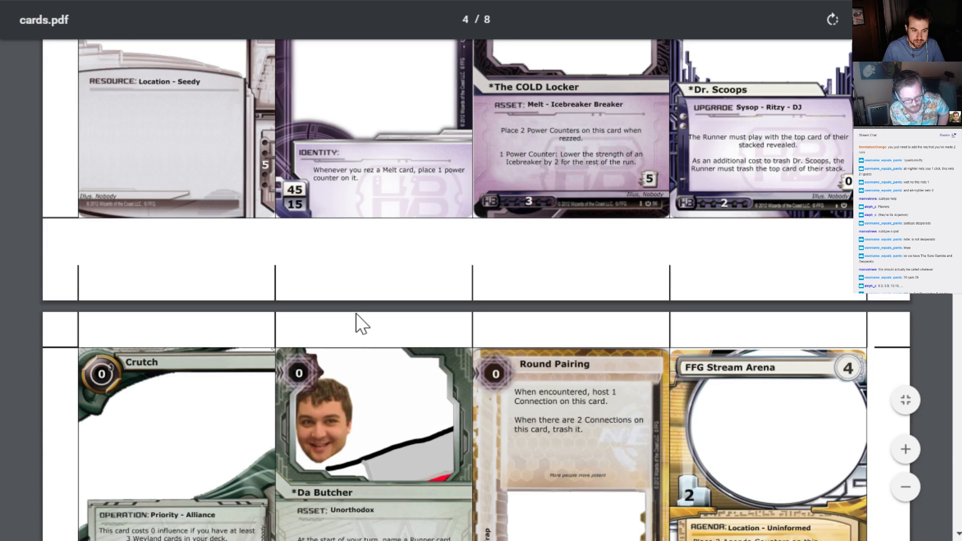
pyautogui.scroll(5, 356, 314)
pyautogui.scroll(-3, 354, 312)
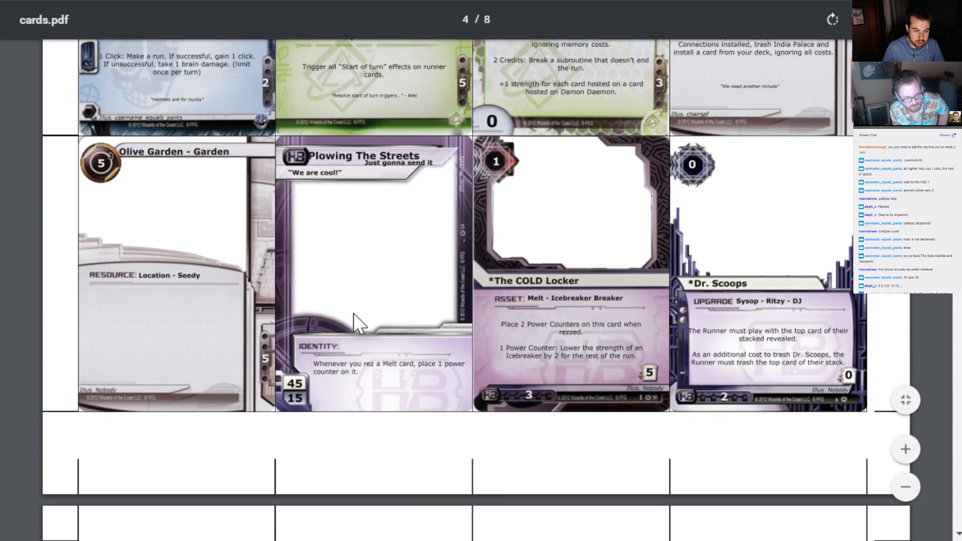
pyautogui.hotkey('alt', 'Tab')
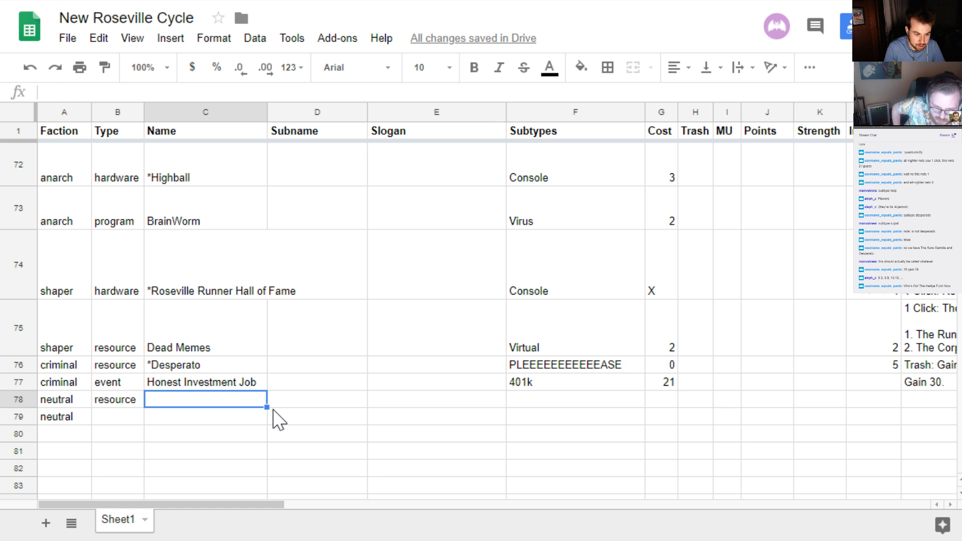
# Name the neutral resource in row 78 "Olive Garden - Kitchen"
pyautogui.write('Olive C')
pyautogui.press('BackSpace')
pyautogui.write('G')
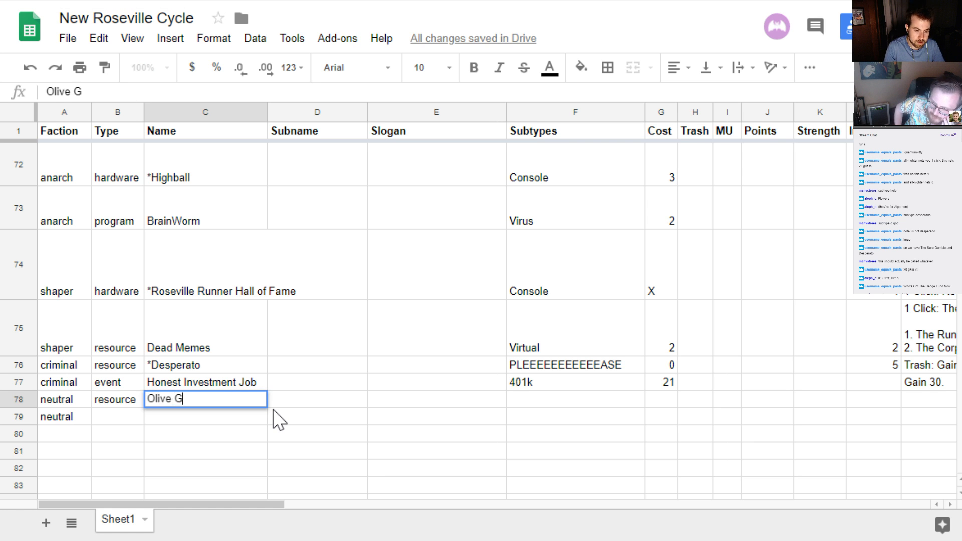
pyautogui.write('arden - Kitchen')
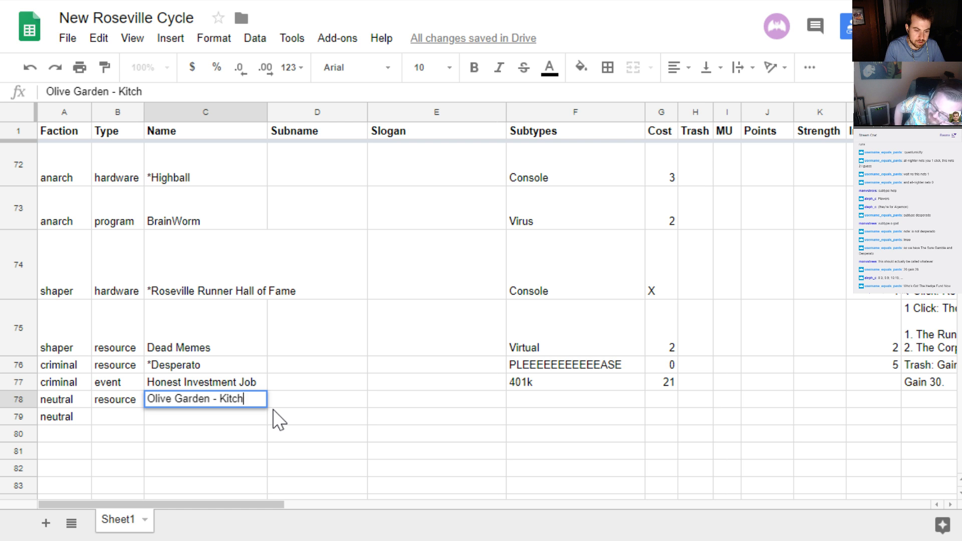
pyautogui.press('Return')
pyautogui.press('Up')
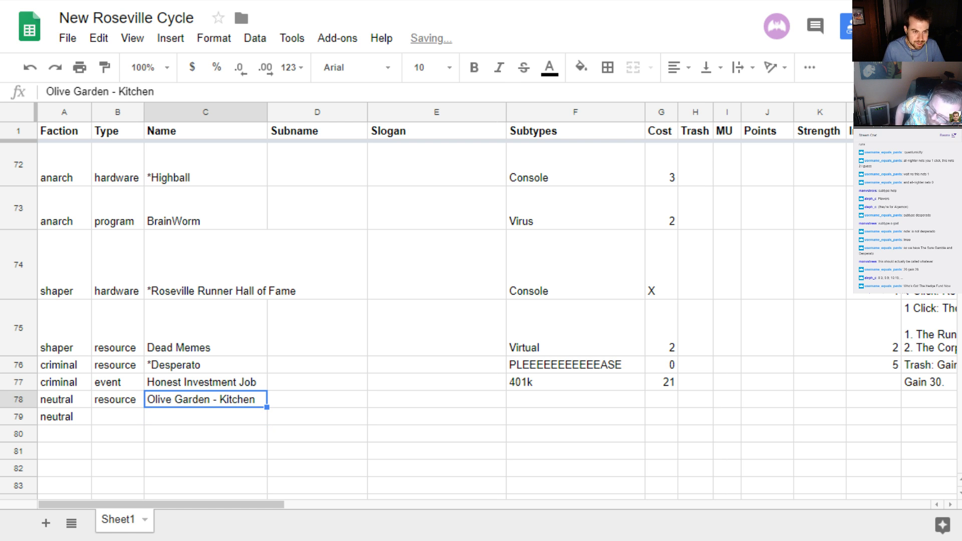
# Set the cost of Olive Garden - Kitchen in row 78 to 5, checking it against the Olive Garden - Garden card in cards.pdf
pyautogui.hotkey('alt', 'Tab')
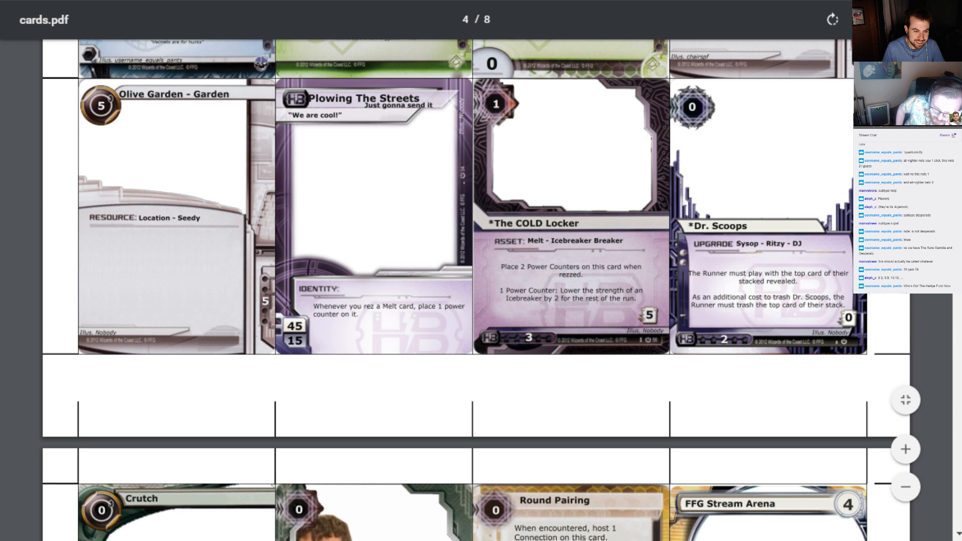
pyautogui.hotkey('alt', 'Tab')
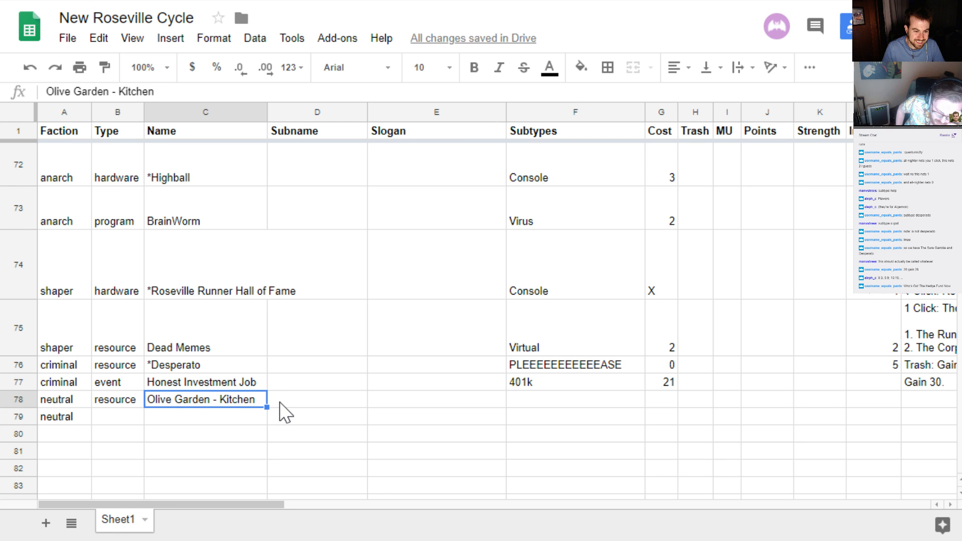
pyautogui.hotkey('alt', 'Tab')
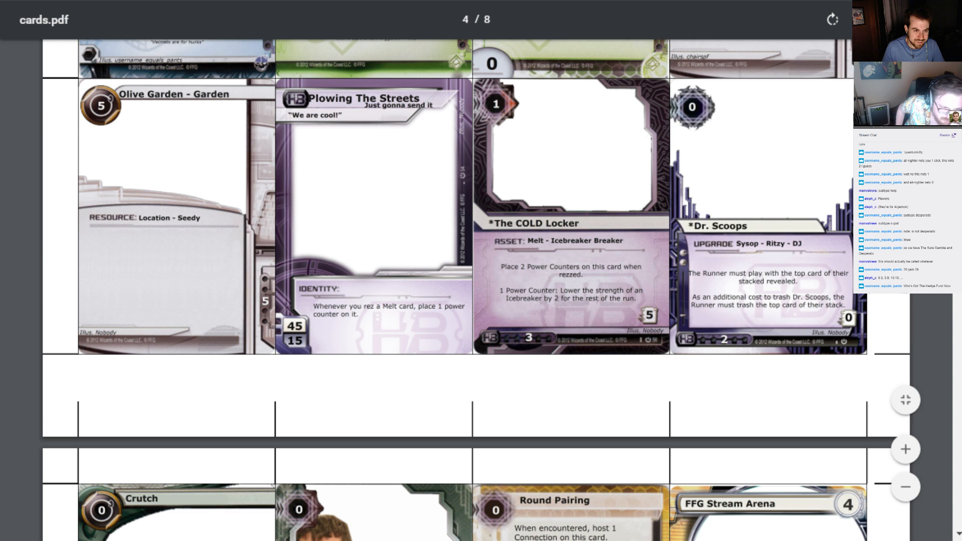
pyautogui.hotkey('alt', 'Tab')
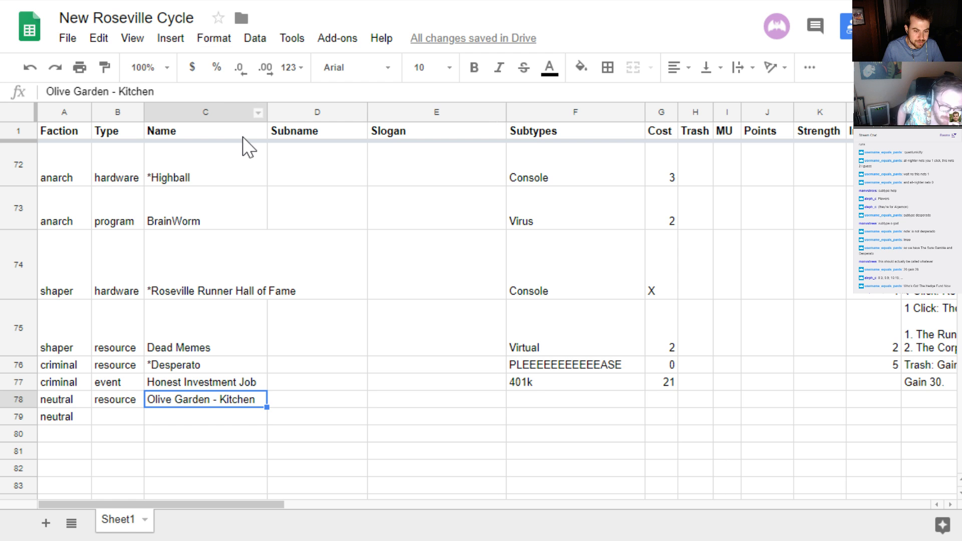
pyautogui.press('Right')
pyautogui.press('Right')
pyautogui.press('Right')
pyautogui.press('Right')
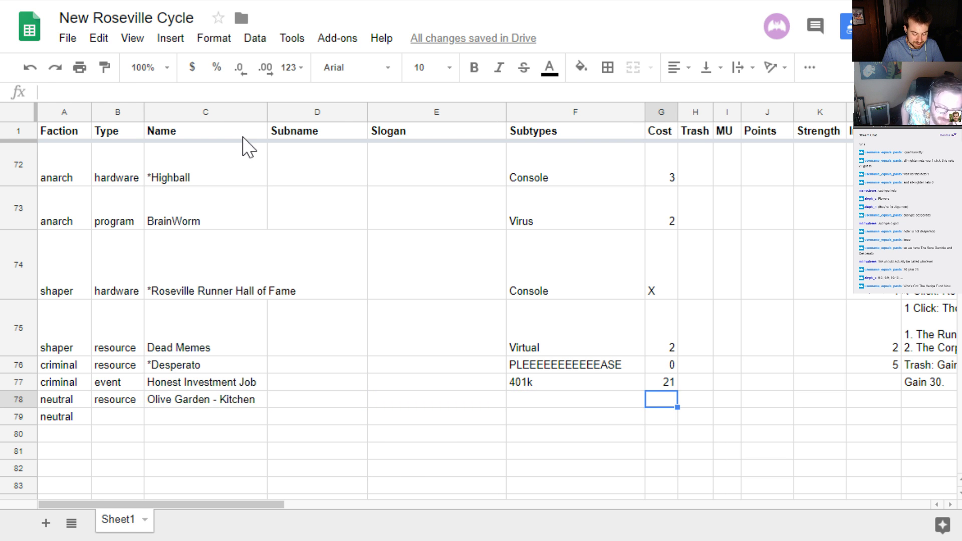
pyautogui.write('5')
pyautogui.press('Return')
pyautogui.hotkey('alt', 'Tab')
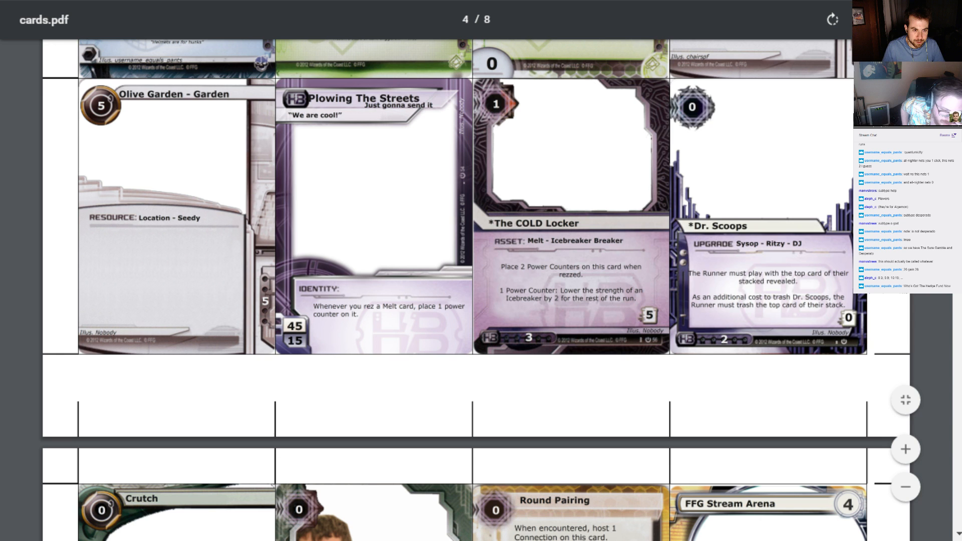
pyautogui.hotkey('alt', 'Tab')
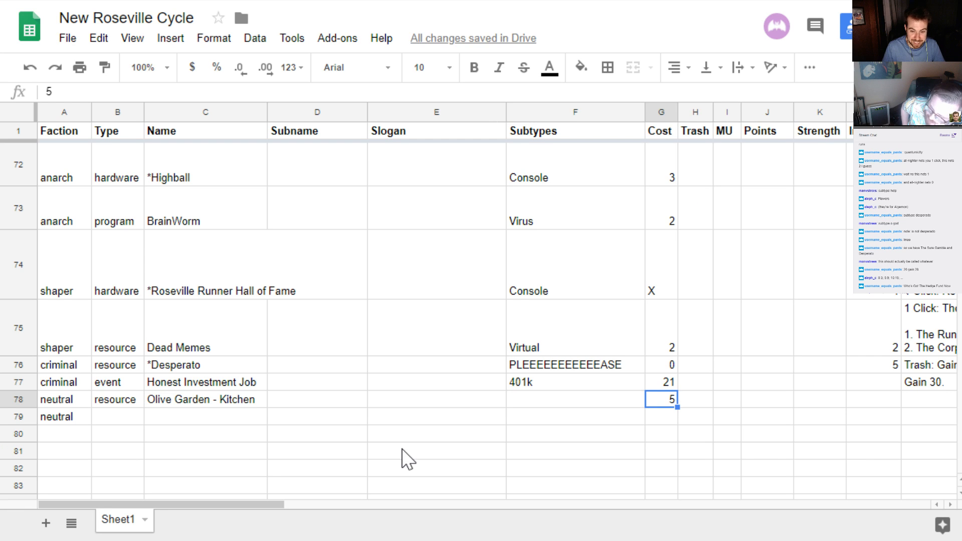
# Examine the remaining pages of cards.pdf for the other Olive Garden card and its subtypes, then return to the spreadsheet
pyautogui.press('Left')
pyautogui.hotkey('alt', 'Tab')
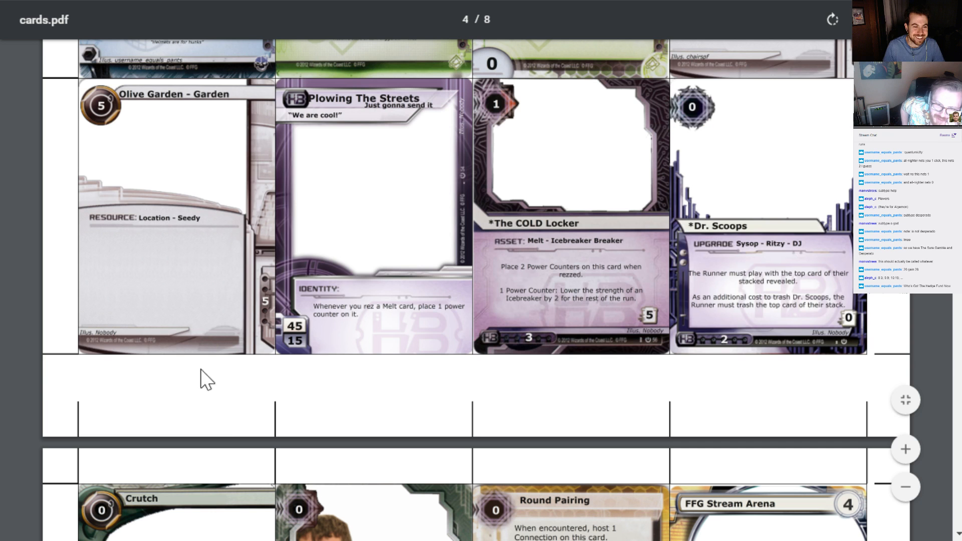
pyautogui.scroll(-15, 215, 327)
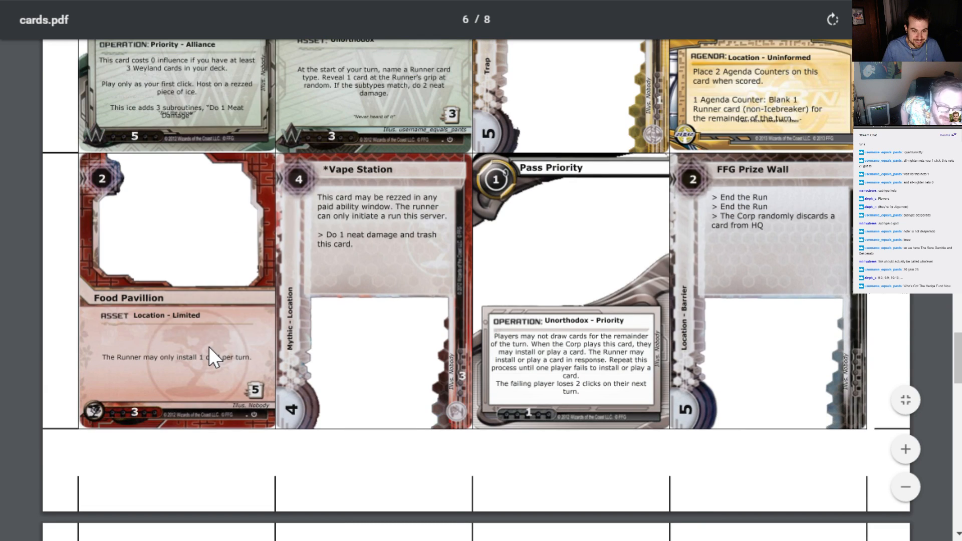
pyautogui.scroll(-10, 209, 347)
pyautogui.scroll(-20, 206, 338)
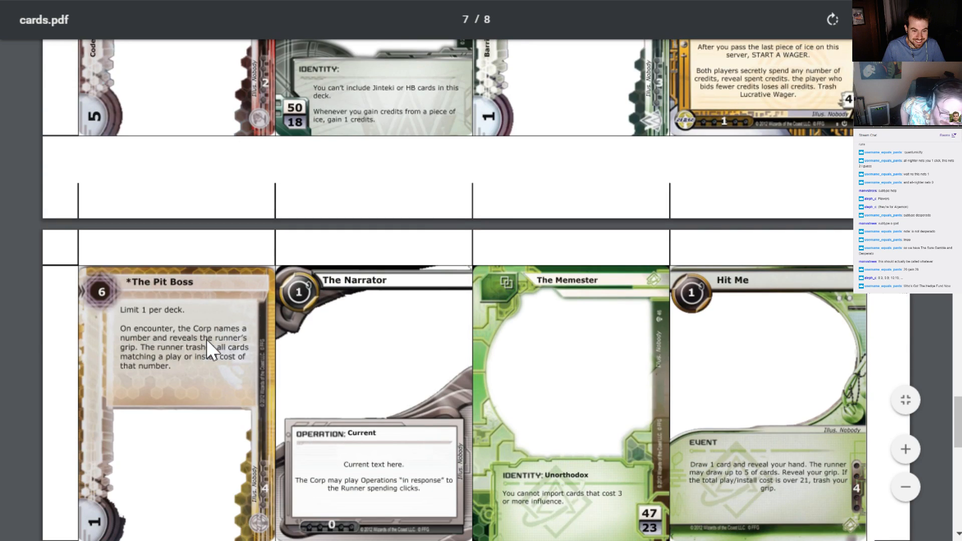
pyautogui.scroll(-15, 210, 350)
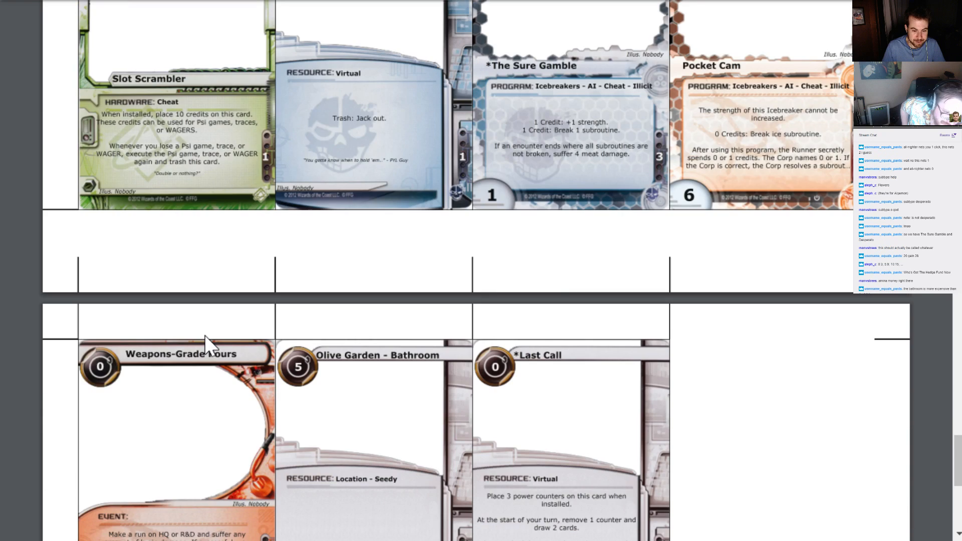
pyautogui.scroll(5, 210, 345)
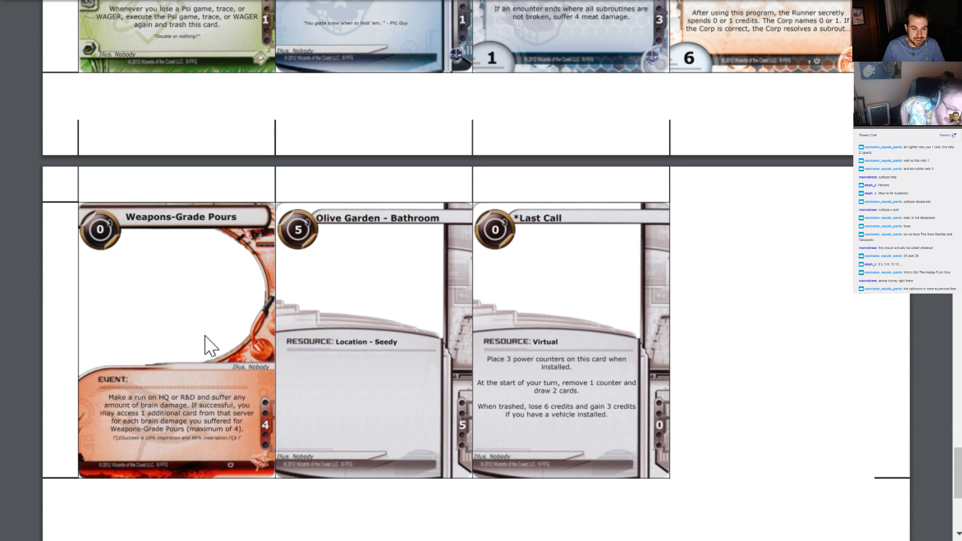
pyautogui.scroll(20, 204, 336)
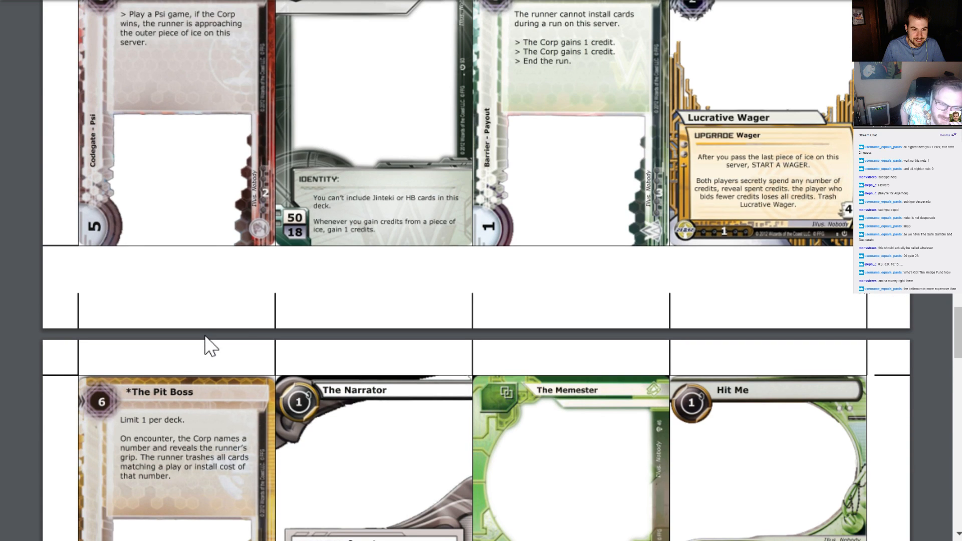
pyautogui.scroll(10, 205, 336)
pyautogui.click(301, 1)
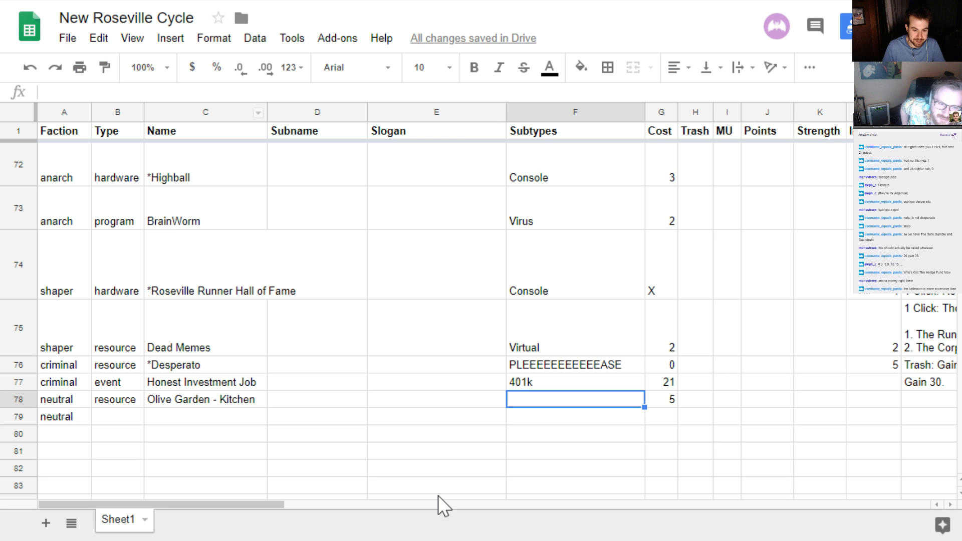
# Set the subtypes of Olive Garden - Kitchen in row 78 to "Location - Ritzy"
pyautogui.write('Location')
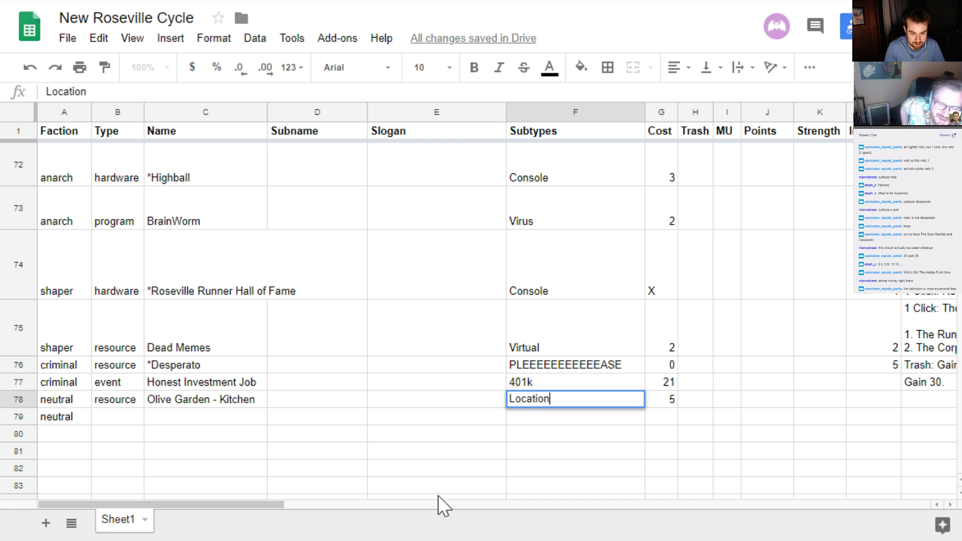
pyautogui.write(' - Ritzy')
pyautogui.press('Return')
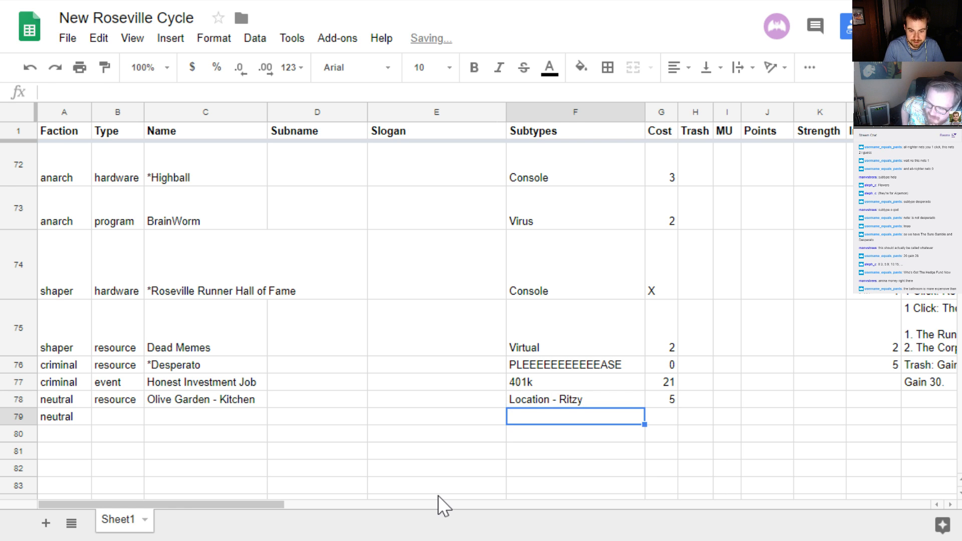
# Enter "SUMMON WHEN YOU ARE HERE, YOU ARE FAMILY" as the ability of Olive Garden - Kitchen in row 78
pyautogui.press('Up')
pyautogui.press('Right')
pyautogui.press('Right')
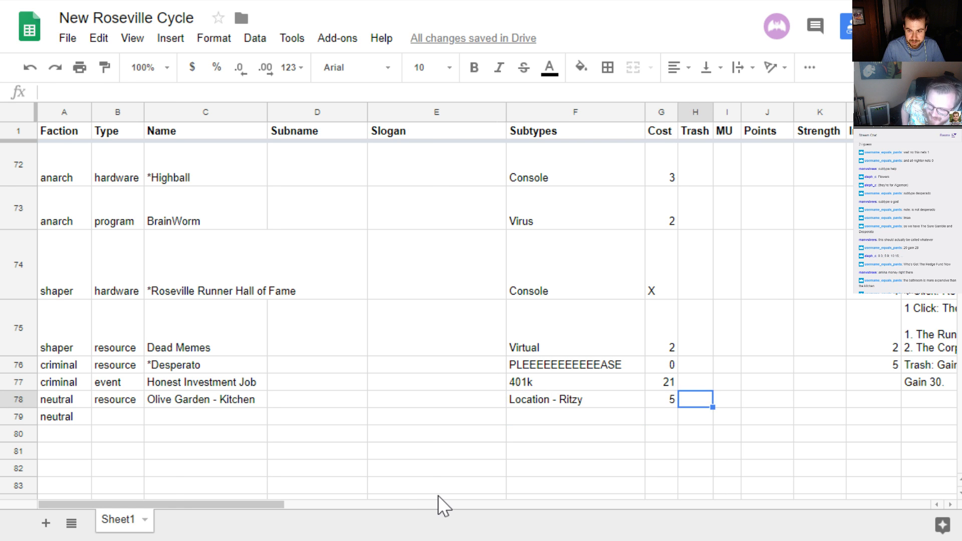
pyautogui.press('Right')
pyautogui.press('Right')
pyautogui.press('Right')
pyautogui.press('Right')
pyautogui.press('Right')
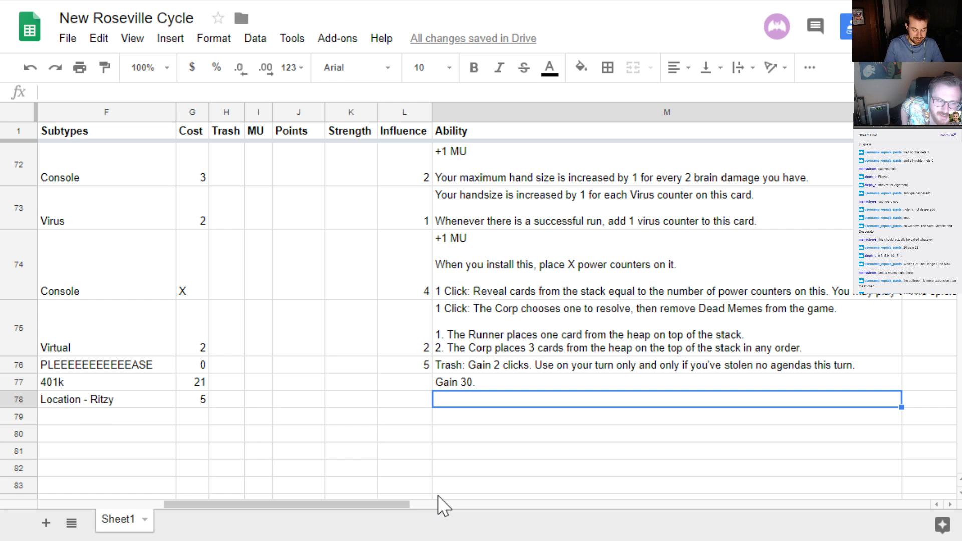
pyautogui.write('SUMMON')
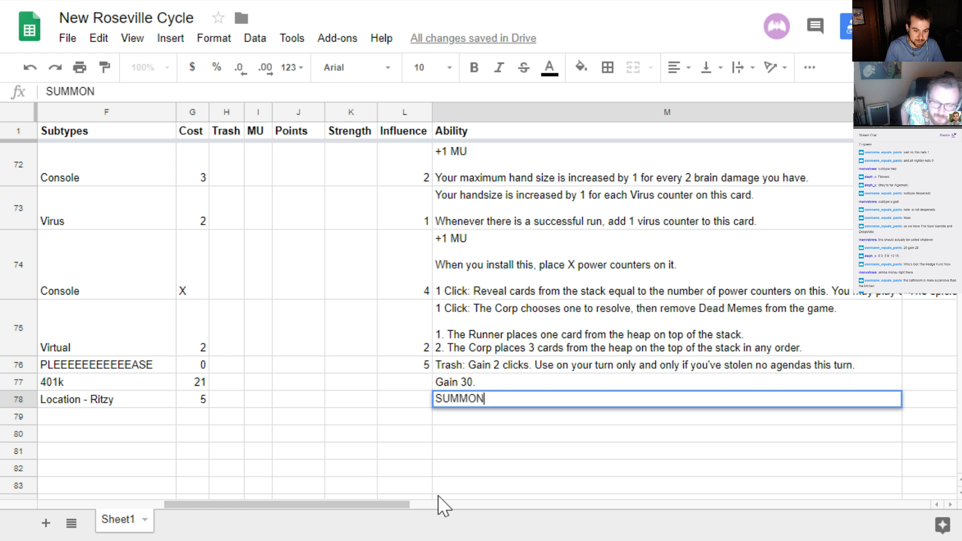
pyautogui.write(' WHEN')
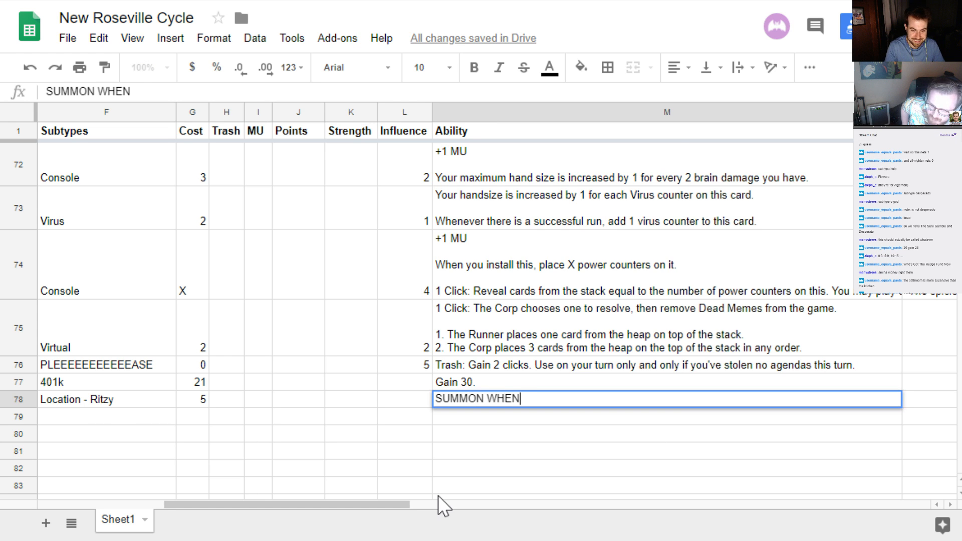
pyautogui.write(' YOU ARE HERE, ')
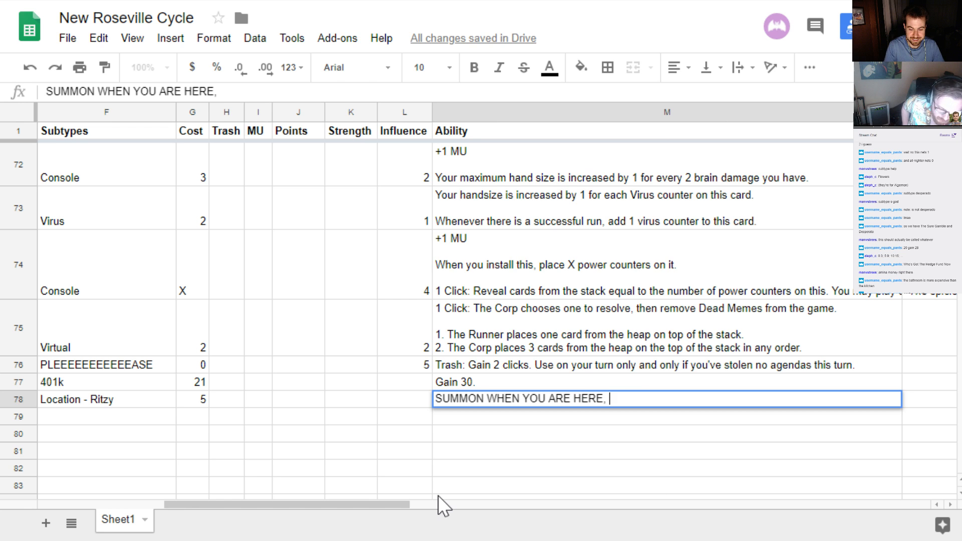
pyautogui.write('YOU ARE FAMILY')
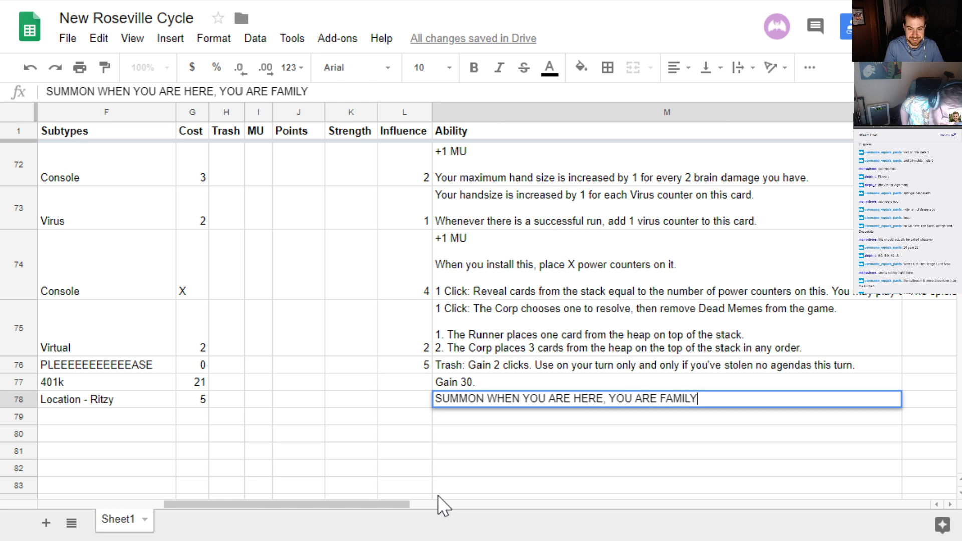
pyautogui.press('Return')
pyautogui.press('Up')
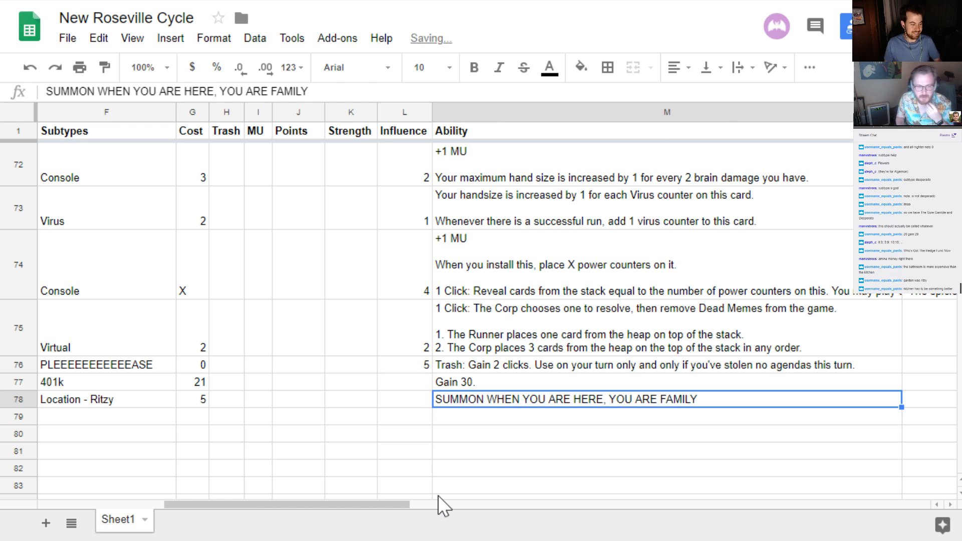
# Put quotation marks around "WHEN YOU ARE HERE, YOU ARE FAMILY" in the ability text of row 78
pyautogui.press('Return')
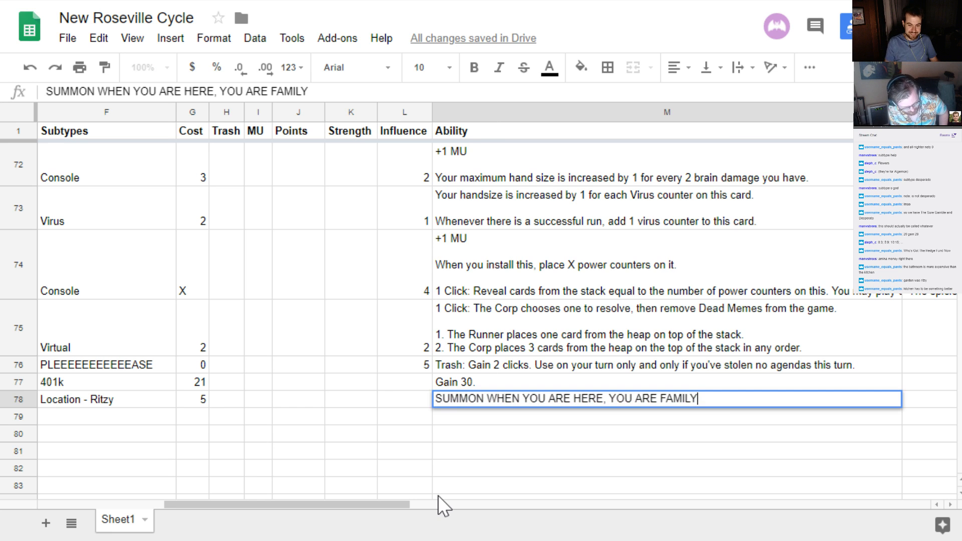
pyautogui.write('"')
pyautogui.hotkey('ctrl', 'Left')
pyautogui.hotkey('ctrl', 'Left')
pyautogui.hotkey('ctrl', 'Left')
pyautogui.hotkey('ctrl', 'Left')
pyautogui.hotkey('ctrl', 'Left')
pyautogui.hotkey('ctrl', 'Left')
pyautogui.hotkey('ctrl', 'Left')
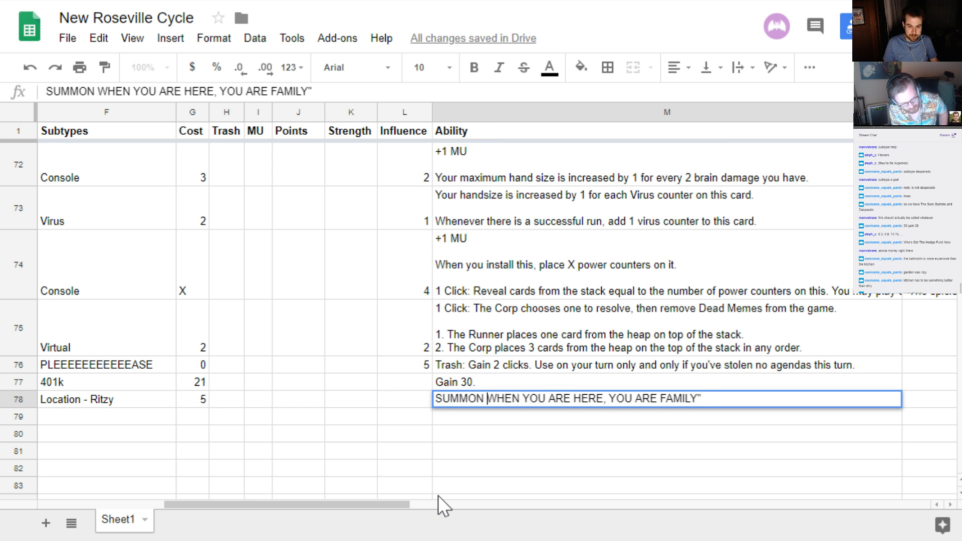
pyautogui.write('"')
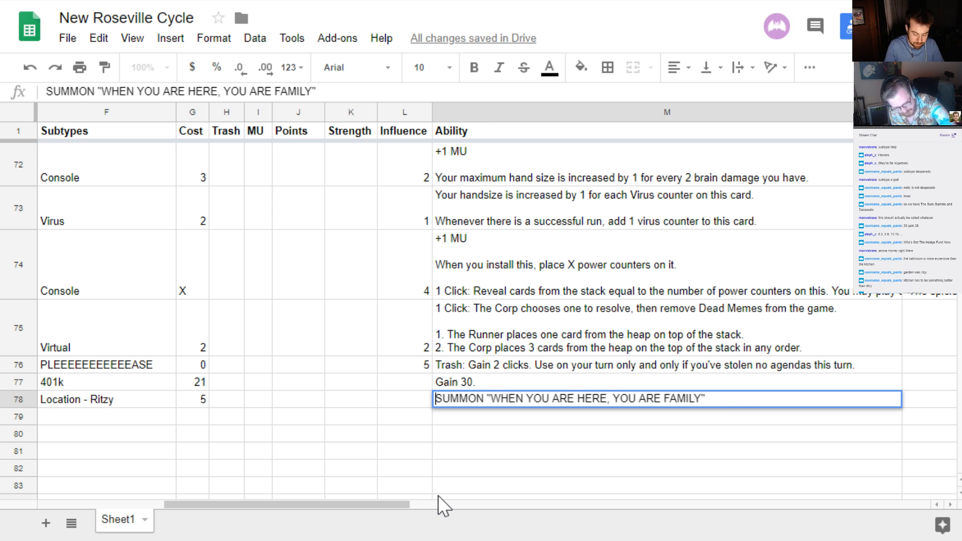
# Insert "When you have ASSEMBLED all 3 Olive Garden resources," before SUMMON in the ability of Olive Garden - Kitchen in row 78
pyautogui.write('When you')
pyautogui.write(' have ASSEMBLED ')
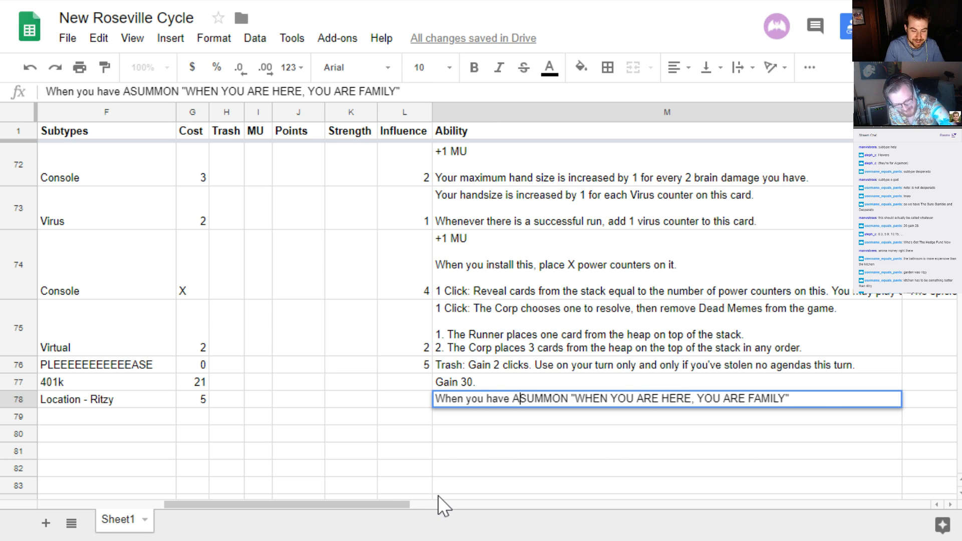
pyautogui.write('all 3 ')
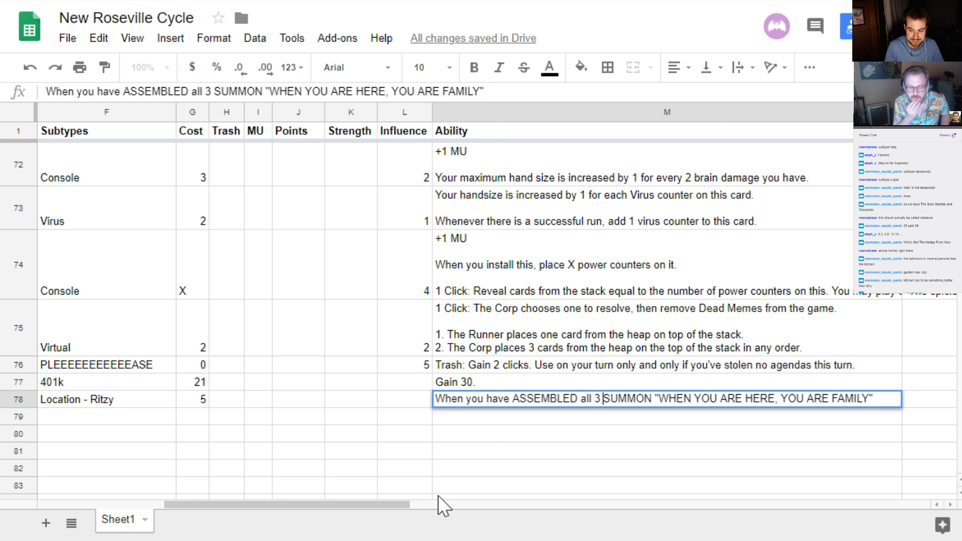
pyautogui.write('Olive ')
pyautogui.write('Garden')
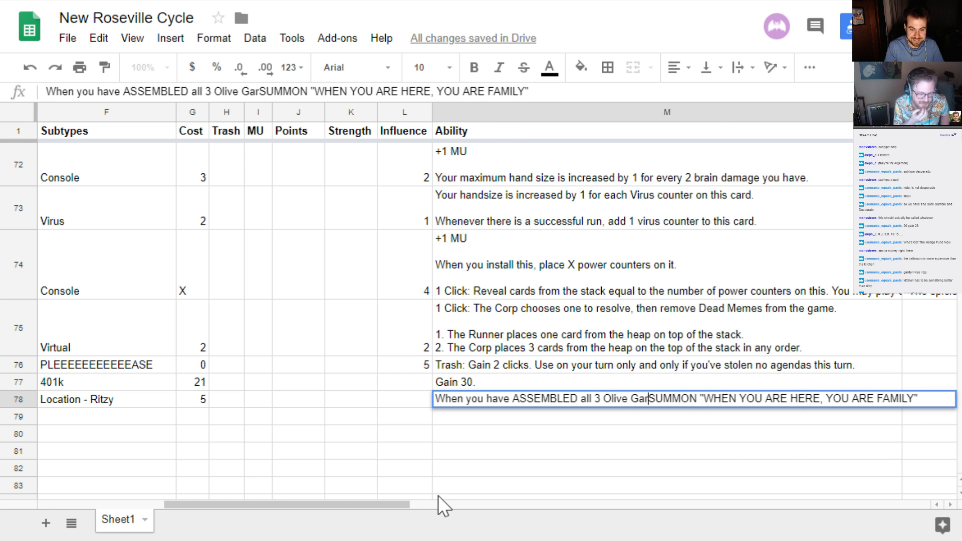
pyautogui.write(' resources')
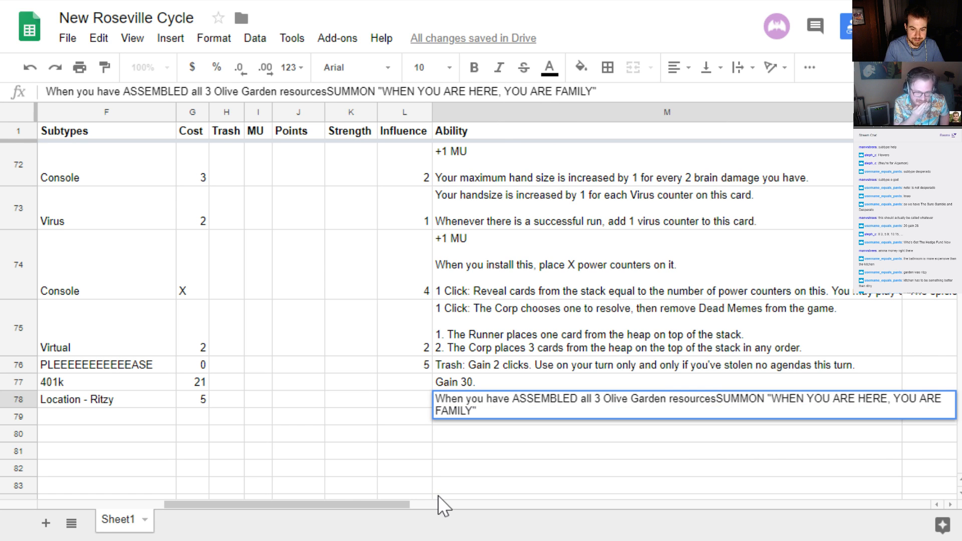
pyautogui.write(',')
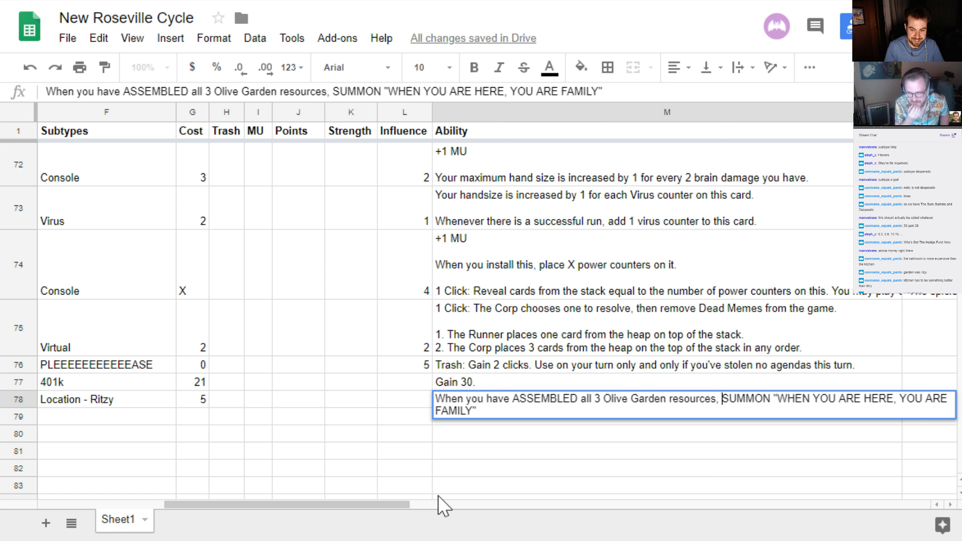
pyautogui.press('Return')
pyautogui.press('Up')
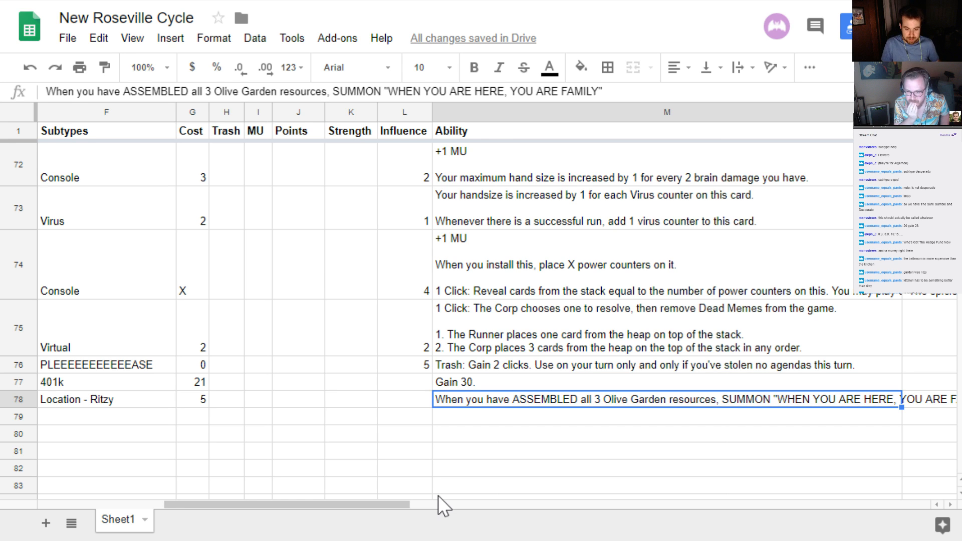
pyautogui.hscroll(5, 438, 496)
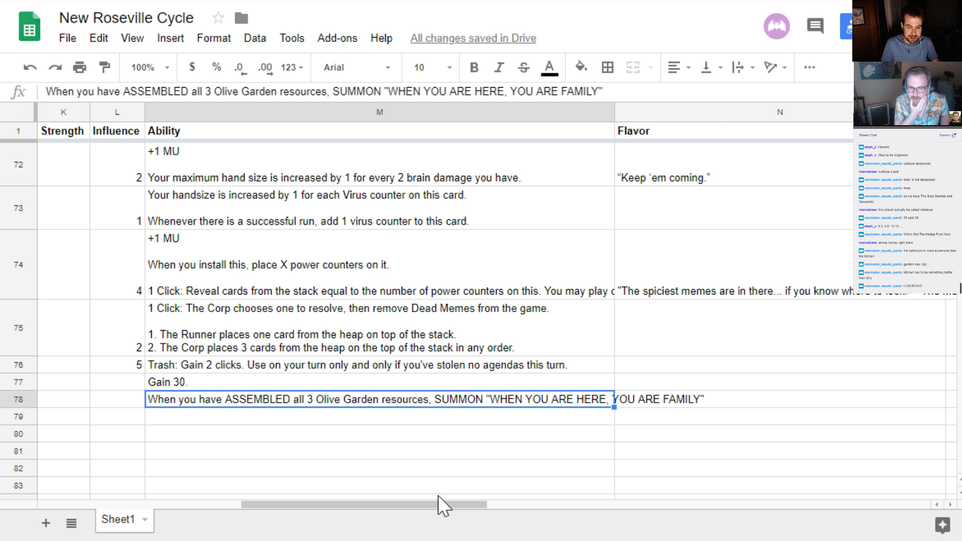
# Add a neutral card named "WHEN YOU ARE HERE, YOU ARE FAMILY" in row 79
pyautogui.press('Left')
pyautogui.press('Left')
pyautogui.press('Left')
pyautogui.press('Left')
pyautogui.press('Left')
pyautogui.press('Left')
pyautogui.press('Left')
pyautogui.press('Left')
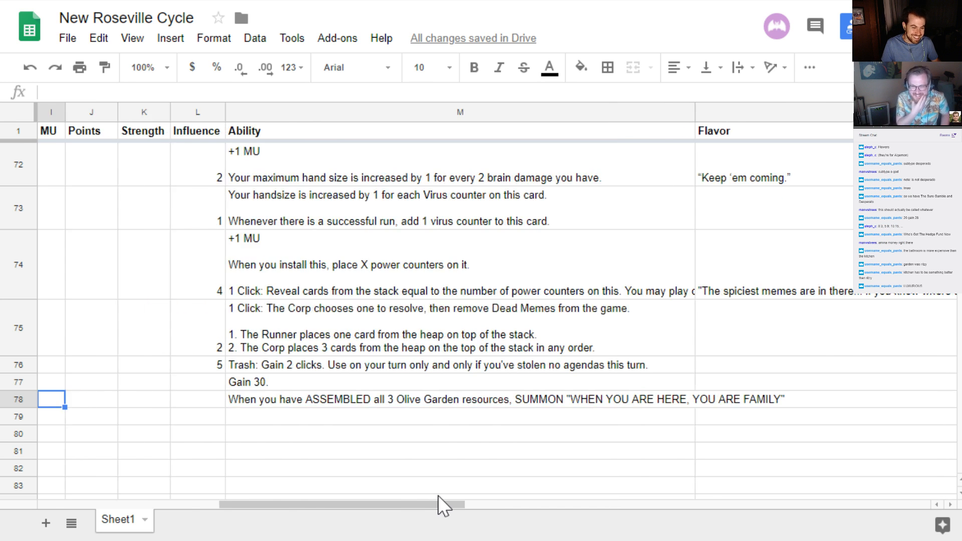
pyautogui.press('Left')
pyautogui.press('Left')
pyautogui.press('Left')
pyautogui.press('Left')
pyautogui.press('Down')
pyautogui.press('Right')
pyautogui.press('Right')
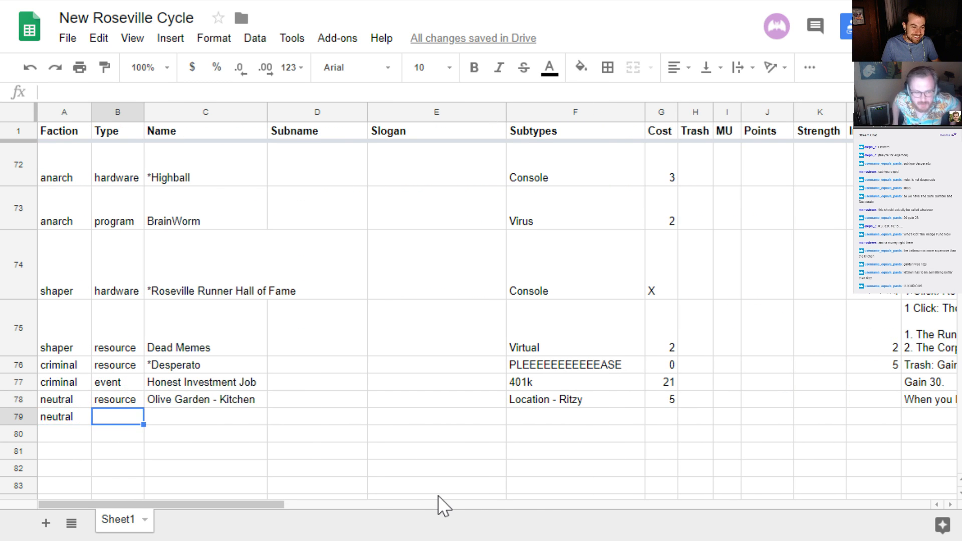
pyautogui.write('WHEN YO')
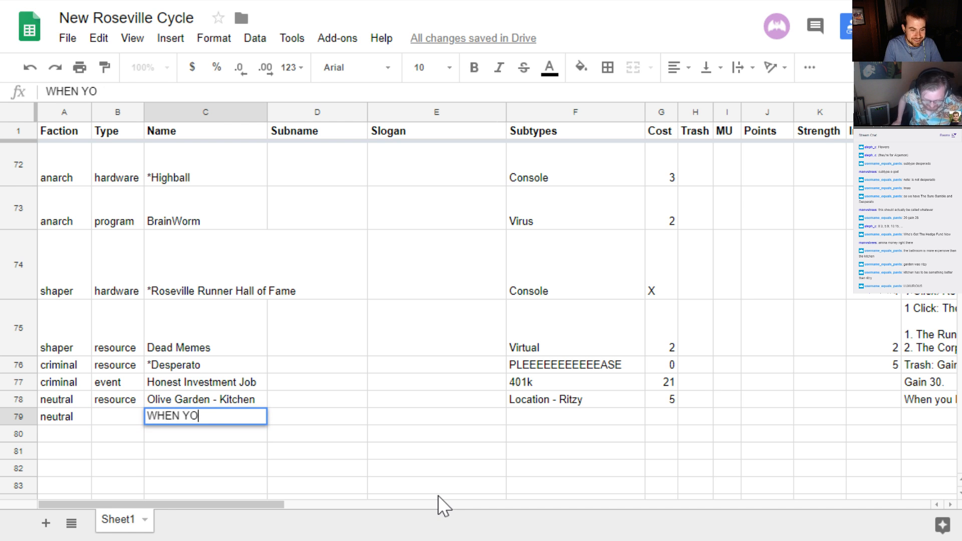
pyautogui.write('U ARE HERE, YOU ARE FA')
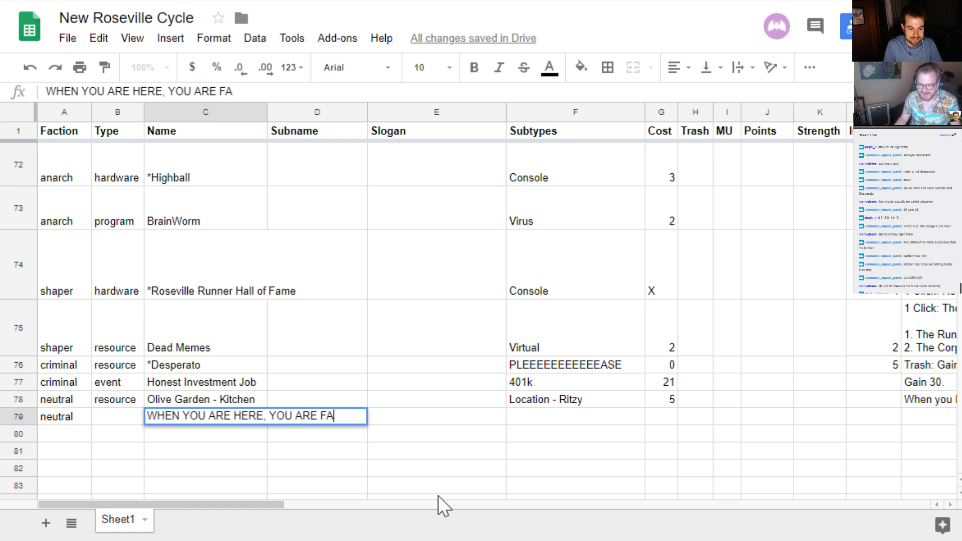
pyautogui.press('BackSpace')
pyautogui.write('AMILY')
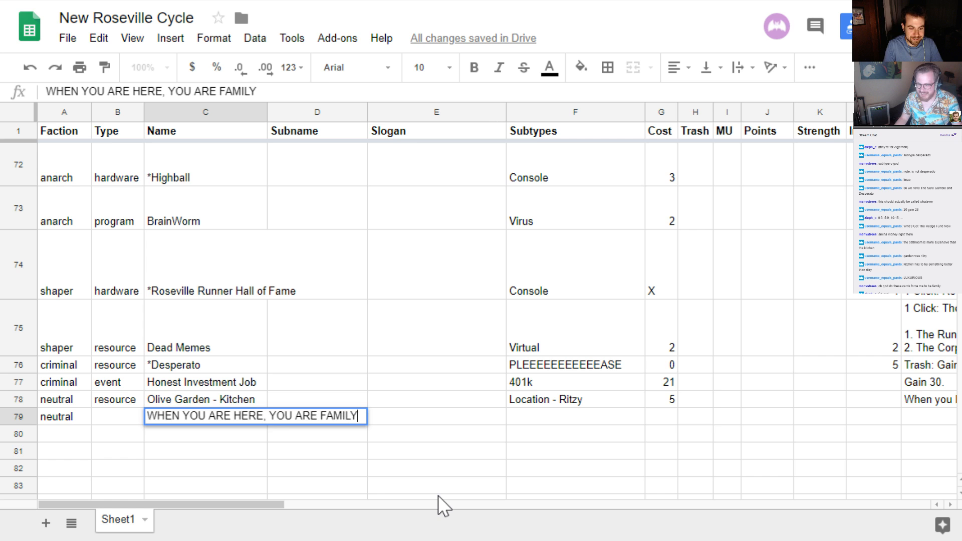
pyautogui.press('Return')
pyautogui.press('Up')
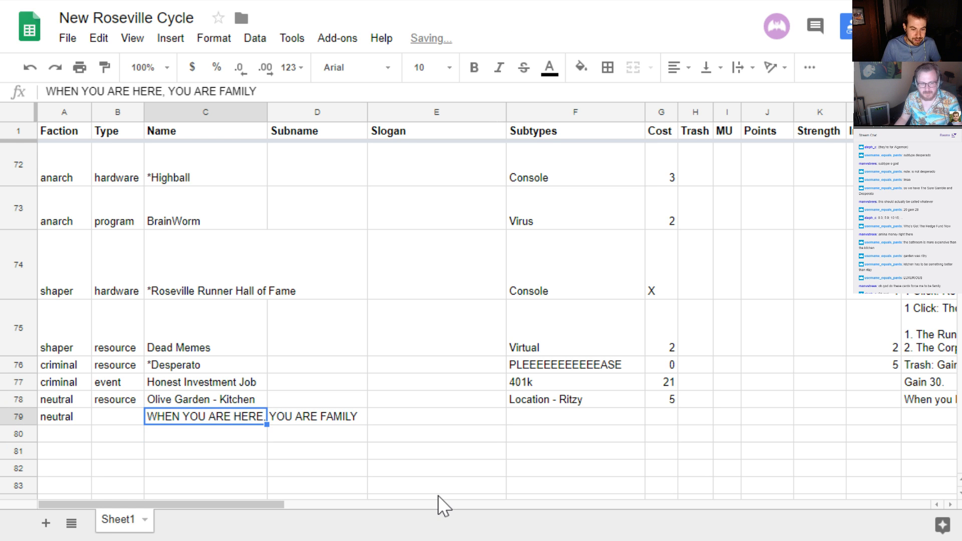
# Enter "corpid" as the type of the neutral card in row 79
pyautogui.press('Left')
pyautogui.write('copy')
pyautogui.press('BackSpace')
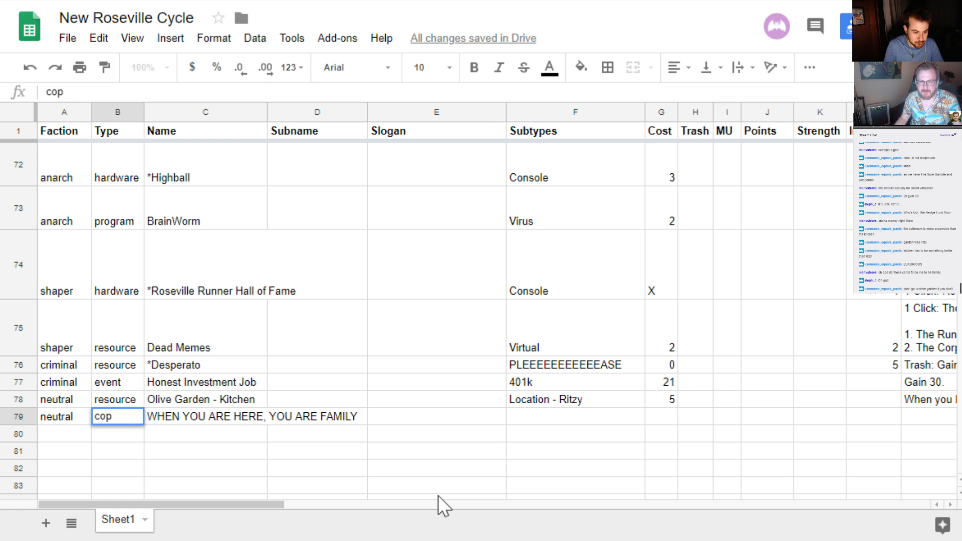
pyautogui.press('BackSpace')
pyautogui.write('rpid')
pyautogui.press('Return')
pyautogui.press('Up')
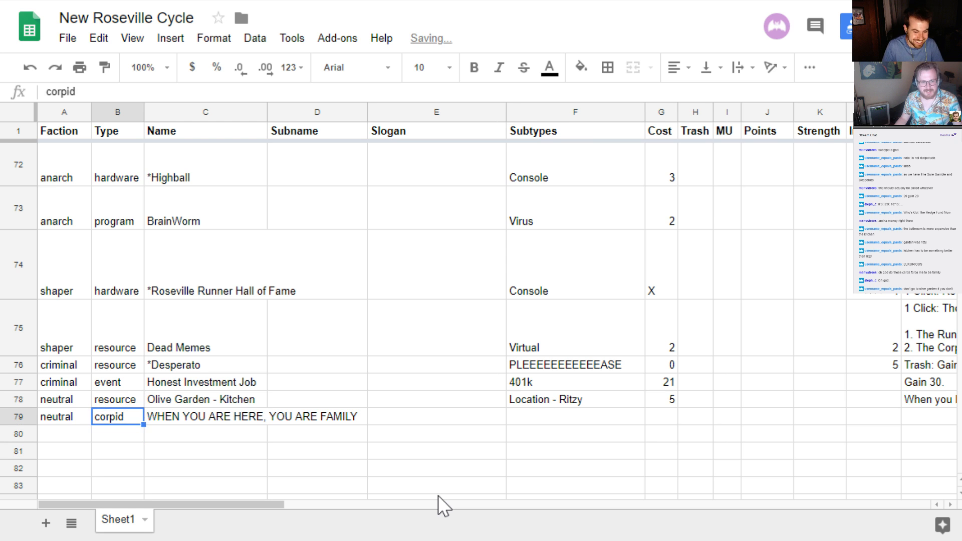
pyautogui.press('Right')
pyautogui.press('Right')
pyautogui.press('Right')
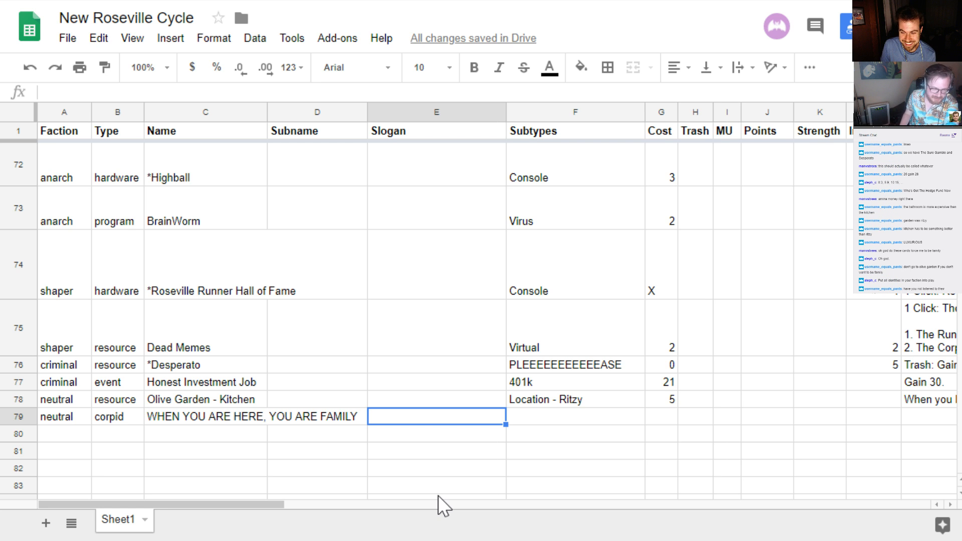
# Replace the type of WHEN YOU ARE HERE, YOU ARE FAMILY in row 79 with "runnerid"
pyautogui.press('Left')
pyautogui.press('Left')
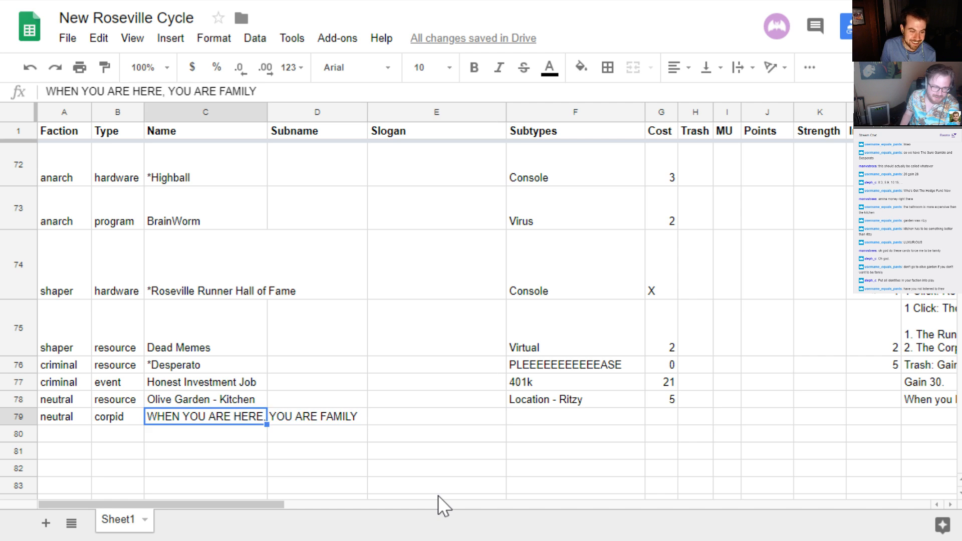
pyautogui.press('Left')
pyautogui.press('Return')
pyautogui.hotkey('shift', 'Home')
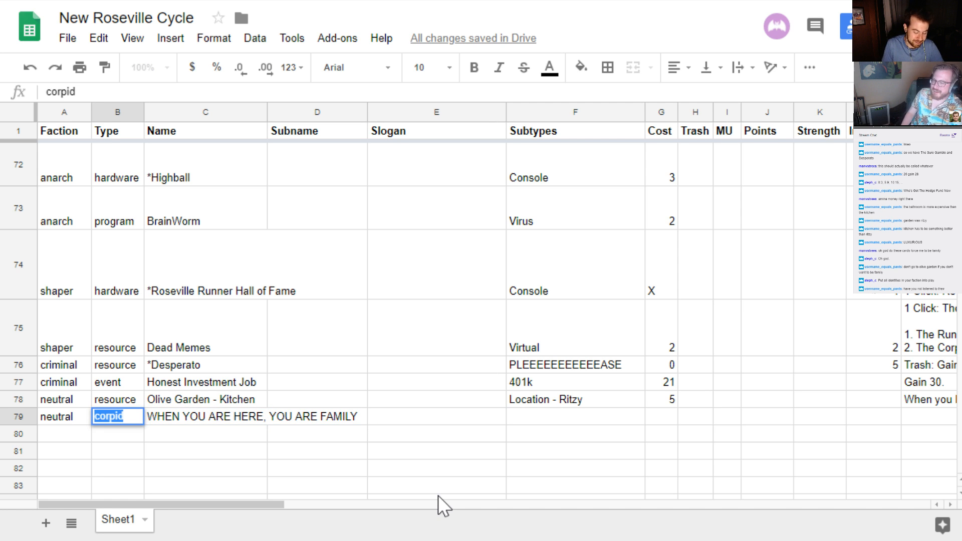
pyautogui.write('runnerid')
pyautogui.press('Tab')
pyautogui.press('Right')
pyautogui.press('Right')
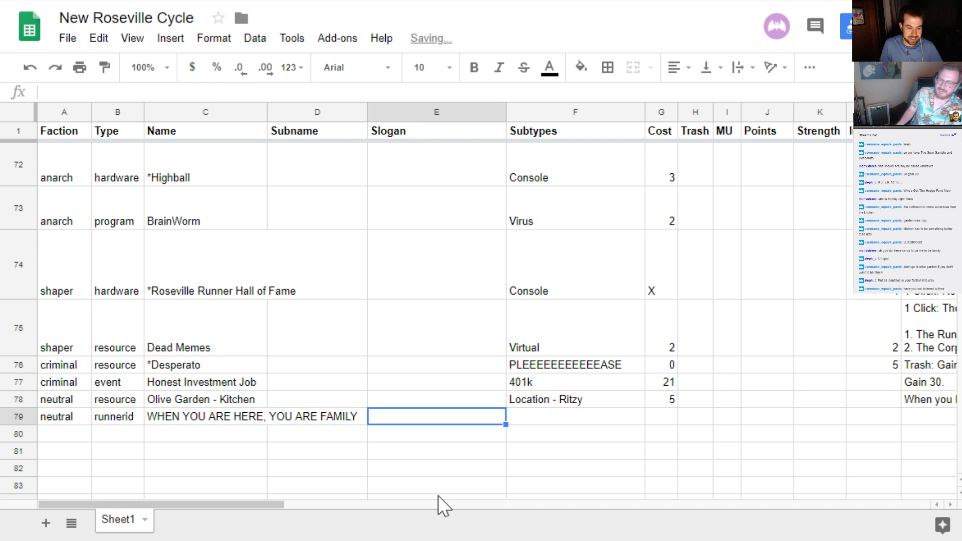
pyautogui.press('Right')
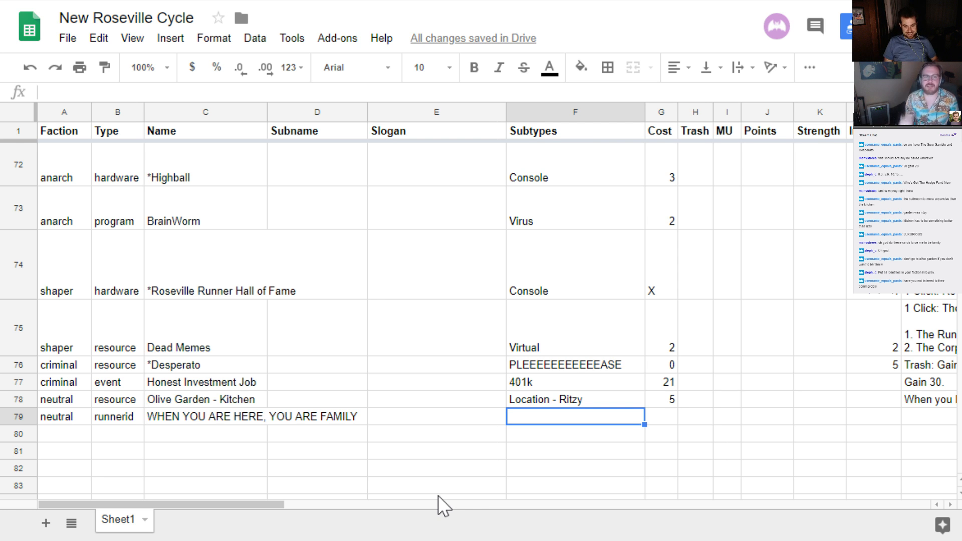
pyautogui.press('Right')
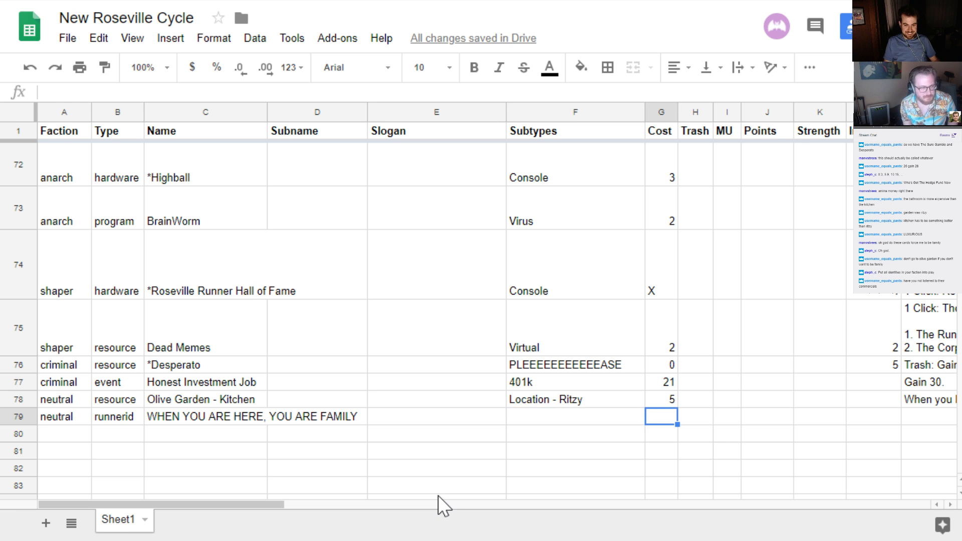
pyautogui.press('Left')
pyautogui.press('Right')
pyautogui.press('Right')
pyautogui.press('Right')
pyautogui.press('Right')
pyautogui.press('Right')
pyautogui.press('Right')
pyautogui.press('Right')
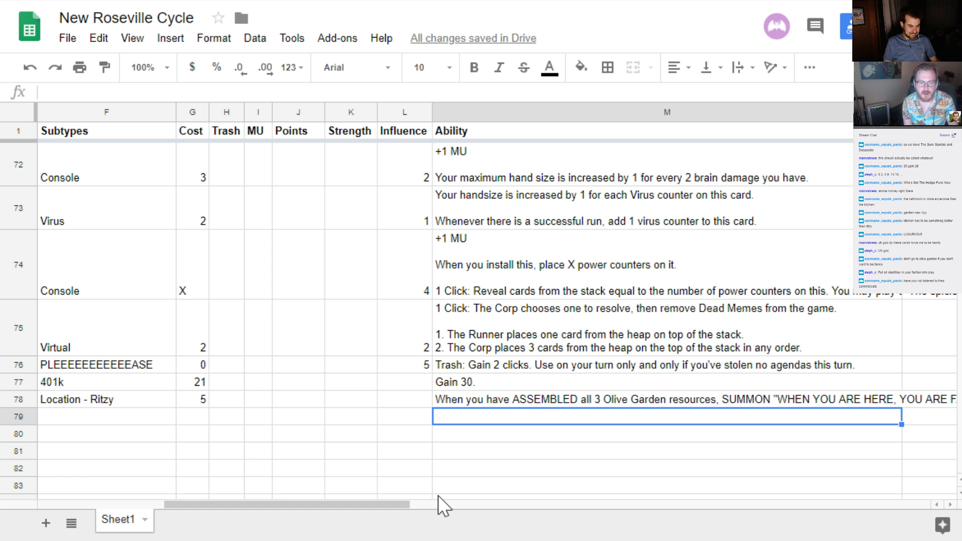
pyautogui.press('Left')
pyautogui.press('Left')
pyautogui.press('Left')
pyautogui.press('Left')
pyautogui.press('Left')
pyautogui.press('Left')
pyautogui.press('Left')
pyautogui.press('Left')
pyautogui.press('Left')
pyautogui.press('Left')
pyautogui.press('Left')
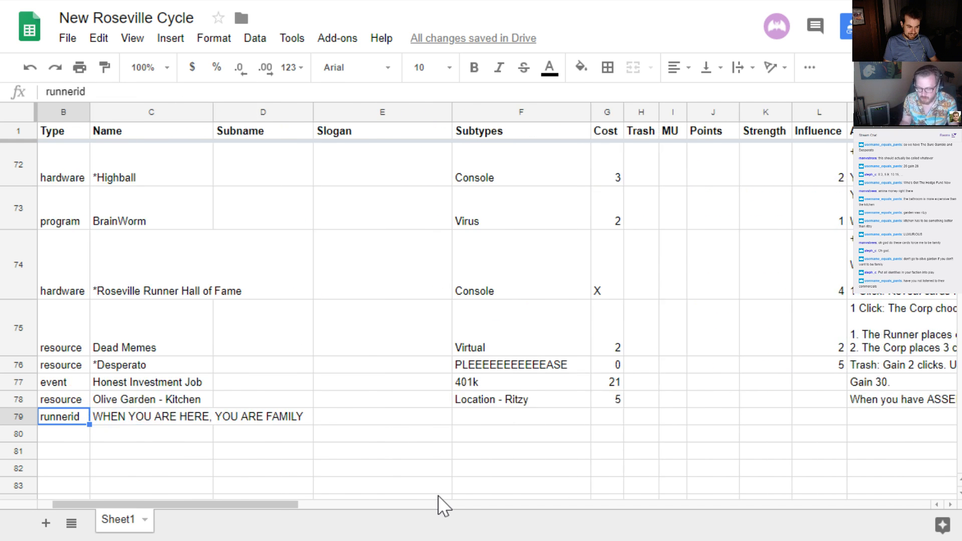
pyautogui.press('Left')
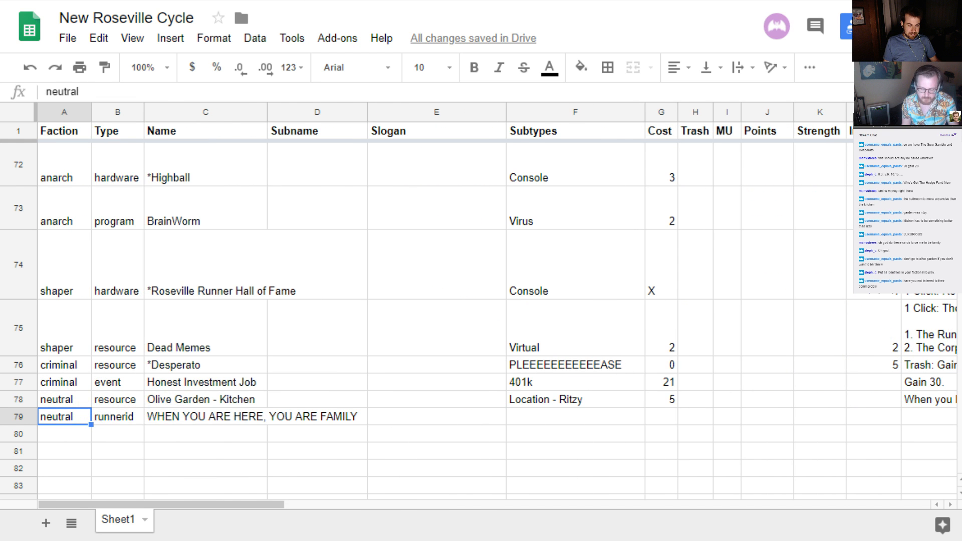
# Switch to cards.pdf, examine the identity and resource cards through to the last page, and return to the spreadsheet
pyautogui.hotkey('ctrl', 'Tab')
pyautogui.scroll(1, 370, 413)
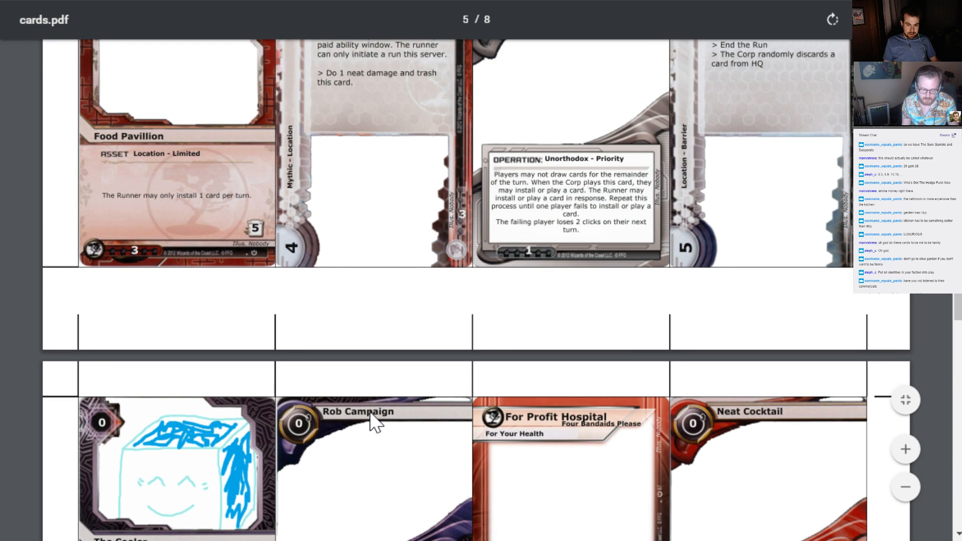
pyautogui.scroll(7, 370, 418)
pyautogui.scroll(-8, 369, 401)
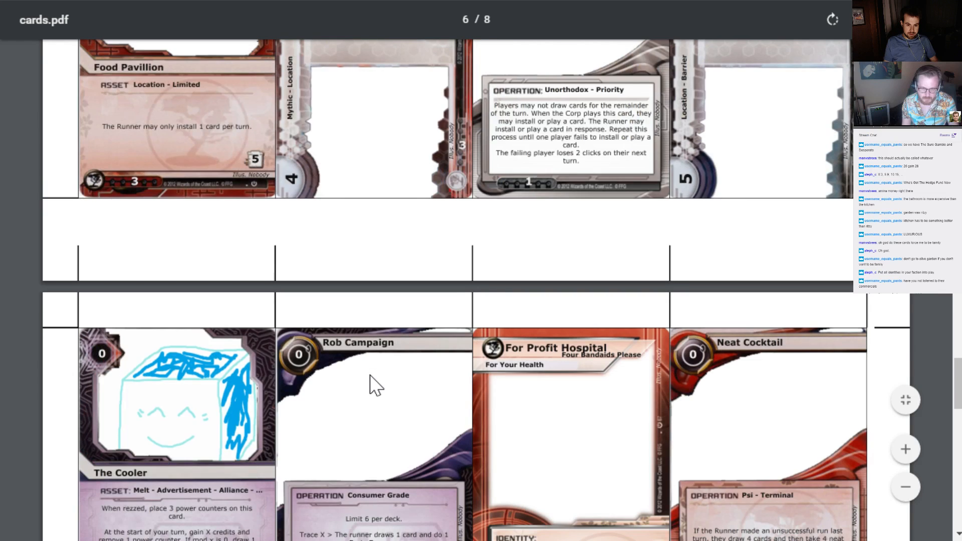
pyautogui.scroll(-12, 369, 386)
pyautogui.scroll(-2, 370, 383)
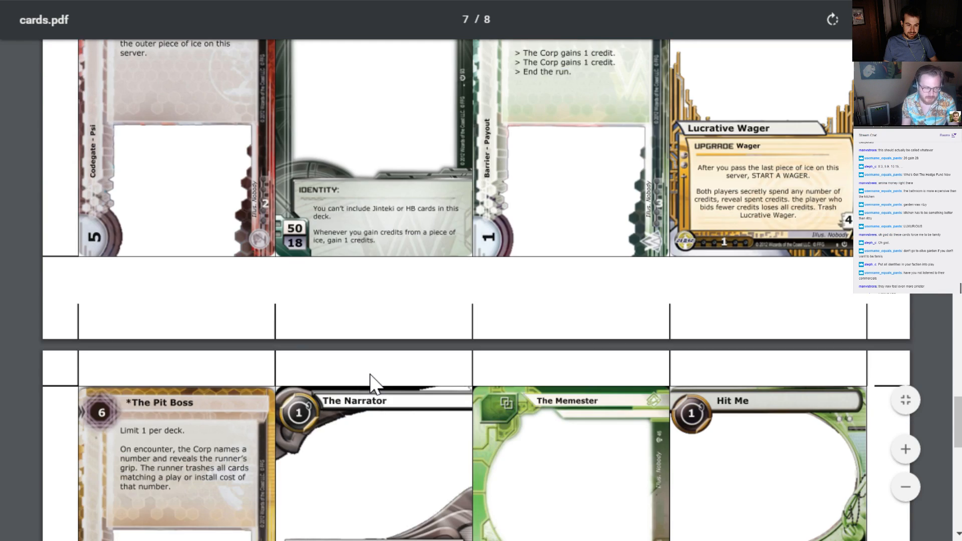
pyautogui.scroll(-14, 371, 385)
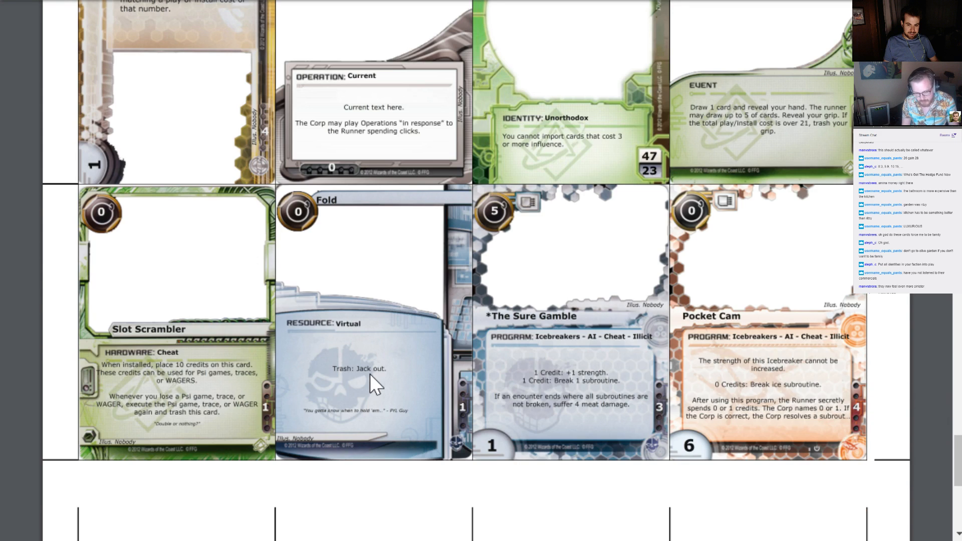
pyautogui.scroll(-3, 370, 373)
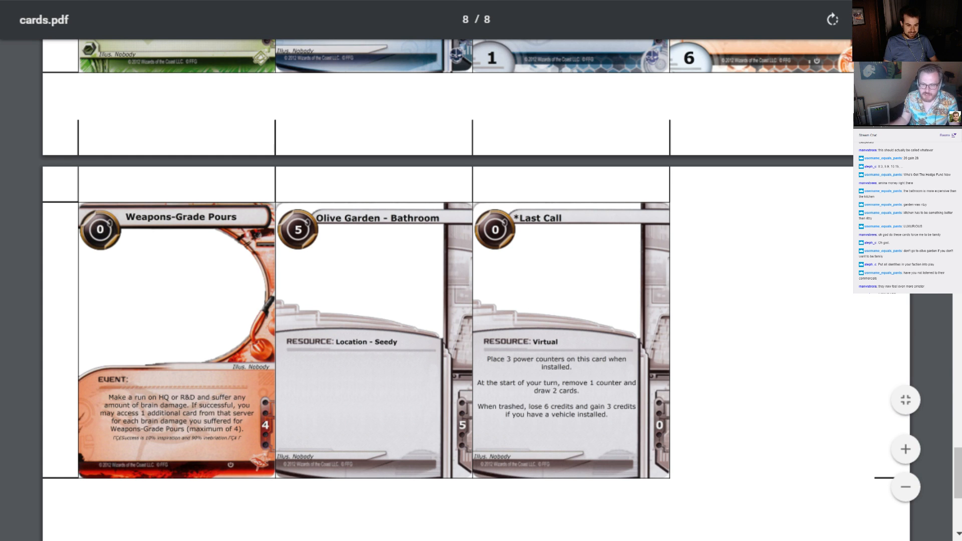
pyautogui.hotkey('ctrl', 'Tab')
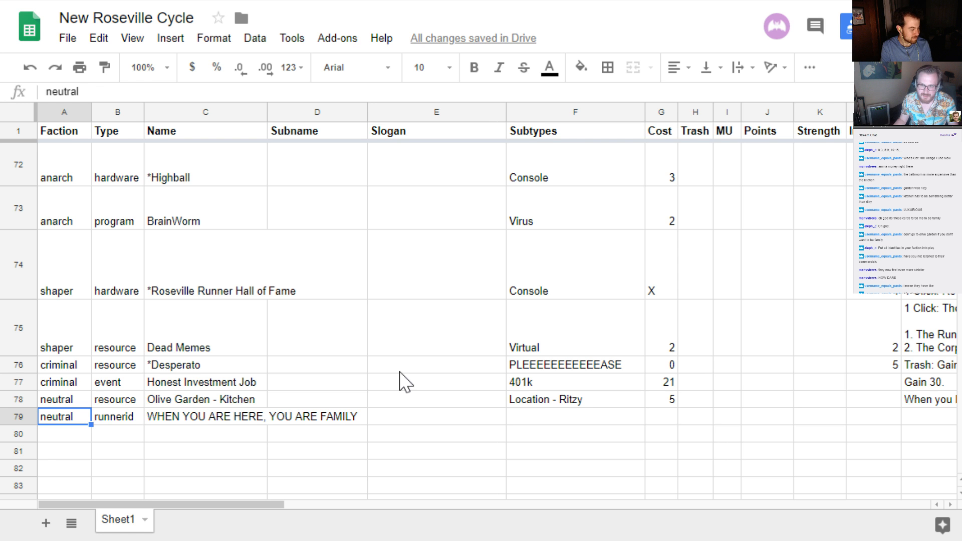
# Enter the row 79 ability: "When SUMMONED, choose 5 Runner Identities from any factions, and put them into play under your control."
pyautogui.press('Right')
pyautogui.press('Right')
pyautogui.press('Right')
pyautogui.press('Right')
pyautogui.press('Right')
pyautogui.press('Right')
pyautogui.press('Right')
pyautogui.press('Right')
pyautogui.press('Right')
pyautogui.press('Right')
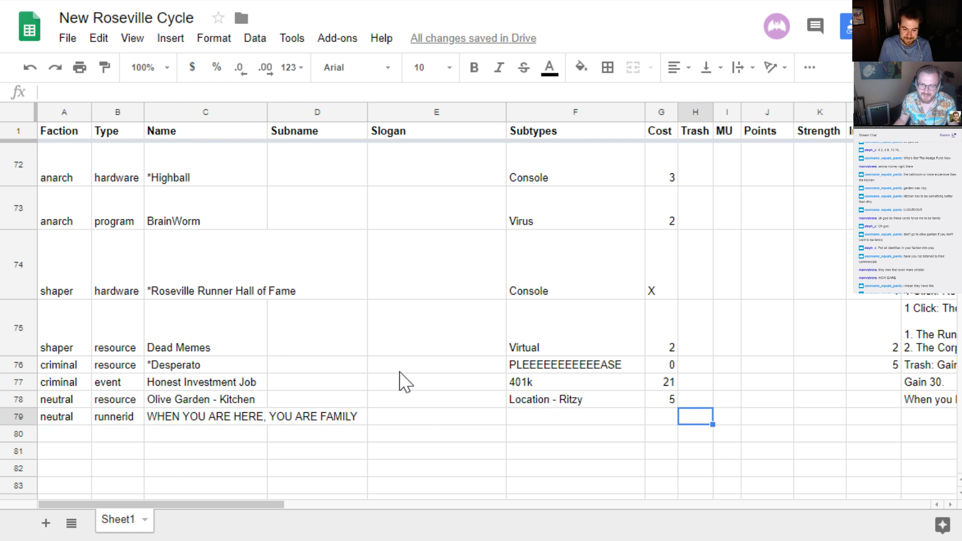
pyautogui.press('Right')
pyautogui.press('Right')
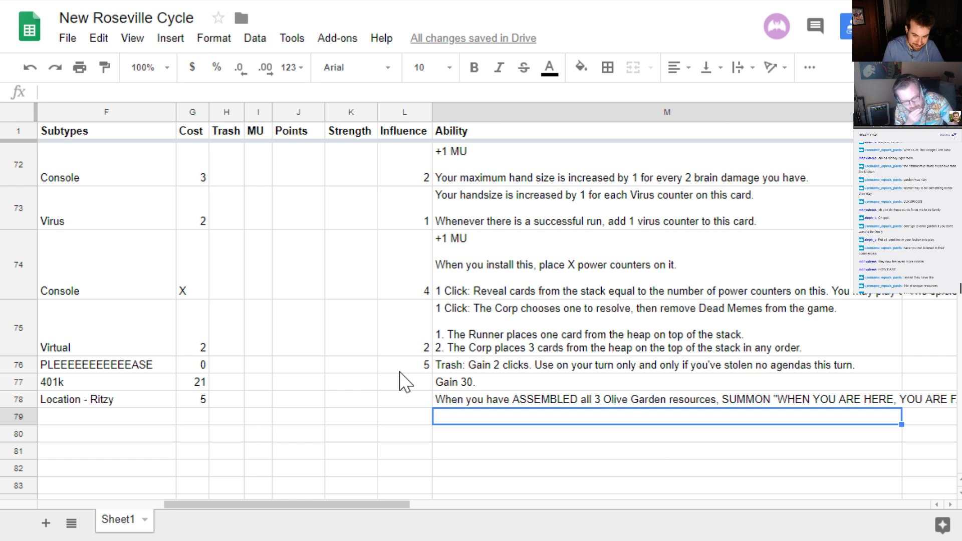
pyautogui.write('When ')
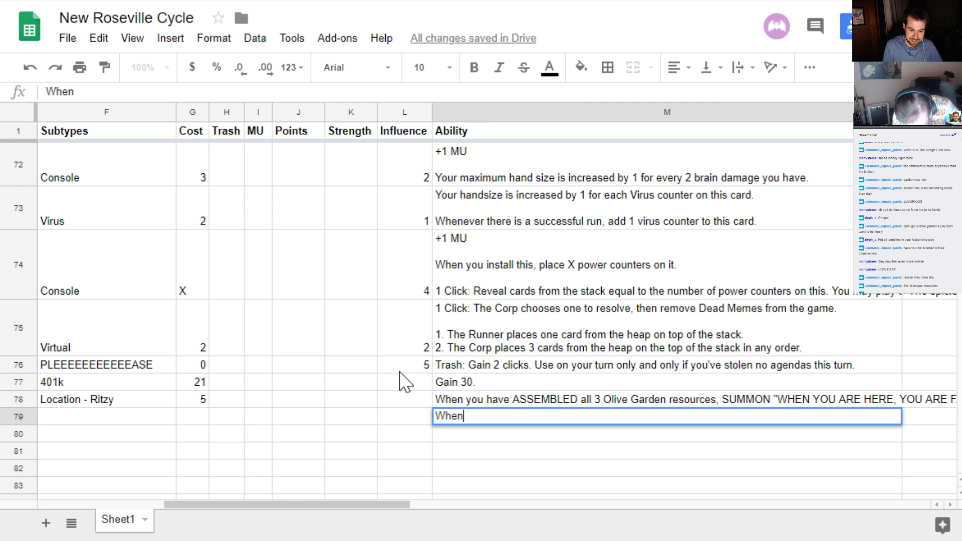
pyautogui.write('S')
pyautogui.press('BackSpace')
pyautogui.write('SUM')
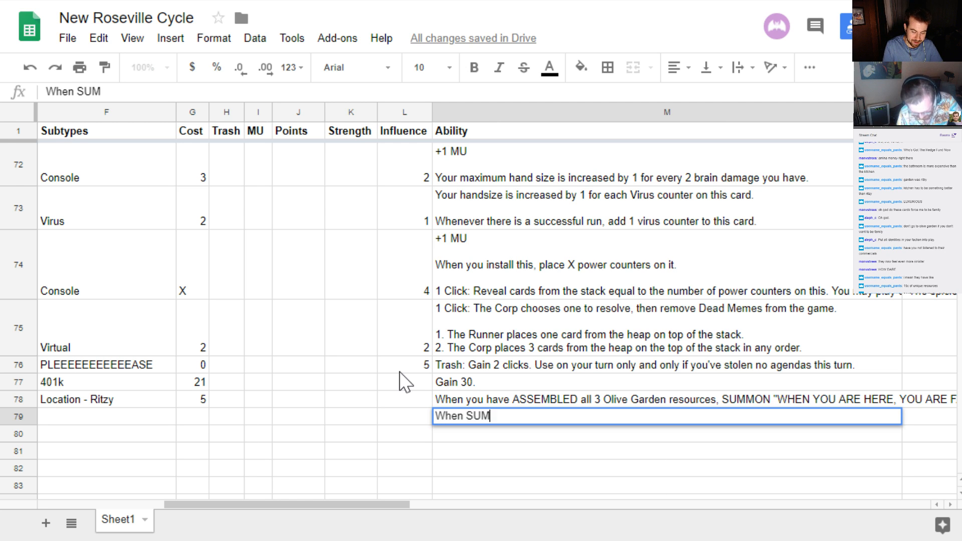
pyautogui.write('MONED,')
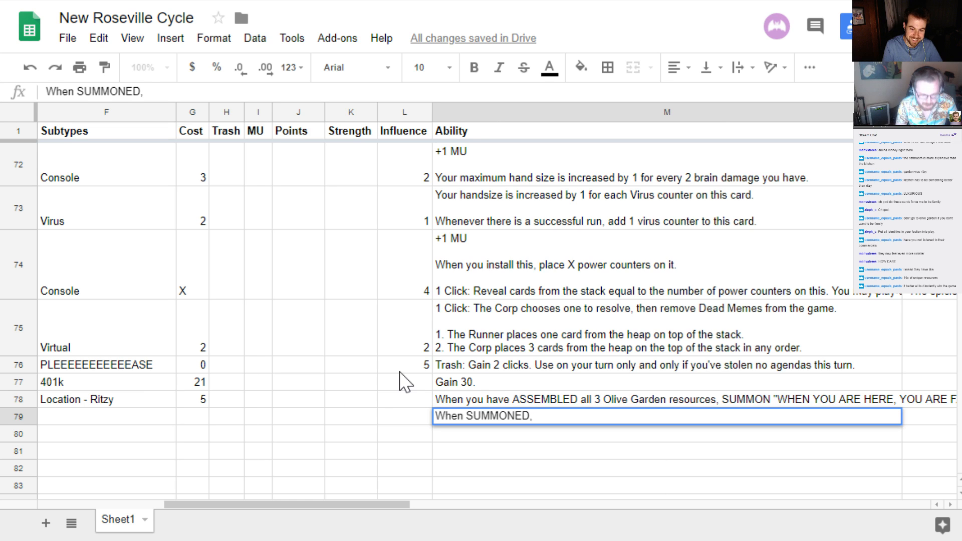
pyautogui.write(' choose 5 ')
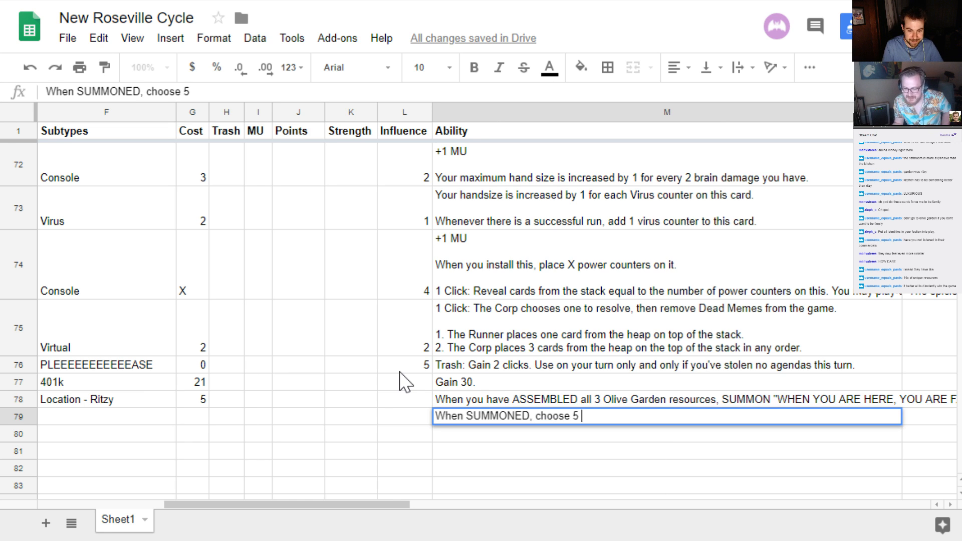
pyautogui.write('Runner Ide')
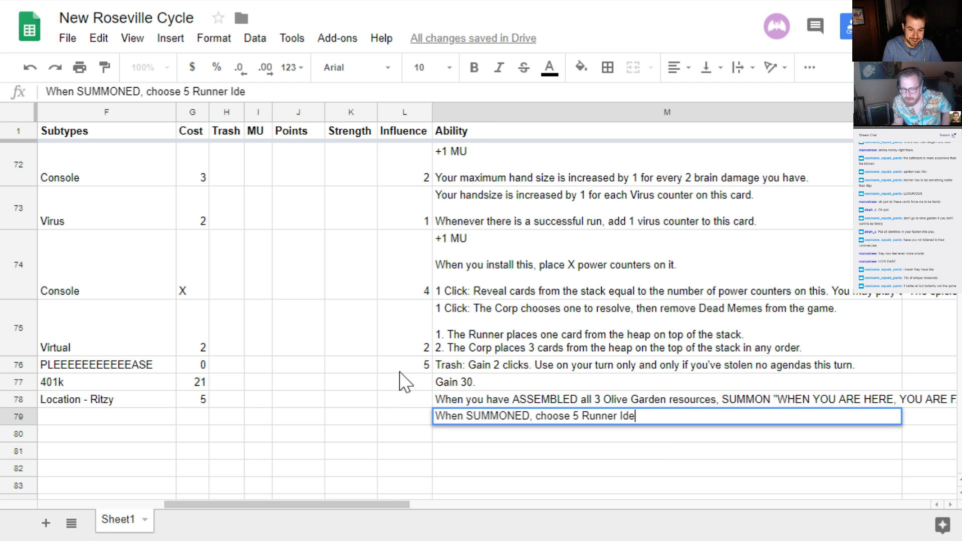
pyautogui.write('ntities f')
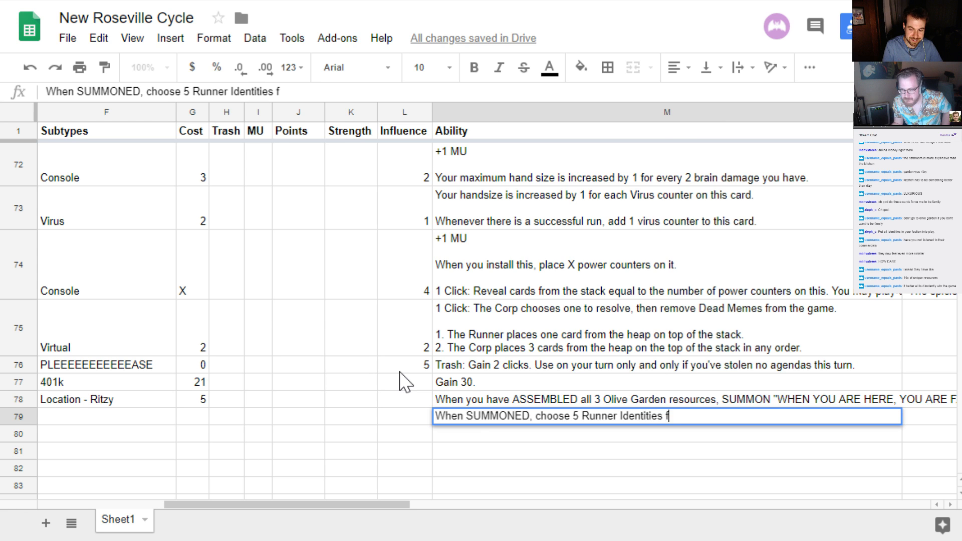
pyautogui.write('rom a')
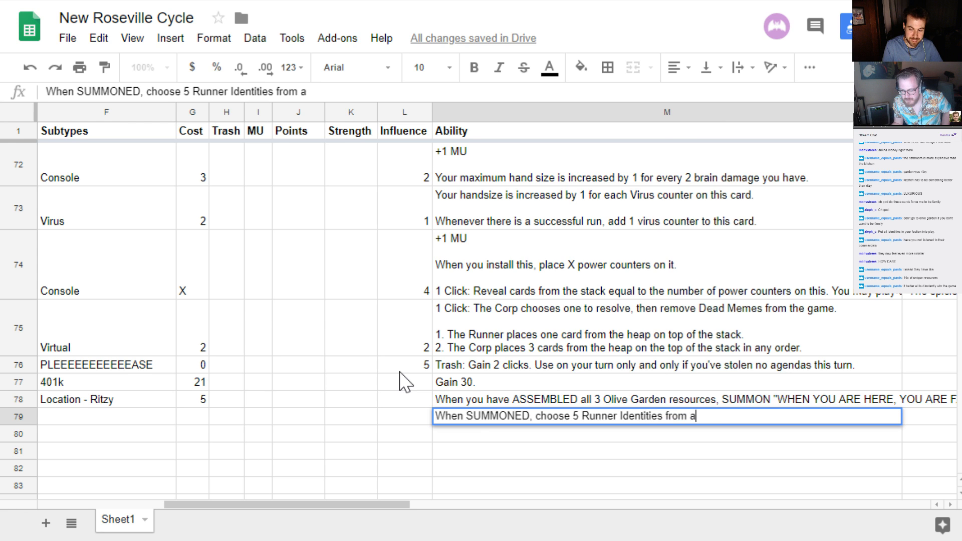
pyautogui.write('ny factions')
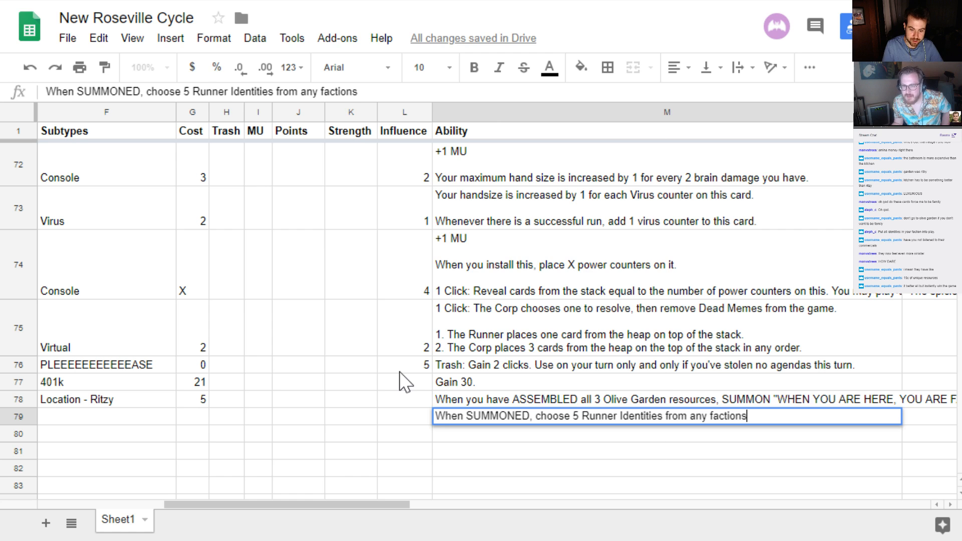
pyautogui.write(', and put them into play uind')
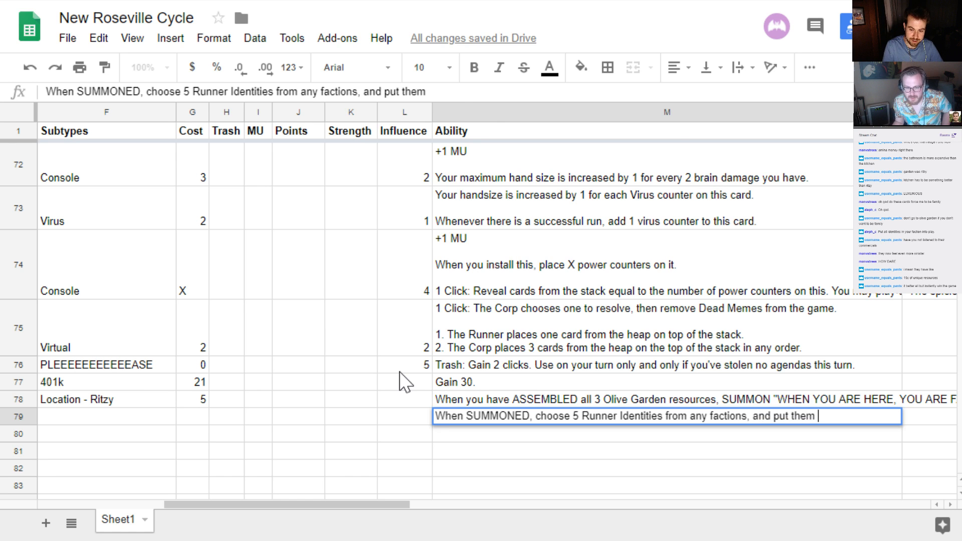
pyautogui.press('BackSpace')
pyautogui.press('BackSpace')
pyautogui.press('BackSpace')
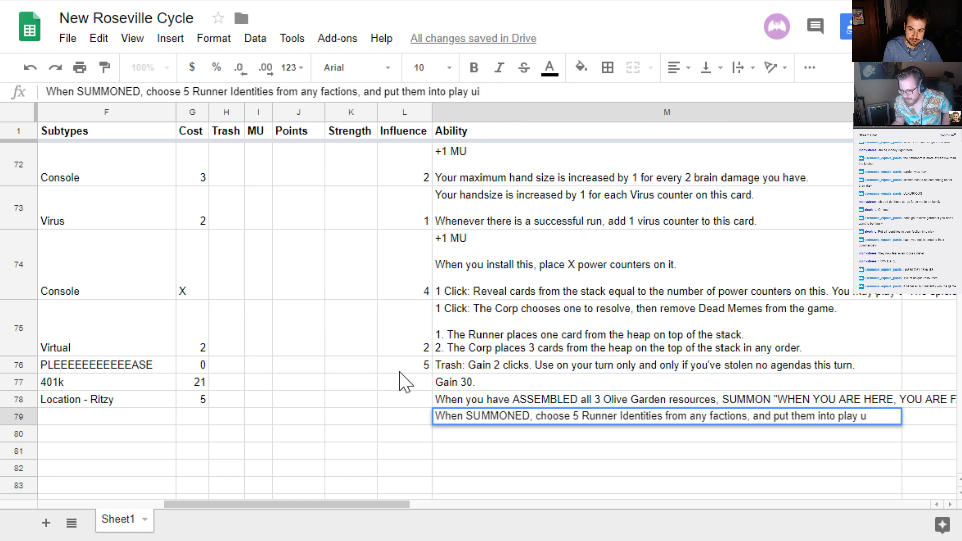
pyautogui.write('nder your control.')
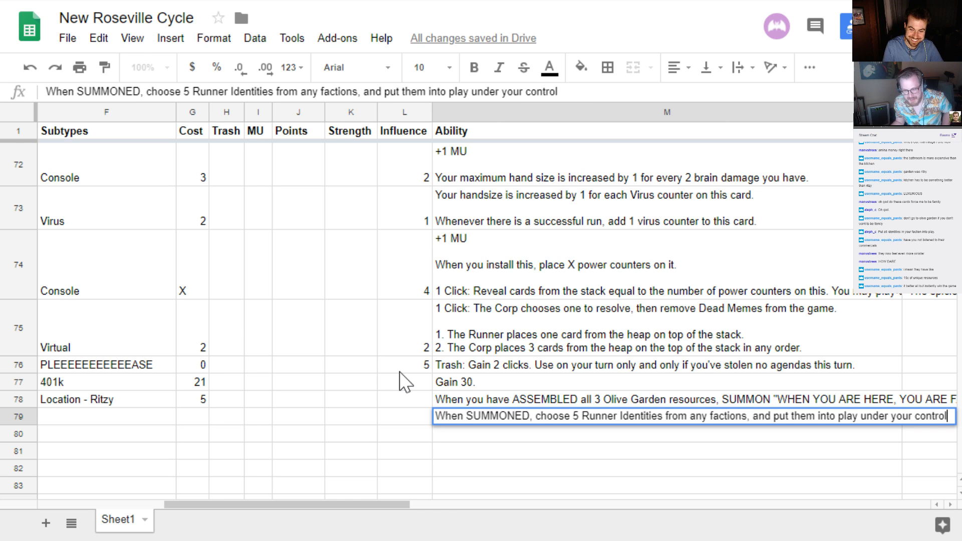
pyautogui.press('Return')
pyautogui.press('Up')
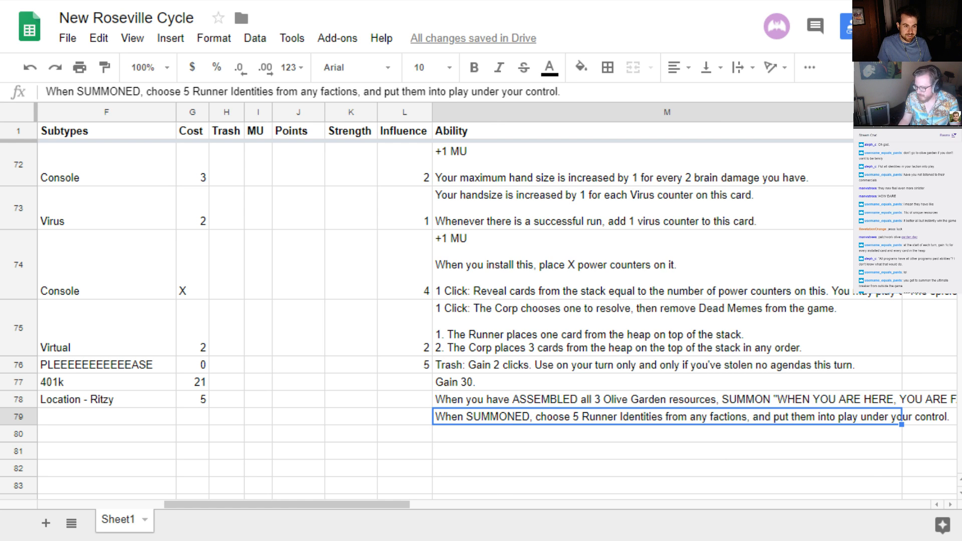
# Switch to cards.pdf to check the cost and influence on the Olive Garden - Bathroom card, and return to the spreadsheet
pyautogui.hotkey('ctrl', 'Tab')
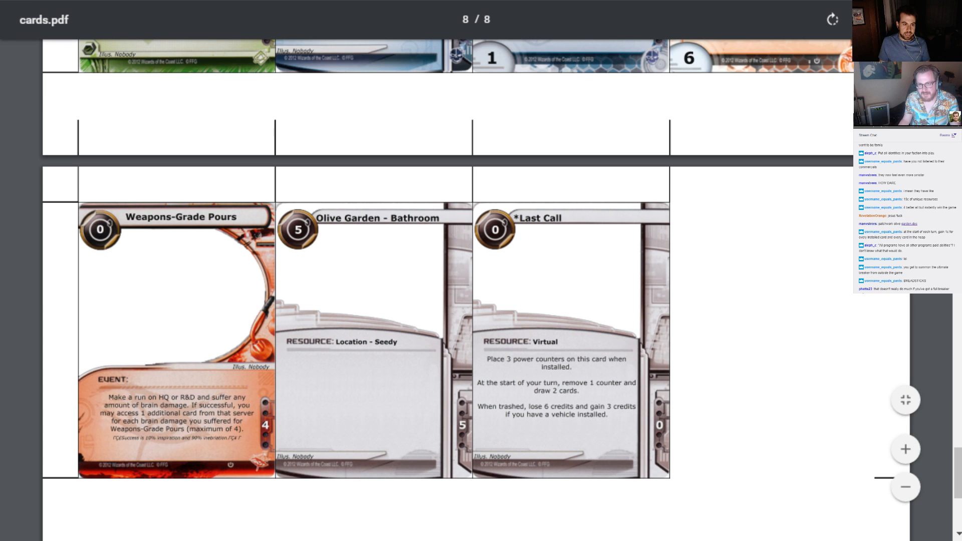
pyautogui.hotkey('ctrl', 'Tab')
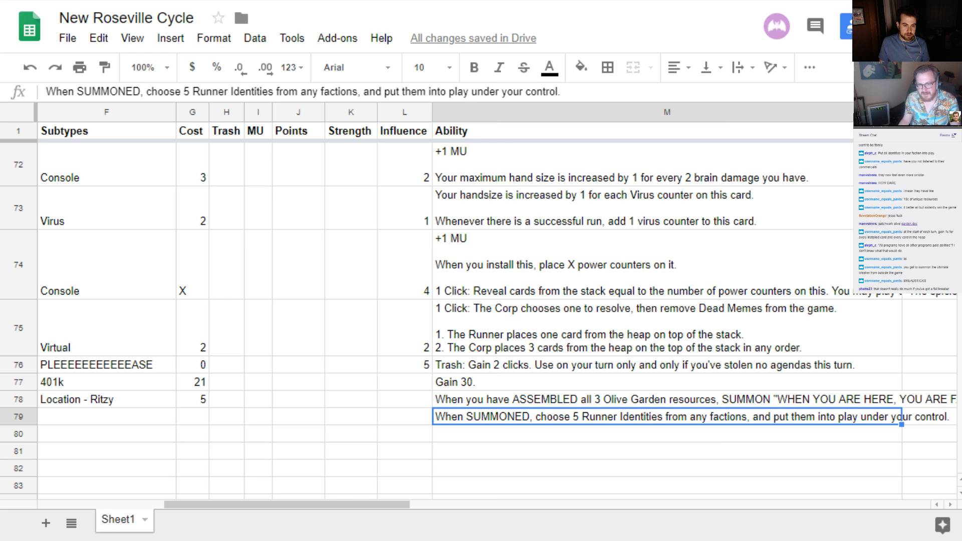
pyautogui.hotkey('ctrl', 'shift', 'Tab')
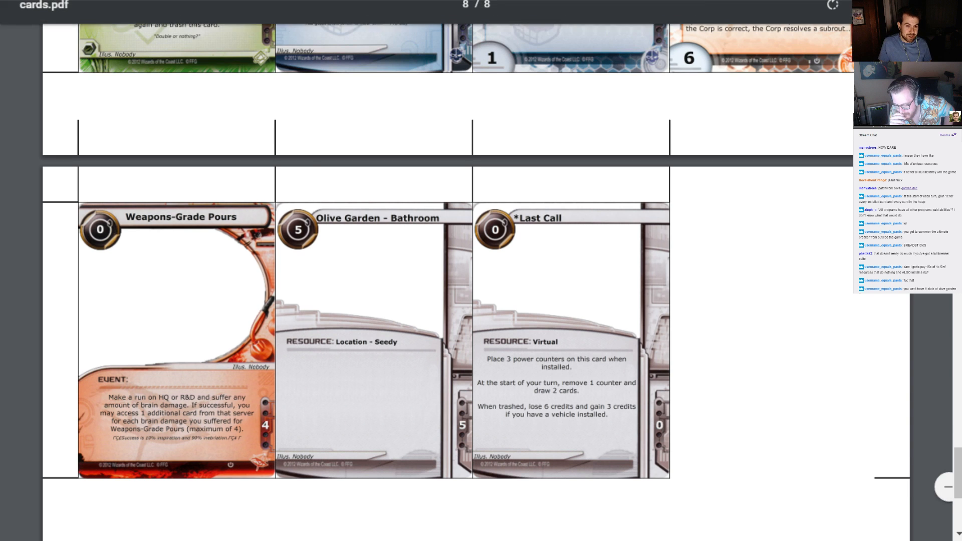
pyautogui.click(265, 0)
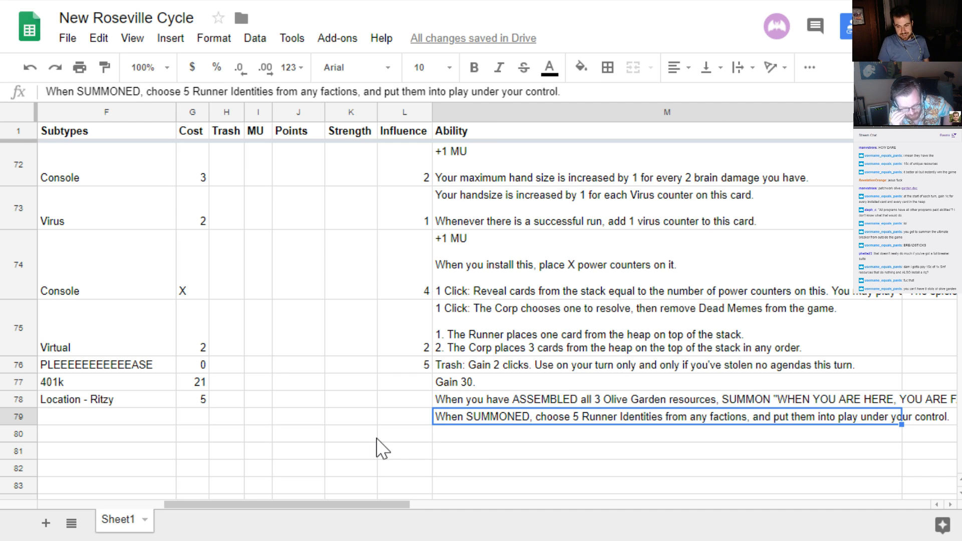
pyautogui.click(168, 0)
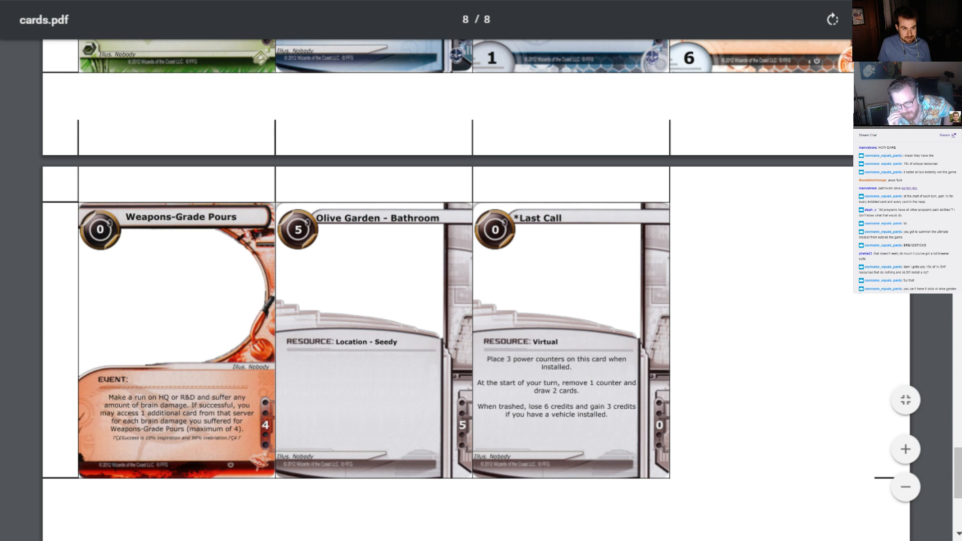
pyautogui.click(176, 0)
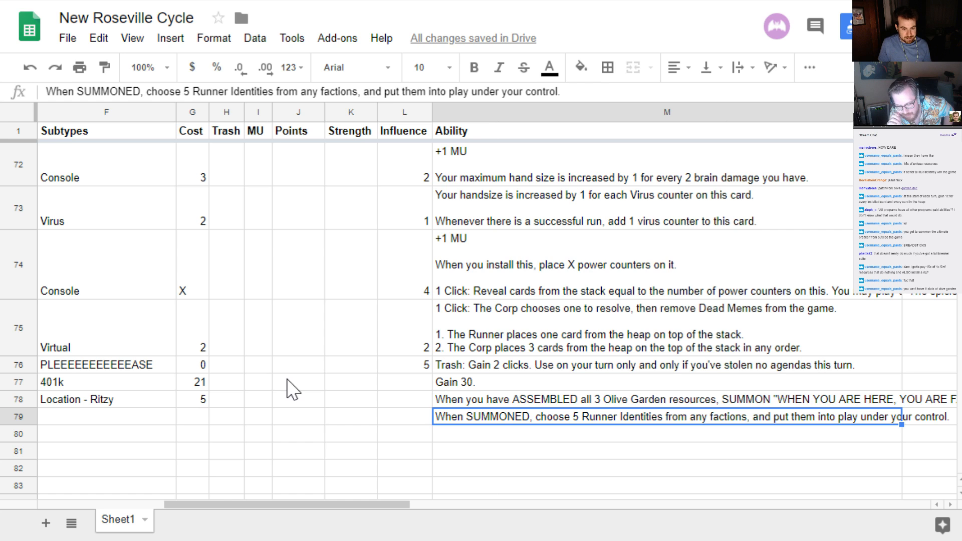
# Set the influence of Olive Garden - Kitchen in row 78 to 5
pyautogui.press('Left')
pyautogui.press('Up')
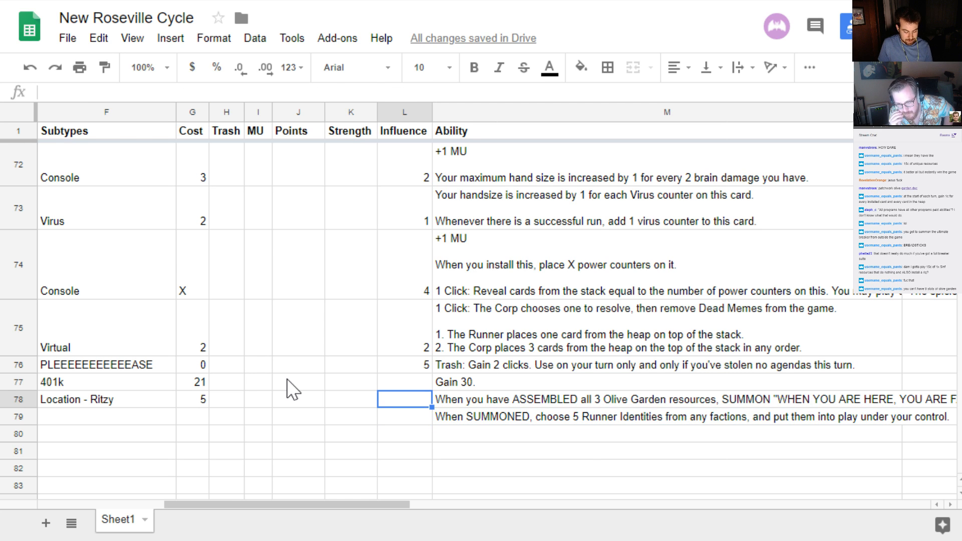
pyautogui.write('5')
pyautogui.press('Right')
pyautogui.press('Left')
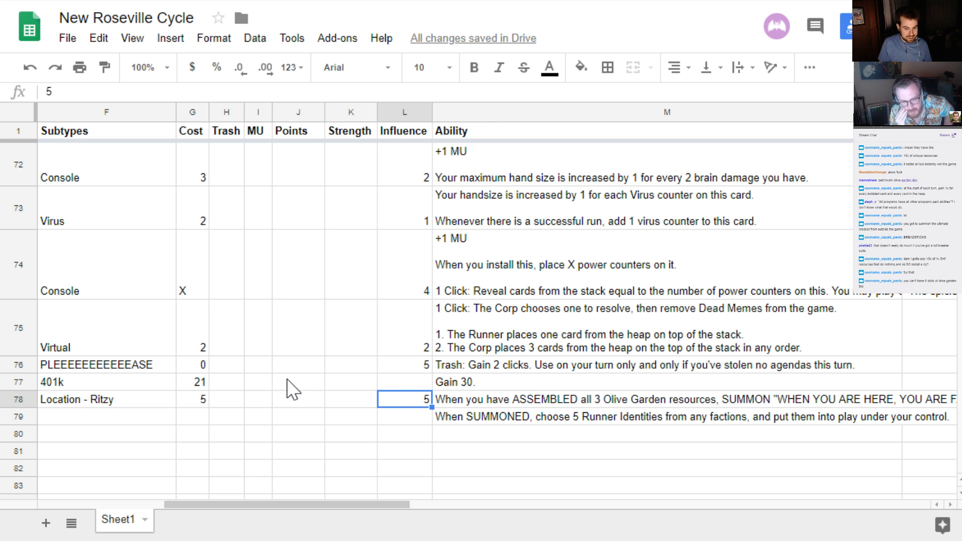
# Replace the type of WHEN YOU ARE HERE, YOU ARE FAMILY in row 79 with "program"
pyautogui.press('Down')
pyautogui.press('Right')
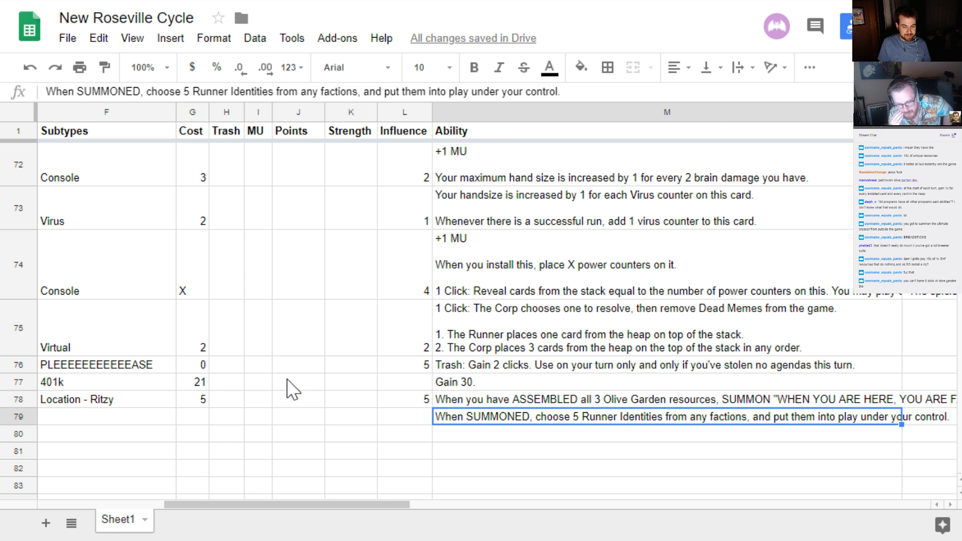
pyautogui.press('Left')
pyautogui.press('Left')
pyautogui.press('Left')
pyautogui.press('Left')
pyautogui.press('Left')
pyautogui.press('Left')
pyautogui.press('Left')
pyautogui.press('Left')
pyautogui.press('Left')
pyautogui.press('Left')
pyautogui.press('Left')
pyautogui.press('Left')
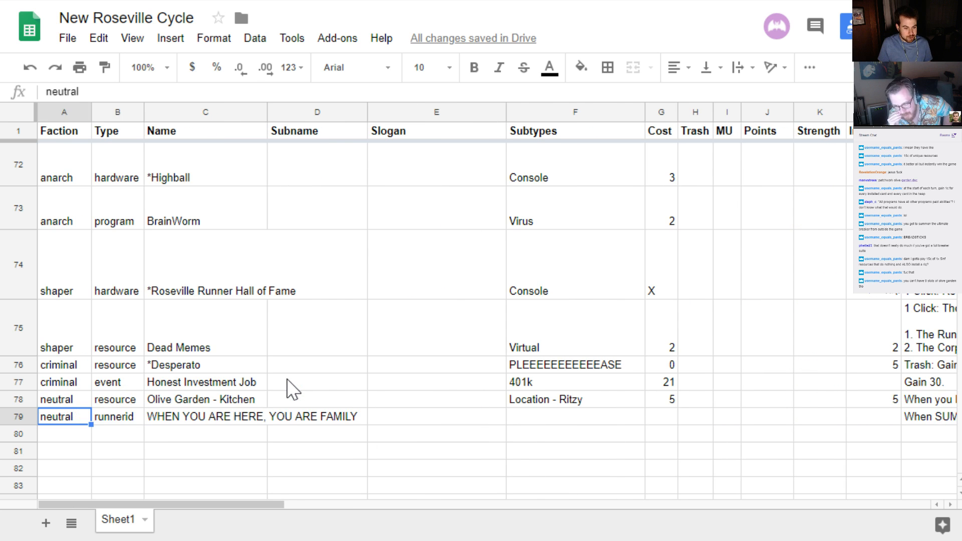
pyautogui.press('Right')
pyautogui.press('Left')
pyautogui.press('Right')
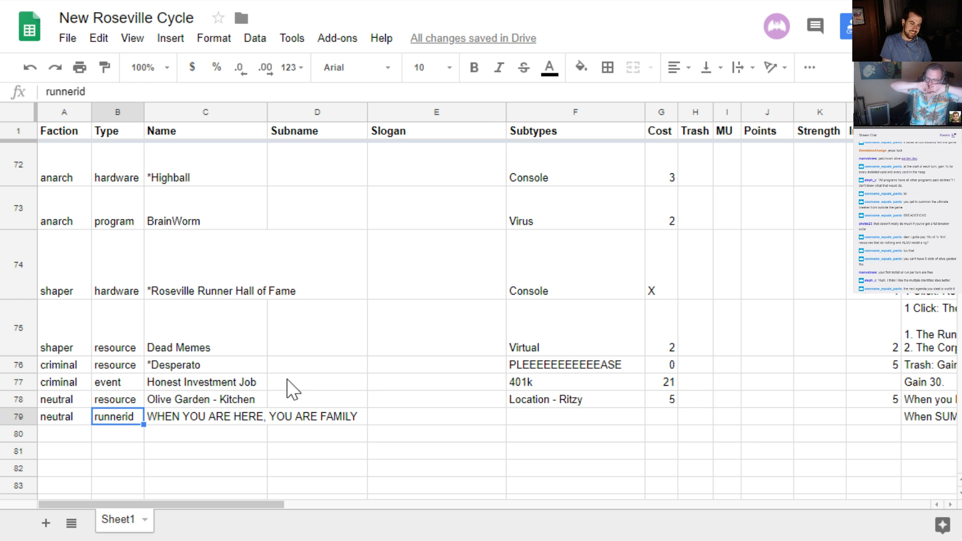
pyautogui.press('Right')
pyautogui.press('Right')
pyautogui.press('Right')
pyautogui.press('Right')
pyautogui.press('Left')
pyautogui.press('Left')
pyautogui.press('Left')
pyautogui.press('Left')
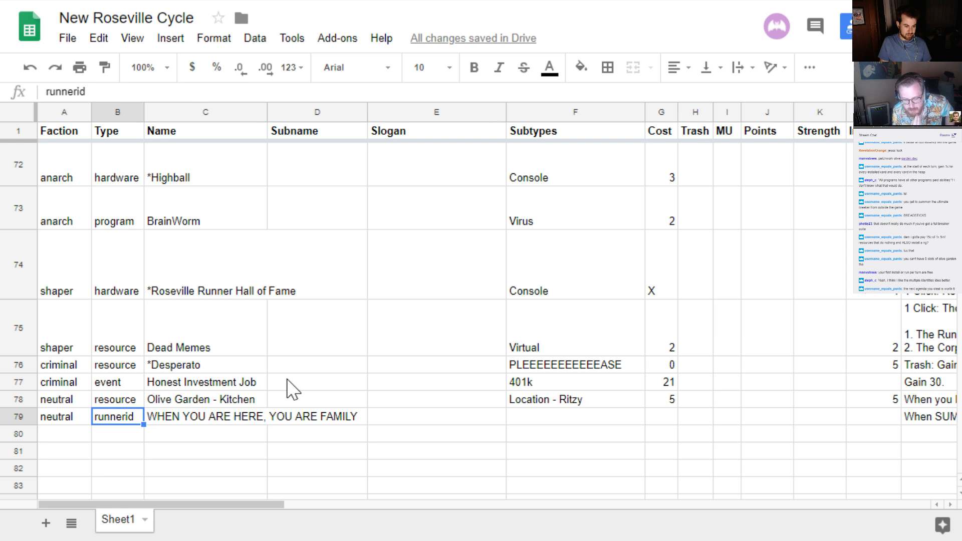
pyautogui.write('problem')
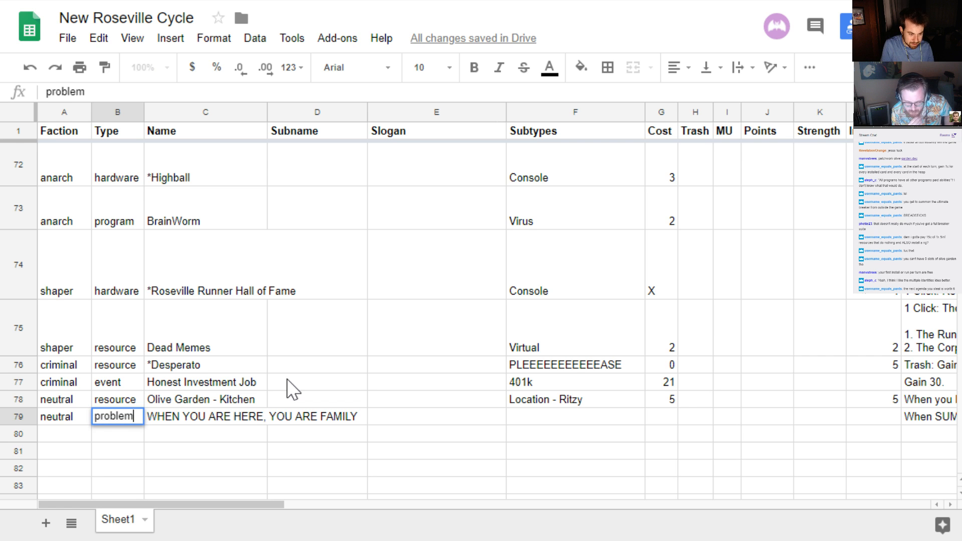
pyautogui.press('BackSpace')
pyautogui.press('BackSpace')
pyautogui.press('BackSpace')
pyautogui.press('BackSpace')
pyautogui.write('gram')
pyautogui.press('Return')
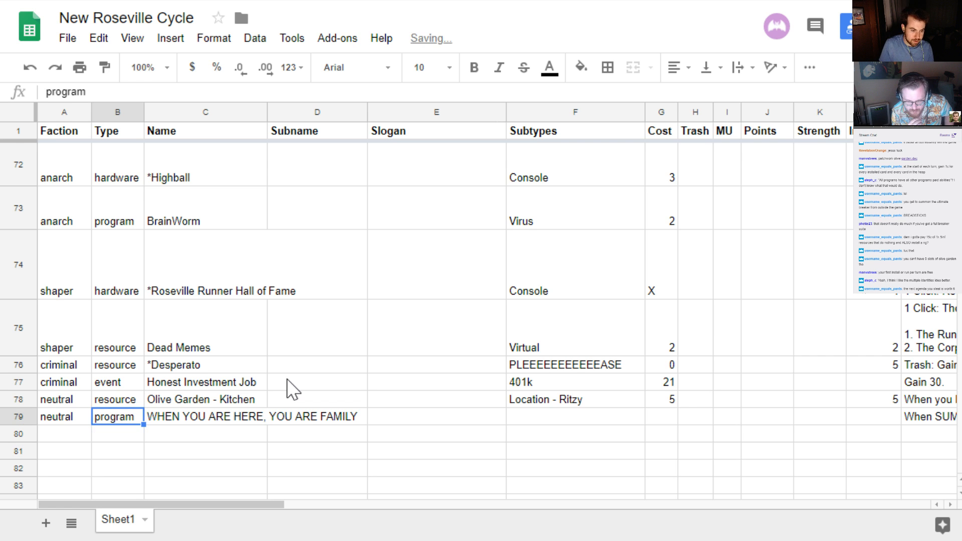
# Replace the whole ability text of WHEN YOU ARE HERE, YOU ARE FAMILY in row 79 with "1 Credit: +5 strength"
pyautogui.press('Tab')
pyautogui.press('Tab')
pyautogui.press('Tab')
pyautogui.press('Tab')
pyautogui.press('Tab')
pyautogui.press('Tab')
pyautogui.press('Tab')
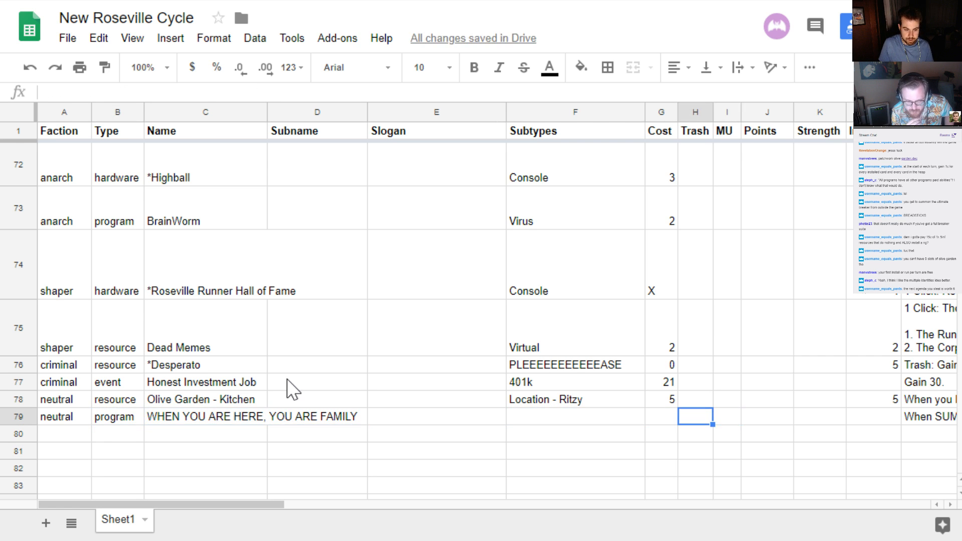
pyautogui.press('Tab')
pyautogui.press('Tab')
pyautogui.press('Tab')
pyautogui.press('Tab')
pyautogui.press('Return')
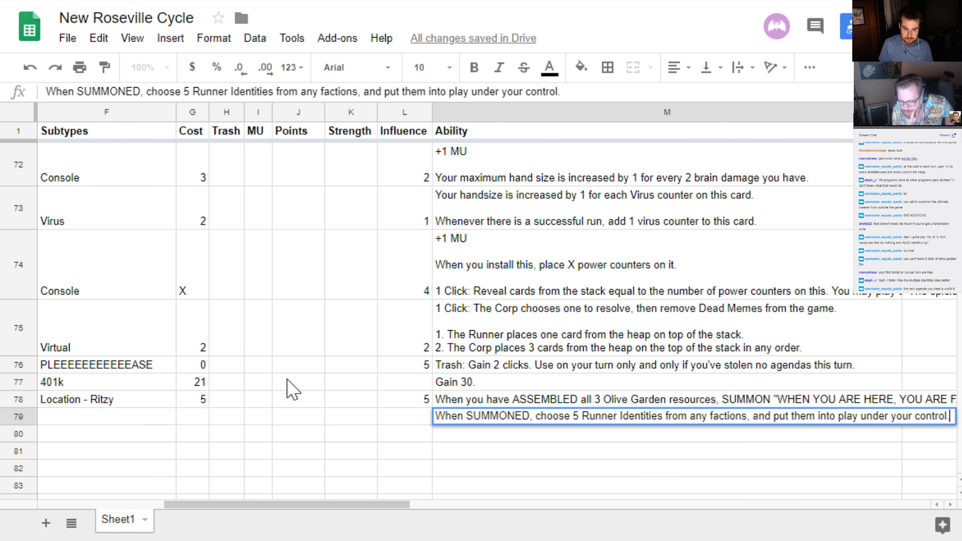
pyautogui.hotkey('ctrl', 'shift', 'Left')
pyautogui.hotkey('ctrl', 'shift', 'Left')
pyautogui.hotkey('ctrl', 'shift', 'Left')
pyautogui.hotkey('ctrl', 'shift', 'Left')
pyautogui.hotkey('ctrl', 'shift', 'Left')
pyautogui.hotkey('ctrl', 'shift', 'Left')
pyautogui.hotkey('ctrl', 'shift', 'Left')
pyautogui.hotkey('ctrl', 'shift', 'Left')
pyautogui.hotkey('ctrl', 'shift', 'Left')
pyautogui.hotkey('ctrl', 'shift', 'Left')
pyautogui.hotkey('ctrl', 'shift', 'Left')
pyautogui.hotkey('ctrl', 'shift', 'Left')
pyautogui.hotkey('ctrl', 'shift', 'Left')
pyautogui.hotkey('ctrl', 'shift', 'Left')
pyautogui.hotkey('ctrl', 'shift', 'Left')
pyautogui.hotkey('ctrl', 'shift', 'Left')
pyautogui.hotkey('ctrl', 'shift', 'Left')
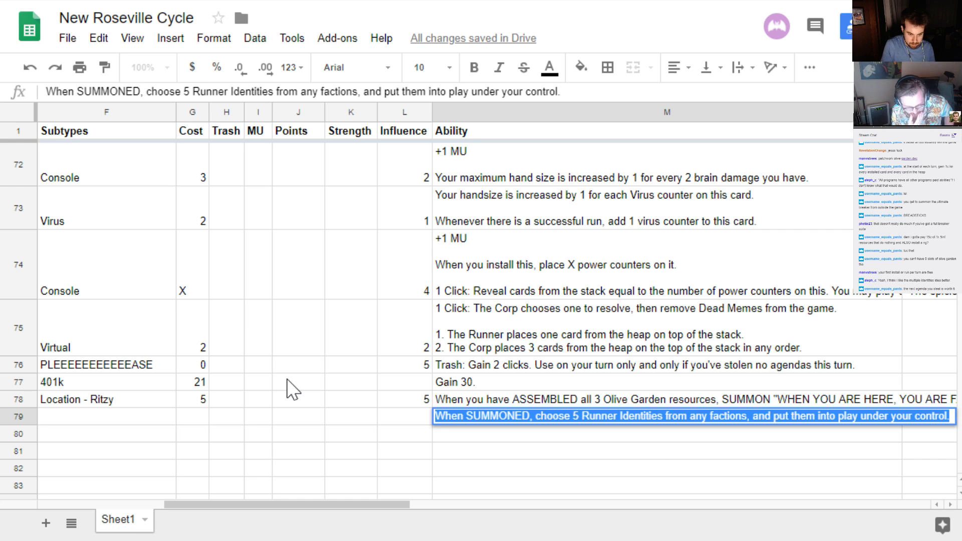
pyautogui.write('1 Credit: ')
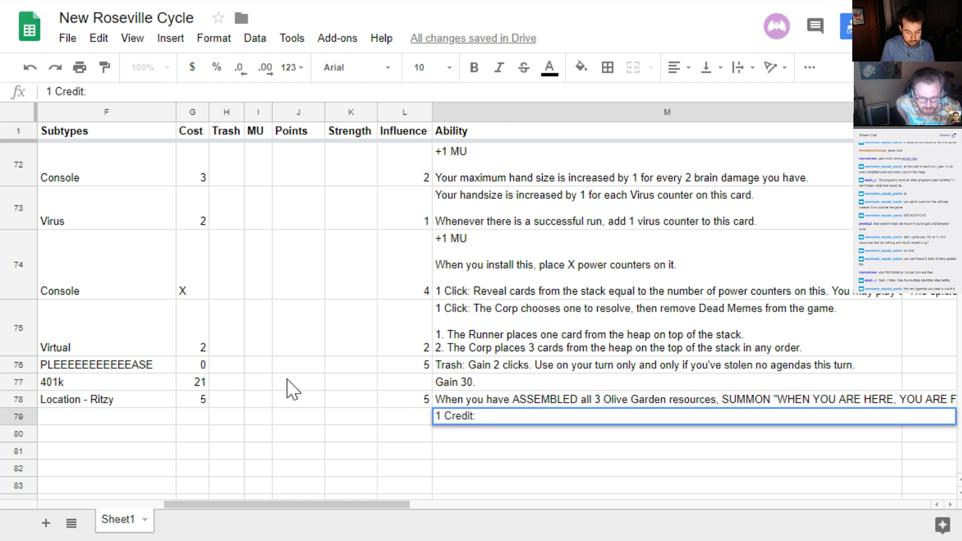
pyautogui.write('+')
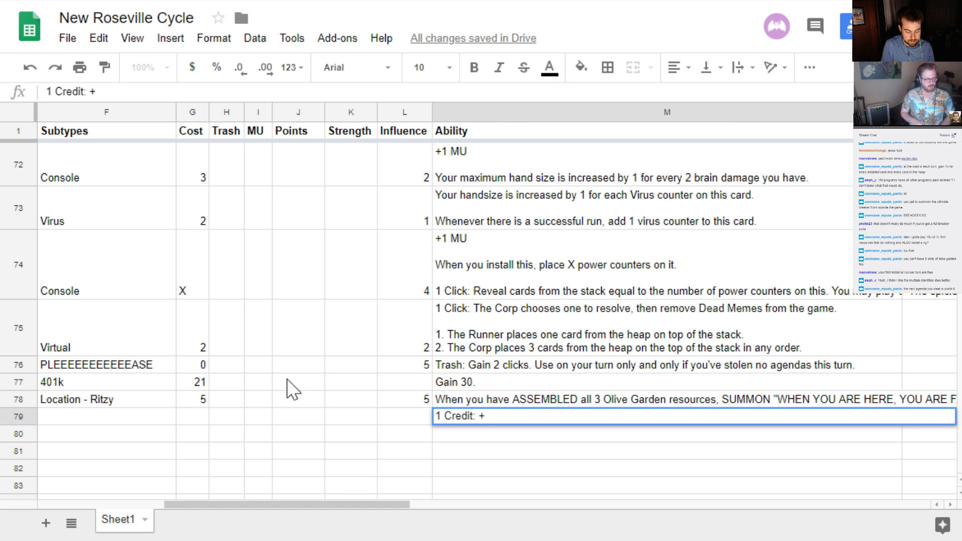
pyautogui.write('5 strength')
pyautogui.press('Return')
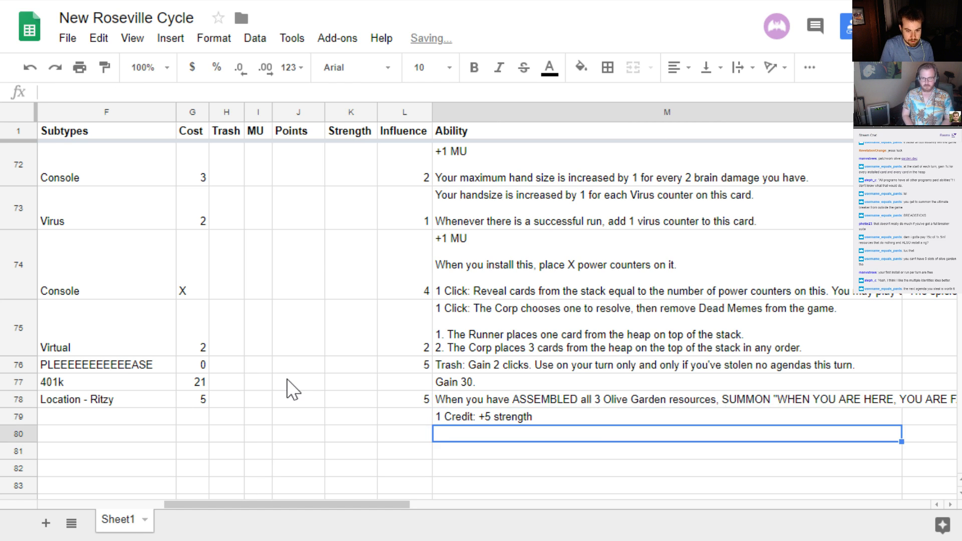
# Set the strength of WHEN YOU ARE HERE, YOU ARE FAMILY in row 79 to 5
pyautogui.press('Up')
pyautogui.press('Left')
pyautogui.press('Left')
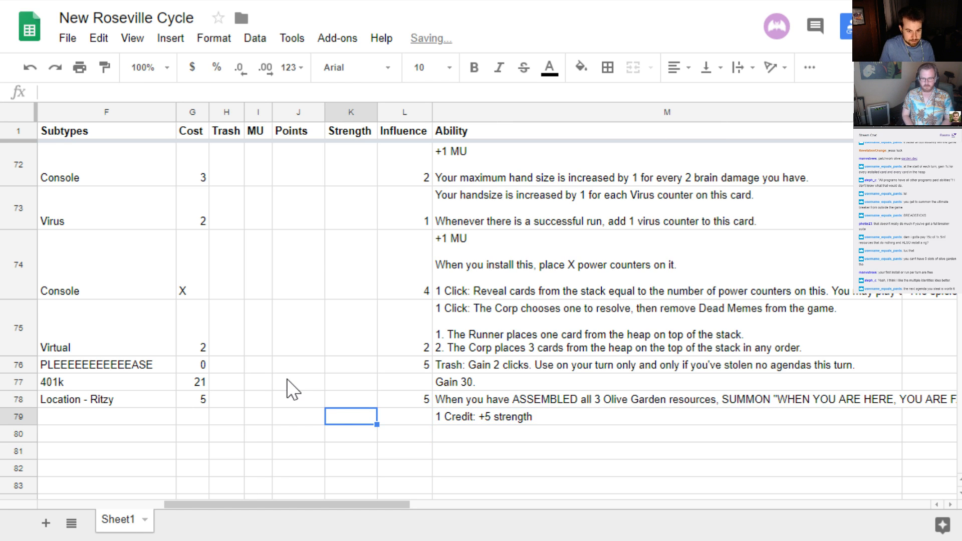
pyautogui.write('4')
pyautogui.press('BackSpace')
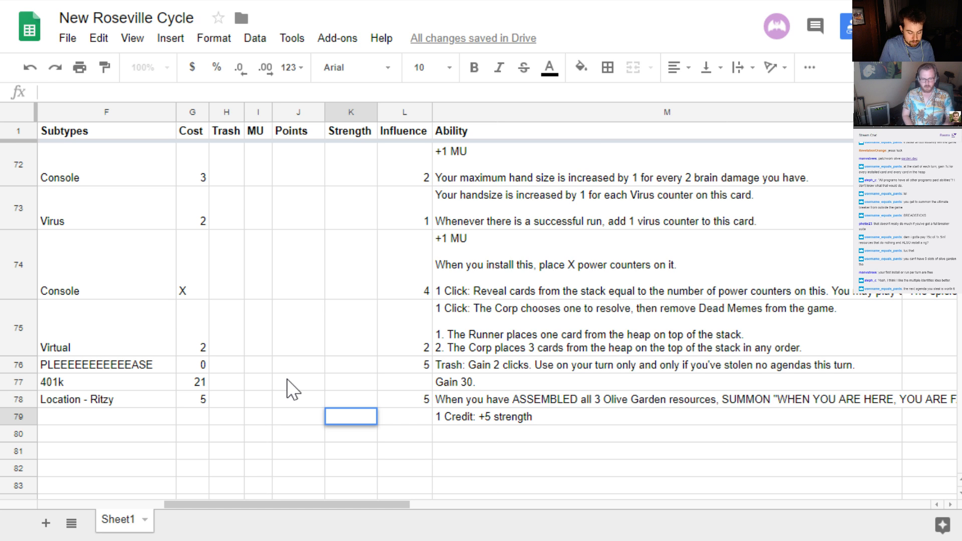
pyautogui.write('5')
pyautogui.press('Return')
# Add a second line, "1 Credit: Break 5 subs", to the ability text in row 79
pyautogui.press('Up')
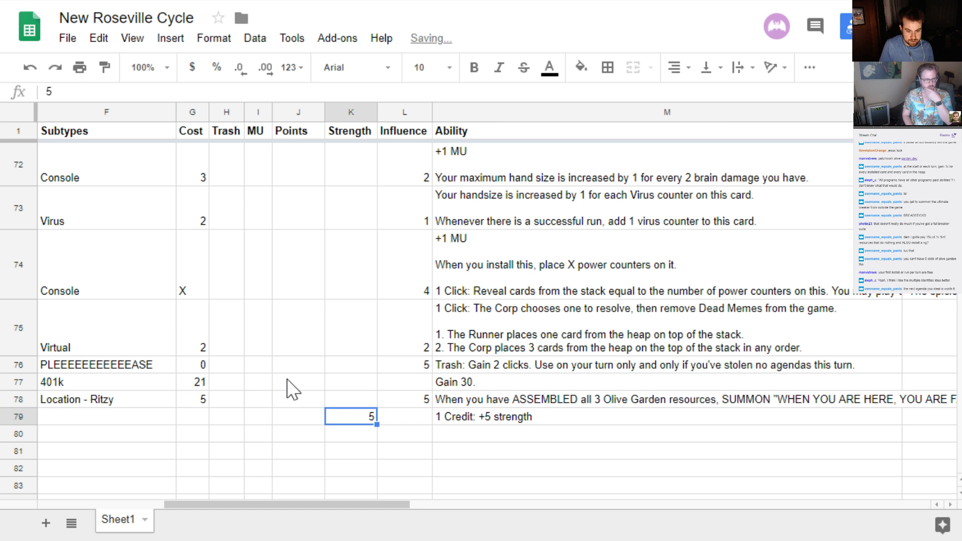
pyautogui.press('Right')
pyautogui.press('Right')
pyautogui.press('Return')
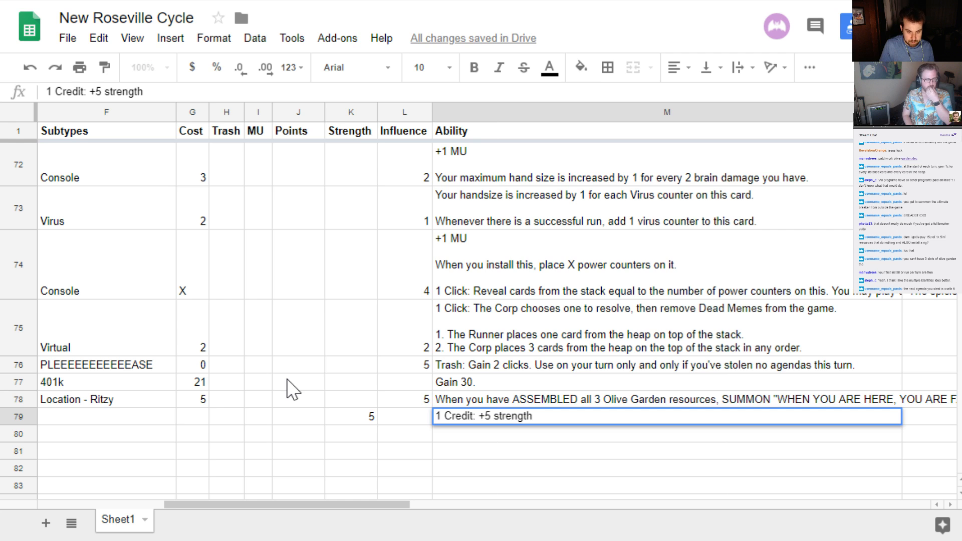
pyautogui.hotkey('alt', 'Return')
pyautogui.write('1 Credi')
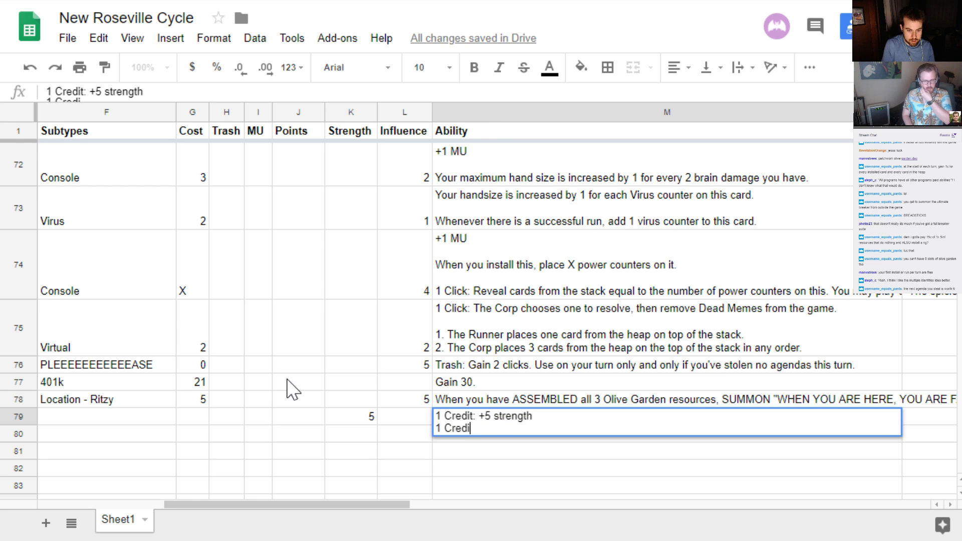
pyautogui.write('t: Break')
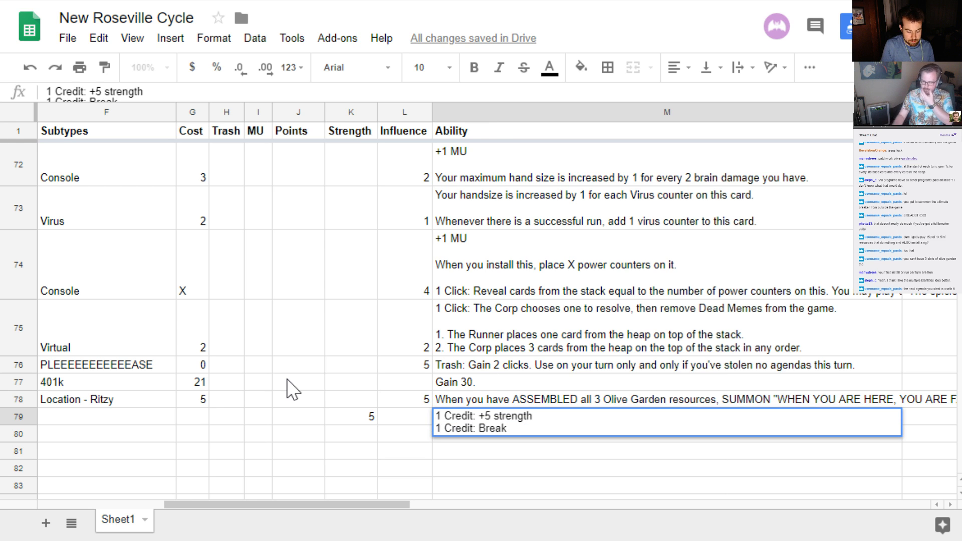
pyautogui.write(' 5 subs')
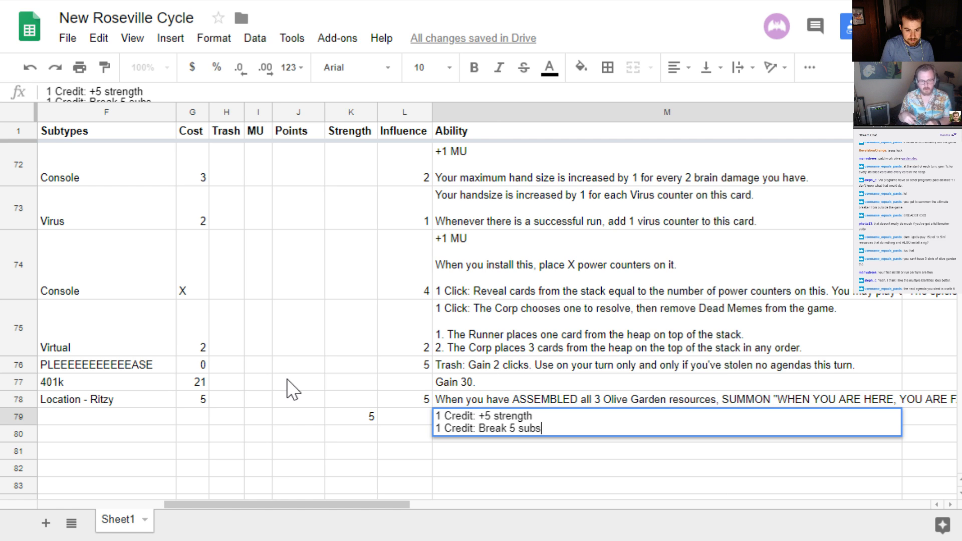
pyautogui.press('Return')
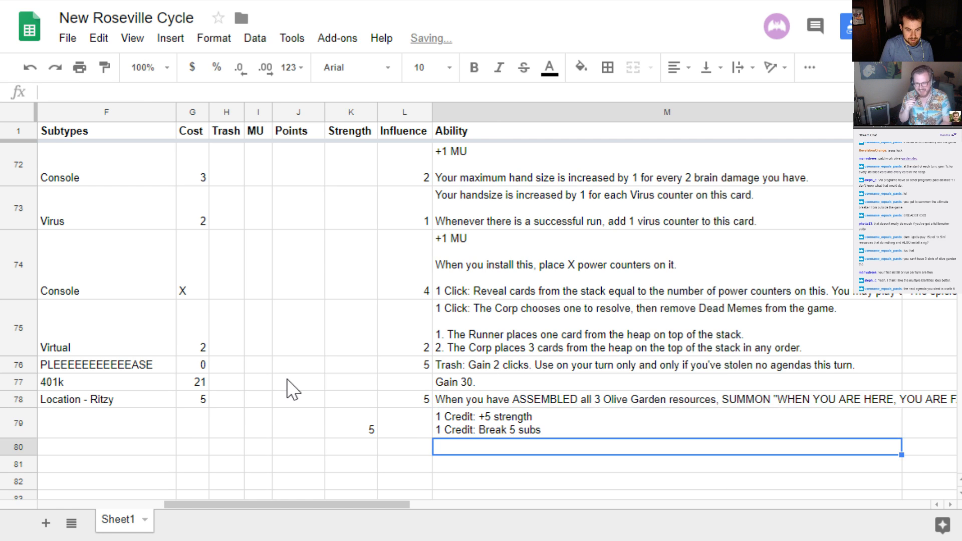
# Add a blank line and the sentence "Cannot be trashed." at the end of the ability text in row 79
pyautogui.press('Up')
pyautogui.press('Return')
pyautogui.hotkey('alt', 'Return')
pyautogui.hotkey('alt', 'Return')
pyautogui.write('C')
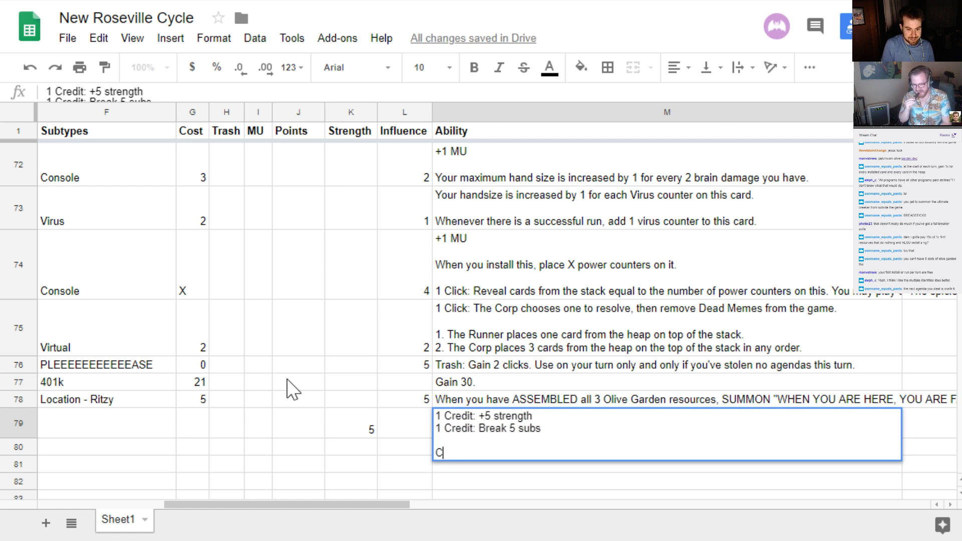
pyautogui.write('annot be trash')
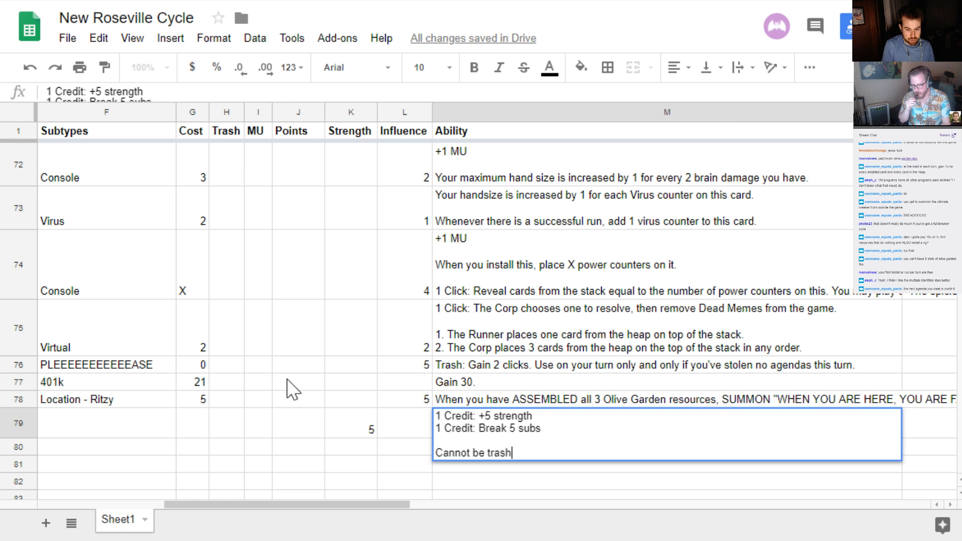
pyautogui.write('ed')
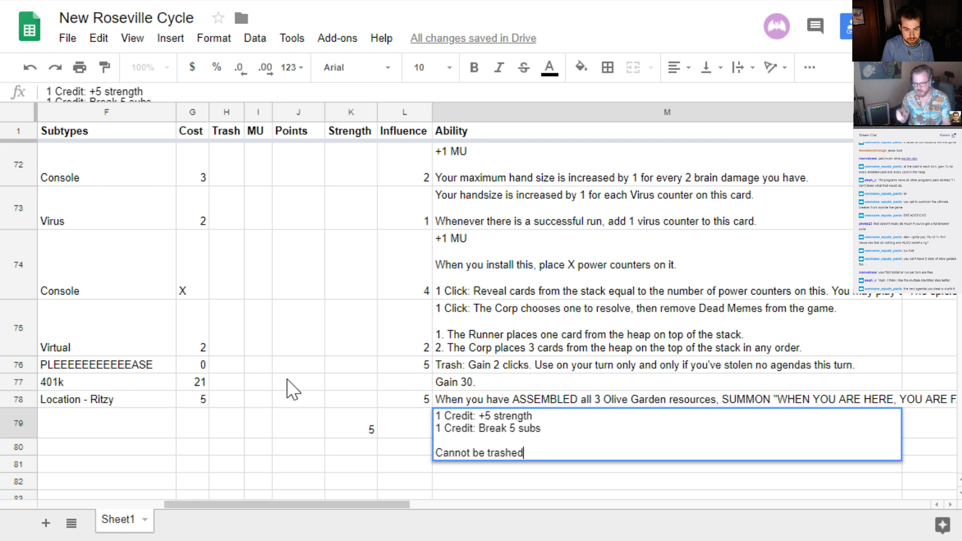
pyautogui.write('.. Cannot be removed')
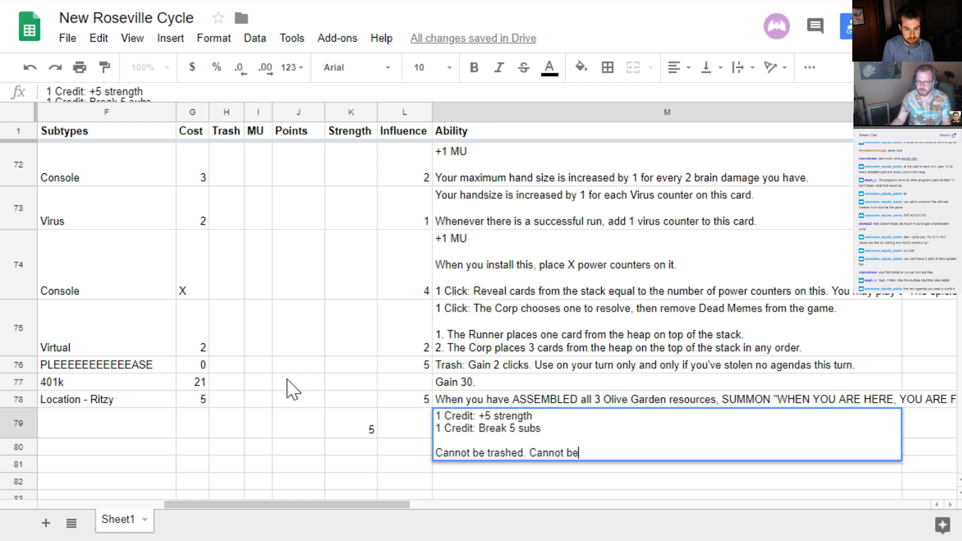
pyautogui.press('BackSpace')
pyautogui.press('BackSpace')
pyautogui.press('BackSpace')
pyautogui.press('BackSpace')
pyautogui.press('BackSpace')
pyautogui.press('BackSpace')
pyautogui.press('BackSpace')
pyautogui.press('BackSpace')
pyautogui.press('BackSpace')
pyautogui.press('BackSpace')
pyautogui.press('BackSpace')
pyautogui.press('BackSpace')
pyautogui.press('BackSpace')
pyautogui.press('BackSpace')
pyautogui.press('BackSpace')
pyautogui.press('BackSpace')
pyautogui.press('BackSpace')
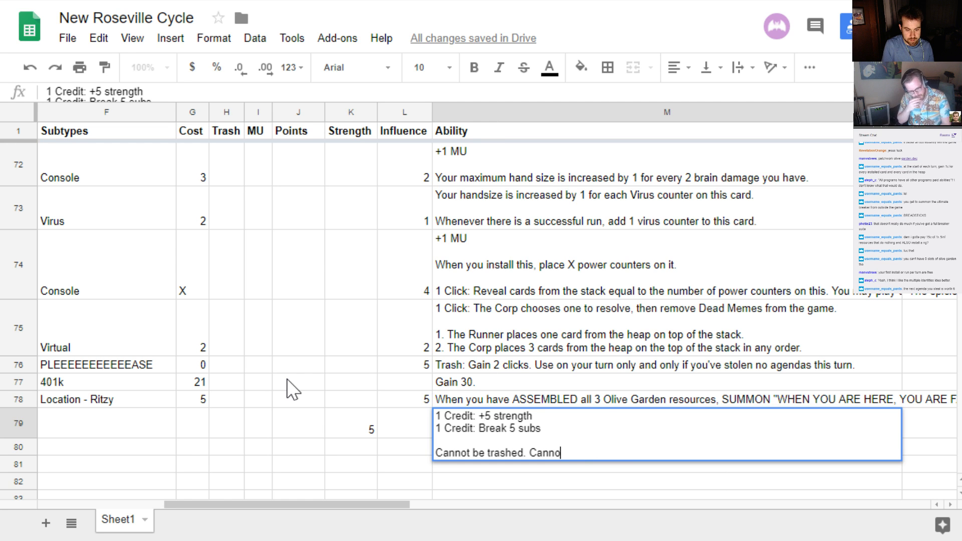
pyautogui.press('Return')
# Set the cost of WHEN YOU ARE HERE, YOU ARE FAMILY in row 79 to 0
pyautogui.press('Up')
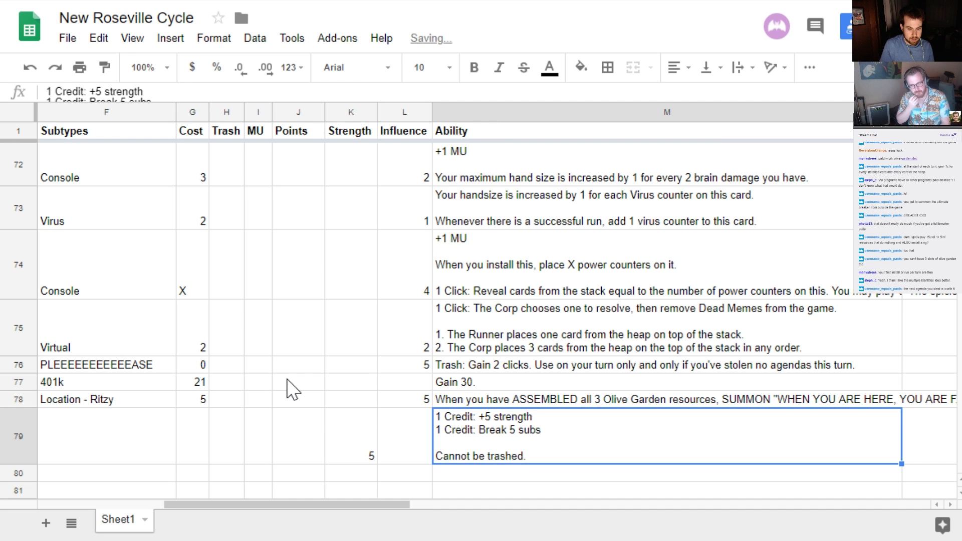
pyautogui.press('Left')
pyautogui.press('Left')
pyautogui.press('Left')
pyautogui.press('Left')
pyautogui.press('Left')
pyautogui.press('Left')
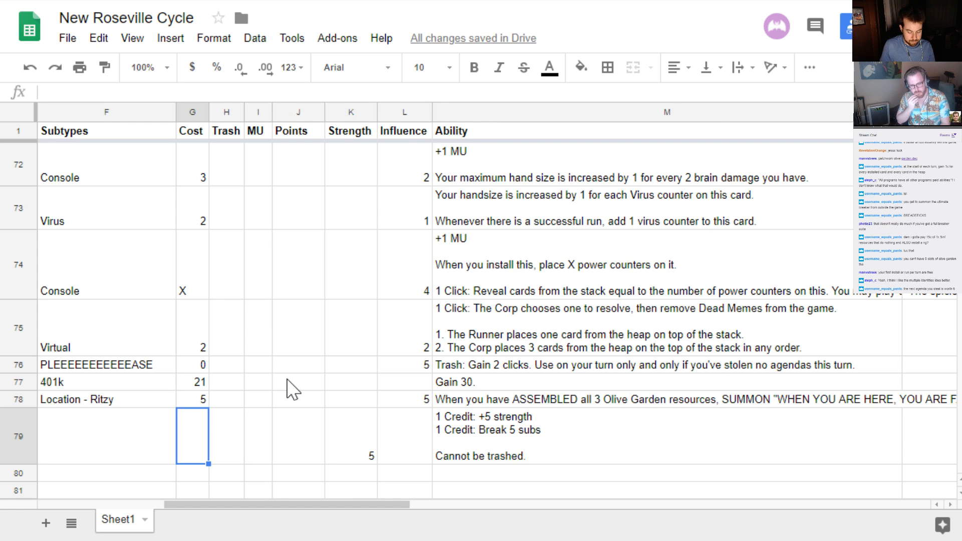
pyautogui.write('0')
pyautogui.press('Right')
pyautogui.press('Right')
pyautogui.press('Right')
pyautogui.press('Right')
pyautogui.press('Right')
pyautogui.press('Right')
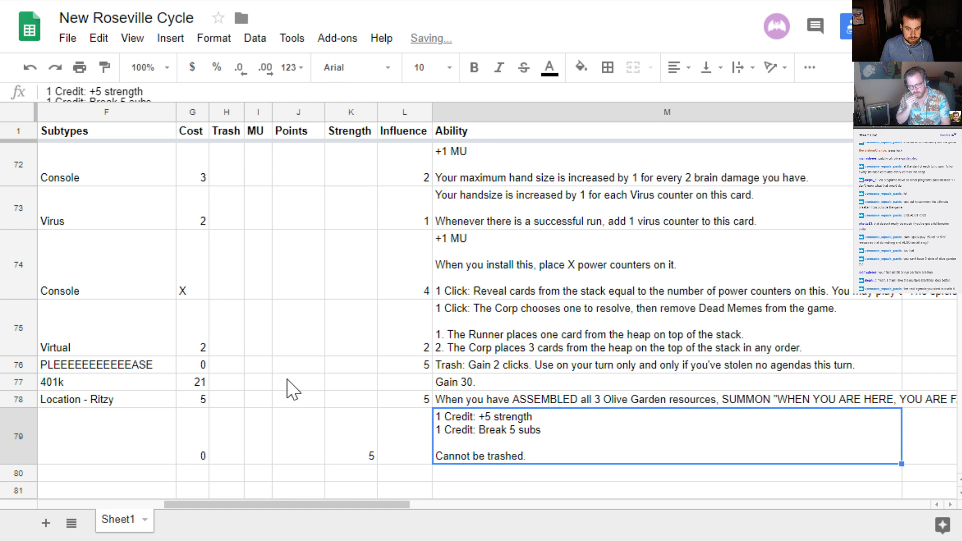
# Append "You no longer suffer damage. The Corp cannot score agendas on the turn they are installed." to the ability text in row 79
pyautogui.press('Return')
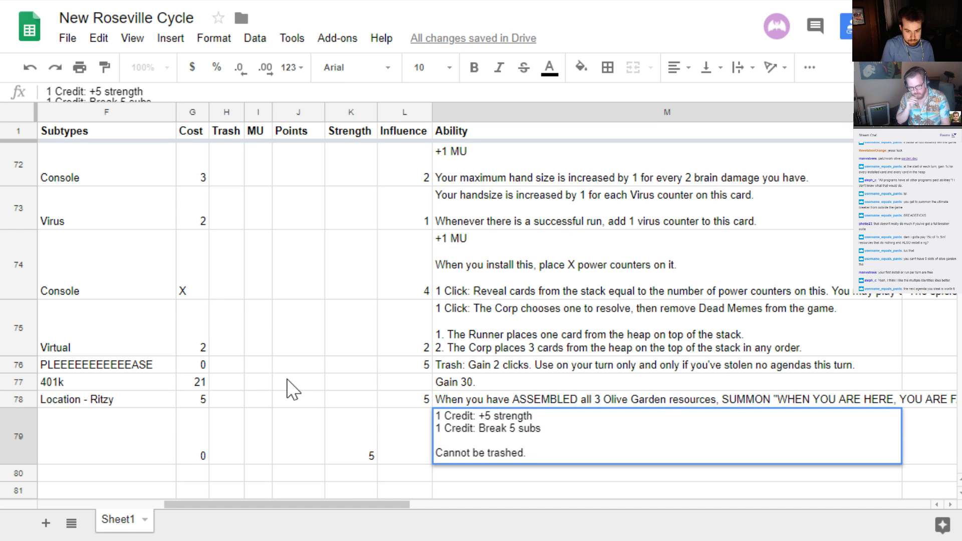
pyautogui.write('You ')
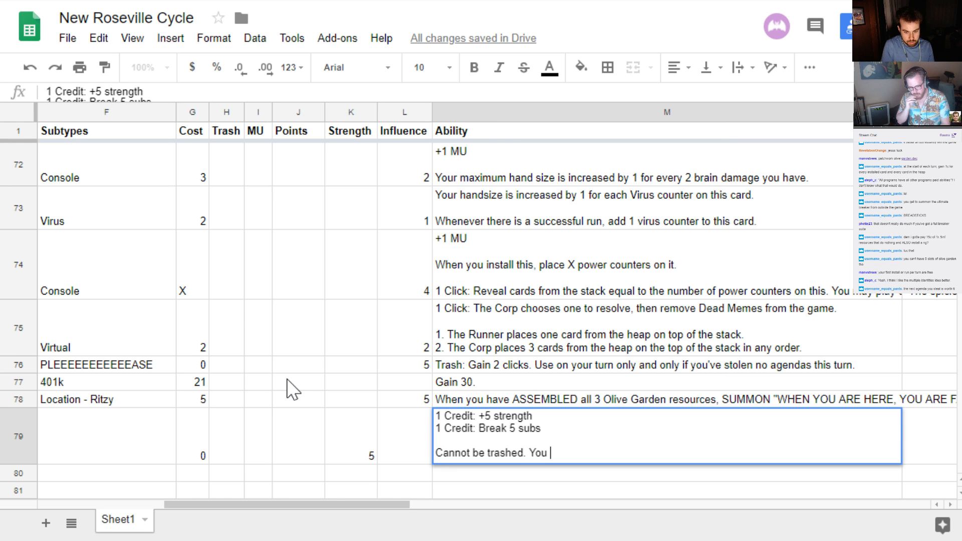
pyautogui.write('no longer suffer damage./')
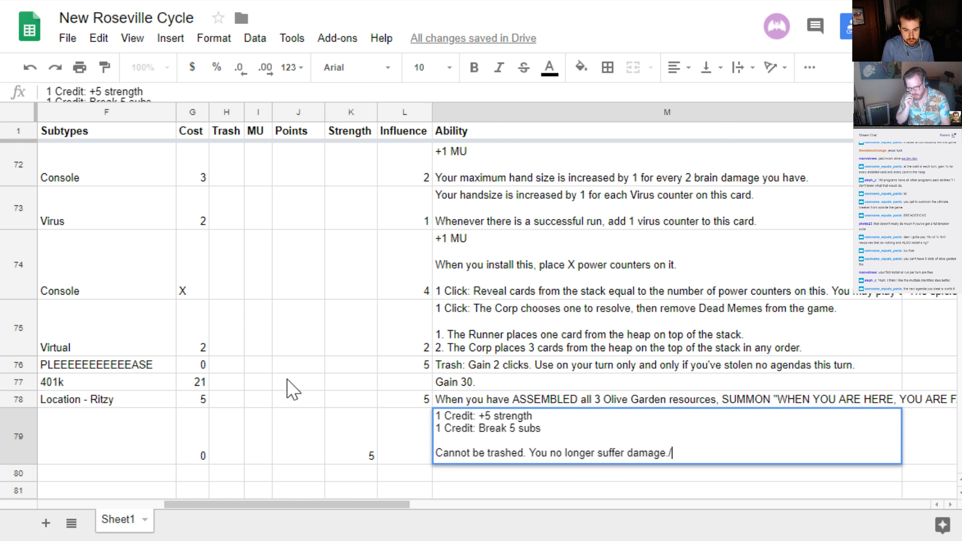
pyautogui.press('BackSpace')
pyautogui.write('The Cor')
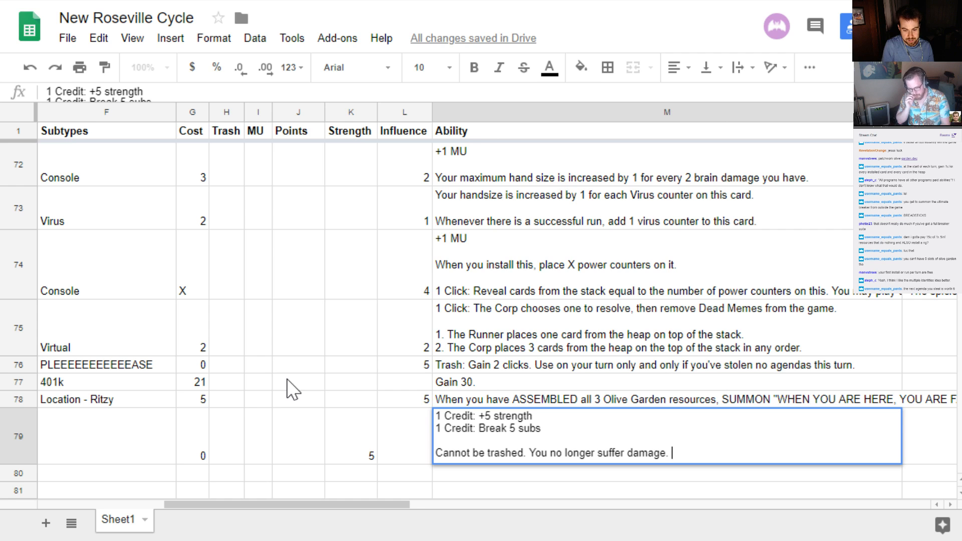
pyautogui.write('p cannot ')
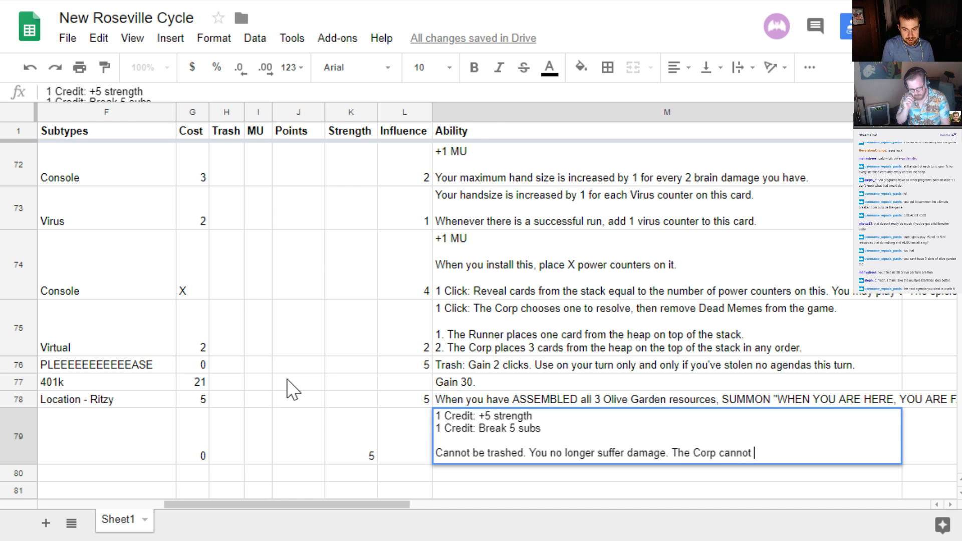
pyautogui.write('score agendas on the')
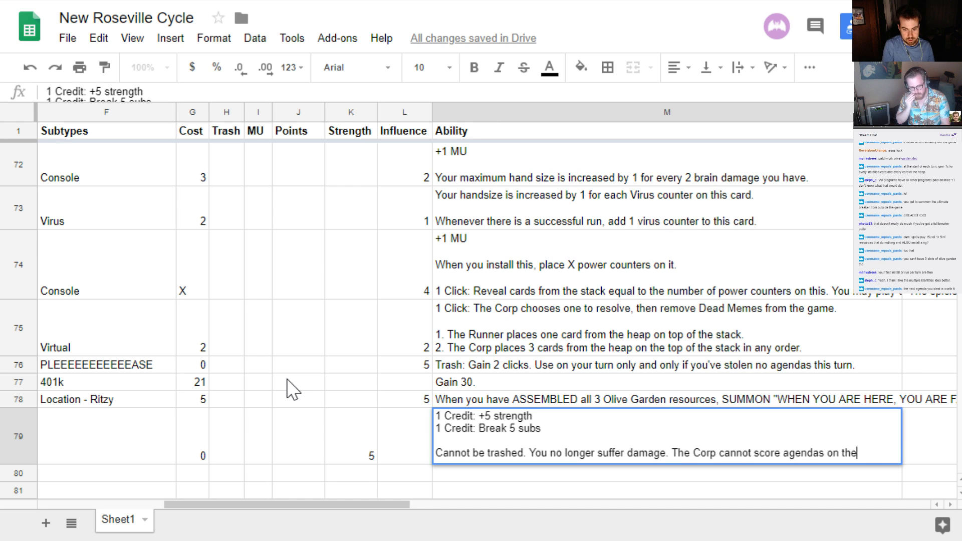
pyautogui.write(' turn they are installed.')
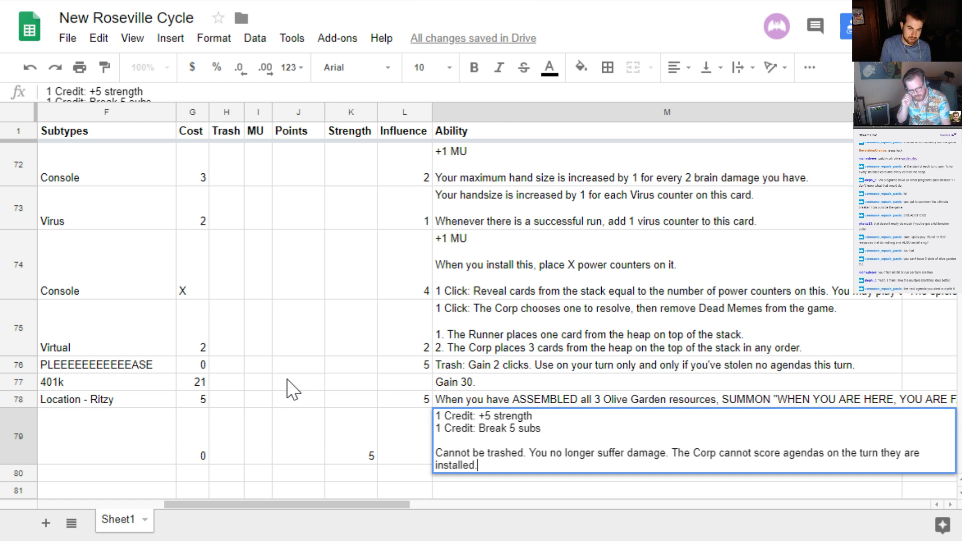
pyautogui.press('Return')
# Set the MU of WHEN YOU ARE HERE, YOU ARE FAMILY in row 79 to 4
pyautogui.press('Up')
pyautogui.press('Up')
pyautogui.press('Down')
pyautogui.press('Left')
pyautogui.press('Left')
pyautogui.press('Left')
pyautogui.press('Left')
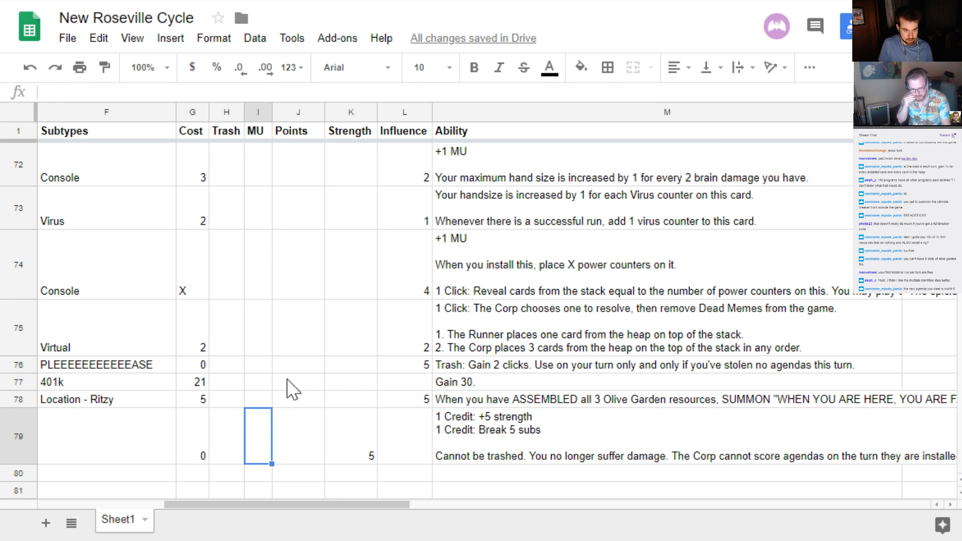
pyautogui.write('4')
pyautogui.press('Right')
pyautogui.press('Right')
pyautogui.press('Right')
pyautogui.press('Right')
# Insert "Cannot be included in your deck." before "Cannot be trashed." in the ability text in row 79
pyautogui.press('Return')
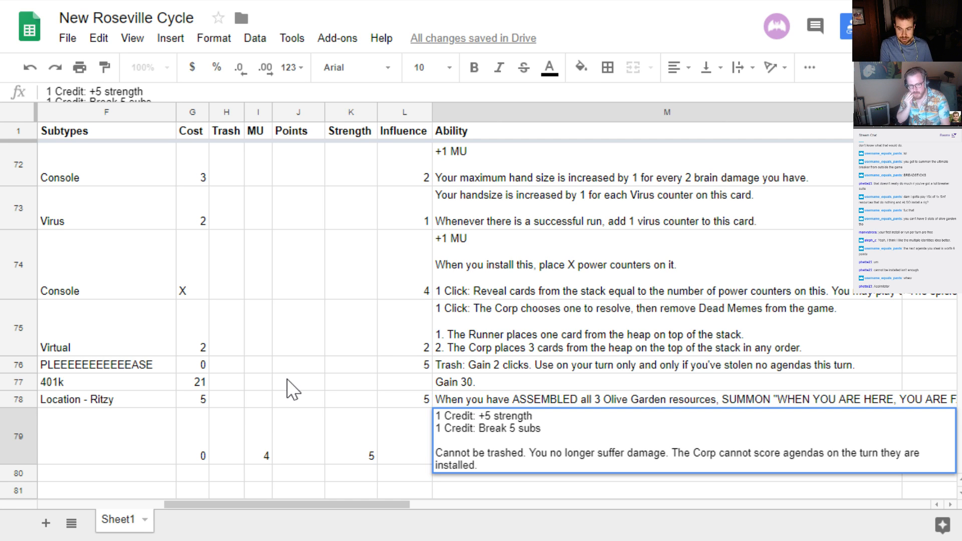
pyautogui.press('Up')
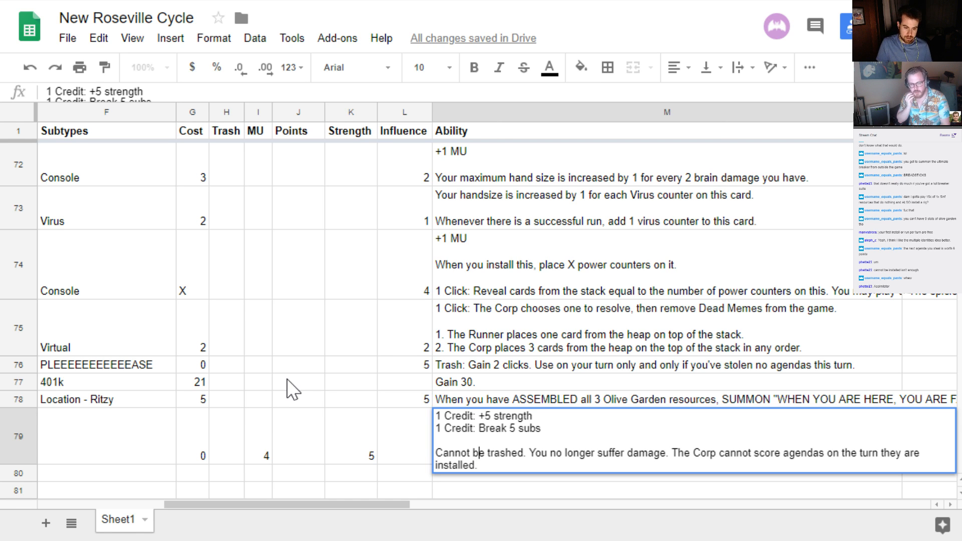
pyautogui.press('Left')
pyautogui.press('Home')
pyautogui.write('Cannot be included in')
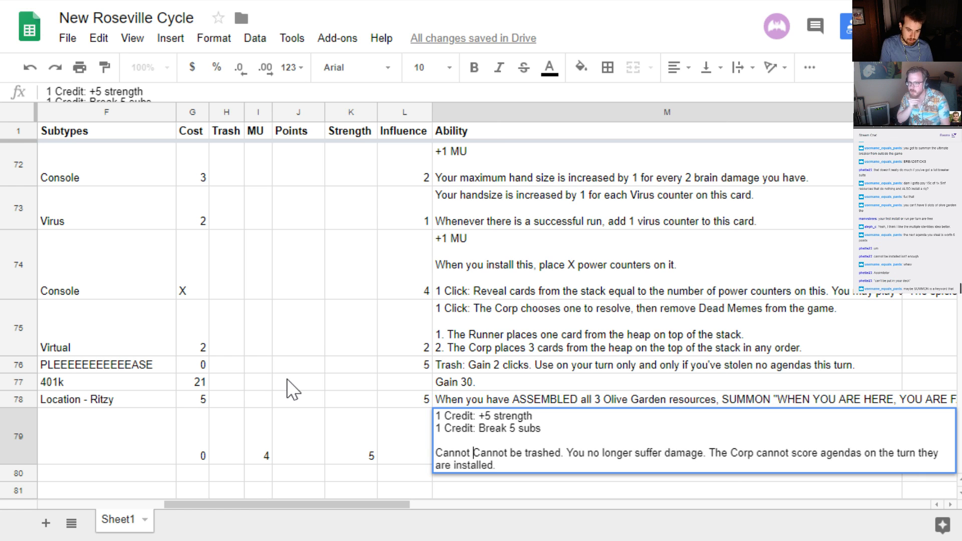
pyautogui.write(' your deck')
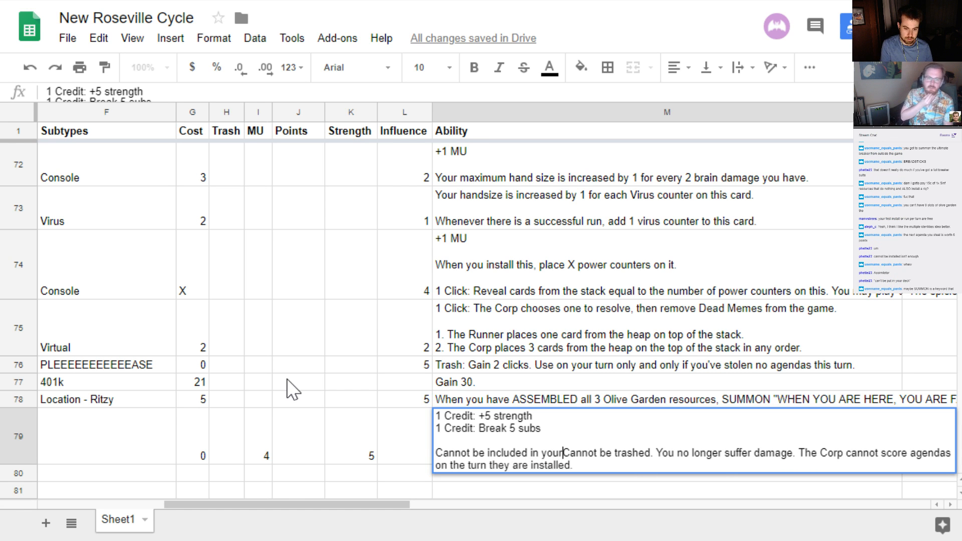
pyautogui.write('.')
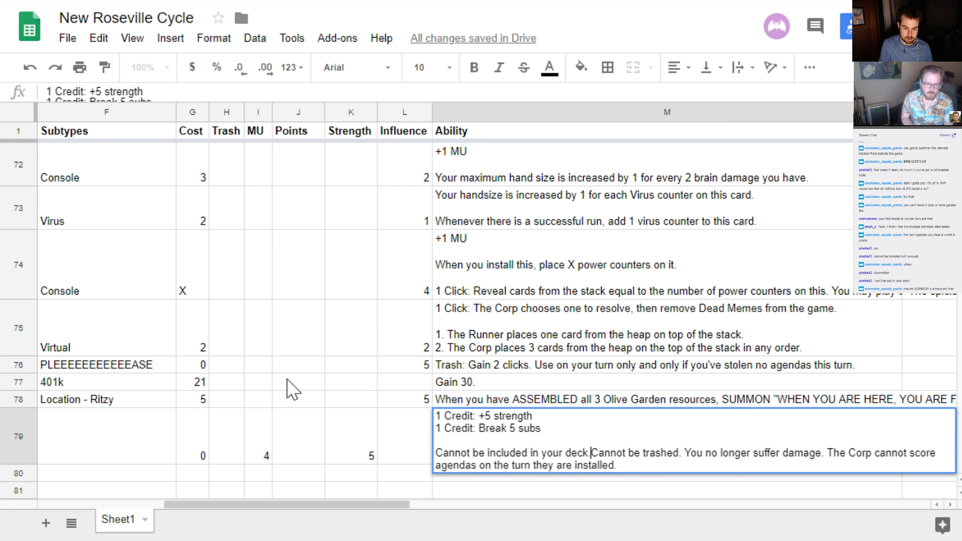
pyautogui.press('Return')
# Open the ability text of WHEN YOU ARE HERE, YOU ARE FAMILY in row 79 for editing
pyautogui.press('Up')
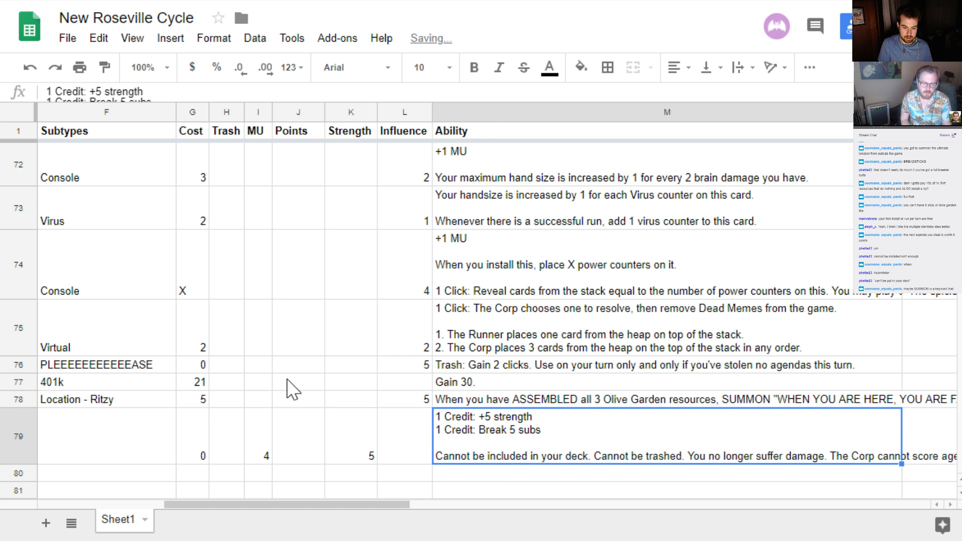
pyautogui.press('Return')
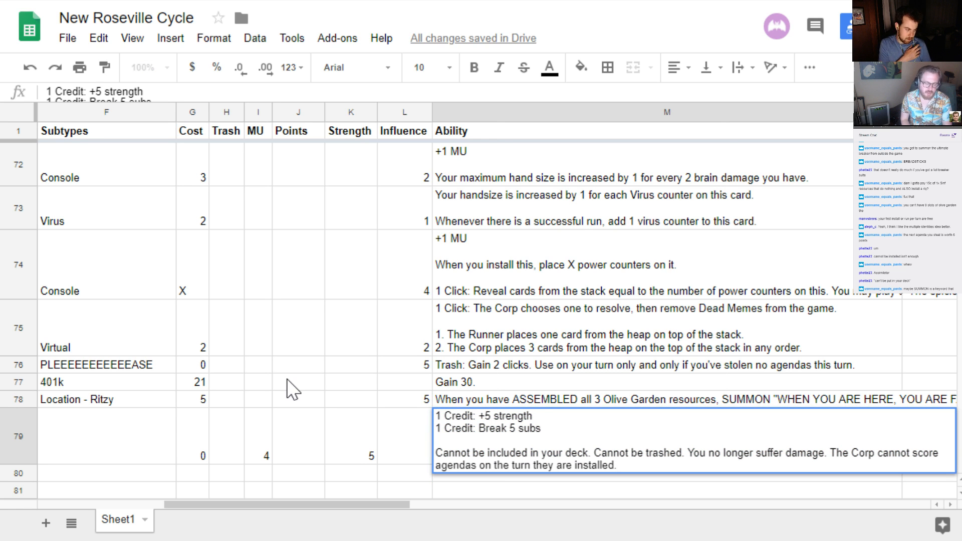
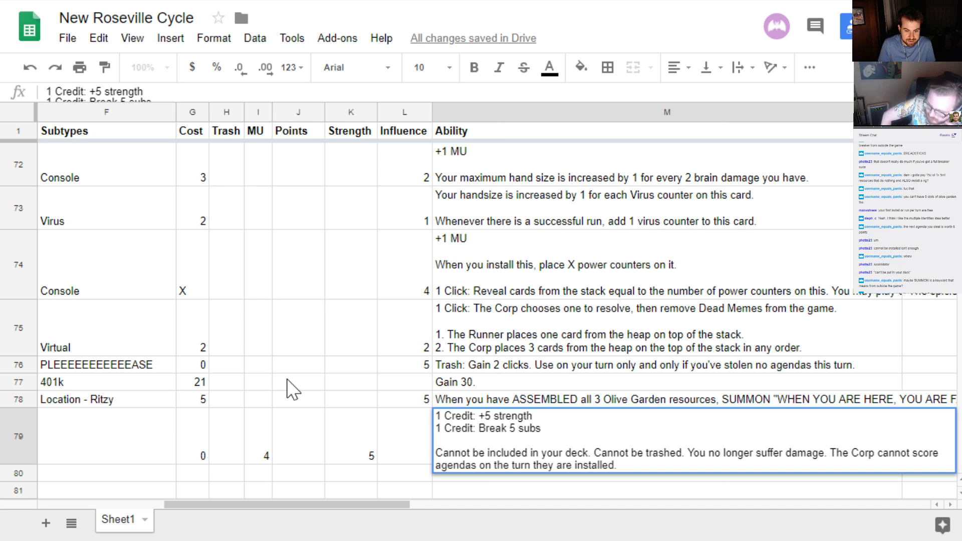
pyautogui.press('Escape')
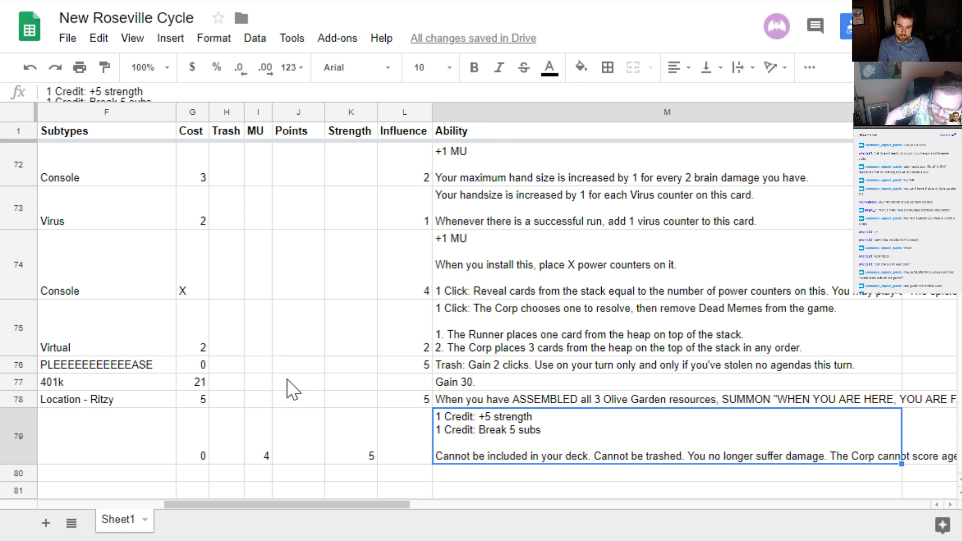
pyautogui.press('Return')
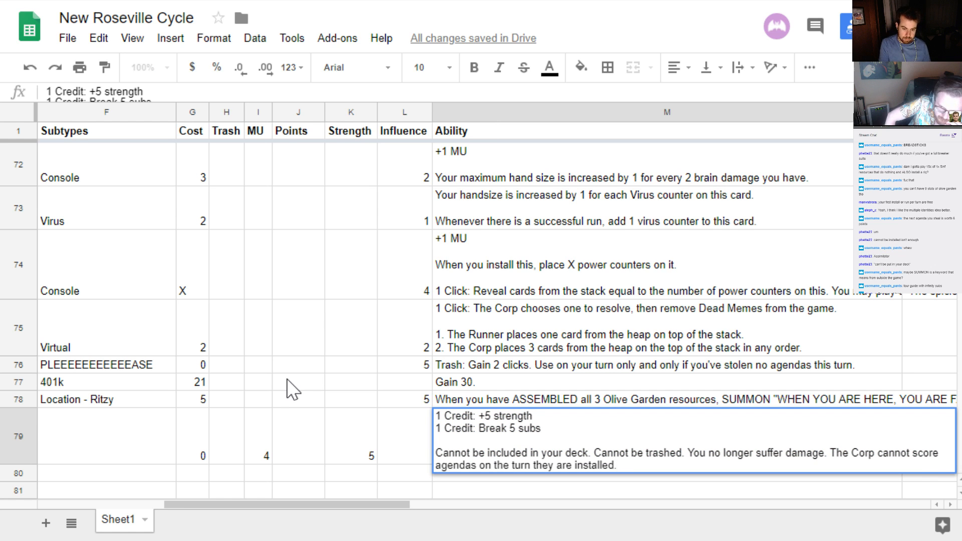
pyautogui.press('Escape')
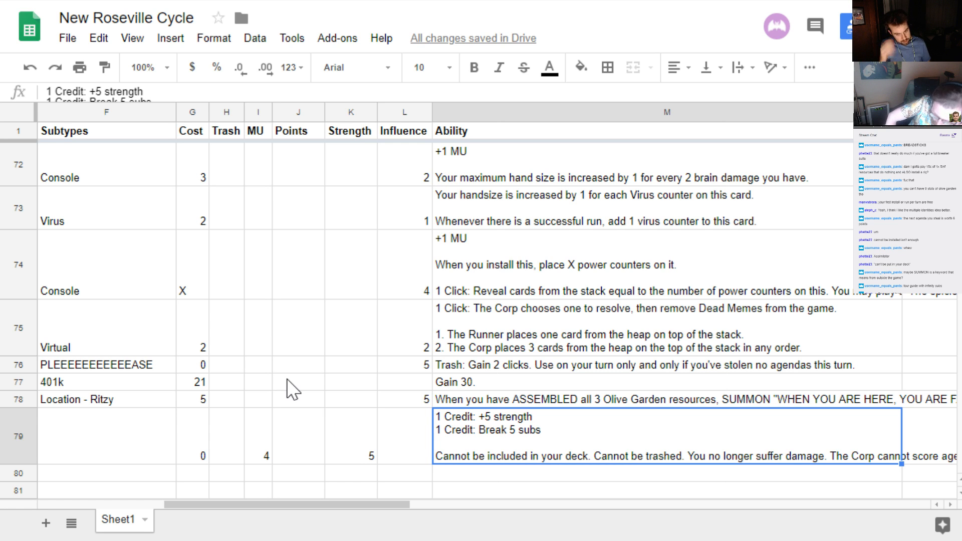
# Append "Remove all tags. You can now longer be tagged." to the ability text in row 79
pyautogui.press('Return')
pyautogui.write('RE')
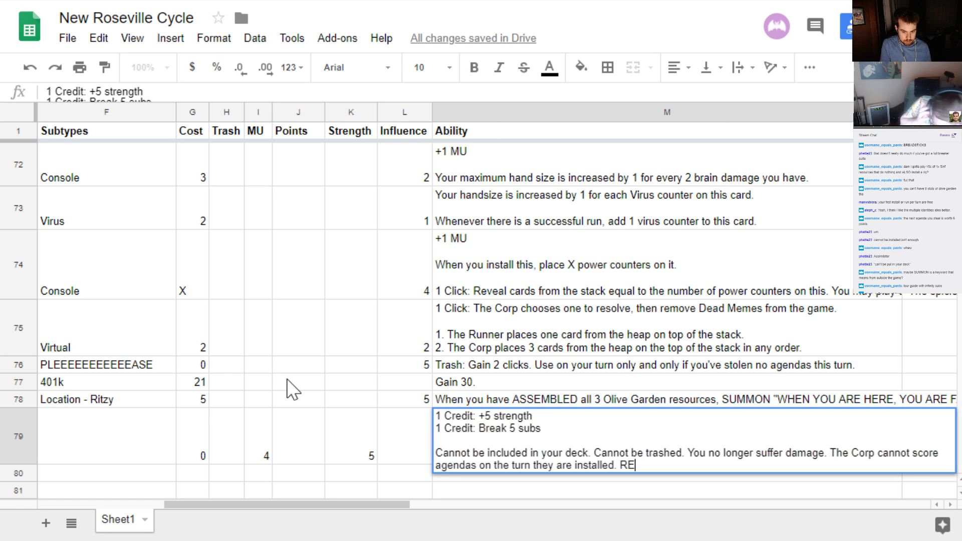
pyautogui.write('mo')
pyautogui.press('BackSpace')
pyautogui.press('BackSpace')
pyautogui.press('BackSpace')
pyautogui.write('emove all ')
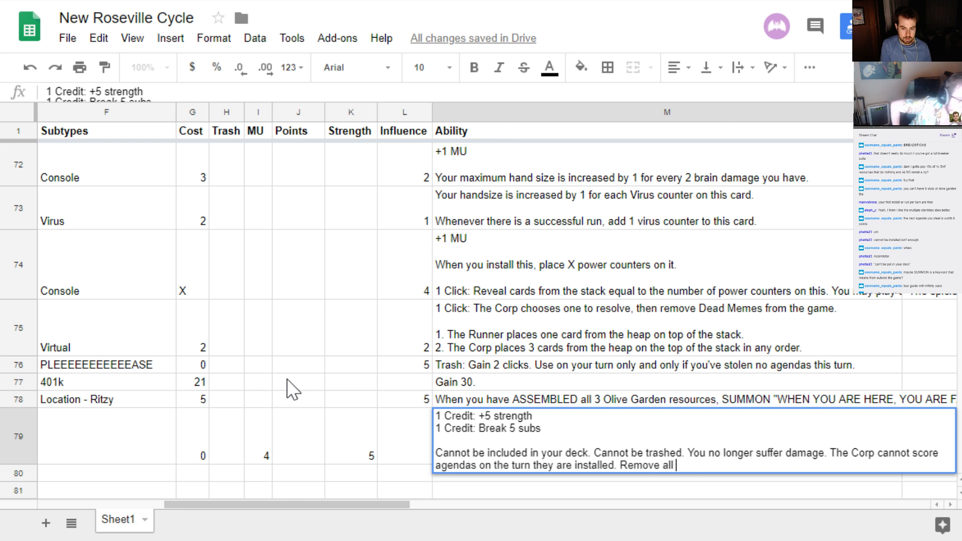
pyautogui.write('tags. You can n')
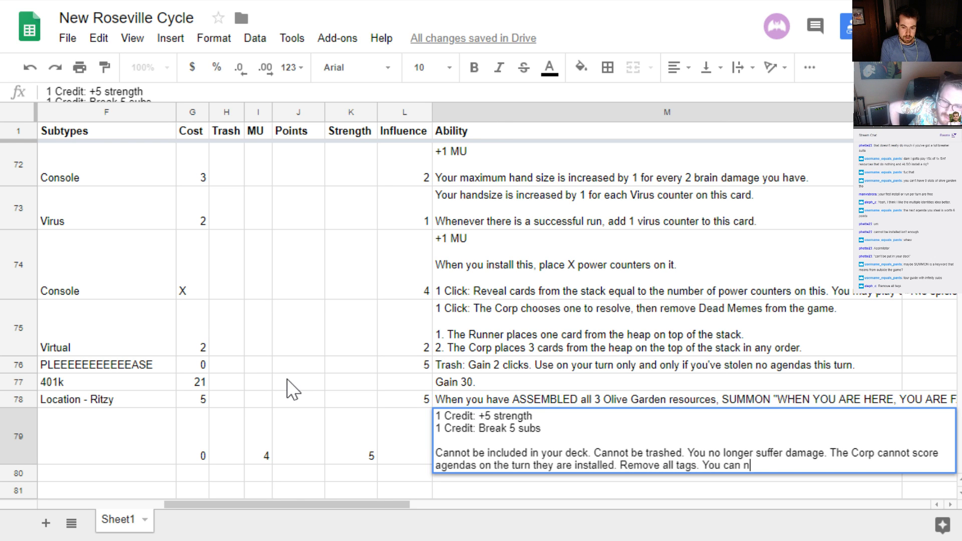
pyautogui.write('ow longer be tagged.')
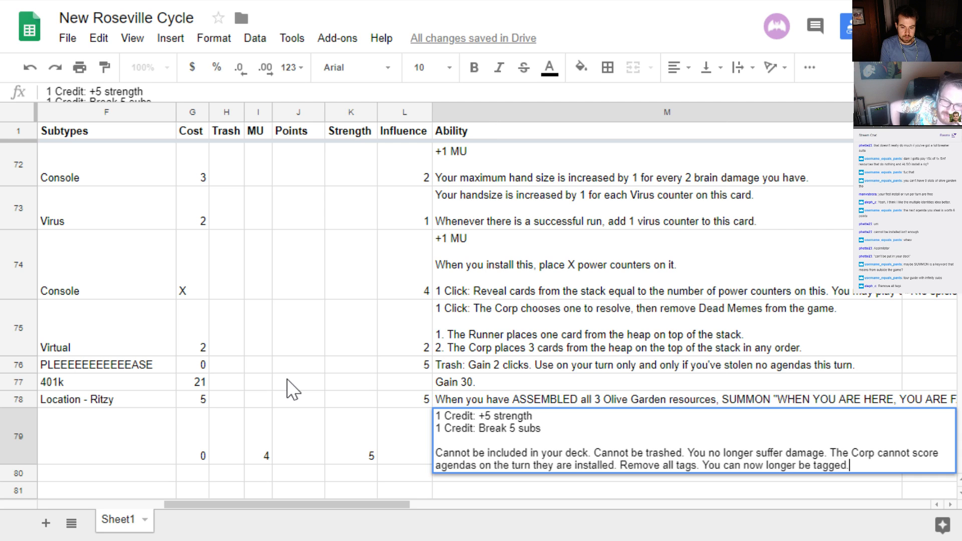
pyautogui.press('Return')
pyautogui.press('Up')
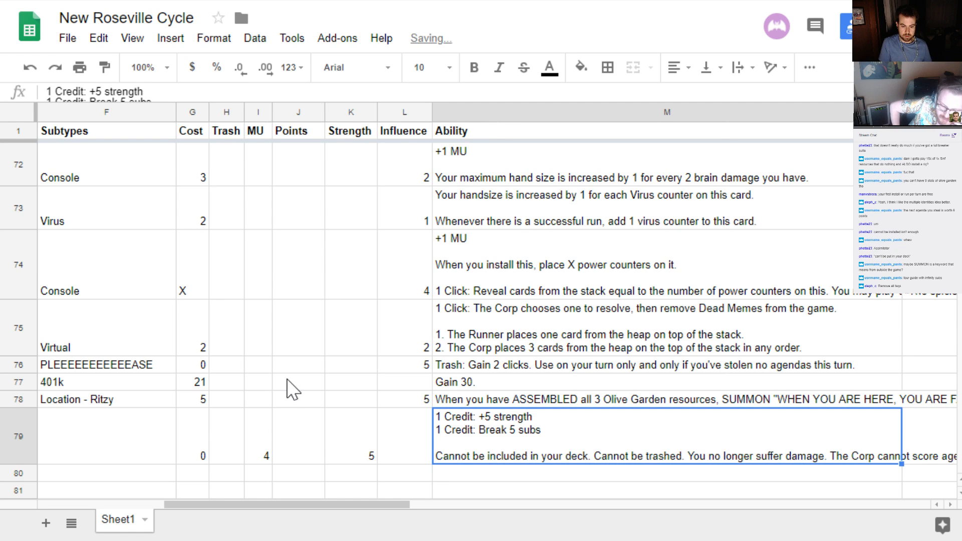
# Delete the sentence "Remove all tags." from the ability text in row 79
pyautogui.press('Return')
pyautogui.hotkey('ctrl', 'Left')
pyautogui.hotkey('ctrl', 'Left')
pyautogui.hotkey('ctrl', 'Left')
pyautogui.hotkey('ctrl', 'Left')
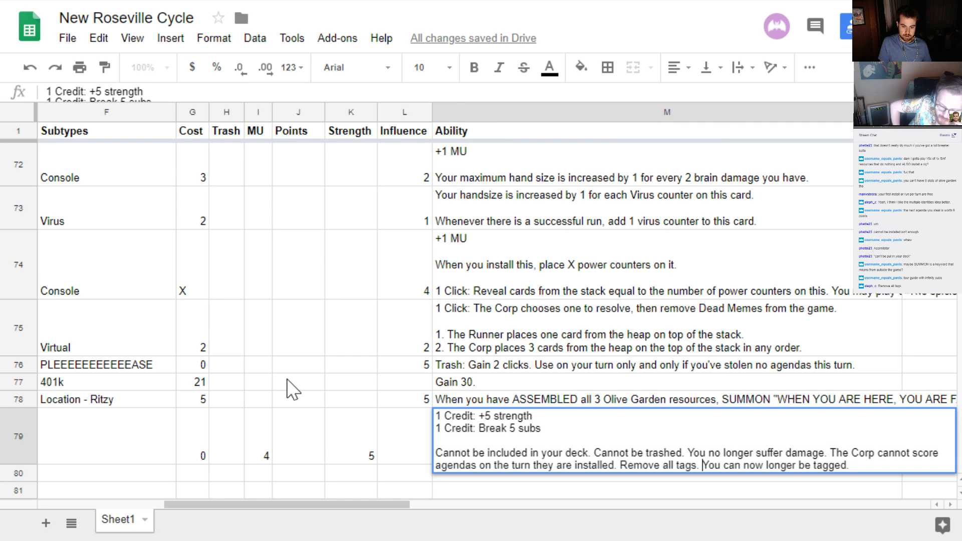
pyautogui.hotkey('ctrl', 'shift', 'Left')
pyautogui.hotkey('ctrl', 'shift', 'Left')
pyautogui.hotkey('ctrl', 'shift', 'Left')
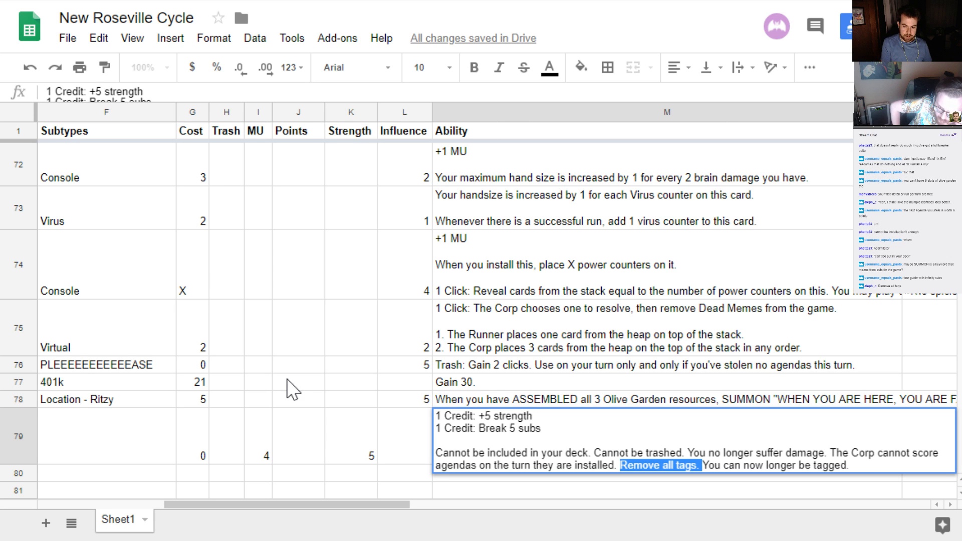
pyautogui.press('BackSpace')
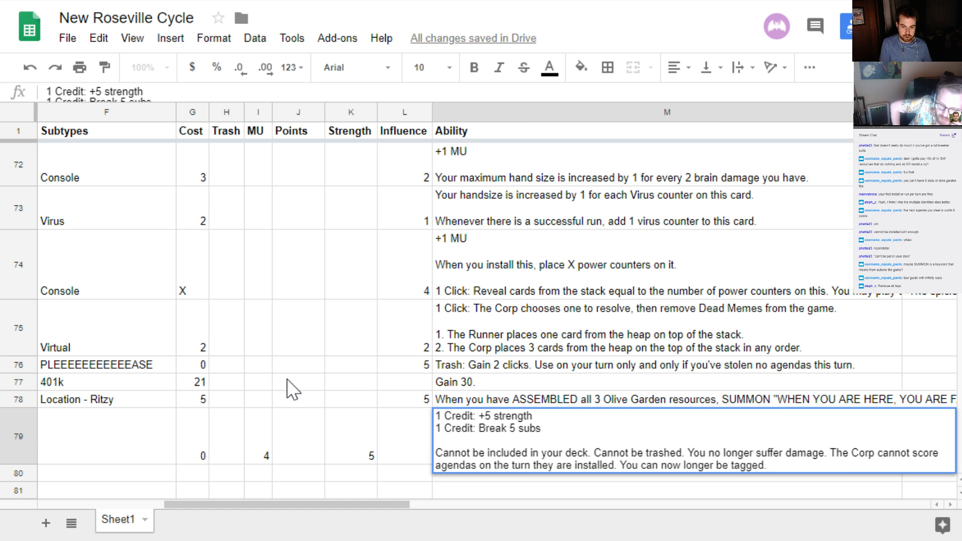
pyautogui.press('Return')
pyautogui.press('Up')
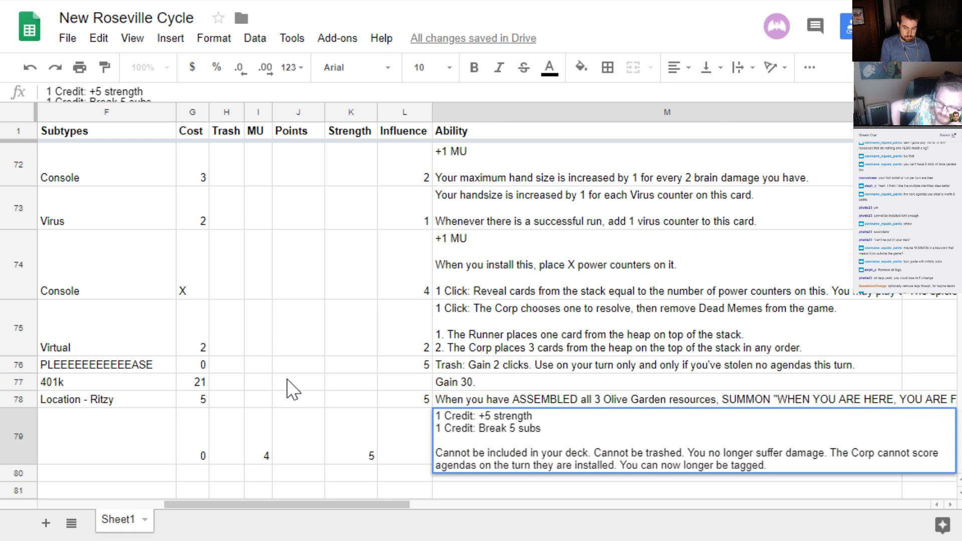
pyautogui.press('Return')
pyautogui.press('Up')
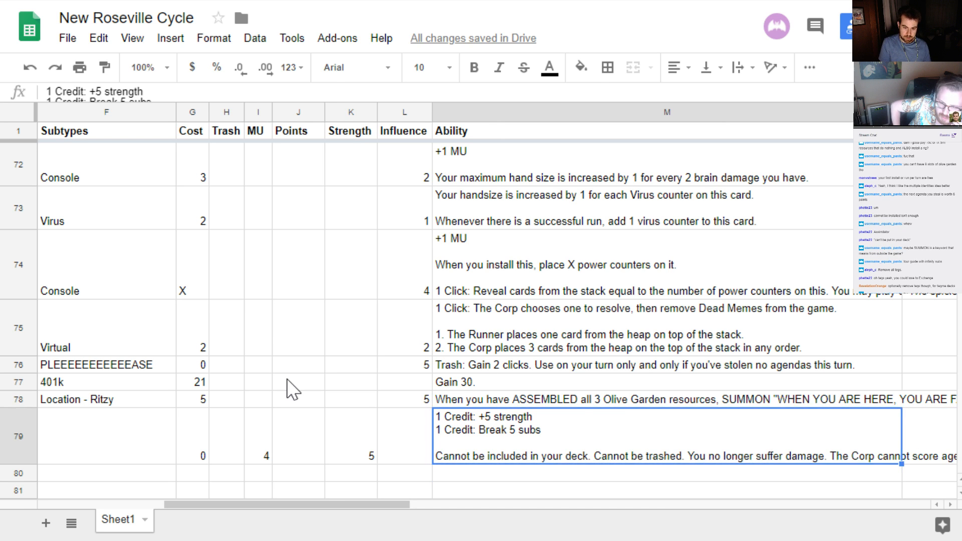
# Add the line "1 Credit: Trash a card you are currently accessing." below "1 Credit: Break 5 subs" in the ability text in row 79
pyautogui.press('Up')
pyautogui.press('Down')
pyautogui.press('Return')
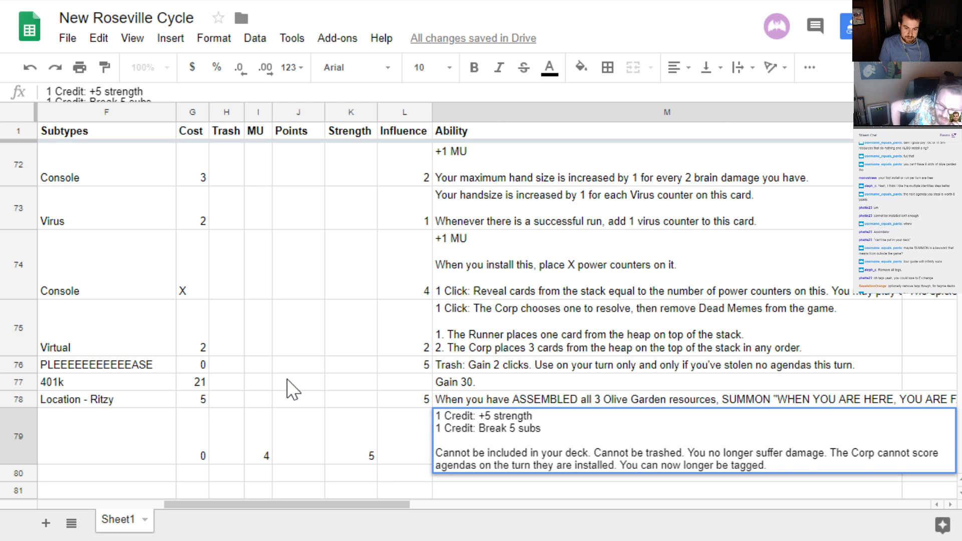
pyautogui.hotkey('ctrl', 'Return')
pyautogui.write('1')
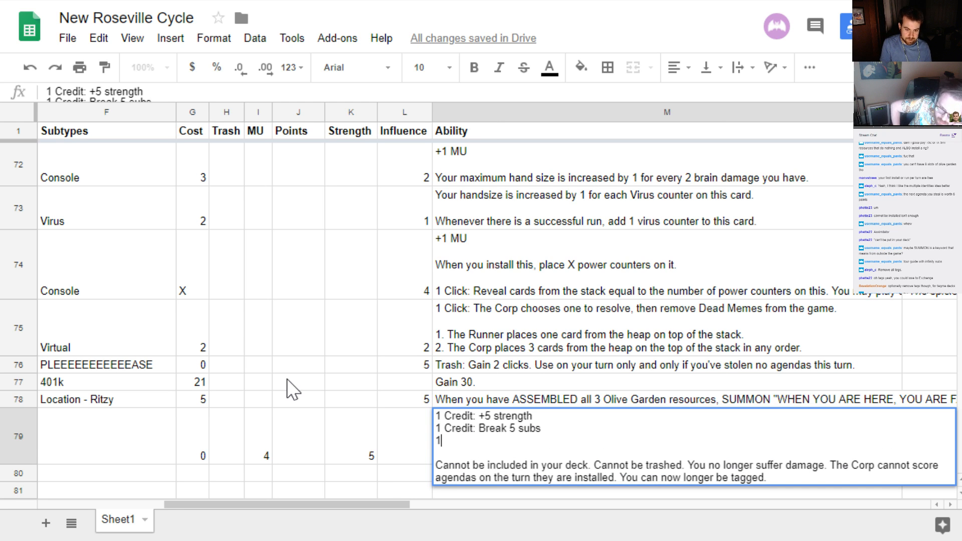
pyautogui.write(' Credit: T')
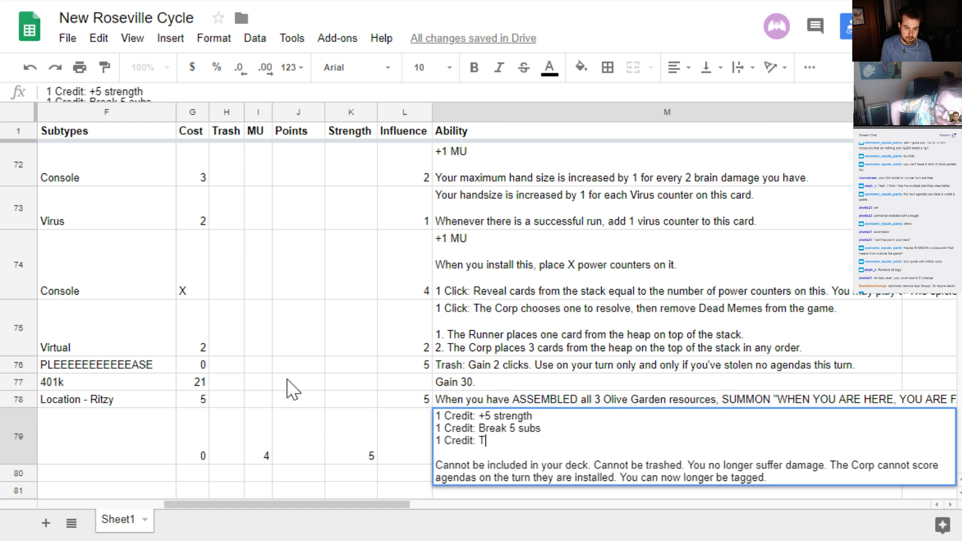
pyautogui.write('rash a card you ')
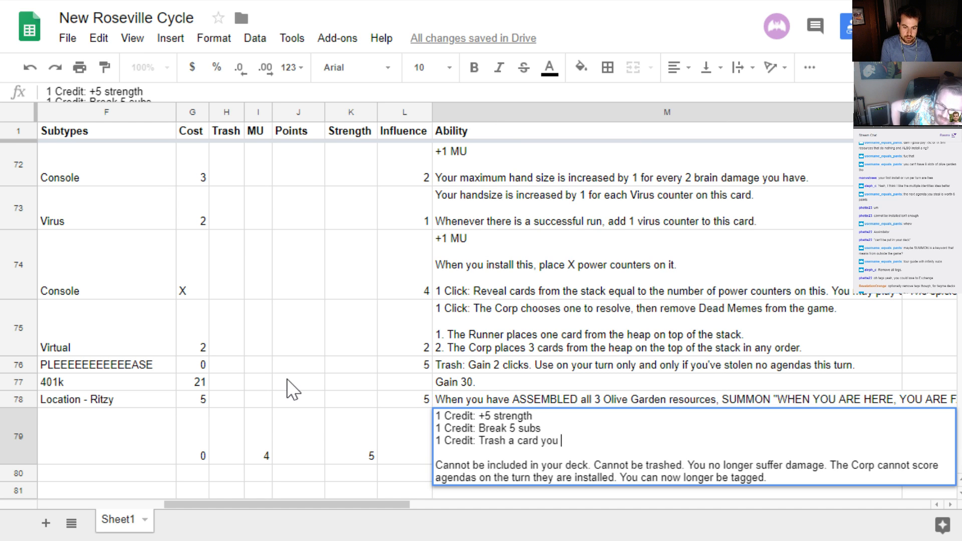
pyautogui.write('are currently acces')
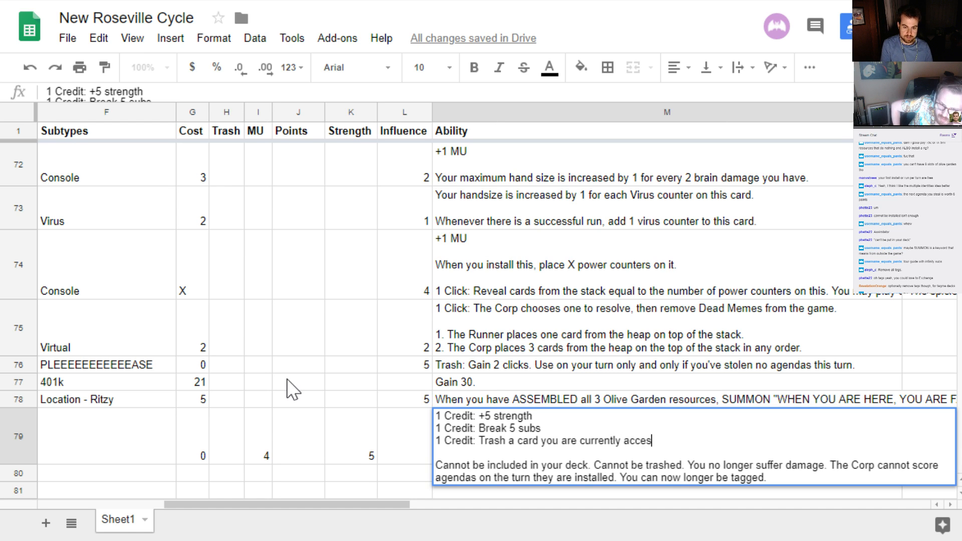
pyautogui.write('sing.')
pyautogui.press('Return')
# Remove the period at the end of the "Trash a card you are currently accessing" line in row 79's ability text
pyautogui.press('Up')
pyautogui.press('Return')
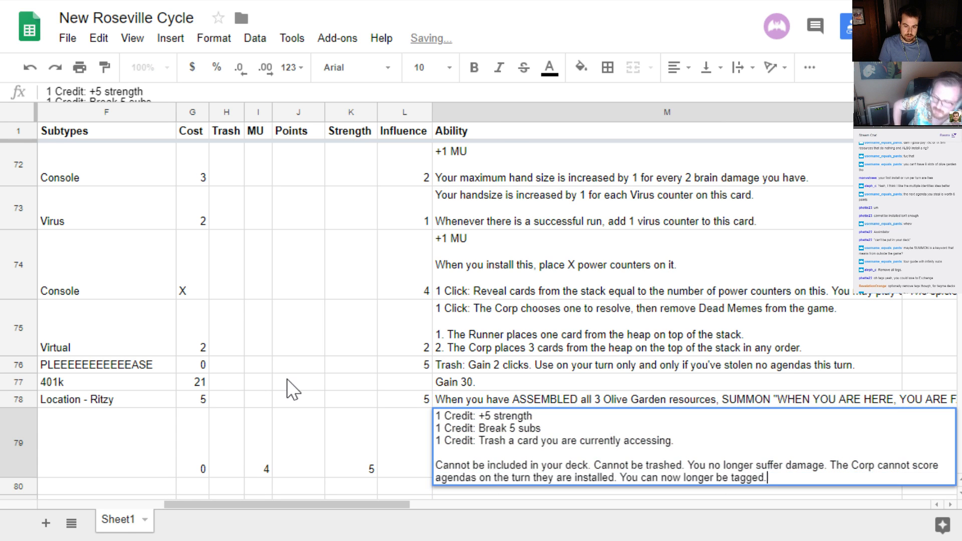
pyautogui.press('Up')
pyautogui.press('Up')
pyautogui.press('Up')
pyautogui.press('BackSpace')
pyautogui.press('Return')
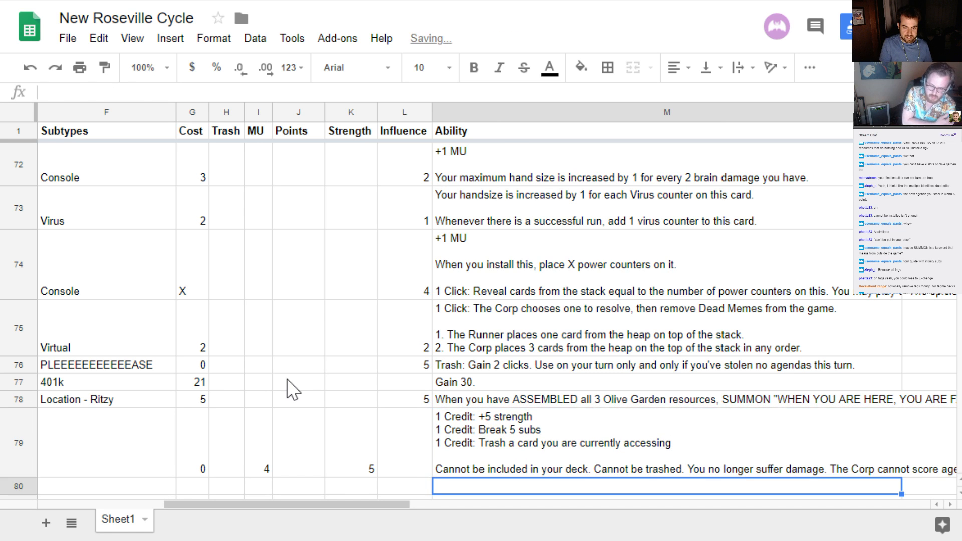
pyautogui.press('Up')
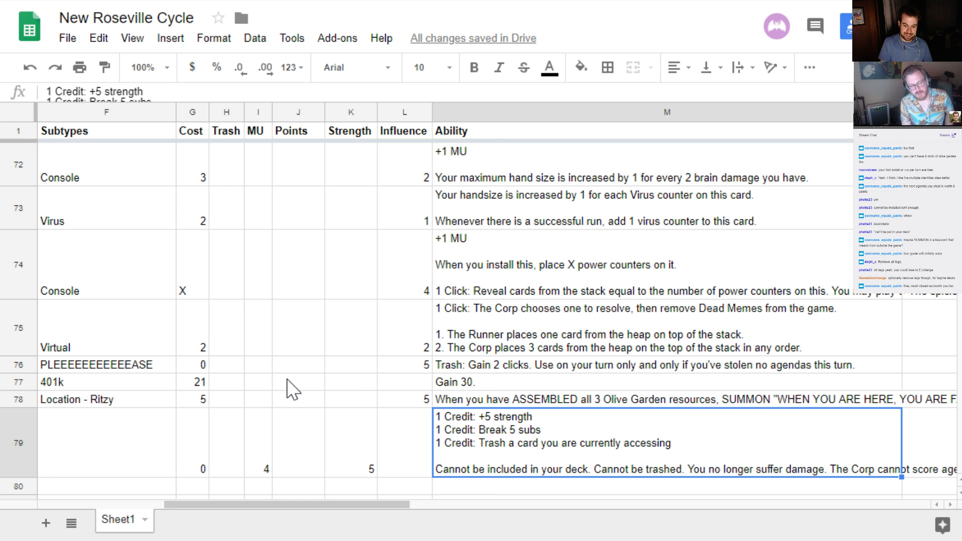
# Review the row 79 entries of WHEN YOU ARE HERE, YOU ARE FAMILY, from ability and strength back to type, name and subtypes
pyautogui.press('Return')
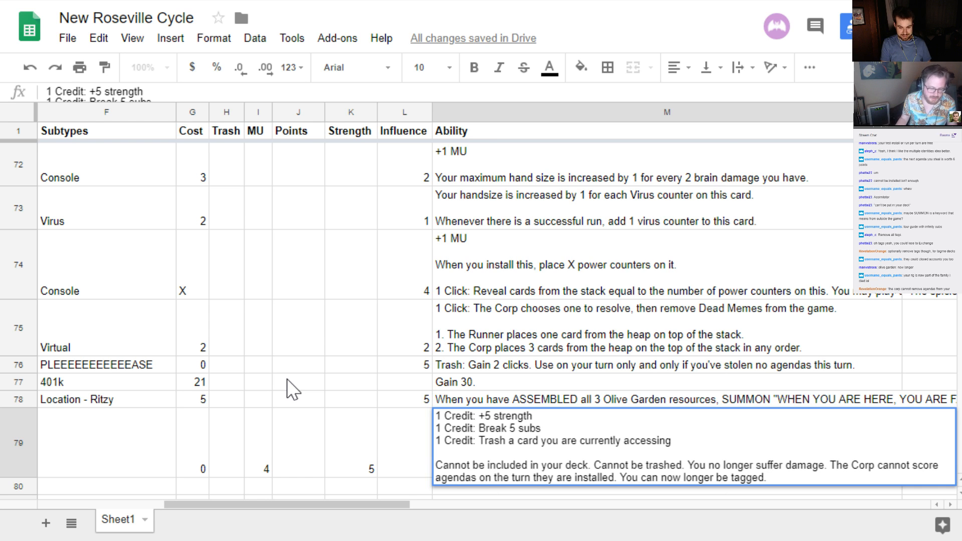
pyautogui.press('Return')
pyautogui.press('Up')
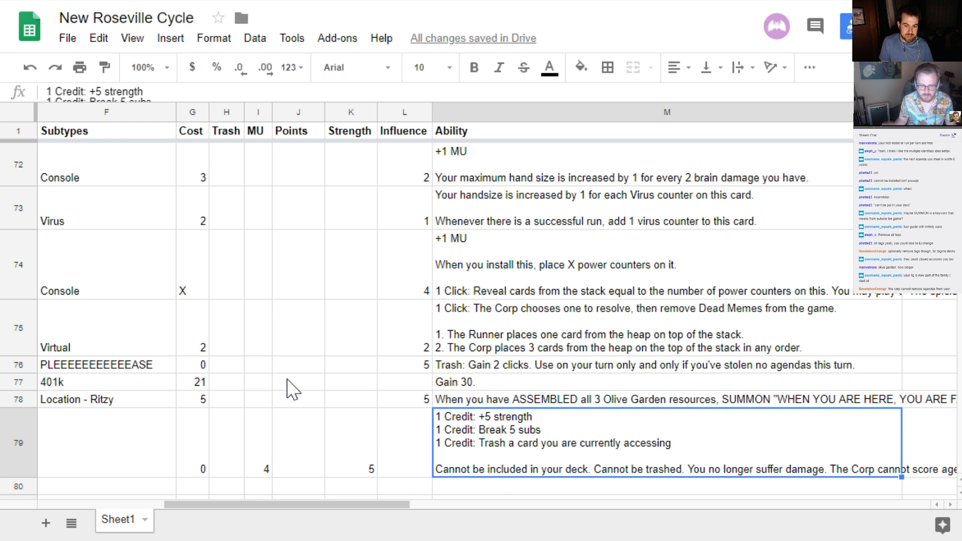
pyautogui.press('Left')
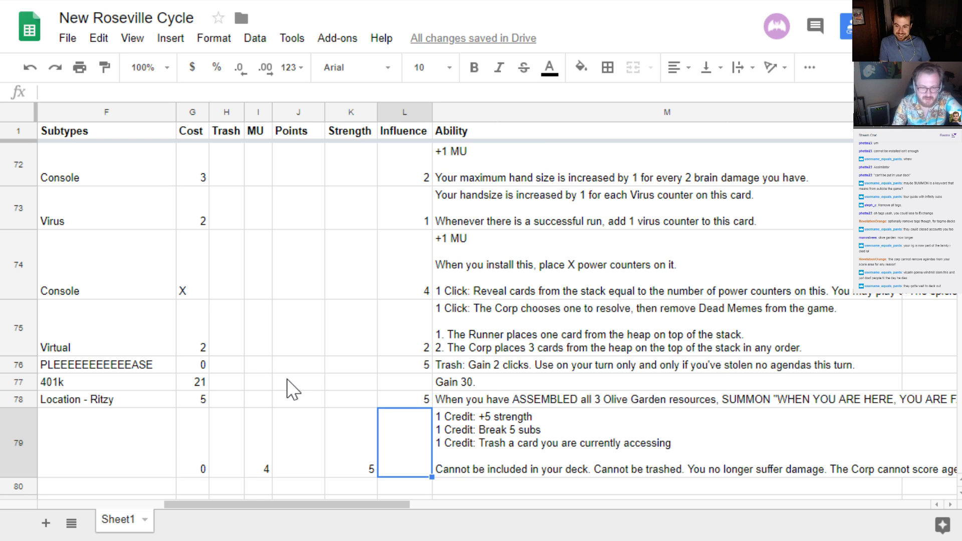
pyautogui.press('Left')
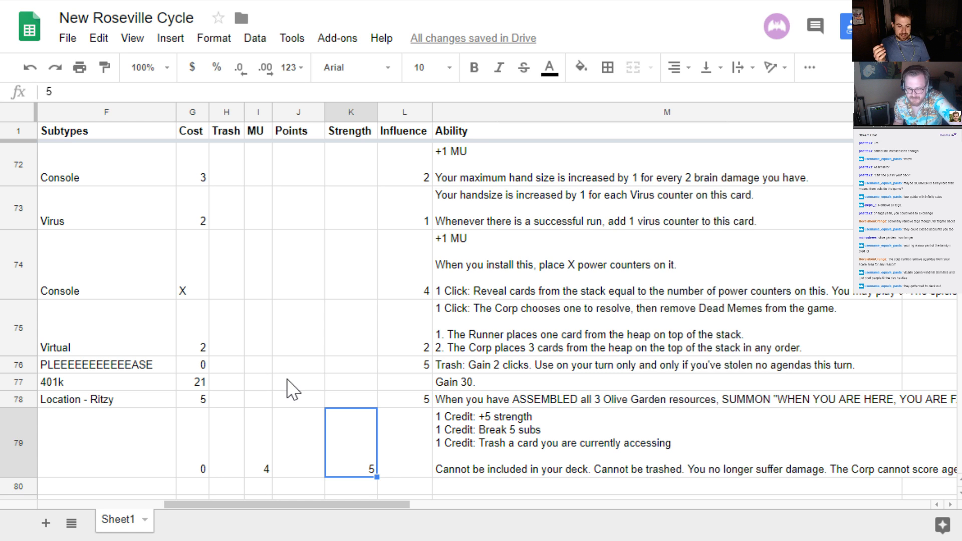
pyautogui.press('Right')
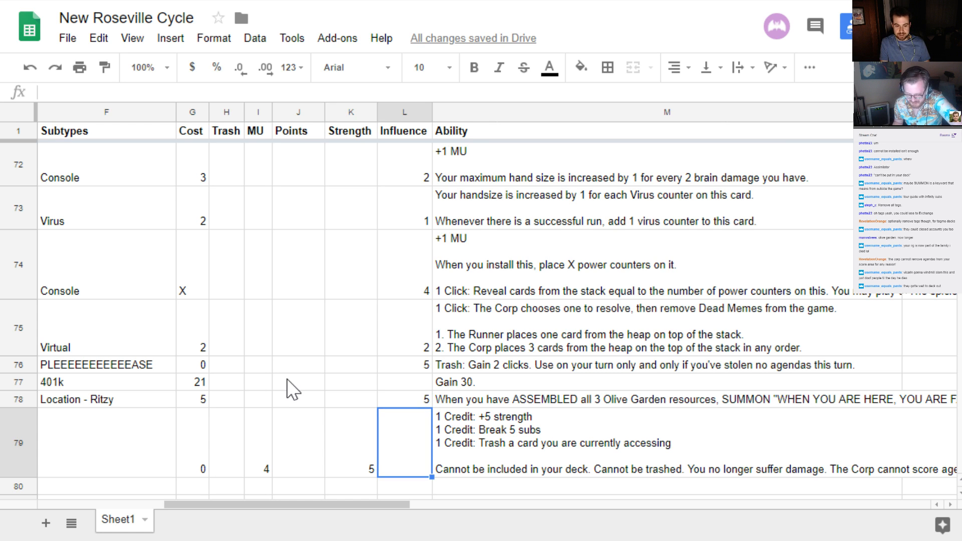
pyautogui.press('Right')
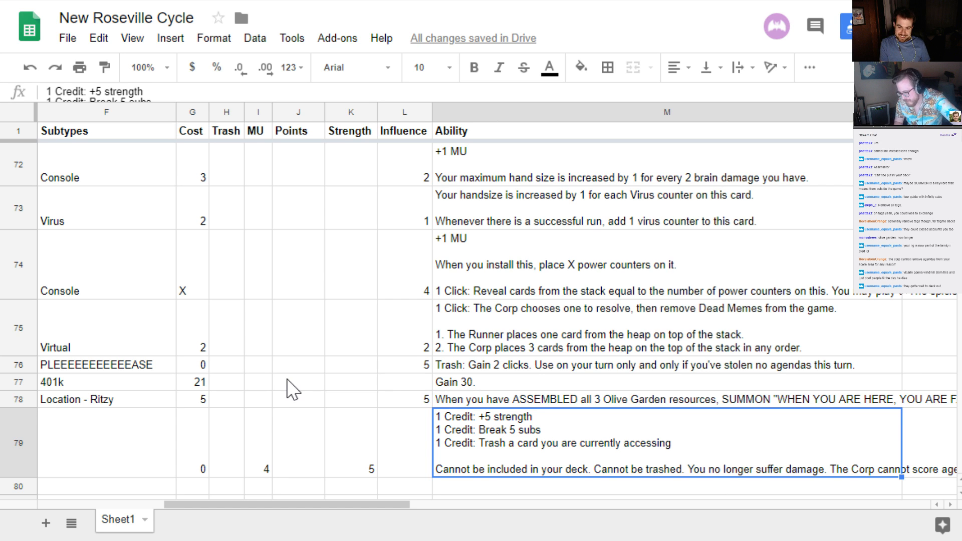
pyautogui.press('Left')
pyautogui.press('Left')
pyautogui.press('Left')
pyautogui.press('Left')
pyautogui.press('Left')
pyautogui.press('Left')
pyautogui.press('Left')
pyautogui.press('Left')
pyautogui.press('Left')
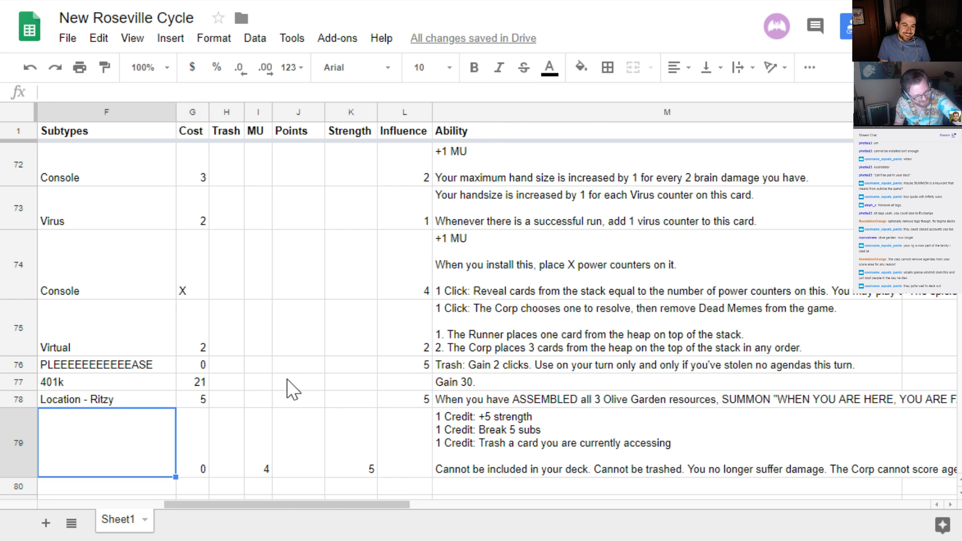
pyautogui.press('Left')
pyautogui.press('Left')
pyautogui.press('Left')
pyautogui.press('Right')
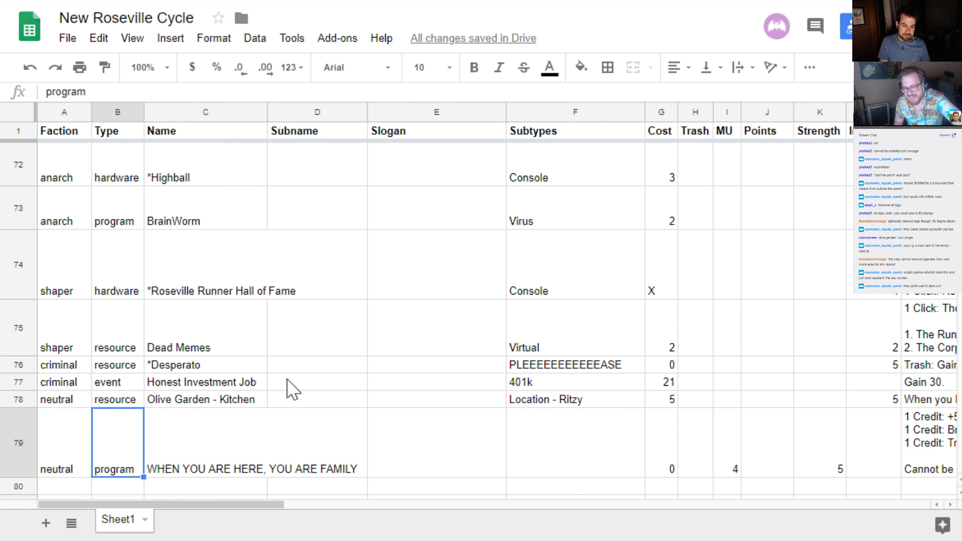
pyautogui.press('Right')
pyautogui.press('Right')
pyautogui.press('Right')
pyautogui.press('Right')
pyautogui.press('Left')
pyautogui.press('Right')
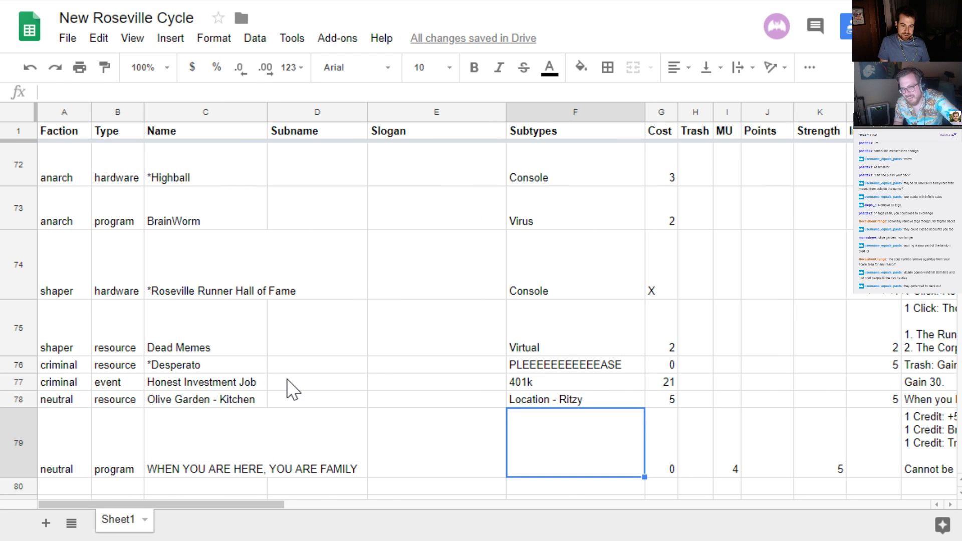
pyautogui.press('Left')
pyautogui.press('Left')
pyautogui.press('Left')
pyautogui.press('Right')
pyautogui.press('Right')
pyautogui.press('Right')
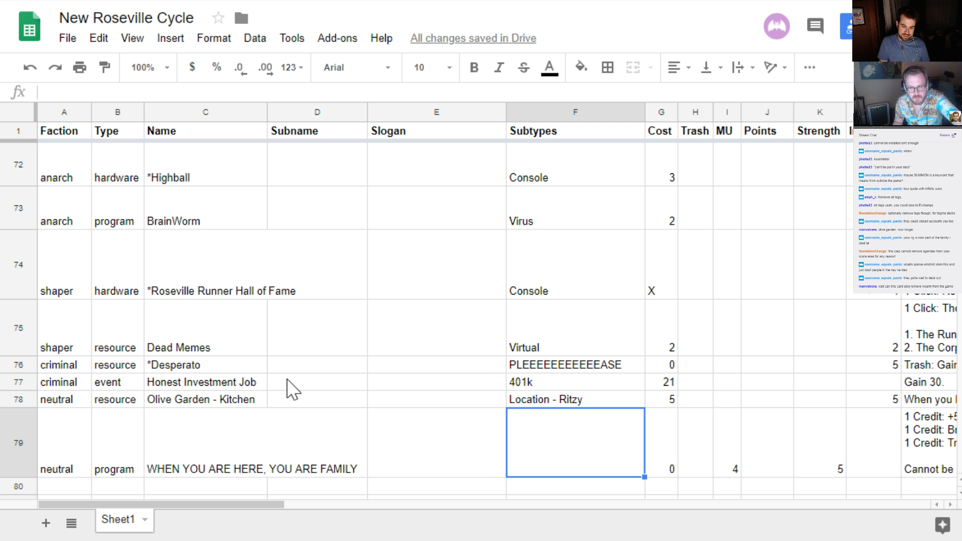
# Insert "ice" before "subs" in the row 79 ability text so the line reads "1 Credit: Break 5 ice subs"
pyautogui.press('Right')
pyautogui.press('Right')
pyautogui.press('Right')
pyautogui.press('Right')
pyautogui.press('Right')
pyautogui.press('Right')
pyautogui.press('Right')
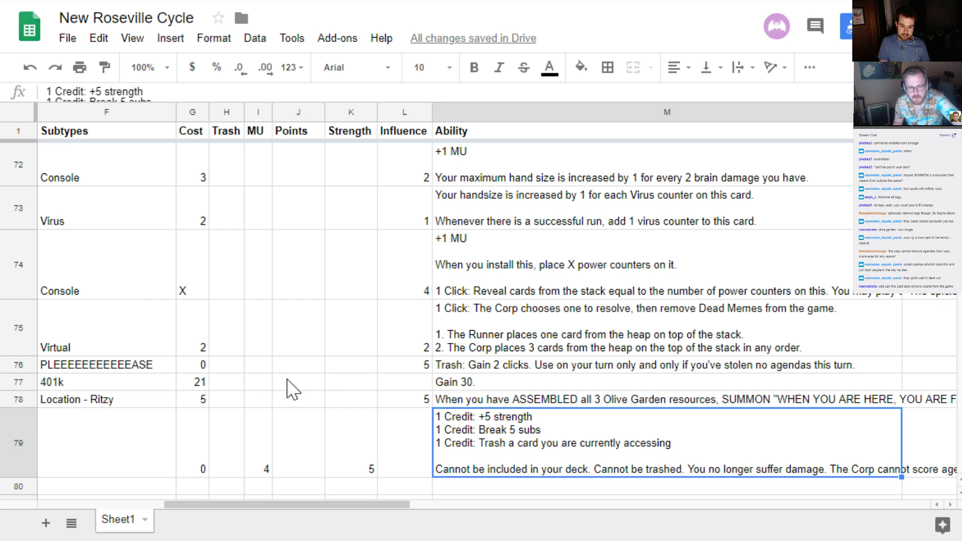
pyautogui.press('Return')
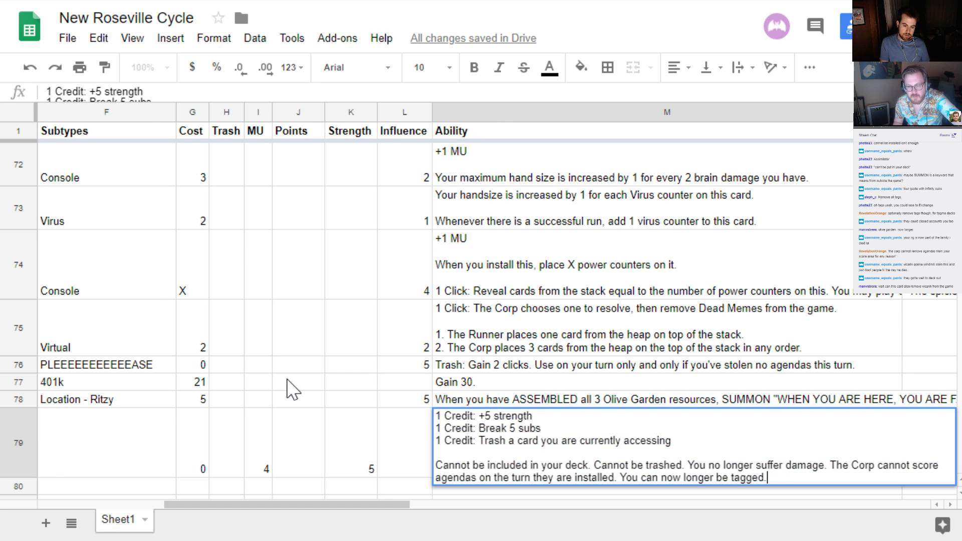
pyautogui.press('Up')
pyautogui.press('Up')
pyautogui.press('Up')
pyautogui.press('Up')
pyautogui.press('Left')
pyautogui.press('Left')
pyautogui.press('Left')
pyautogui.press('Left')
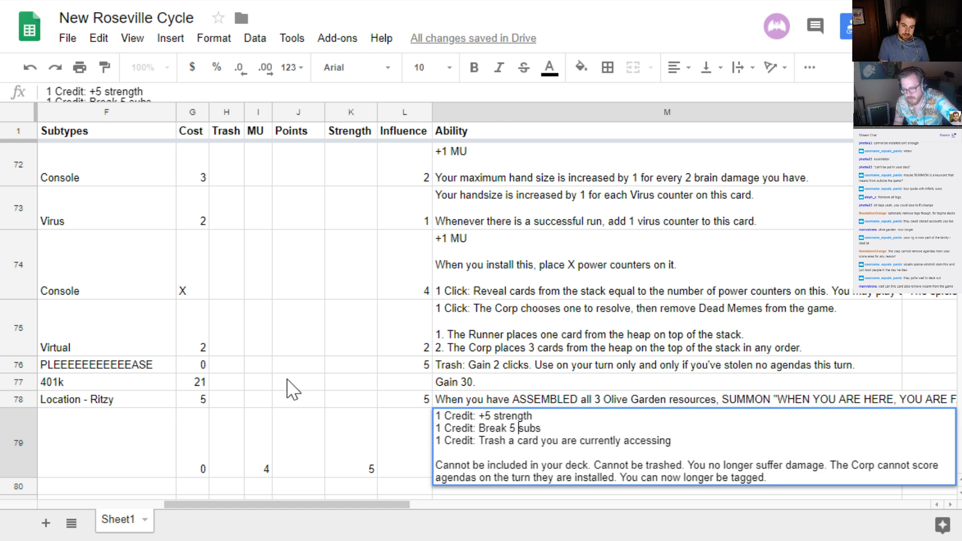
pyautogui.write('ice')
pyautogui.press('End')
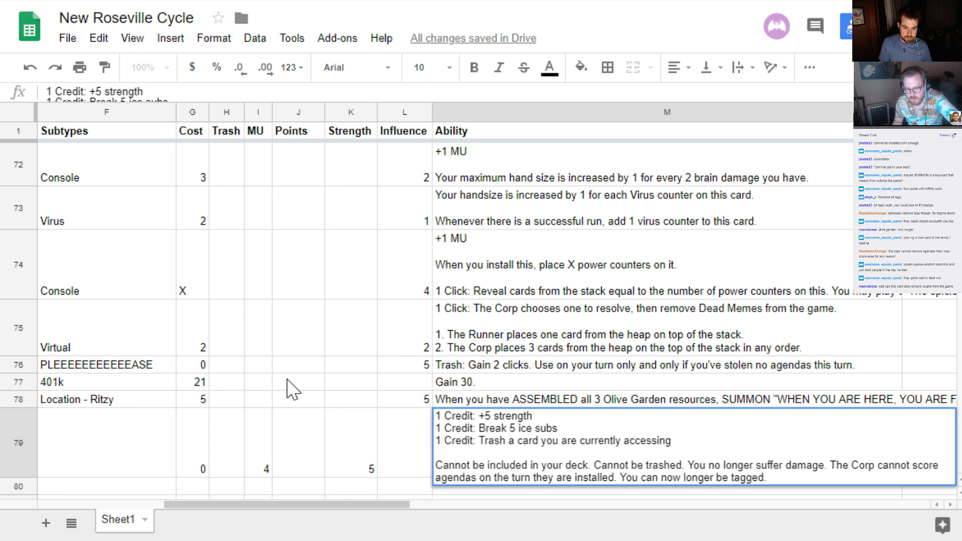
pyautogui.press('Return')
pyautogui.press('Return')
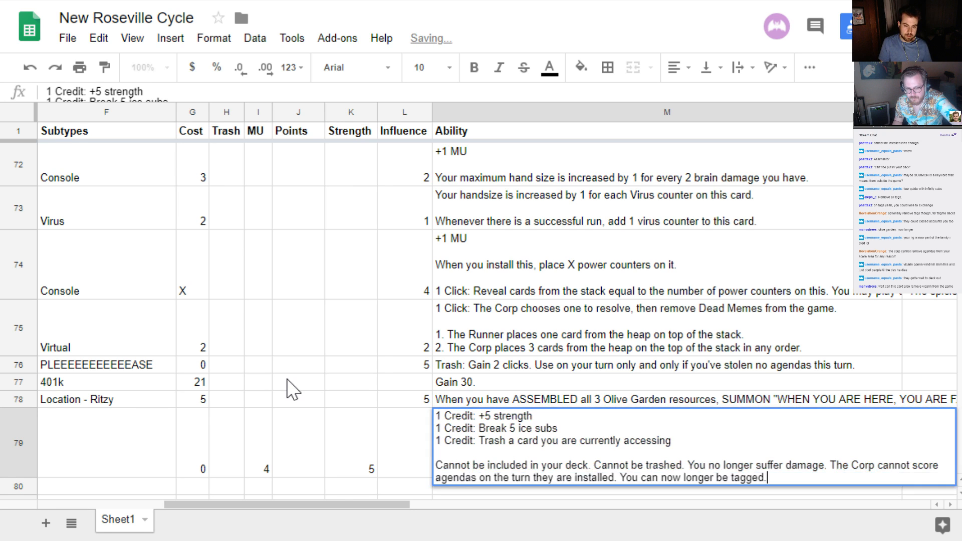
pyautogui.press('Escape')
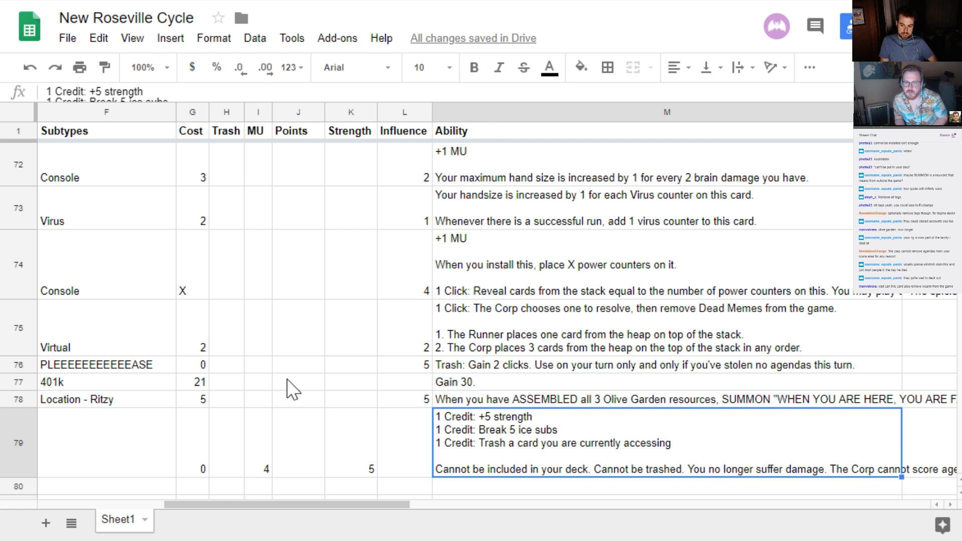
pyautogui.press('Left')
pyautogui.press('Left')
pyautogui.press('Left')
pyautogui.press('Left')
pyautogui.press('Left')
pyautogui.press('Left')
pyautogui.press('Left')
pyautogui.press('Left')
pyautogui.press('Left')
pyautogui.press('Left')
pyautogui.press('Left')
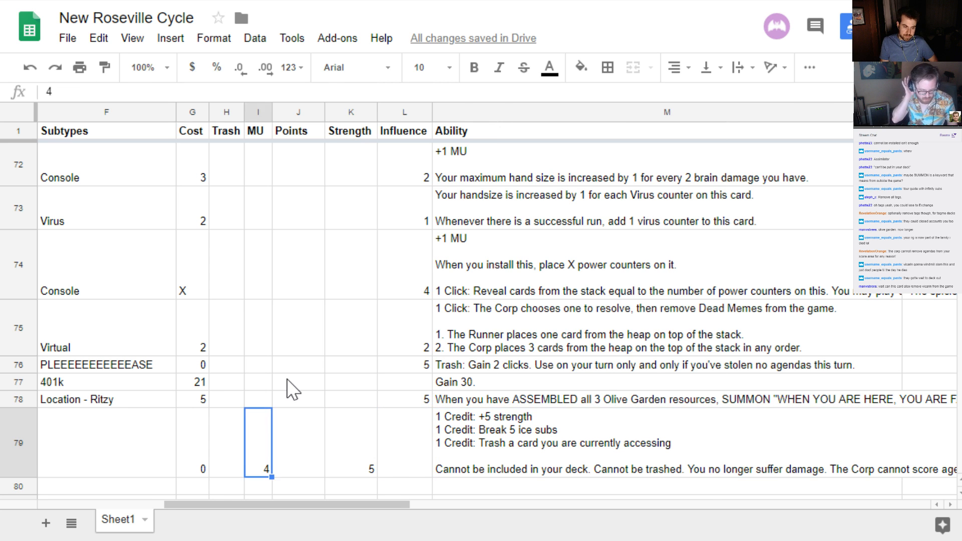
pyautogui.press('Left')
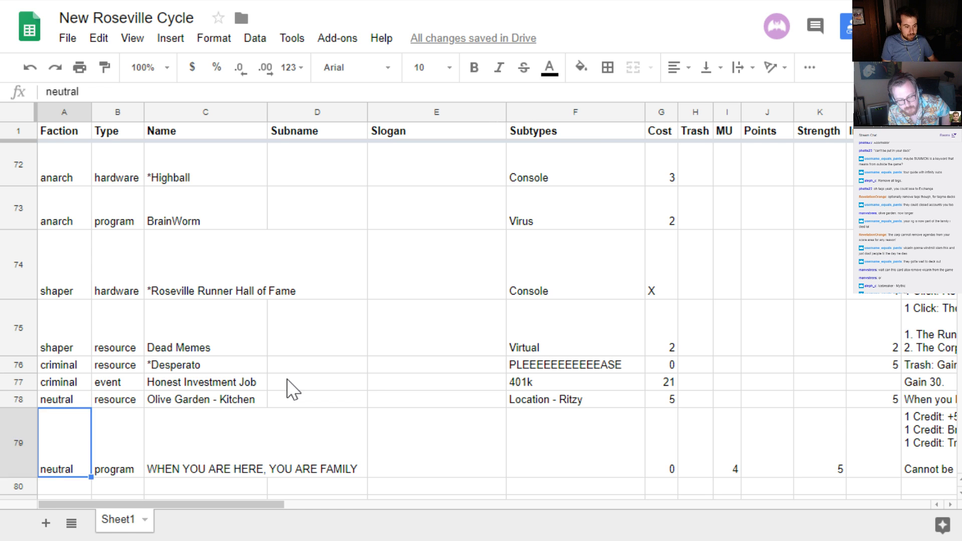
pyautogui.press('Down')
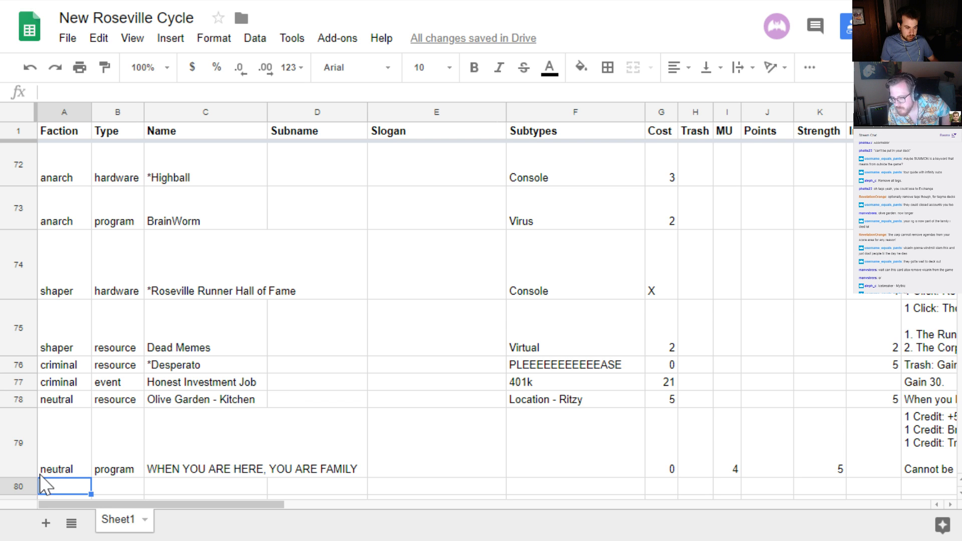
pyautogui.scroll(-2, 80, 444)
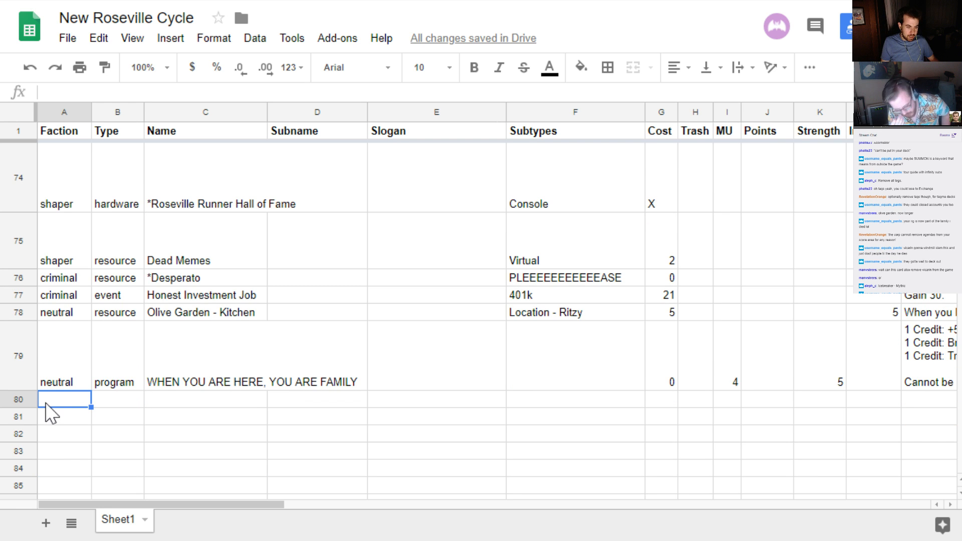
pyautogui.click(23, 416)
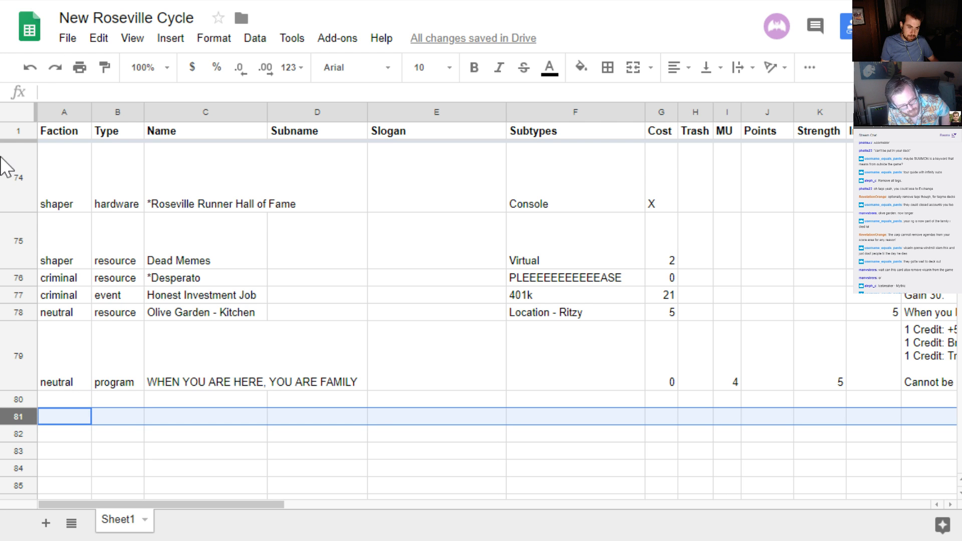
pyautogui.click(22, 132)
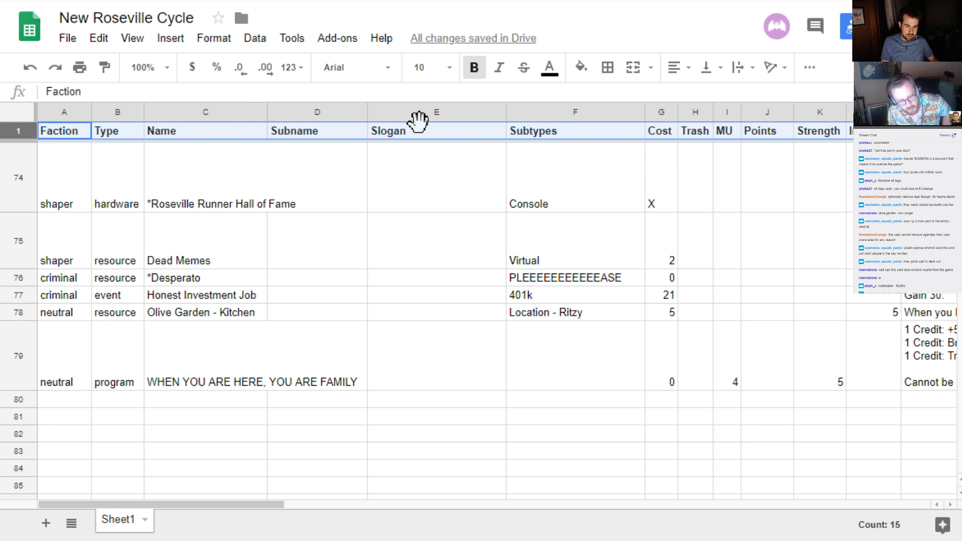
pyautogui.click(61, 401)
pyautogui.click(62, 421)
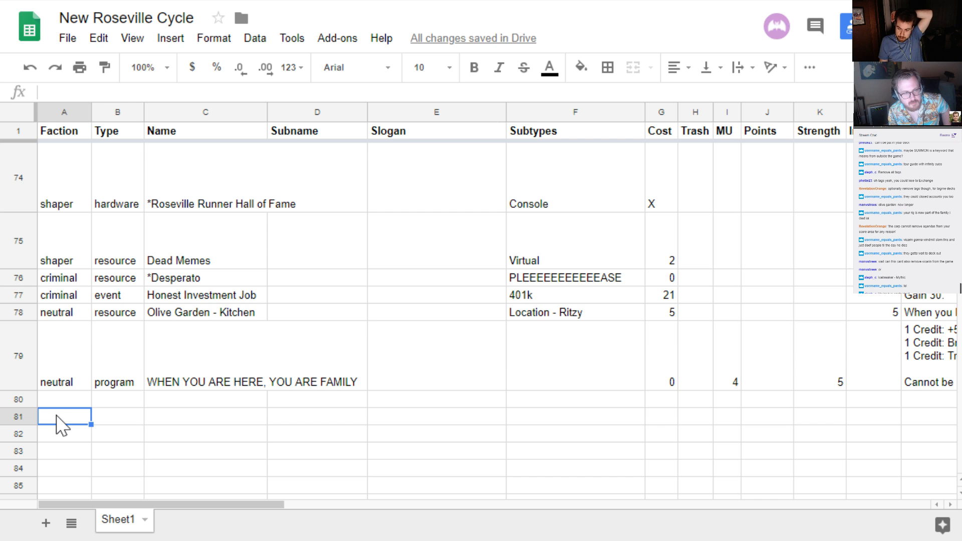
pyautogui.click(76, 405)
pyautogui.scroll(2, 78, 415)
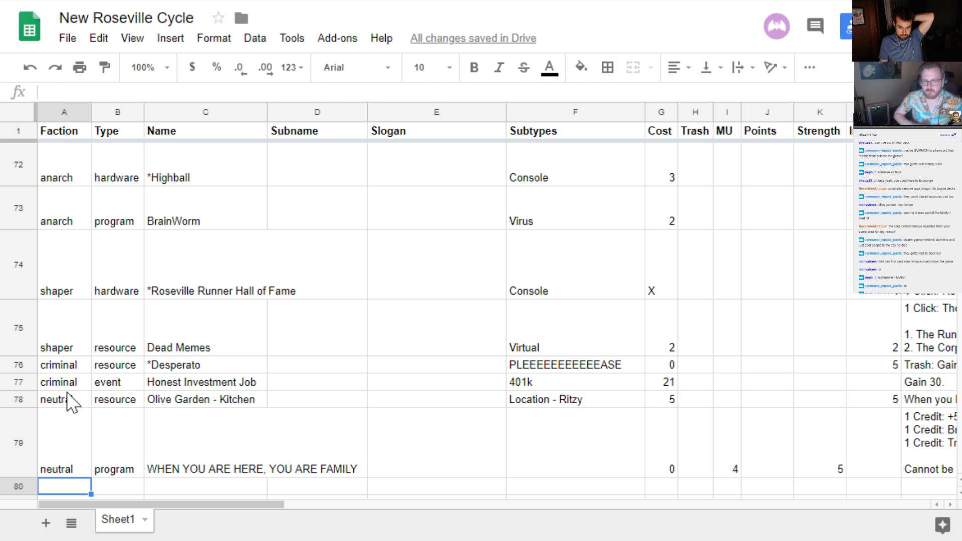
# Insert "unique" before "Olive Garden resources" in row 78's ability text so it reads "all 3 unique Olive Garden resources"
pyautogui.click(922, 398)
pyautogui.click(923, 399)
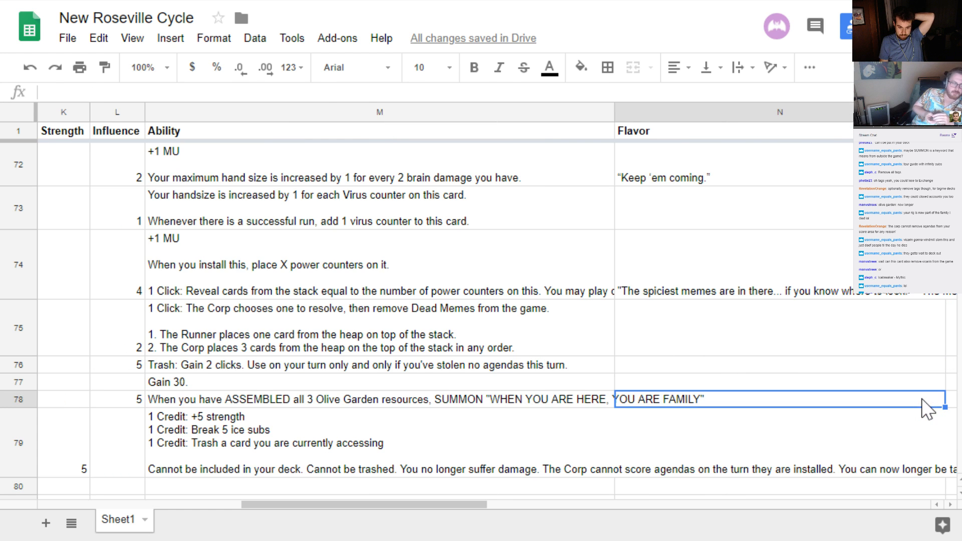
pyautogui.press('Left')
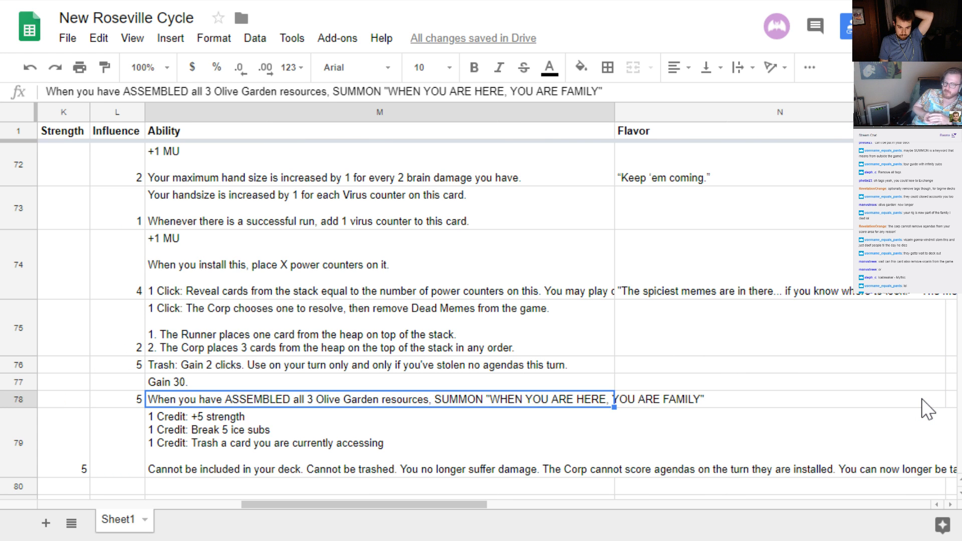
pyautogui.press('Return')
pyautogui.hotkey('ctrl', 'Left')
pyautogui.hotkey('ctrl', 'Left')
pyautogui.hotkey('ctrl', 'Left')
pyautogui.hotkey('ctrl', 'Left')
pyautogui.hotkey('ctrl', 'Left')
pyautogui.hotkey('ctrl', 'Left')
pyautogui.hotkey('ctrl', 'Left')
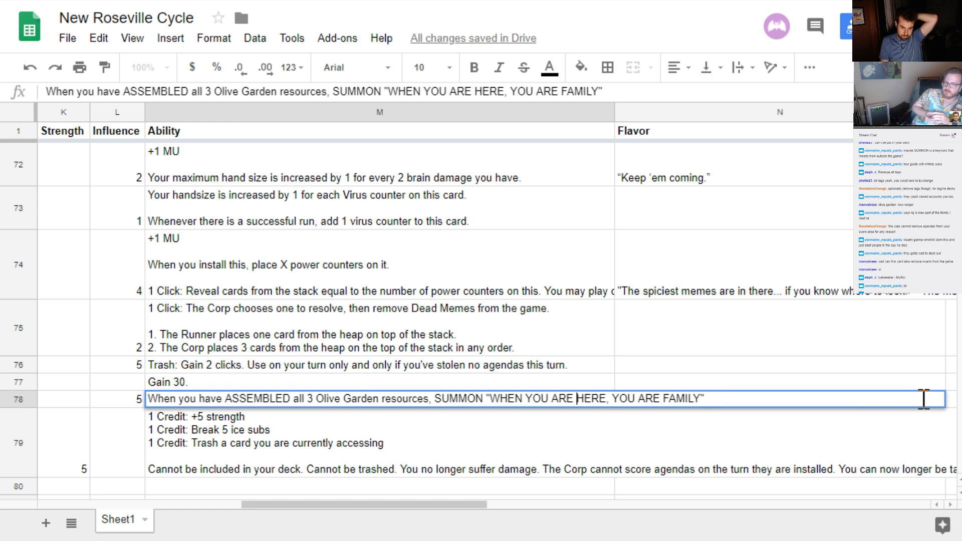
pyautogui.hotkey('ctrl', 'Left')
pyautogui.hotkey('ctrl', 'Left')
pyautogui.hotkey('ctrl', 'Left')
pyautogui.hotkey('ctrl', 'Left')
pyautogui.write('uniqu')
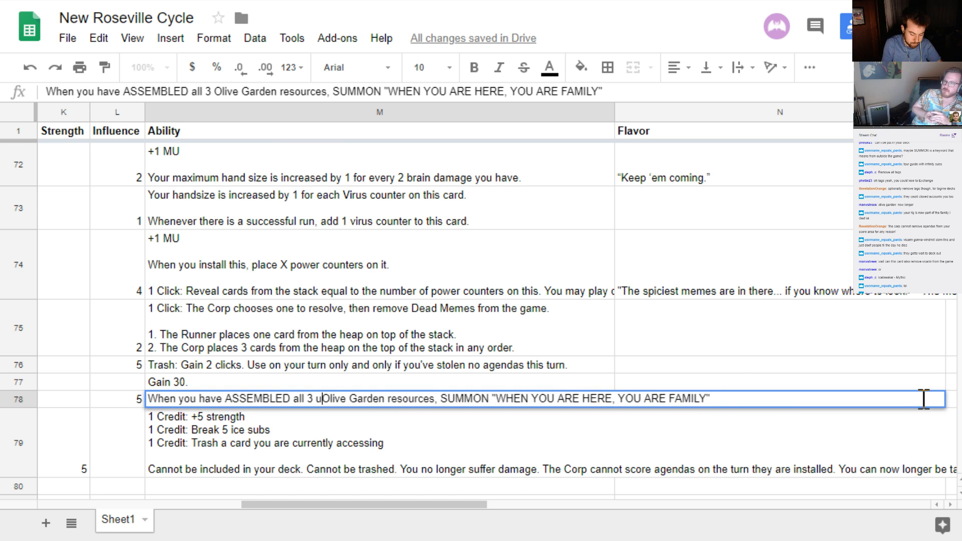
pyautogui.write('e')
pyautogui.press('Return')
pyautogui.press('Up')
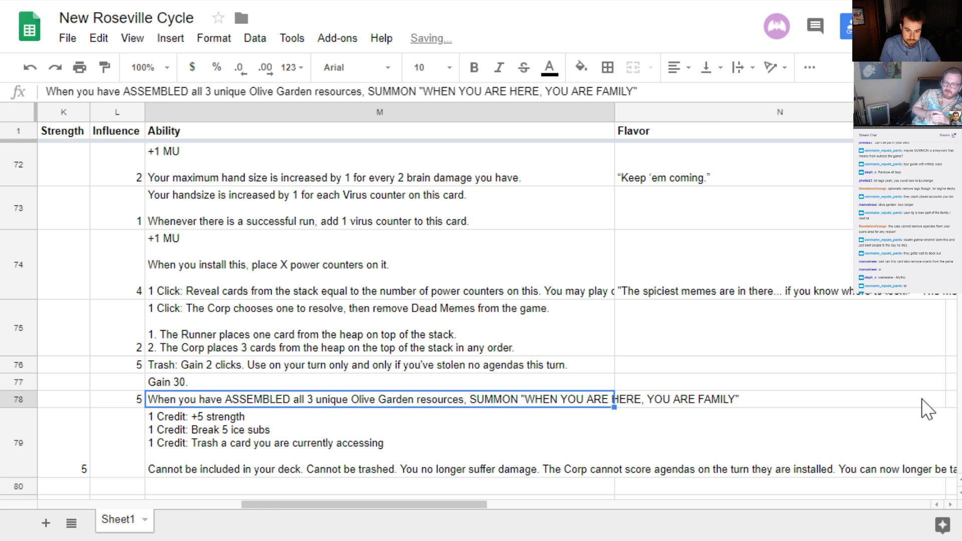
# Insert an empty row below the Olive Garden - Kitchen card in row 78
pyautogui.press('Left')
pyautogui.press('Left')
pyautogui.press('Left')
pyautogui.press('Left')
pyautogui.press('Left')
pyautogui.press('Left')
pyautogui.press('Left')
pyautogui.press('Left')
pyautogui.press('Left')
pyautogui.press('Left')
pyautogui.press('Left')
pyautogui.press('Left')
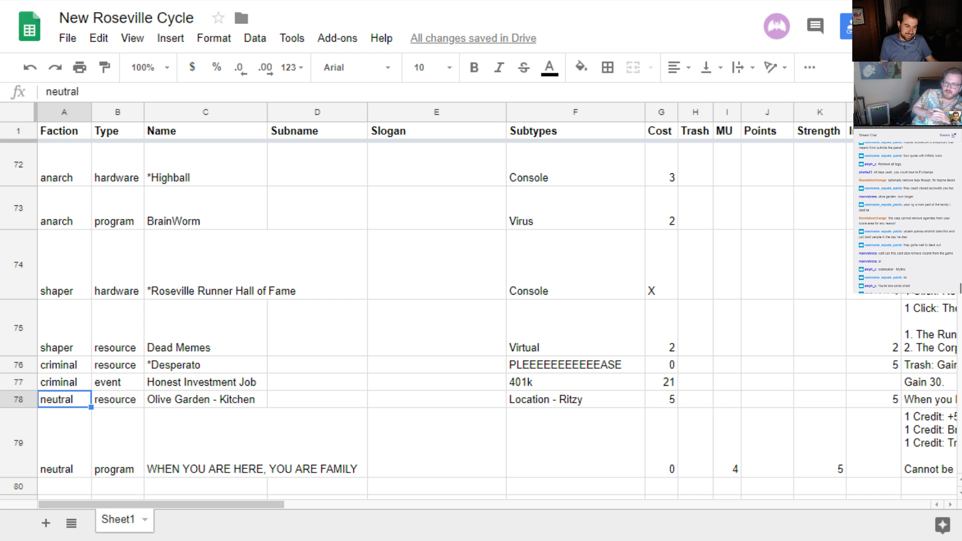
pyautogui.click(18, 399)
pyautogui.rightClick(17, 396)
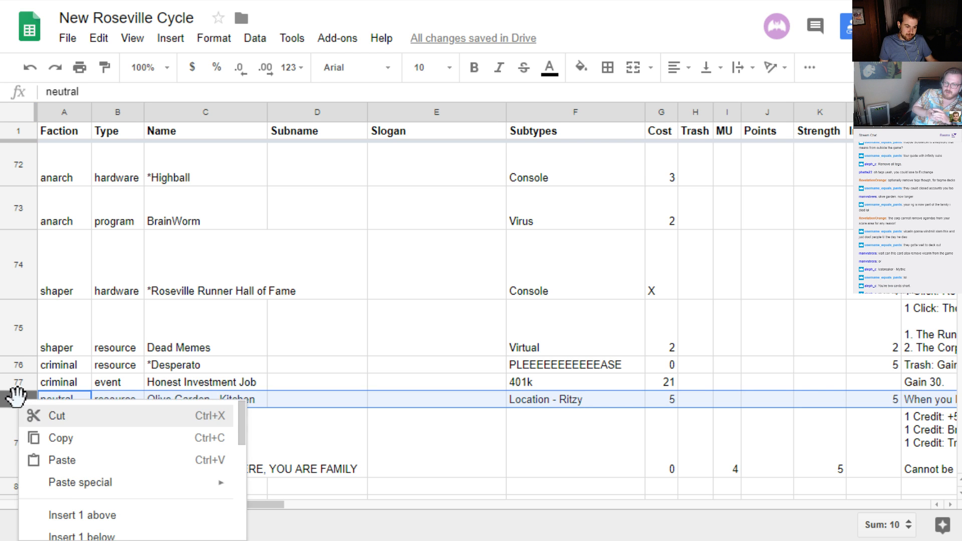
pyautogui.click(101, 535)
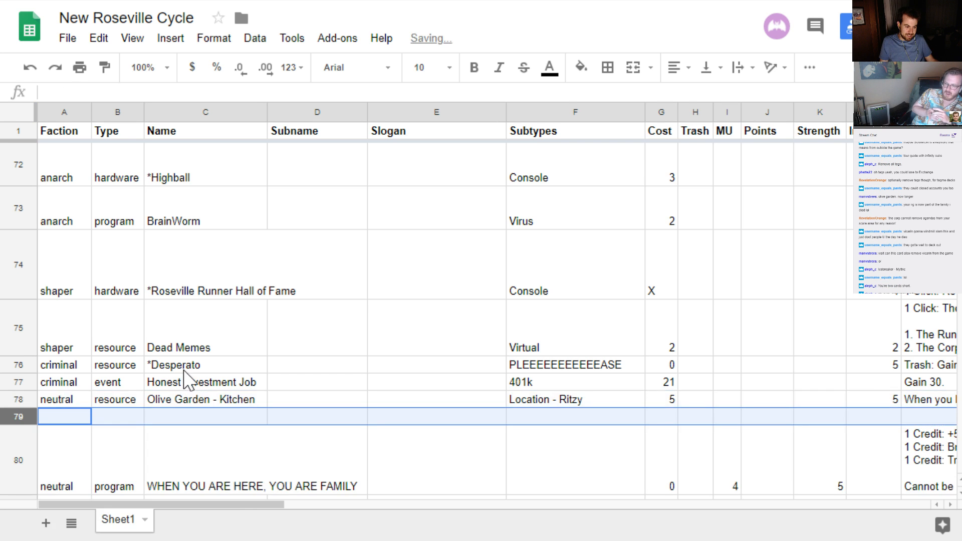
pyautogui.click(53, 415)
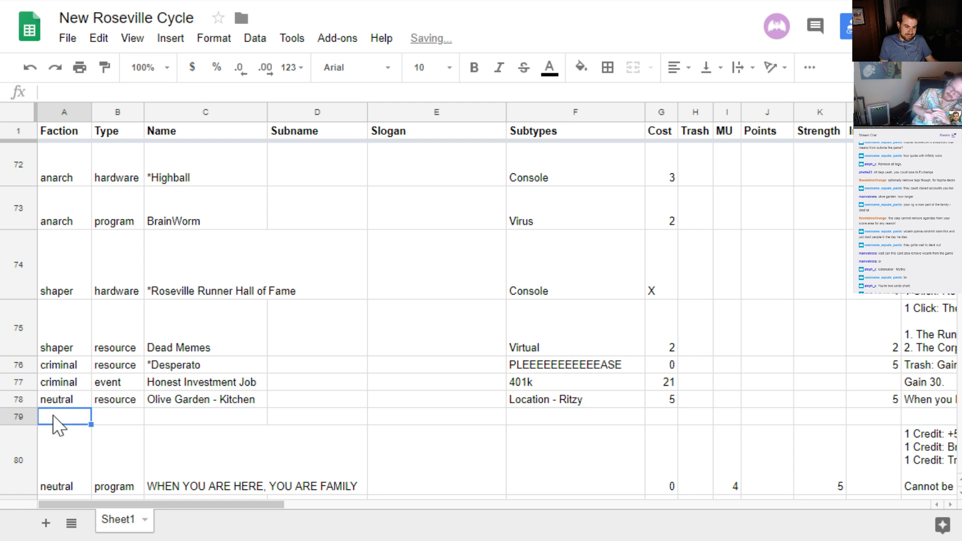
# Delete the empty row 79 above the WHEN YOU ARE HERE, YOU ARE FAMILY card
pyautogui.click(19, 416)
pyautogui.rightClick(20, 416)
pyautogui.scroll(-2, 340, 290)
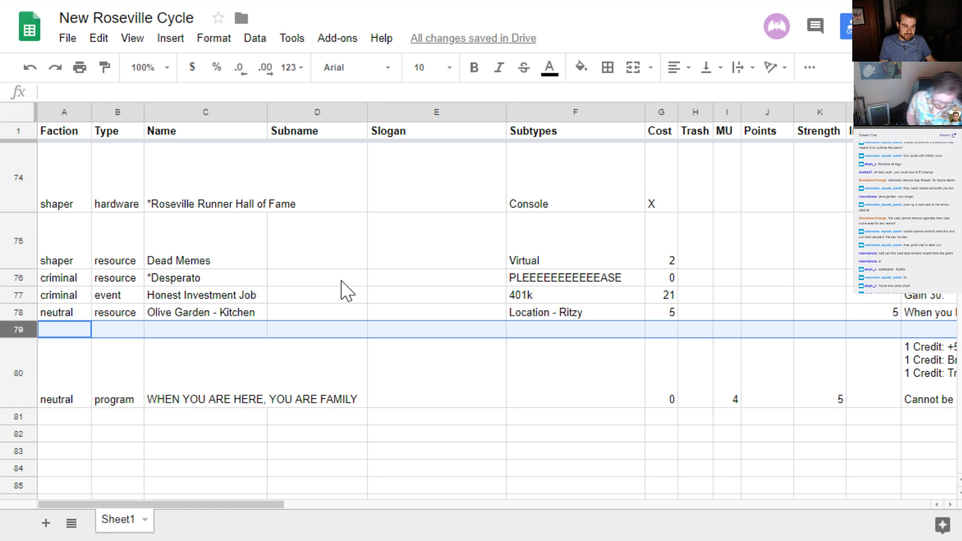
pyautogui.rightClick(18, 327)
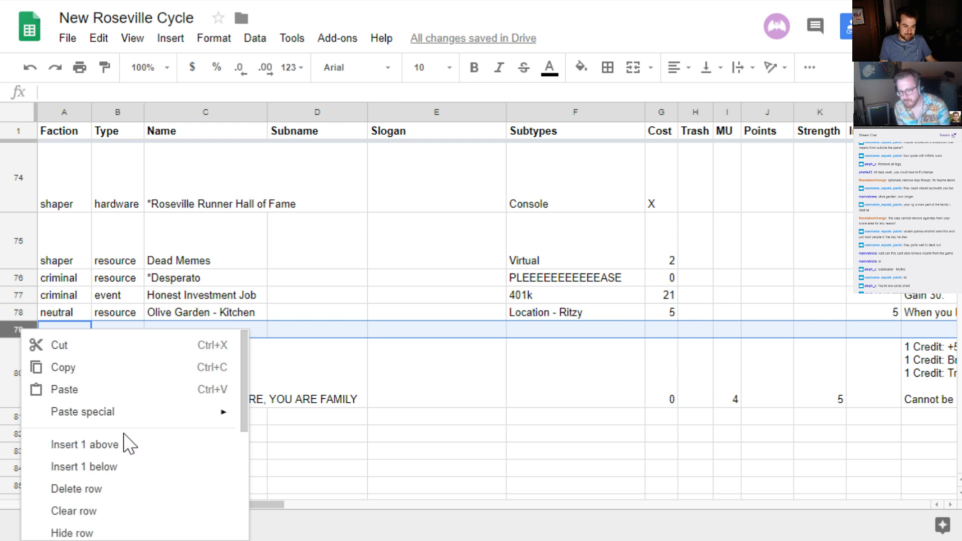
pyautogui.click(92, 492)
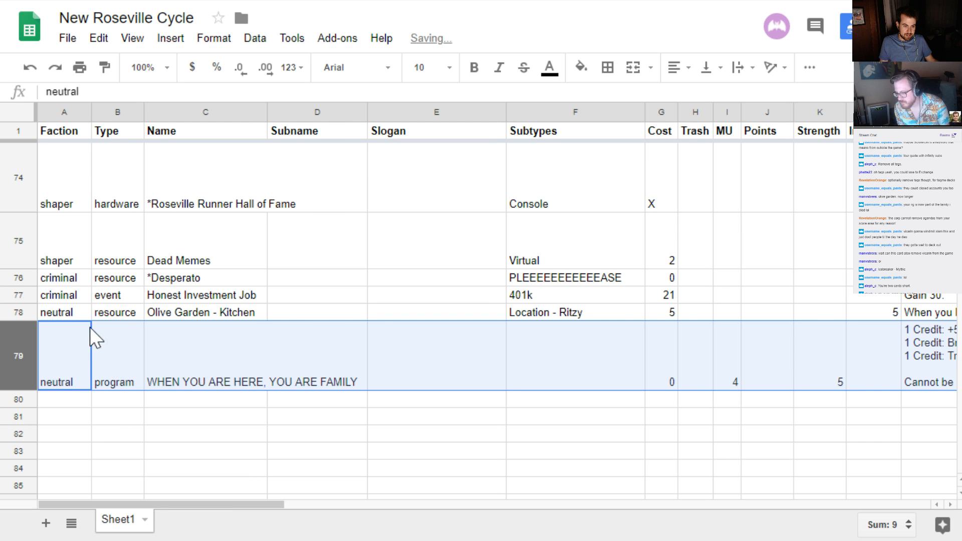
# Add a blank row between Olive Garden - Kitchen and WHEN YOU ARE HERE, YOU ARE FAMILY
pyautogui.click(56, 315)
pyautogui.scroll(2, 59, 323)
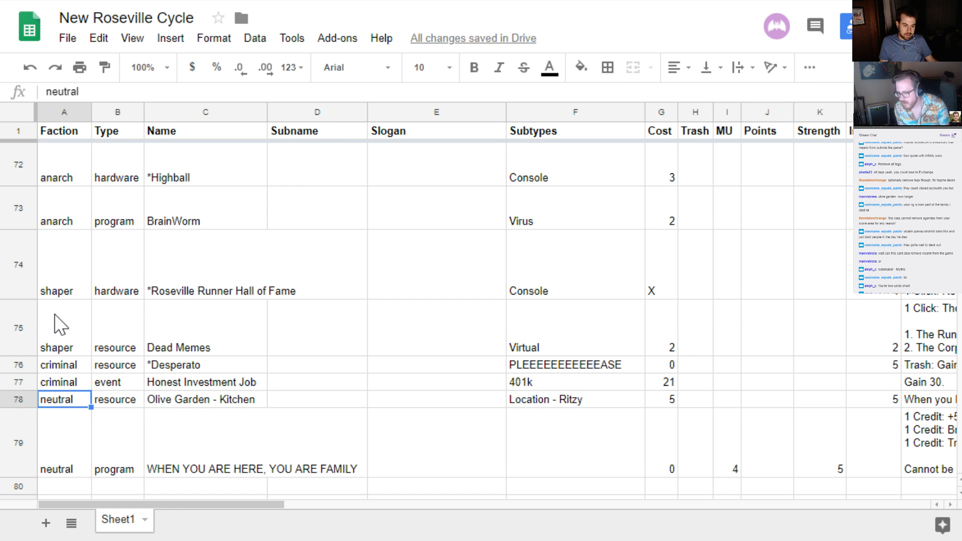
pyautogui.click(16, 399)
pyautogui.rightClick(16, 400)
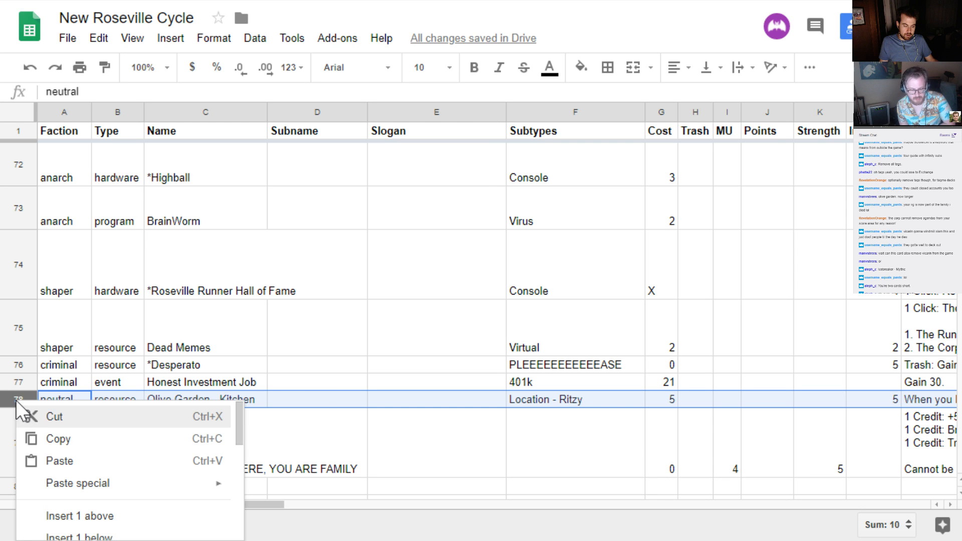
pyautogui.scroll(-2, 322, 386)
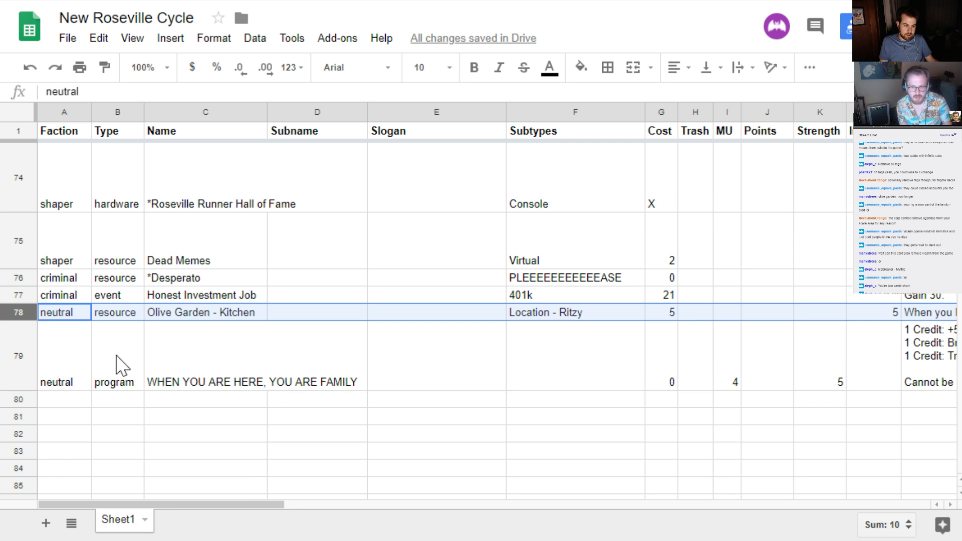
pyautogui.rightClick(10, 308)
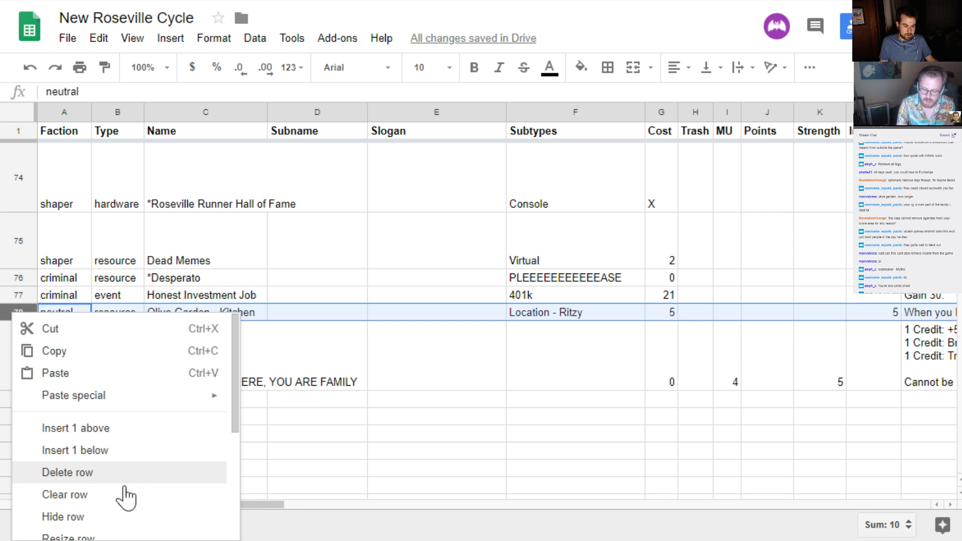
pyautogui.click(95, 454)
# Enter the faction "neutral" and the type "event" for a new card in row 79
pyautogui.click(68, 331)
pyautogui.write('neu')
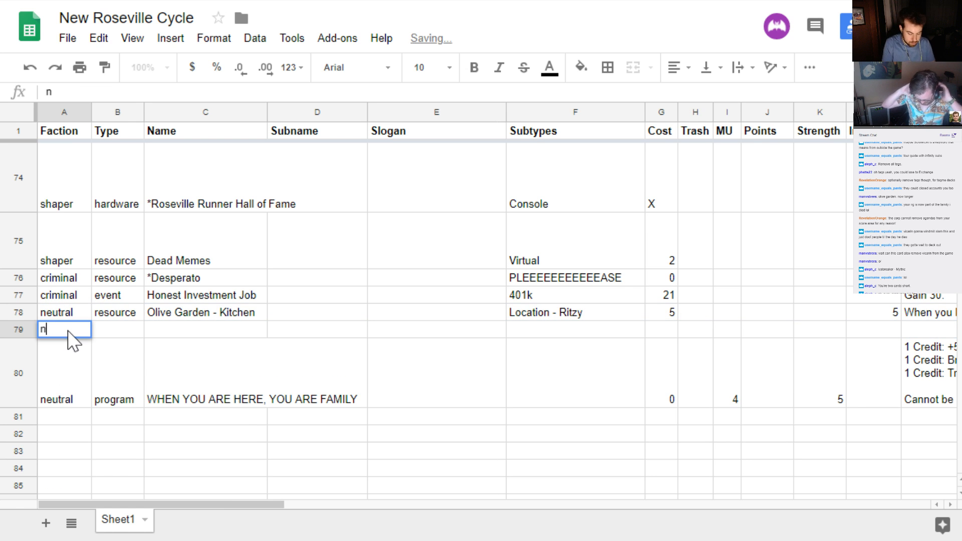
pyautogui.press('BackSpace')
pyautogui.write('utral')
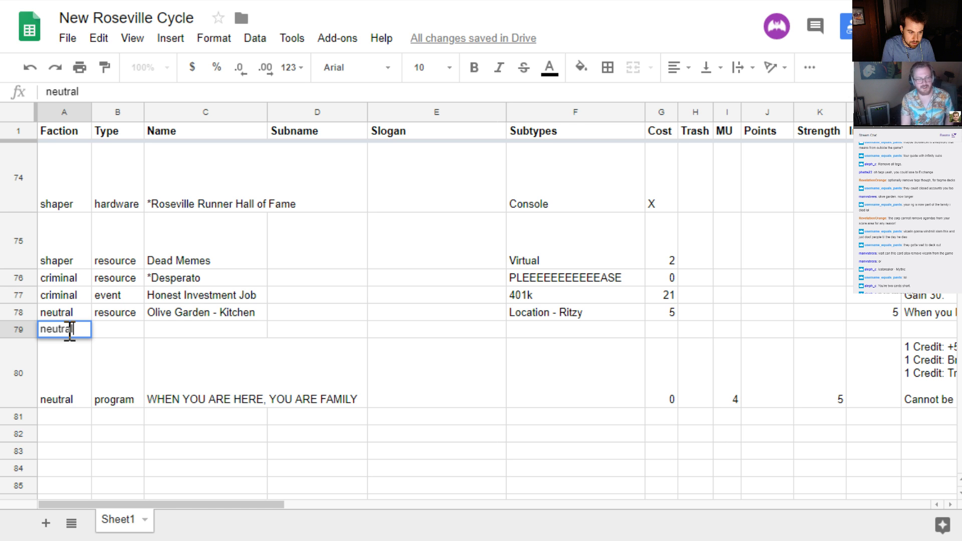
pyautogui.press('Tab')
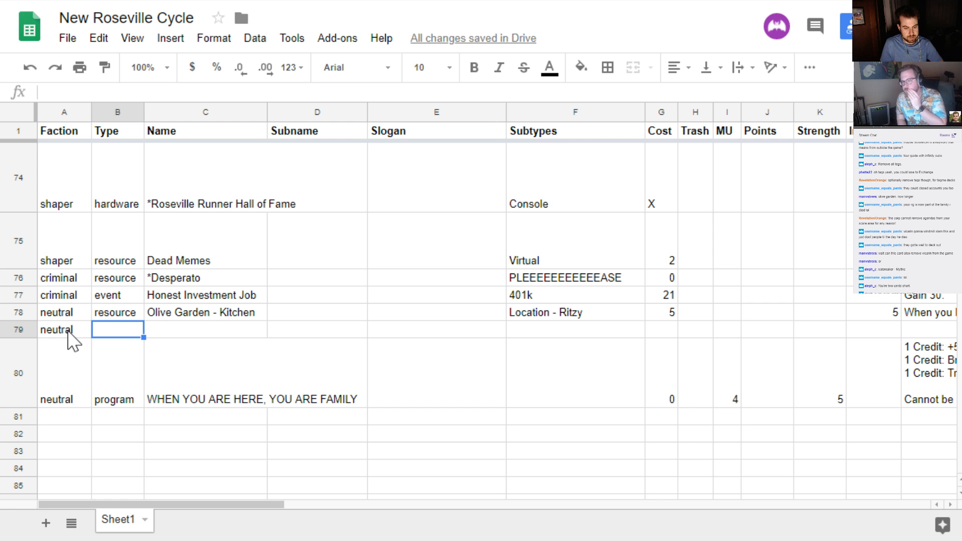
pyautogui.write('event')
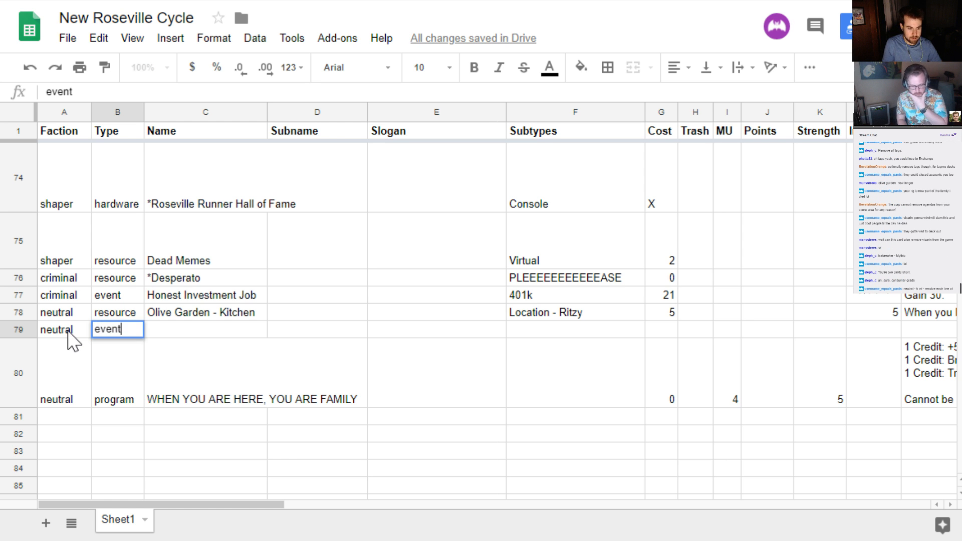
pyautogui.press('Tab')
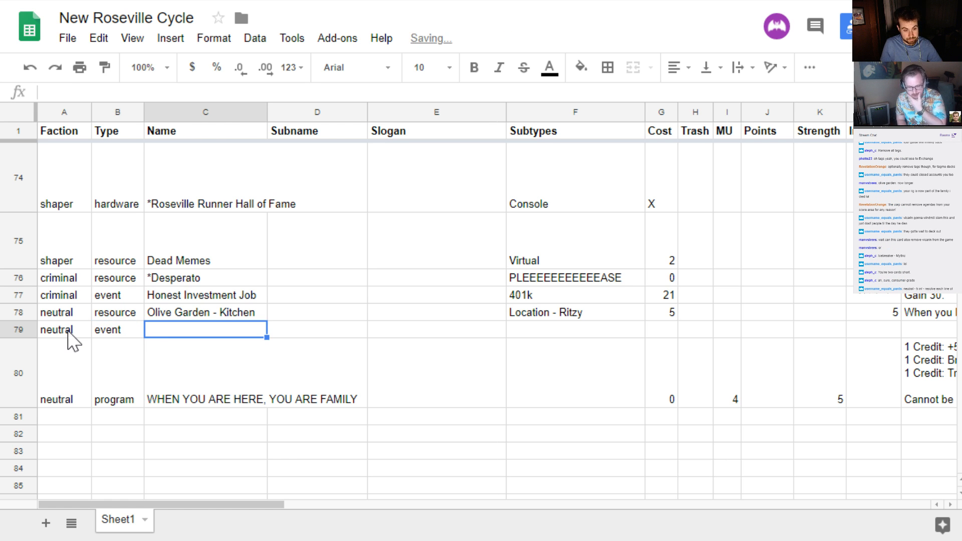
# Move the Olive Garden - Kitchen row below the new neutral event row and select the event's empty name cell
pyautogui.click(15, 312)
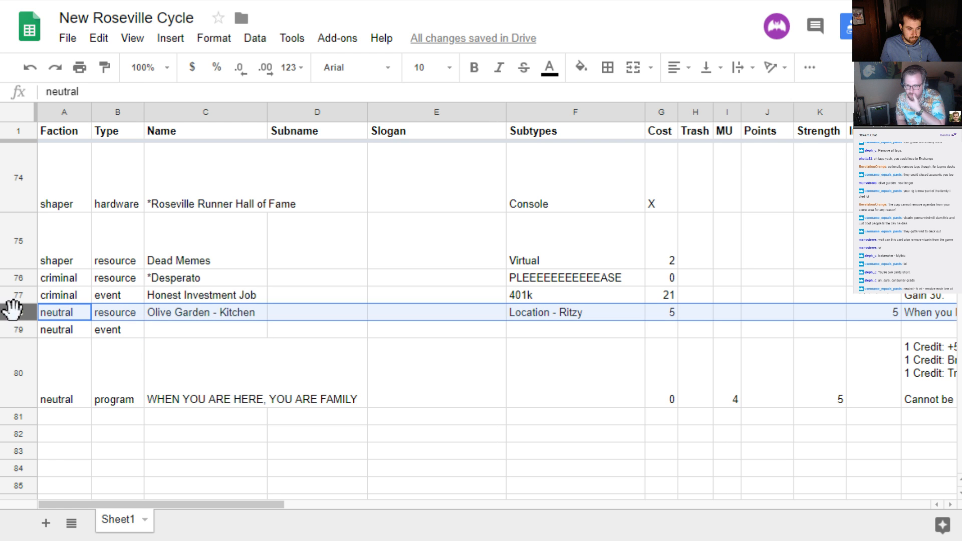
pyautogui.moveTo(17, 312); pyautogui.dragTo(76, 333)
pyautogui.click(178, 312)
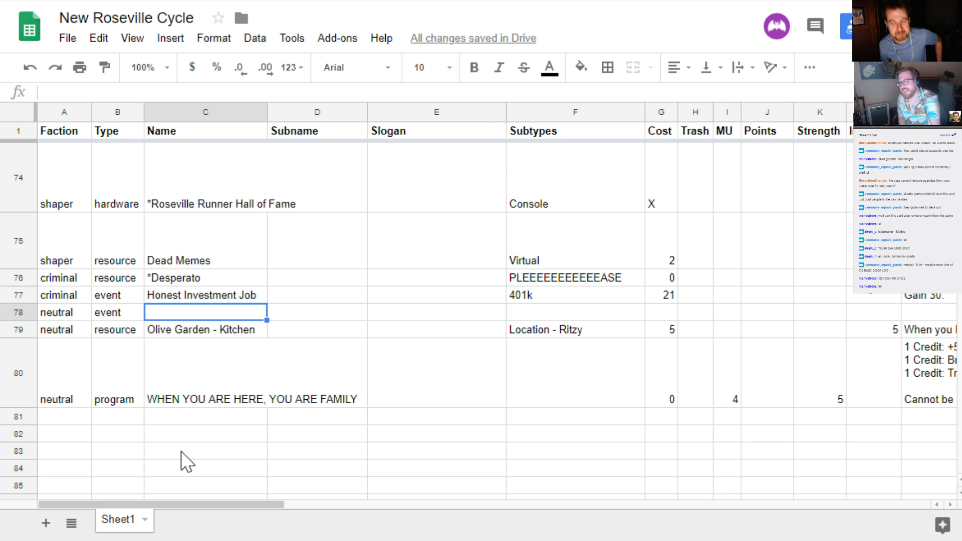
# Search Google for "netrunner basic actions" in a new browser tab
pyautogui.hotkey('ctrl', 't')
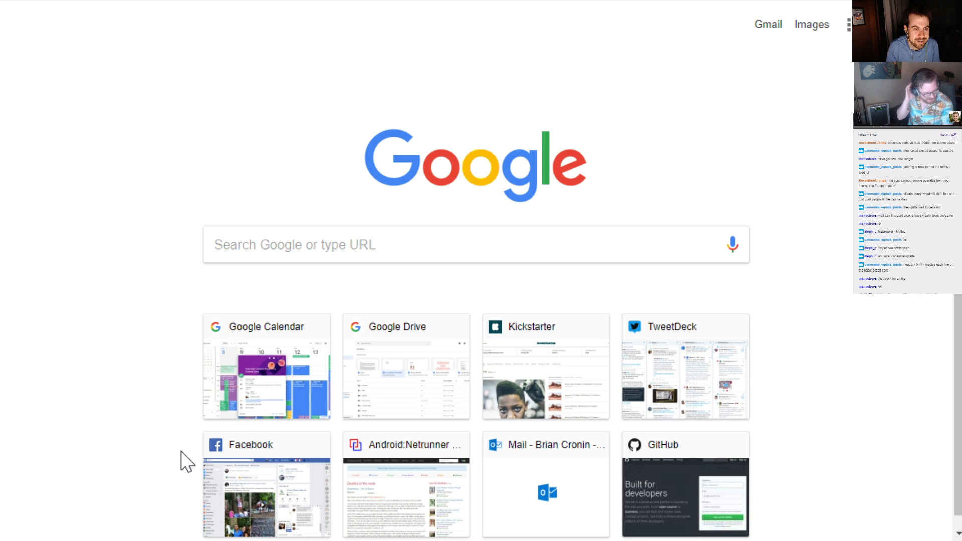
pyautogui.write('netrunner basic actions')
pyautogui.press('Return')
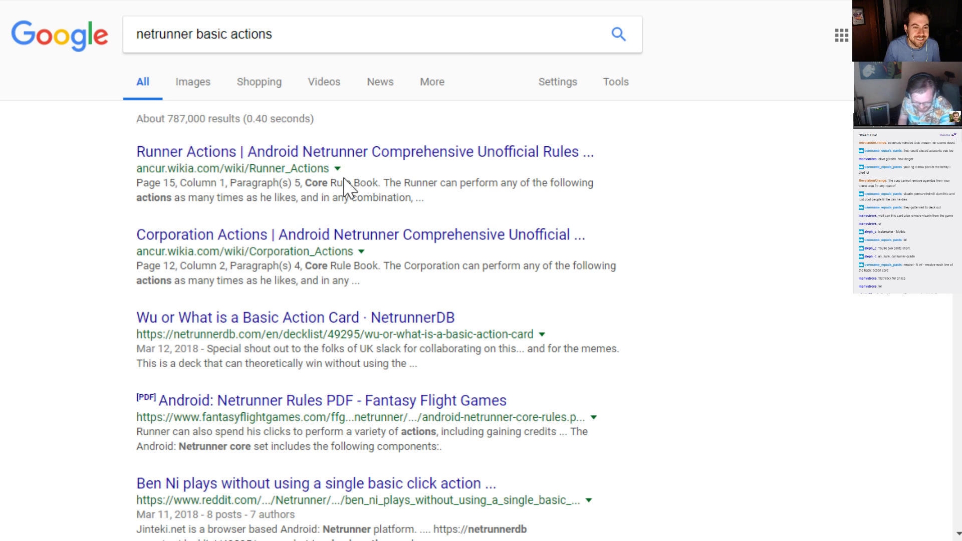
# Open the Runner Actions wiki result, review the listed basic actions, and return to the New Roseville Cycle spreadsheet
pyautogui.click(220, 159)
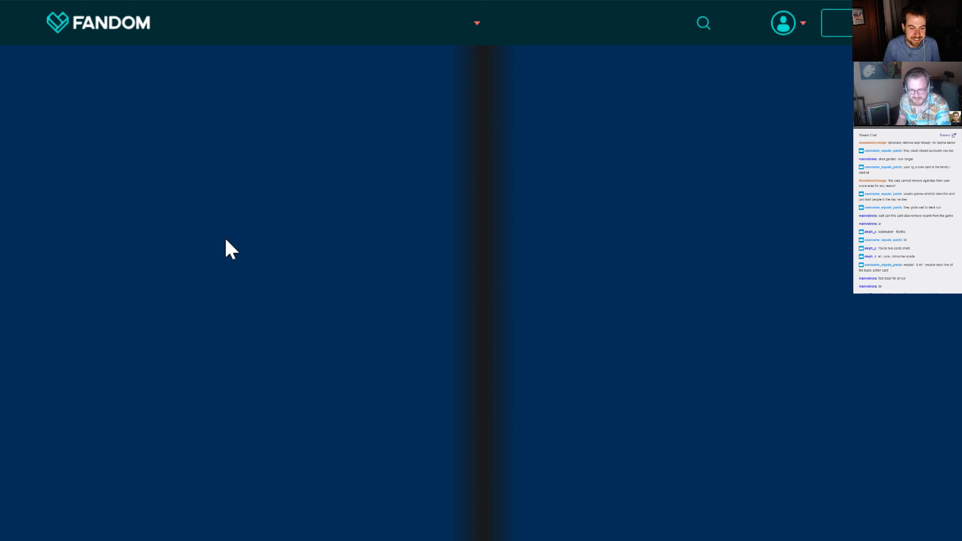
pyautogui.scroll(-5, 225, 239)
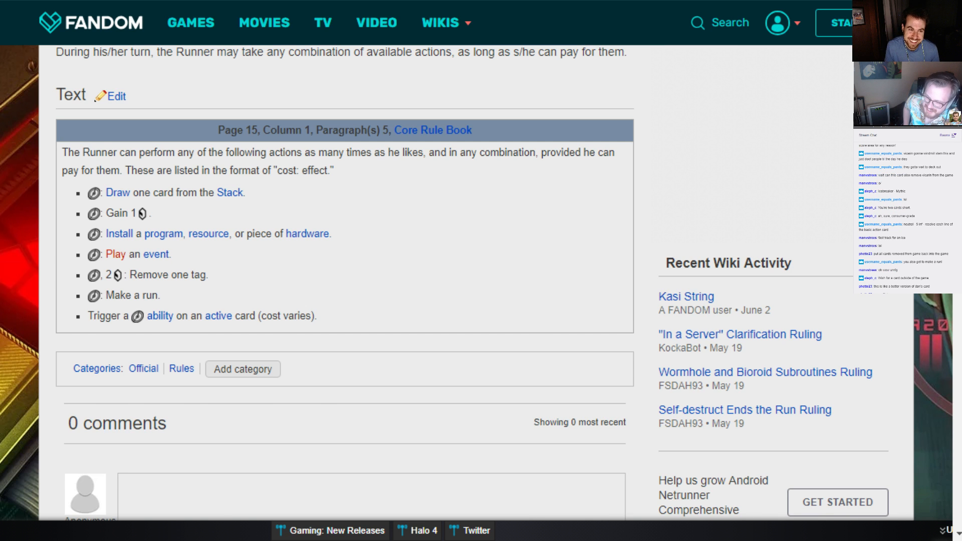
pyautogui.click(250, 1)
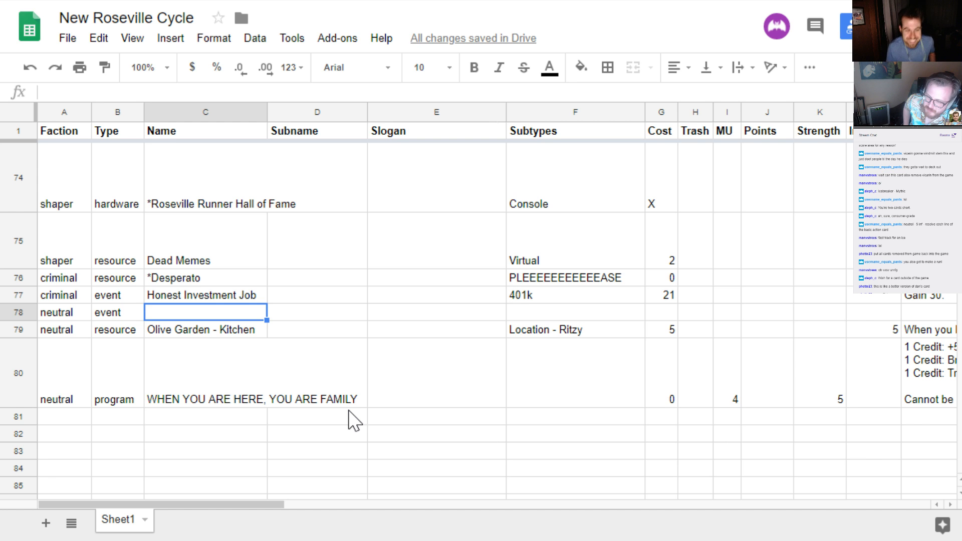
# Set the influence of the unnamed neutral event in row 78 to 2
pyautogui.press('Right')
pyautogui.press('Right')
pyautogui.press('Right')
pyautogui.press('Left')
pyautogui.press('Left')
pyautogui.press('Left')
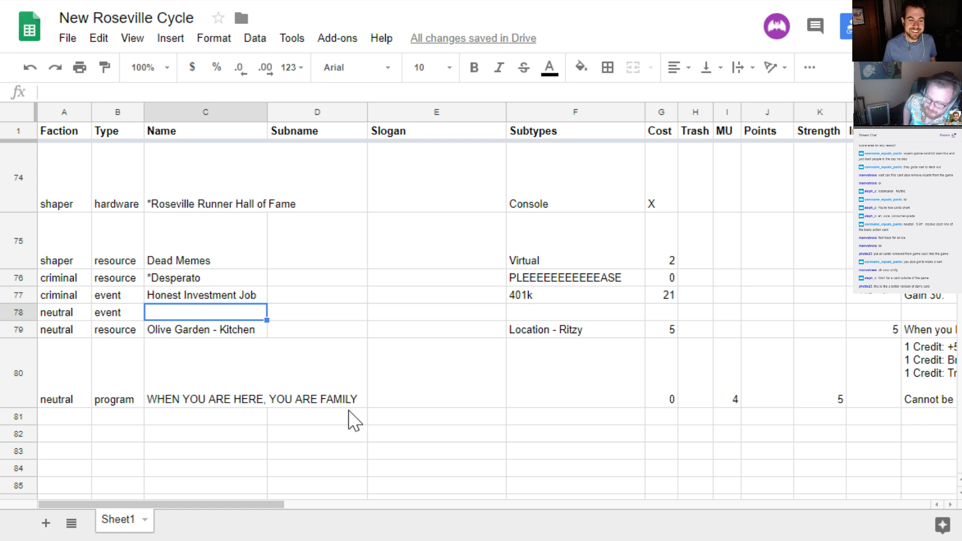
pyautogui.press('Right')
pyautogui.press('Right')
pyautogui.press('Right')
pyautogui.press('Right')
pyautogui.press('Right')
pyautogui.press('Right')
pyautogui.press('Right')
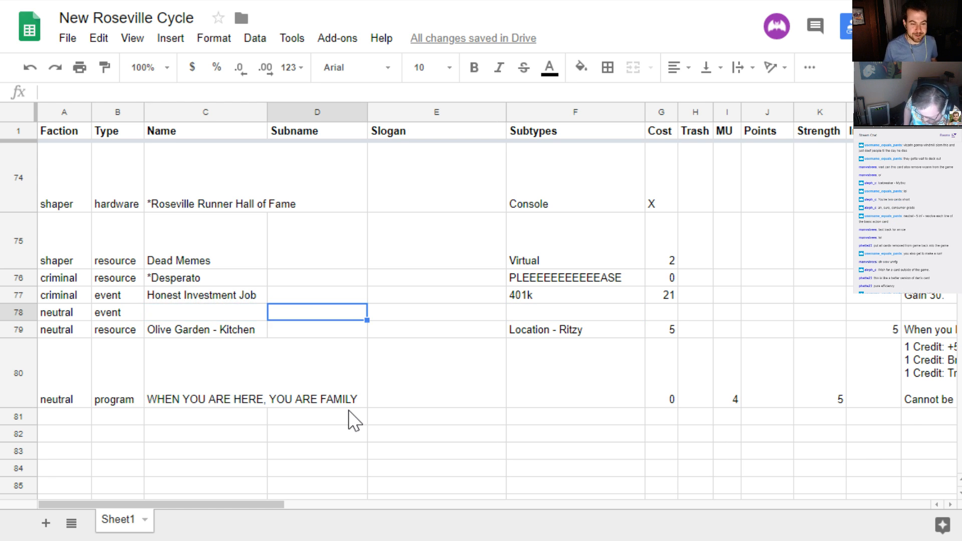
pyautogui.press('Right')
pyautogui.press('Right')
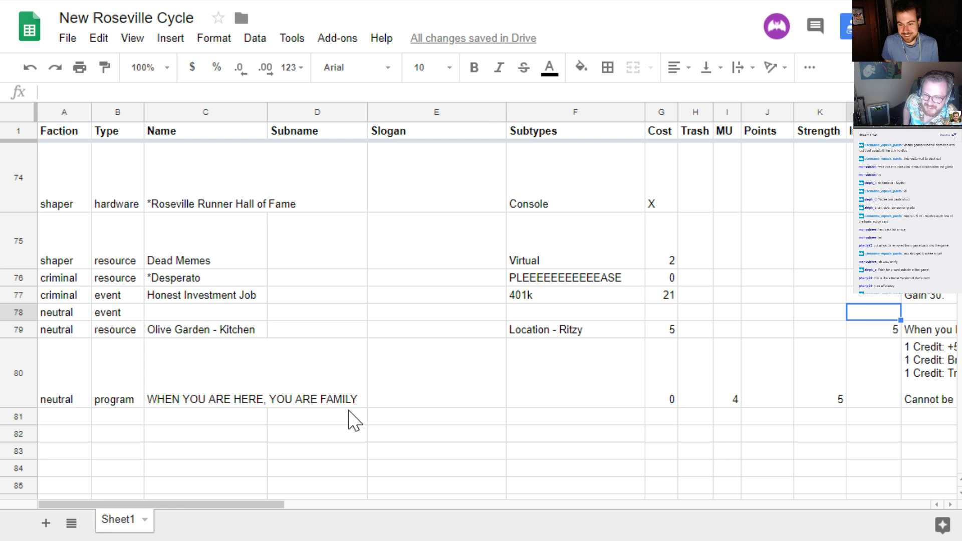
pyautogui.write('2')
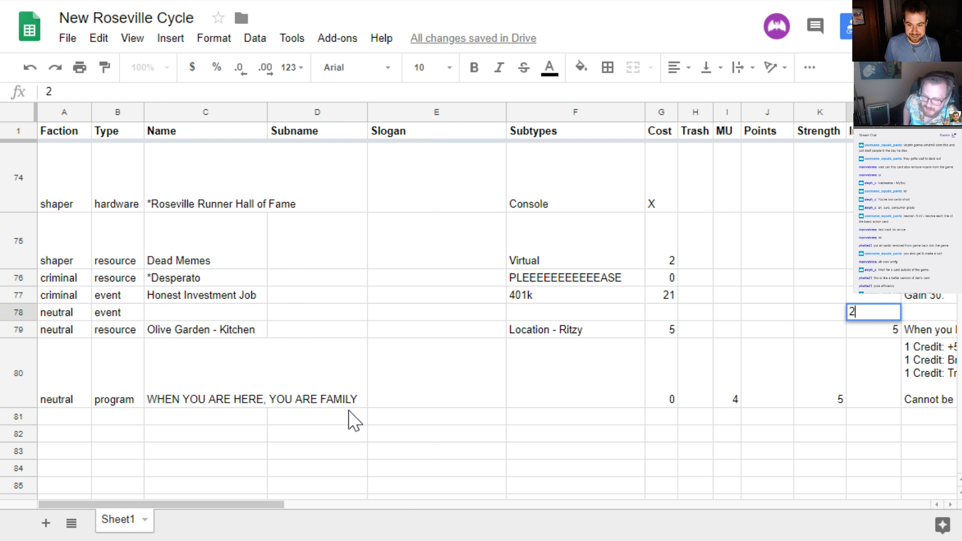
pyautogui.press('Tab')
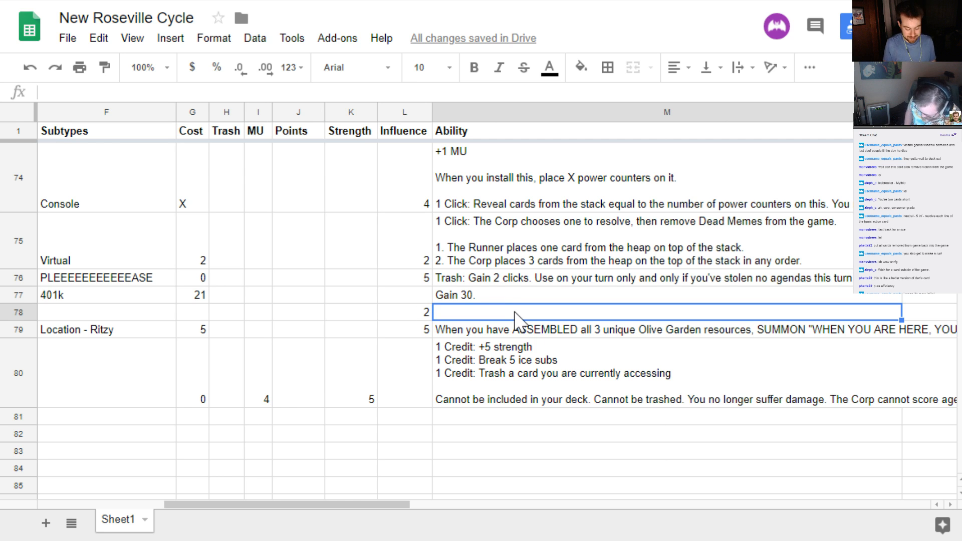
# Enter the neutral event's ability as "Resolve each line of the basic action card in order."
pyautogui.write('Resolve ')
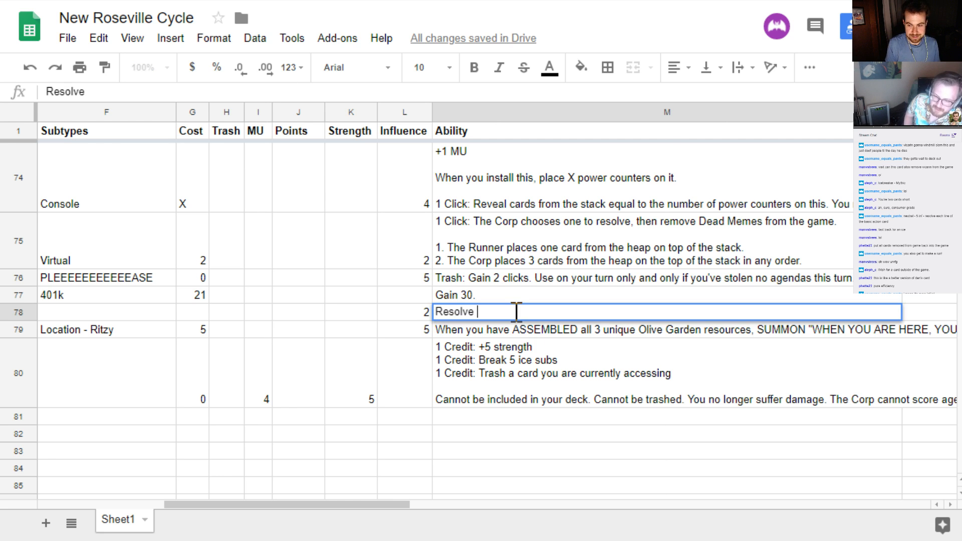
pyautogui.write('each line of hte ')
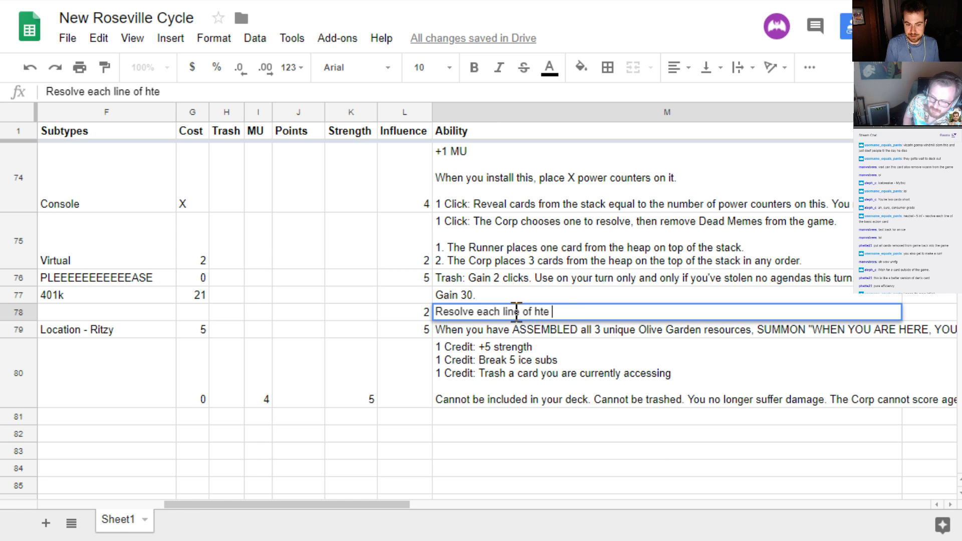
pyautogui.write('bas')
pyautogui.press('BackSpace')
pyautogui.press('BackSpace')
pyautogui.press('BackSpace')
pyautogui.press('BackSpace')
pyautogui.press('BackSpace')
pyautogui.press('BackSpace')
pyautogui.press('BackSpace')
pyautogui.write('the b')
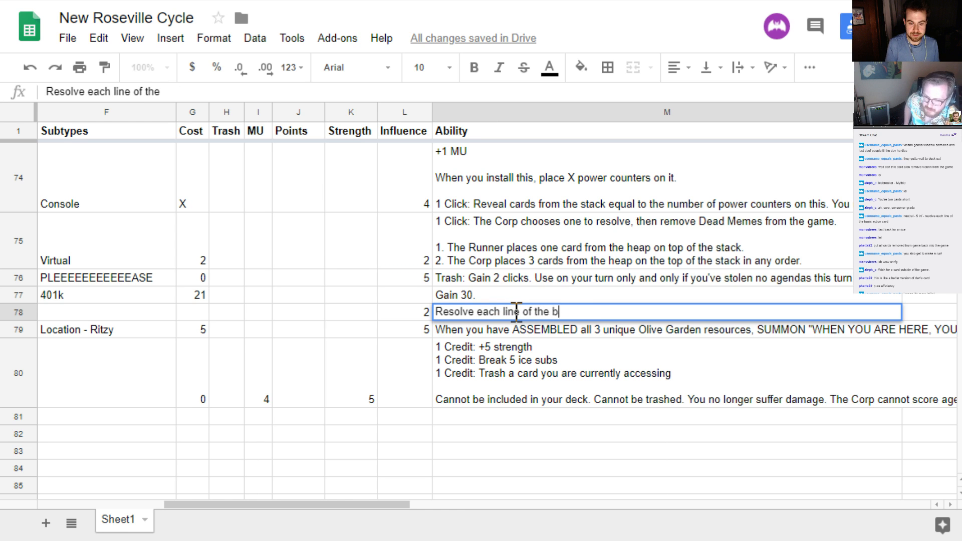
pyautogui.write('asic action card i')
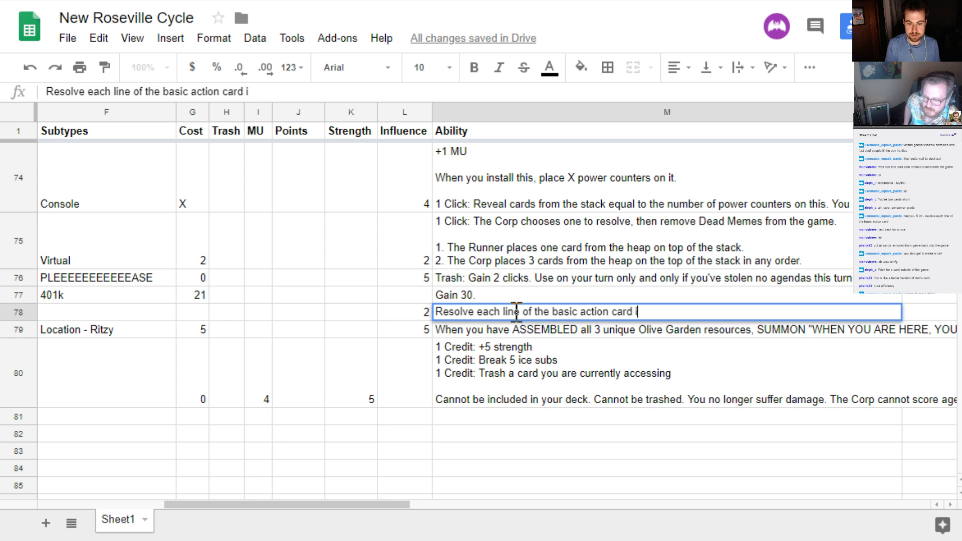
pyautogui.write('n order.')
pyautogui.press('Return')
pyautogui.click(515, 313)
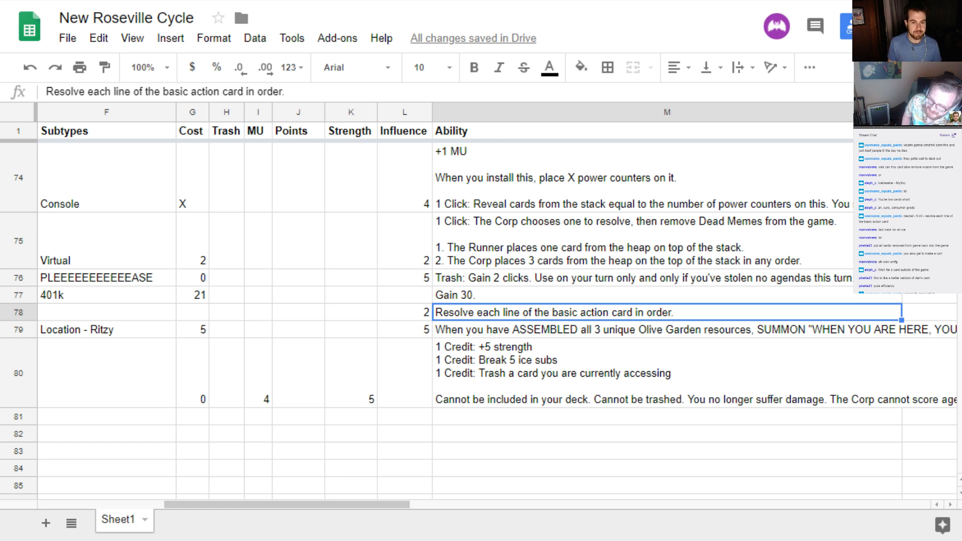
# Recheck the runner actions on the wiki page and set the neutral event's cost to 2
pyautogui.click(590, 1)
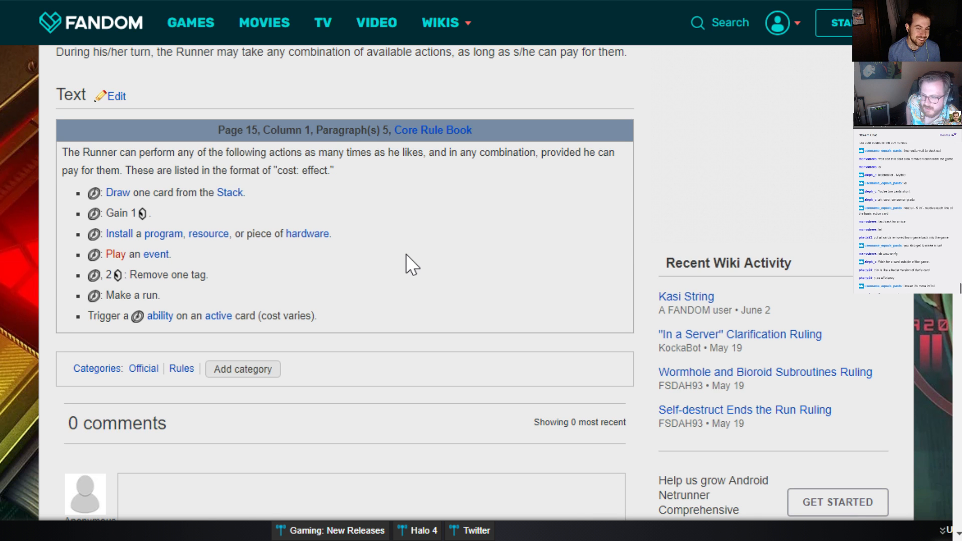
pyautogui.click(152, 0)
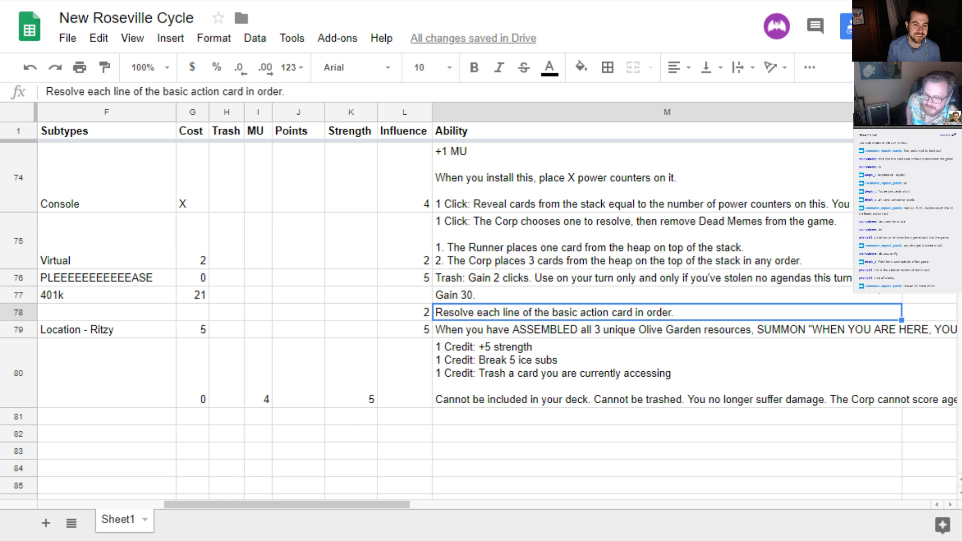
pyautogui.press('Left')
pyautogui.press('Left')
pyautogui.press('Left')
pyautogui.press('Left')
pyautogui.press('Left')
pyautogui.press('Left')
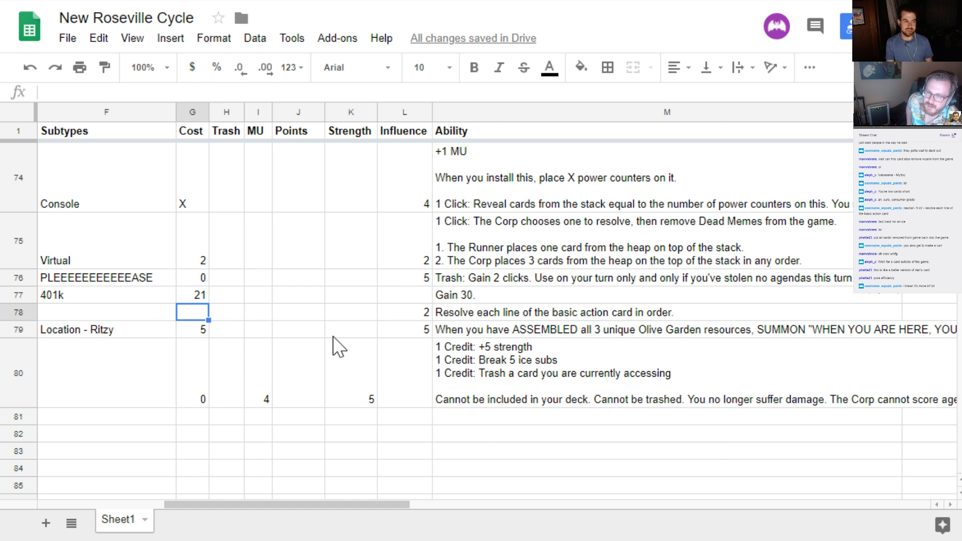
pyautogui.write('2')
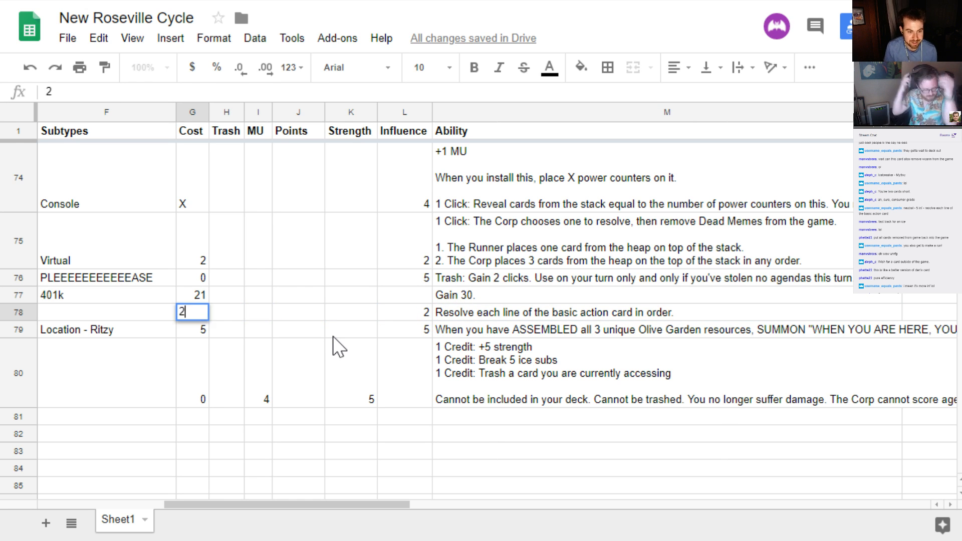
pyautogui.press('Tab')
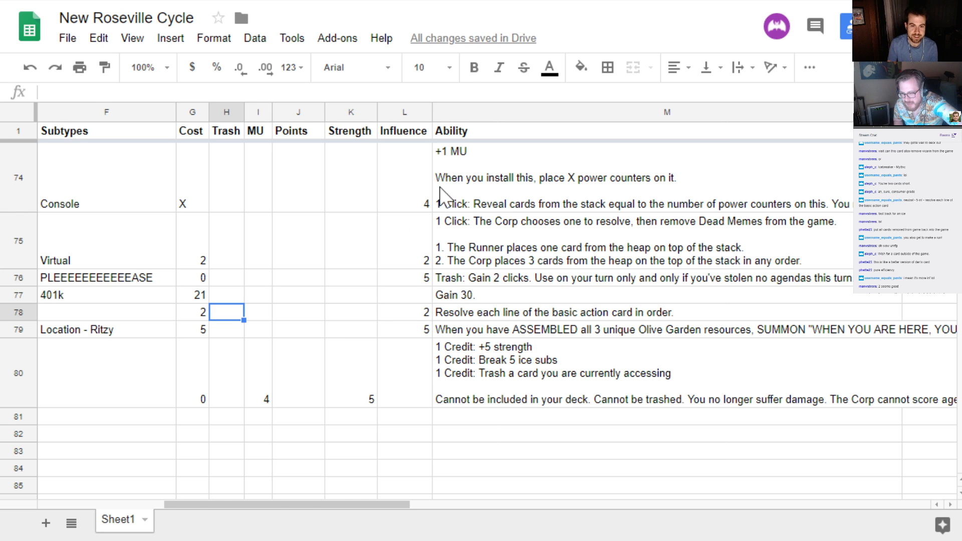
# Consult the wiki's runner actions again and change the neutral event's cost to 0
pyautogui.click(551, 0)
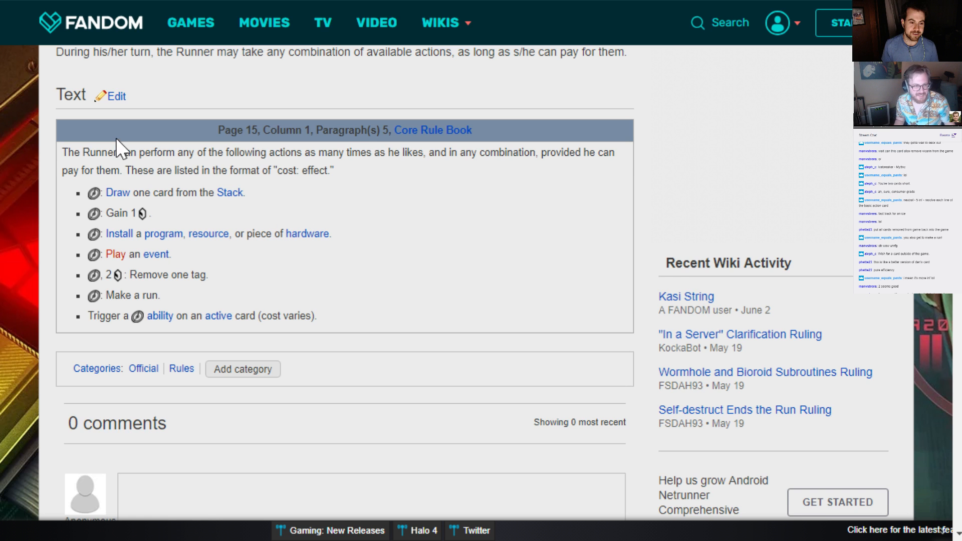
pyautogui.click(421, 1)
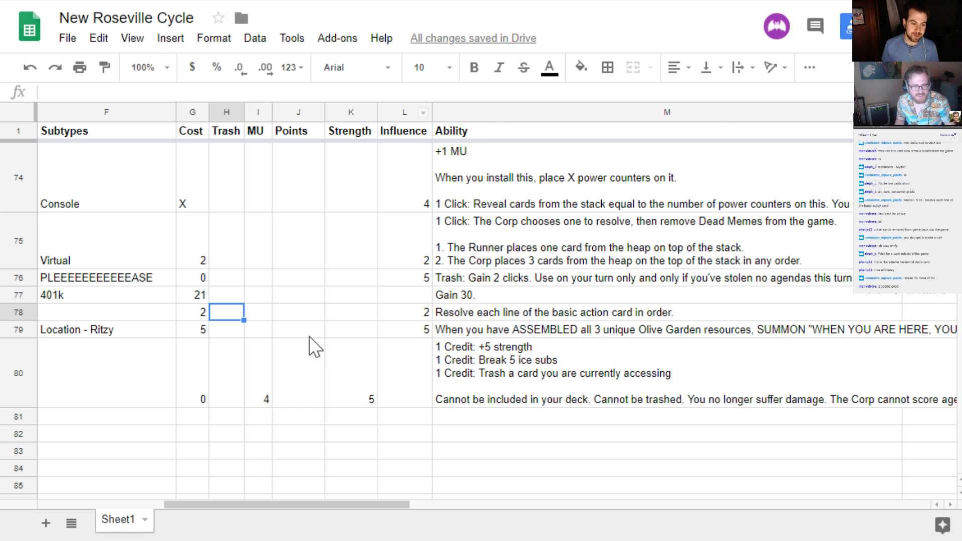
pyautogui.press('Left')
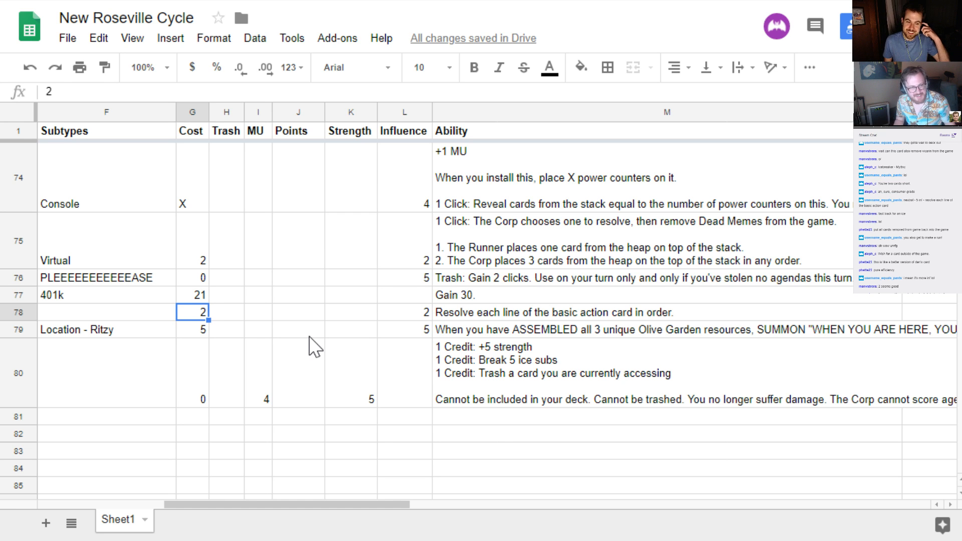
pyautogui.write('0')
pyautogui.hotkey('ctrl', 'Return')
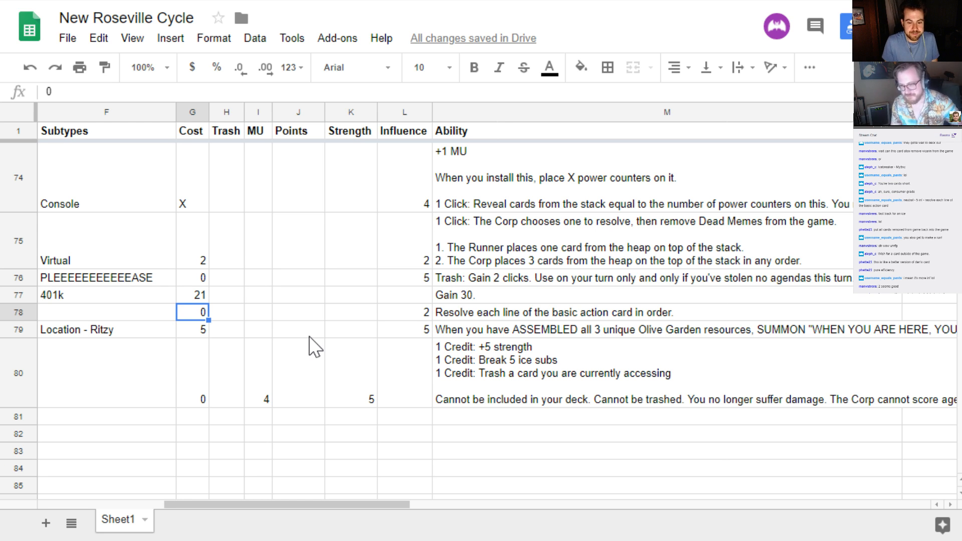
# Name the neutral event in row 78 "Cheat Sheet"
pyautogui.press('Left')
pyautogui.press('Left')
pyautogui.press('Left')
pyautogui.press('Left')
pyautogui.press('Left')
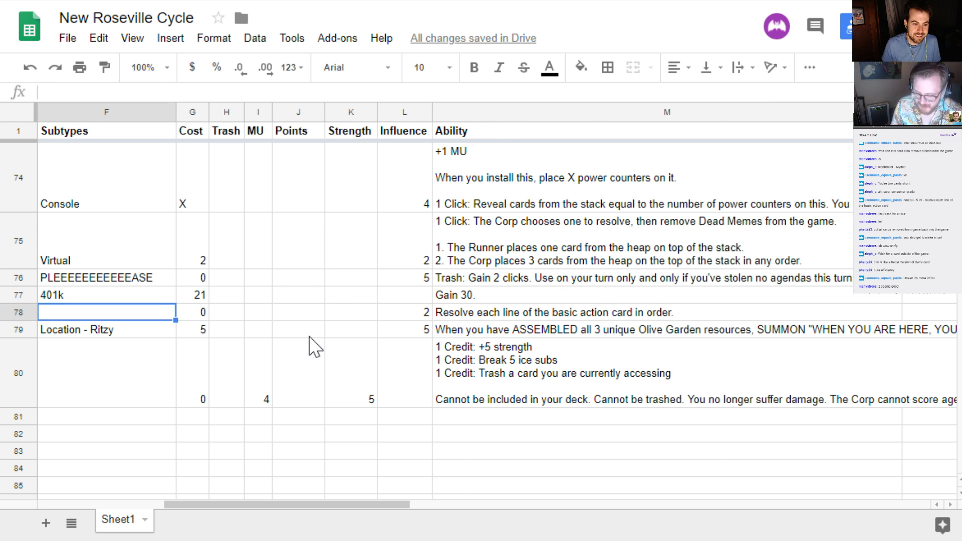
pyautogui.press('Left')
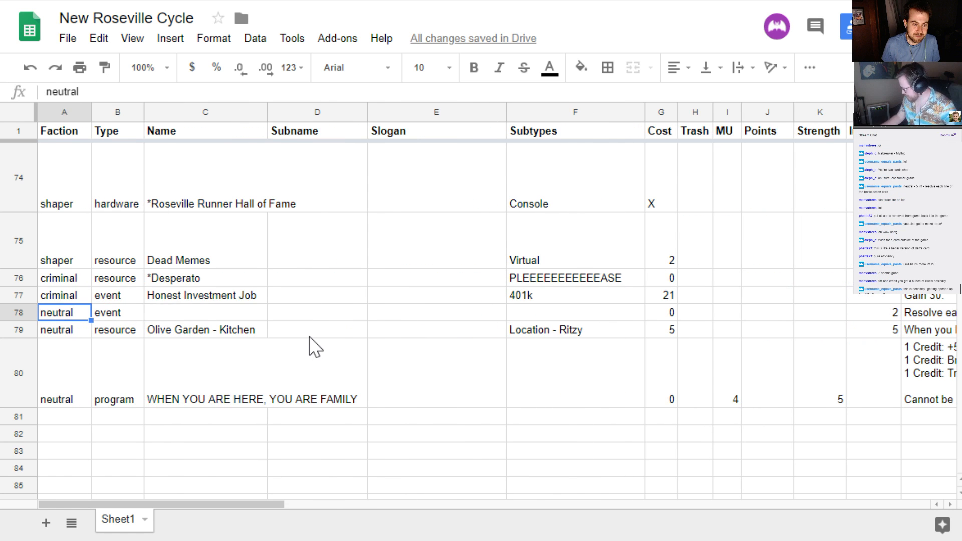
pyautogui.press('Right')
pyautogui.press('Right')
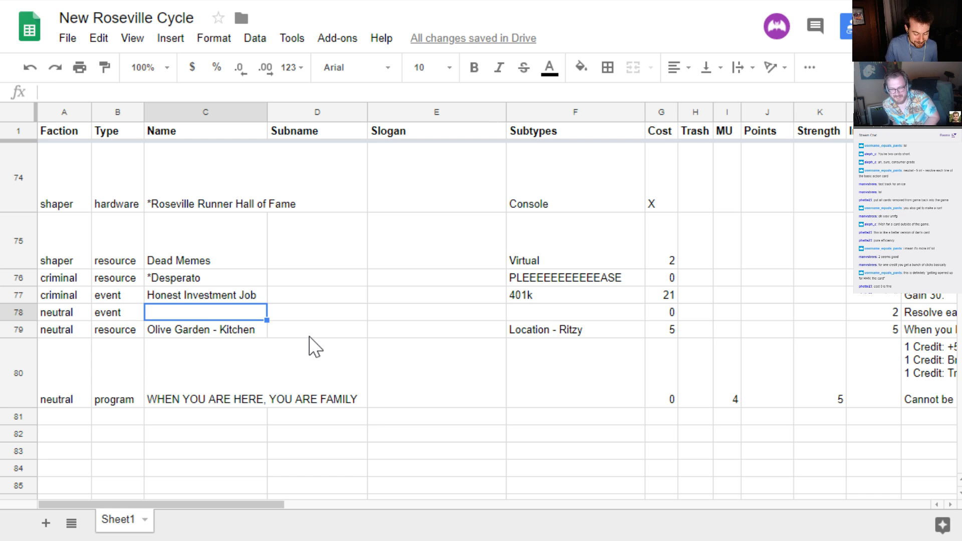
pyautogui.write('Cheat Sheet')
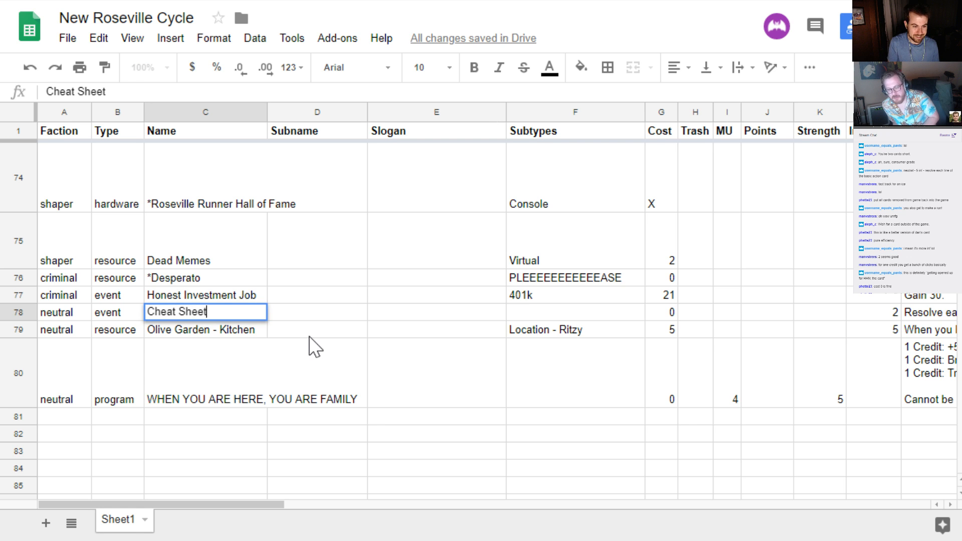
pyautogui.press('Return')
pyautogui.press('Up')
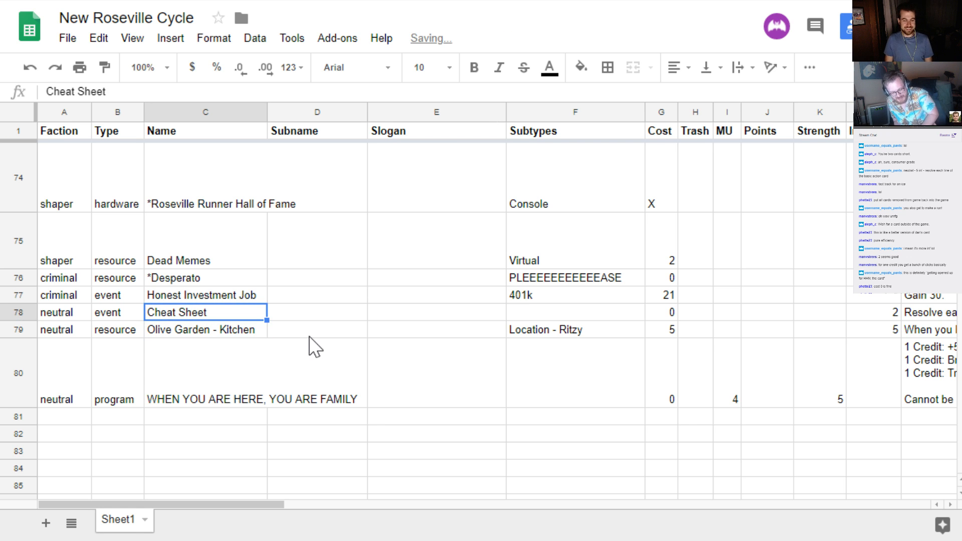
# Enter "Cheat" as the subtype of the Cheat Sheet card
pyautogui.press('Right')
pyautogui.press('Right')
pyautogui.press('Right')
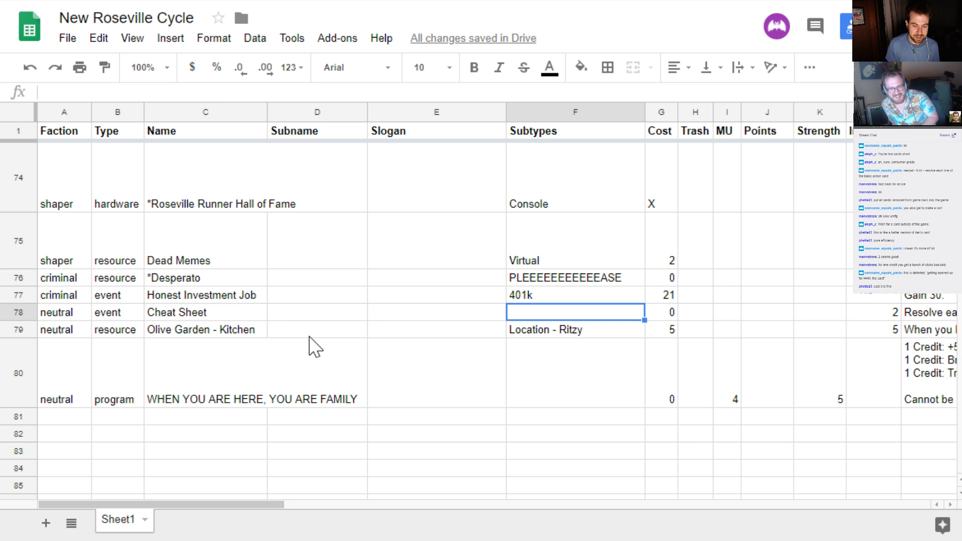
pyautogui.write('Cheat')
pyautogui.press('Return')
# Search the sheet for "cheat" and check which existing card carries the Cheat subtype
pyautogui.hotkey('ctrl', 'f')
pyautogui.write('cheat')
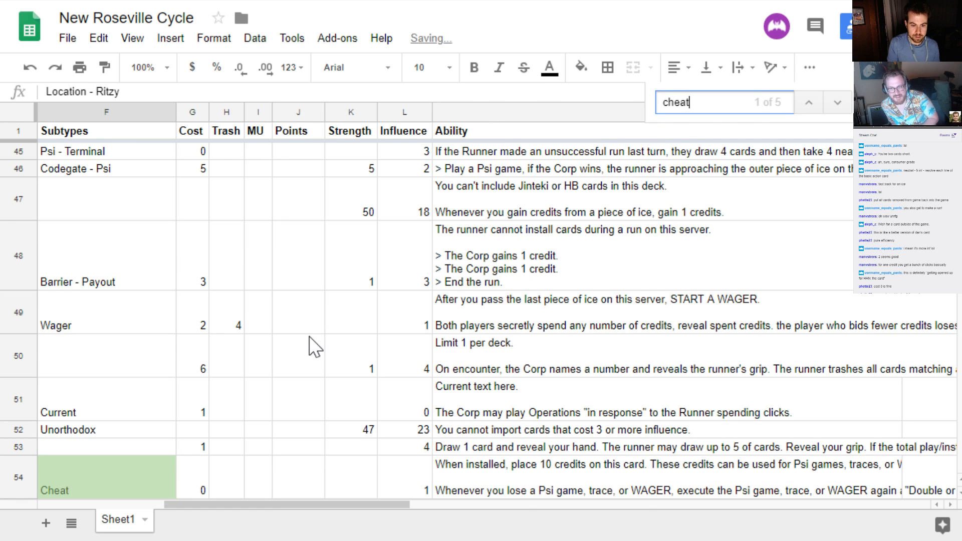
pyautogui.press('Return')
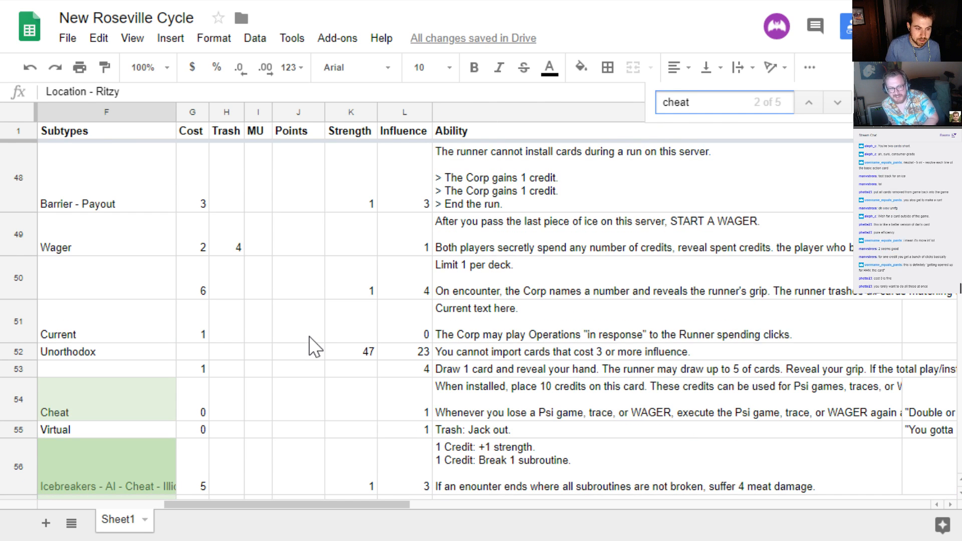
pyautogui.press('Escape')
pyautogui.click(112, 406)
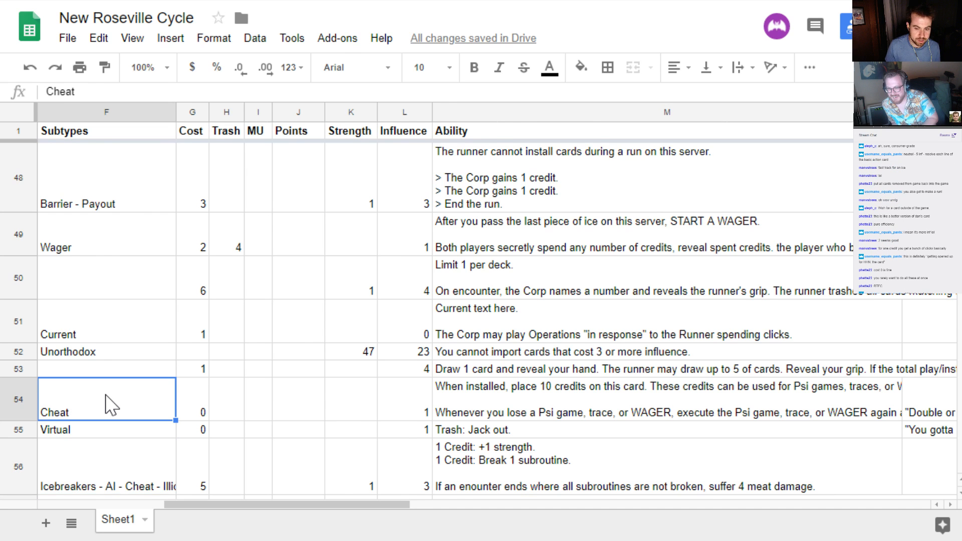
pyautogui.press('Left')
pyautogui.press('Left')
pyautogui.press('Left')
pyautogui.press('Left')
pyautogui.press('Left')
pyautogui.press('Right')
pyautogui.press('Right')
pyautogui.press('Right')
pyautogui.press('Right')
pyautogui.press('Right')
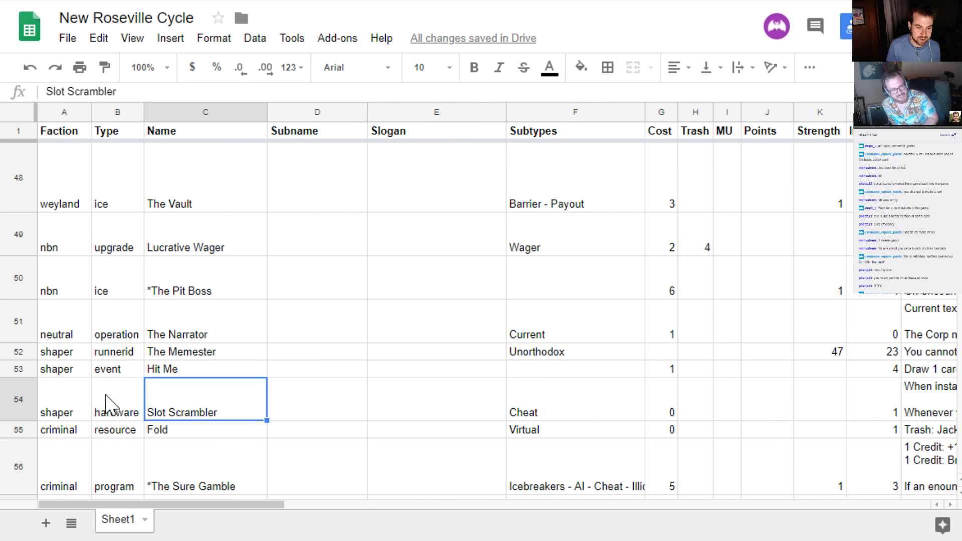
# Go back to the Cheat Sheet row and select the name cell of WHEN YOU ARE HERE, YOU ARE FAMILY
pyautogui.press('Down')
pyautogui.press('Down')
pyautogui.press('Down')
pyautogui.press('Down')
pyautogui.press('Down')
pyautogui.press('Down')
pyautogui.press('Down')
pyautogui.press('Down')
pyautogui.press('Down')
pyautogui.press('Down')
pyautogui.press('Down')
pyautogui.press('Down')
pyautogui.press('Down')
pyautogui.press('Down')
pyautogui.press('Down')
pyautogui.press('Down')
pyautogui.press('Down')
pyautogui.press('Down')
pyautogui.press('Down')
pyautogui.press('Down')
pyautogui.press('Down')
pyautogui.press('Down')
pyautogui.press('Down')
pyautogui.press('Down')
pyautogui.press('Down')
pyautogui.press('Down')
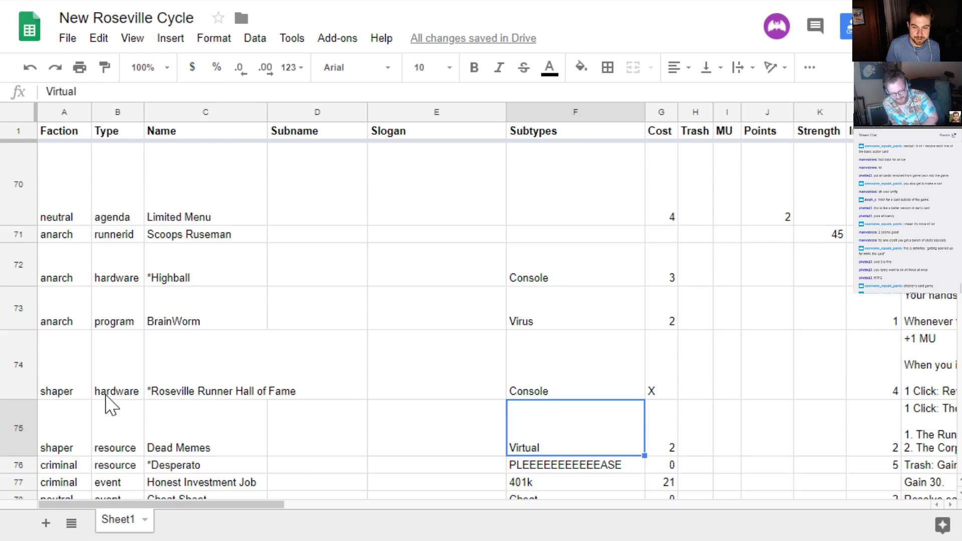
pyautogui.press('Up')
pyautogui.press('Up')
pyautogui.press('Up')
pyautogui.press('Up')
pyautogui.press('Up')
pyautogui.press('Up')
pyautogui.press('Up')
pyautogui.press('Up')
pyautogui.press('Up')
pyautogui.press('Up')
pyautogui.press('Up')
pyautogui.press('Up')
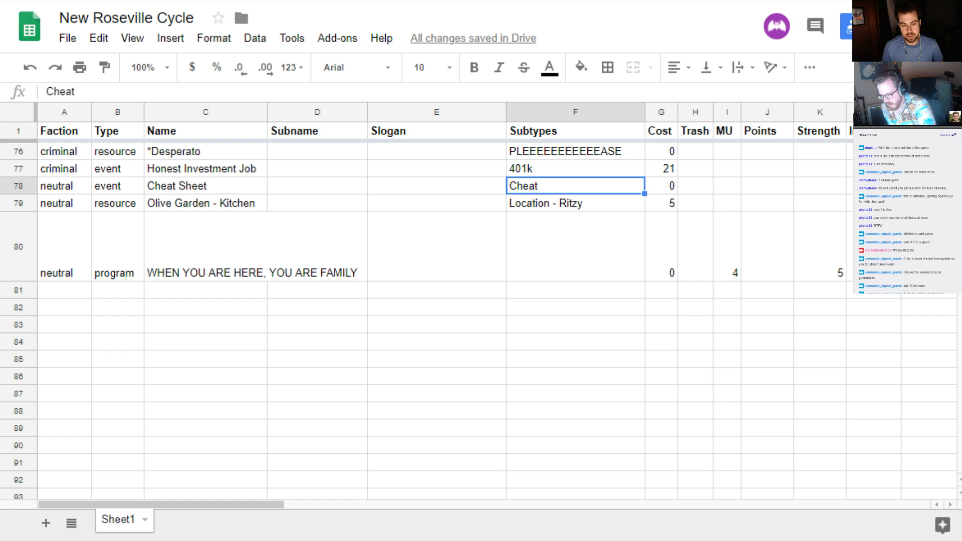
pyautogui.click(202, 268)
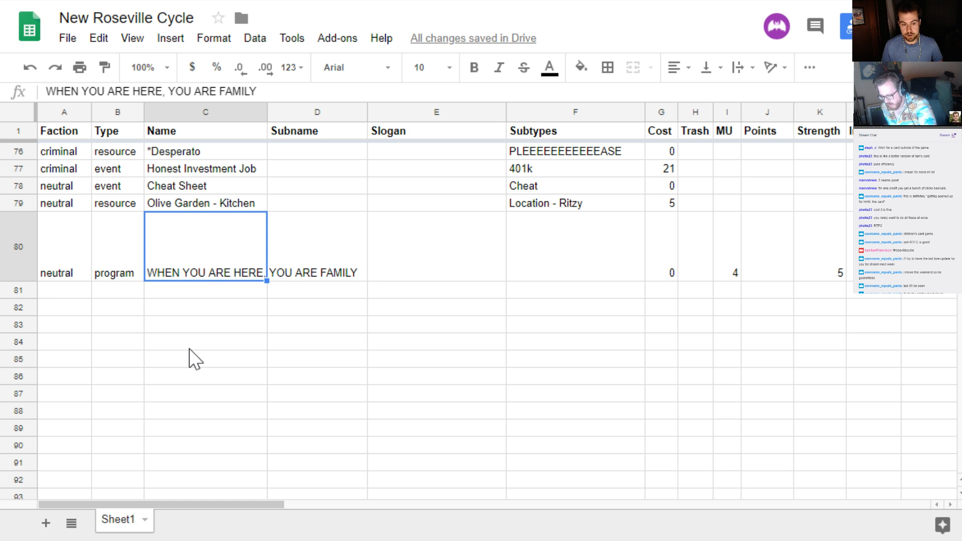
pyautogui.doubleClick(187, 275)
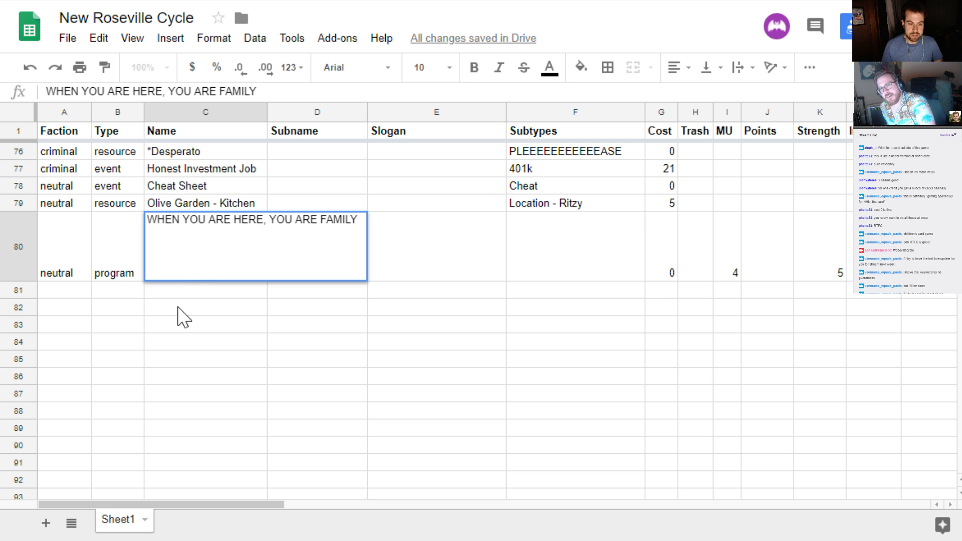
pyautogui.press('Return')
pyautogui.click(182, 272)
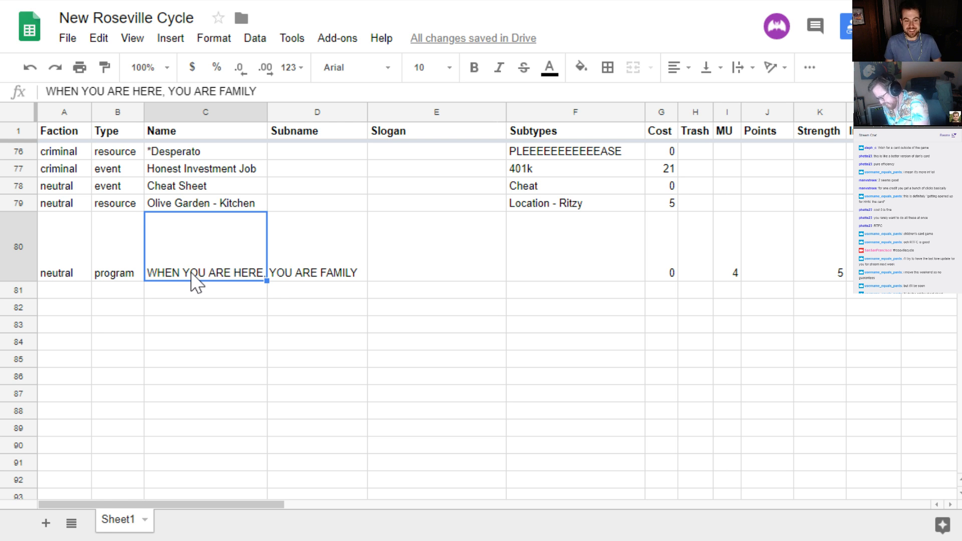
pyautogui.doubleClick(191, 276)
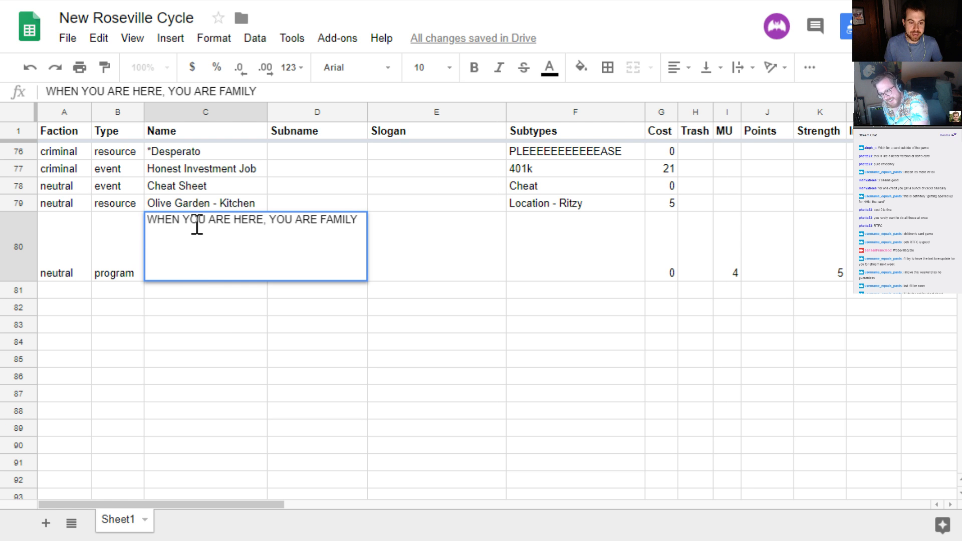
pyautogui.click(198, 221)
pyautogui.click(205, 289)
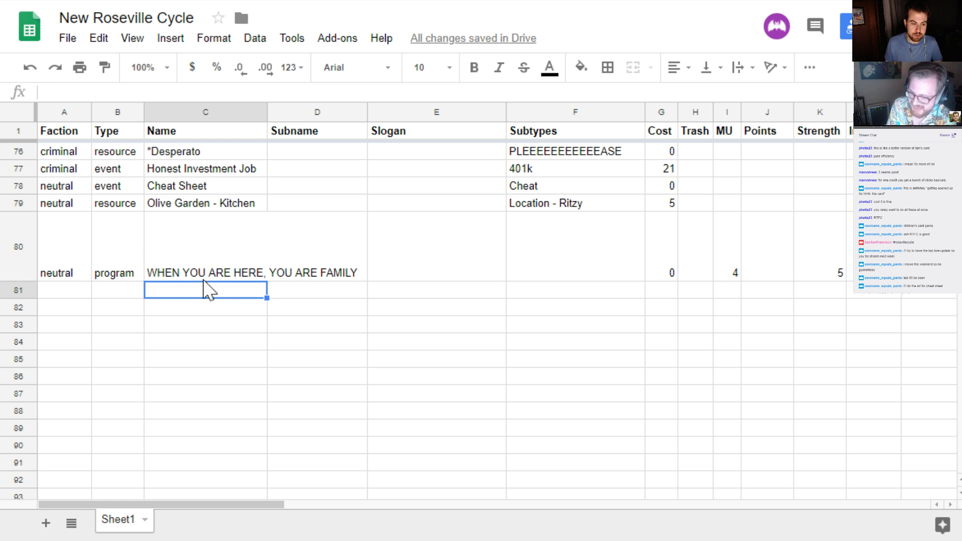
pyautogui.click(206, 275)
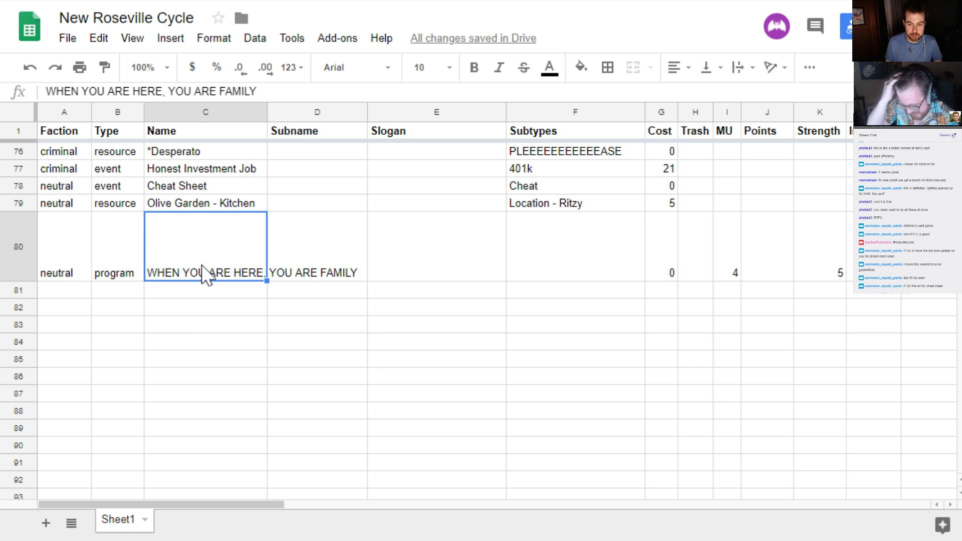
pyautogui.click(188, 292)
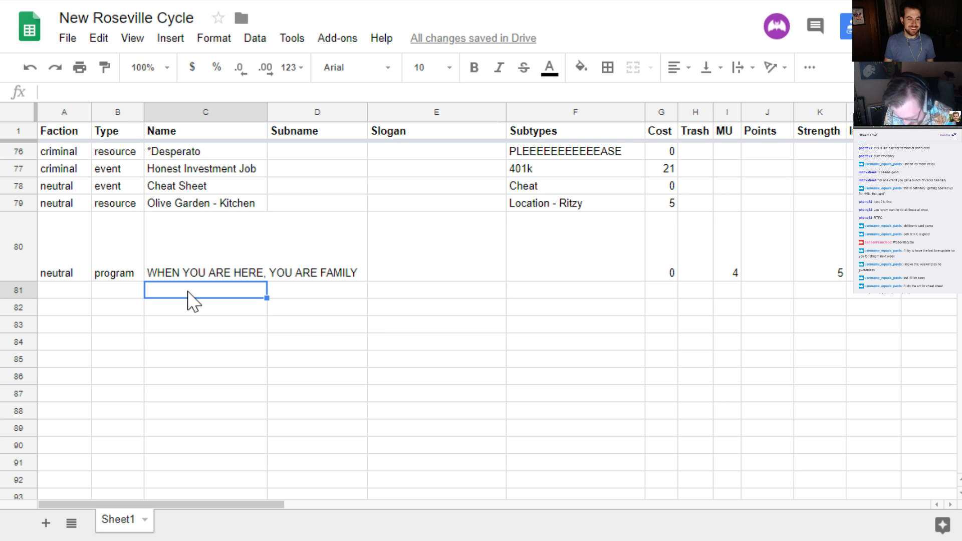